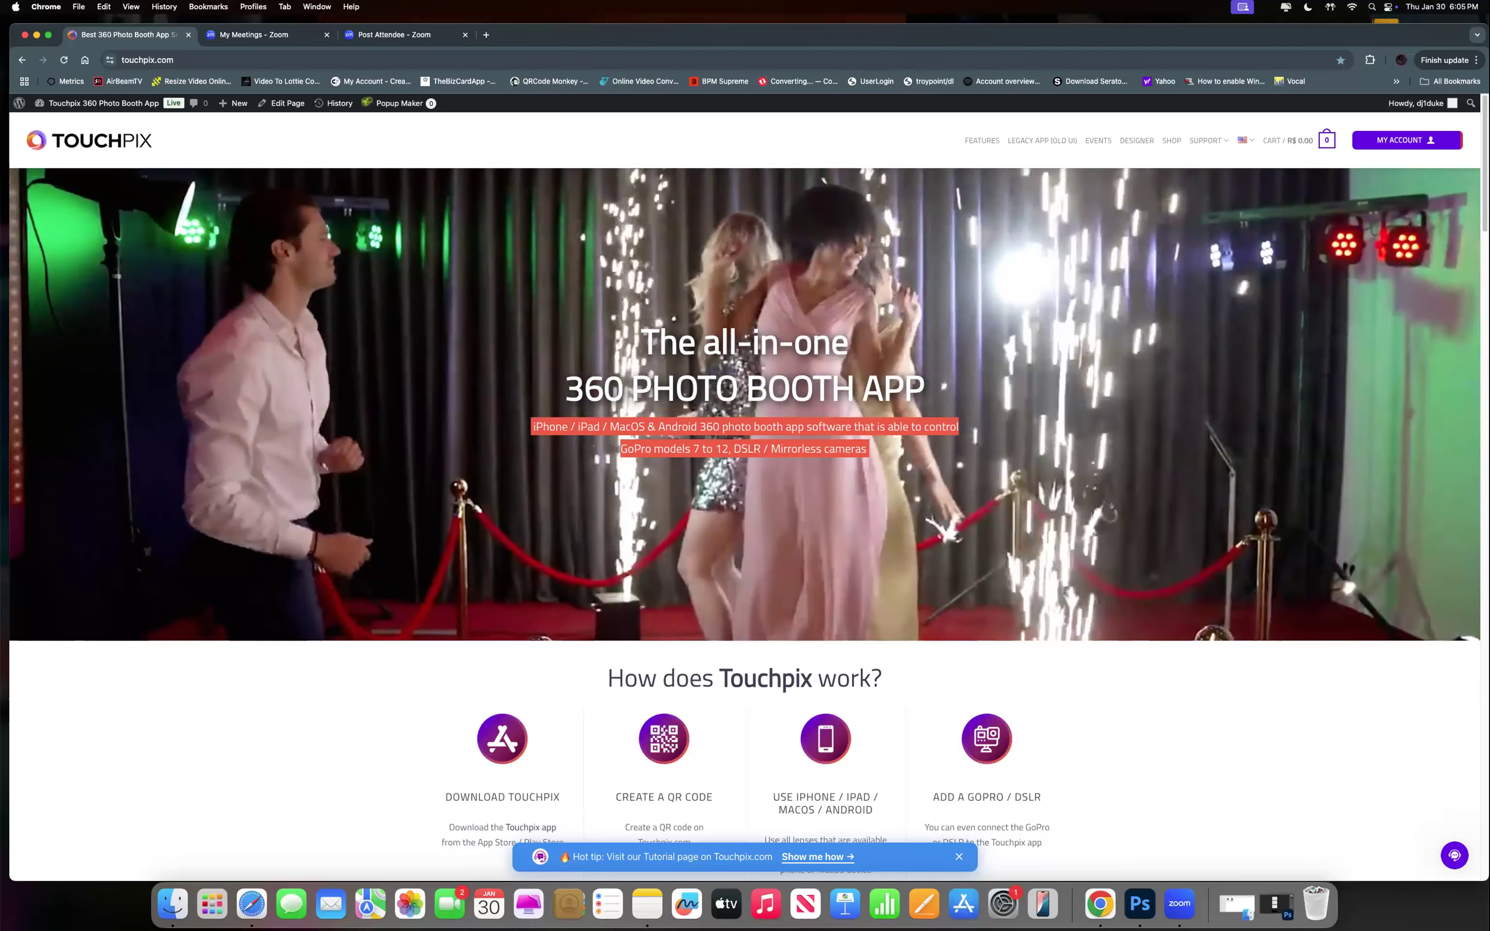
Open Events (new UI) from My Account to list the 30 events, 19 active.
key(XF86AudioRaiseVolume)
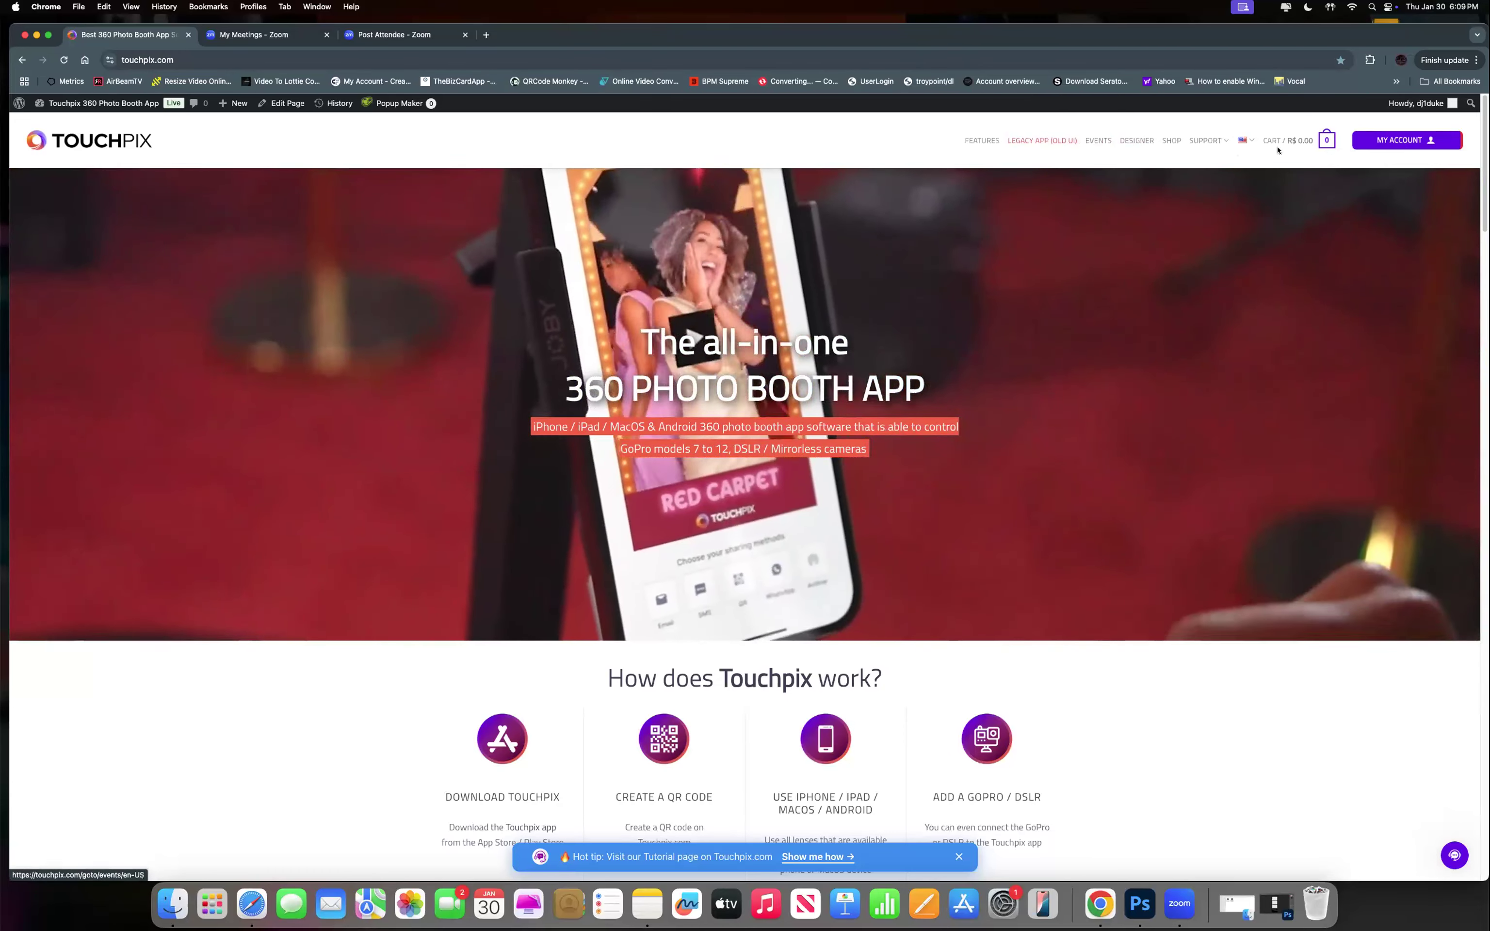
mouse_move(1278, 149)
mouse_move(1398, 142)
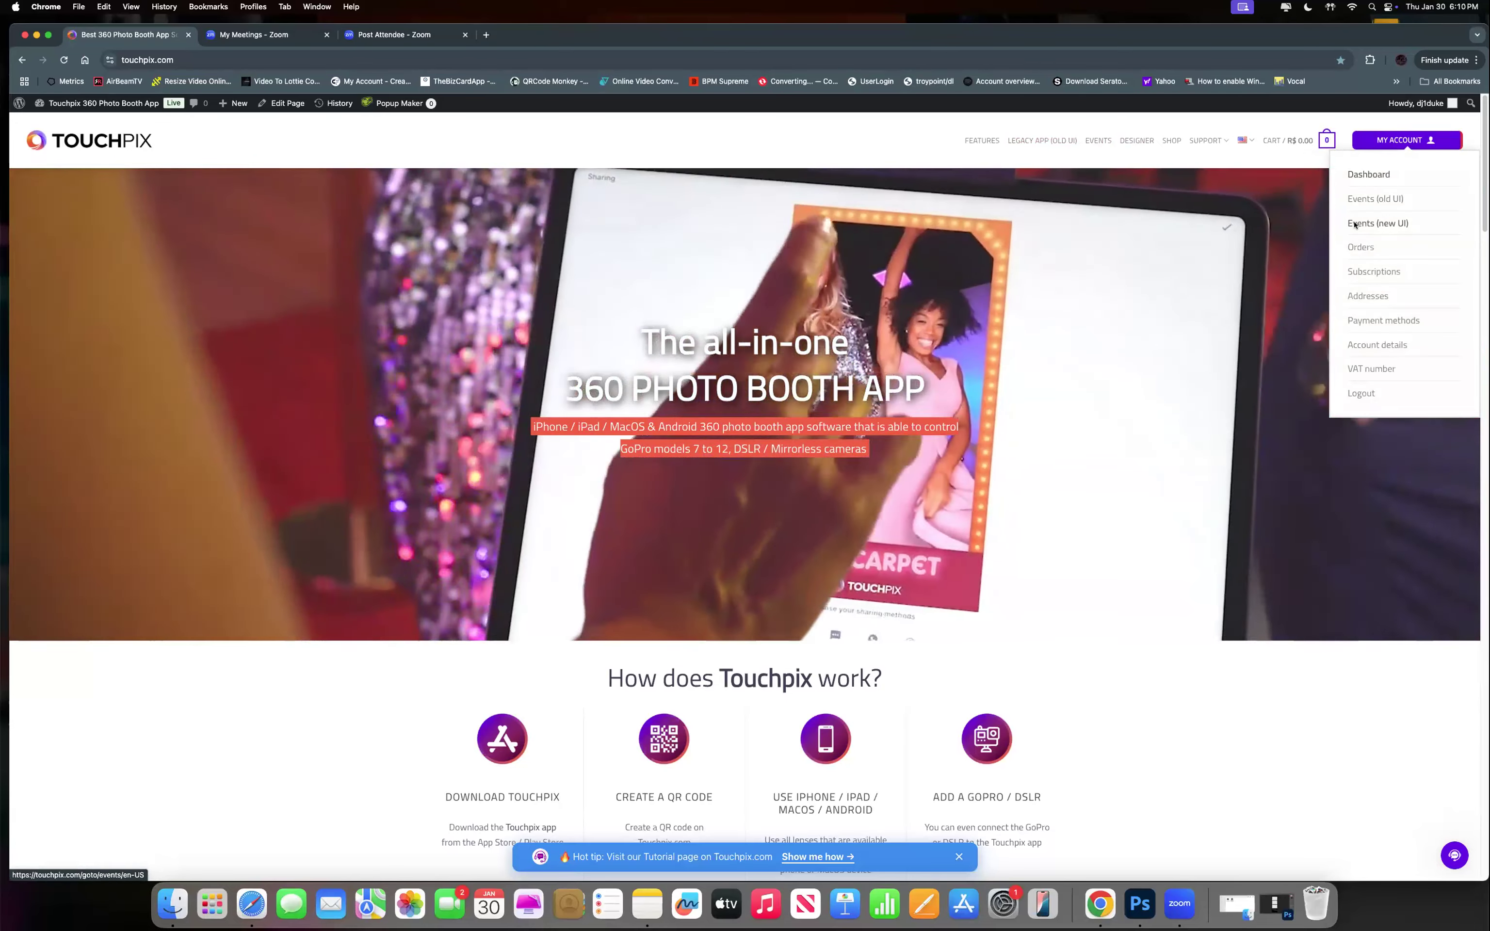
click(1357, 225)
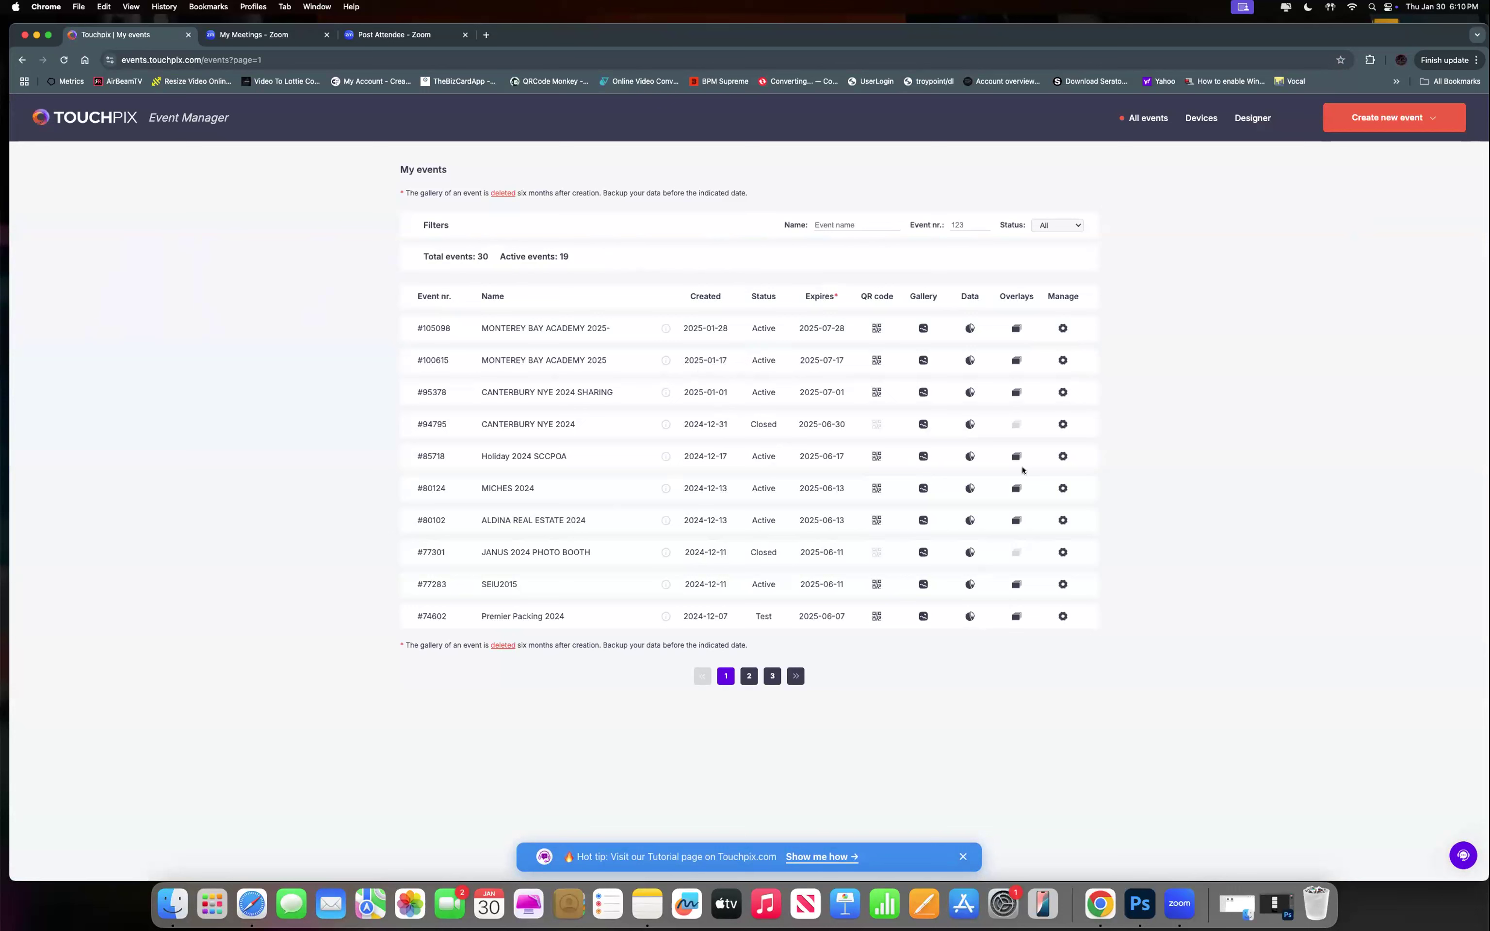
Look at the event presets, close that dialog, and show the Create new event options.
click(1360, 126)
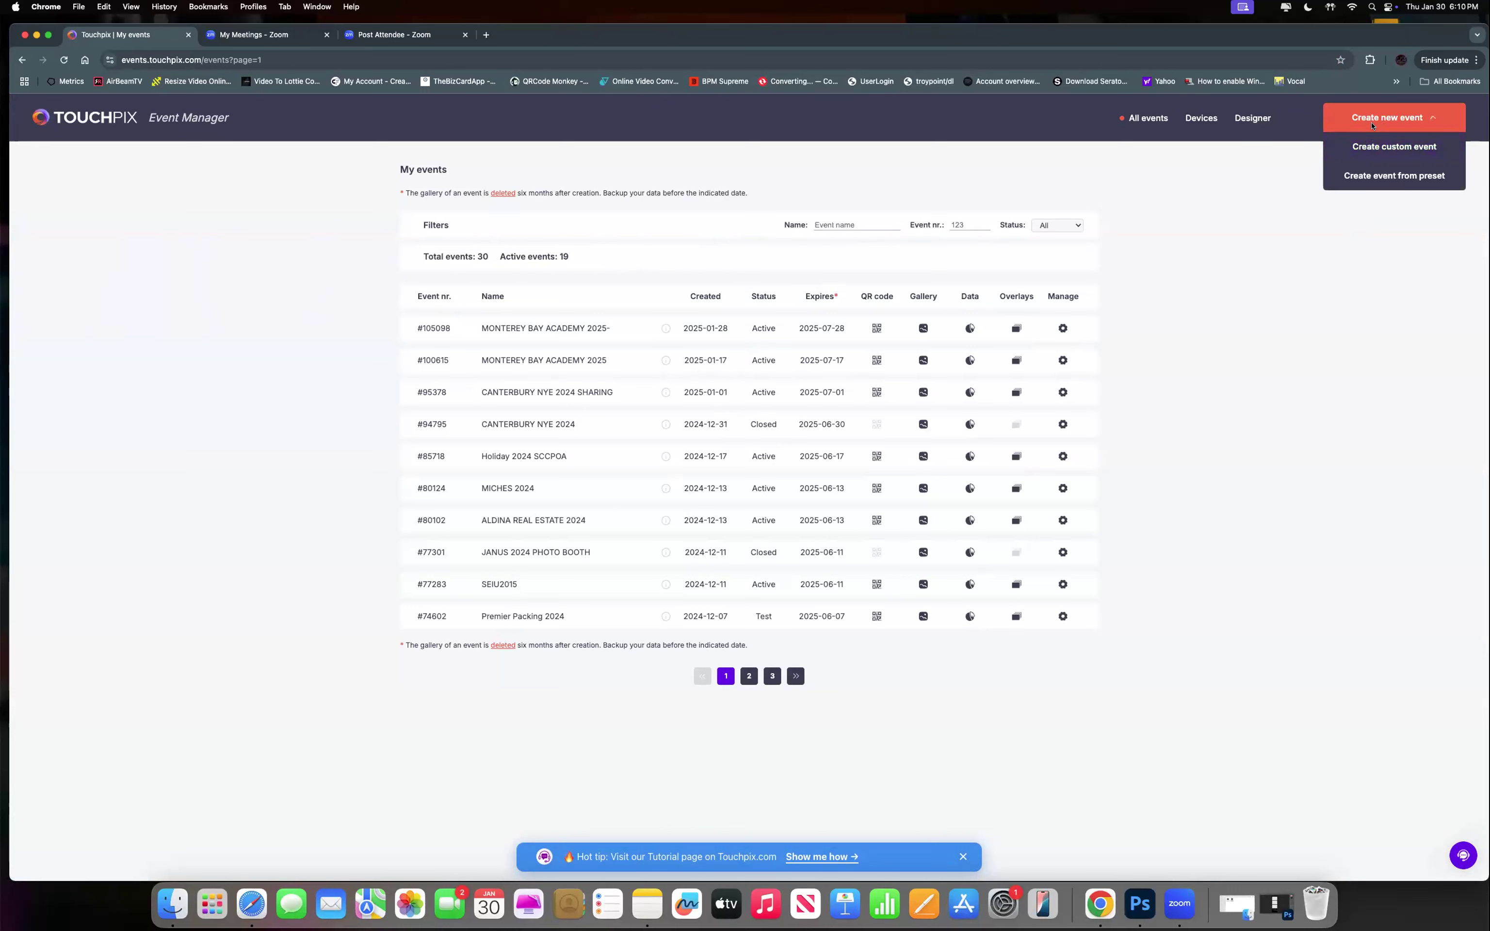
click(1376, 177)
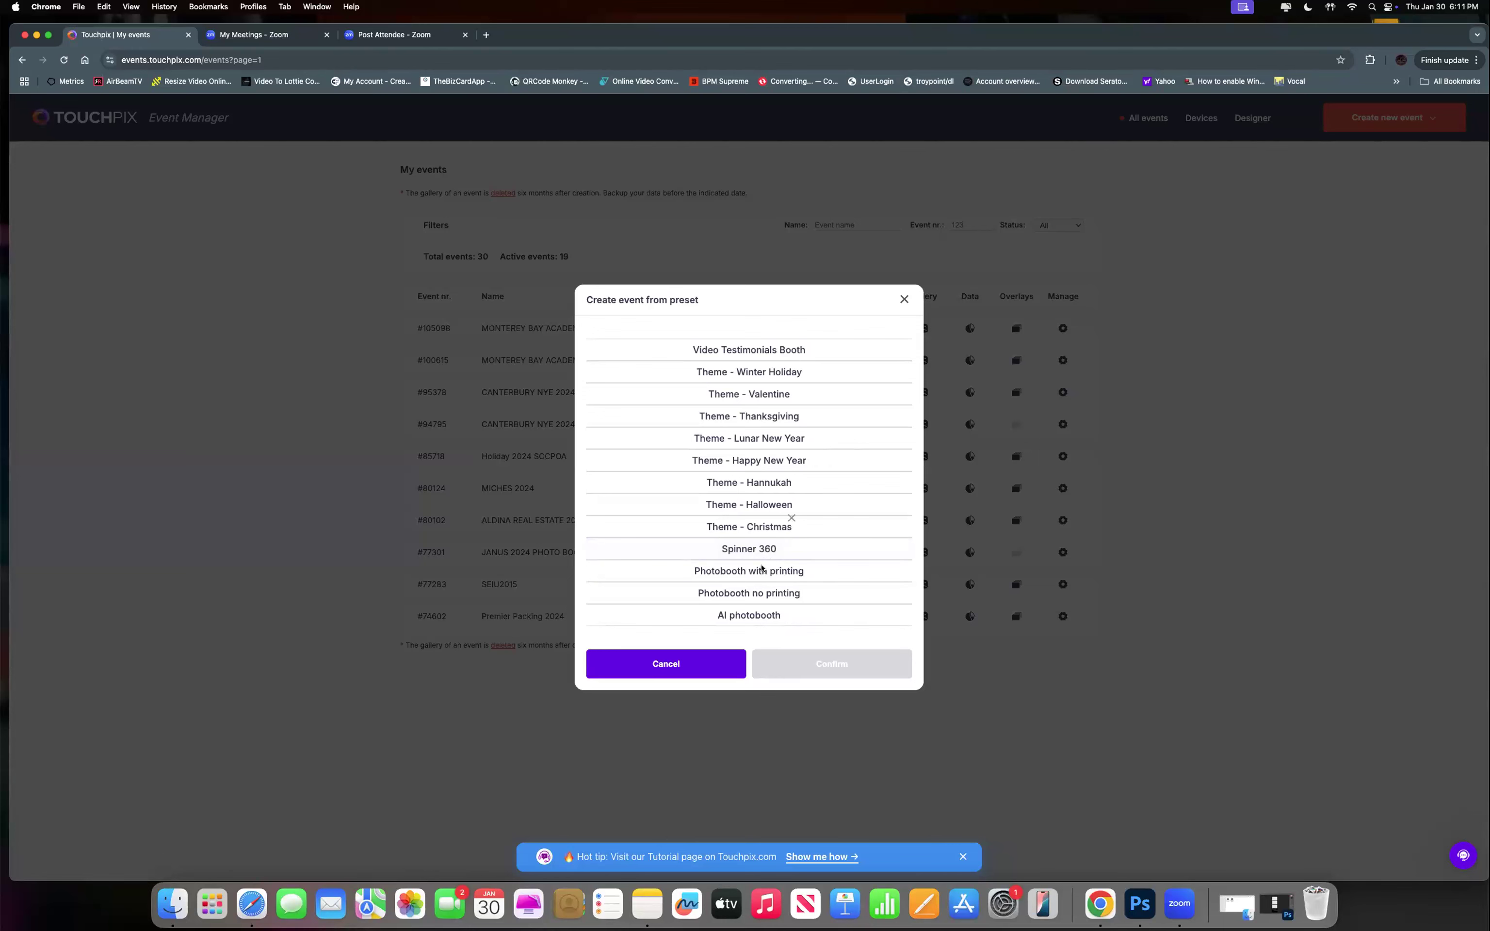
click(904, 299)
click(1392, 117)
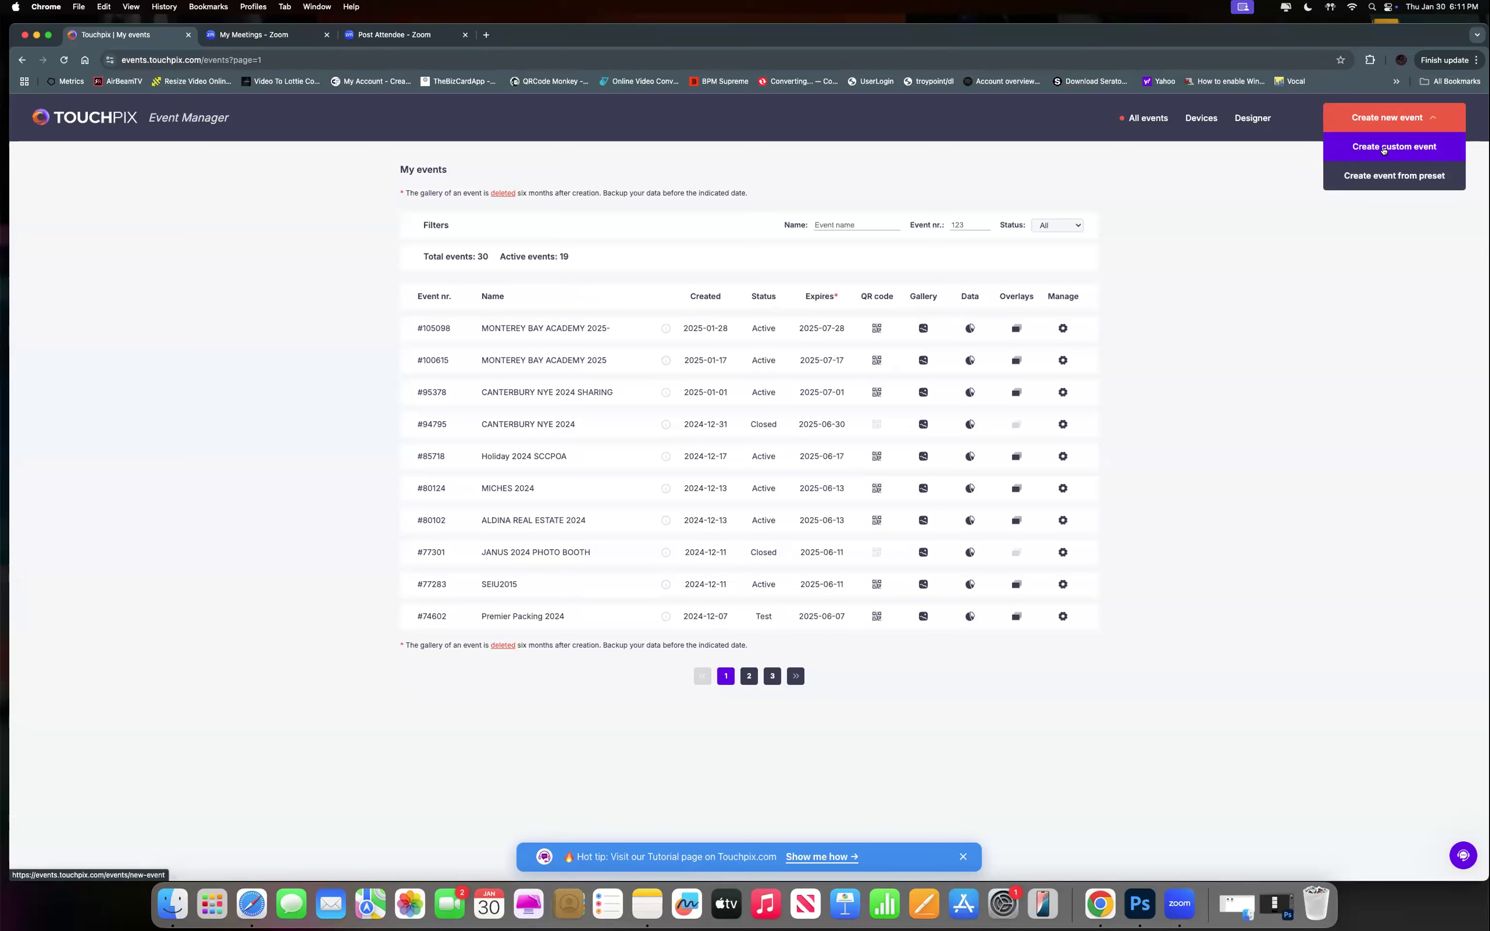
click(1383, 148)
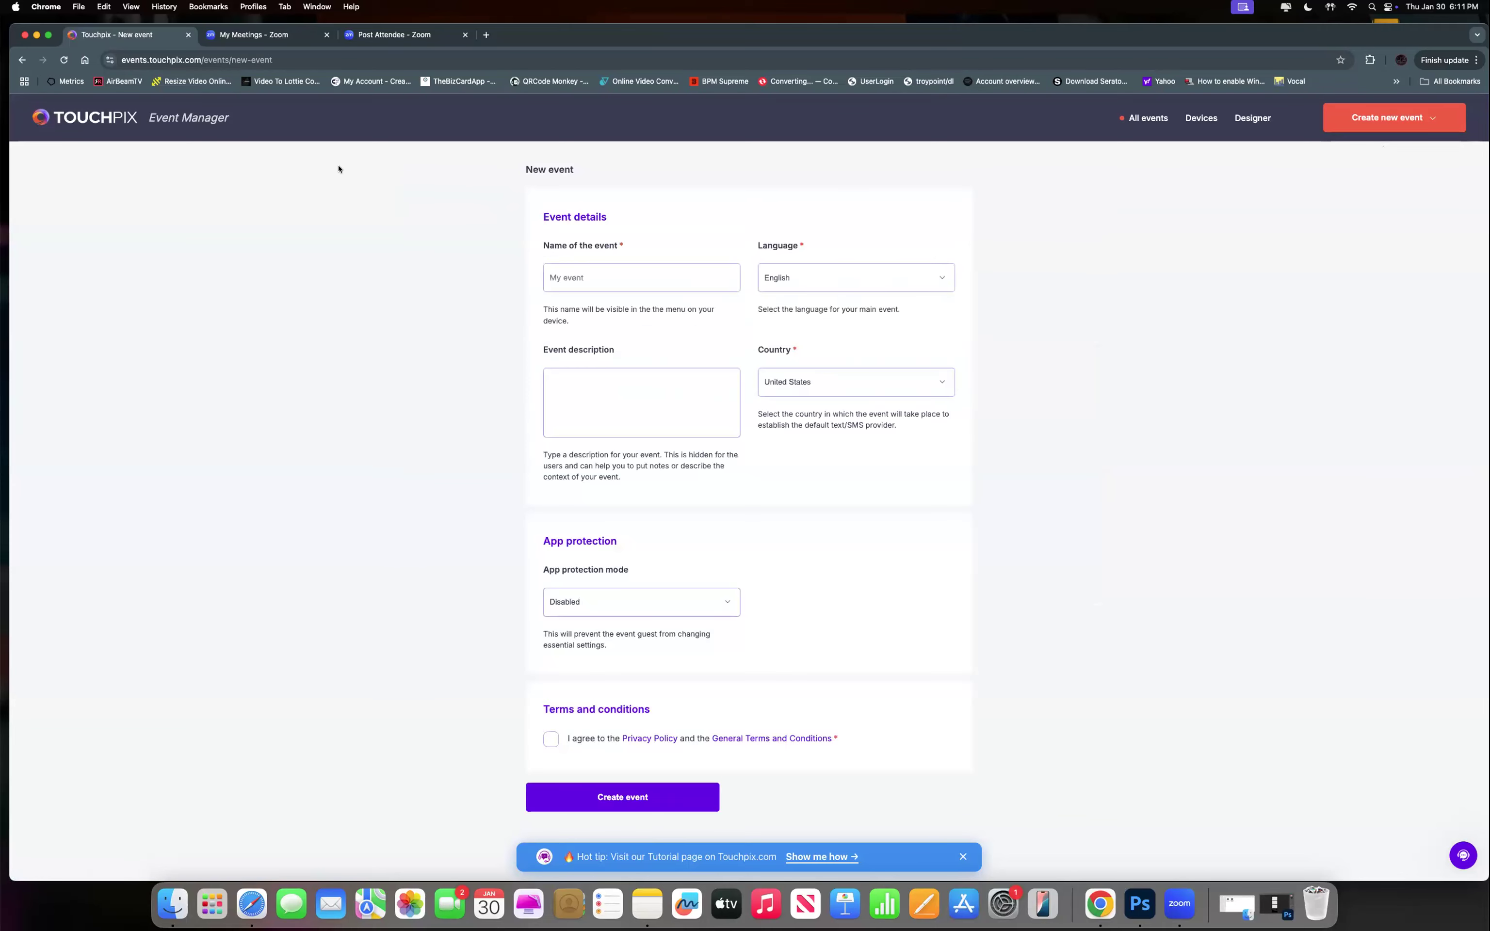
click(23, 61)
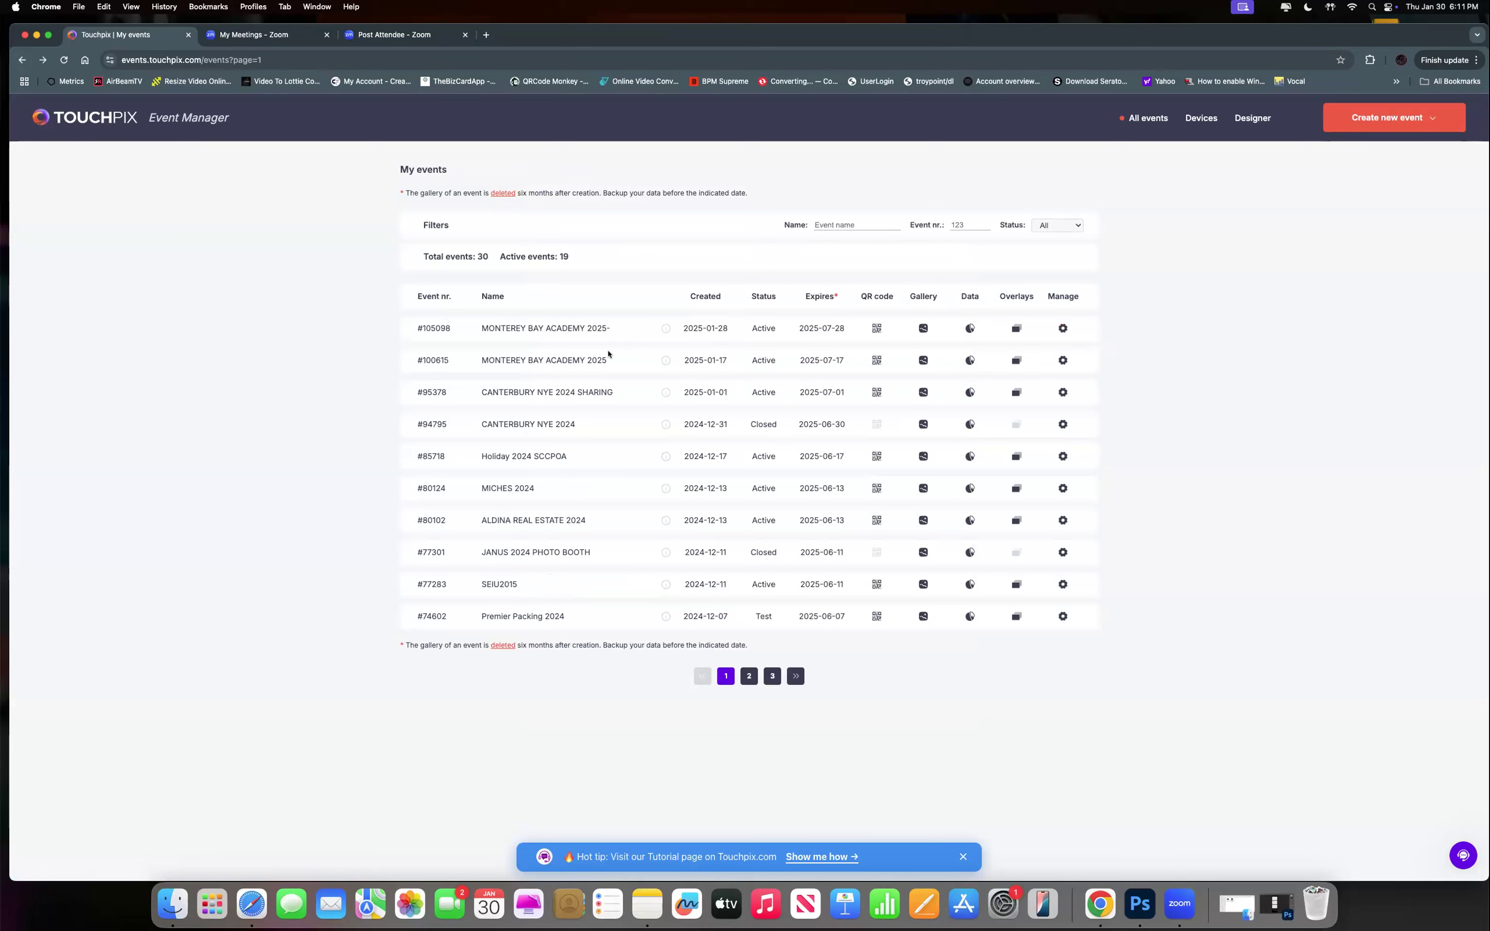
Open event #105098 for editing from its Manage gear's Edit this event icon.
click(1063, 330)
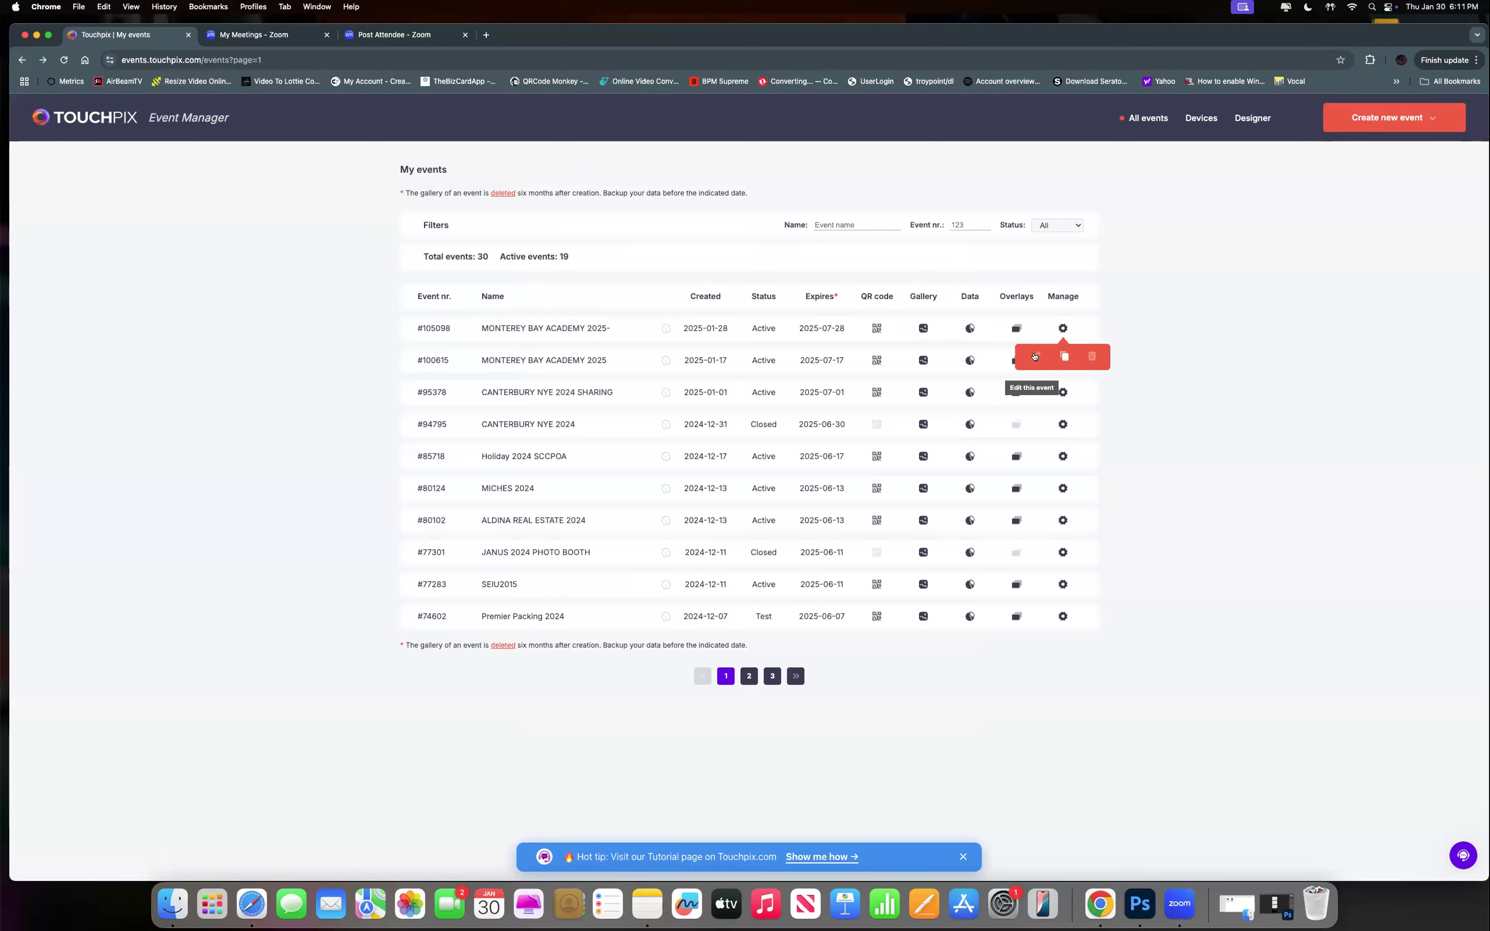
click(1062, 328)
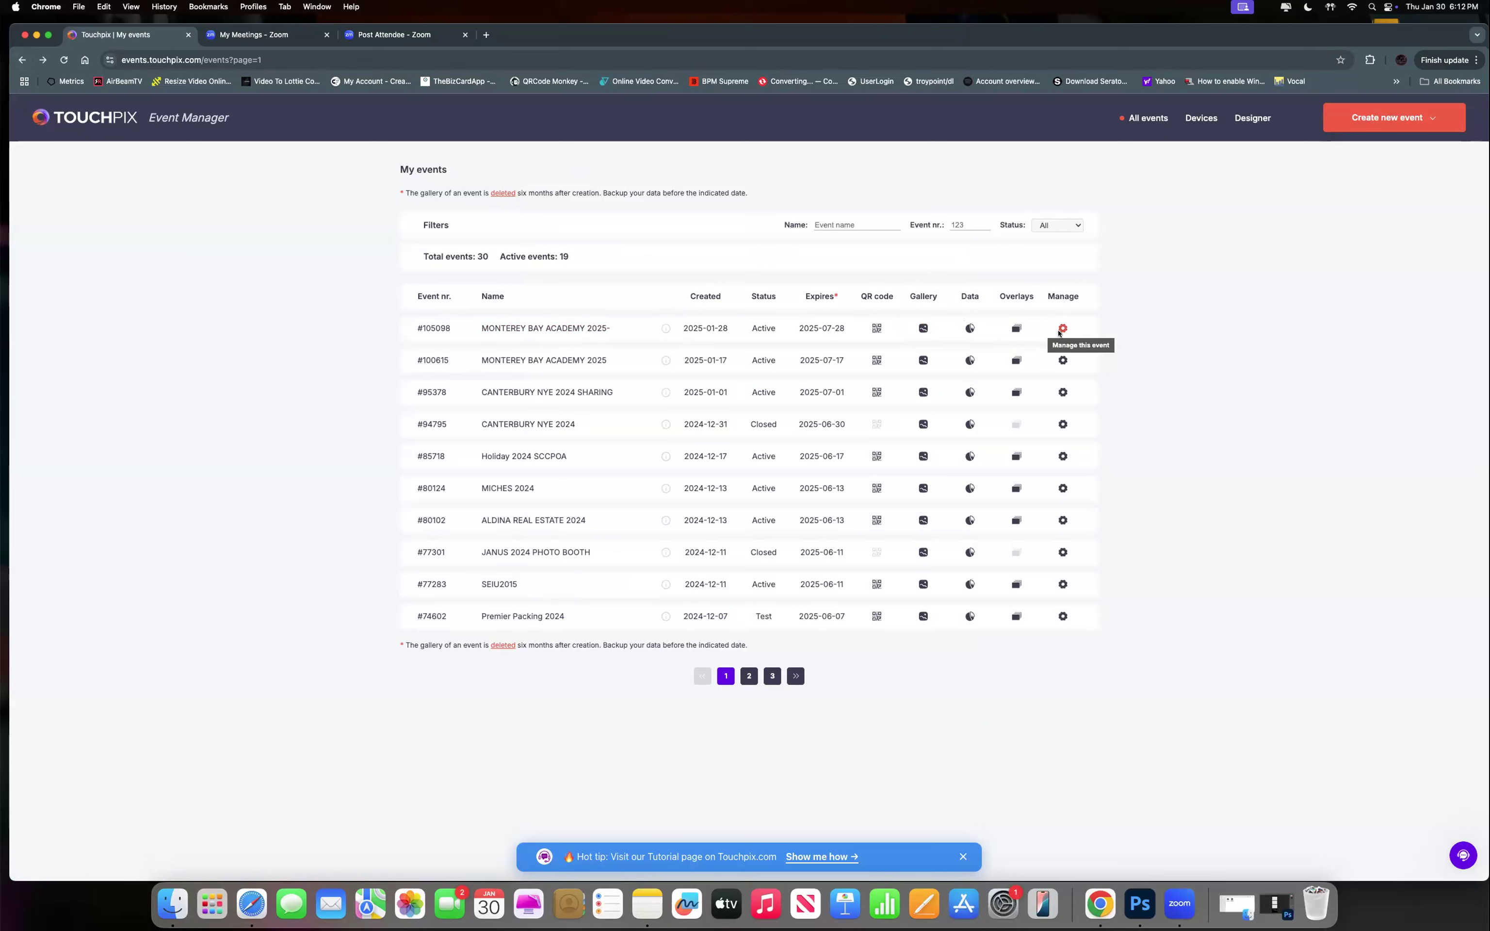
click(1062, 329)
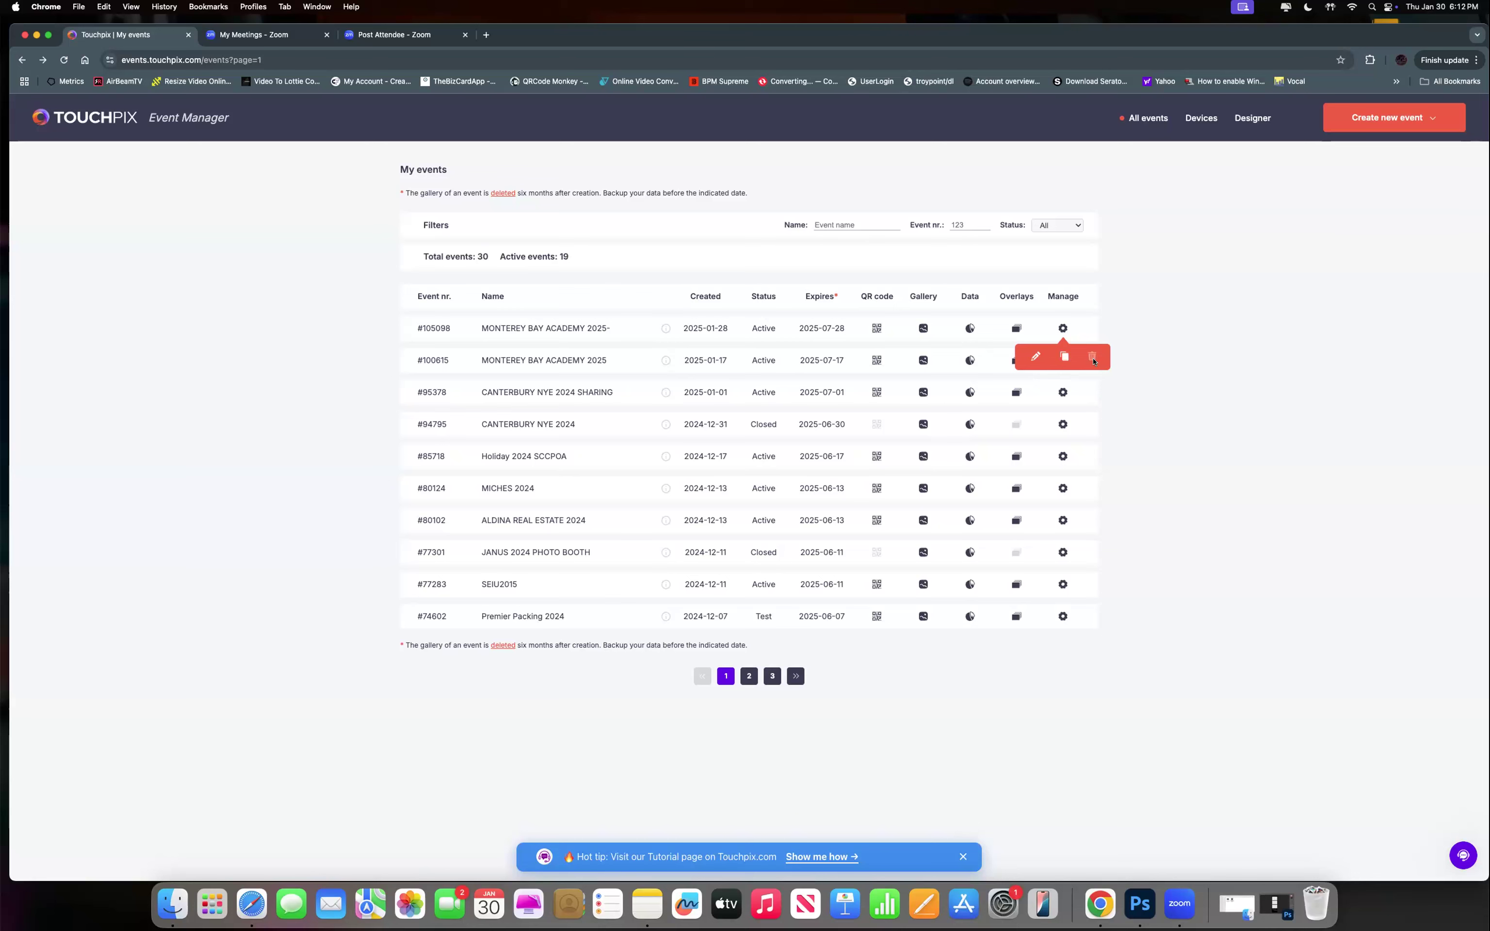
click(1035, 357)
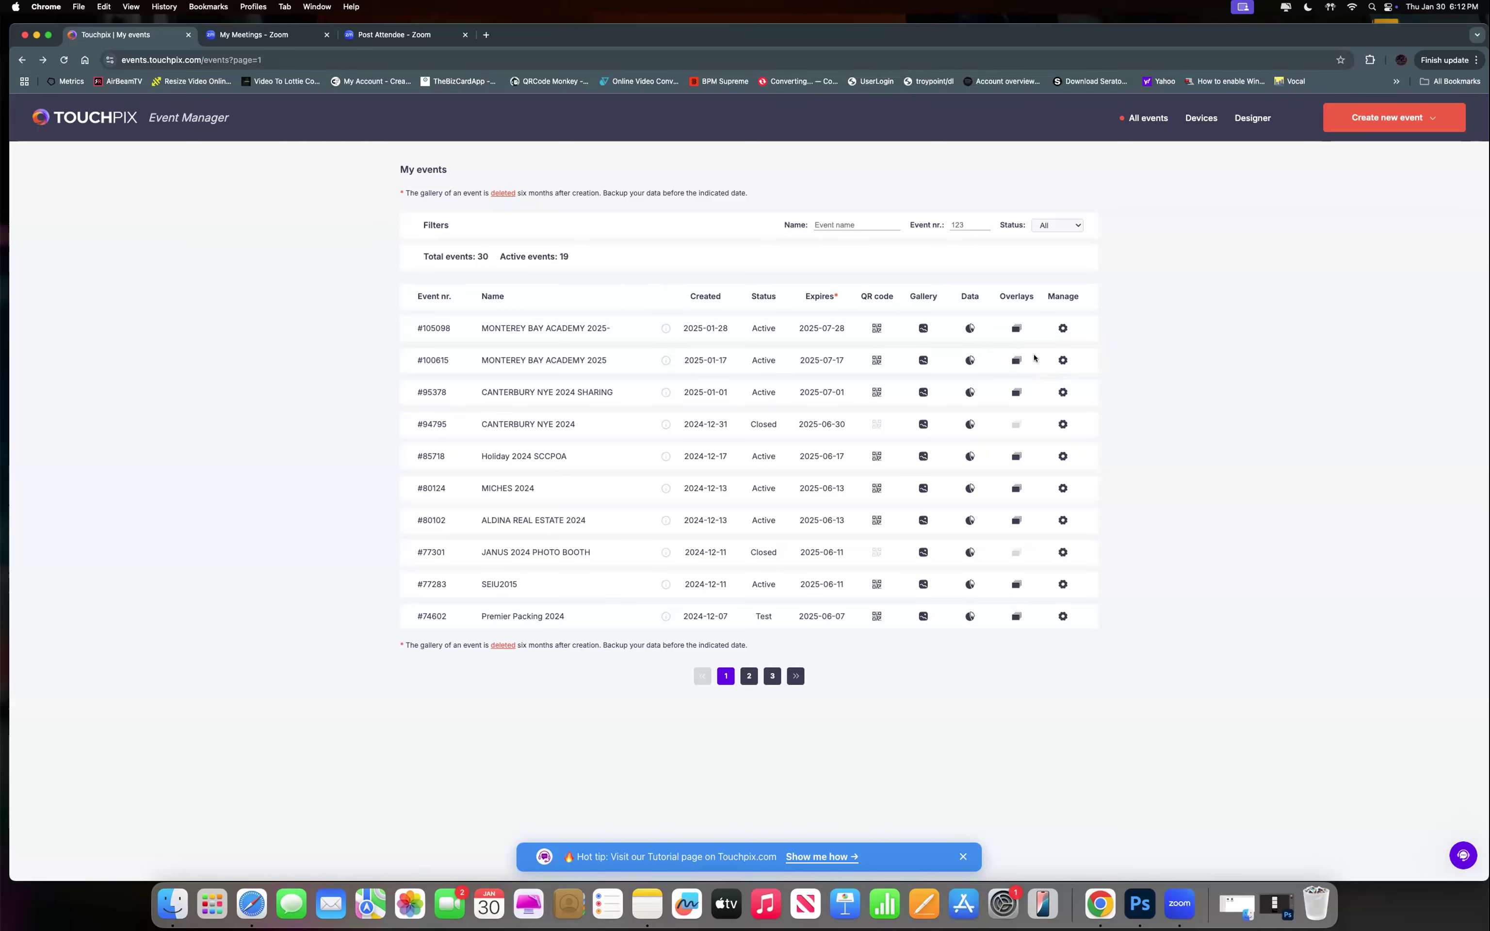
click(1394, 120)
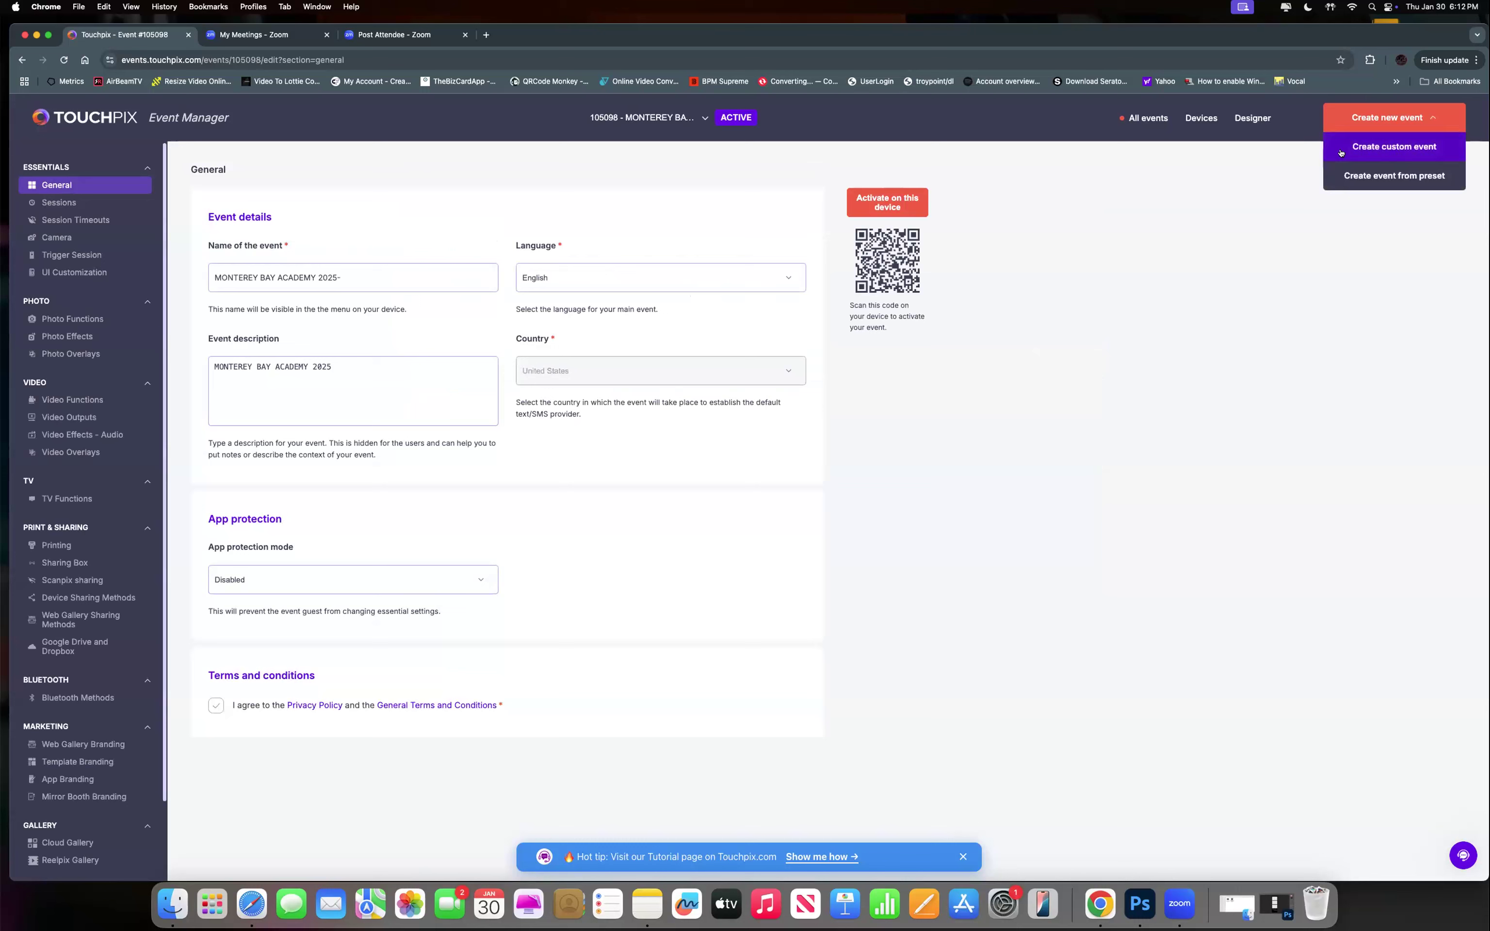
click(359, 276)
key(BackSpace)
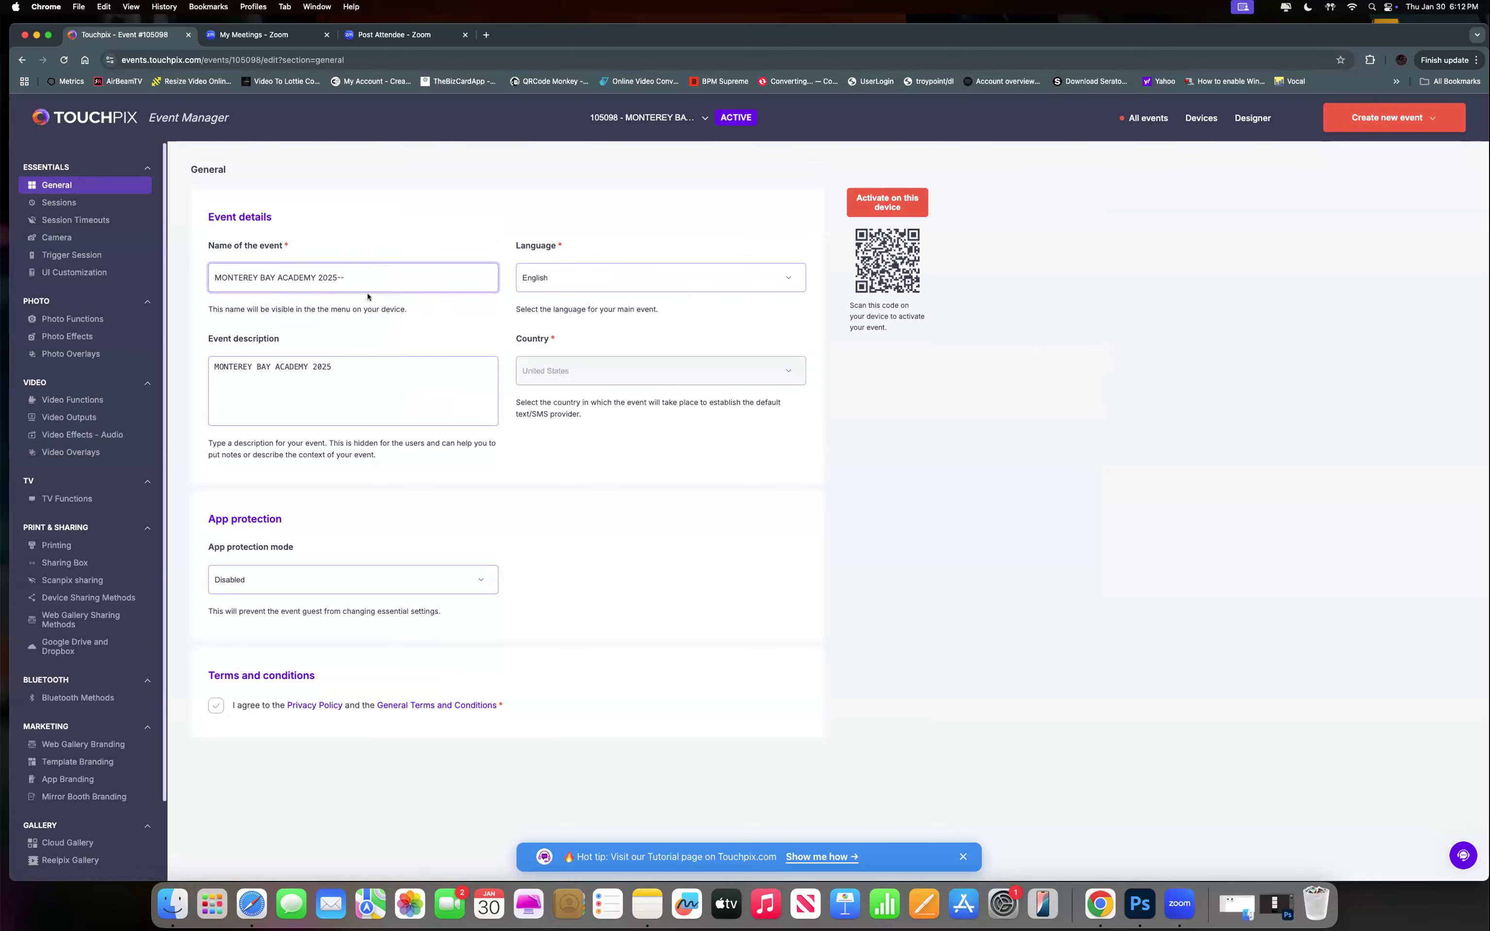
click(581, 276)
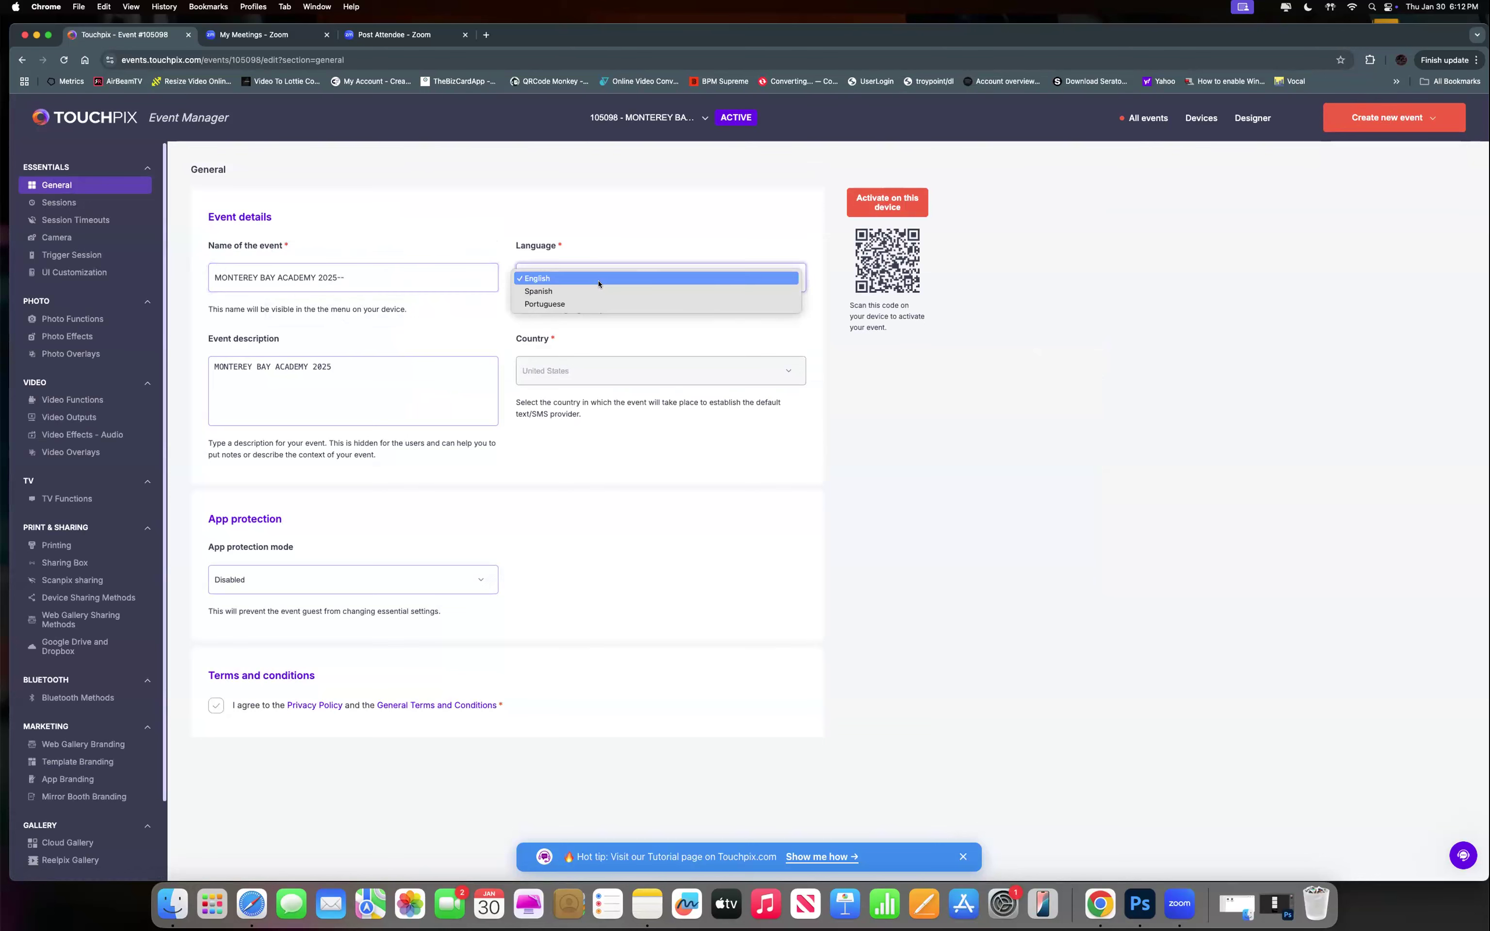
click(588, 279)
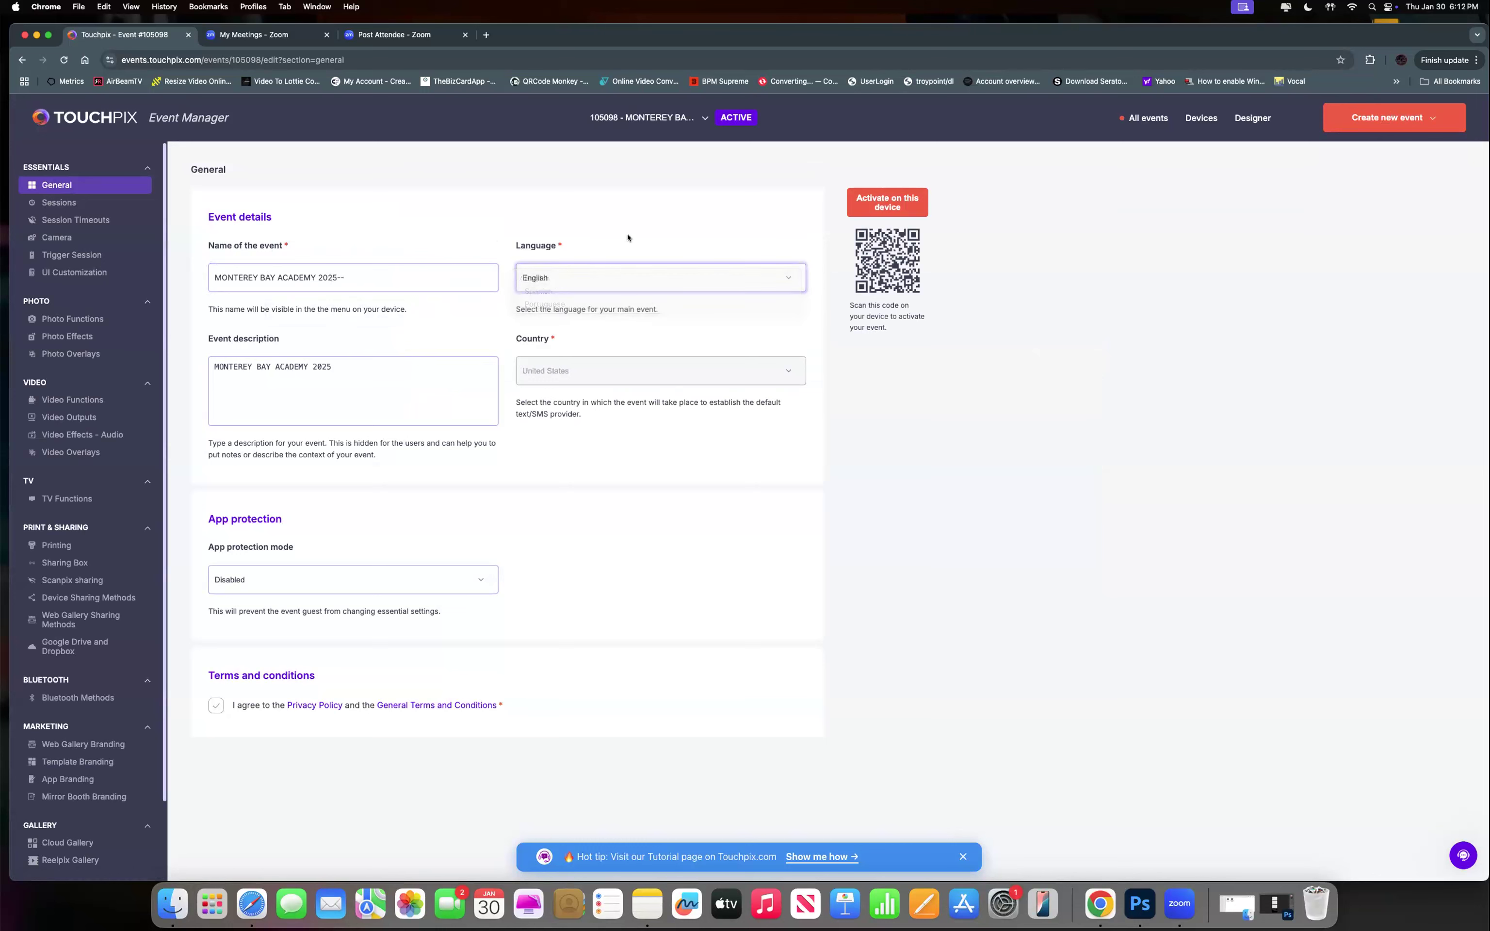
click(608, 279)
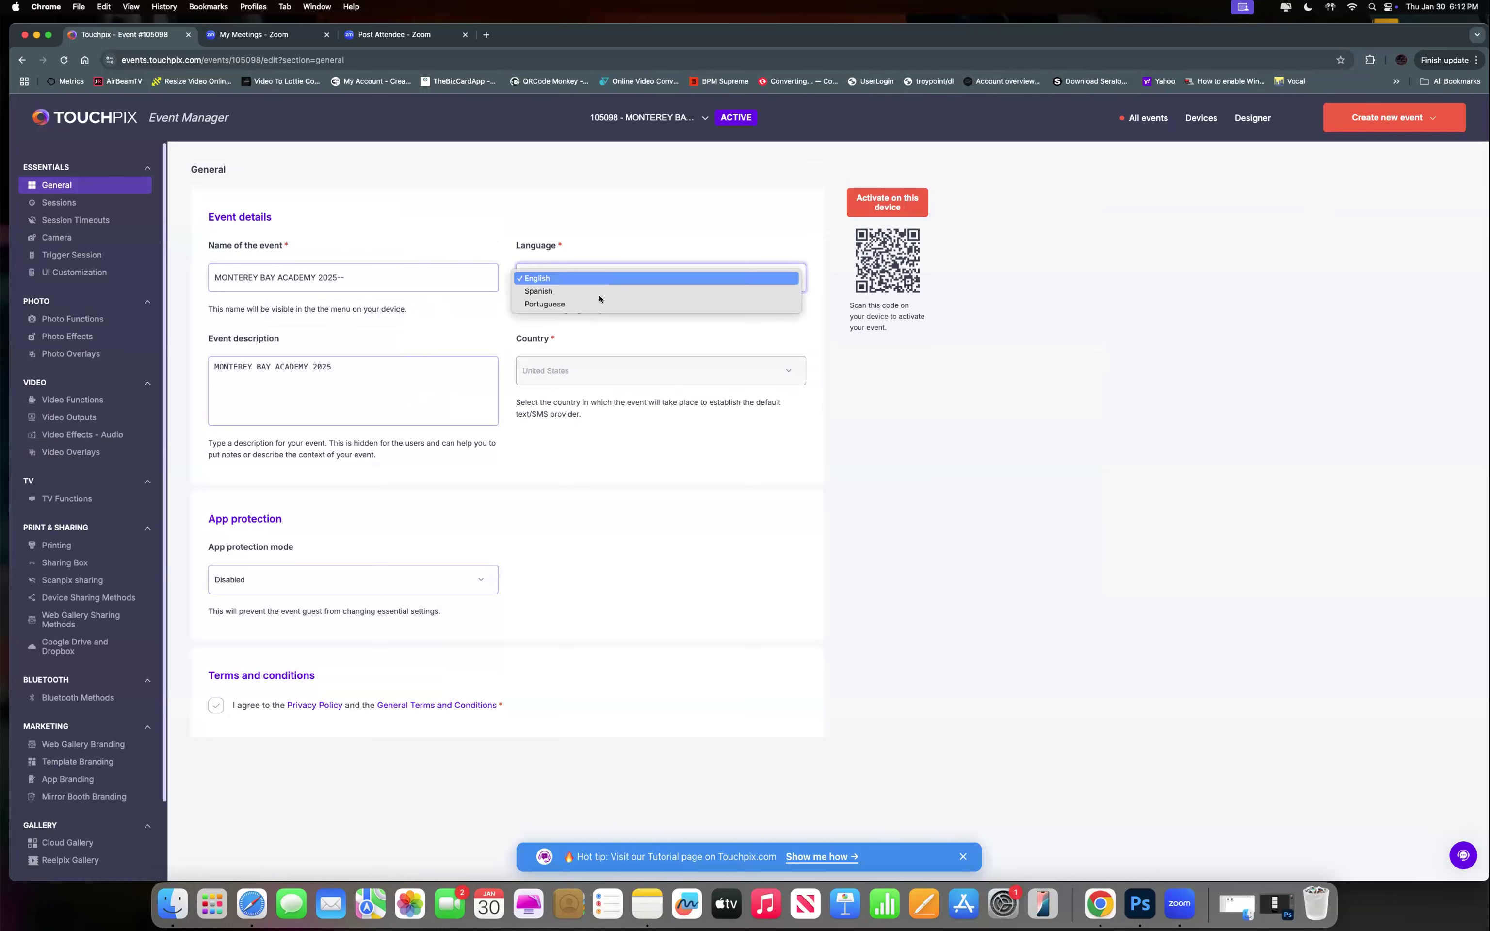
click(593, 230)
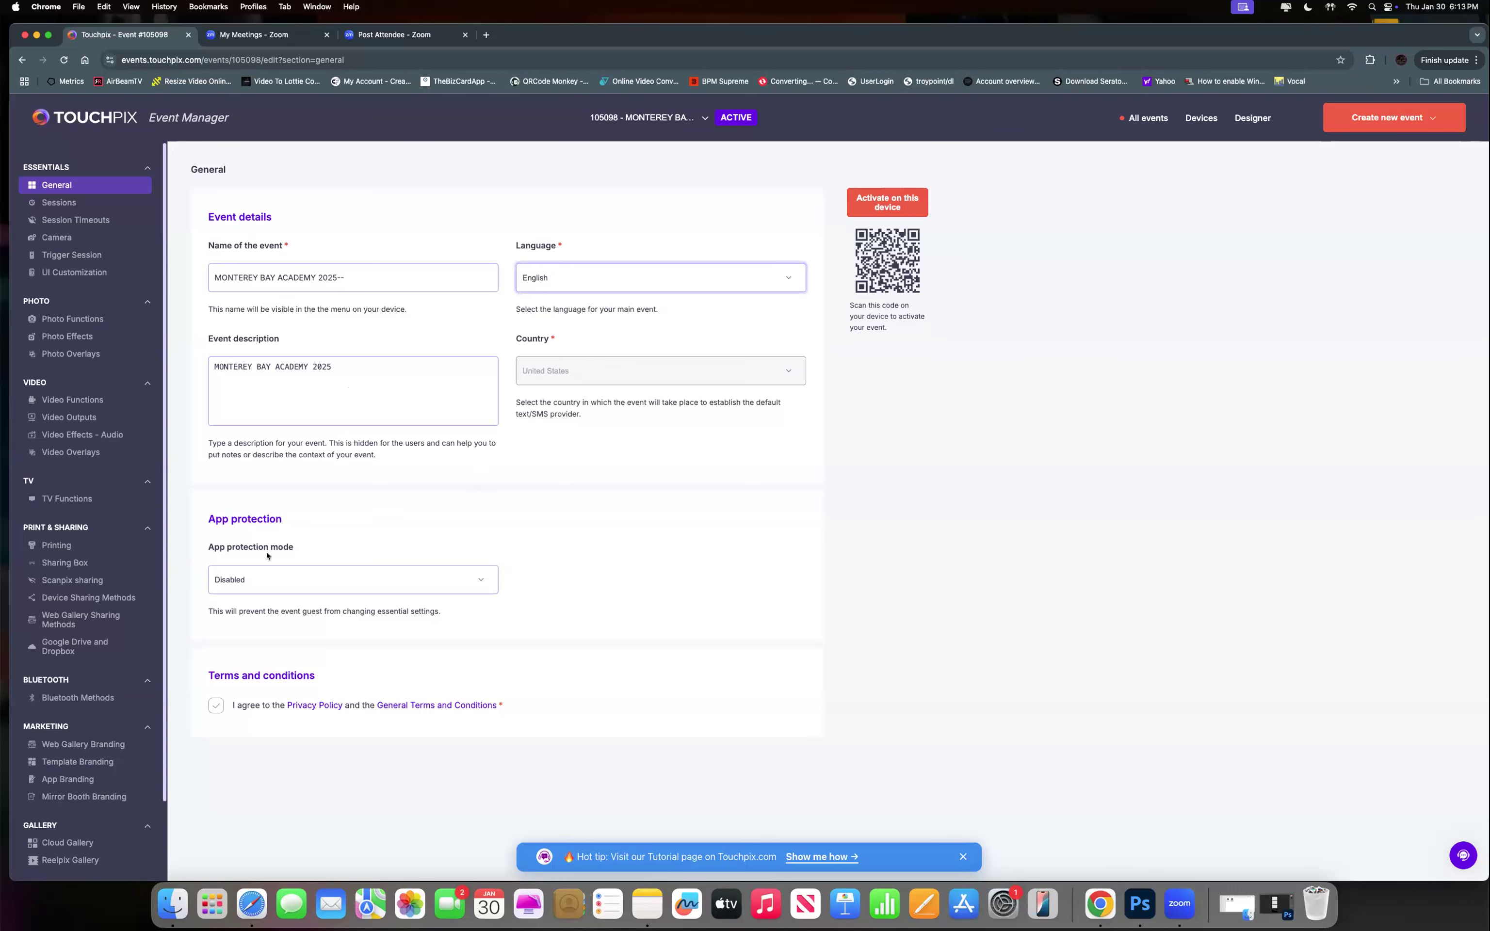
click(250, 579)
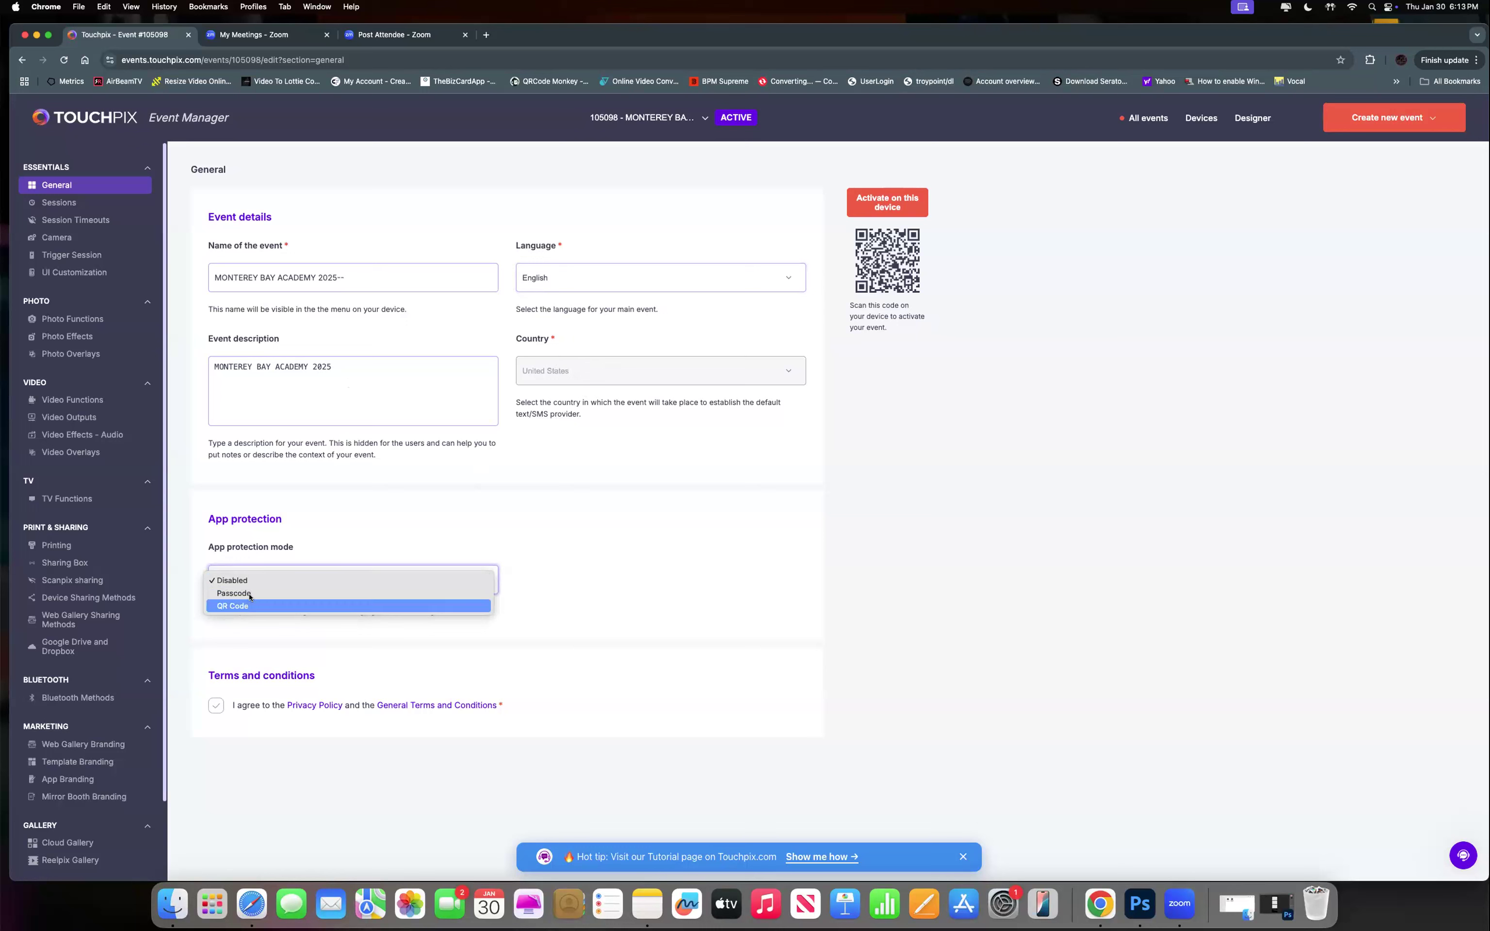
click(258, 580)
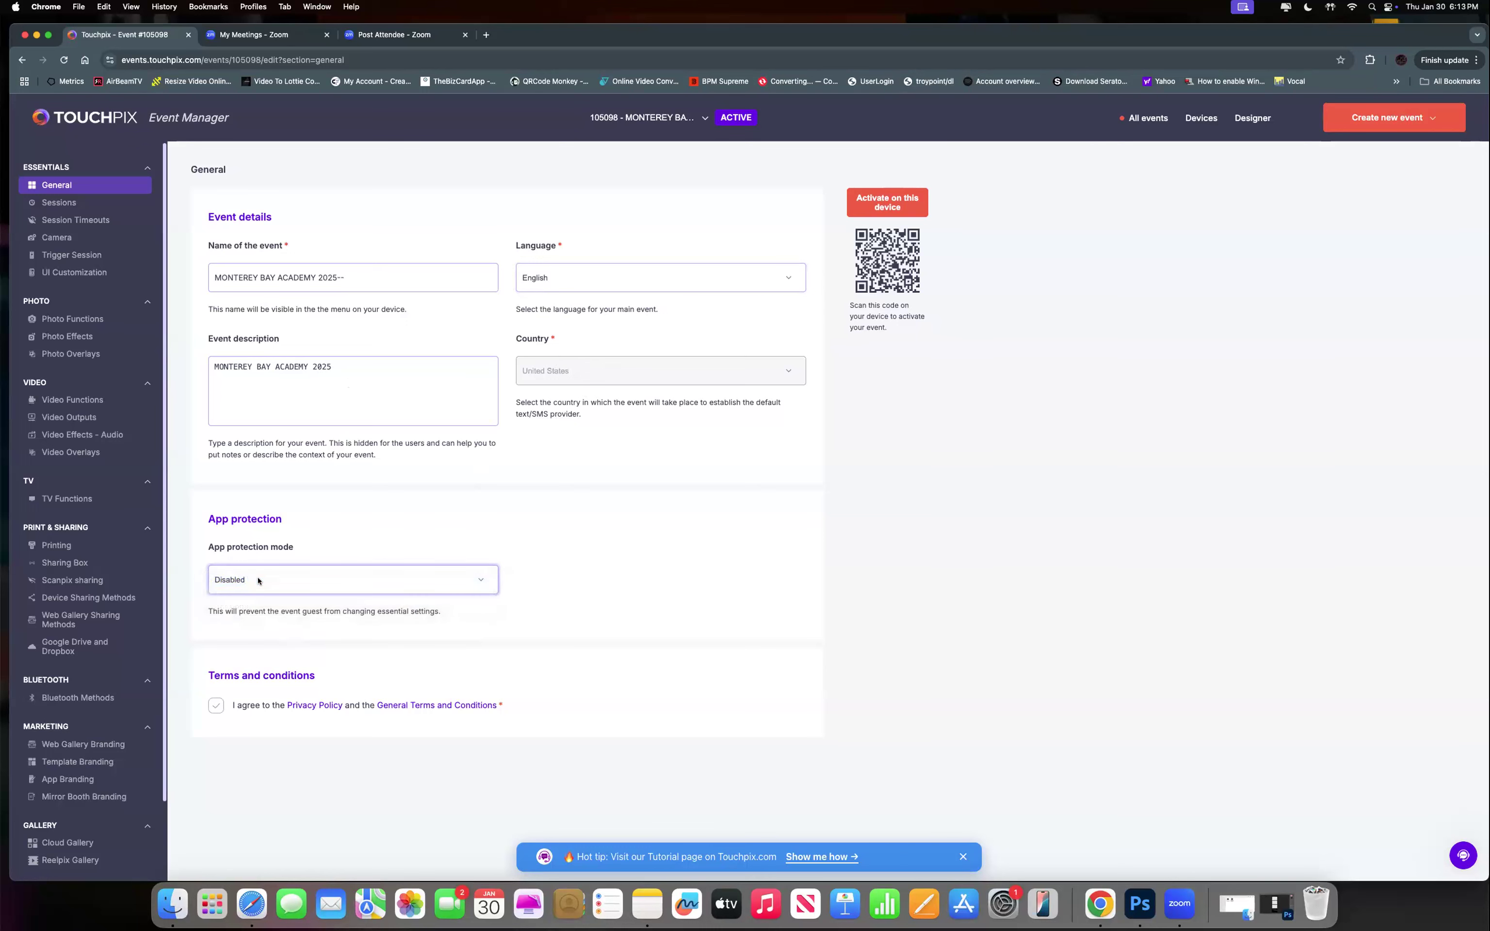
click(258, 580)
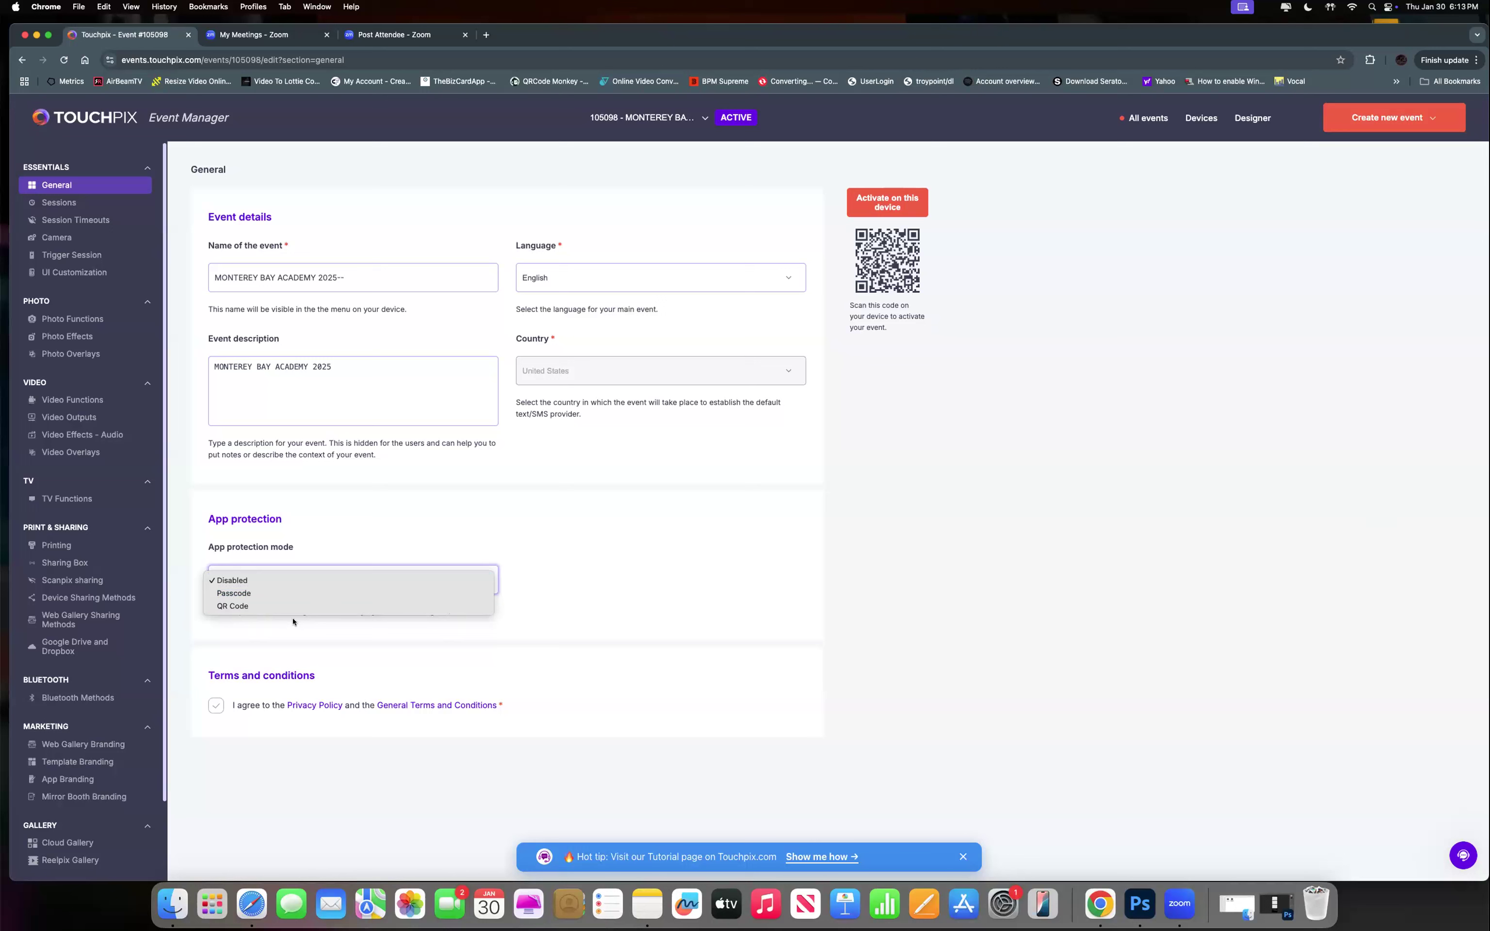
click(269, 596)
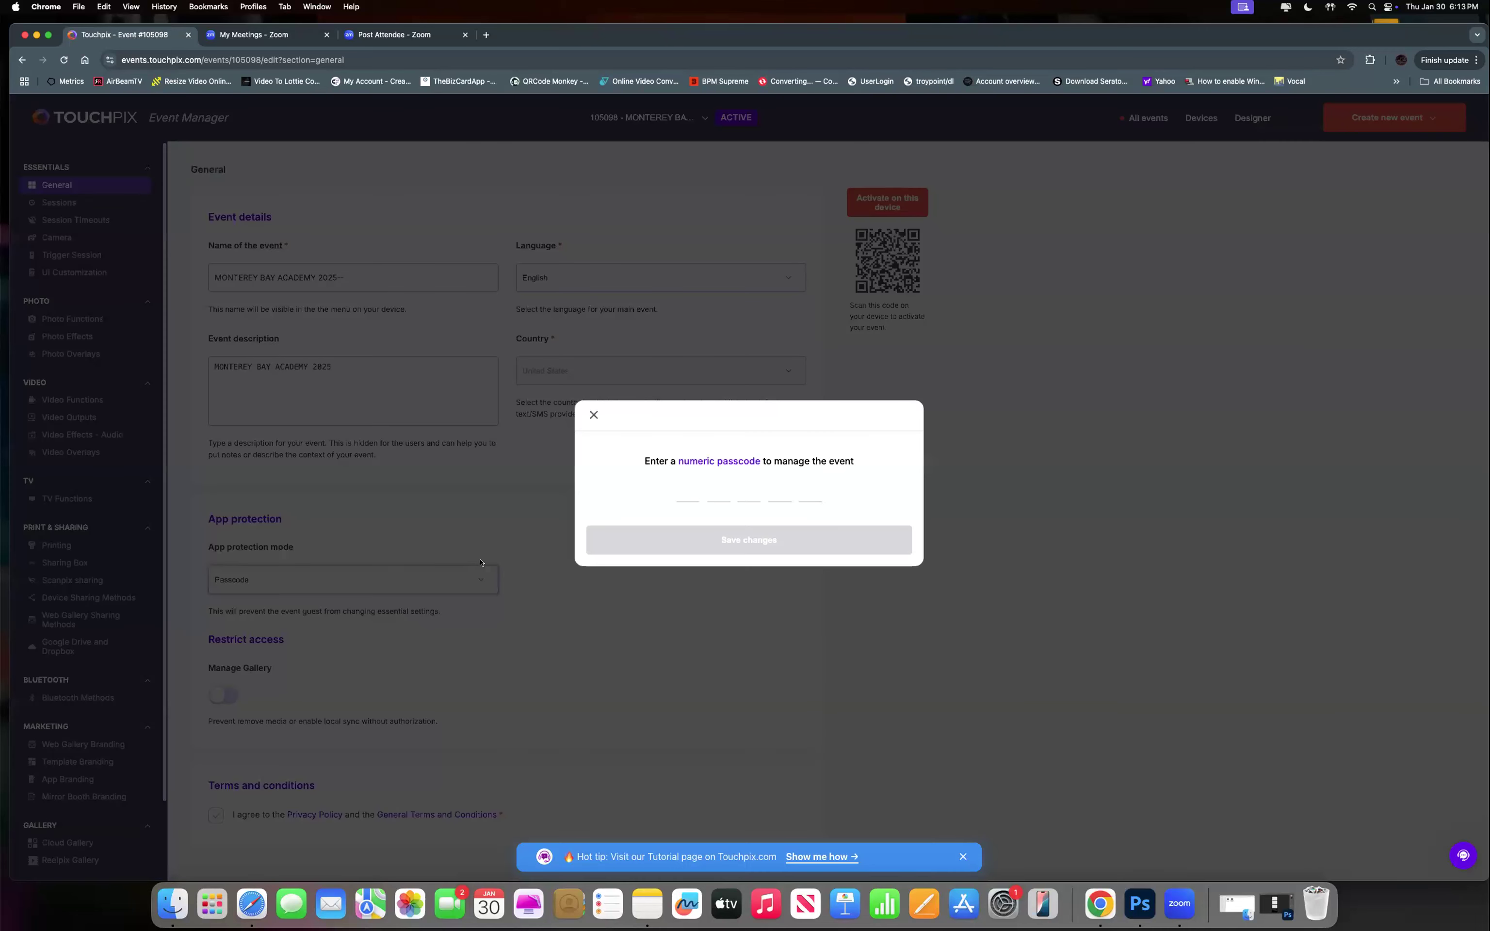
click(593, 415)
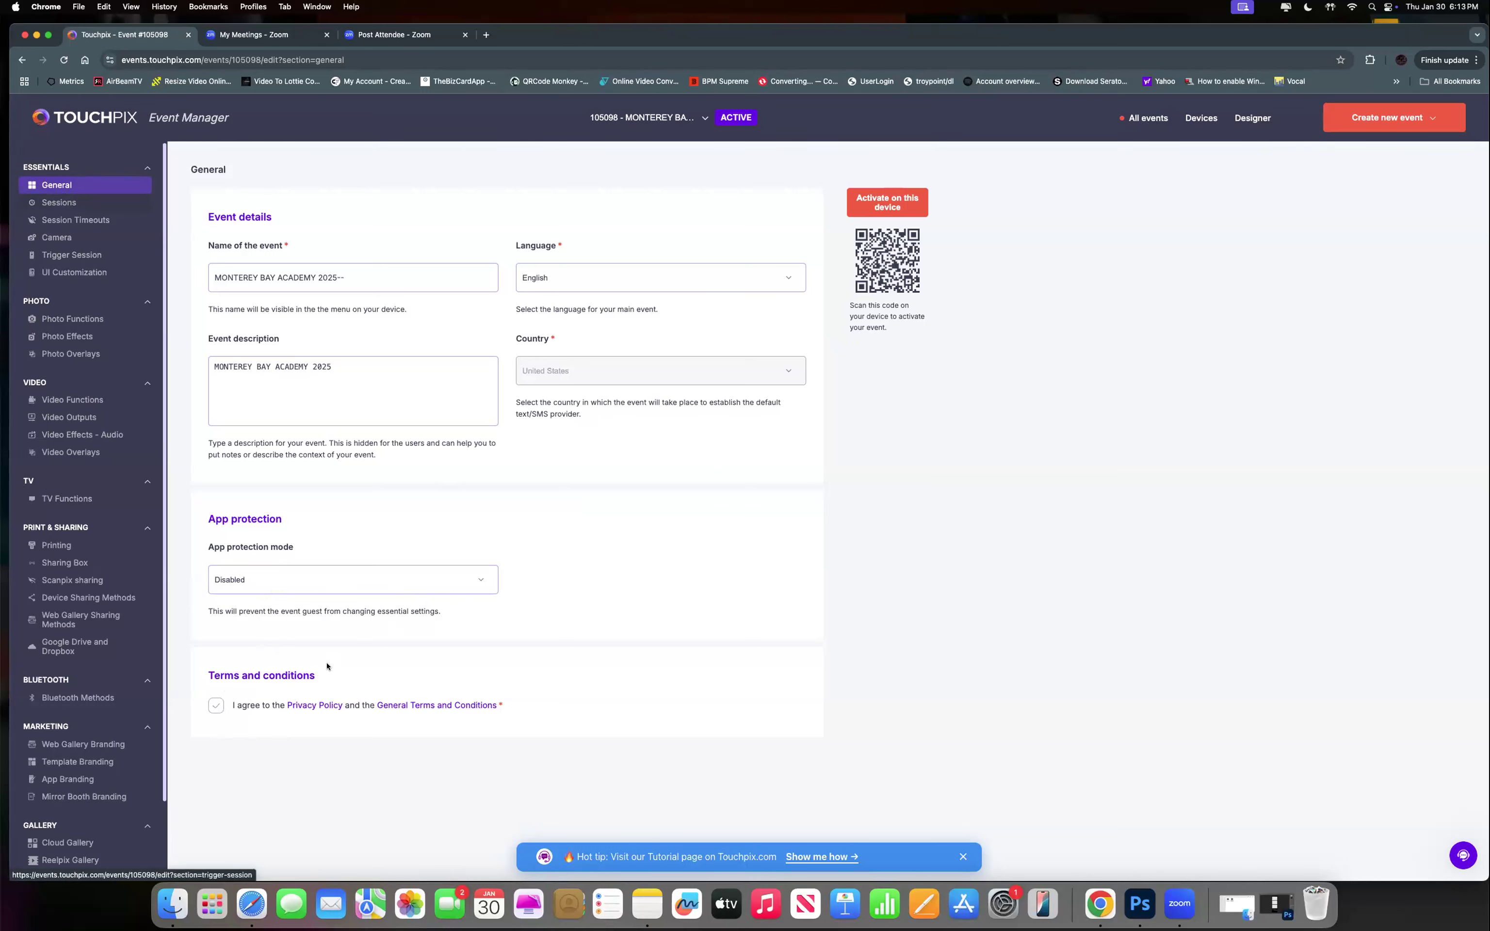
Go to the Sessions settings and set the Countdown Video duration to 2 s.
click(59, 203)
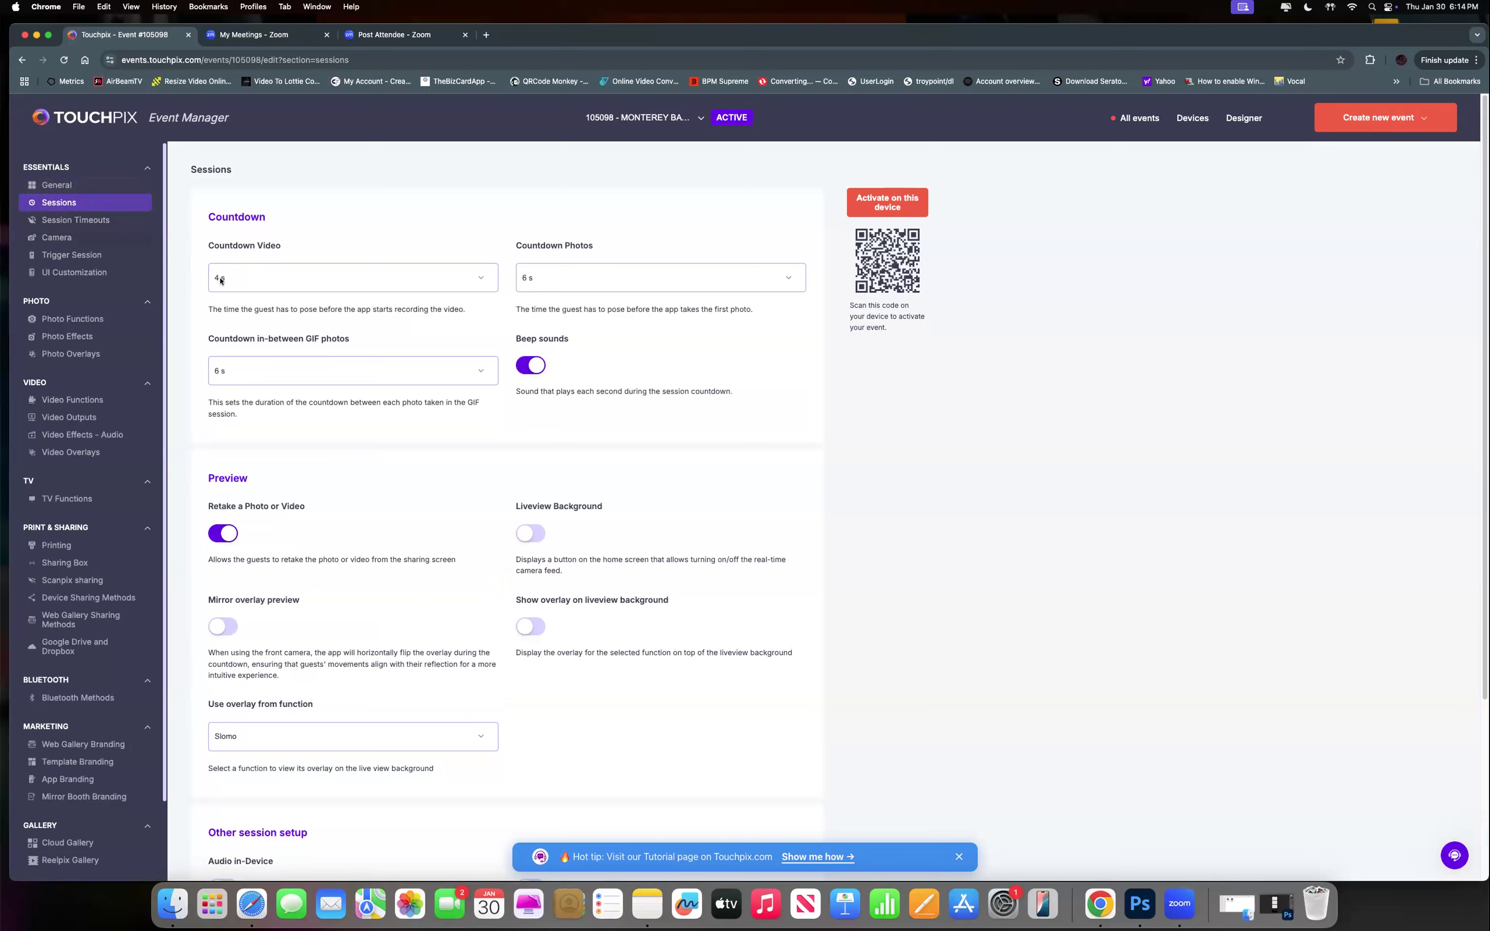
click(479, 279)
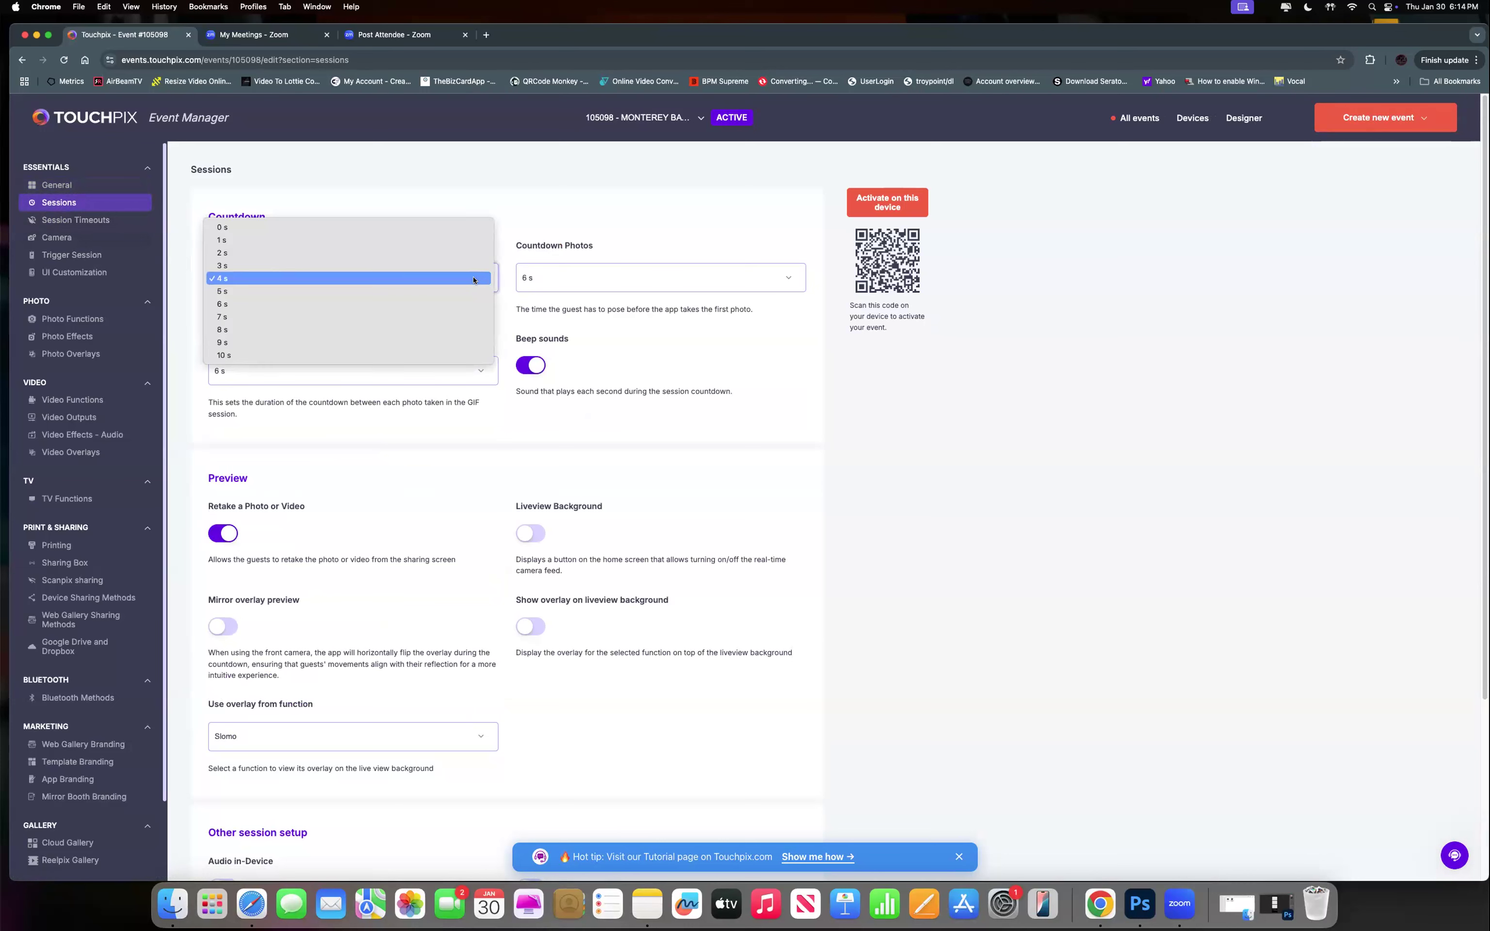
click(448, 252)
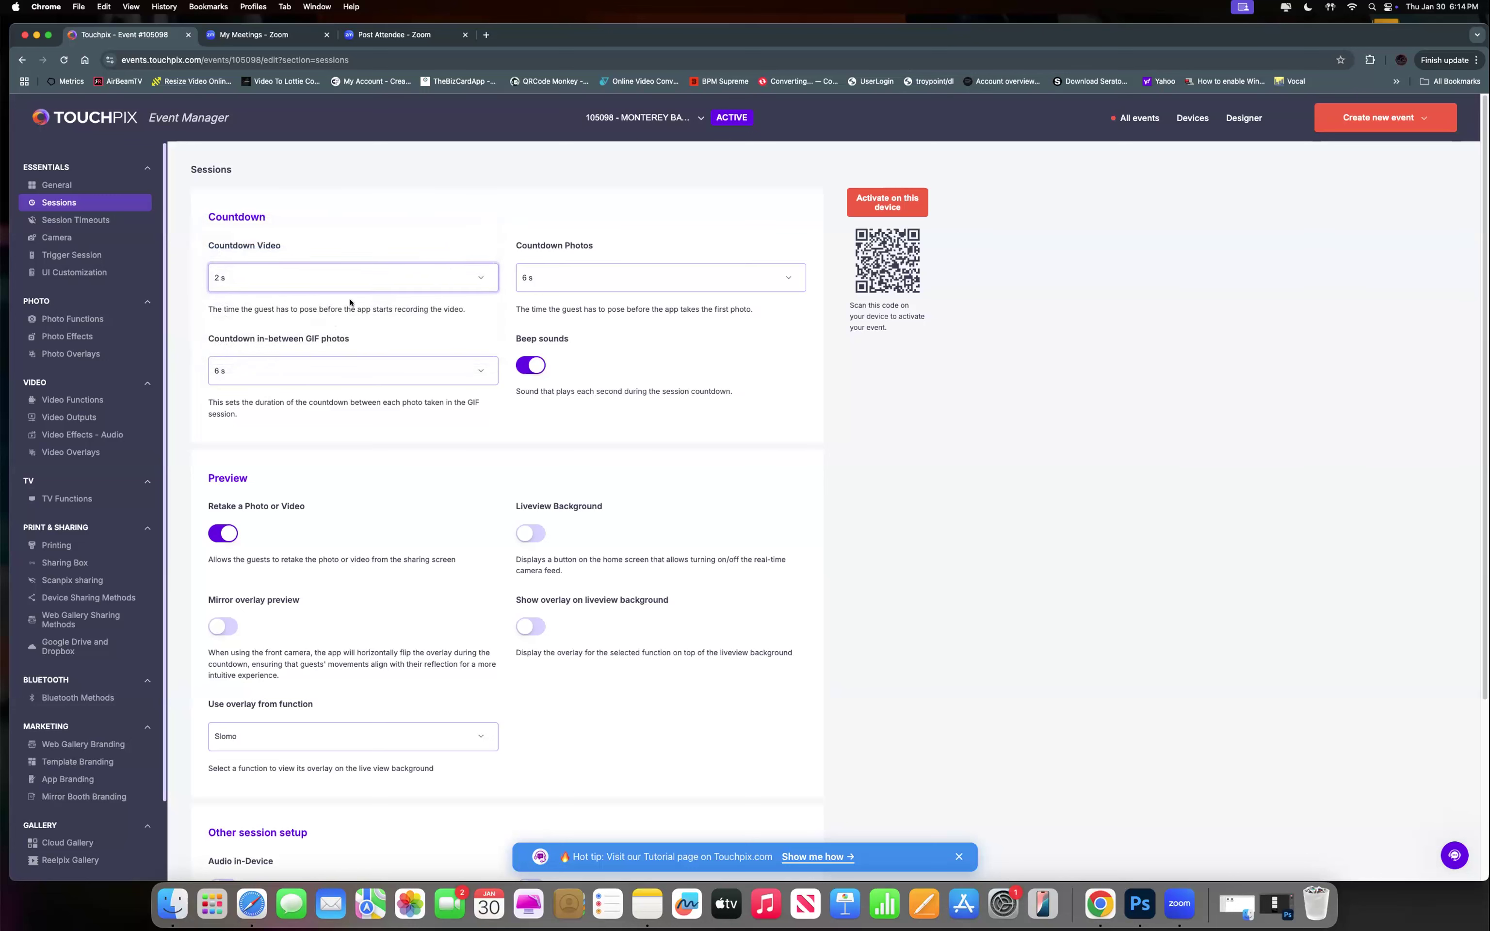
click(236, 280)
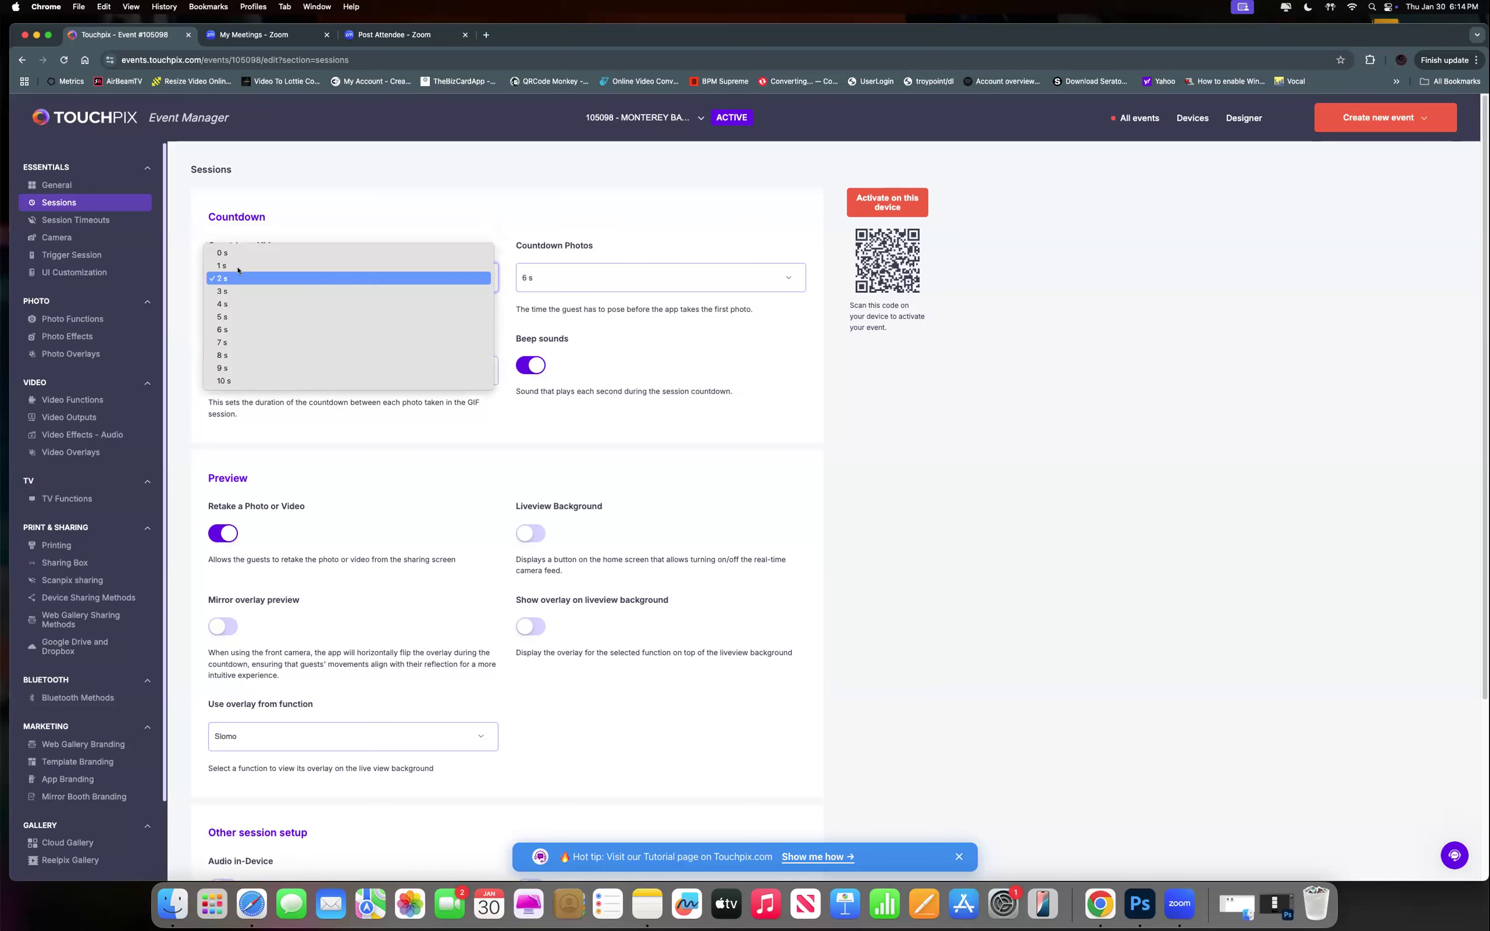
click(236, 279)
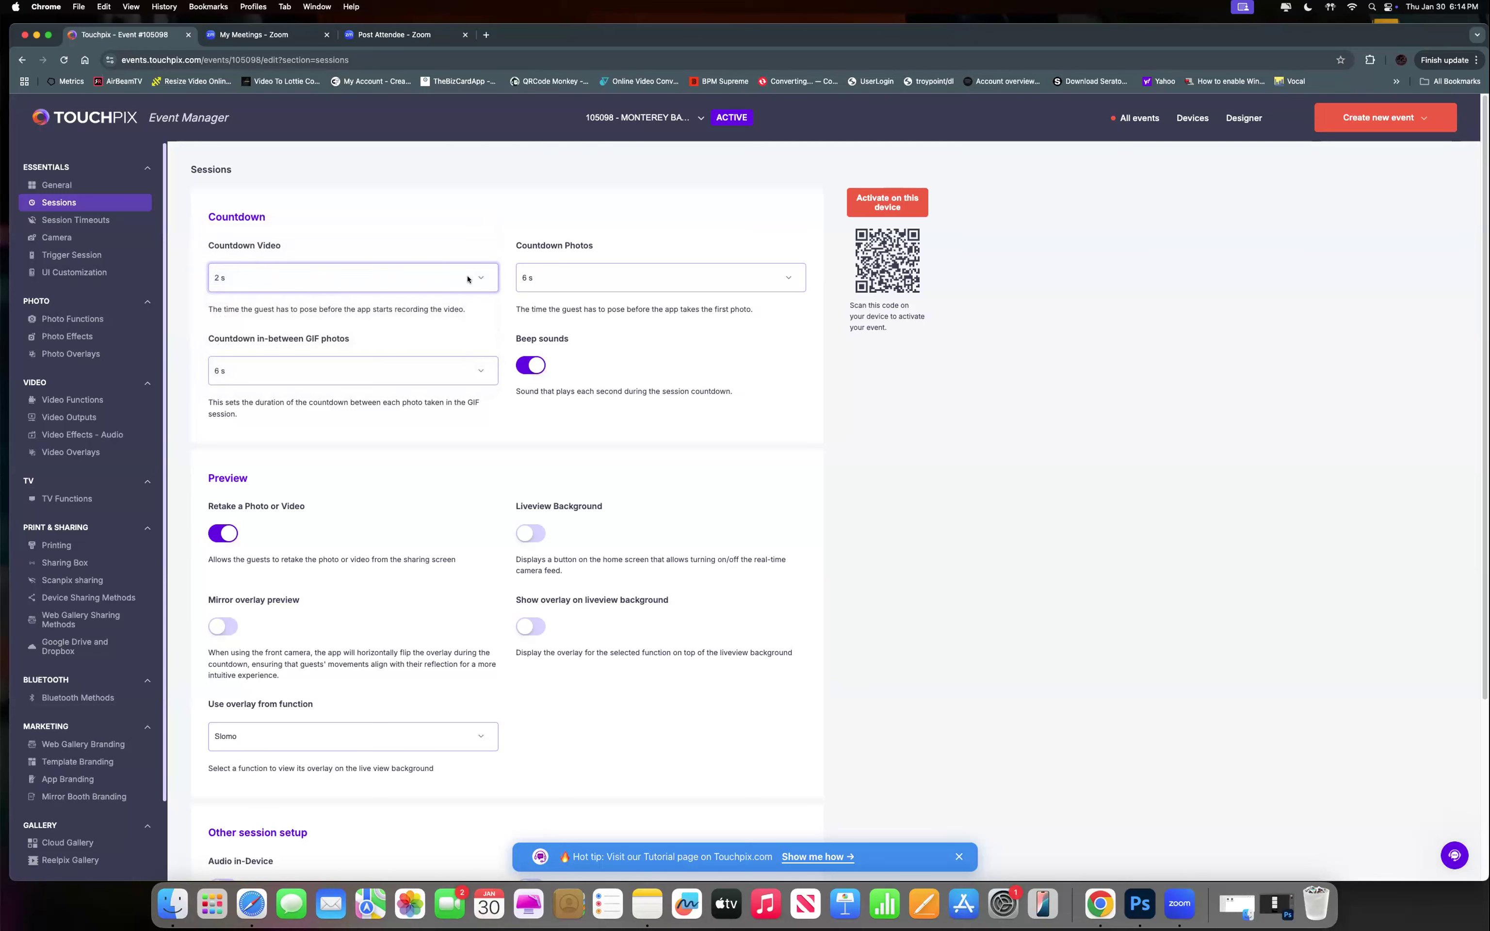
Set the Countdown Photos duration to 4 s.
click(576, 278)
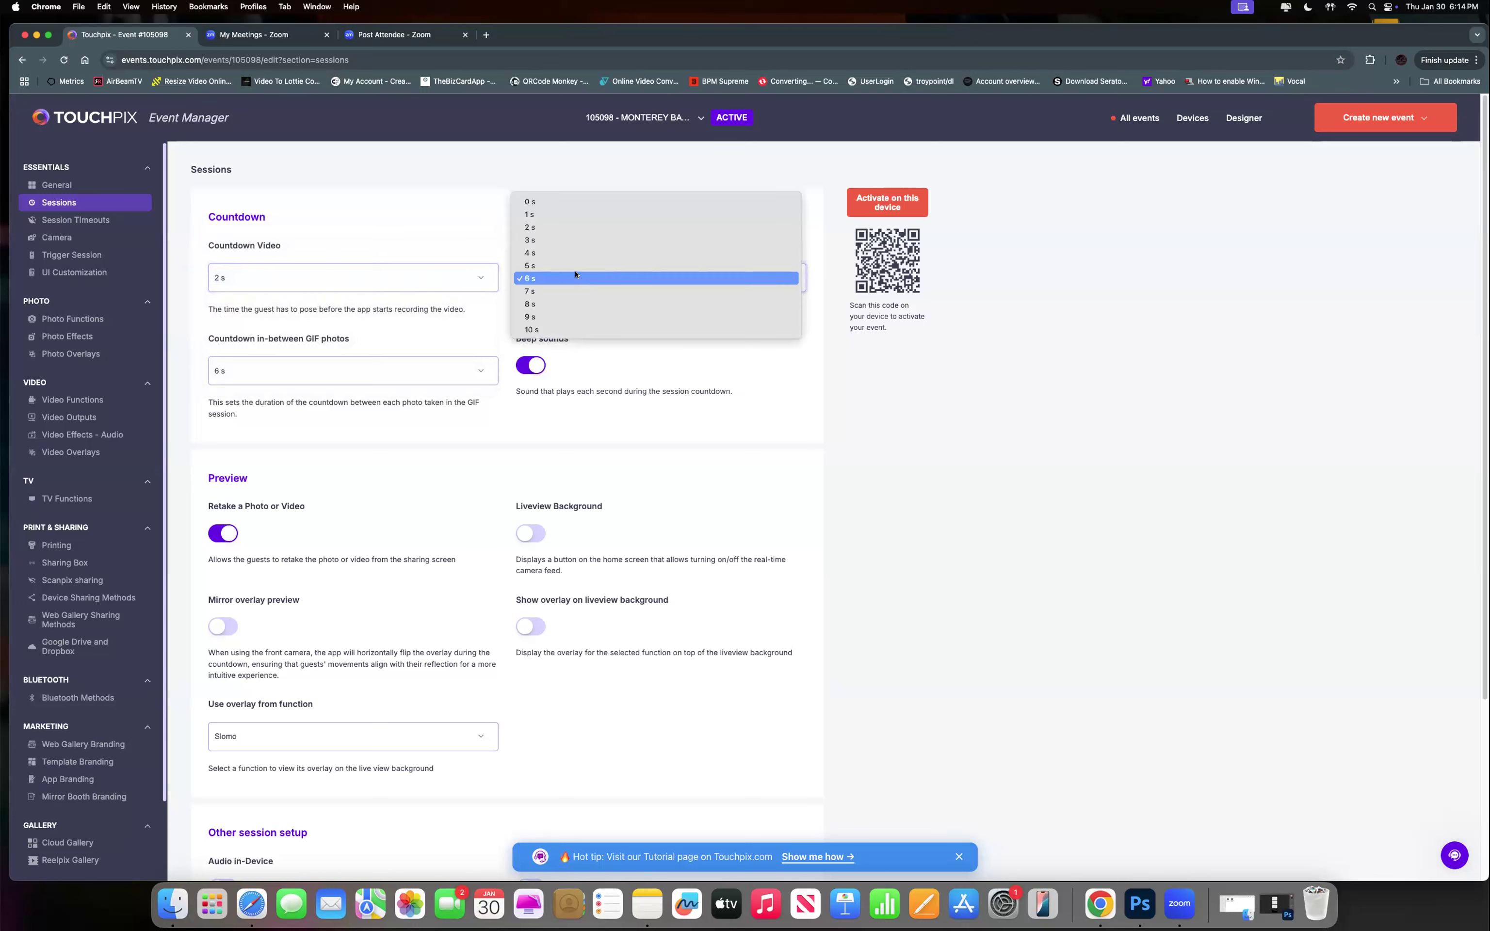
click(470, 230)
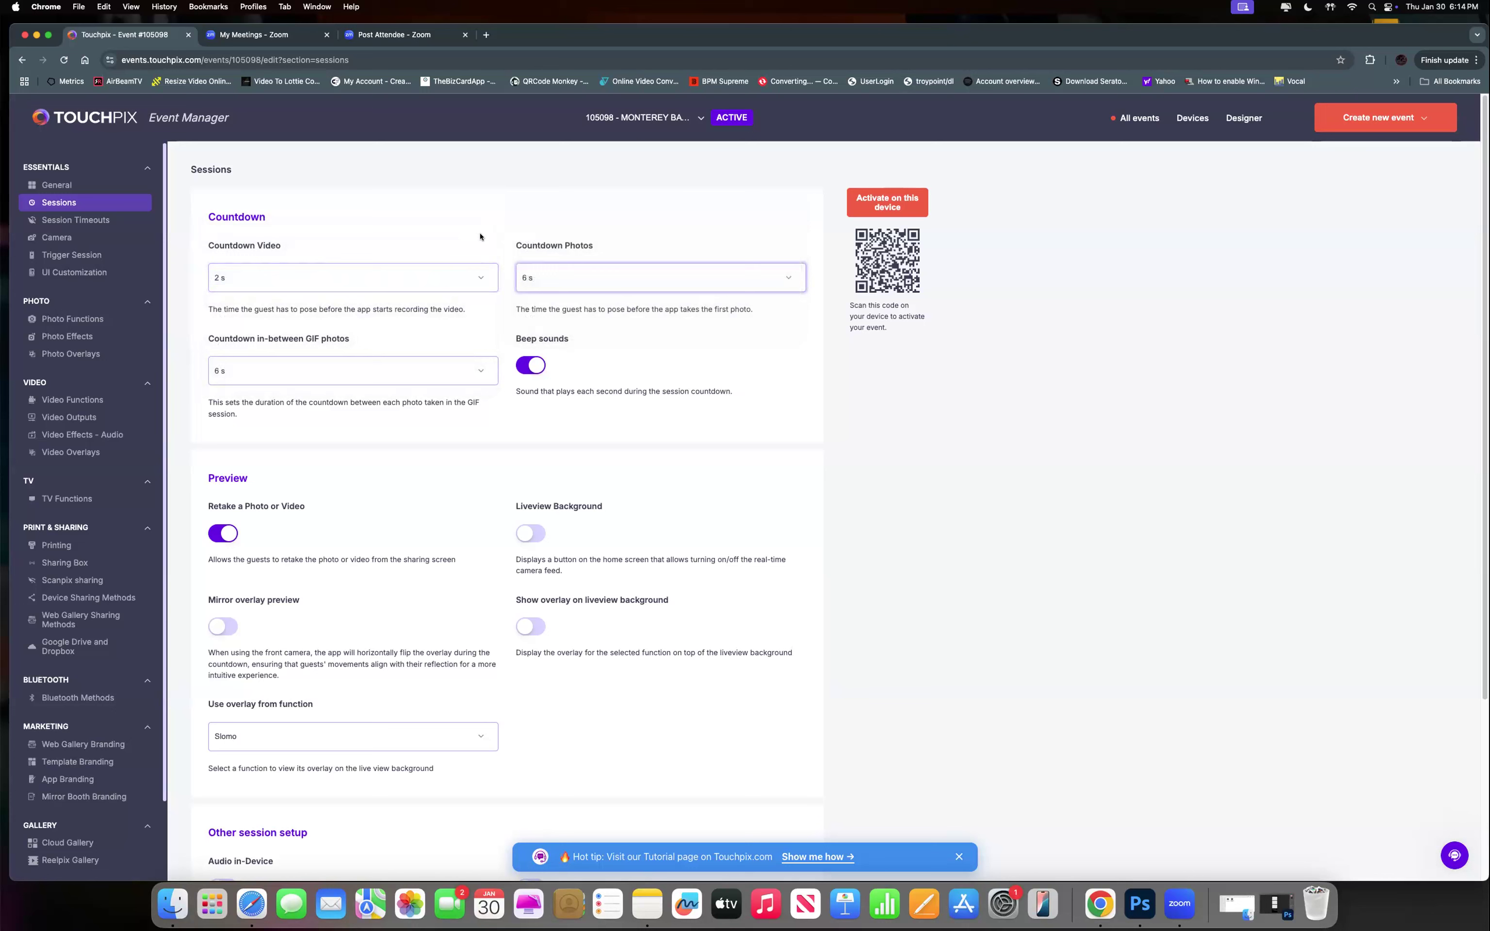
click(547, 277)
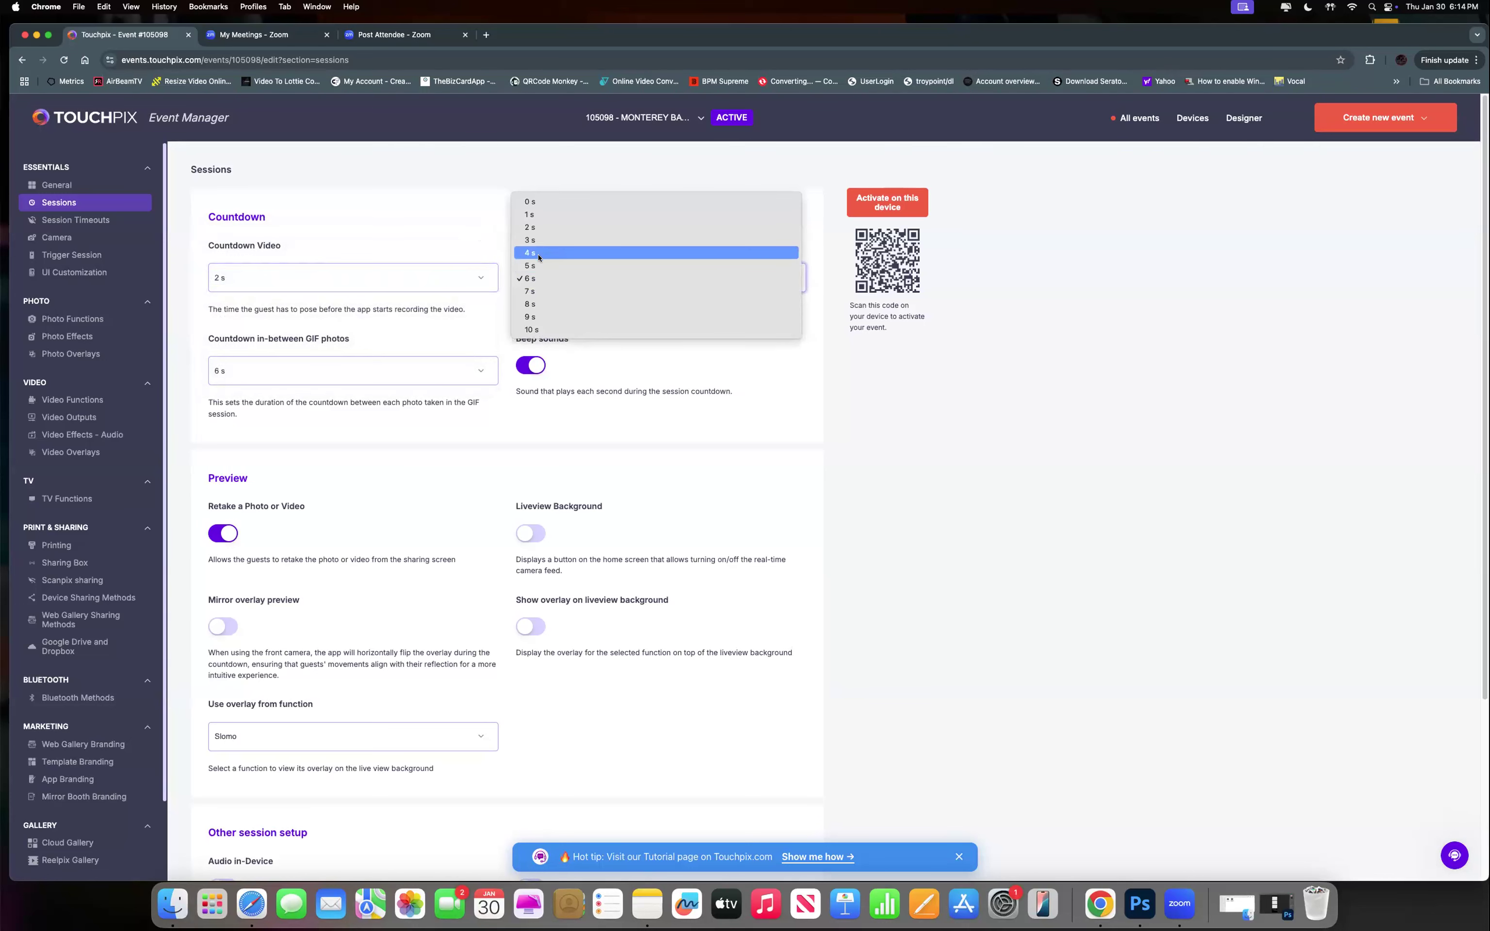
click(539, 255)
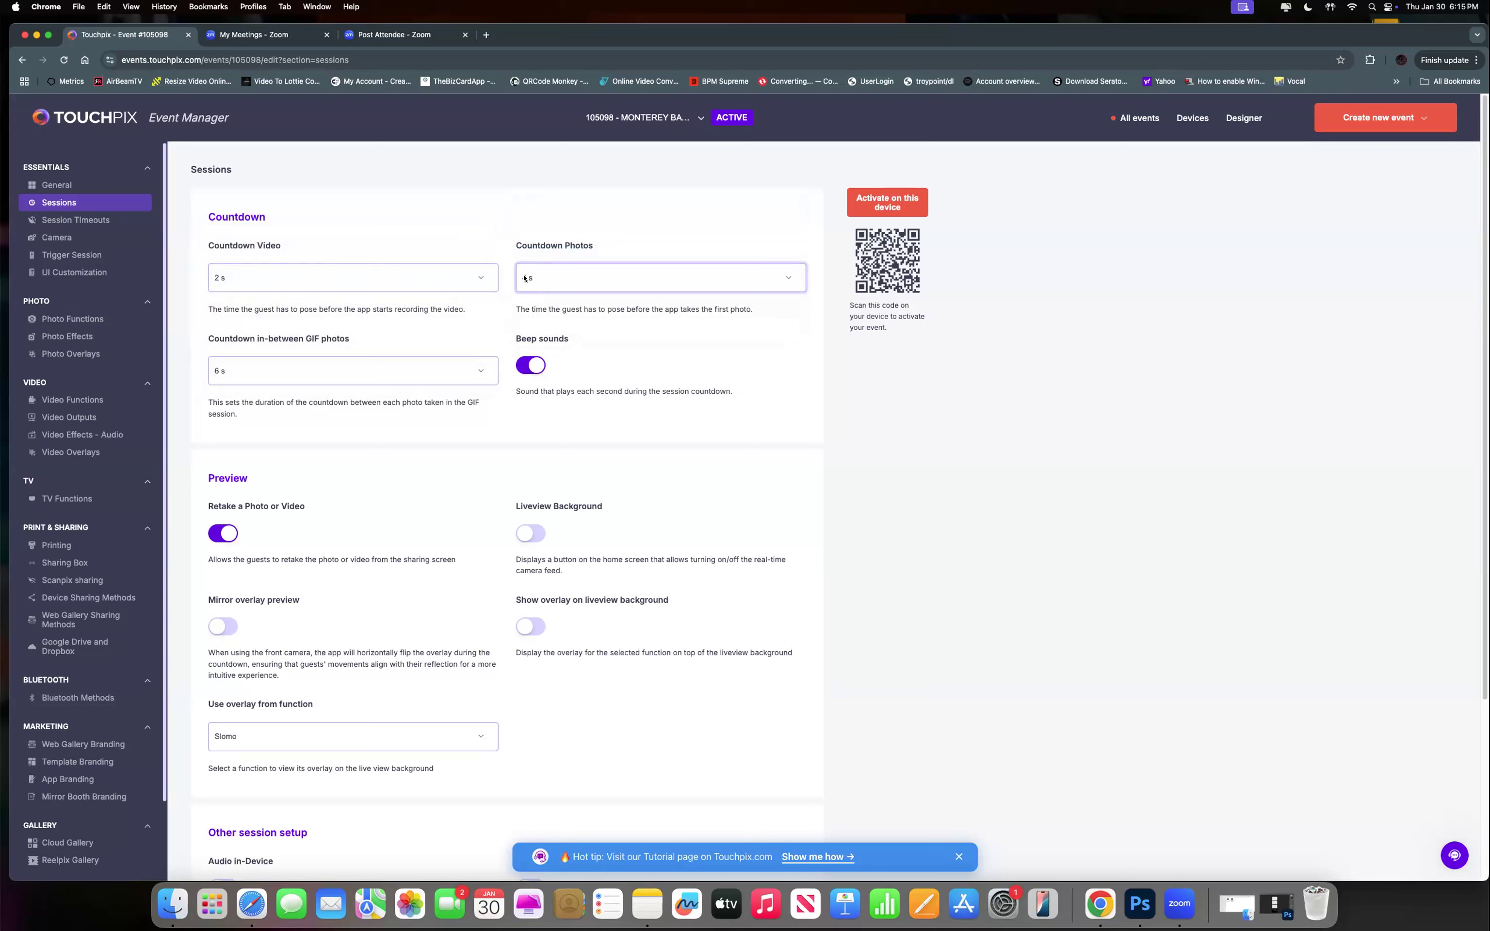
Set the countdown in-between GIF photos to 5 s.
click(250, 370)
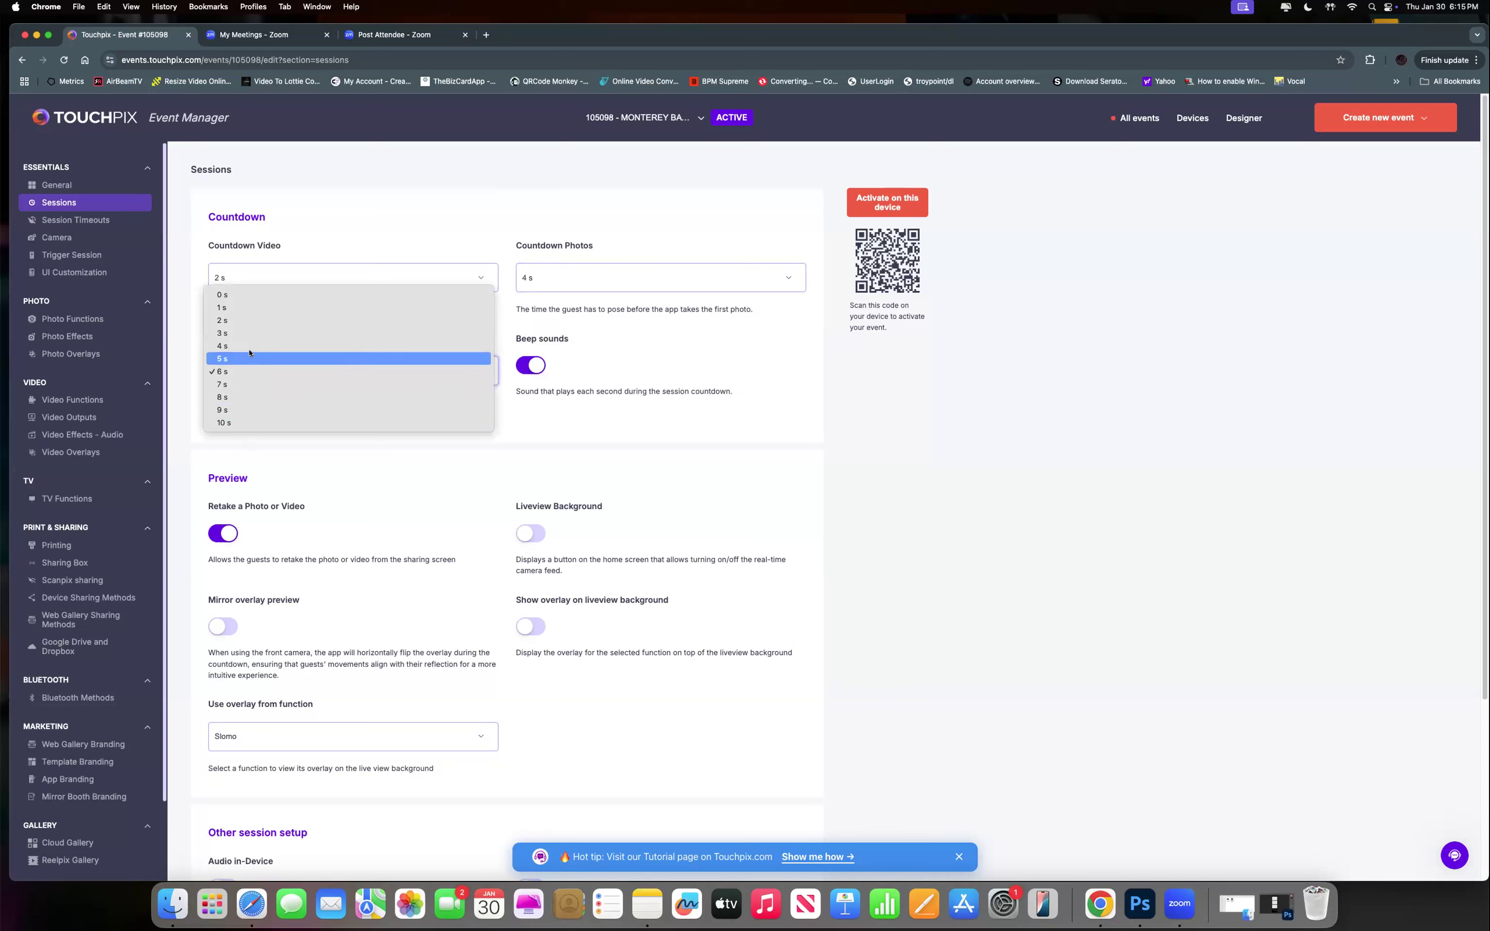
click(250, 346)
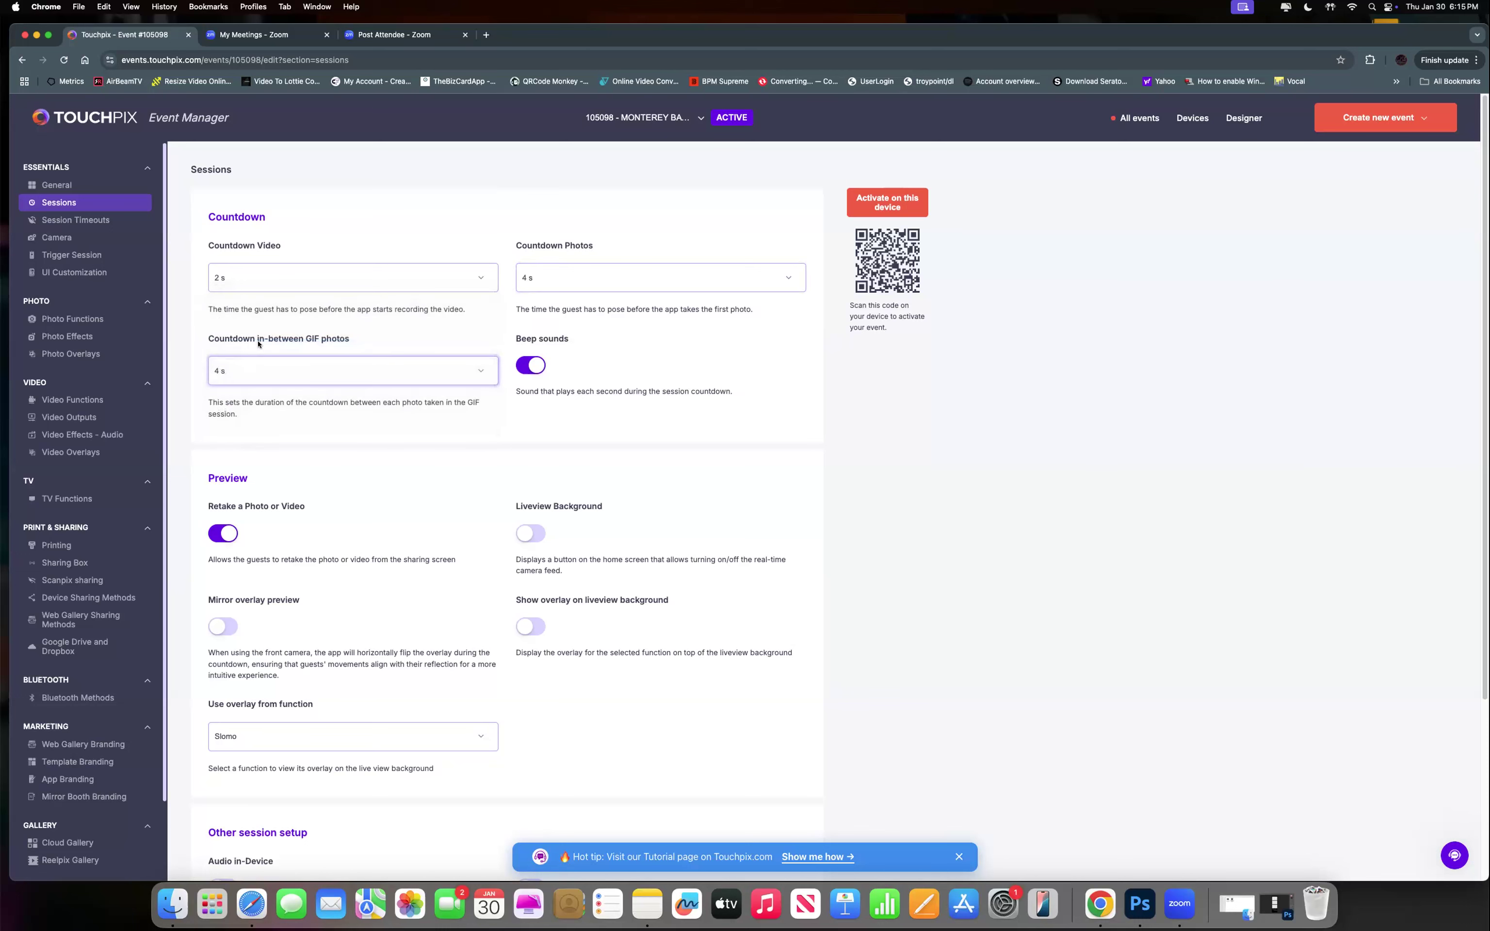
click(235, 368)
click(229, 382)
scroll(521, 534, down, 1)
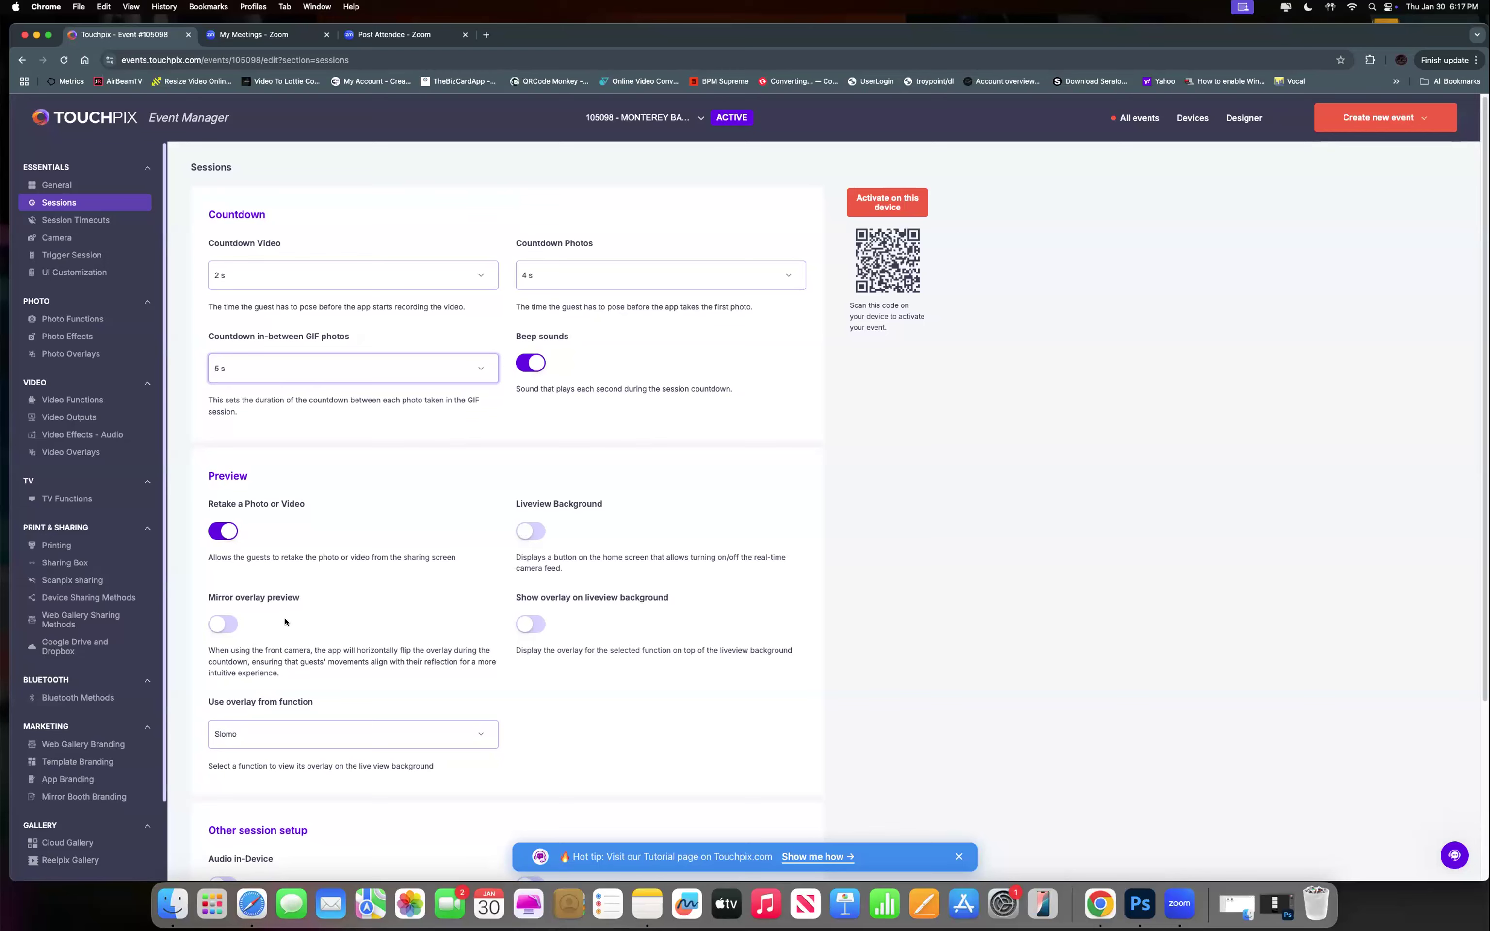
scroll(236, 657, down, 5)
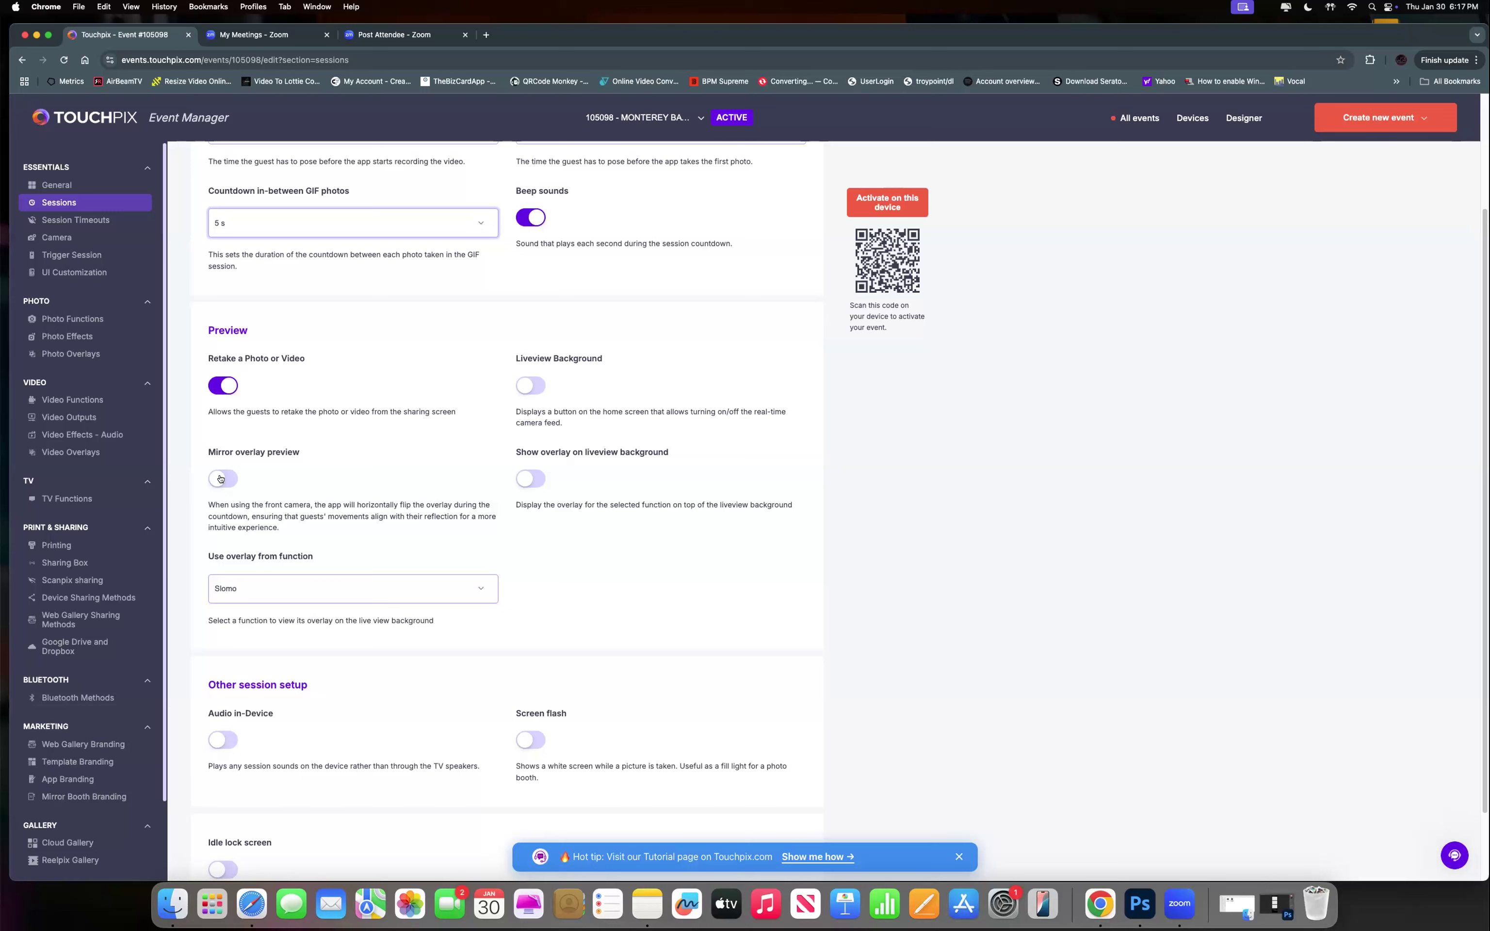
click(223, 479)
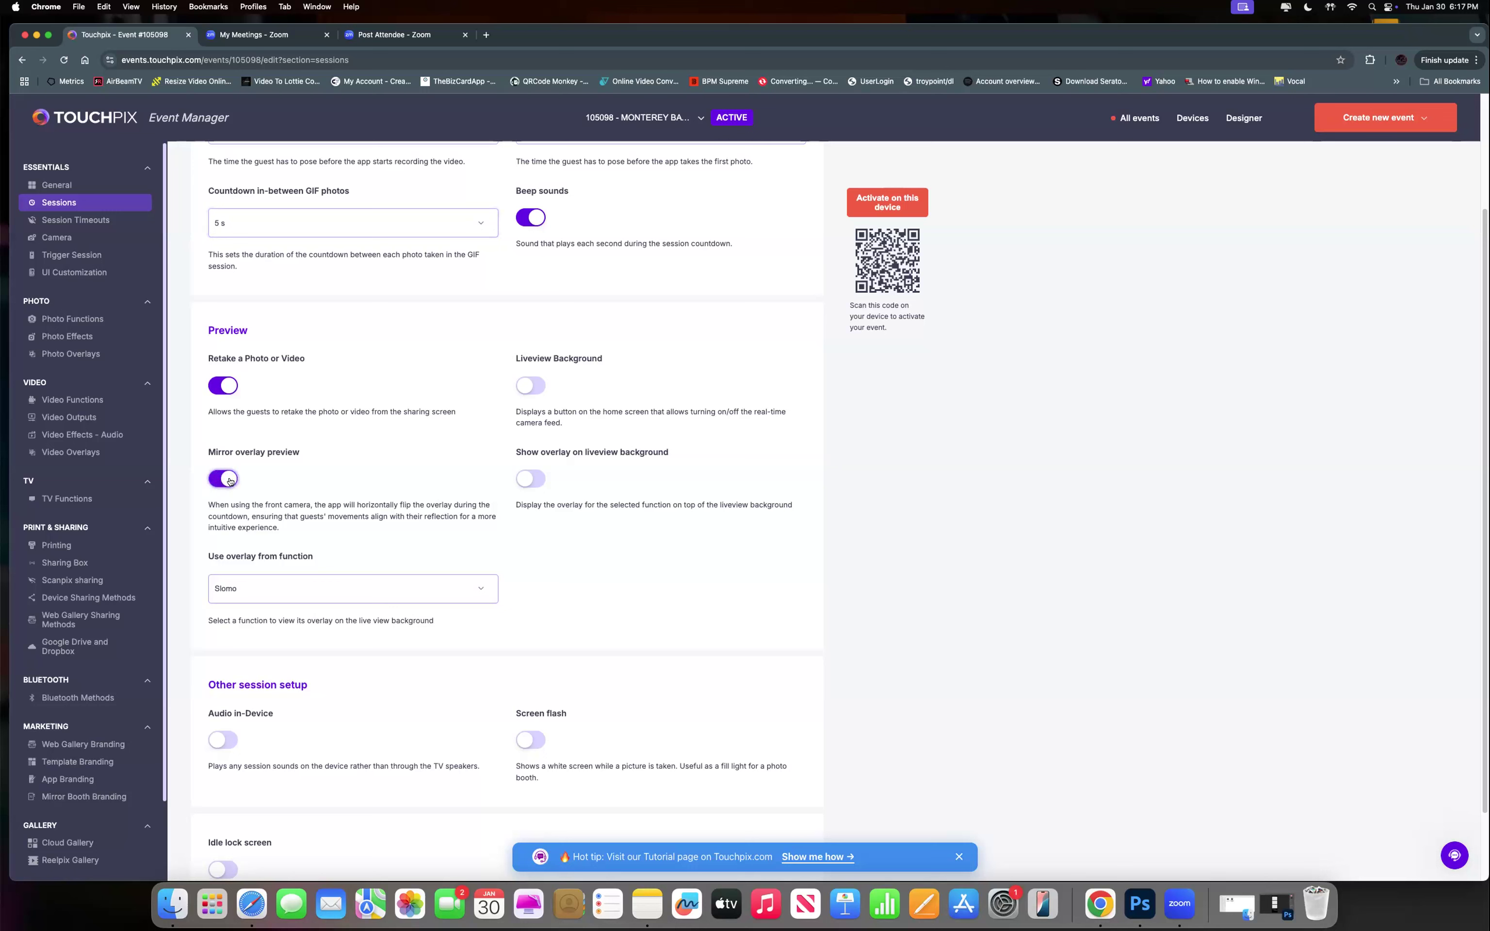
click(229, 481)
click(233, 480)
click(223, 479)
click(537, 483)
click(541, 481)
click(392, 592)
click(392, 590)
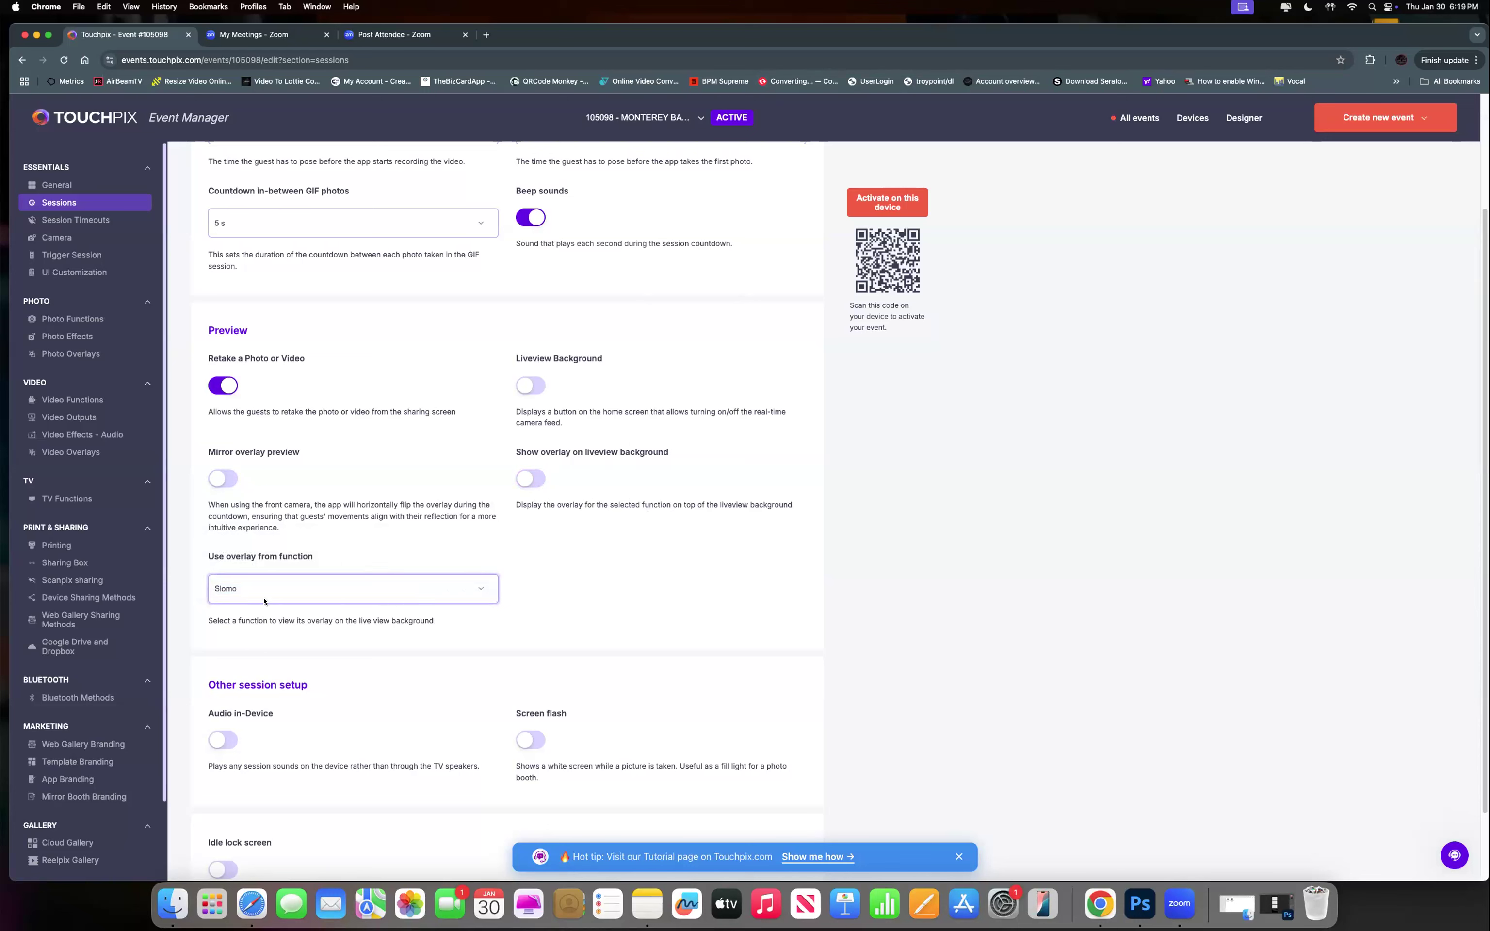
click(294, 593)
click(294, 593)
click(294, 592)
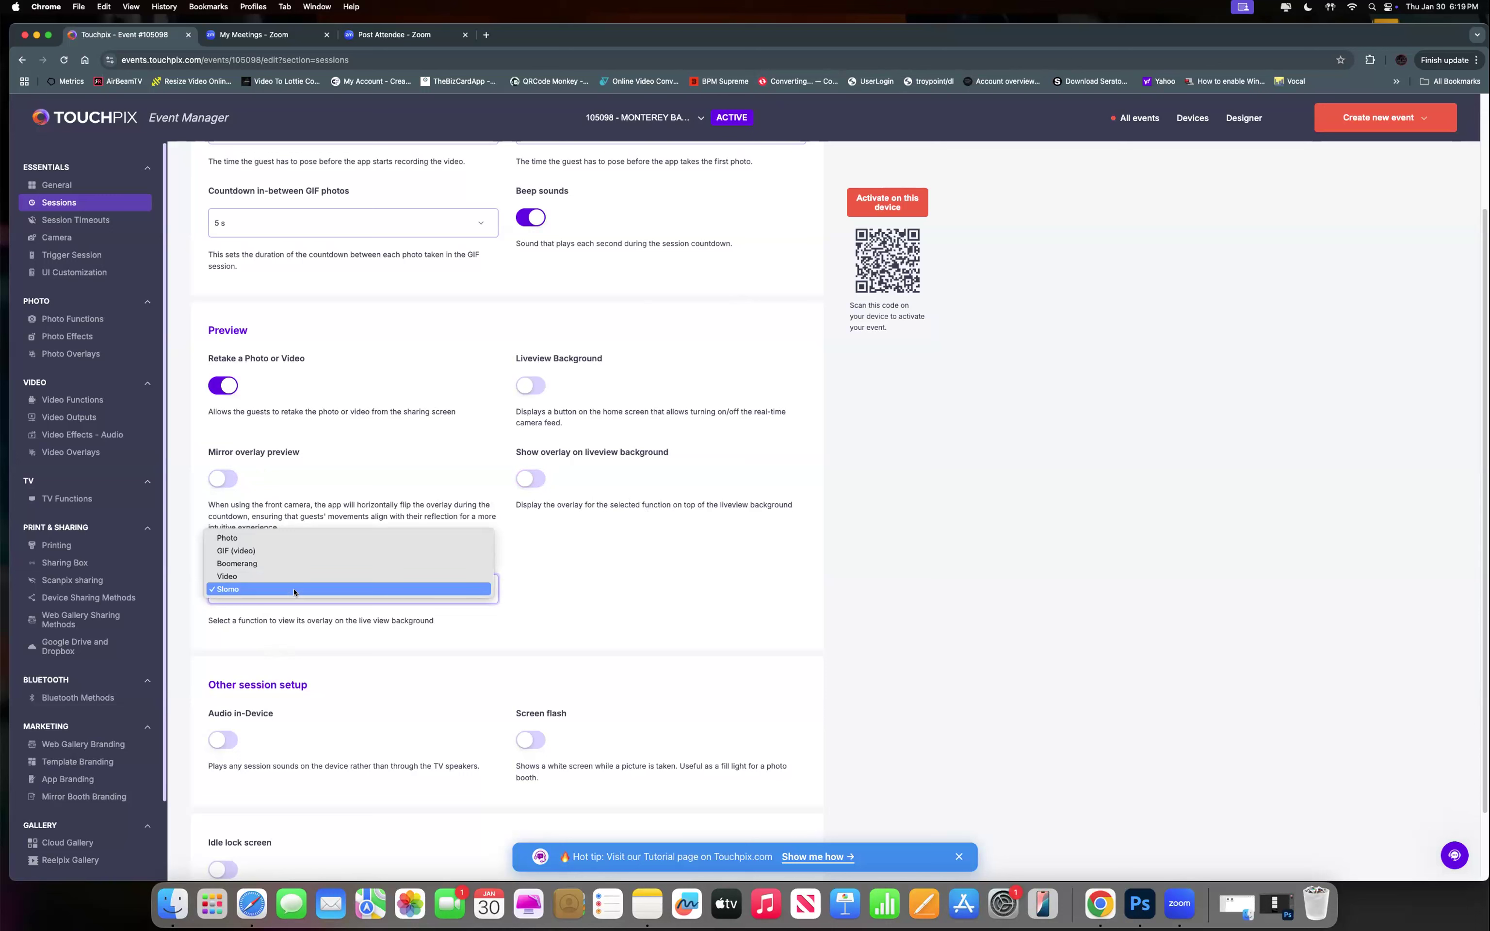
click(238, 591)
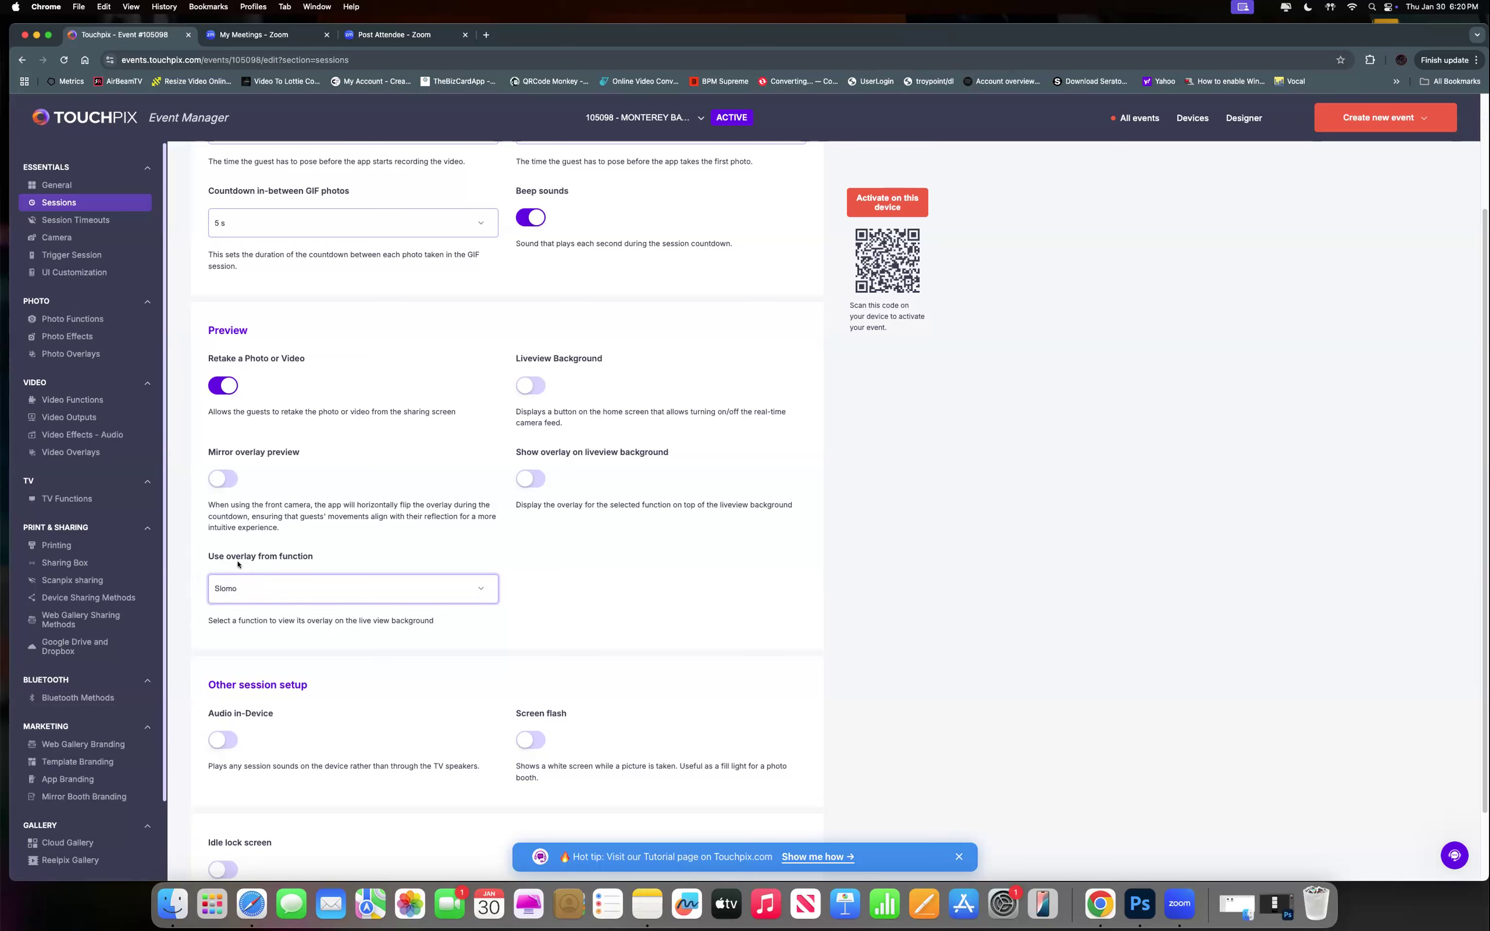
scroll(343, 664, down, 3)
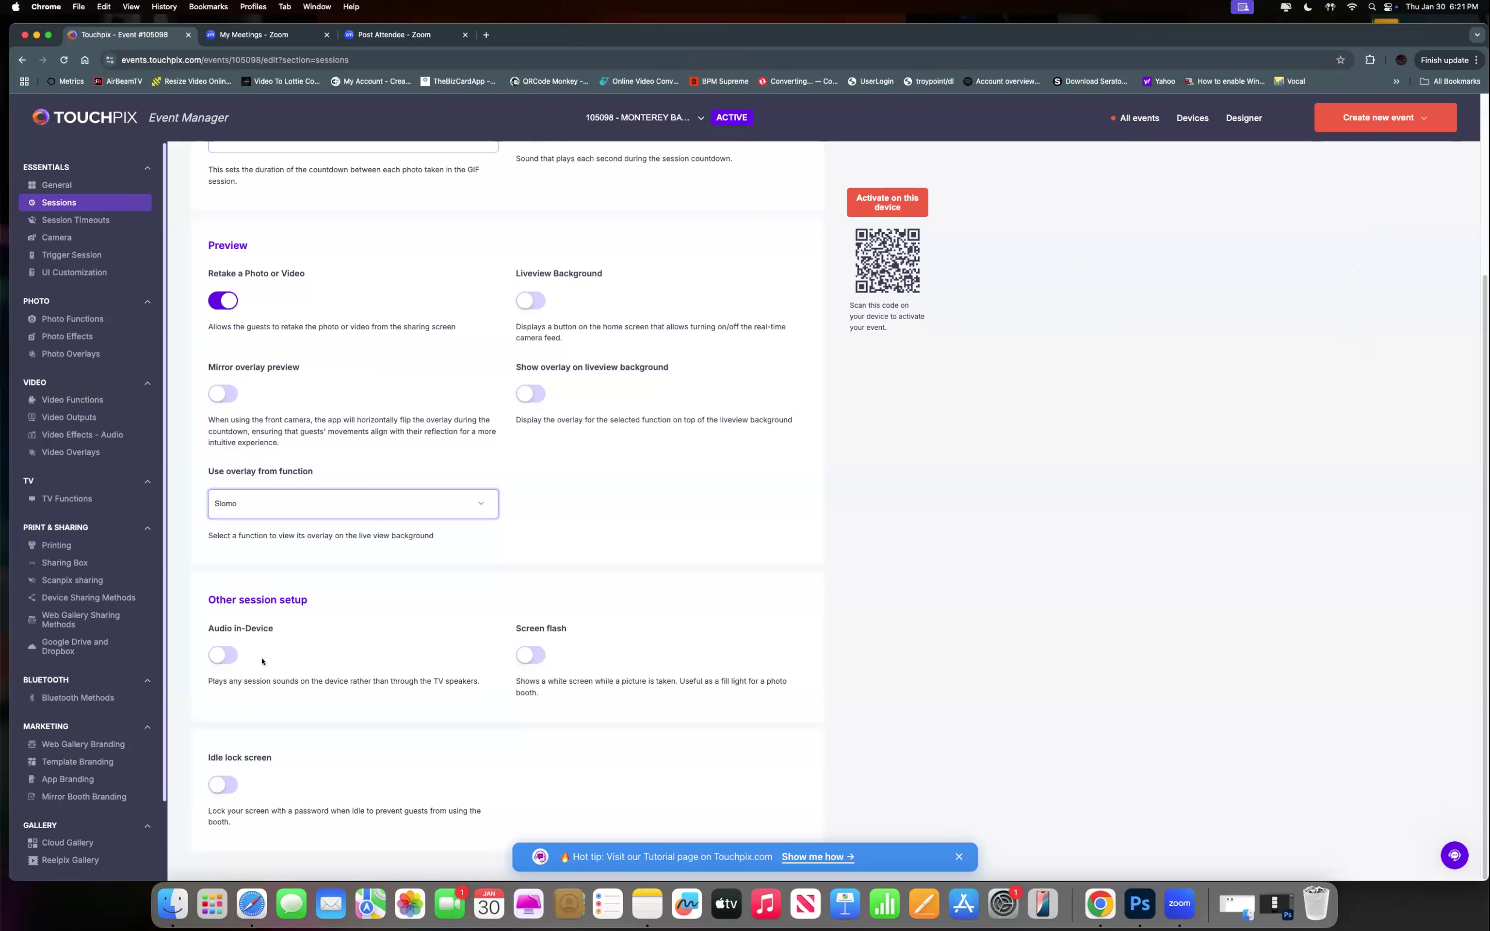
click(217, 659)
click(222, 656)
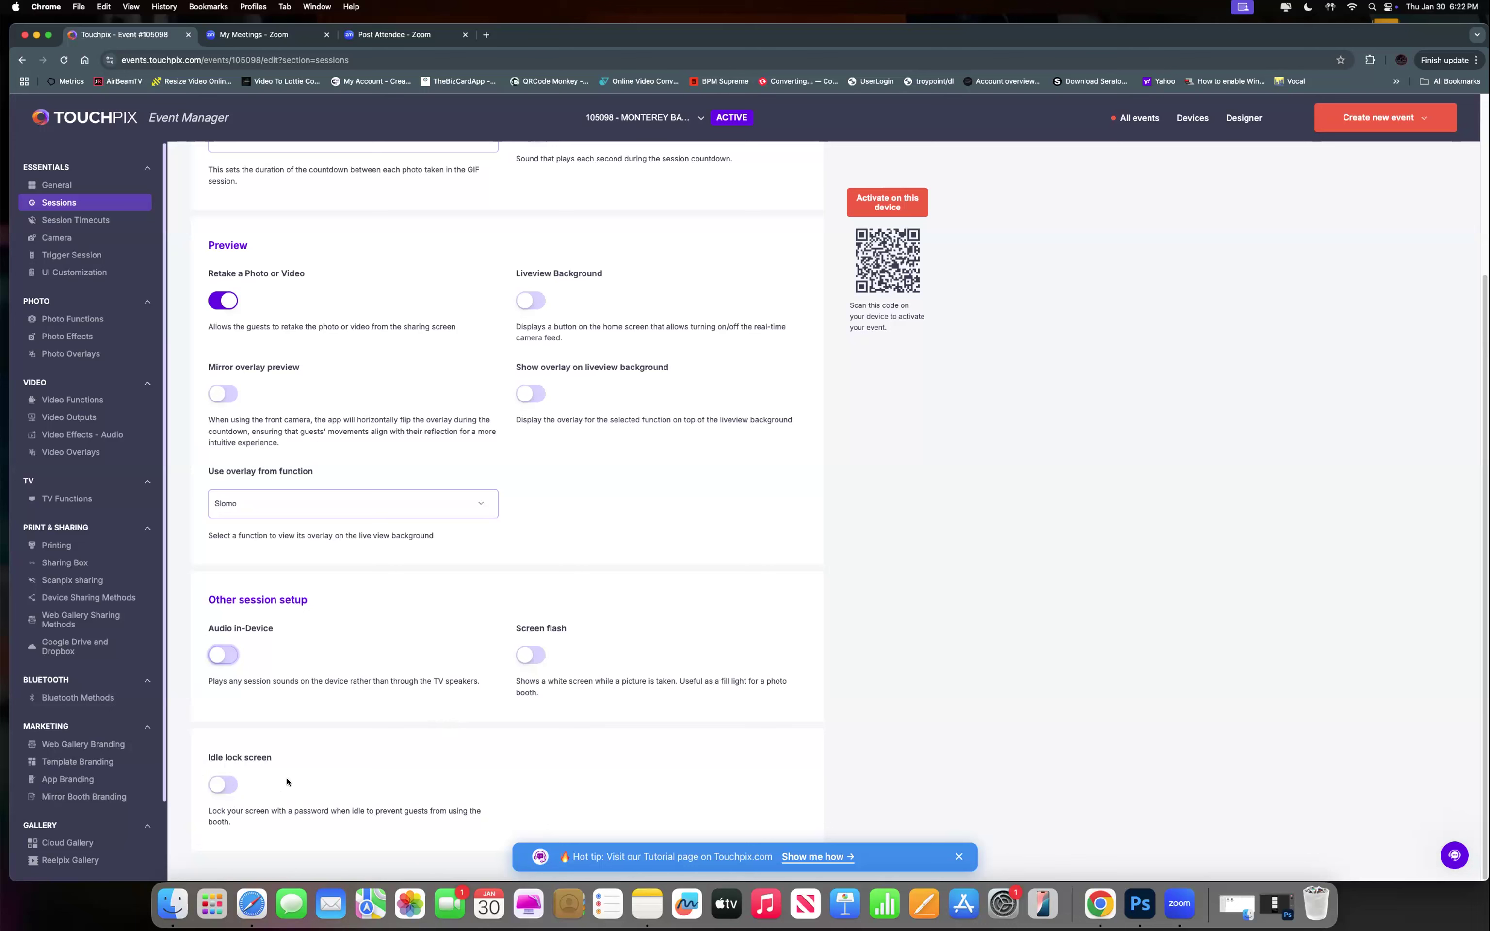
Leave the idle lock screen switched off, then go to Session Timeouts.
click(222, 784)
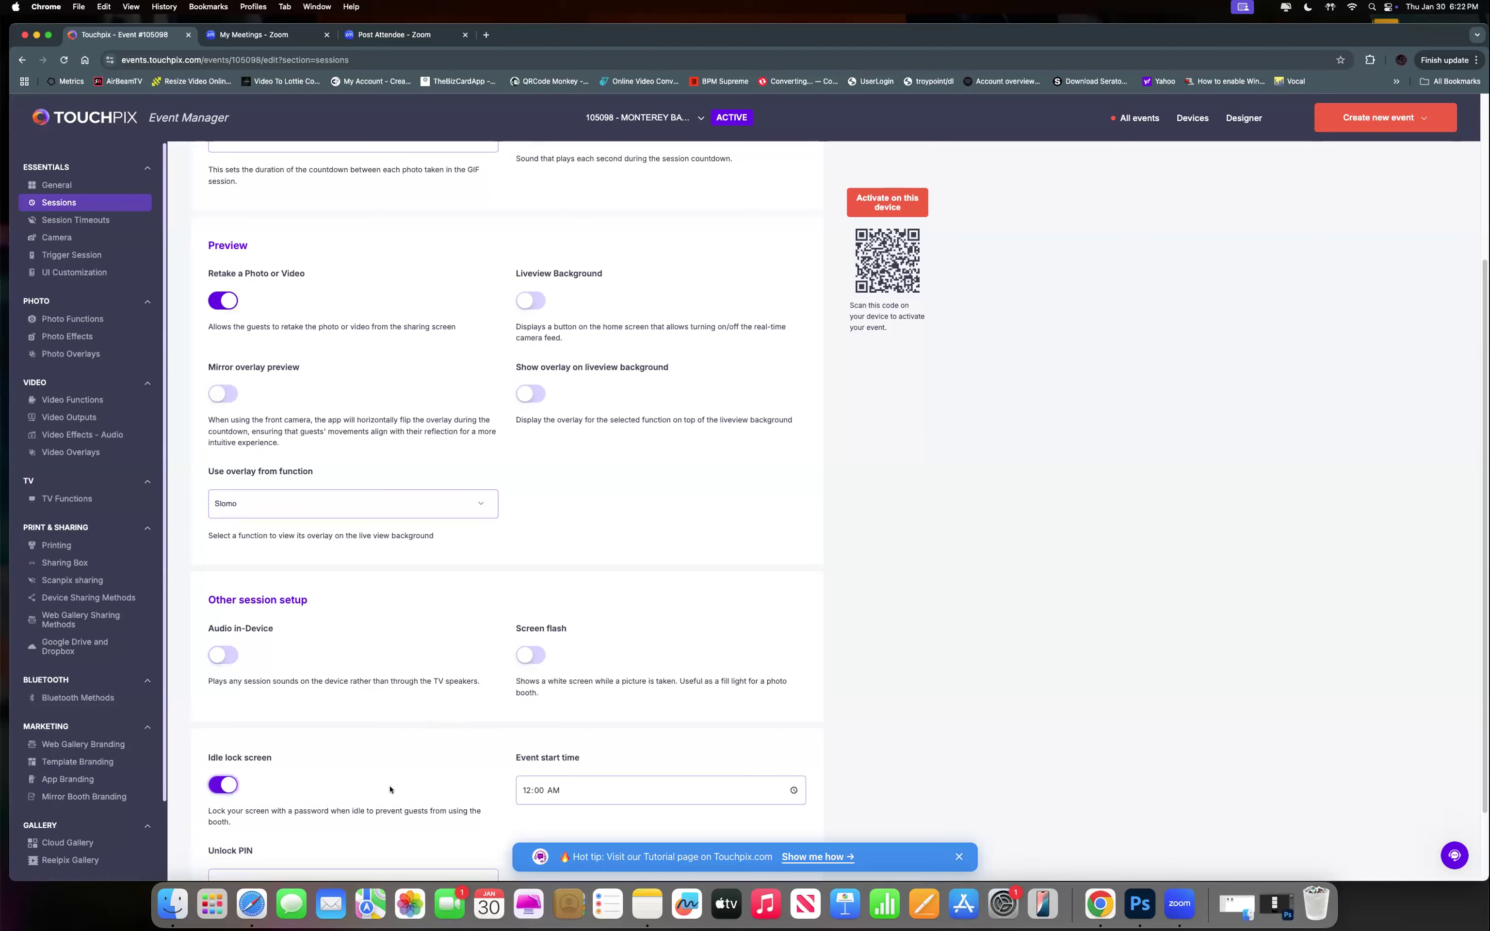
scroll(390, 789, down, 3)
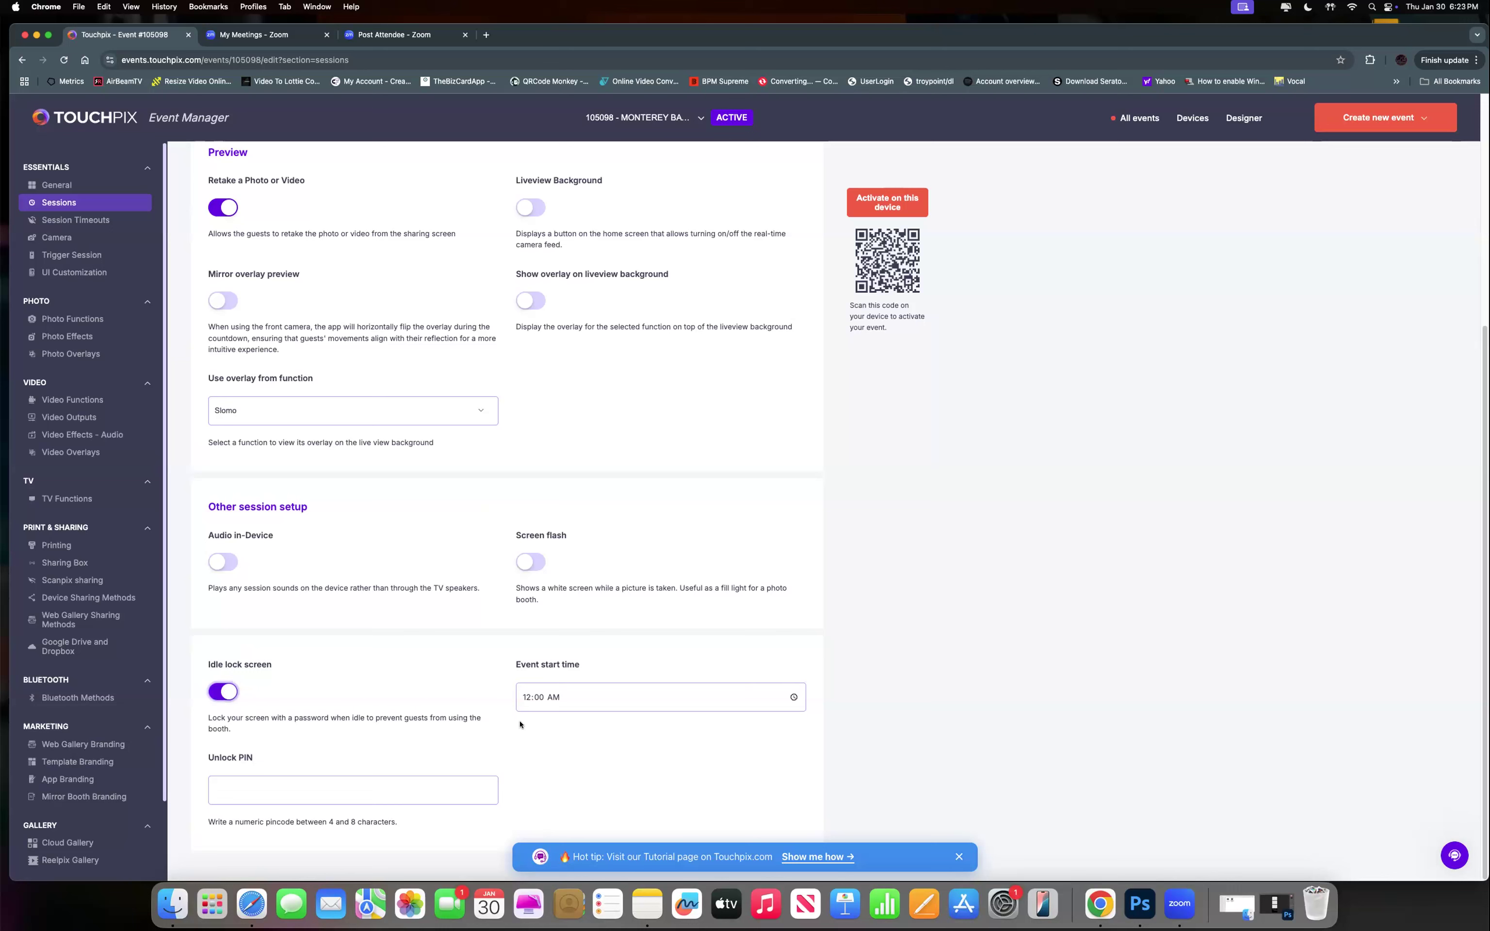
click(235, 692)
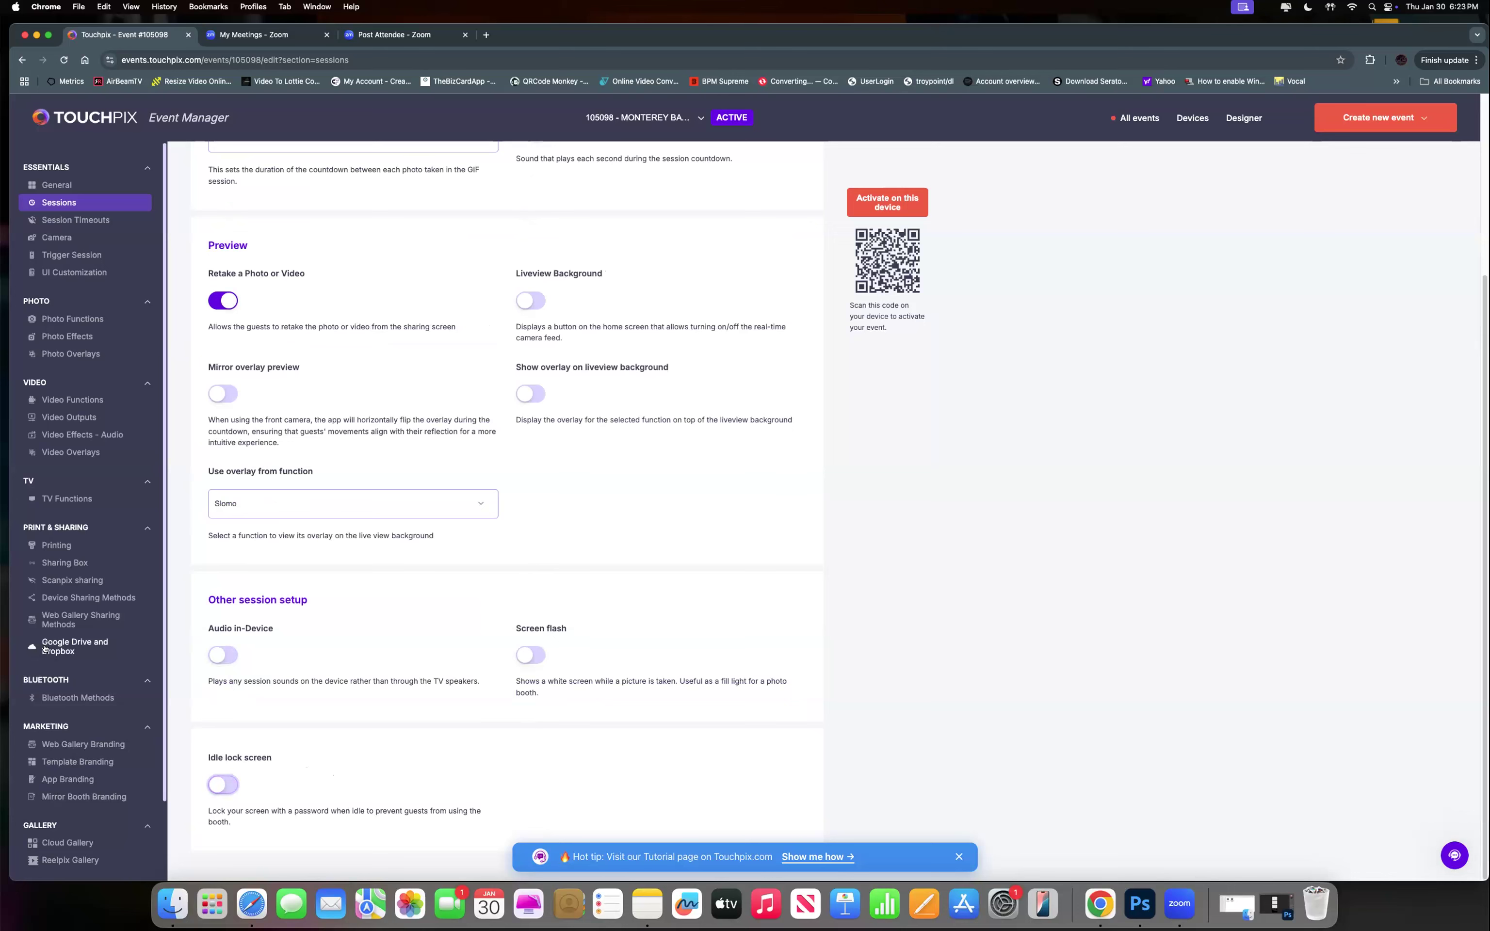
click(73, 221)
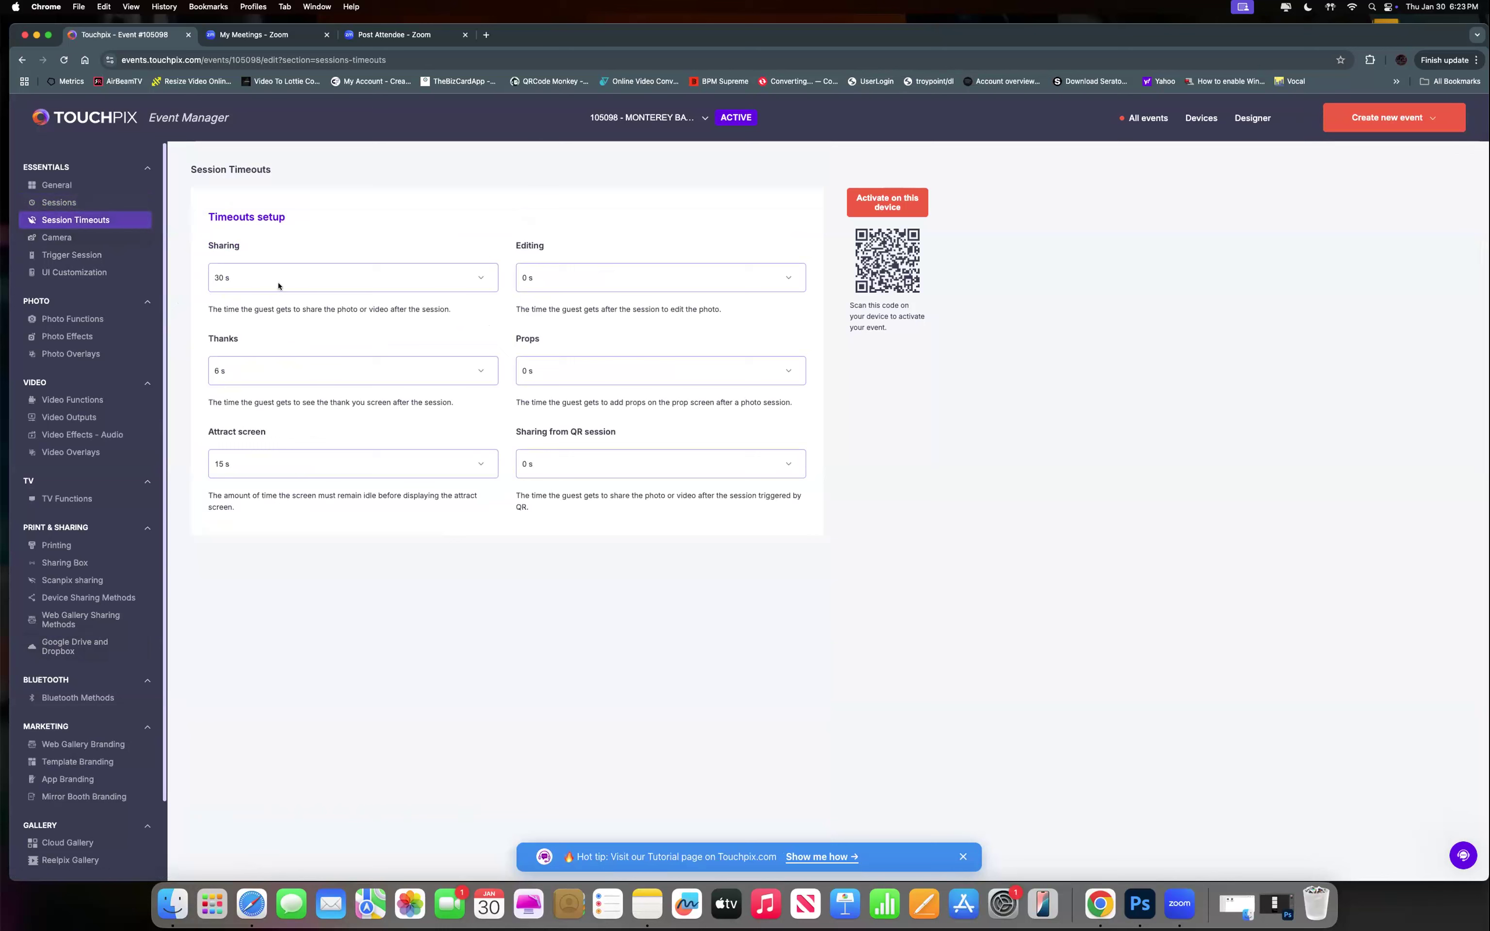
Choose 33 s in the Sharing timeout dropdown under Timeouts setup.
click(230, 283)
click(231, 278)
click(231, 279)
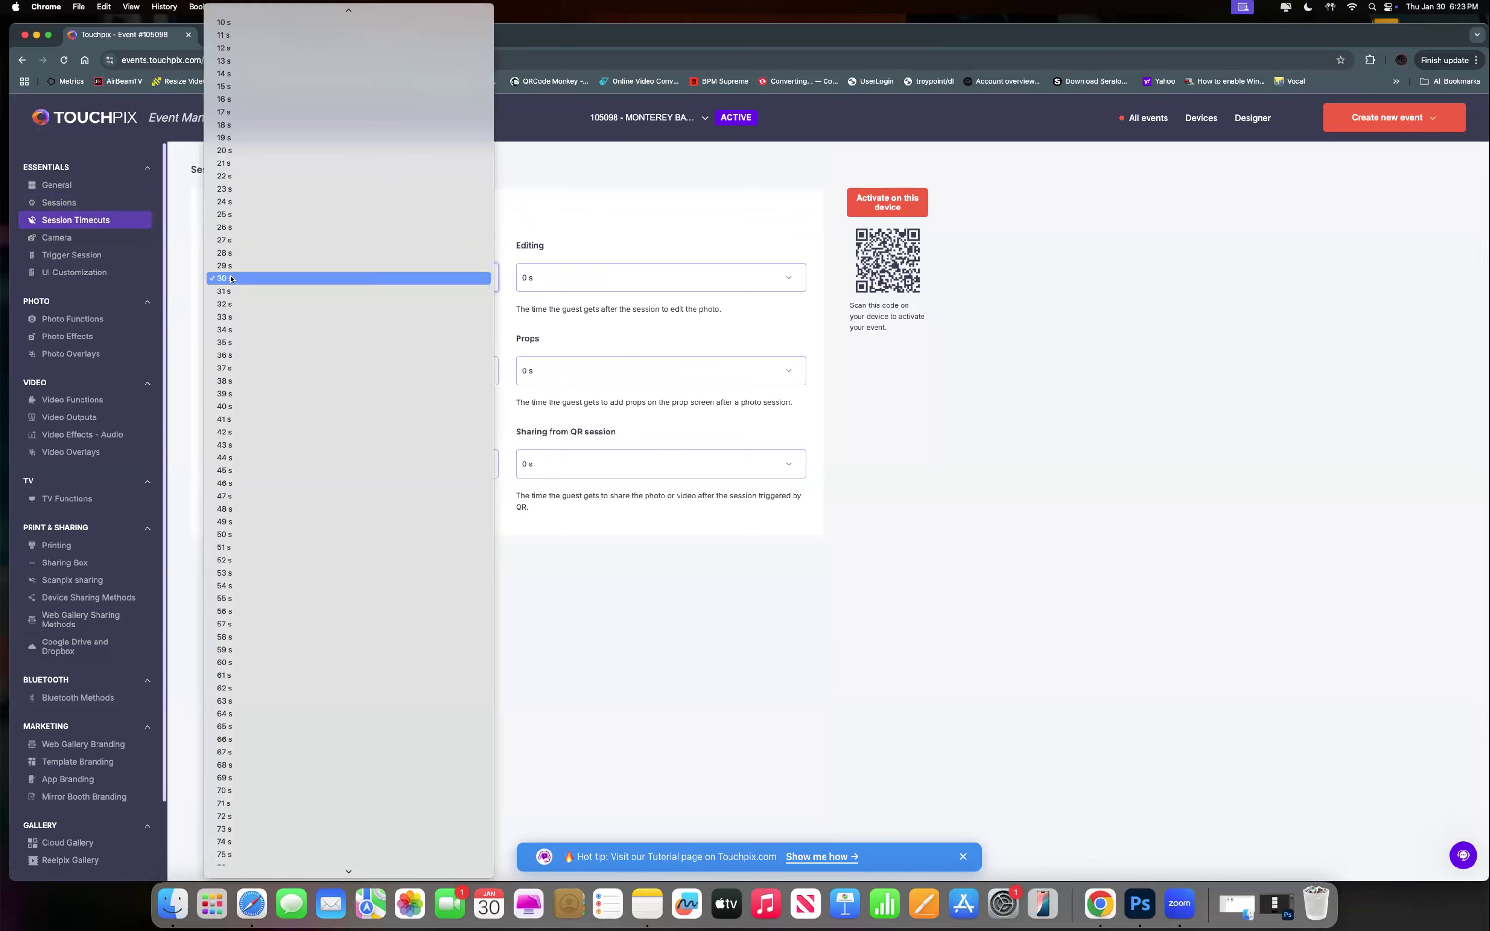
click(238, 315)
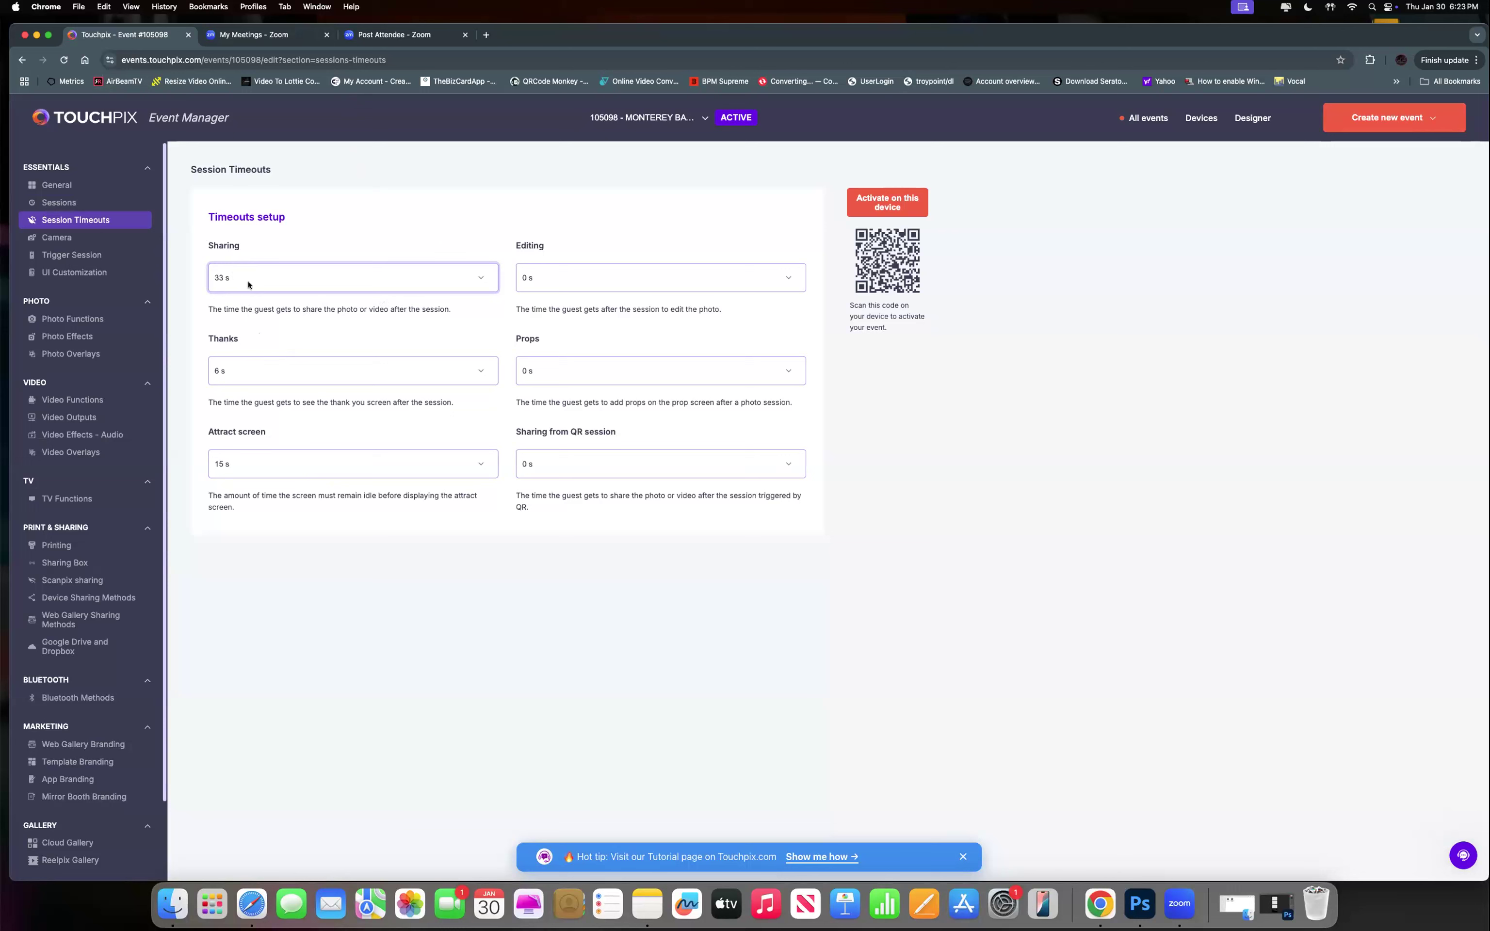
click(295, 290)
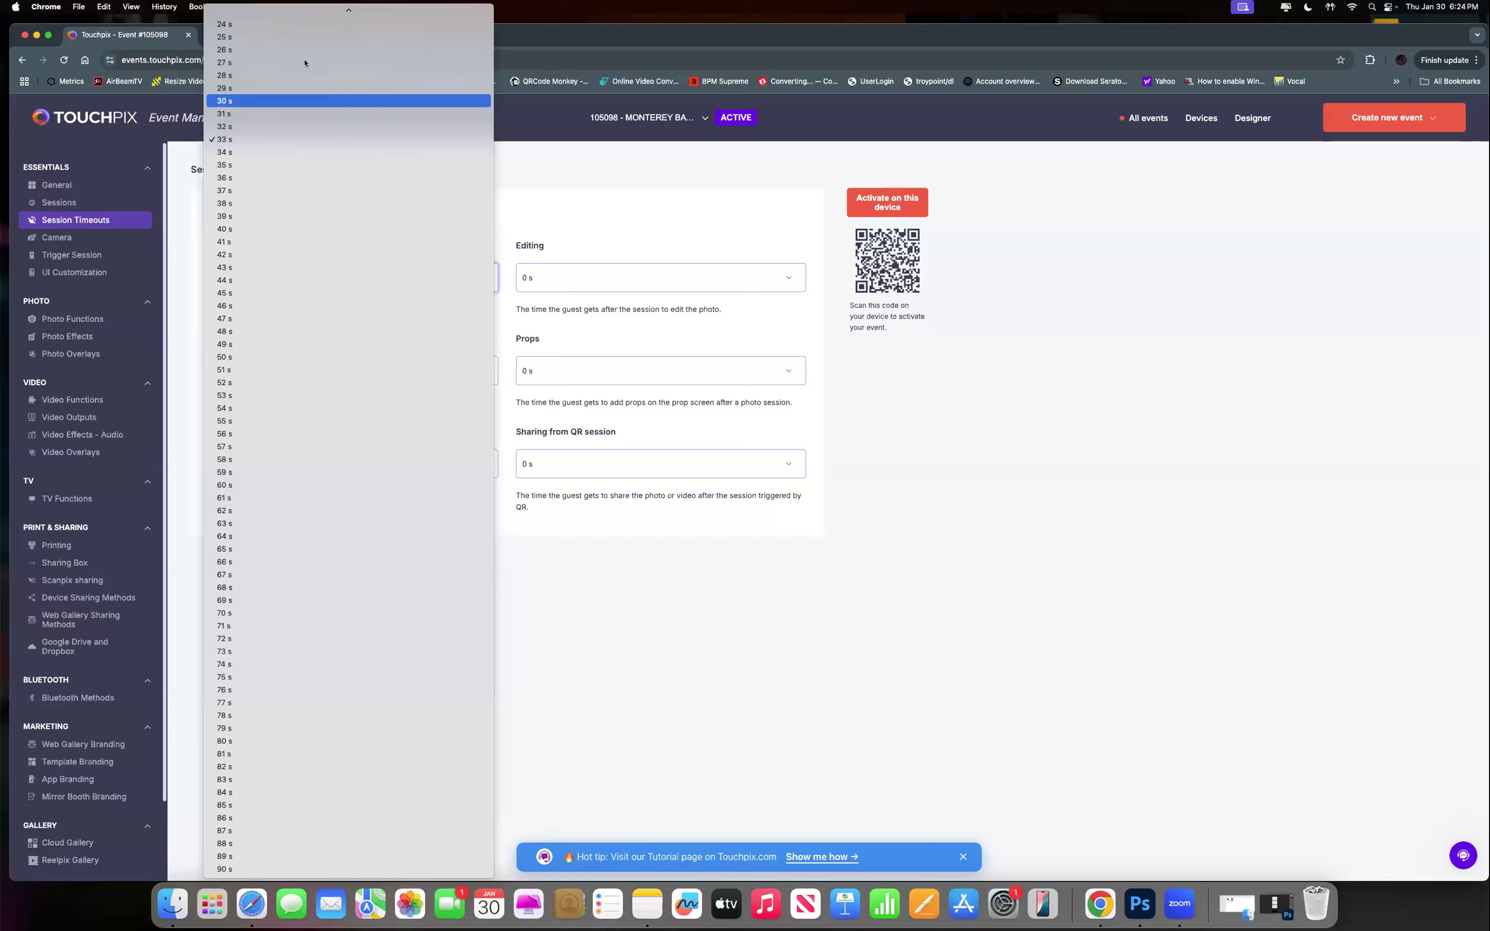
scroll(304, 63, up, 5)
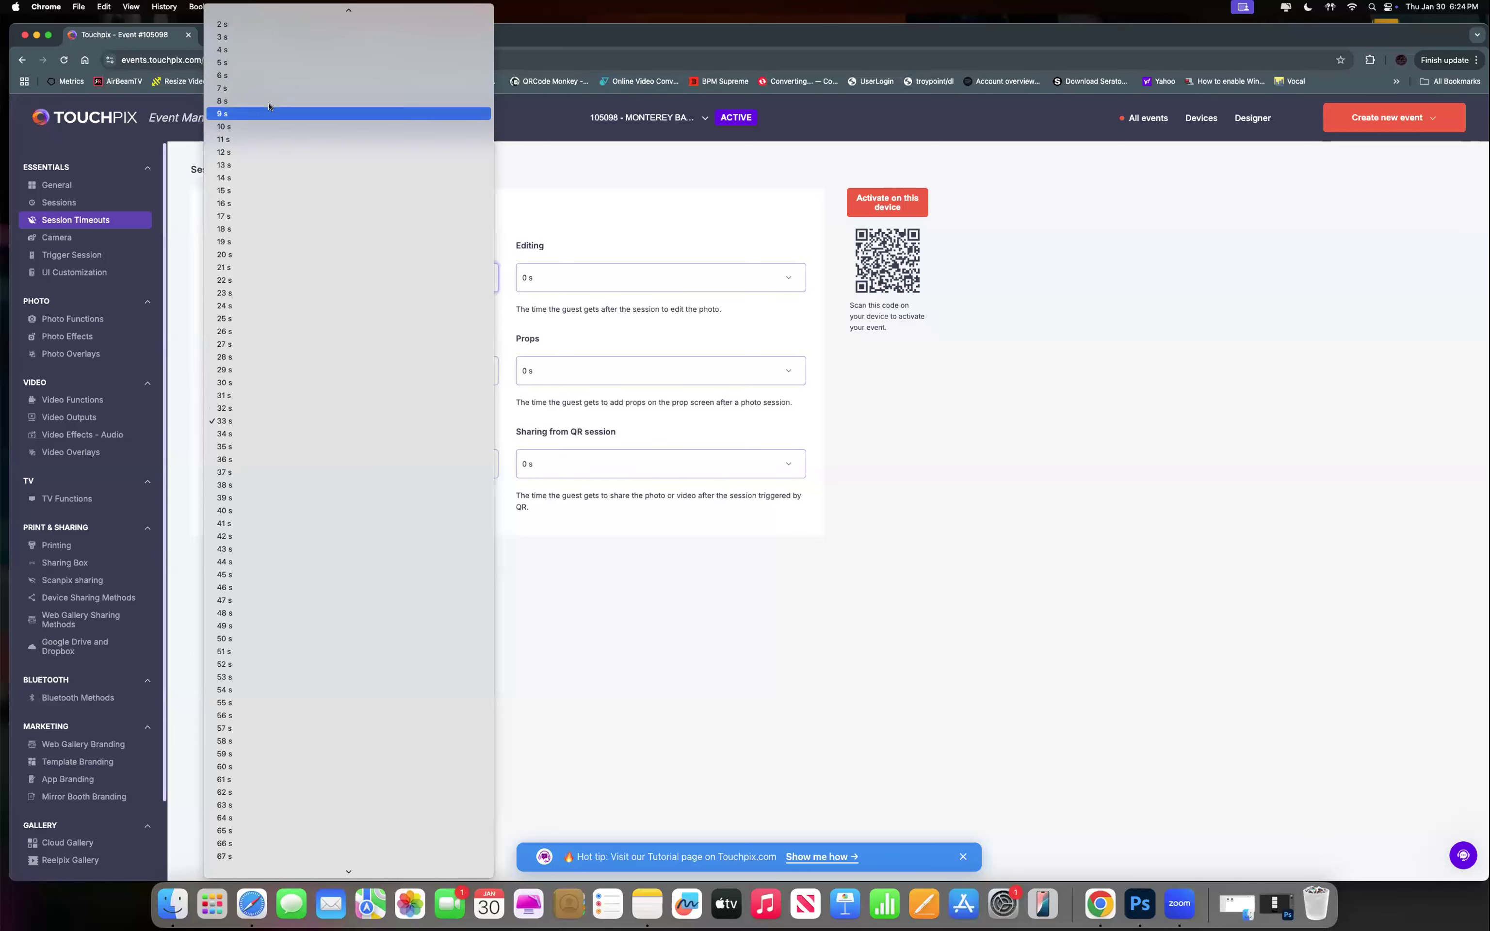
click(264, 126)
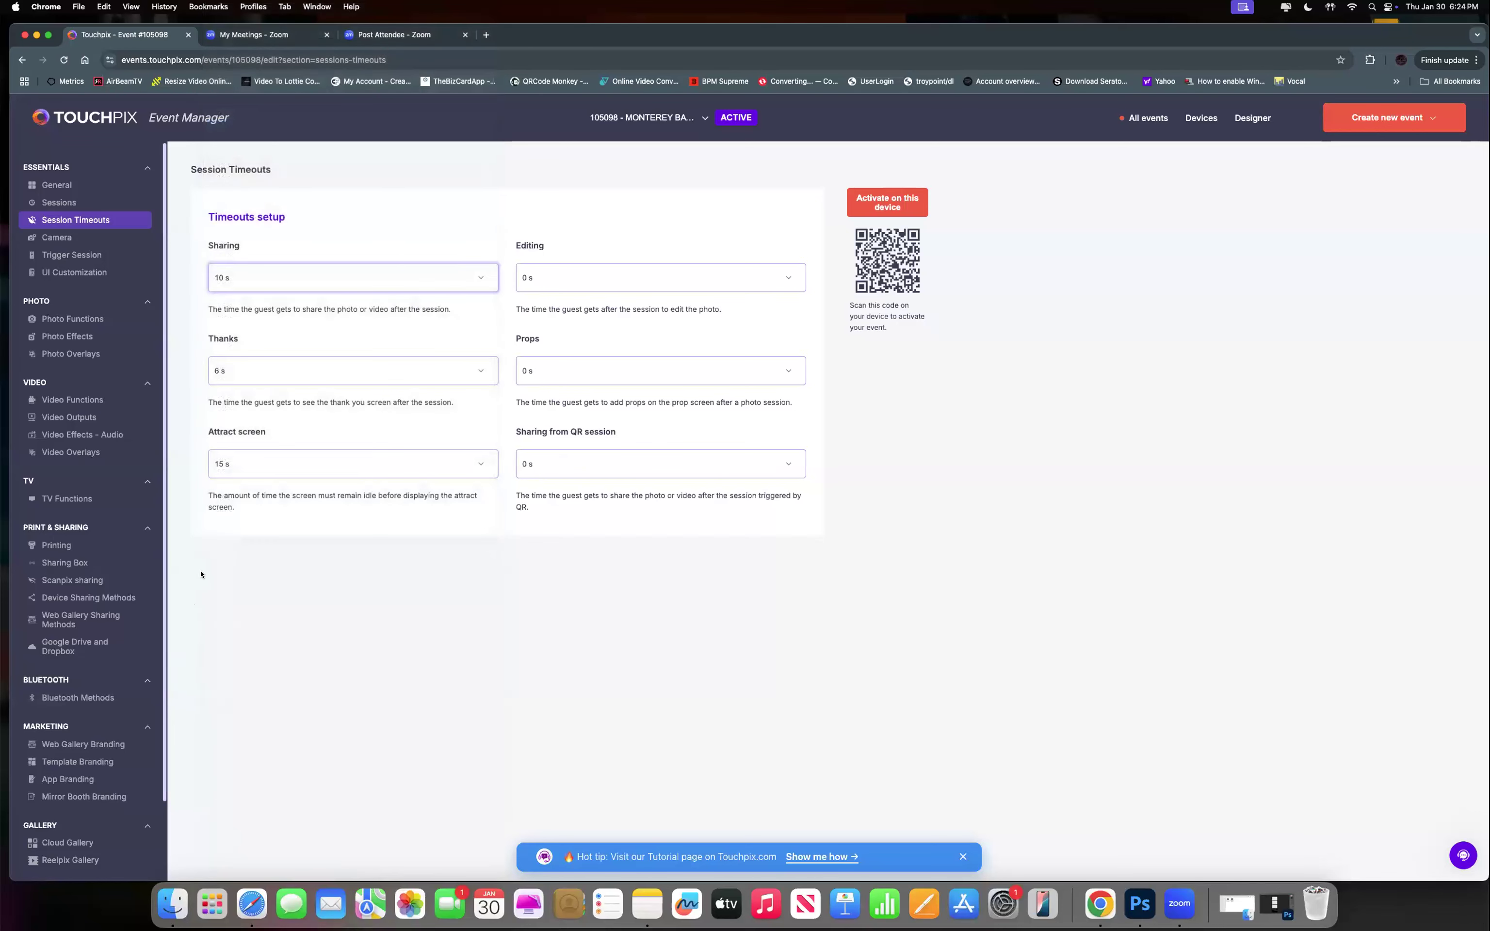
click(249, 278)
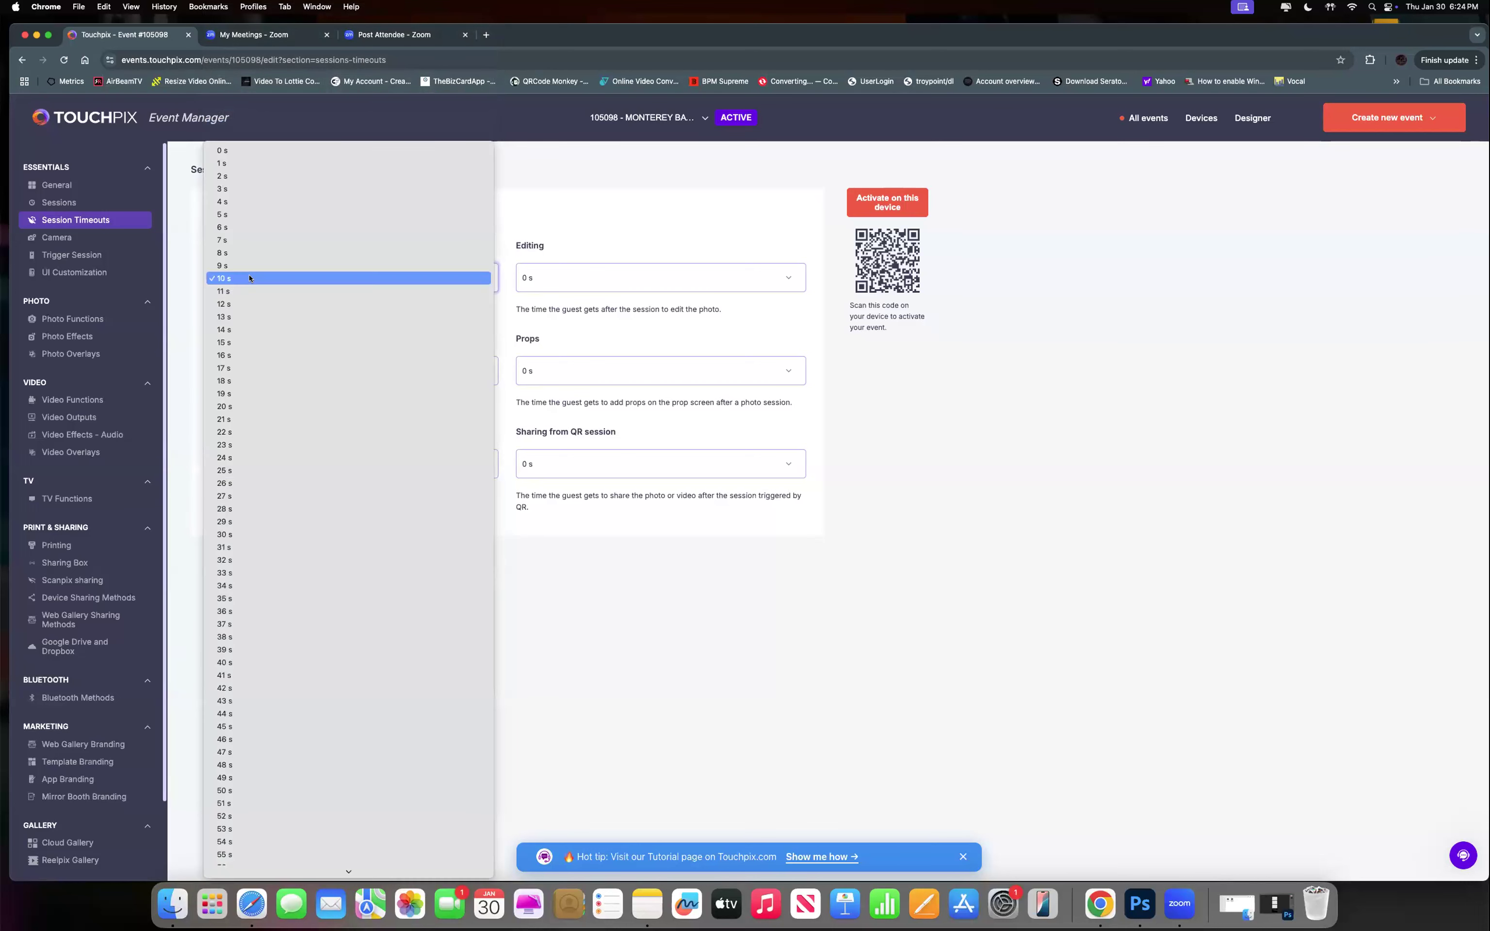
click(228, 567)
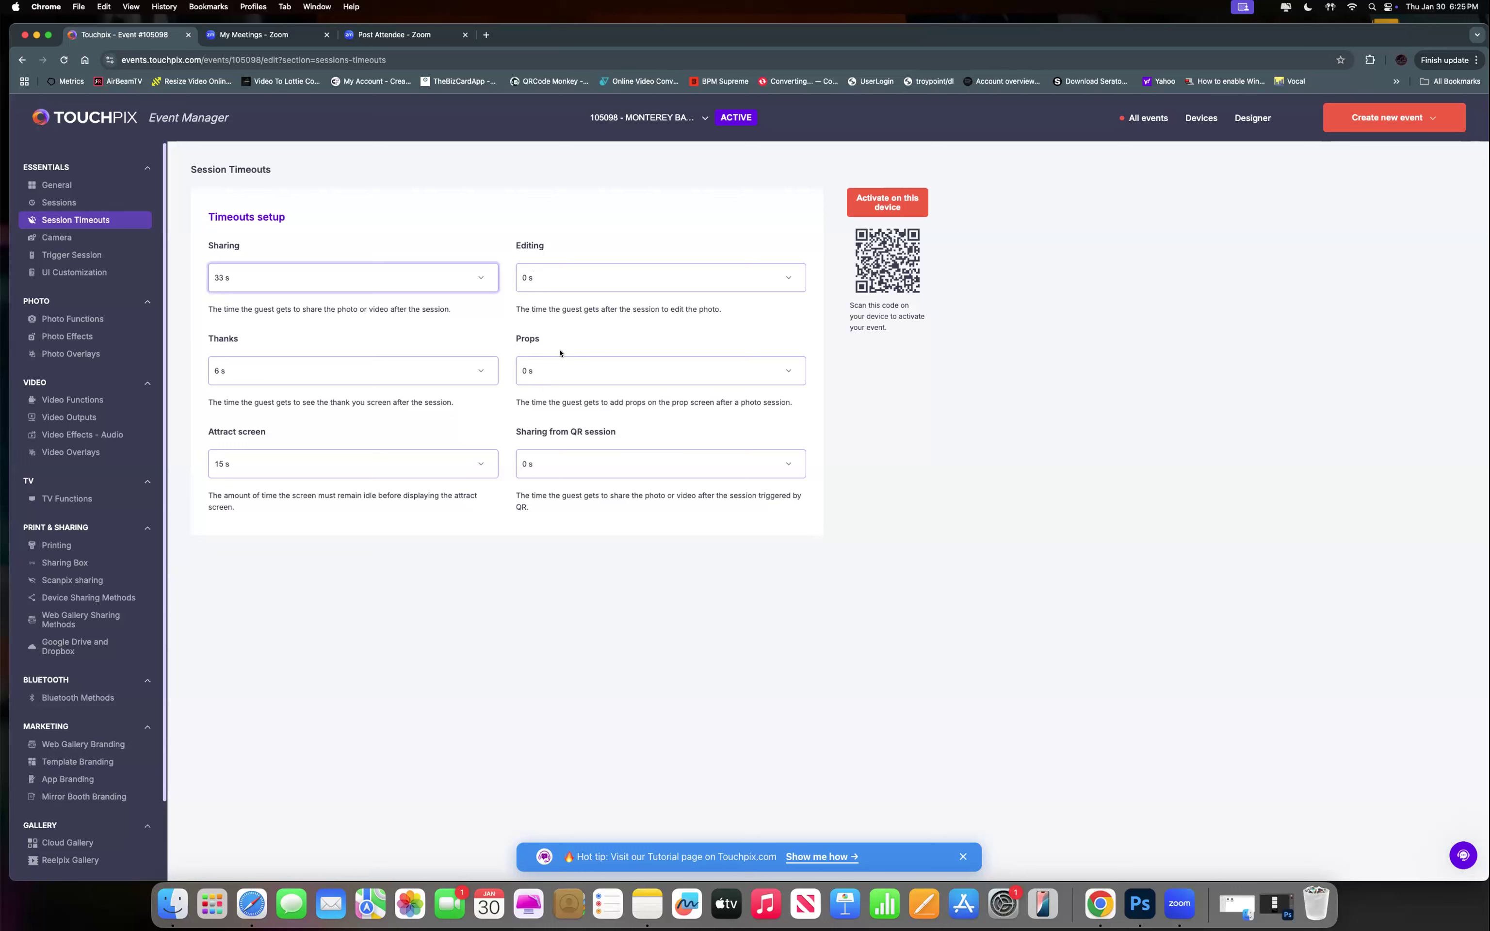
click(240, 372)
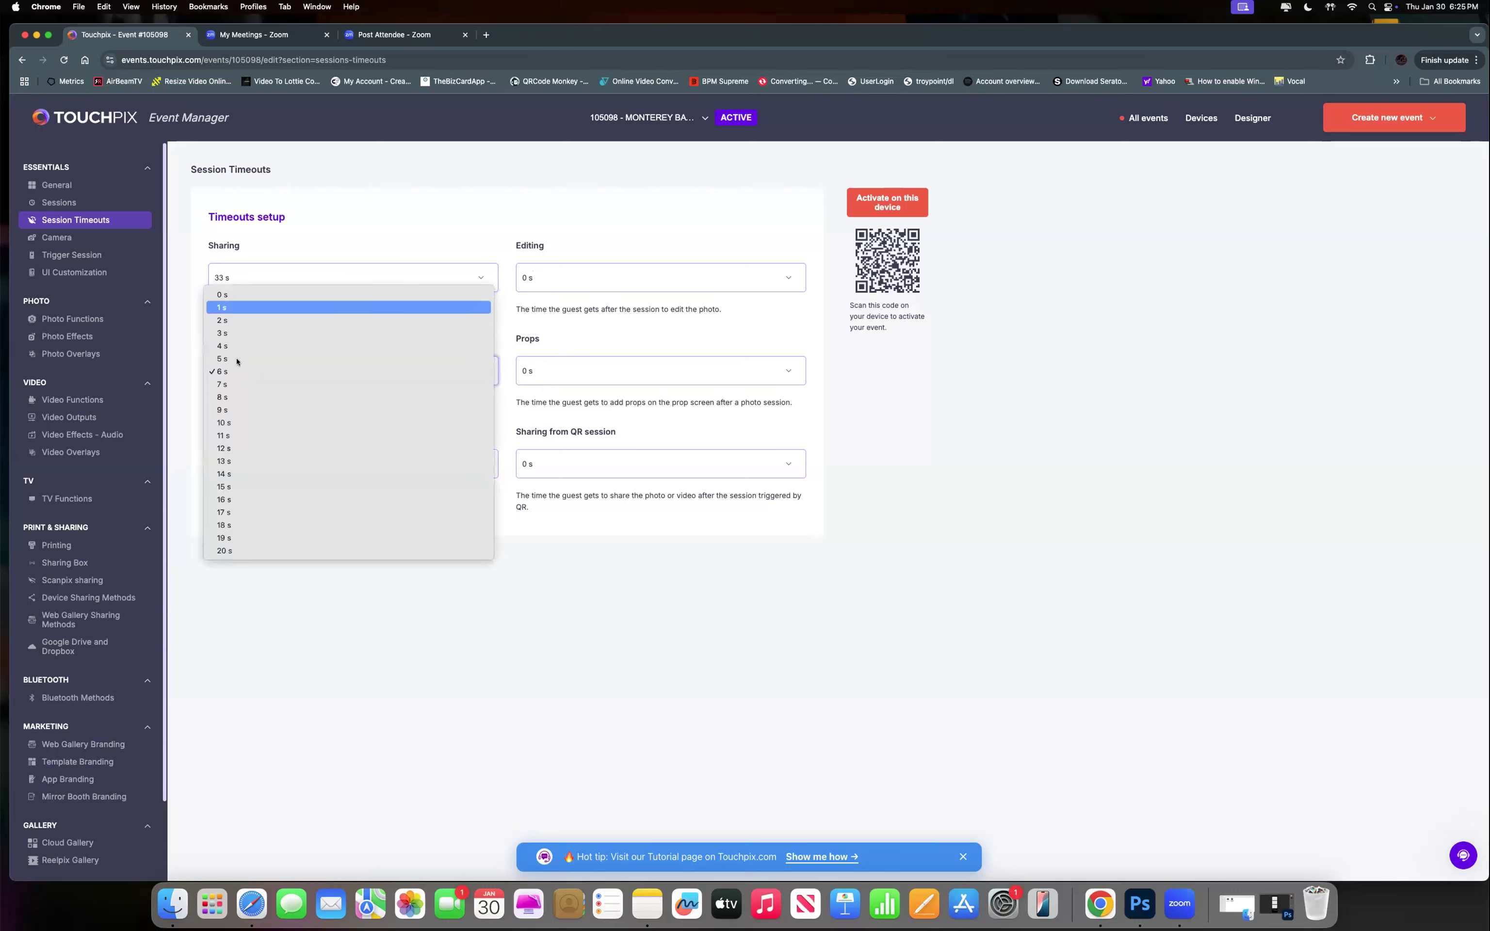
click(239, 370)
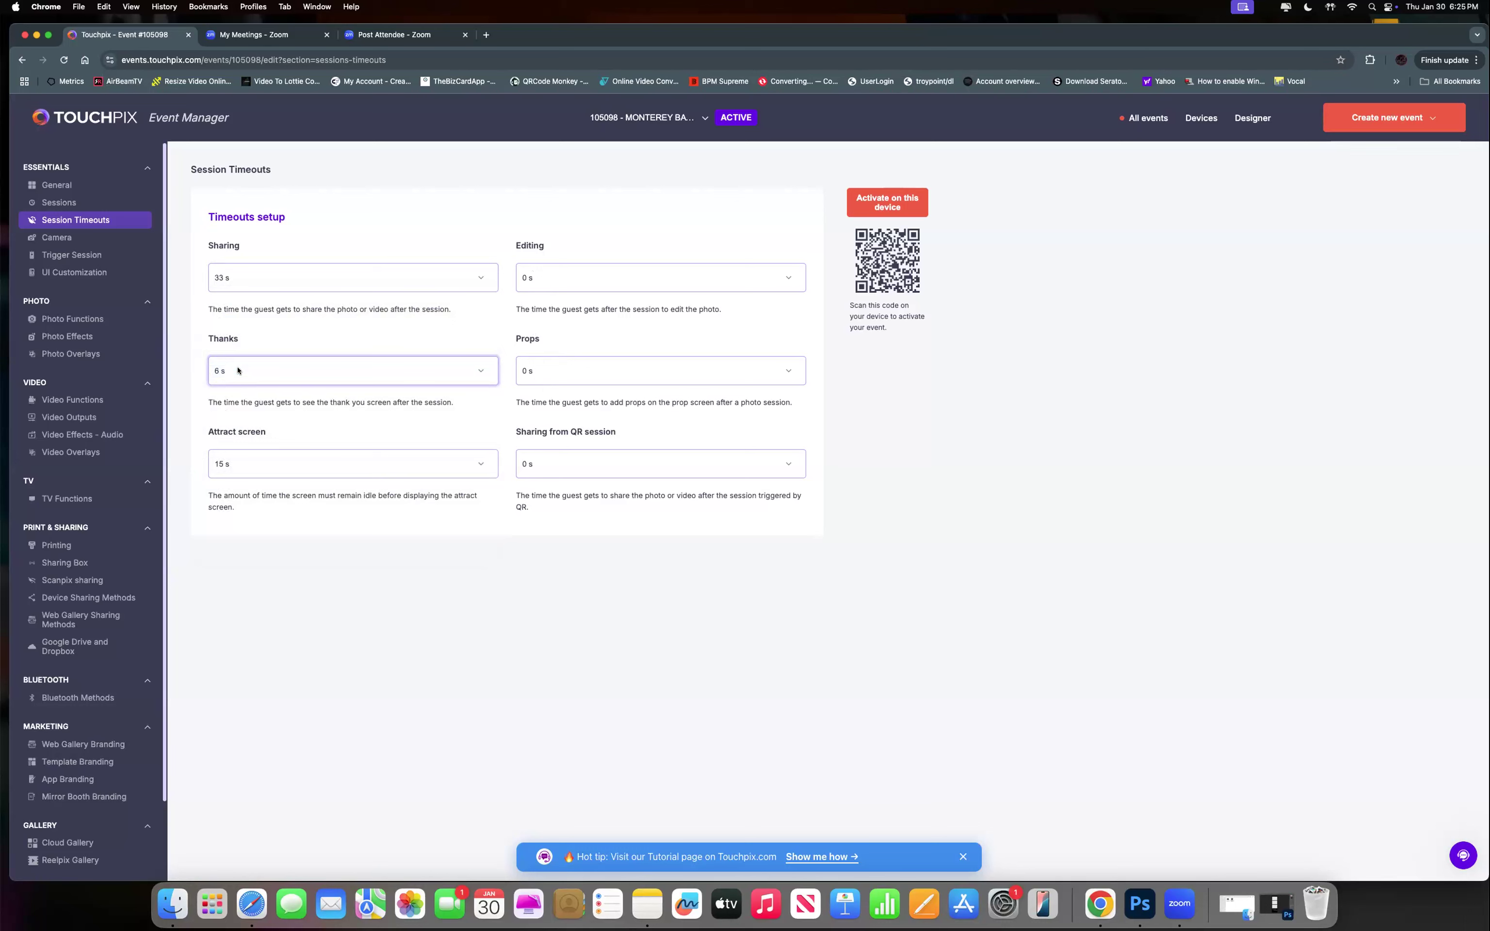
click(238, 370)
click(237, 370)
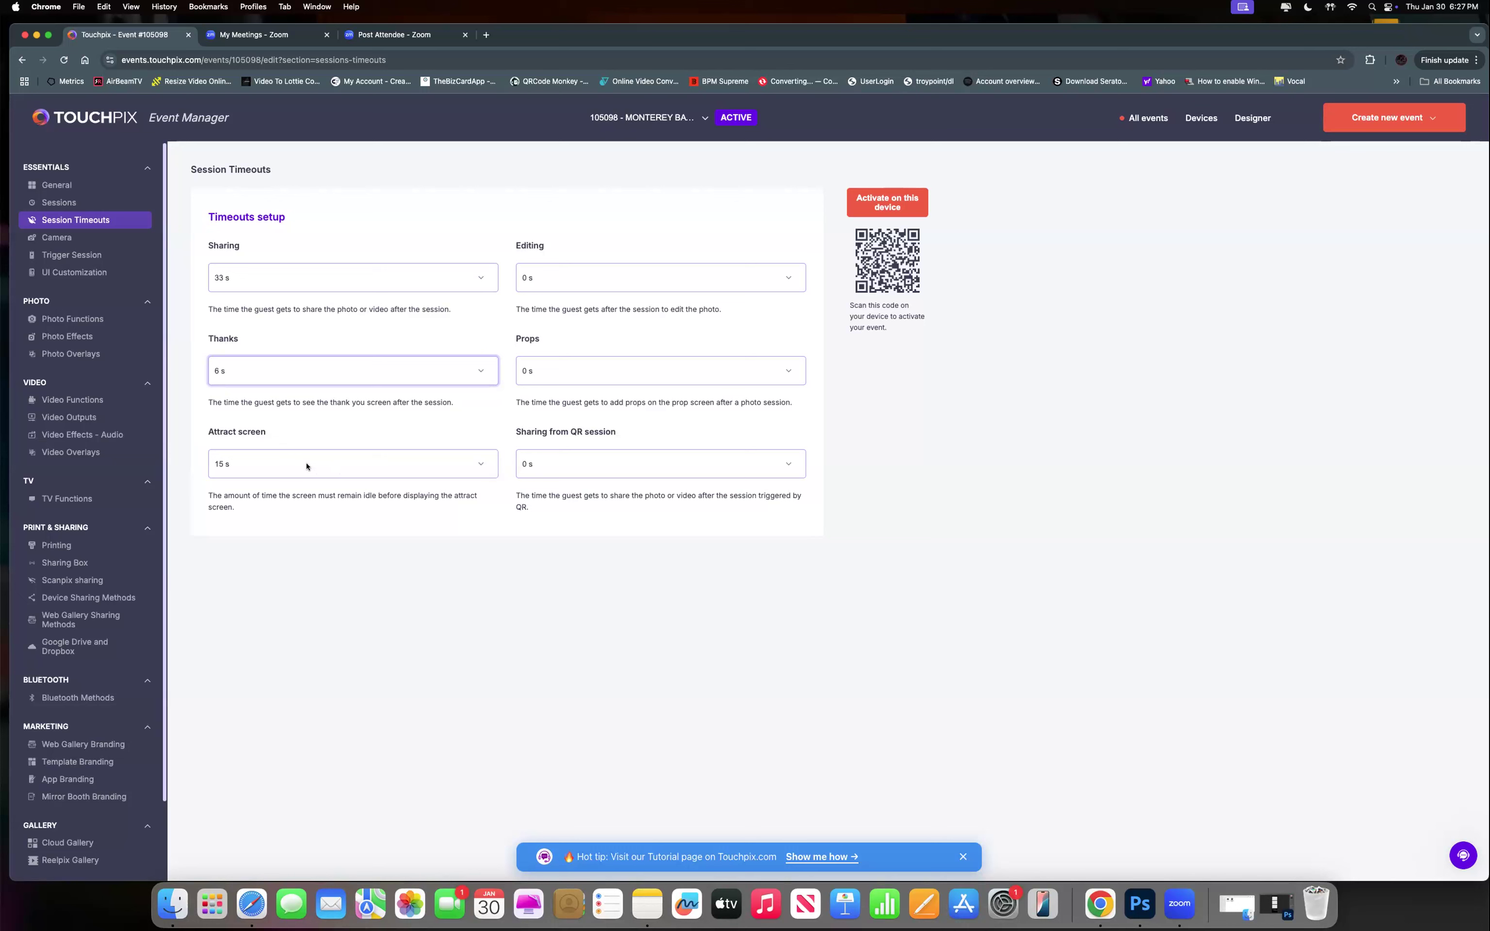
Keep the attract screen timeout at 15 s and set Sharing from QR session to 0 s.
click(268, 462)
click(268, 464)
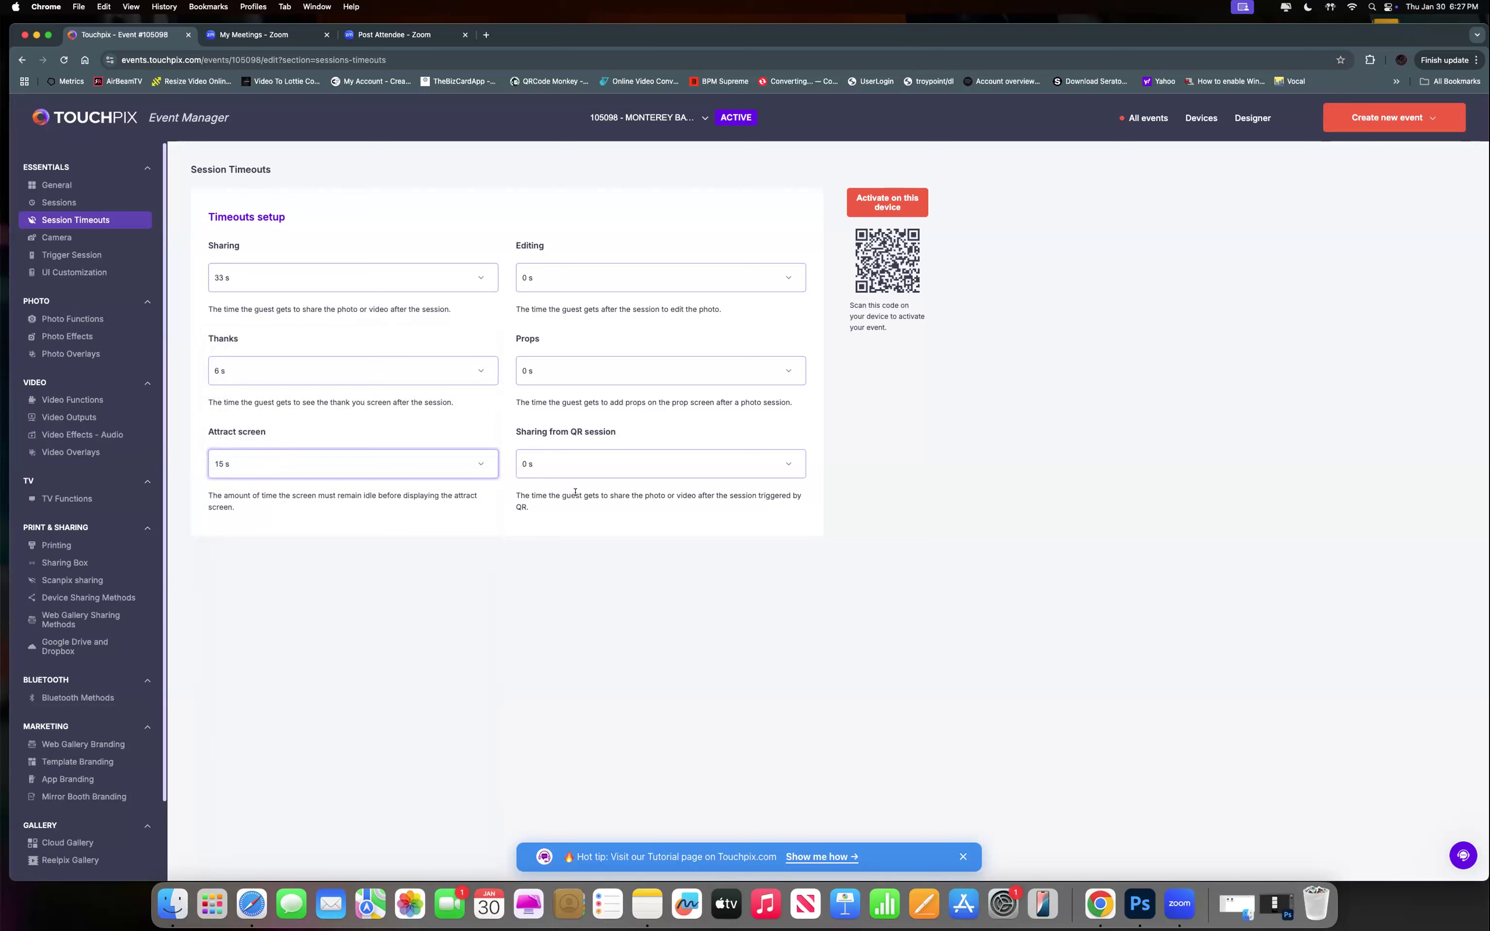
click(578, 471)
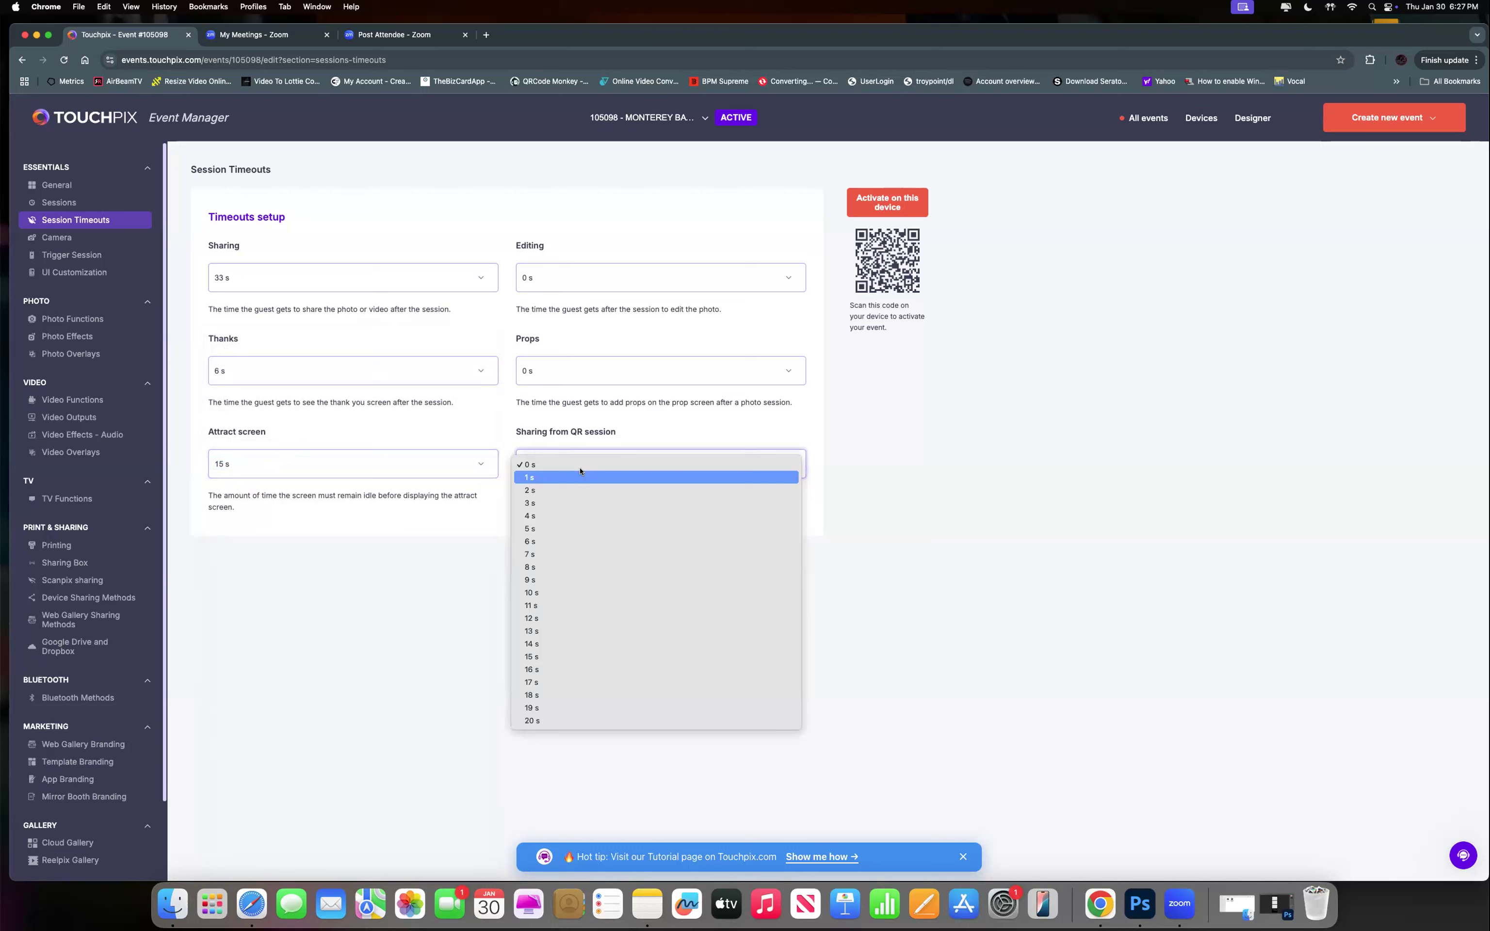
key(Escape)
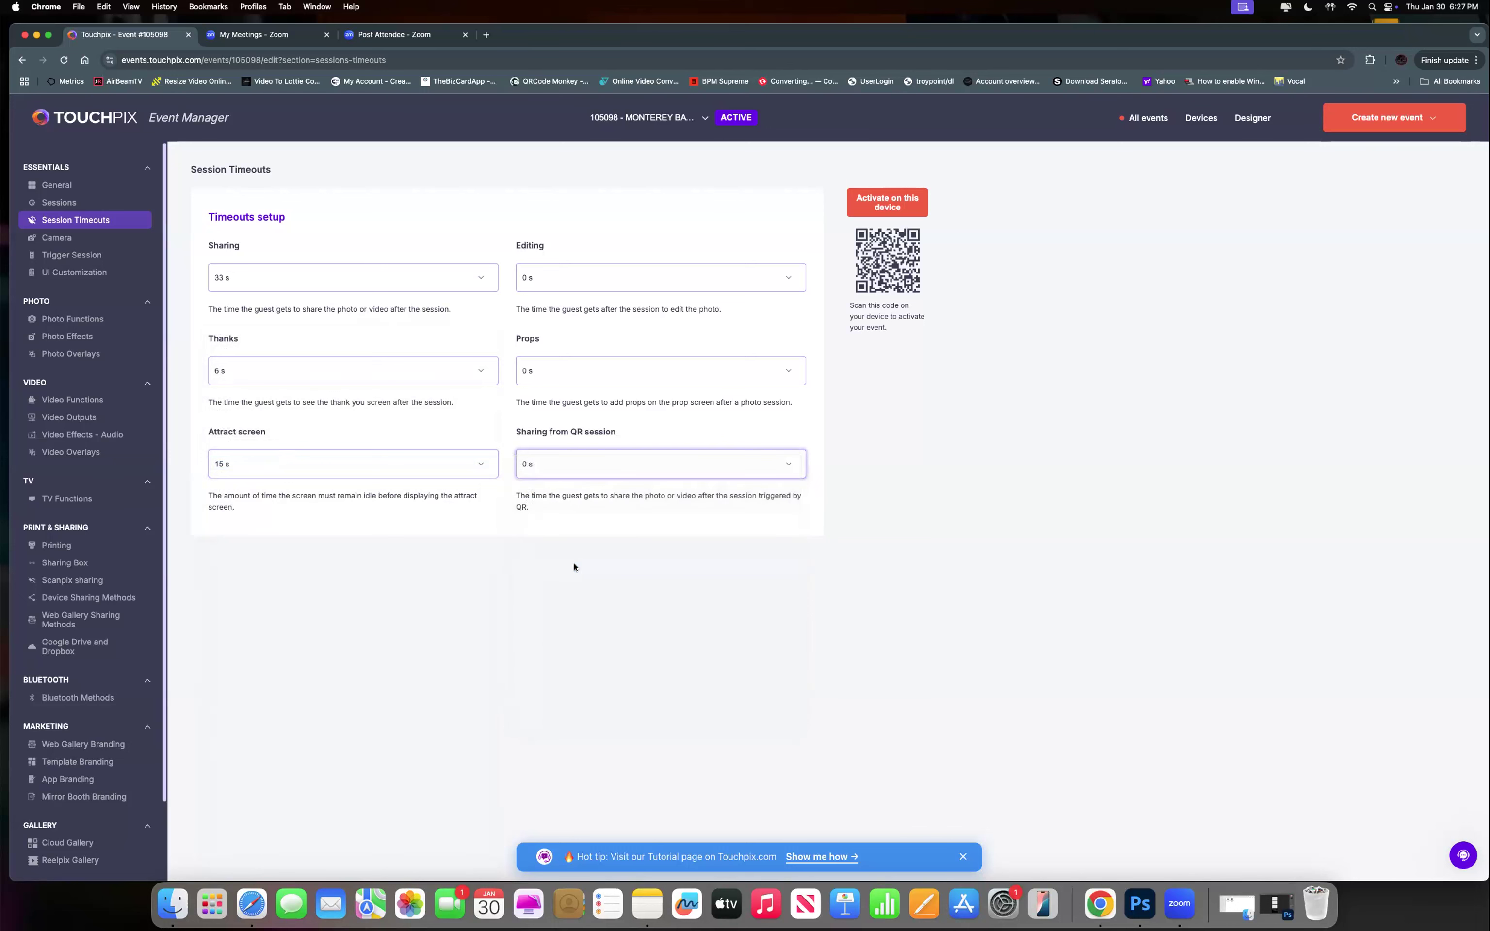
click(553, 469)
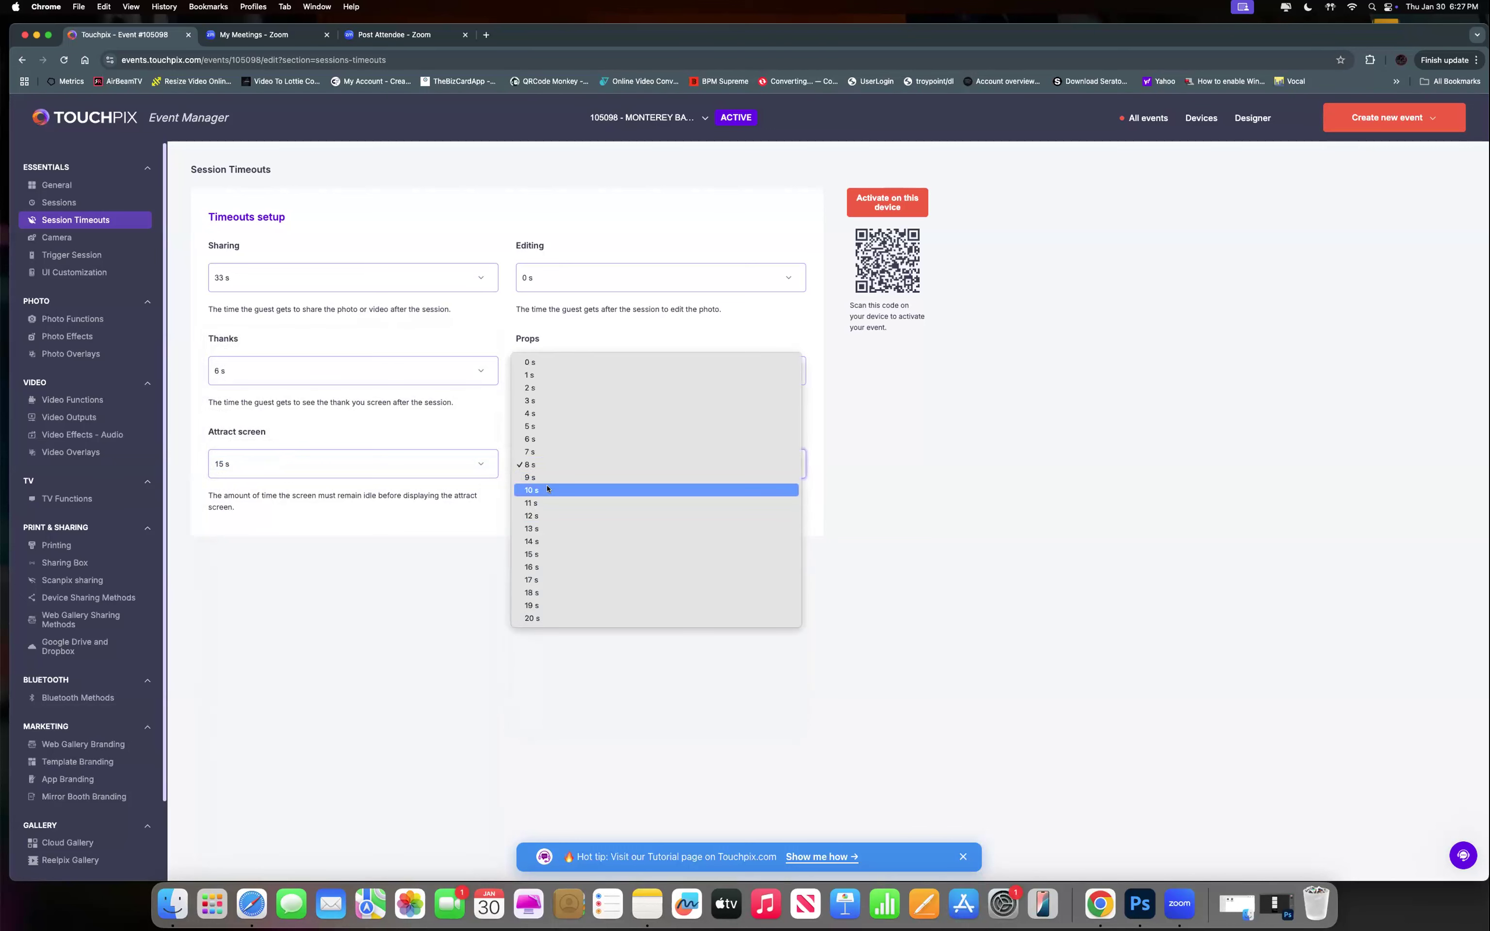
key(Escape)
text(10)
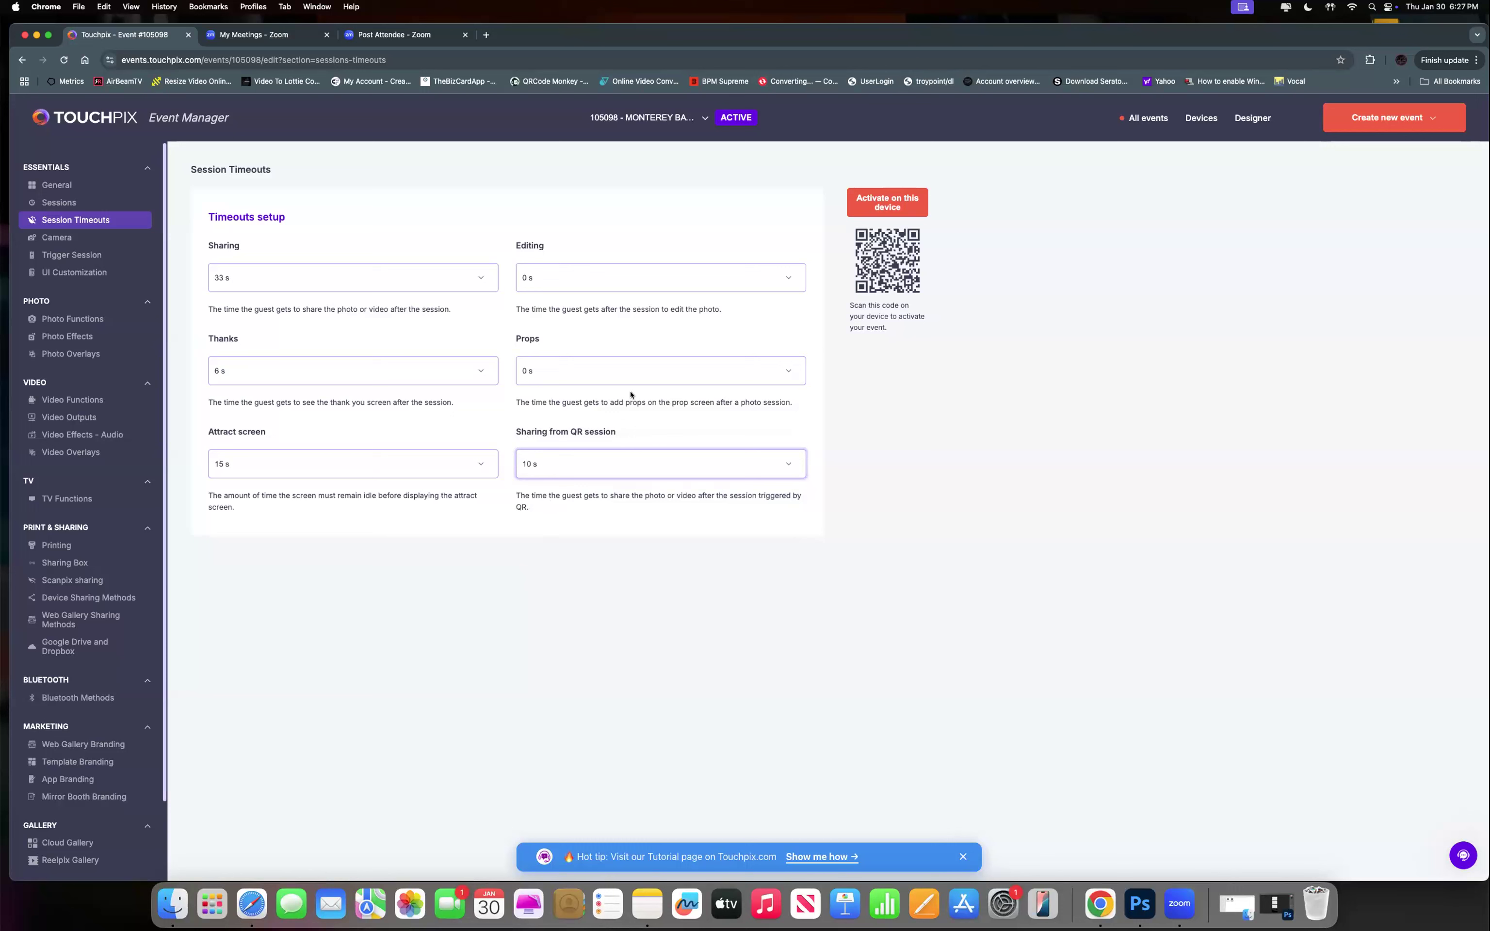
click(546, 466)
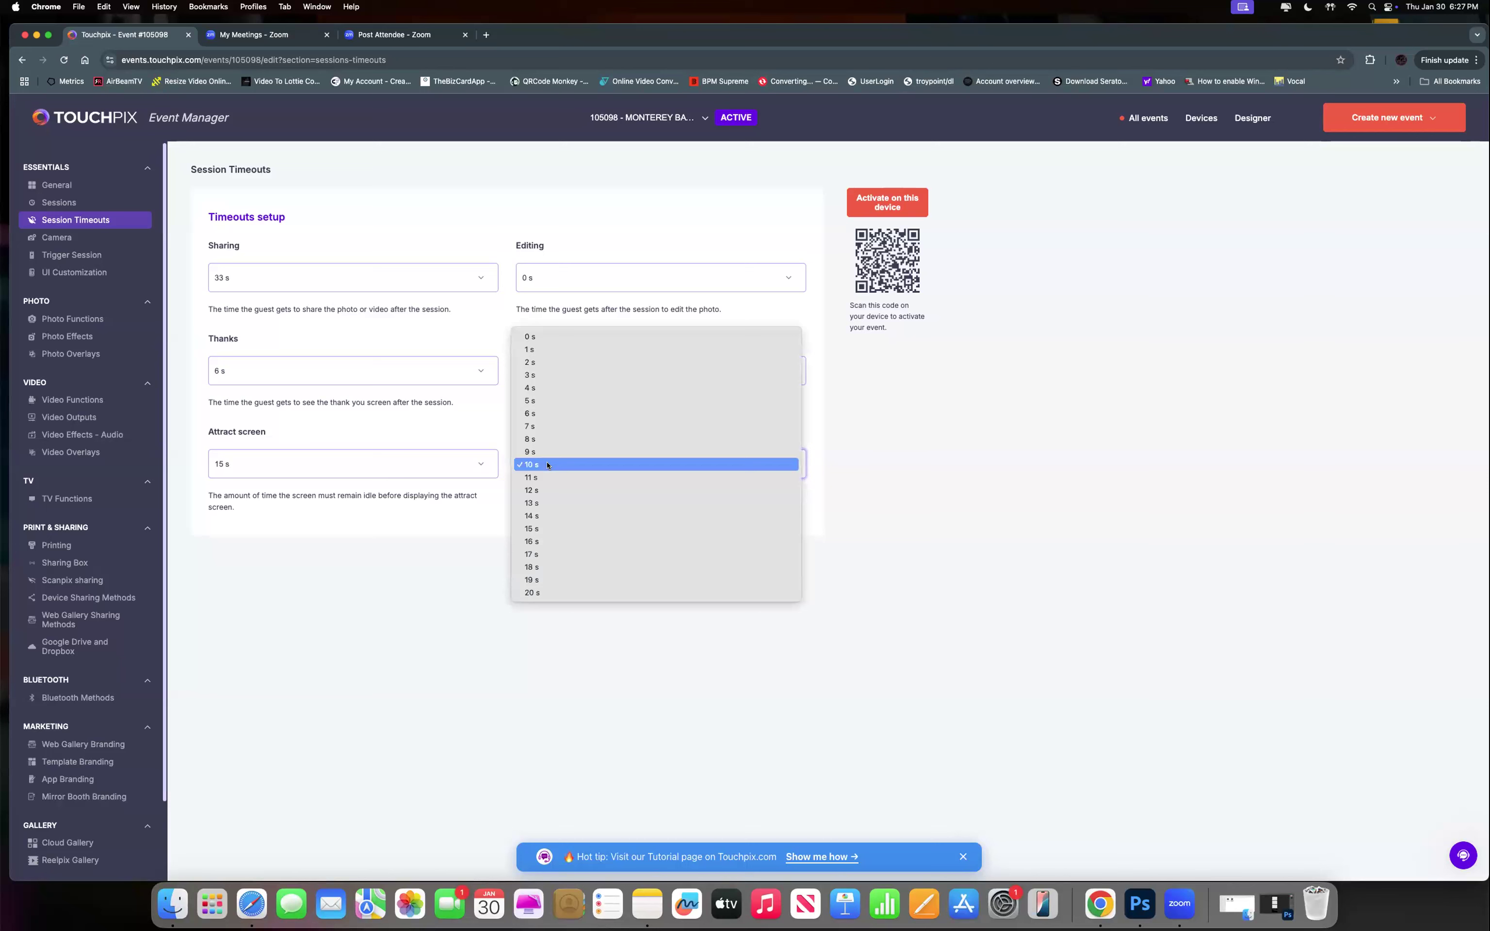
click(551, 338)
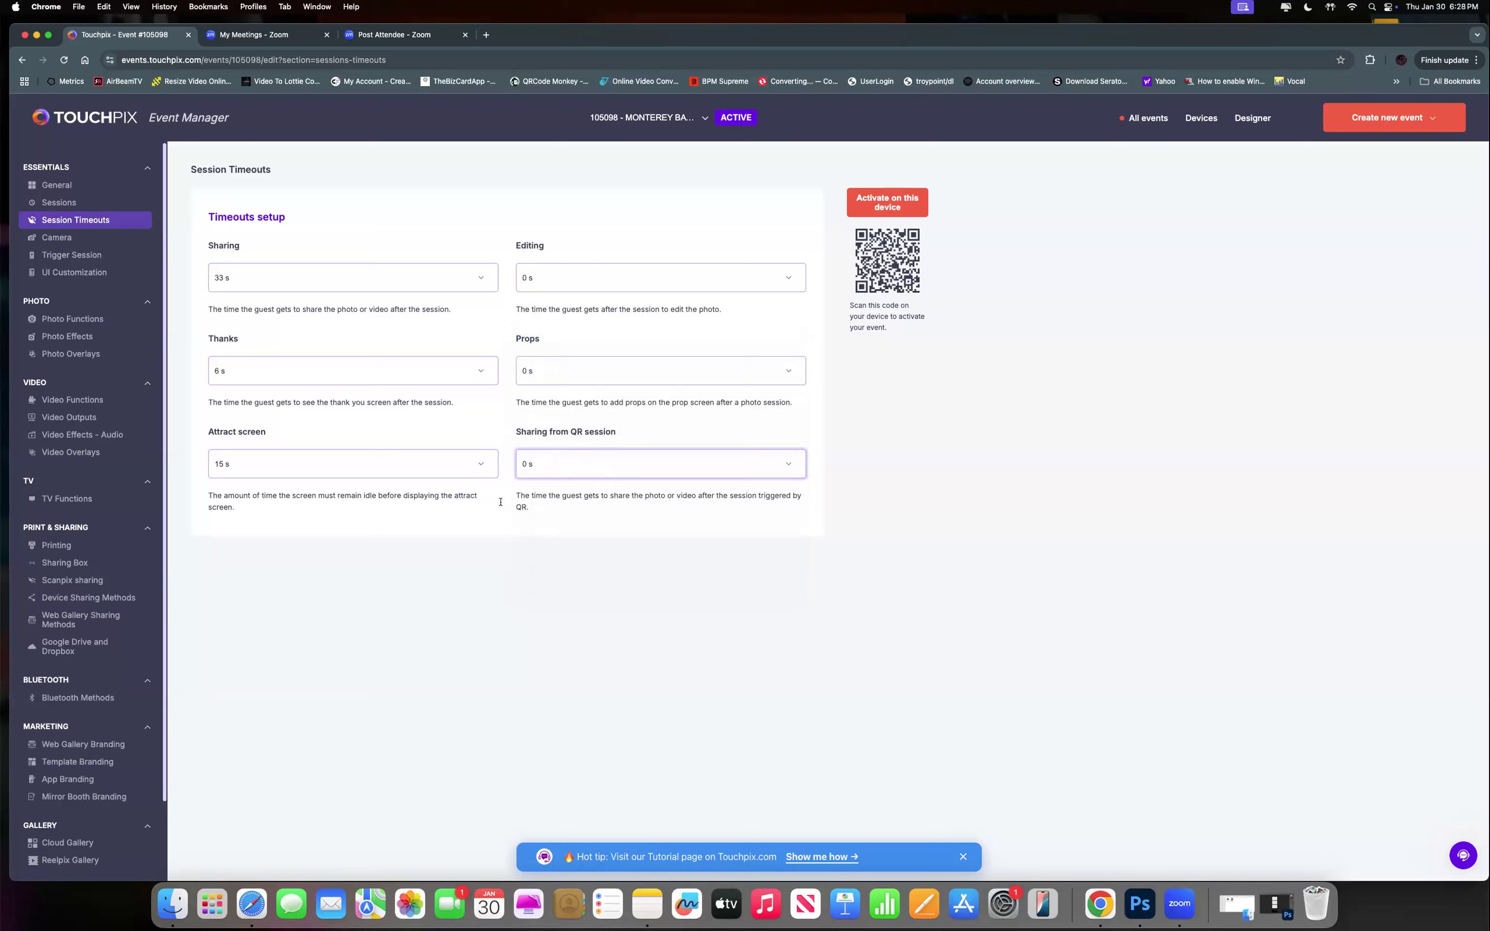
click(66, 242)
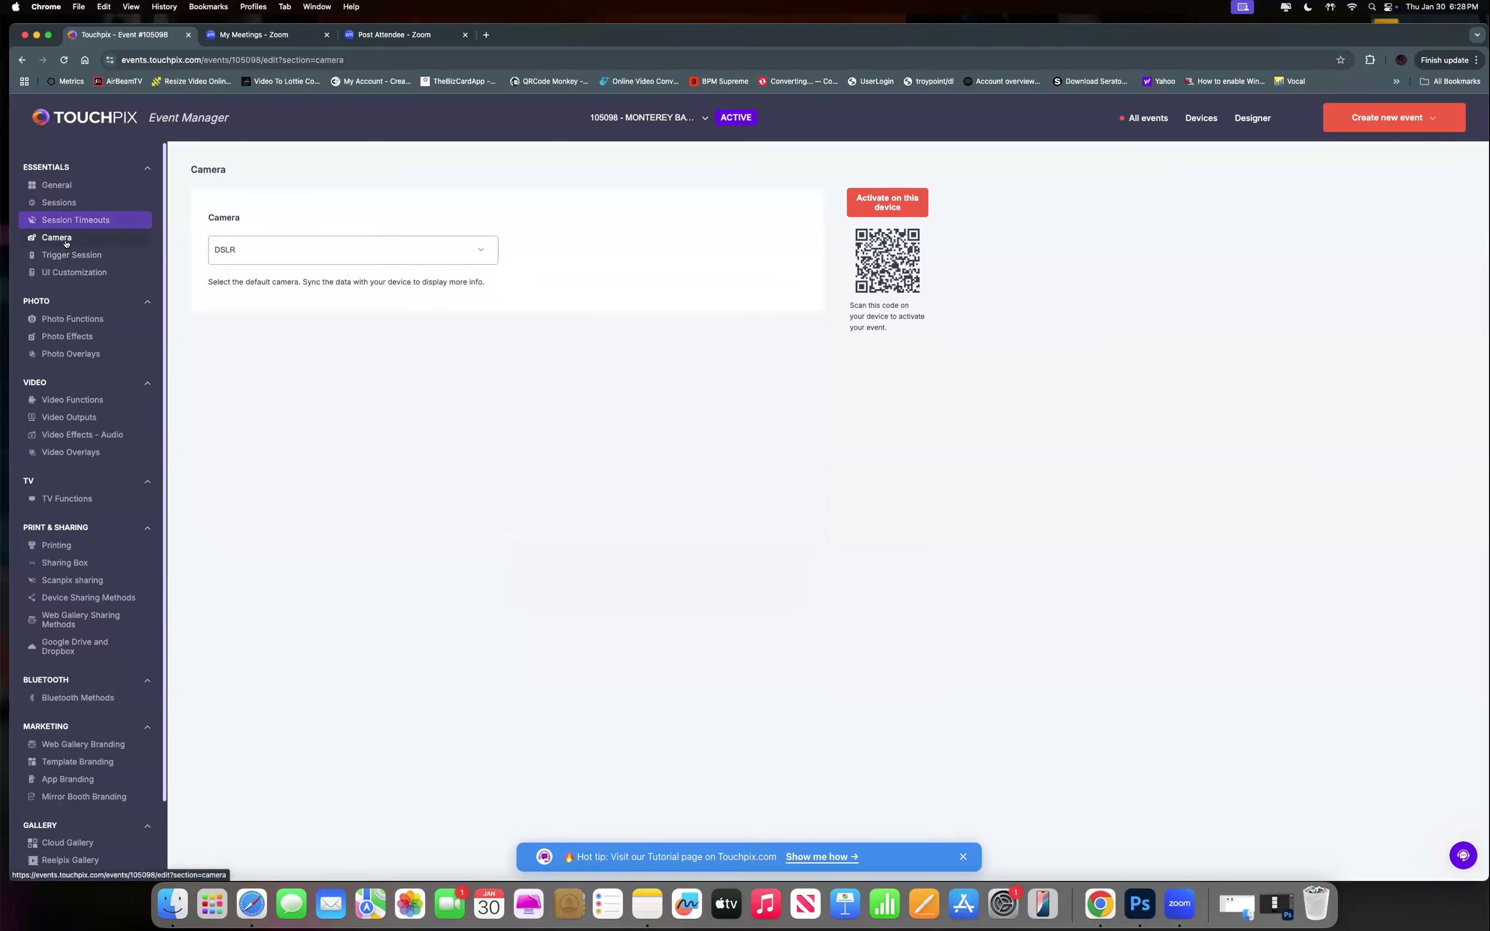
Keep DSLR selected in the Camera dropdown as the event's default camera.
click(284, 249)
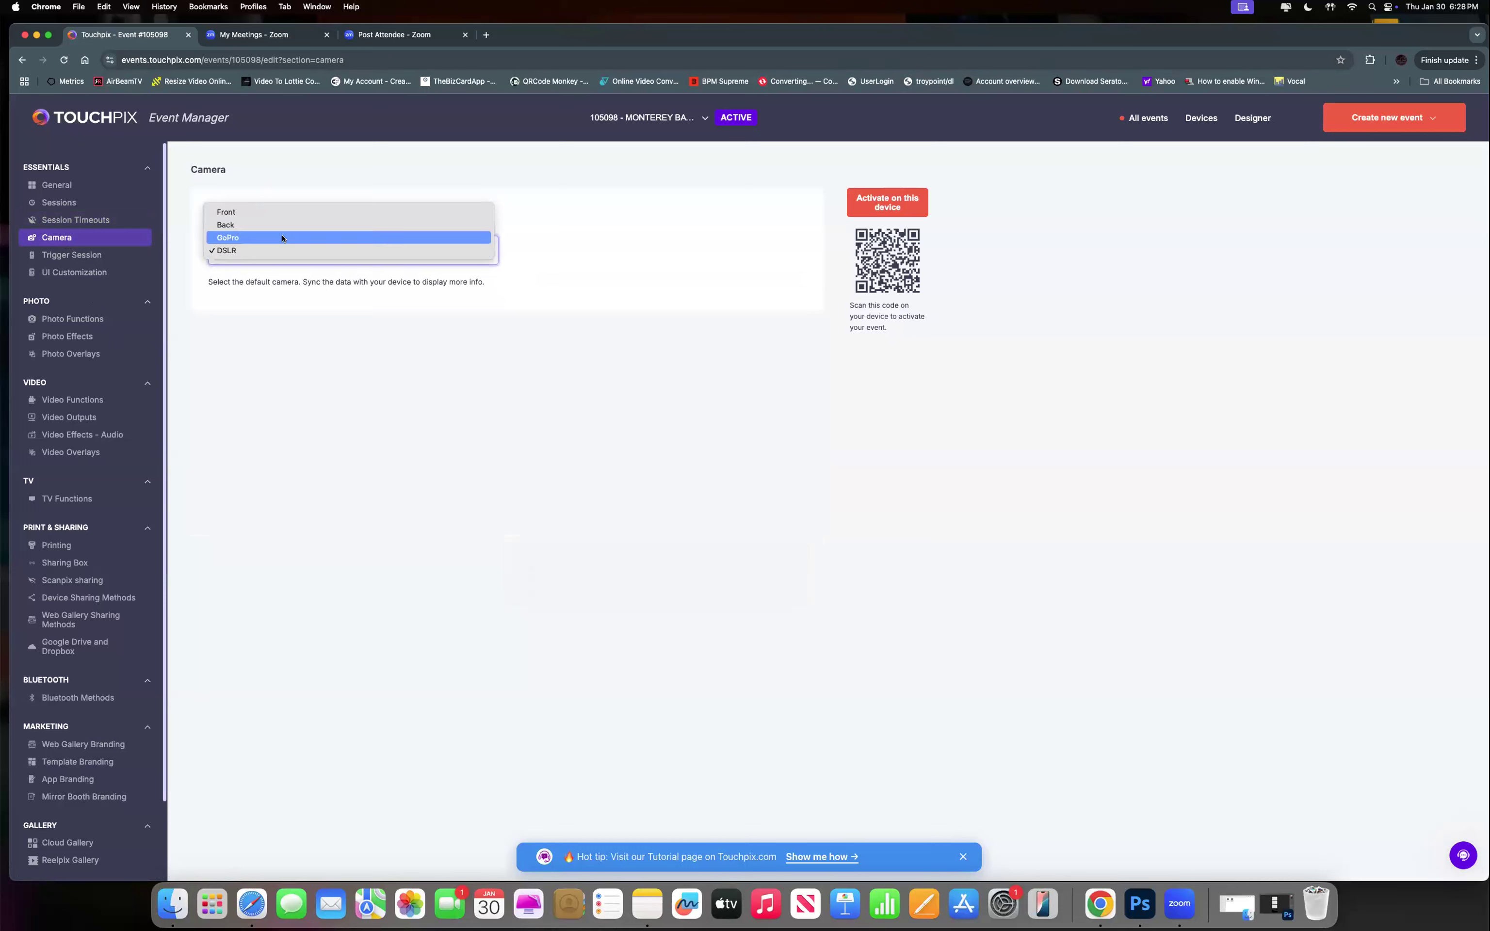
click(237, 251)
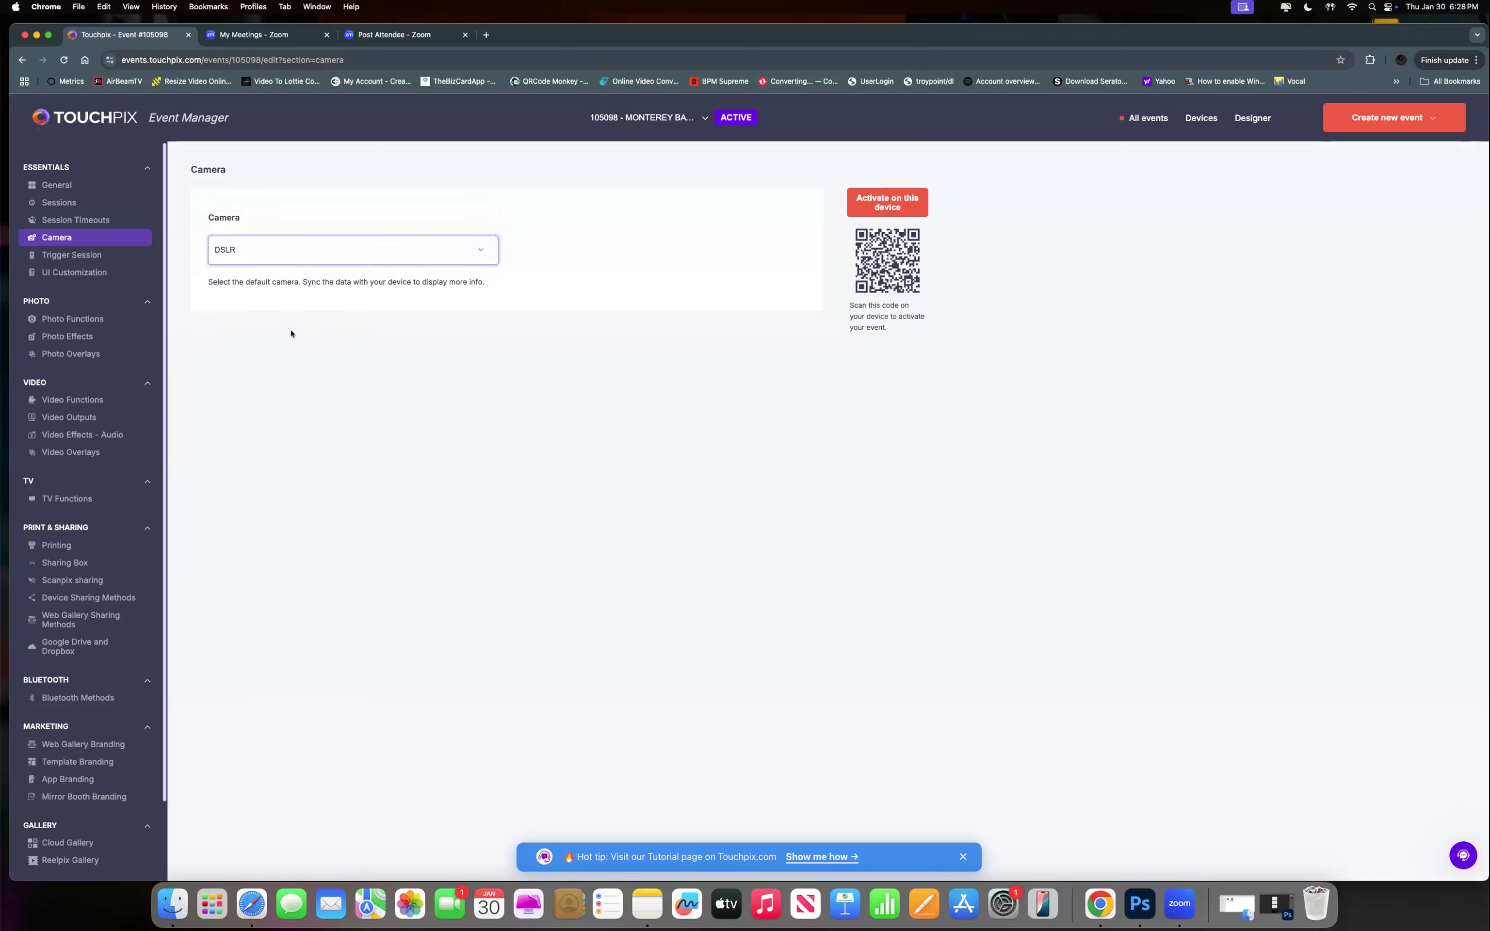
In Trigger Session, switch the Motion trigger on and leave the 360 start offset at 15.
click(68, 254)
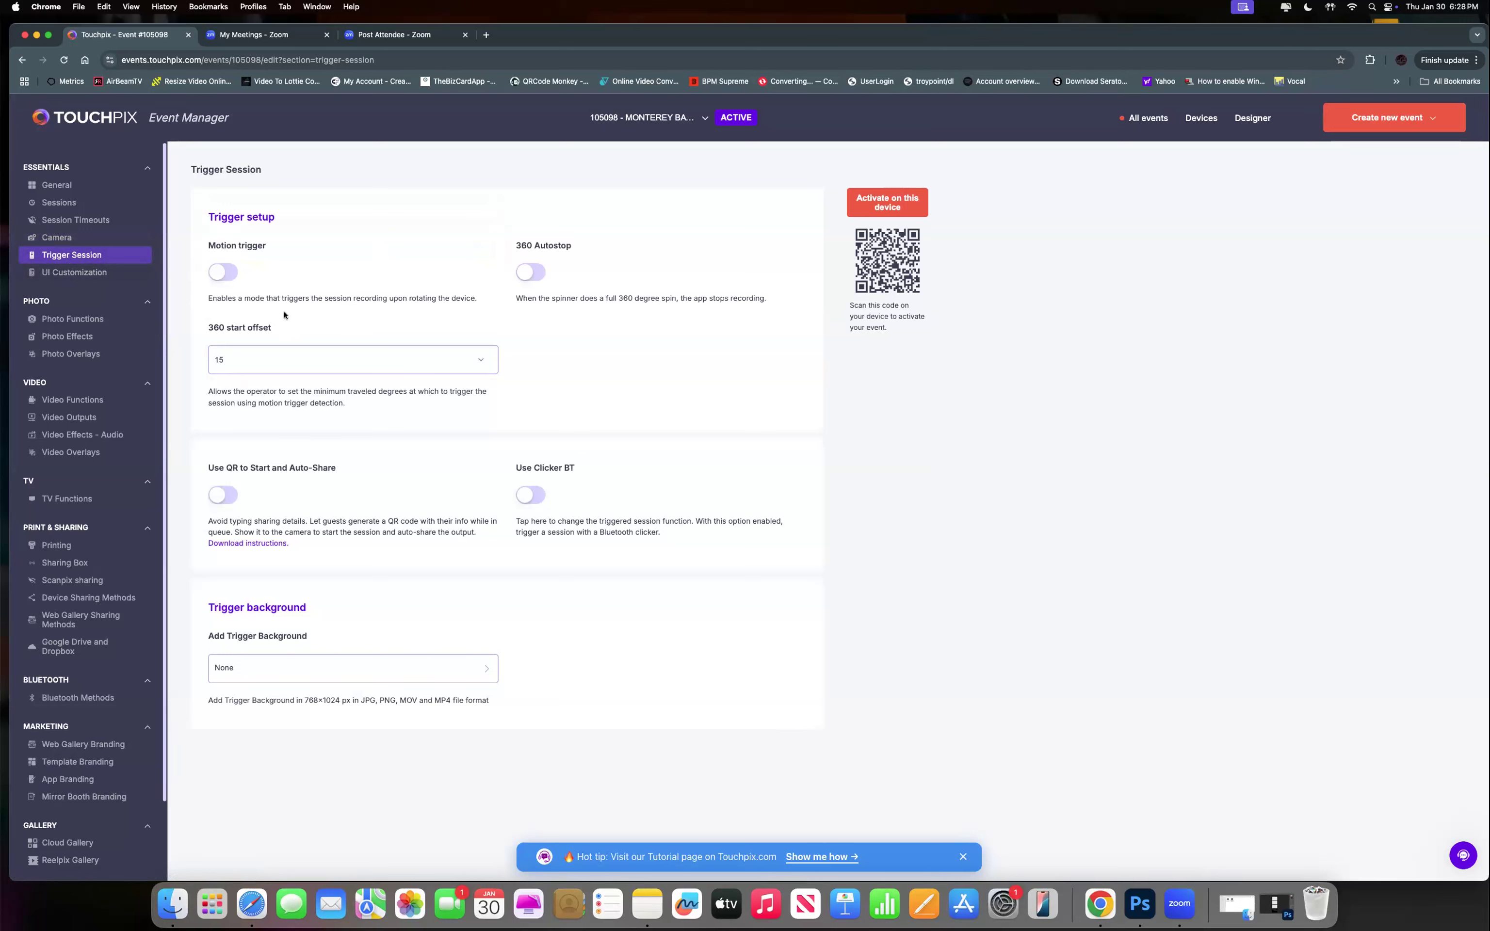
click(217, 279)
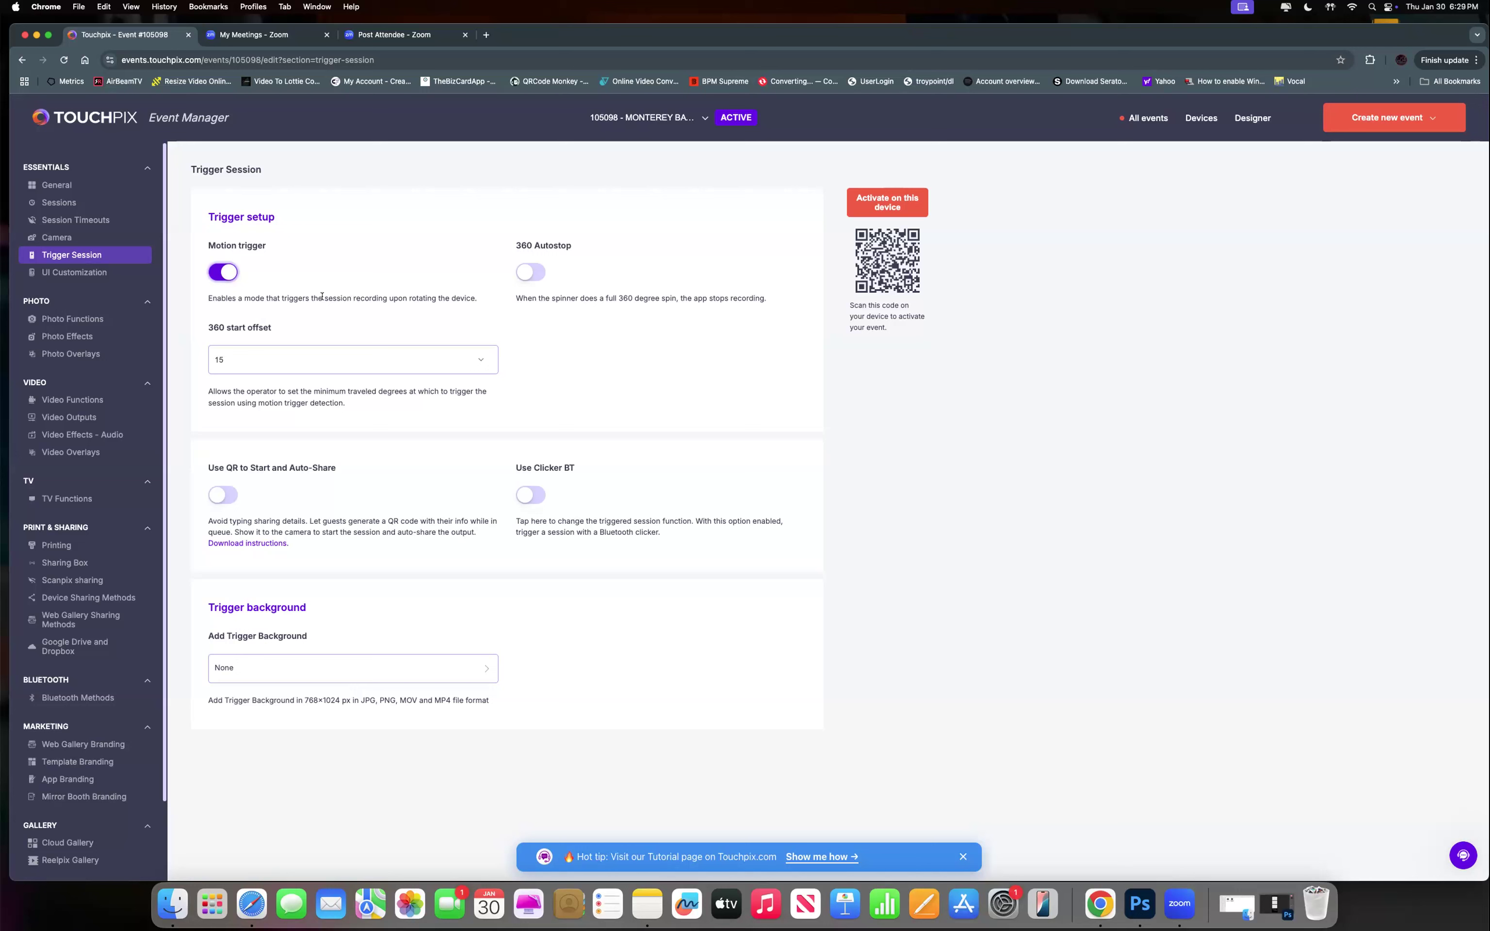
click(233, 272)
click(222, 276)
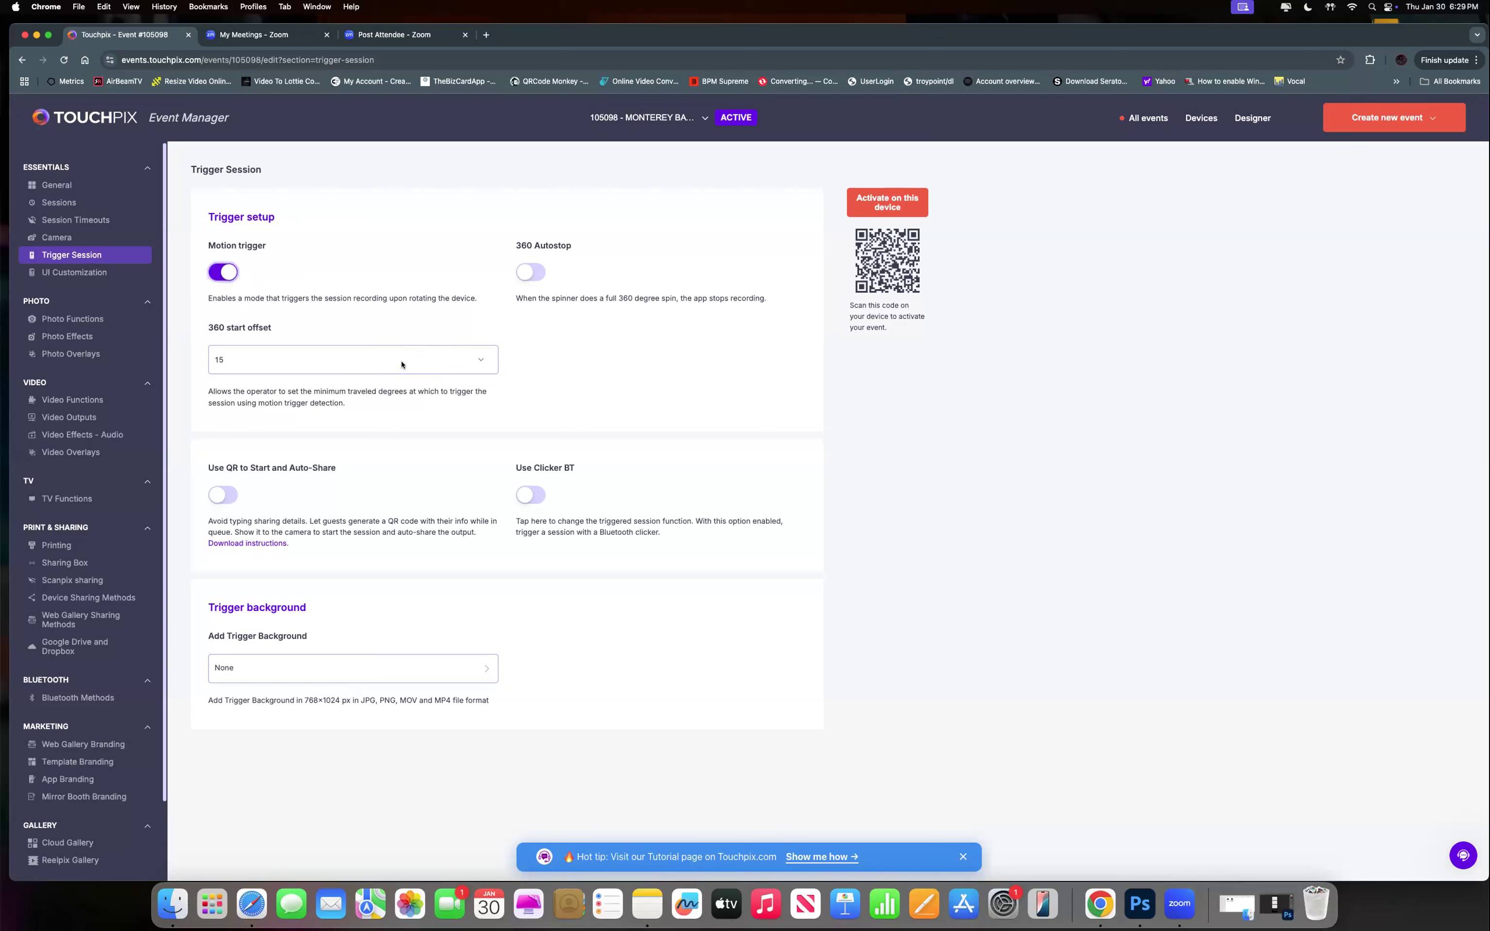
click(402, 365)
click(402, 363)
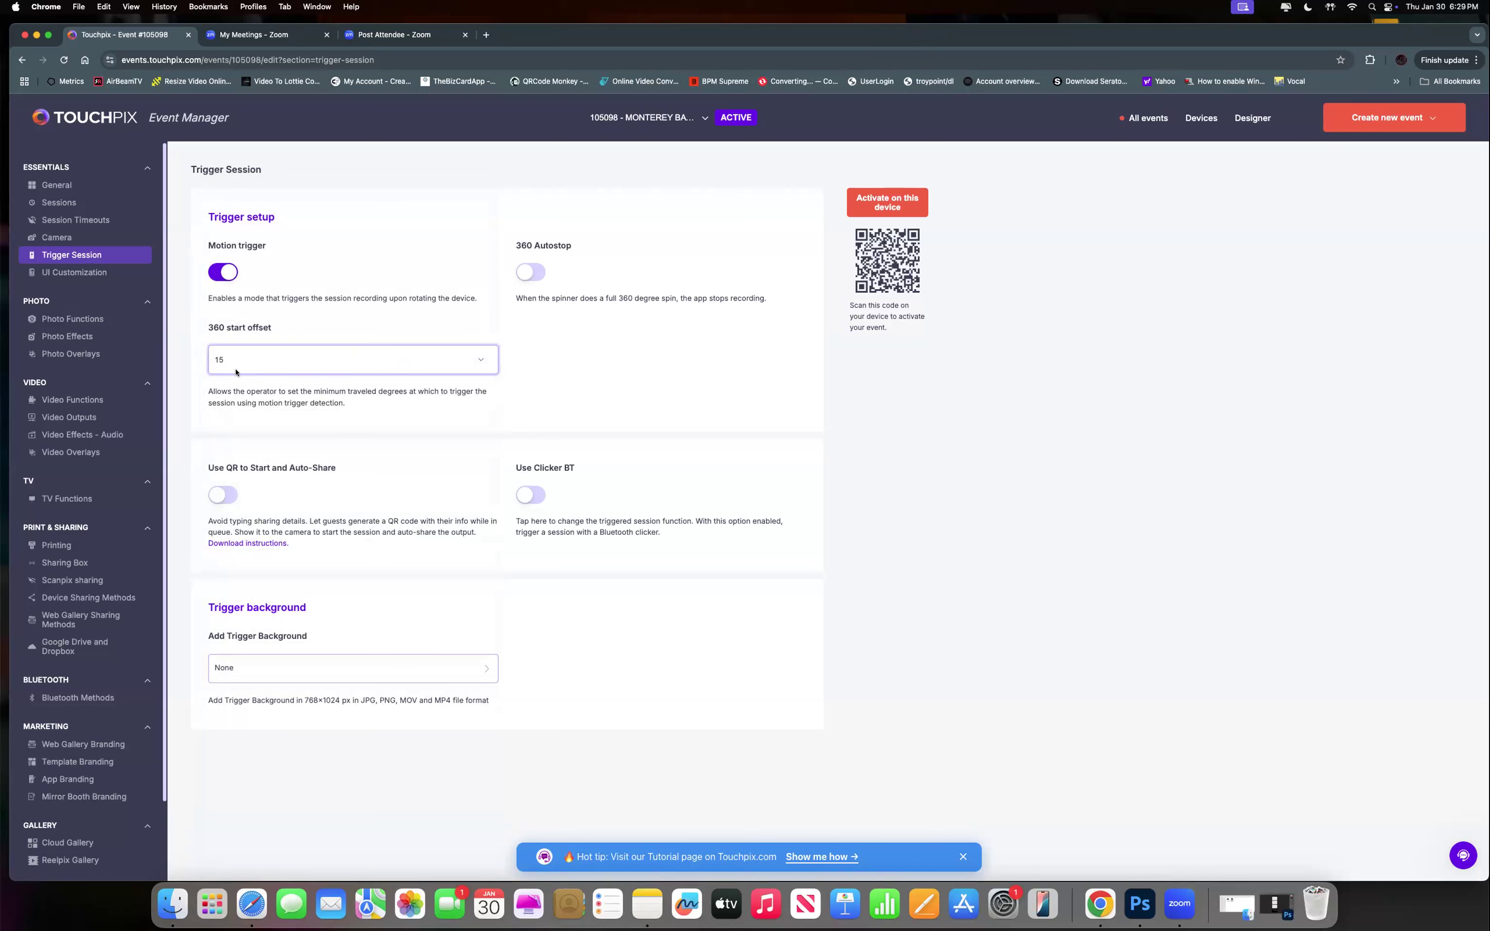
click(310, 369)
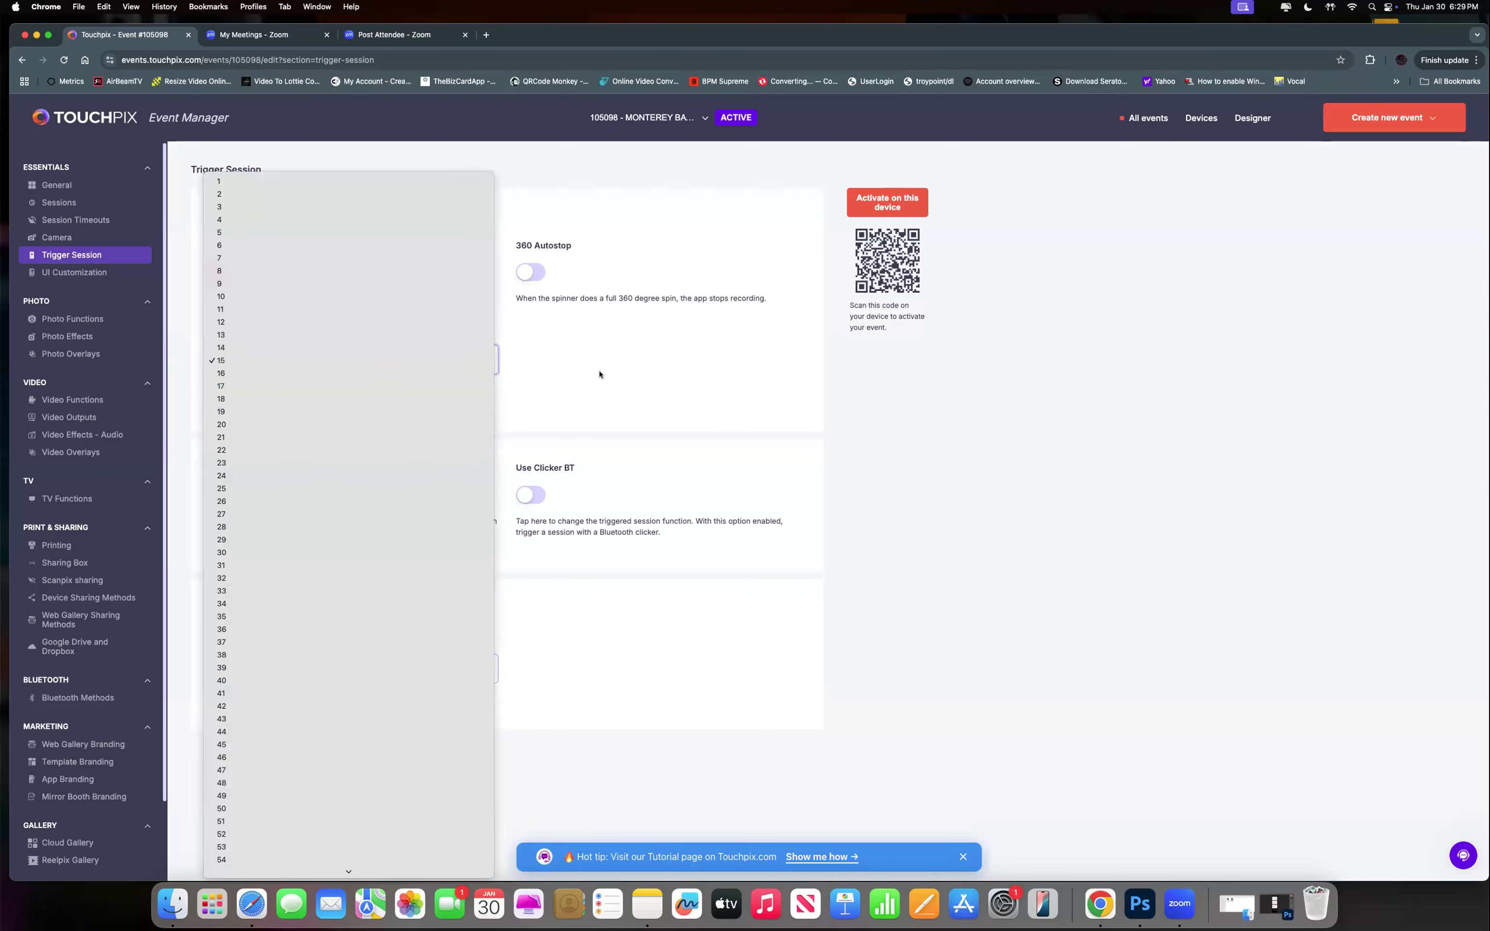
click(477, 363)
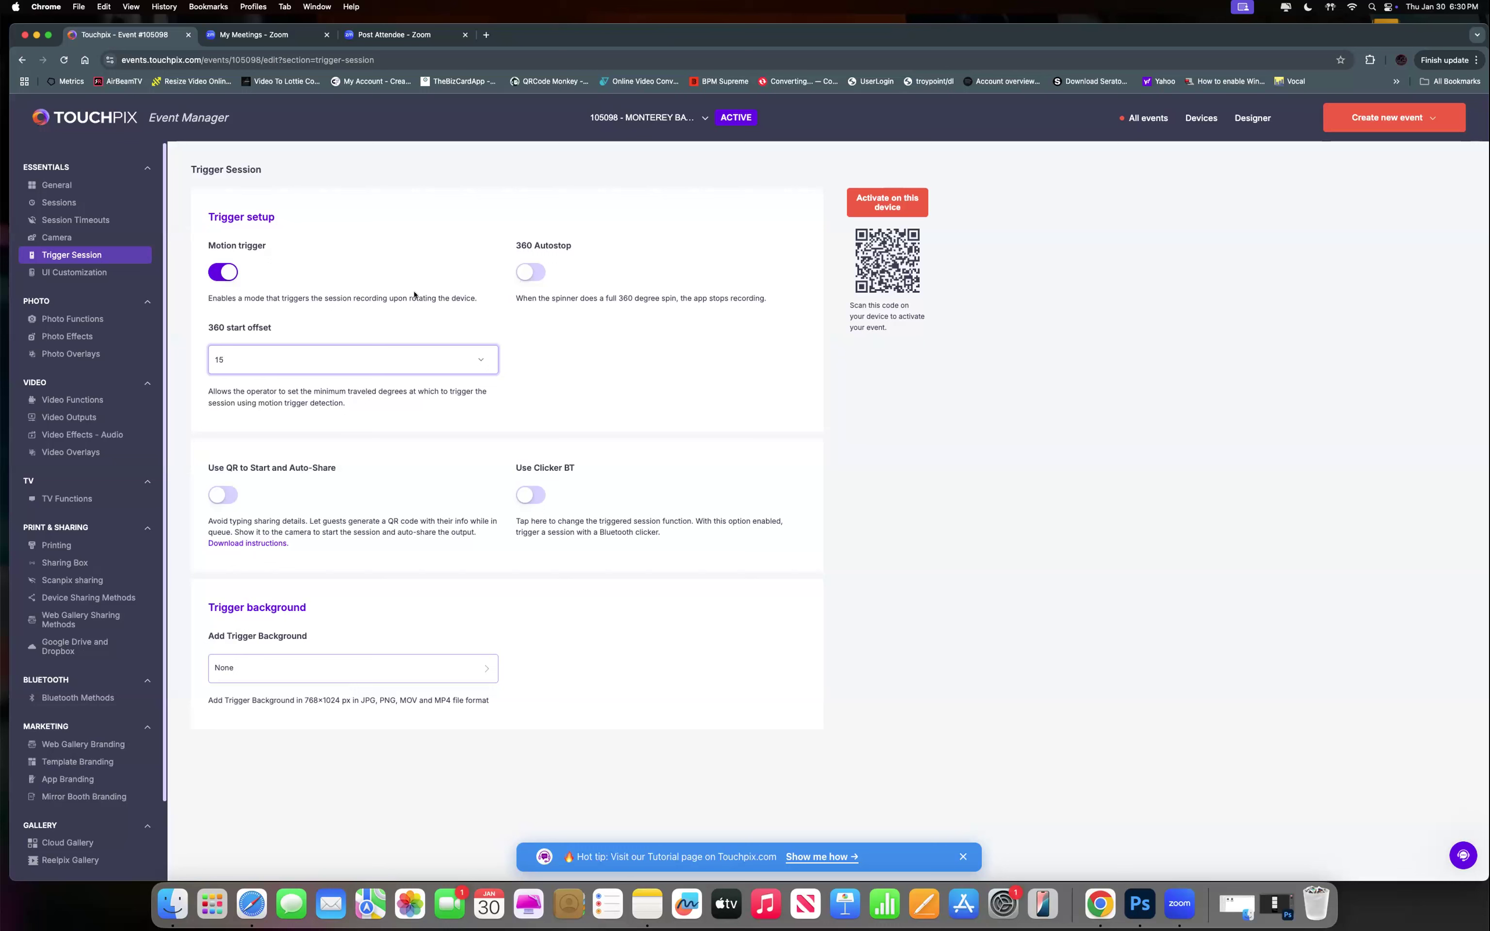
click(528, 269)
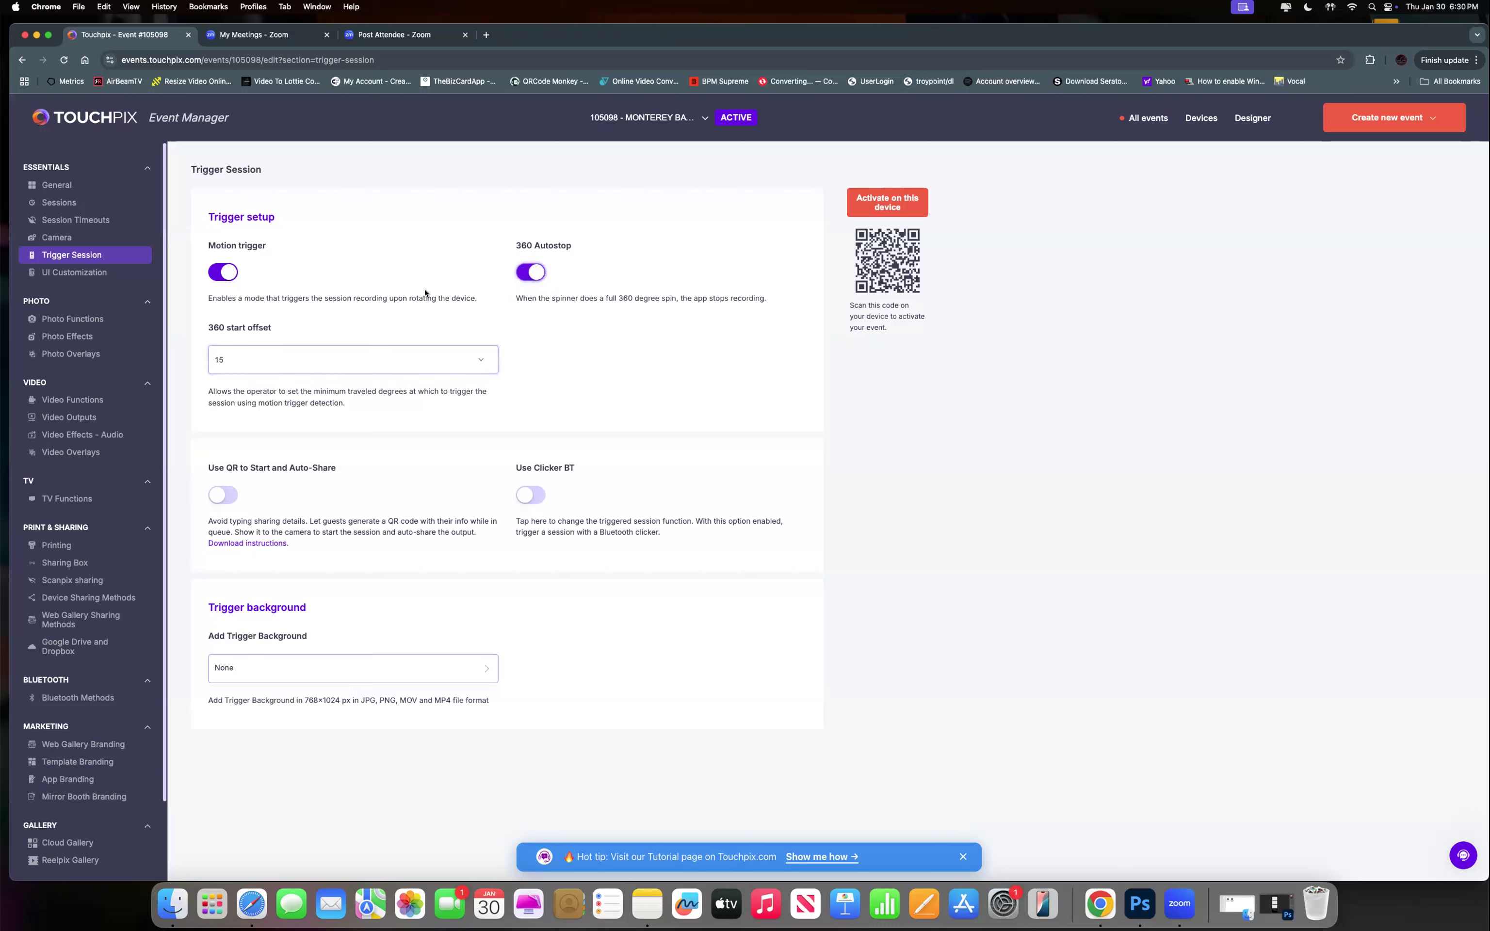
click(530, 273)
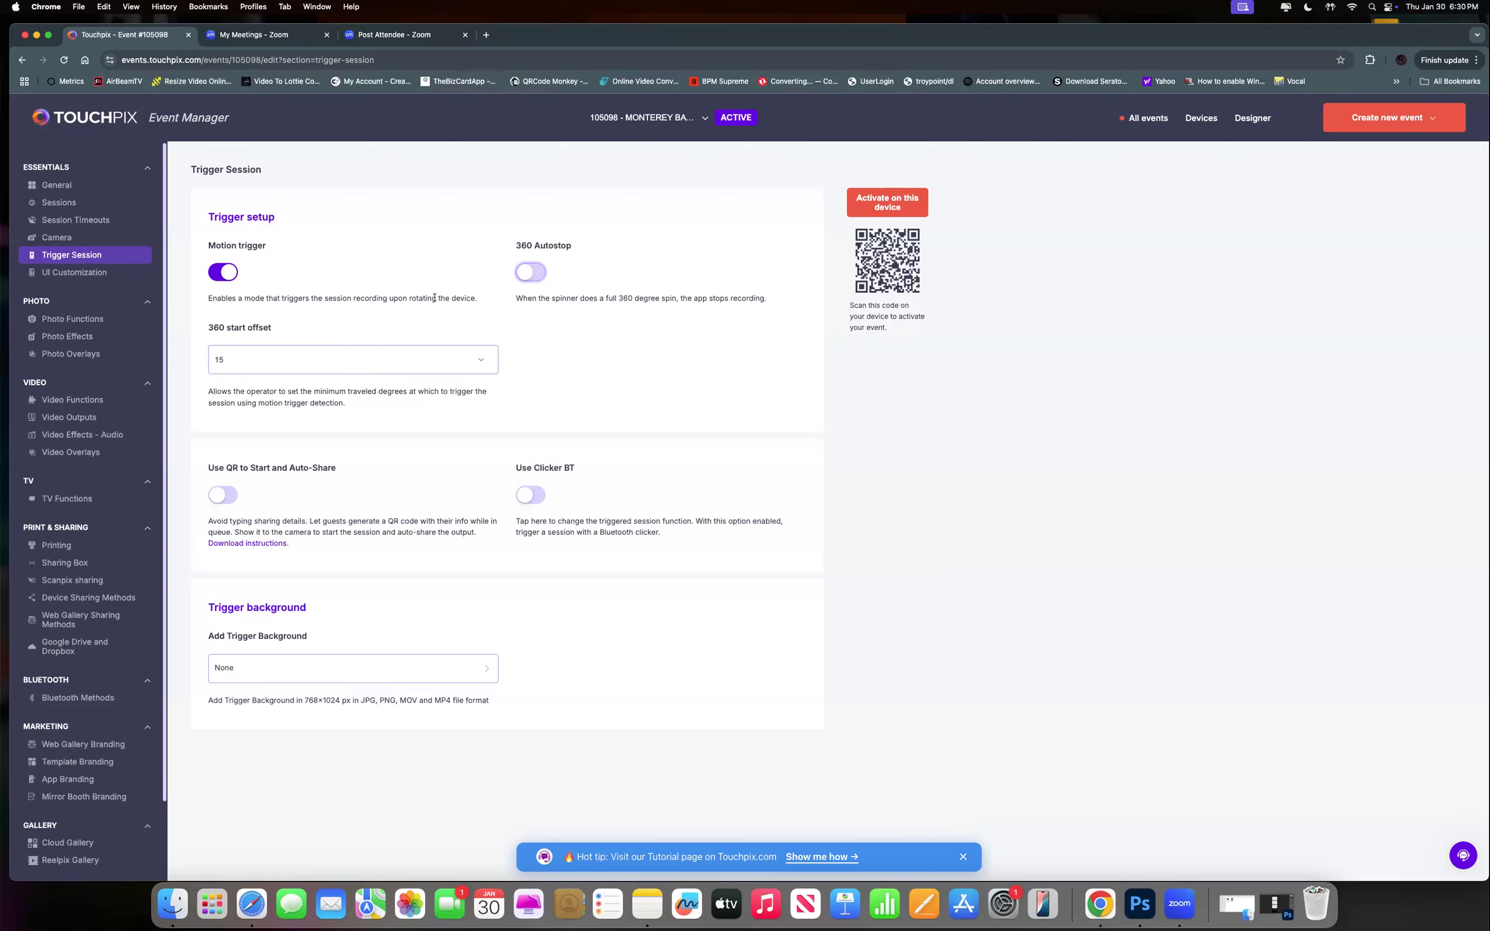
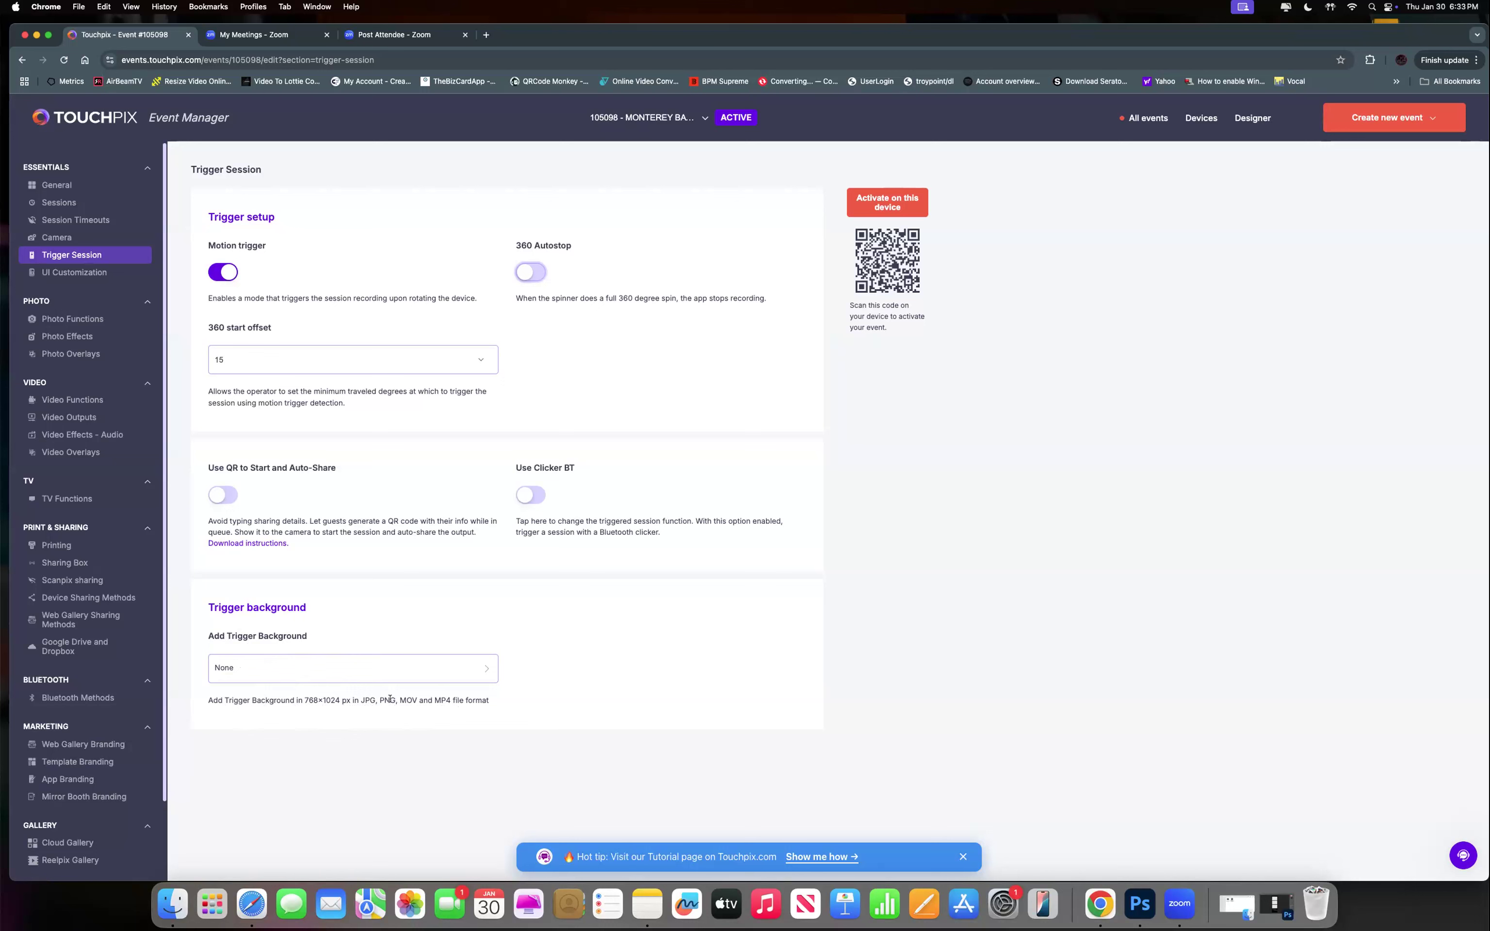
Open UI Customization and confirm the notice about invisible operator access areas.
click(73, 273)
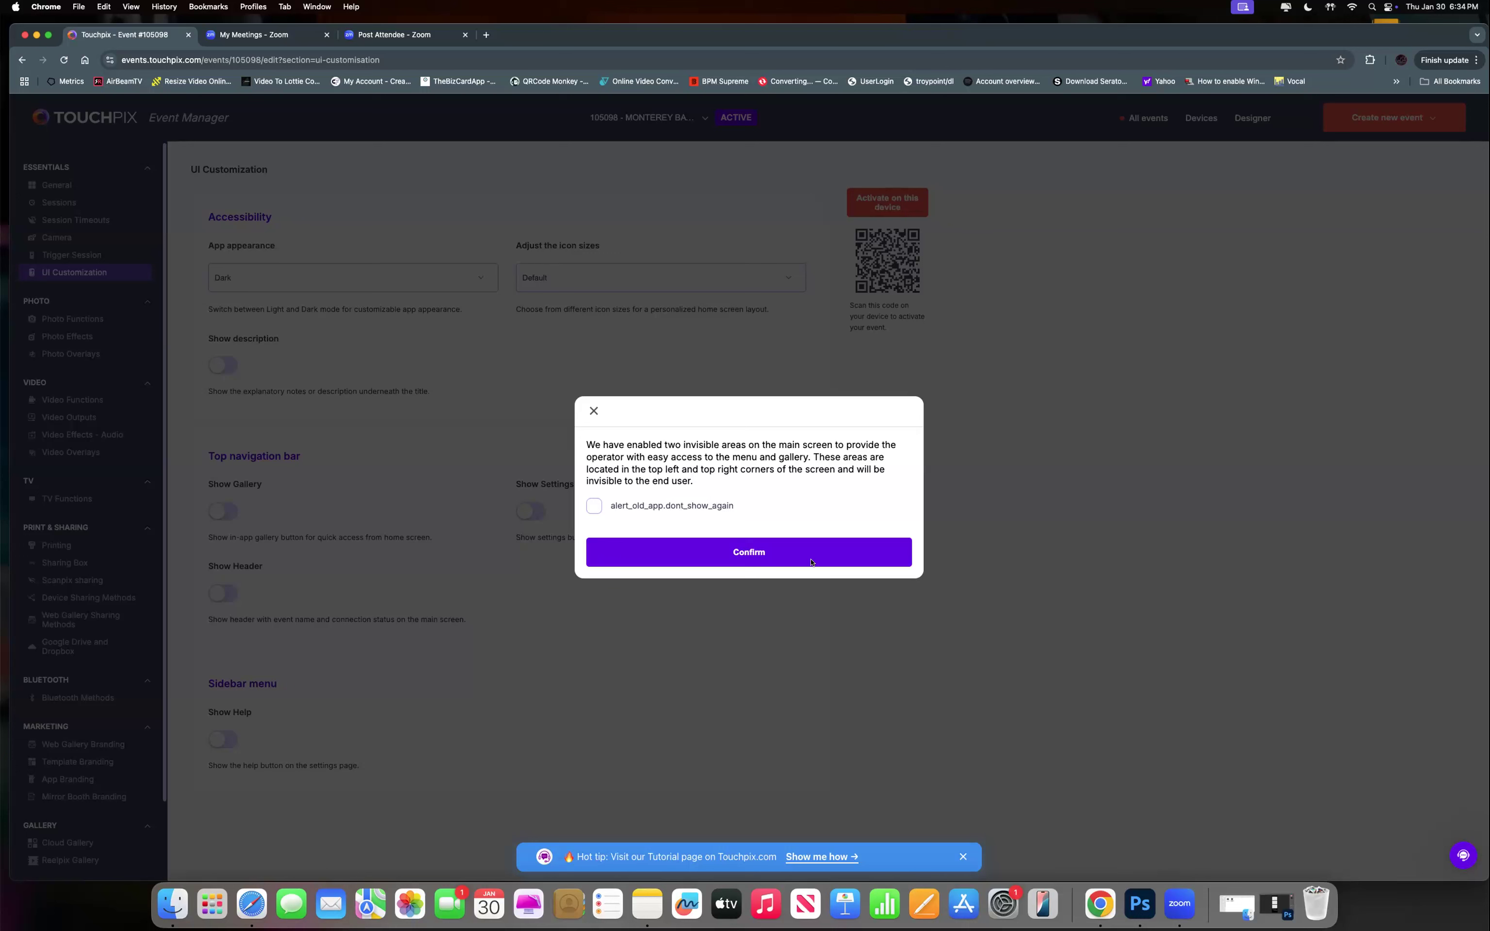
click(773, 563)
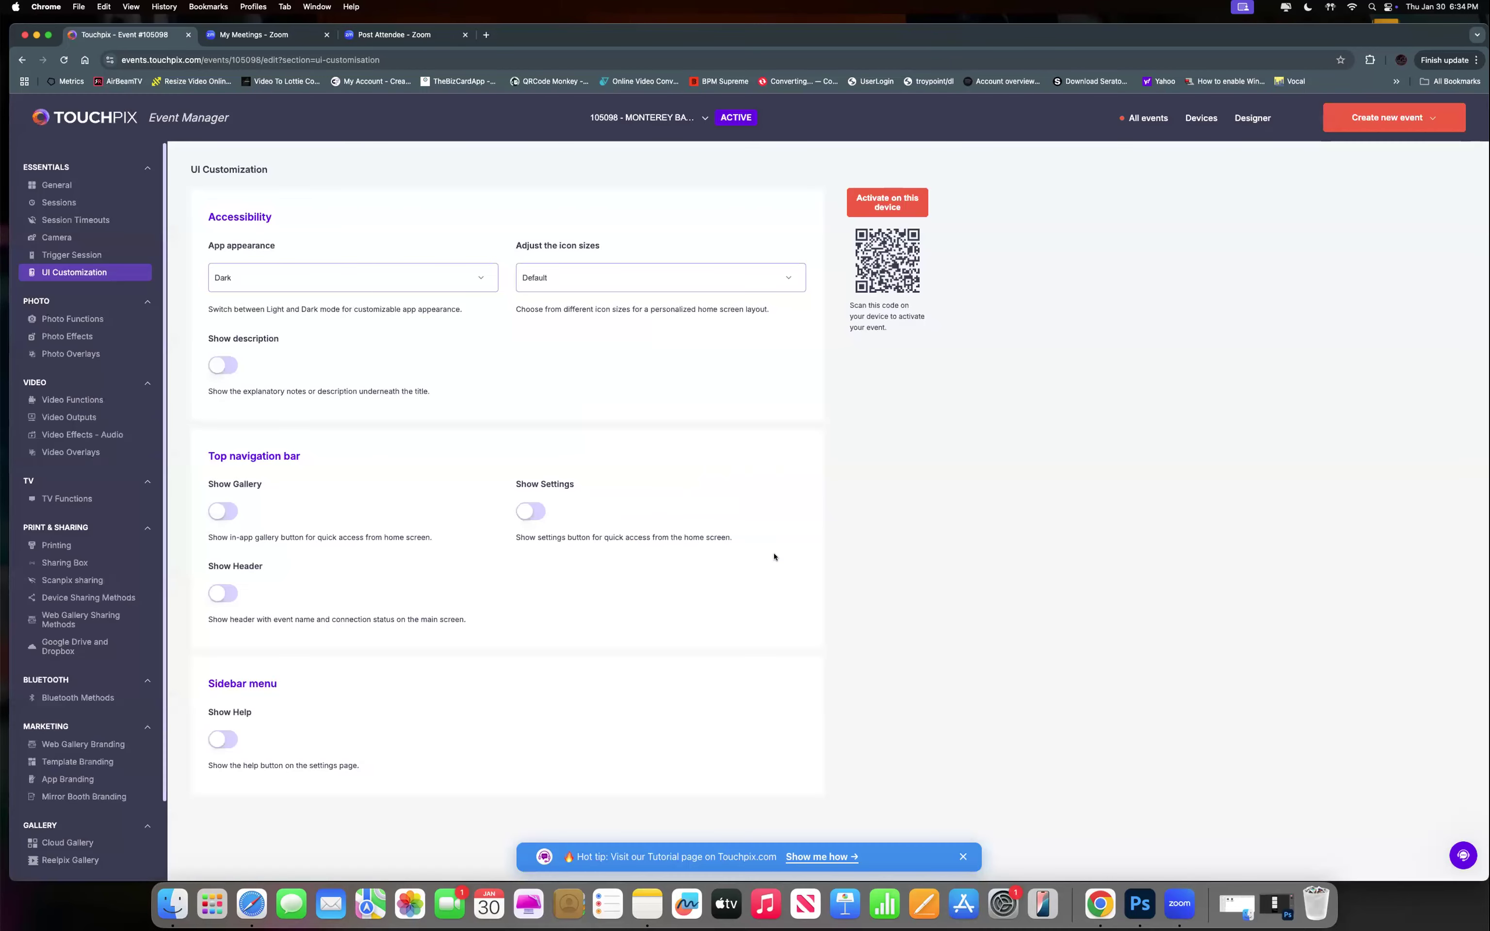
click(108, 277)
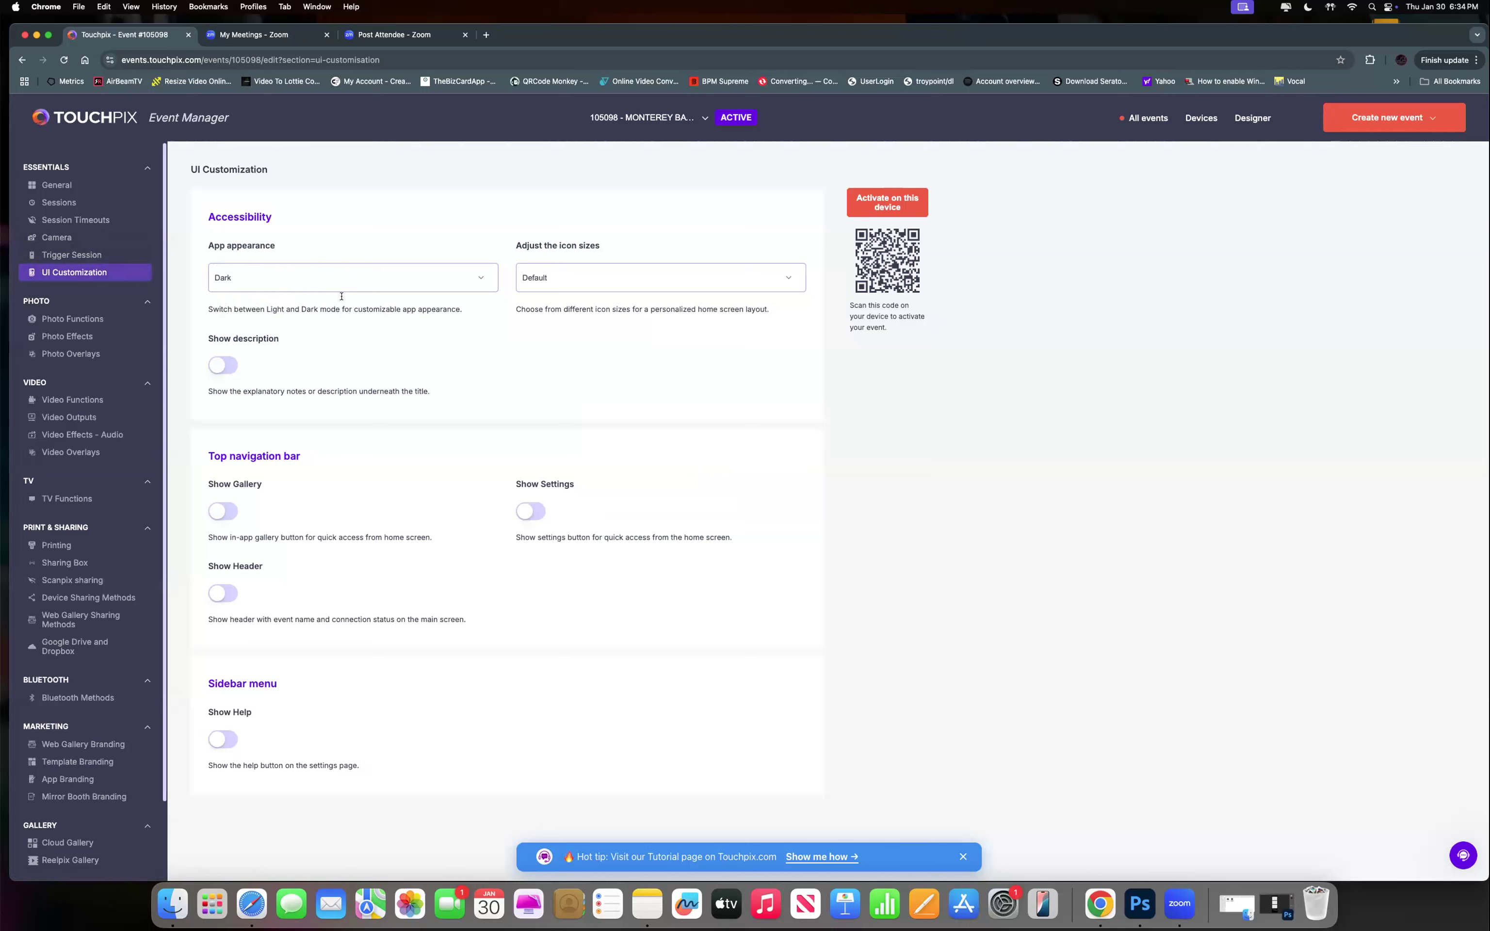
click(533, 285)
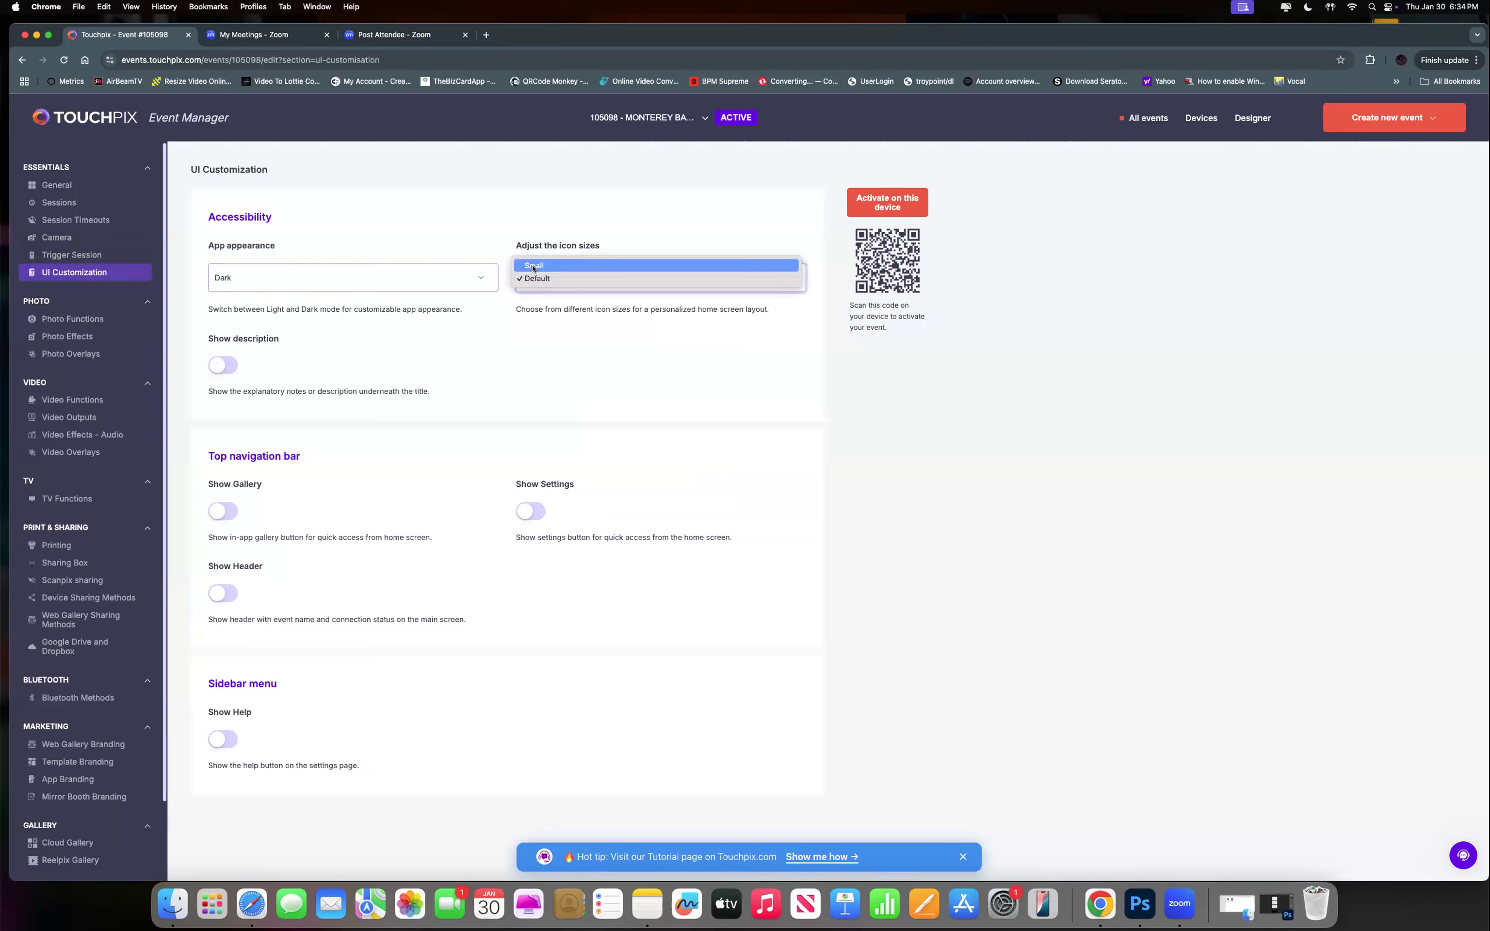
click(533, 279)
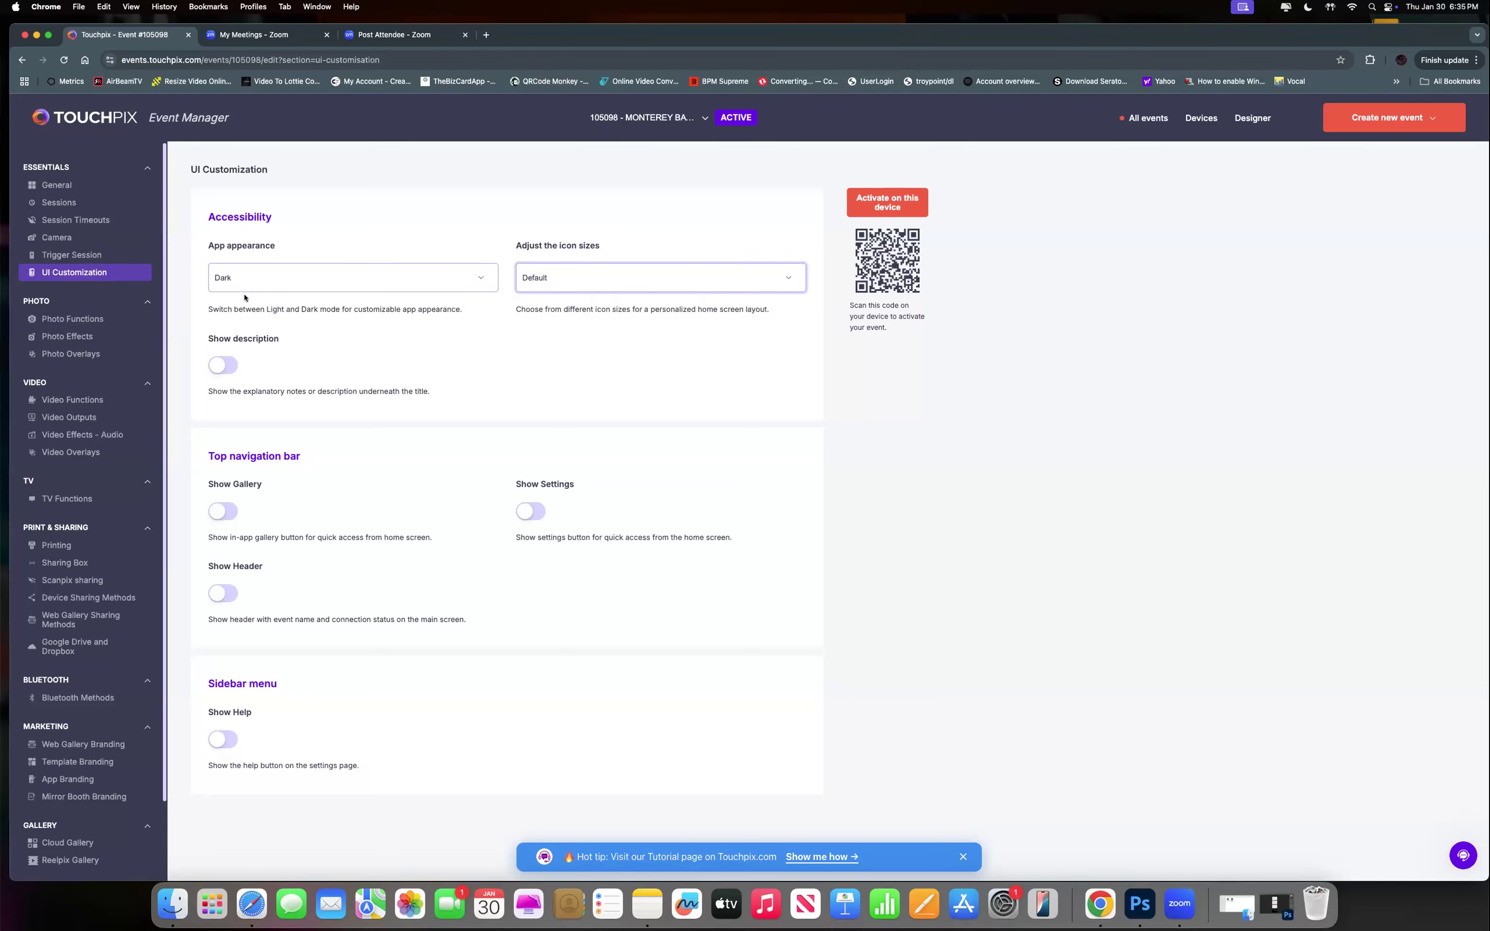
click(258, 280)
click(258, 278)
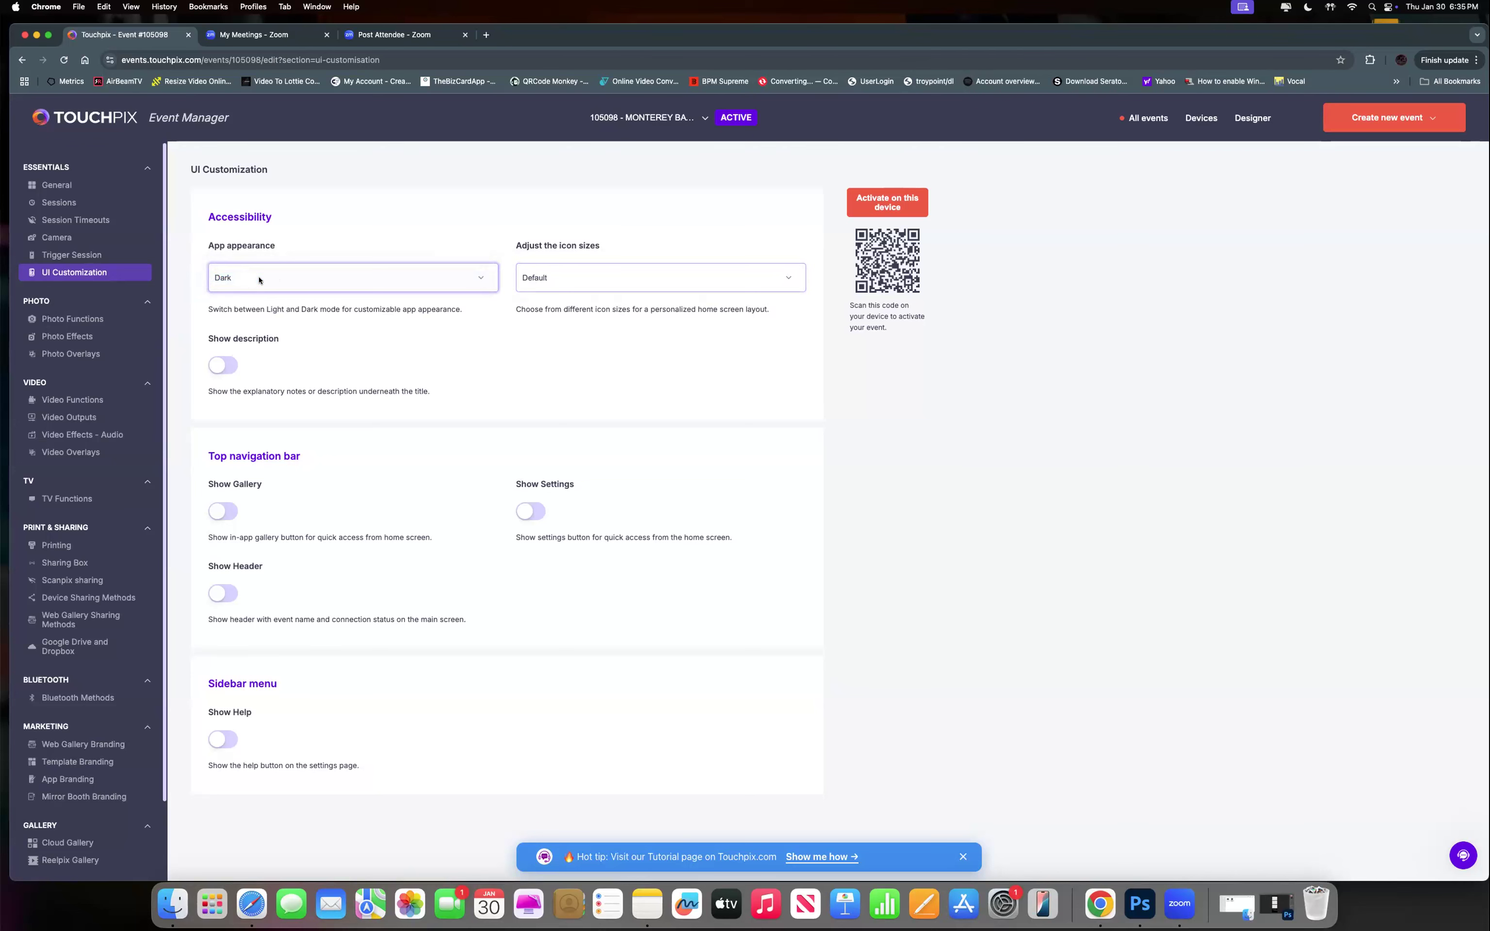
click(217, 371)
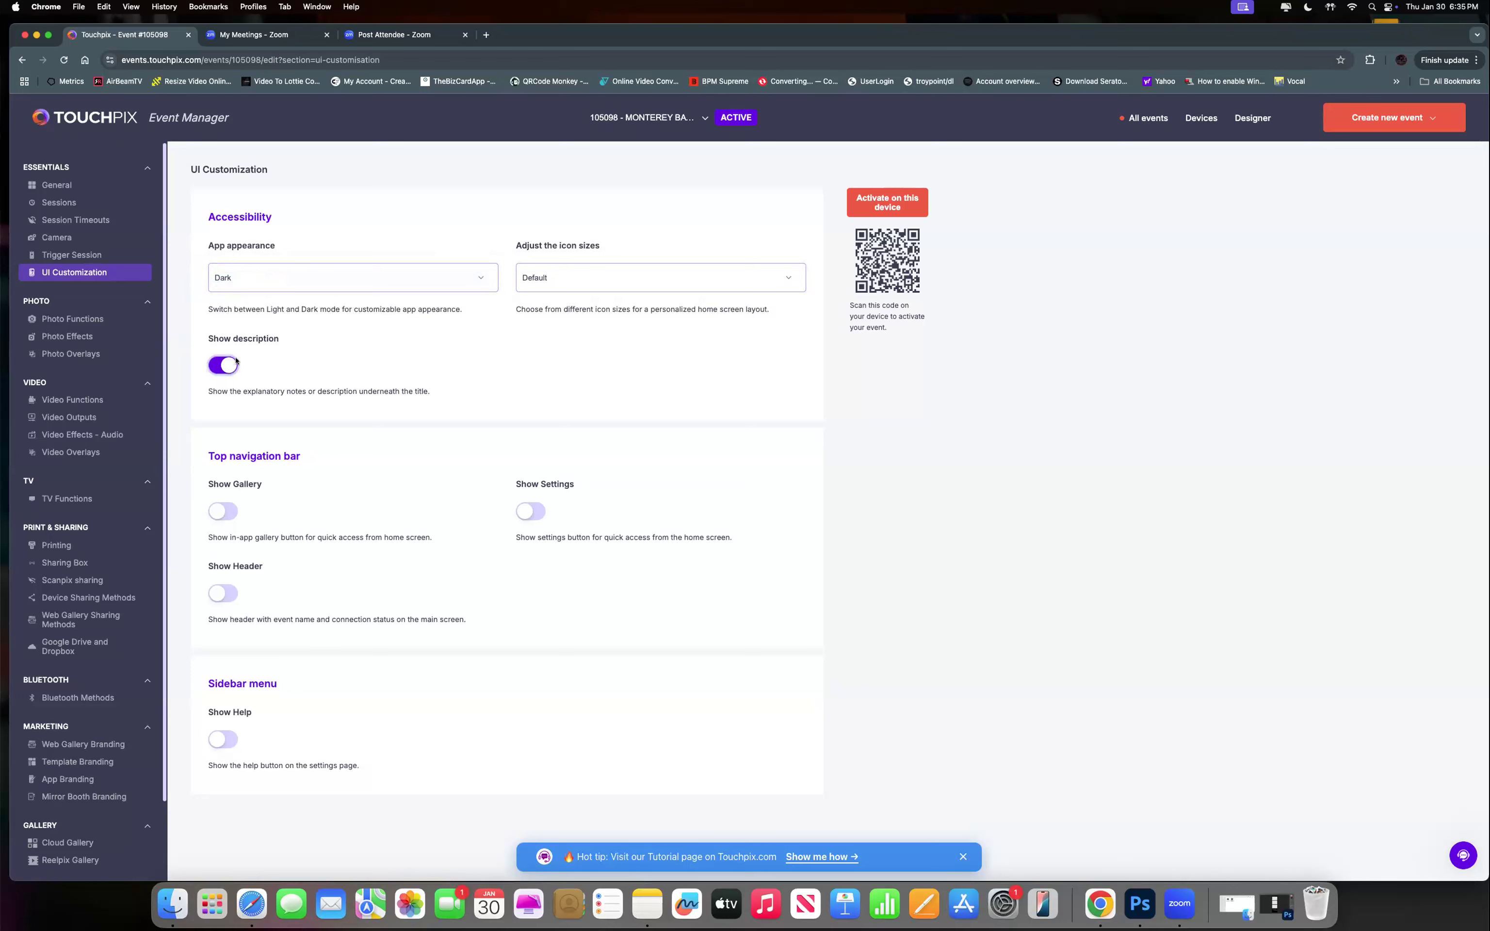
click(221, 365)
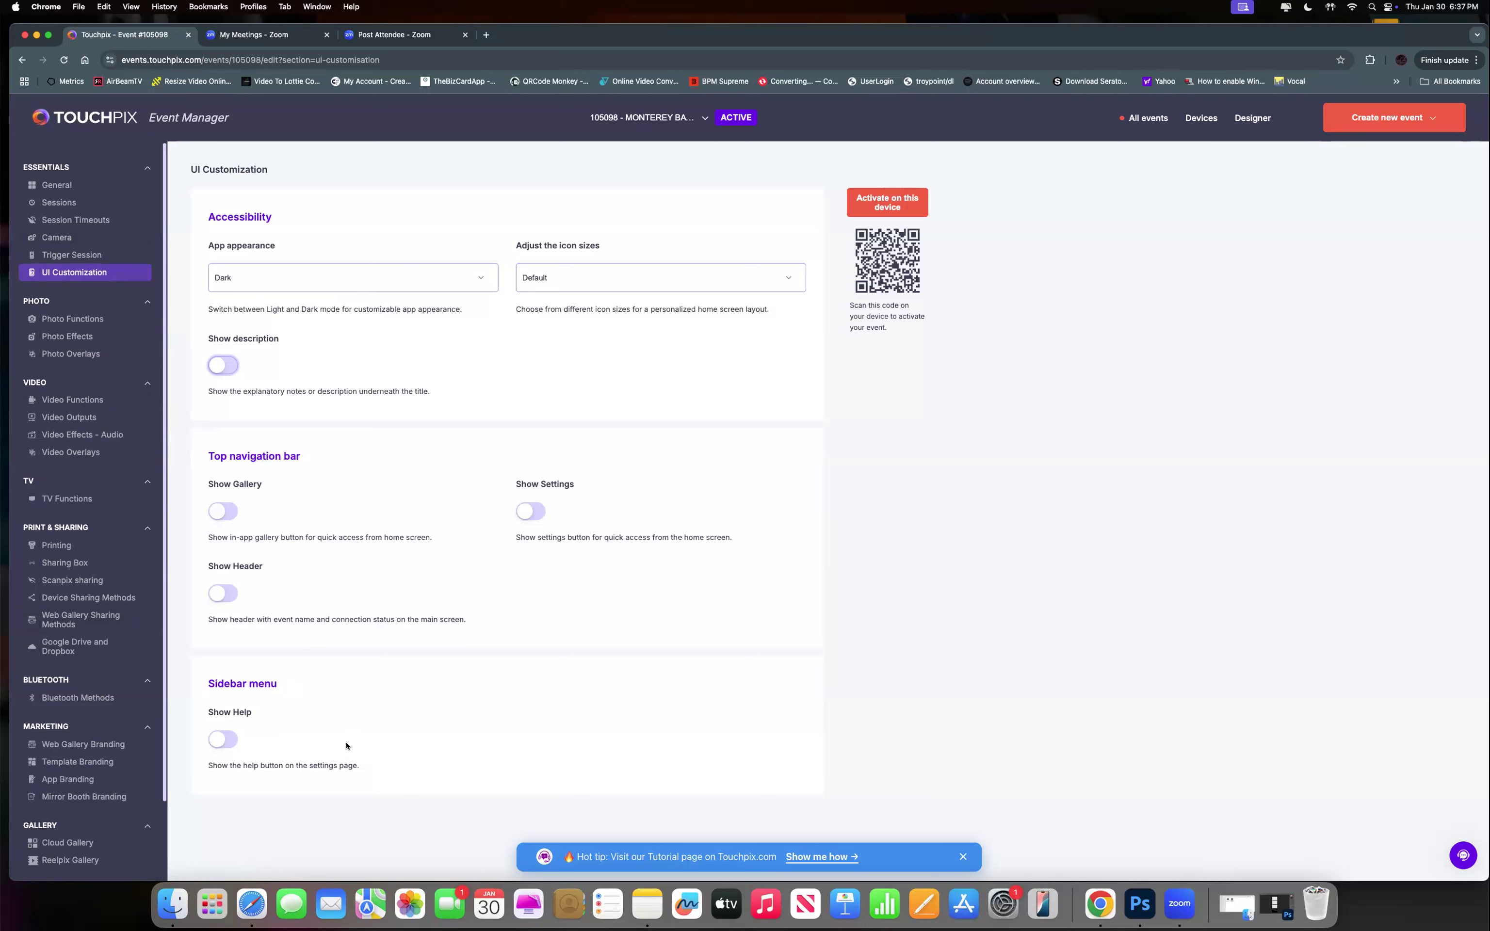
click(223, 739)
click(219, 739)
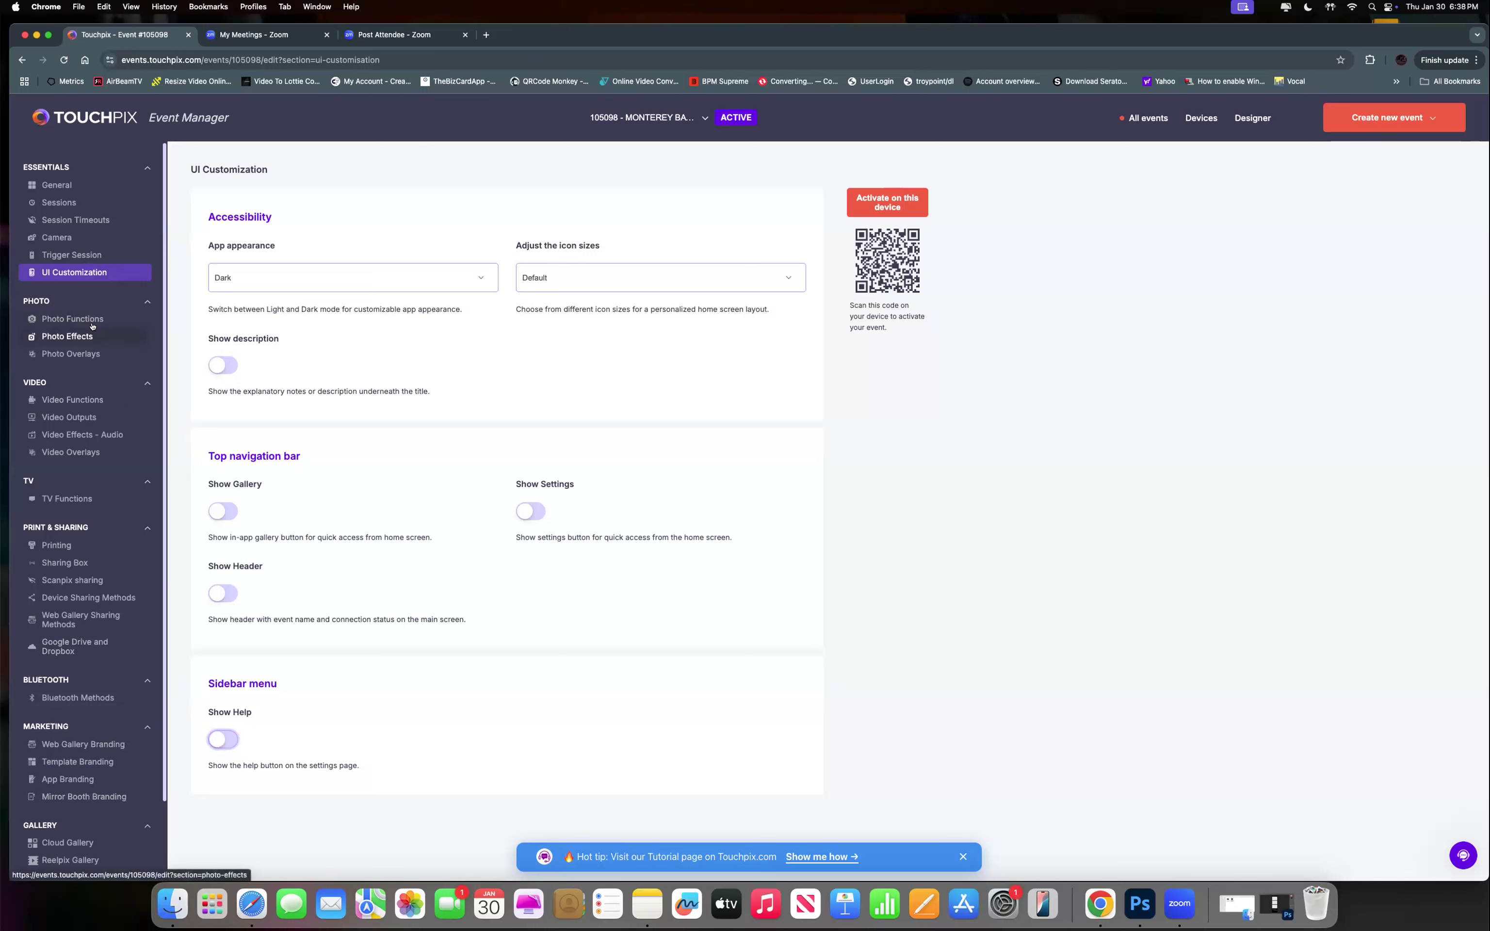
On the Photo Functions page, switch Enable Photo AI on and back off, leaving it disabled.
click(34, 319)
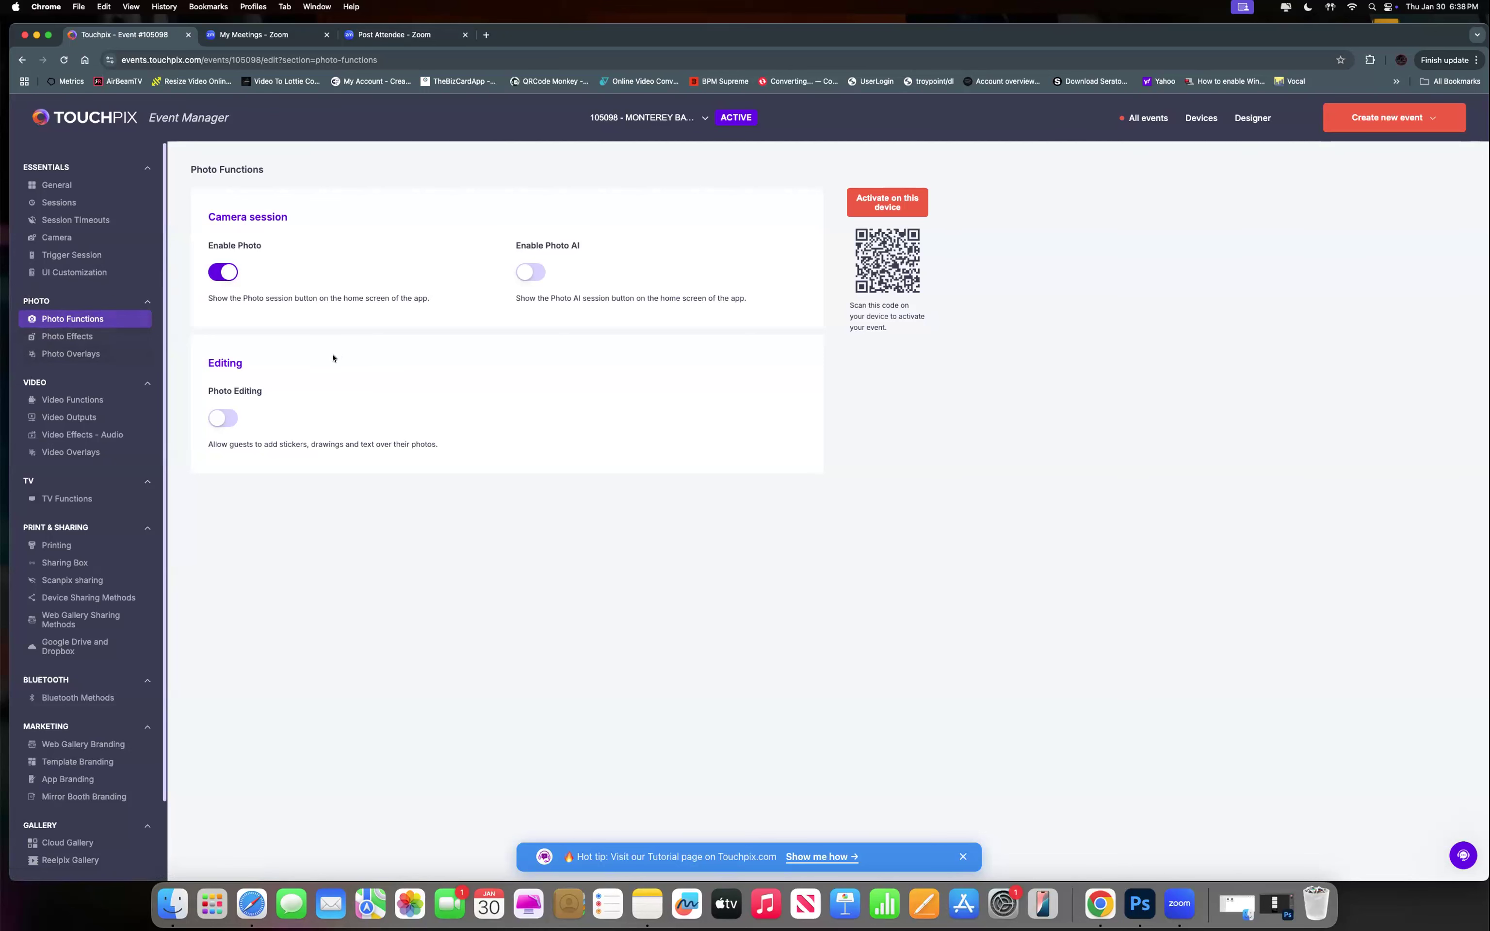
click(532, 278)
click(532, 278)
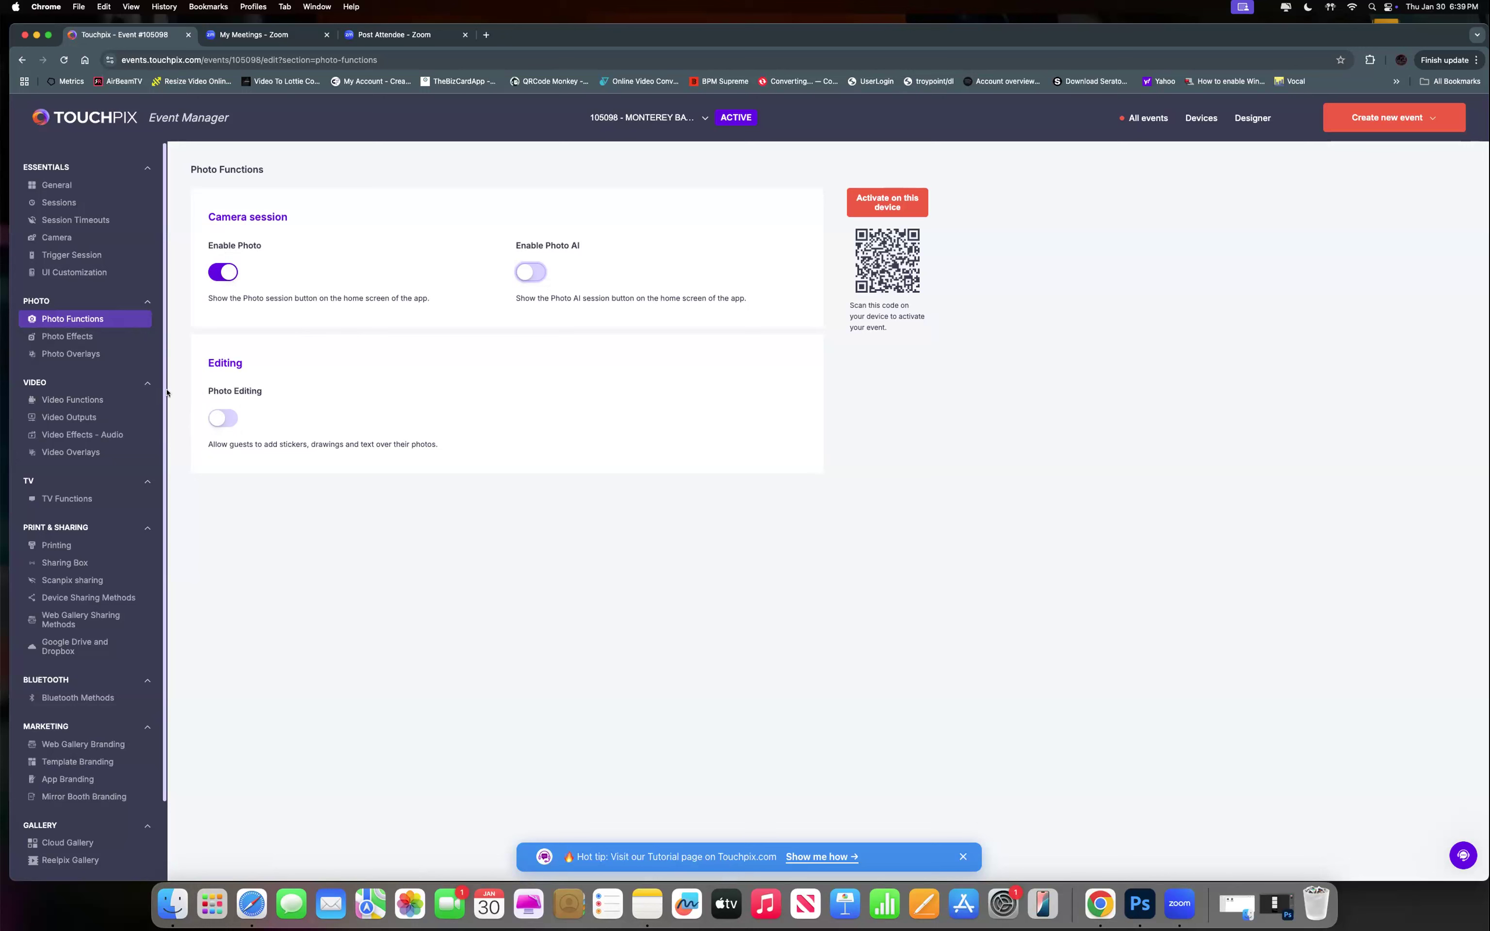
Open the Photo Effects and Background Removal dialog to list effects like B&W, Beautifier and Glam.
click(91, 336)
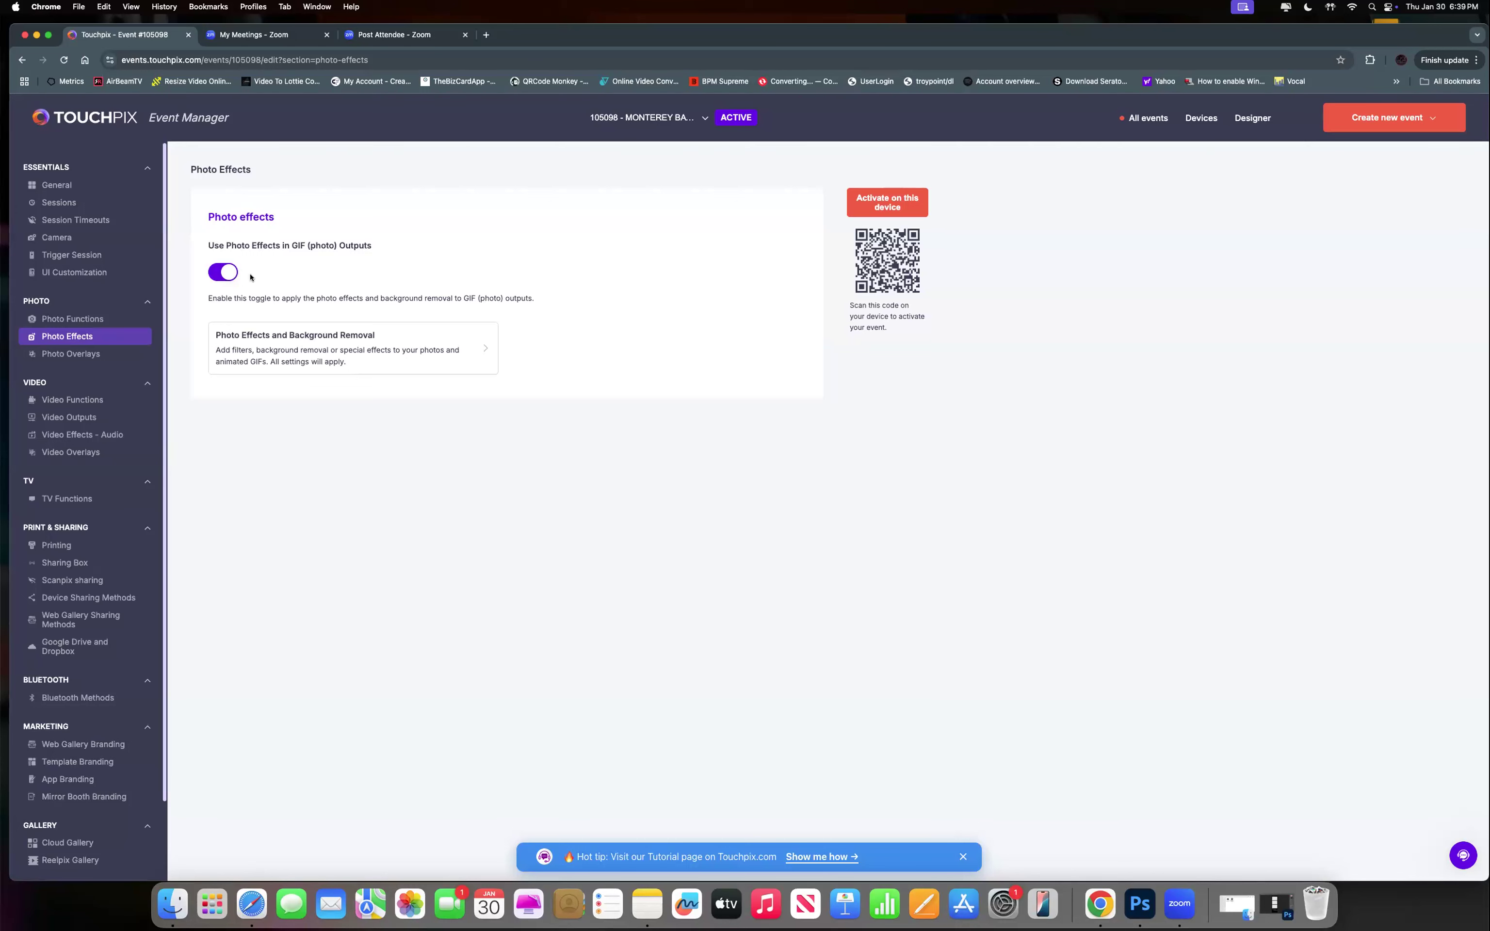
click(303, 344)
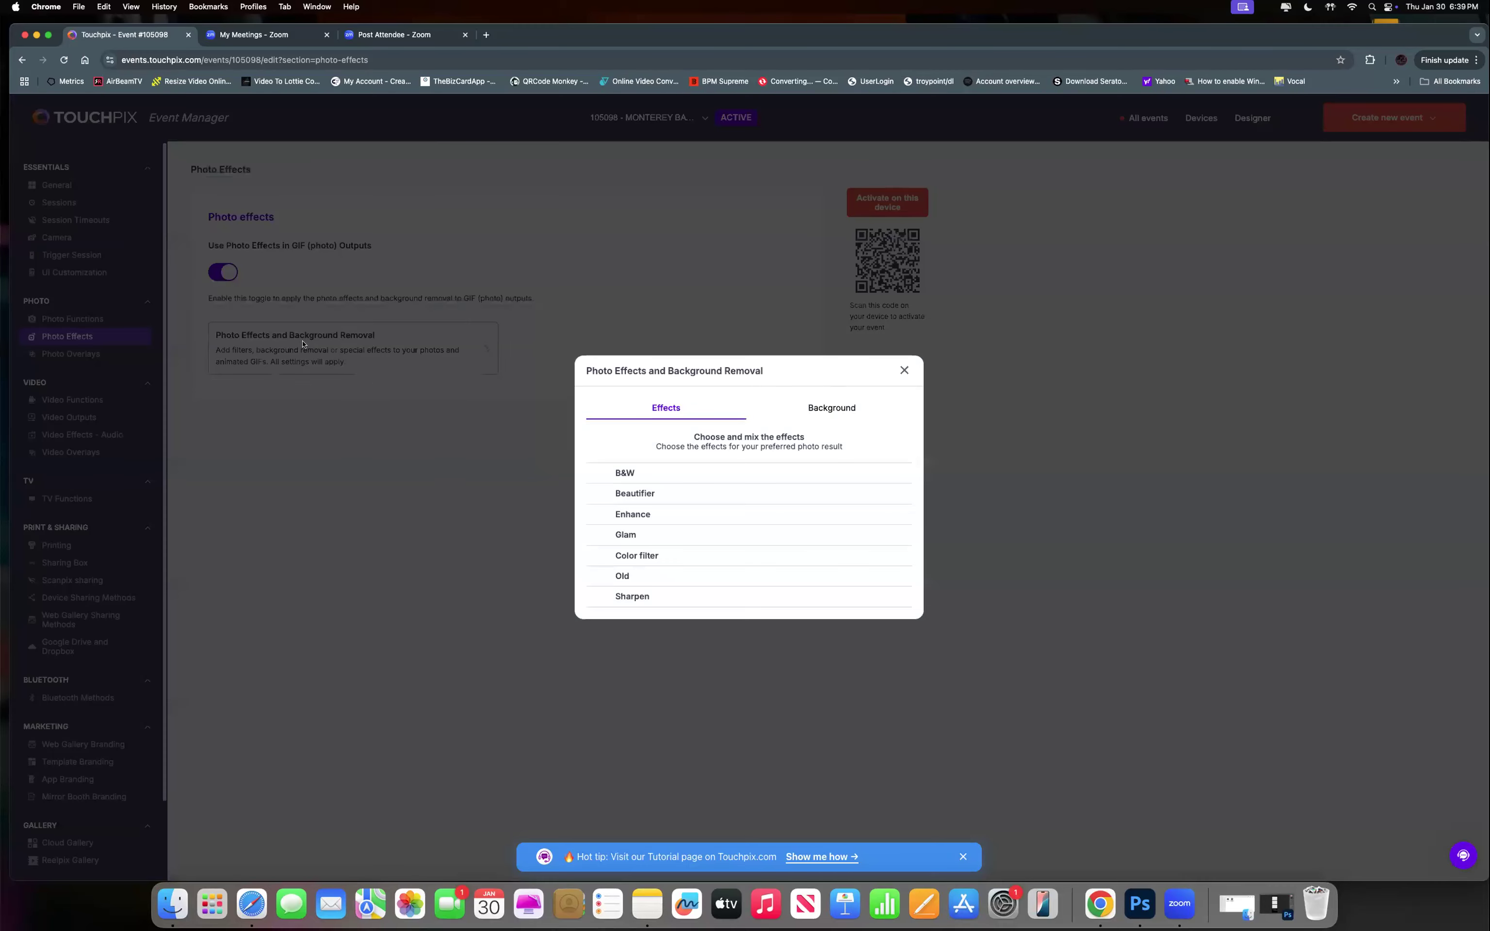
Apply the Glam effect, close the effects dialog, and turn off 'Use Photo Effects in GIF (photo) Outputs'.
click(618, 530)
click(905, 370)
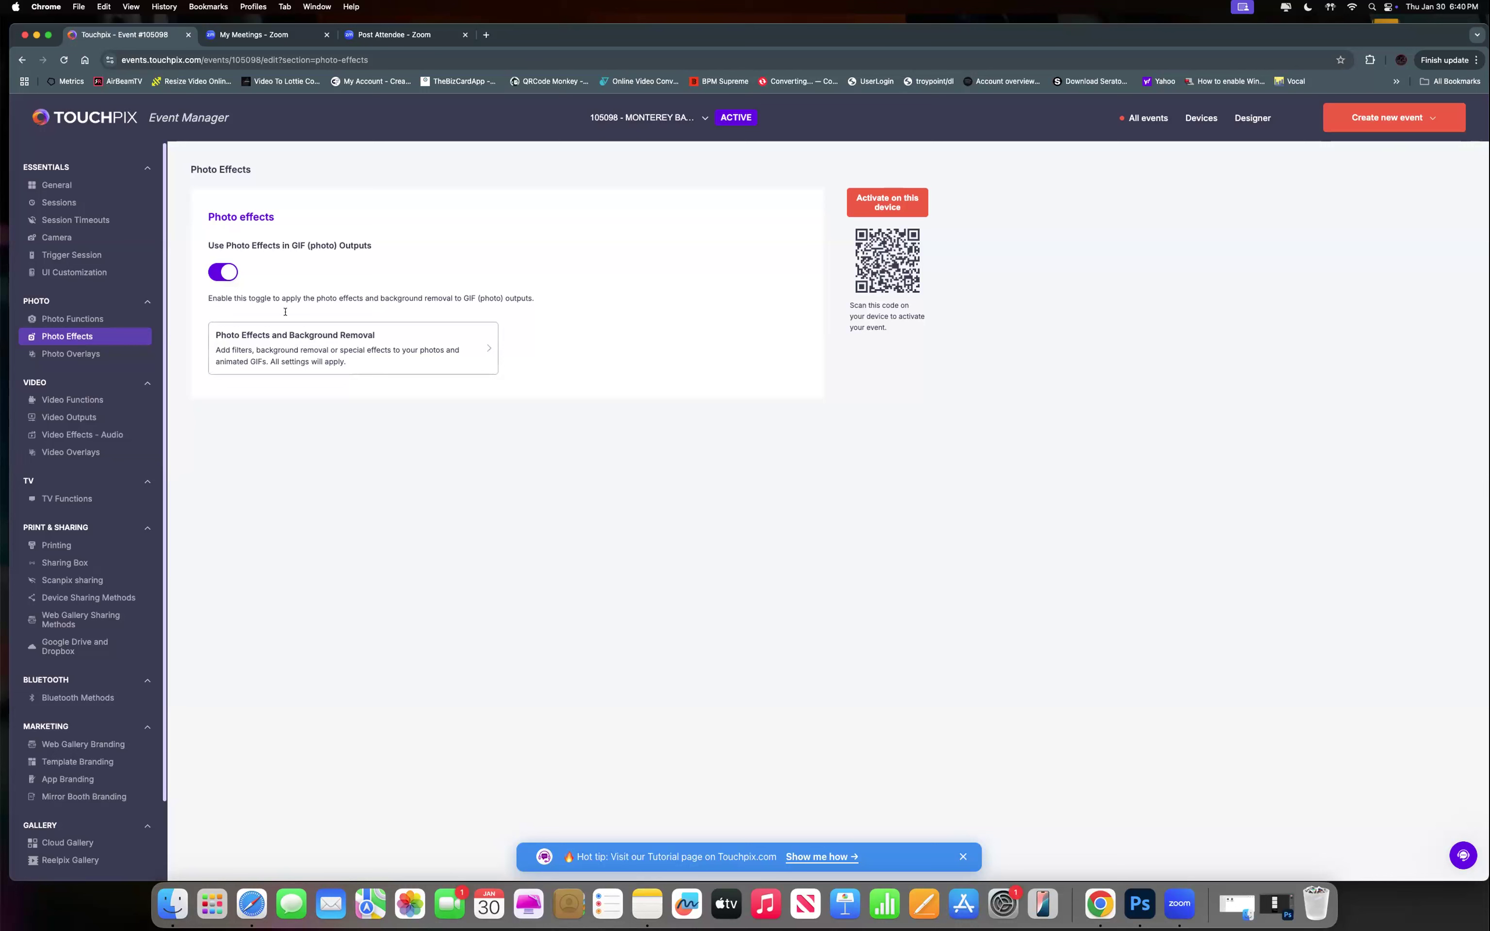
click(223, 276)
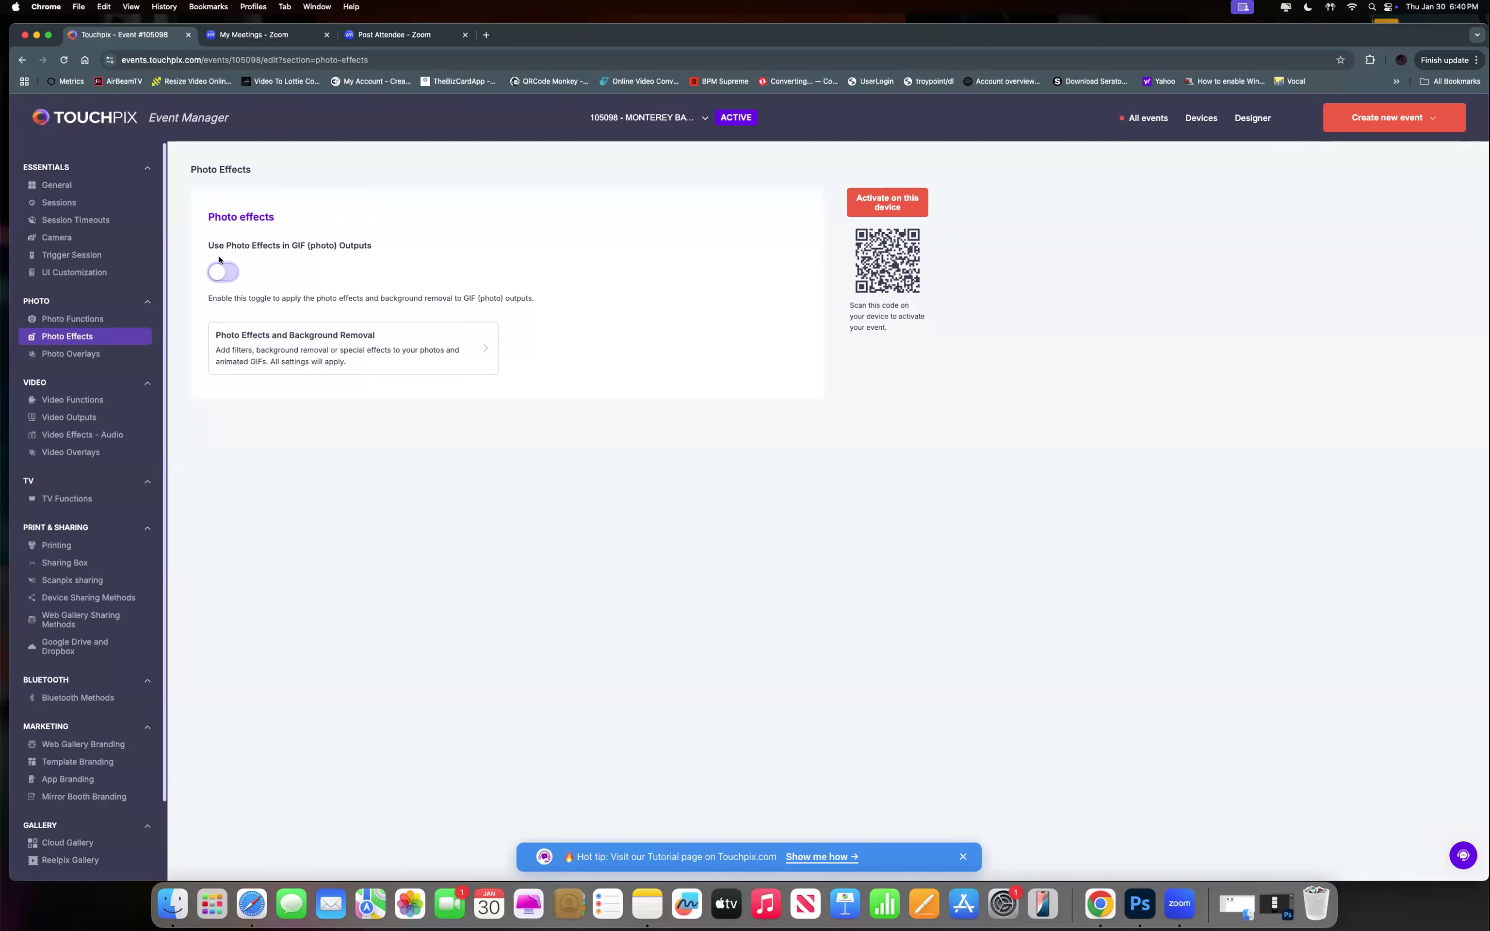
Turn 'Use Photo Effects in GIF (photo) Outputs' back on and reopen the effects dialog.
click(223, 275)
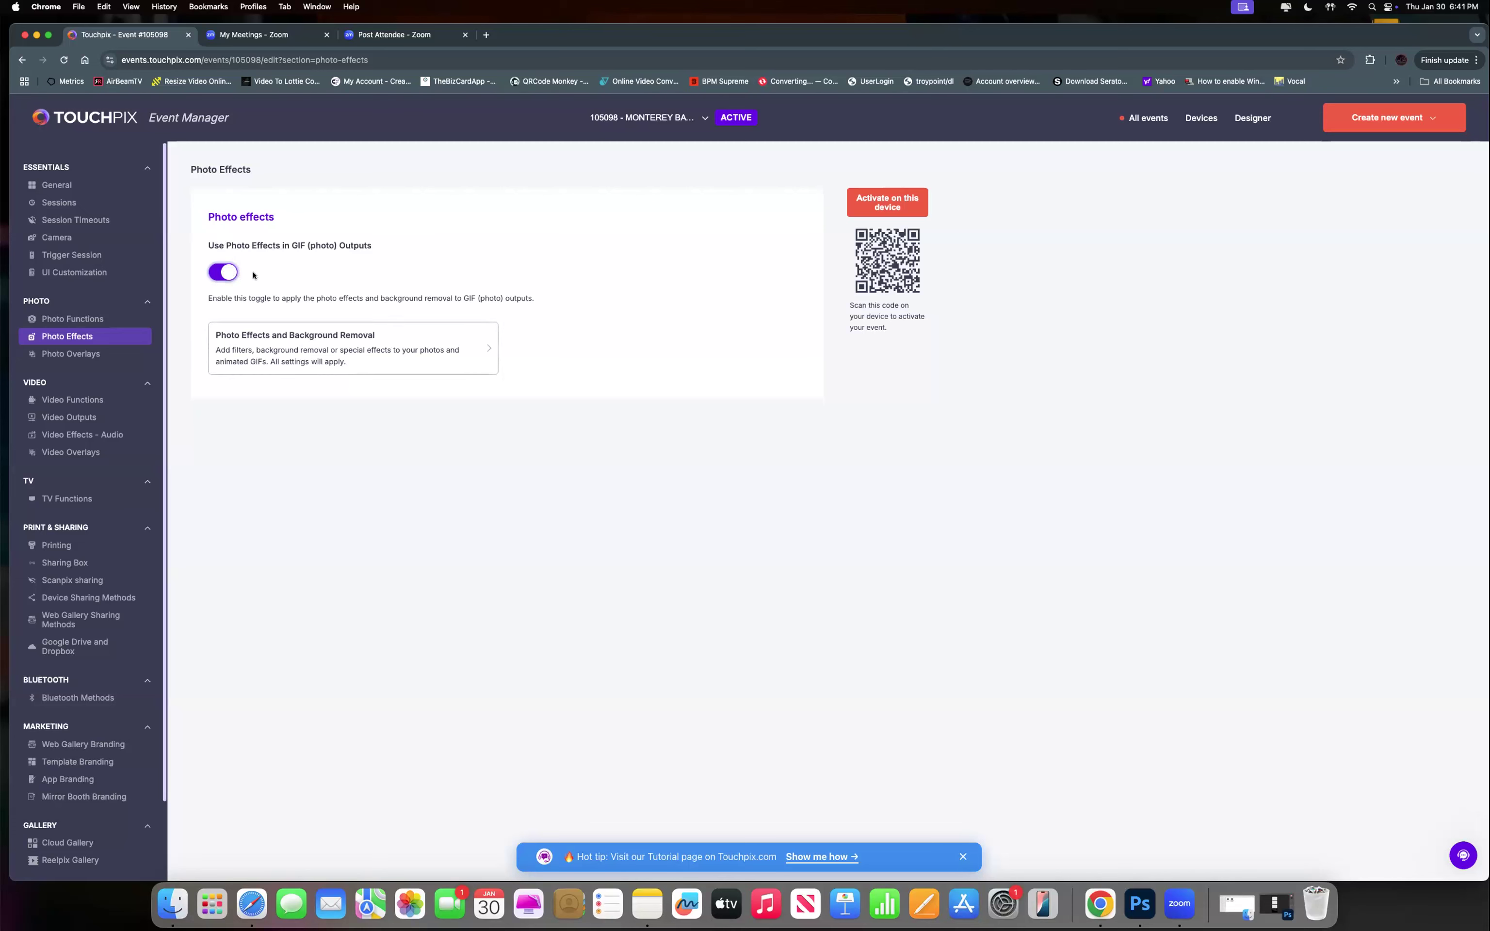
click(267, 349)
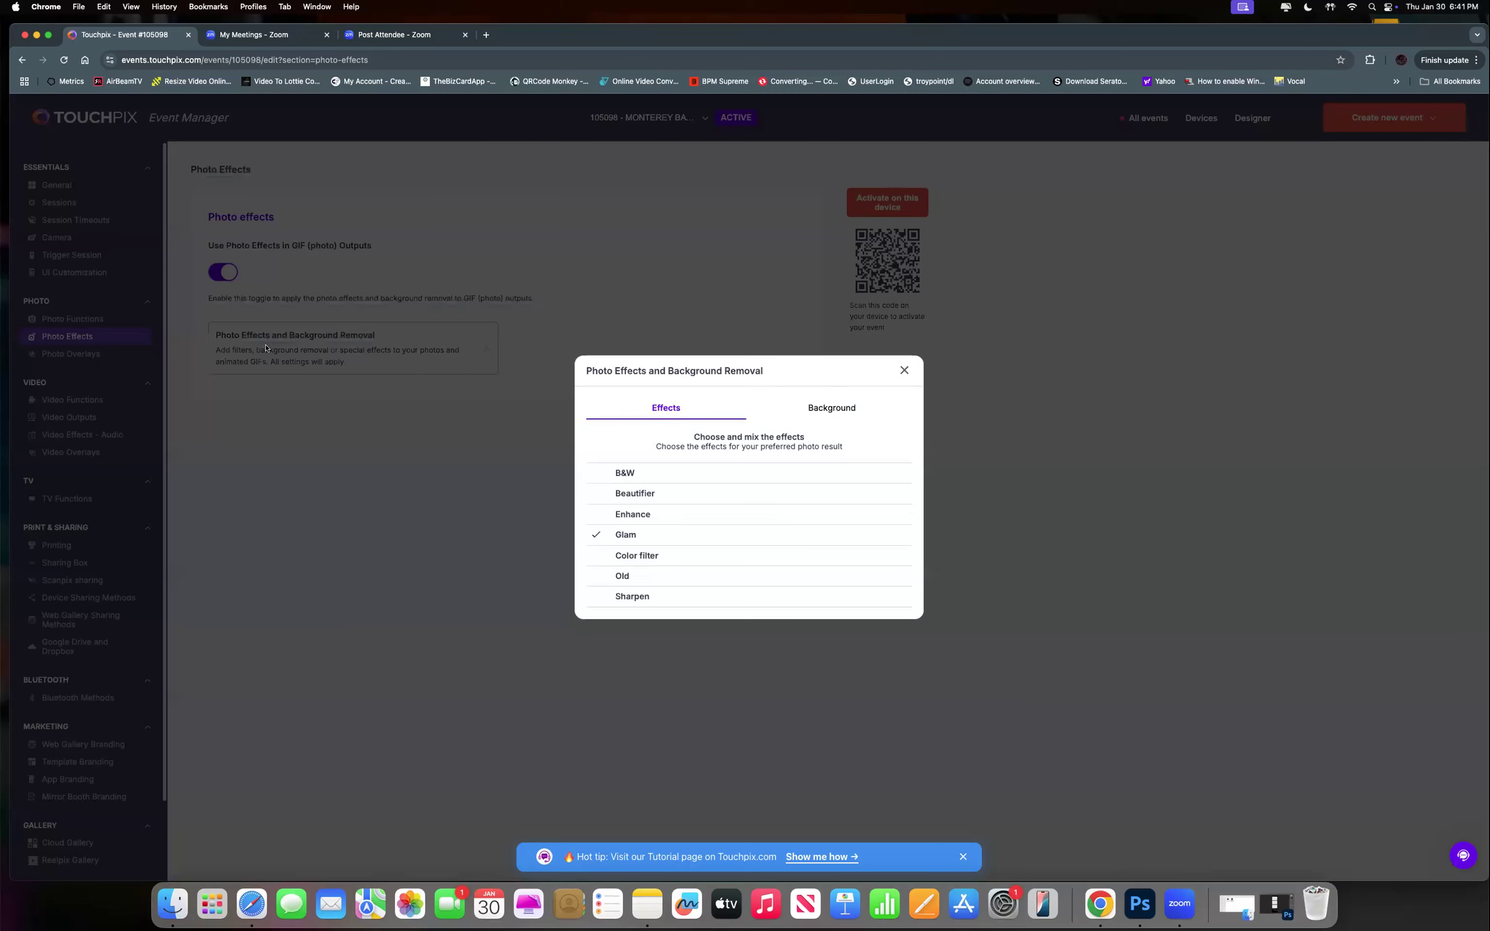
Uncheck Glam, then reopen the effects dialog on its Background tab showing Bg 1 to Bg 15.
click(639, 533)
click(496, 471)
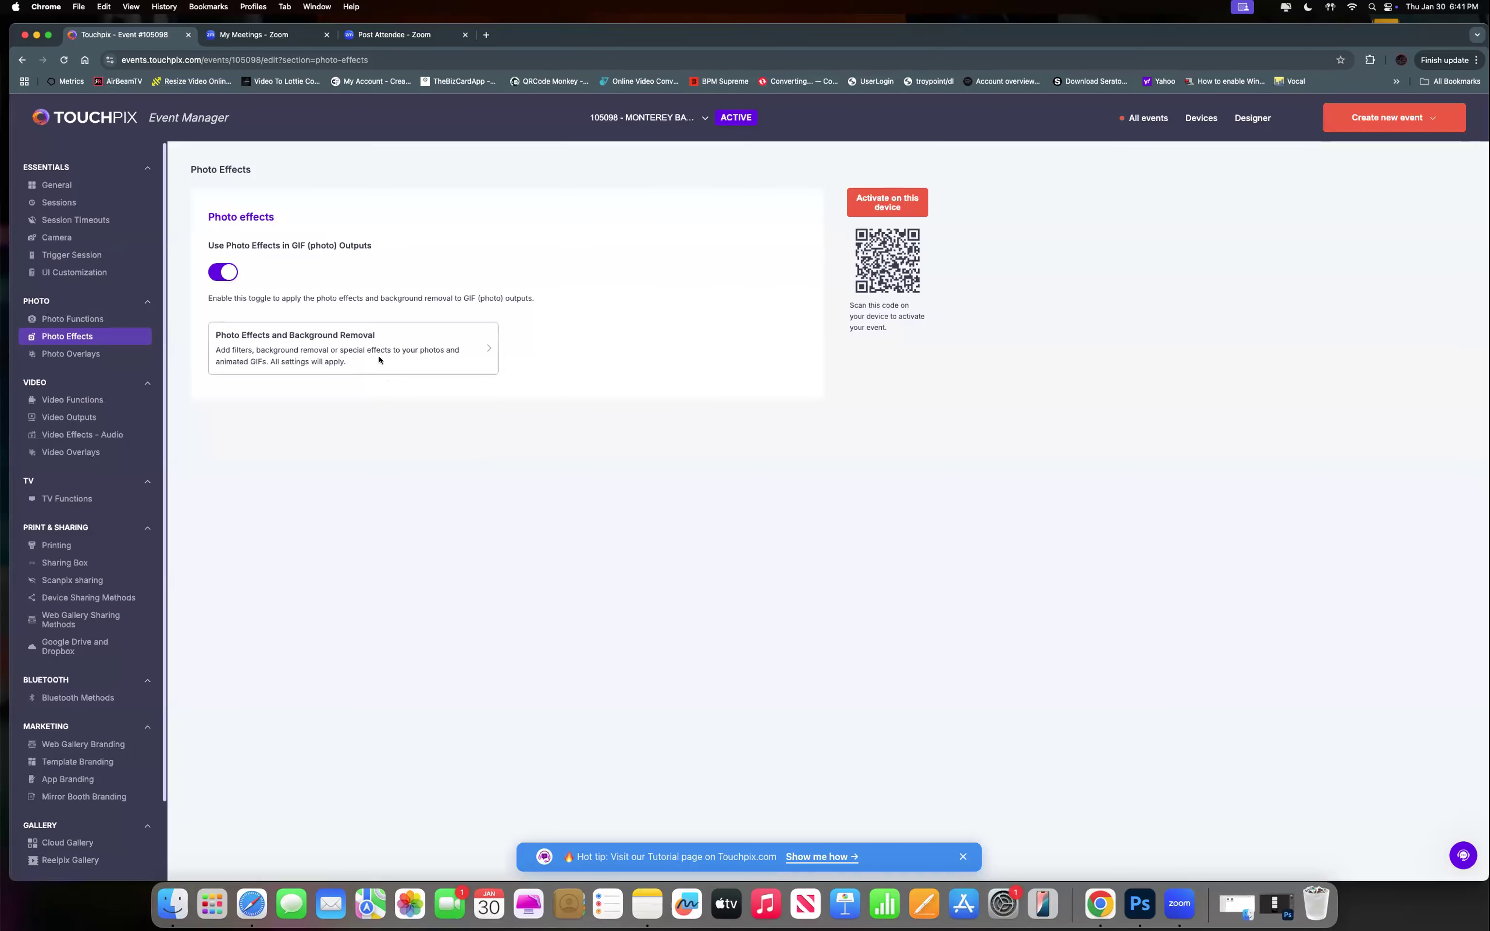
click(377, 360)
click(844, 412)
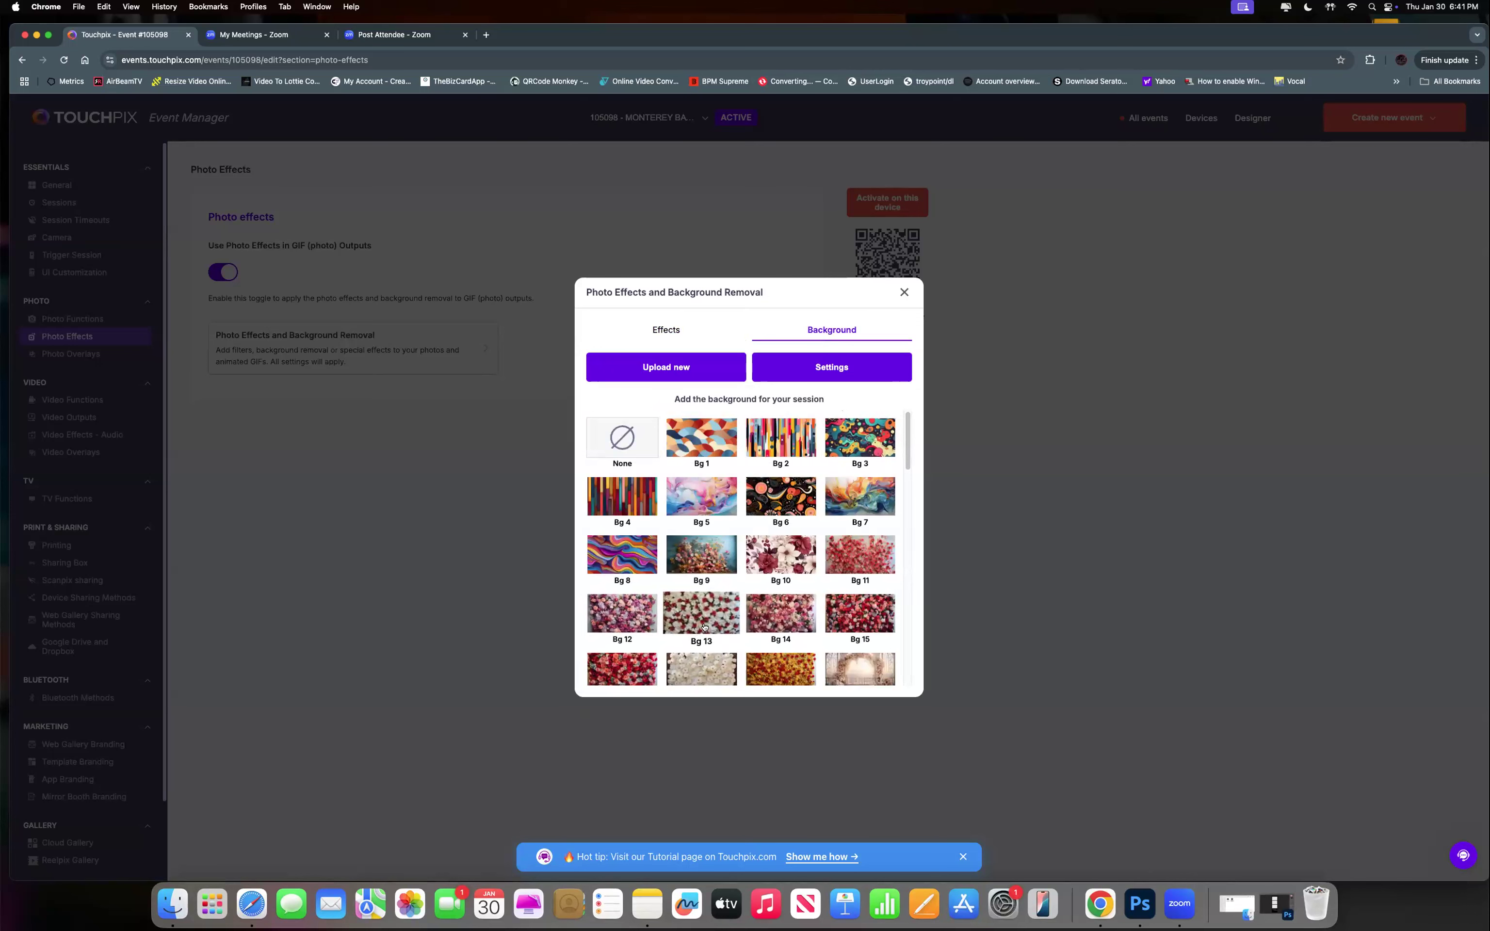
Start adding a custom background, then cancel the file upload and close the custom backgrounds window.
scroll(725, 632, down, 6)
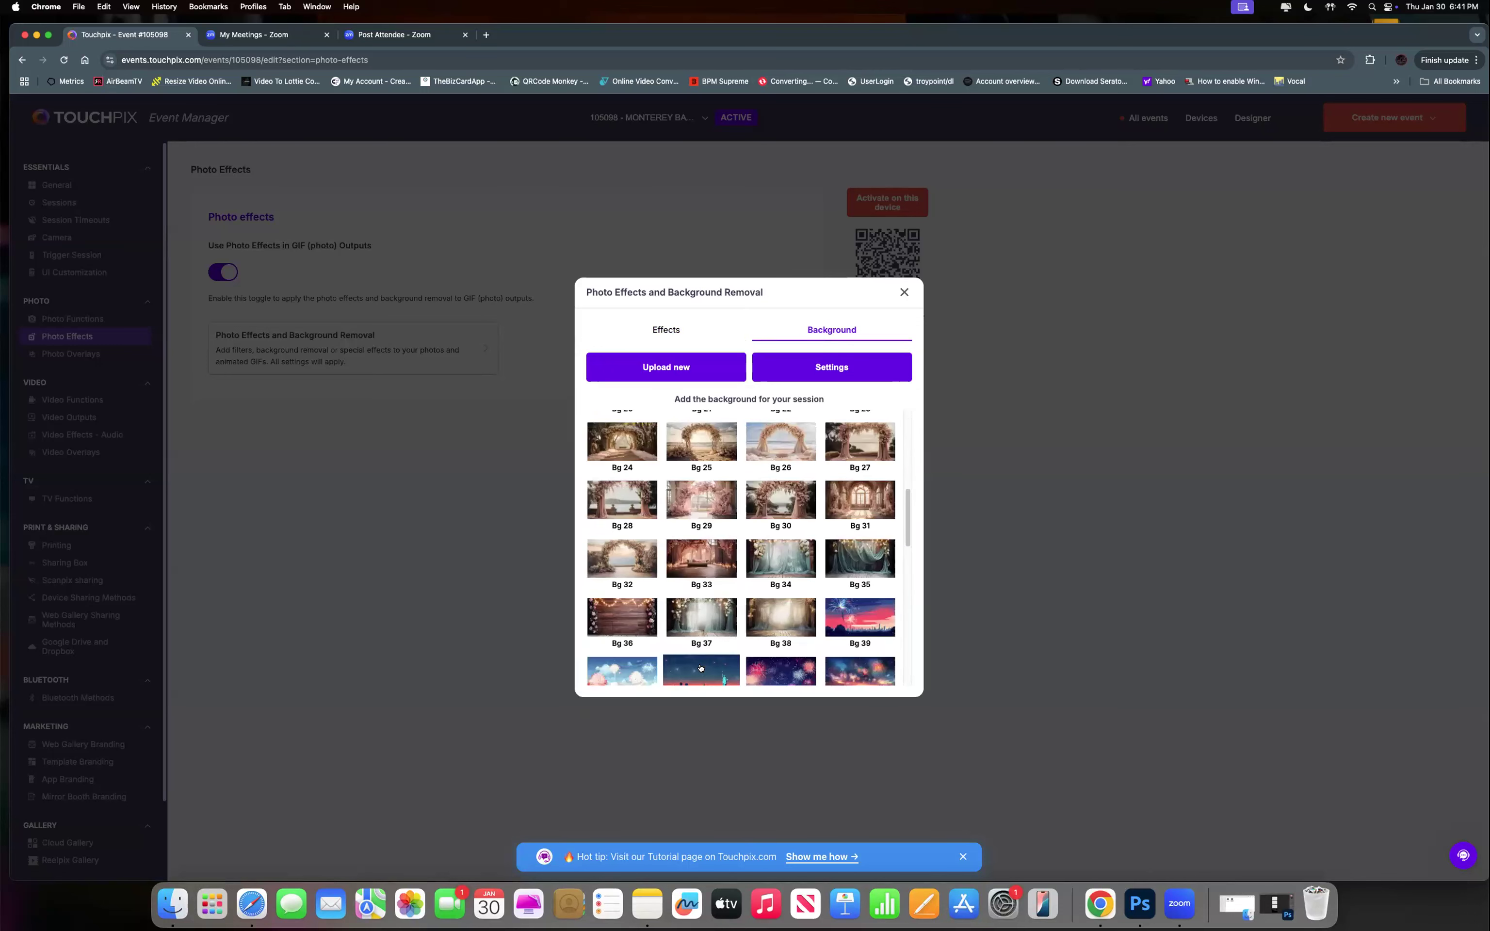
scroll(721, 610, up, 3)
scroll(730, 577, up, 3)
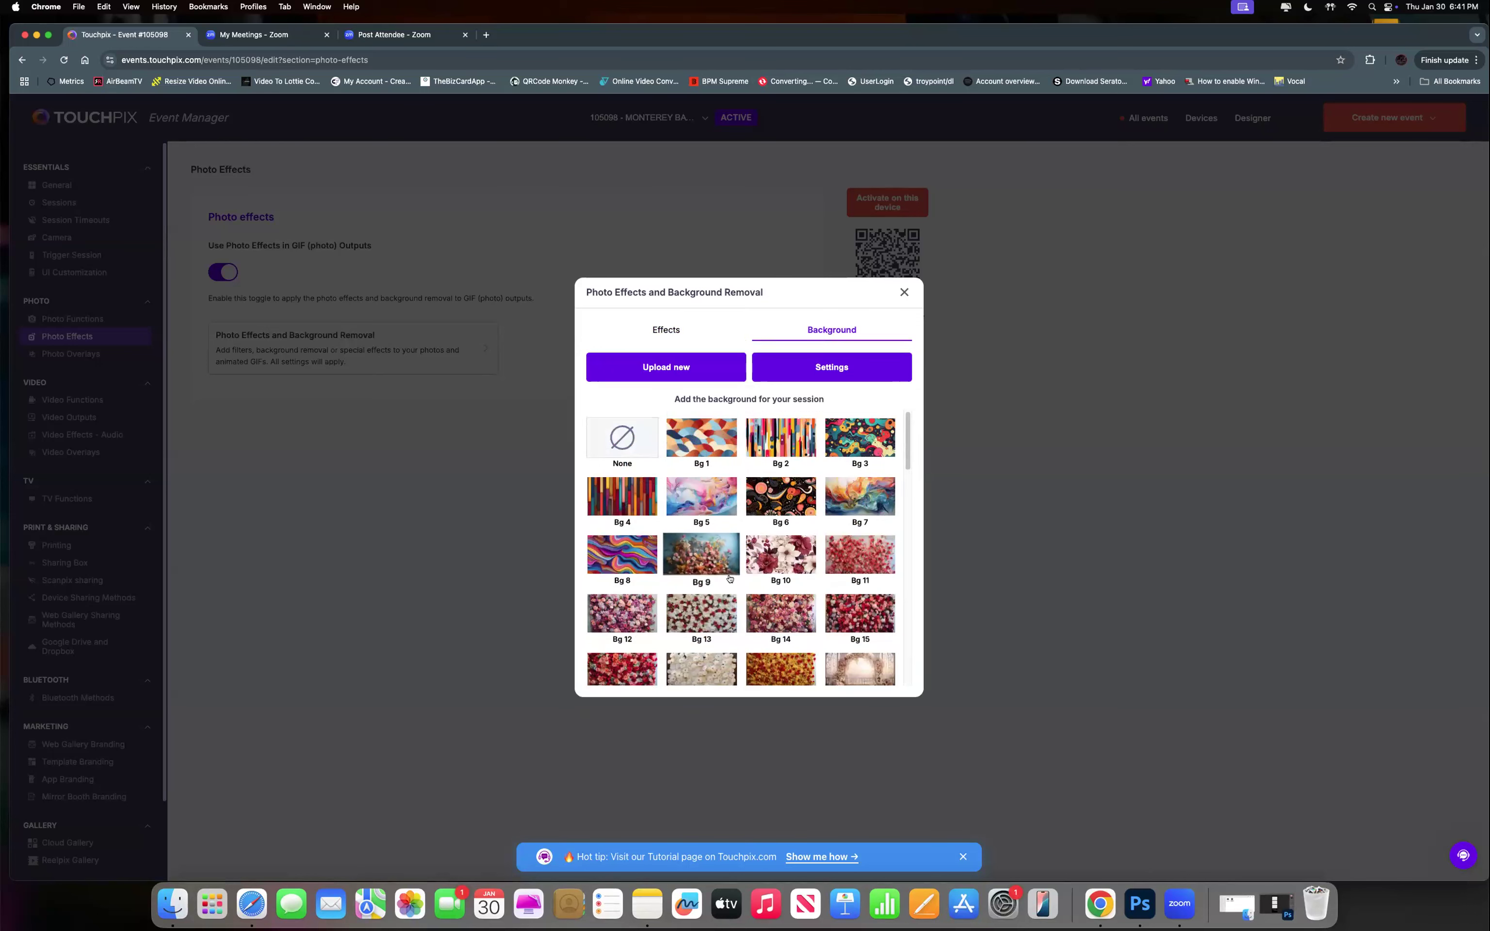
click(670, 367)
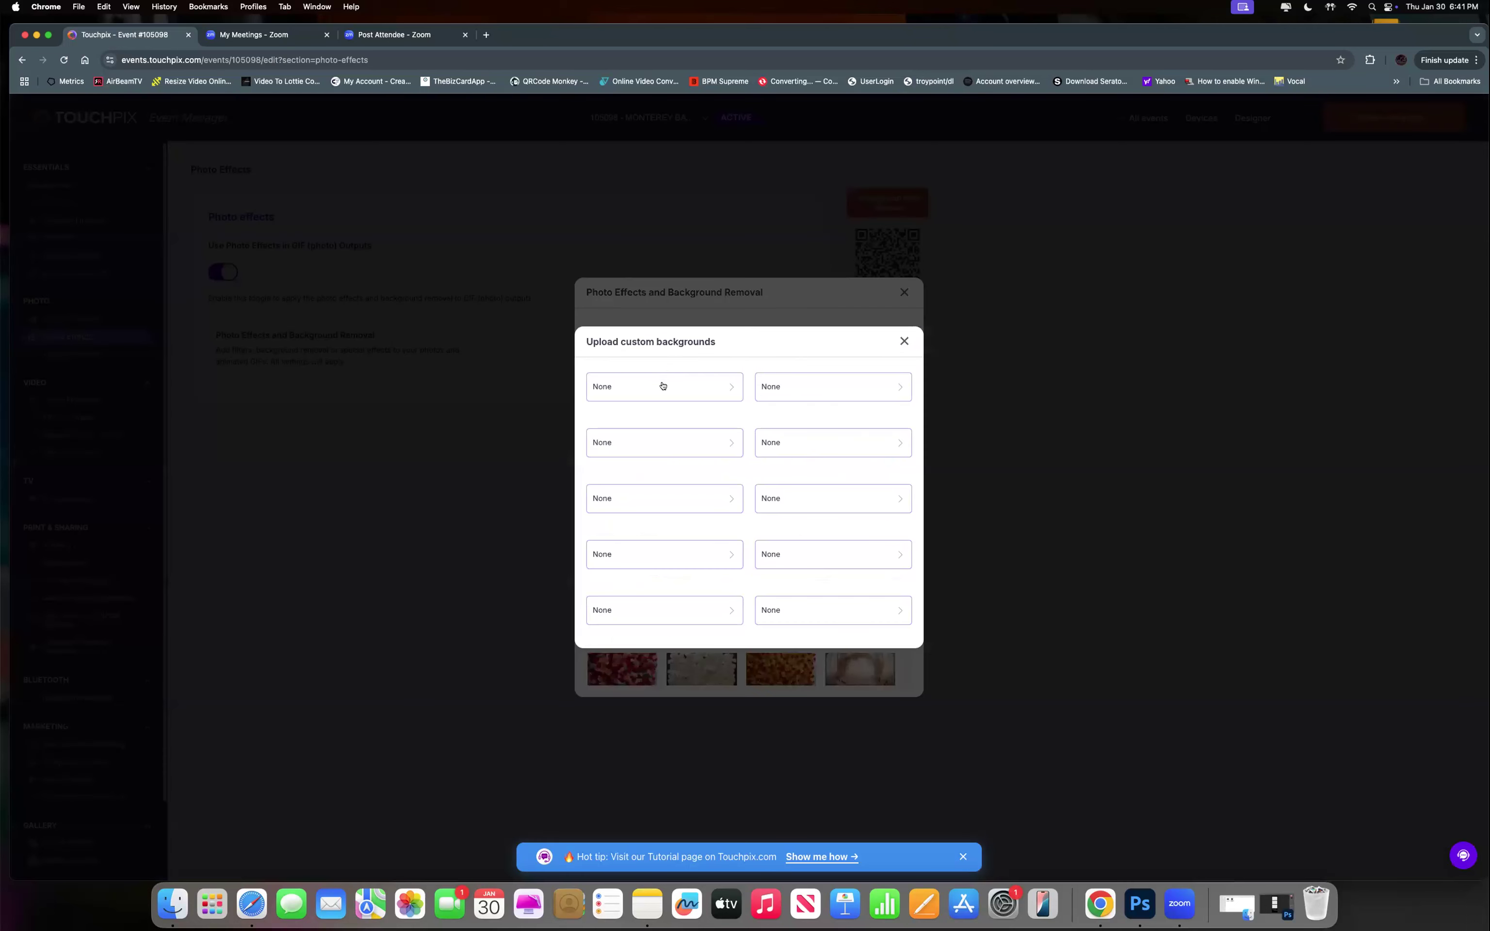
click(663, 386)
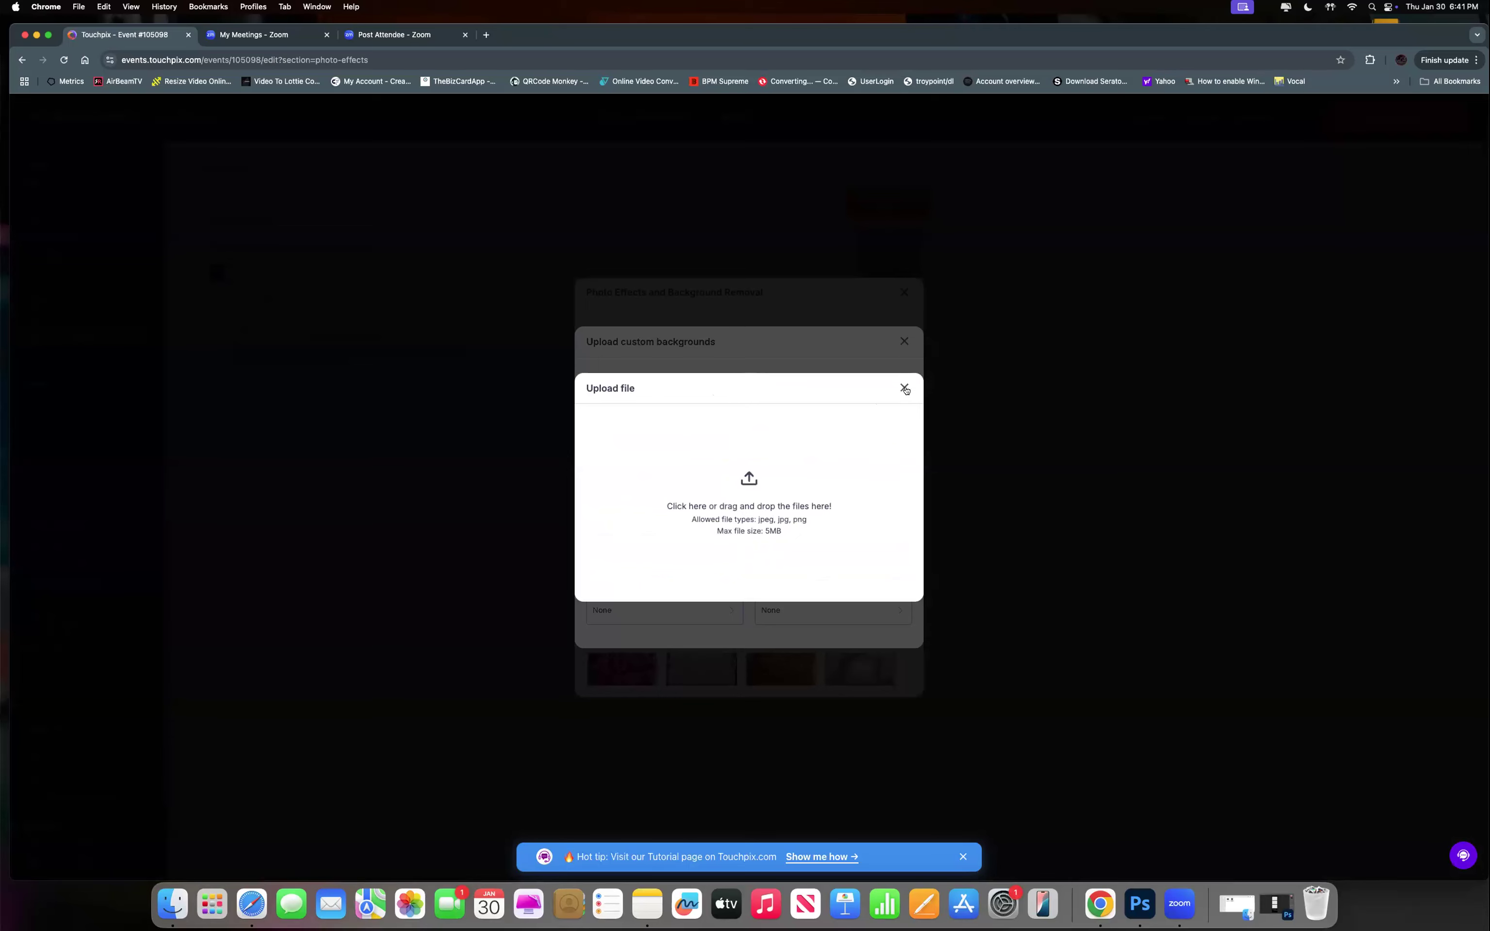
click(905, 389)
click(903, 341)
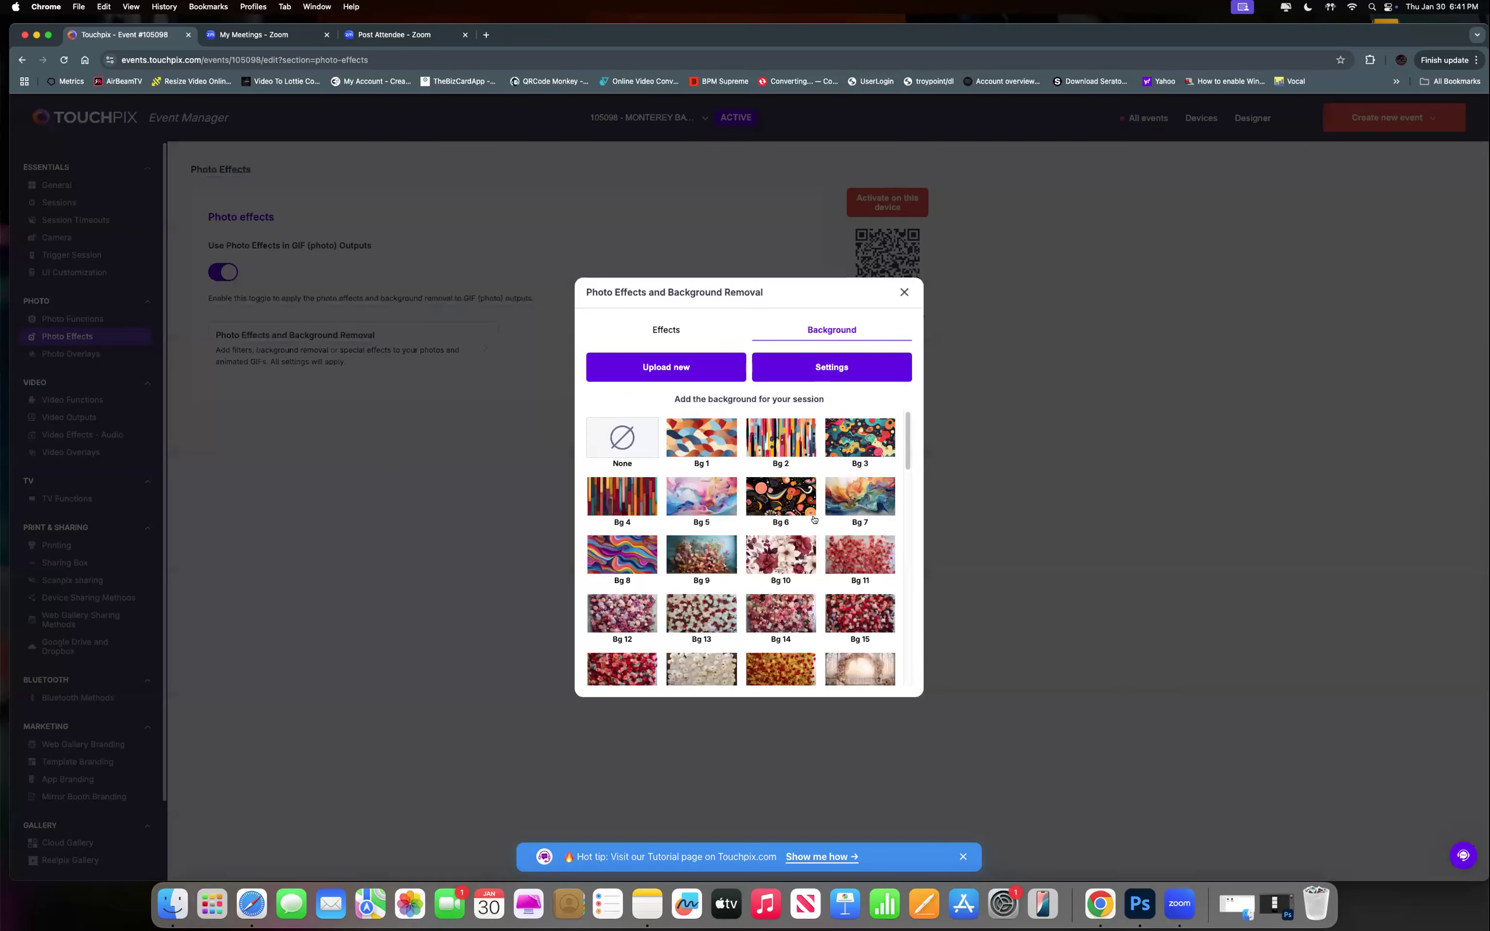
Browse the background presets and open the background display Settings.
scroll(795, 560, down, 1)
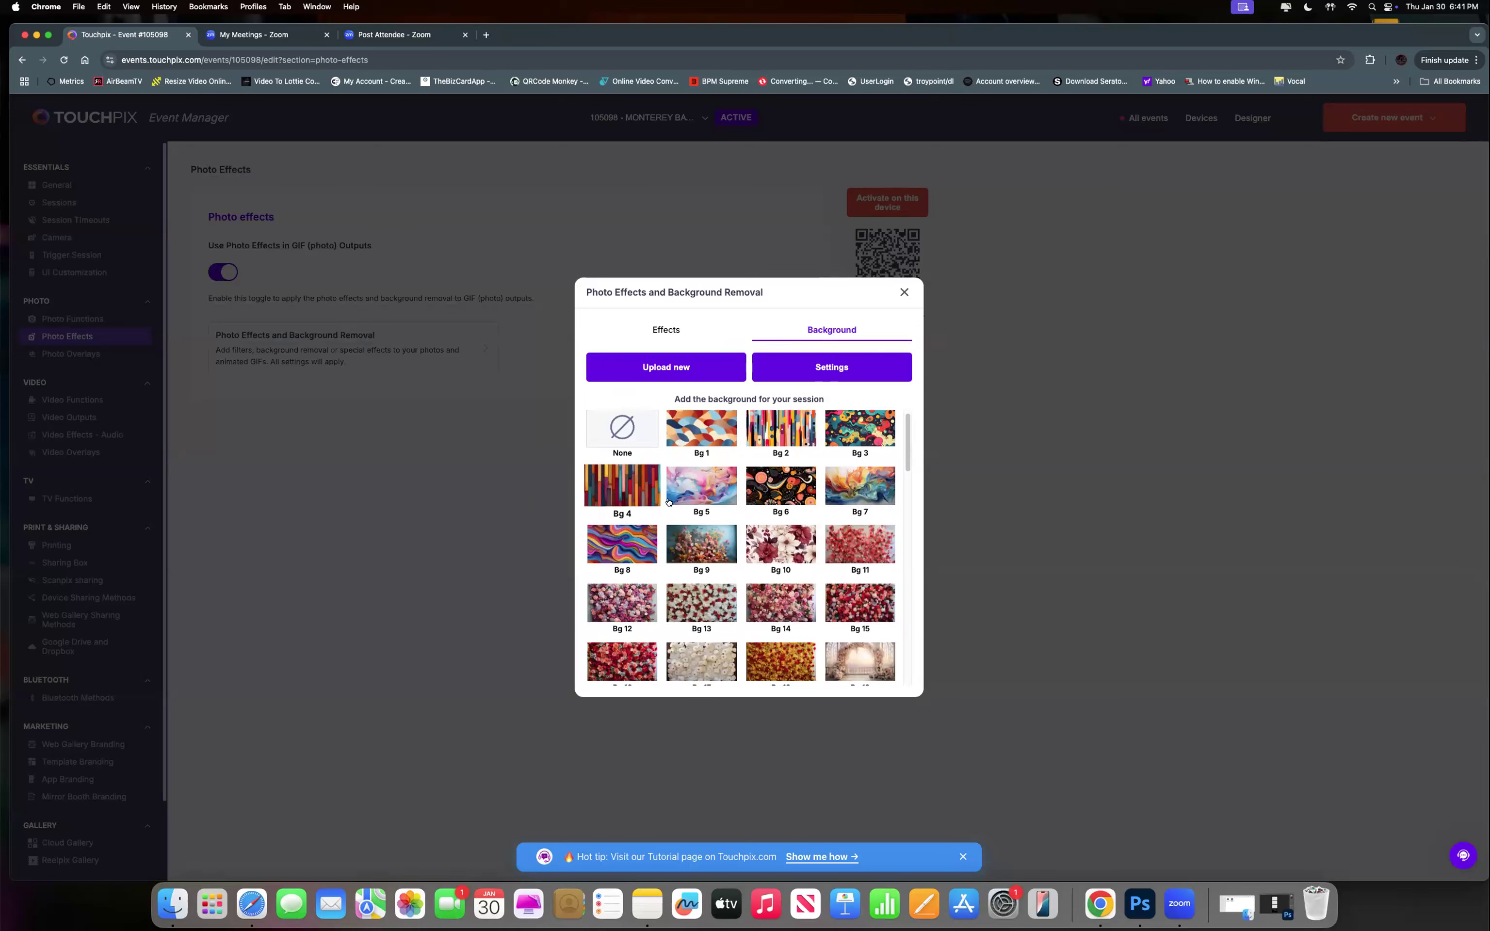
scroll(739, 621, down, 10)
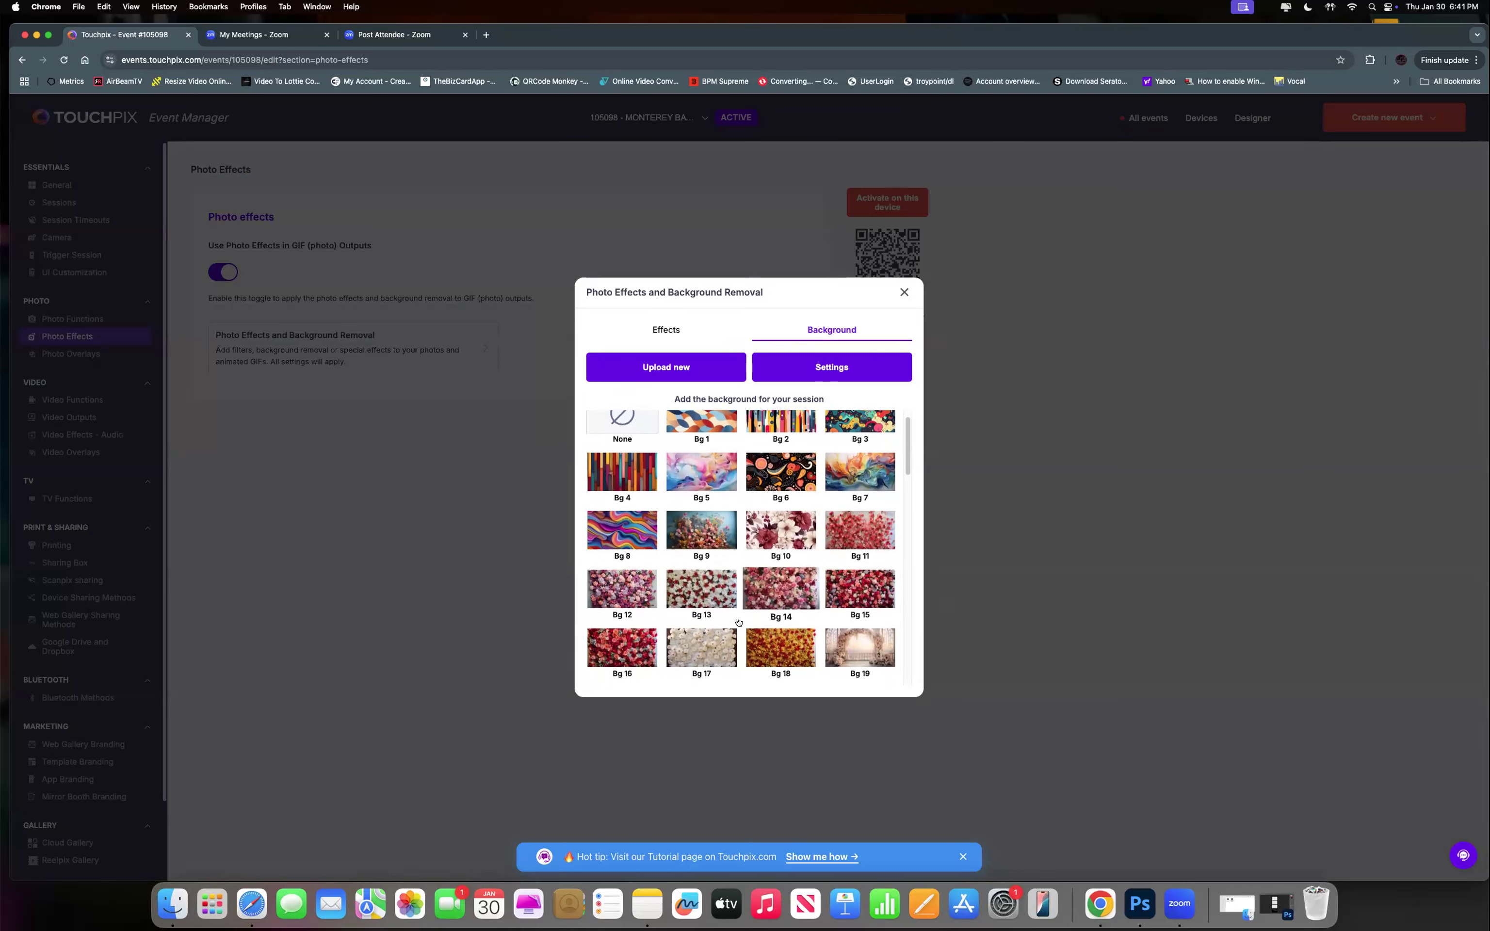
scroll(739, 622, up, 3)
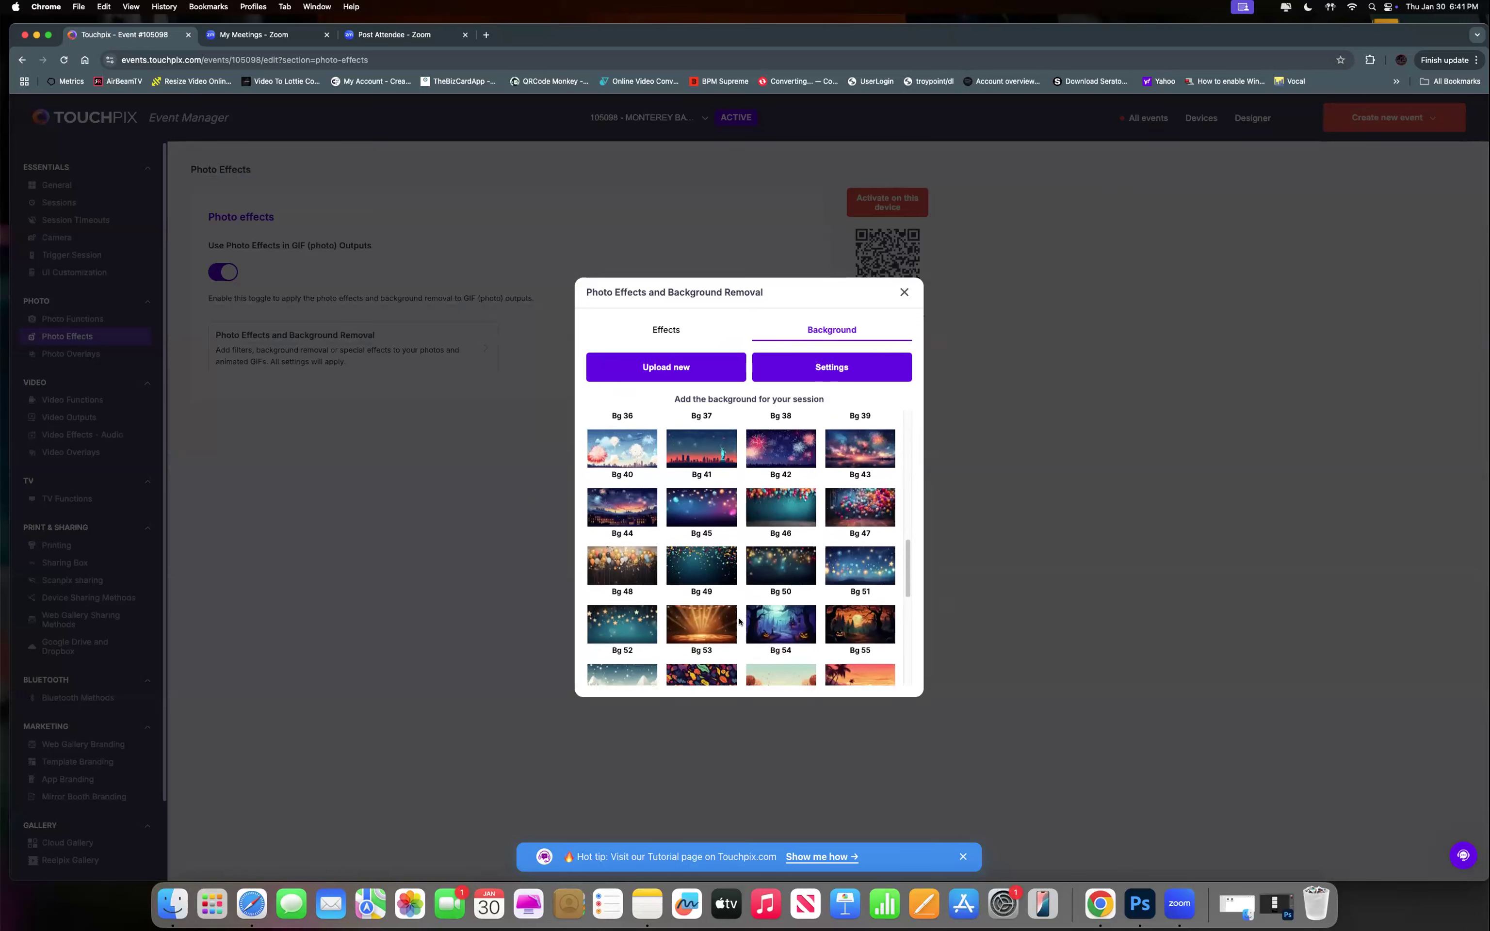
scroll(740, 620, up, 8)
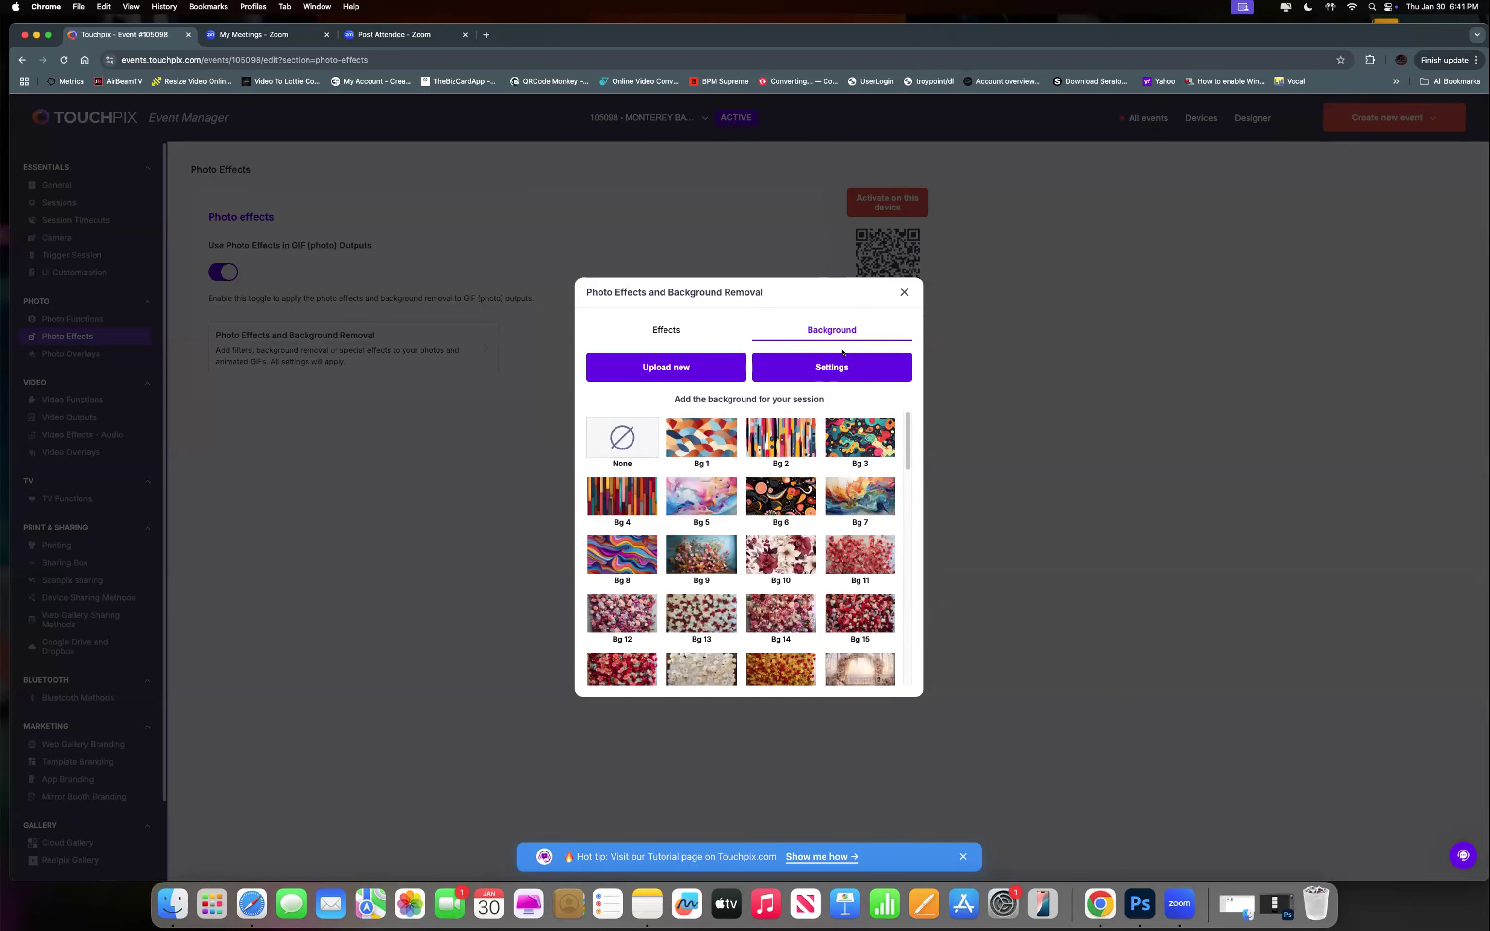
click(831, 365)
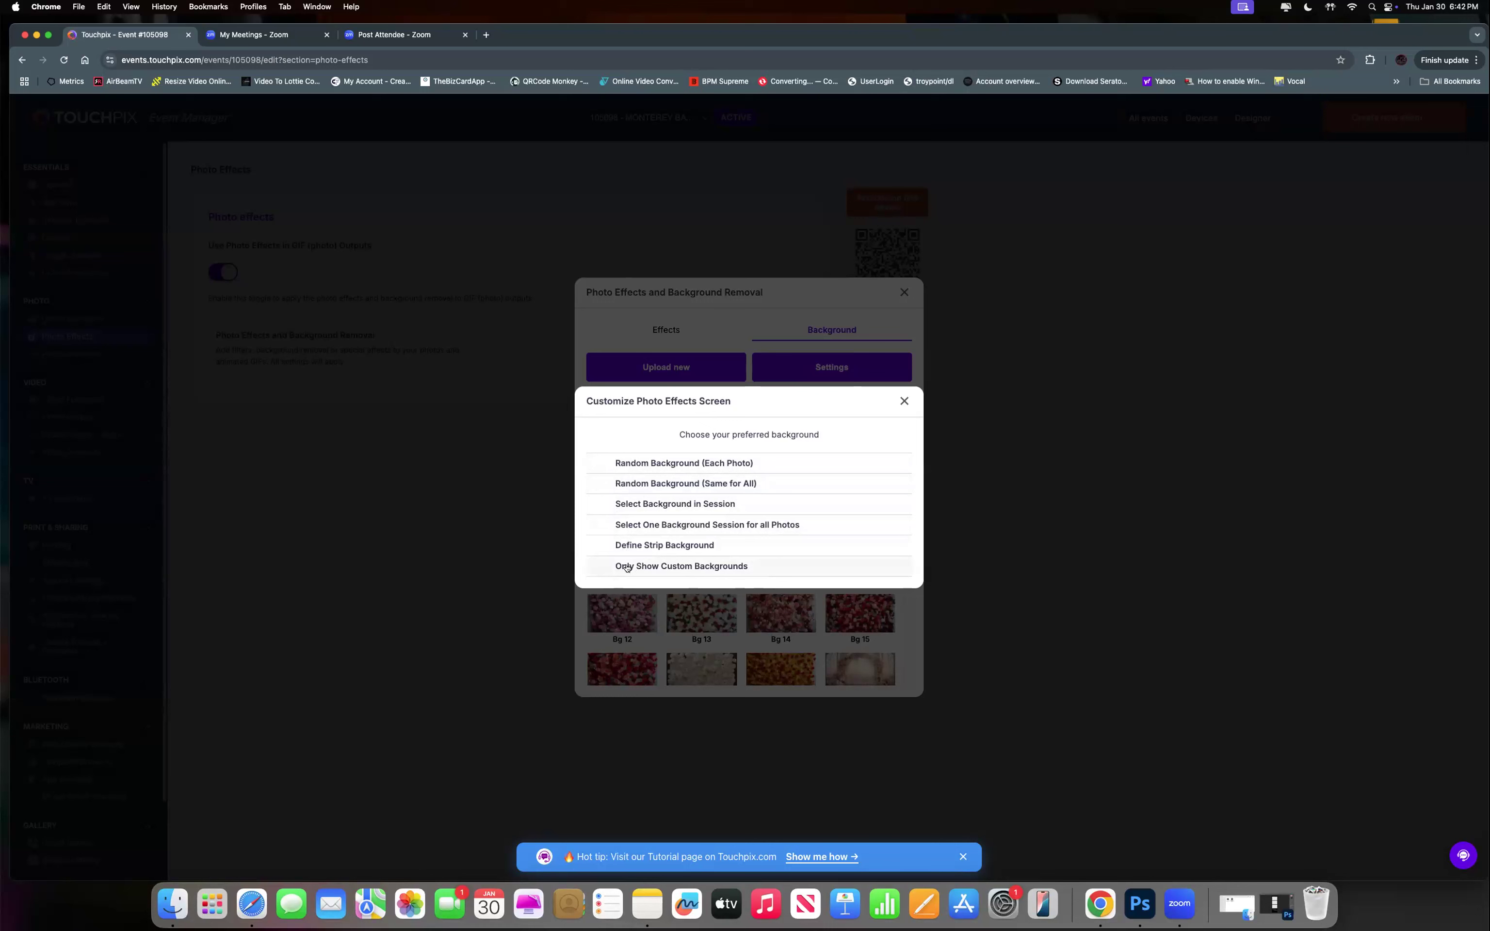
Try Only Show Custom Backgrounds and Define Strip Background, clear both, and close the settings.
click(651, 567)
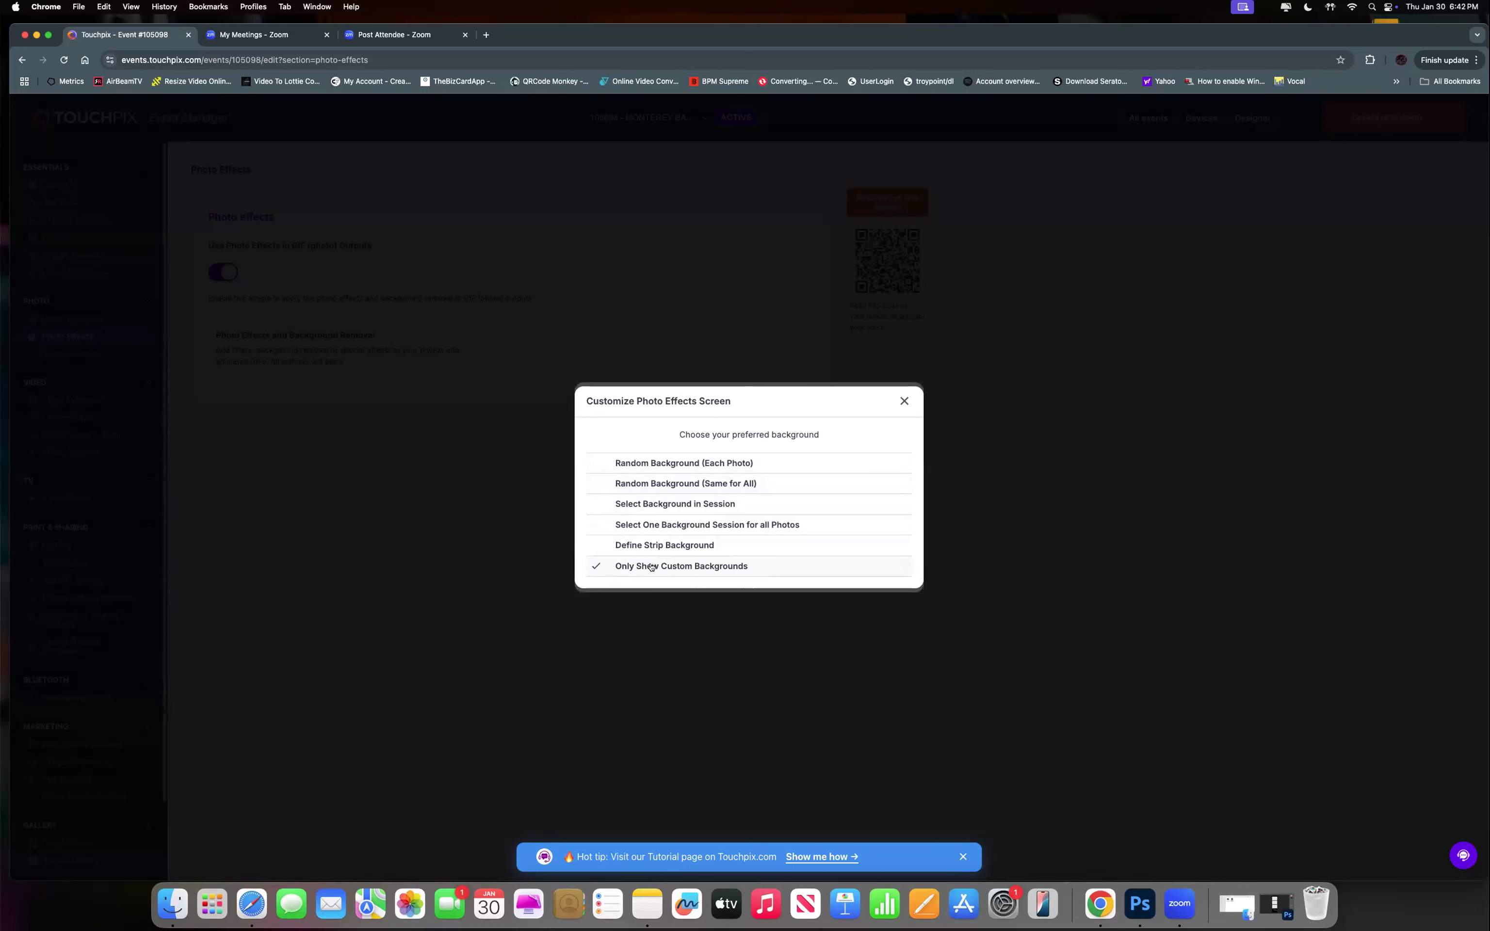
click(652, 567)
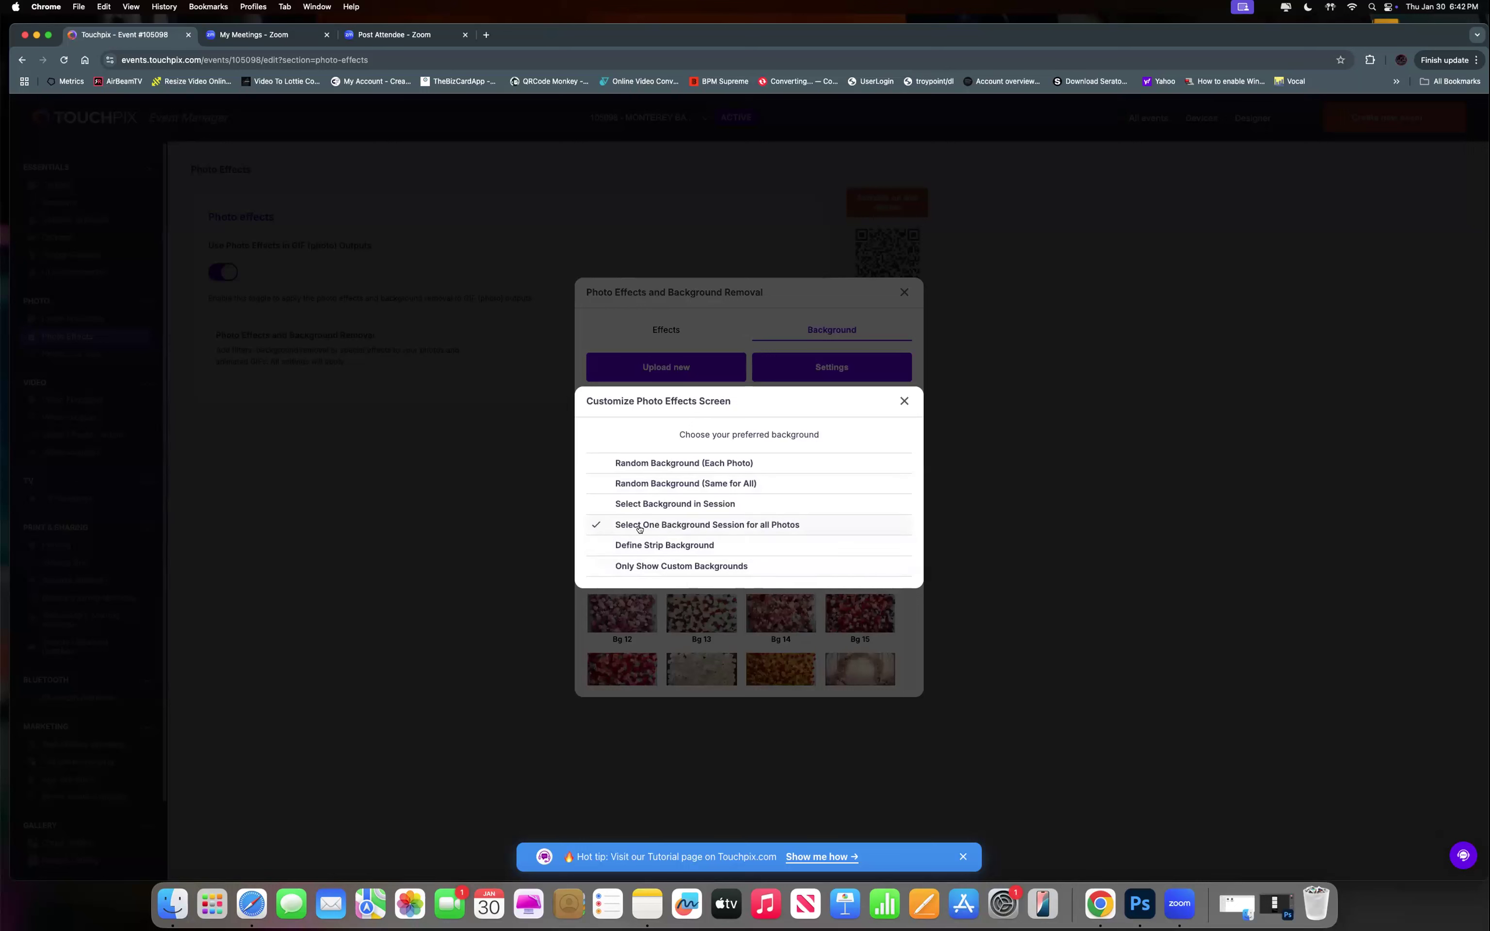
click(635, 547)
click(634, 564)
click(628, 544)
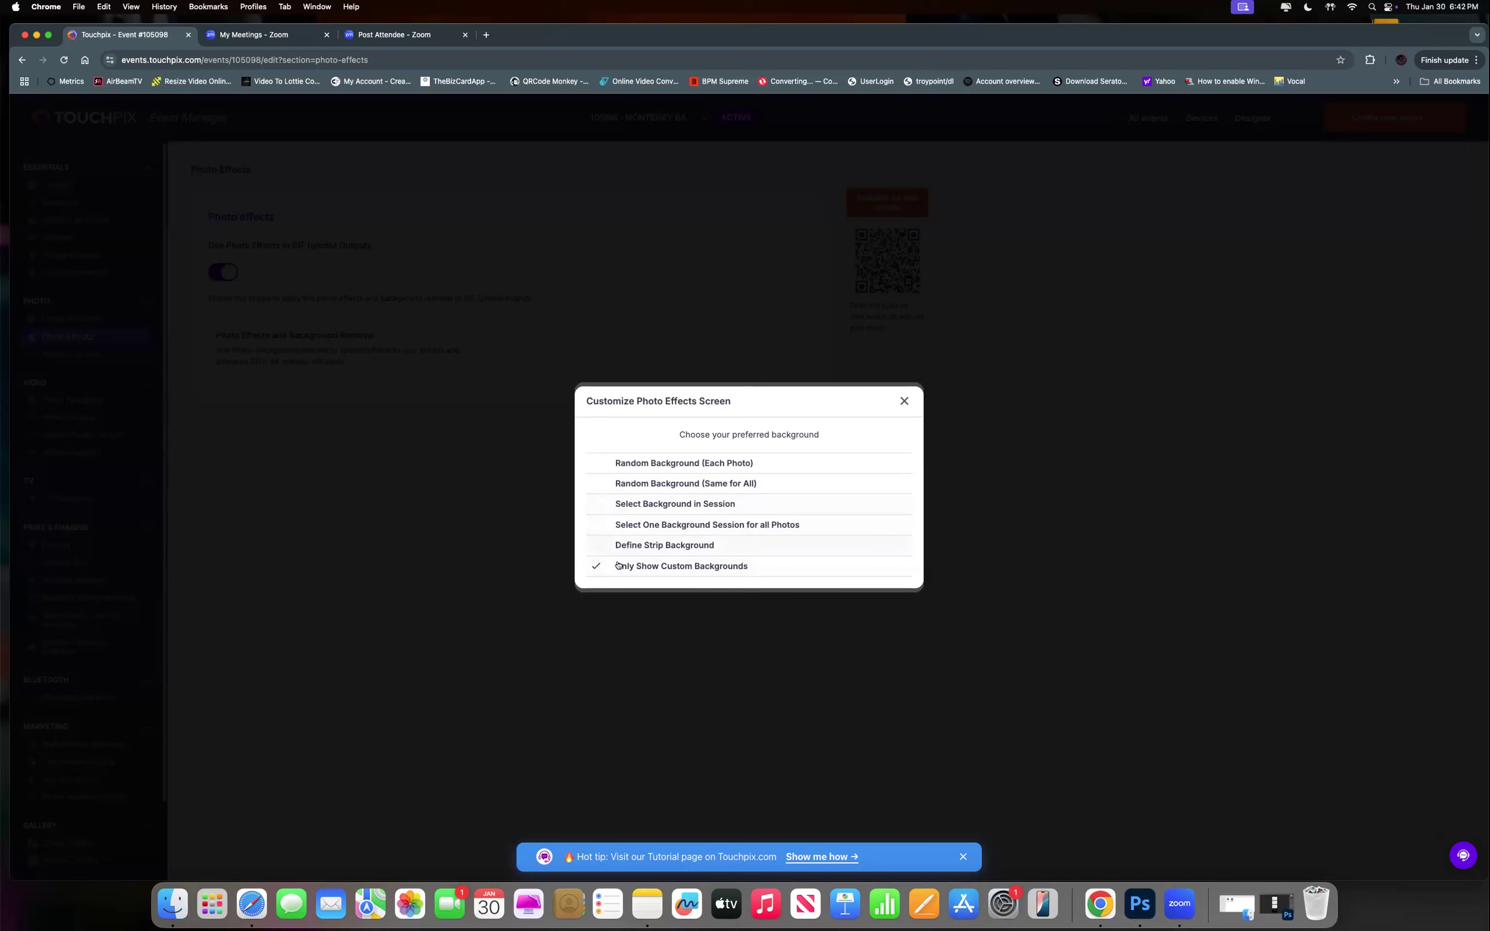
click(628, 564)
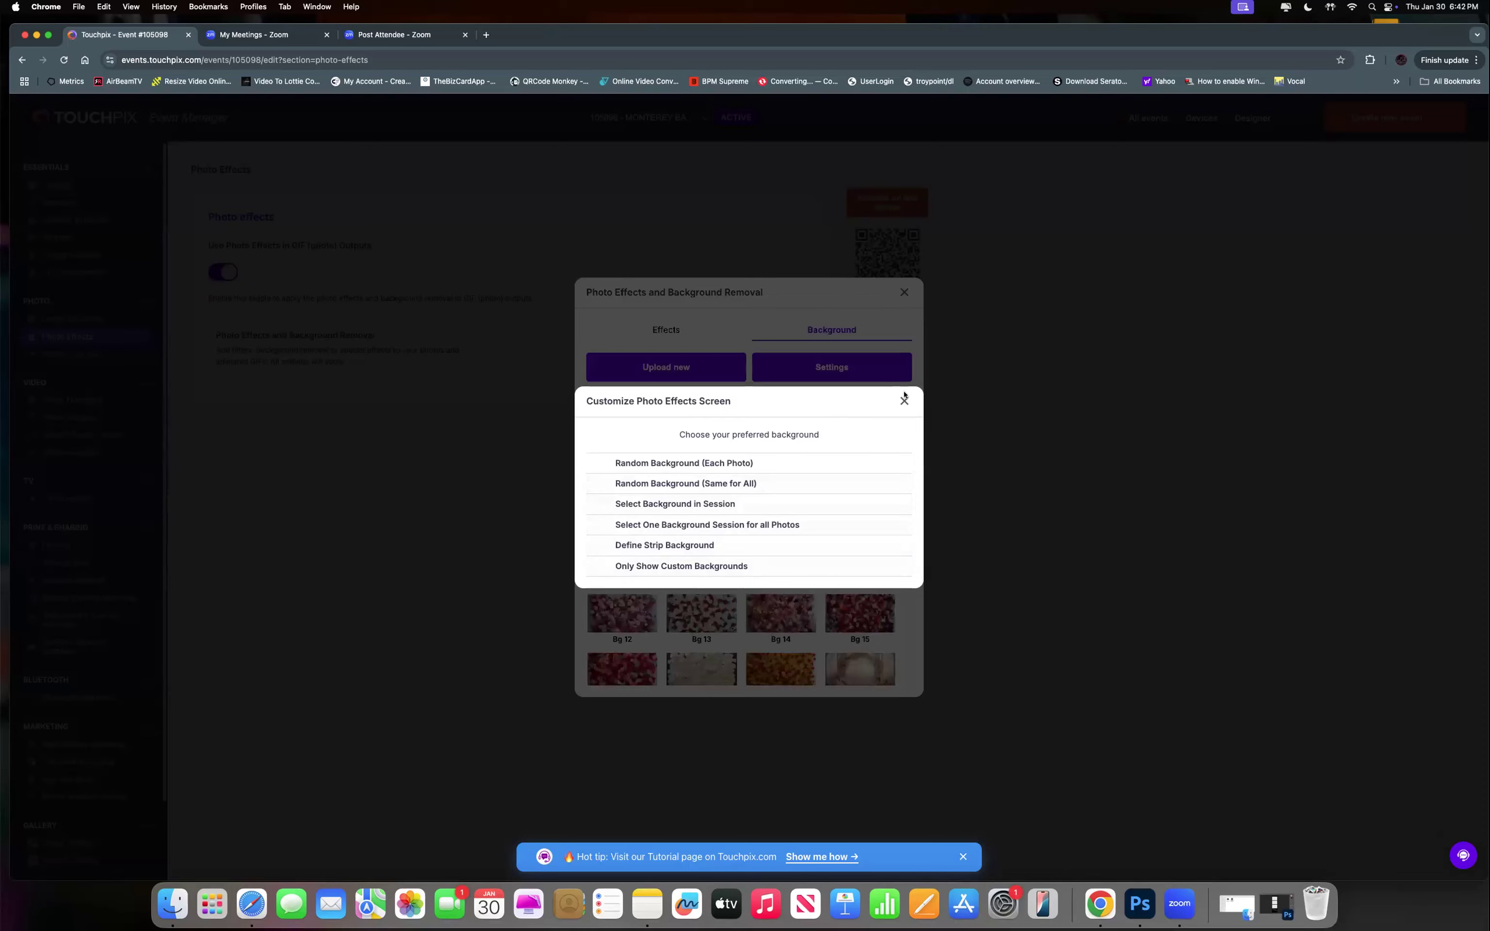
click(904, 401)
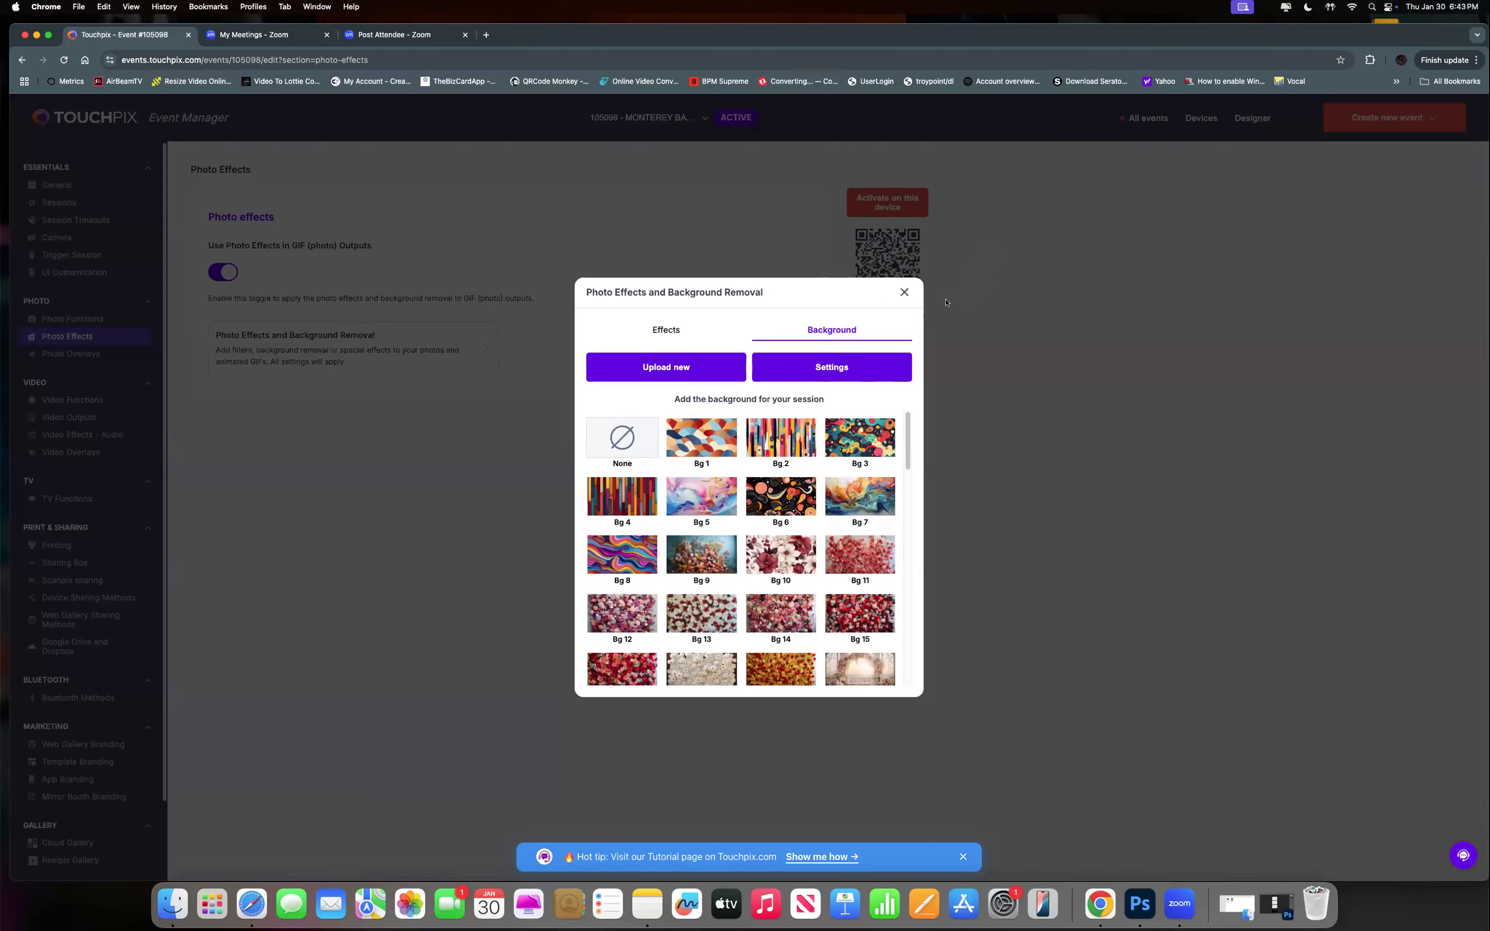
Close the effects dialog and go to Photo Overlays, showing the soccer-themed overlay.
click(904, 294)
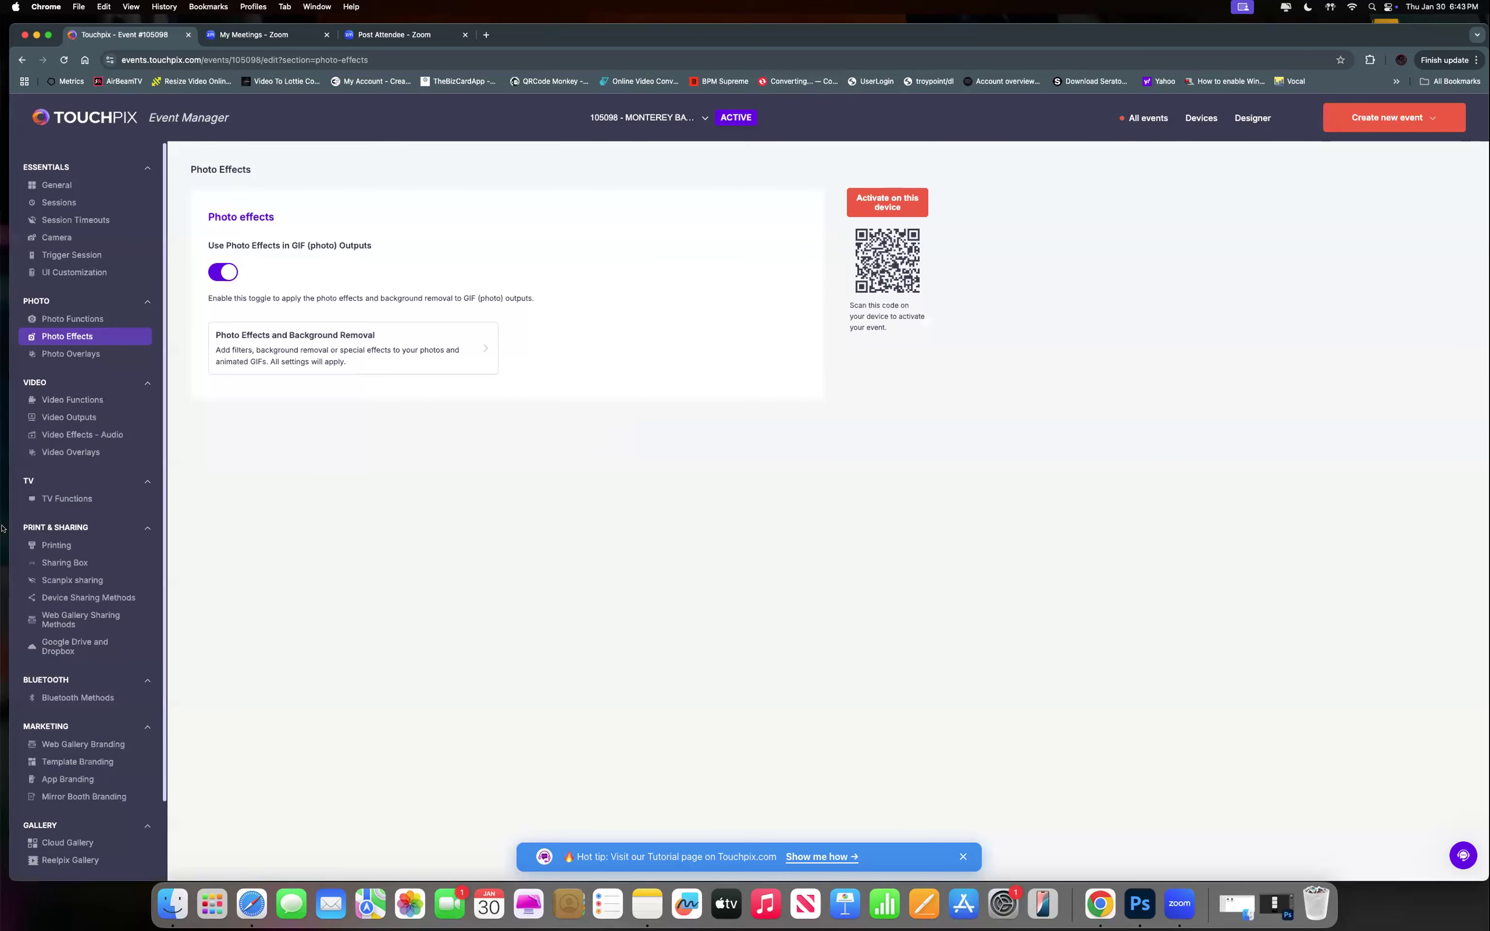
click(53, 354)
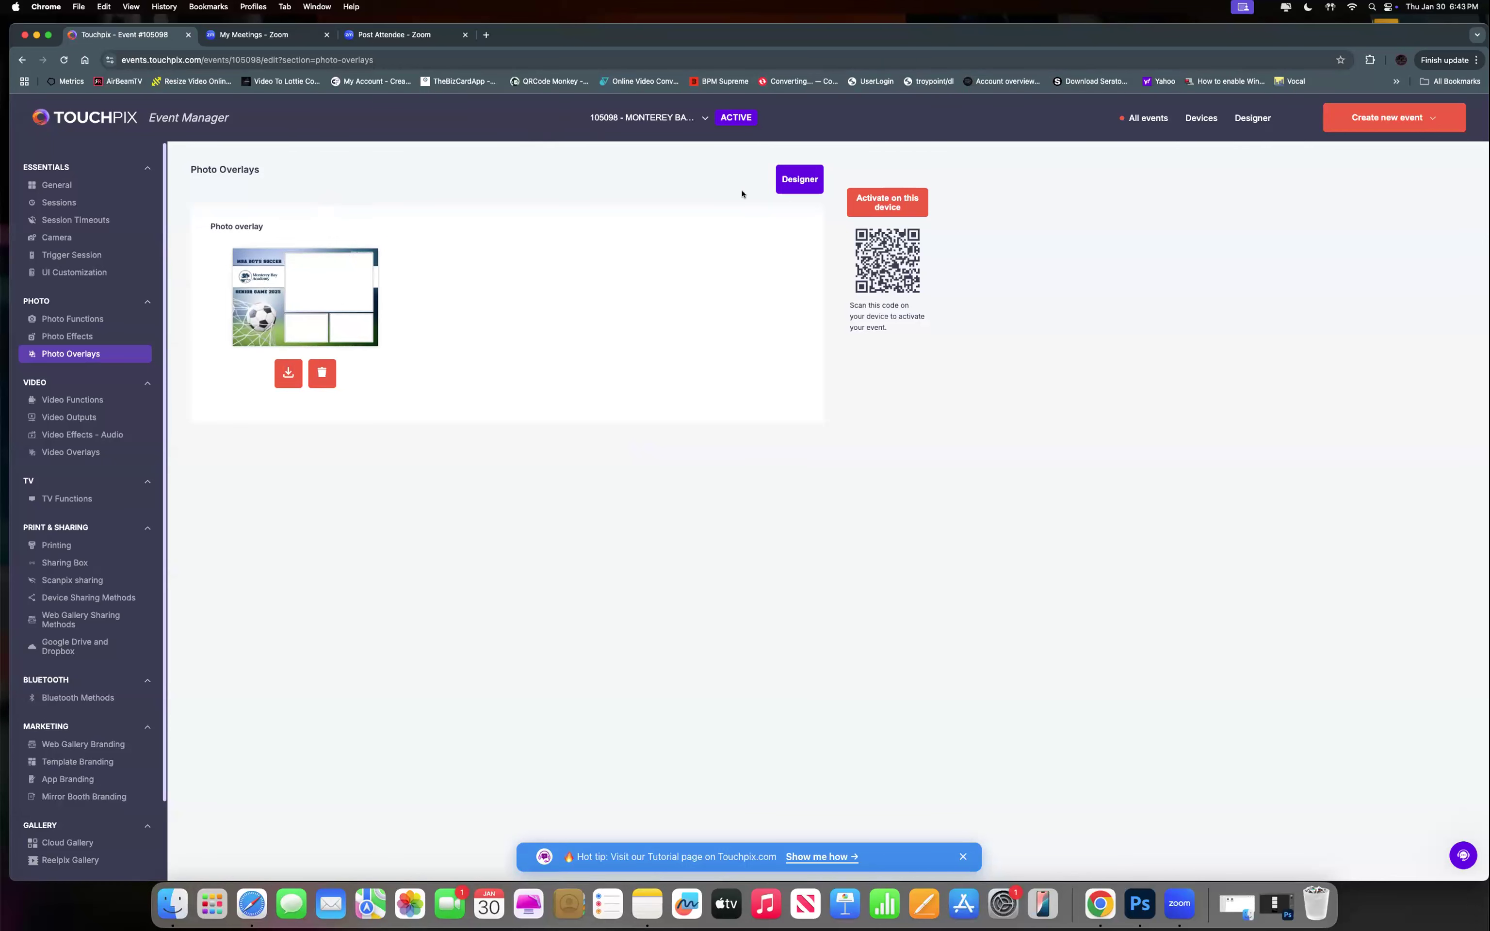
Launch Touchpix Designer for event 105098's overlay.
click(797, 183)
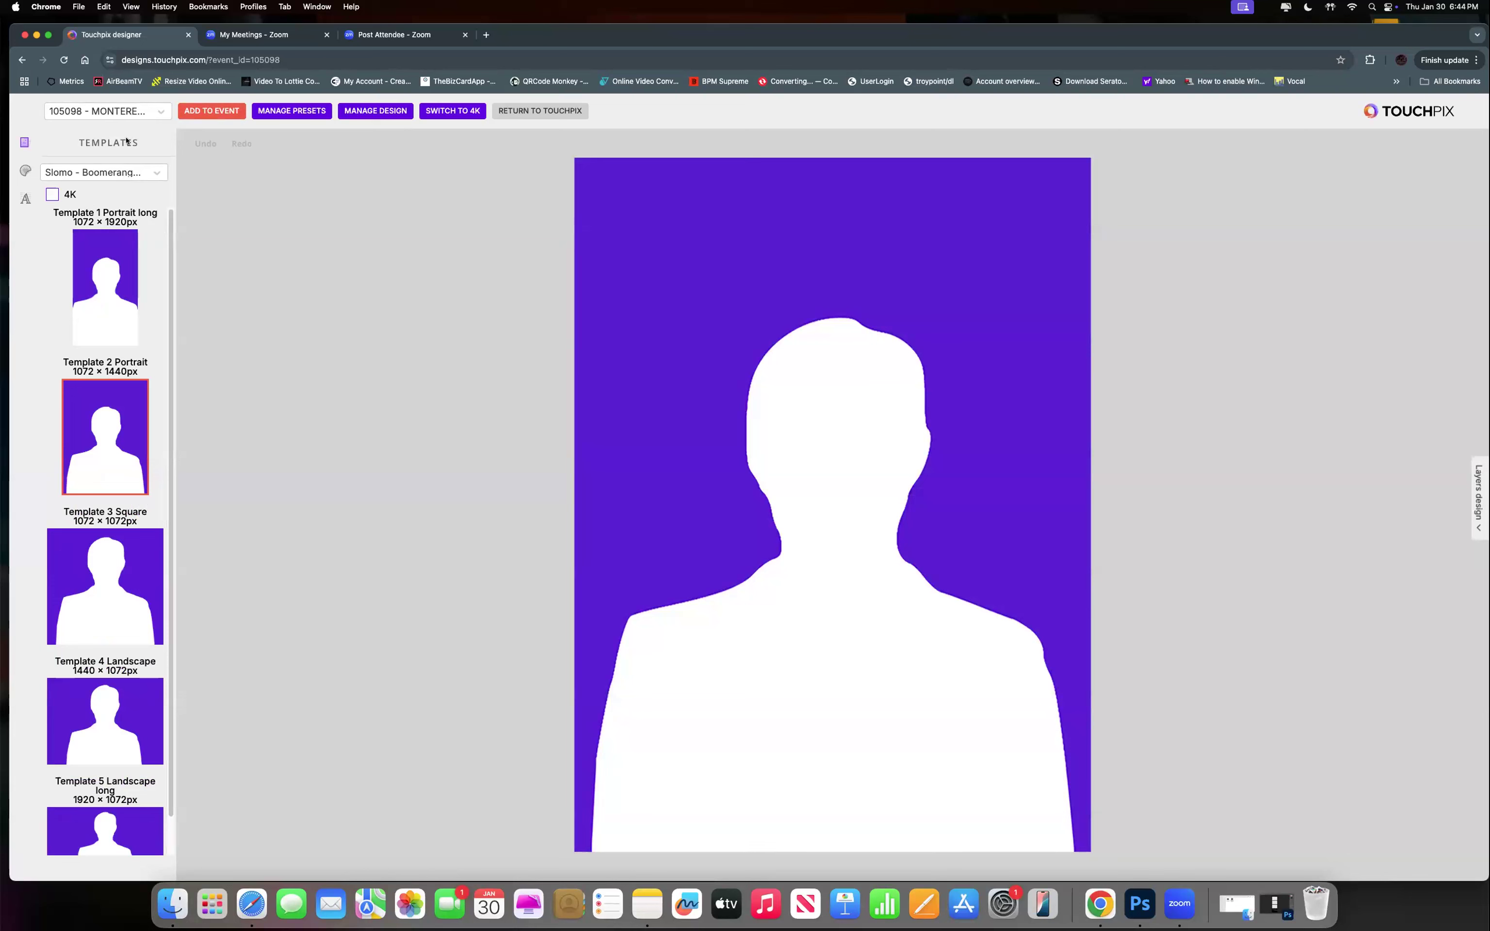
Start a blank custom Landscape 1844 × 1240 px template of type Photo - GIF.
click(120, 112)
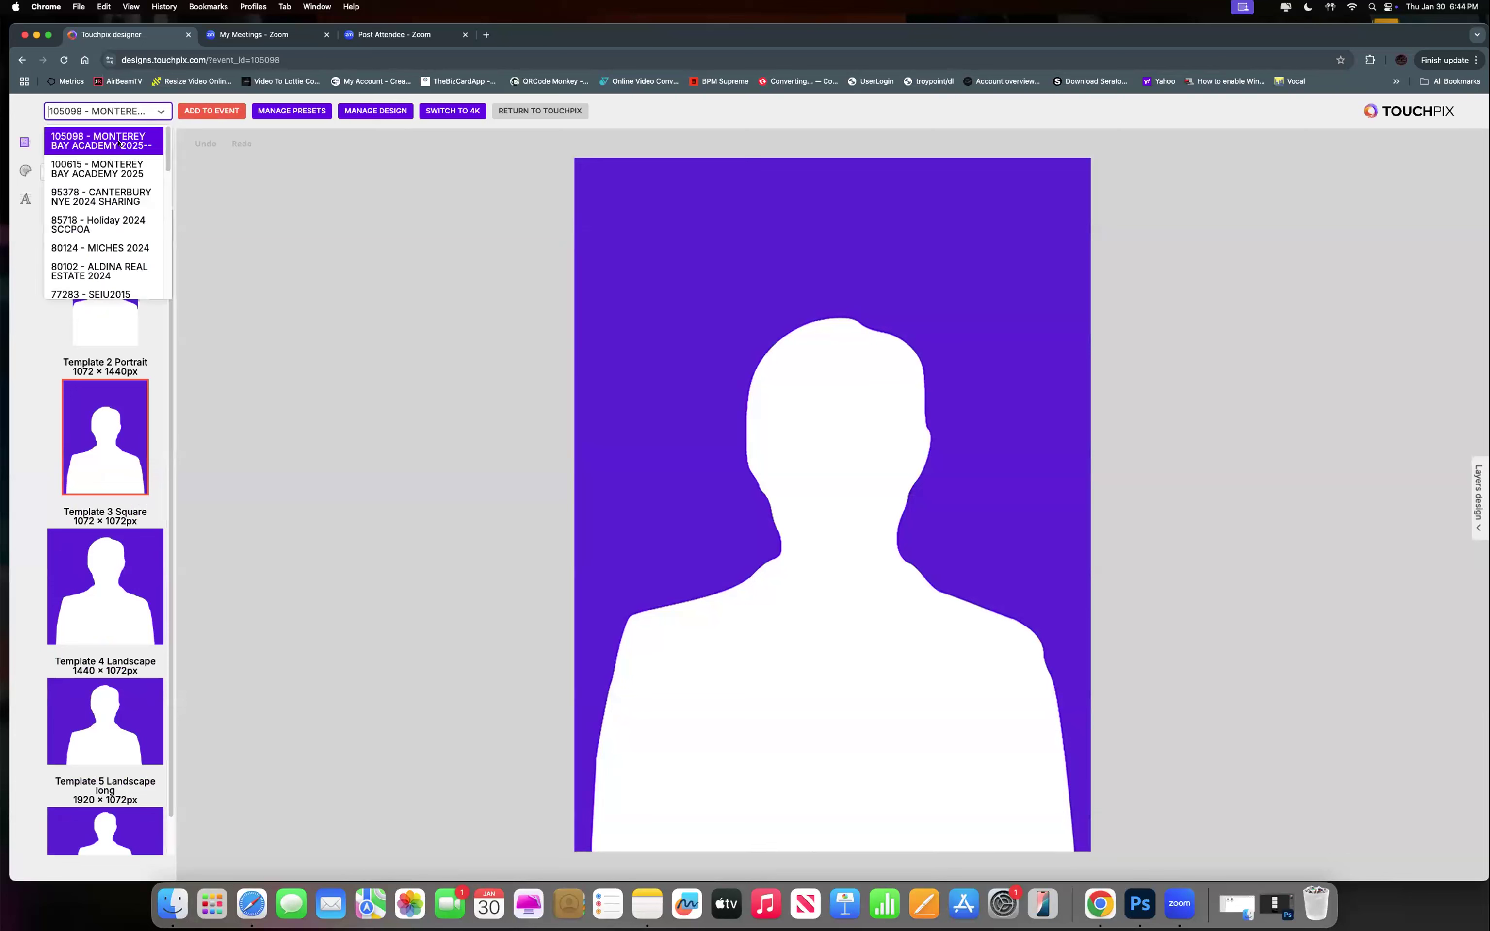
click(118, 144)
click(92, 172)
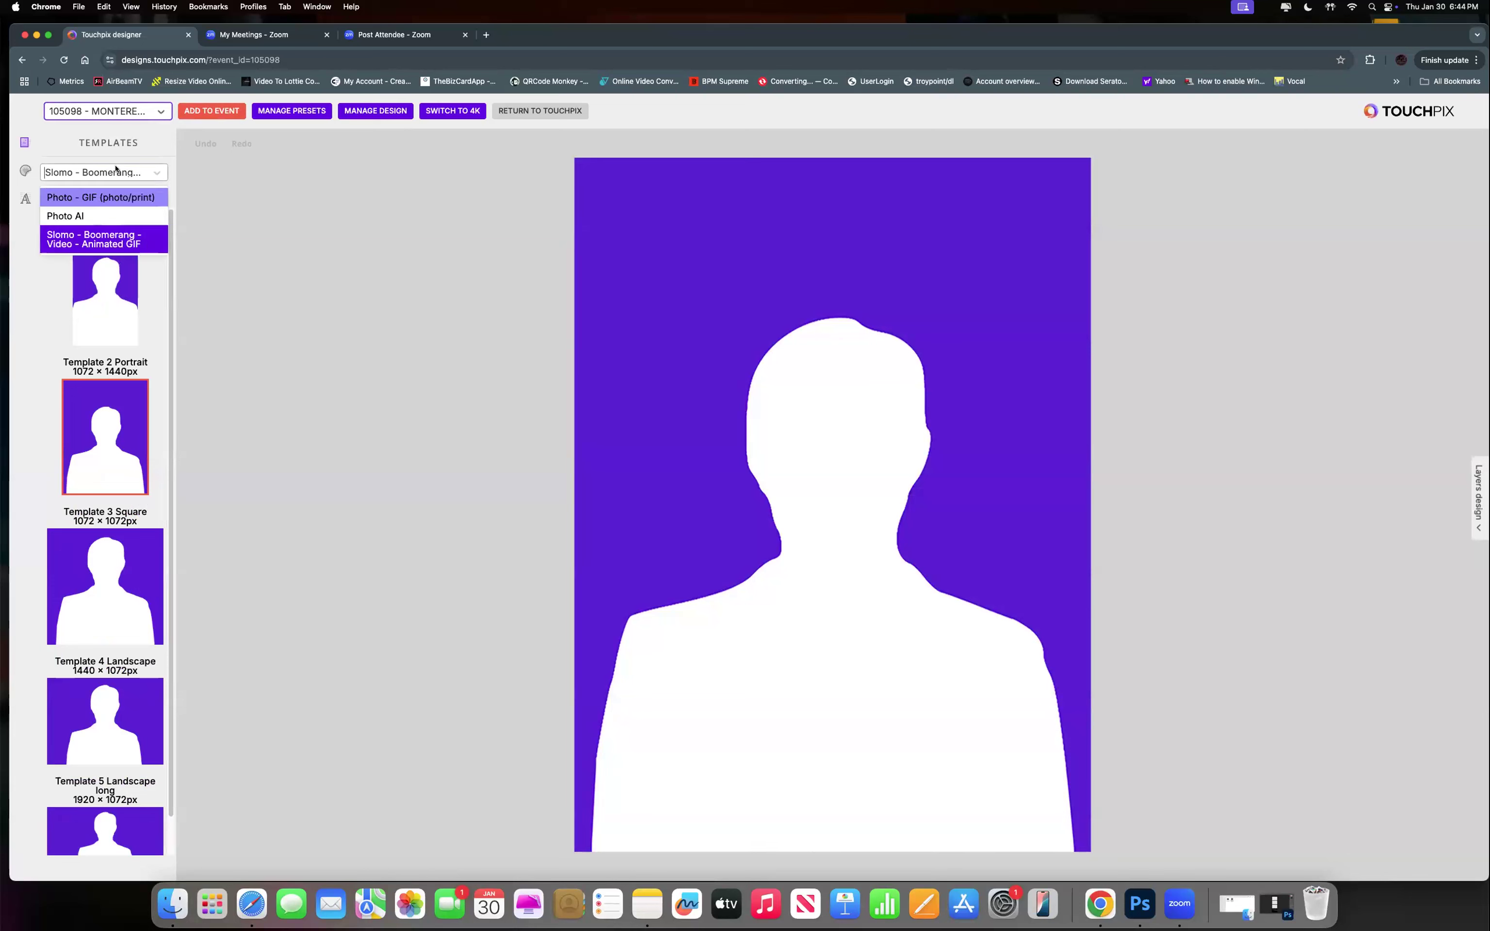
click(92, 197)
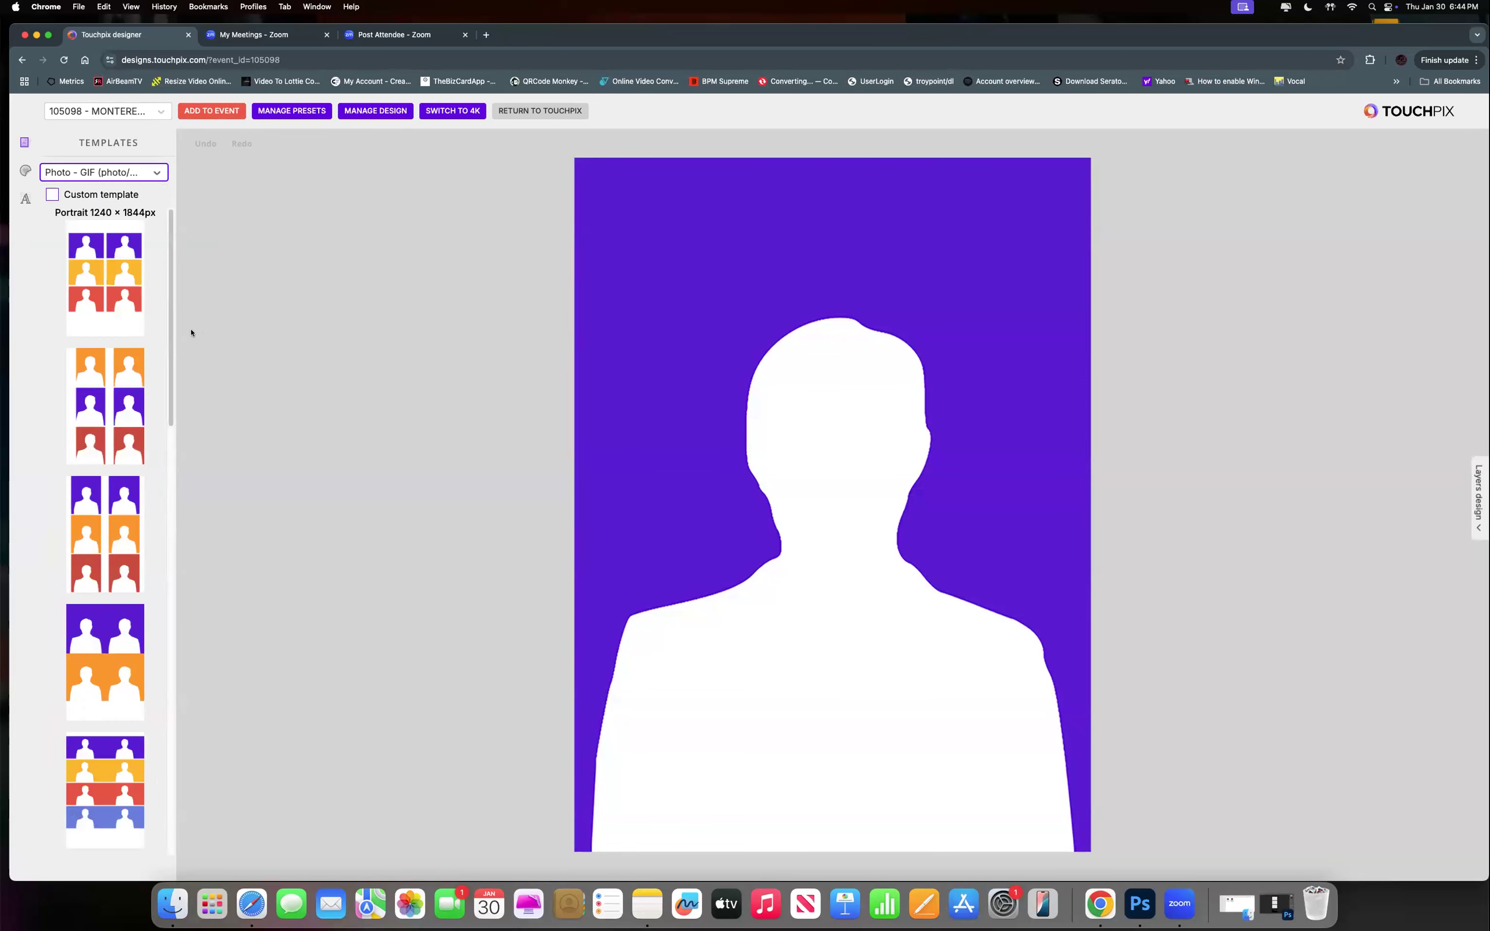
scroll(111, 709, down, 10)
scroll(112, 709, up, 10)
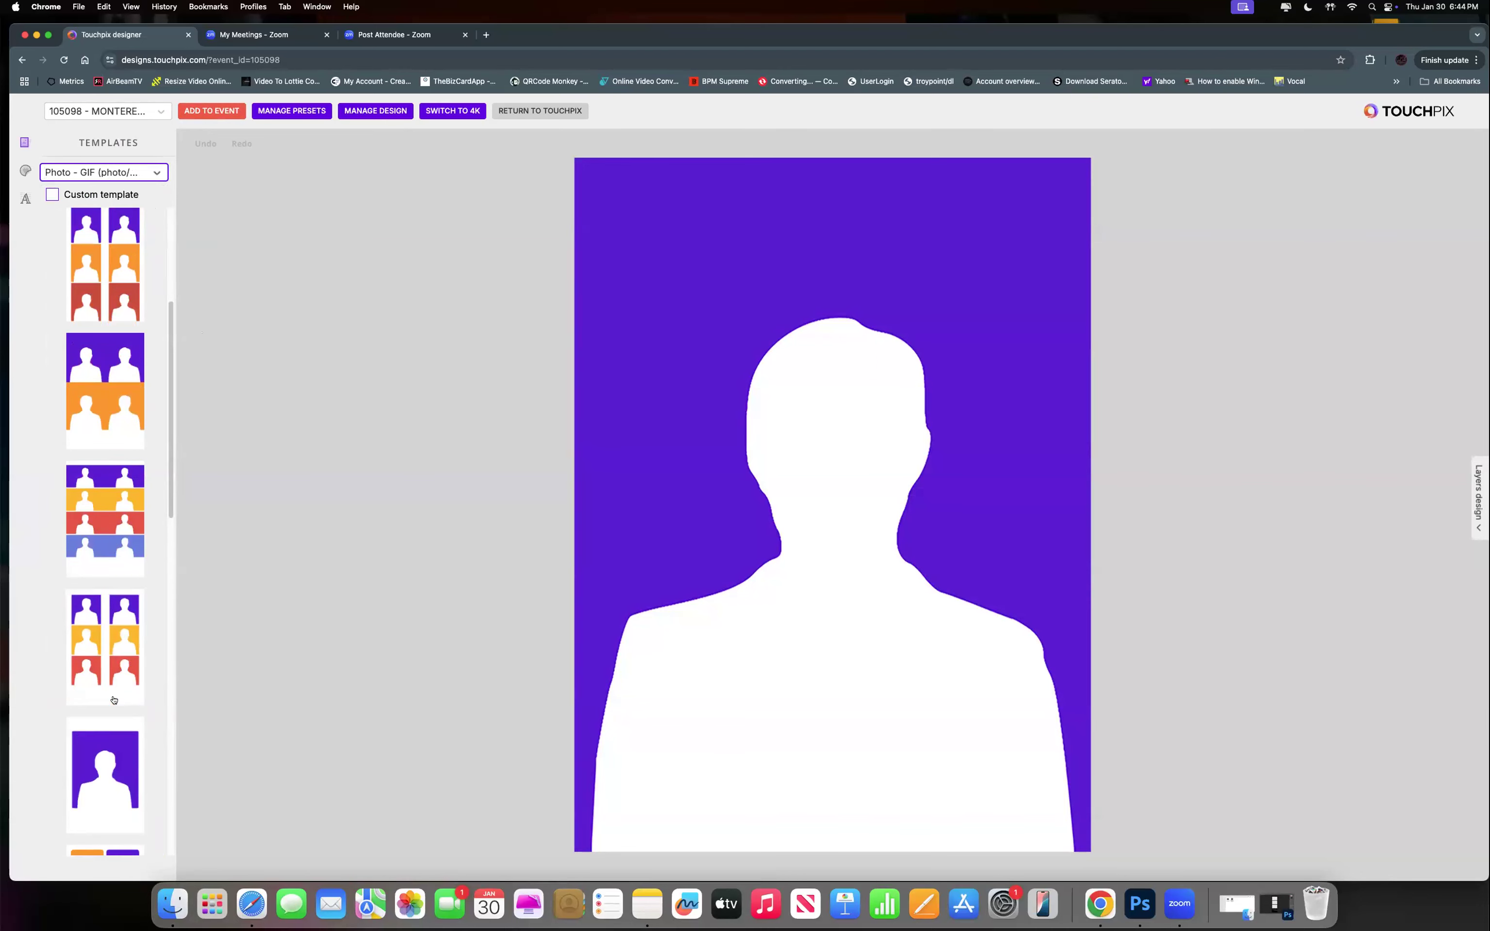
scroll(114, 700, down, 5)
scroll(105, 493, down, 5)
click(52, 195)
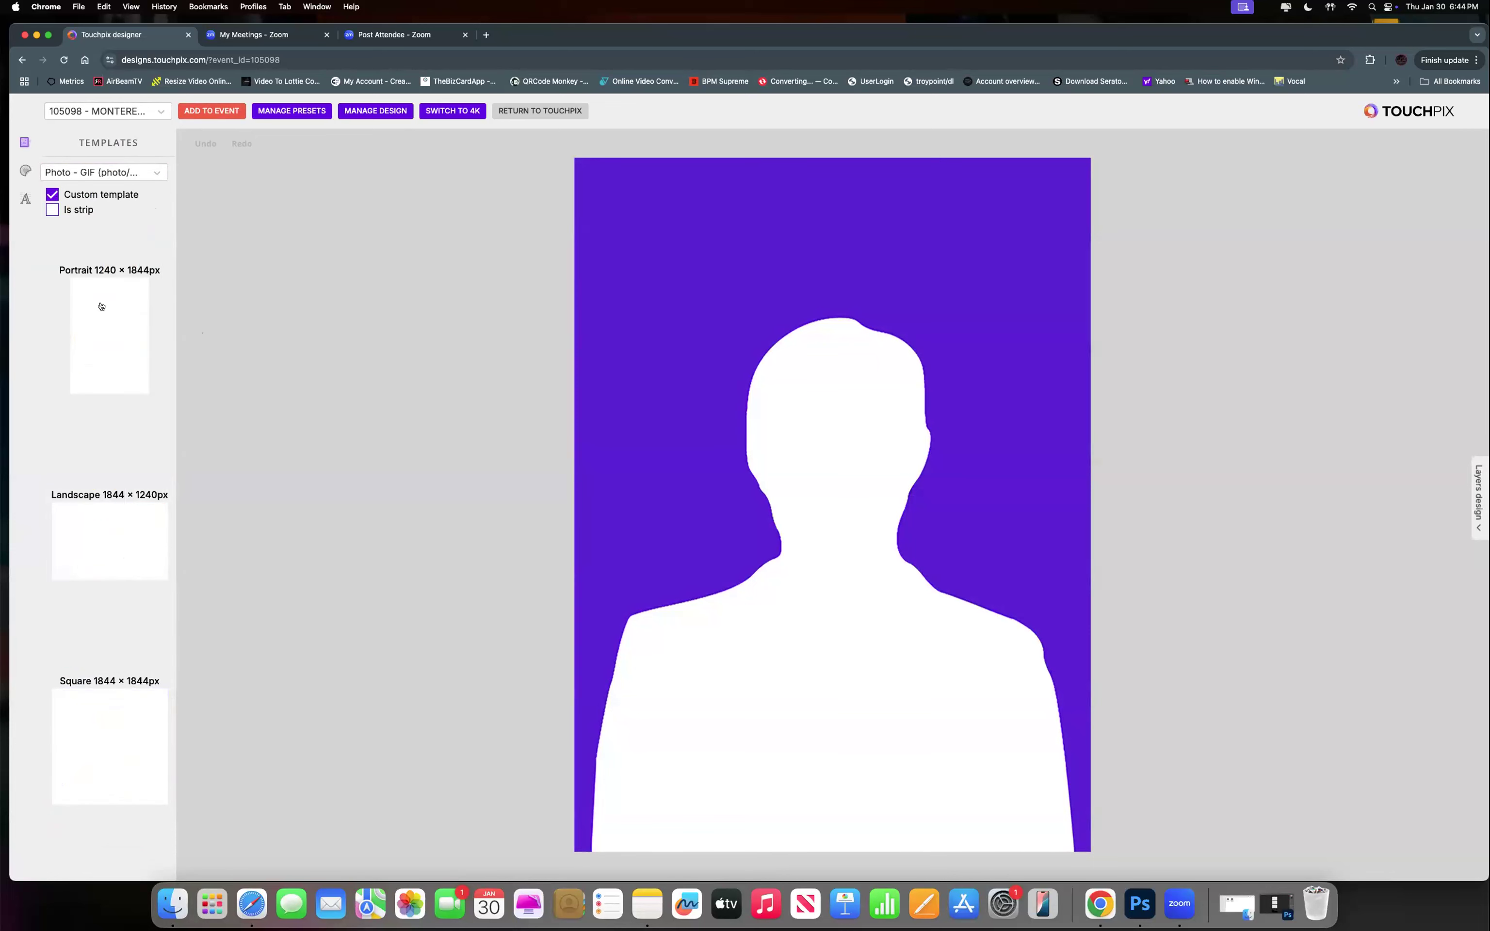
click(80, 537)
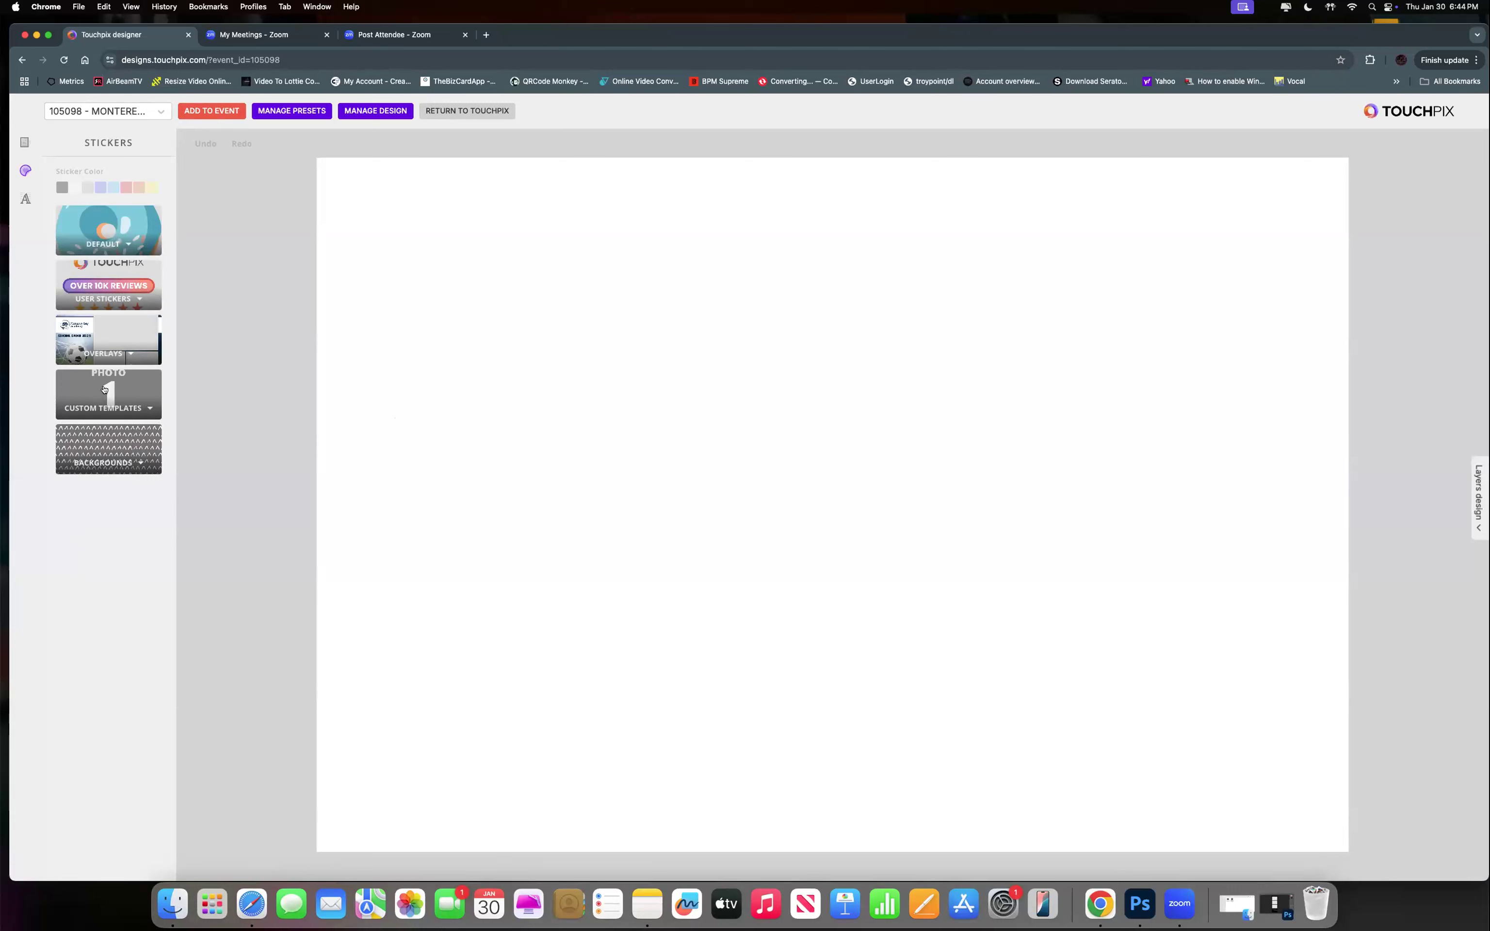
Add Photo 1–3 placeholders, with Photo 3 at top right and Photos 1 and 2 side by side below.
click(106, 388)
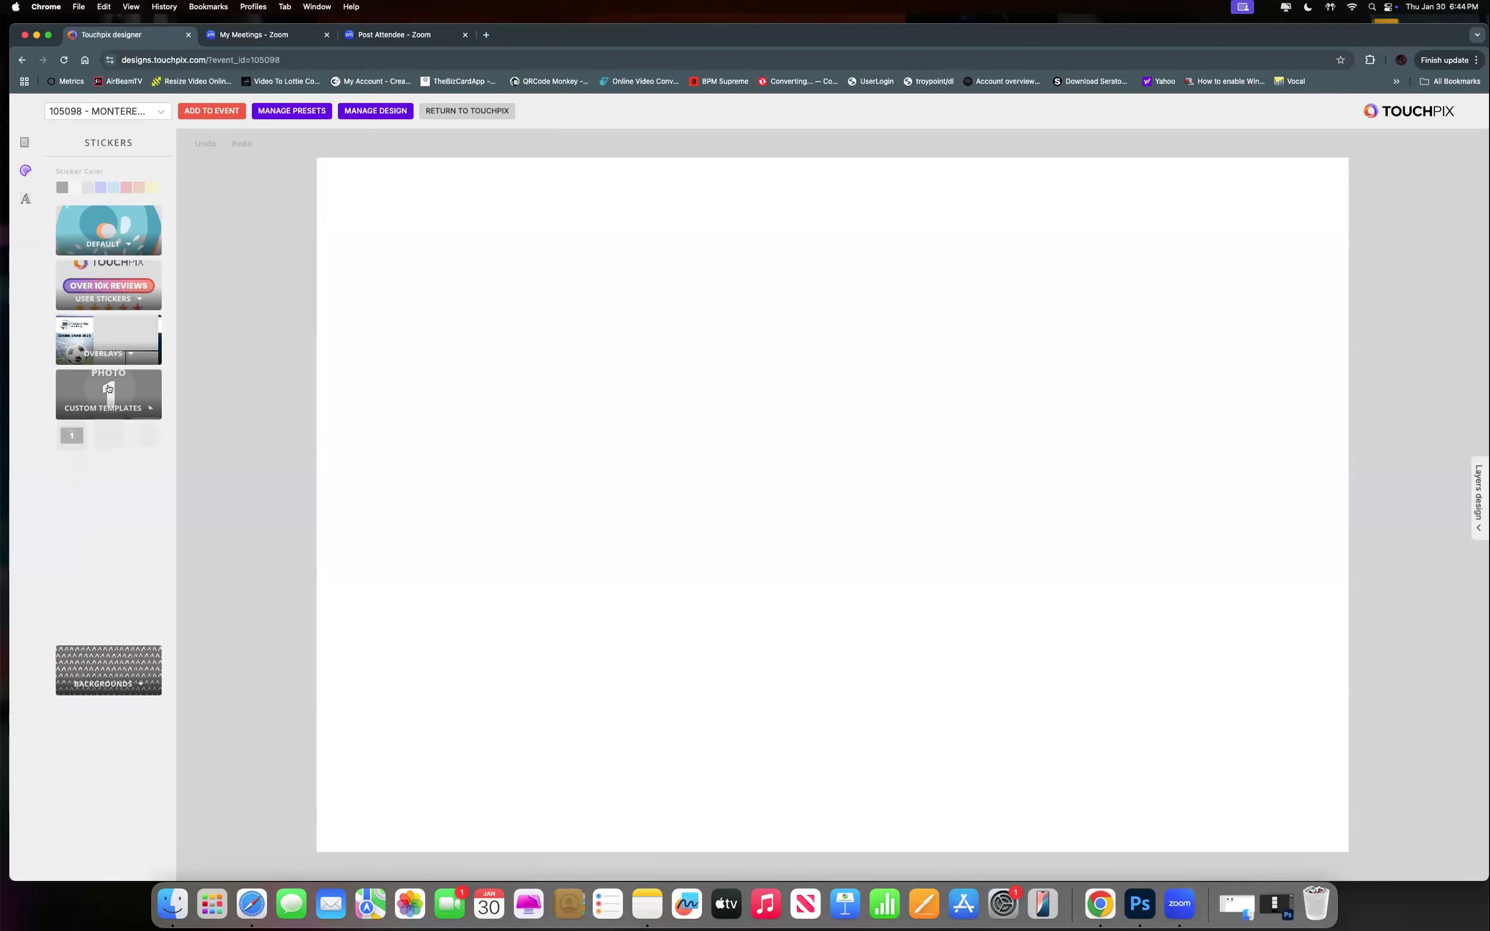
click(110, 440)
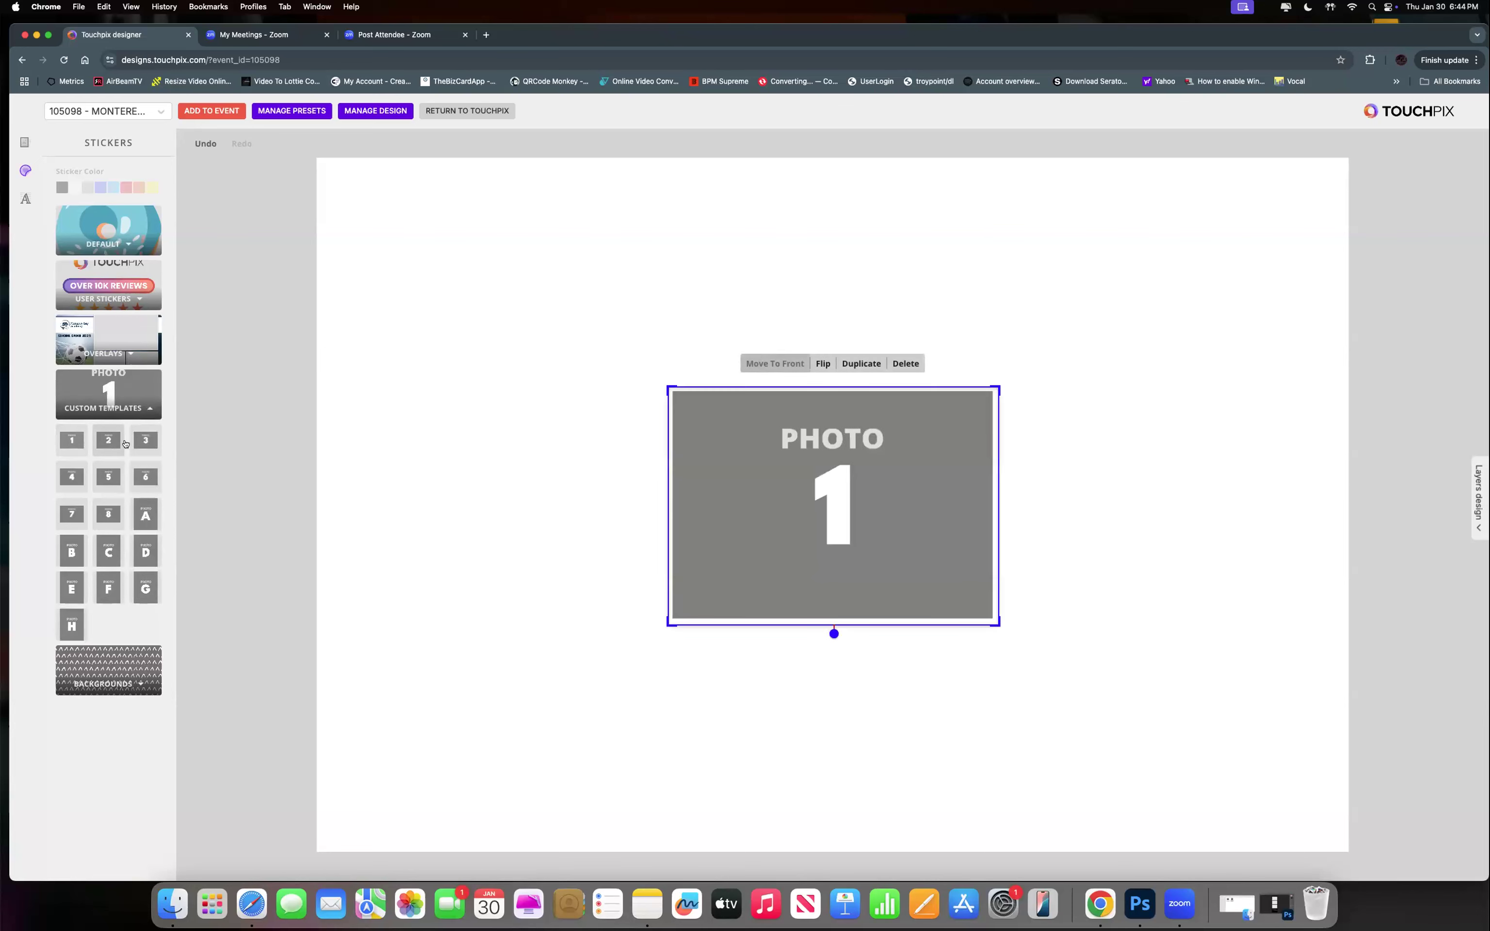
click(145, 441)
drag(910, 439, 1146, 242)
drag(807, 540, 1107, 635)
drag(829, 485, 742, 591)
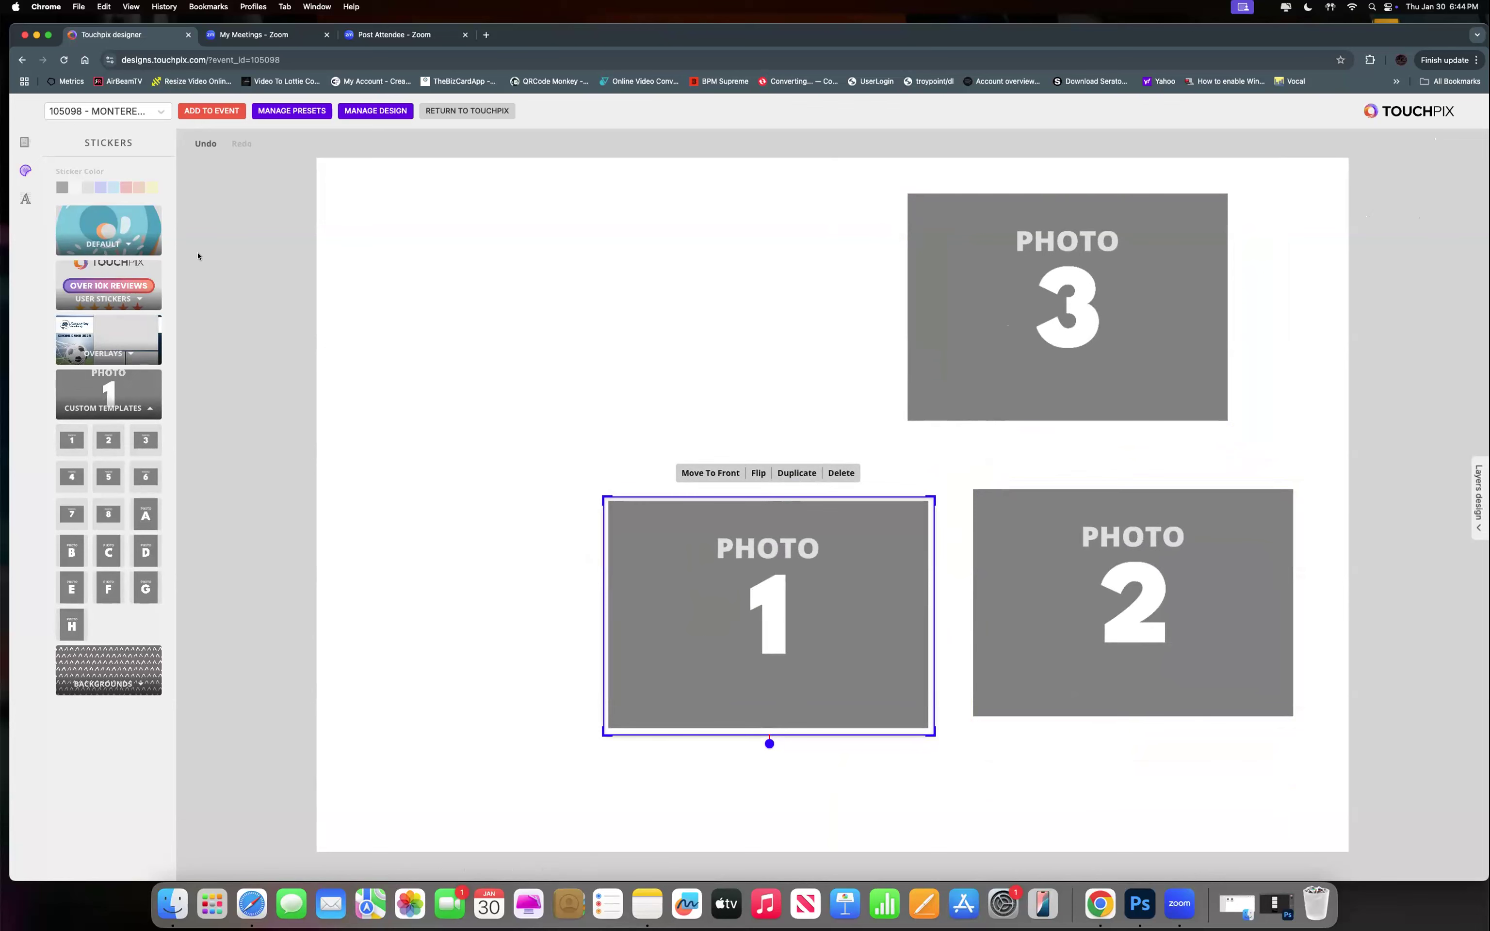
click(375, 111)
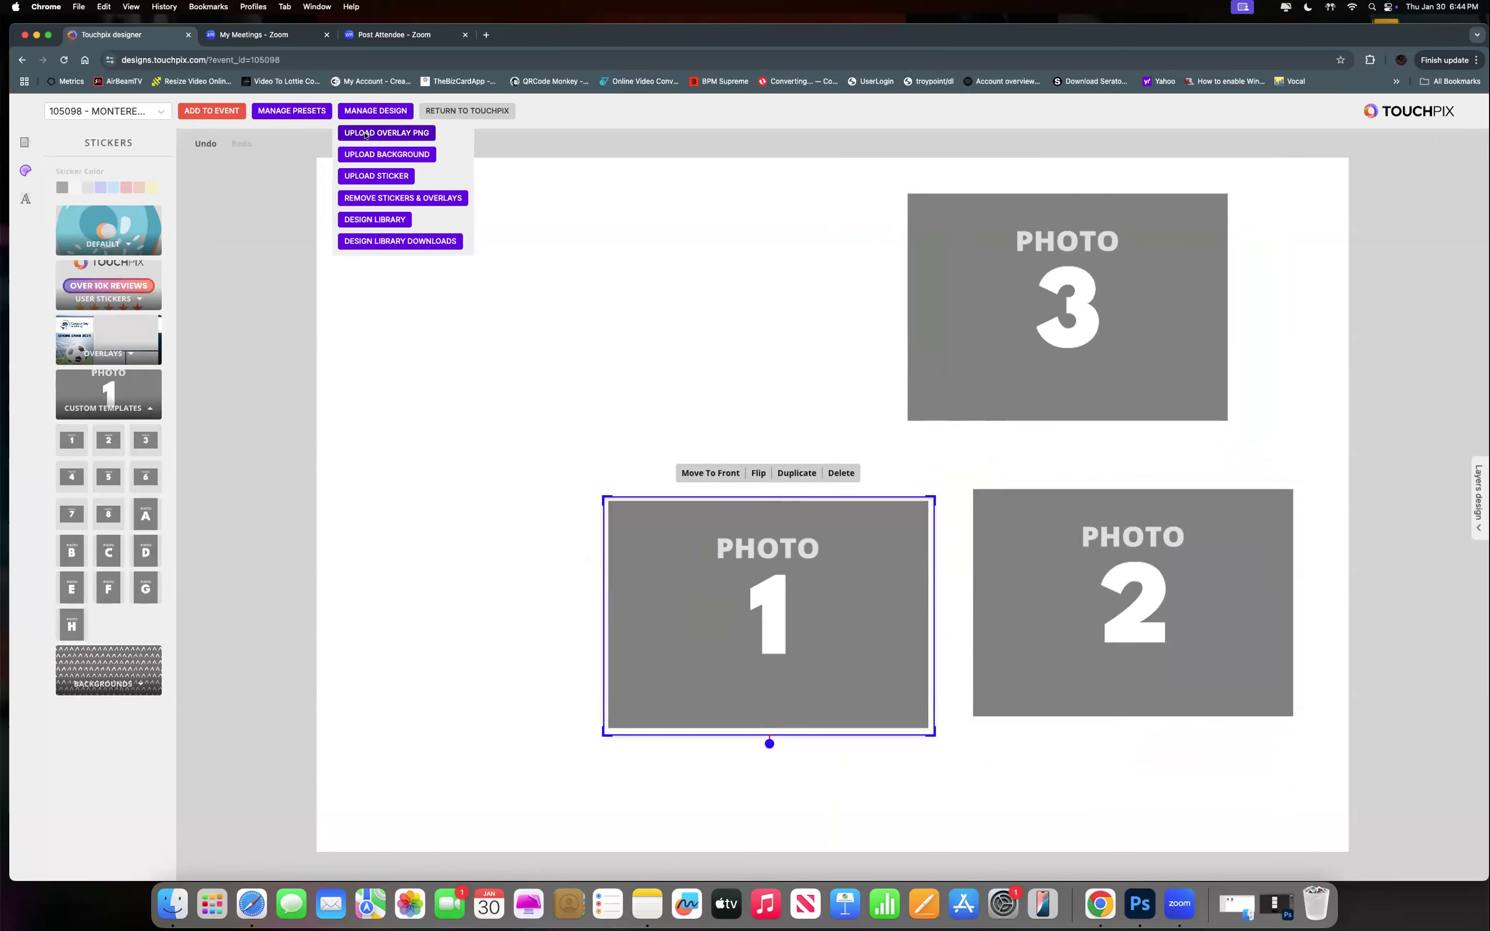
Upload Desktop > MB ACADEMY SOCCER > MBA-FINAL.png as the design overlay.
click(403, 180)
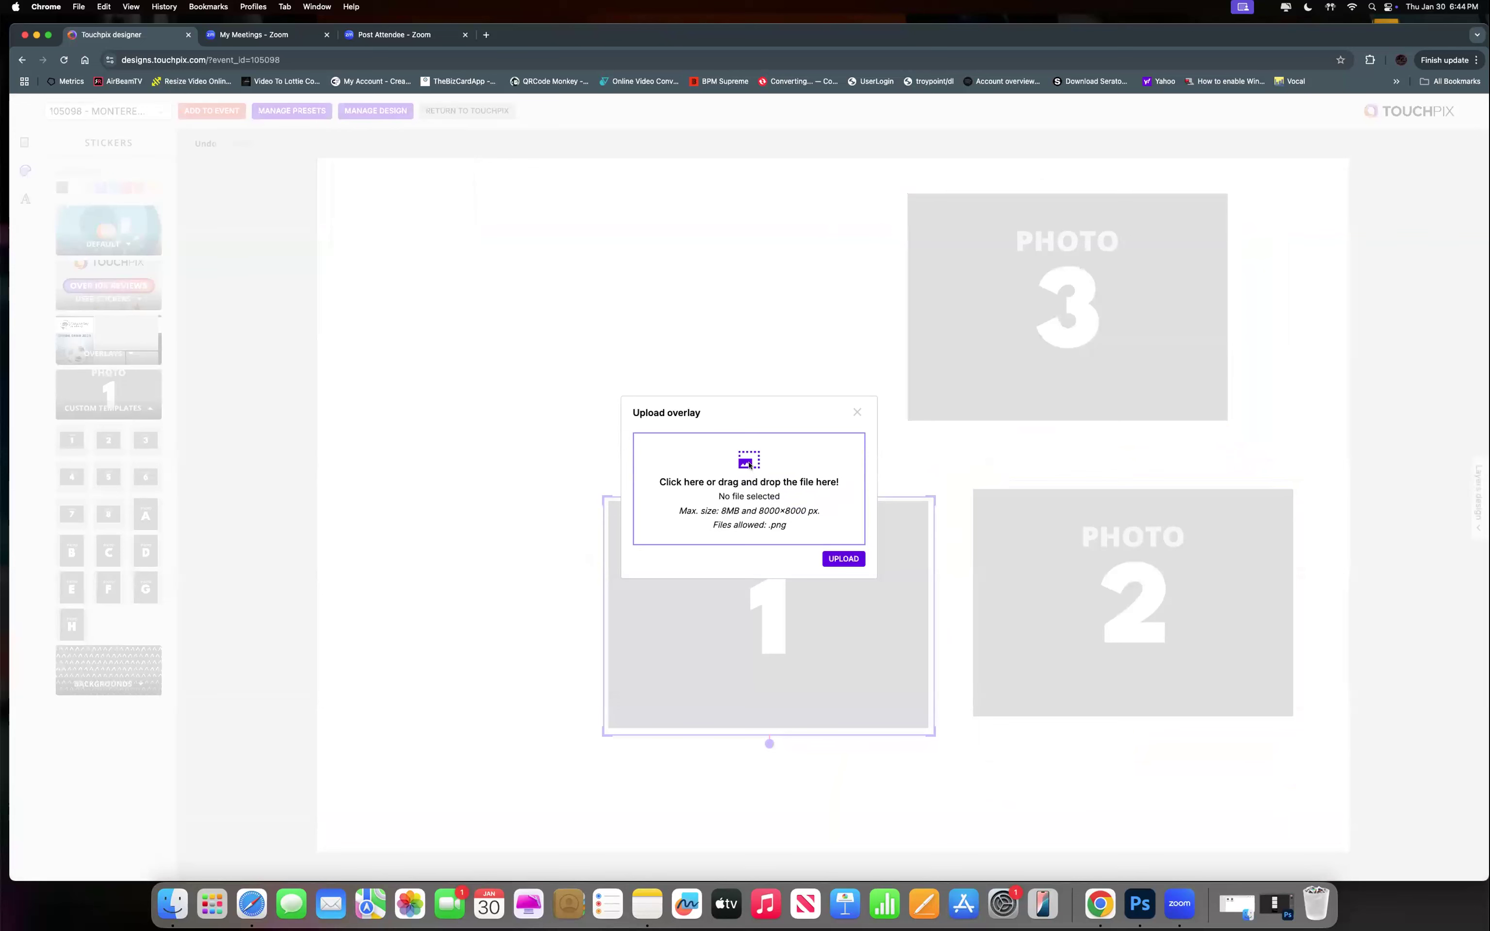
click(749, 464)
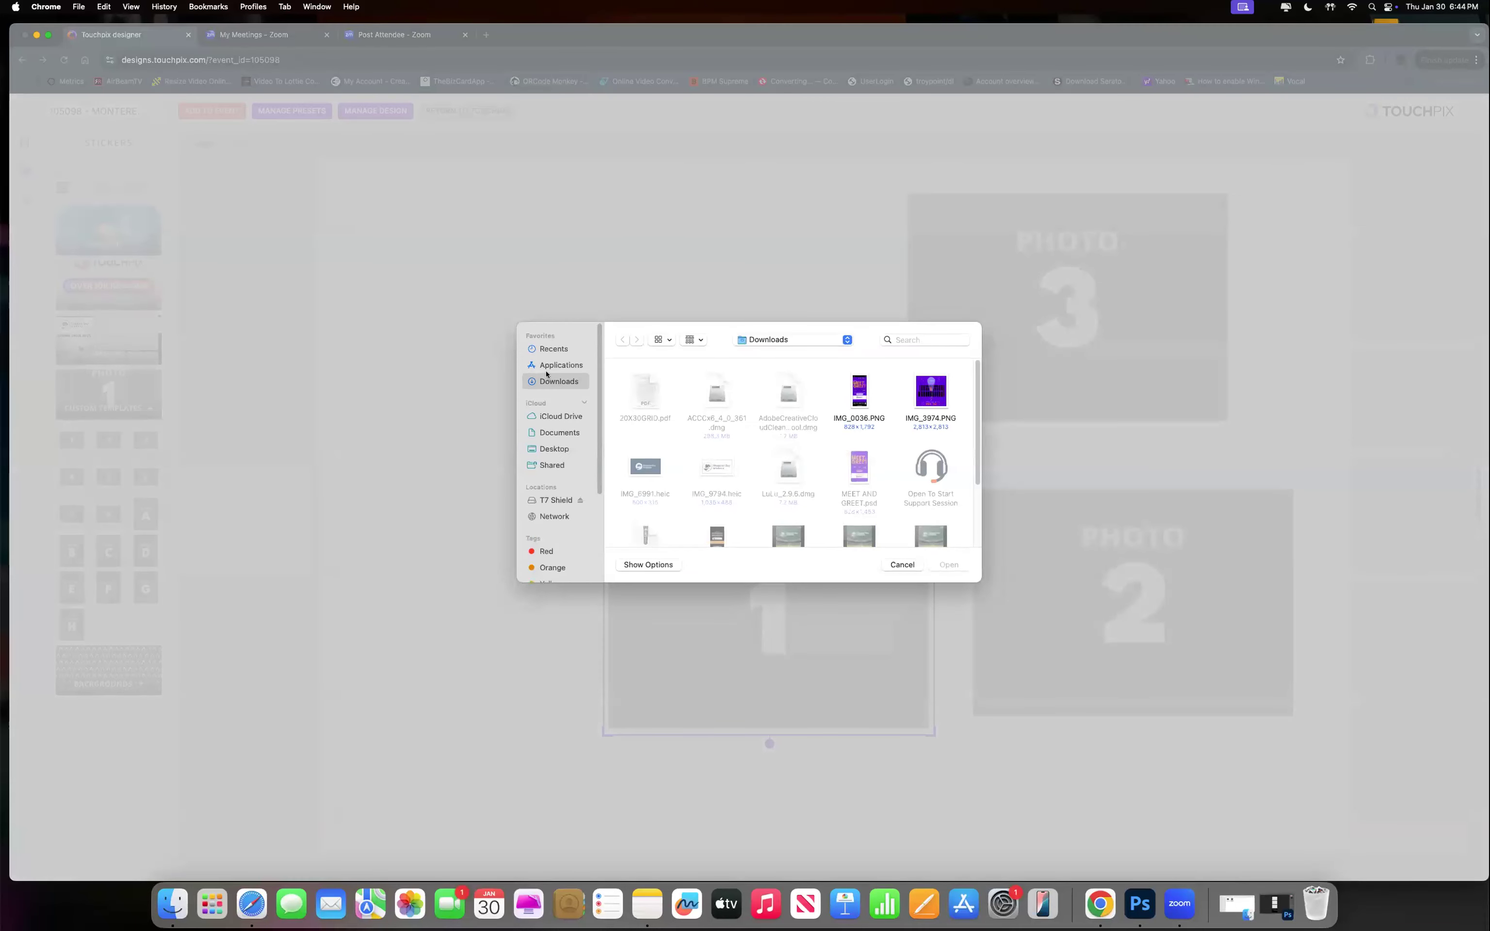
click(545, 452)
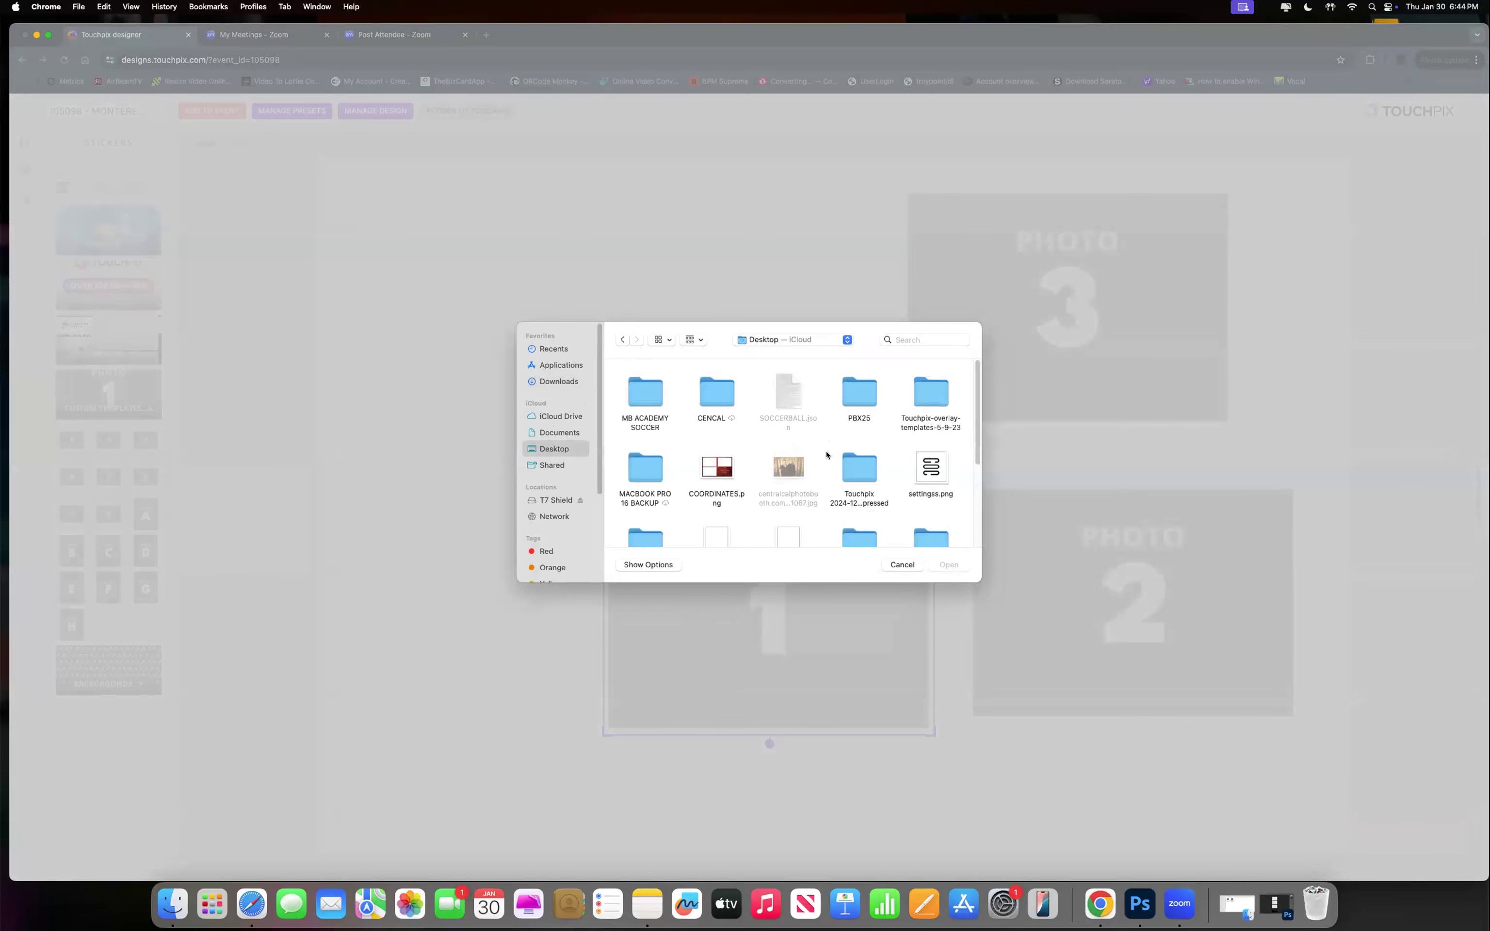
double_click(646, 399)
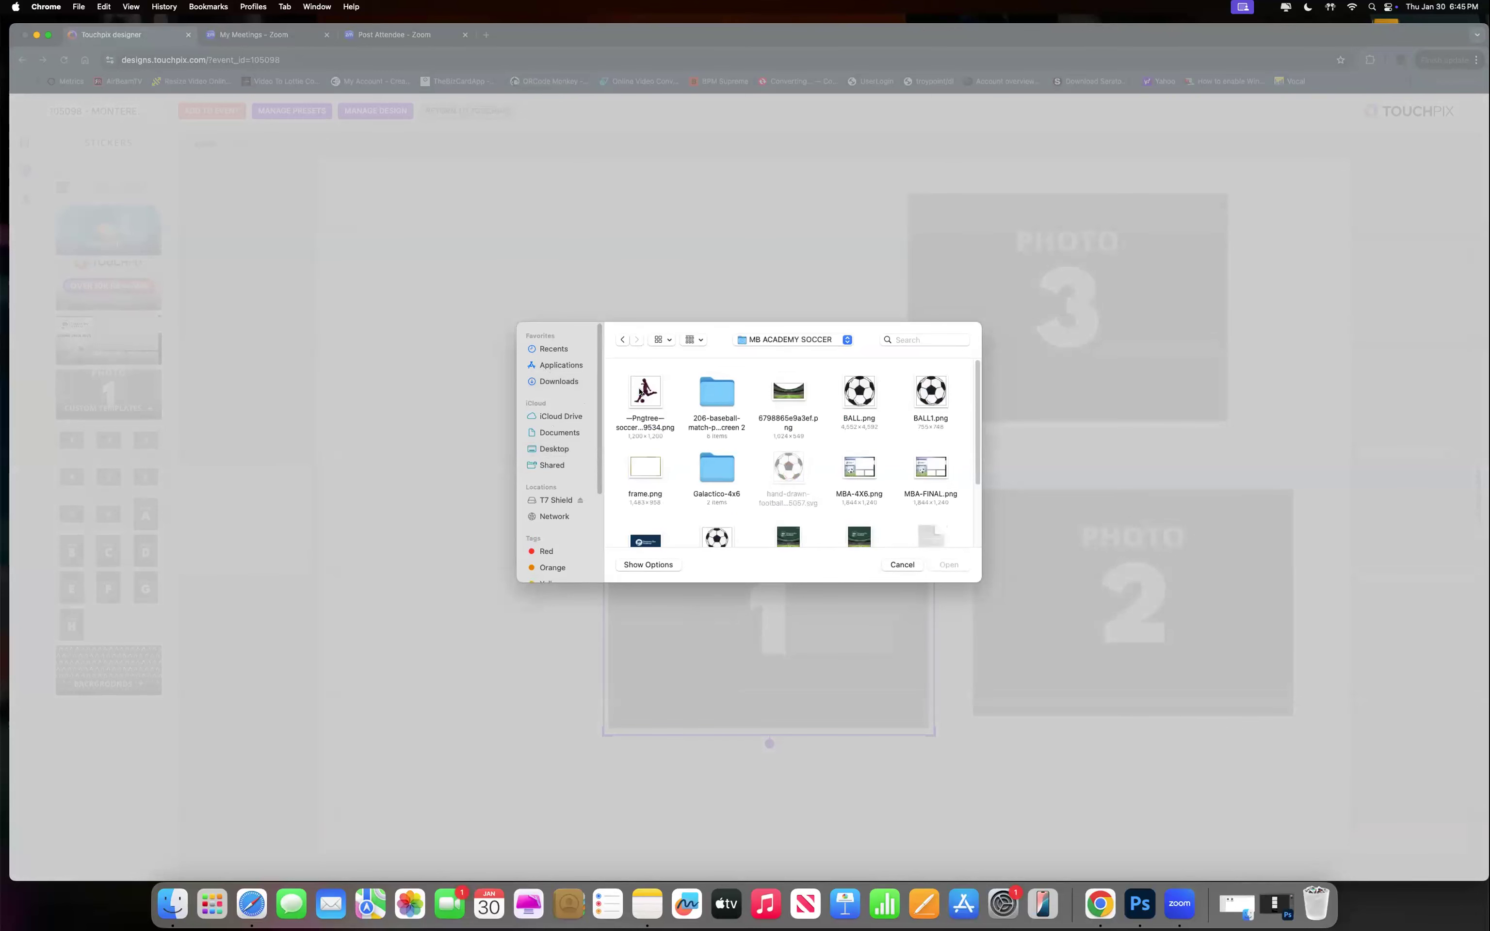
click(926, 471)
click(948, 563)
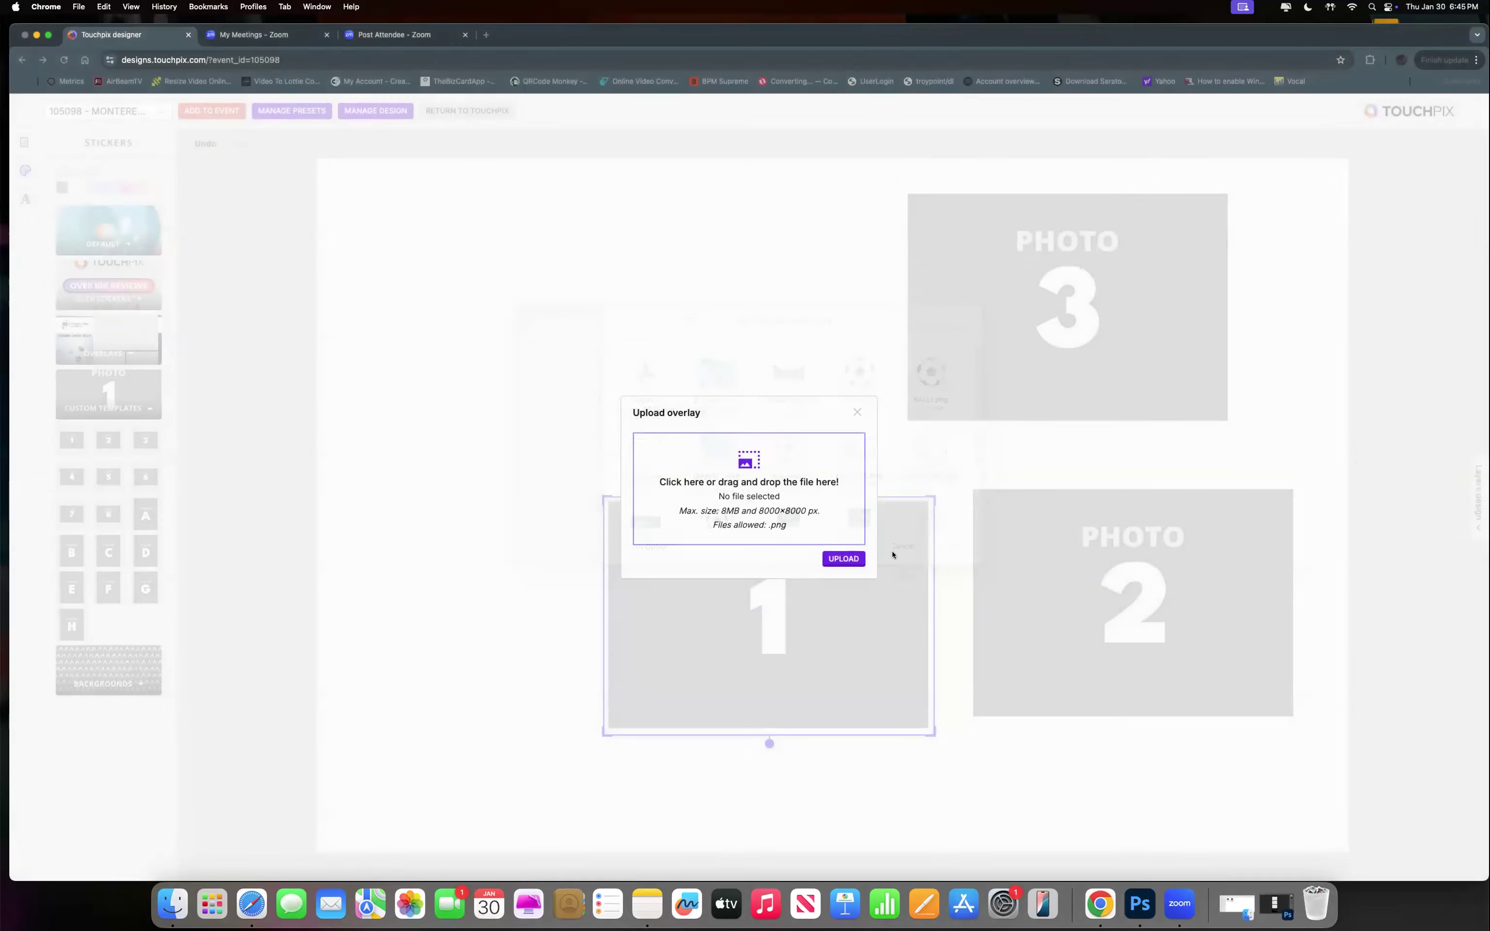
click(843, 560)
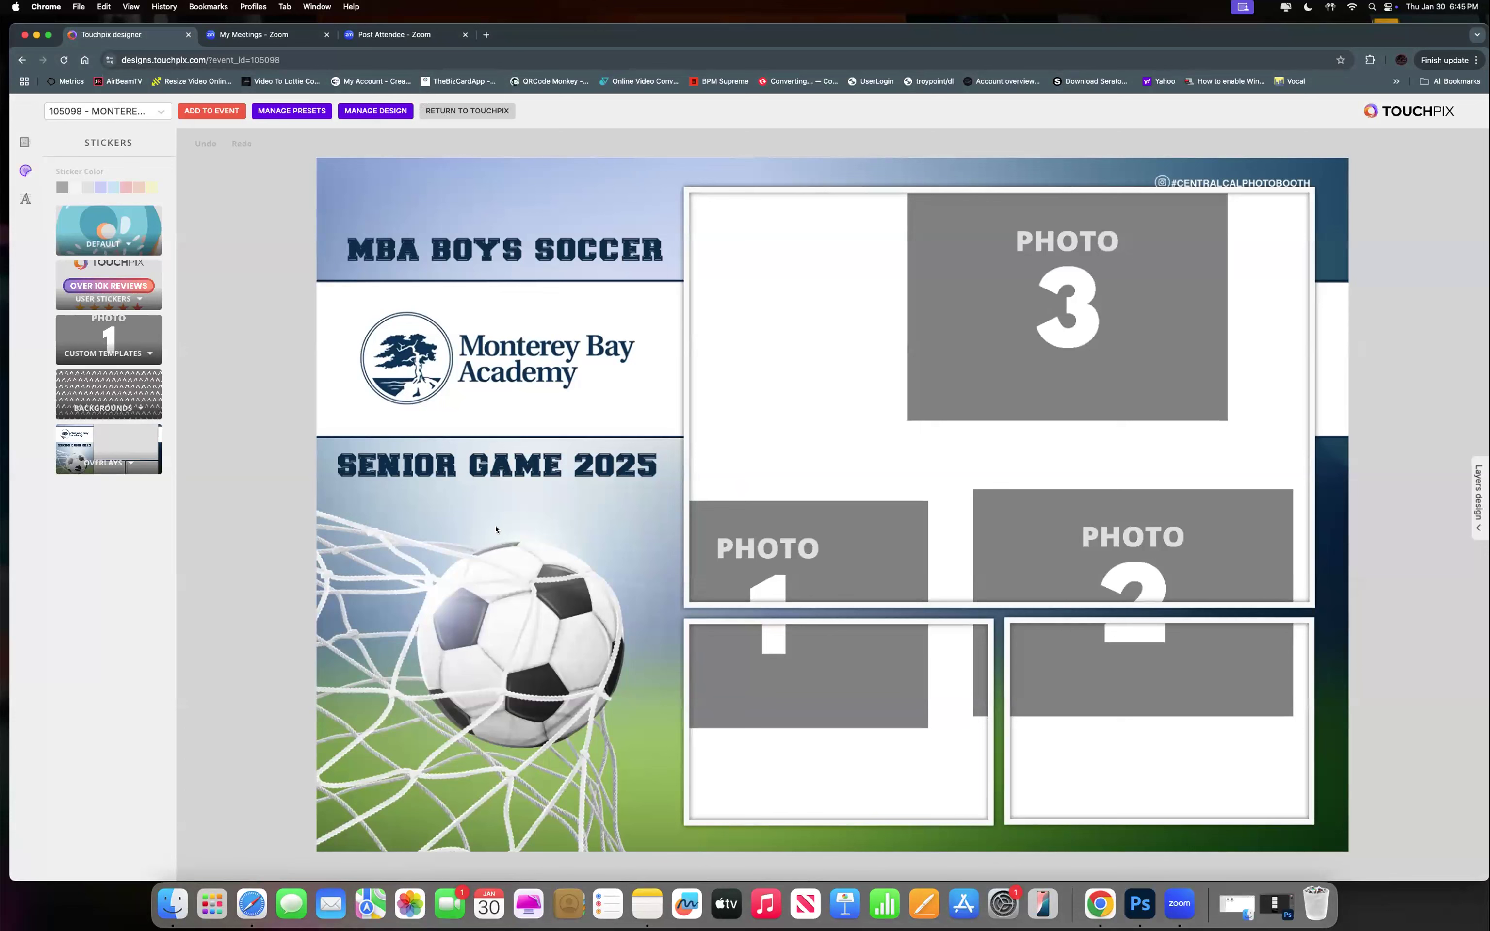
Delete the soccer overlay from the canvas and move the browser window aside.
click(469, 411)
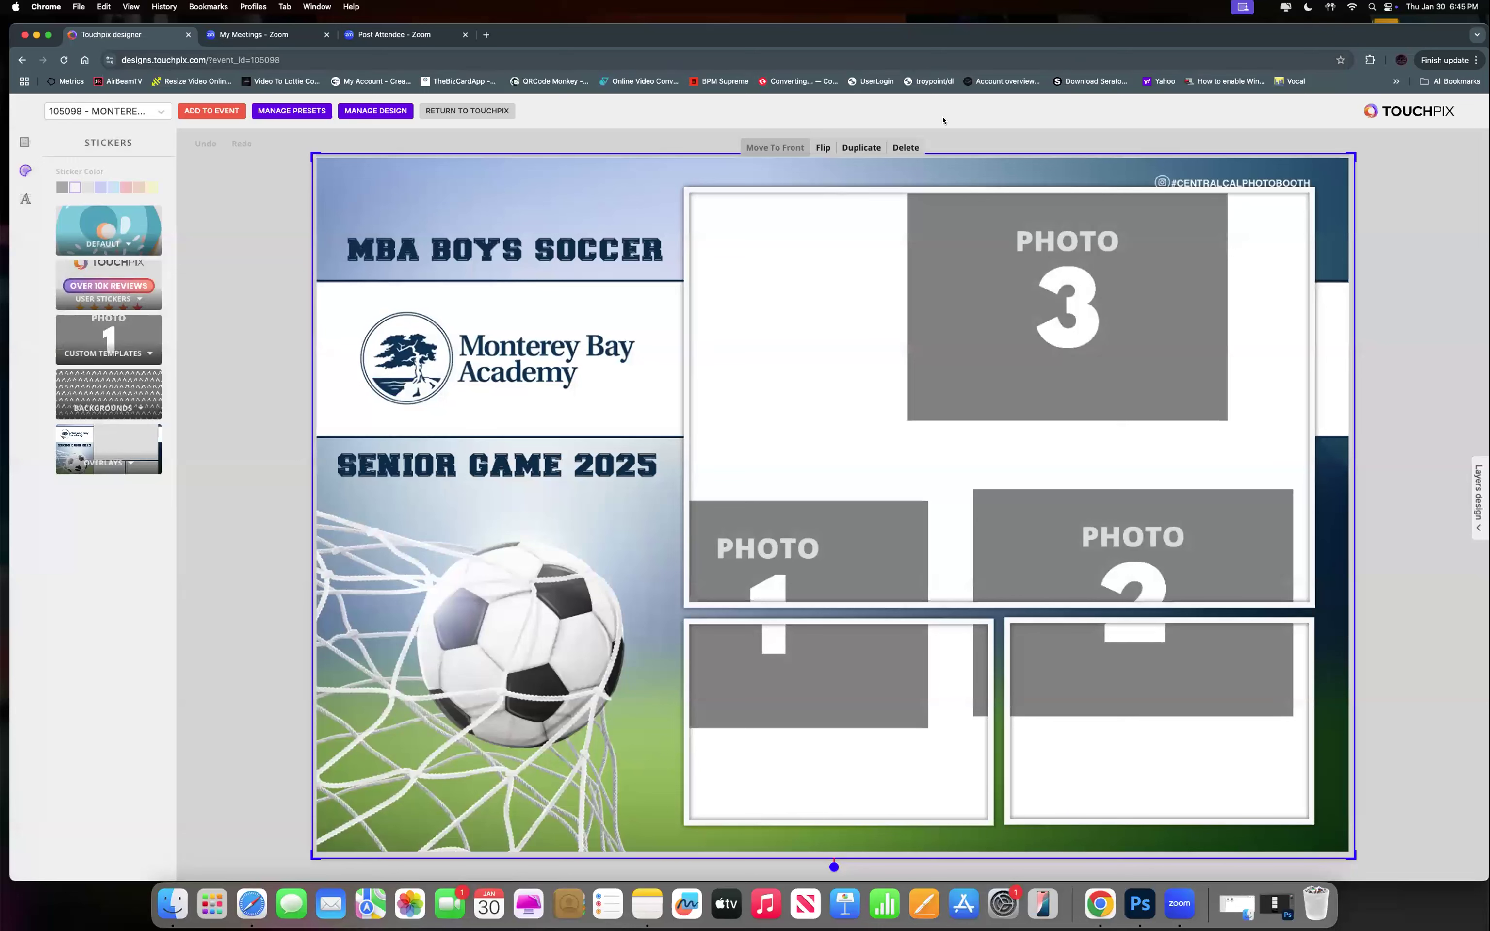
click(905, 148)
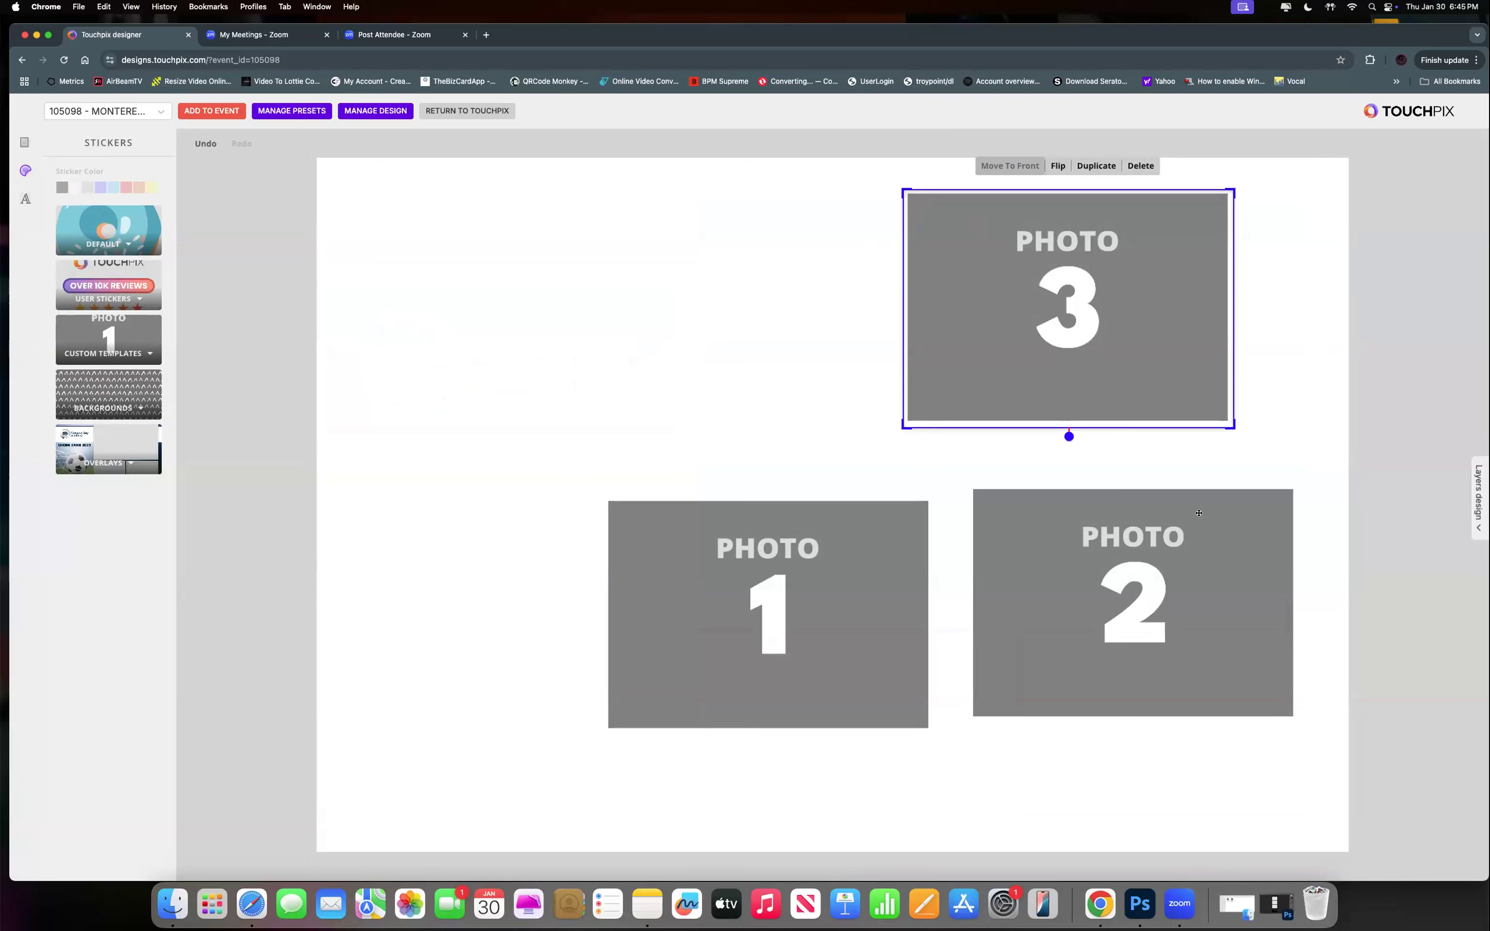
drag(641, 36, 336, 31)
Show Galactico-4x6-Full-Bleed.psd in Photoshop and slide the Touchpix window to the left.
click(1139, 904)
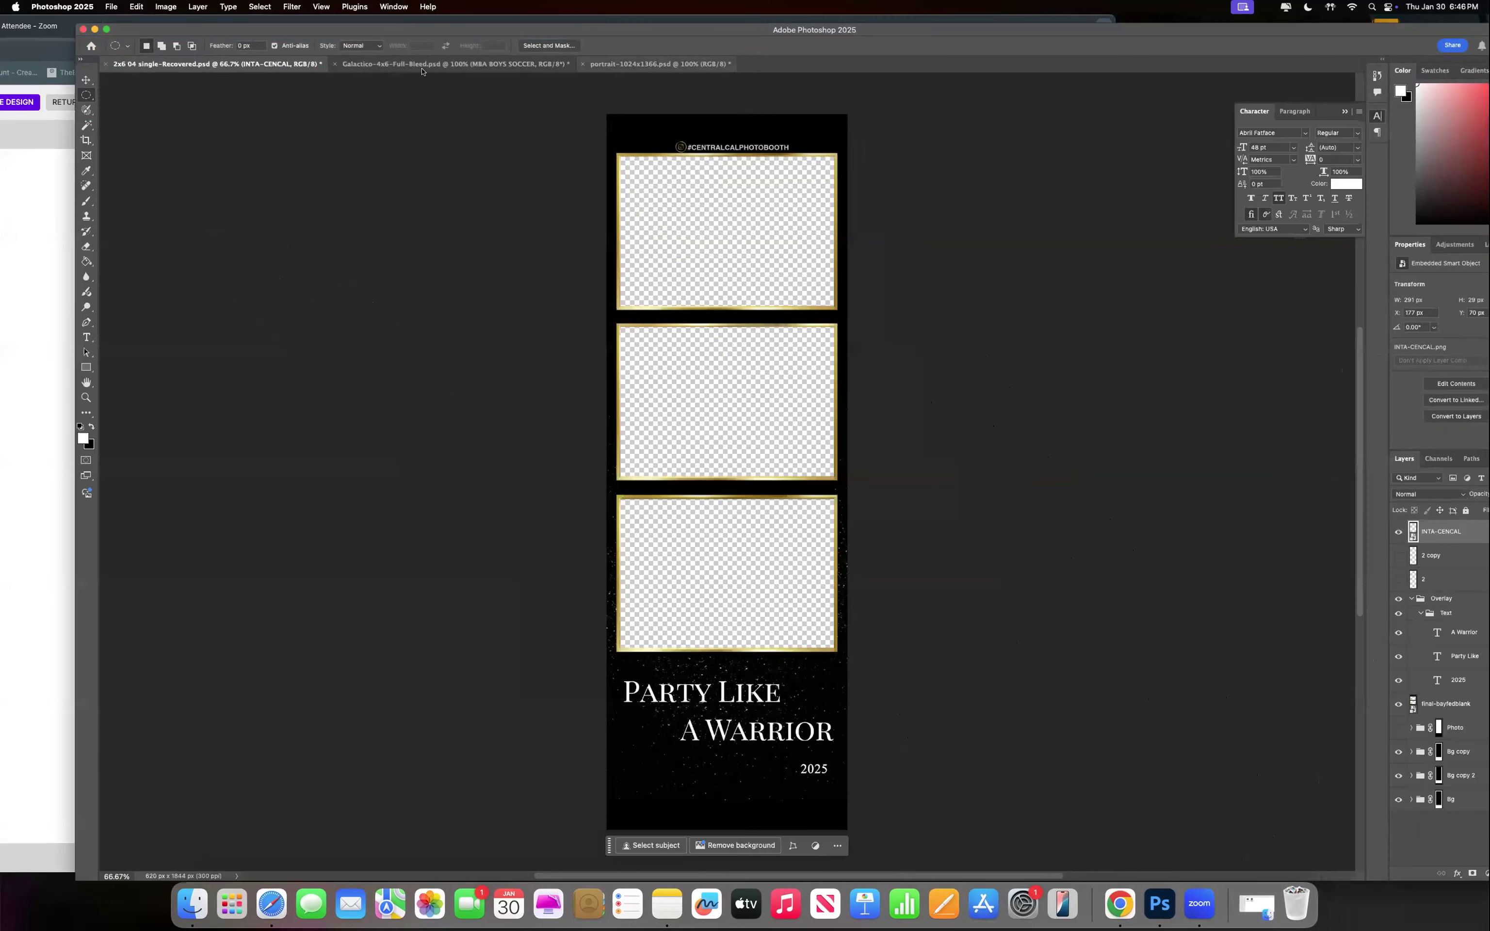
click(432, 63)
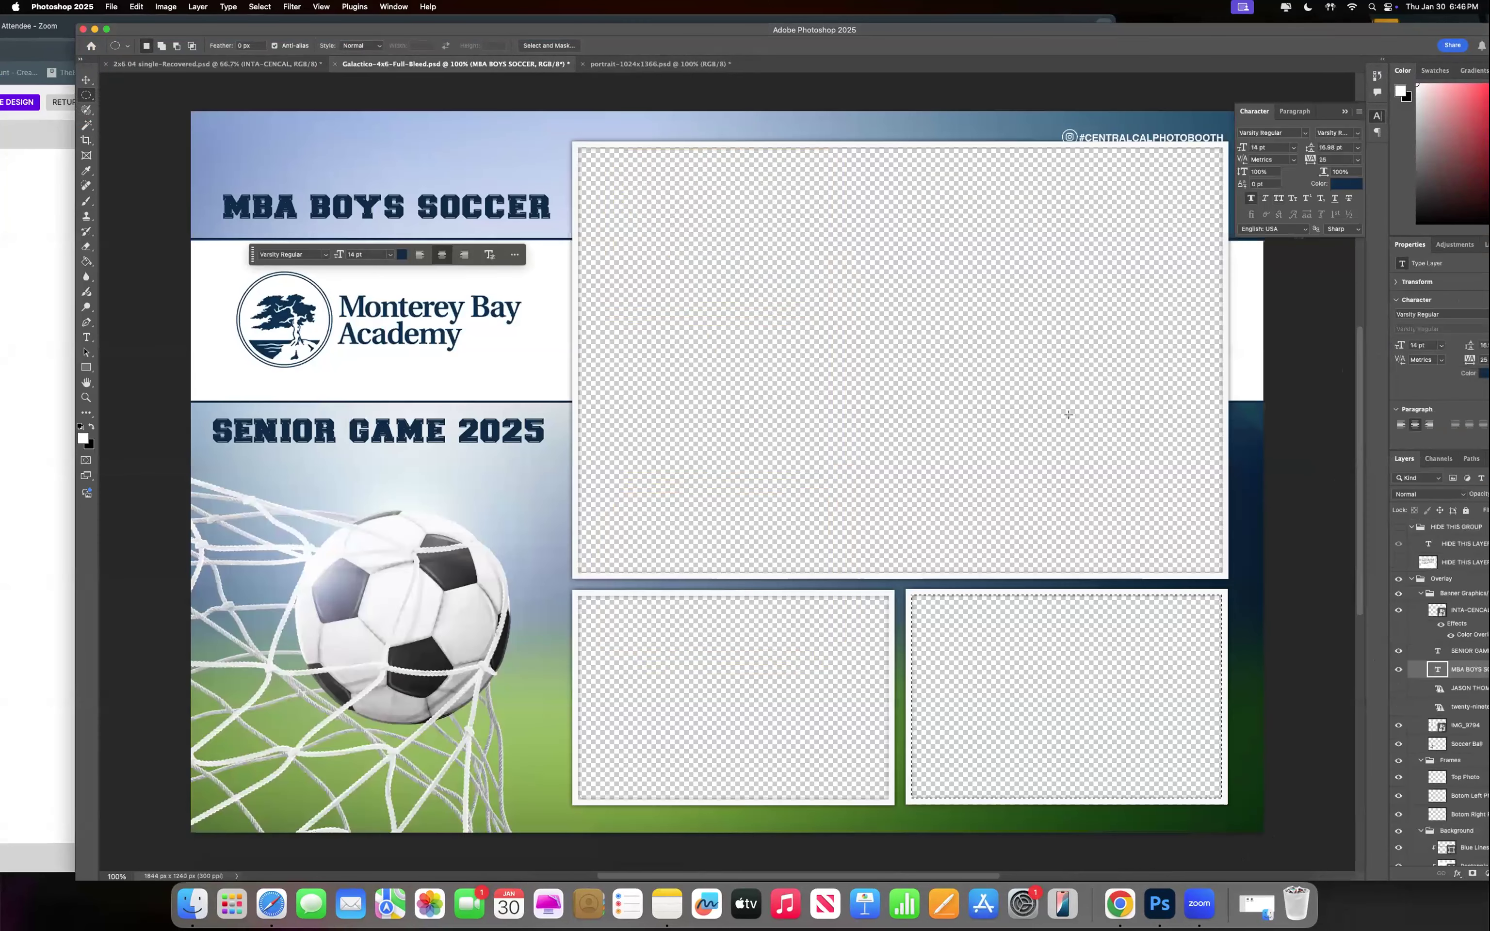
drag(512, 29, 679, 23)
drag(675, 107, 653, 86)
click(506, 27)
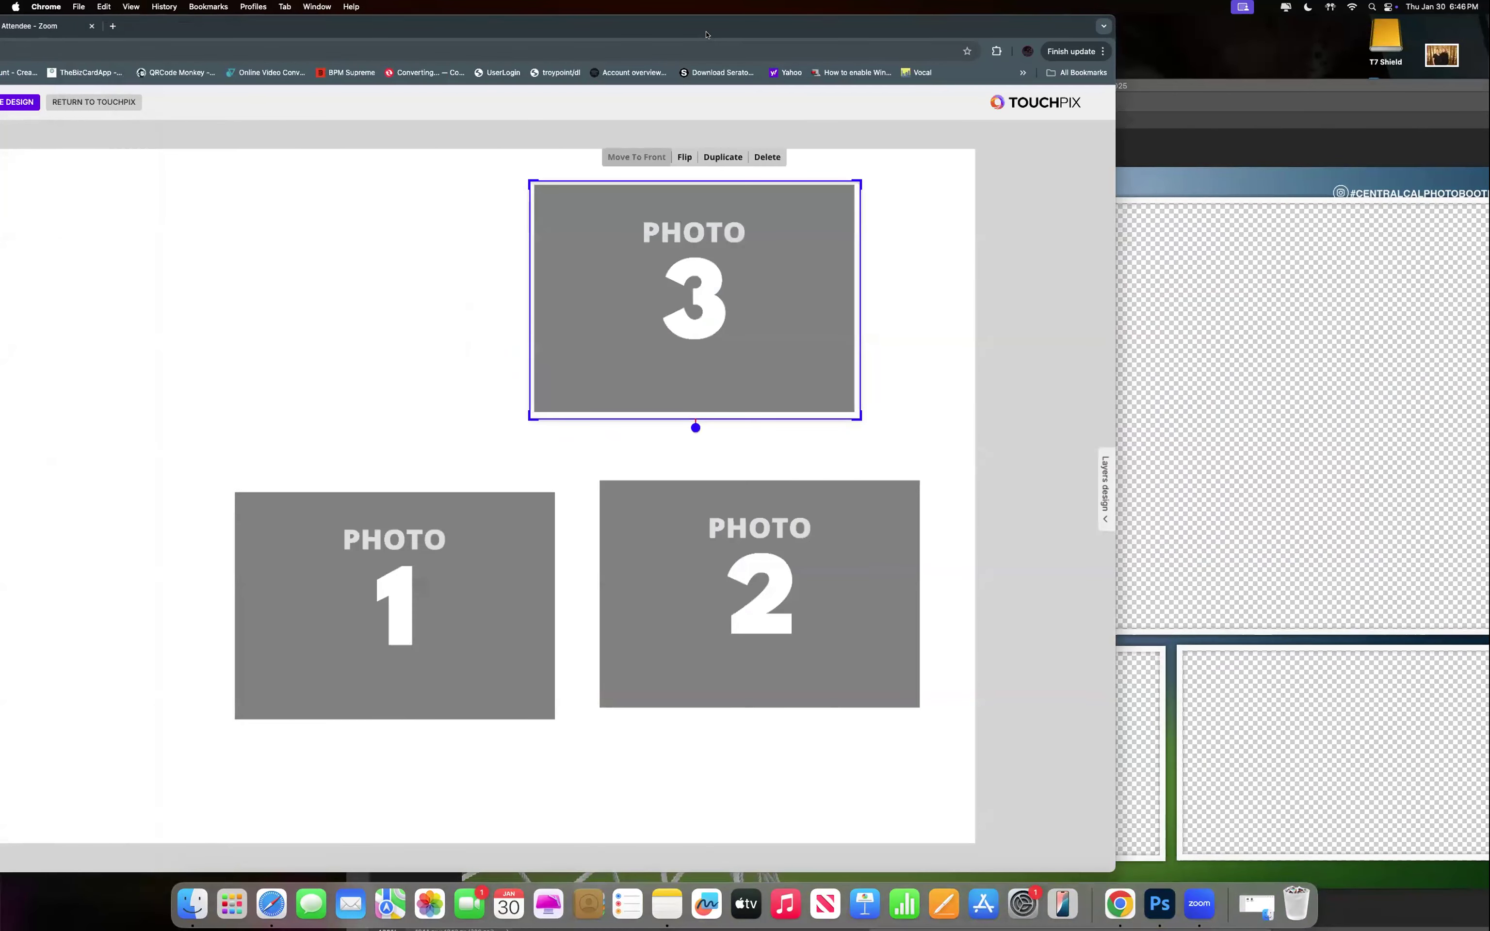
drag(404, 25, 255, 25)
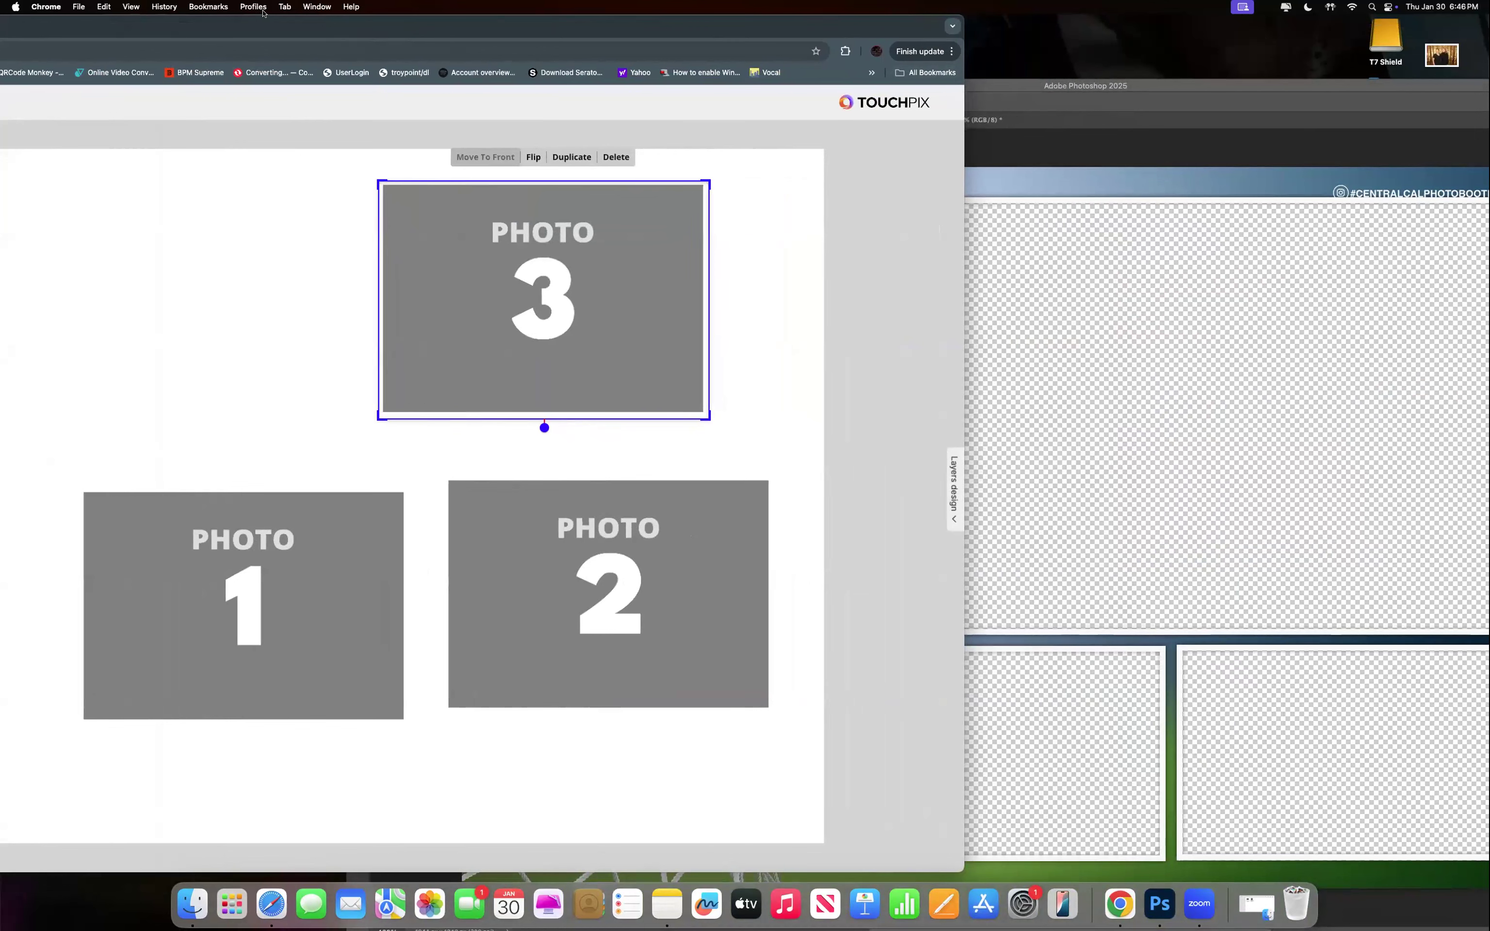
drag(384, 30, 193, 31)
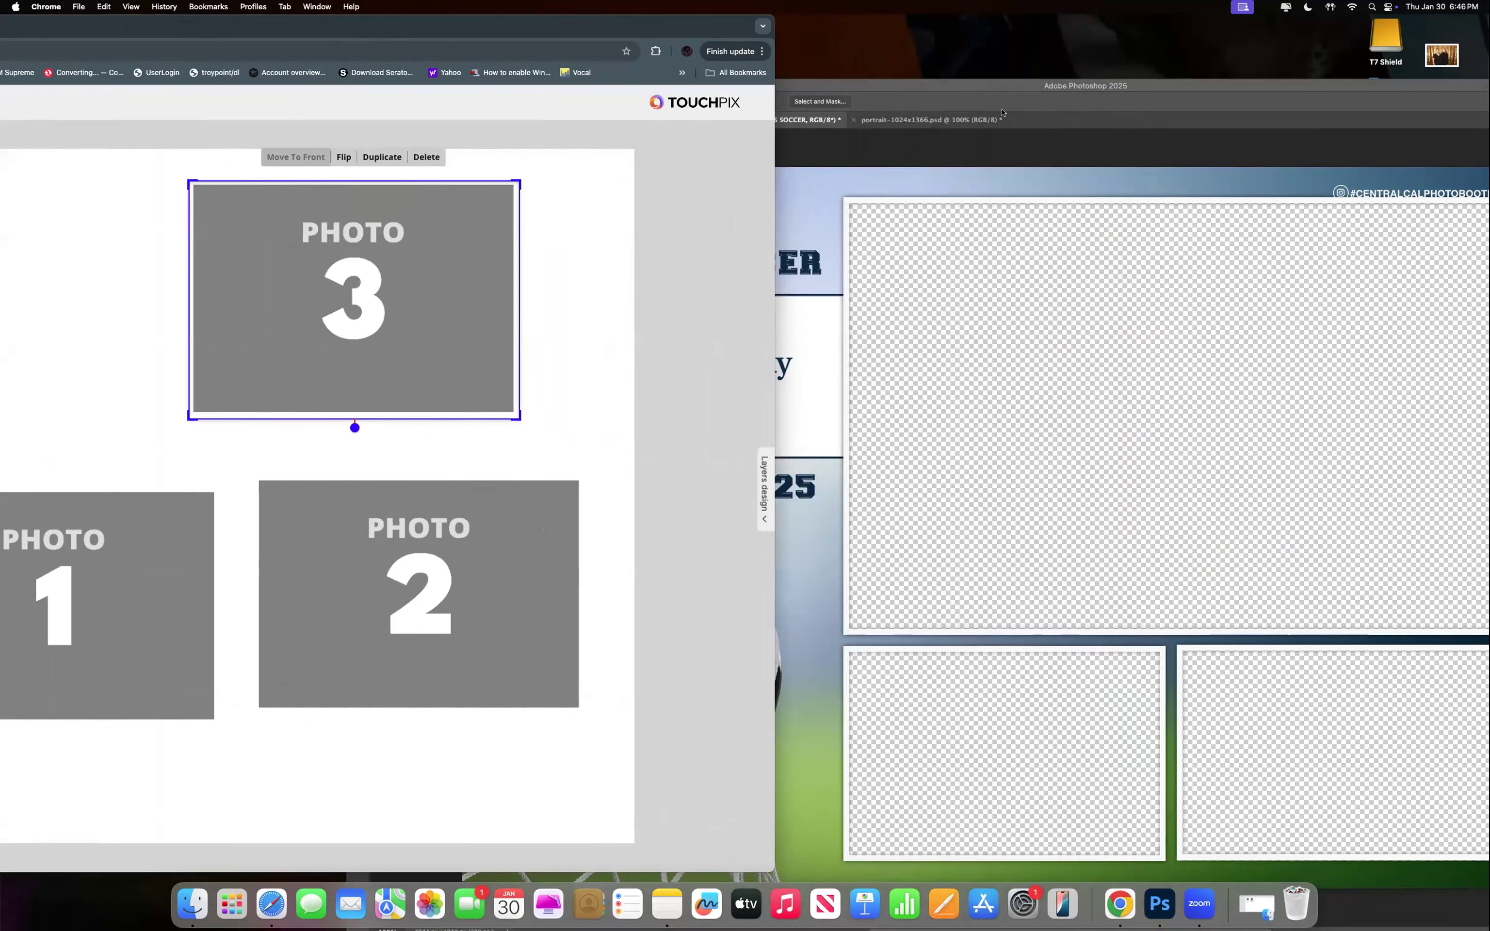
Arrange the Photoshop and Touchpix windows for comparison, then clear the Photoshop selection.
click(997, 85)
drag(1090, 85, 609, 6)
click(859, 18)
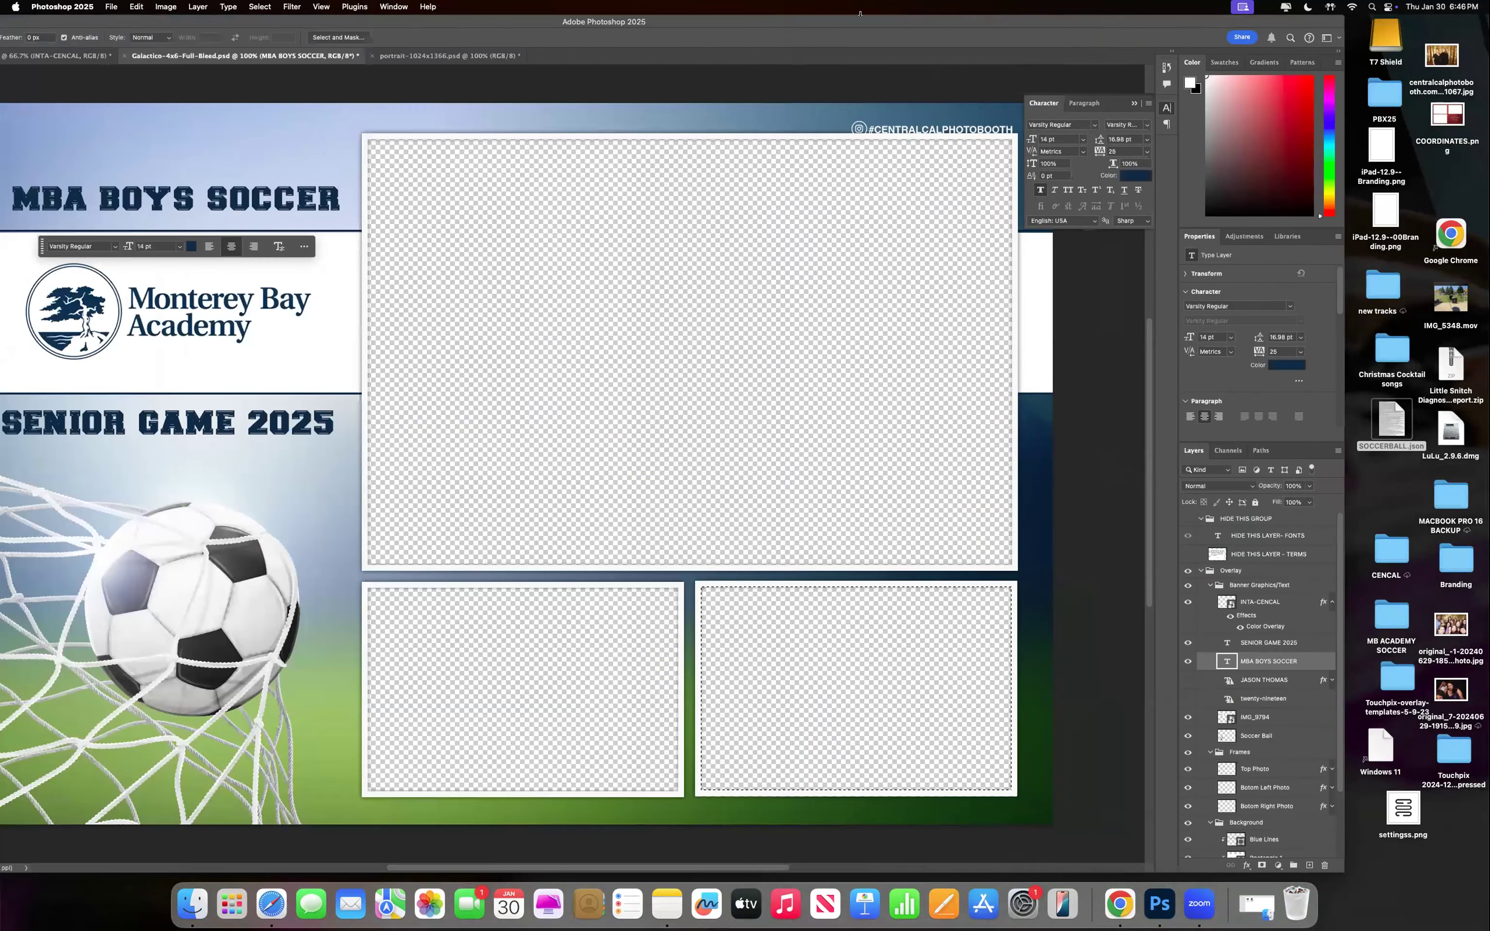
drag(860, 13, 951, 32)
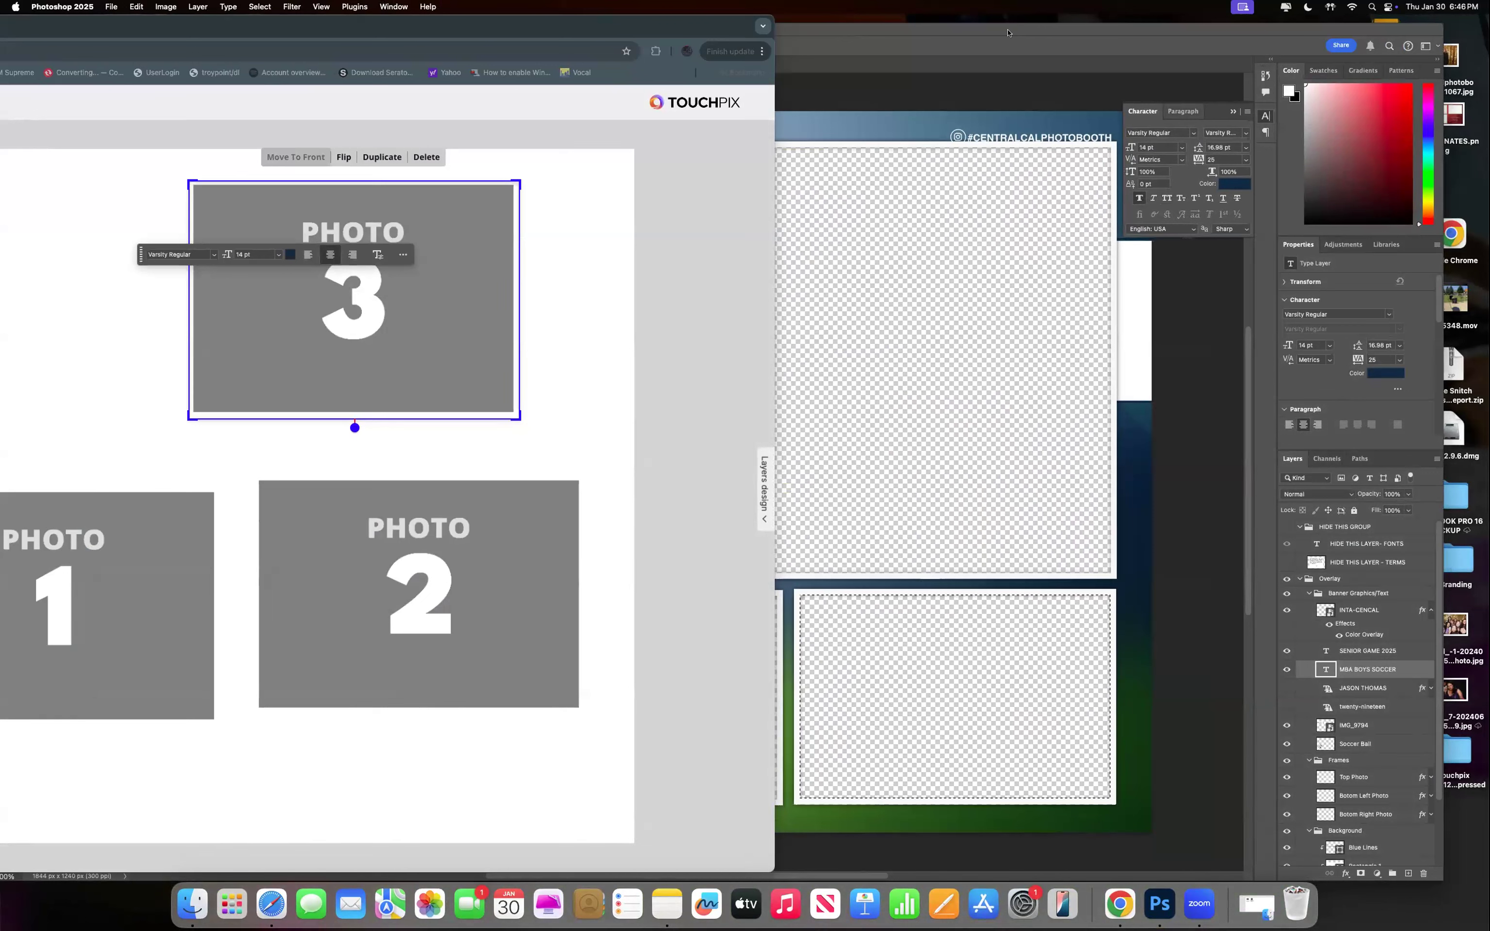
click(932, 37)
mouse_move(933, 38)
mouse_down()
mouse_move(971, 37)
mouse_move(957, 38)
mouse_up()
drag(238, 35, 109, 609)
drag(41, 686, 46, 686)
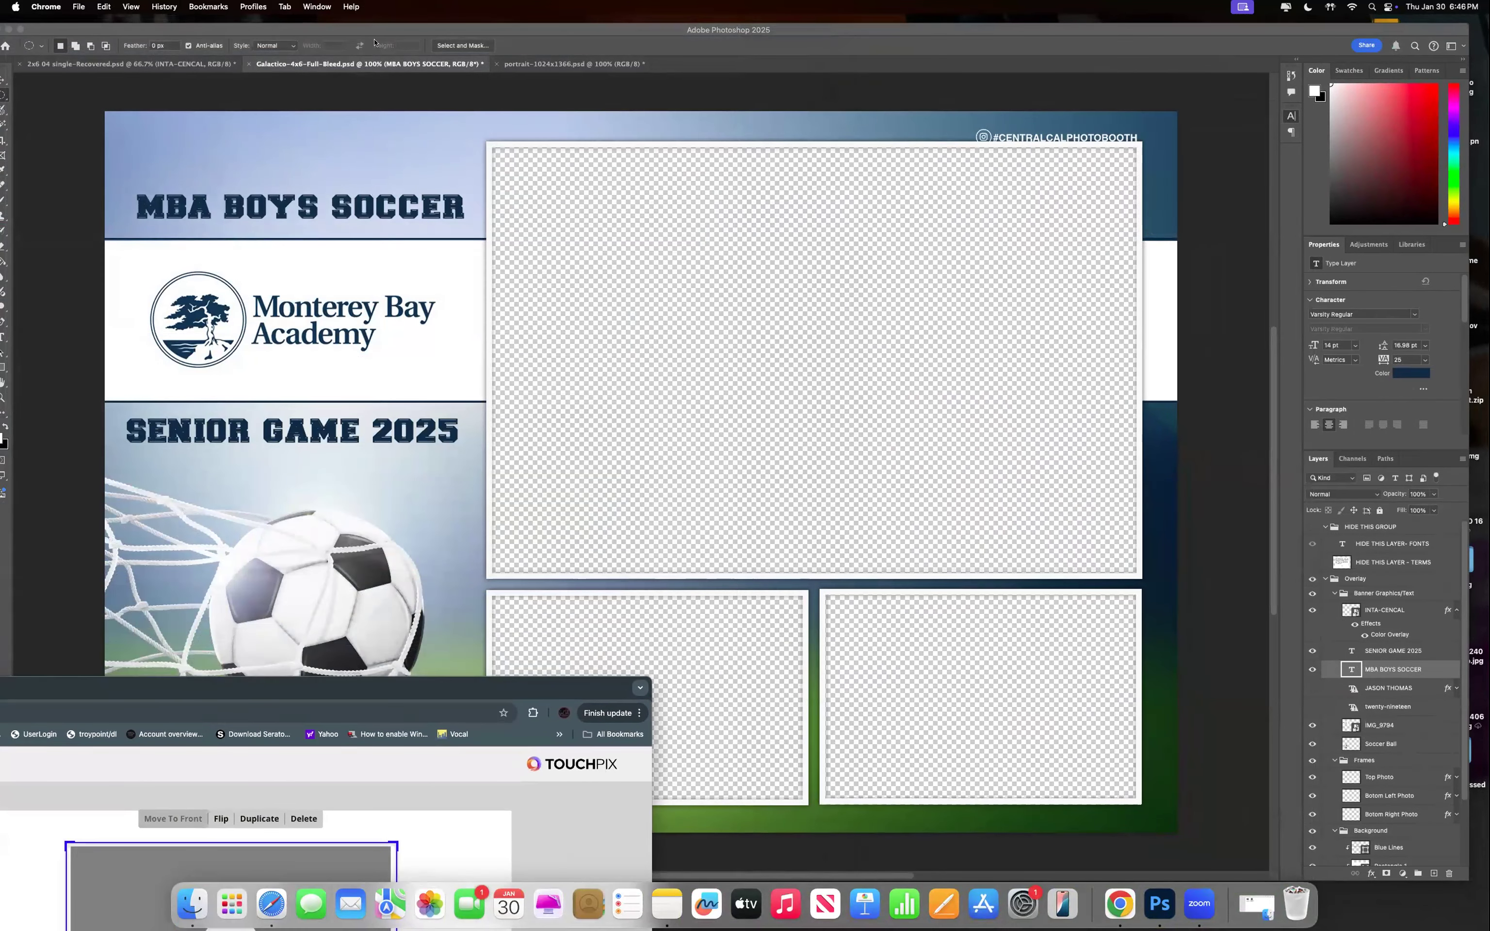
mouse_move(1075, 26)
mouse_down()
mouse_move(1093, 25)
mouse_move(1080, 23)
mouse_up()
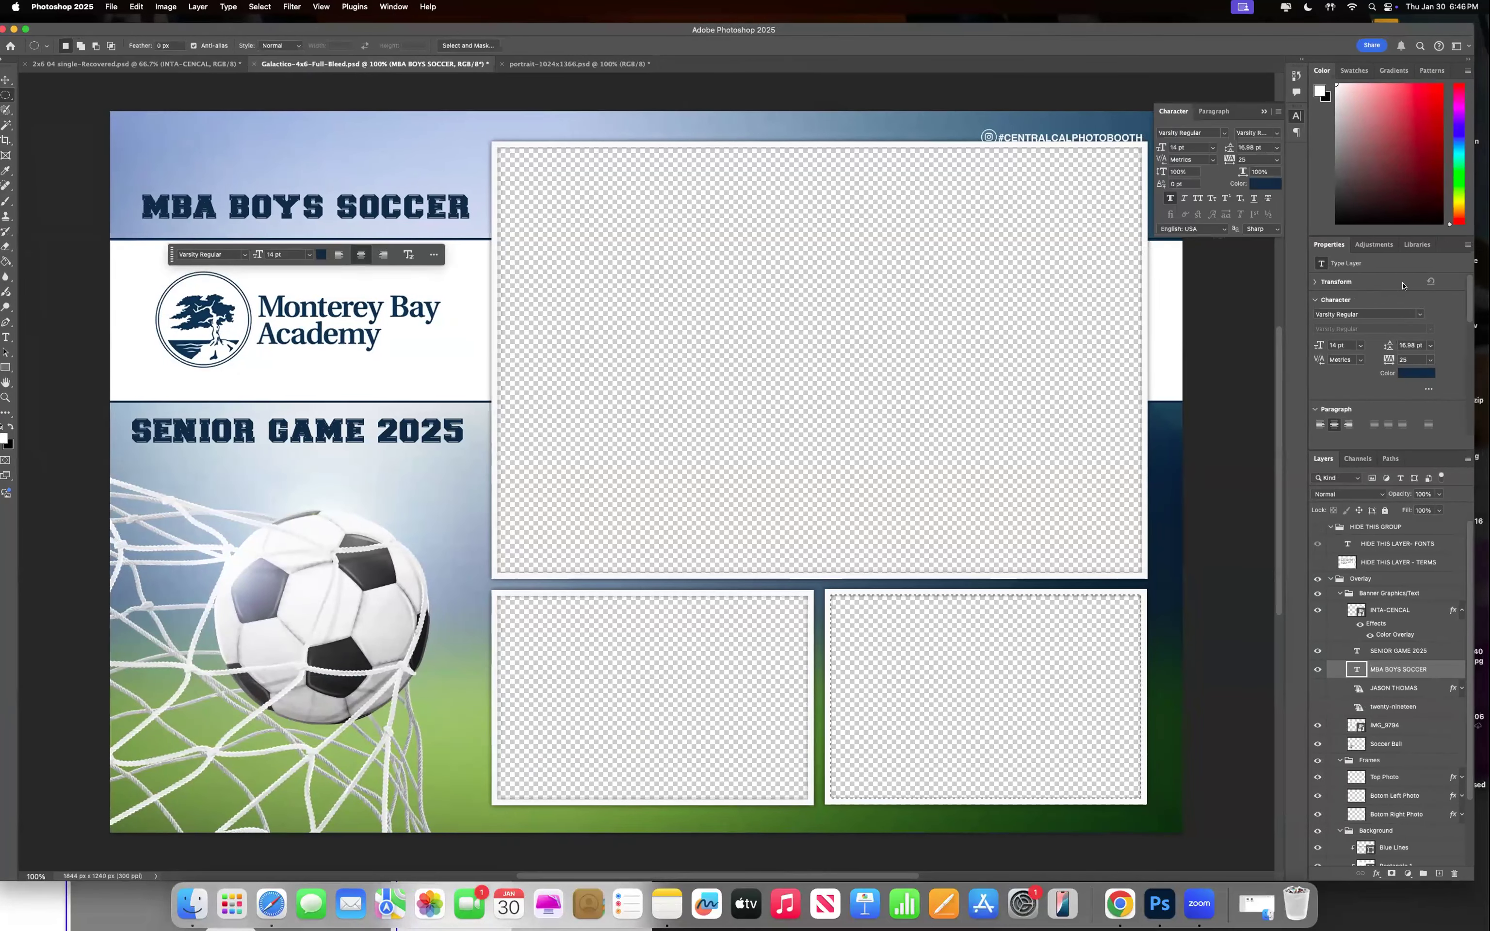
drag(1349, 287, 1488, 287)
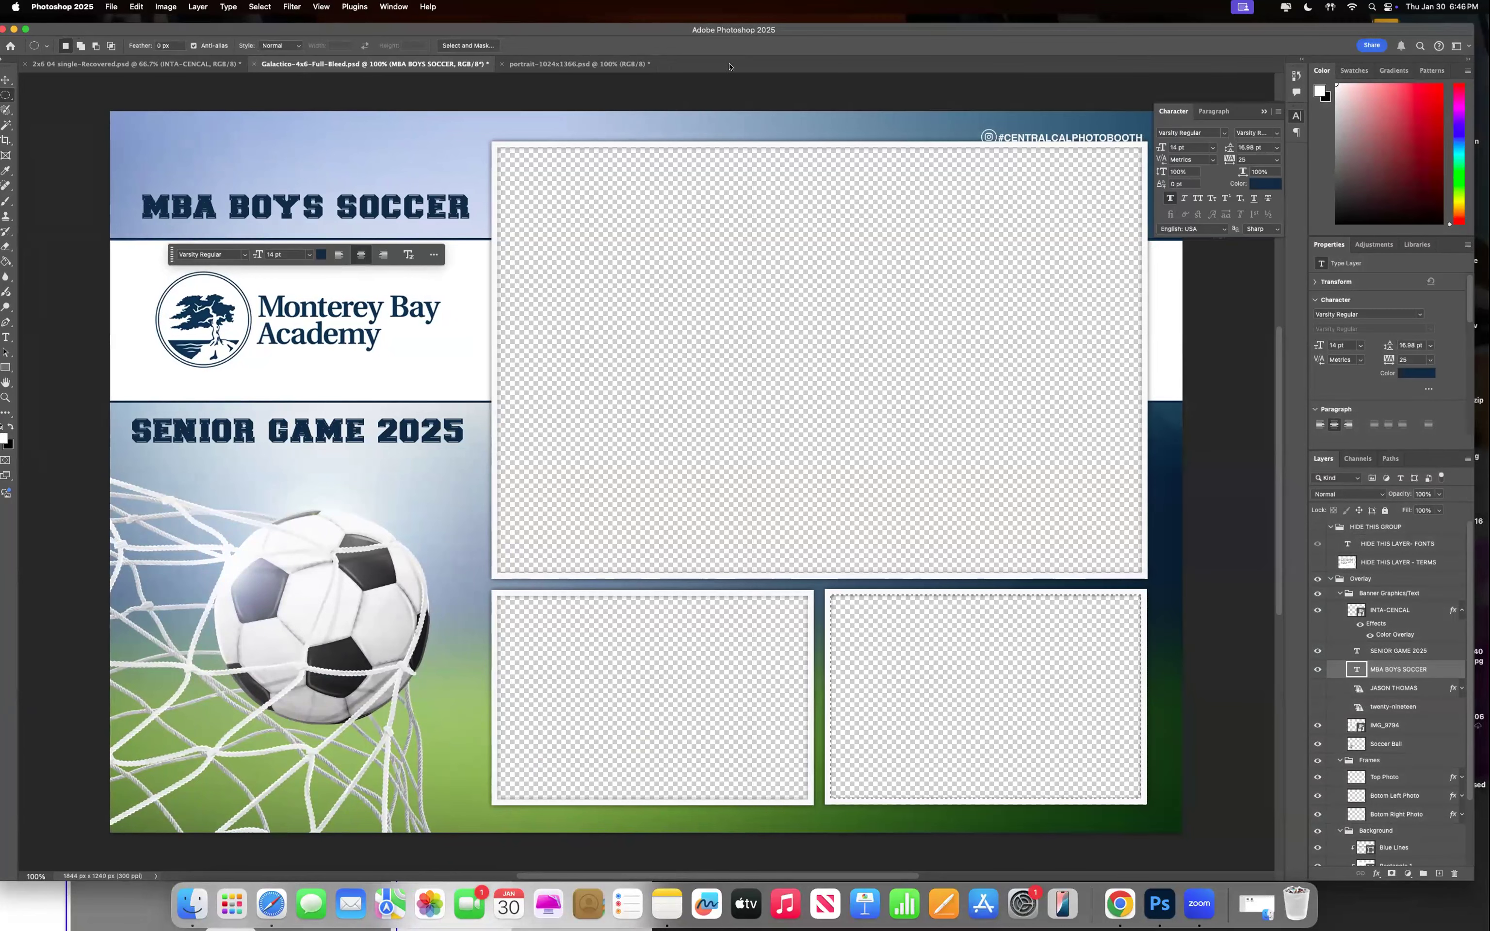
key(super+d)
Magic Wand-select the Top Photo opening to read its 1108 × 732 px size, then return to Touchpix.
click(5, 126)
click(748, 310)
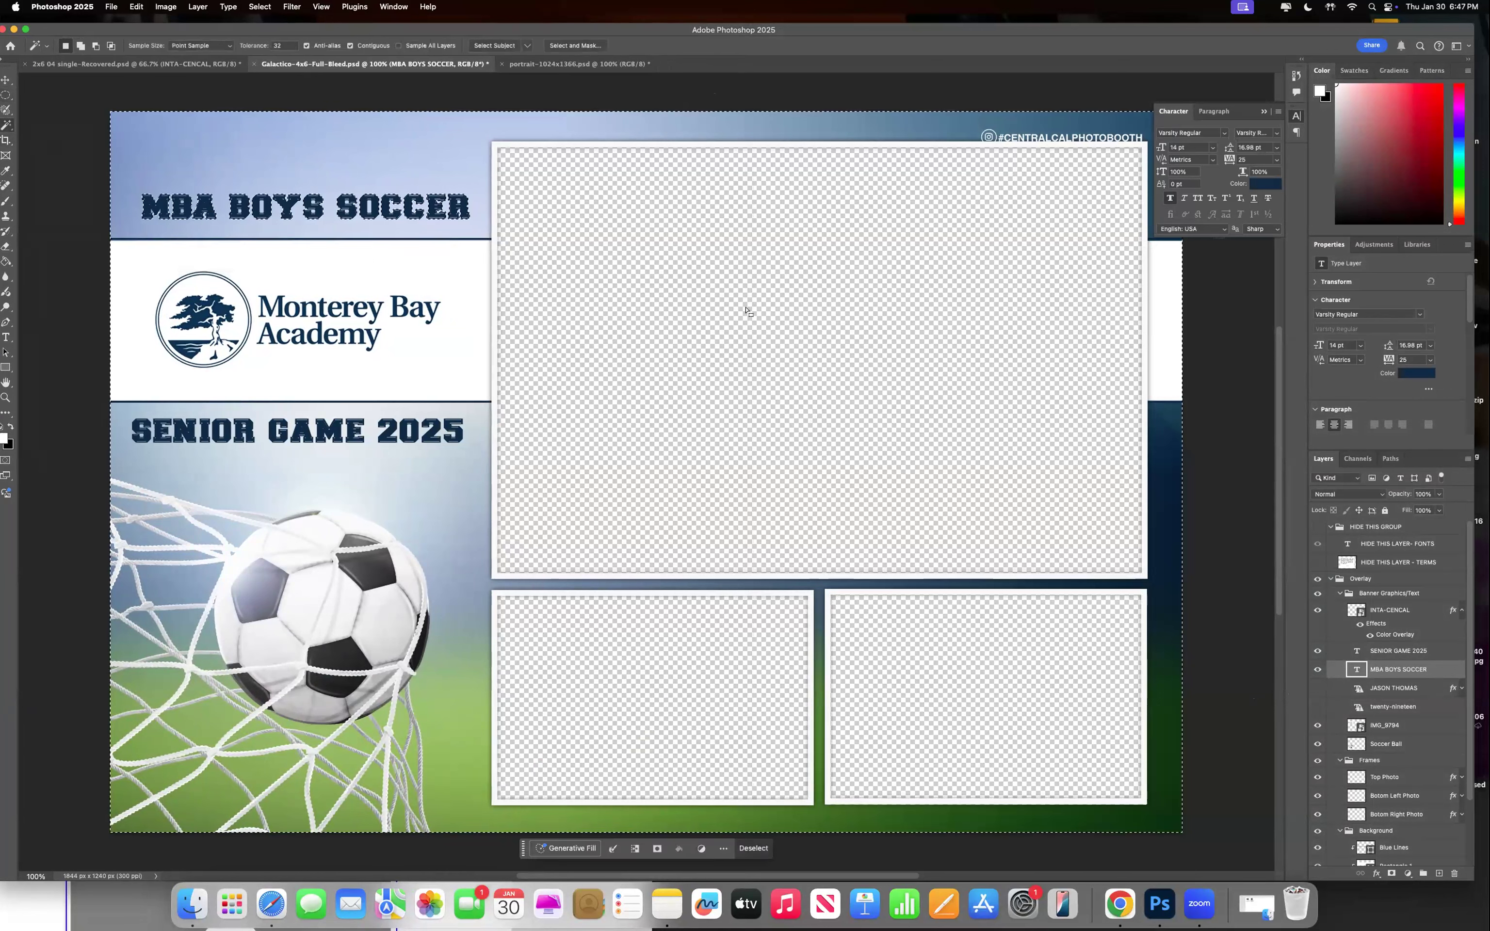
key(super+d)
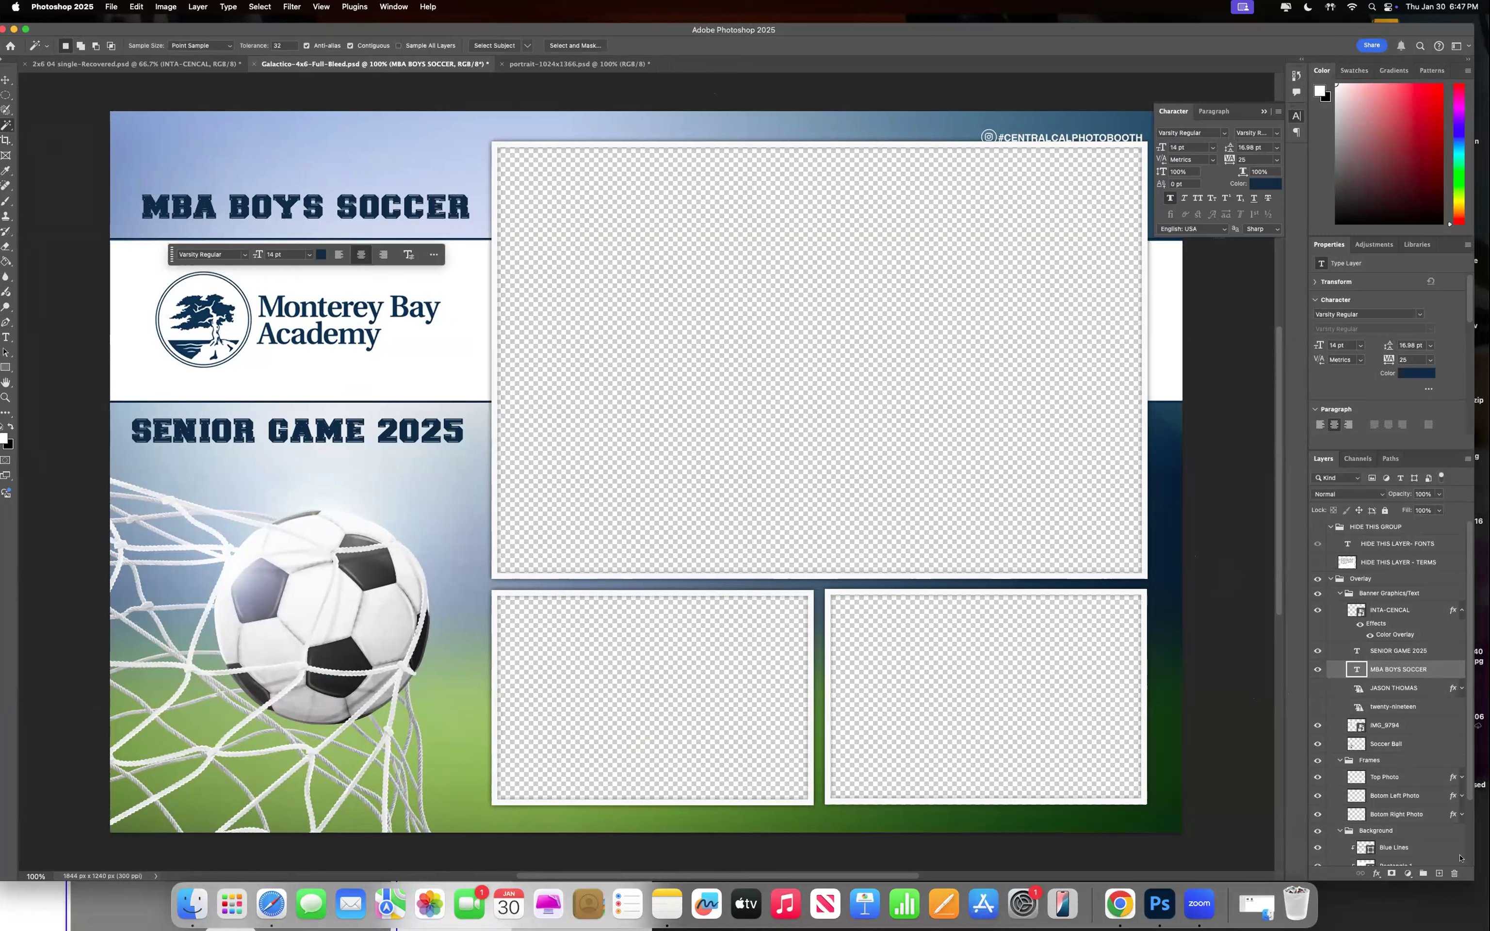
click(1368, 782)
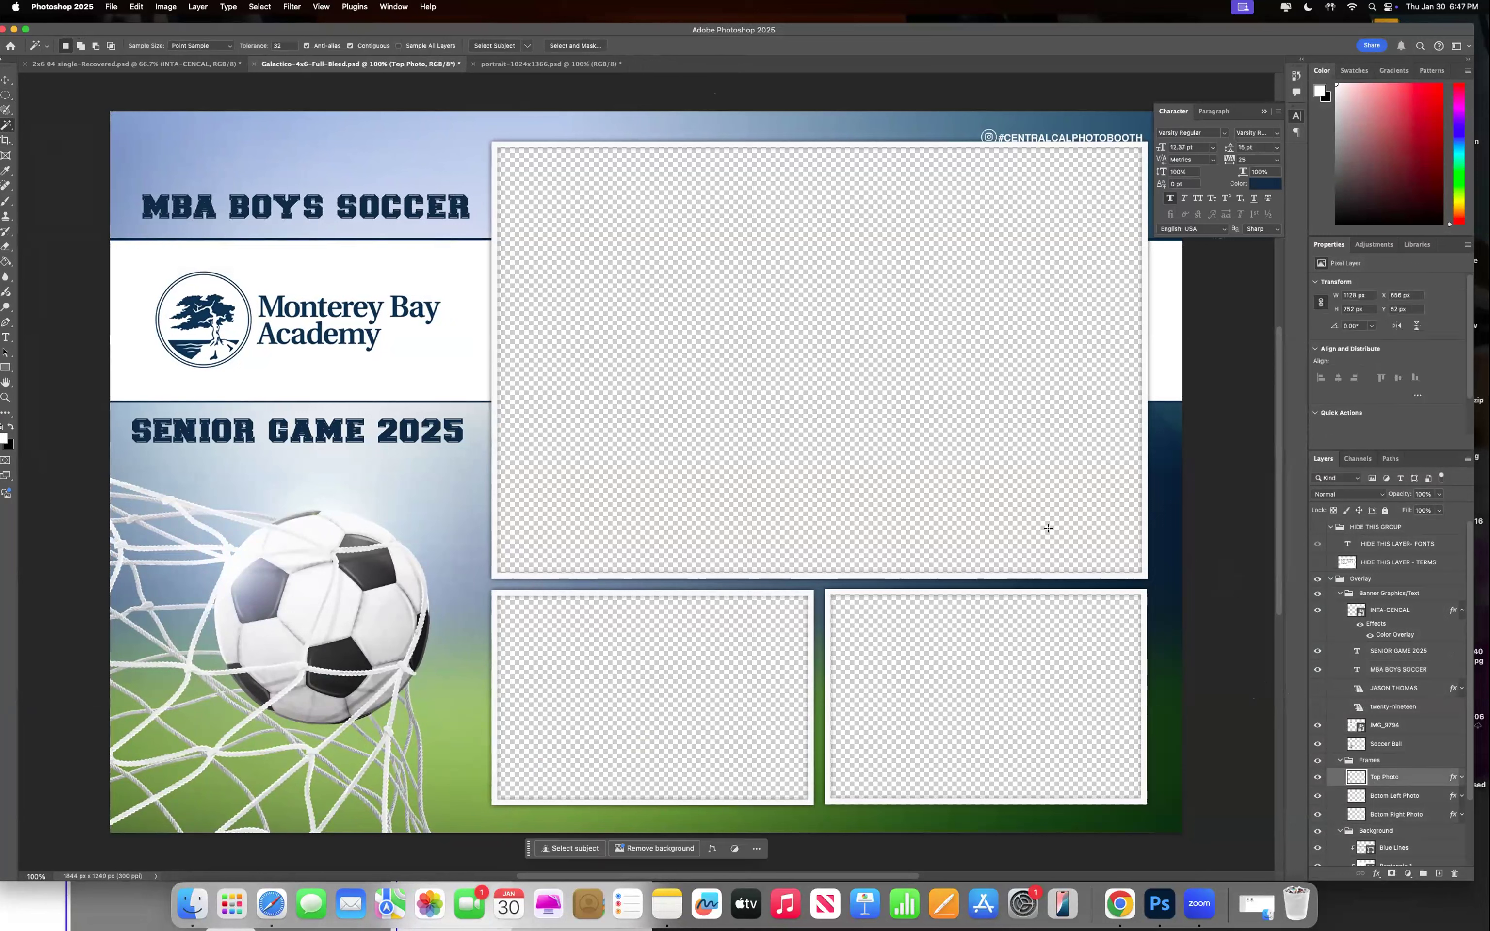
click(848, 391)
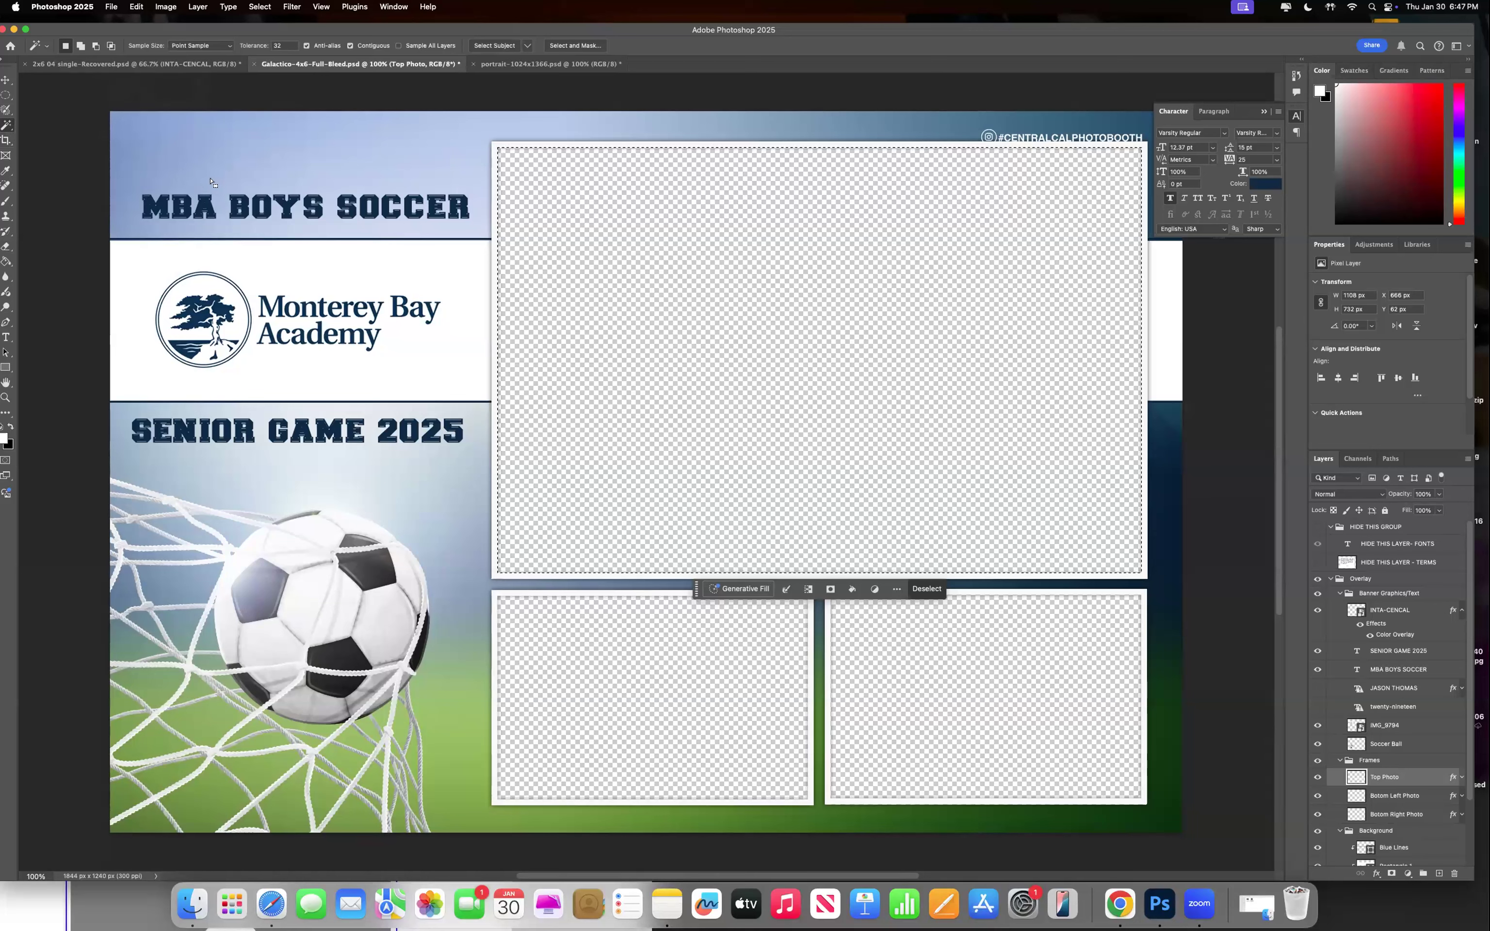
key(super+d)
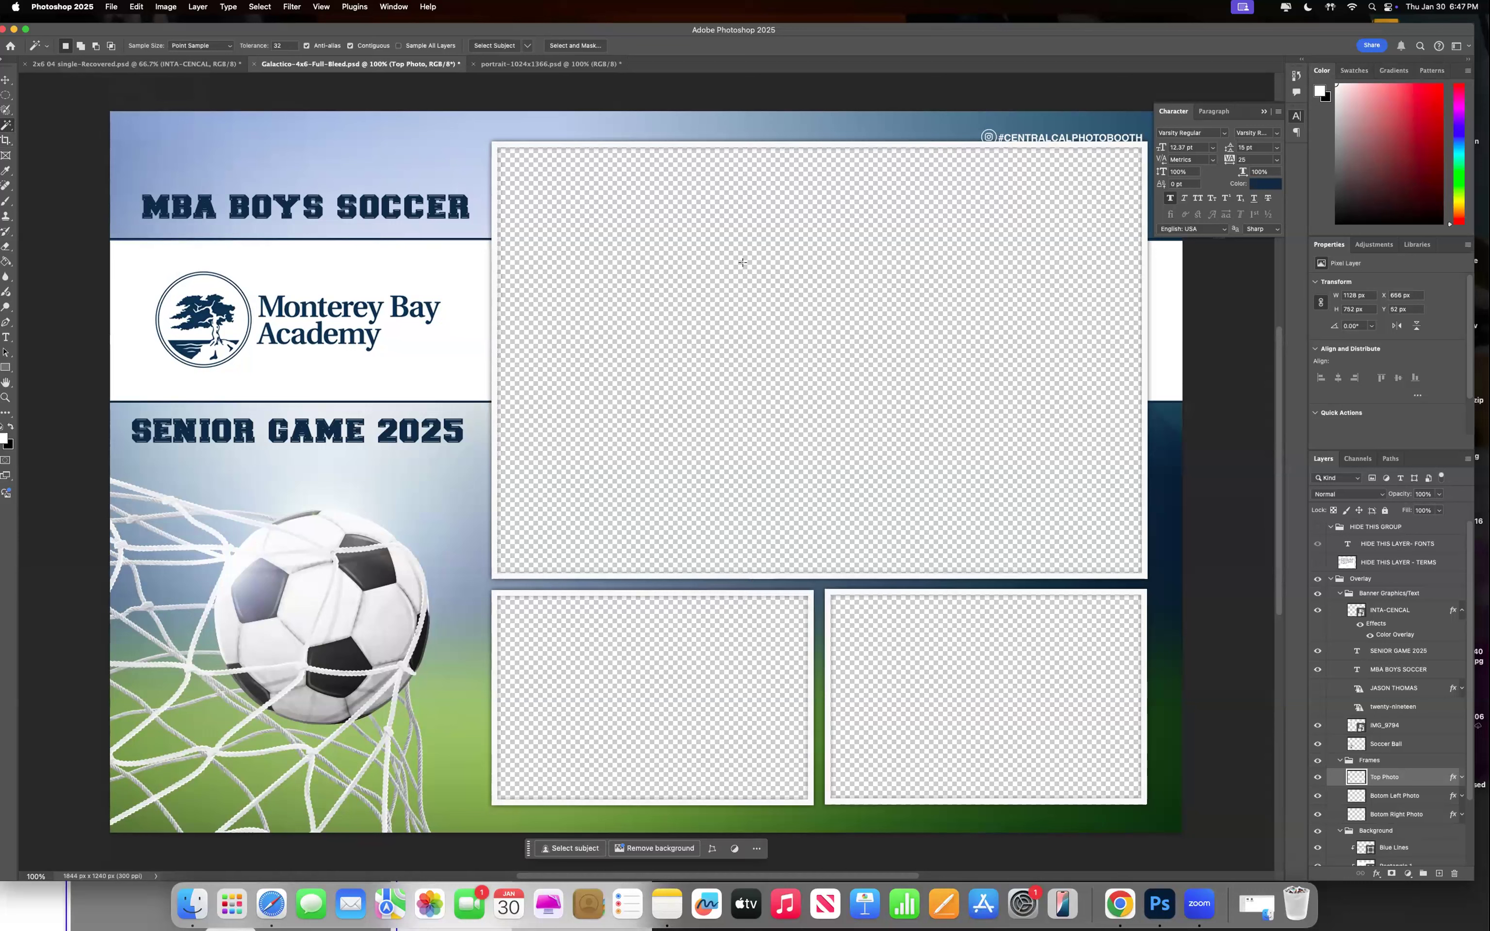
click(742, 266)
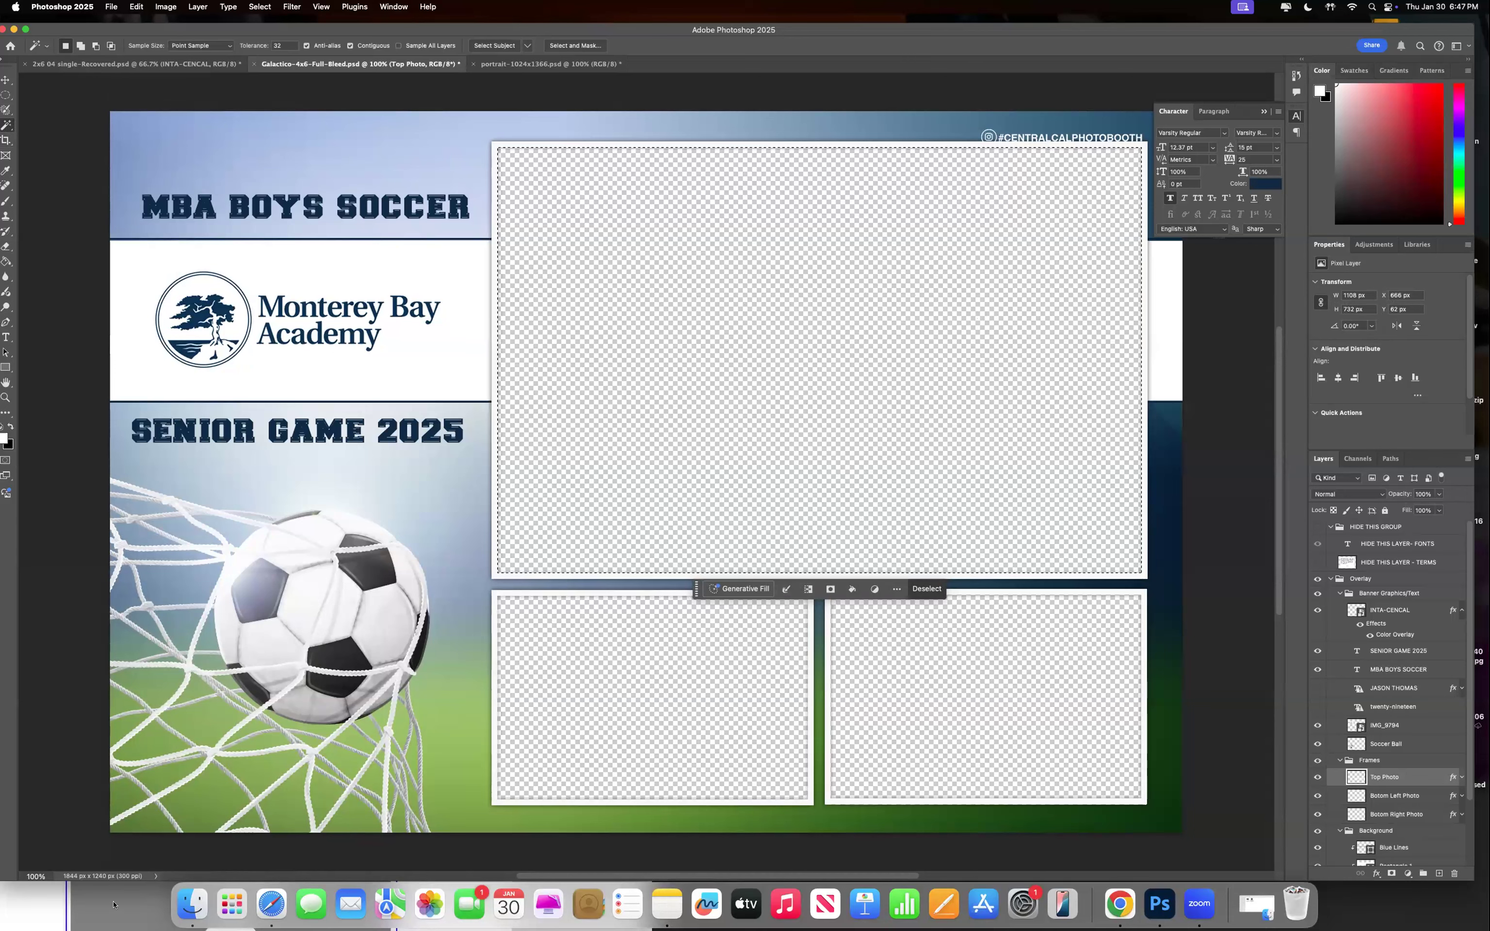
click(113, 904)
drag(324, 691, 907, 61)
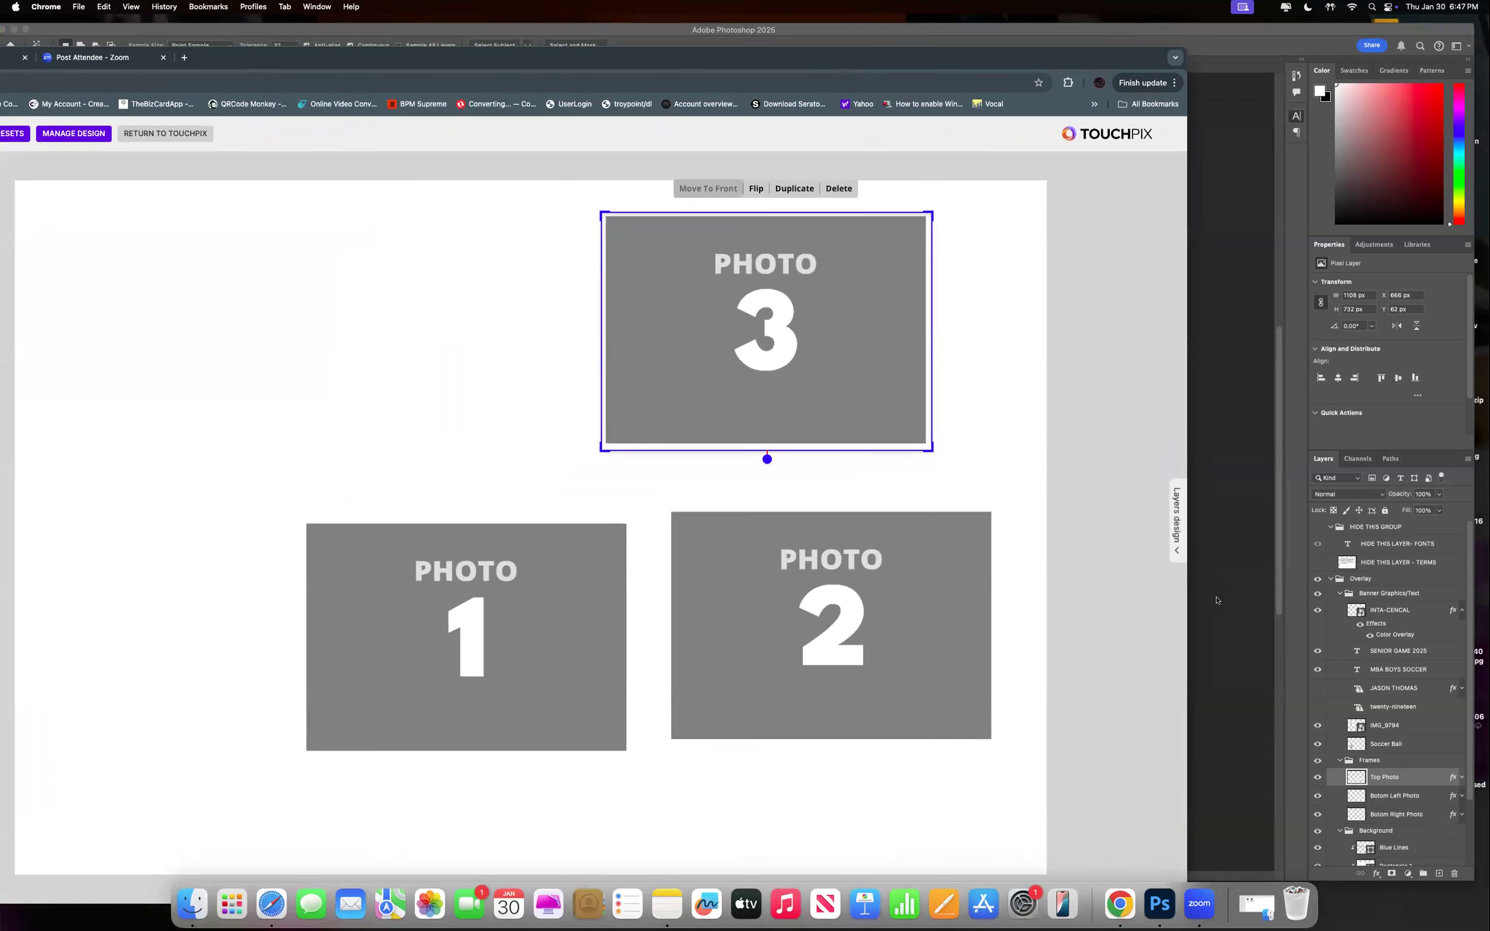
Unlink size and set Photo 3 to X 666, Y 62, 1108 × 732 px, then save.
click(1175, 550)
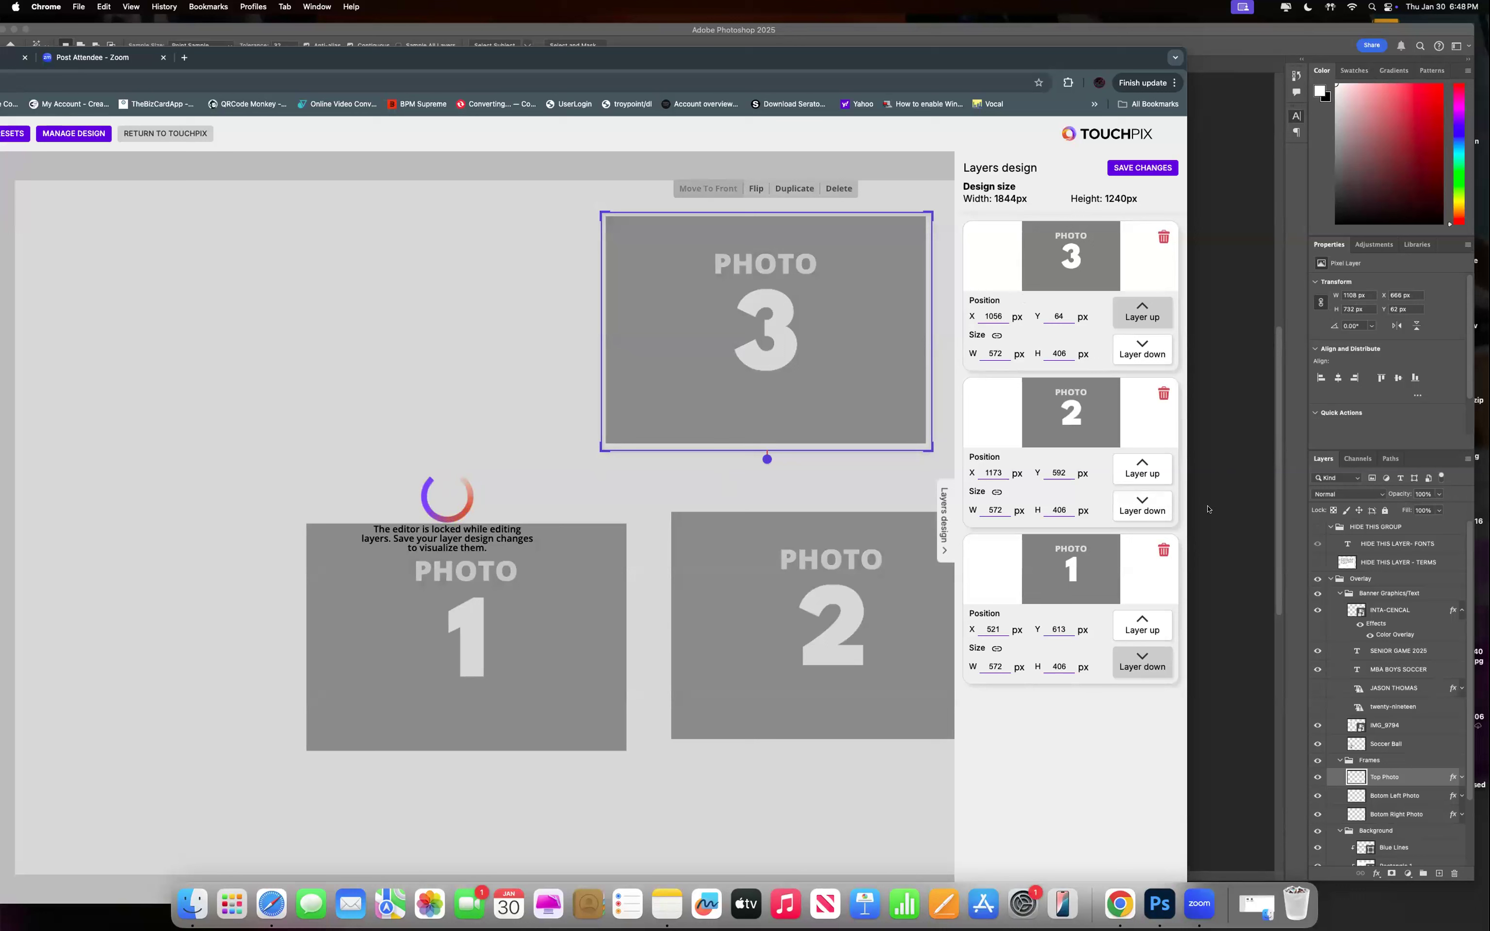
click(996, 335)
double_click(1002, 316)
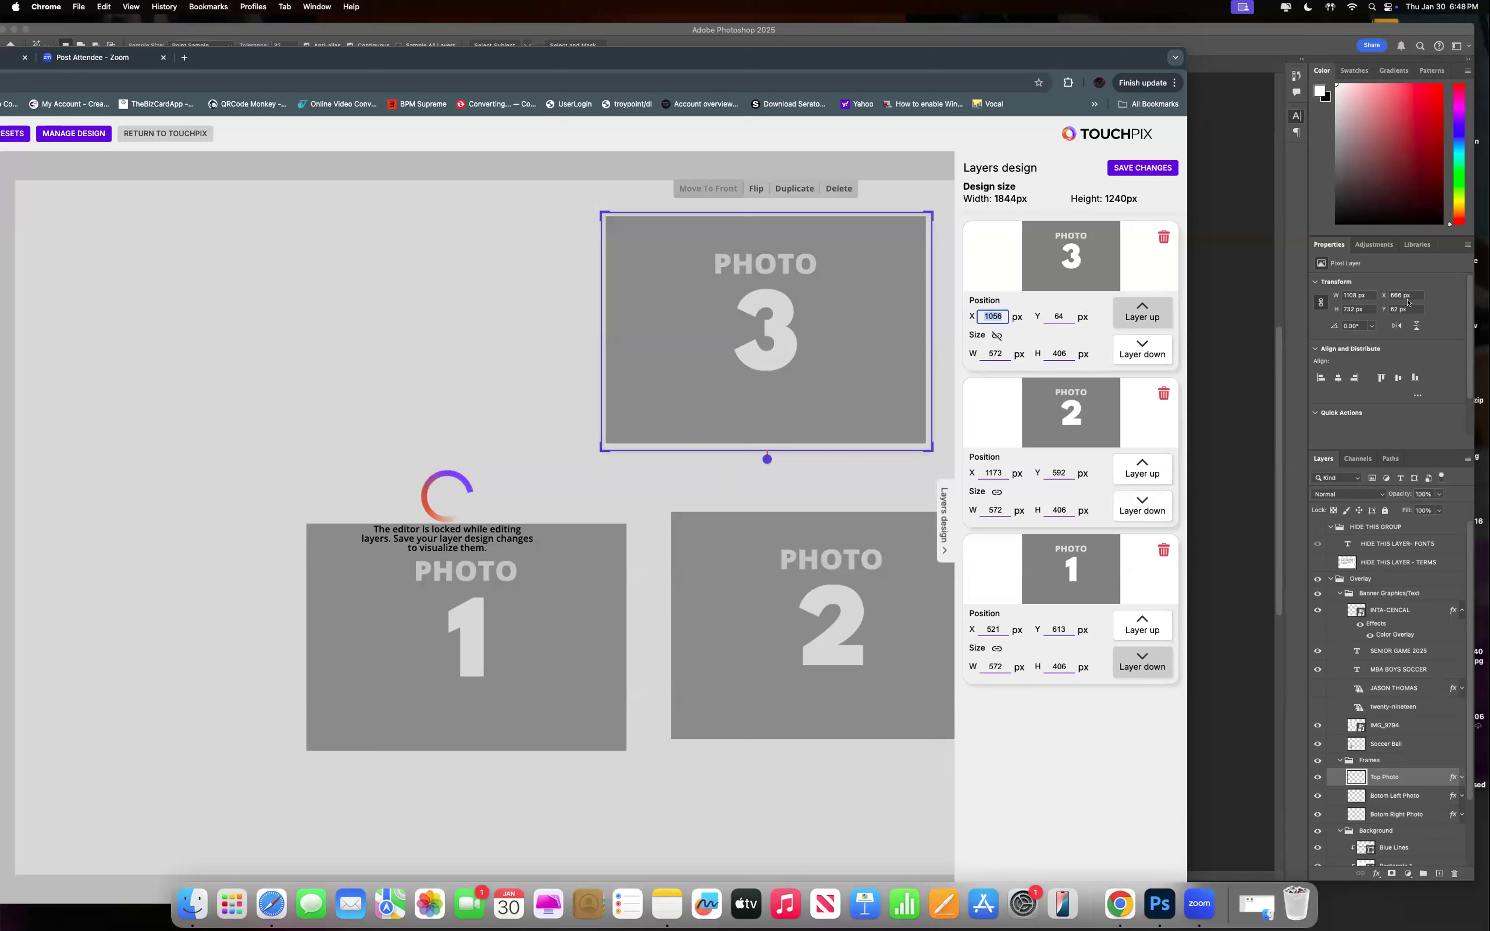
text(6667)
key(BackSpace)
key(Tab)
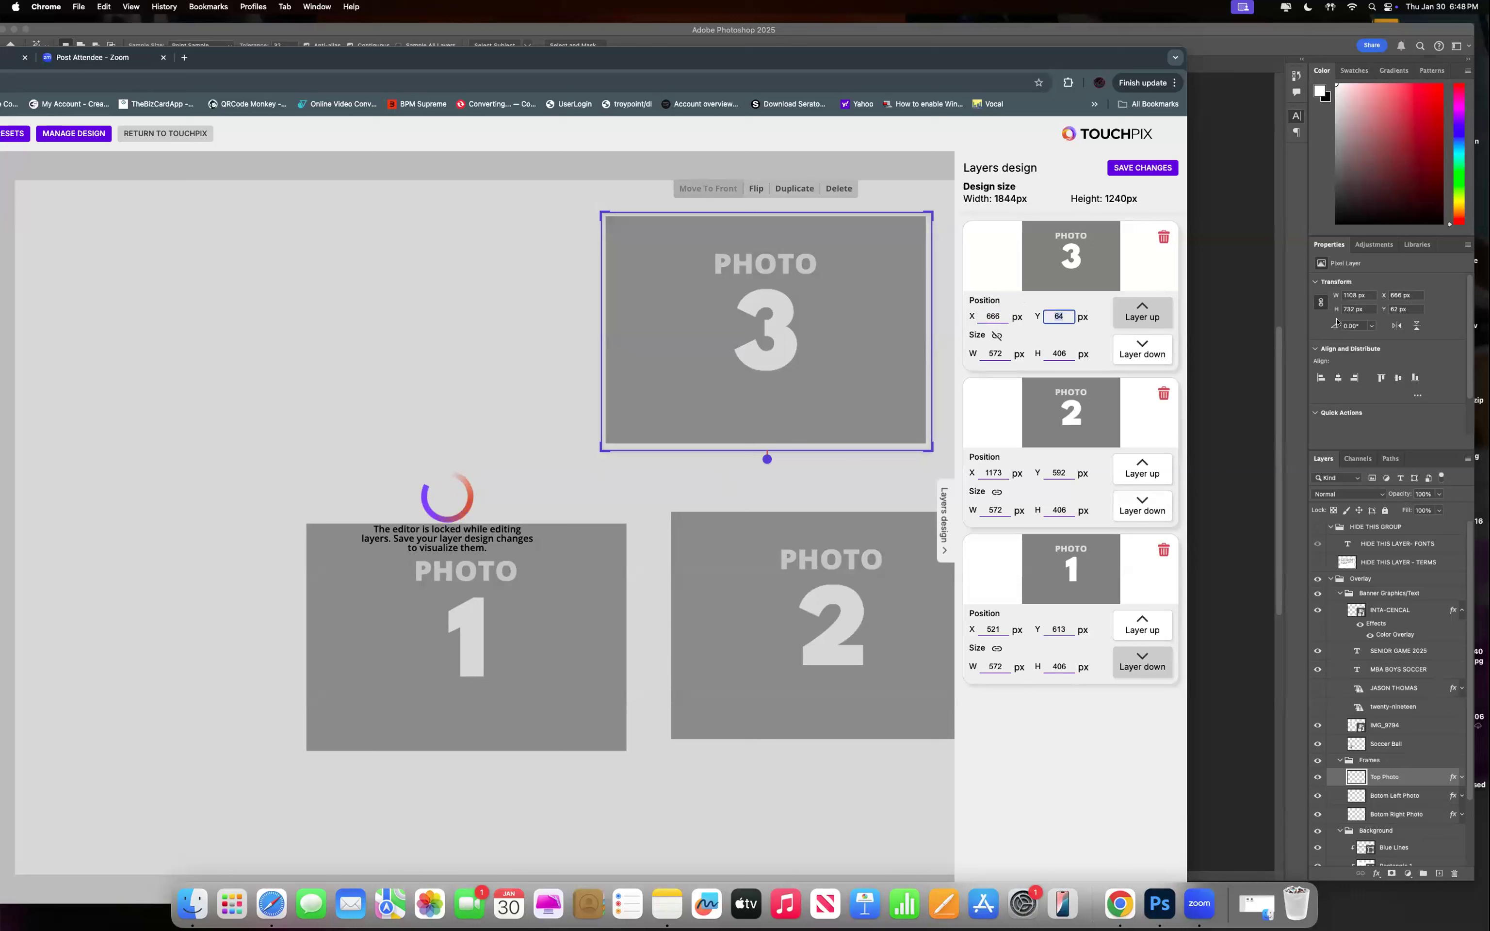
text(62)
key(Tab)
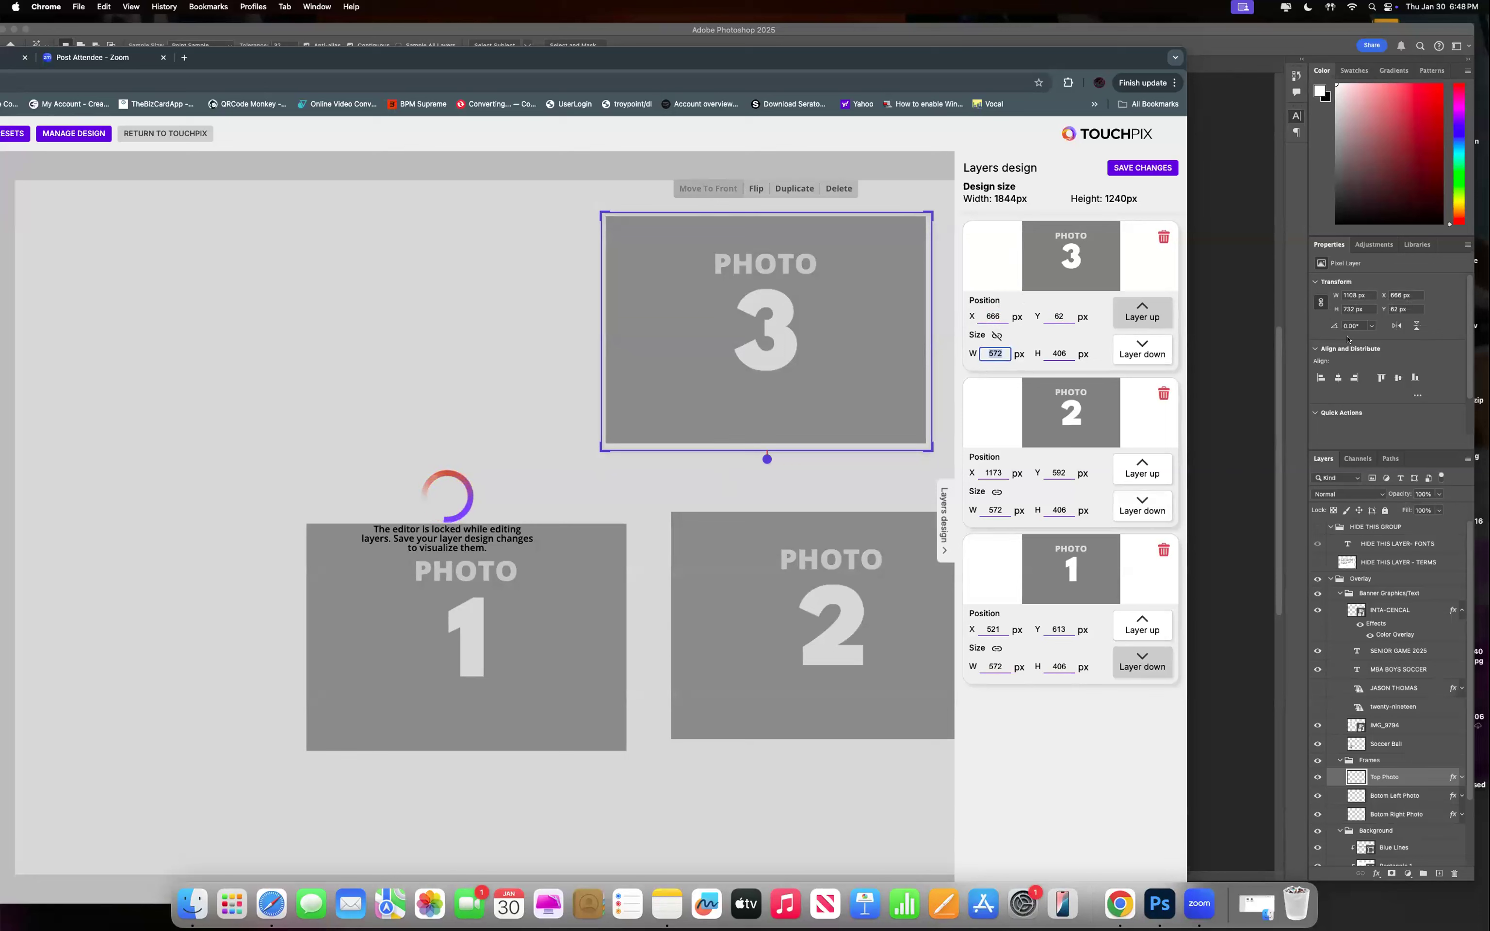
text(1108)
key(Tab)
text(732)
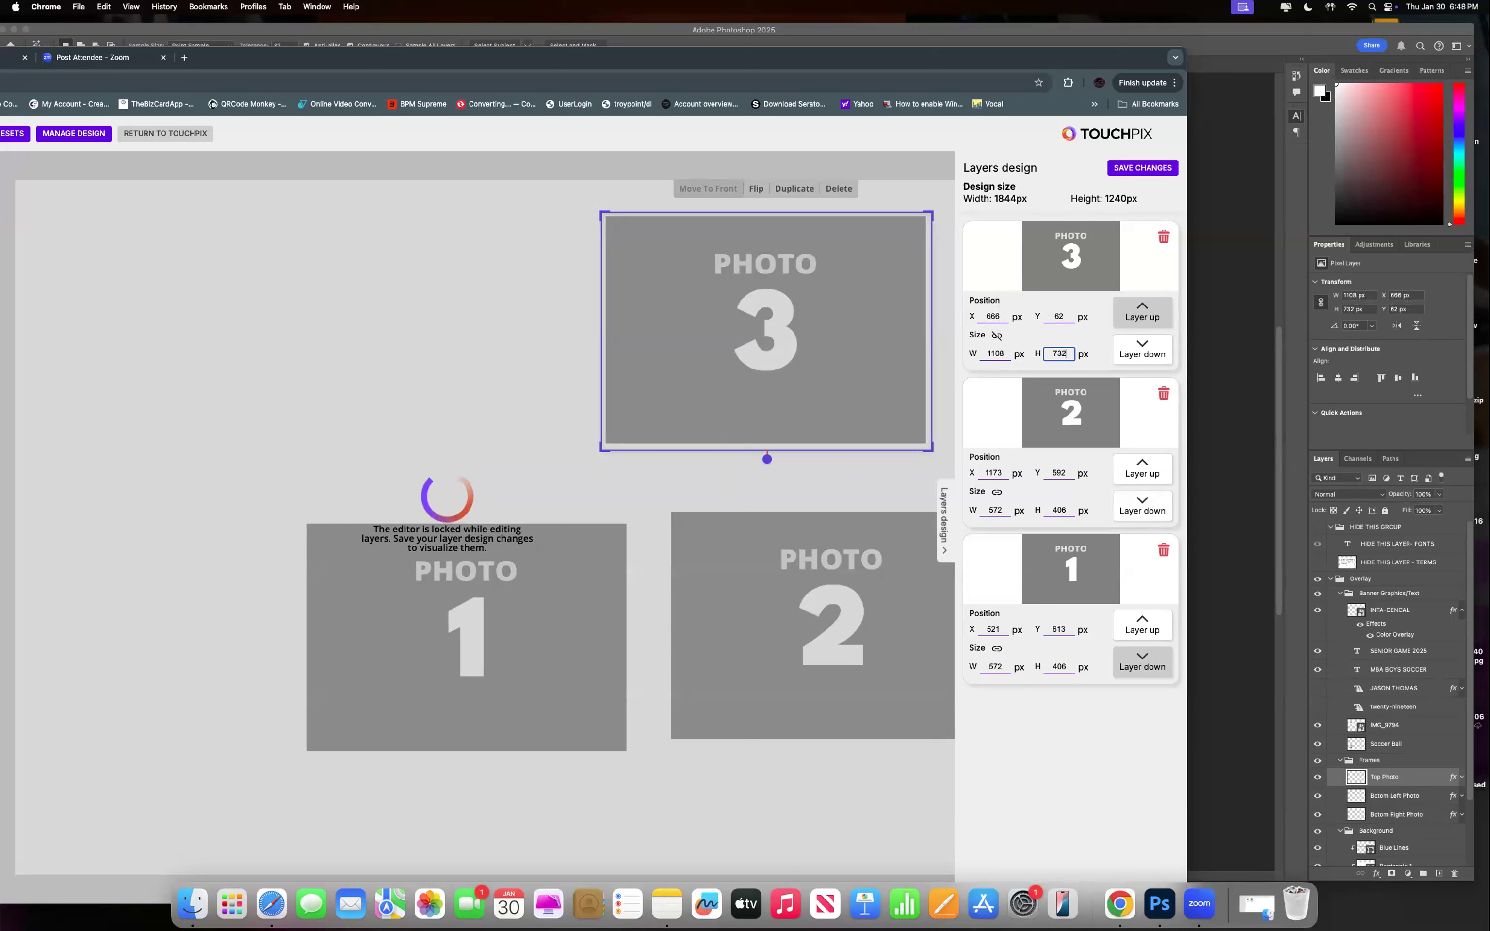
click(1142, 167)
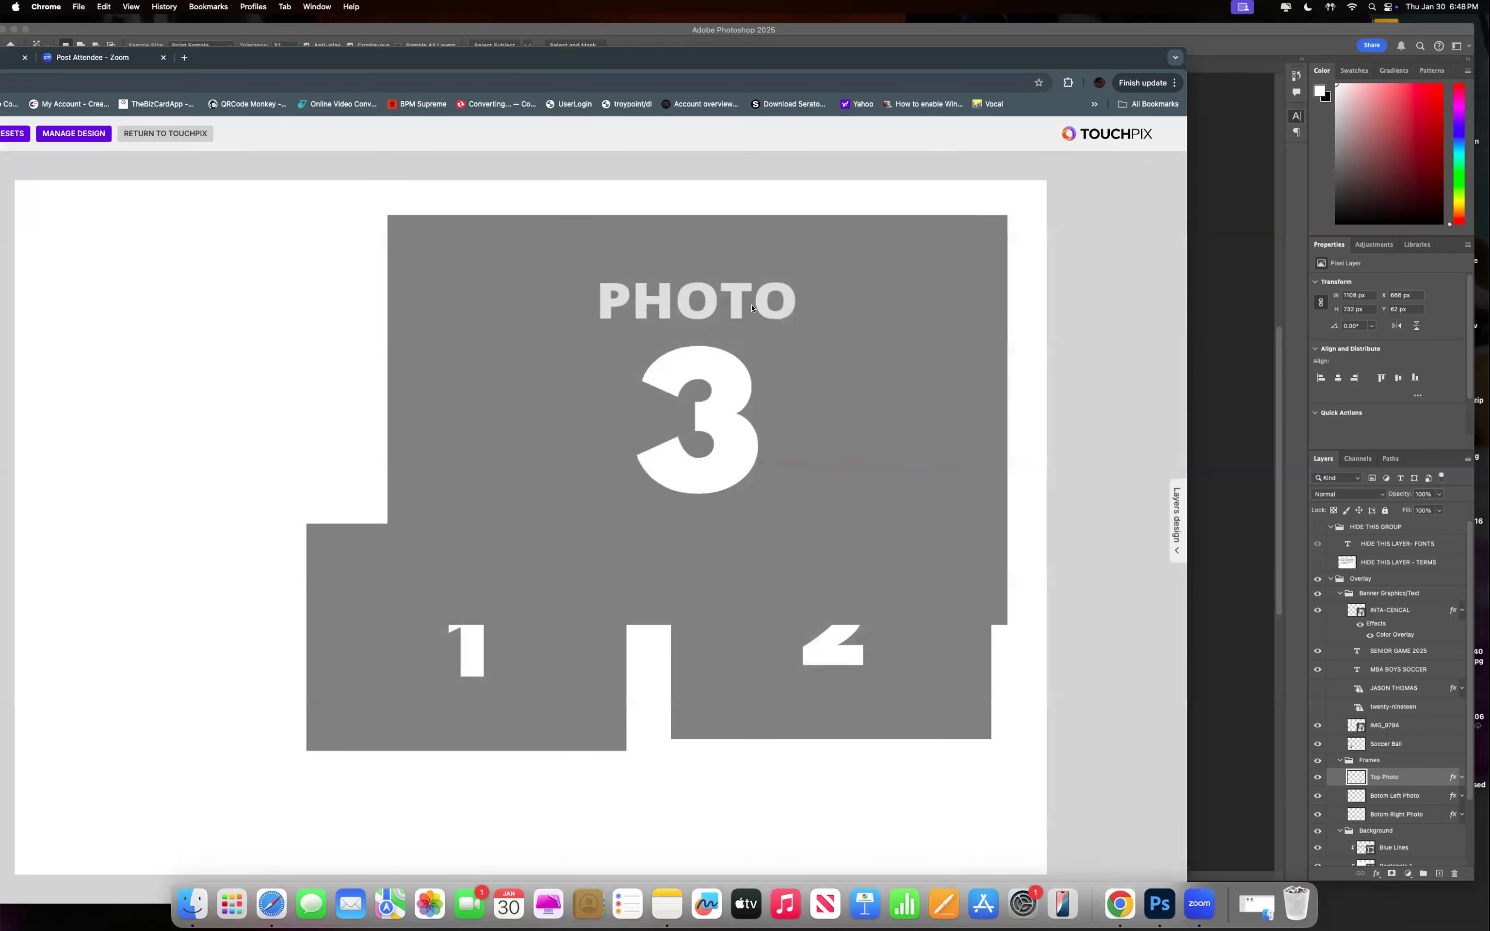
Magic Wand-select the Bottom Left Photo opening to read its size, then return to Touchpix.
click(1266, 174)
click(835, 323)
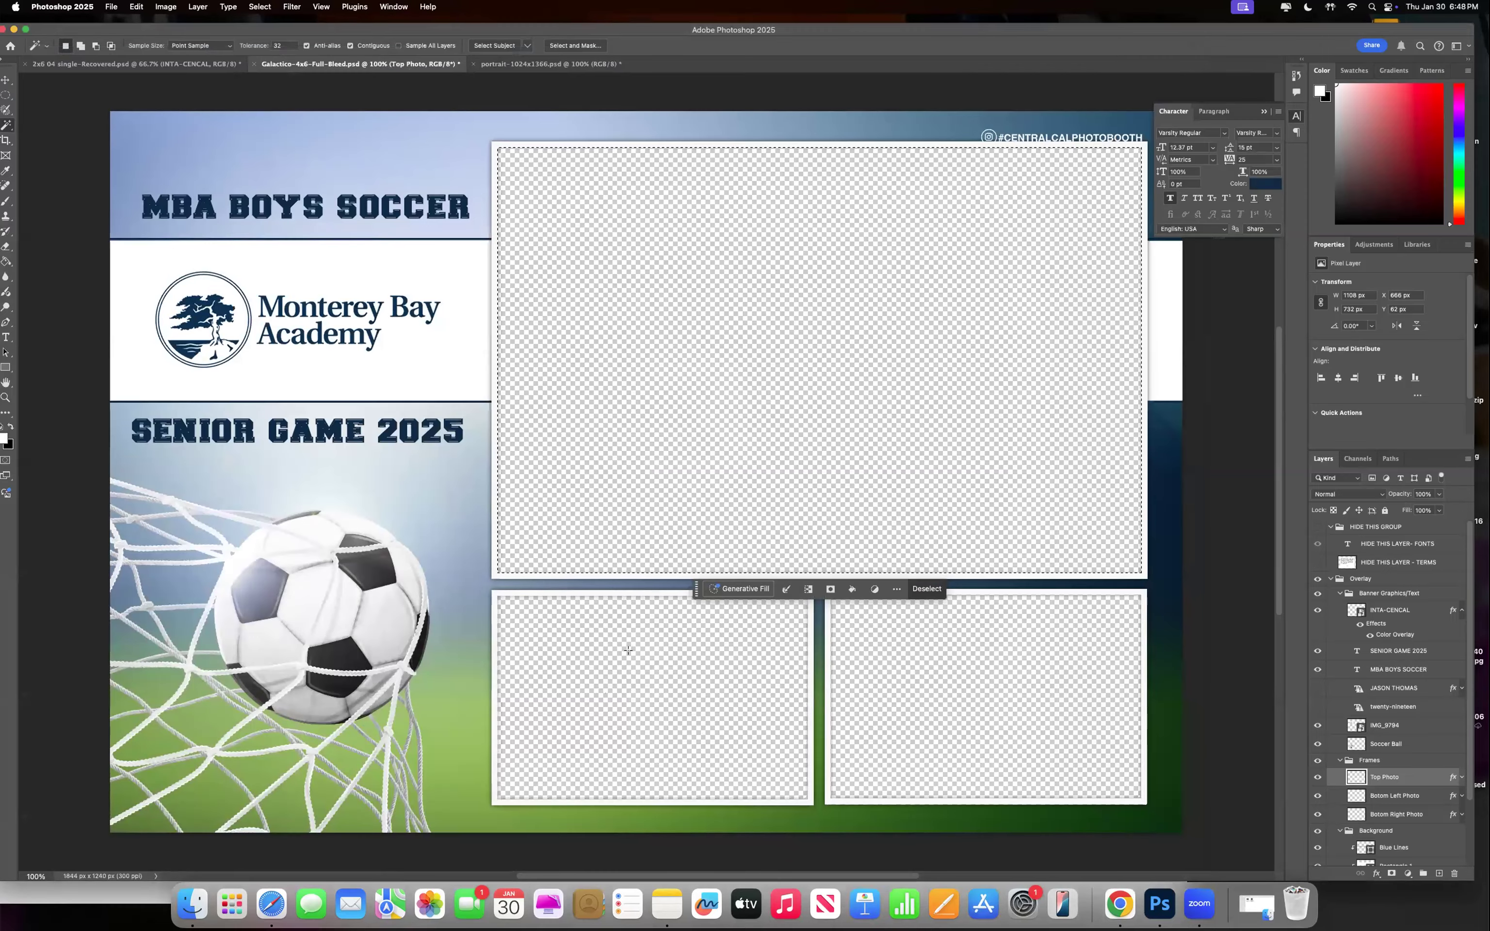
key(super+d)
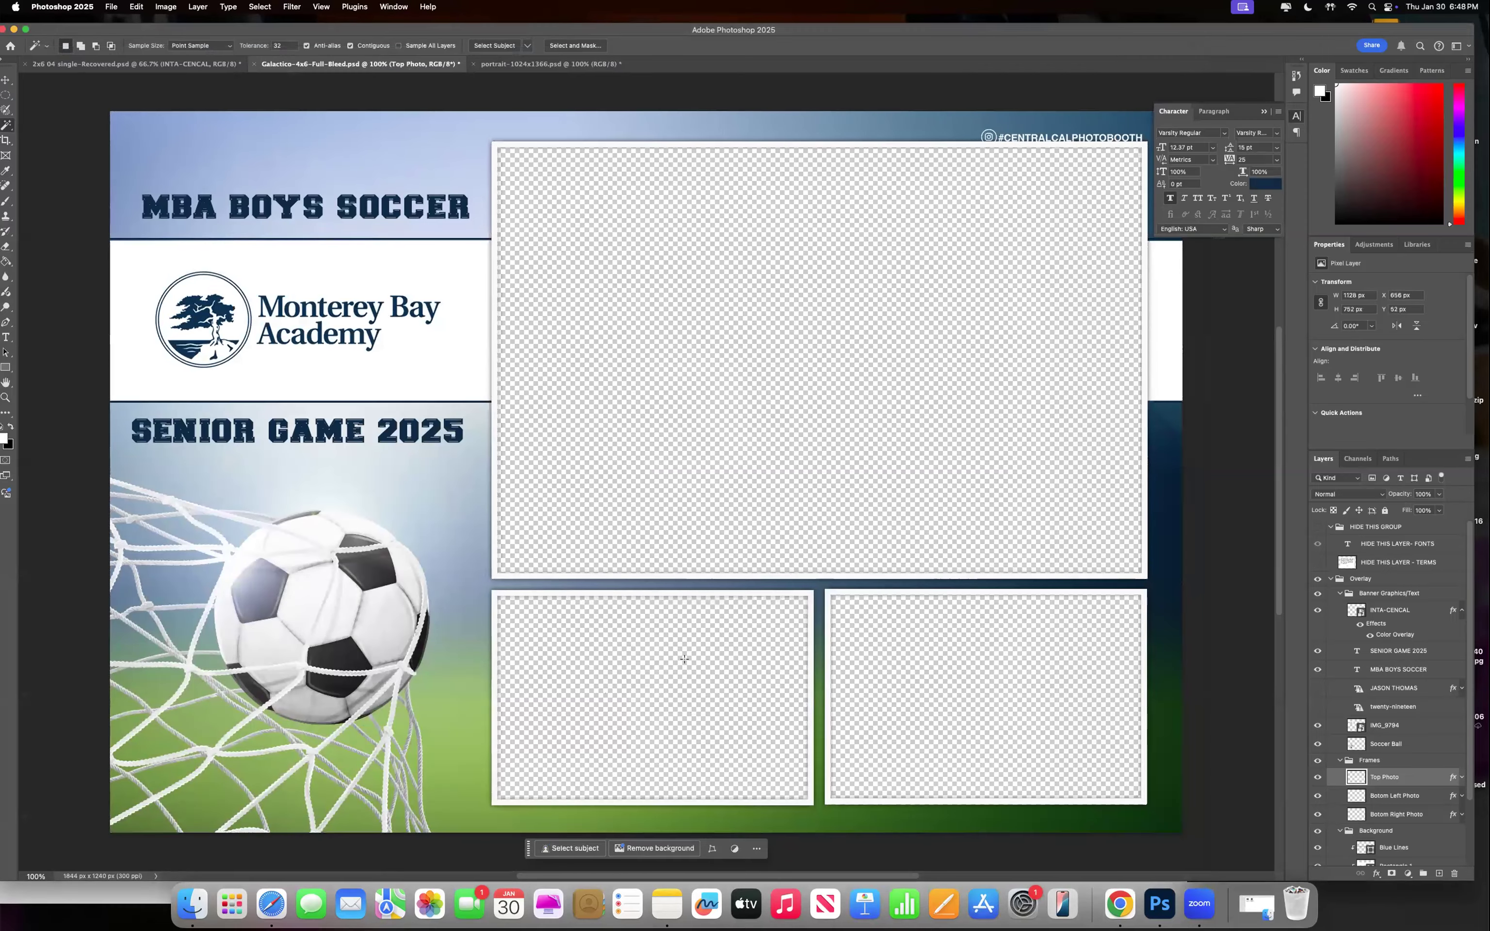
click(1373, 799)
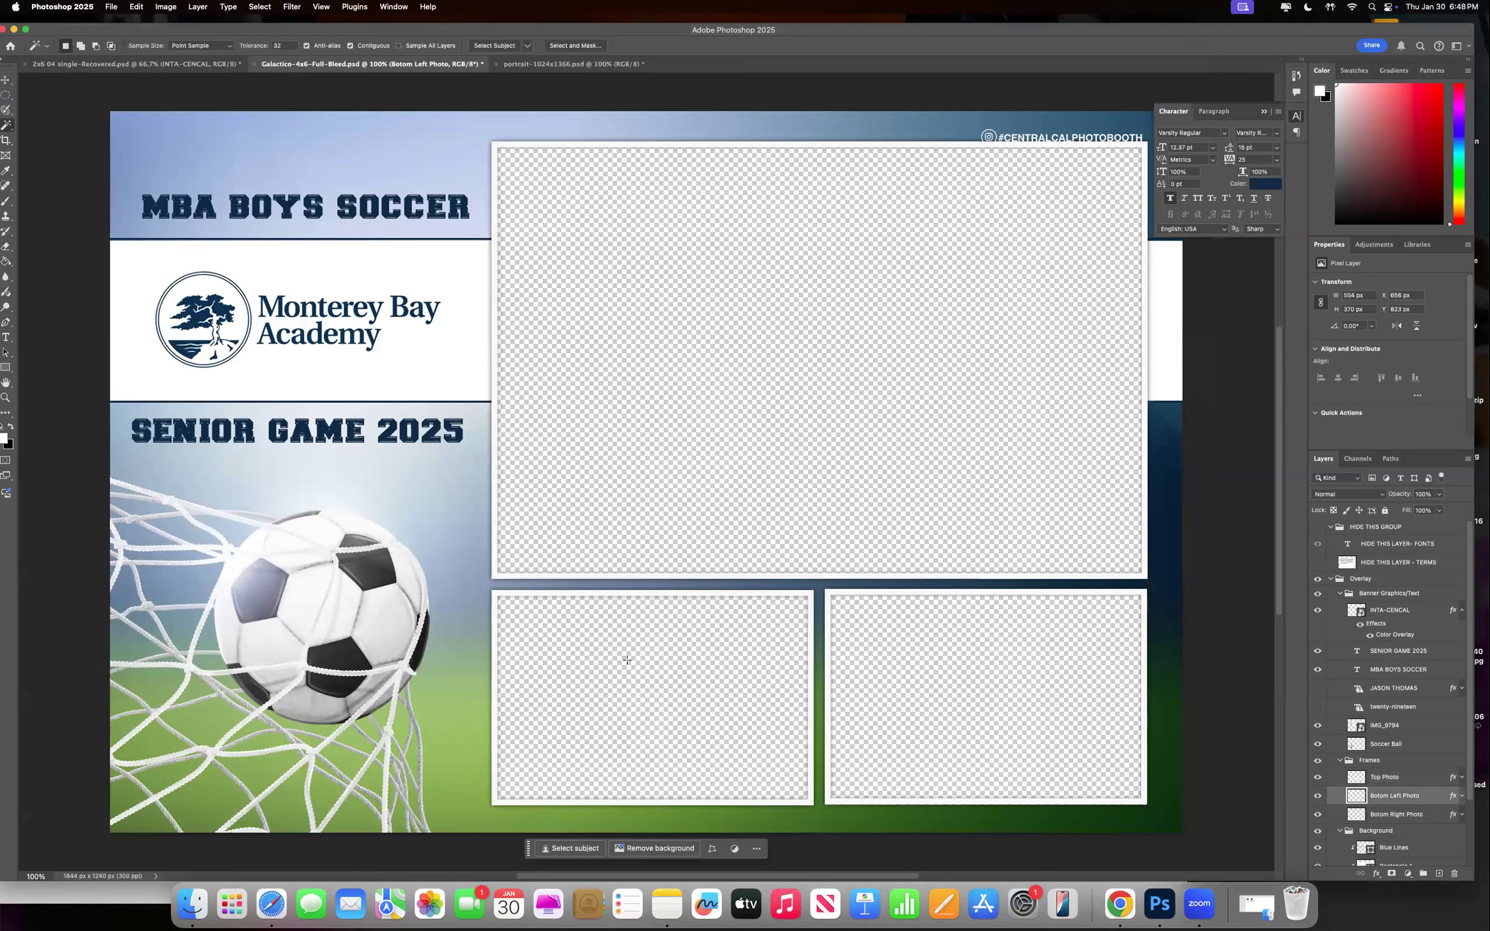
click(635, 659)
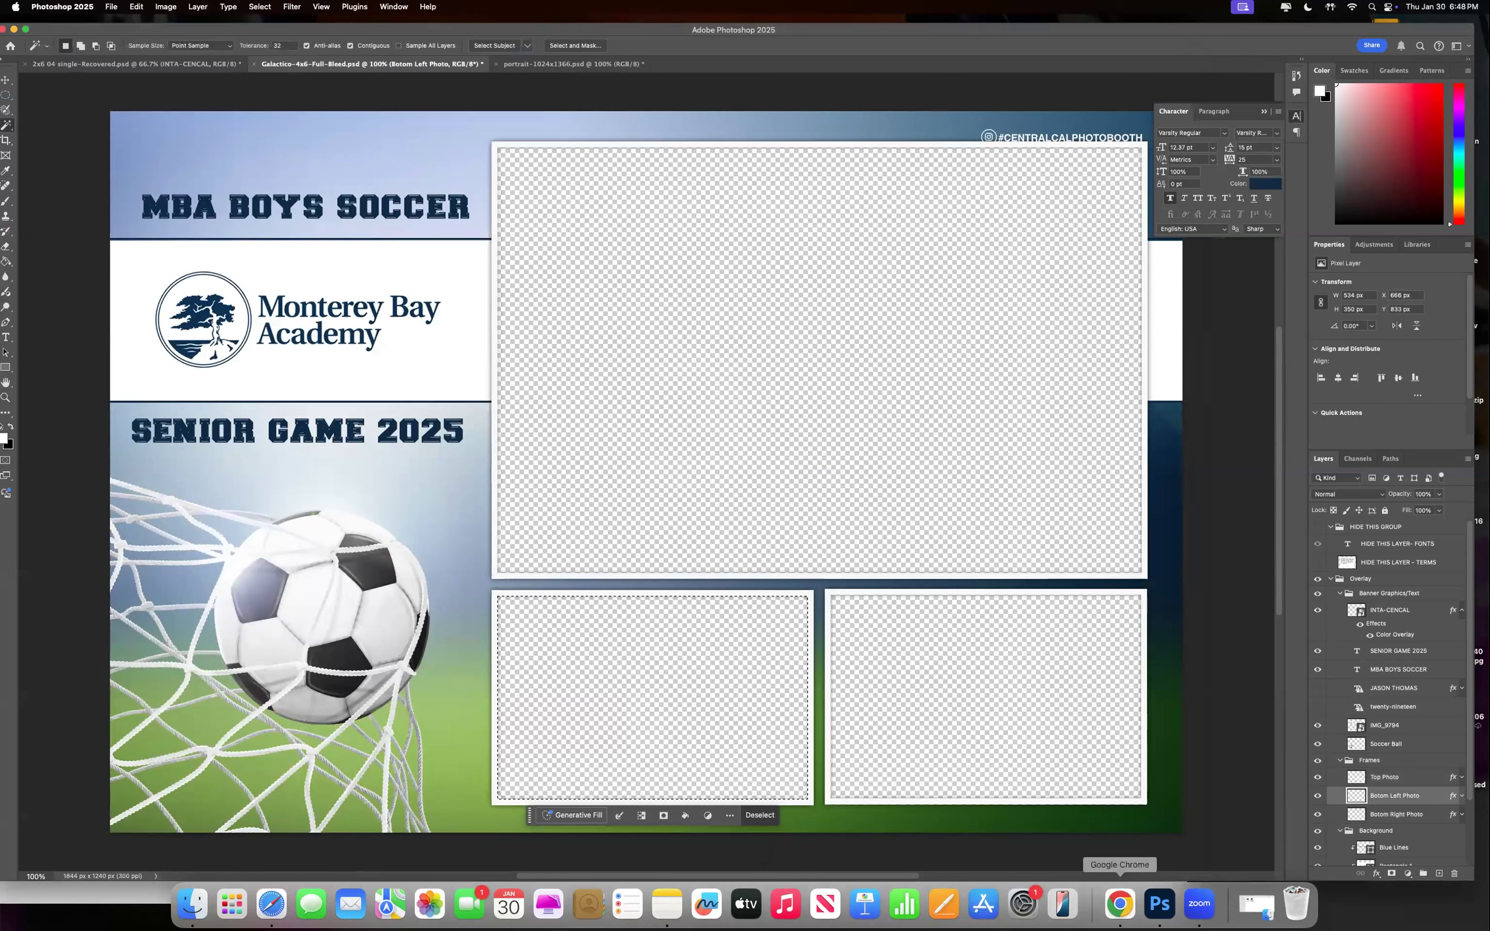
click(1113, 915)
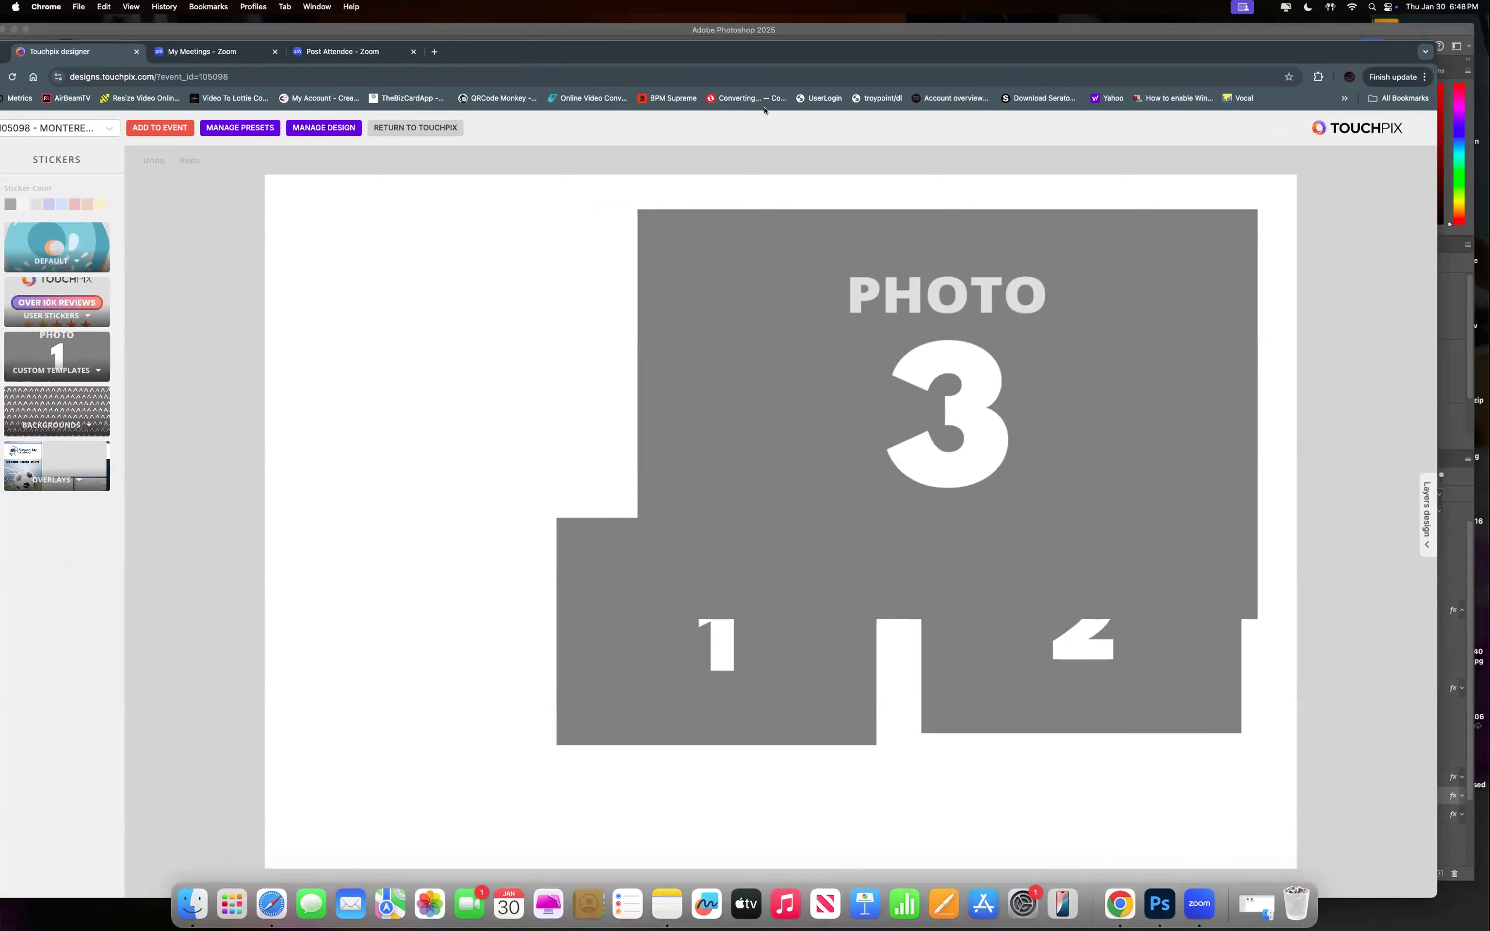
Load the PBTALK TOP 2BOTTOM user preset from Manage Presets.
drag(765, 53, 815, 54)
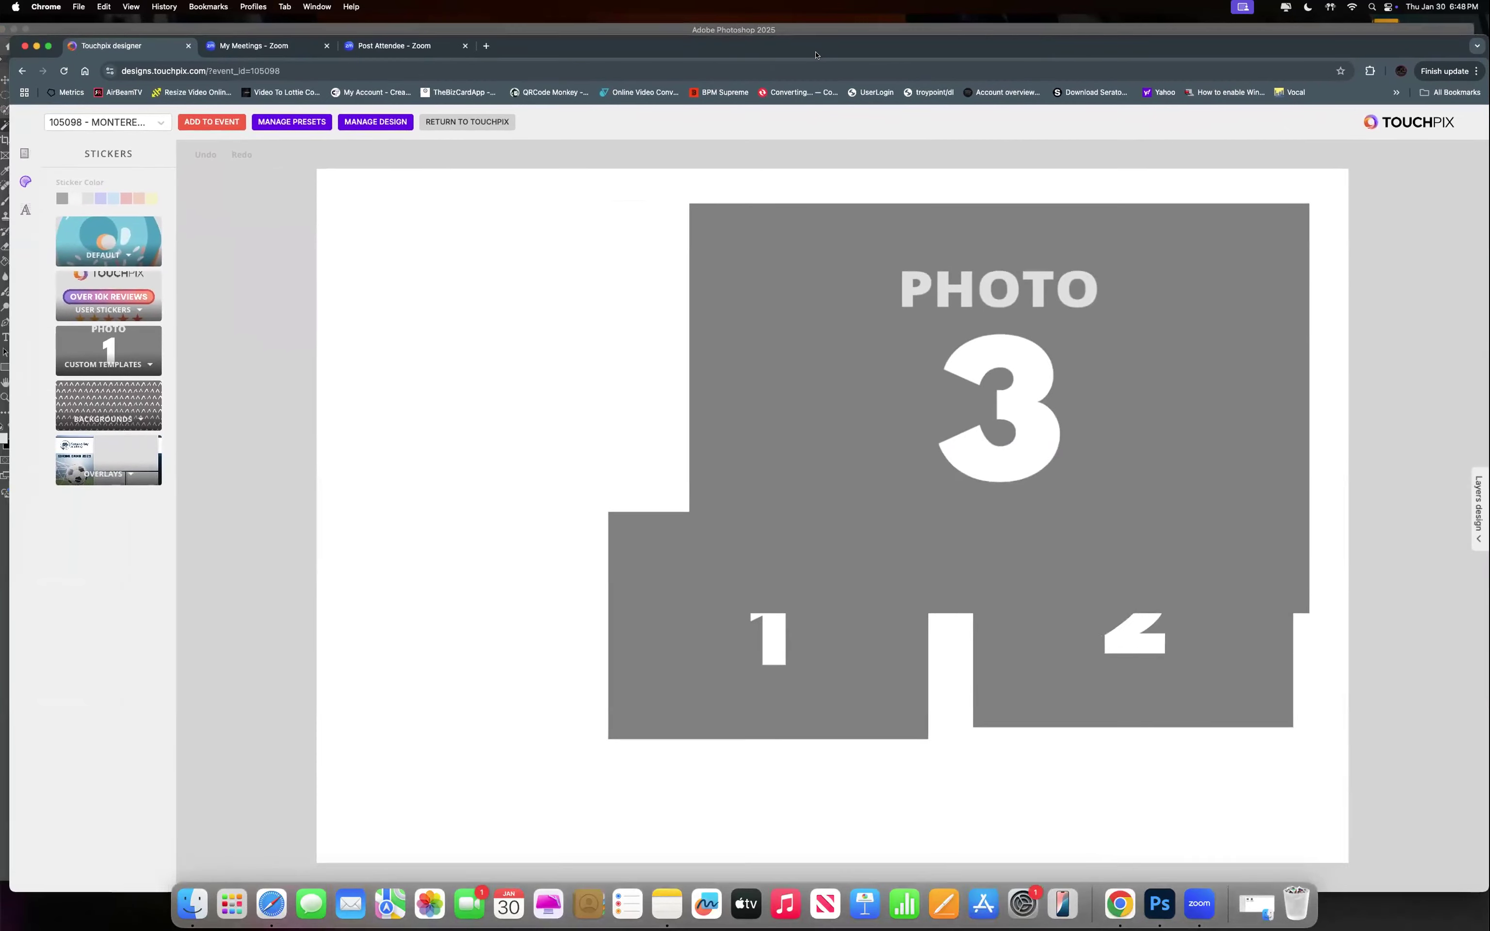
mouse_move(250, 135)
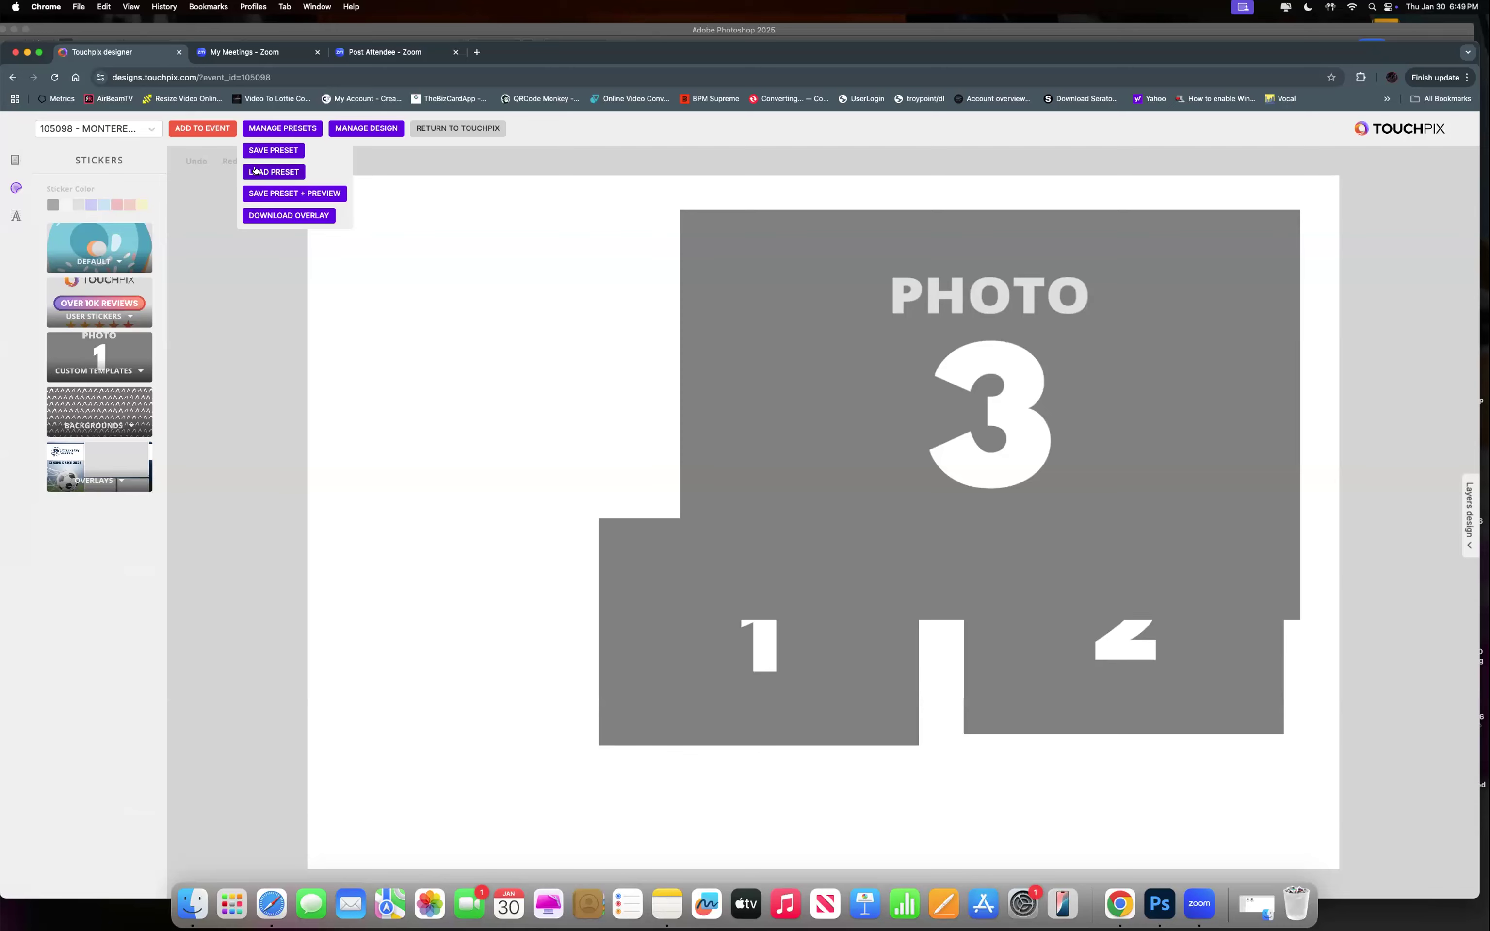
click(258, 170)
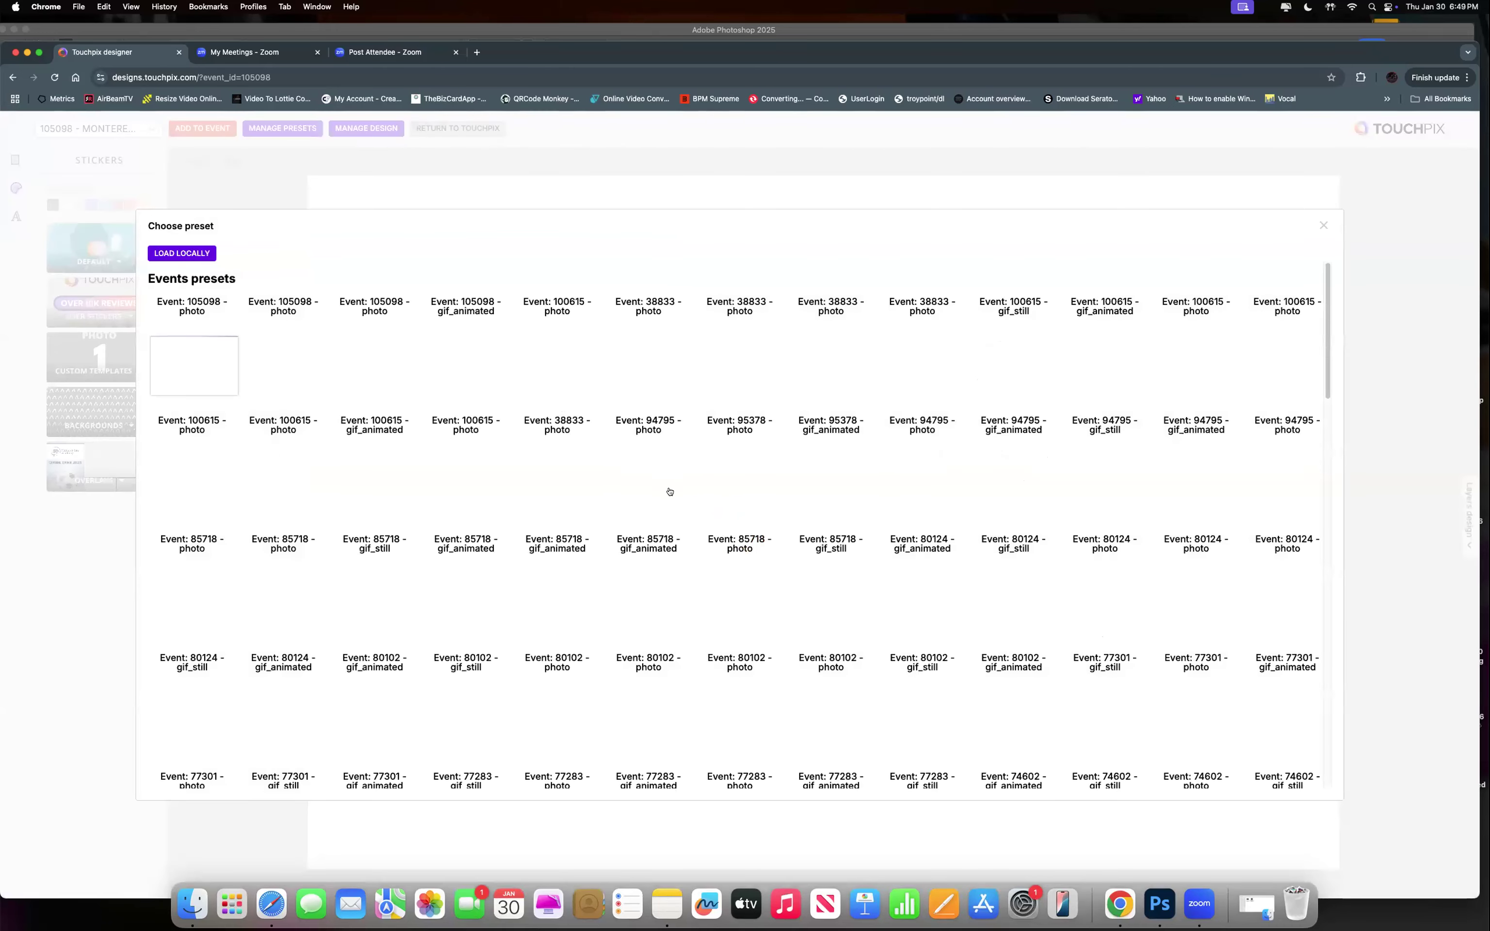
scroll(678, 485, down, 1)
scroll(678, 484, down, 15)
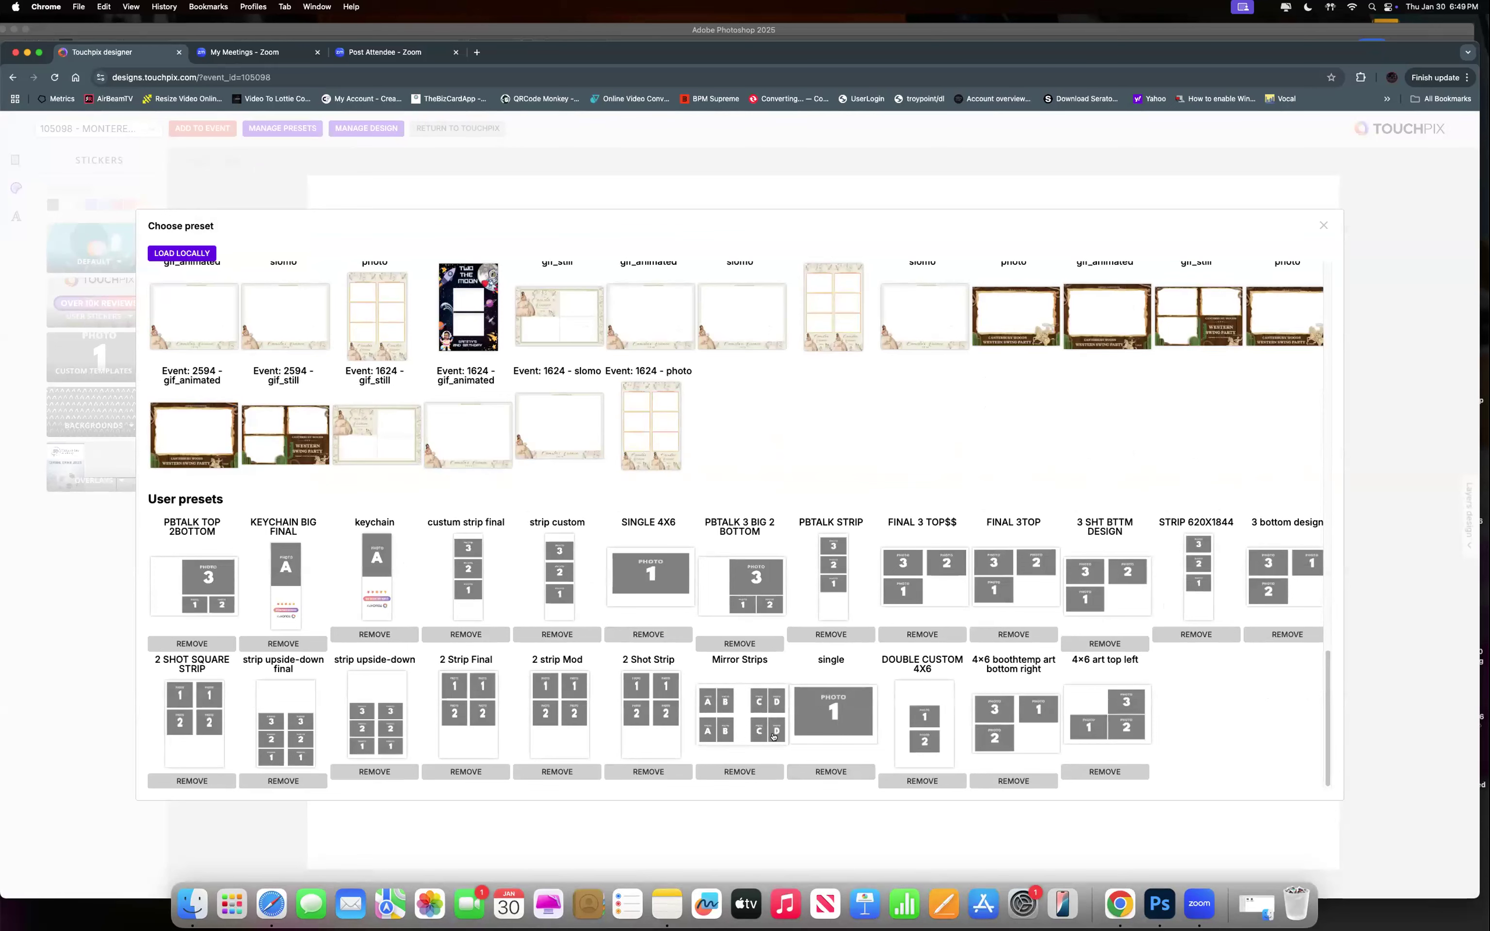
click(179, 565)
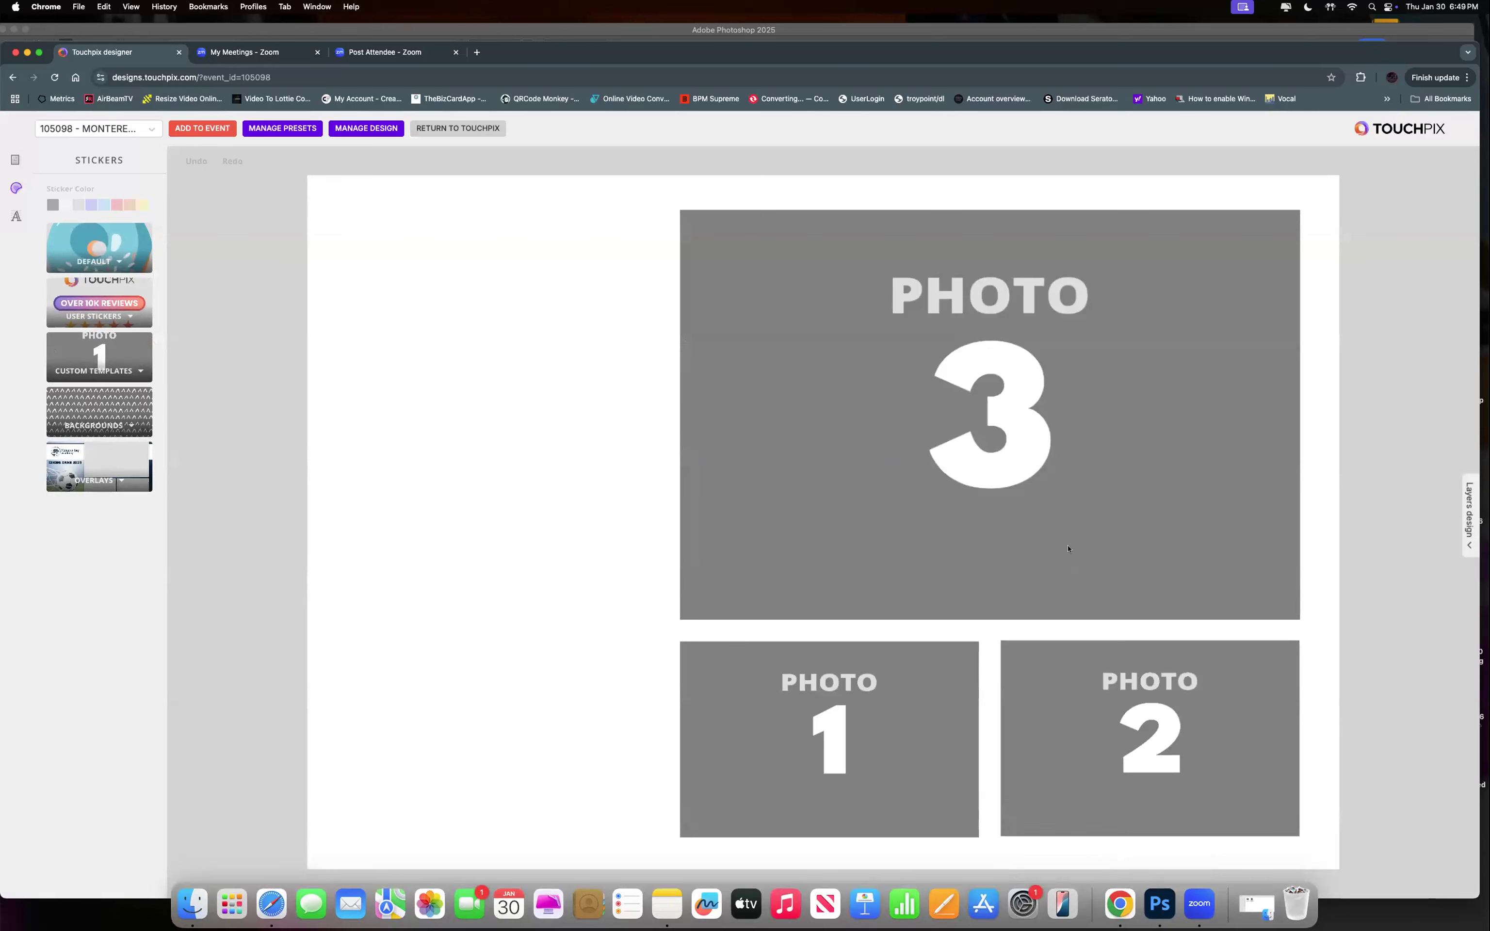
Upload MBA-FINAL.png as the overlay on the loaded preset layout.
click(366, 128)
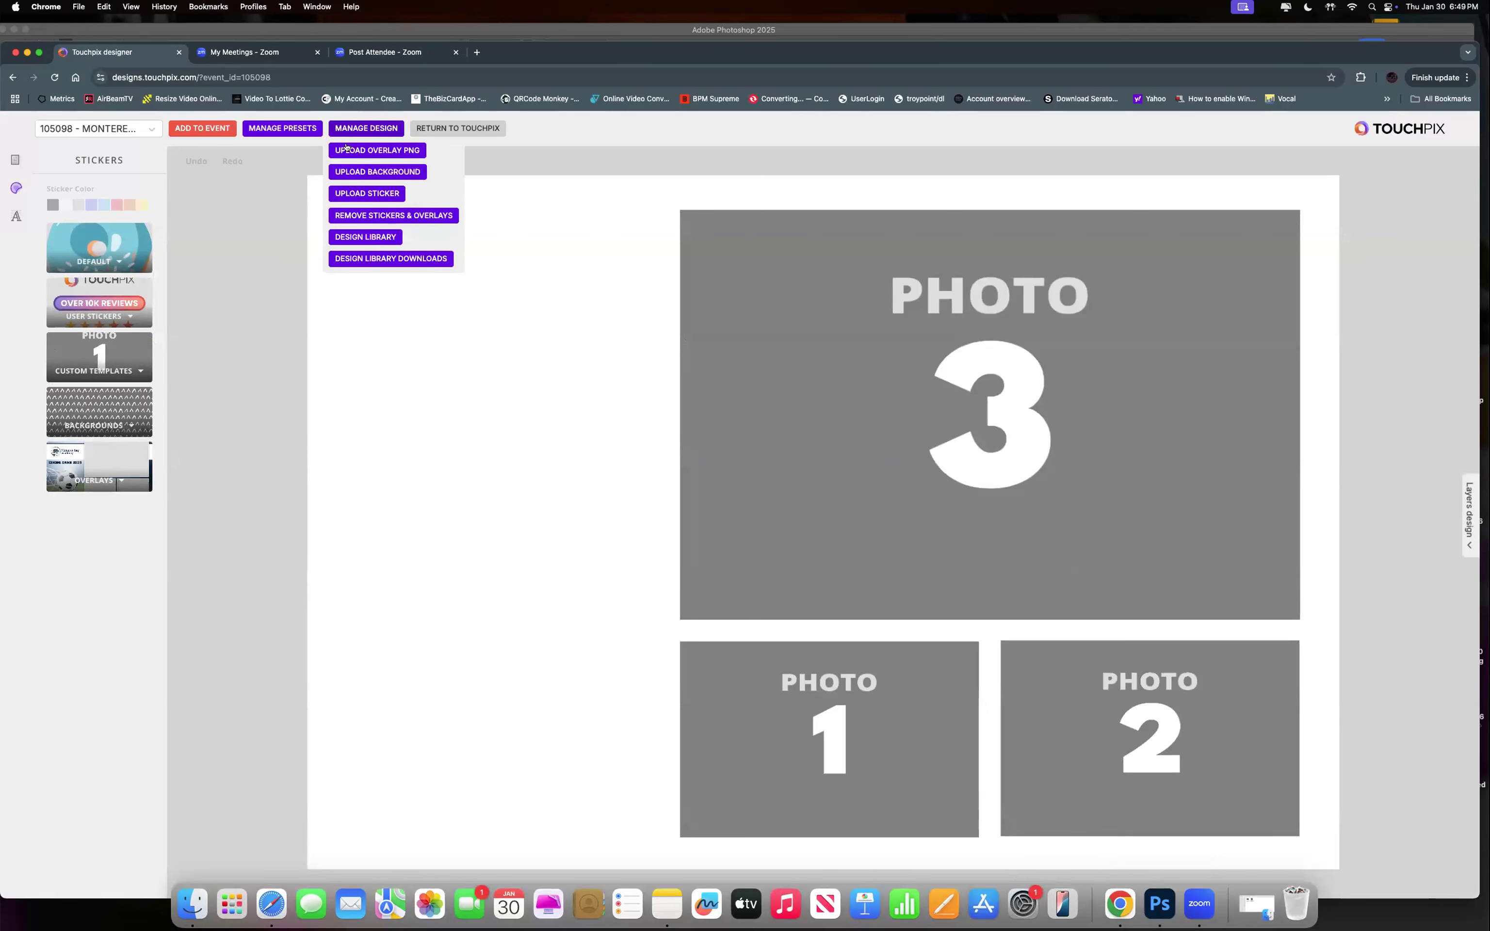
click(355, 153)
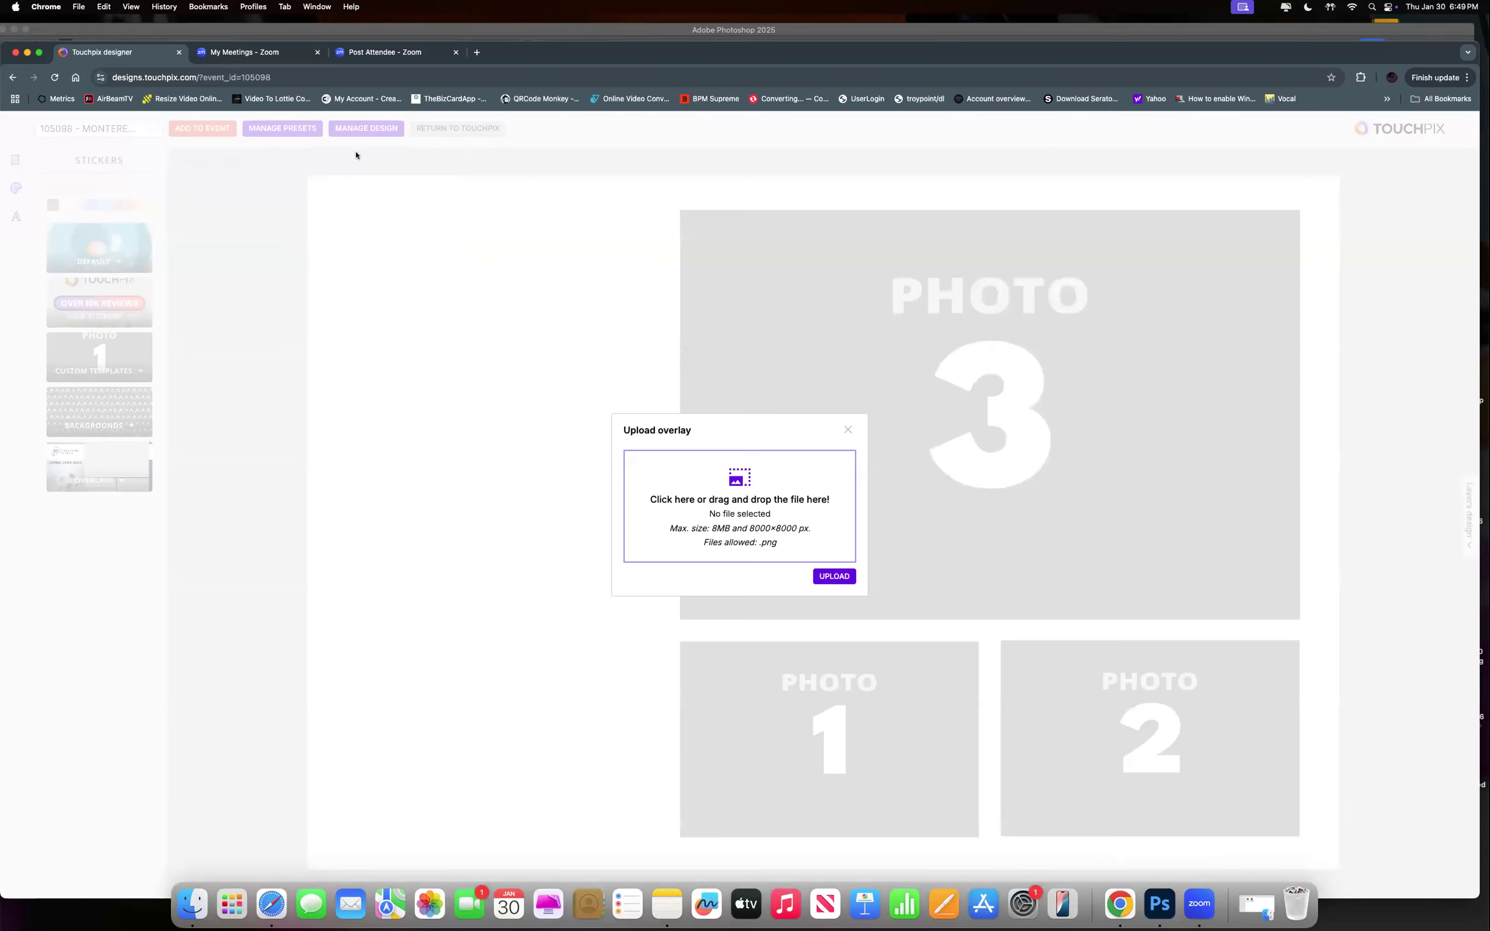
click(756, 493)
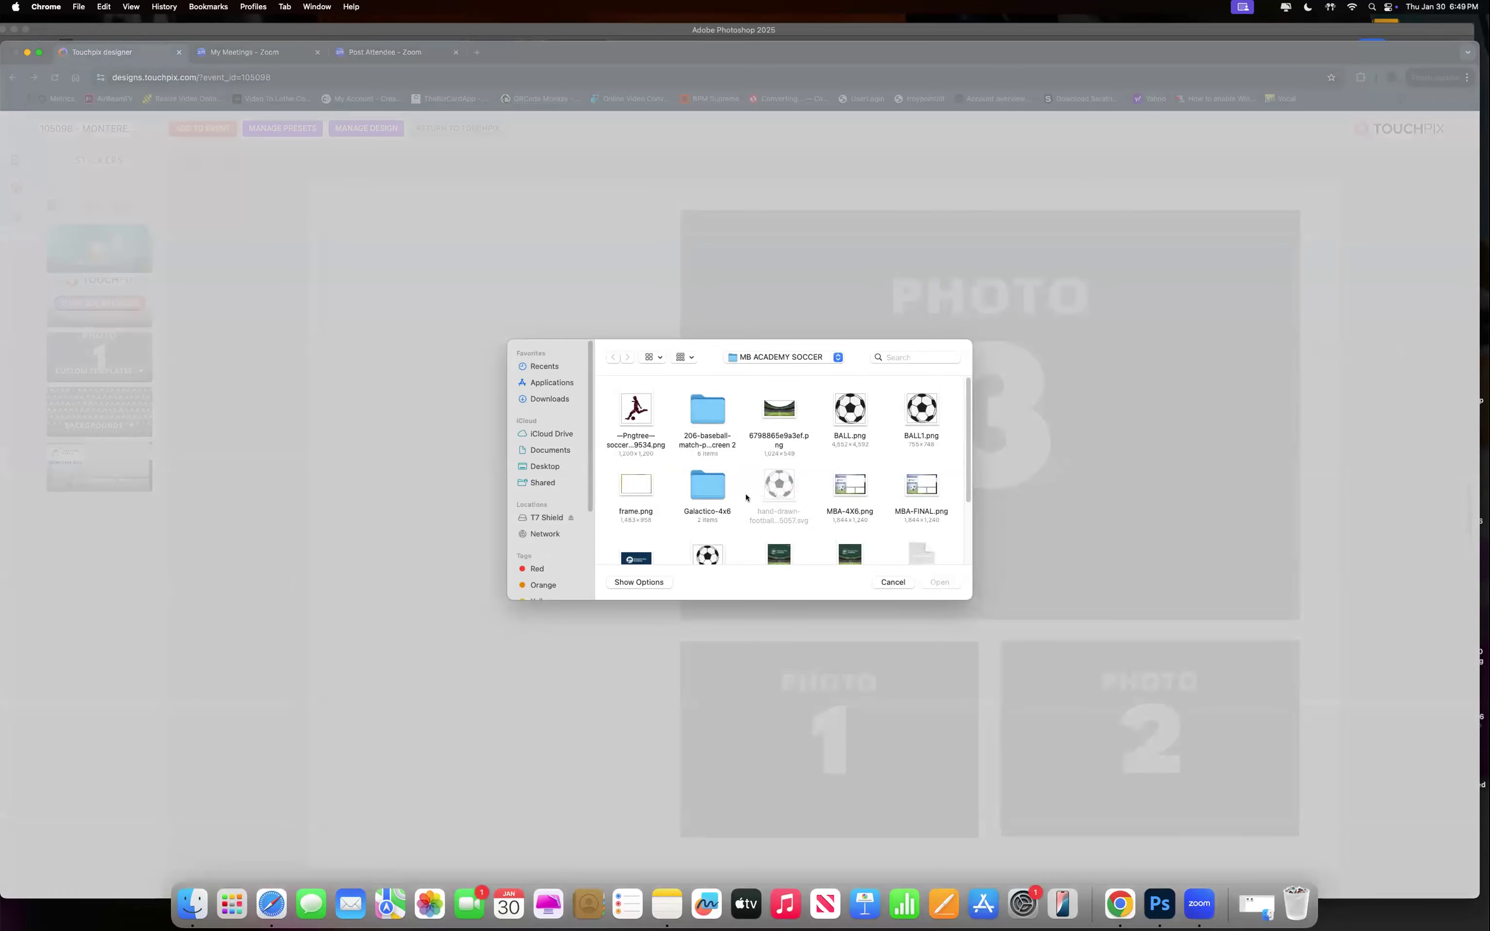
scroll(796, 508, down, 1)
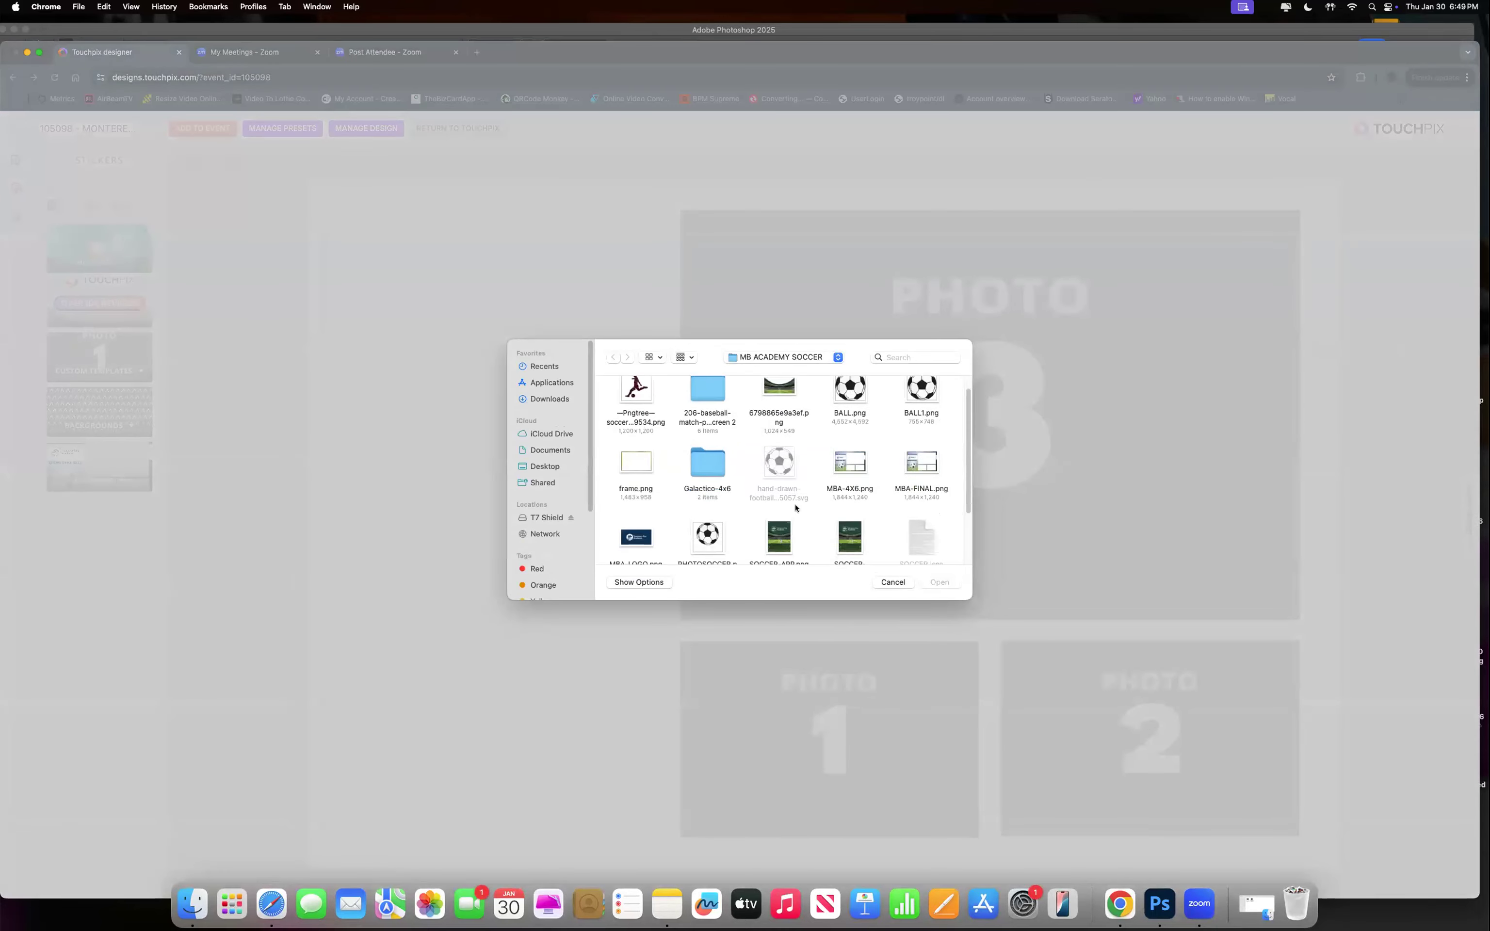
click(906, 467)
click(928, 582)
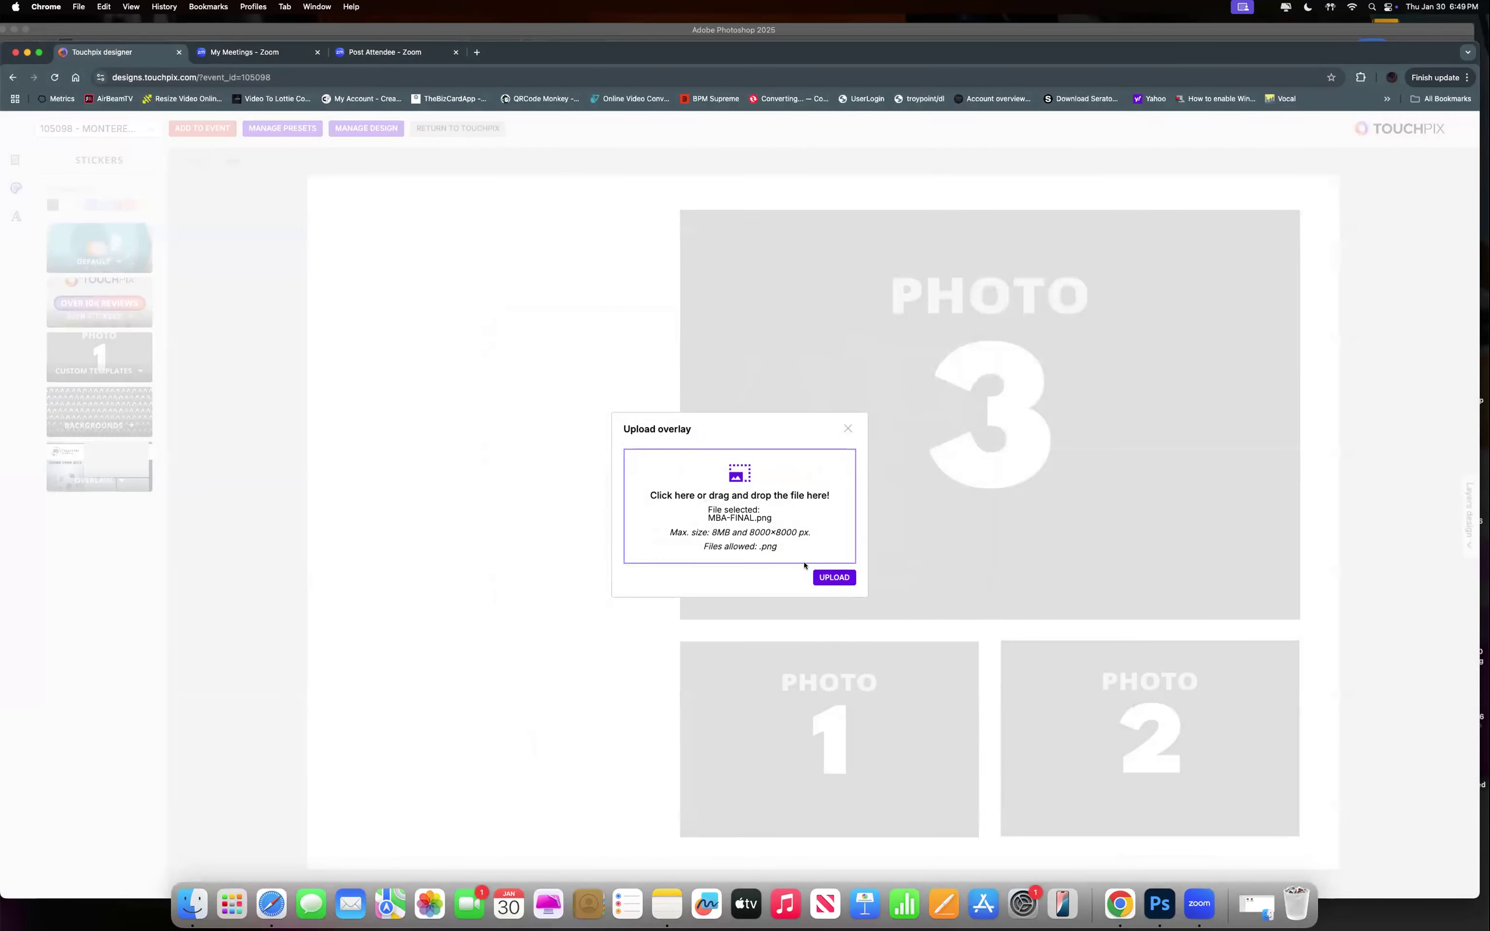
click(827, 577)
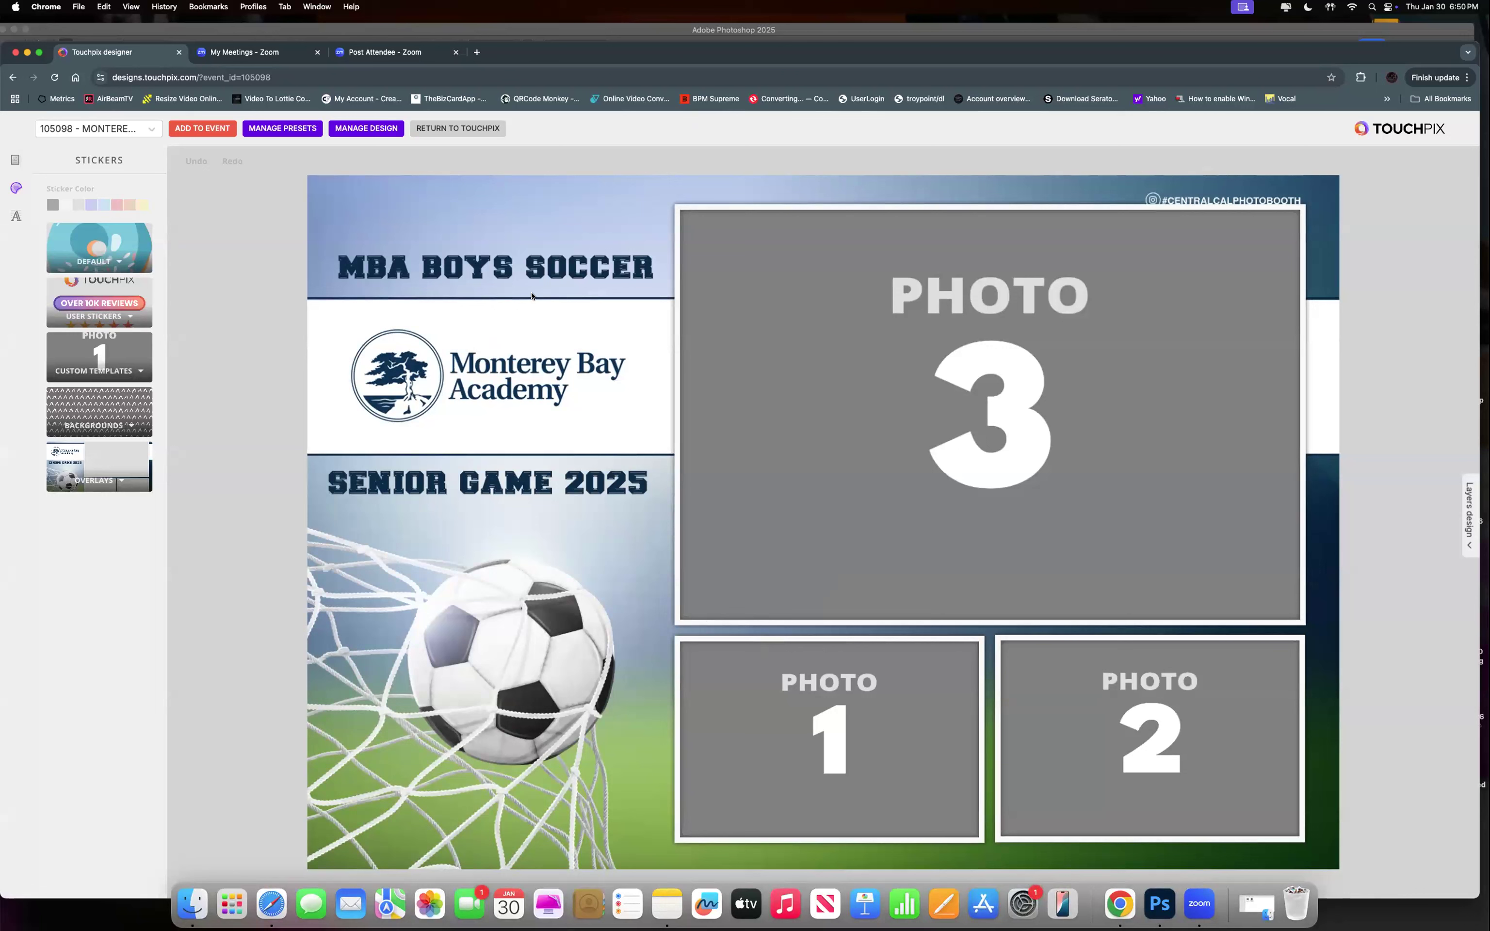
Add the 'Senior Game 2025' overlay design to the event as a Photo session.
click(209, 131)
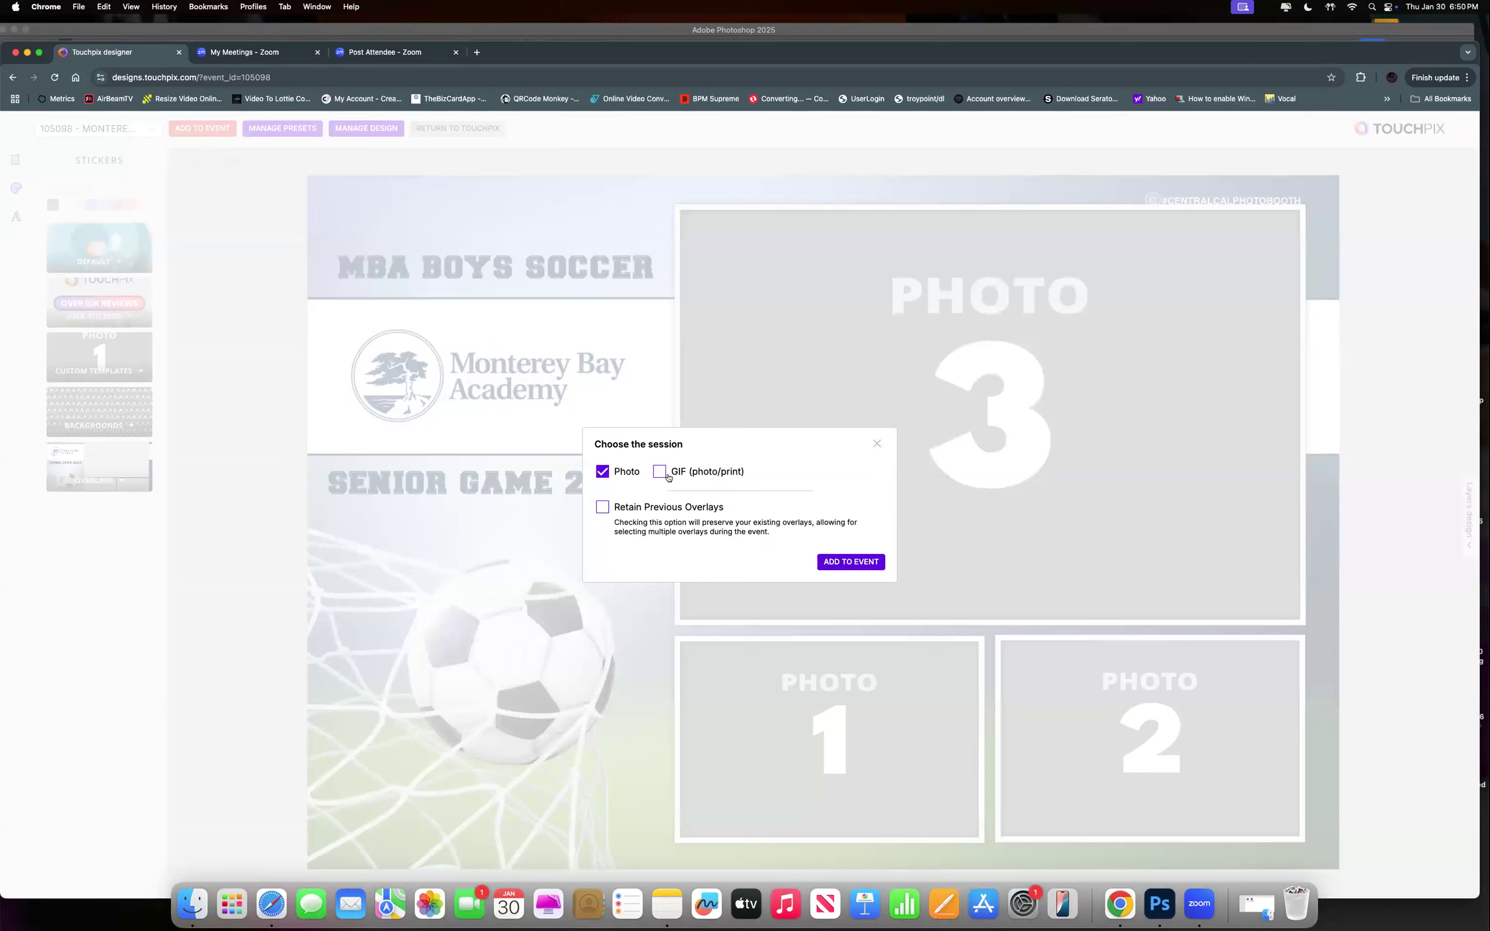
click(859, 564)
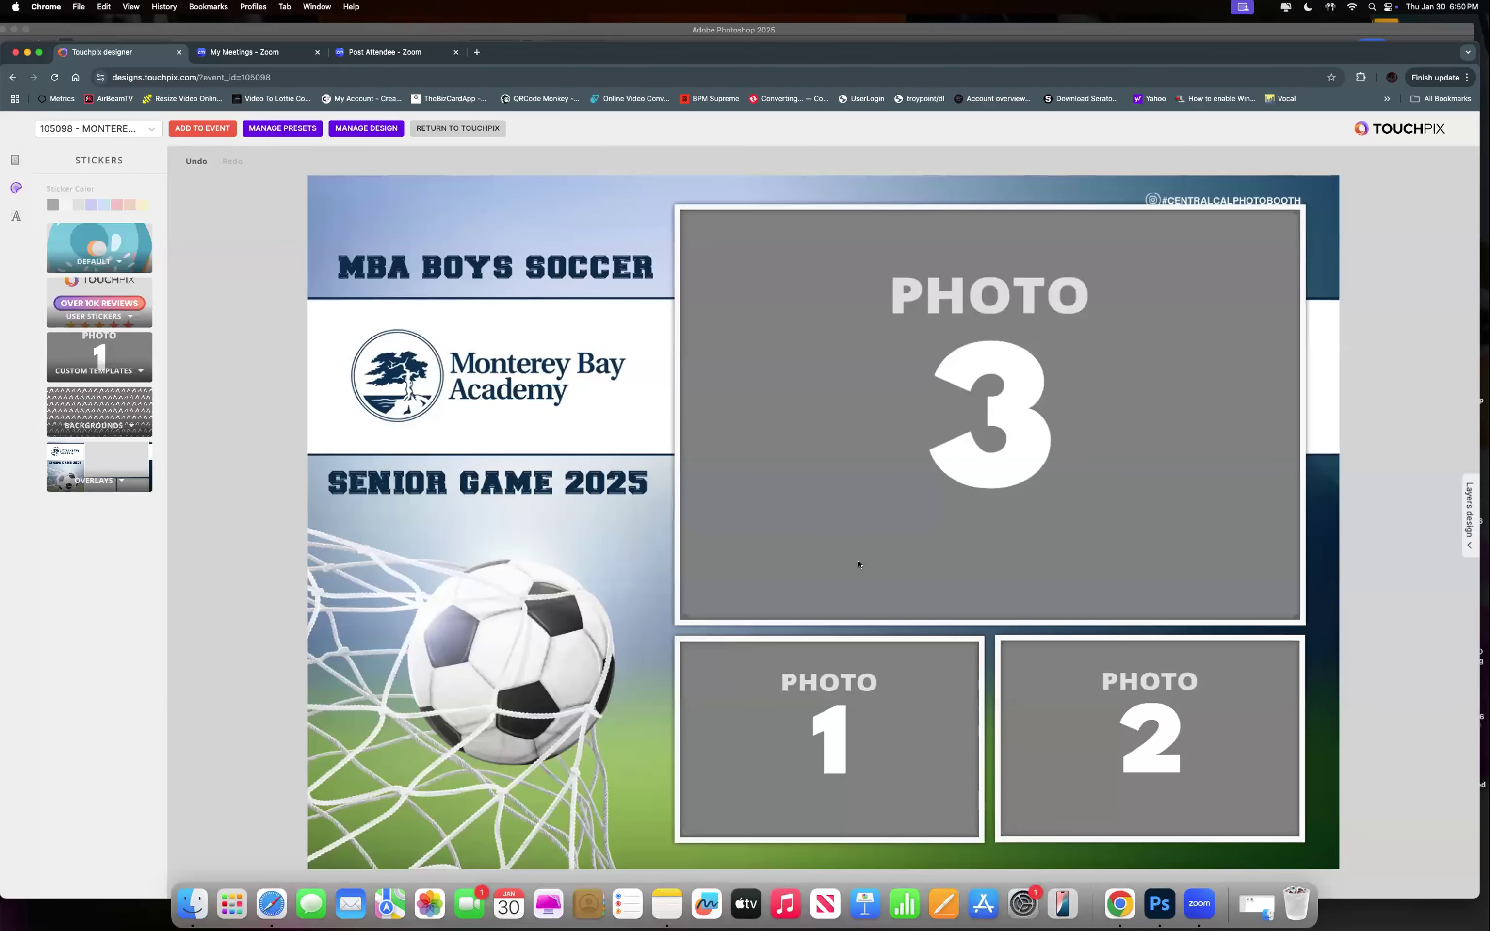
click(349, 128)
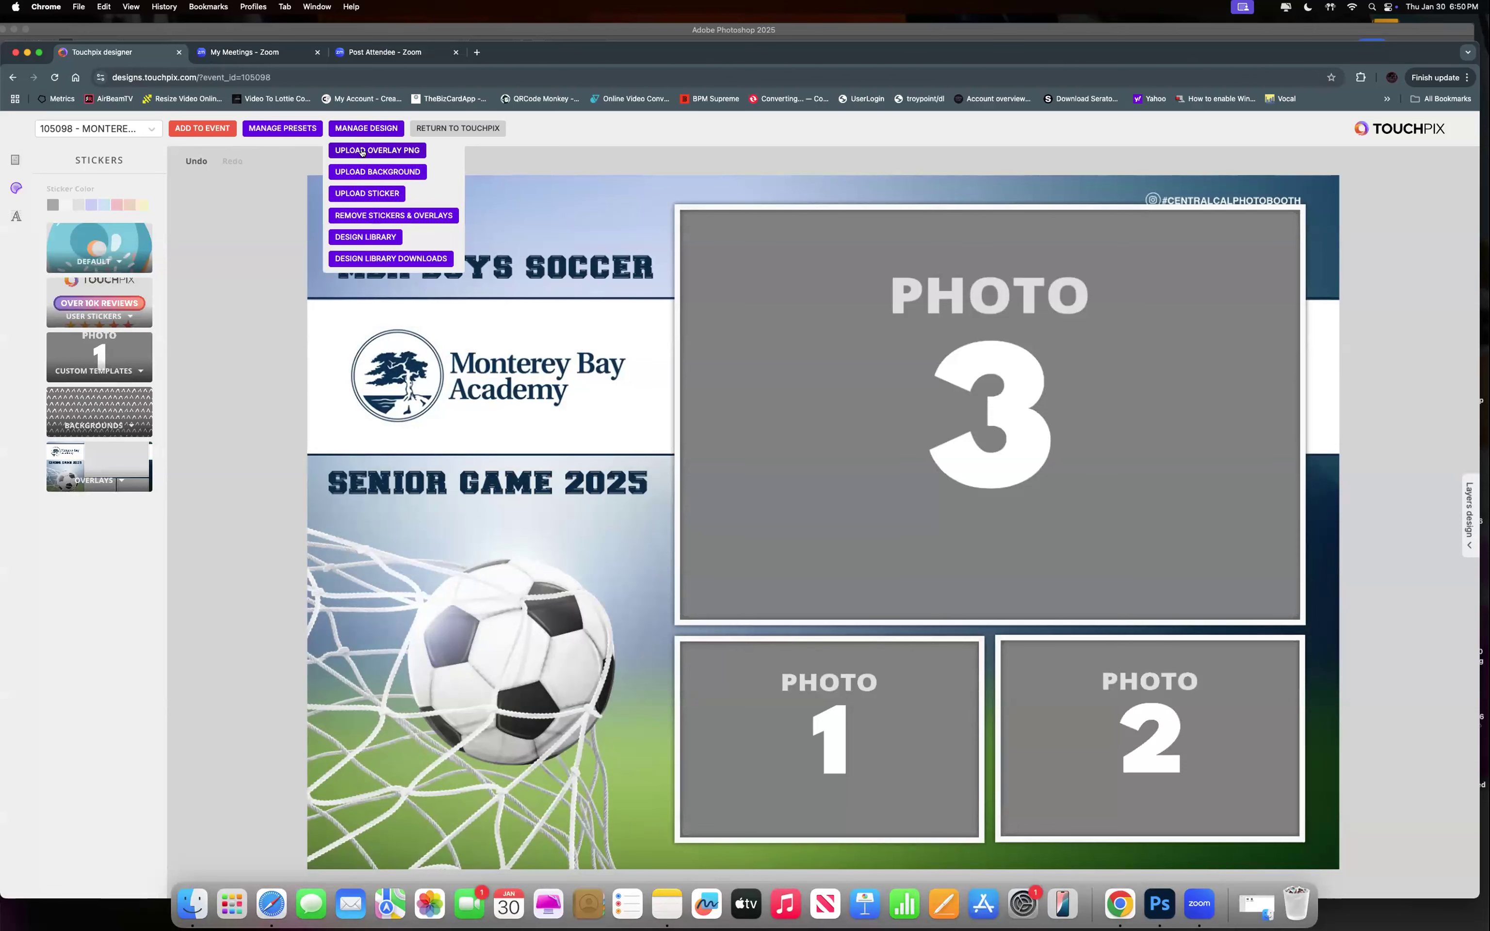
Look into the Design Library, close it without choosing, and show the layout templates.
click(349, 237)
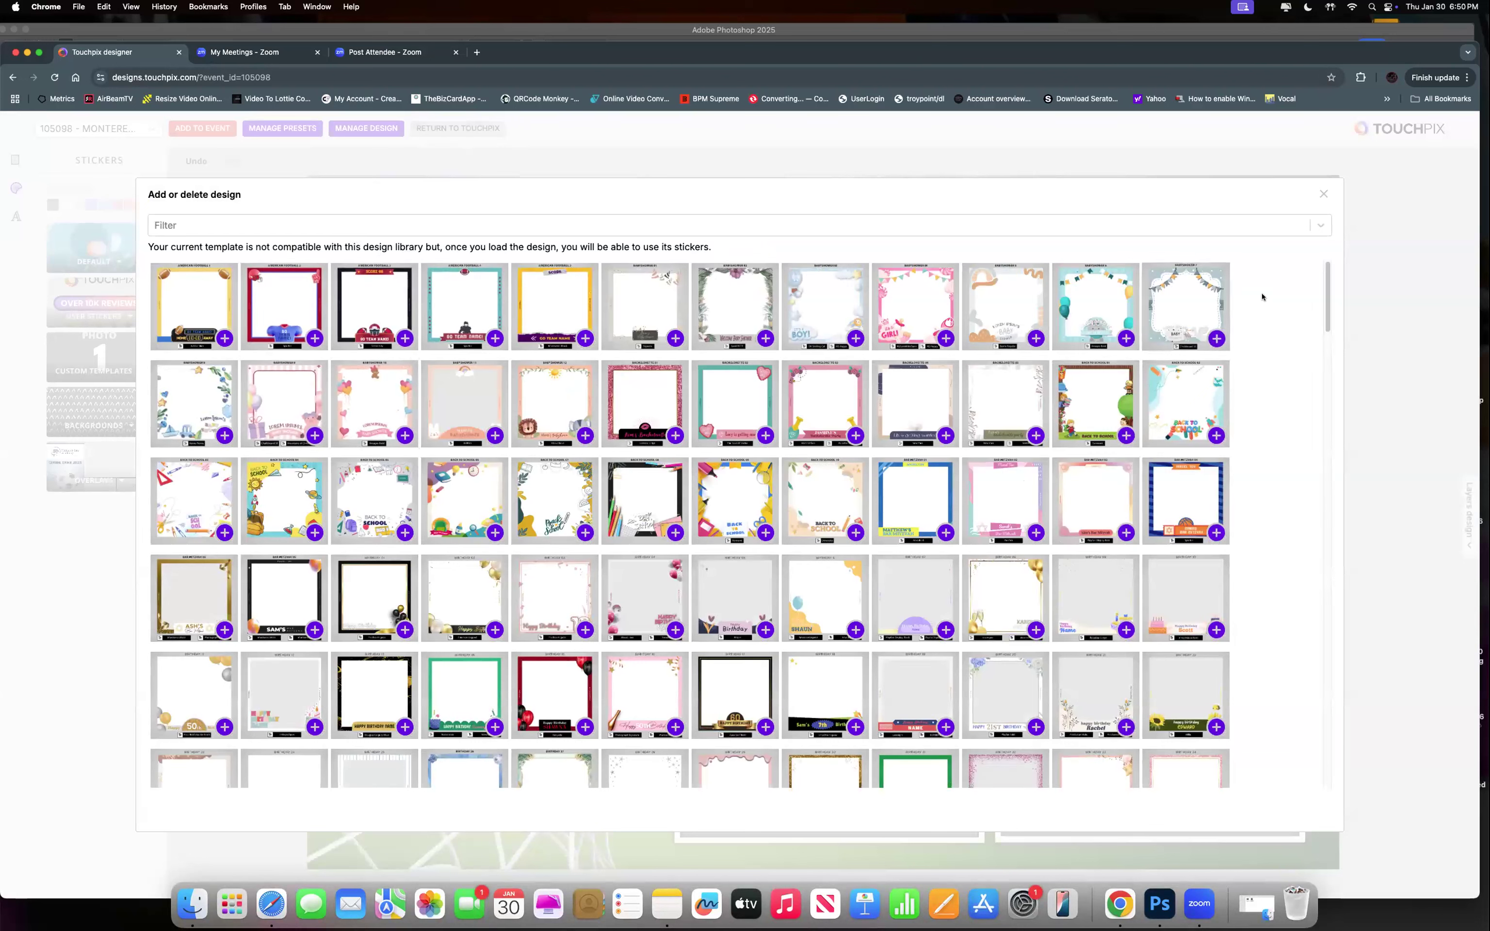
click(1322, 196)
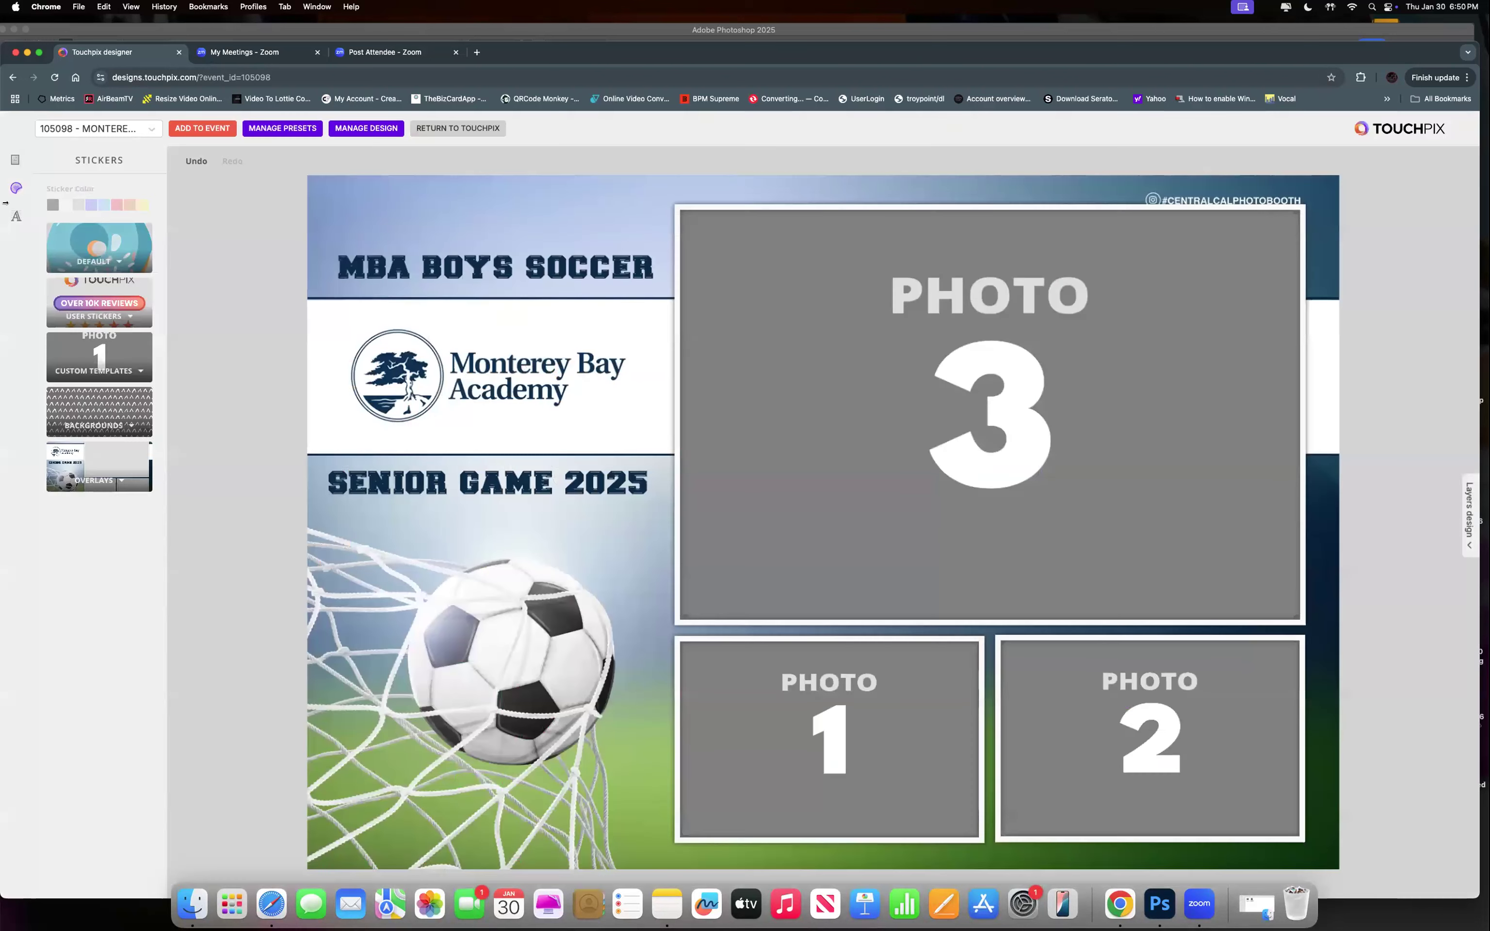
click(13, 160)
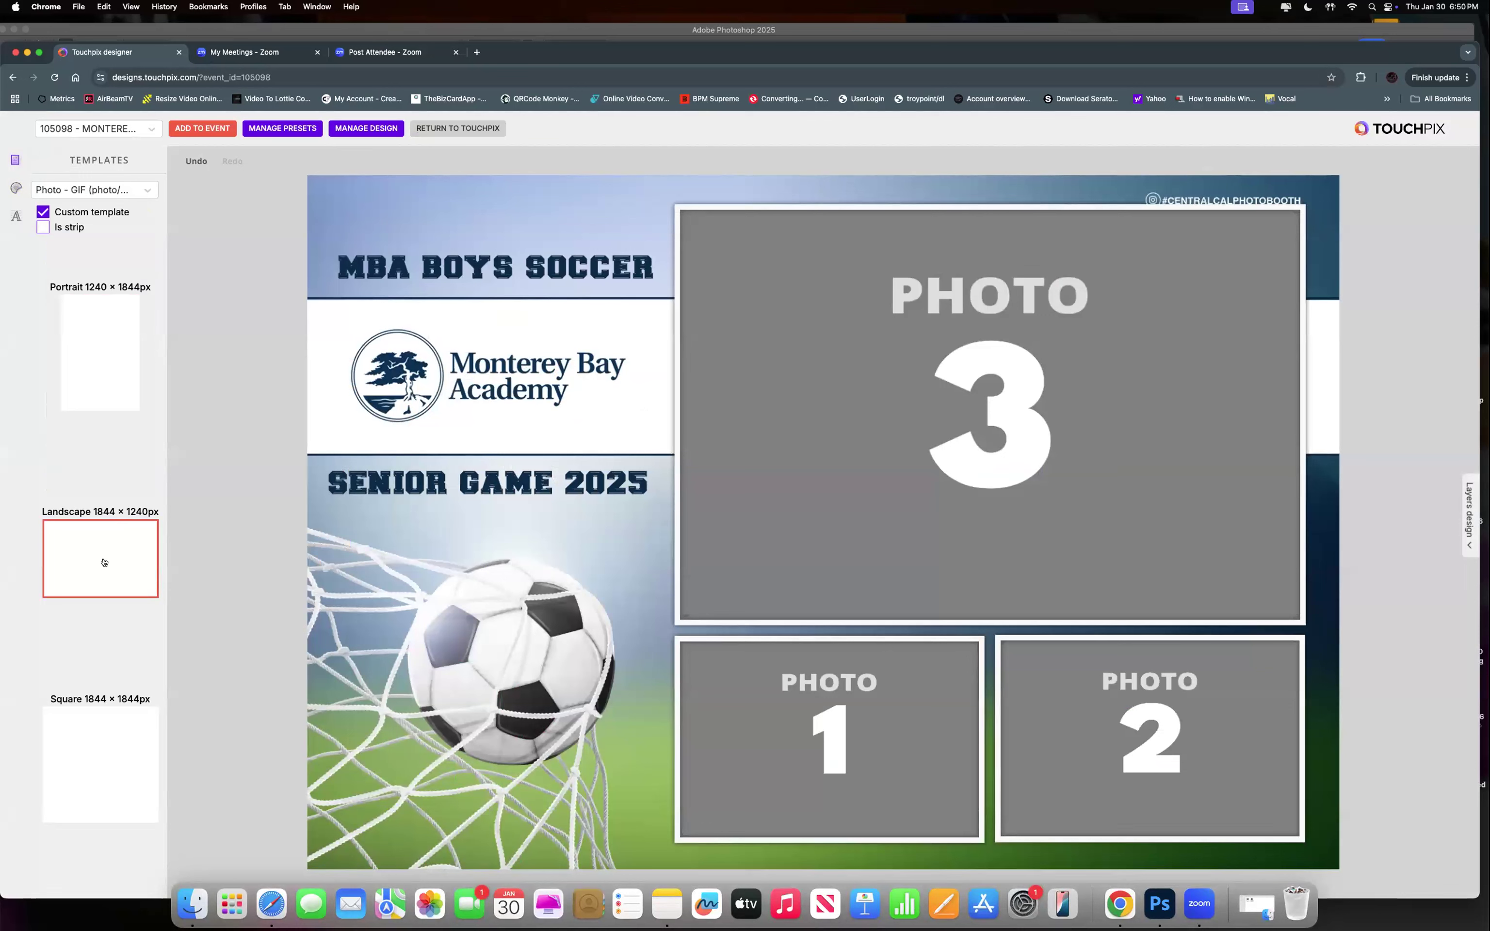
Turn off custom templates and replace the soccer layout with the single-photo Landscape template.
click(41, 212)
scroll(80, 422, down, 10)
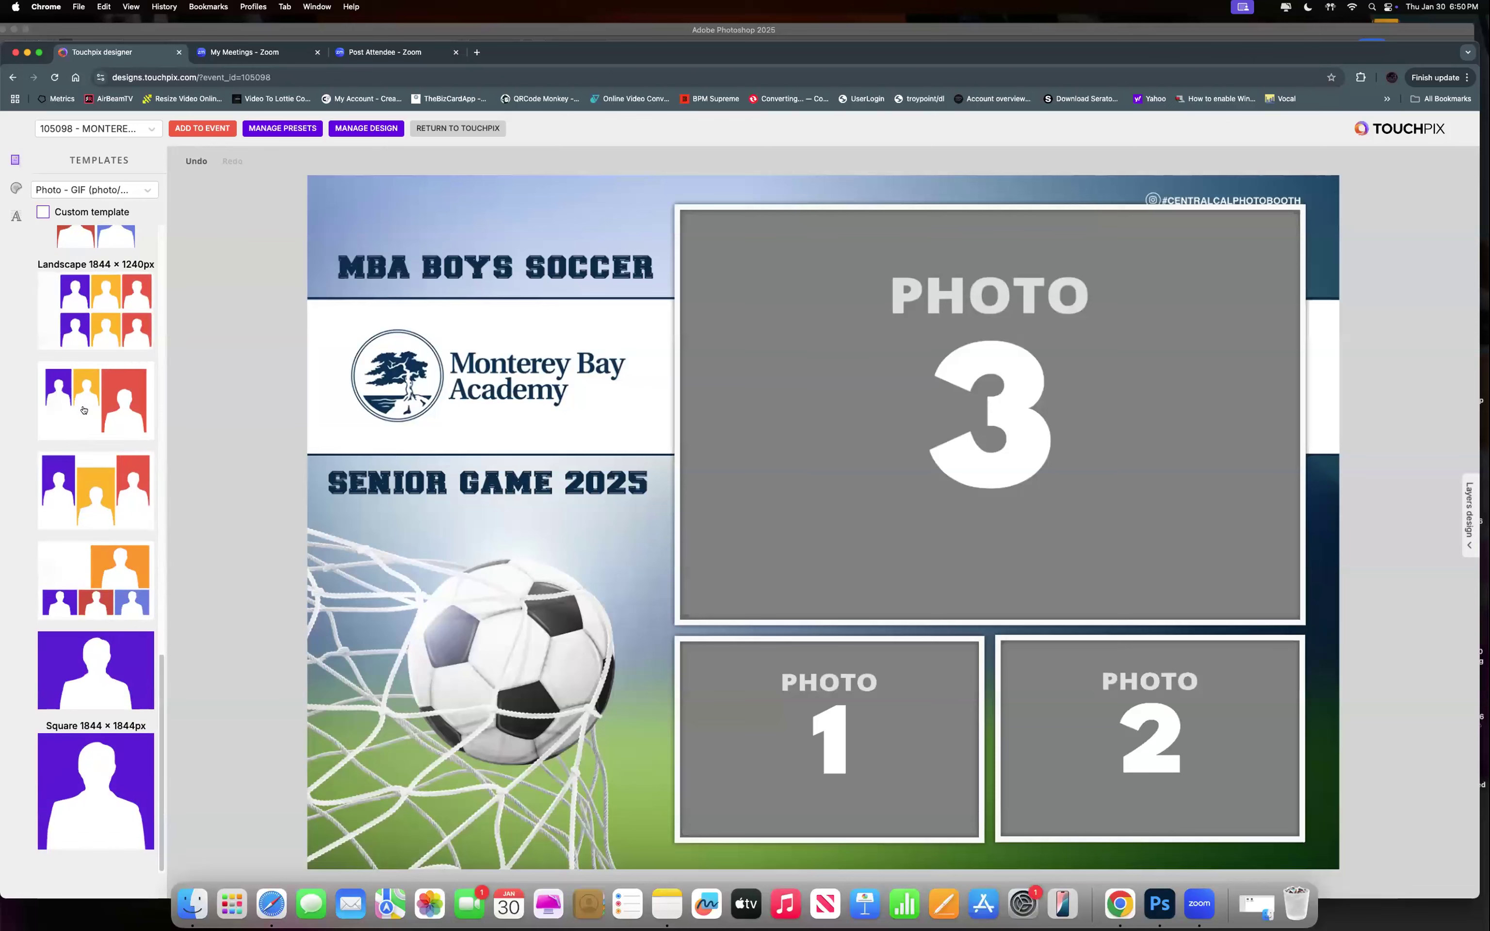
click(100, 673)
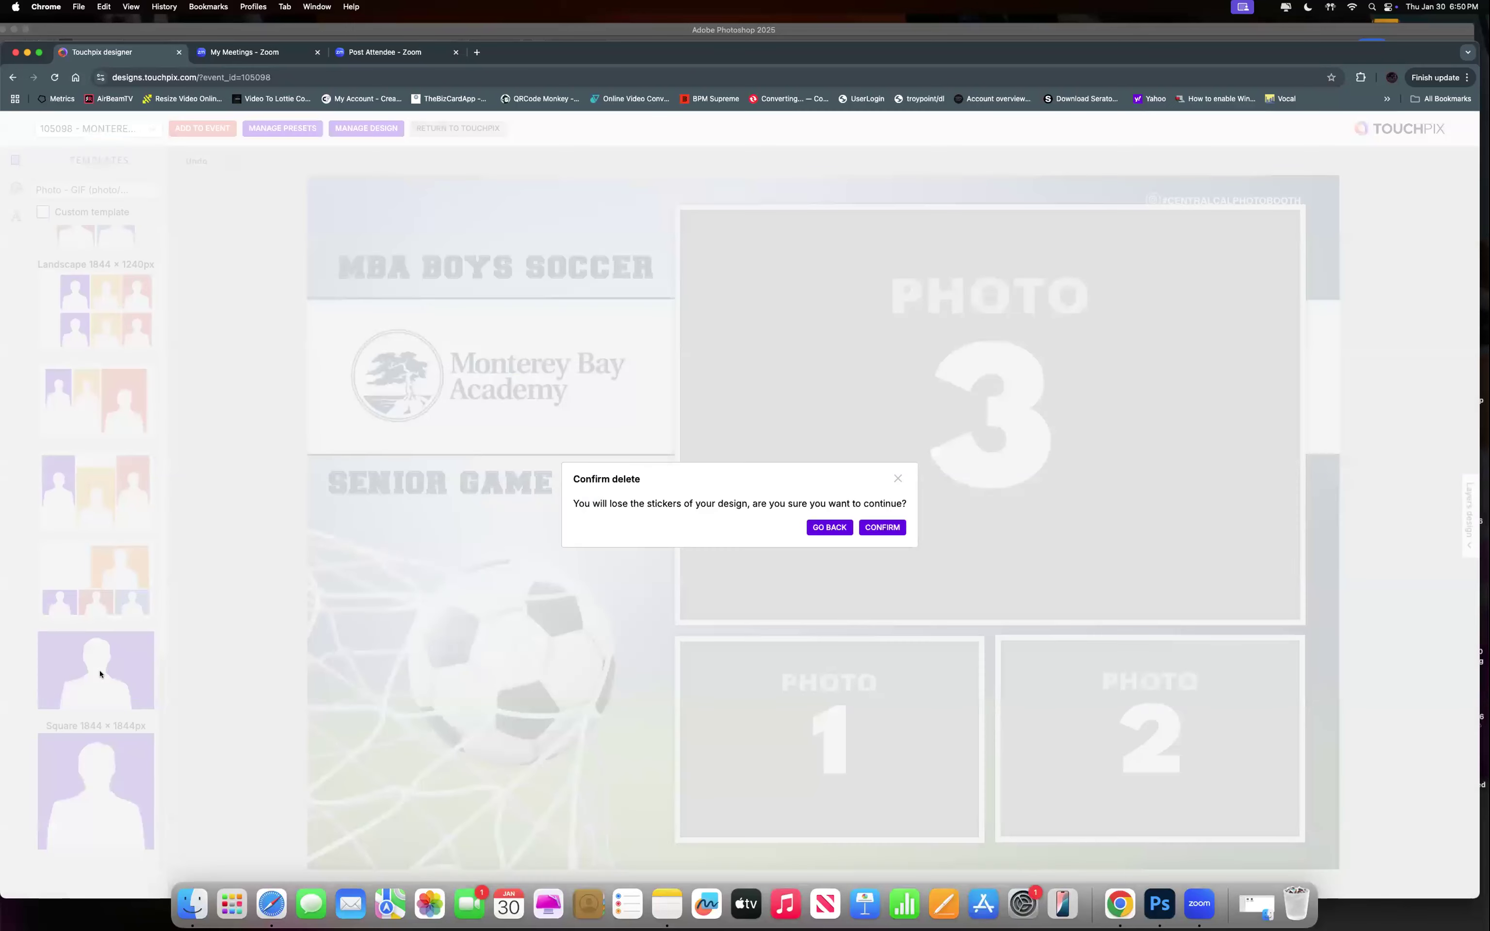
click(881, 527)
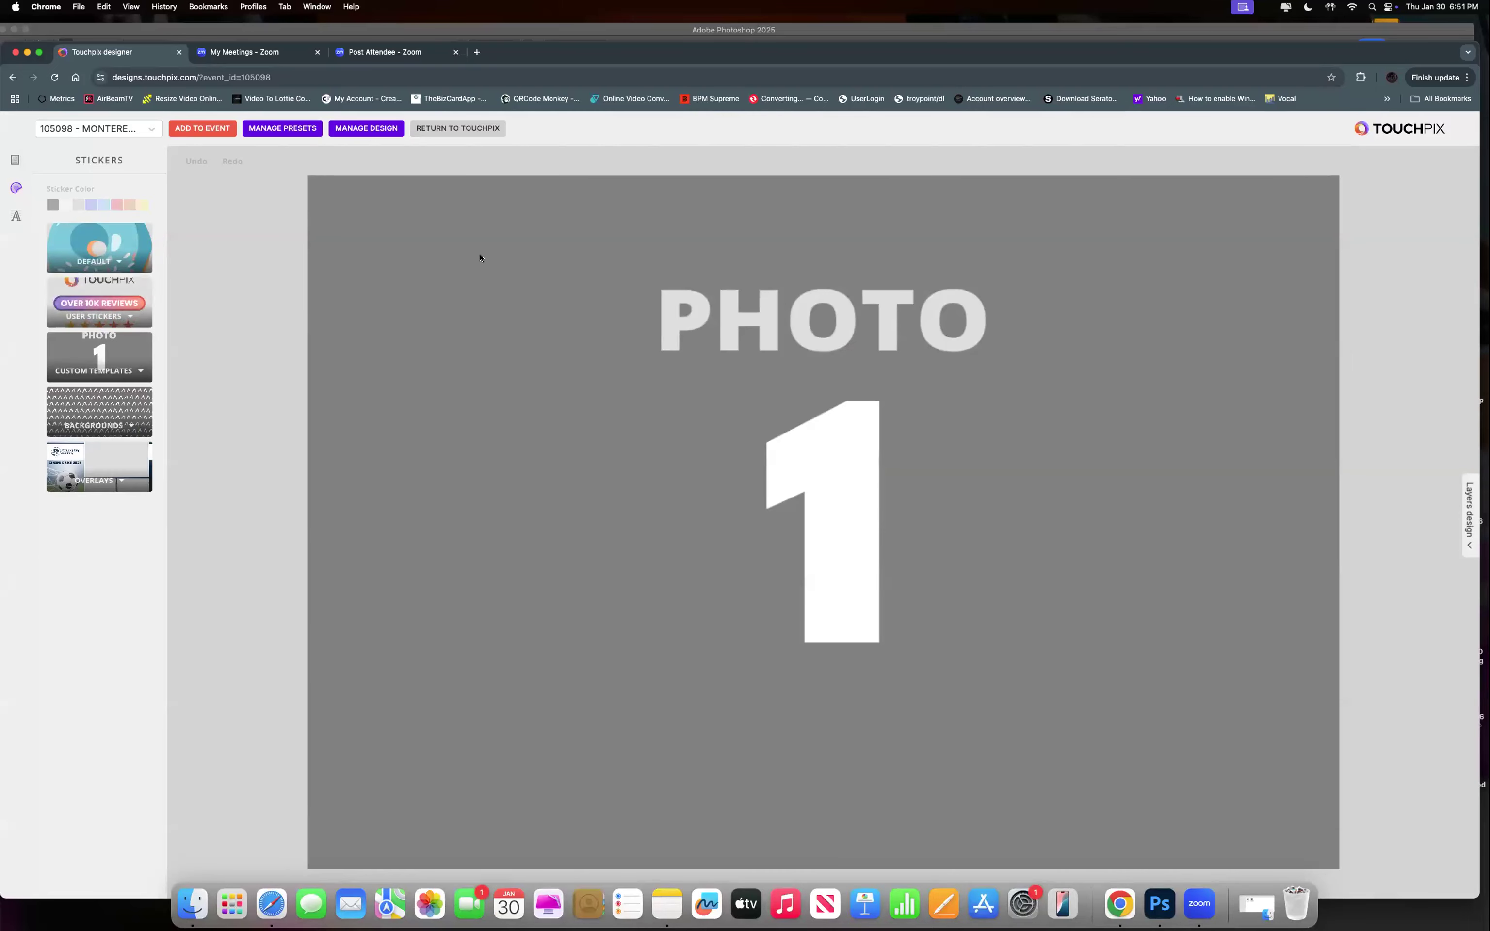
click(349, 128)
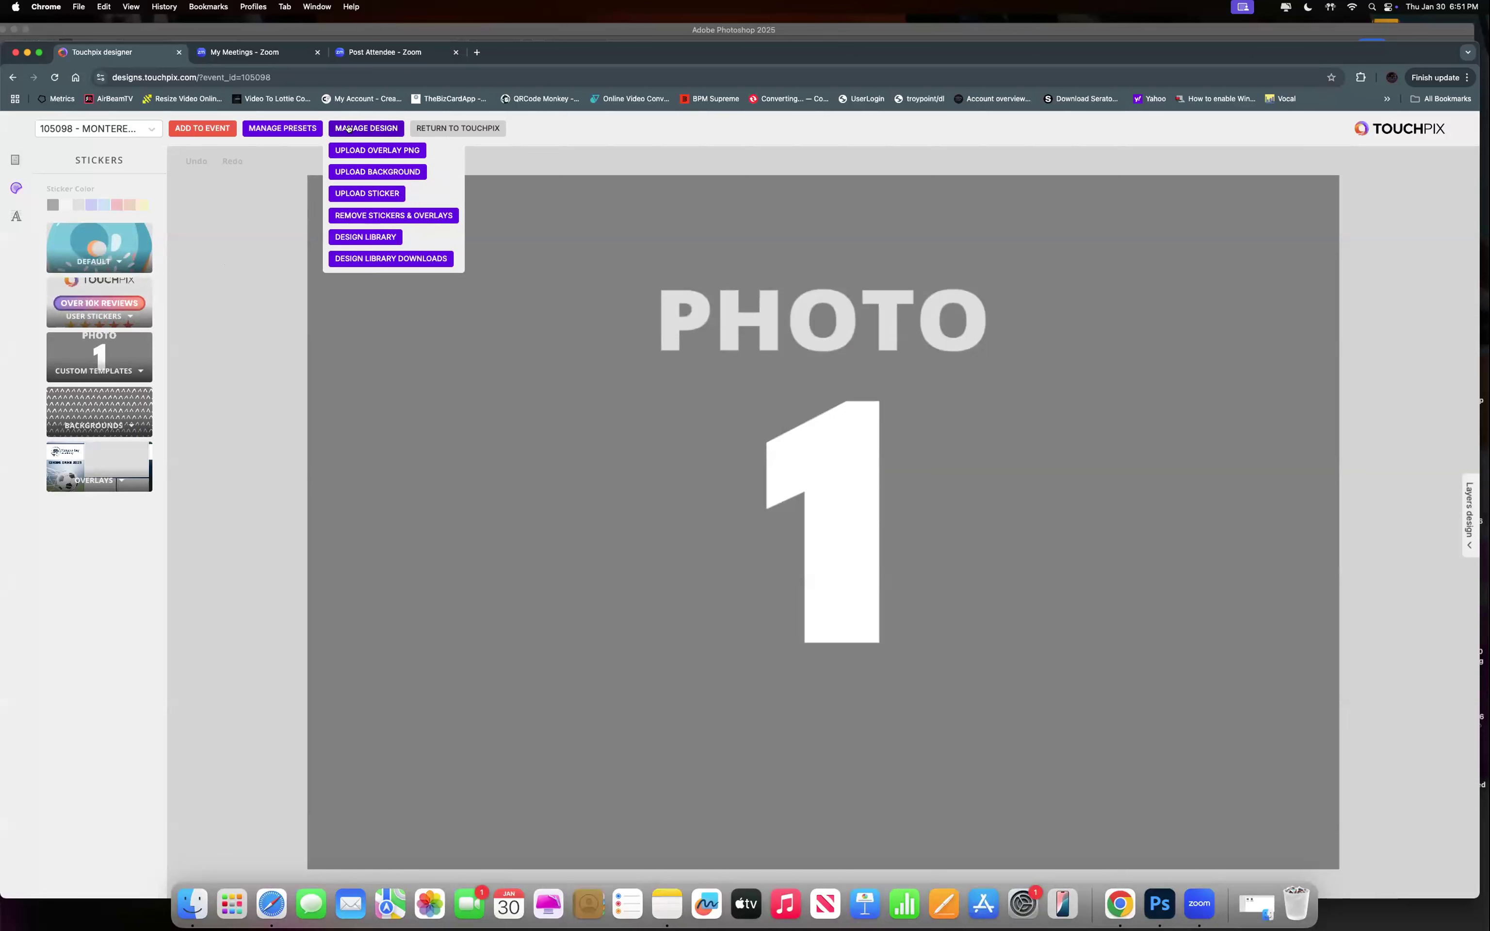
Filter the Design Library to Wedding photo and apply the pink dried-floral LP monogram design.
click(367, 238)
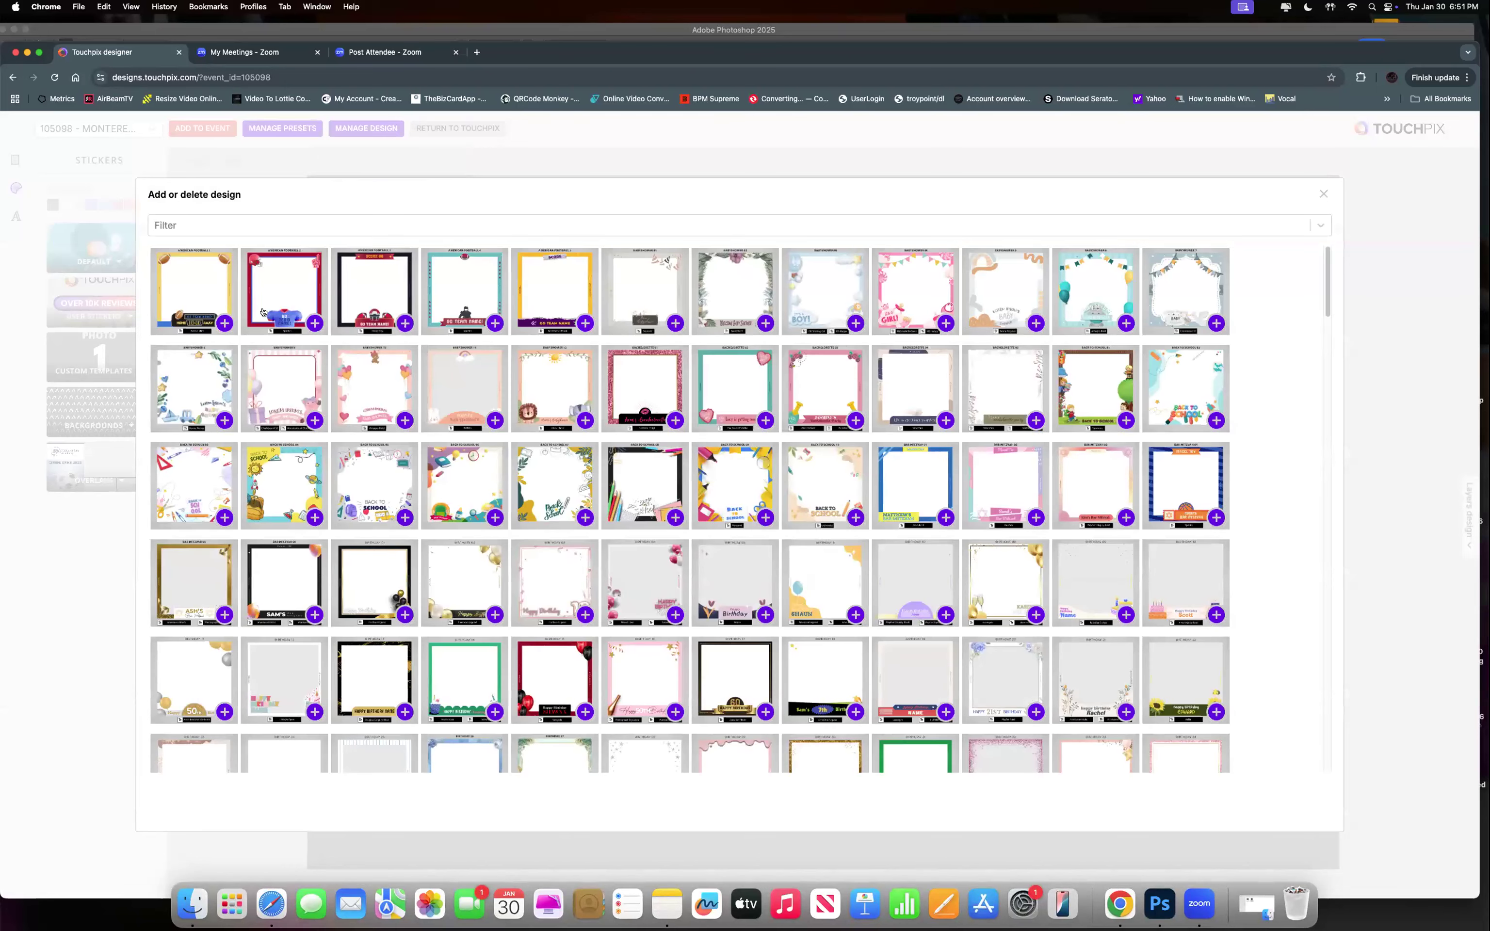
click(358, 226)
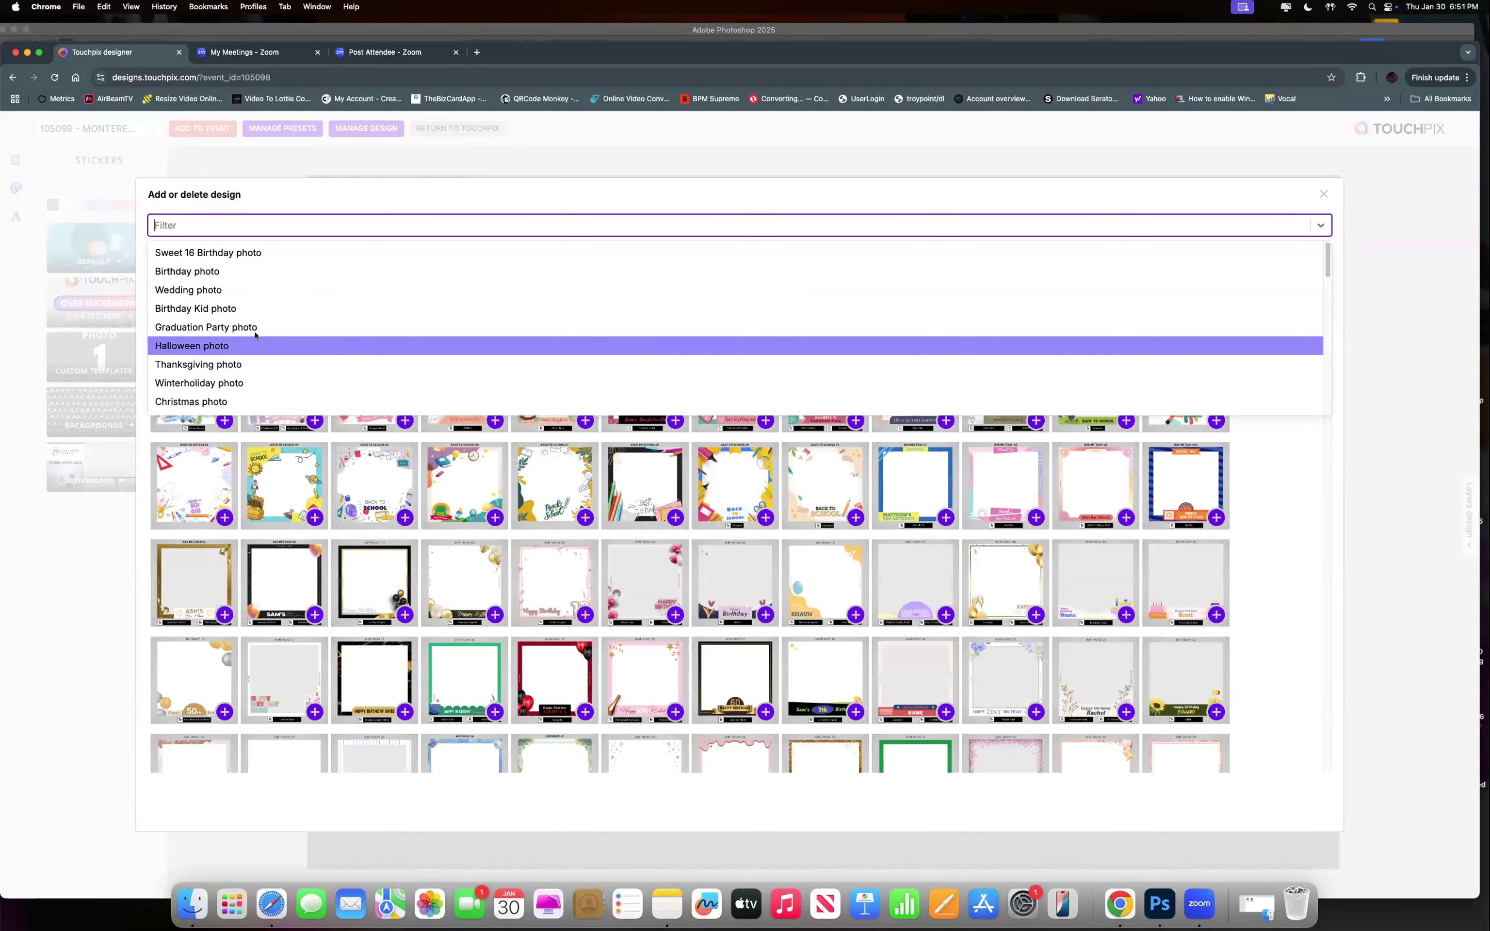
click(267, 290)
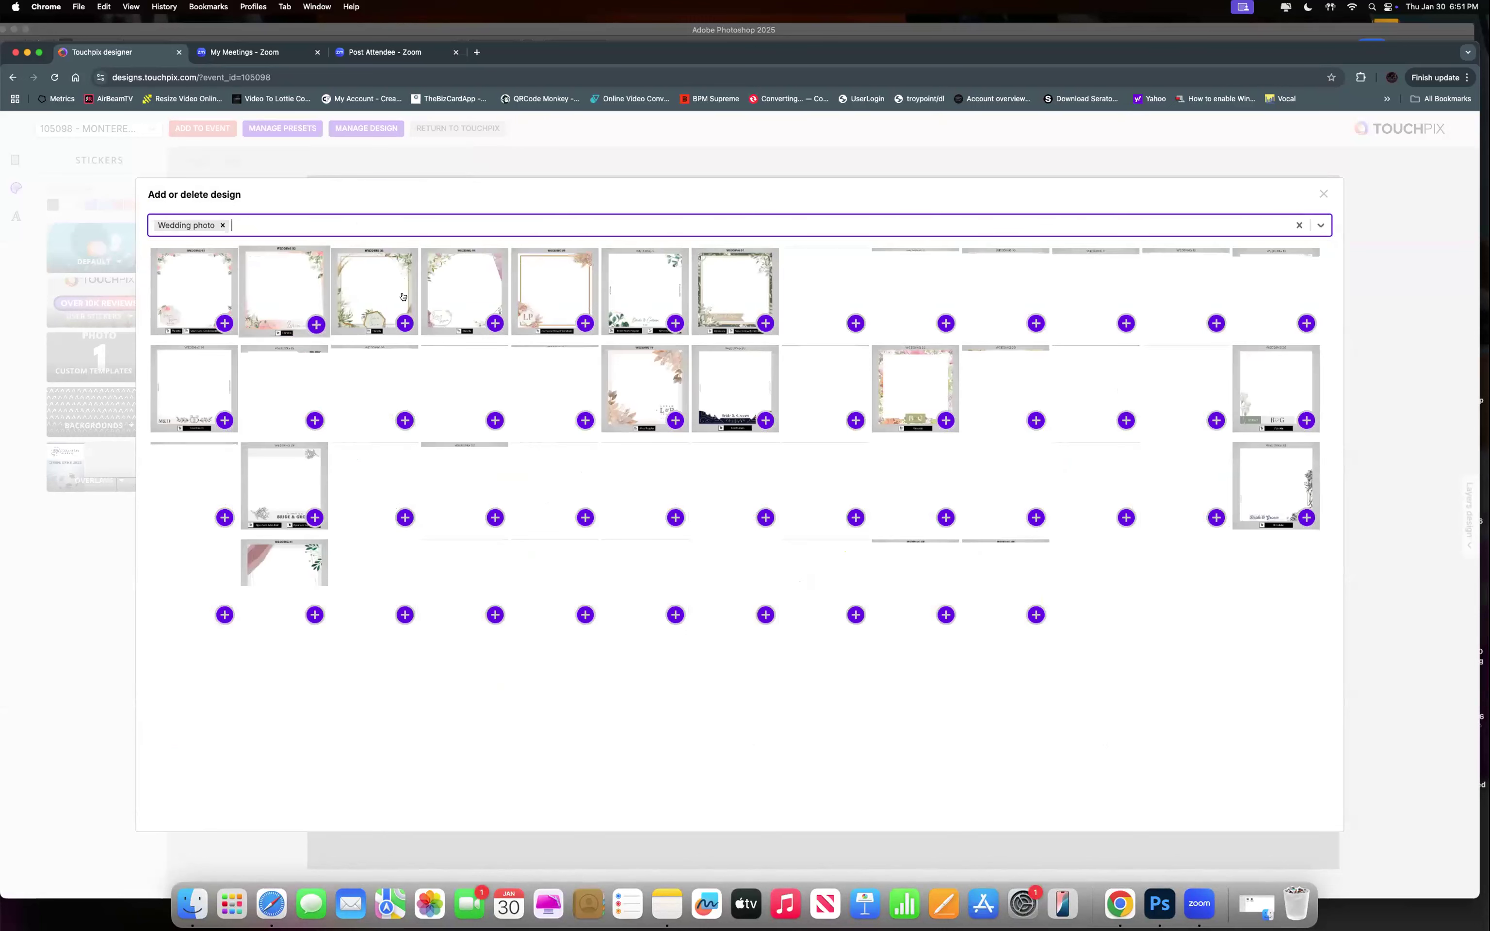
click(550, 298)
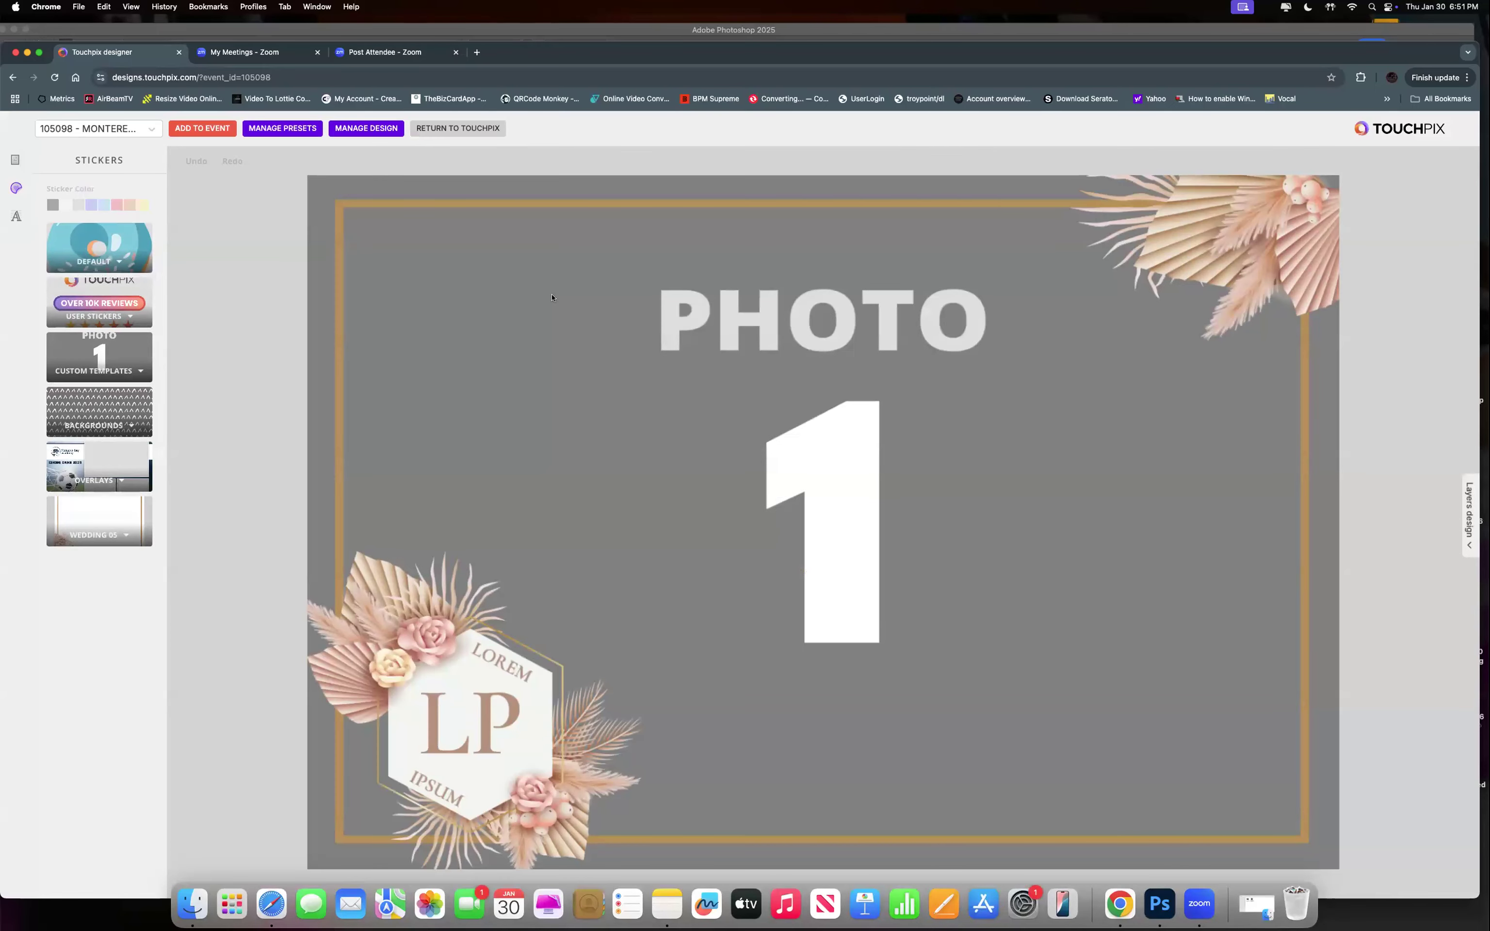
Shift the LP monogram slightly left and change its initials to 'DJ'.
click(487, 731)
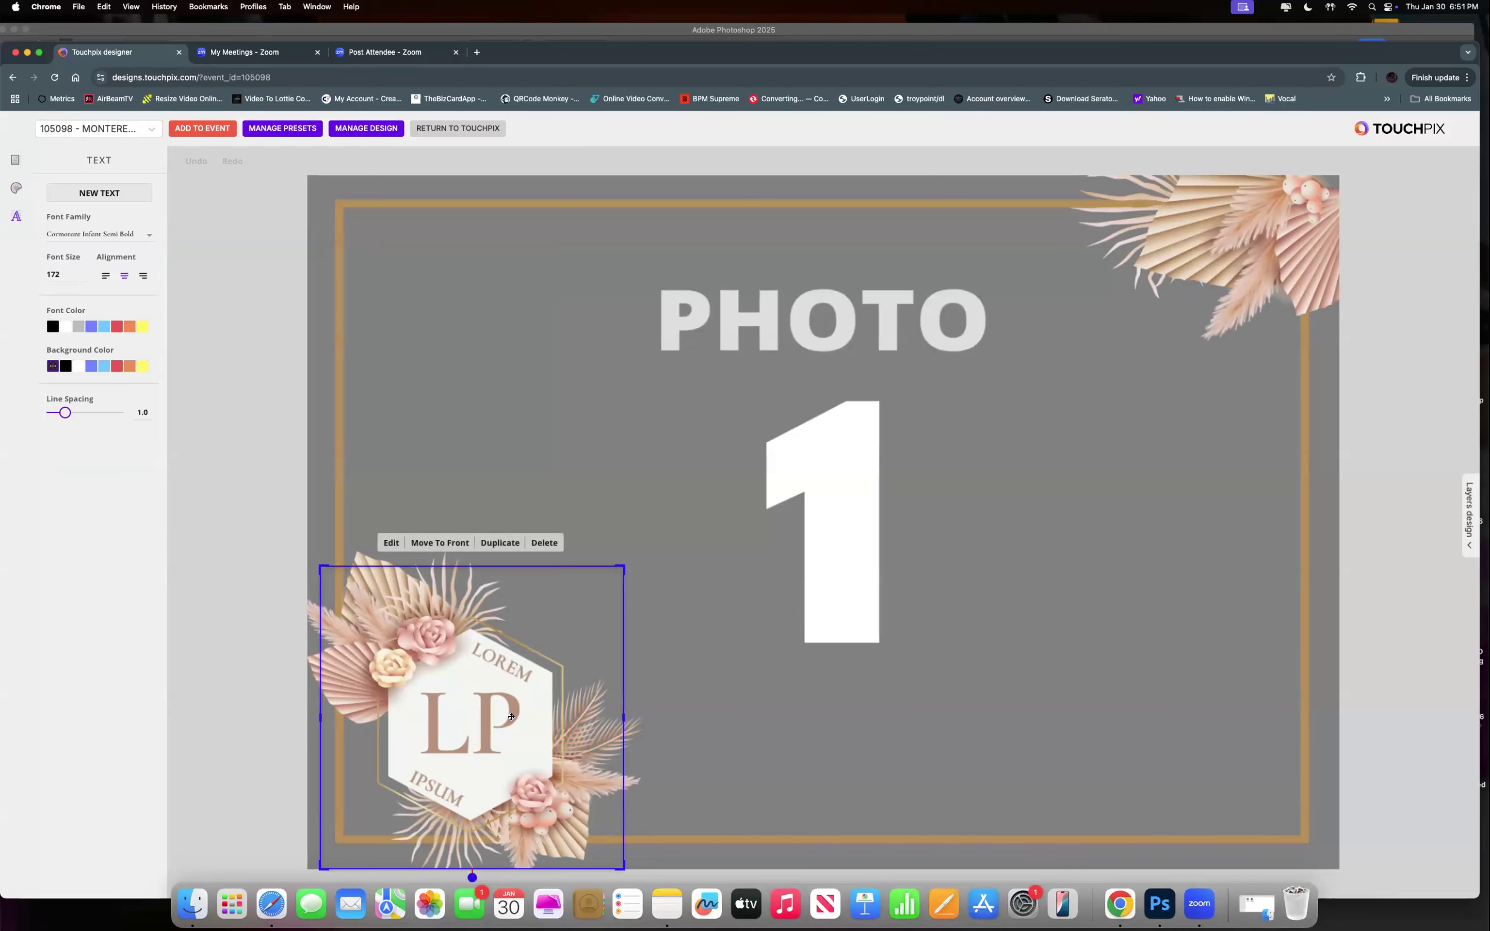
mouse_move(489, 684)
mouse_down()
mouse_move(535, 673)
mouse_move(480, 686)
mouse_up()
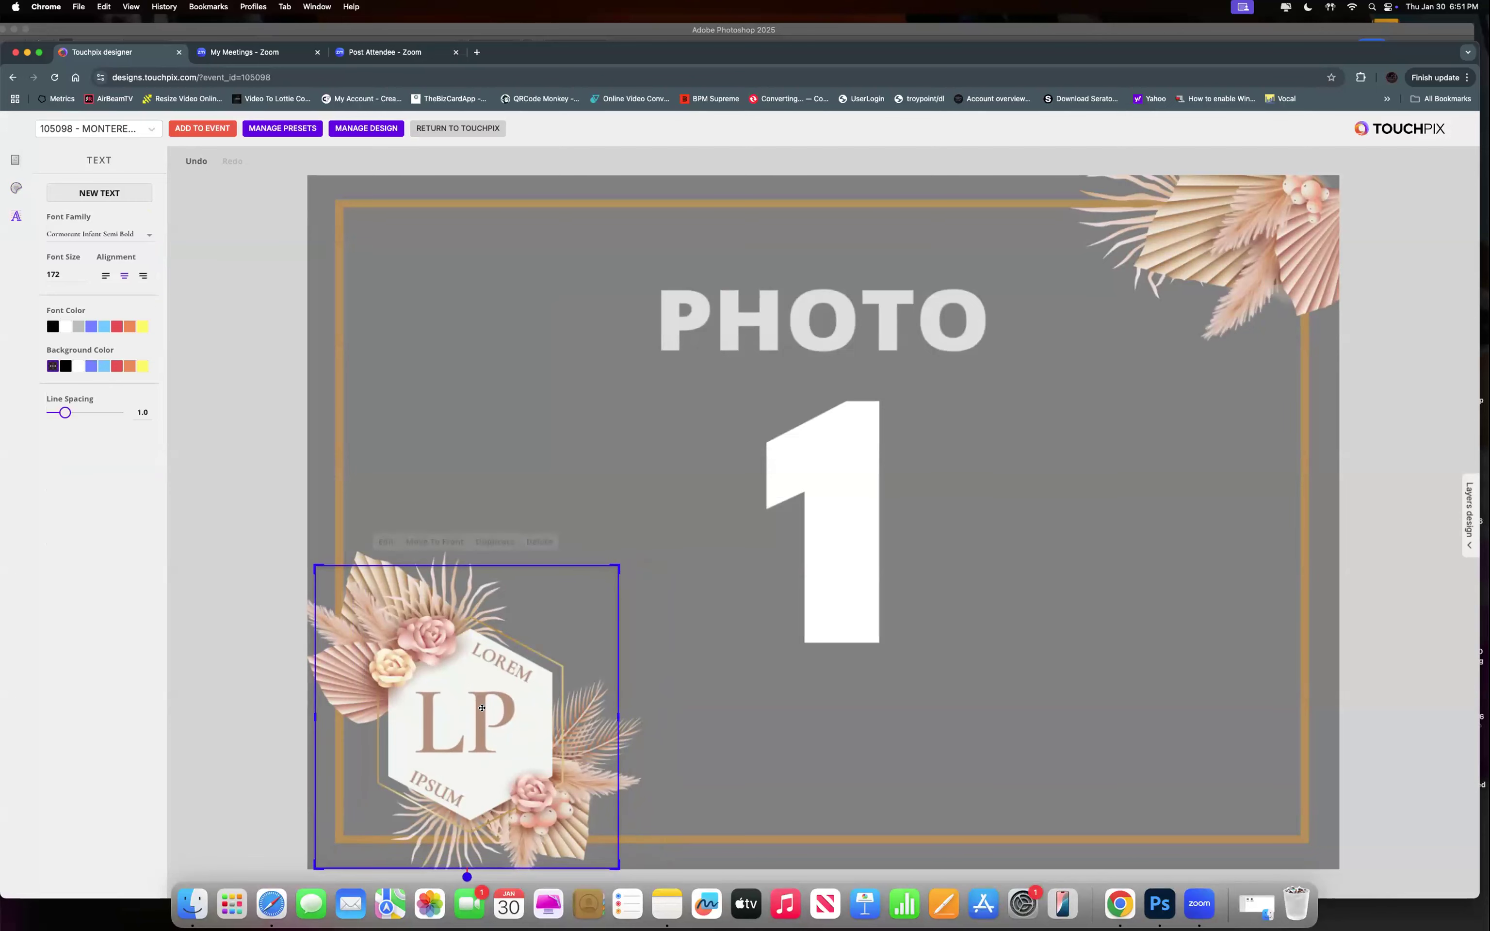
click(384, 539)
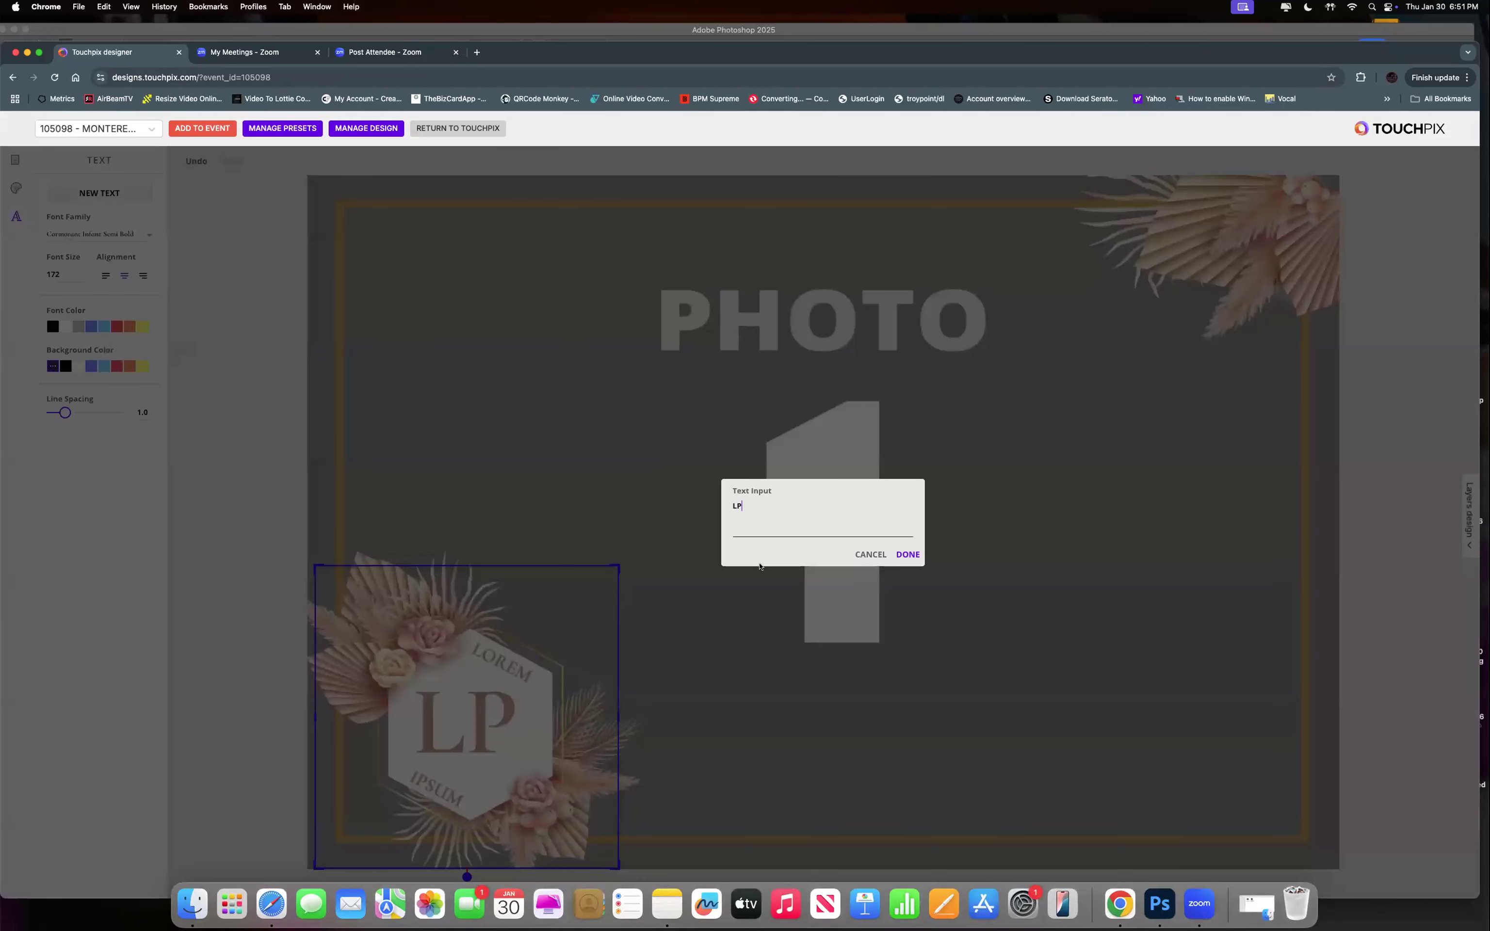
key(BackSpace)
key(BackSpace)
text(DJ)
click(908, 555)
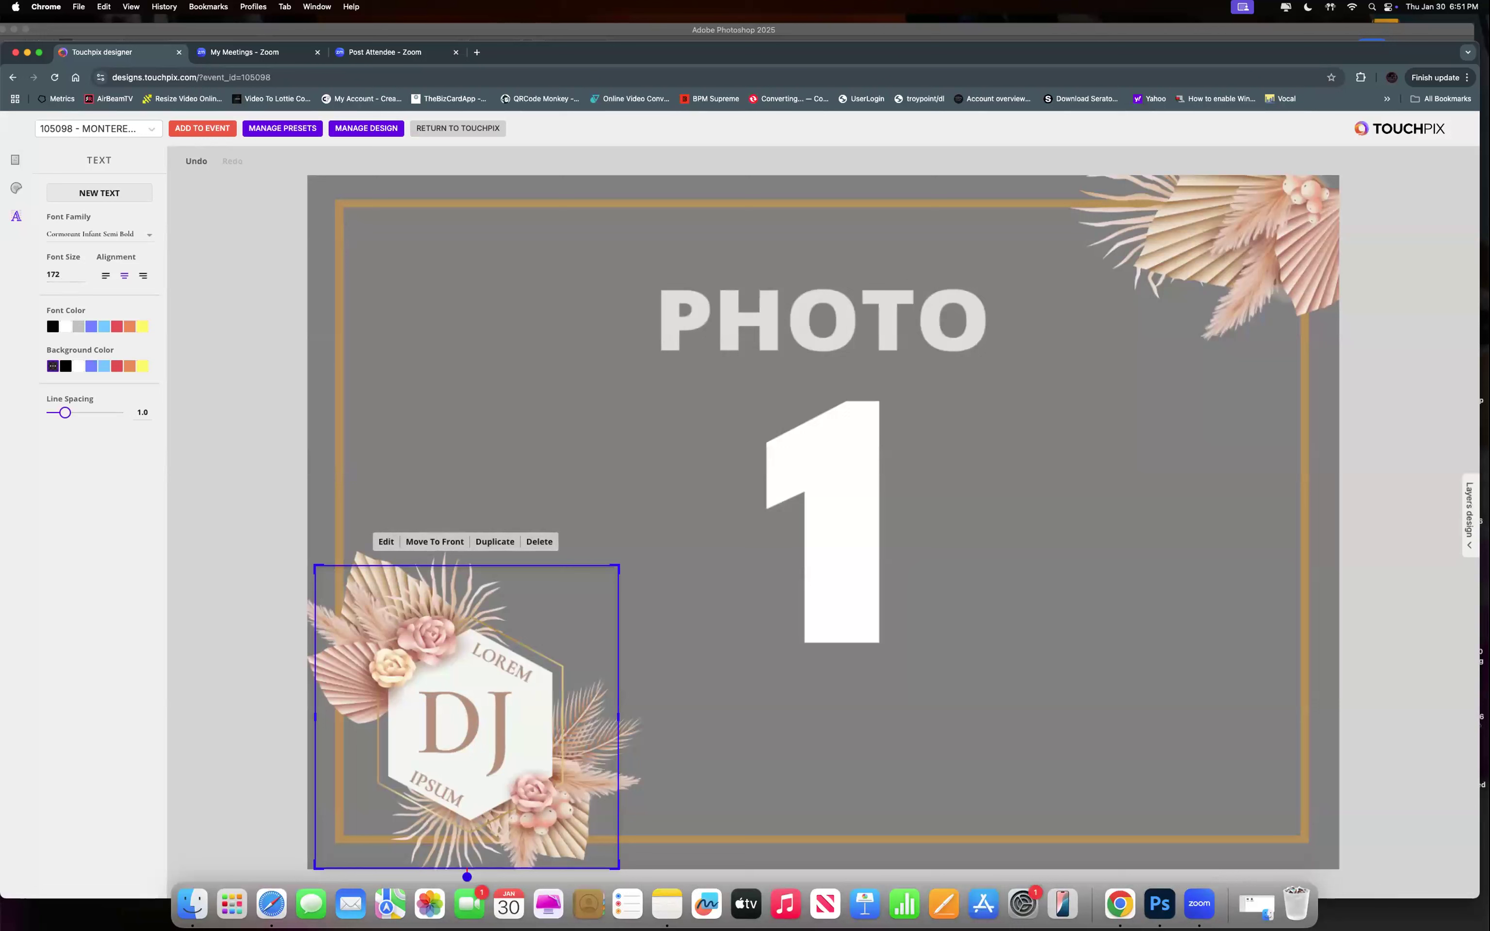
Nudge the top-right leafy sticker slightly, then start adding the design to the event.
click(1305, 210)
mouse_move(1304, 210)
mouse_down()
mouse_move(1285, 222)
mouse_move(1343, 191)
mouse_move(1328, 202)
mouse_up()
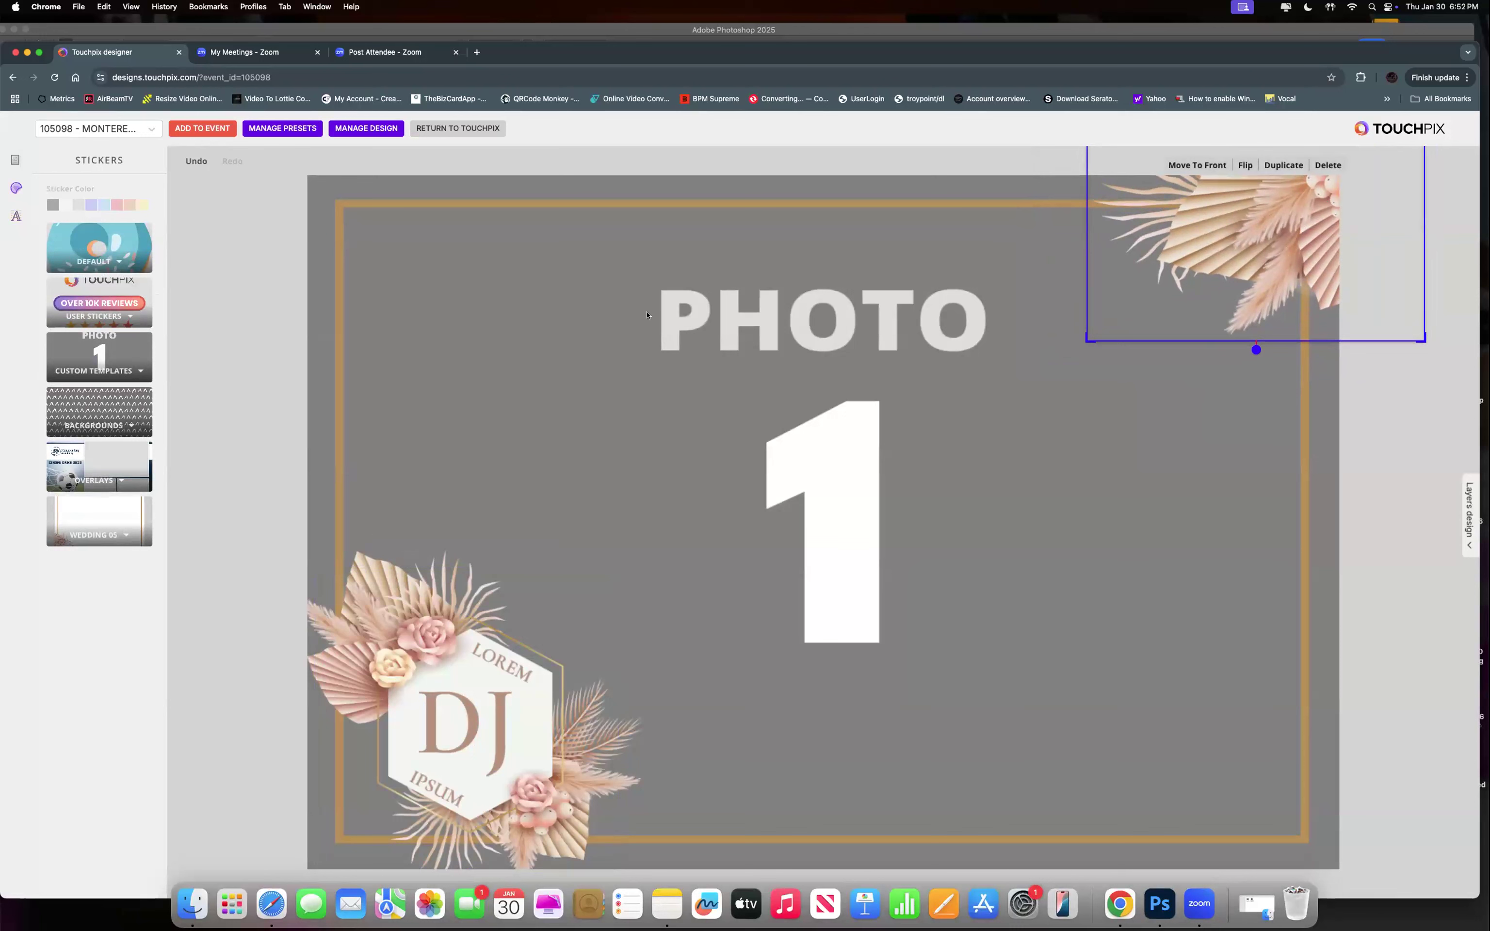
click(194, 129)
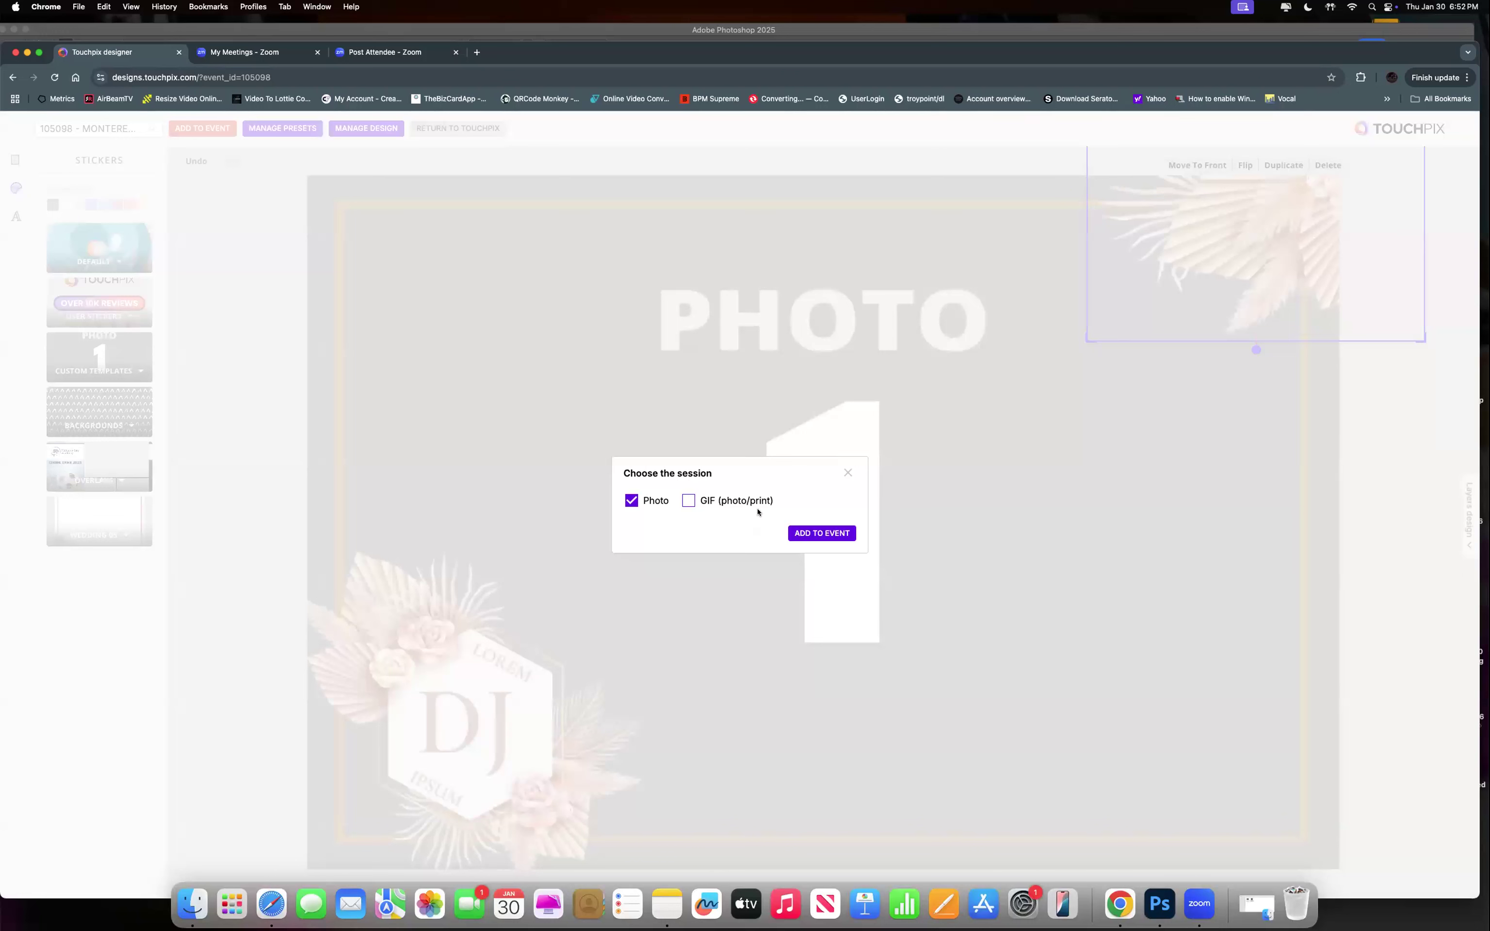
Close the session choice without adding, and cancel returning to Touchpix to stay in the editor.
click(846, 470)
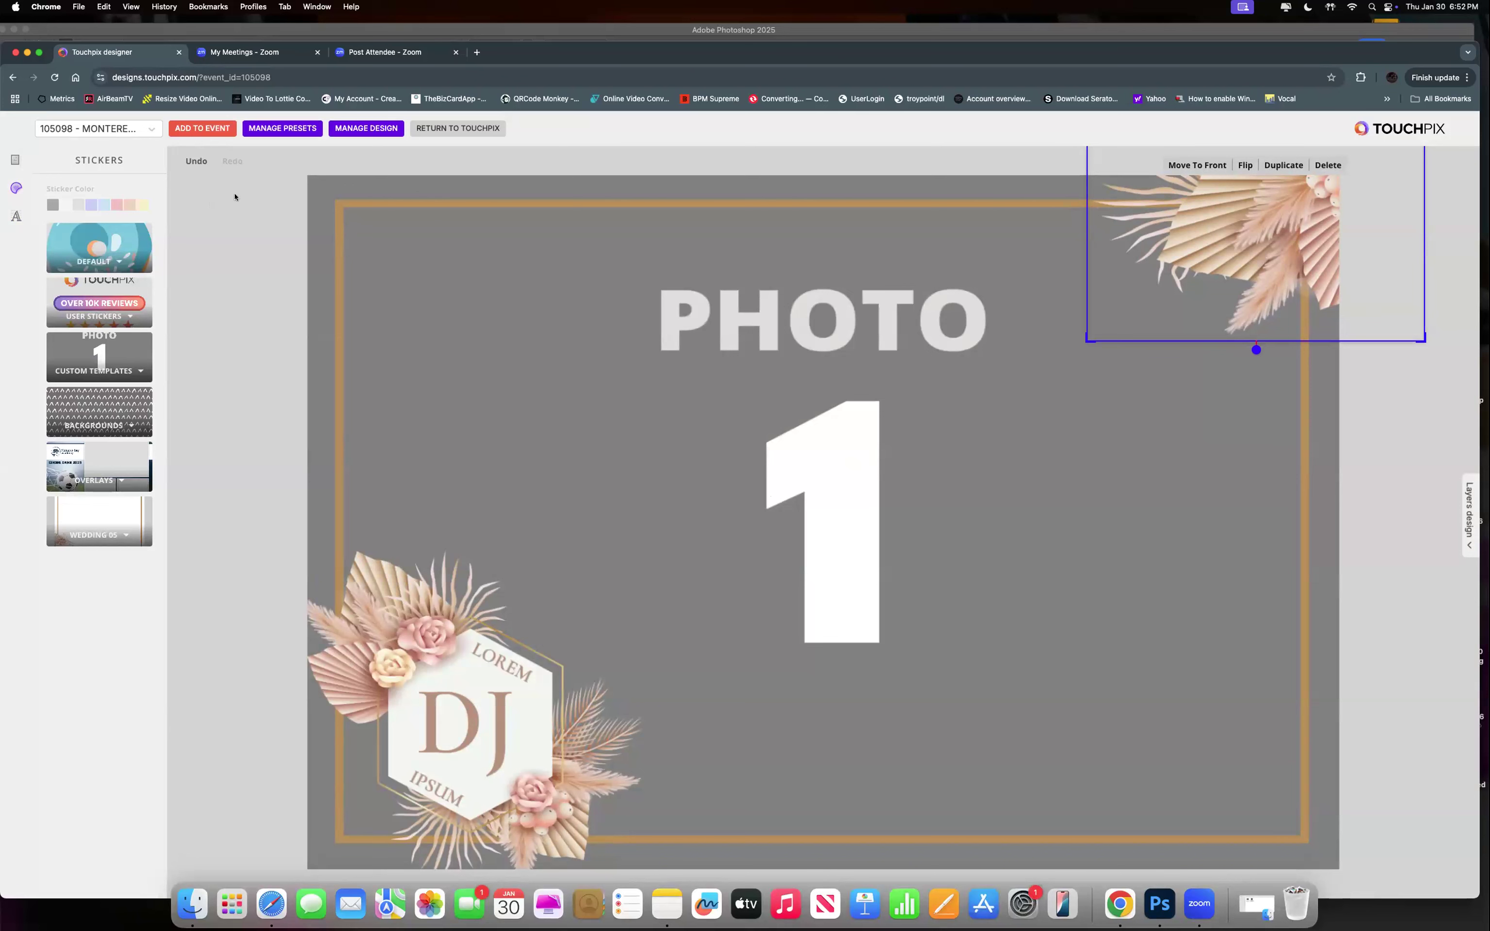
click(480, 128)
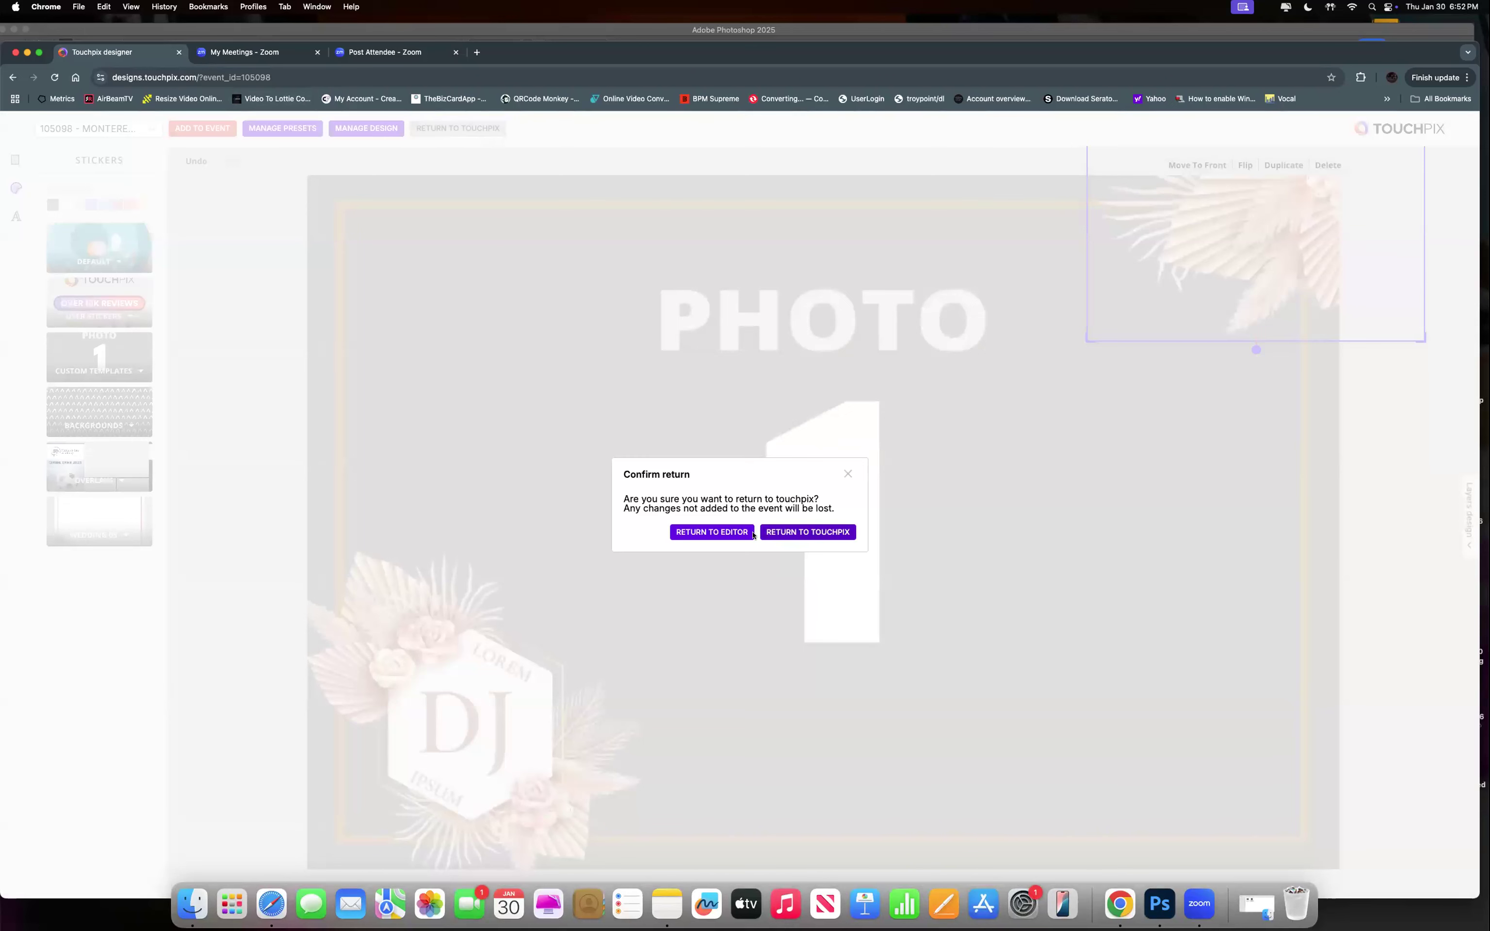
click(850, 475)
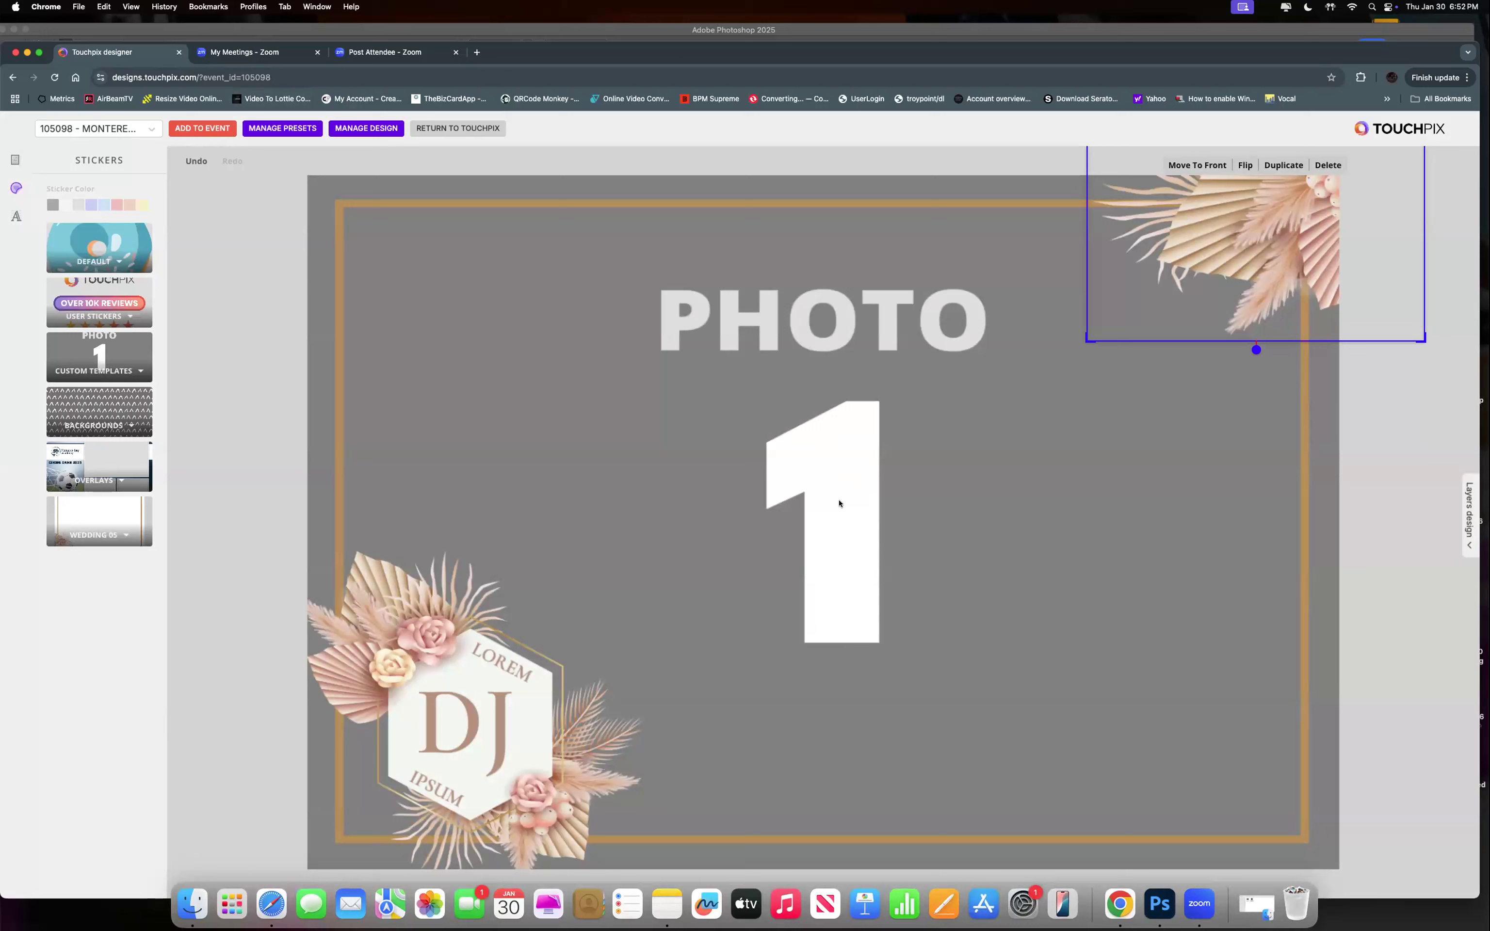
Scroll through the Design Library grid, then close it.
click(348, 130)
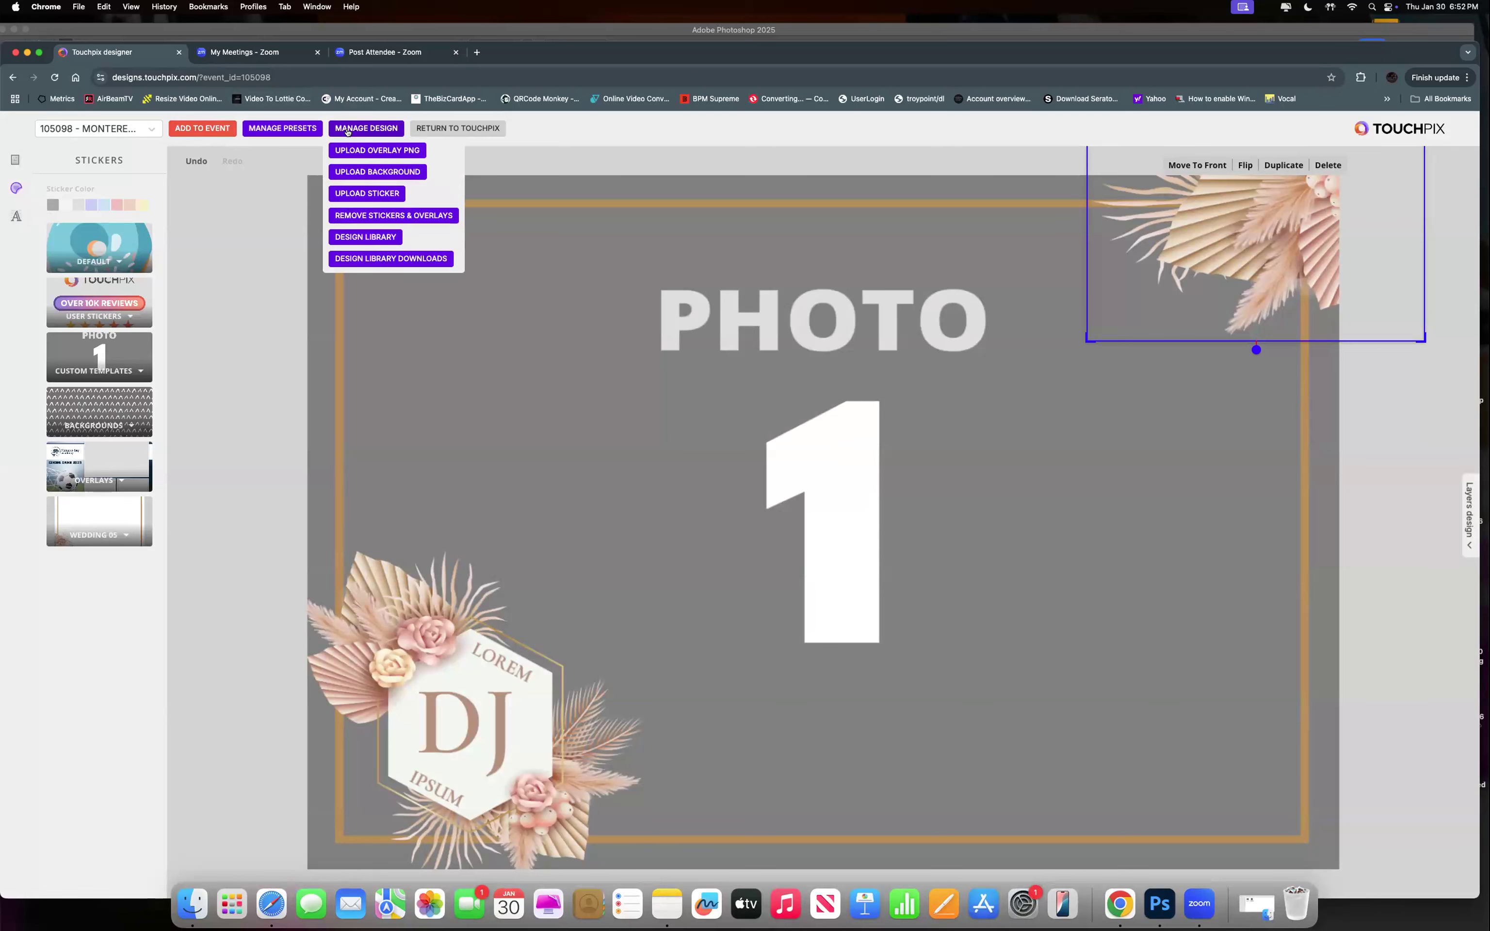
click(362, 239)
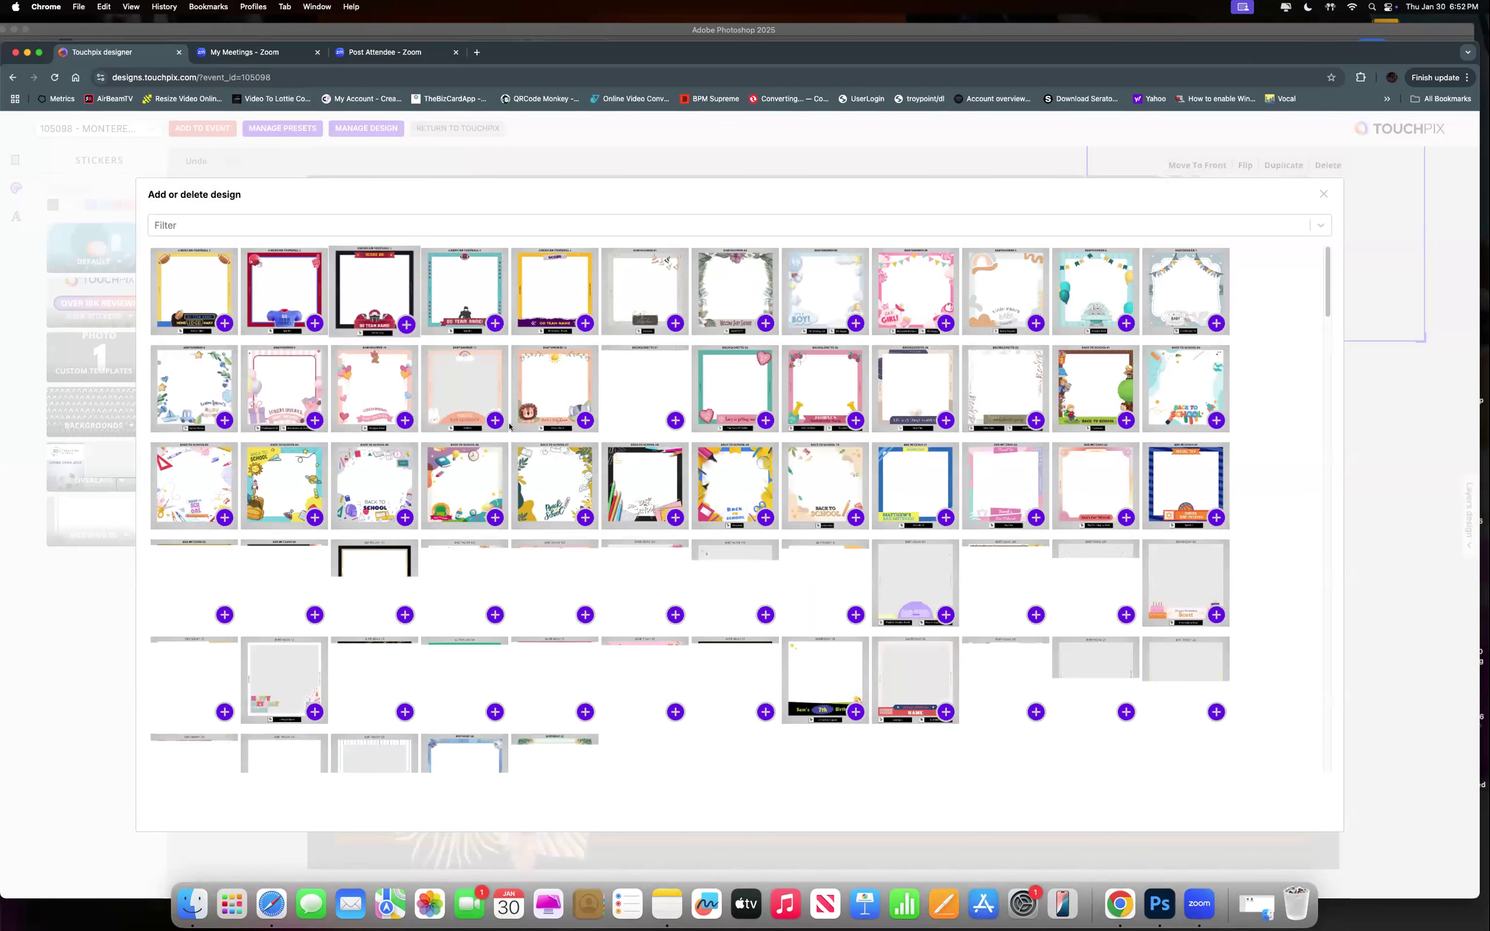
scroll(508, 424, down, 10)
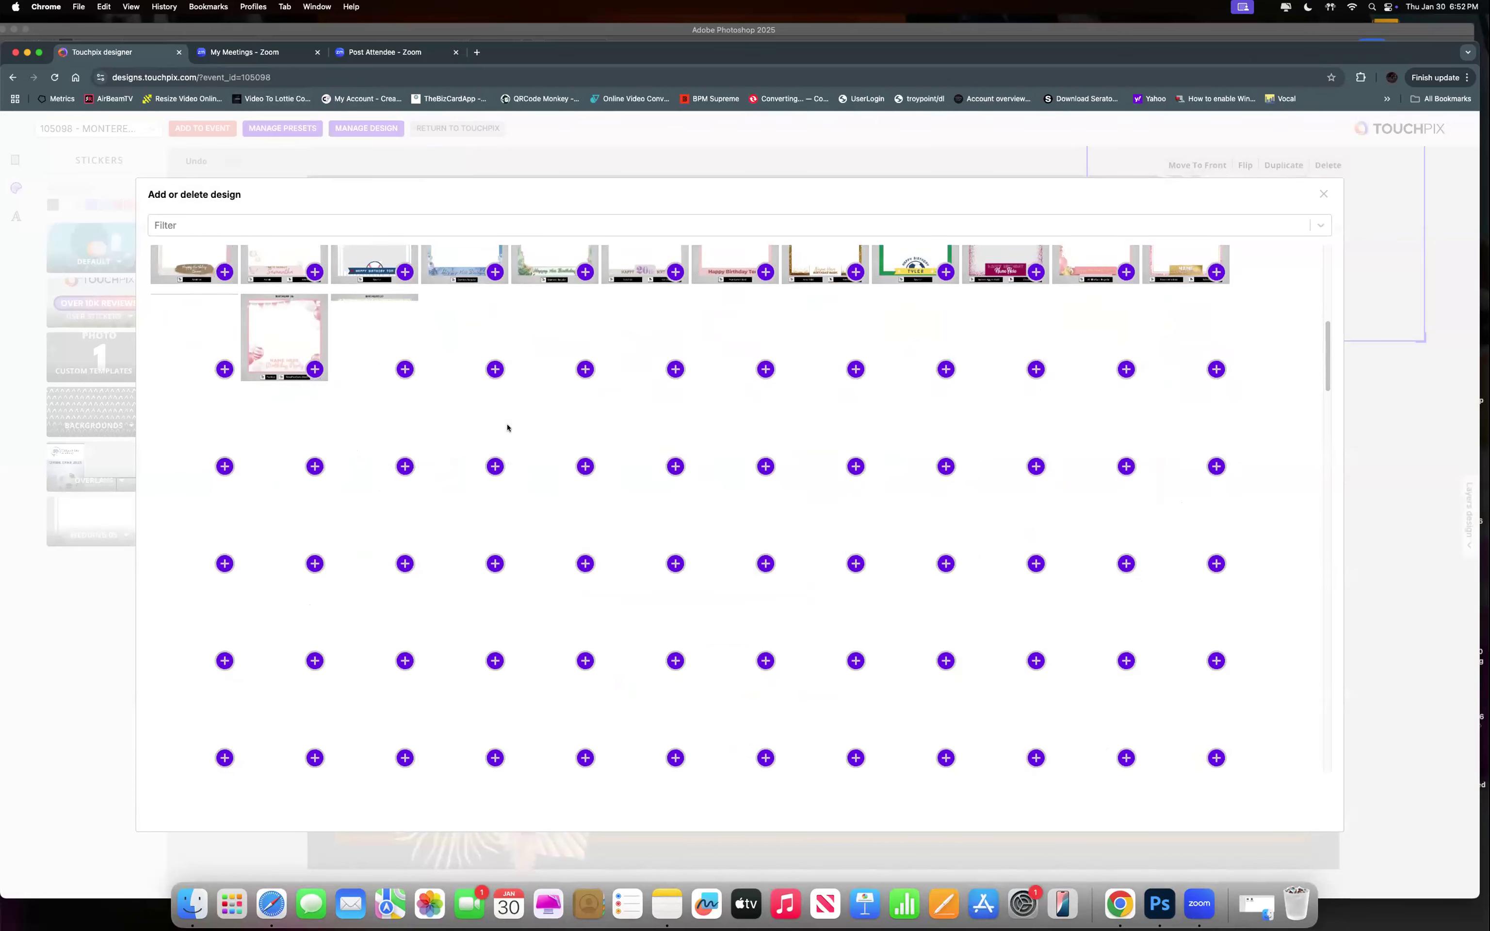
scroll(504, 424, up, 10)
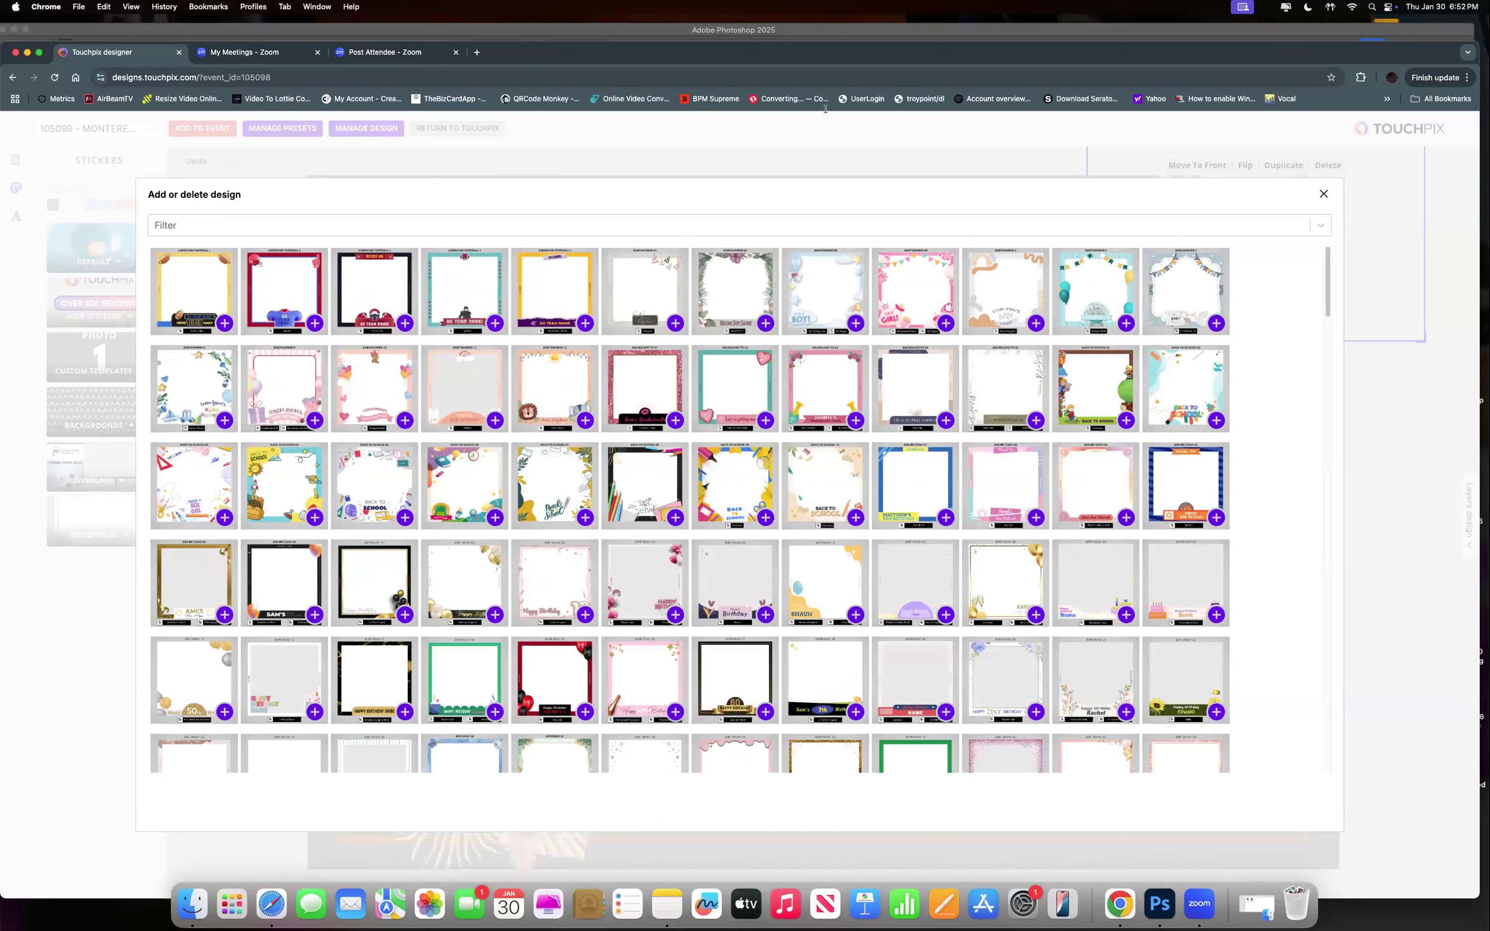
click(1323, 194)
Open the Design Library Downloads page from Manage Design in a new tab.
click(361, 128)
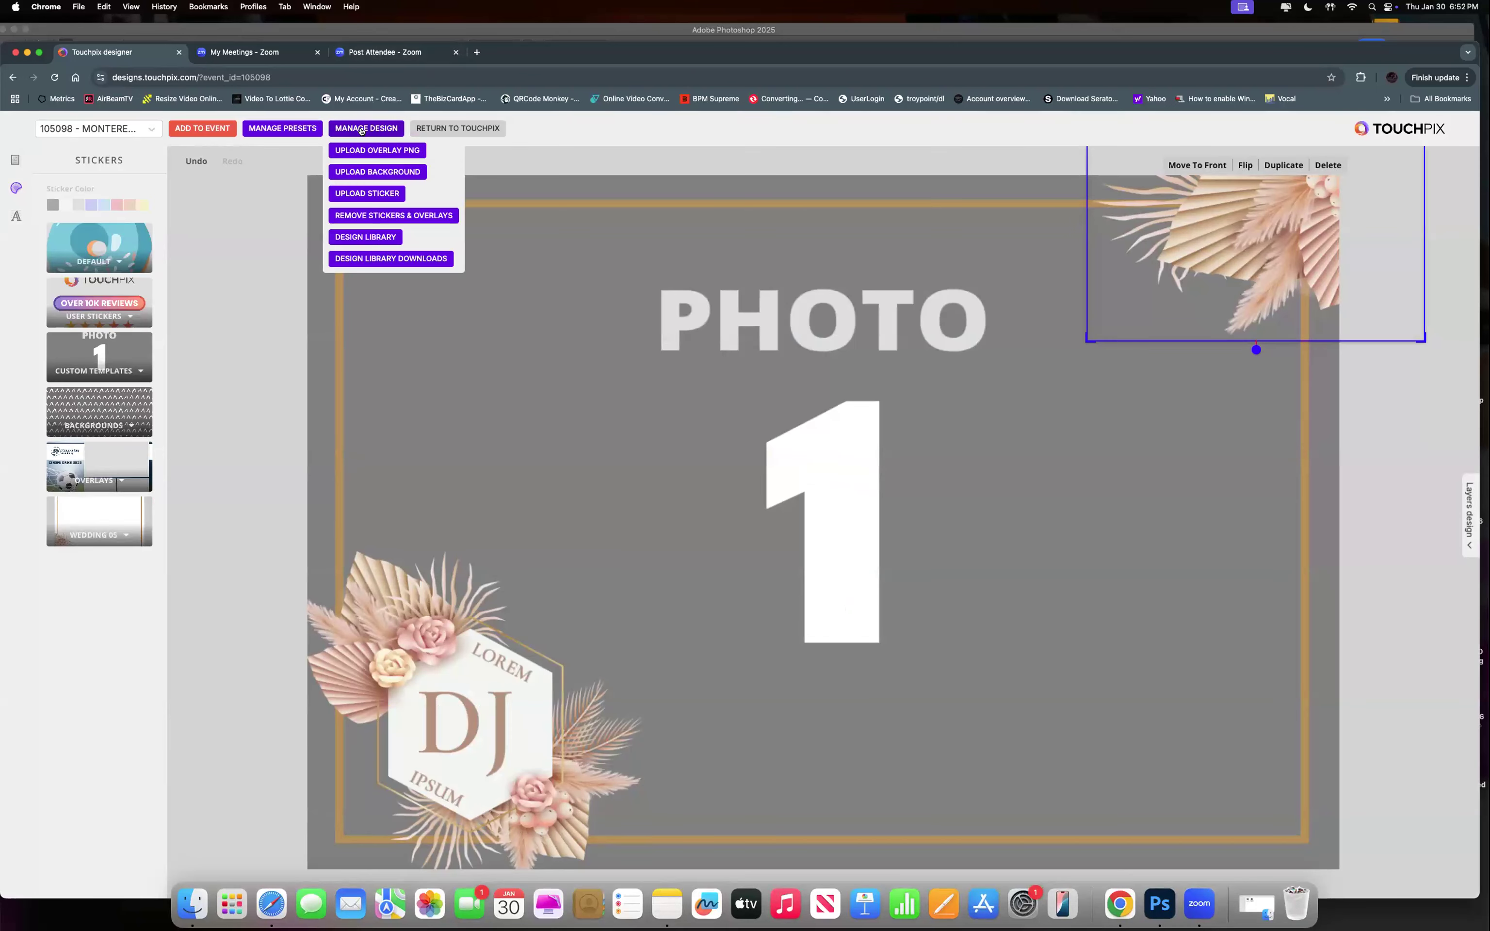
click(389, 134)
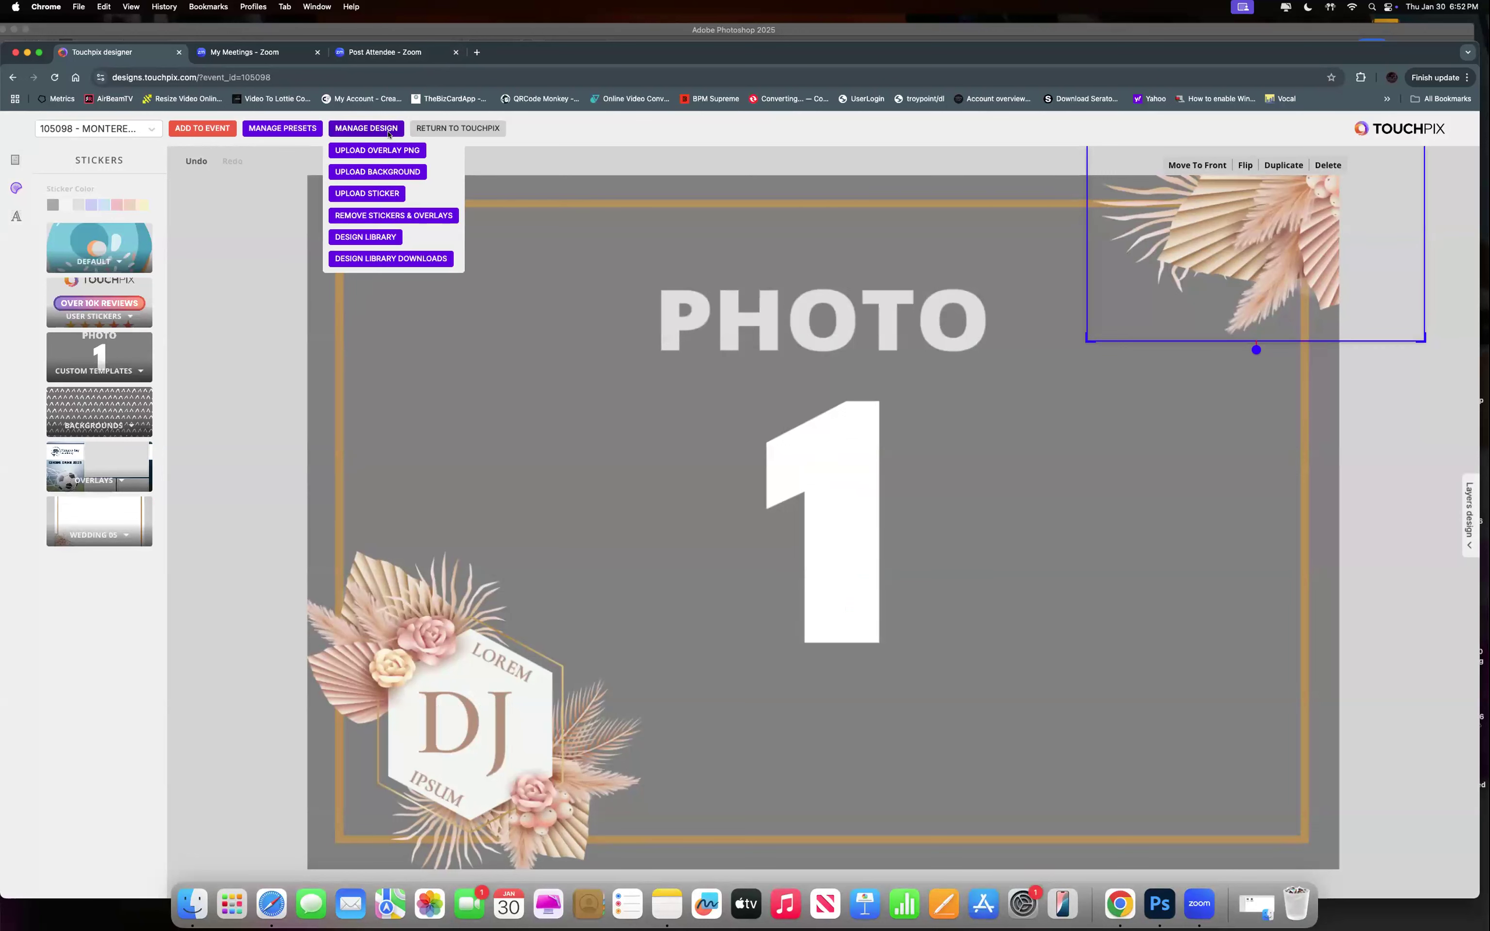
click(370, 264)
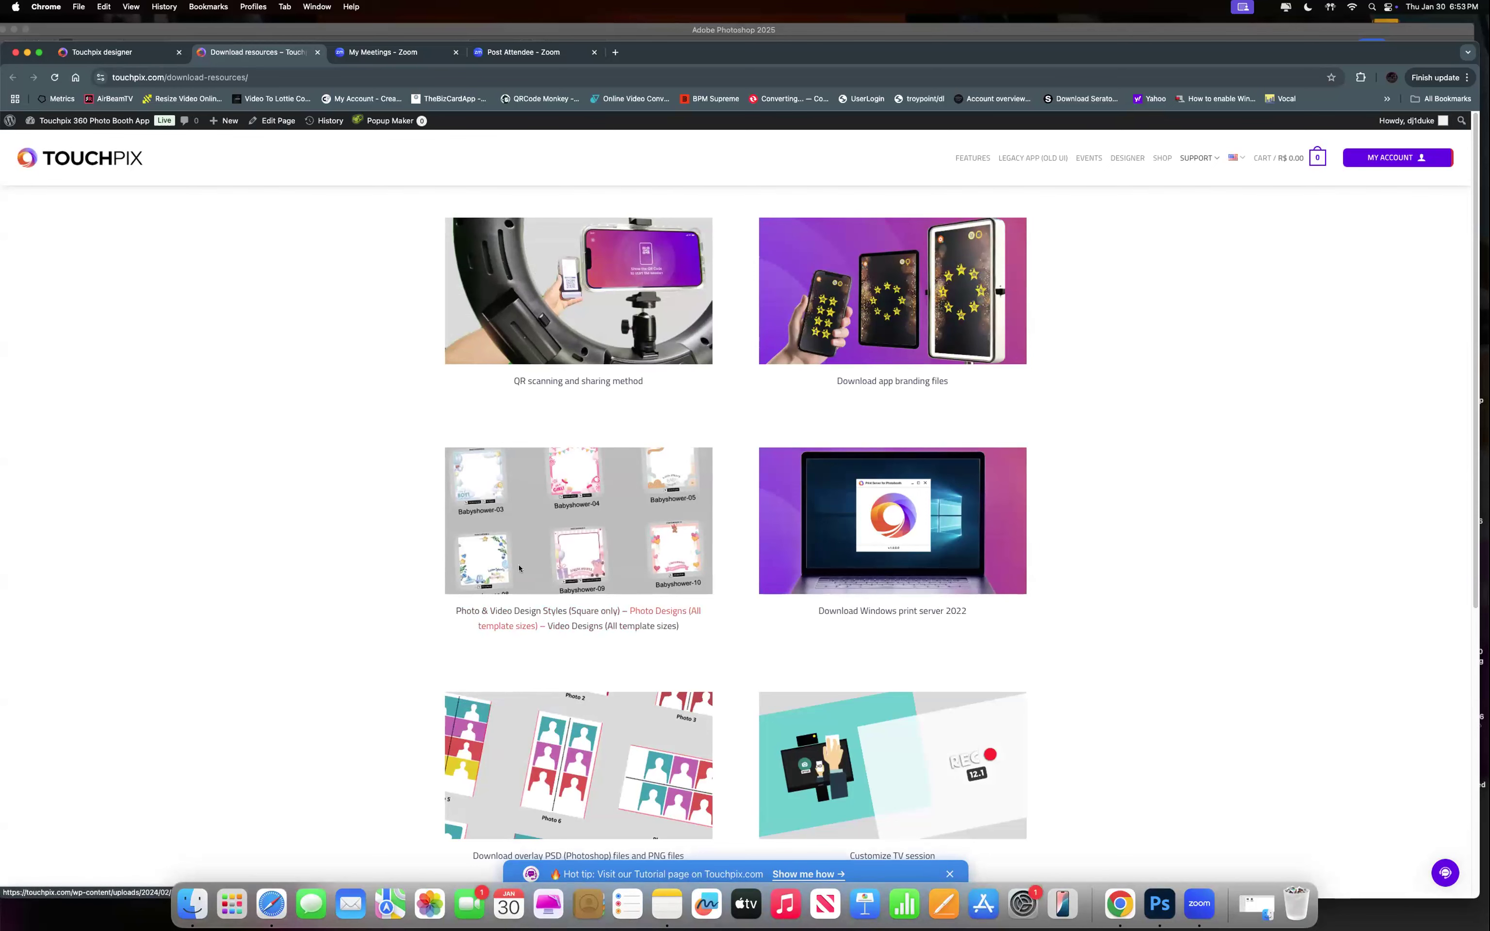
Open the 'Photo Designs (All template sizes)' PDF under Photo & Video Design Styles.
click(527, 627)
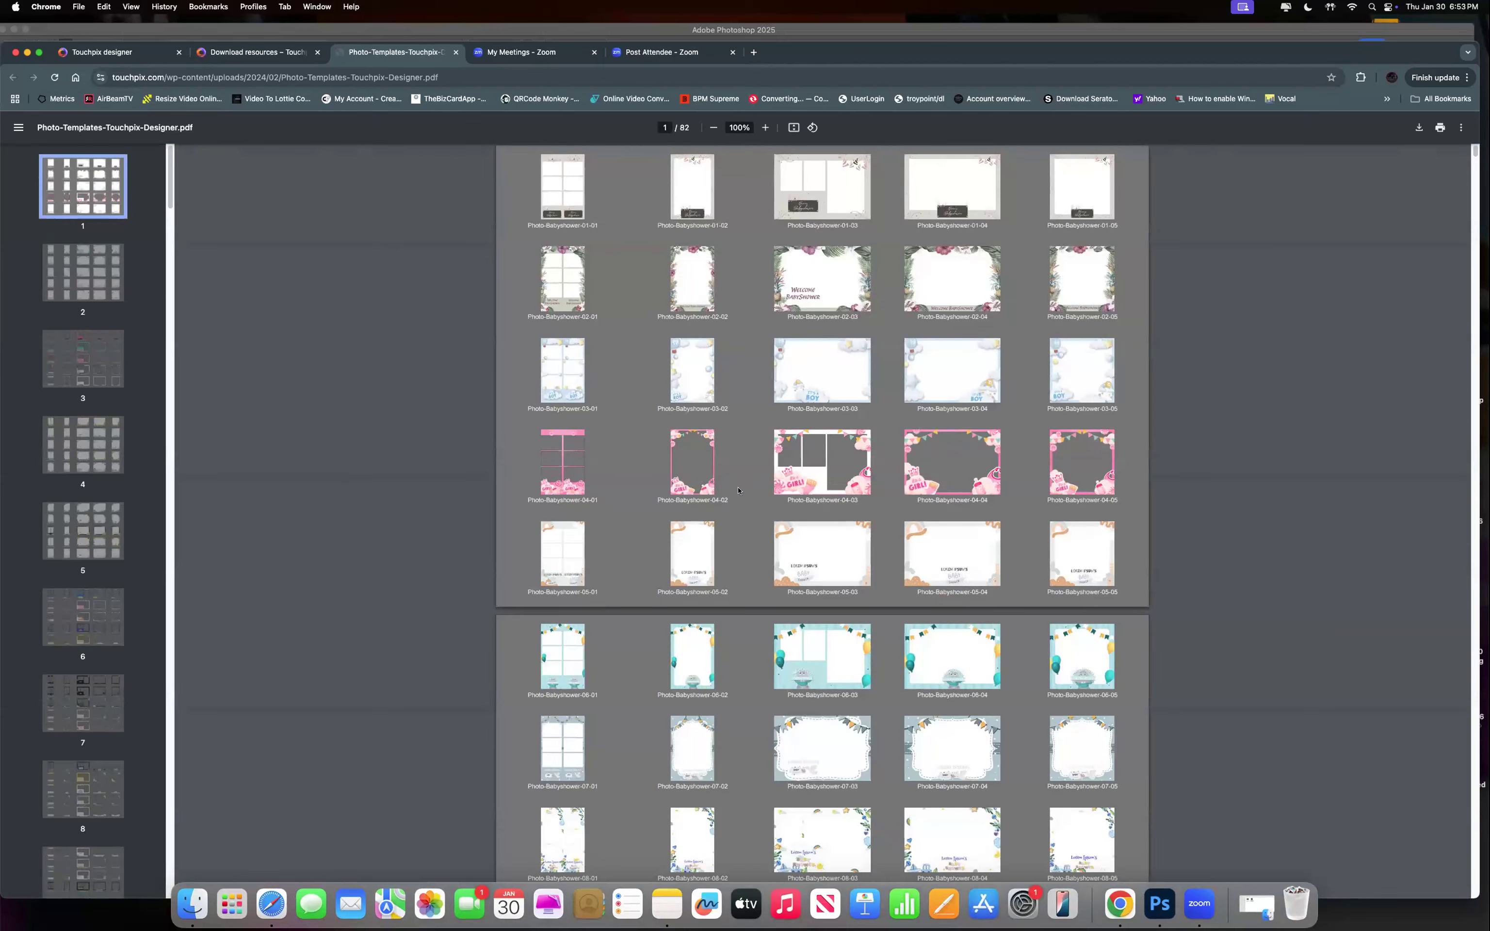
Scroll the Photo-Templates PDF from the Babyshower pages to the Christmas templates on page 28.
scroll(738, 491, down, 5)
scroll(750, 501, down, 18)
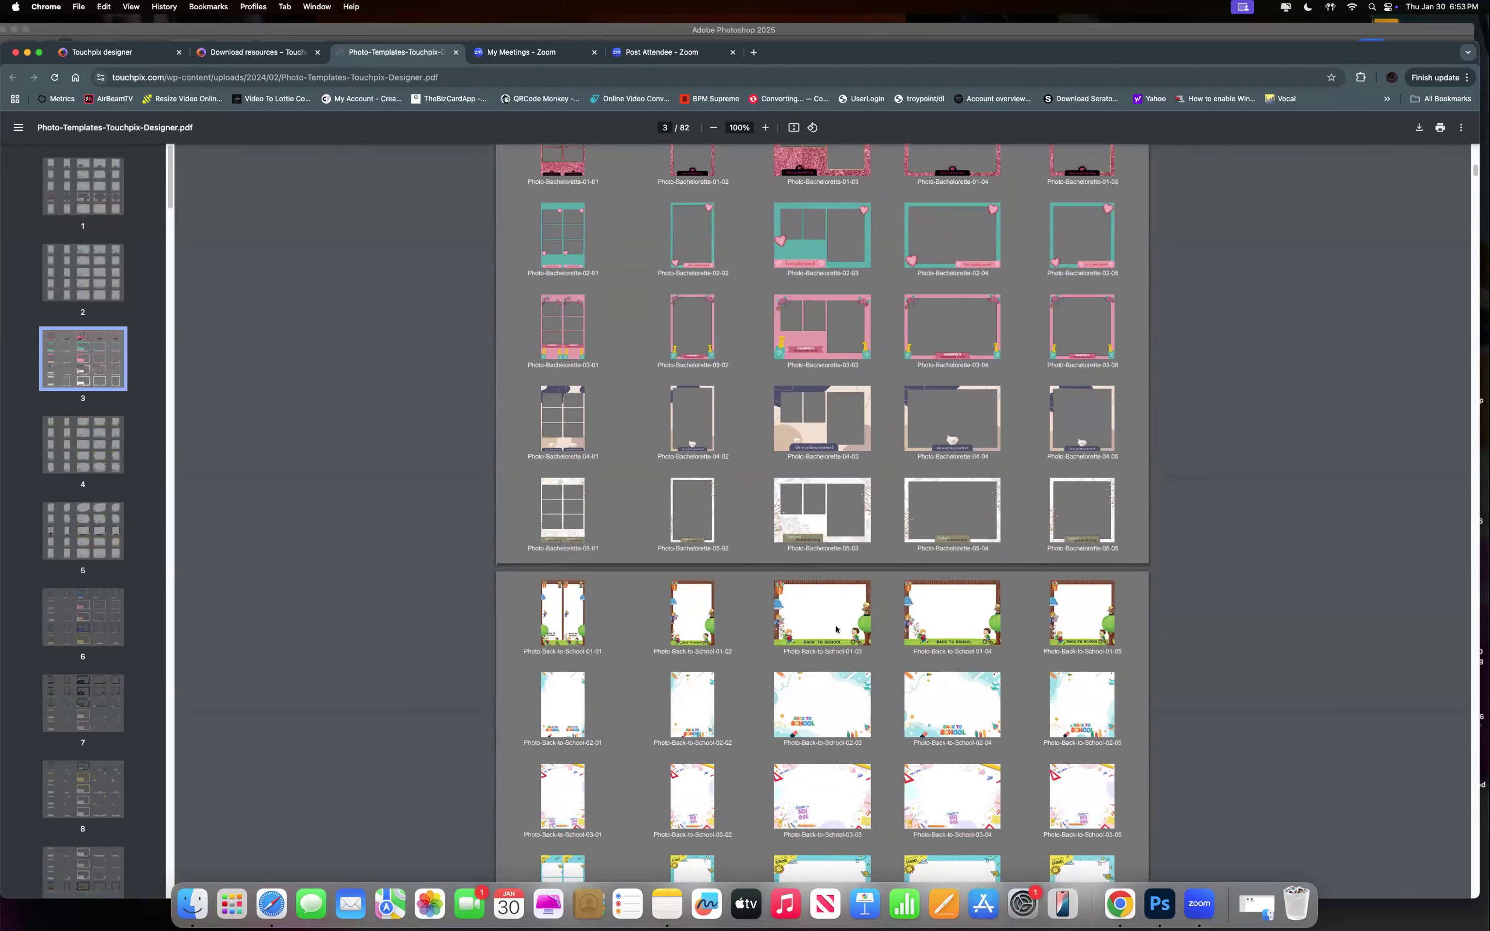
scroll(836, 628, down, 20)
scroll(836, 629, down, 15)
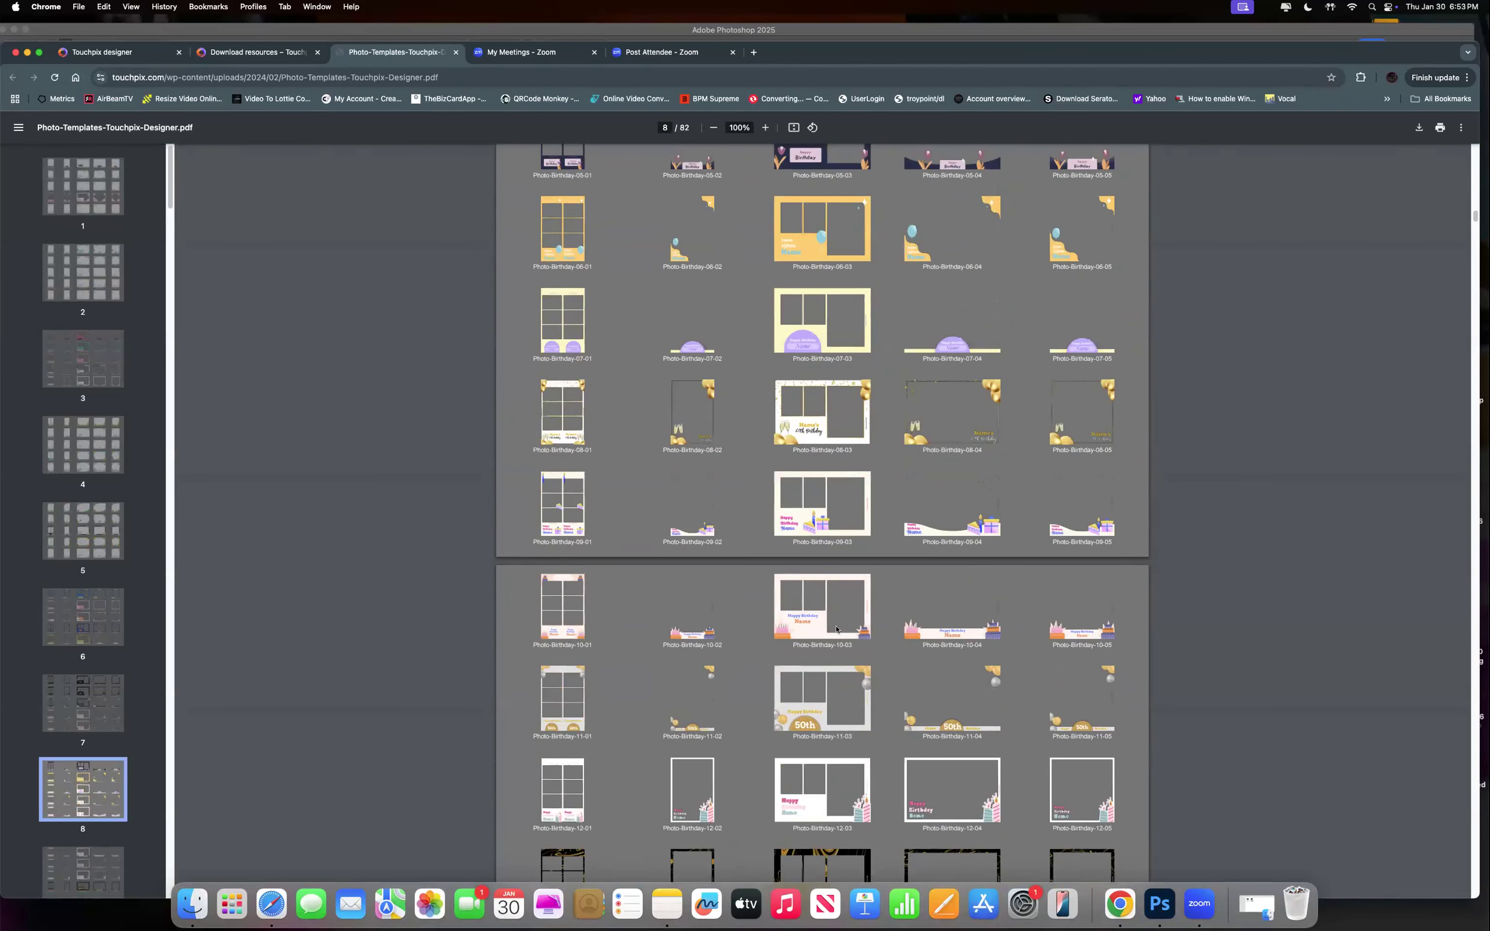
scroll(843, 574, down, 20)
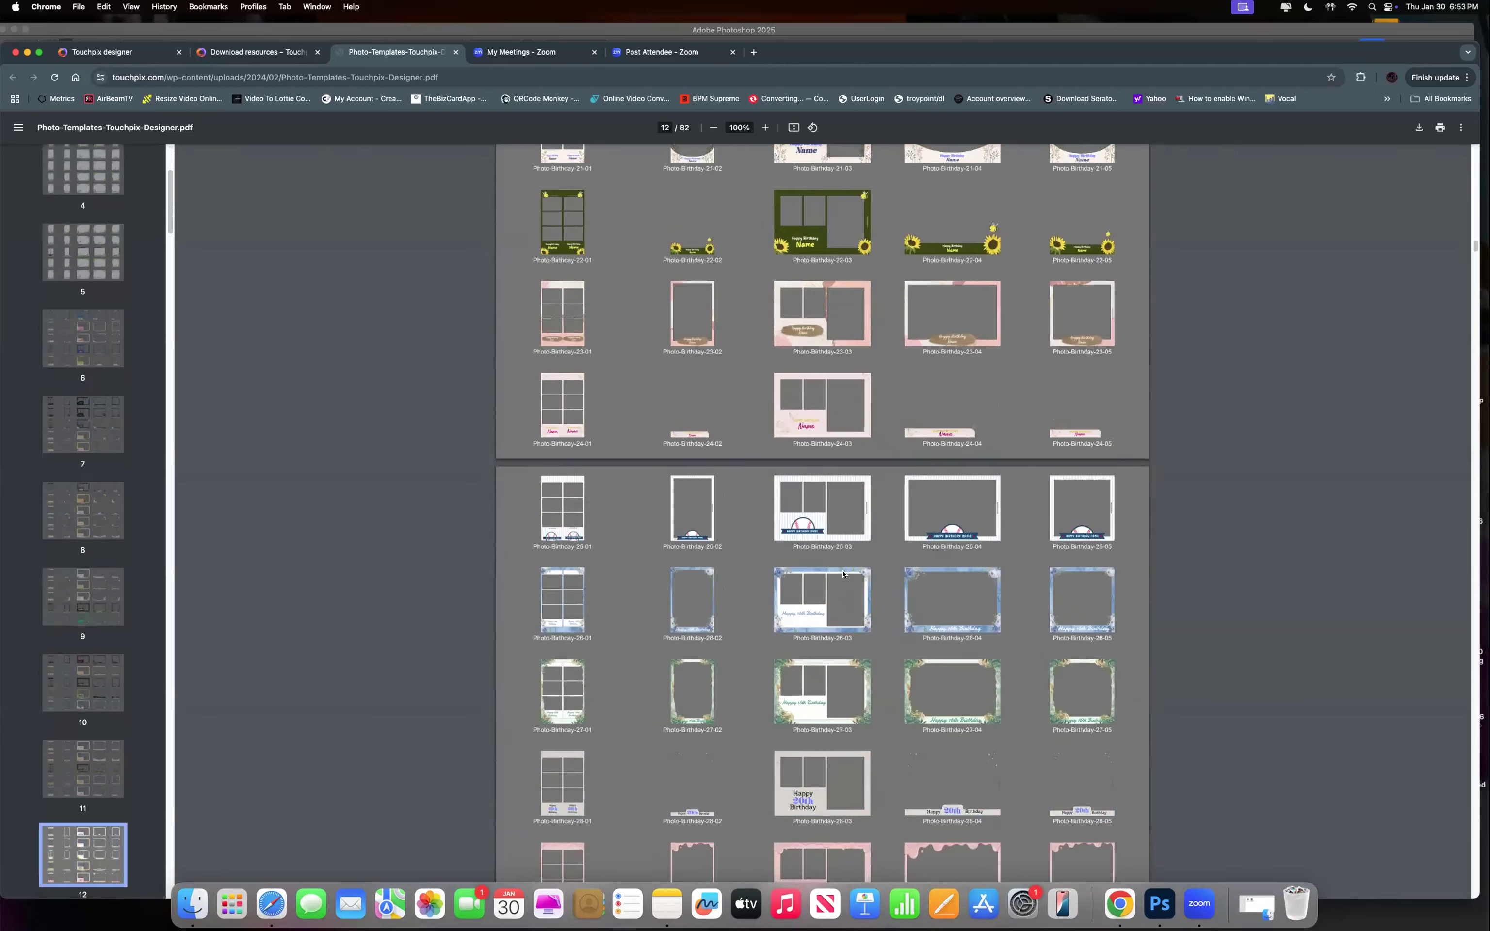
scroll(843, 574, down, 20)
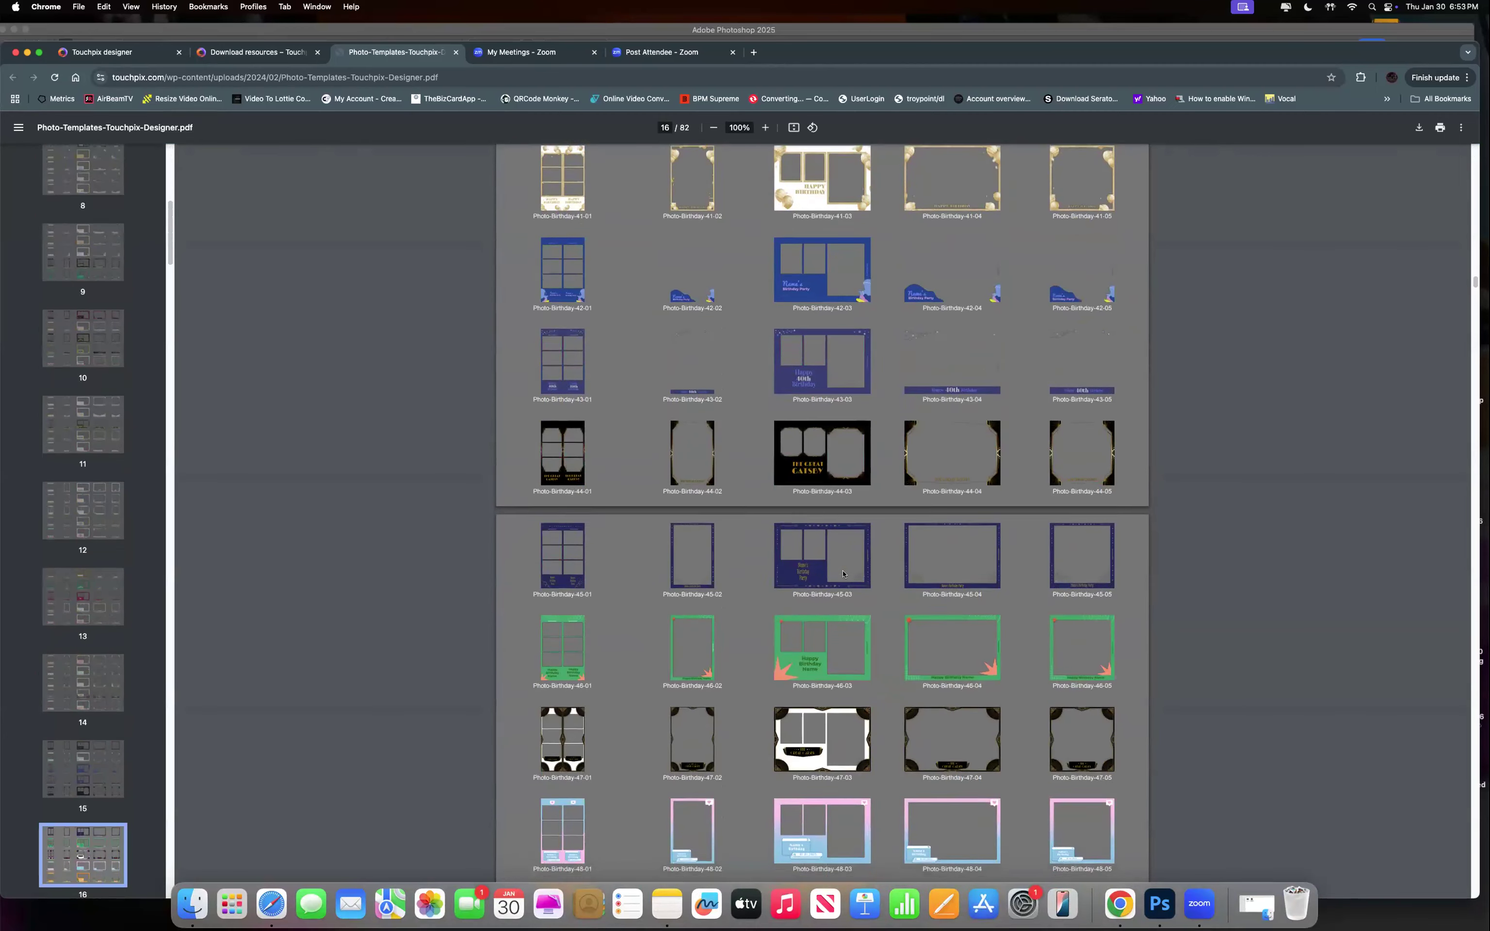
scroll(844, 583, up, 20)
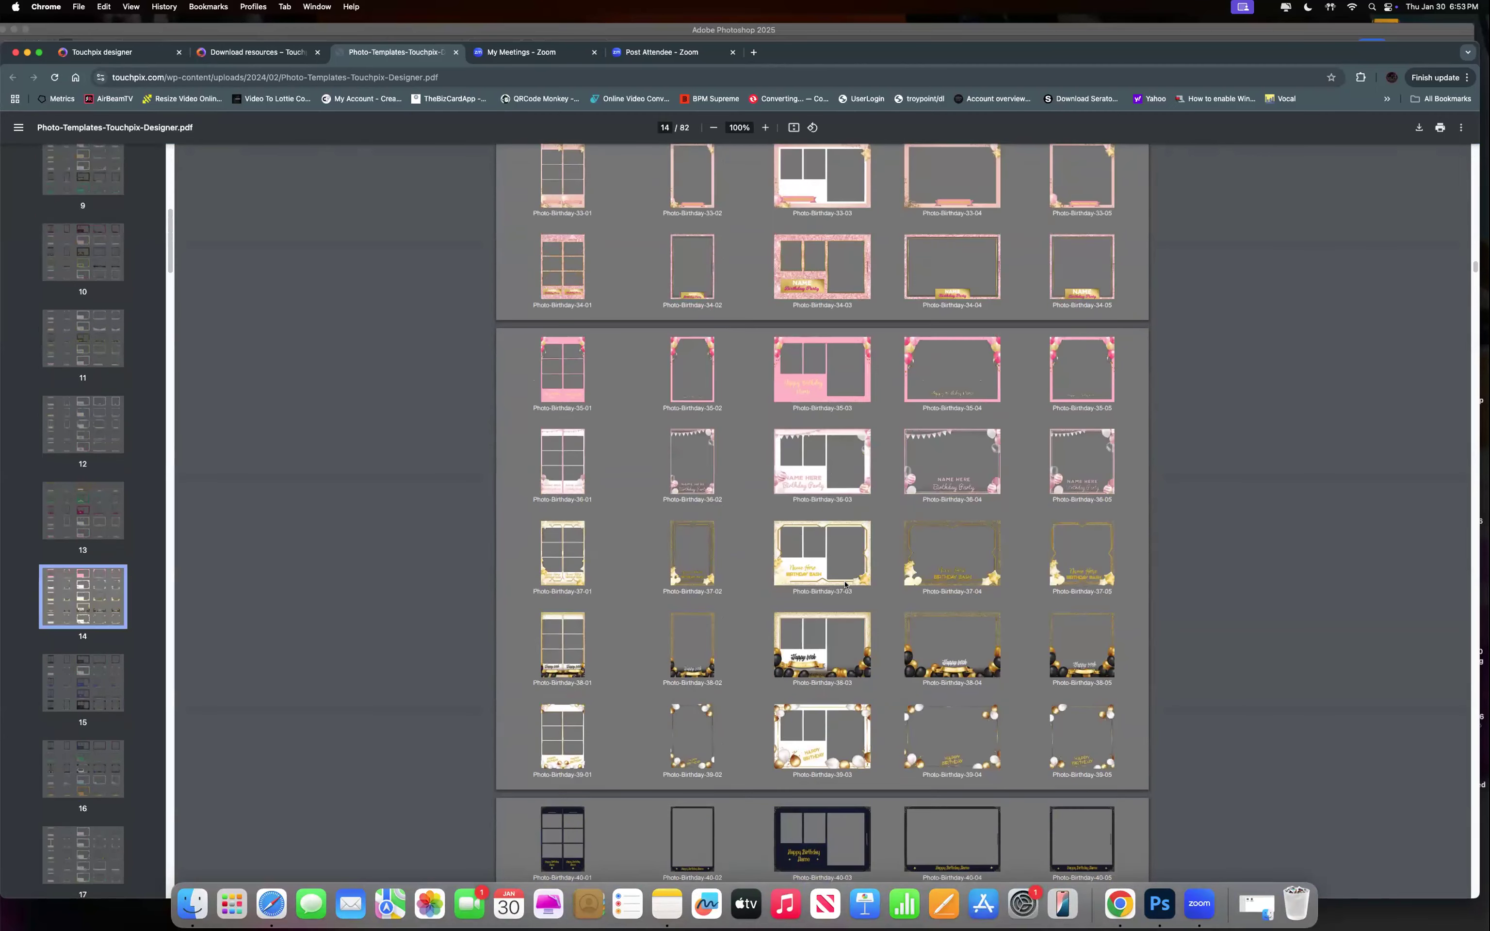
scroll(845, 583, up, 10)
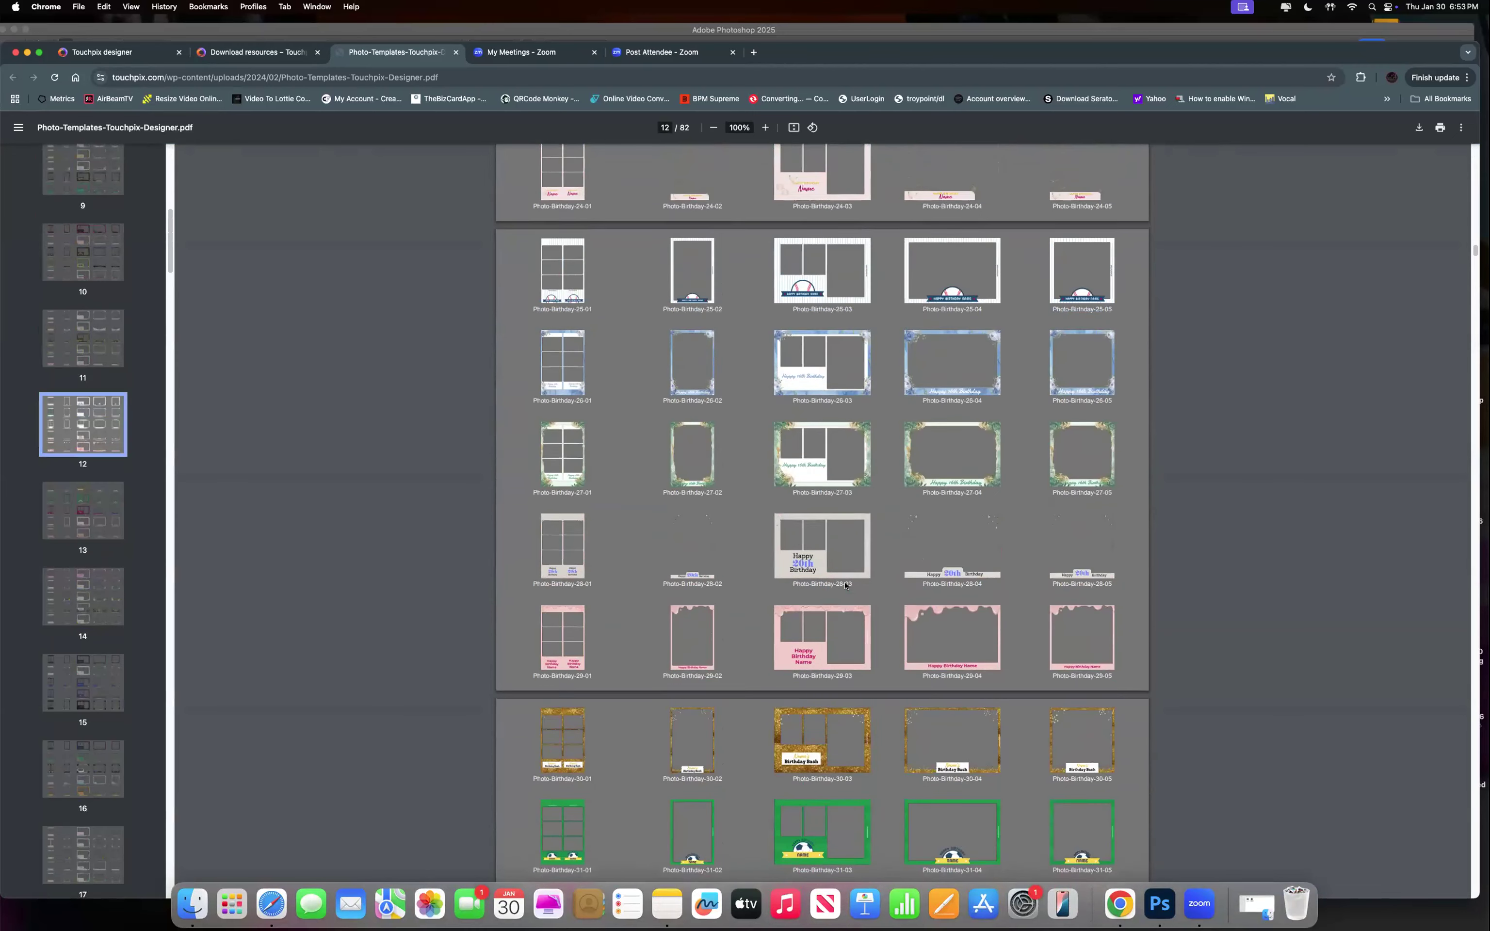
scroll(845, 583, up, 3)
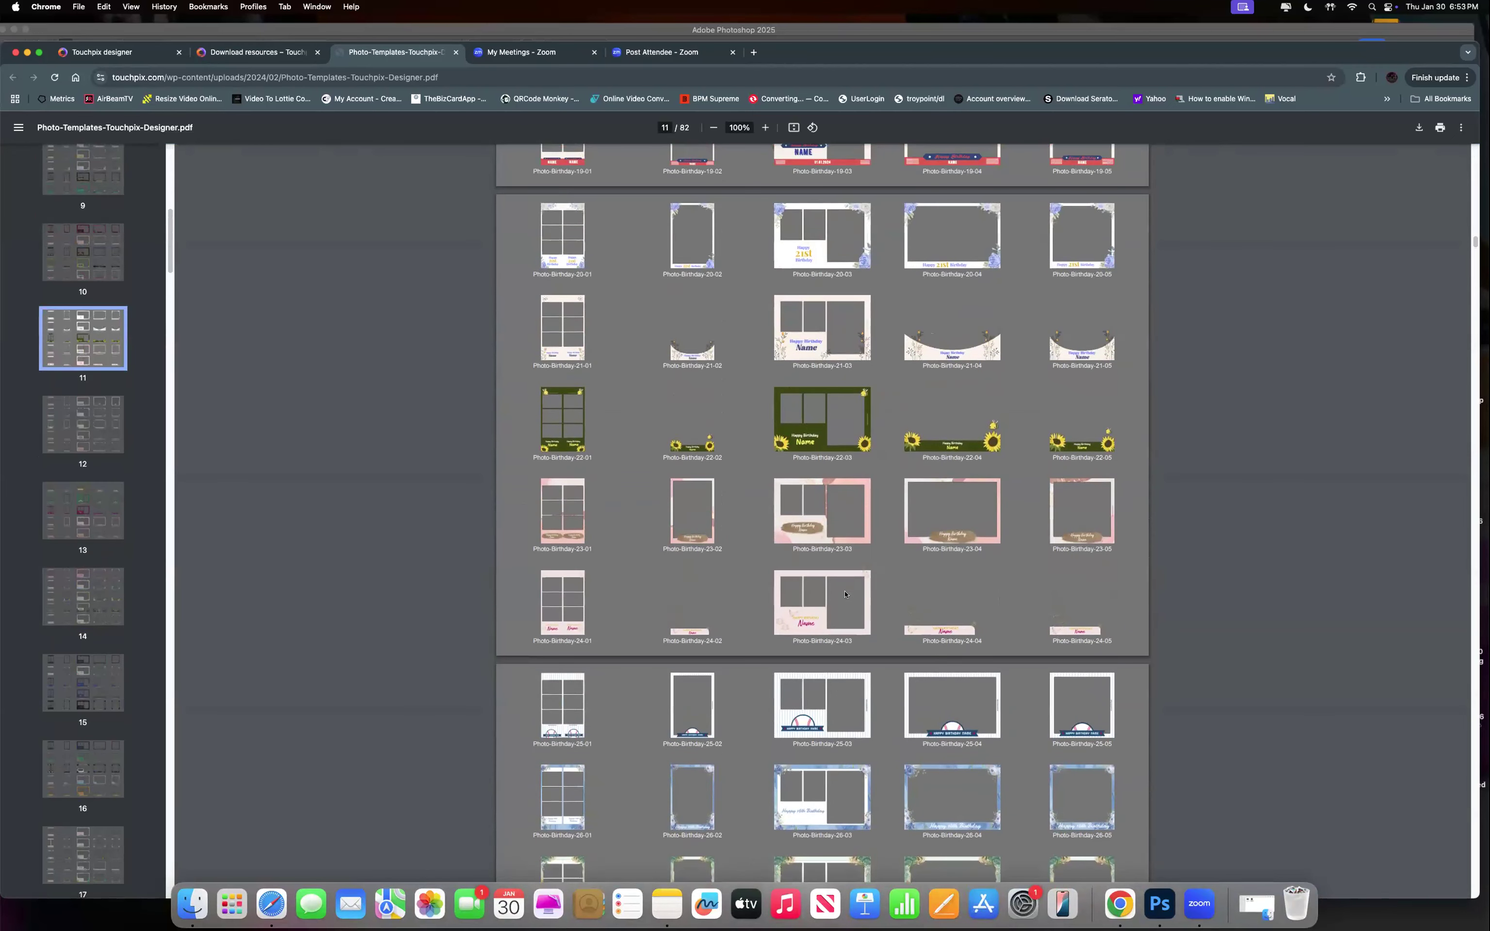
scroll(848, 593, down, 12)
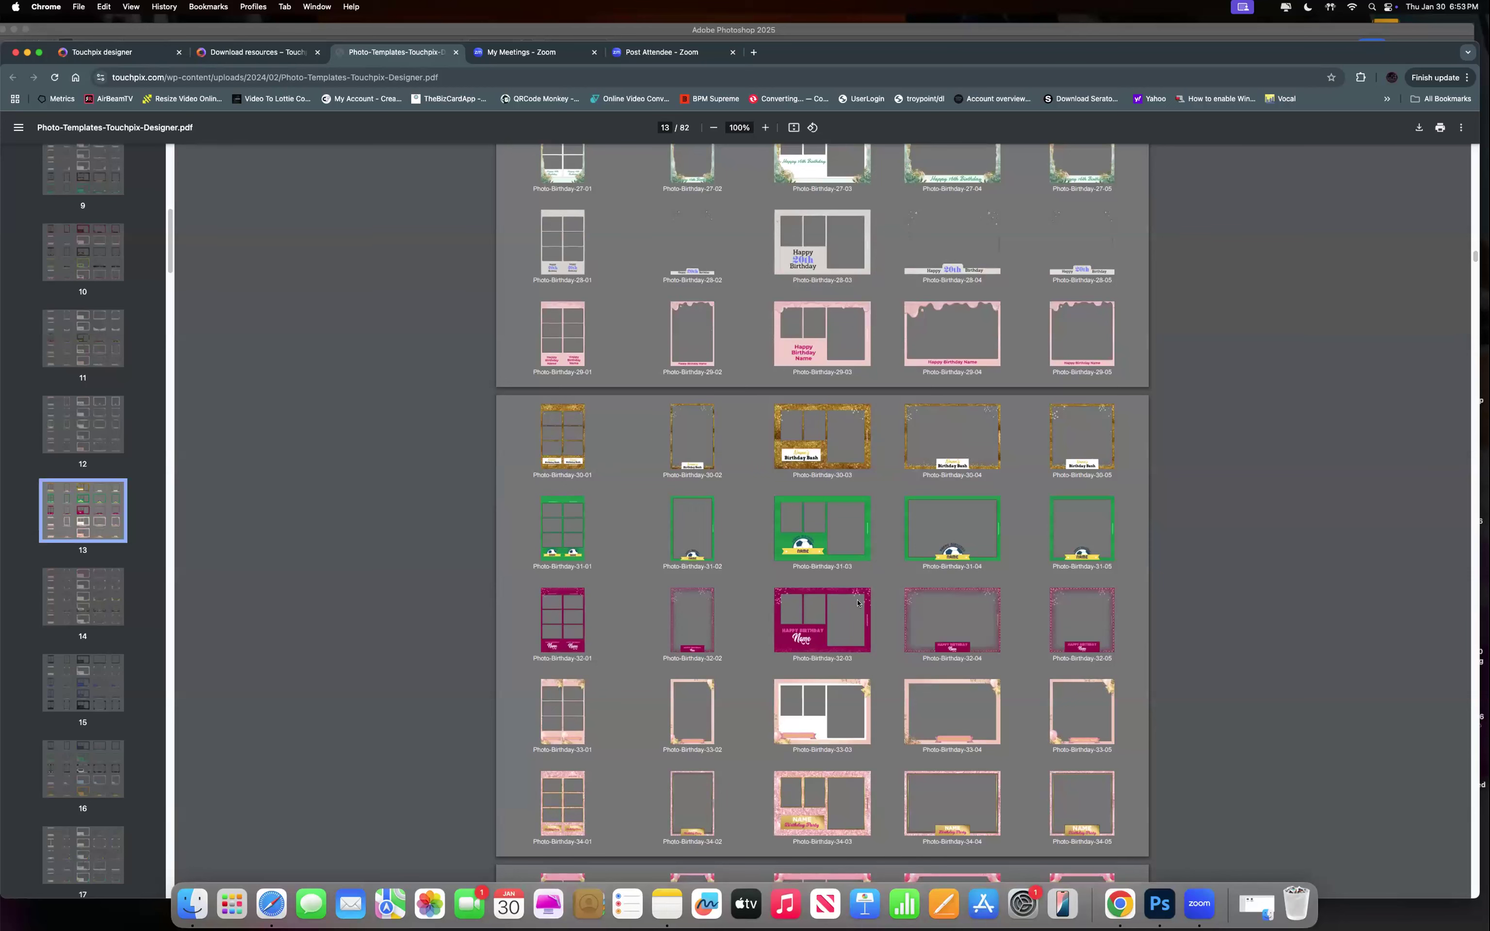
scroll(750, 577, down, 20)
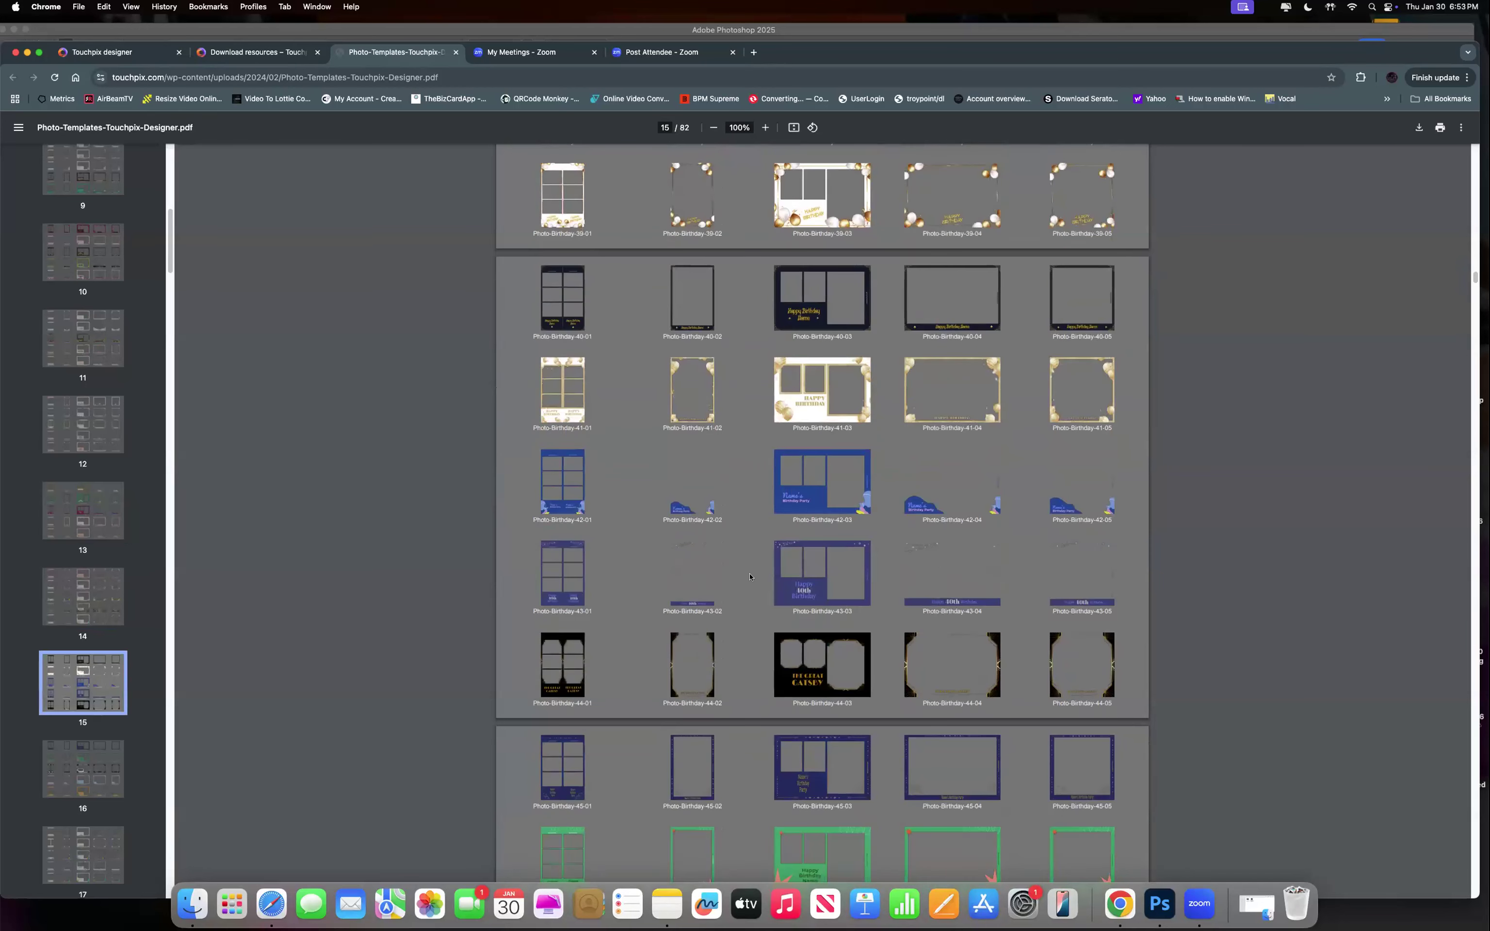
scroll(750, 577, down, 15)
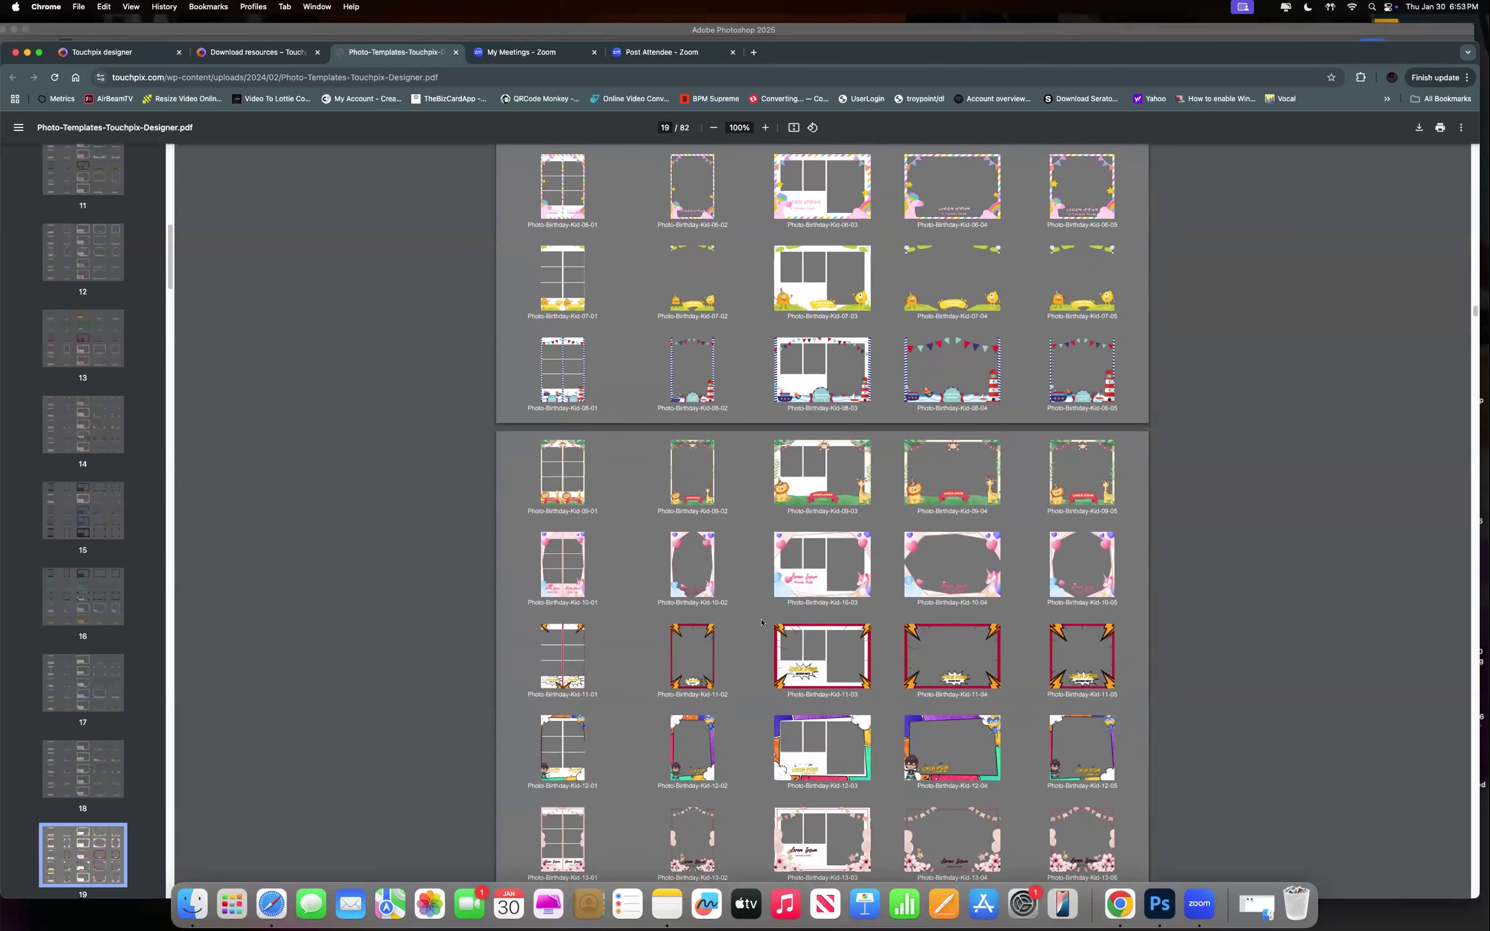
scroll(762, 623, down, 10)
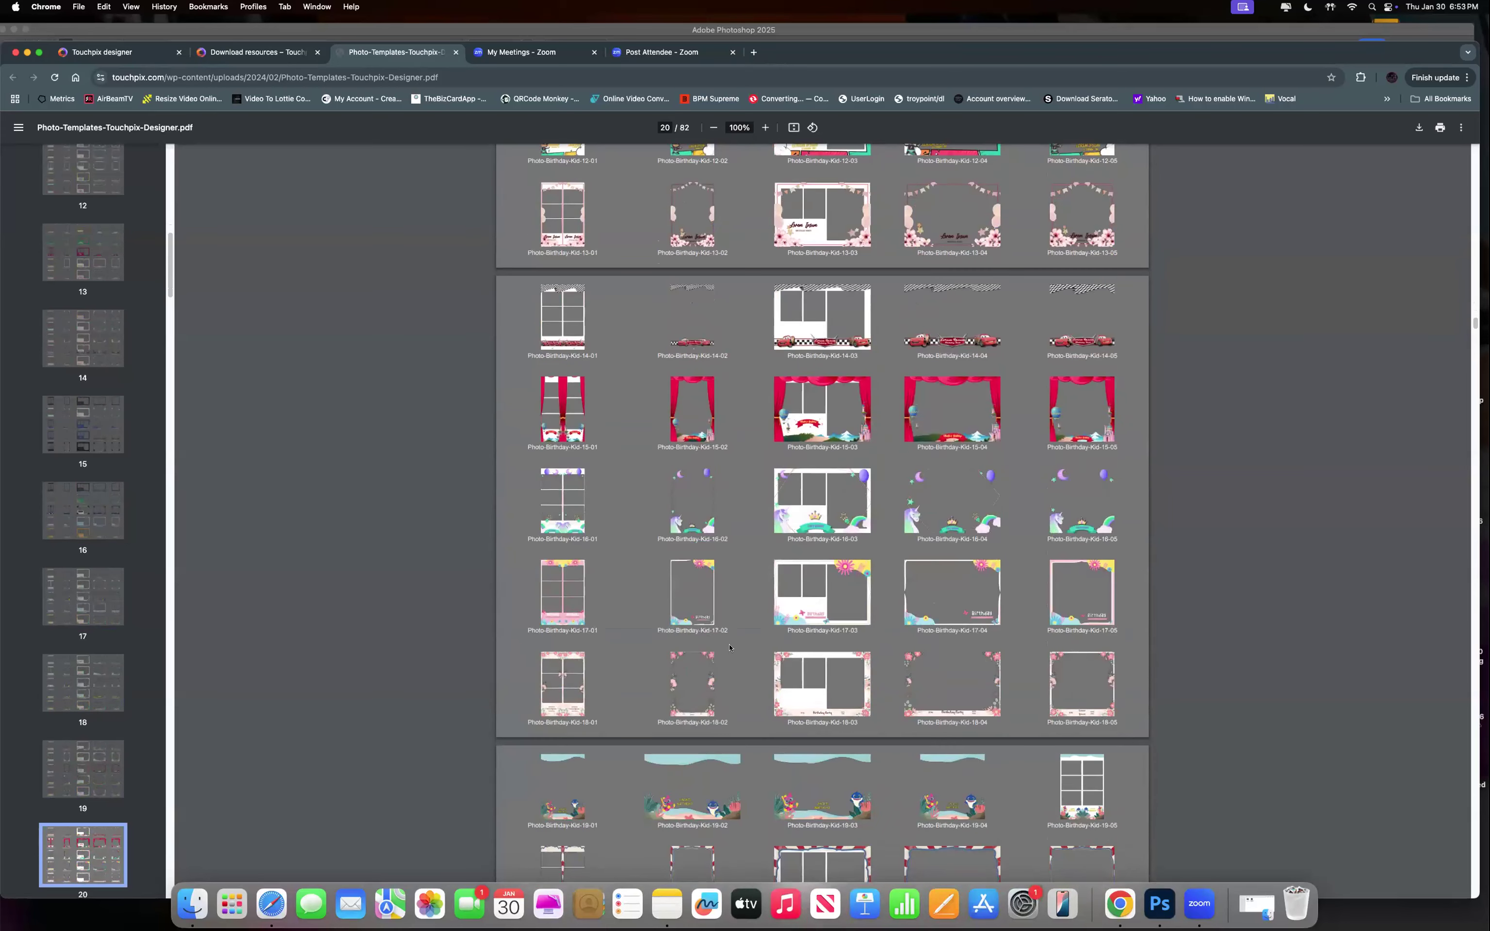
scroll(729, 646, down, 2)
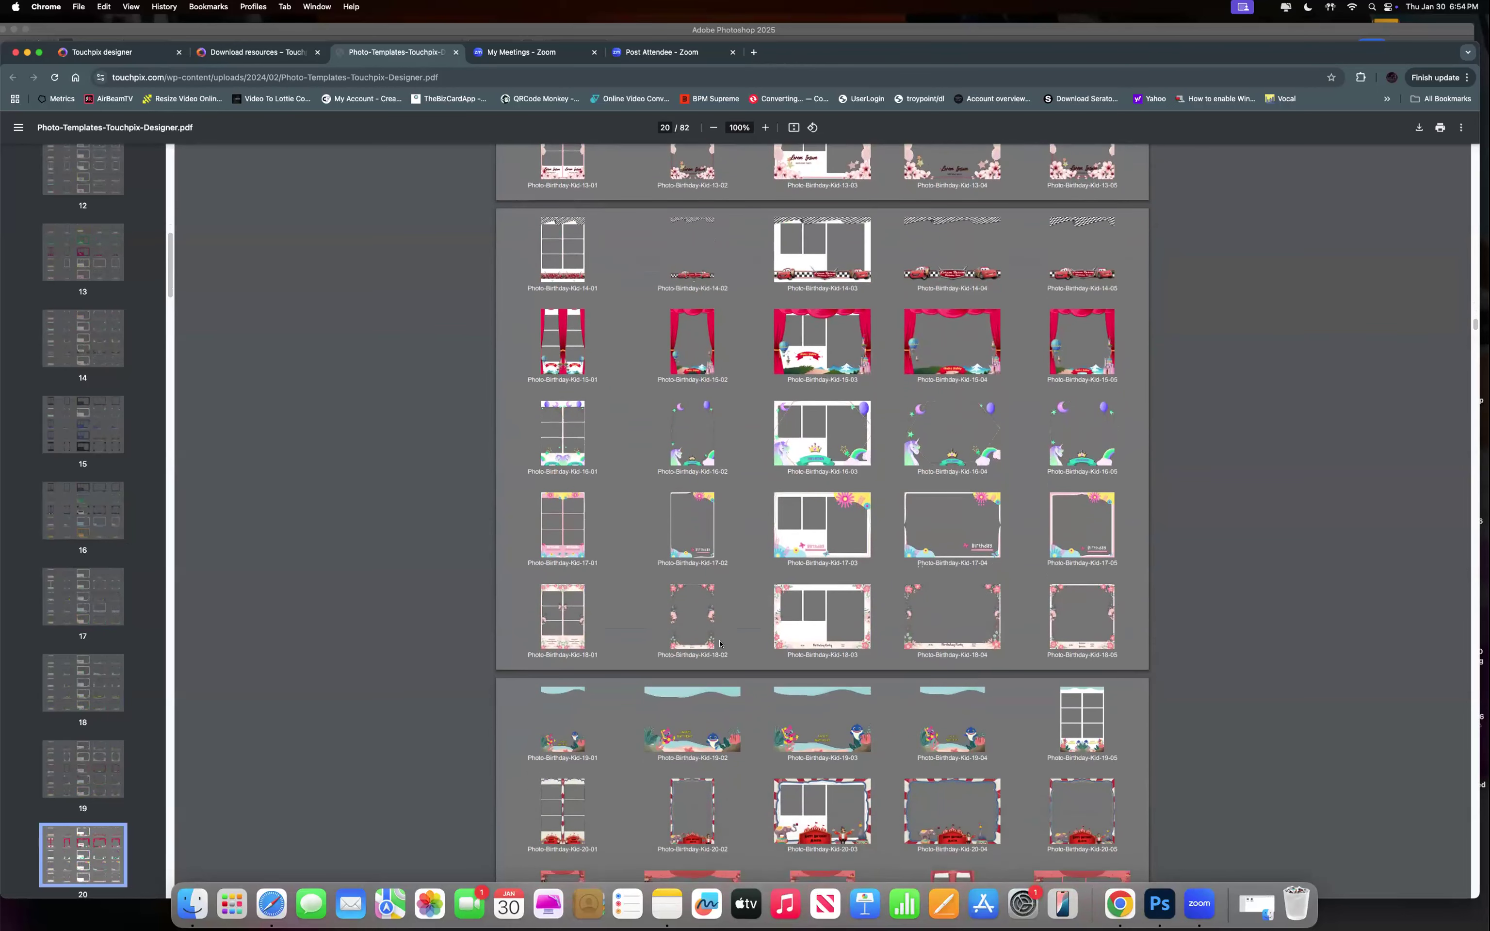
scroll(719, 644, down, 15)
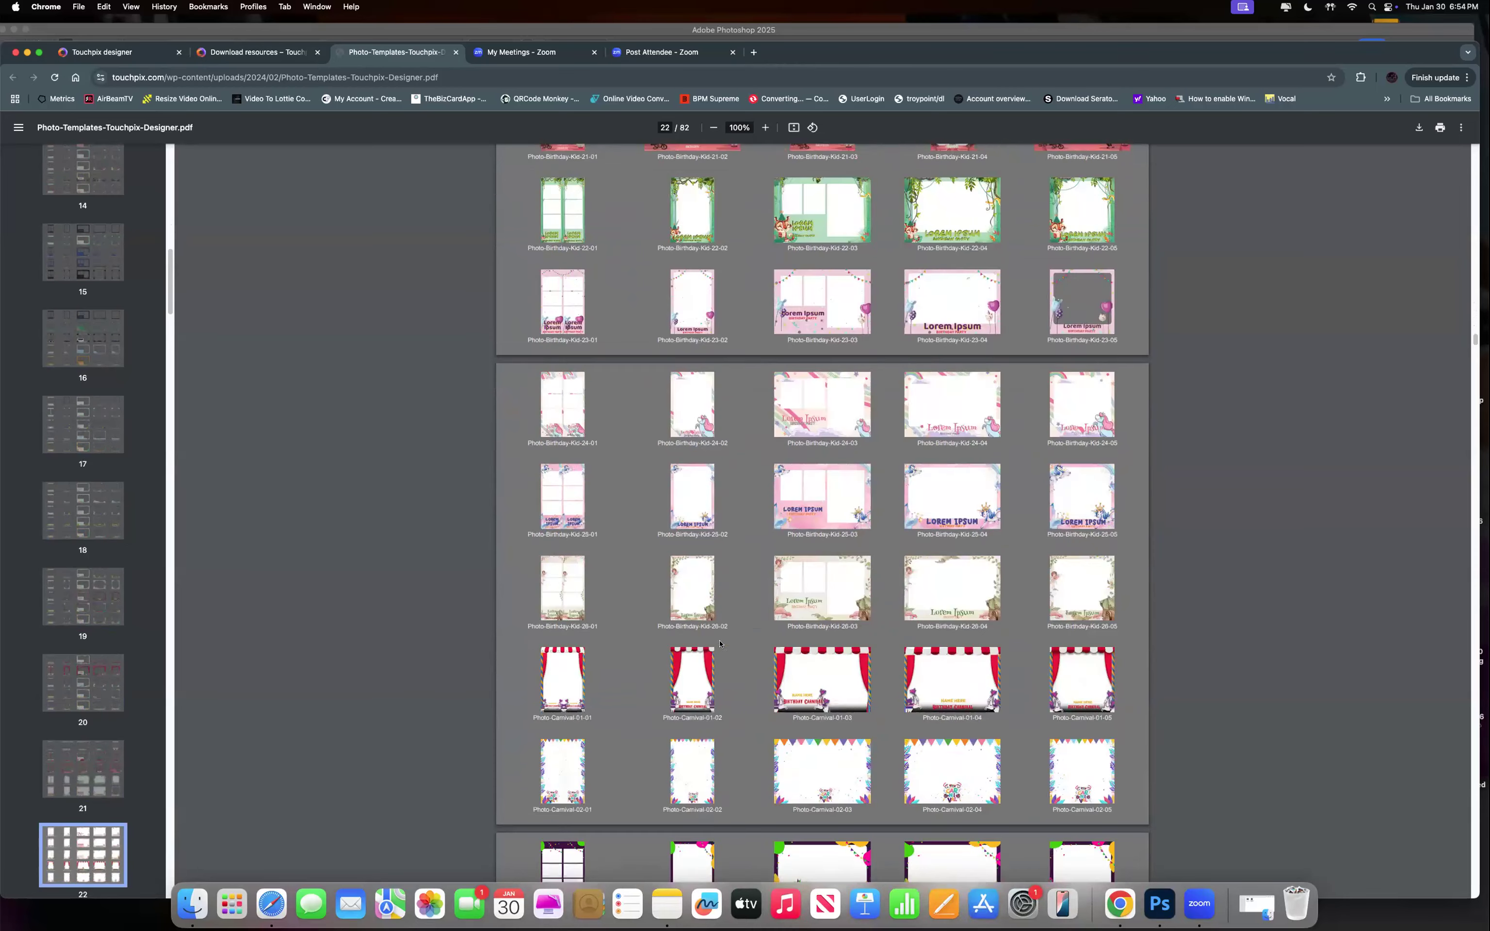
scroll(720, 643, down, 8)
scroll(719, 644, down, 17)
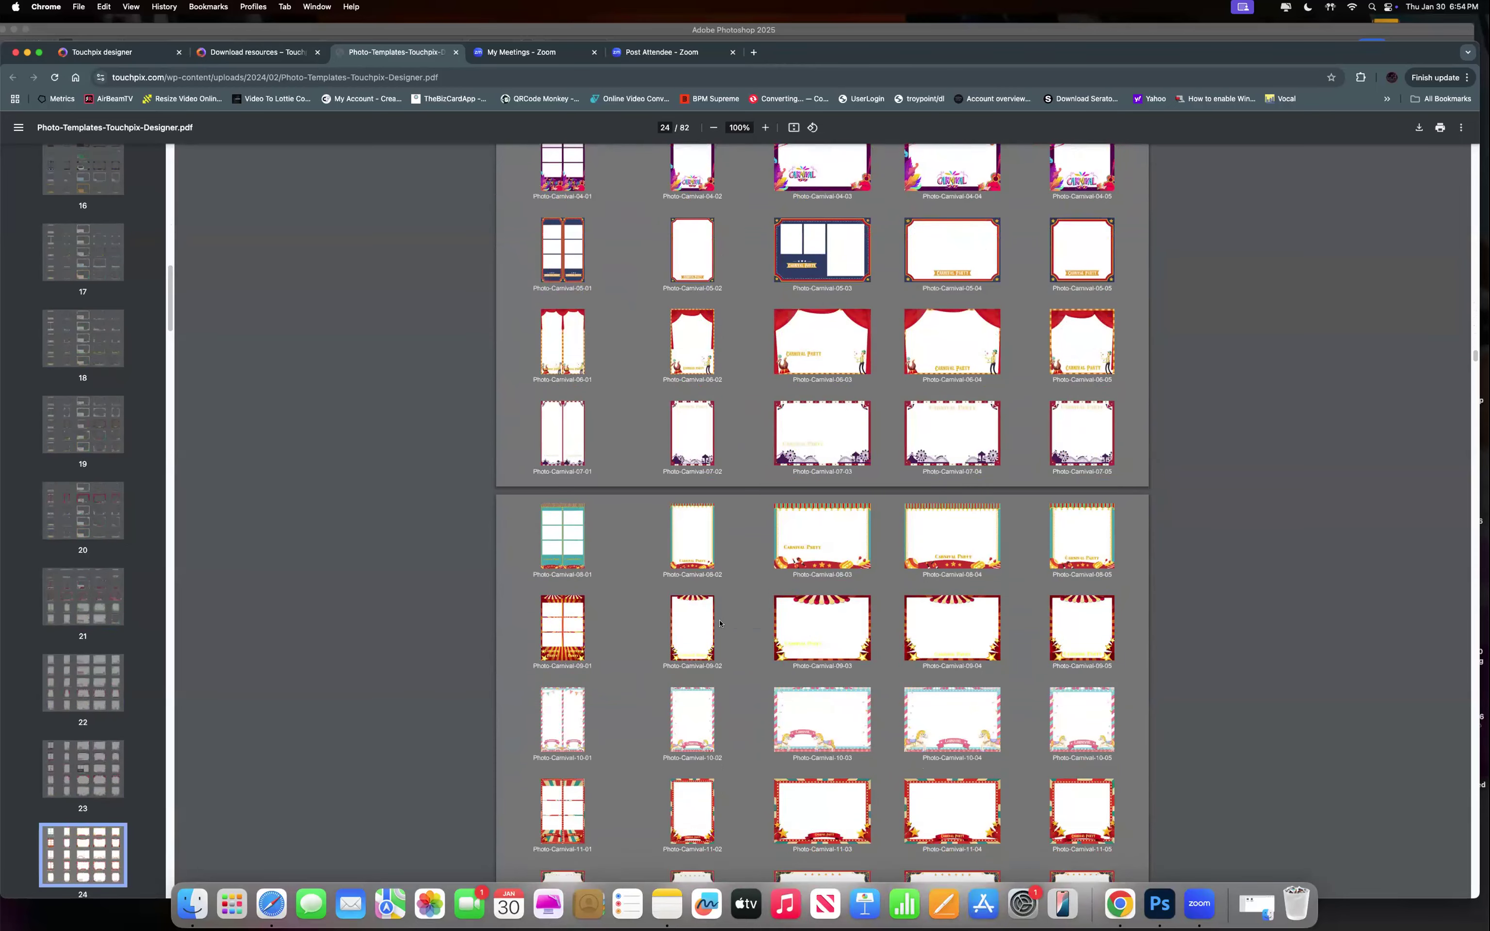
scroll(720, 623, down, 12)
scroll(747, 628, down, 20)
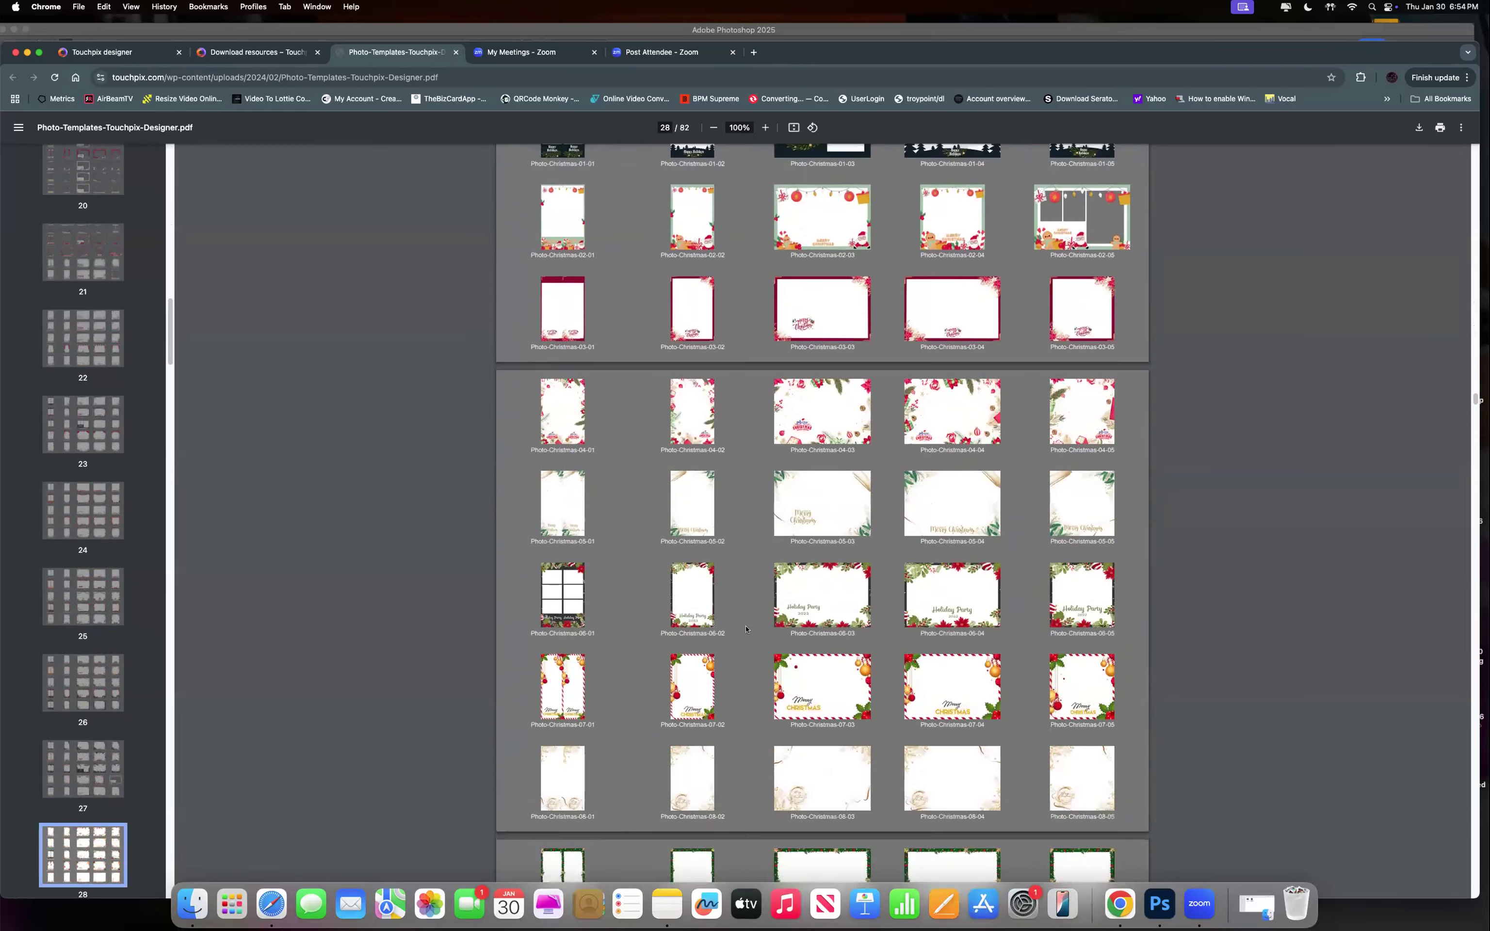
Scroll the catalogue to the Lunar New Year templates on page 50, then return to Download resources.
scroll(746, 628, down, 20)
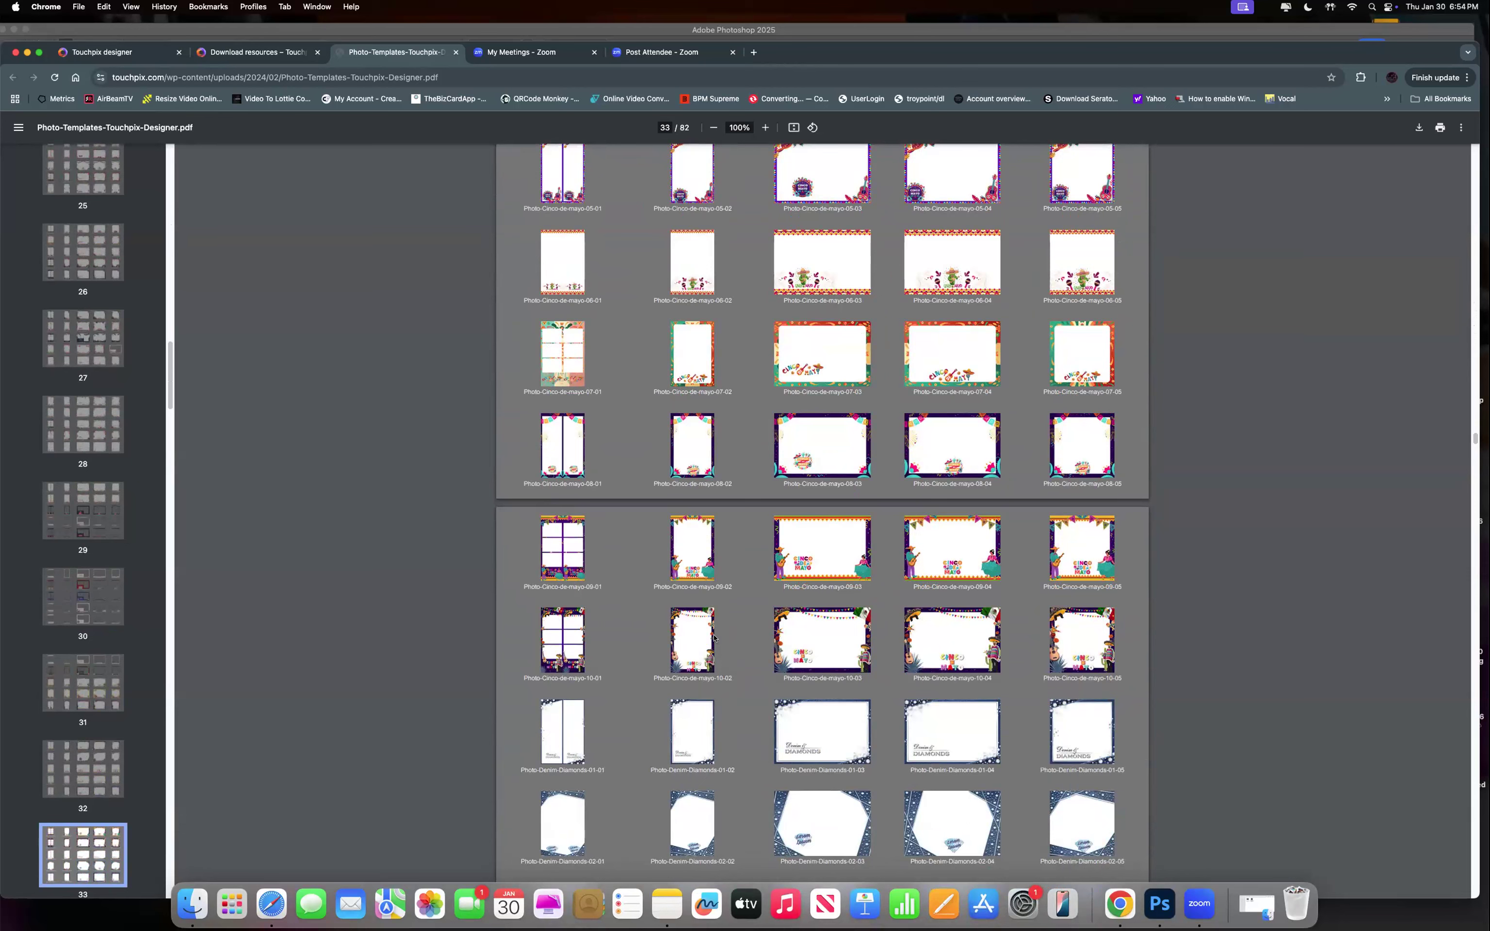
scroll(671, 591, down, 15)
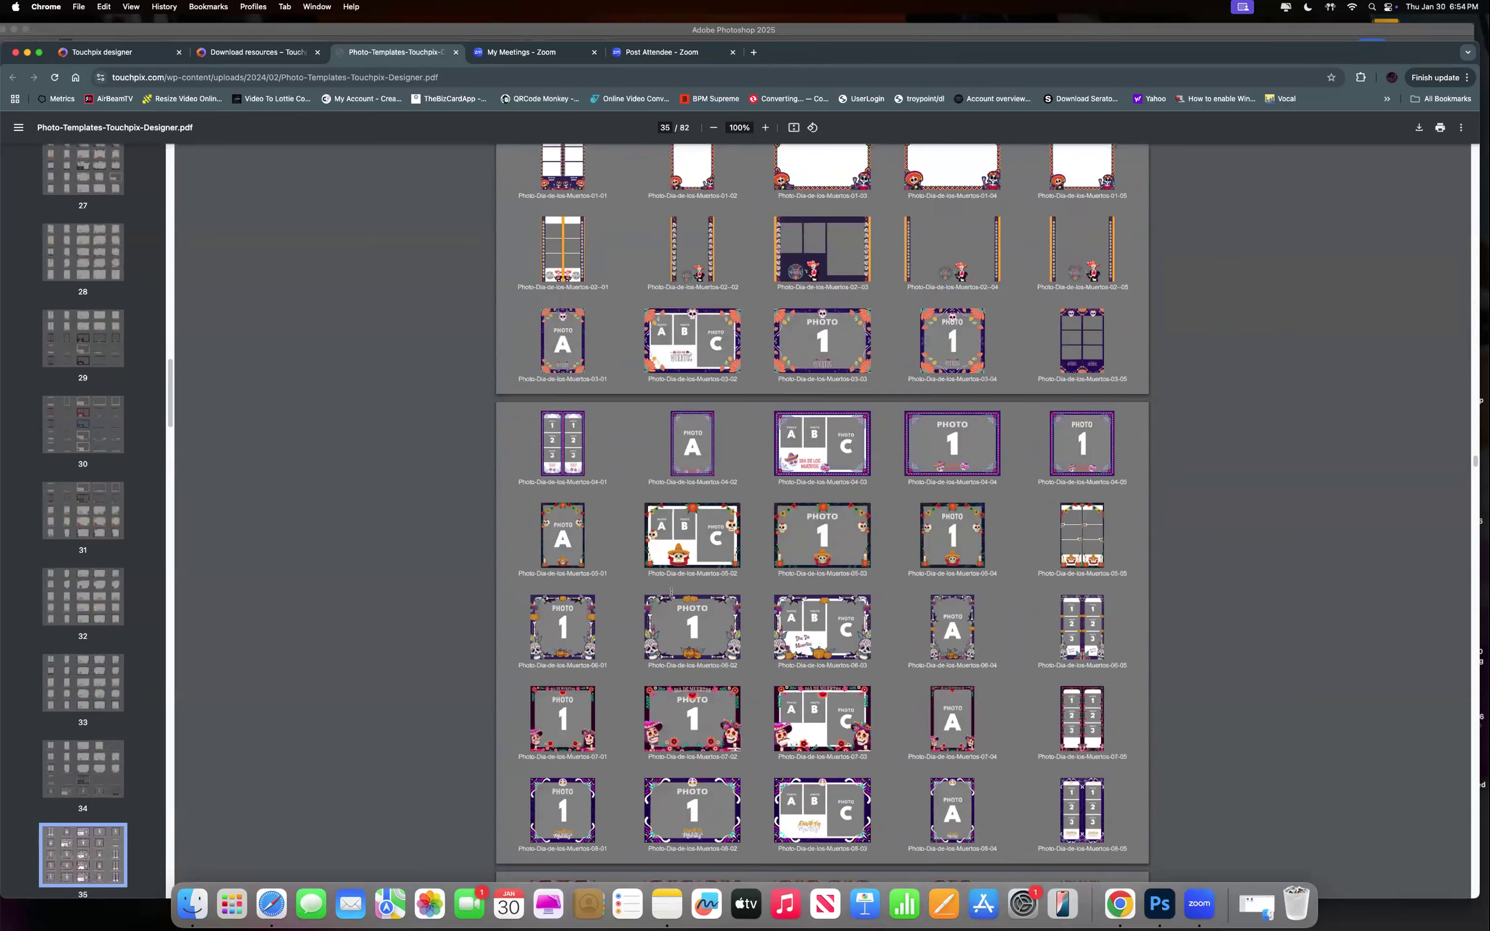
scroll(671, 591, down, 20)
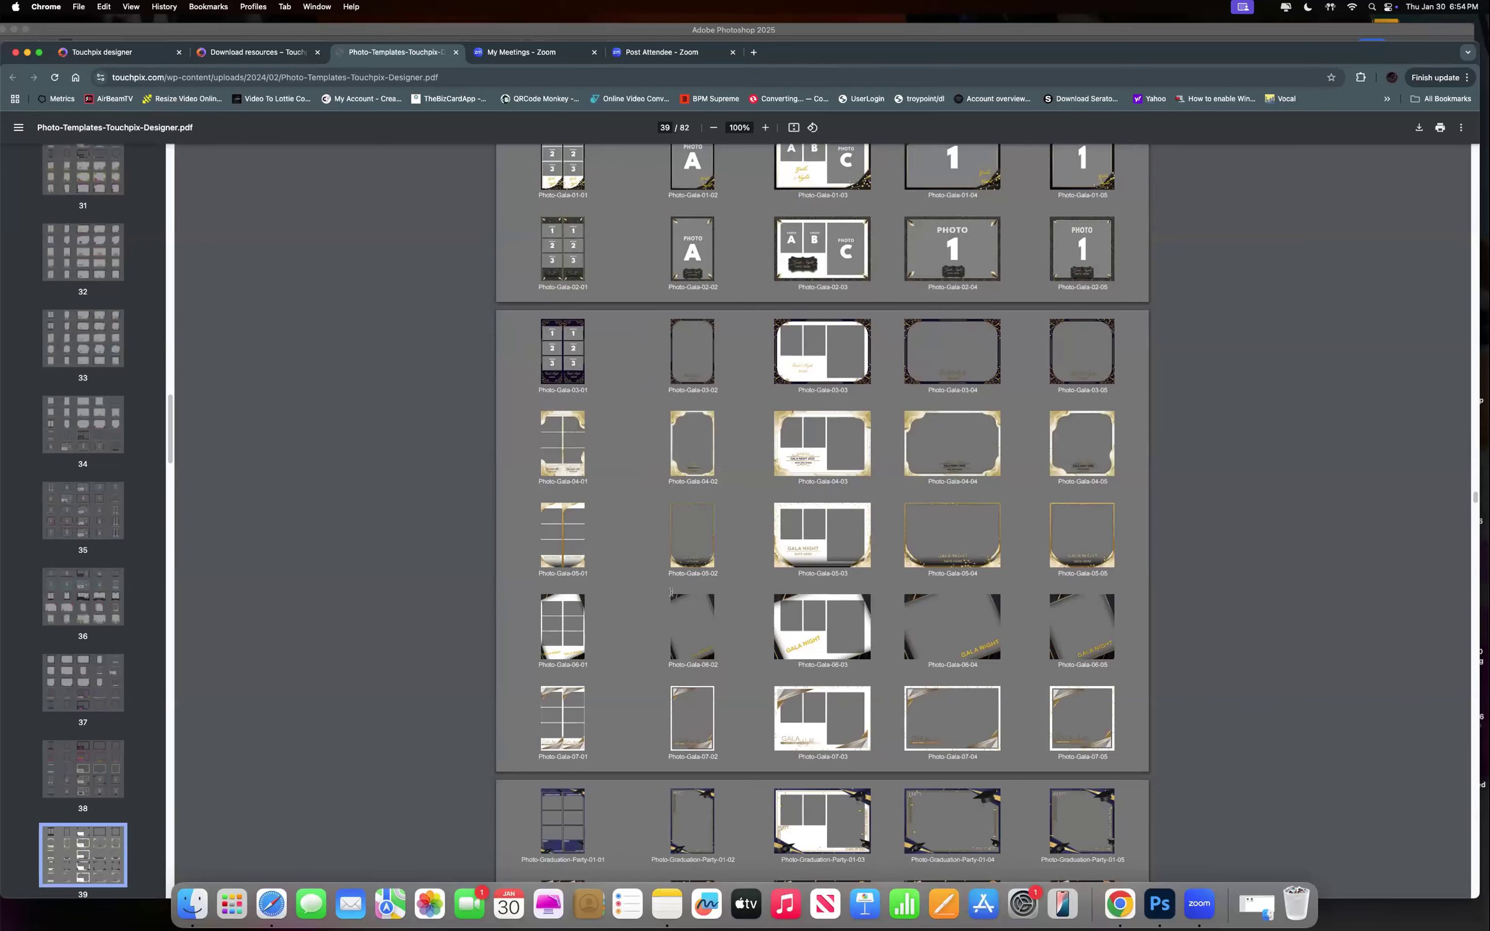
scroll(671, 593, down, 10)
scroll(671, 593, down, 20)
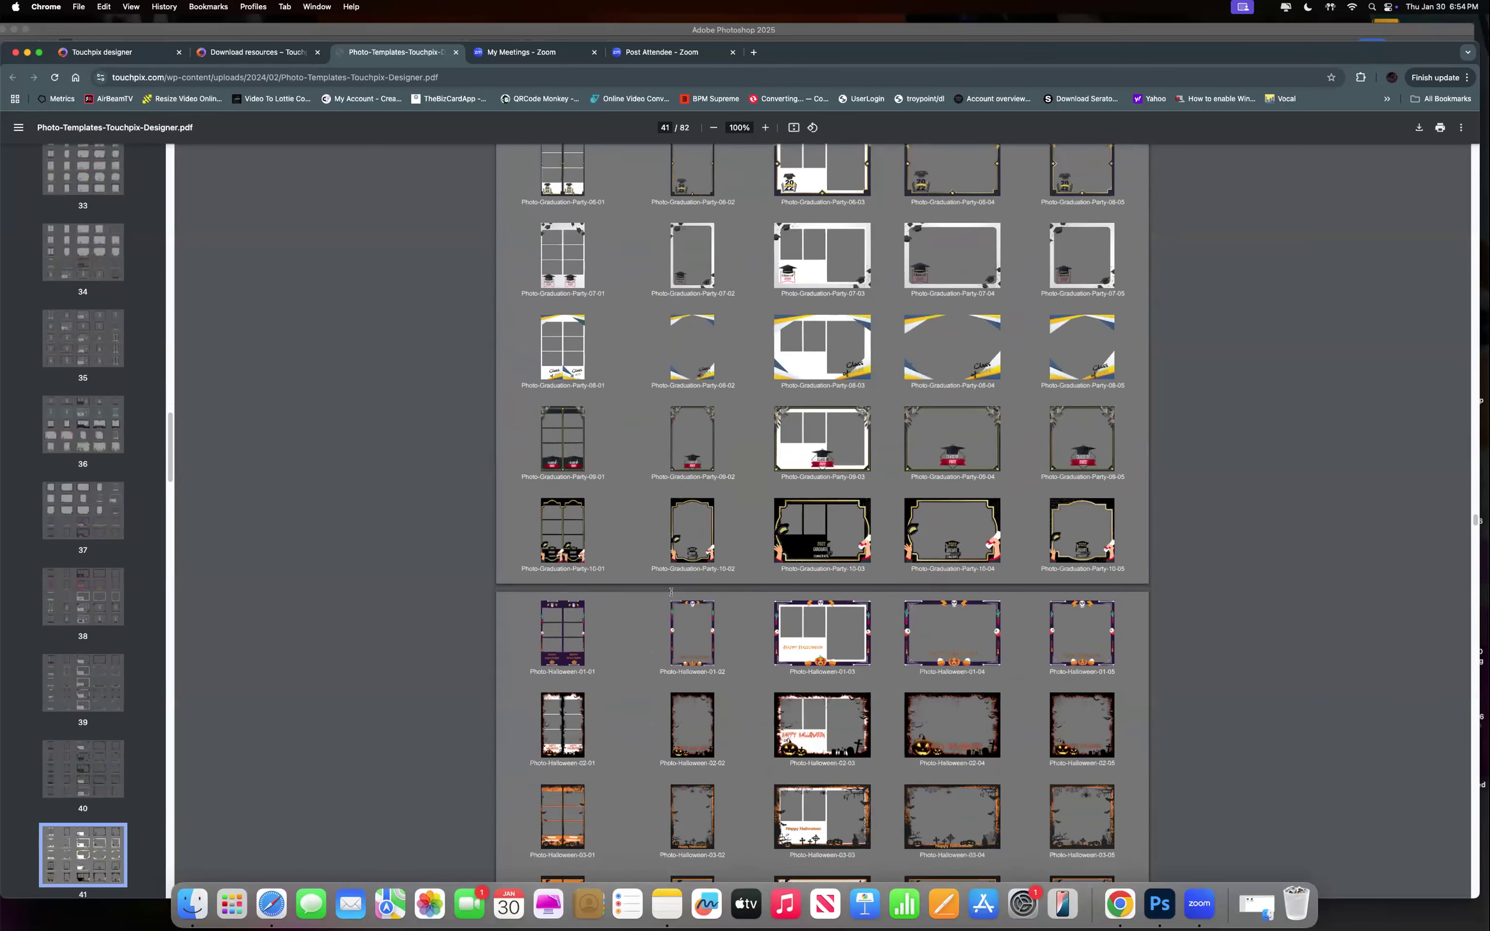
scroll(764, 637, down, 10)
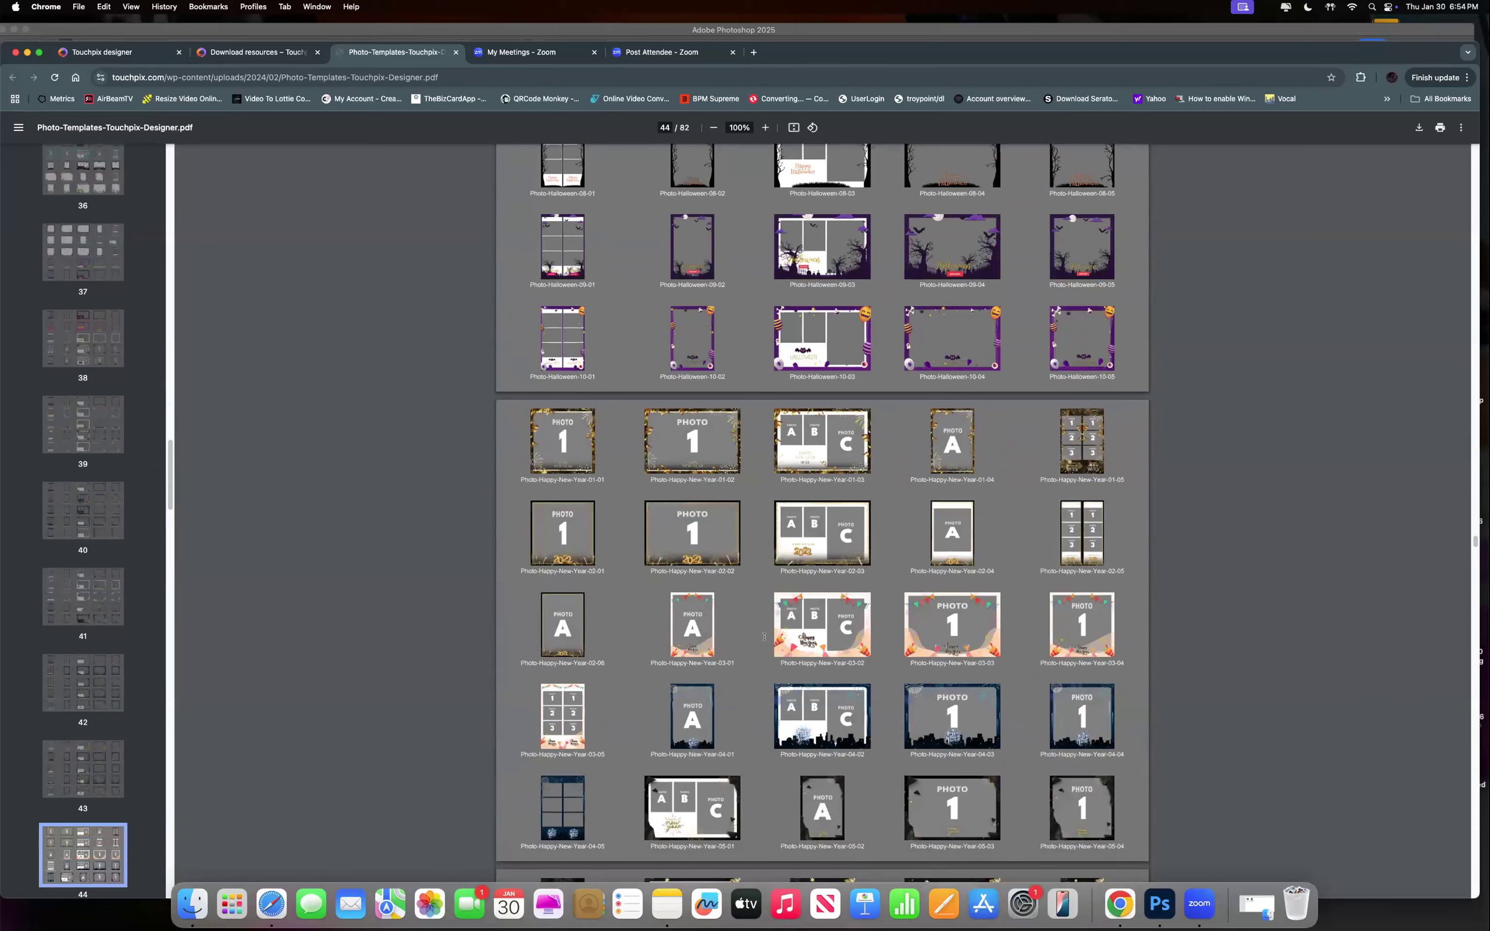
scroll(664, 615, down, 10)
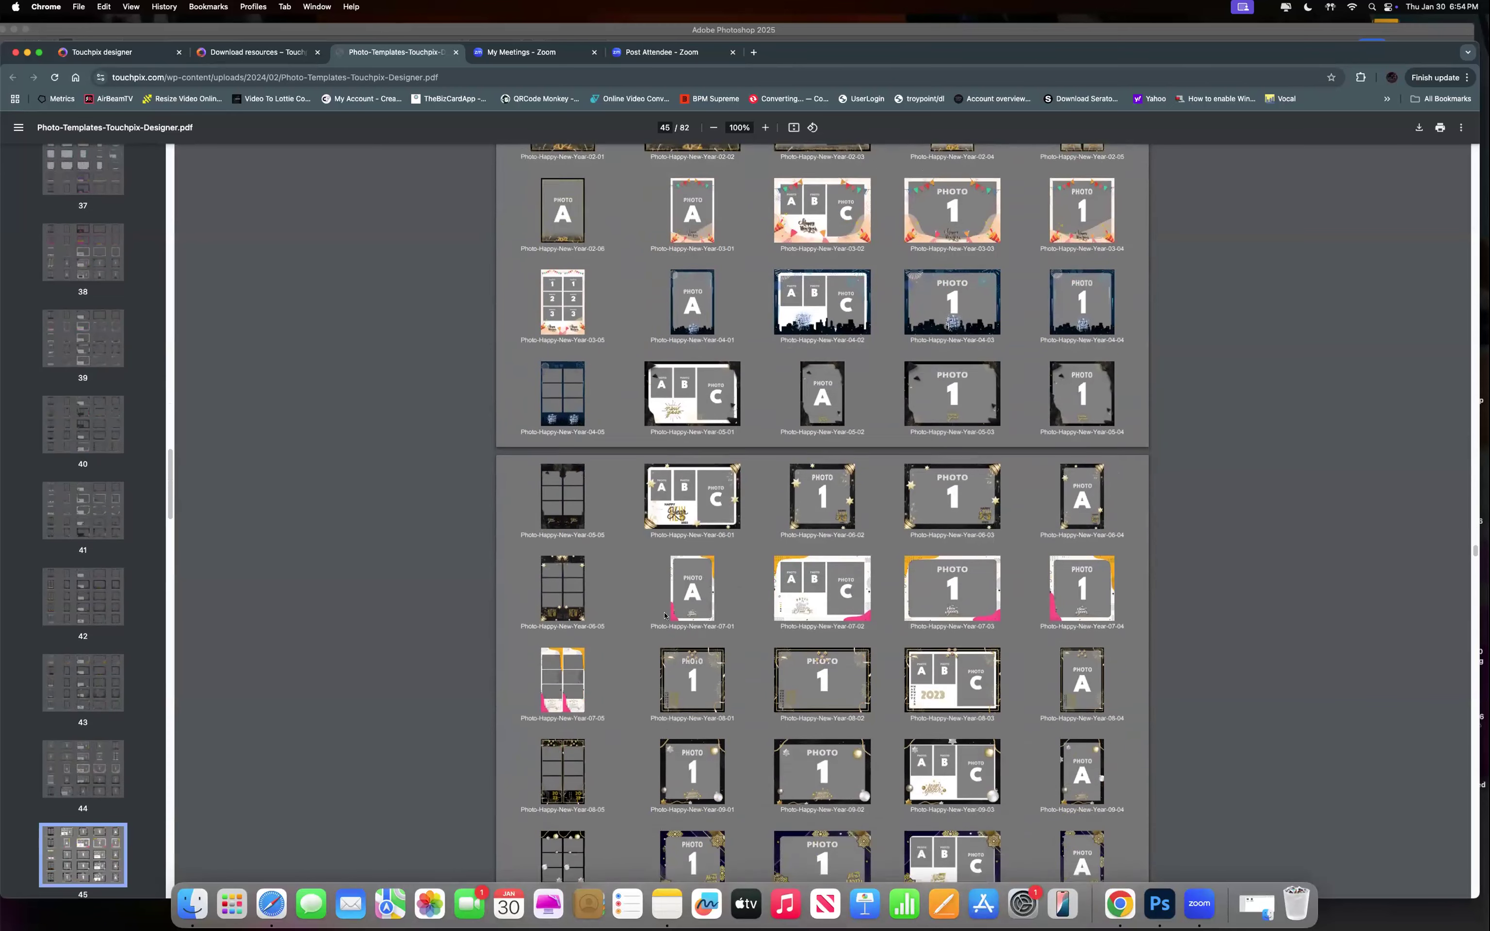
scroll(467, 528, down, 15)
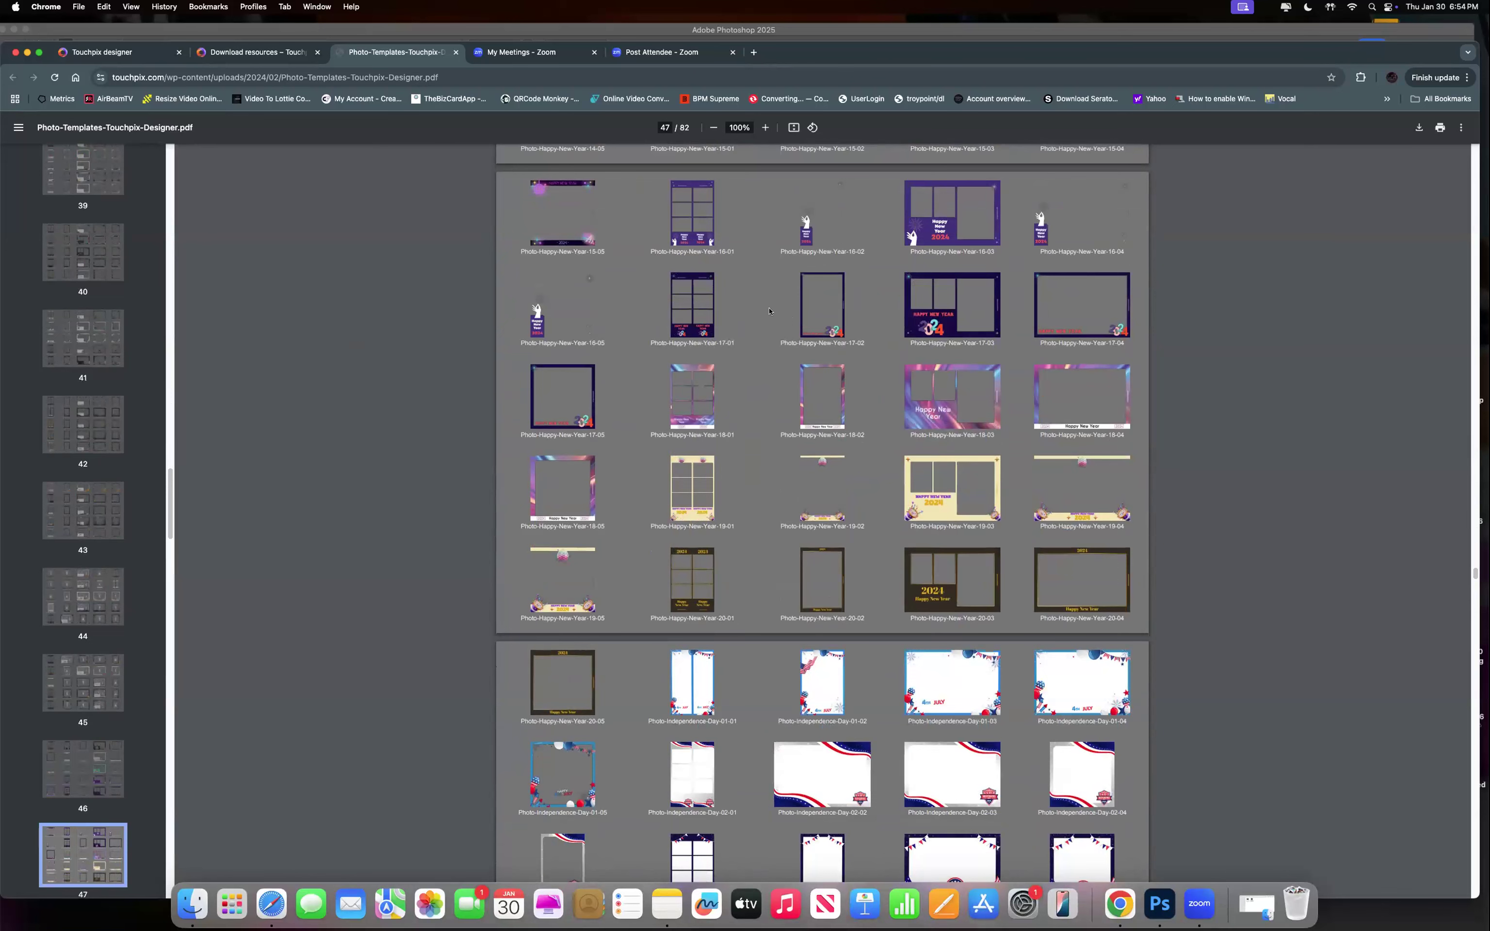
scroll(622, 302, down, 5)
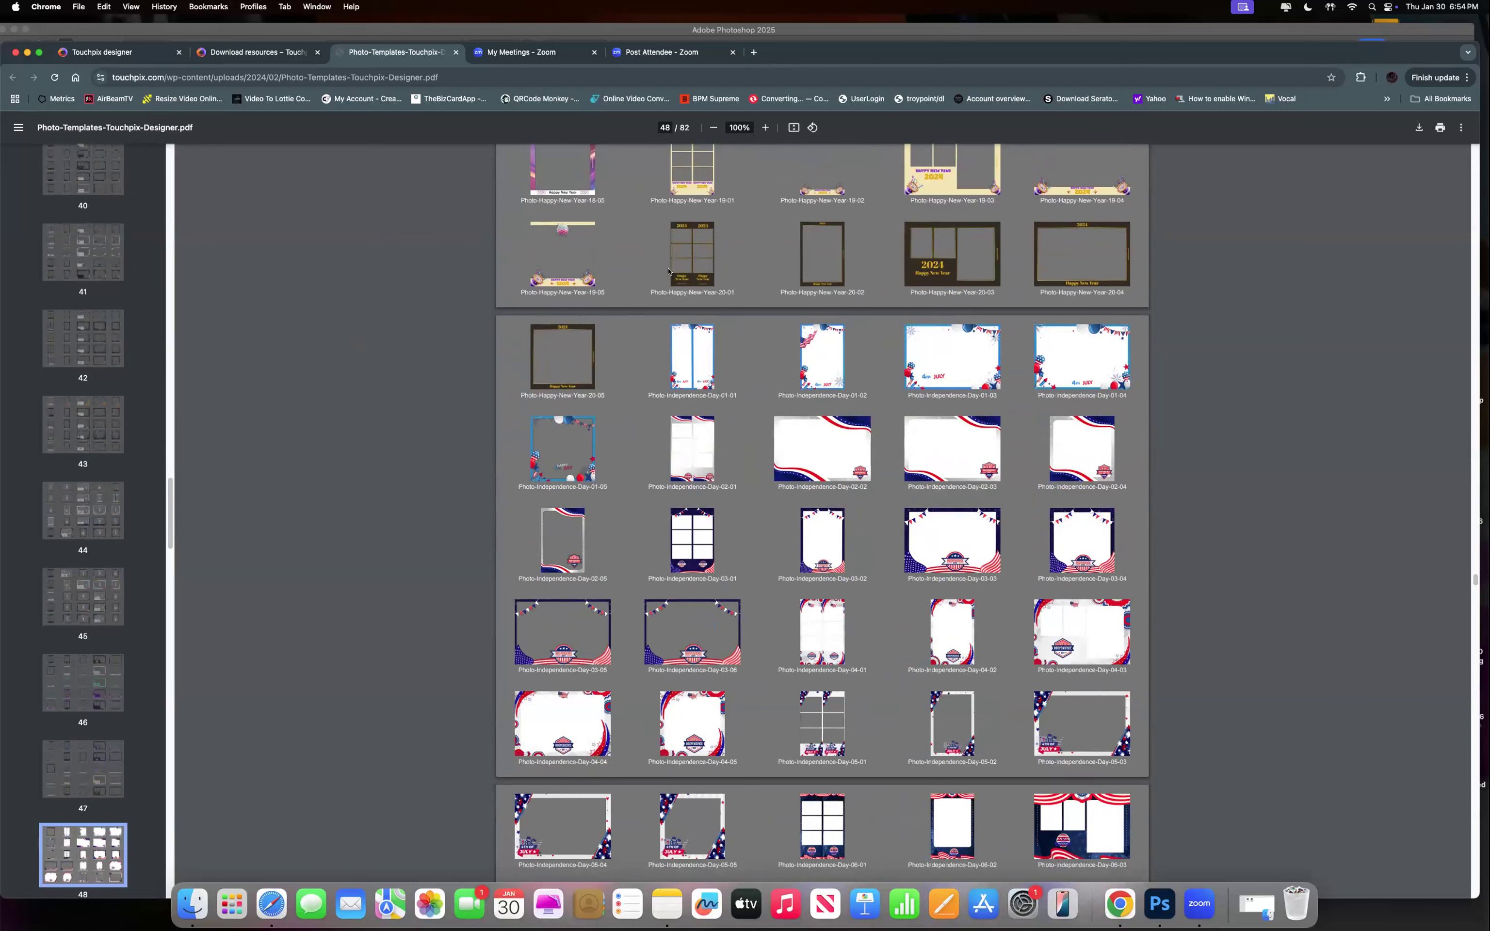
scroll(703, 305, down, 8)
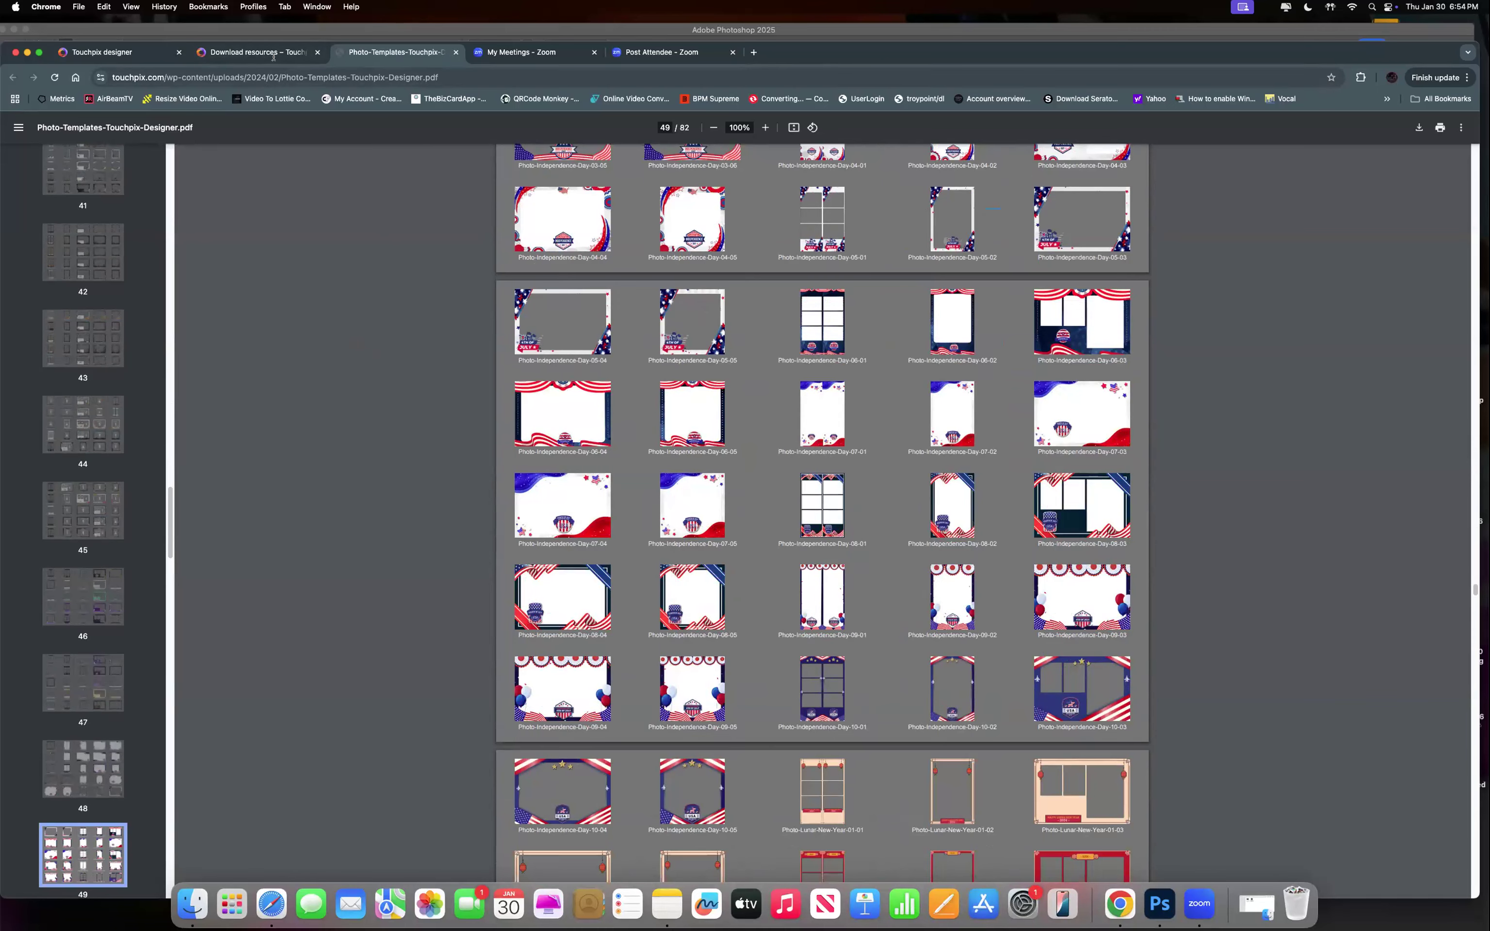
scroll(564, 223, down, 5)
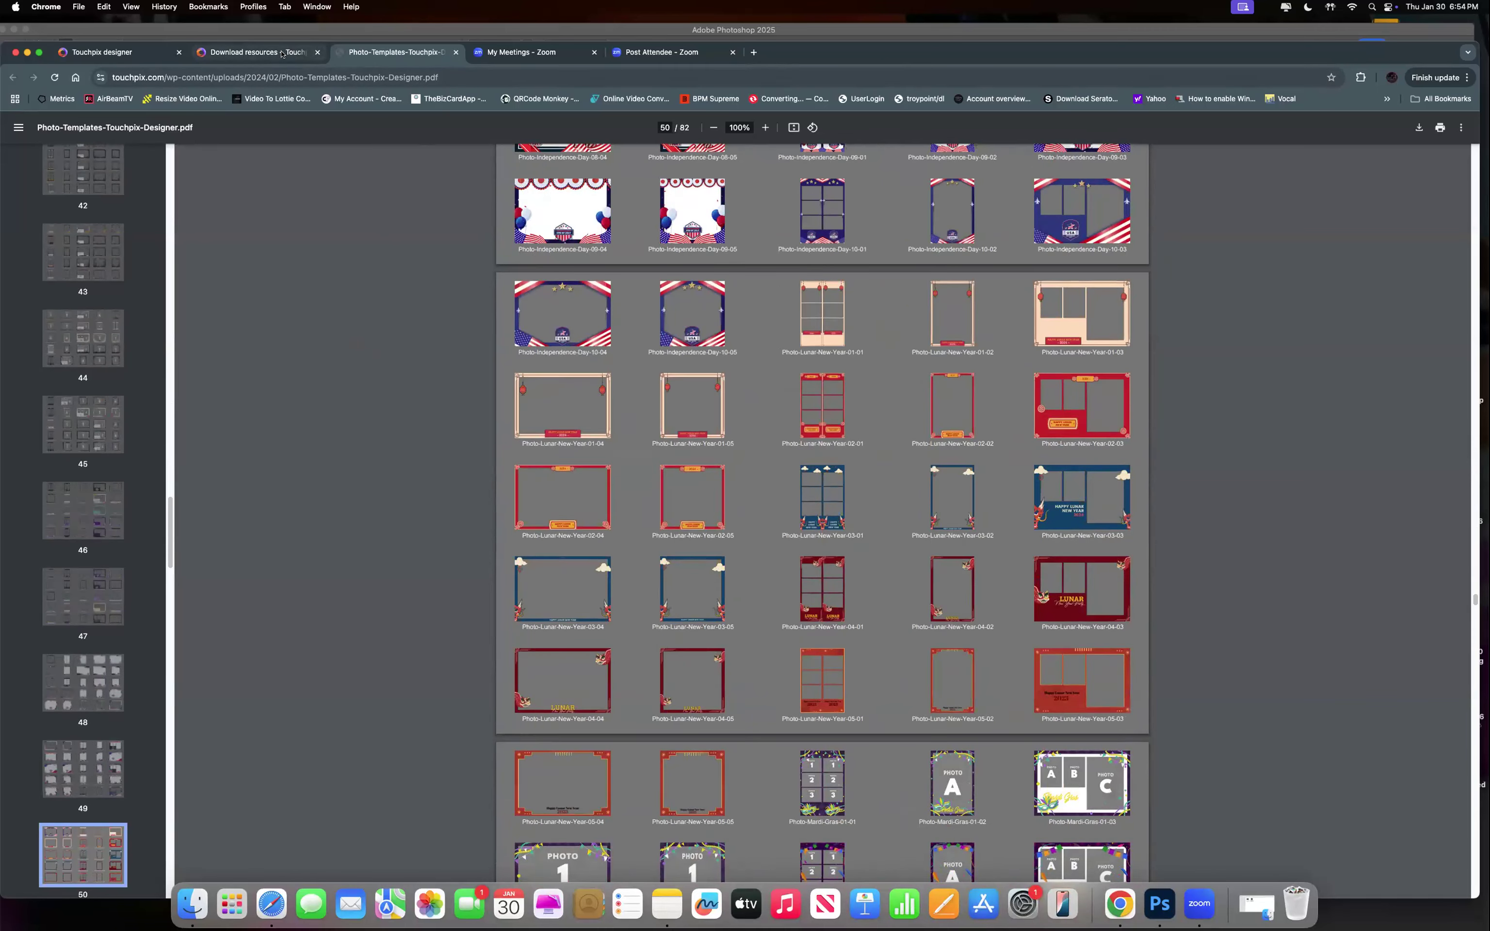
click(281, 55)
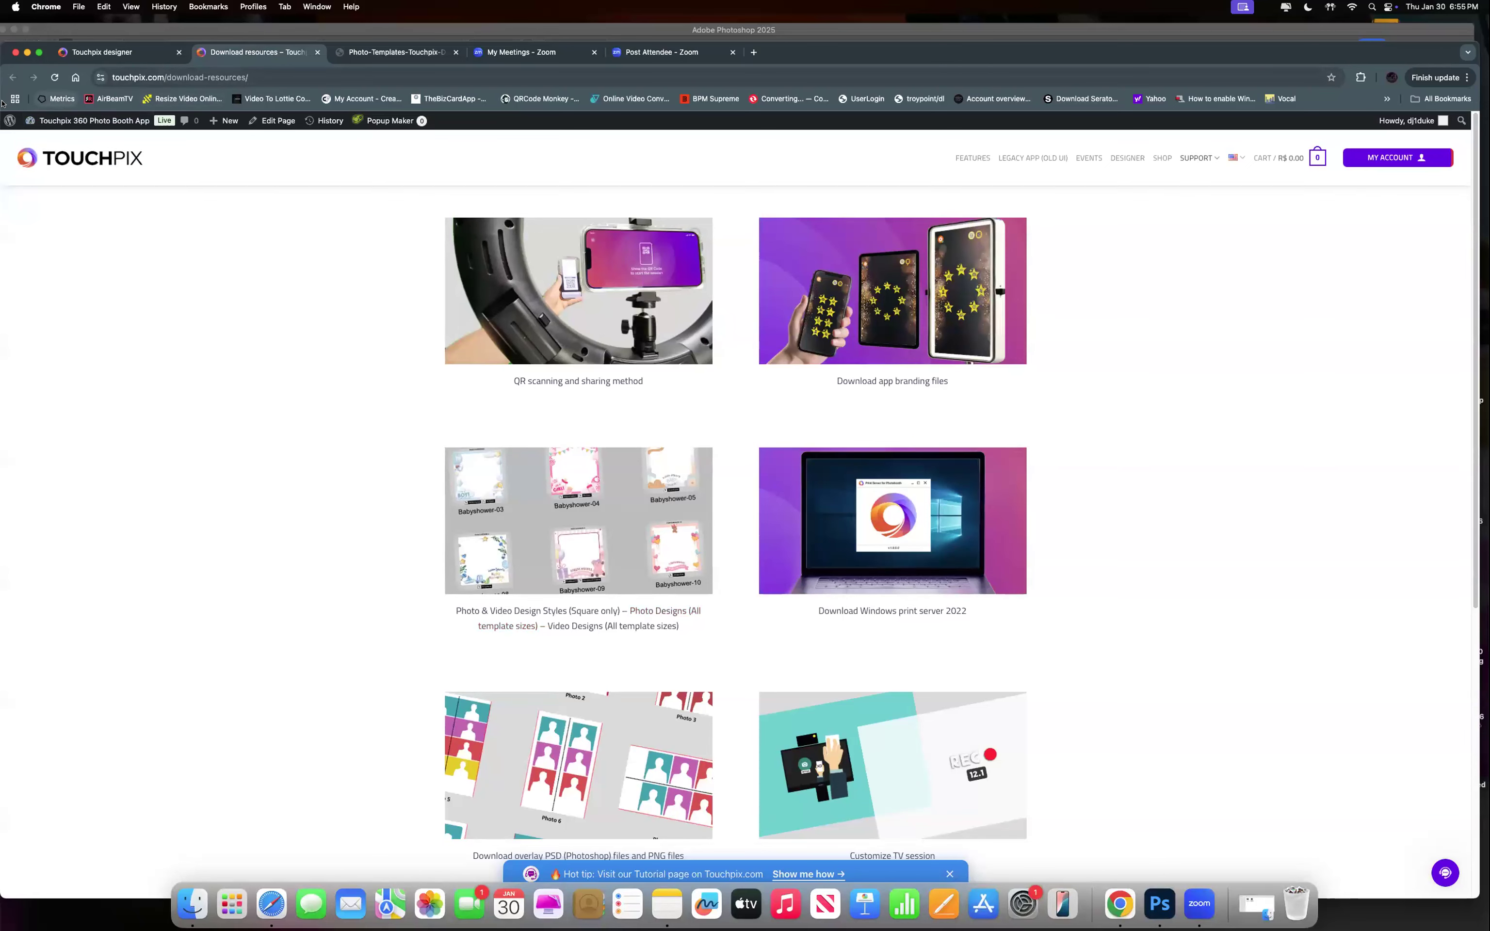
Exit the Touchpix designer and confirm the return to the My events list.
click(108, 53)
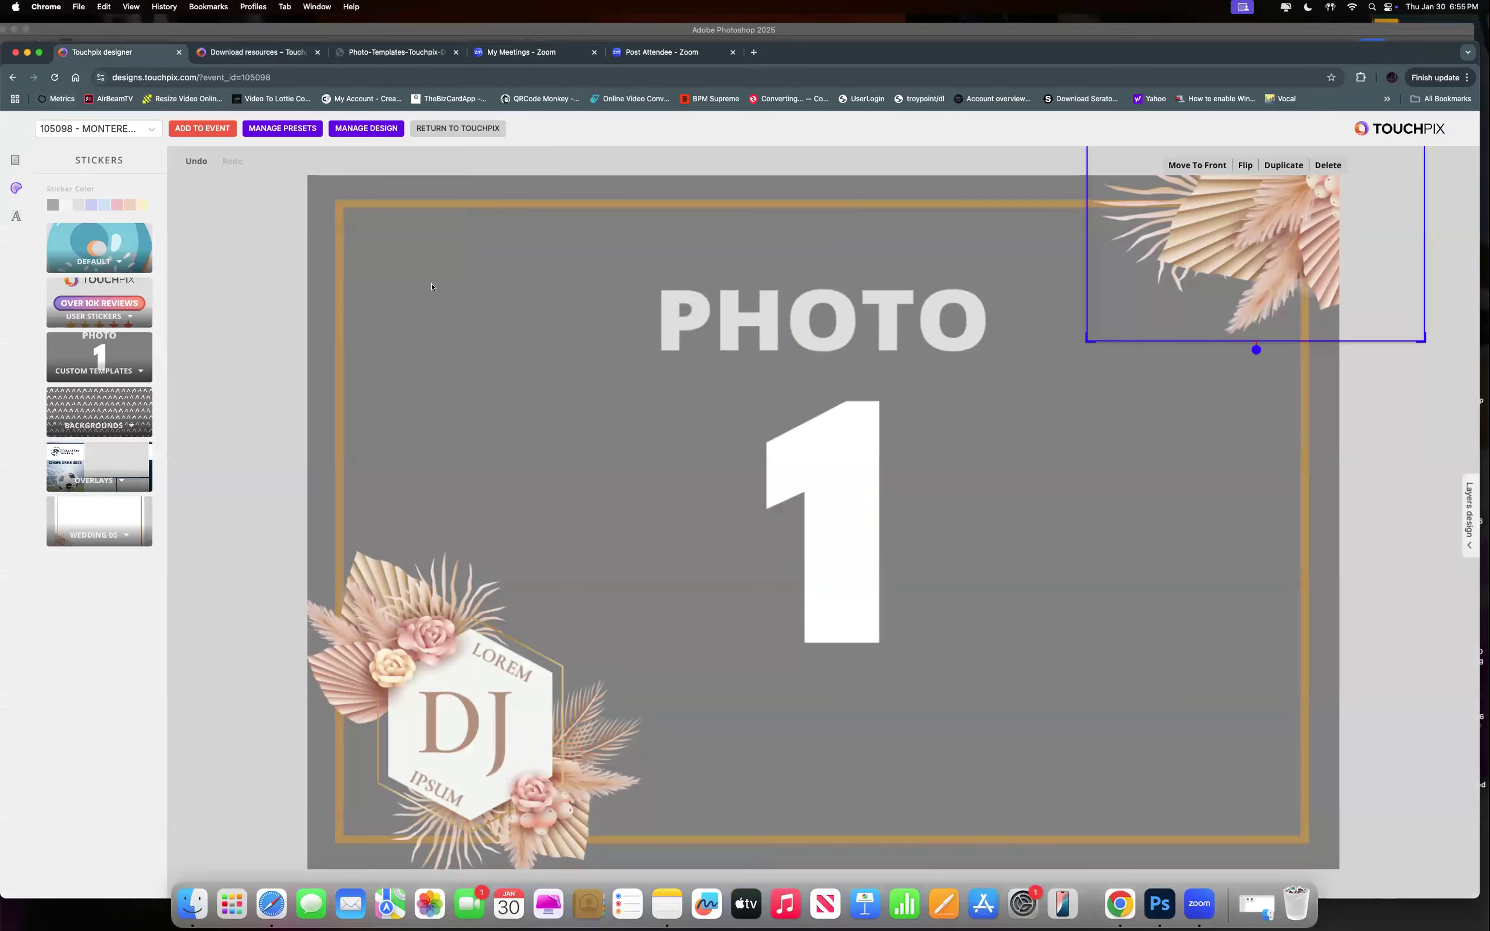
click(471, 128)
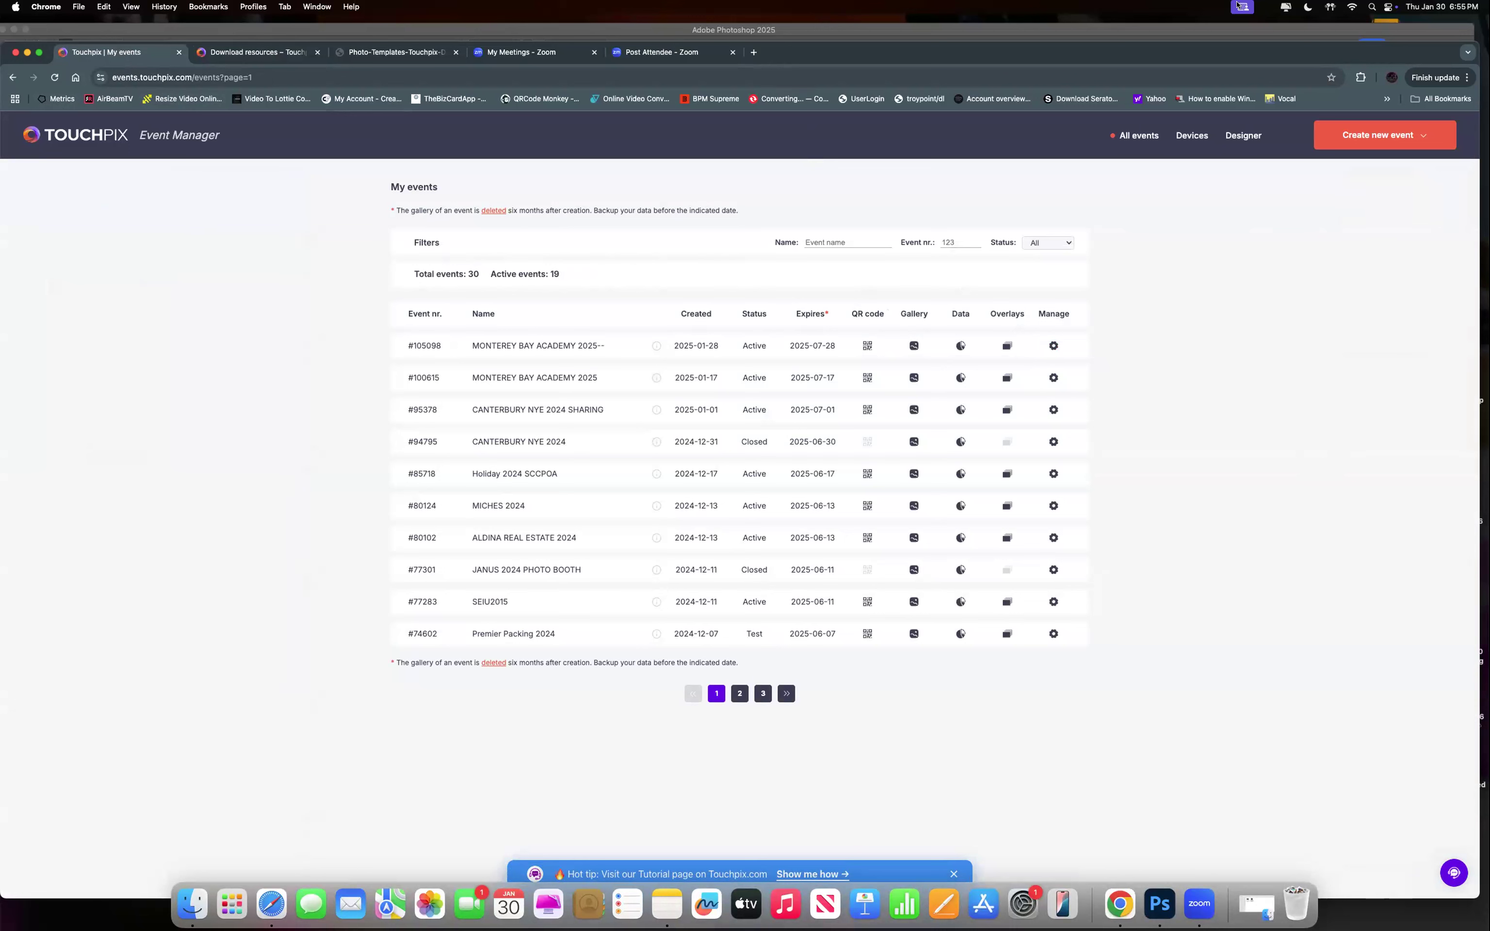
Reopen the Designer for event 105098 from the Event Manager.
click(1245, 136)
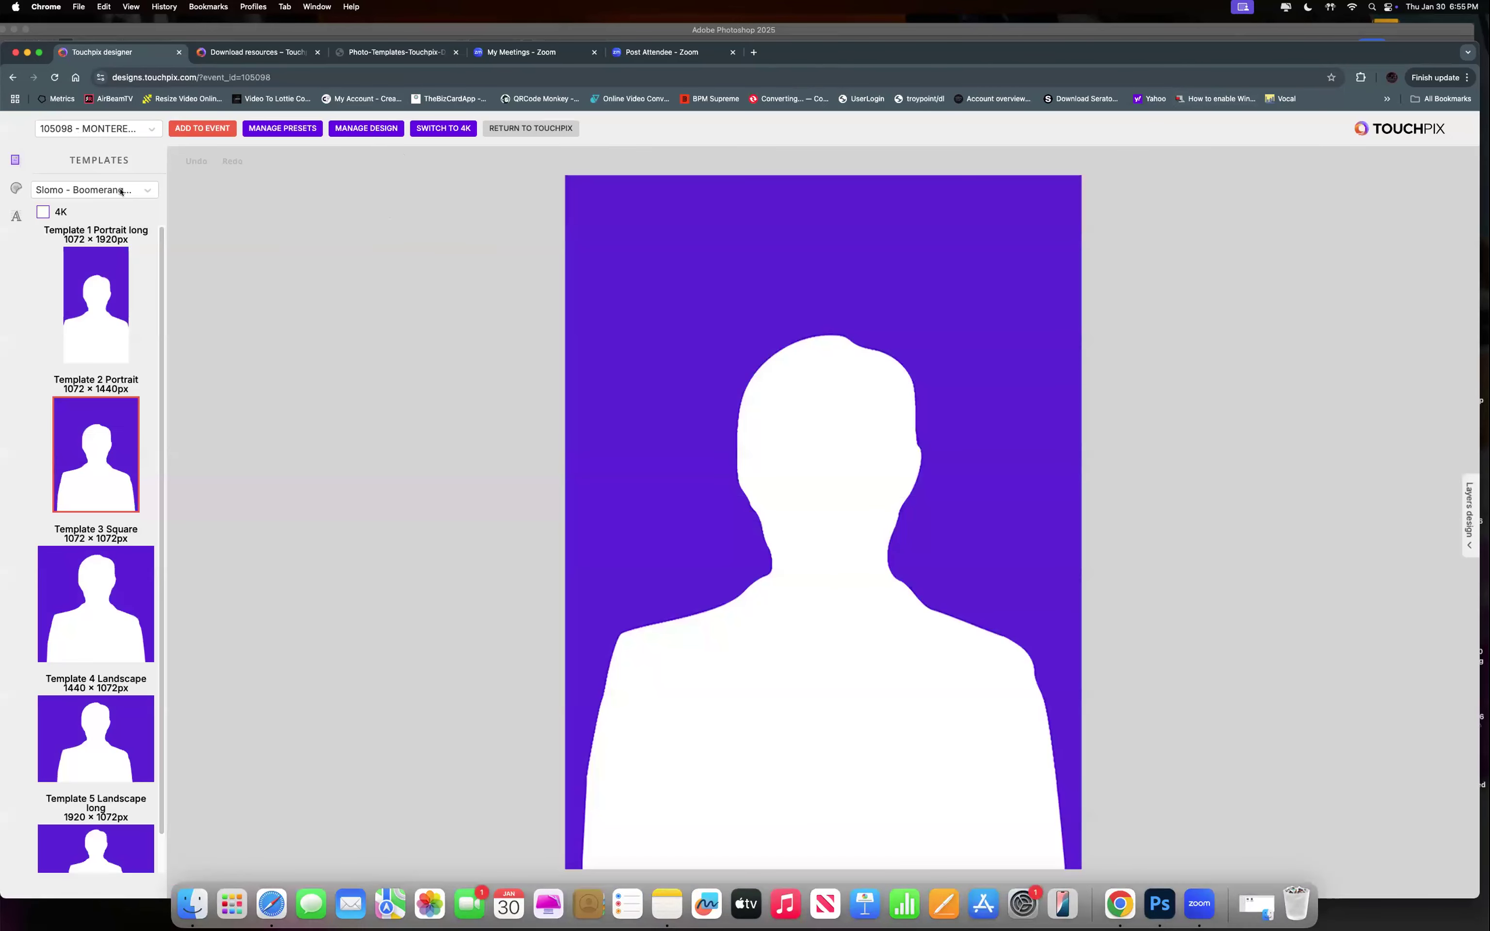
Switch to Photo - GIF templates and load the Landscape 1844 × 1240px layout with photos A, B, C.
click(146, 192)
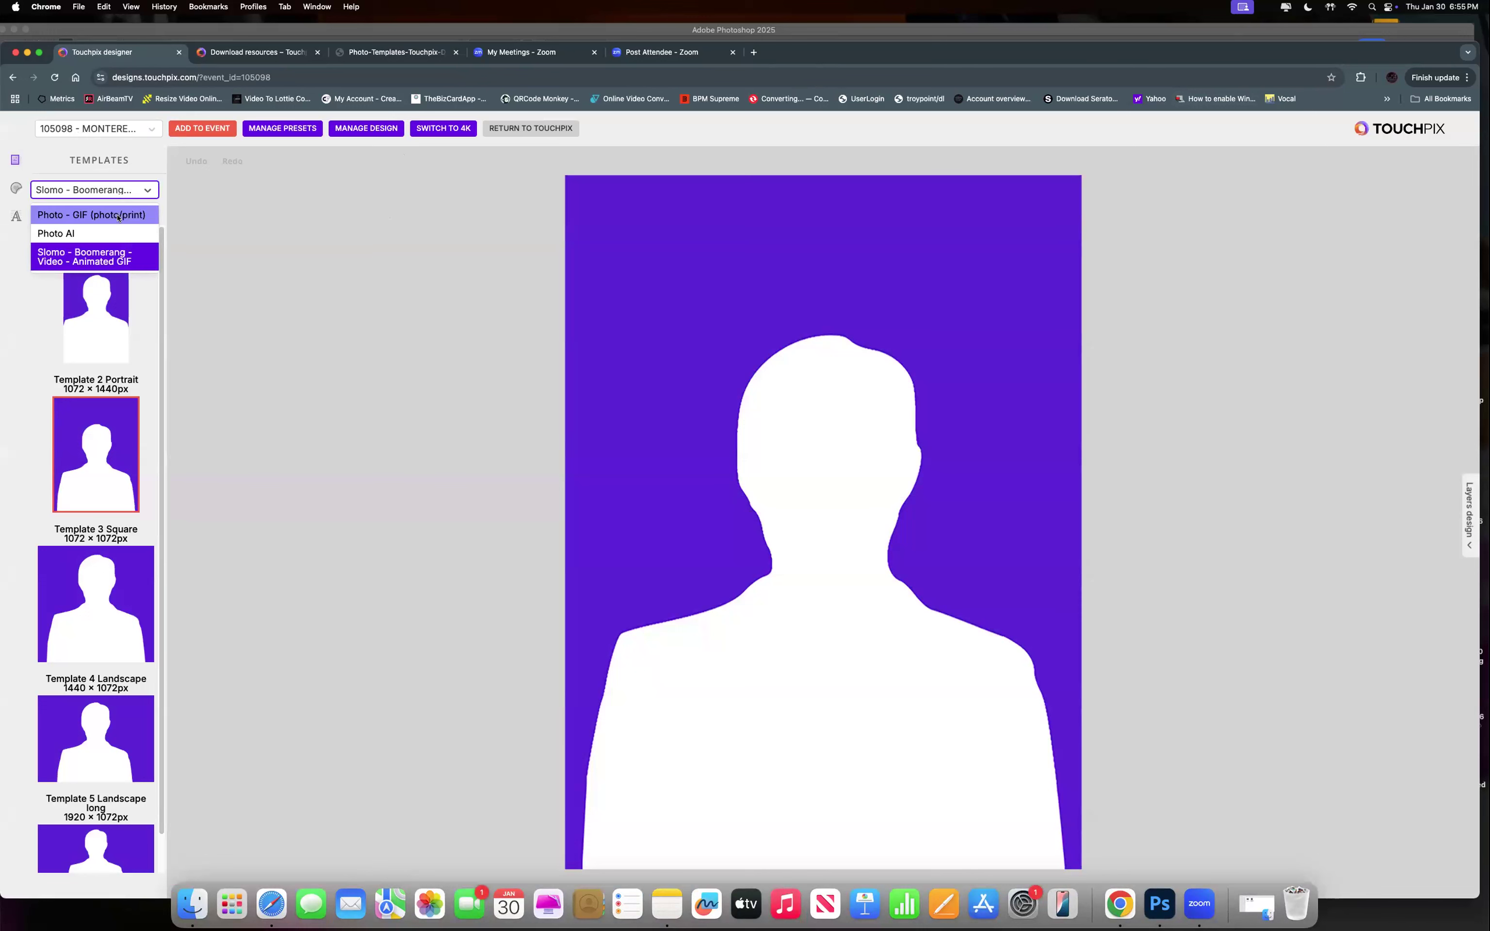
click(119, 215)
scroll(95, 309, down, 10)
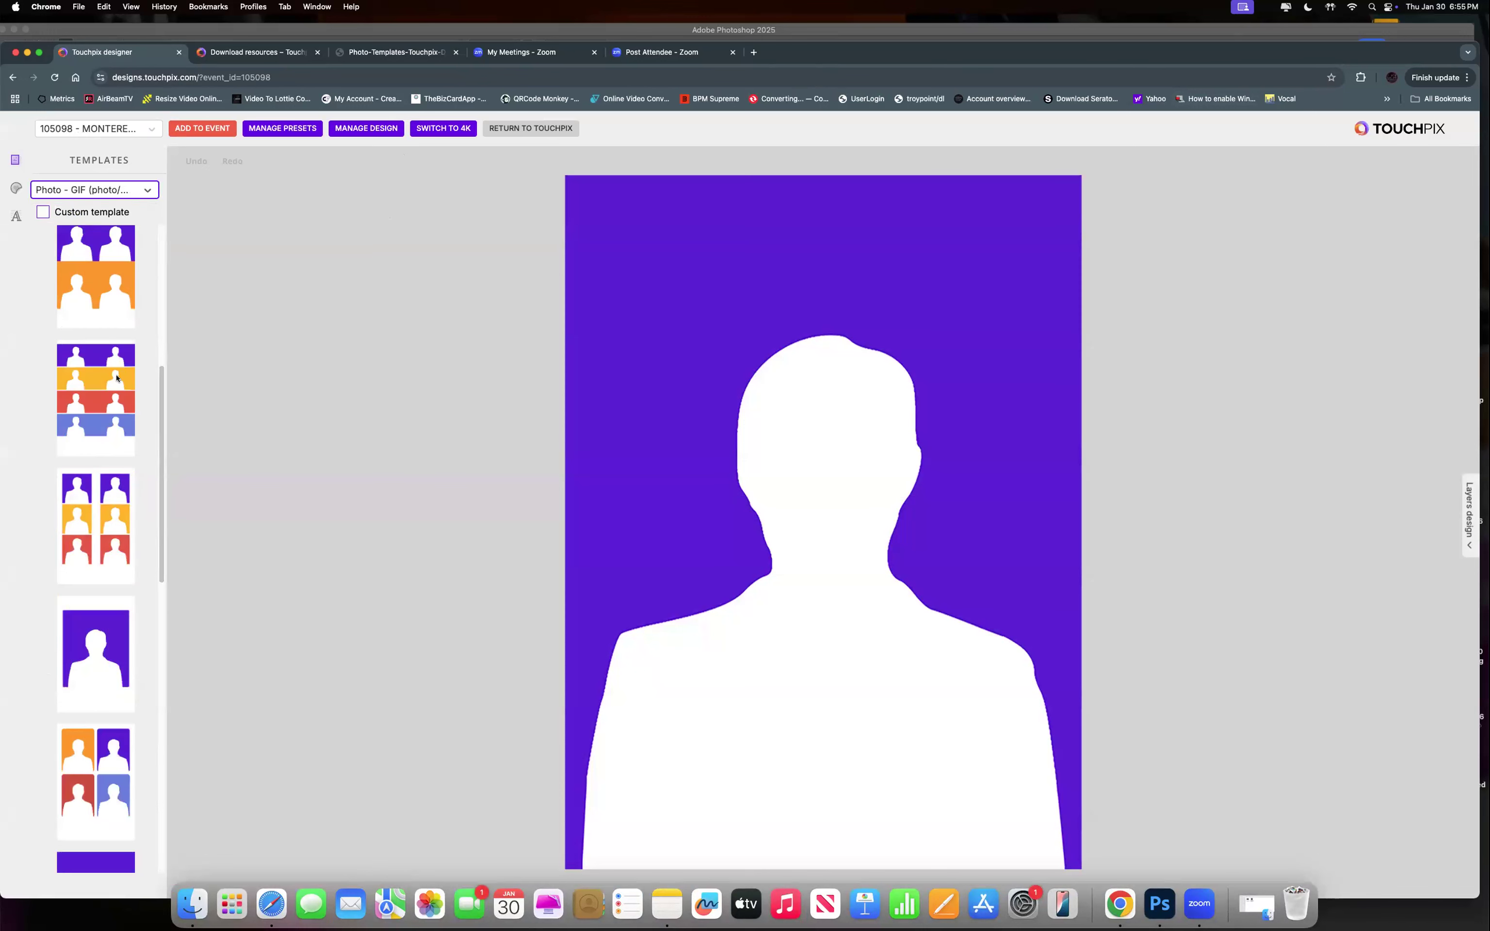
scroll(130, 440, down, 5)
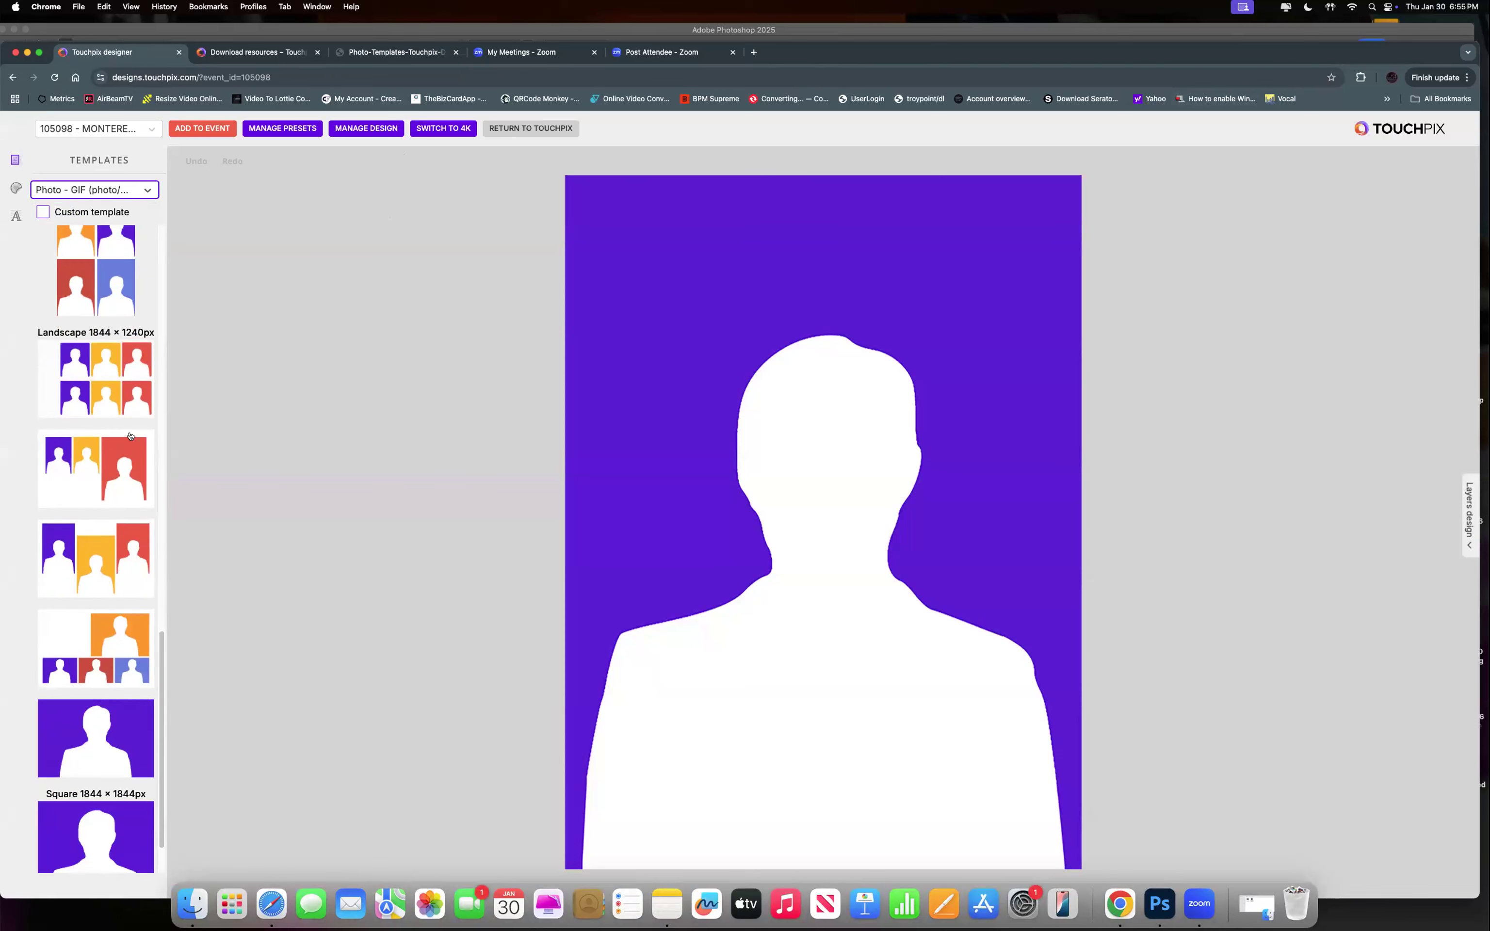
click(93, 473)
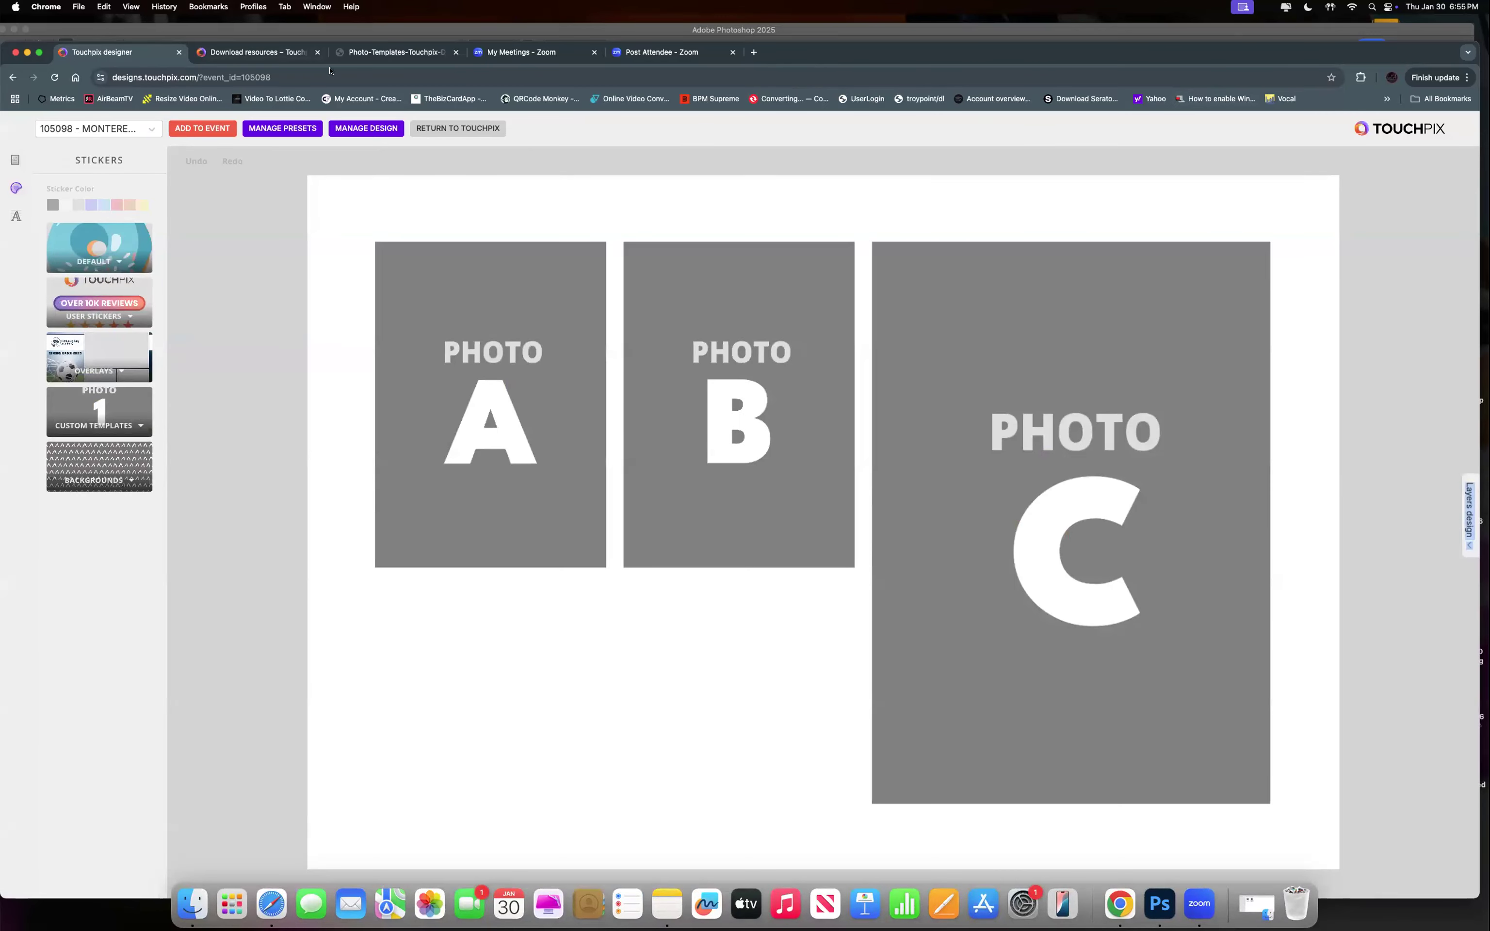
click(363, 128)
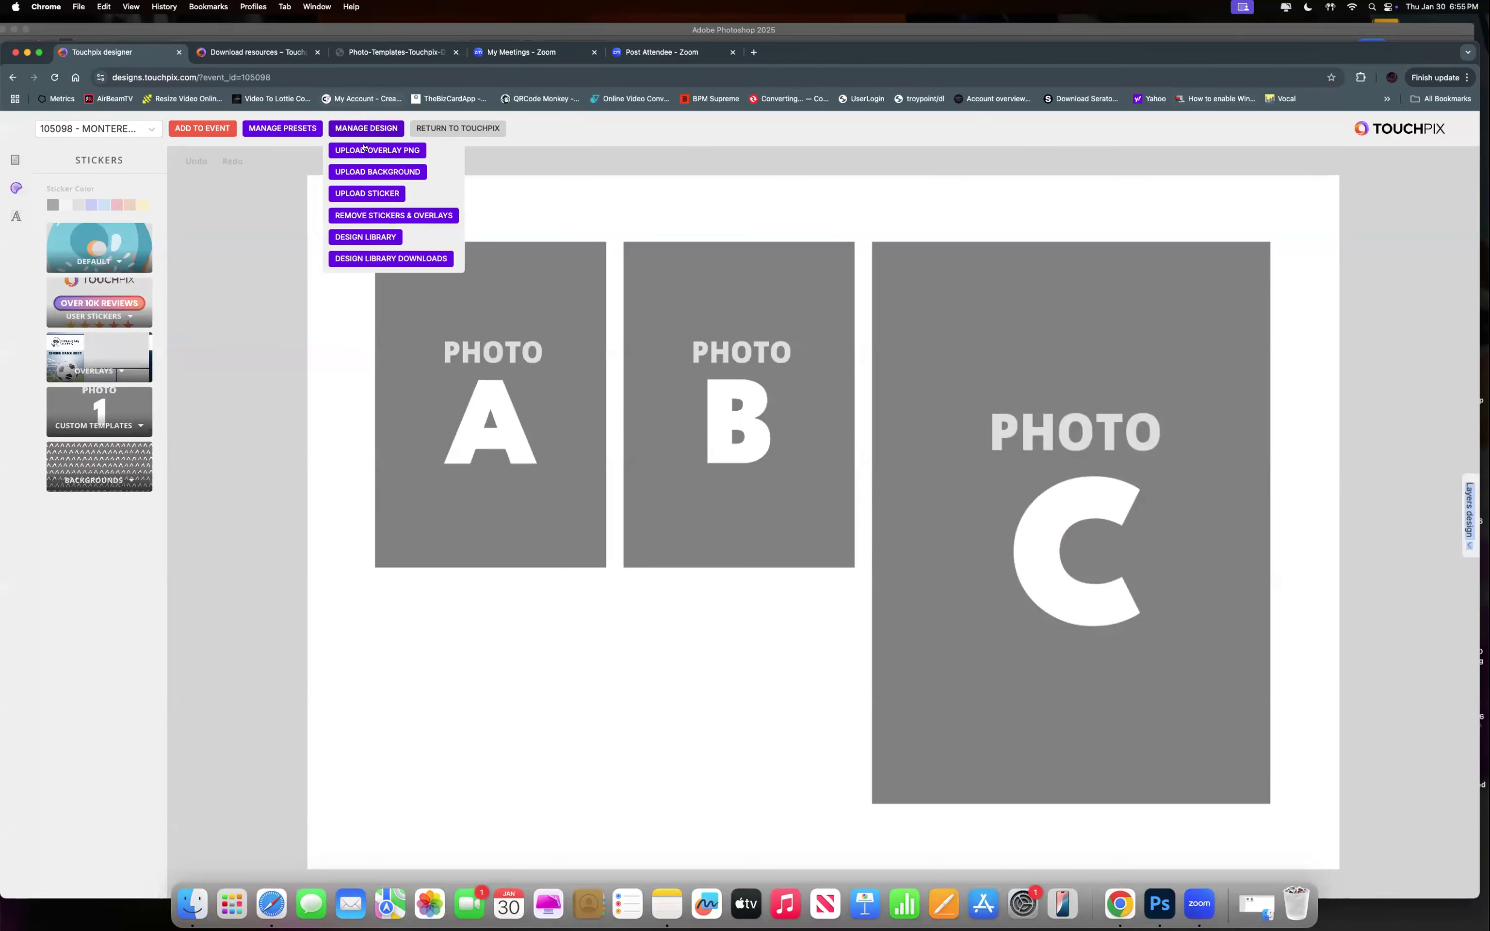
Add the green leafy Wedding photo design with 'Bride & Groom' and 01.01.2024 from the Design Library.
click(355, 260)
click(362, 127)
click(370, 237)
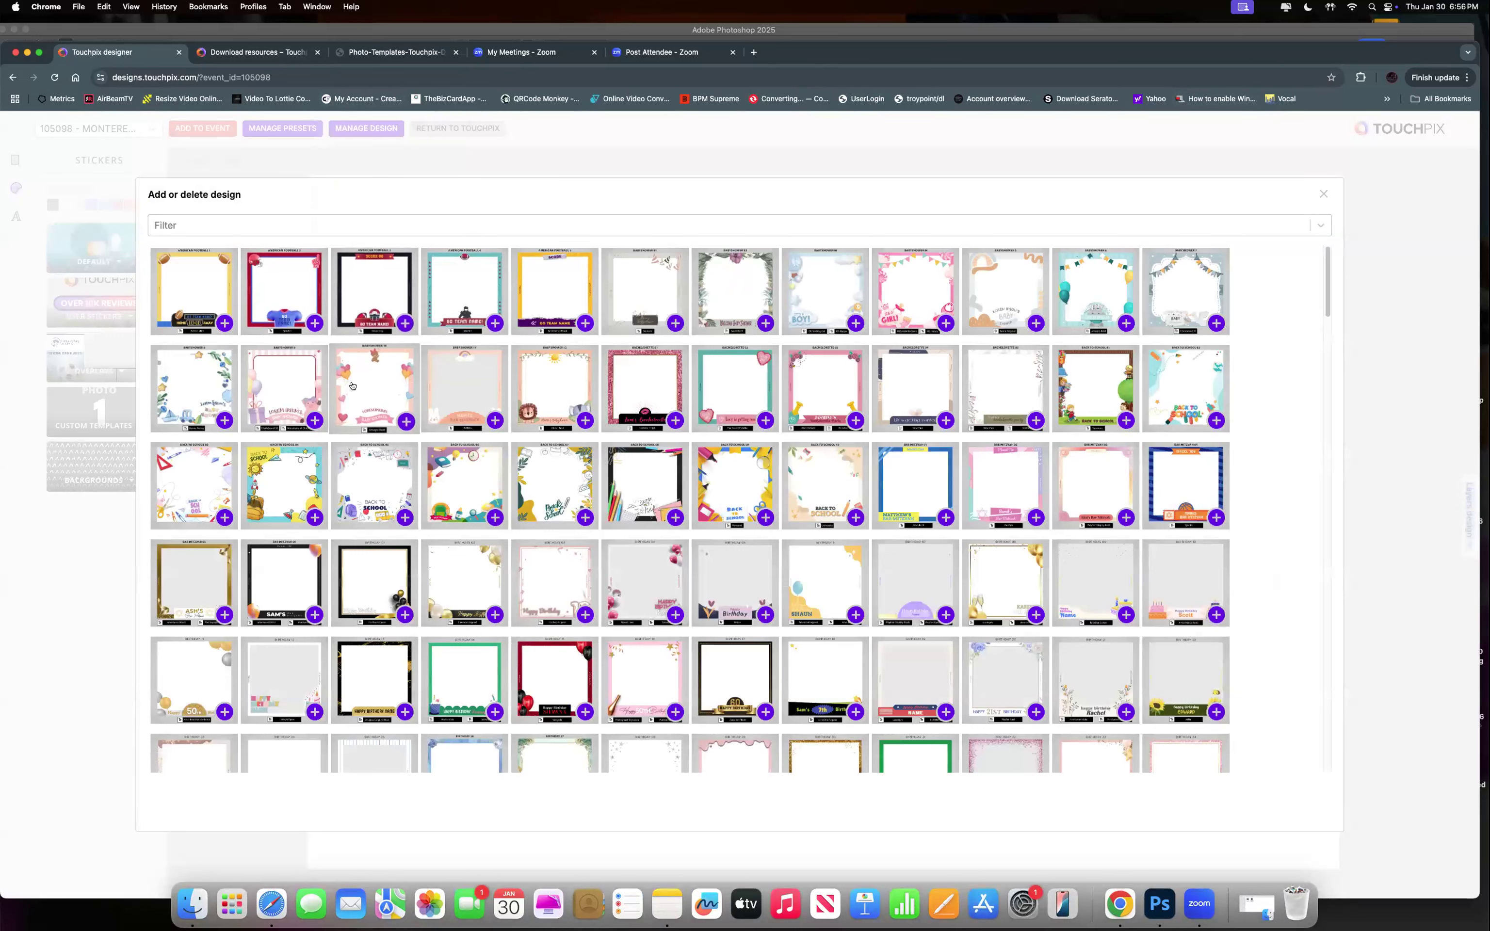
click(231, 223)
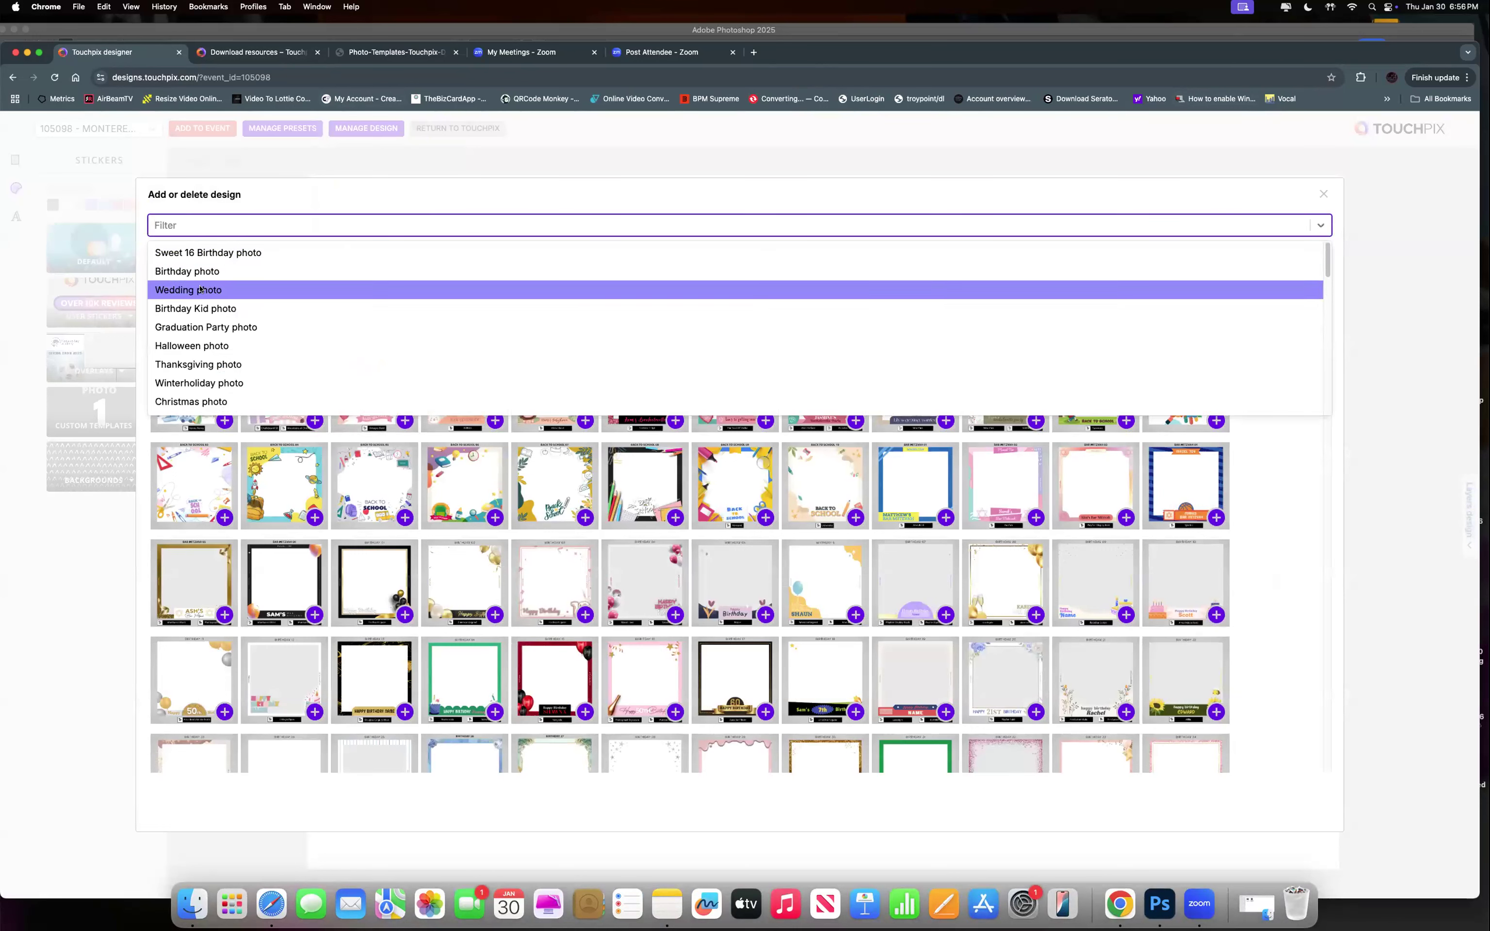
click(265, 291)
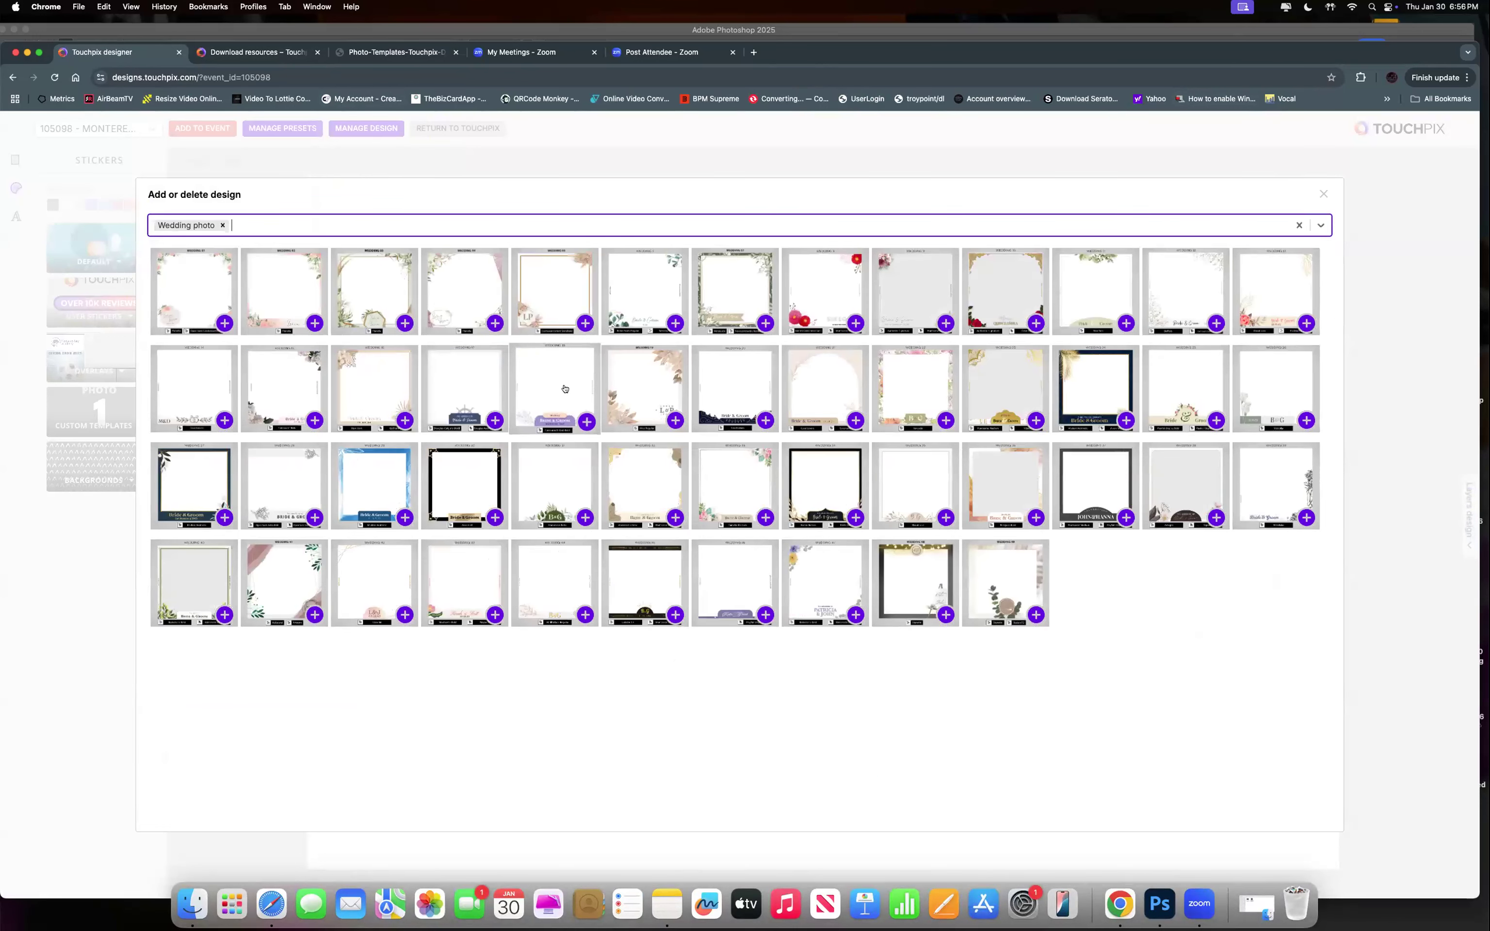
click(640, 312)
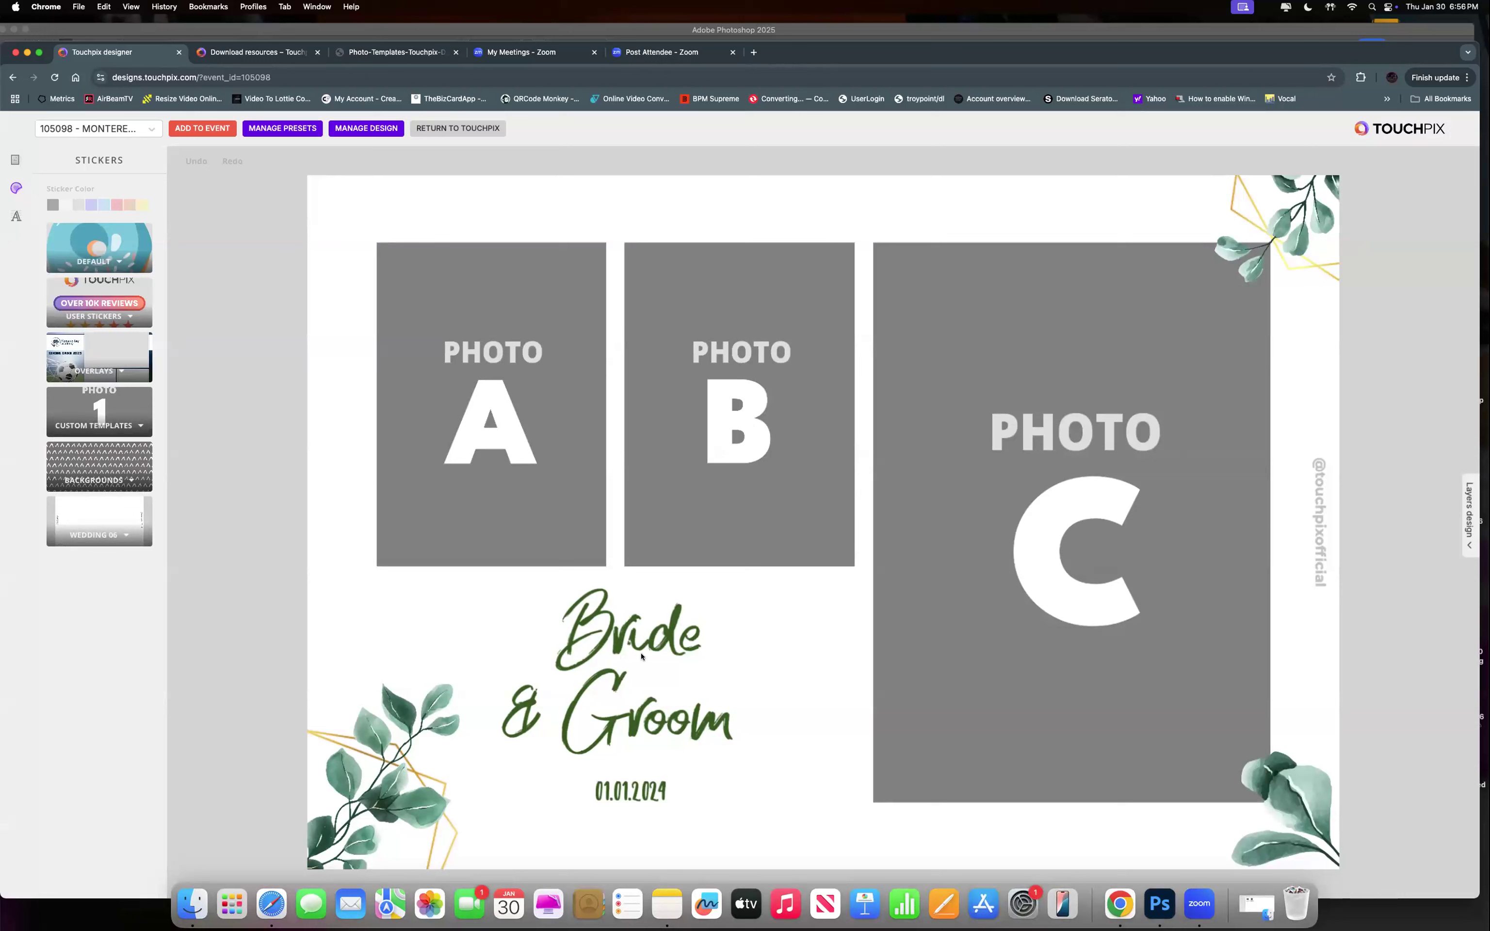
Replace the 'Bride' text with the name 'Mary'.
drag(644, 641, 638, 642)
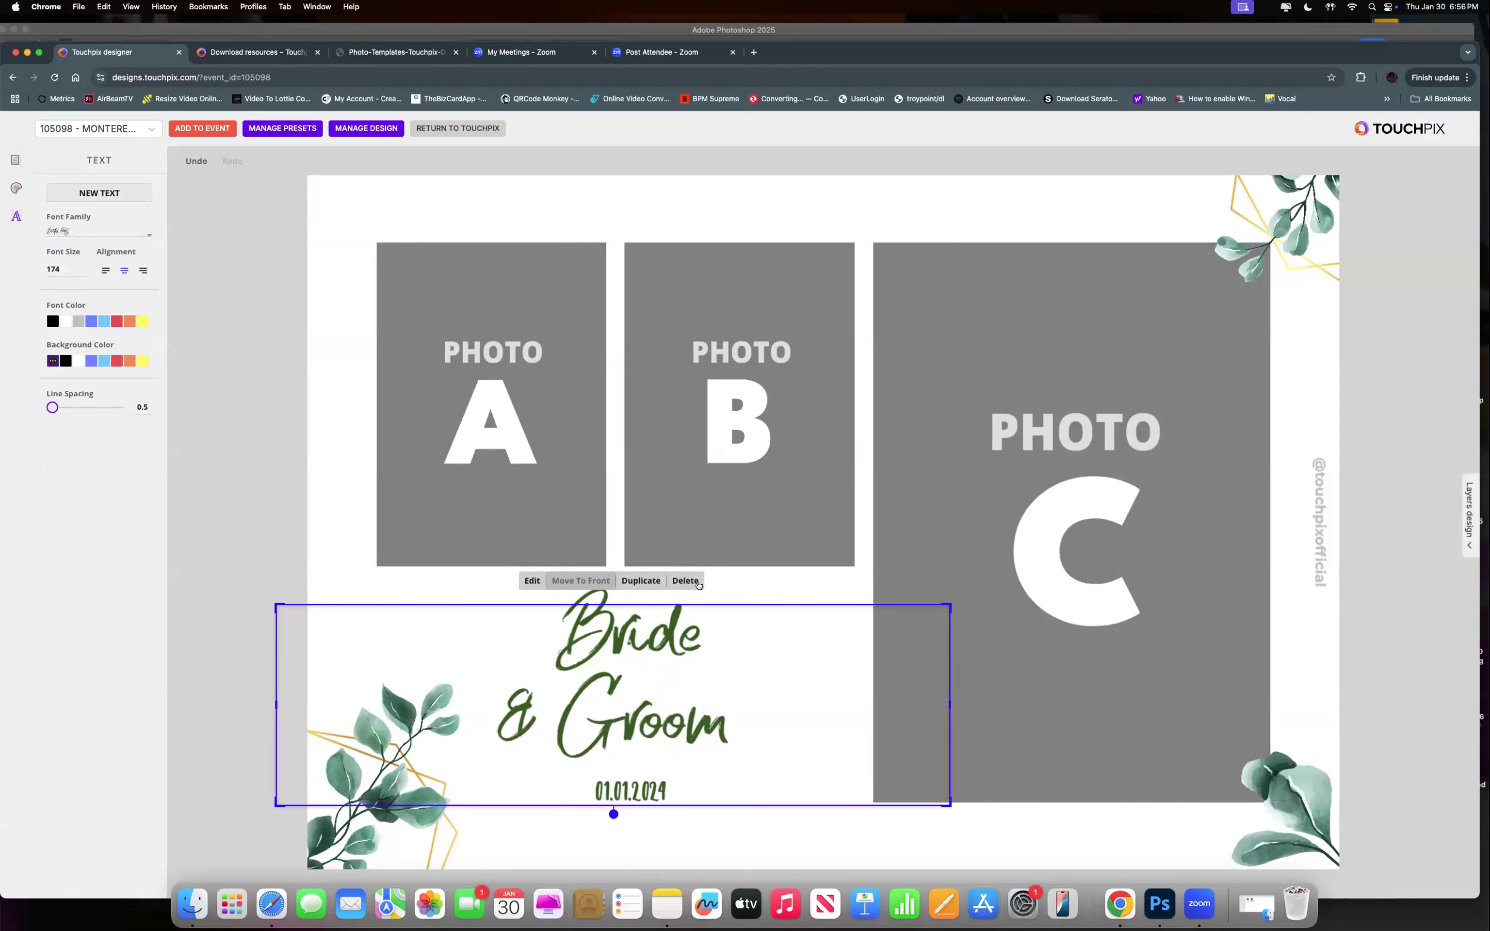
click(734, 591)
mouse_move(671, 636)
mouse_down()
mouse_move(638, 630)
mouse_move(672, 630)
mouse_up()
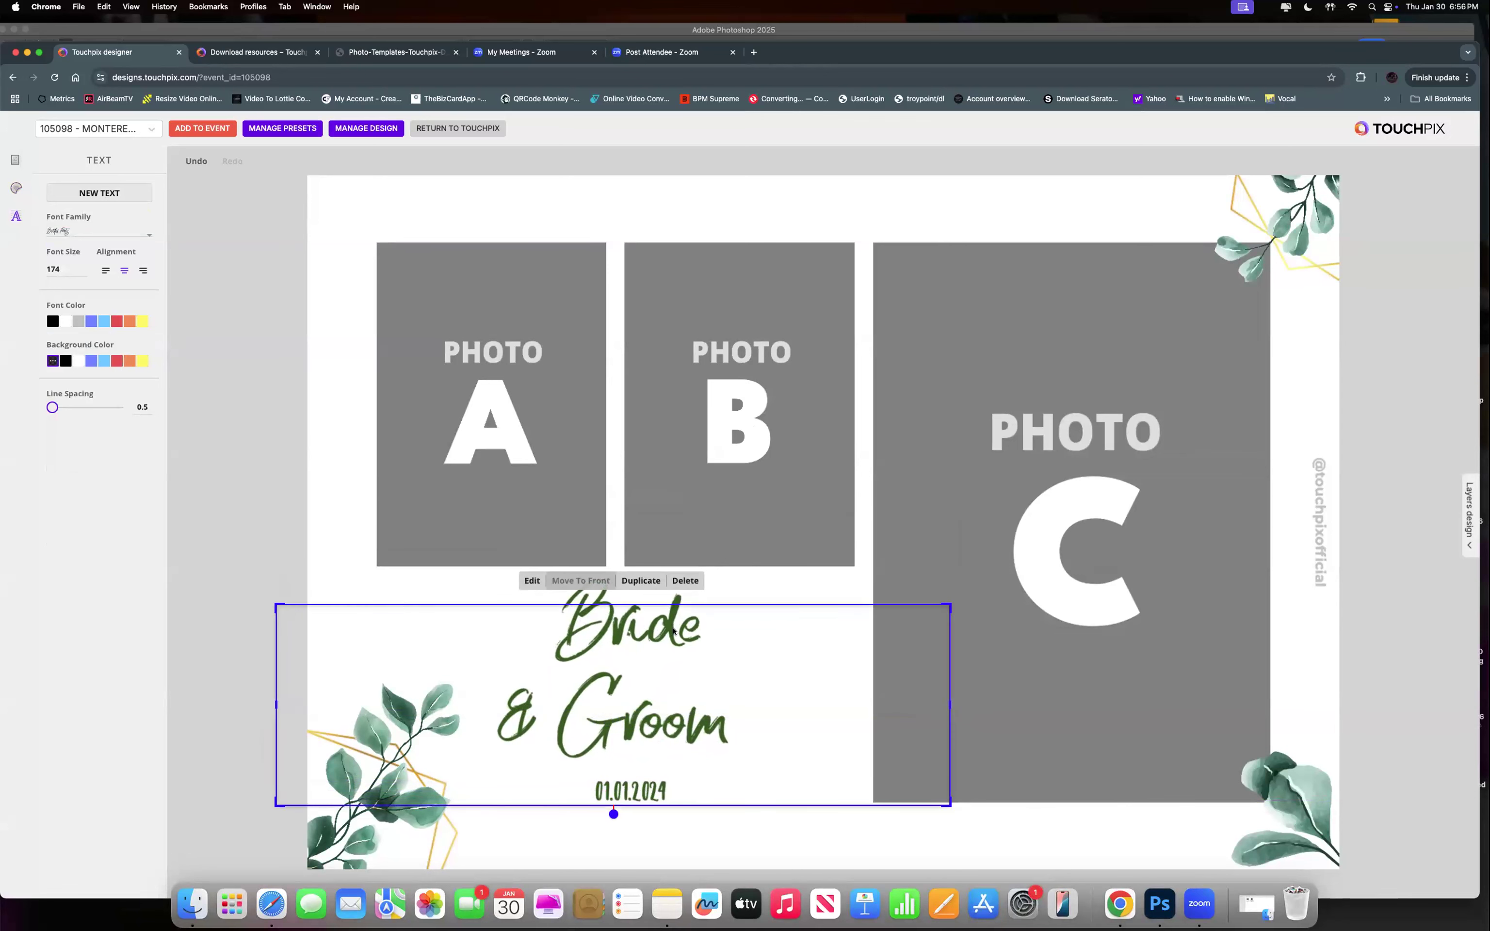
double_click(674, 630)
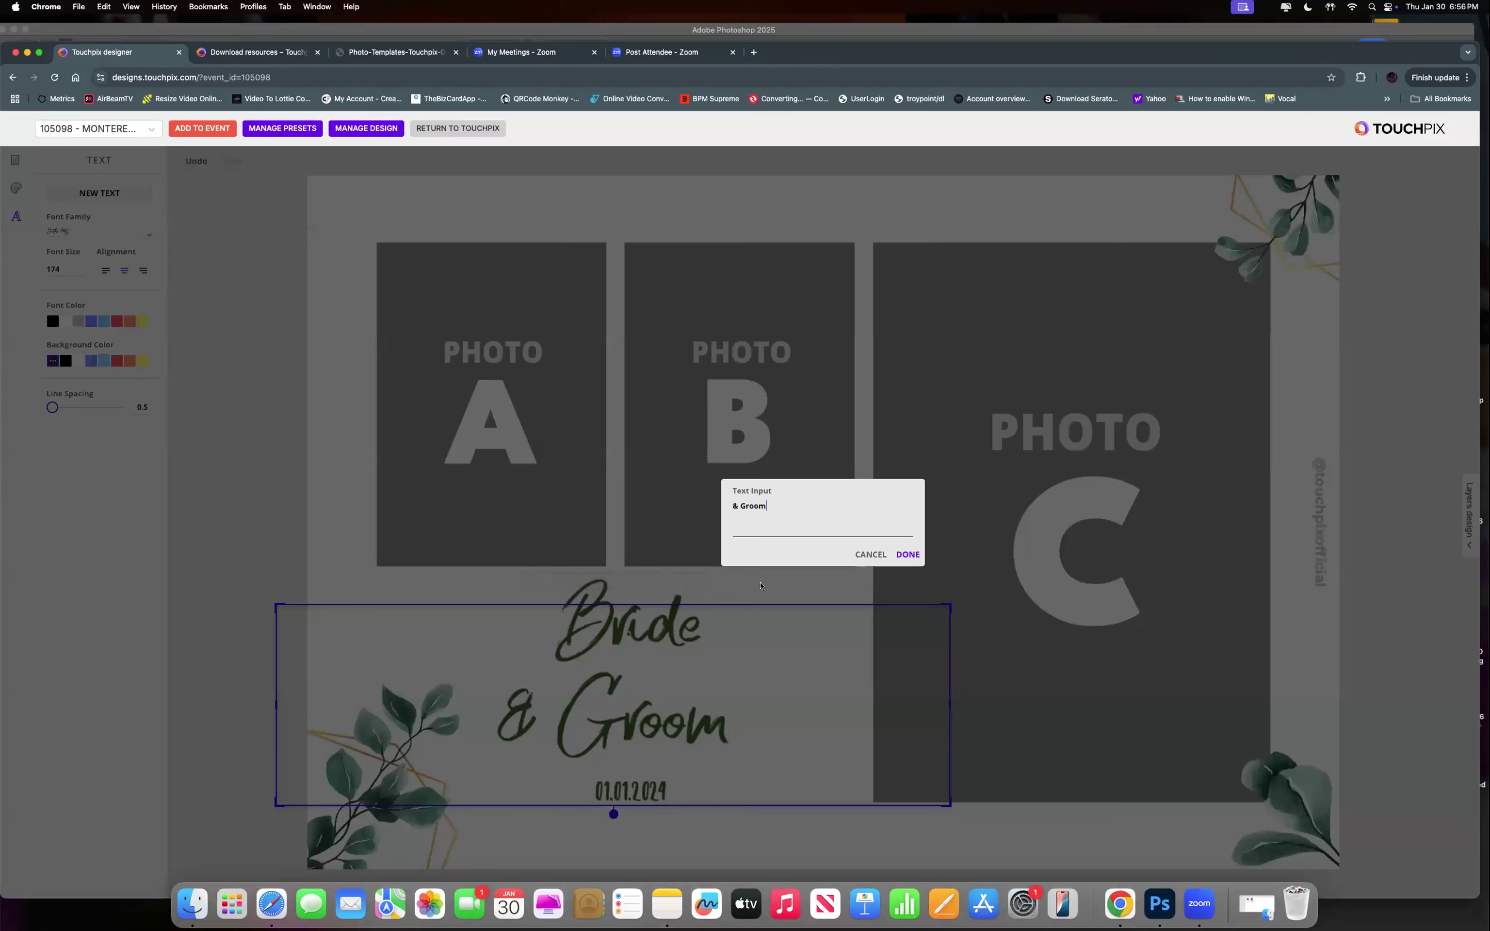
click(862, 554)
click(684, 611)
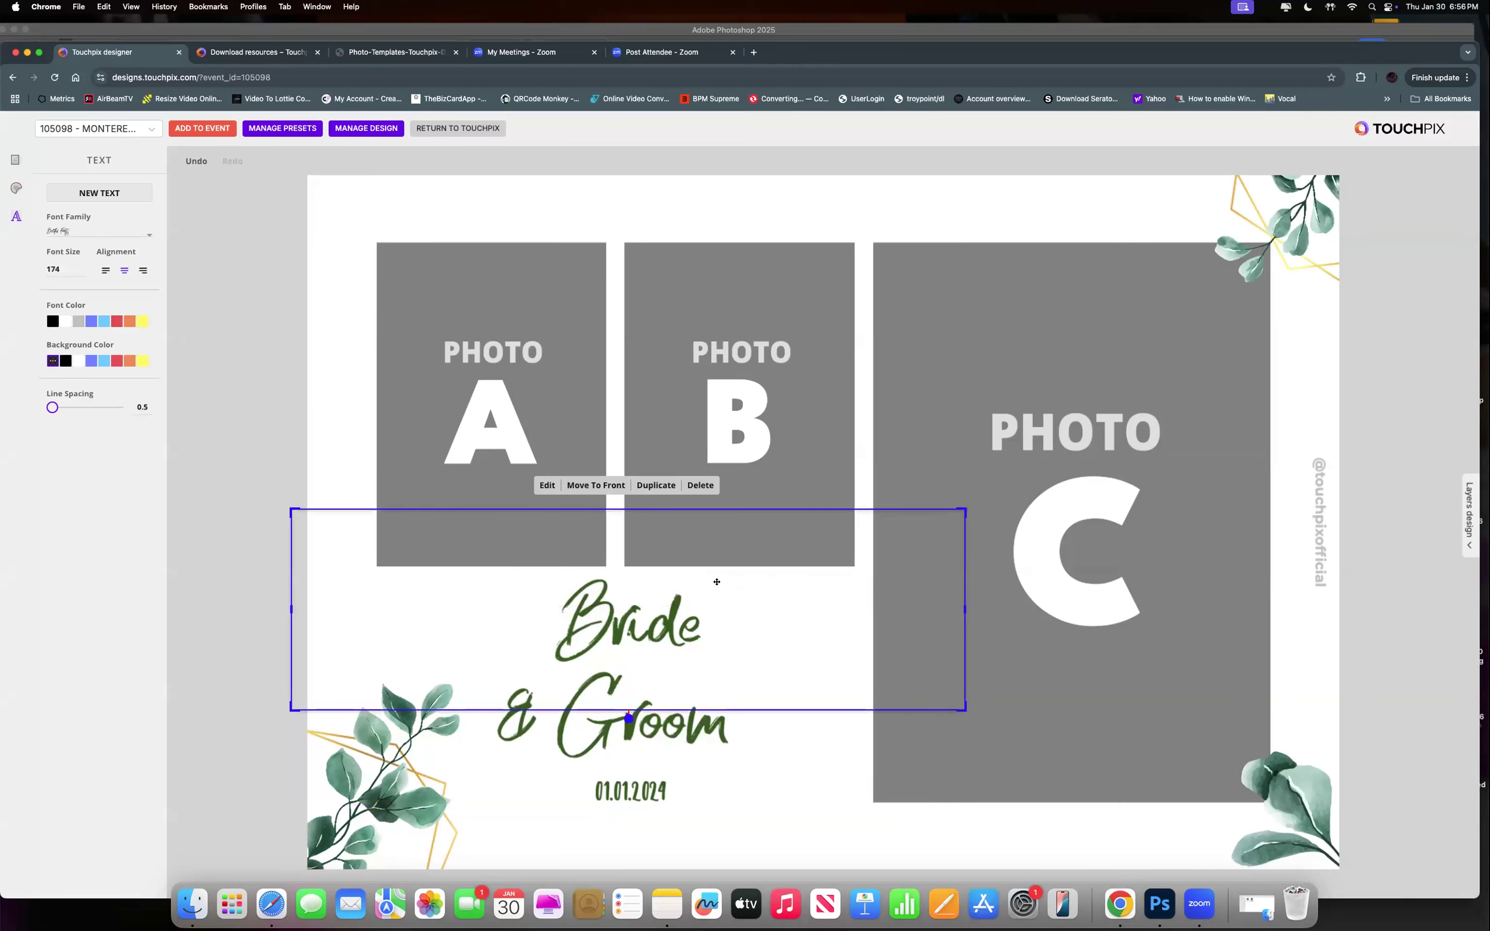
double_click(761, 585)
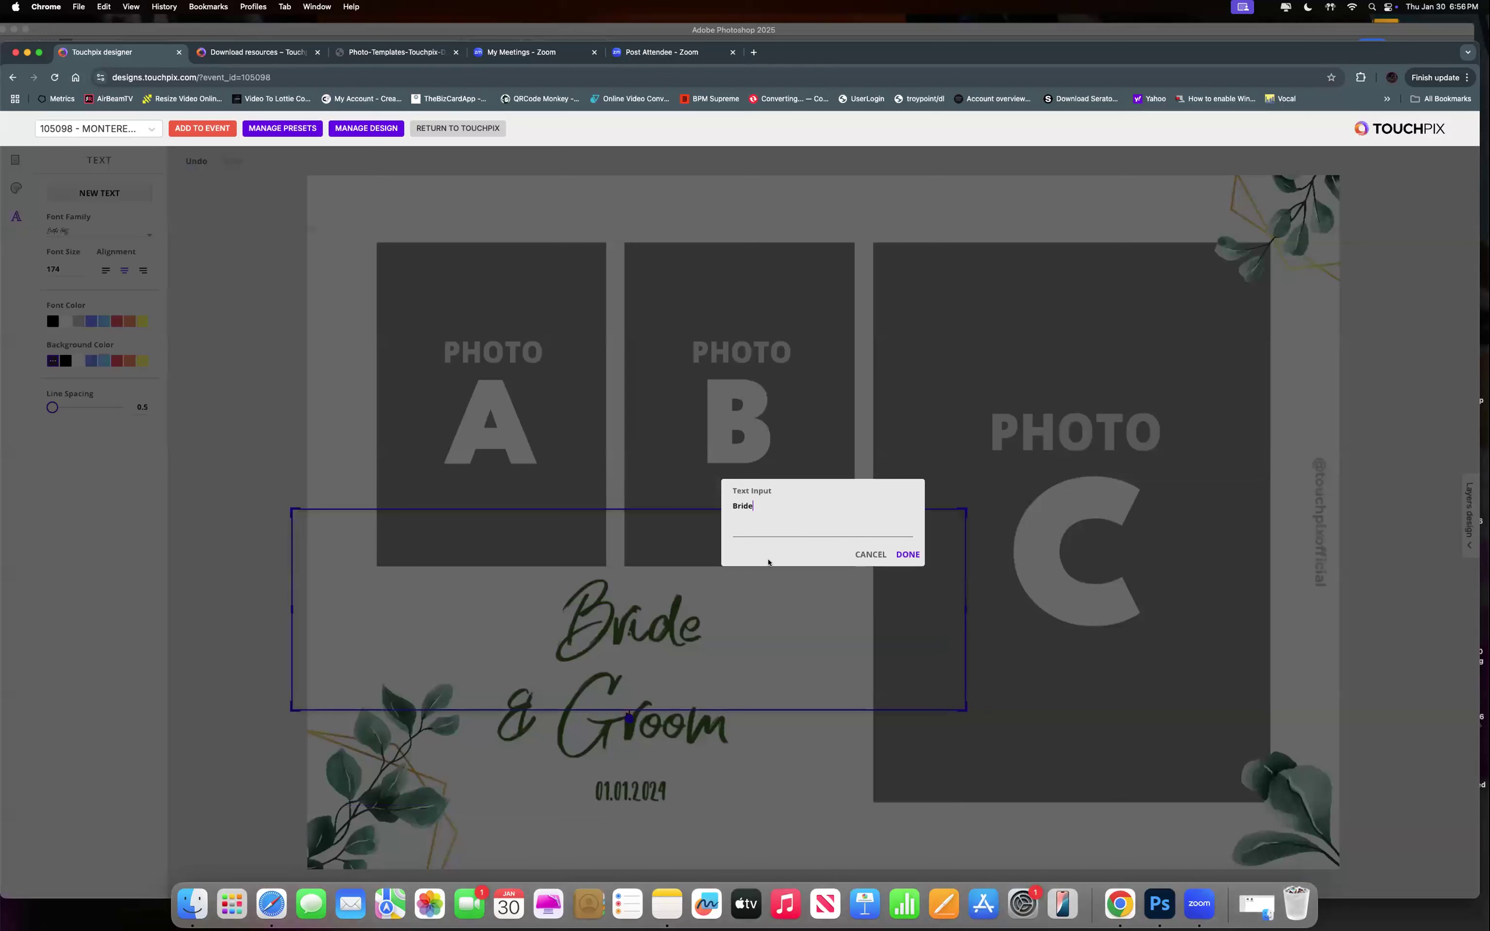
key(BackSpace)
key(BackSpace)
key(BackSpace)
key(BackSpace)
text(MARY)
click(908, 554)
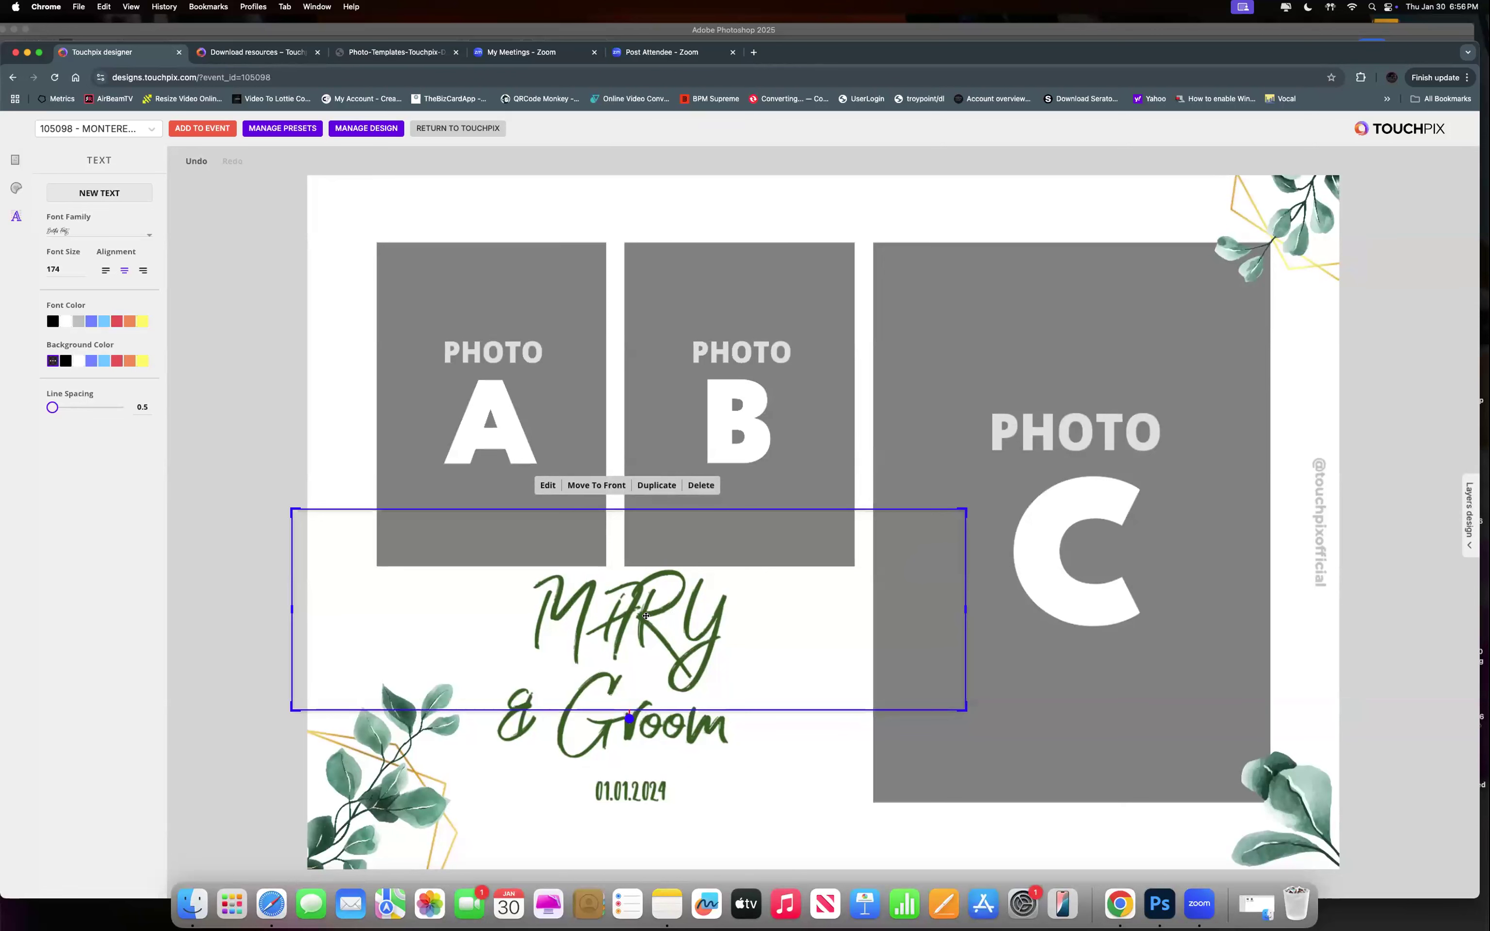
double_click(770, 598)
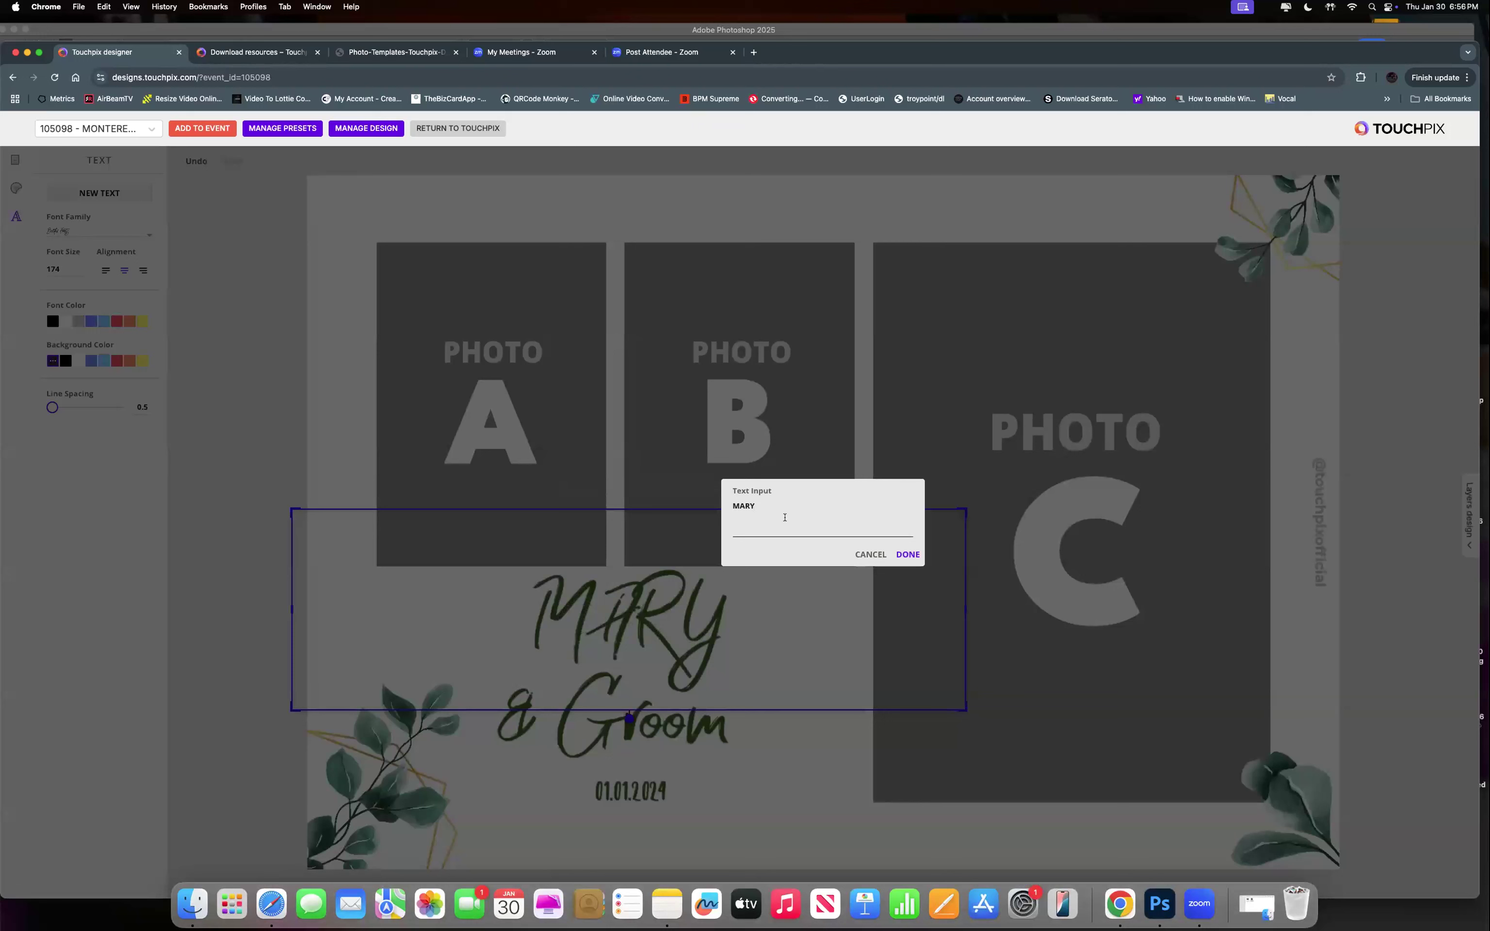
text(Mary)
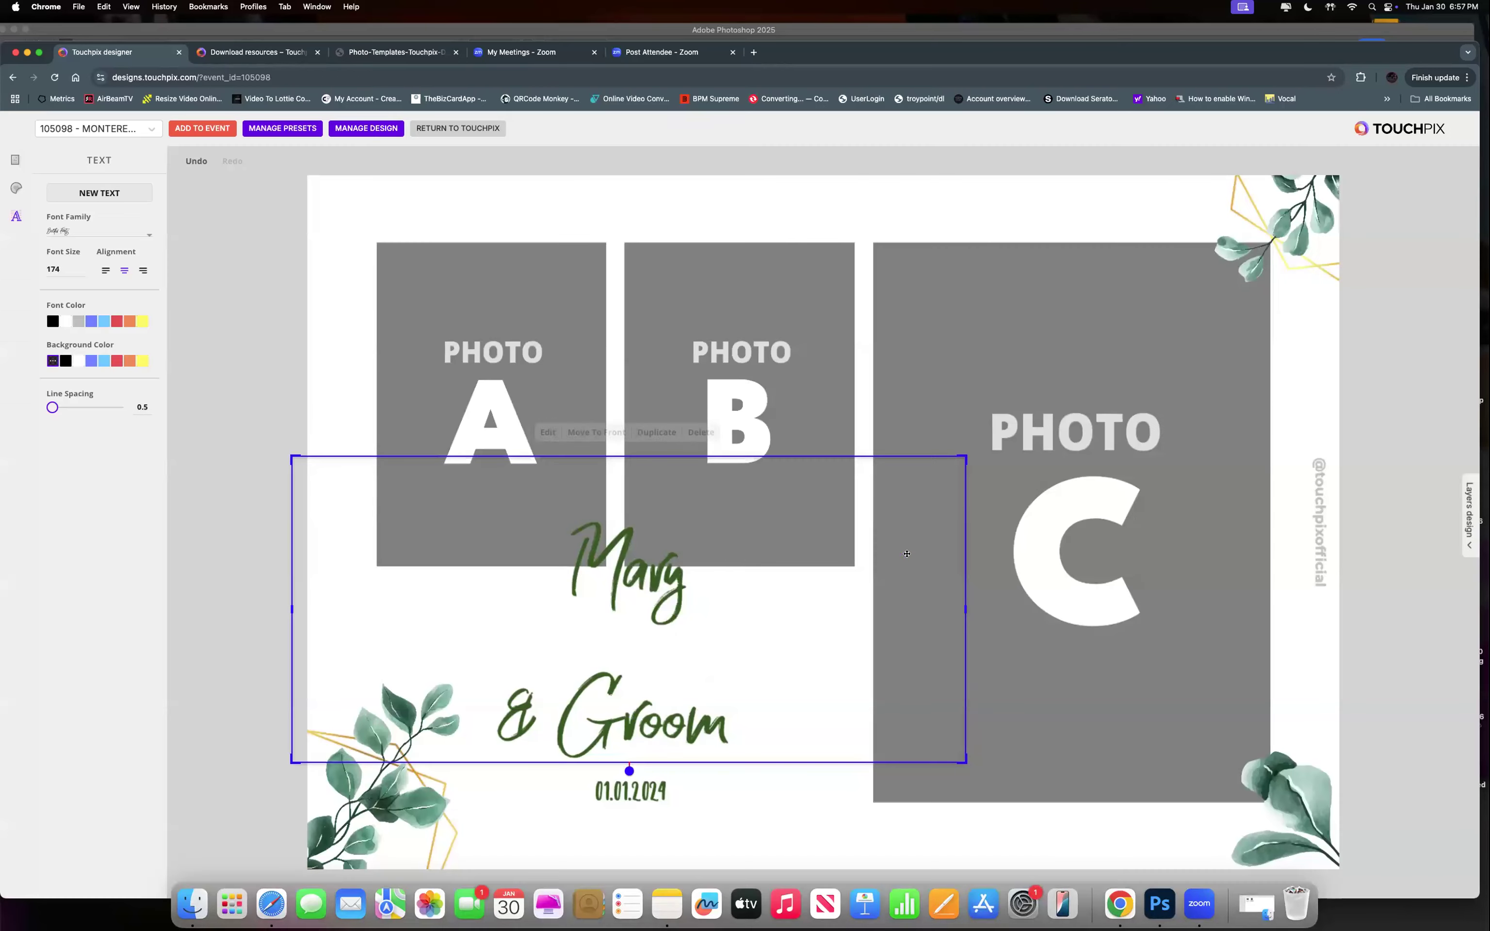
click(906, 555)
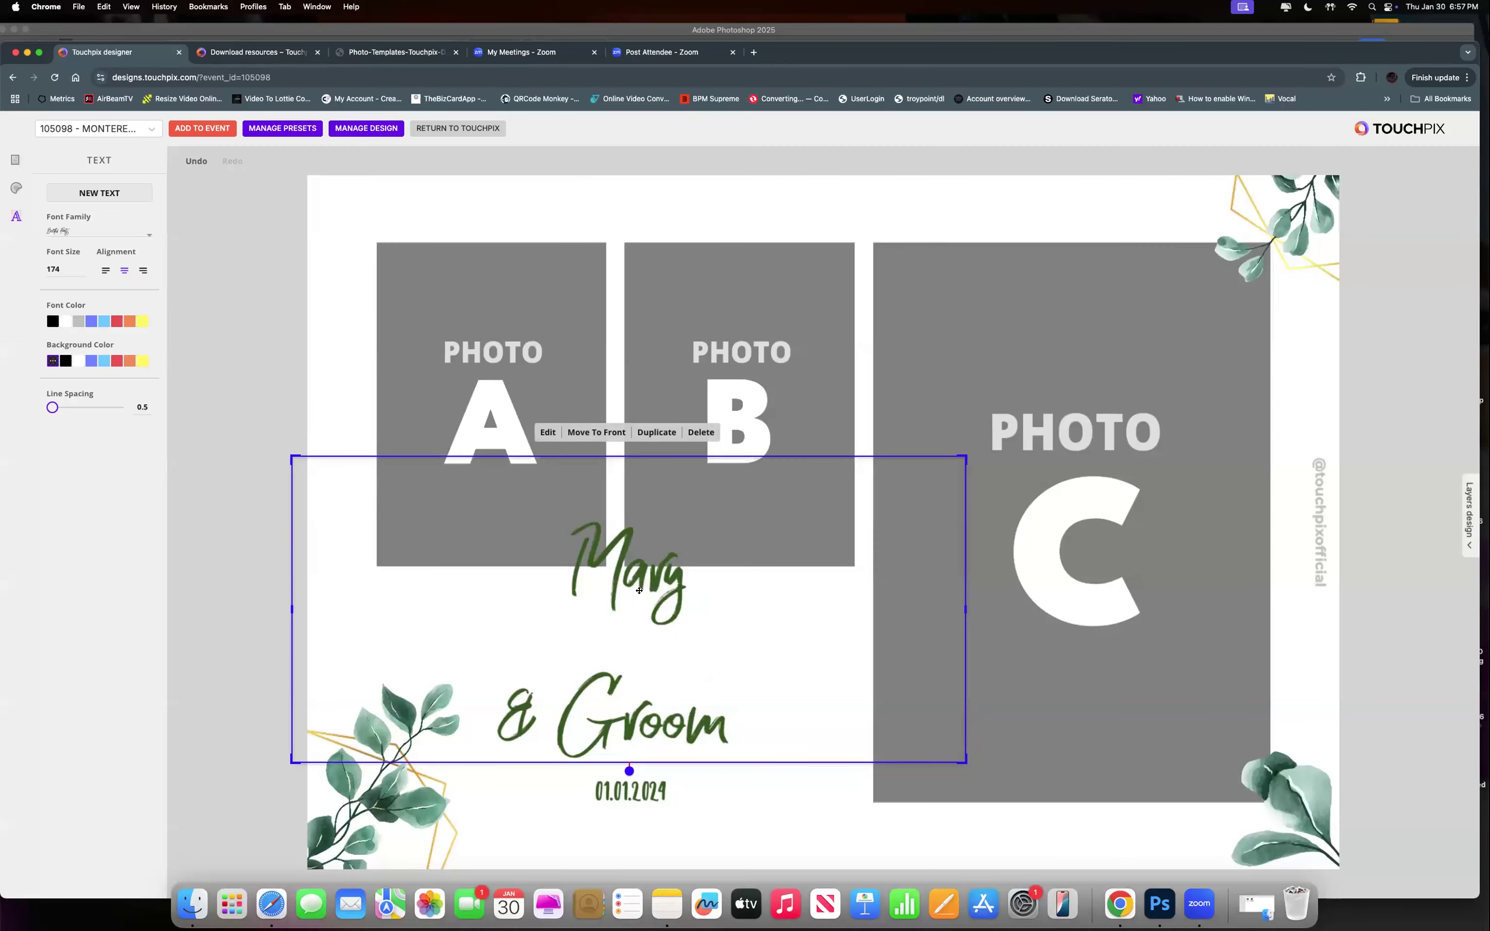
Set 'Mary' in the Amarillo script font, shrink it, and place it just below photos A and B.
mouse_move(642, 582)
mouse_down()
mouse_move(634, 626)
mouse_move(649, 585)
mouse_move(636, 607)
mouse_move(653, 597)
mouse_up()
click(629, 608)
click(649, 584)
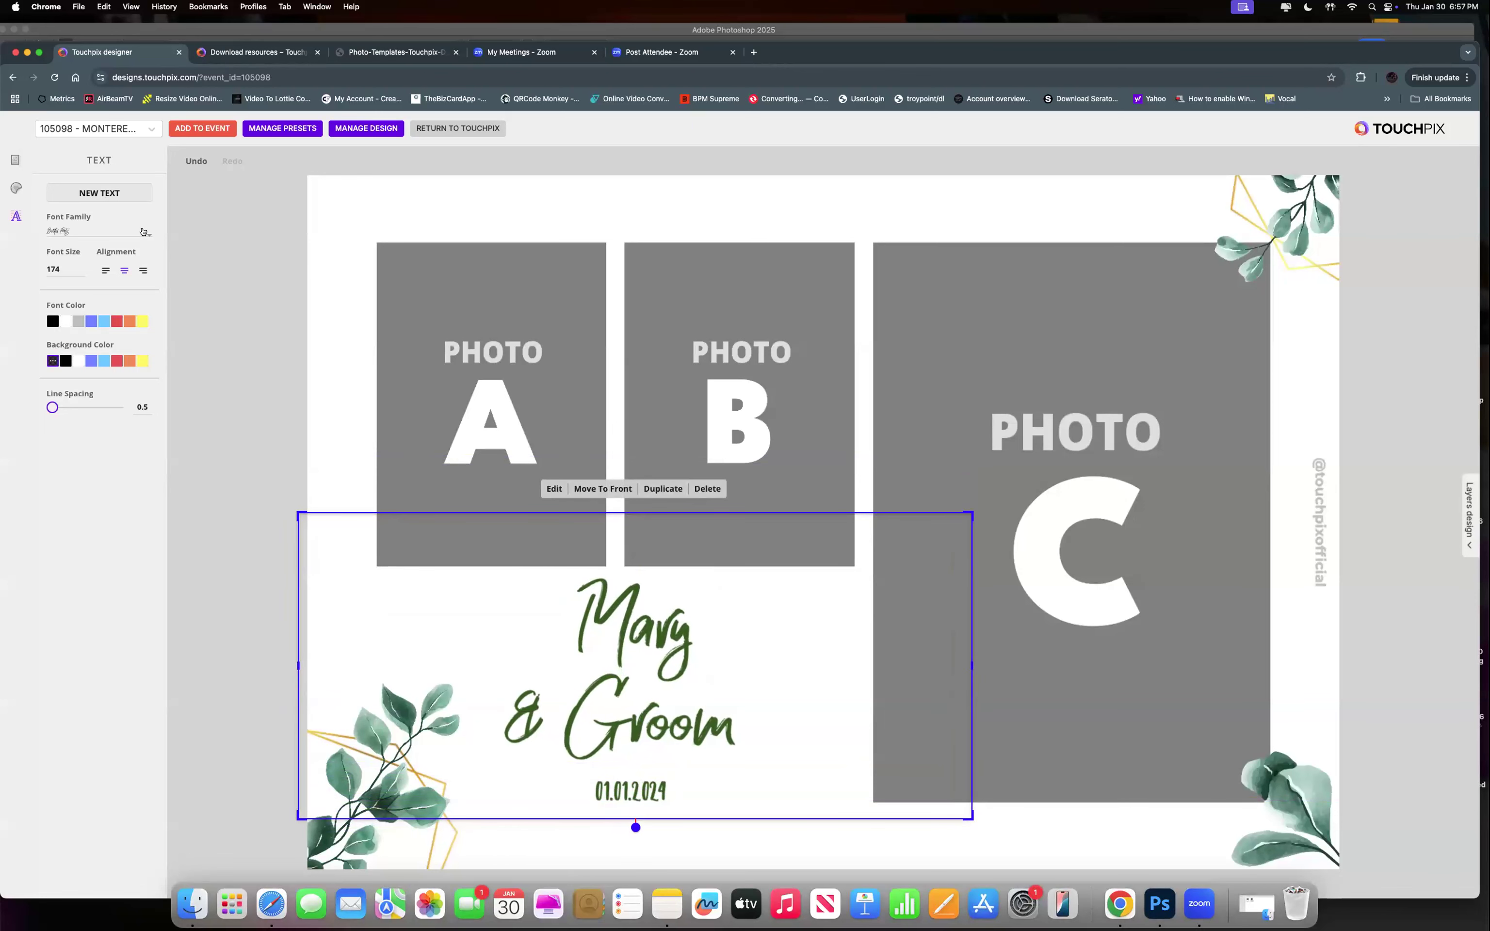
scroll(125, 297, down, 5)
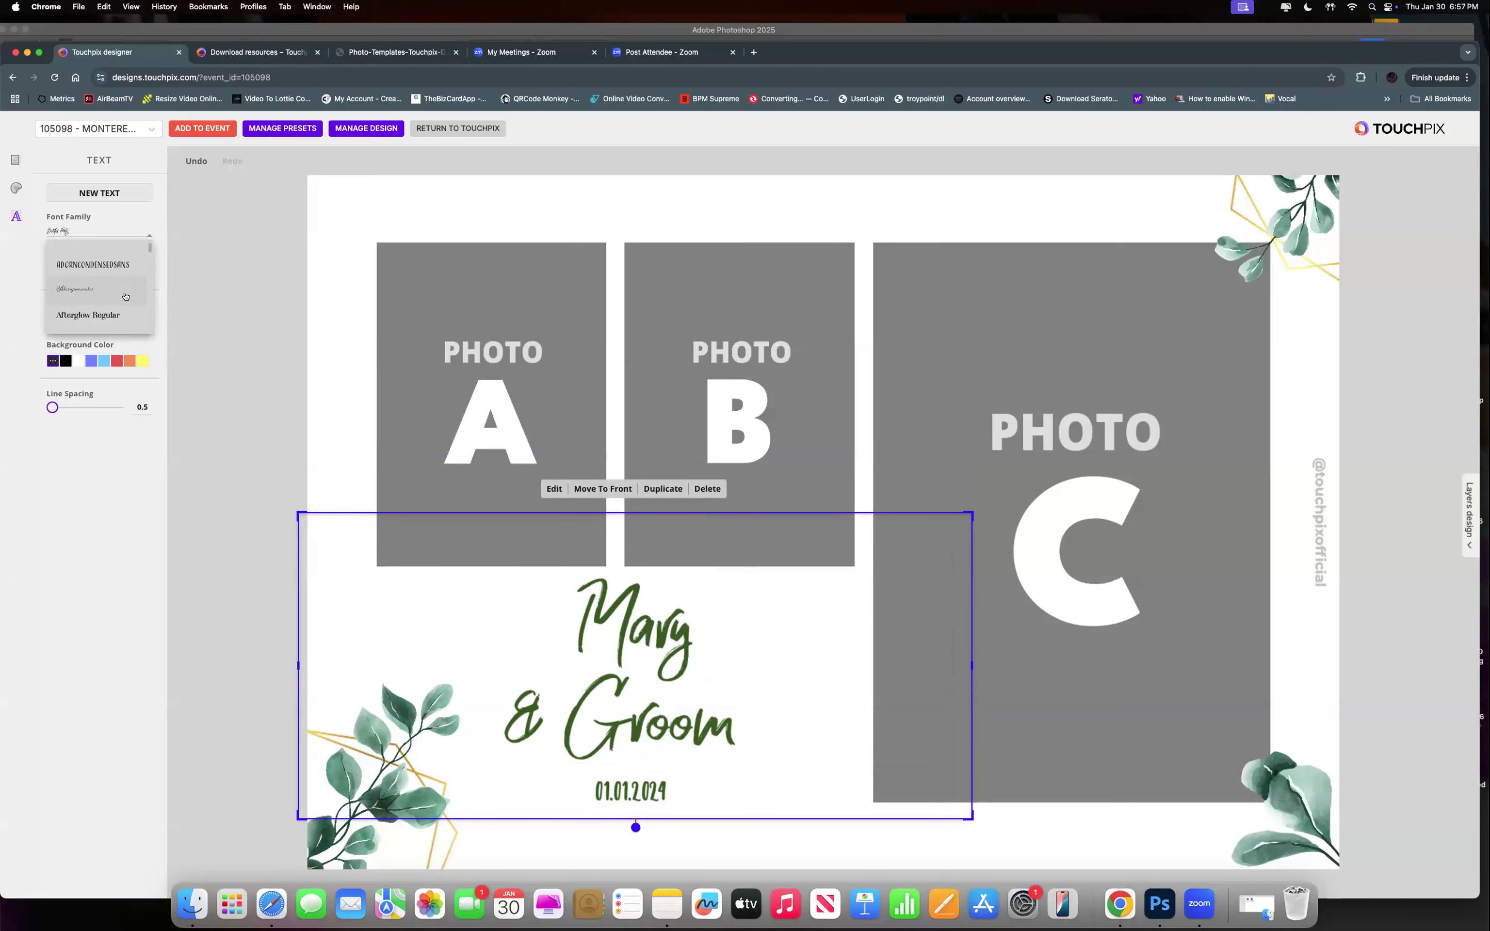
scroll(105, 307, down, 3)
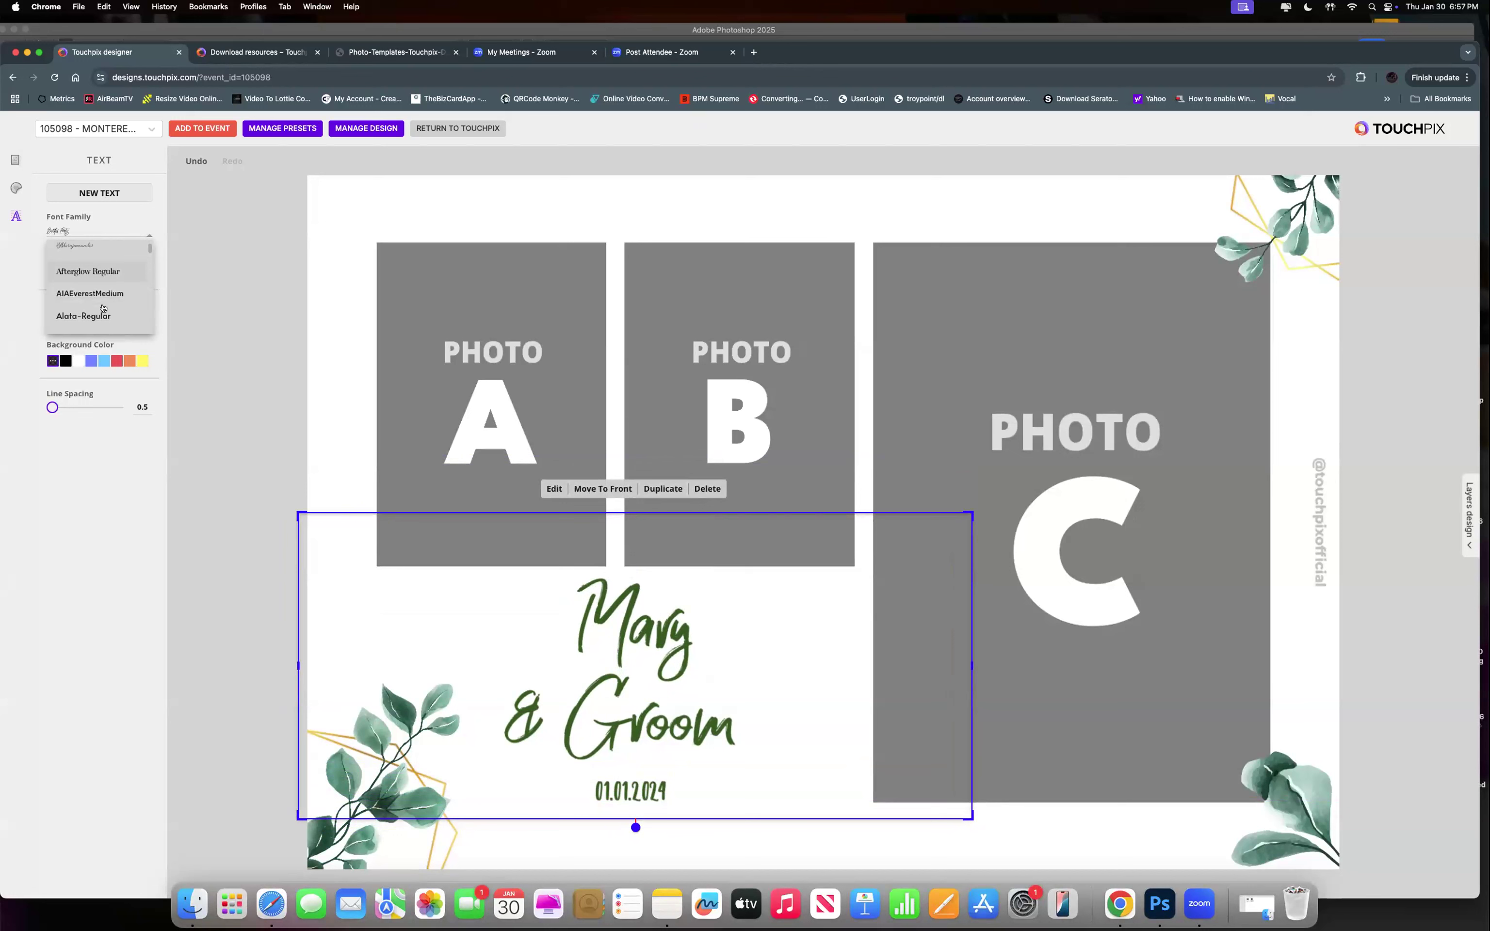
scroll(103, 305, down, 2)
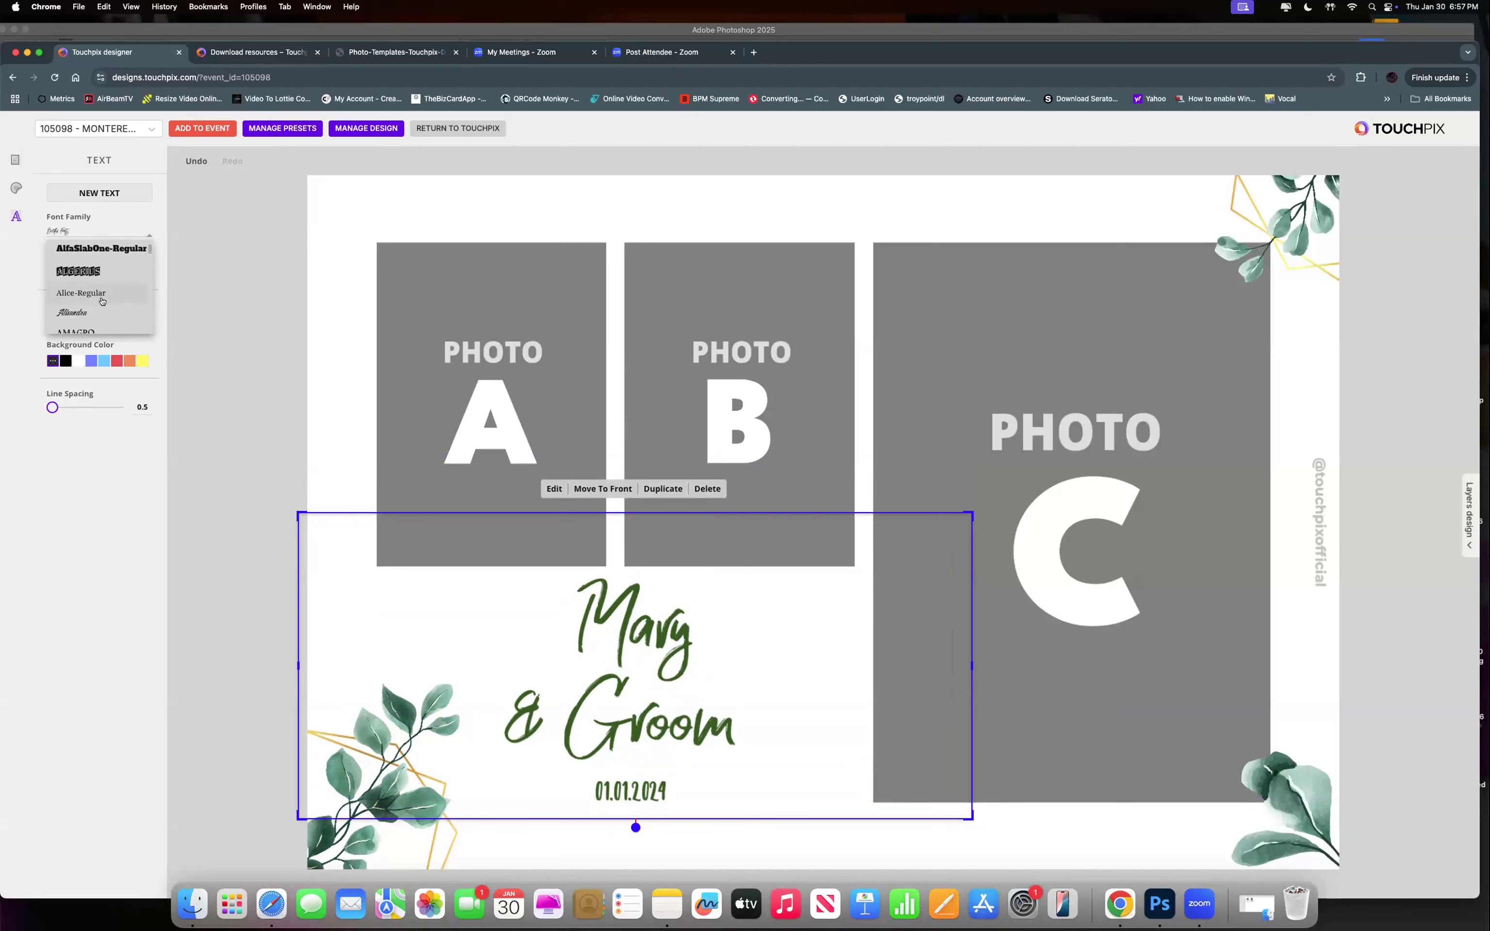
scroll(81, 297, down, 2)
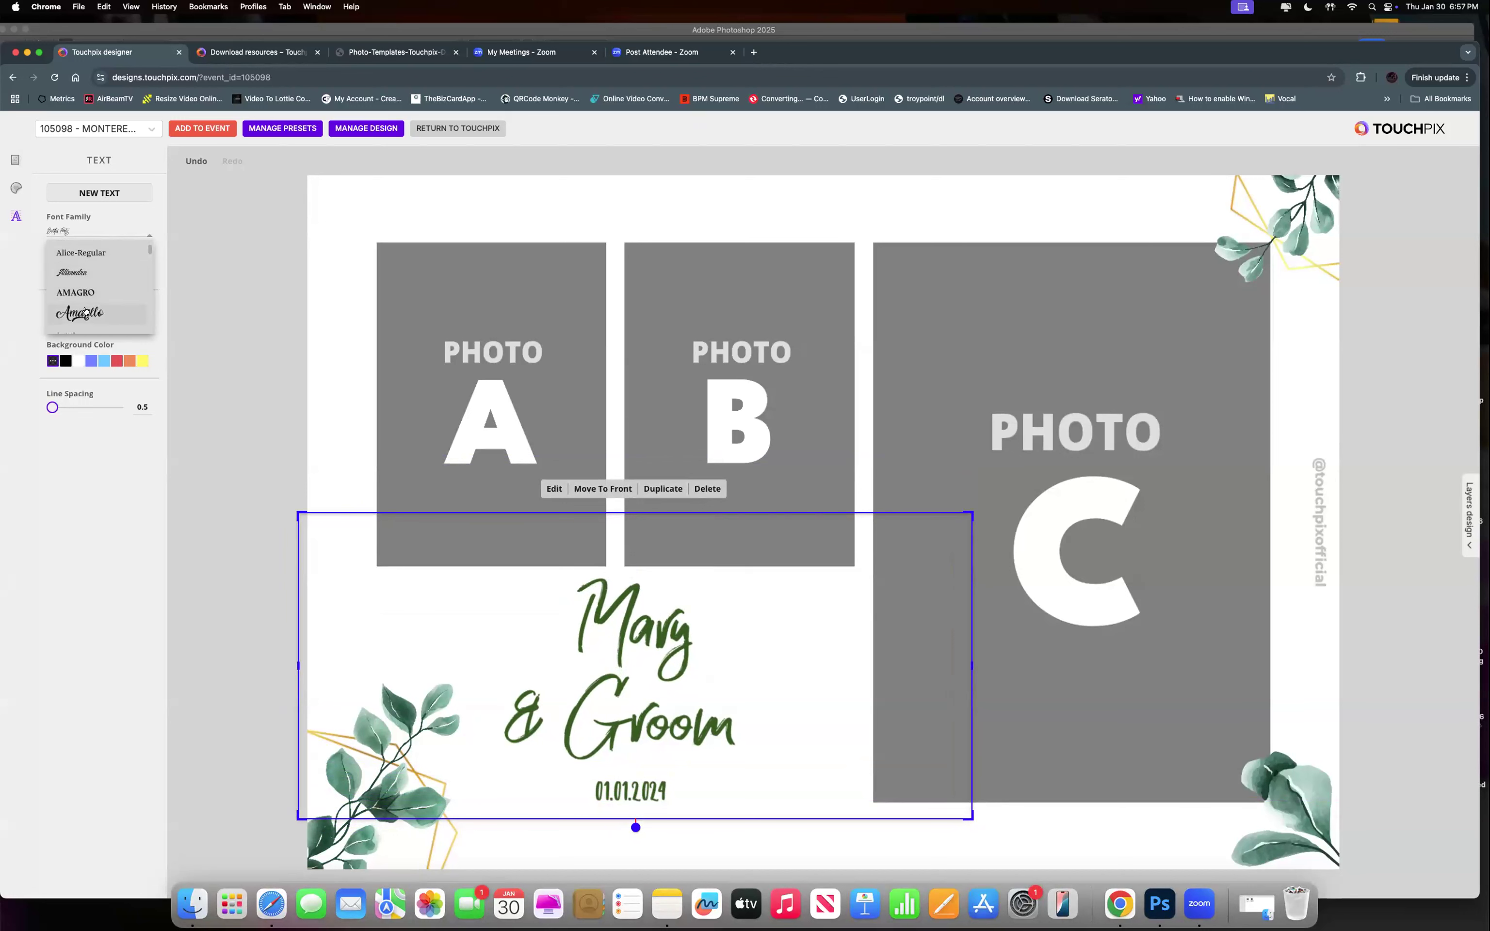
click(85, 311)
drag(973, 512, 804, 584)
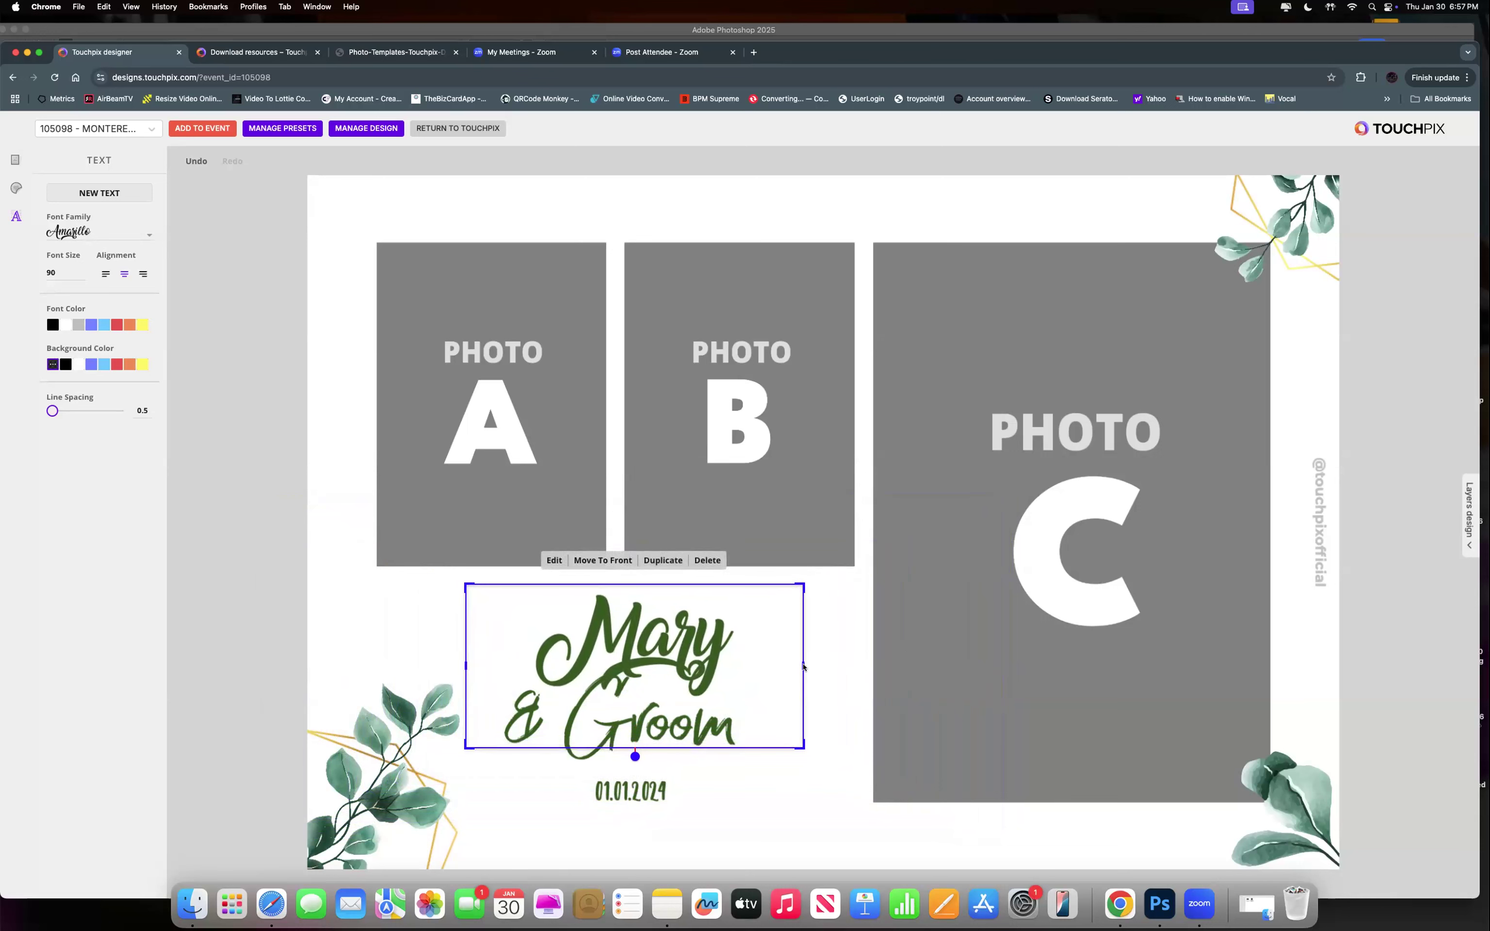
mouse_move(631, 755)
mouse_down()
mouse_move(618, 766)
mouse_move(647, 767)
mouse_up()
mouse_move(718, 639)
mouse_down()
mouse_move(718, 606)
mouse_move(718, 619)
mouse_up()
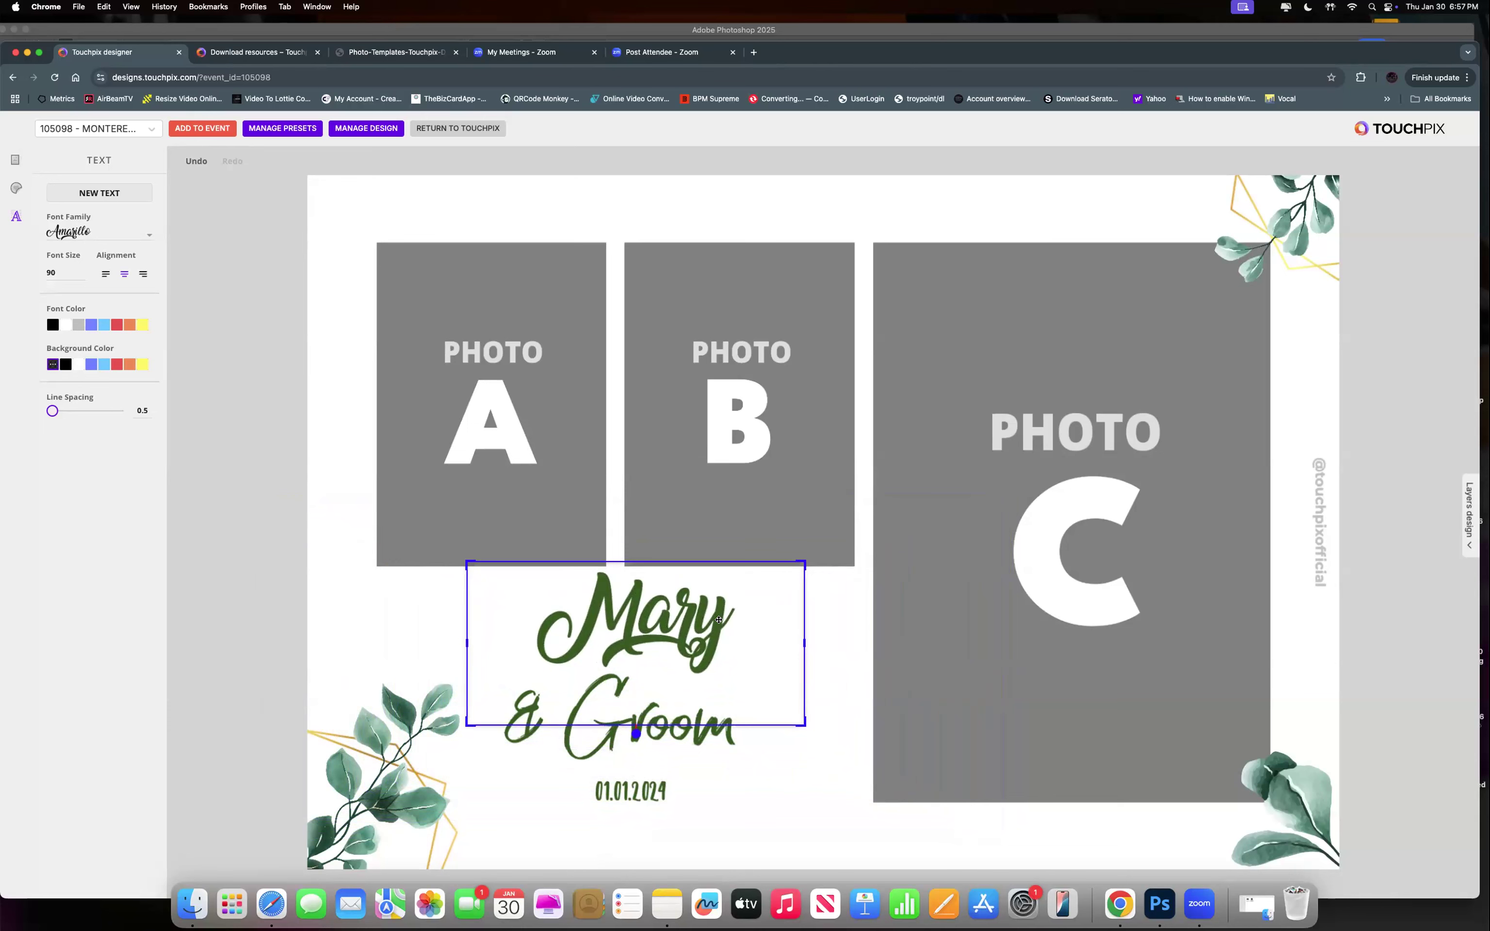
click(718, 620)
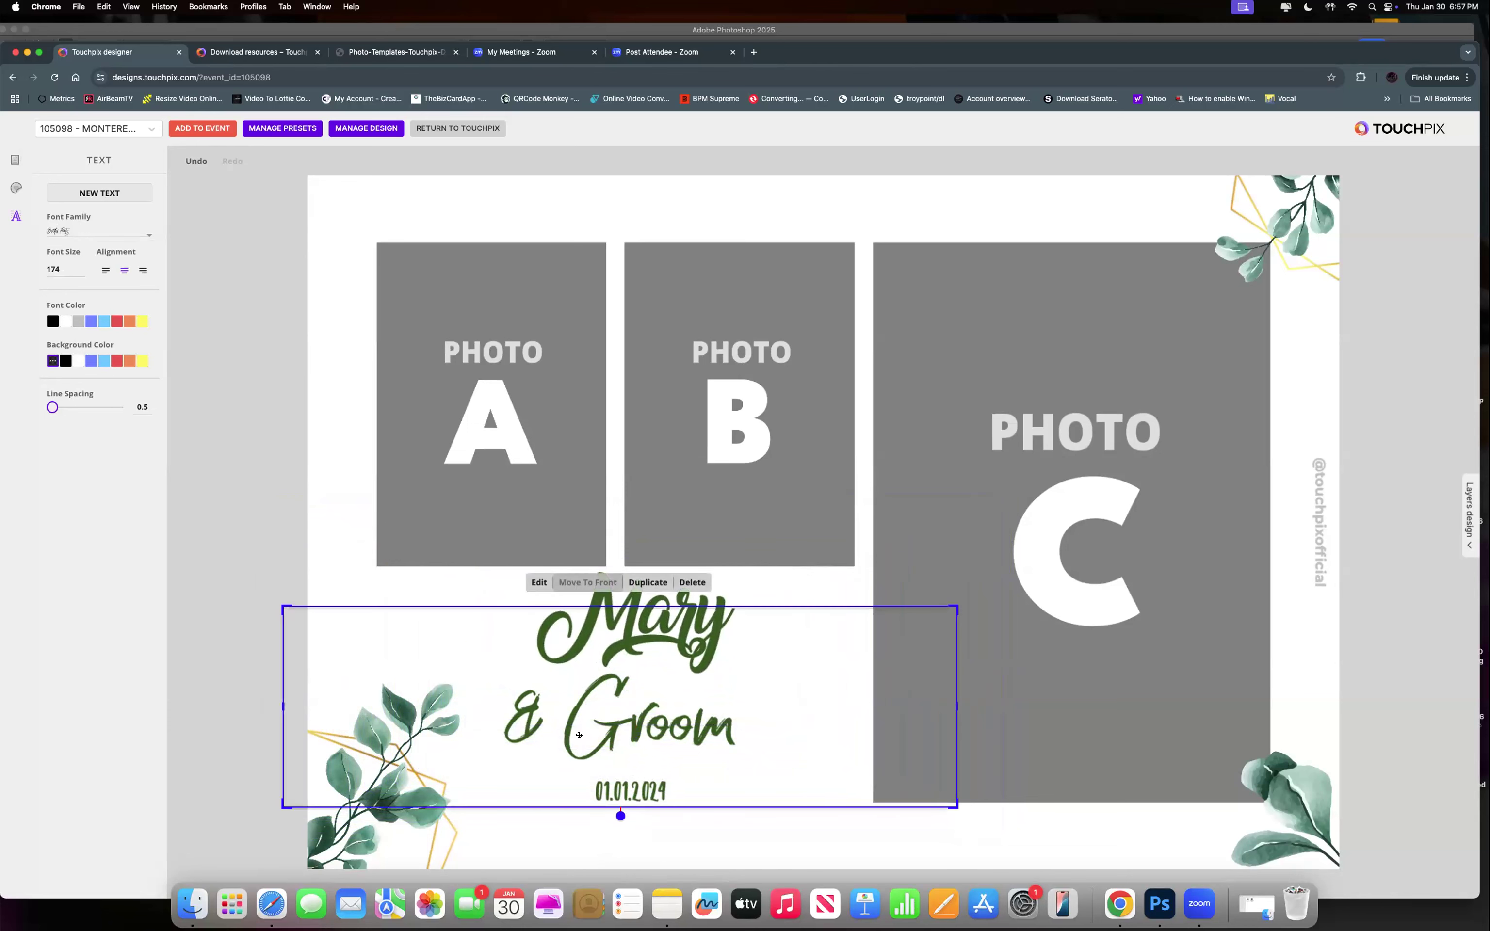
Change the '& Groom' text to '& Tom'.
double_click(648, 730)
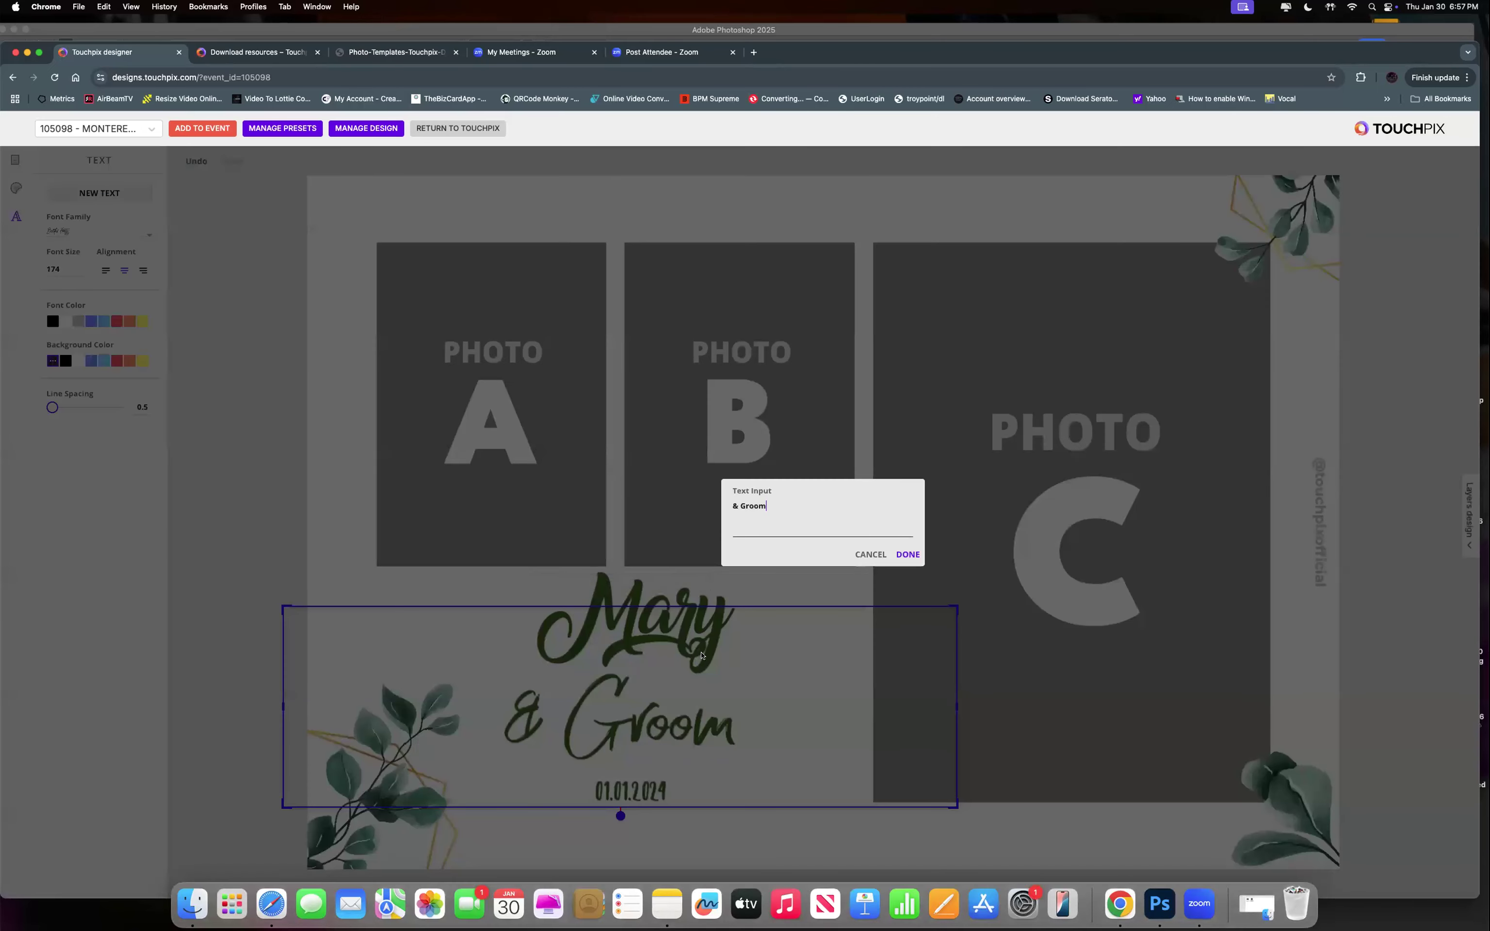
key(BackSpace)
key(BackSpace)
text(Tom)
click(907, 554)
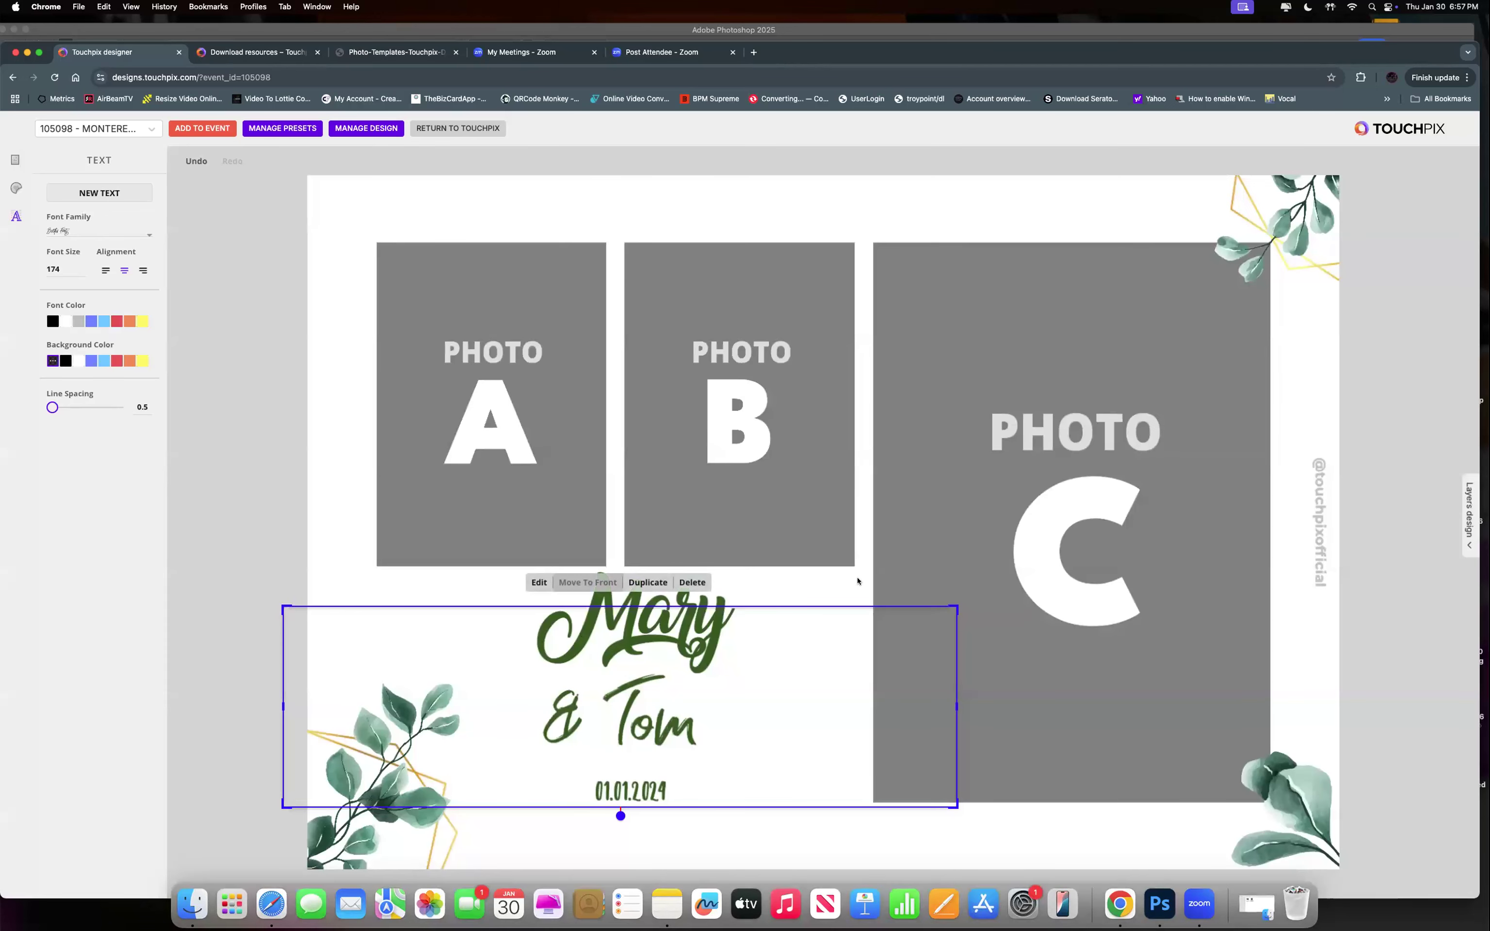
Set '& Tom' in the Amarillo font and resize it to about 96 to match Mary.
click(146, 235)
scroll(102, 309, down, 3)
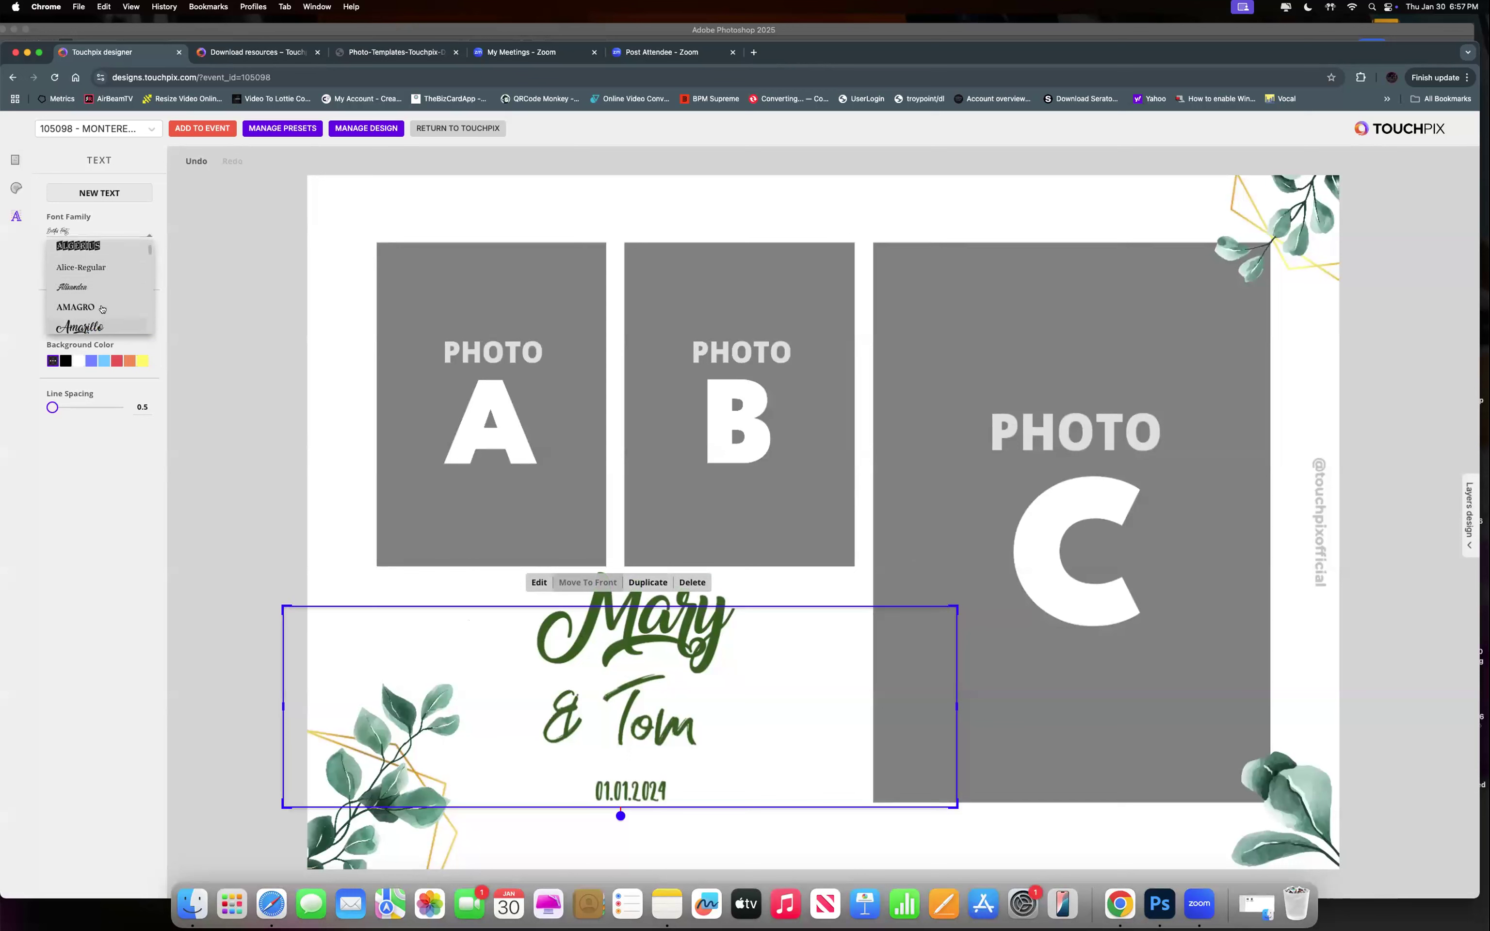
click(95, 251)
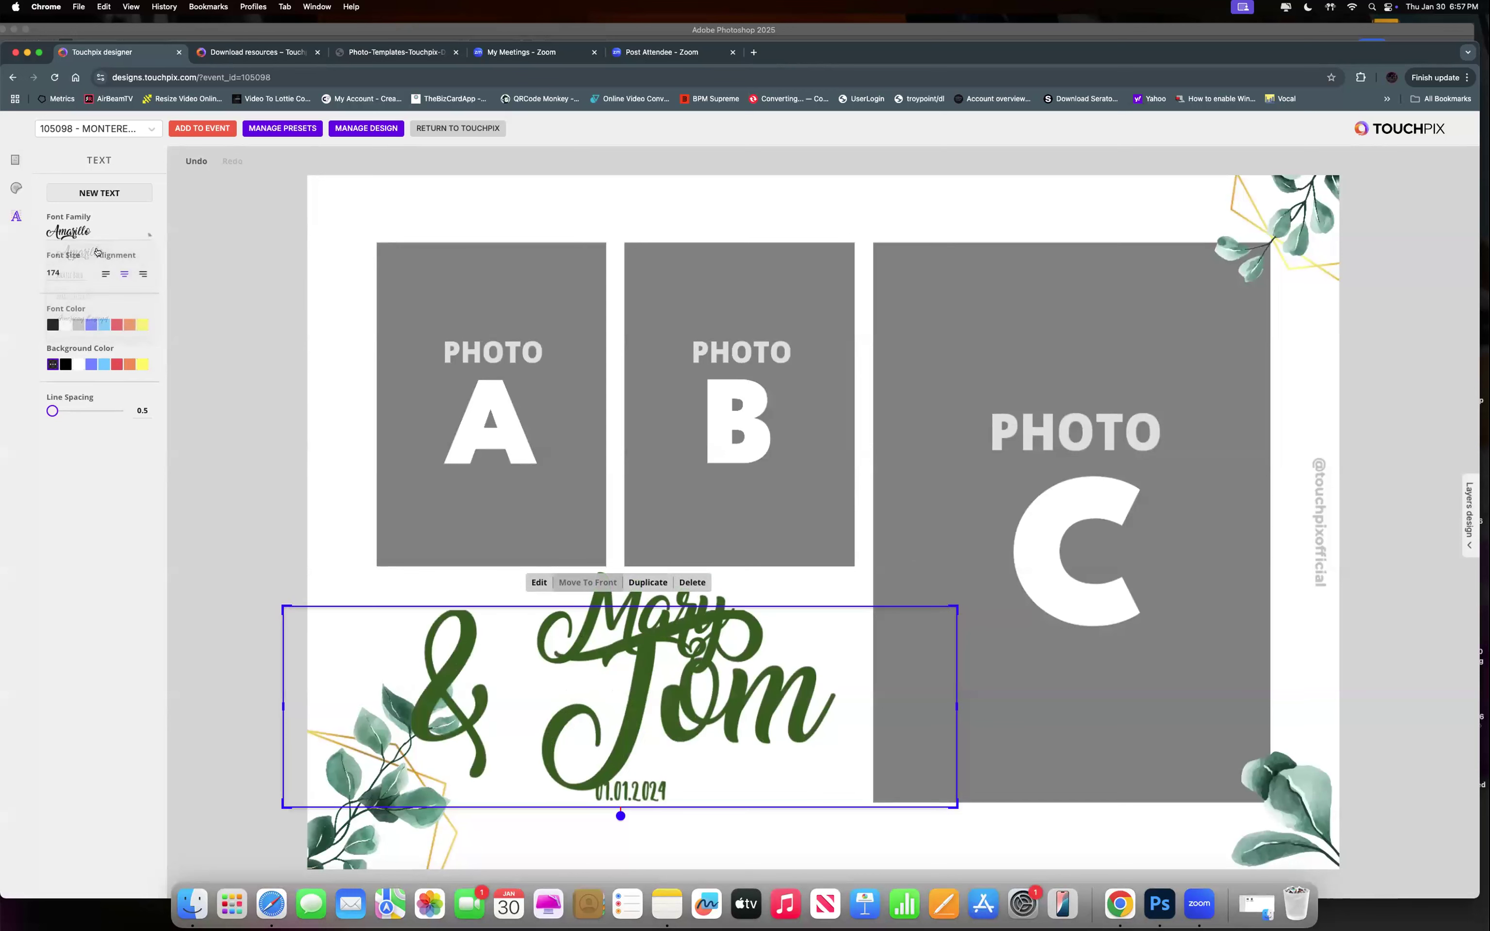
drag(955, 605, 777, 694)
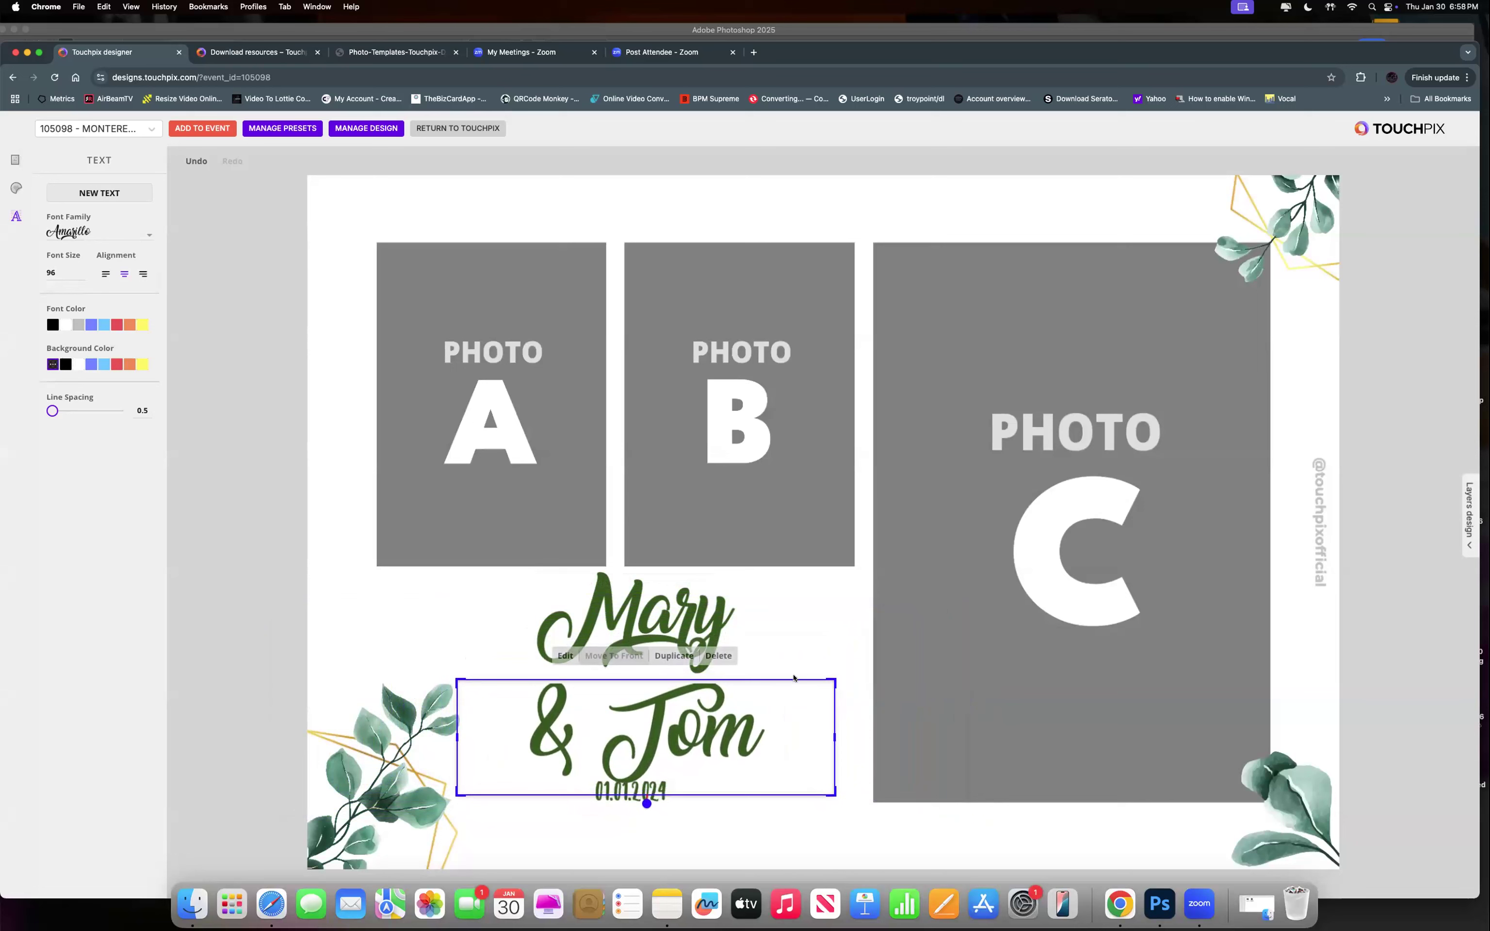
click(697, 818)
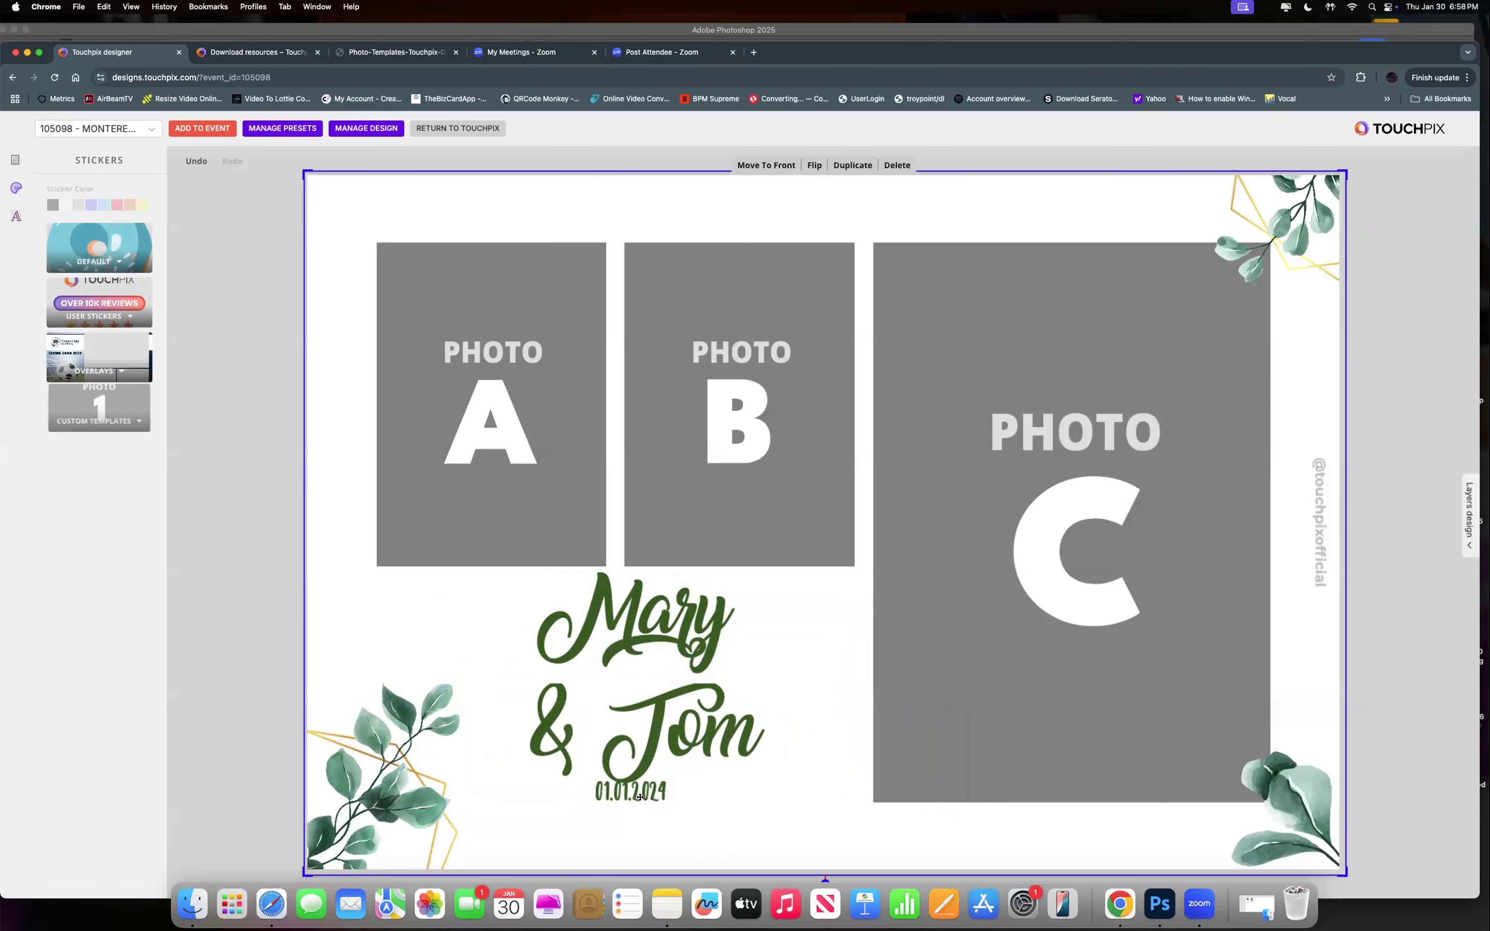
click(644, 796)
drag(641, 812, 637, 837)
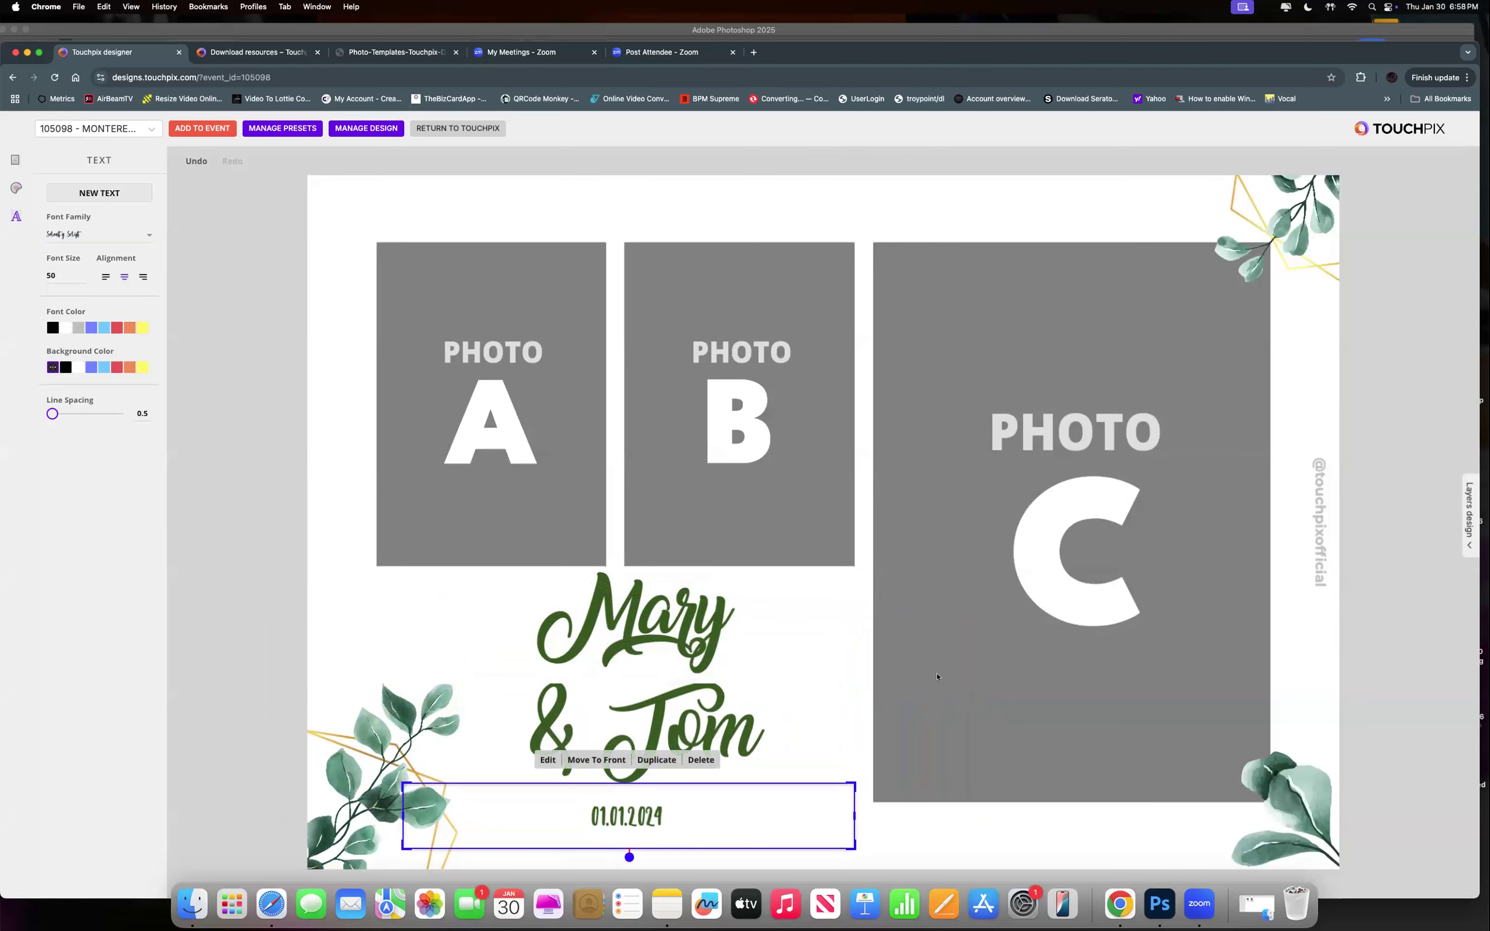
click(1316, 490)
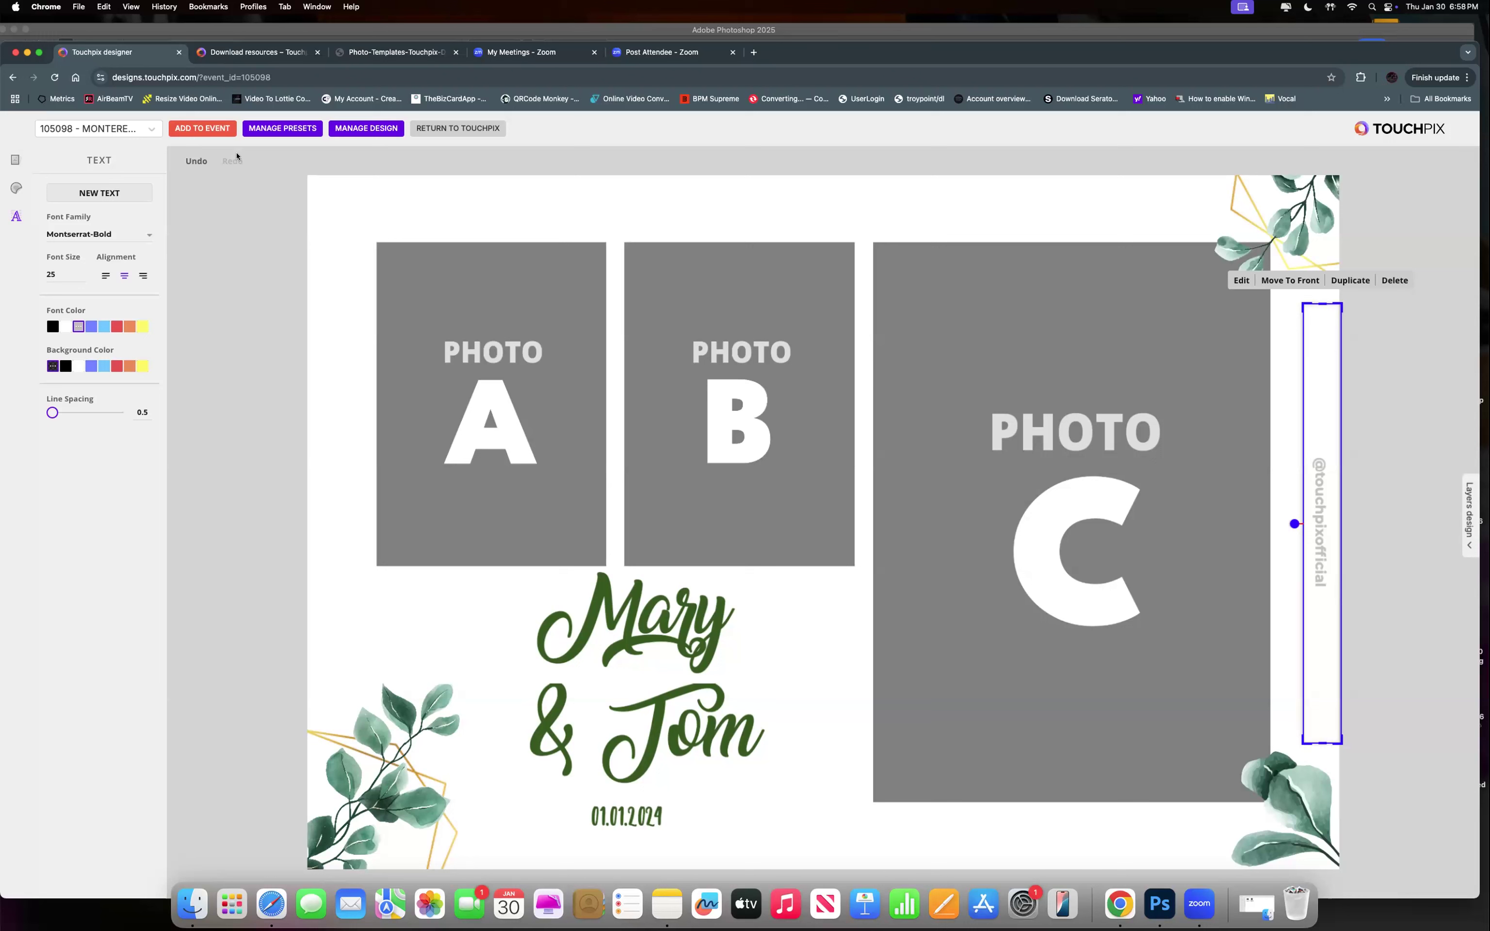
Check the Manage Presets options, then bring up the list of layout templates.
click(272, 131)
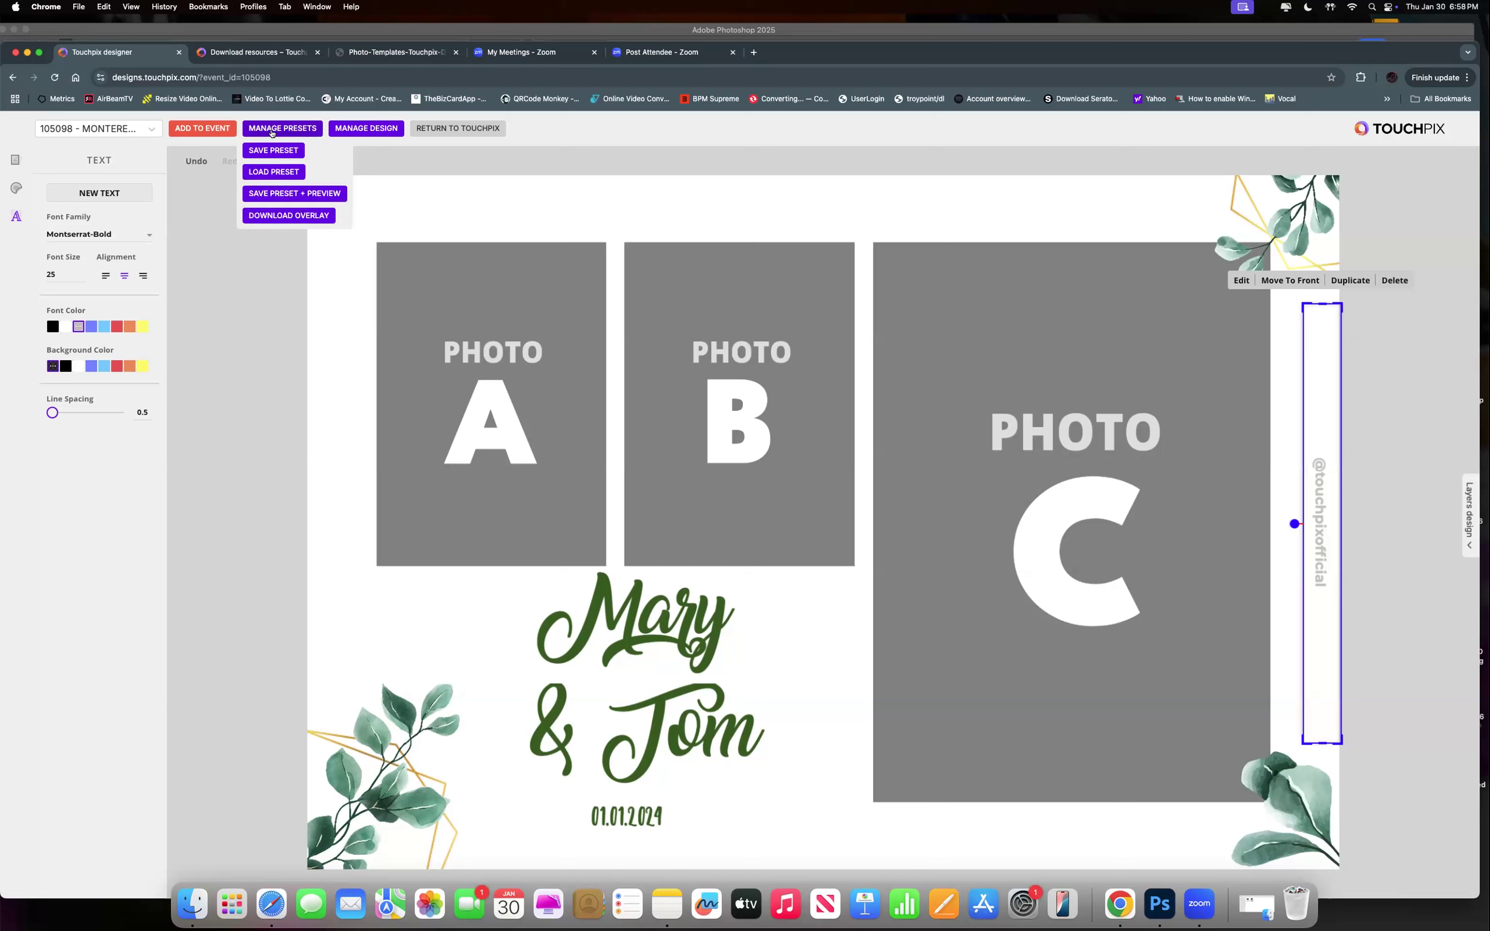
click(123, 182)
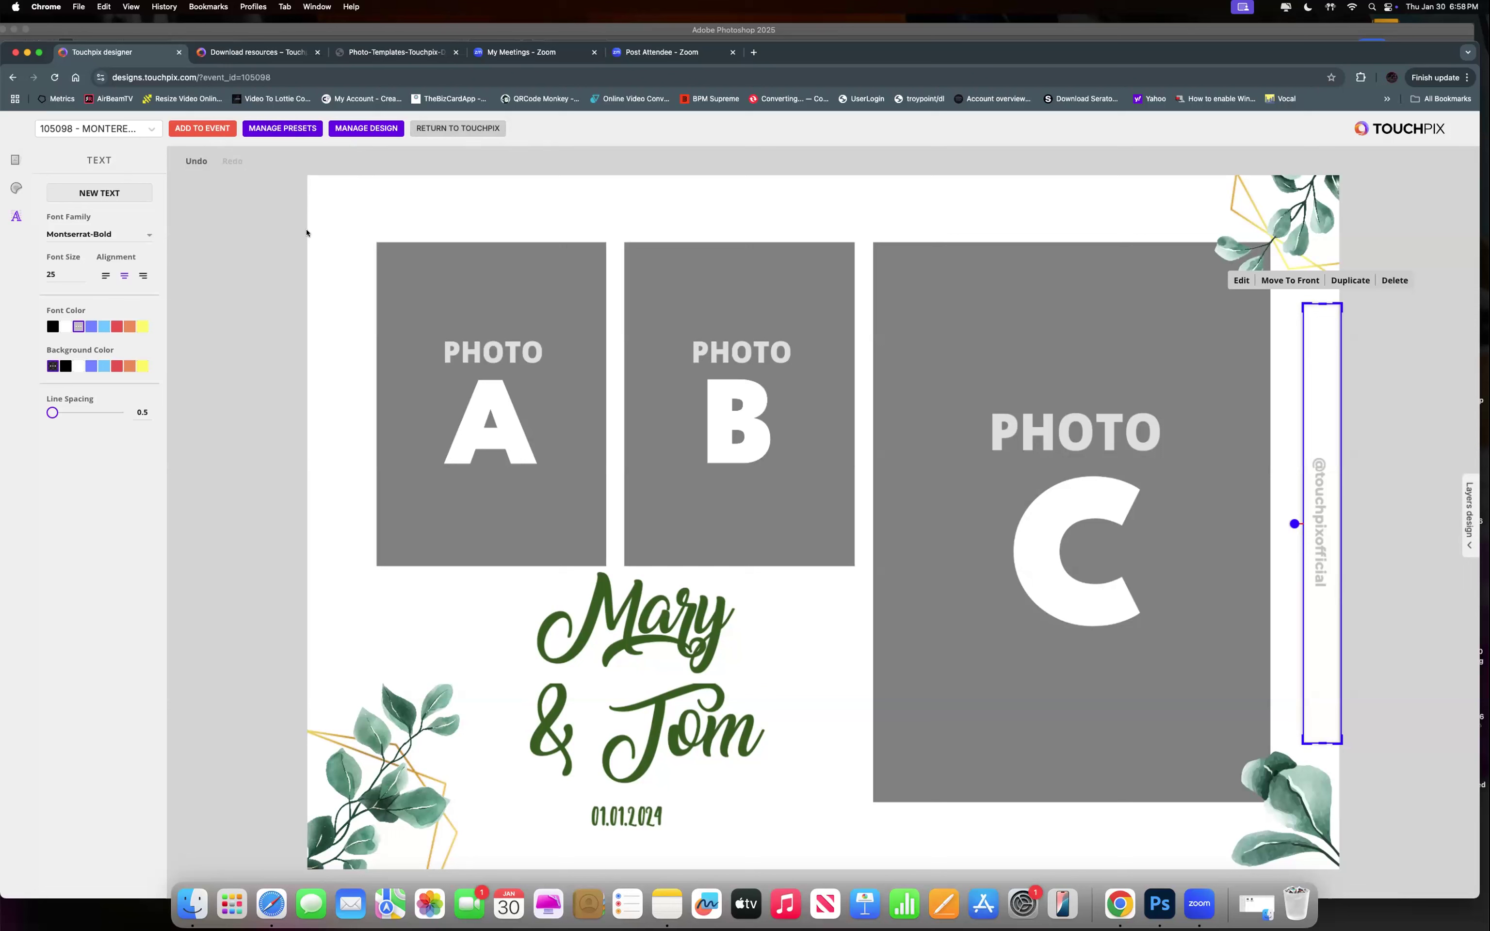
click(271, 130)
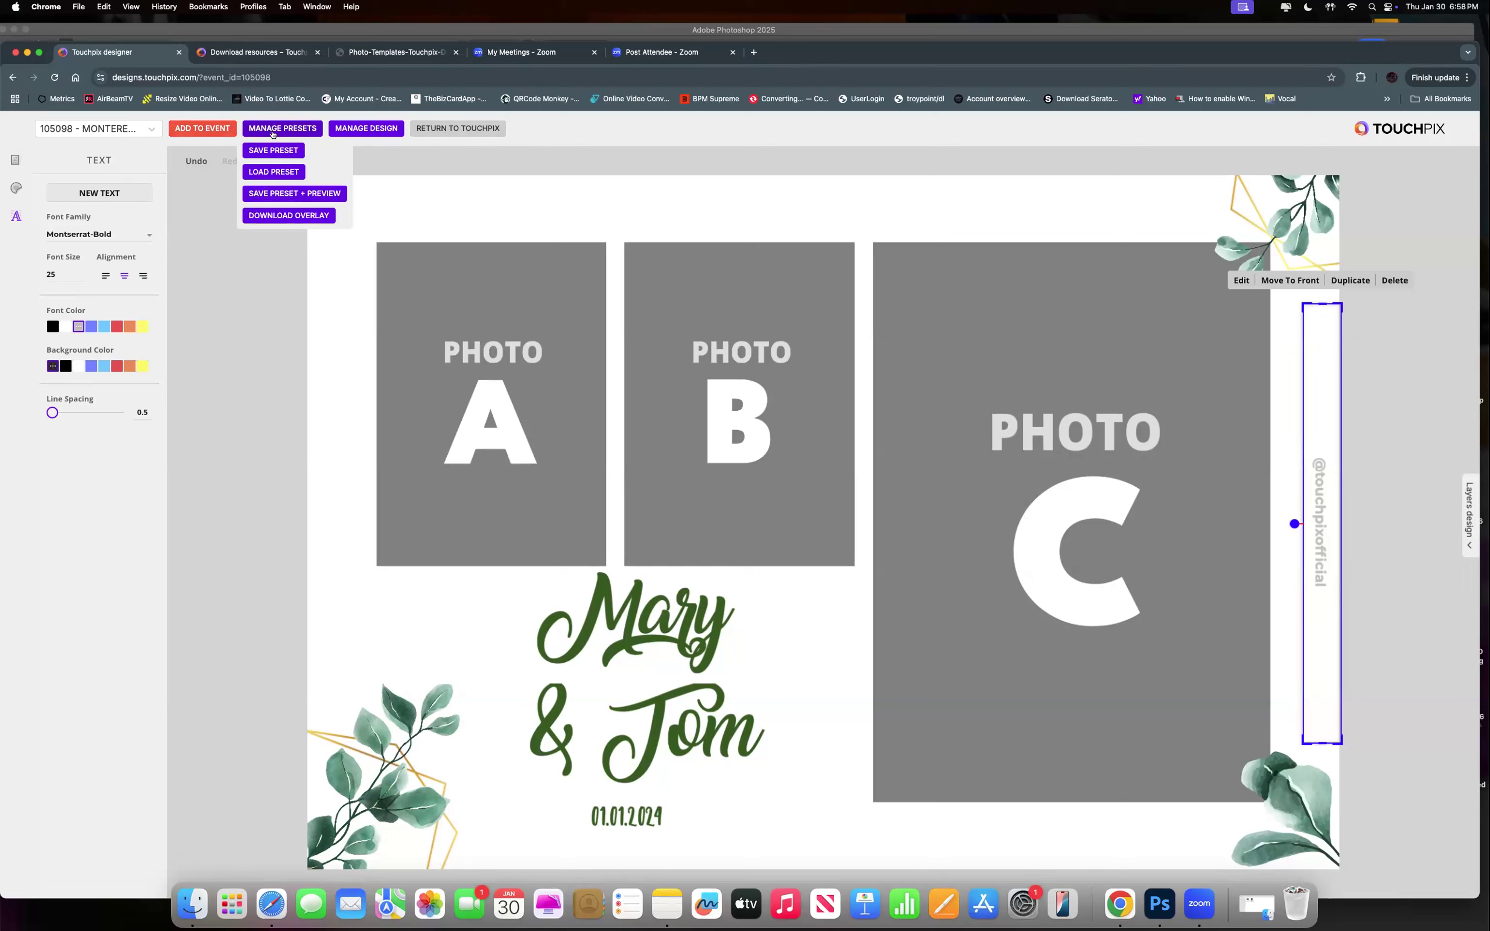
click(16, 159)
scroll(115, 555, down, 2)
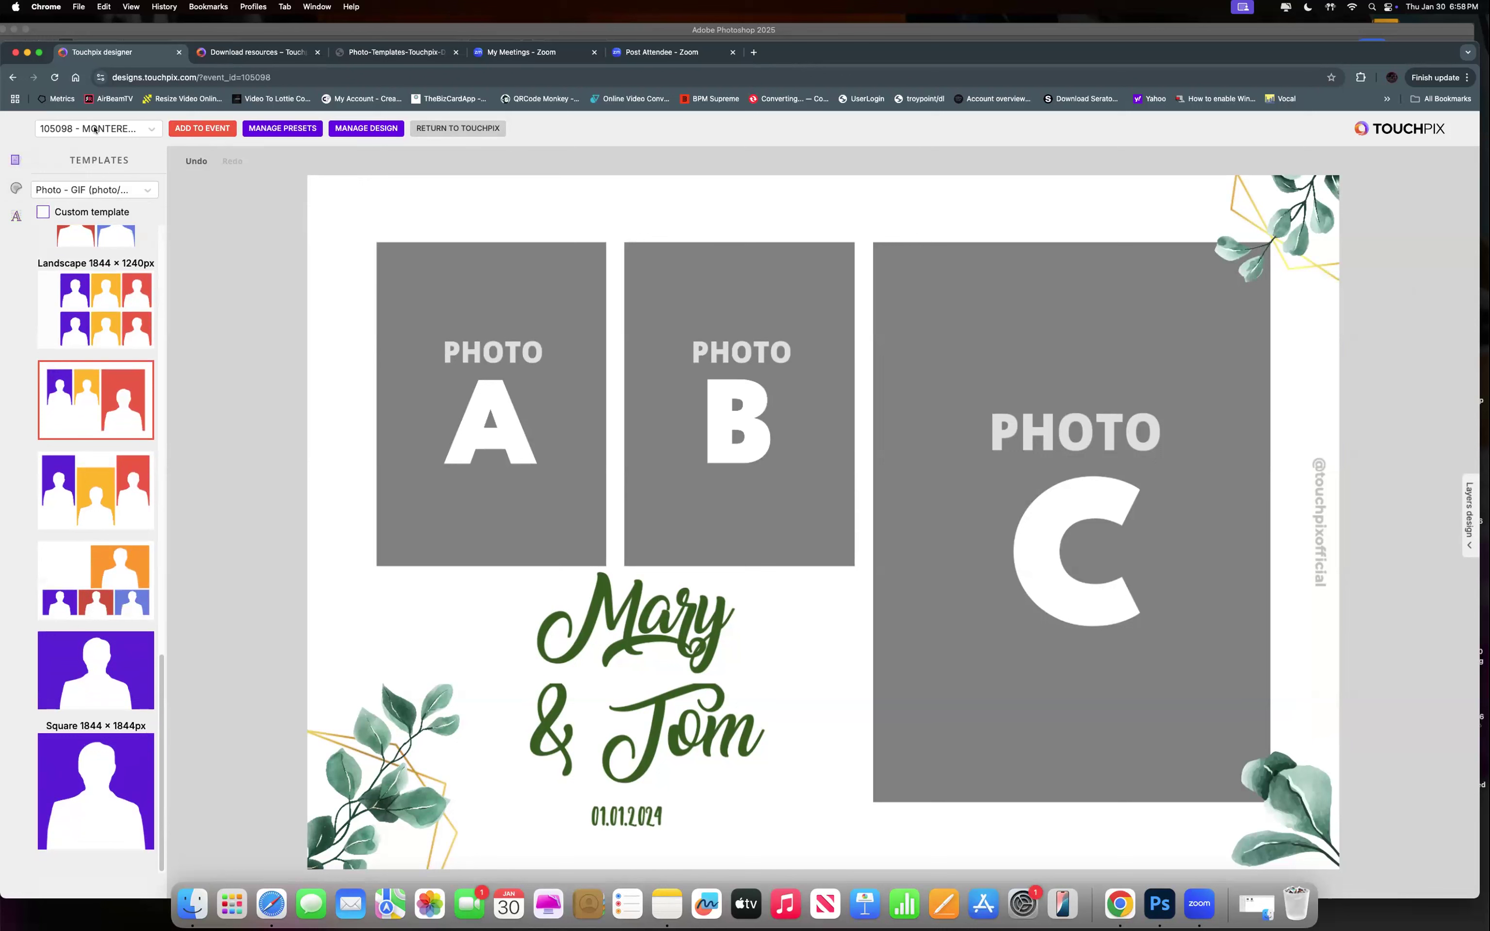
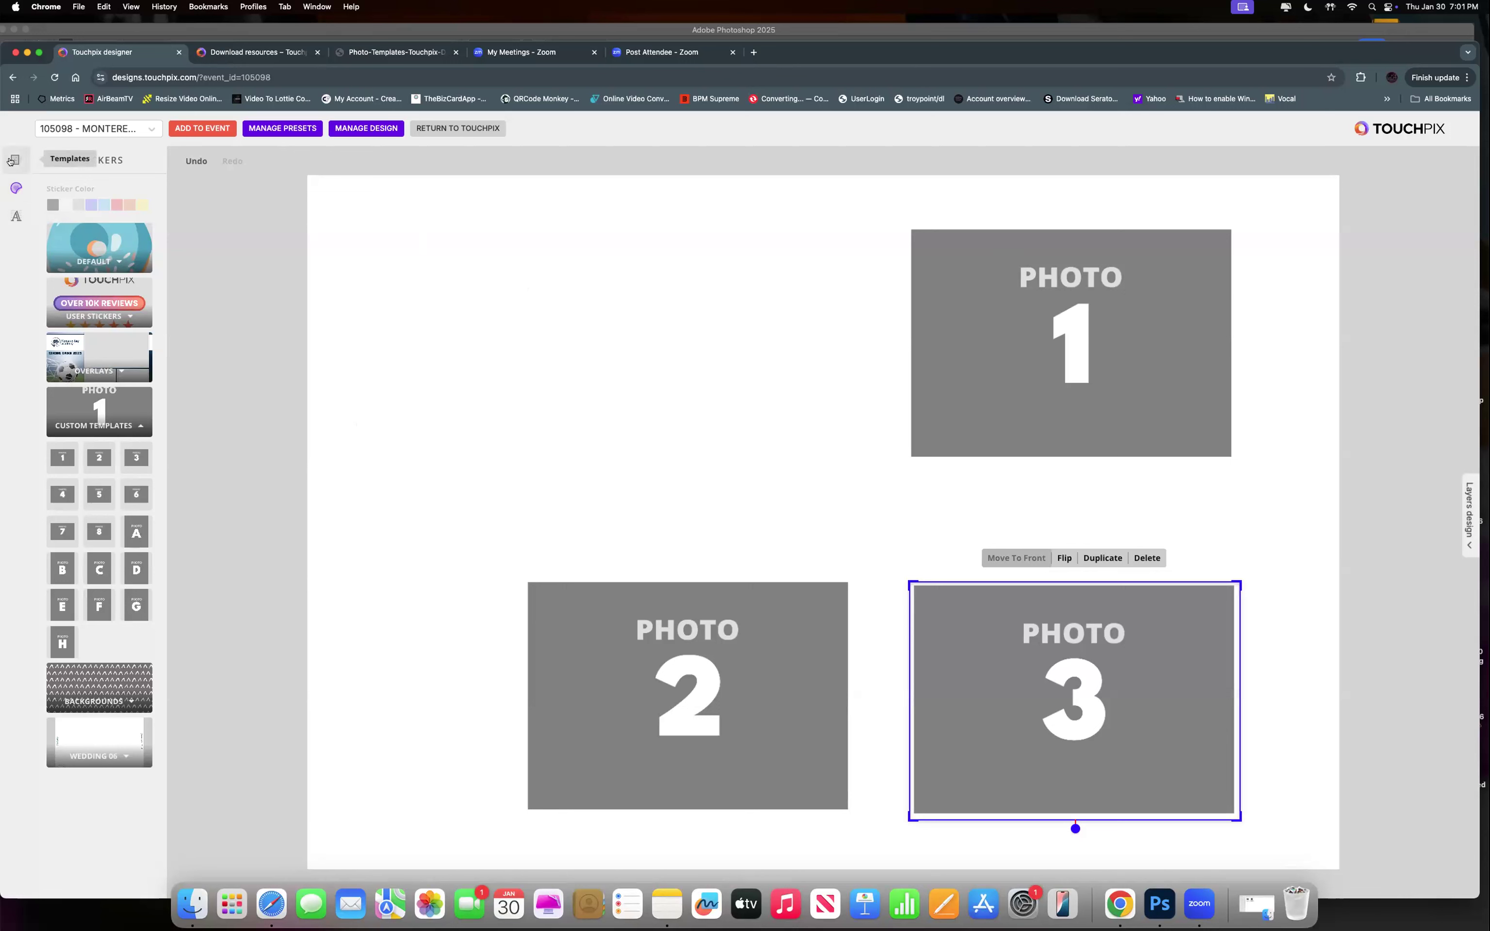
Swap in the built-in landscape 1844×1240px template with photo slots A, B and C.
click(10, 161)
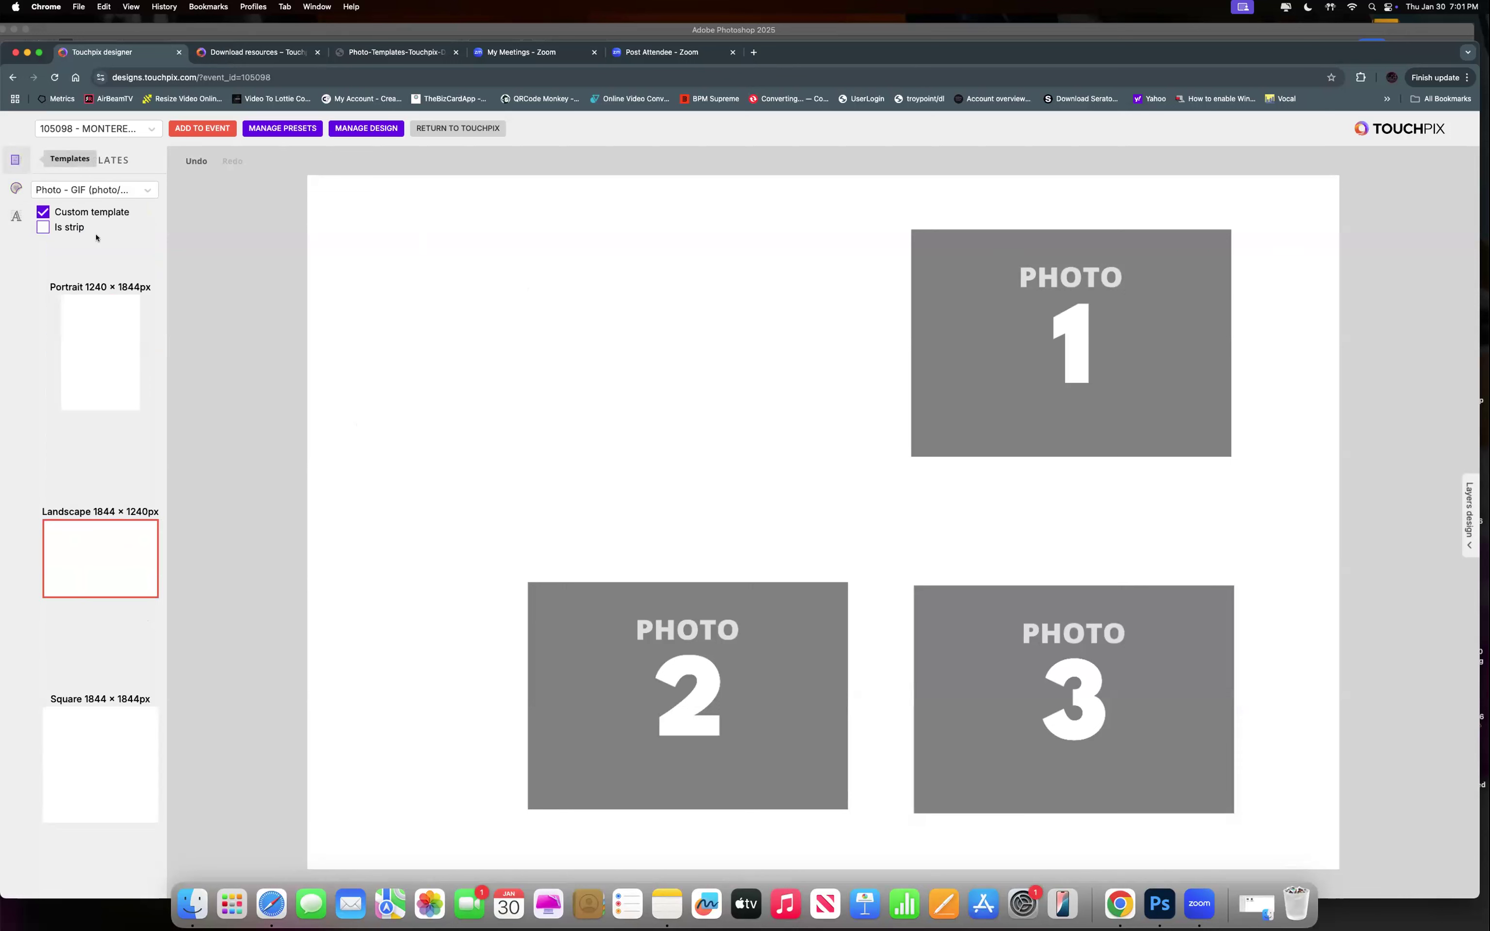
click(43, 212)
scroll(98, 445, down, 10)
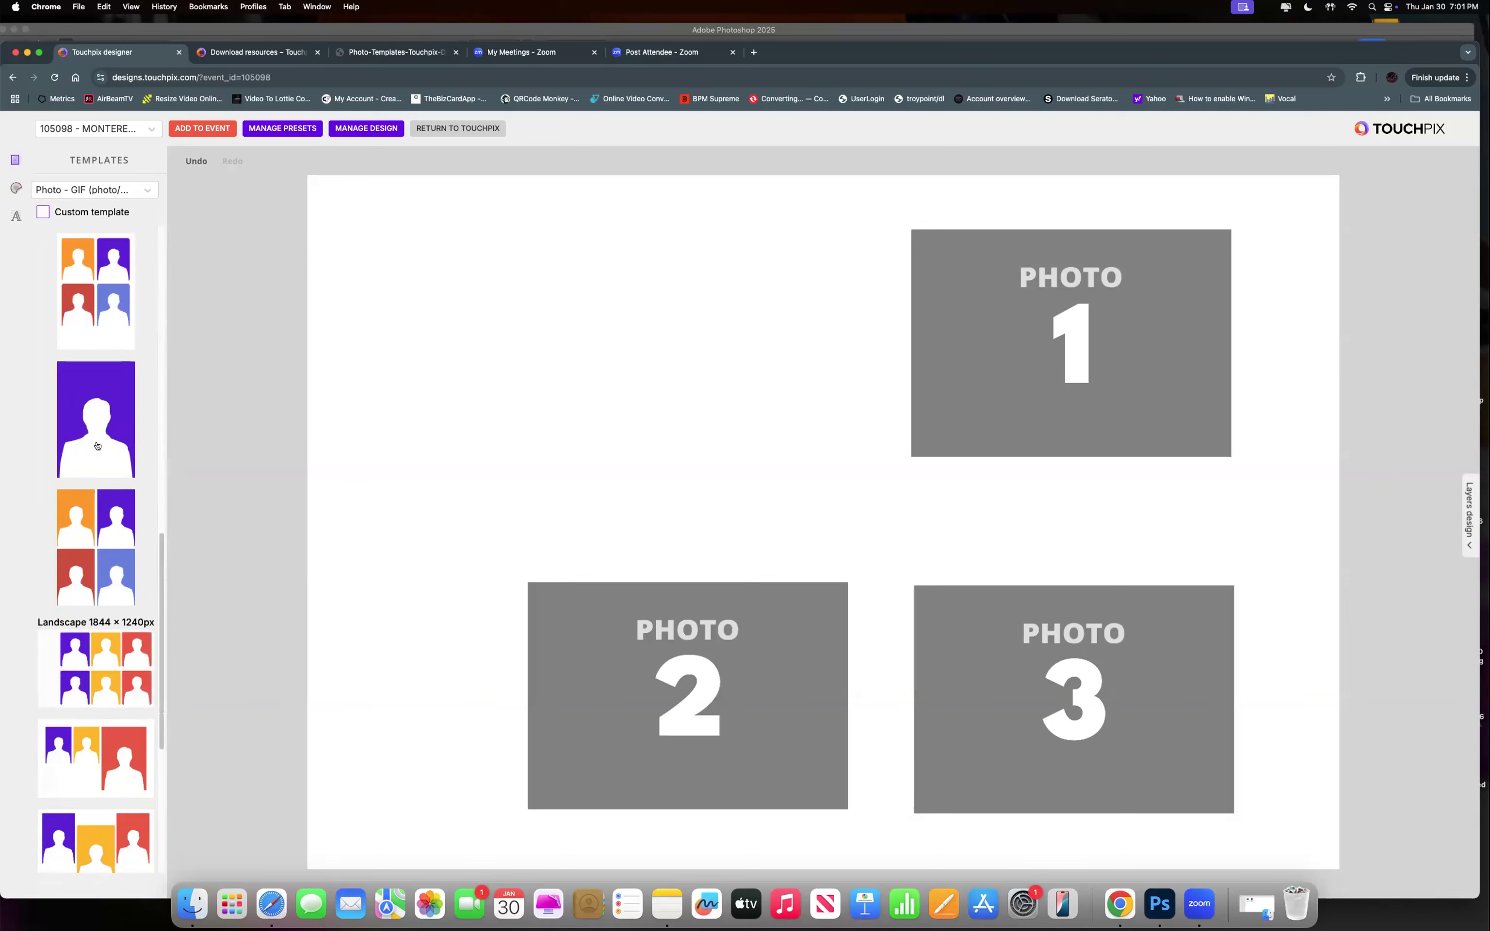
scroll(99, 616, down, 5)
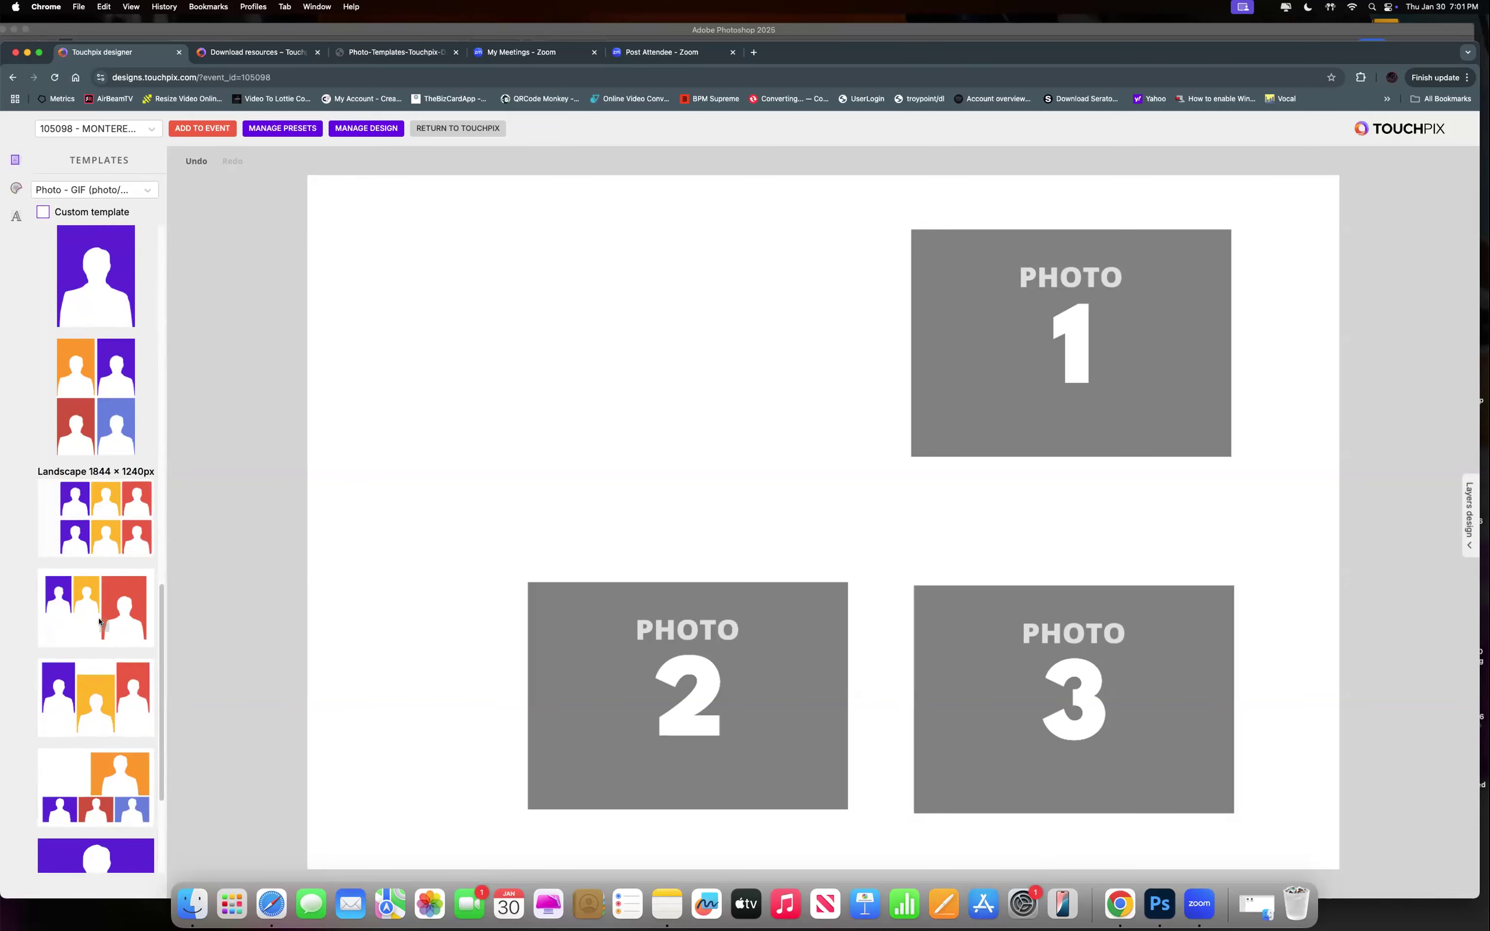
click(99, 621)
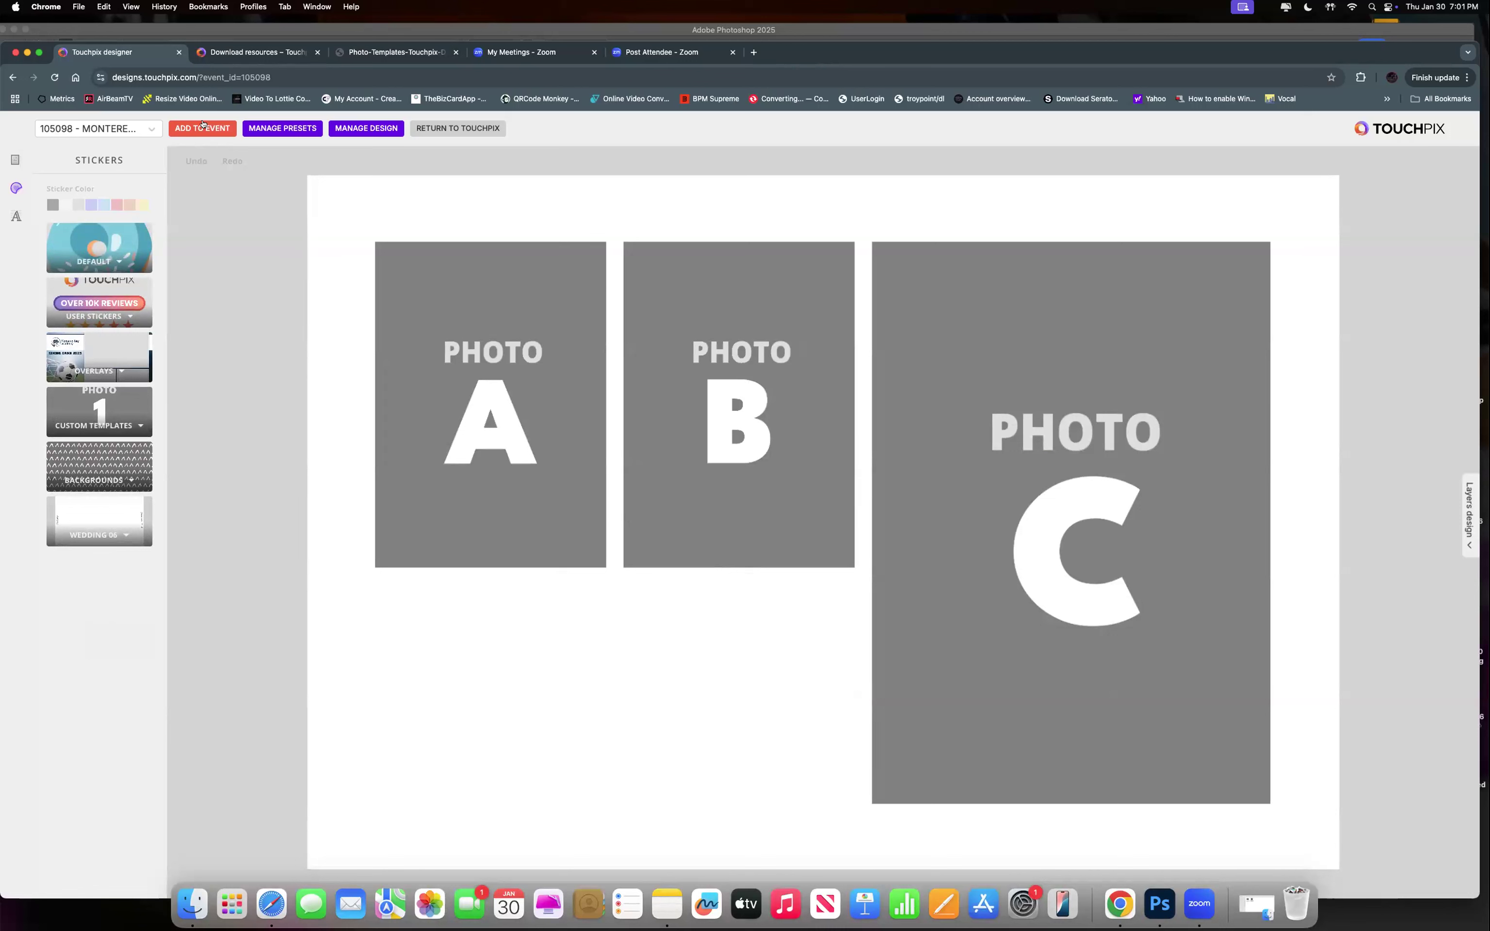
click(16, 159)
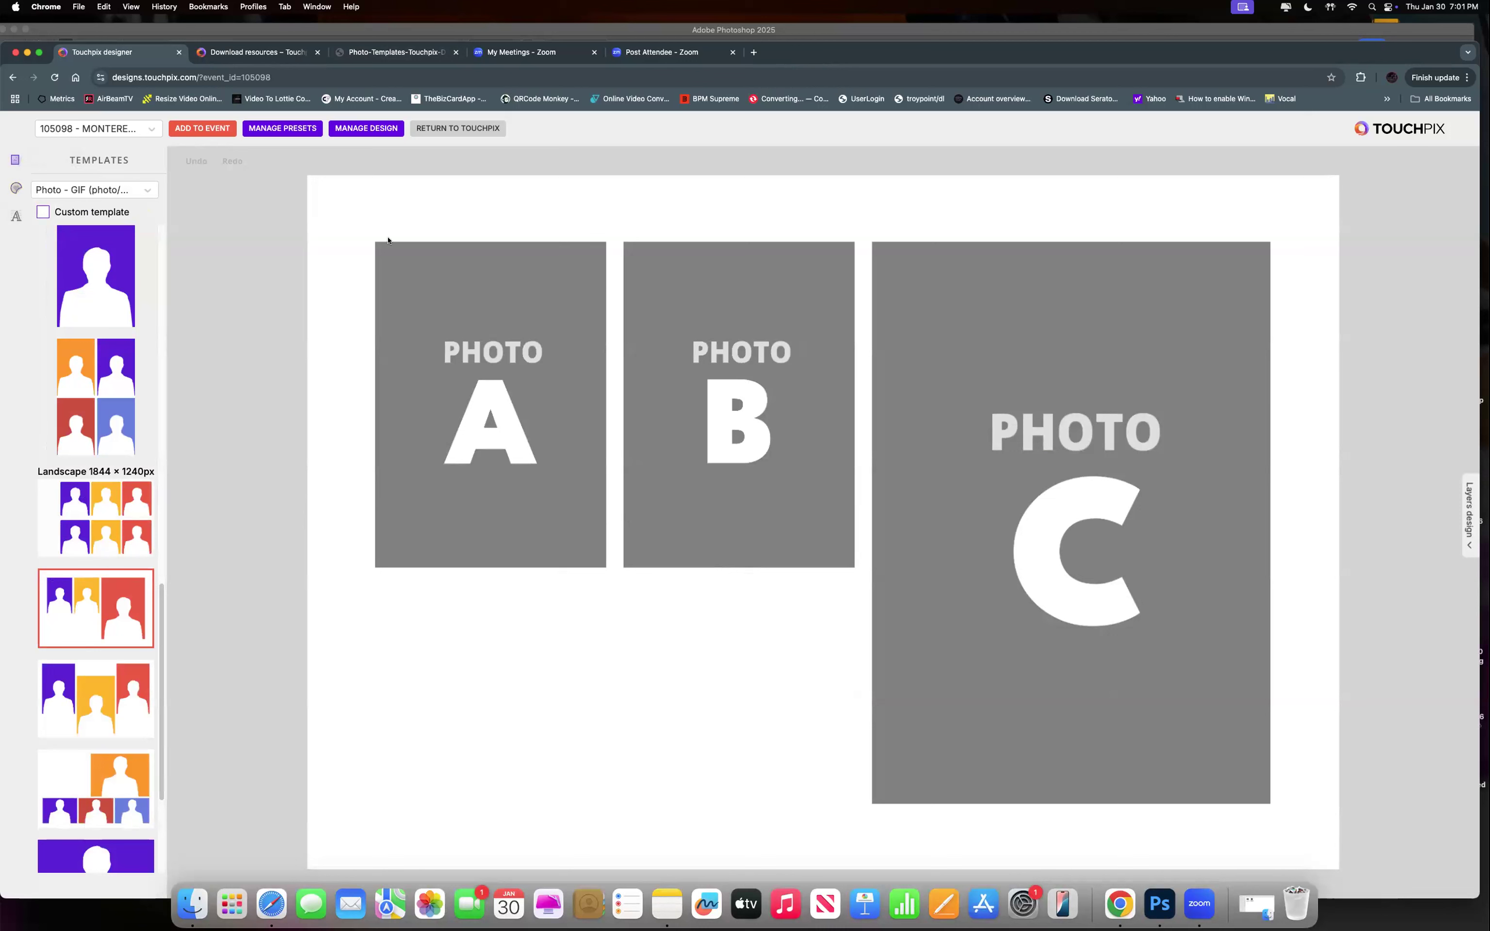
click(377, 130)
Exit the designer via RETURN TO TOUCHPIX and confirm, landing on My events.
click(456, 133)
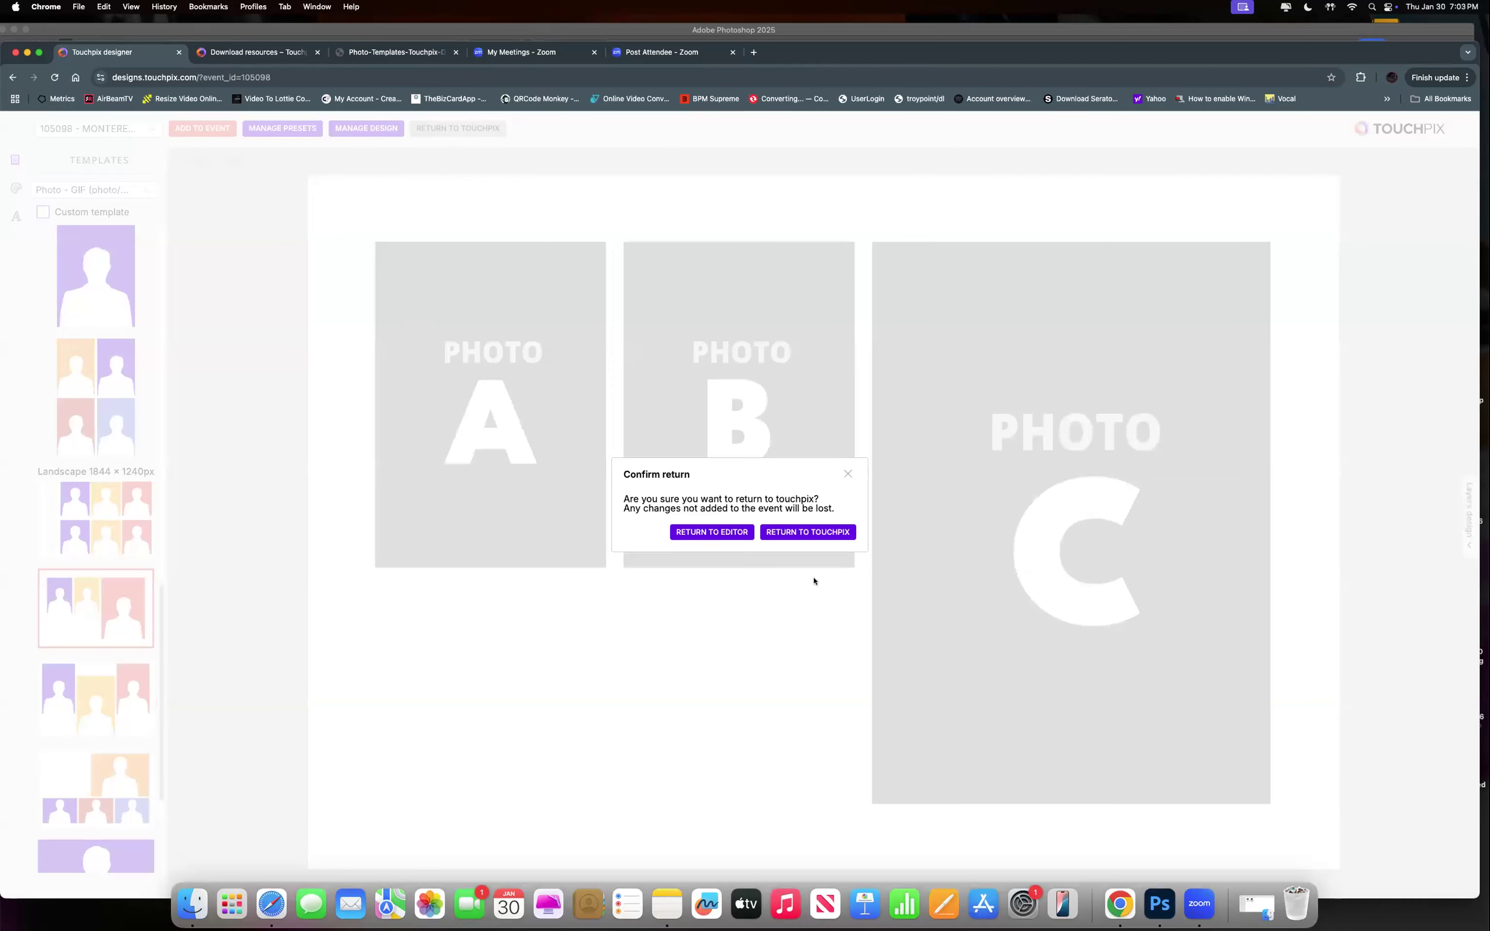
click(820, 532)
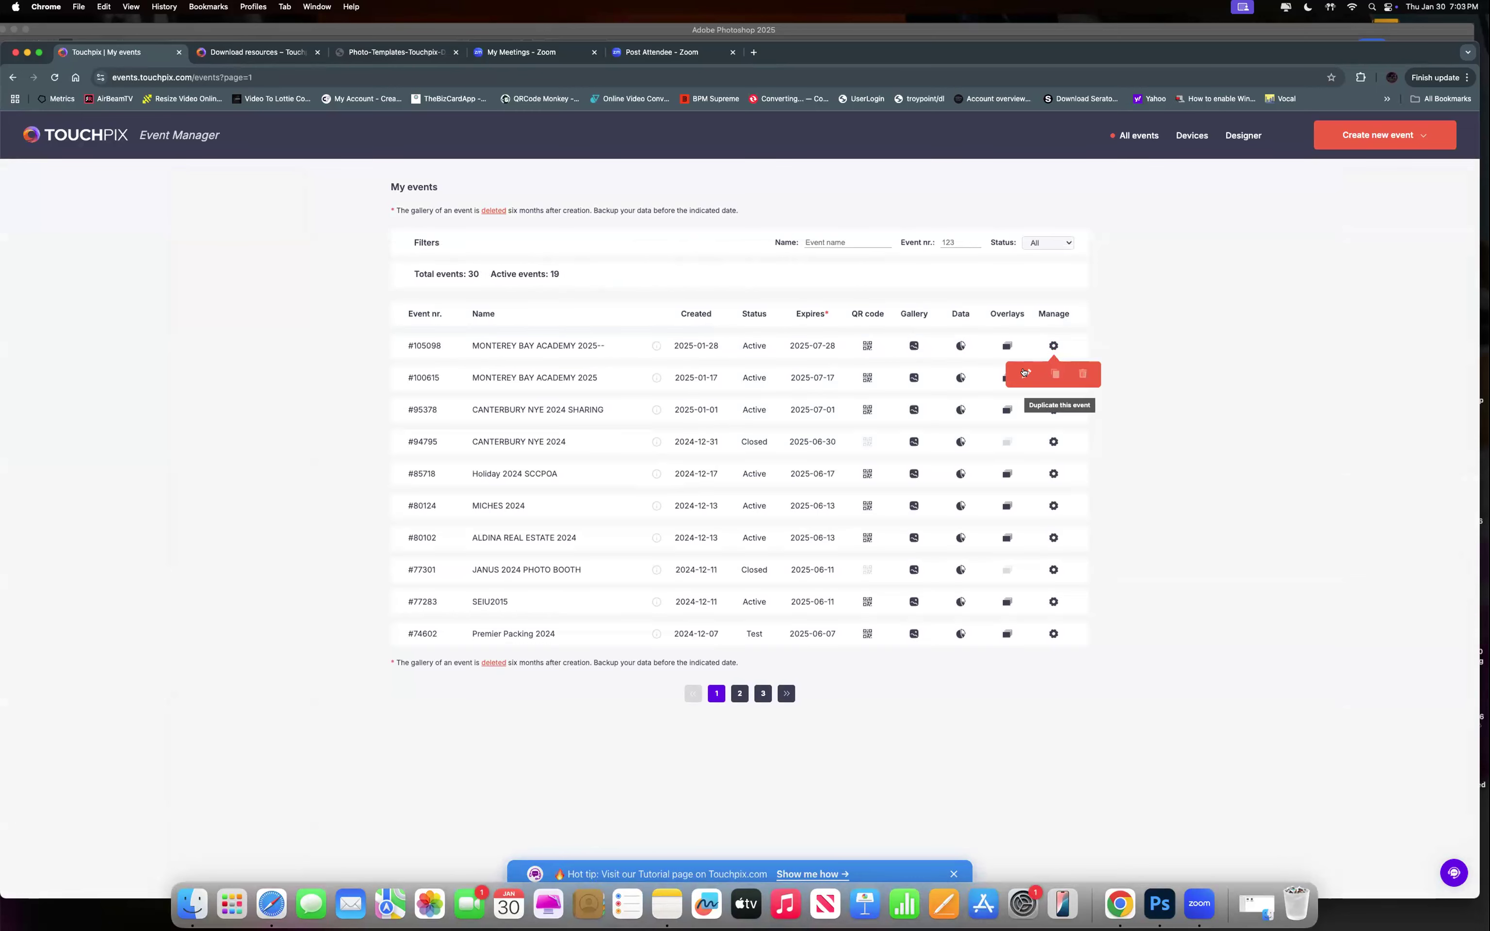
Open the latest event's settings and review its Photo Overlays, Functions and Effects pages.
click(1023, 372)
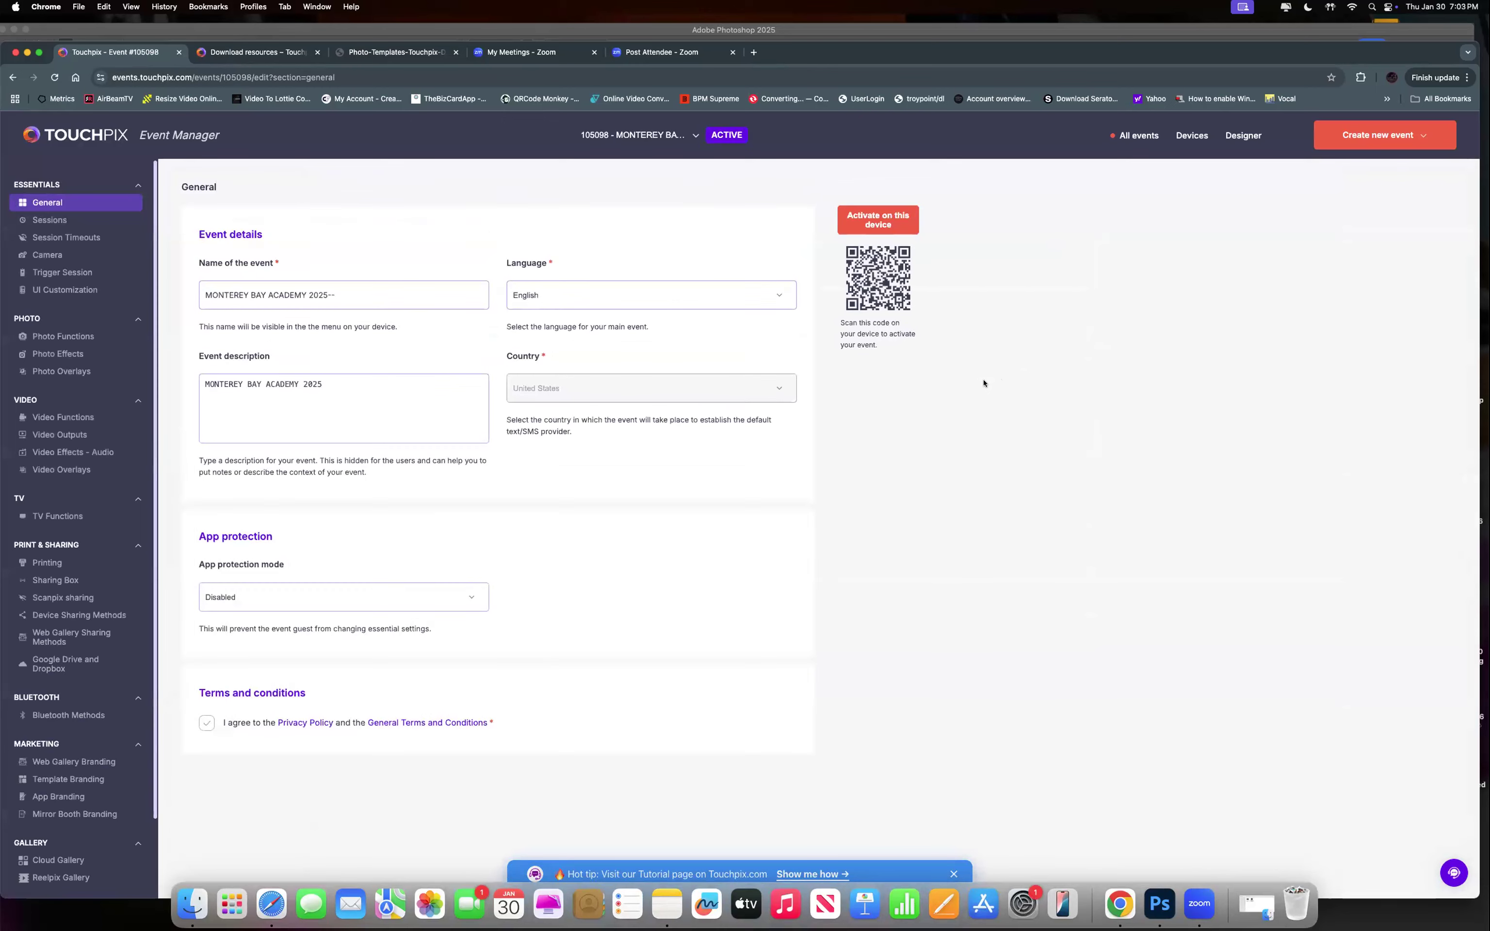
scroll(74, 411, down, 1)
scroll(73, 411, down, 1)
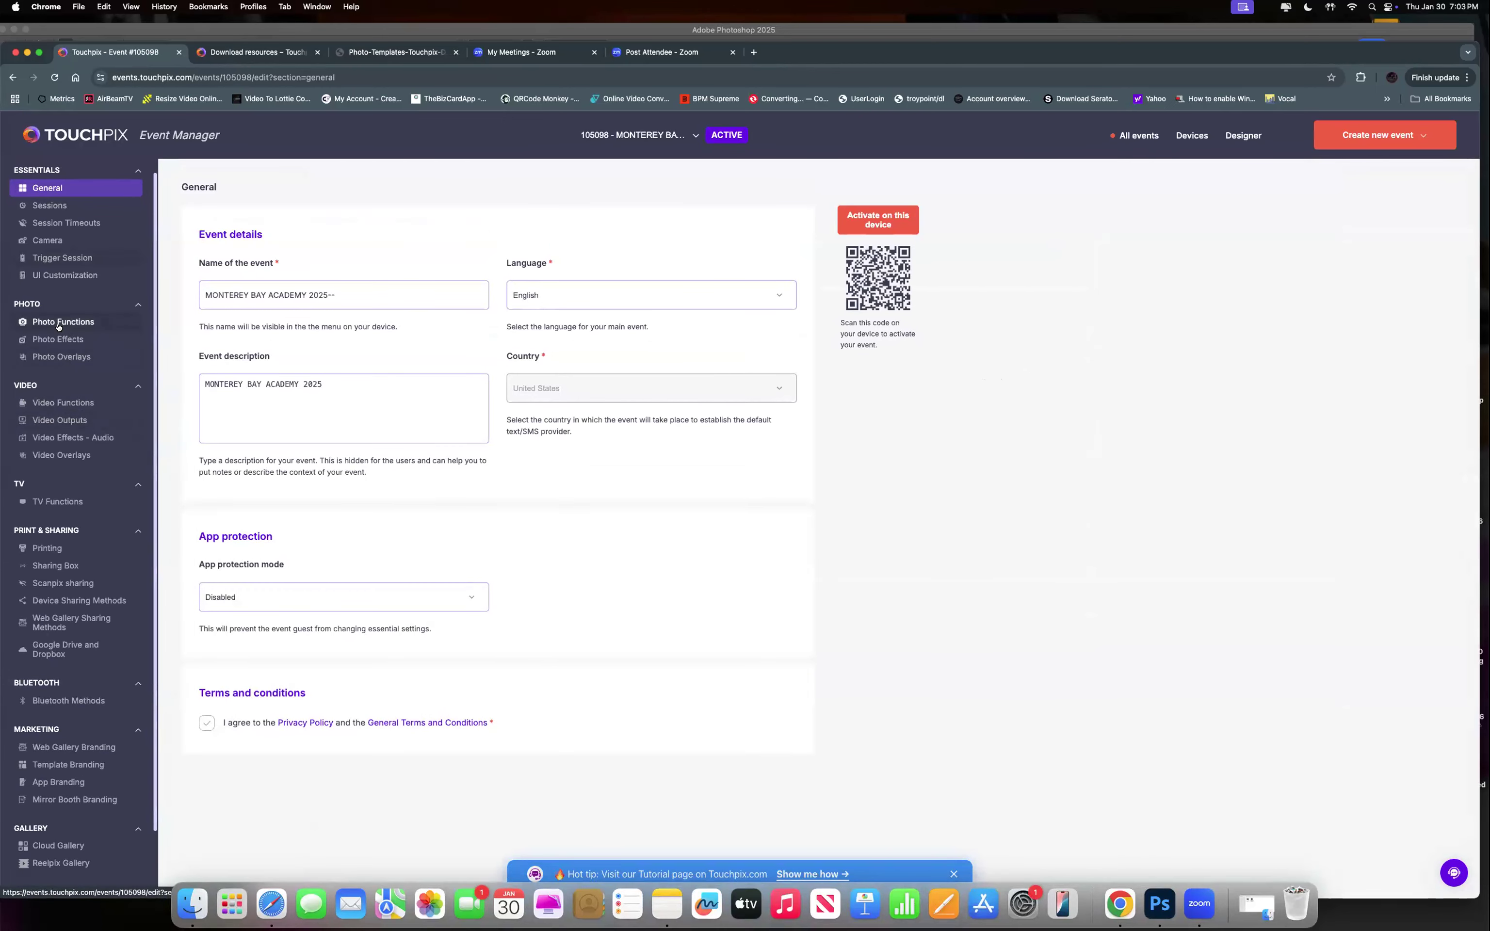
click(56, 356)
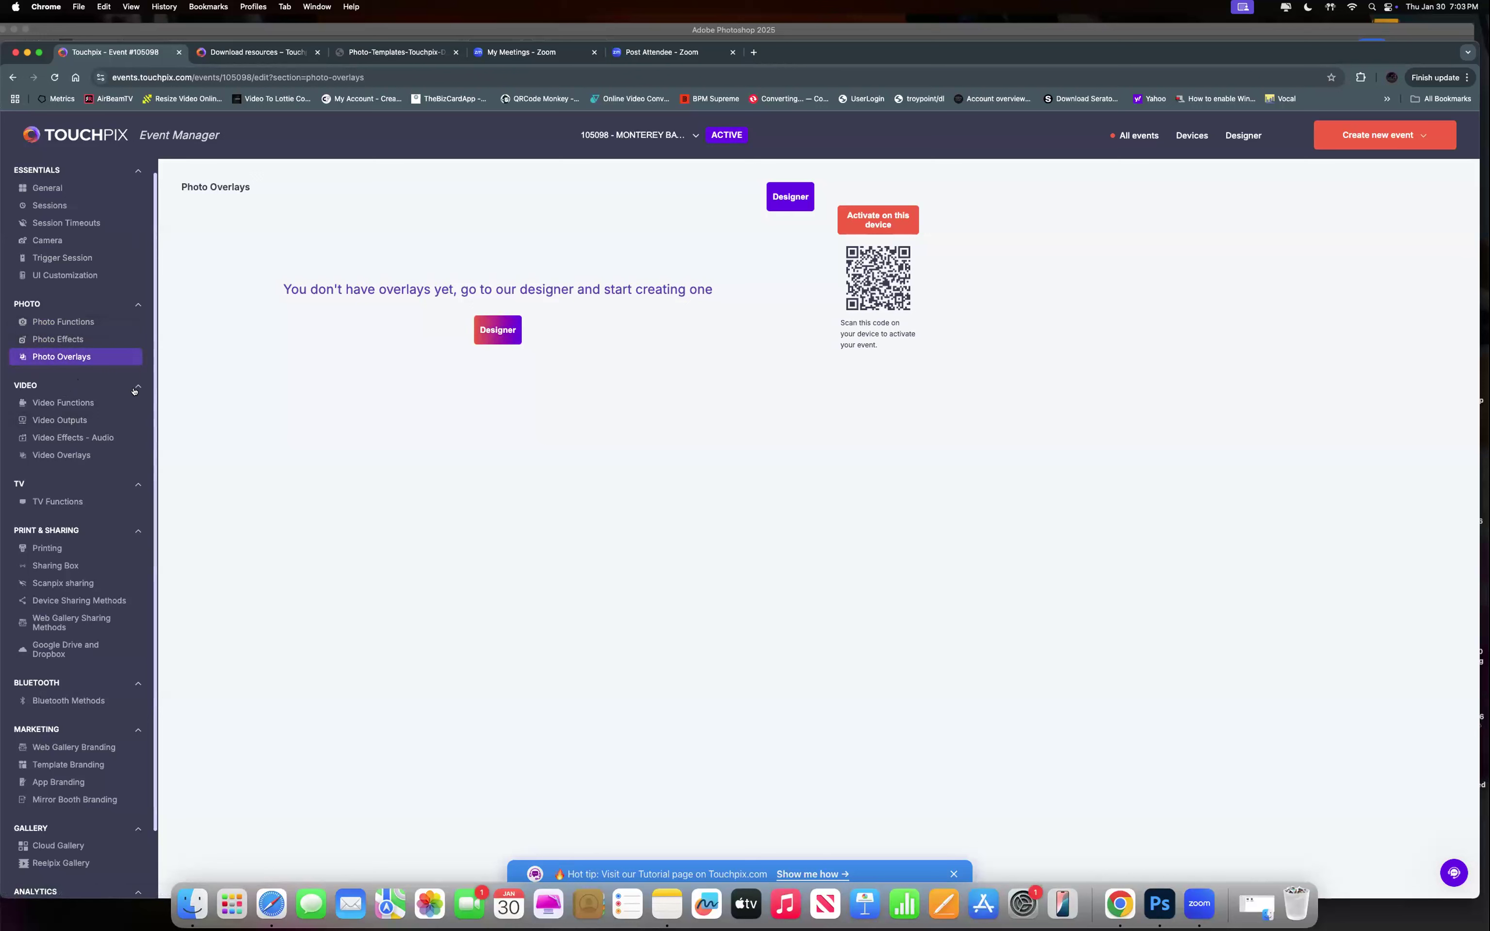
click(36, 320)
click(52, 339)
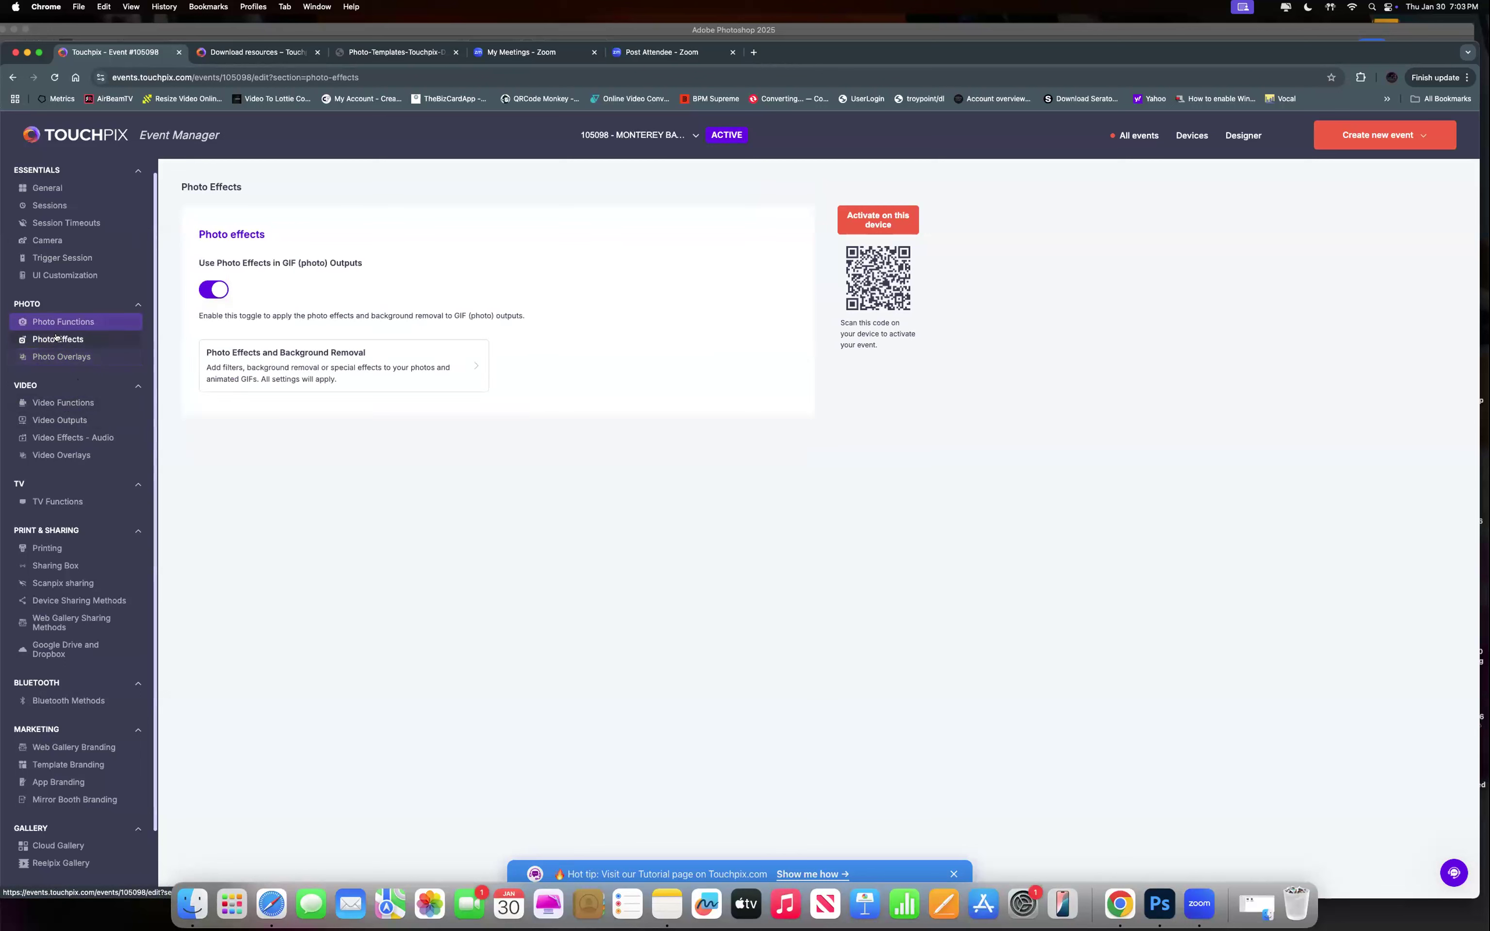
click(48, 356)
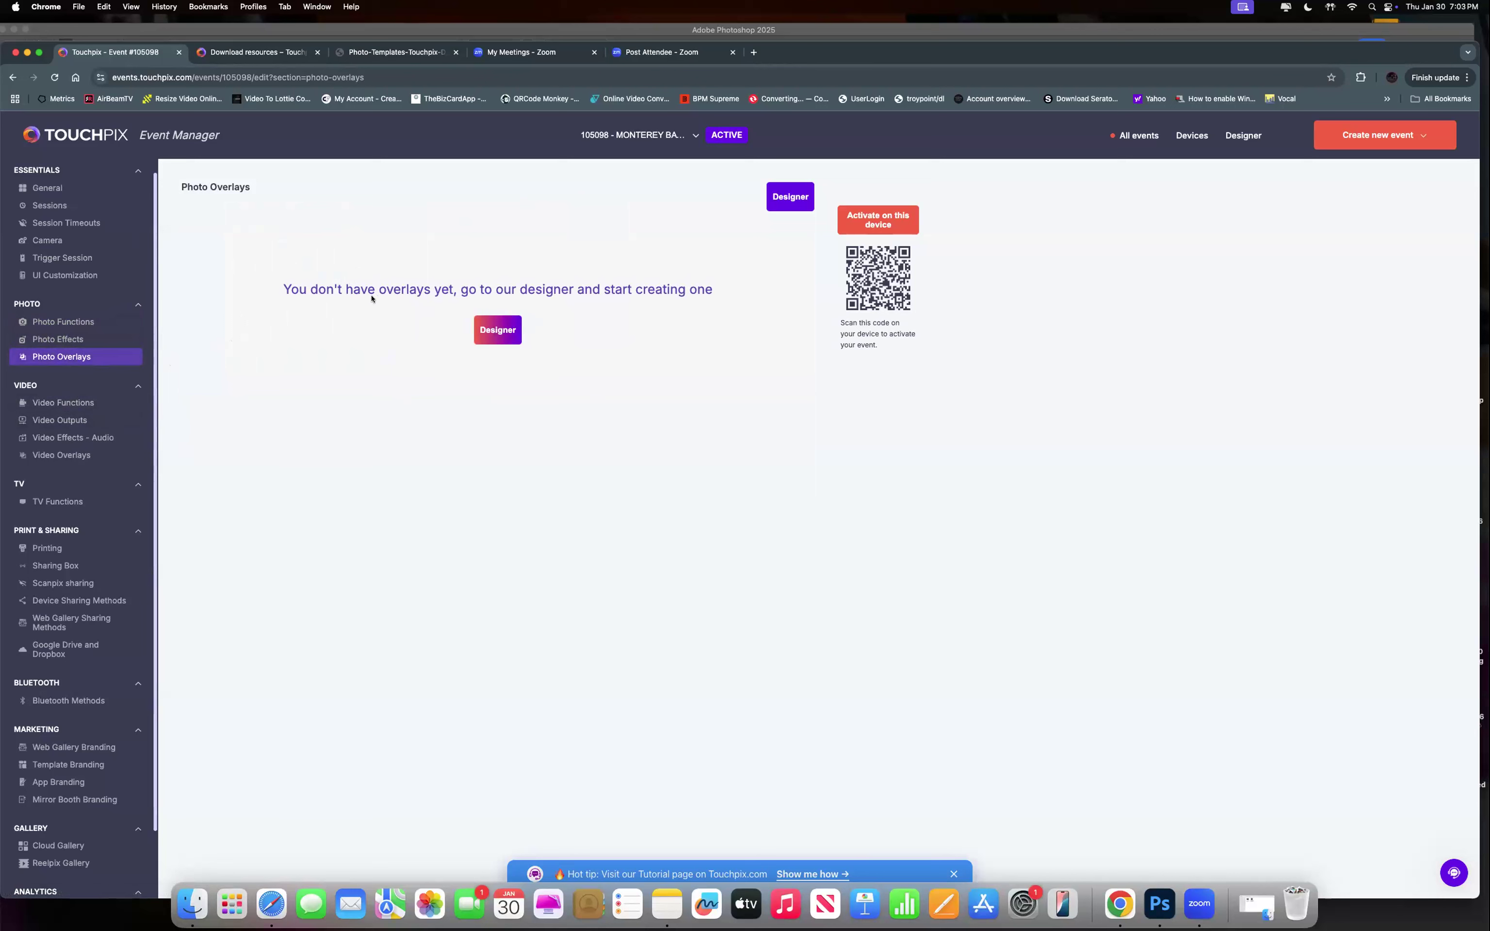
Turn on Enable Slomo in the Video Functions settings.
click(28, 384)
click(28, 384)
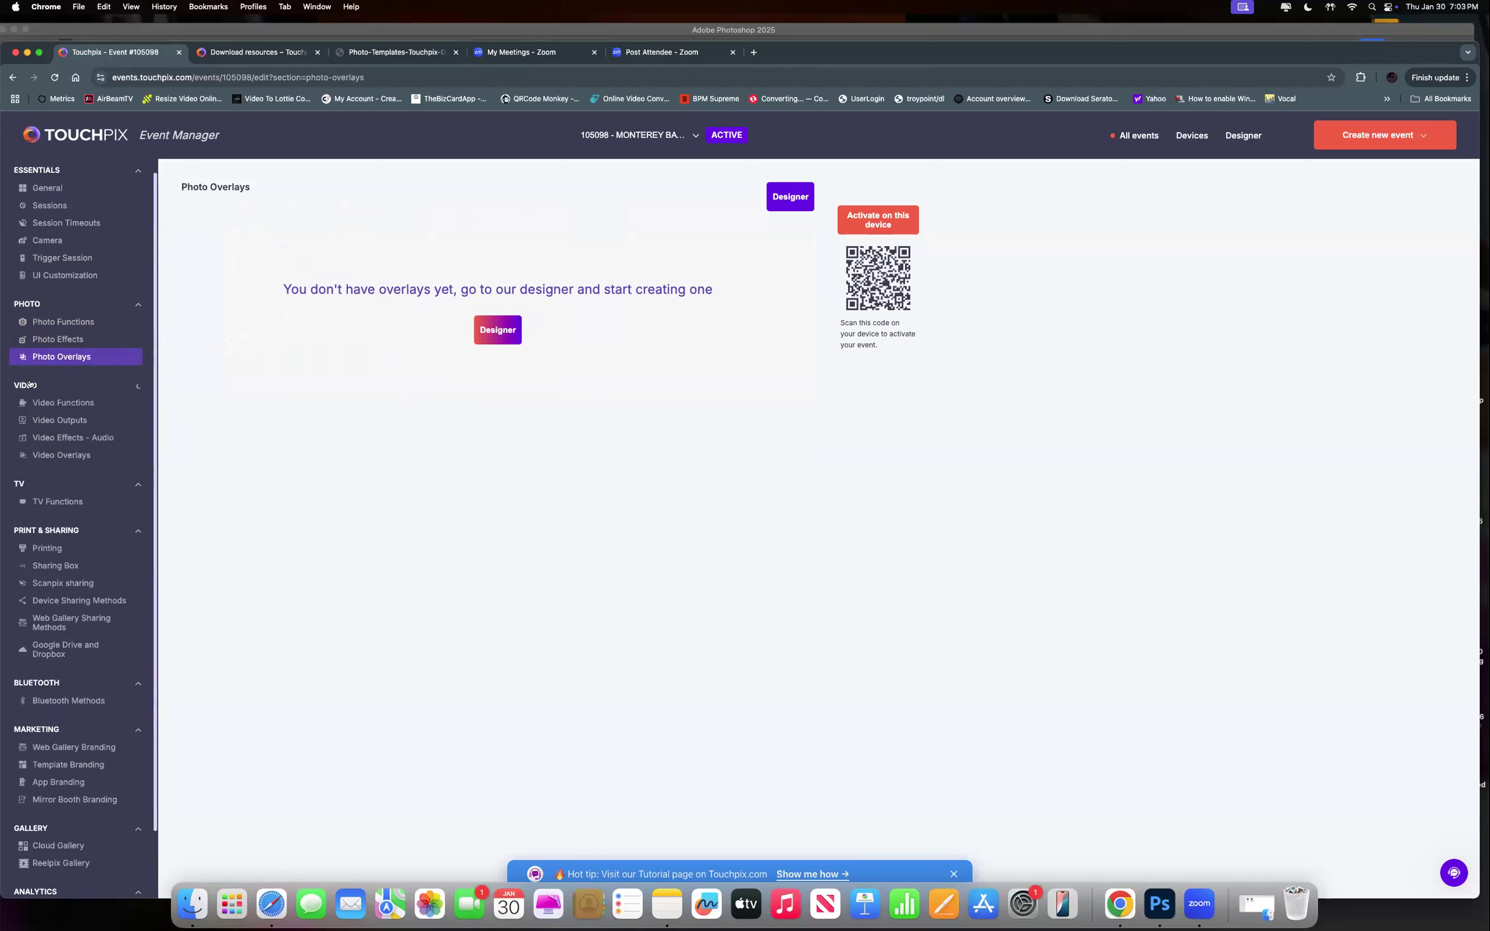
click(62, 404)
click(196, 290)
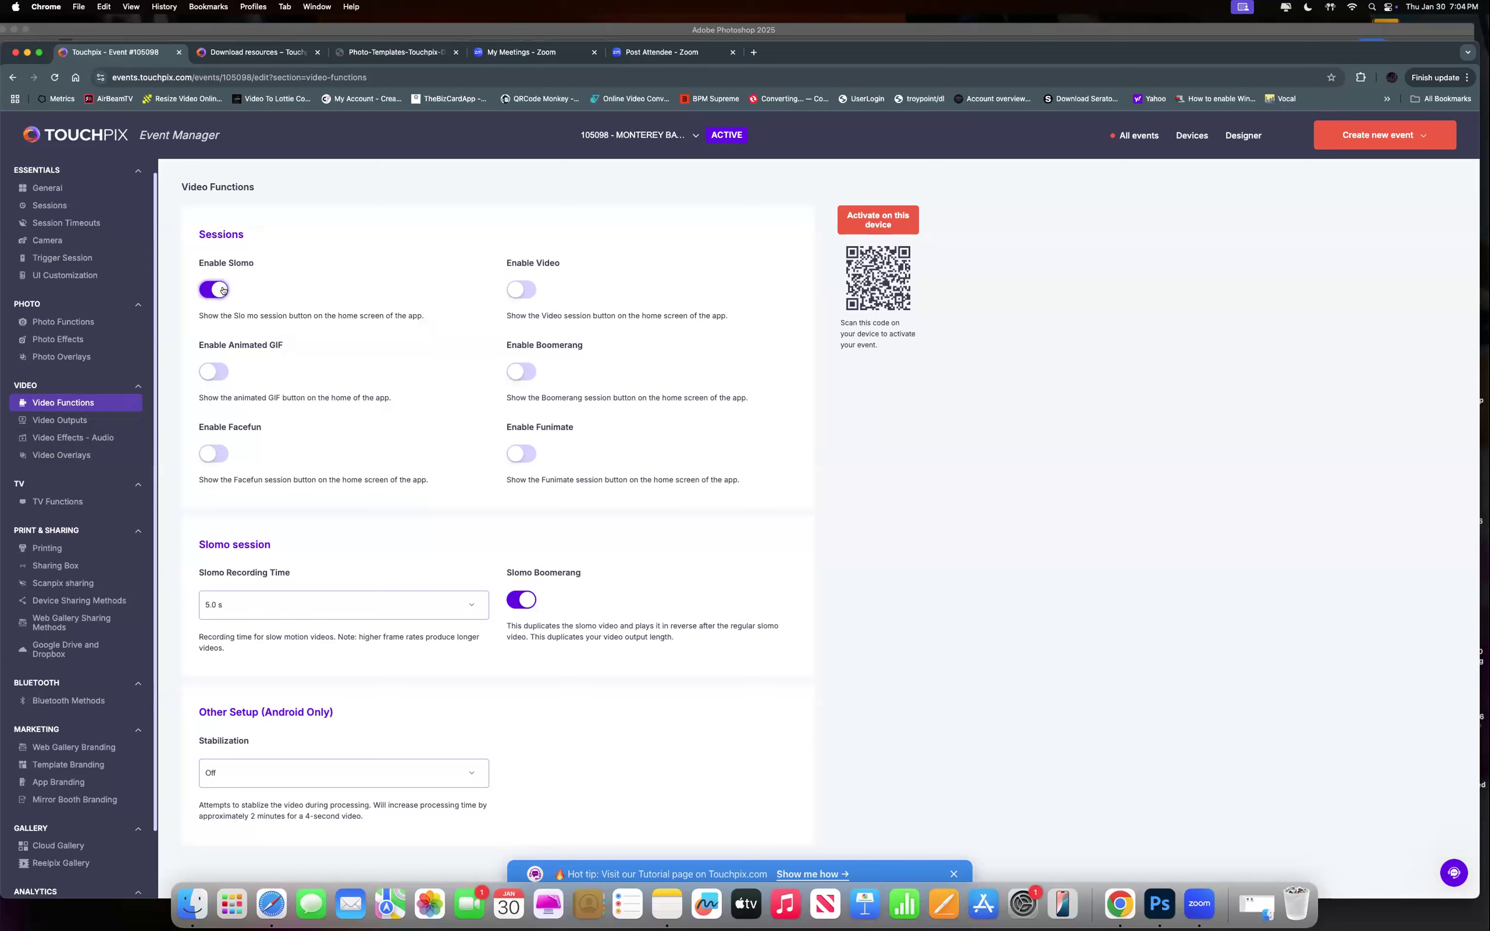
Enable Animated GIF and Slomo sessions, leaving Video sessions off.
click(223, 290)
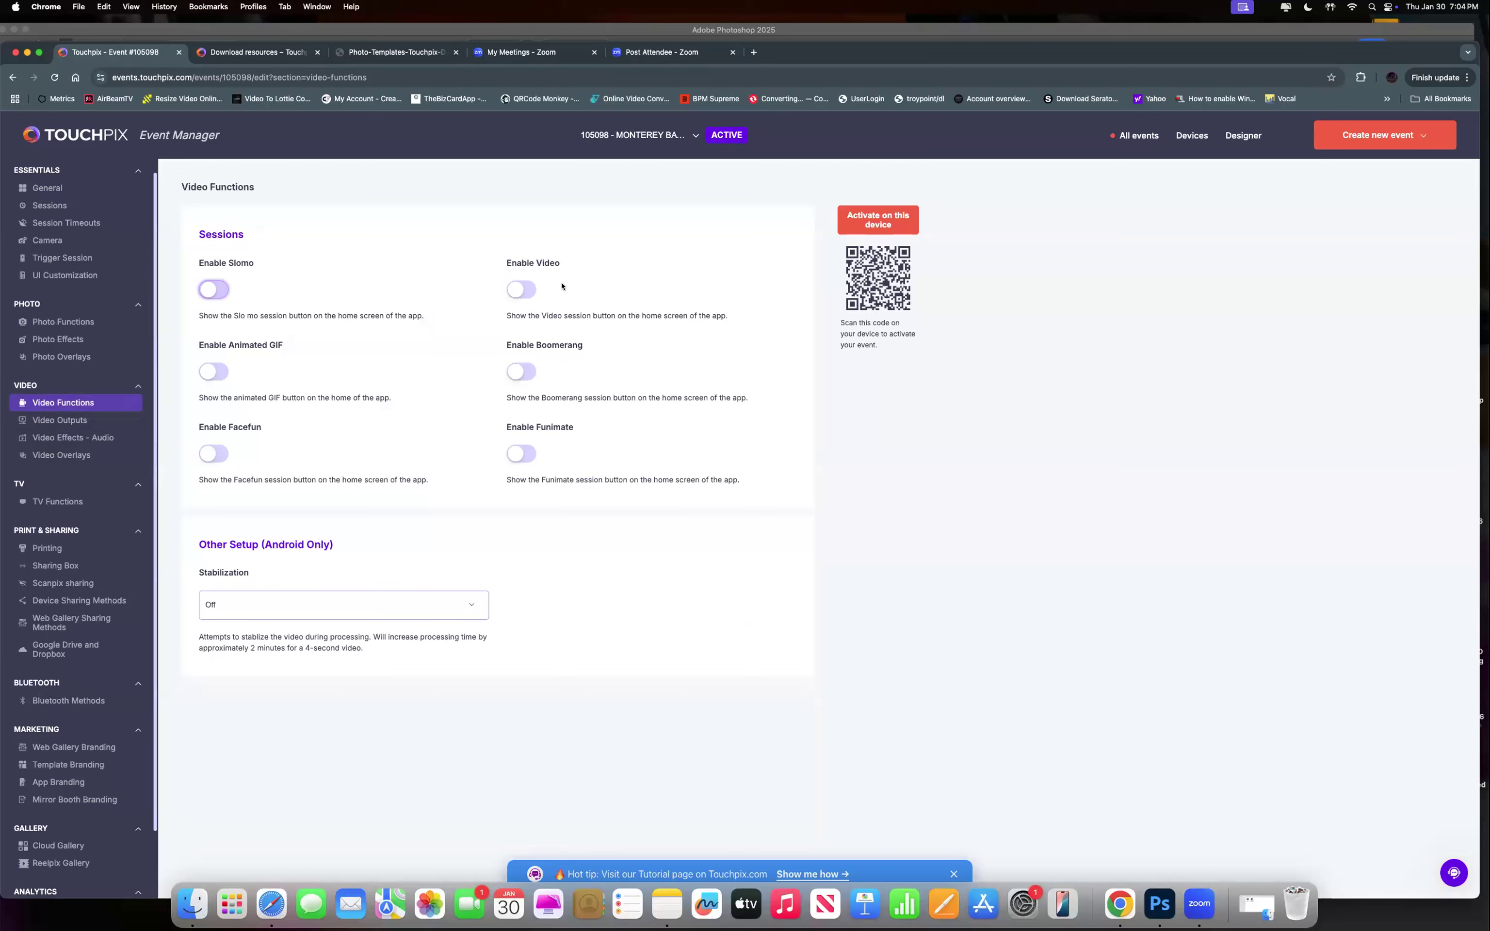
click(516, 290)
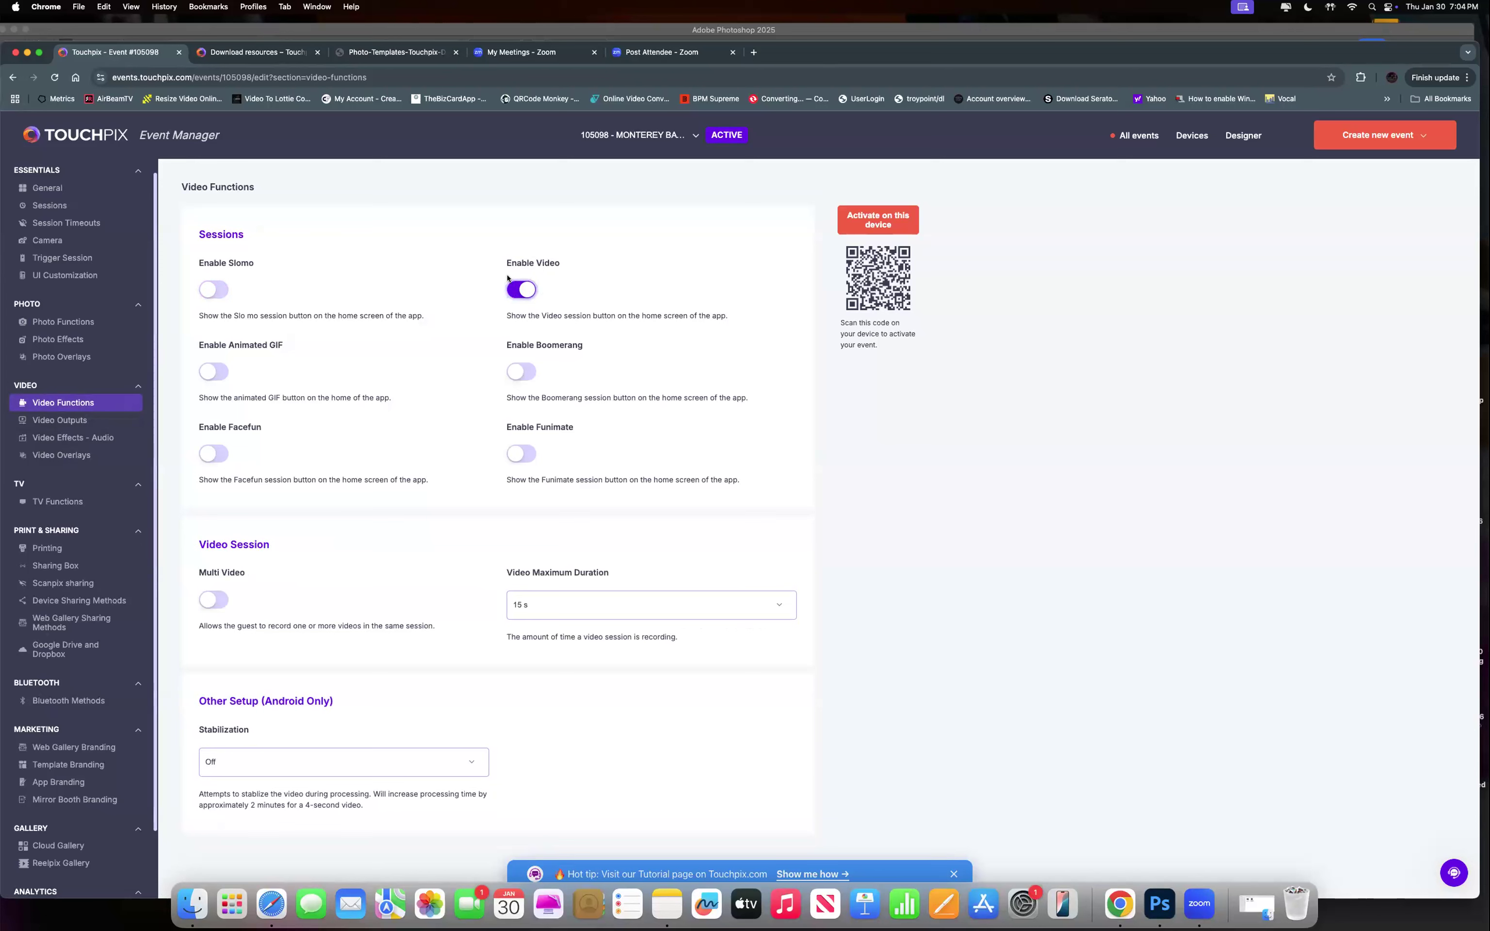
click(212, 372)
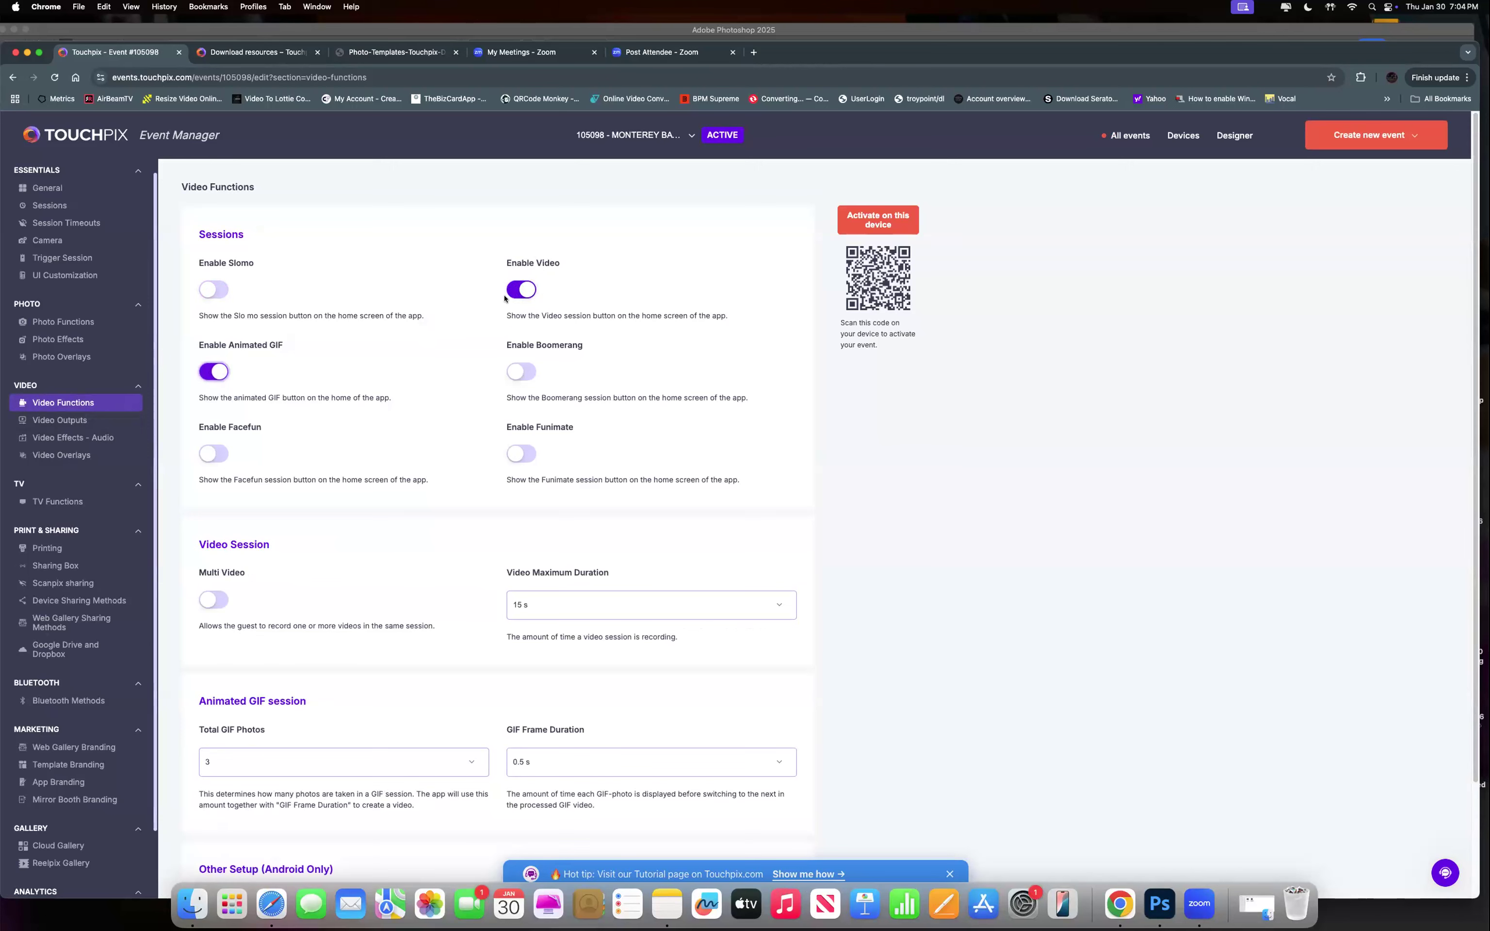
click(525, 290)
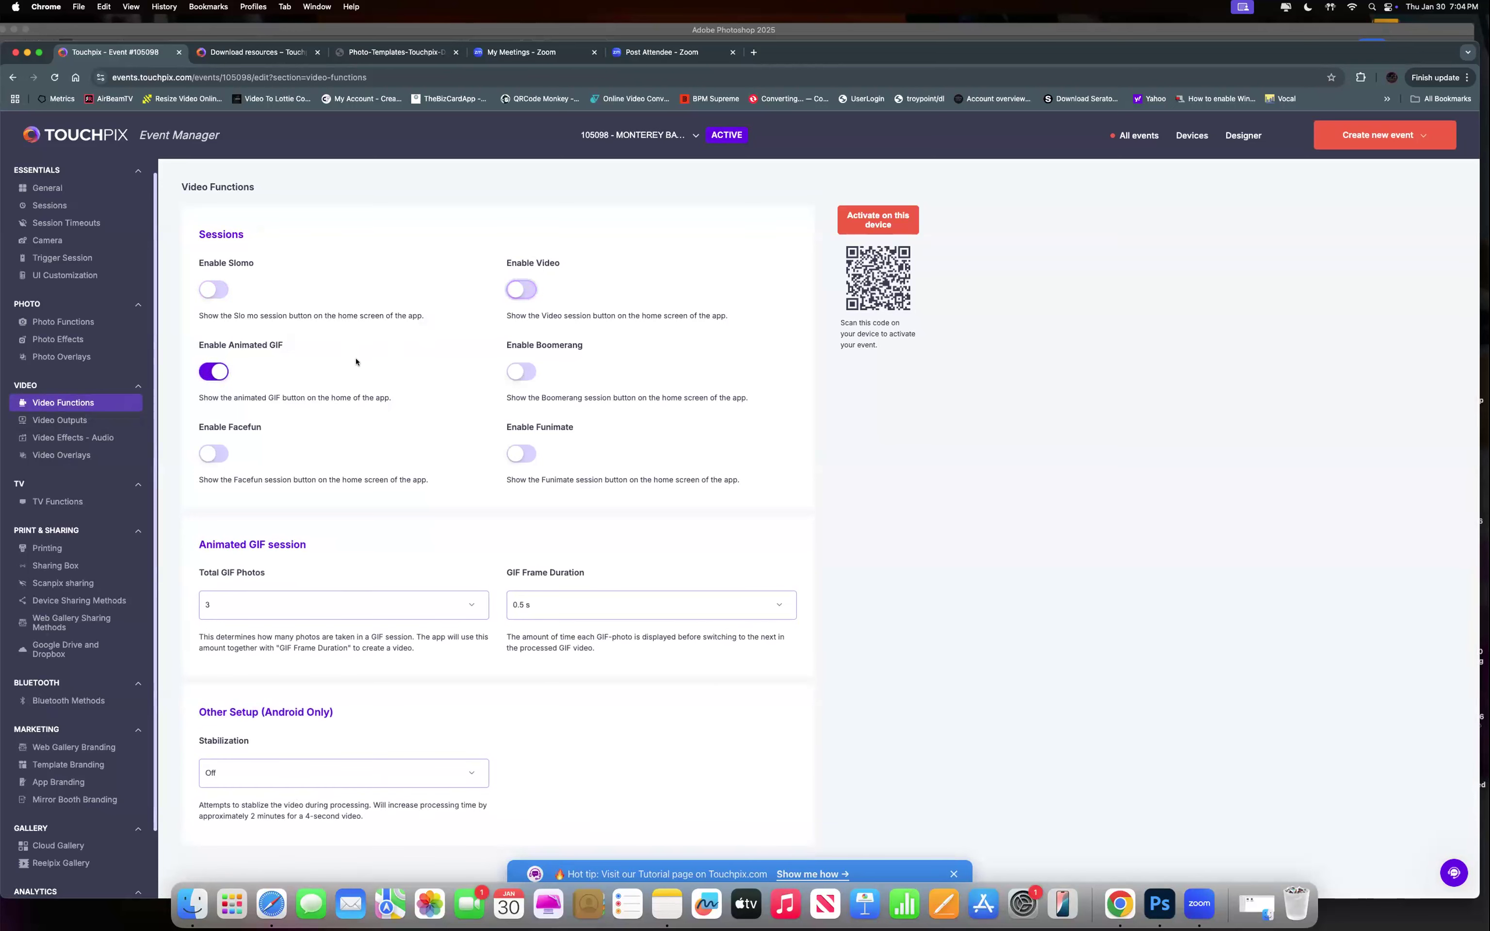
click(208, 290)
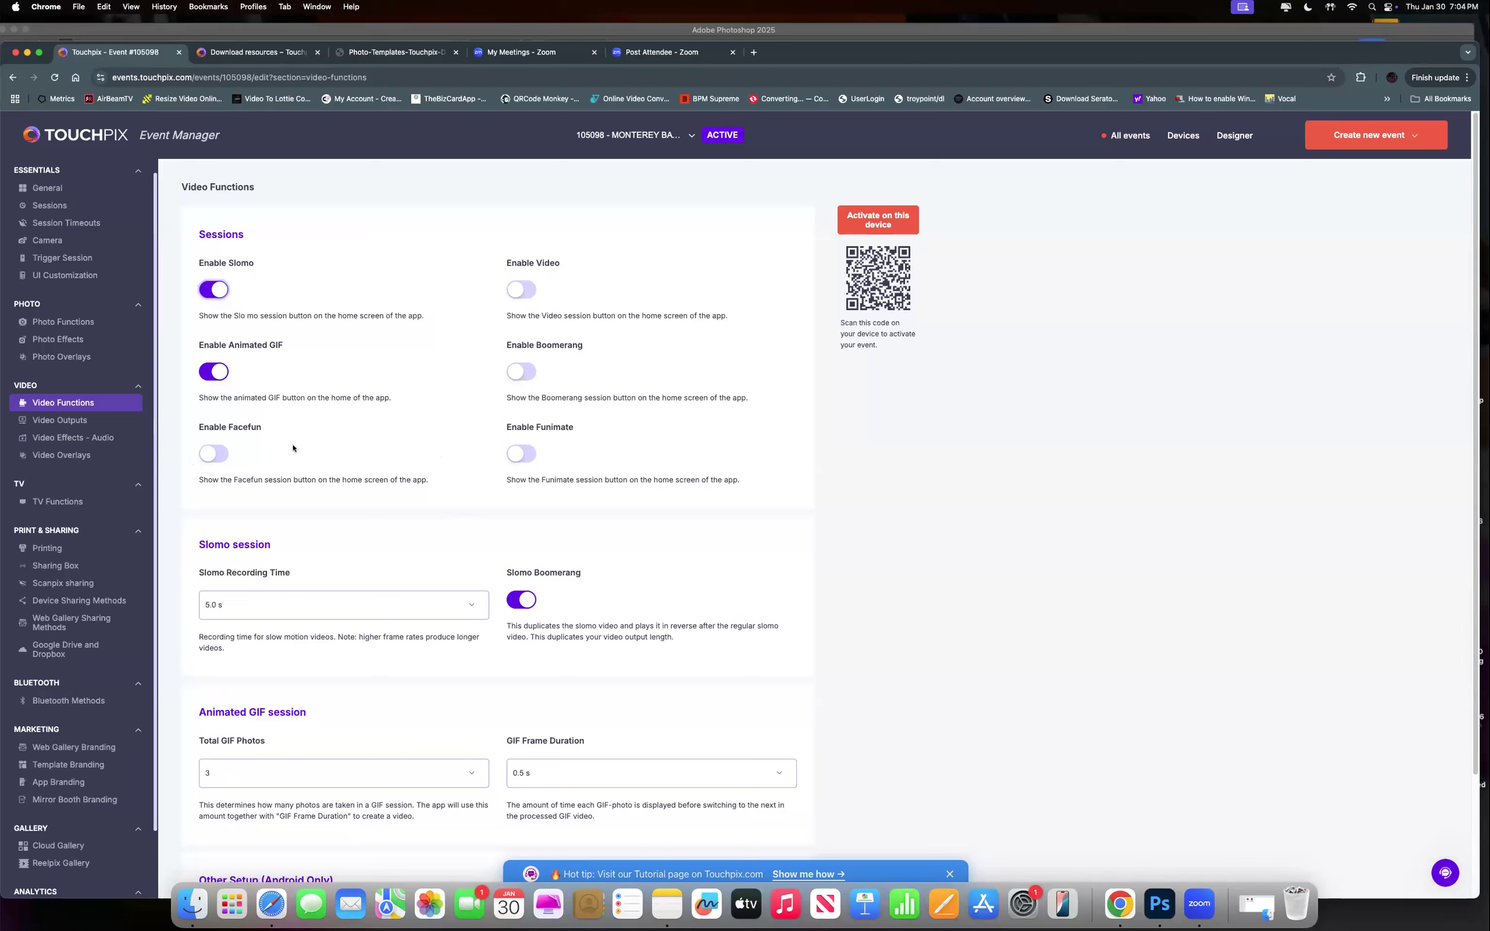
Try the Facefun and Funimate session toggles, ending with Funimate on.
click(214, 455)
click(521, 454)
click(523, 452)
click(523, 452)
Turn Funimate sessions off and keep the Slomo recording time at 5.0 s.
click(521, 454)
click(465, 603)
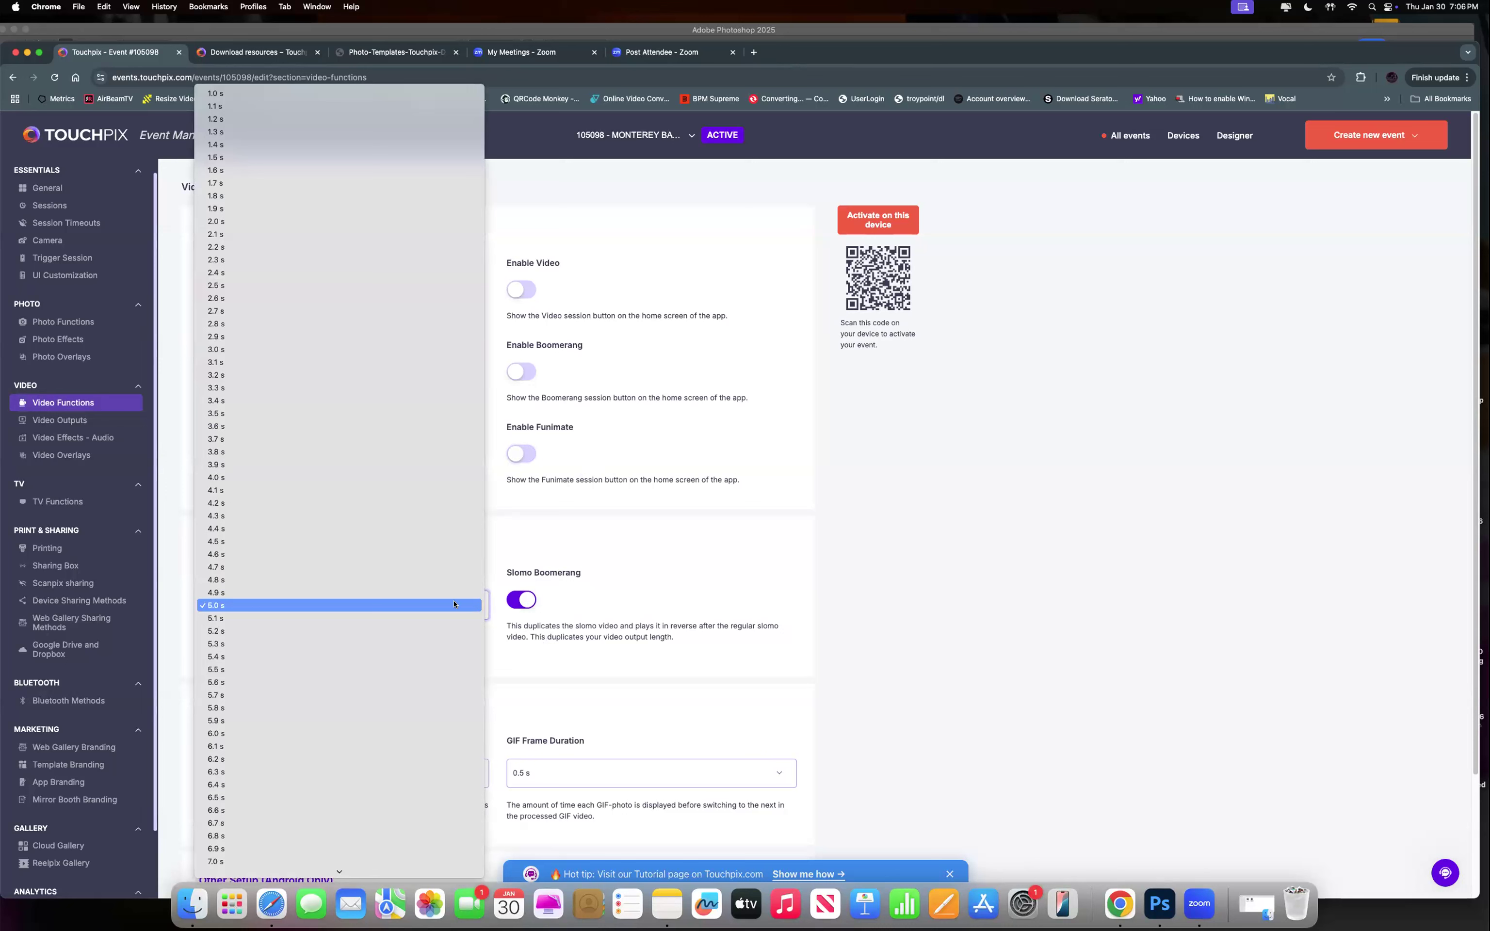
click(454, 605)
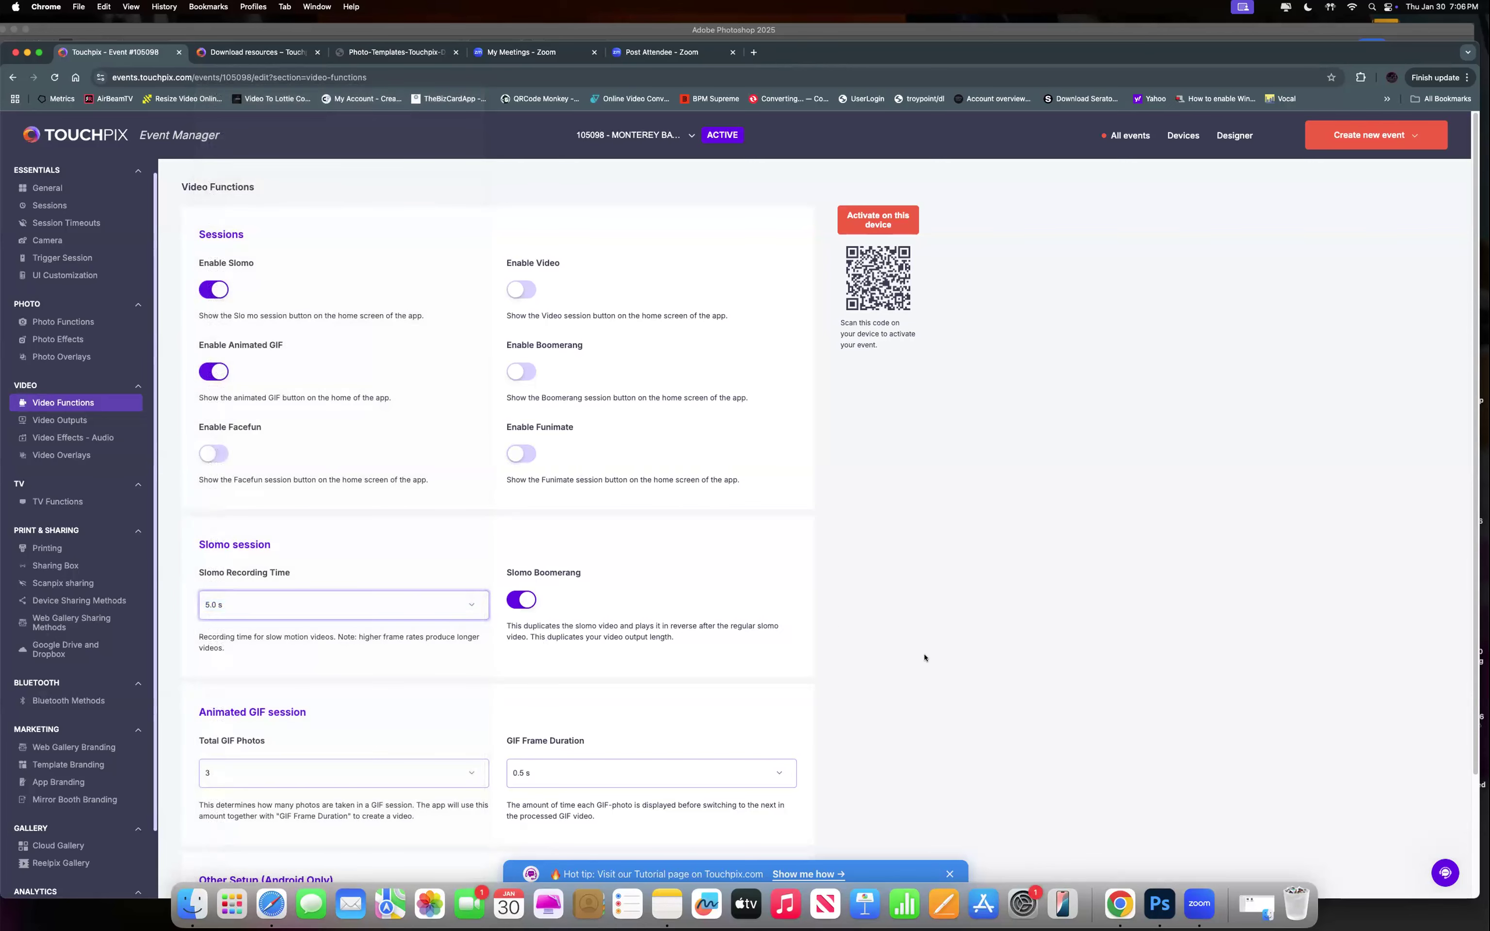
Try a 0.4 s GIF frame duration, then set it back to 0.5 s.
scroll(615, 653, down, 3)
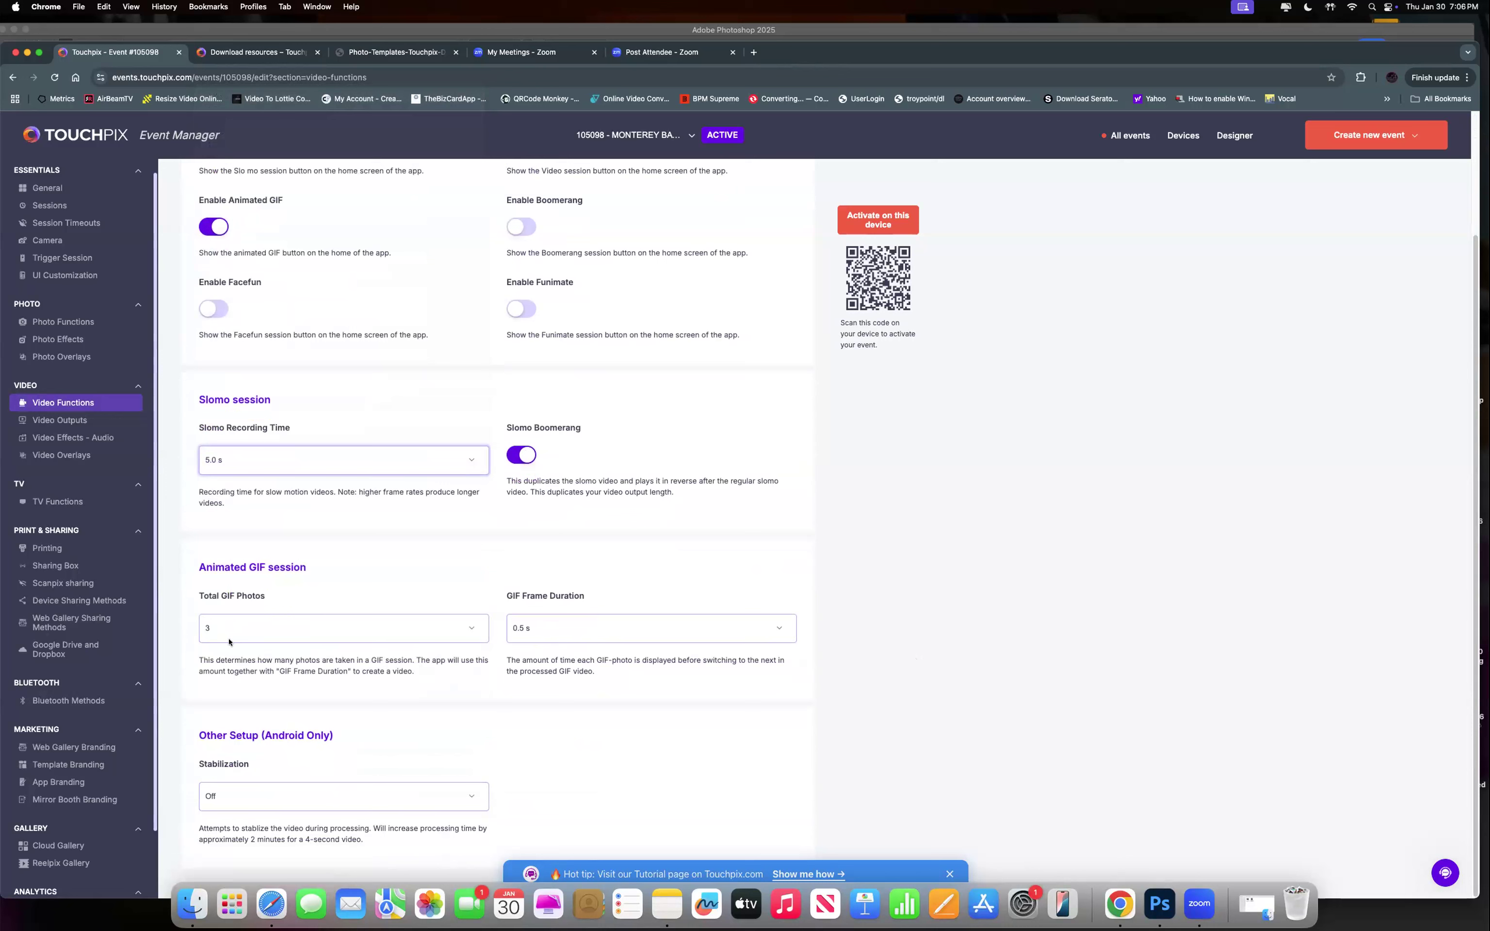
click(526, 631)
click(526, 629)
click(526, 629)
click(527, 615)
click(536, 629)
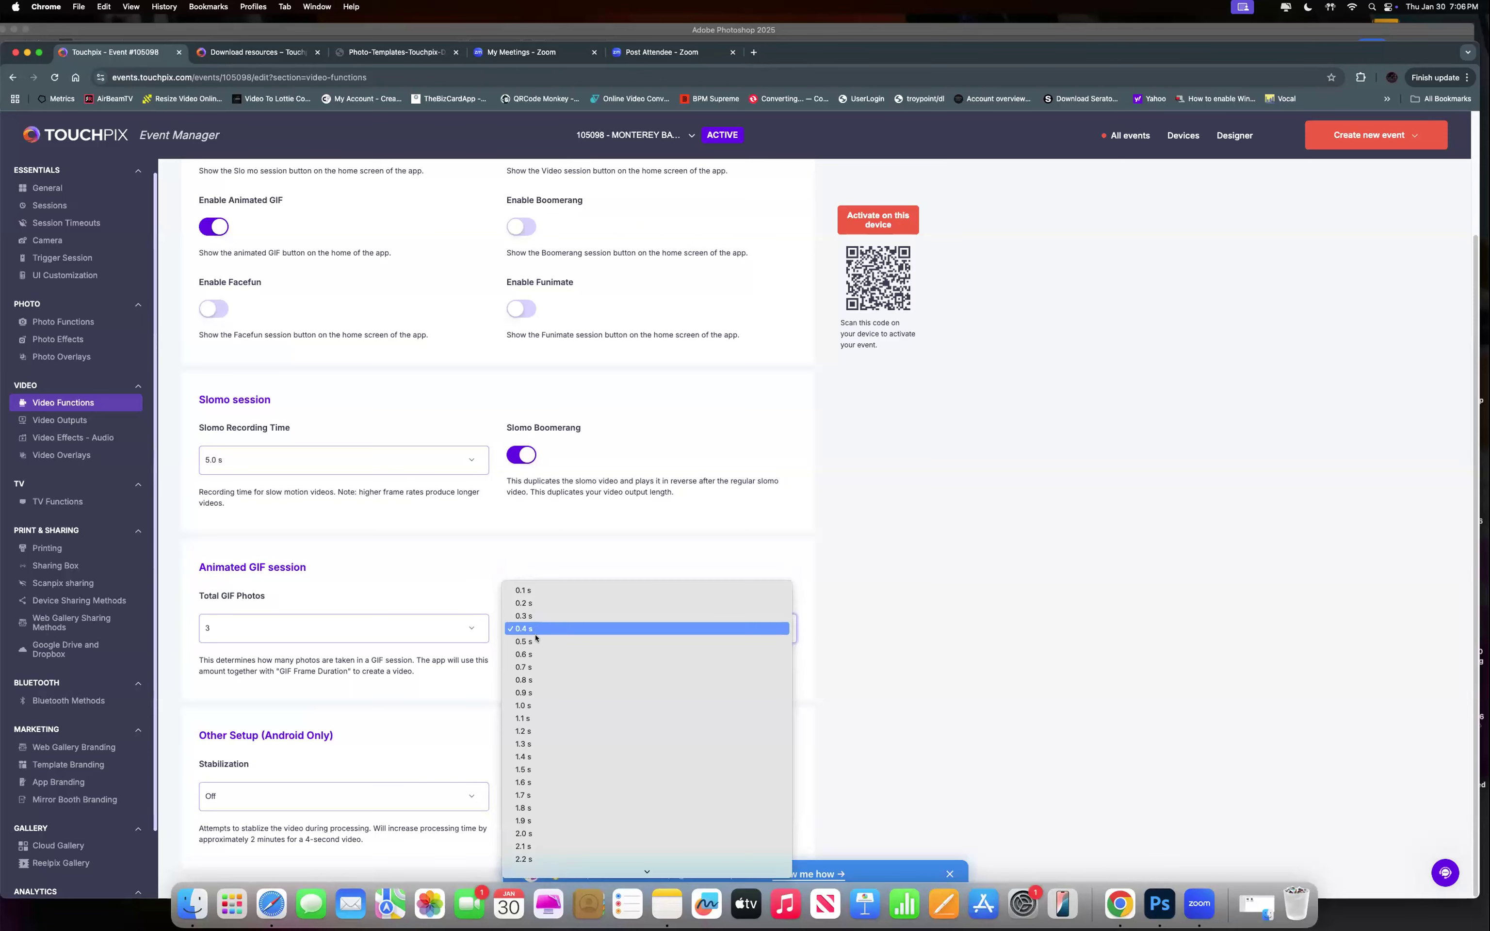
click(536, 641)
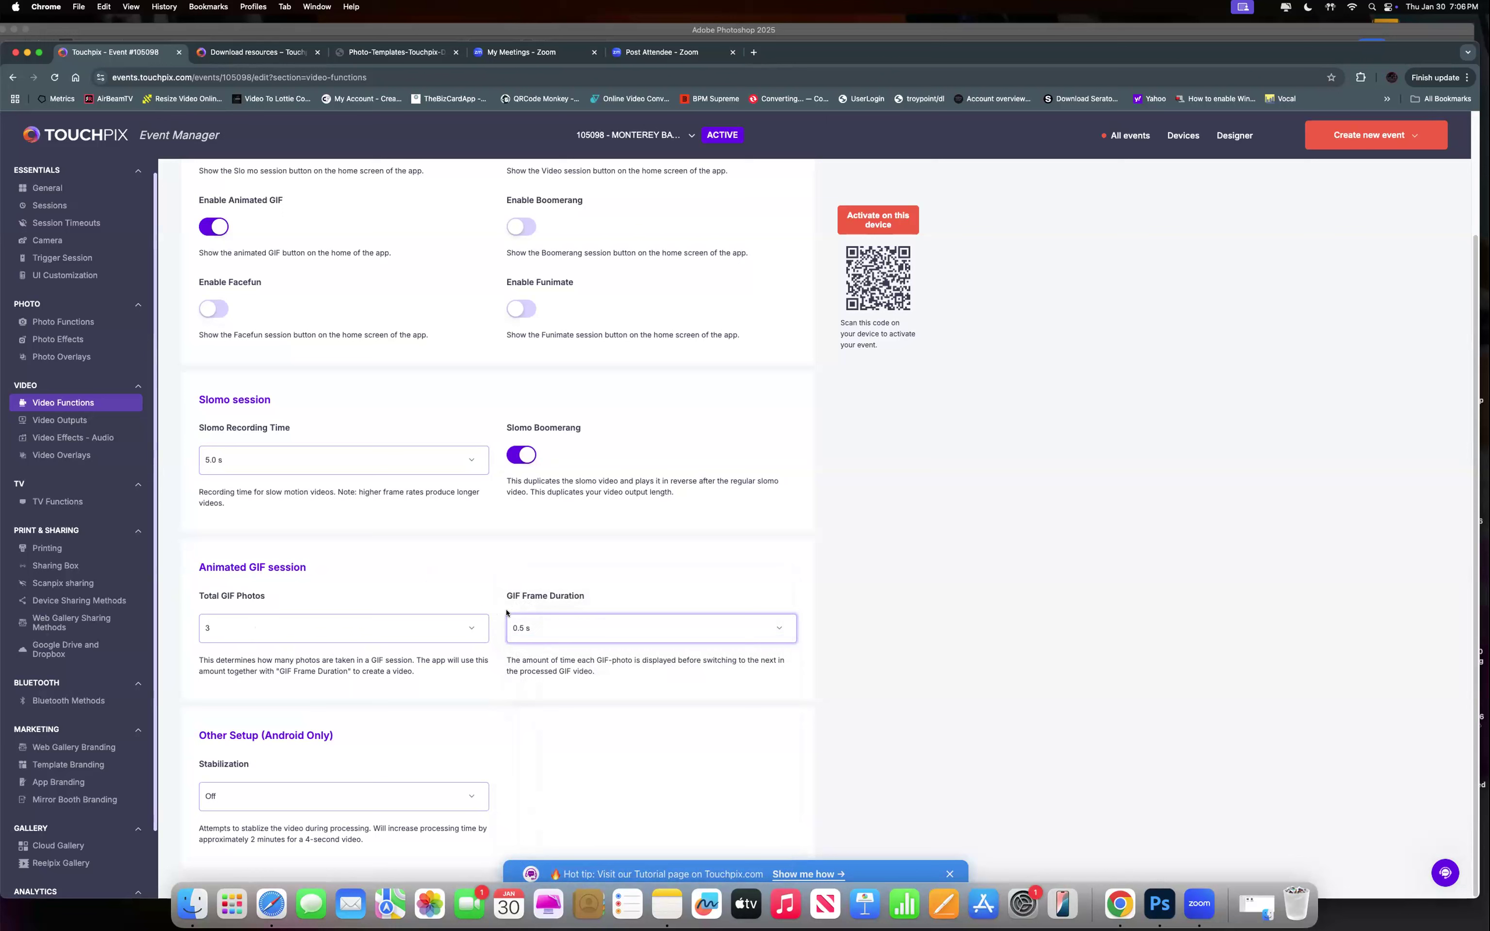
click(554, 631)
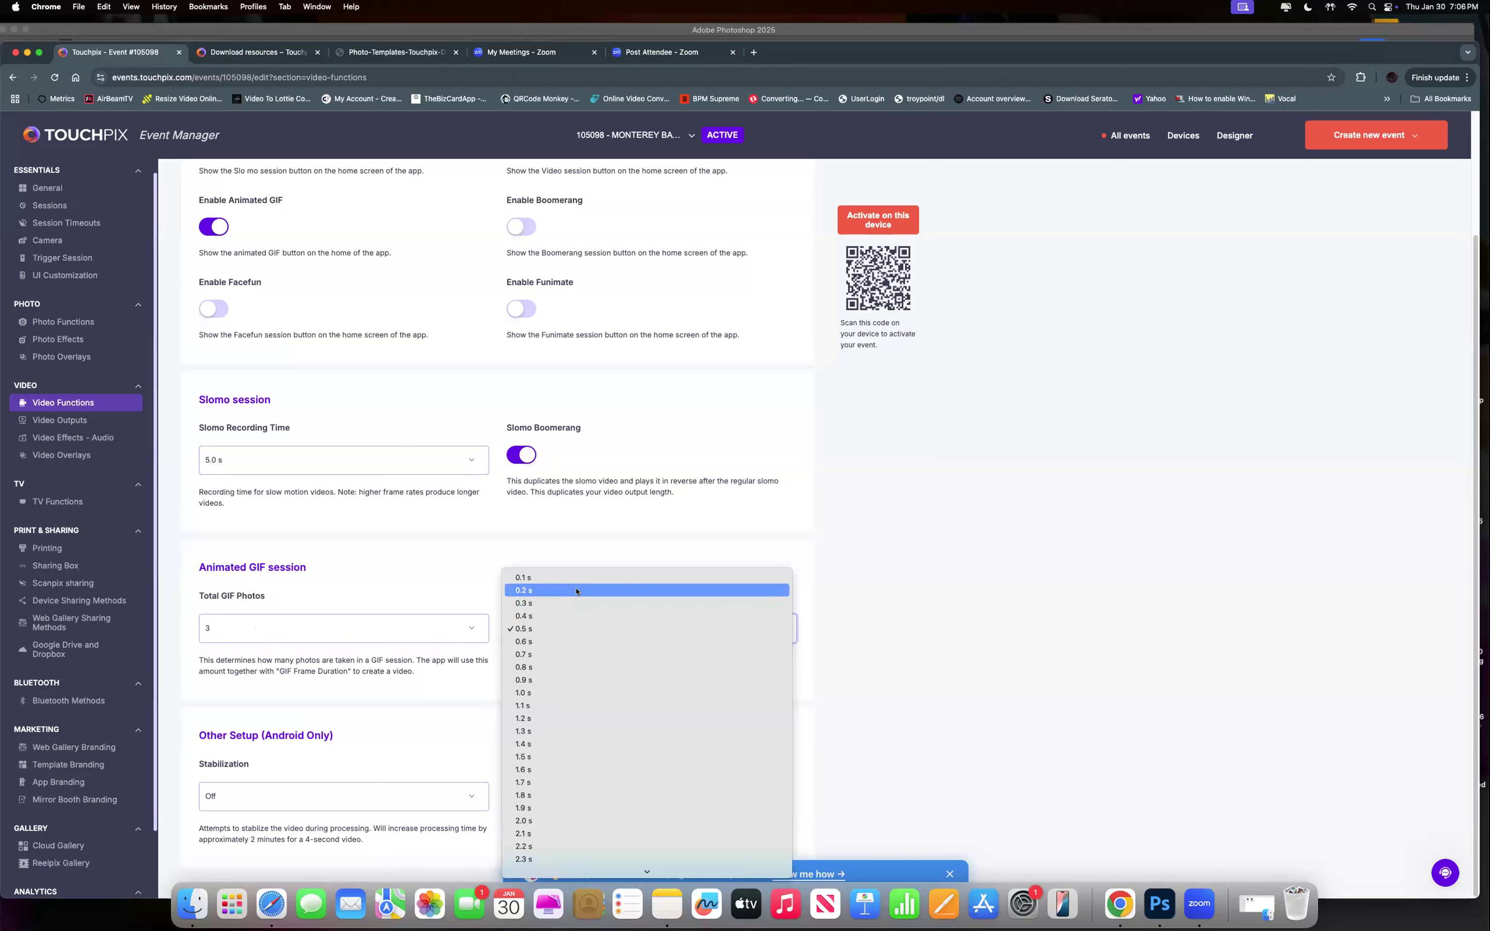
click(548, 628)
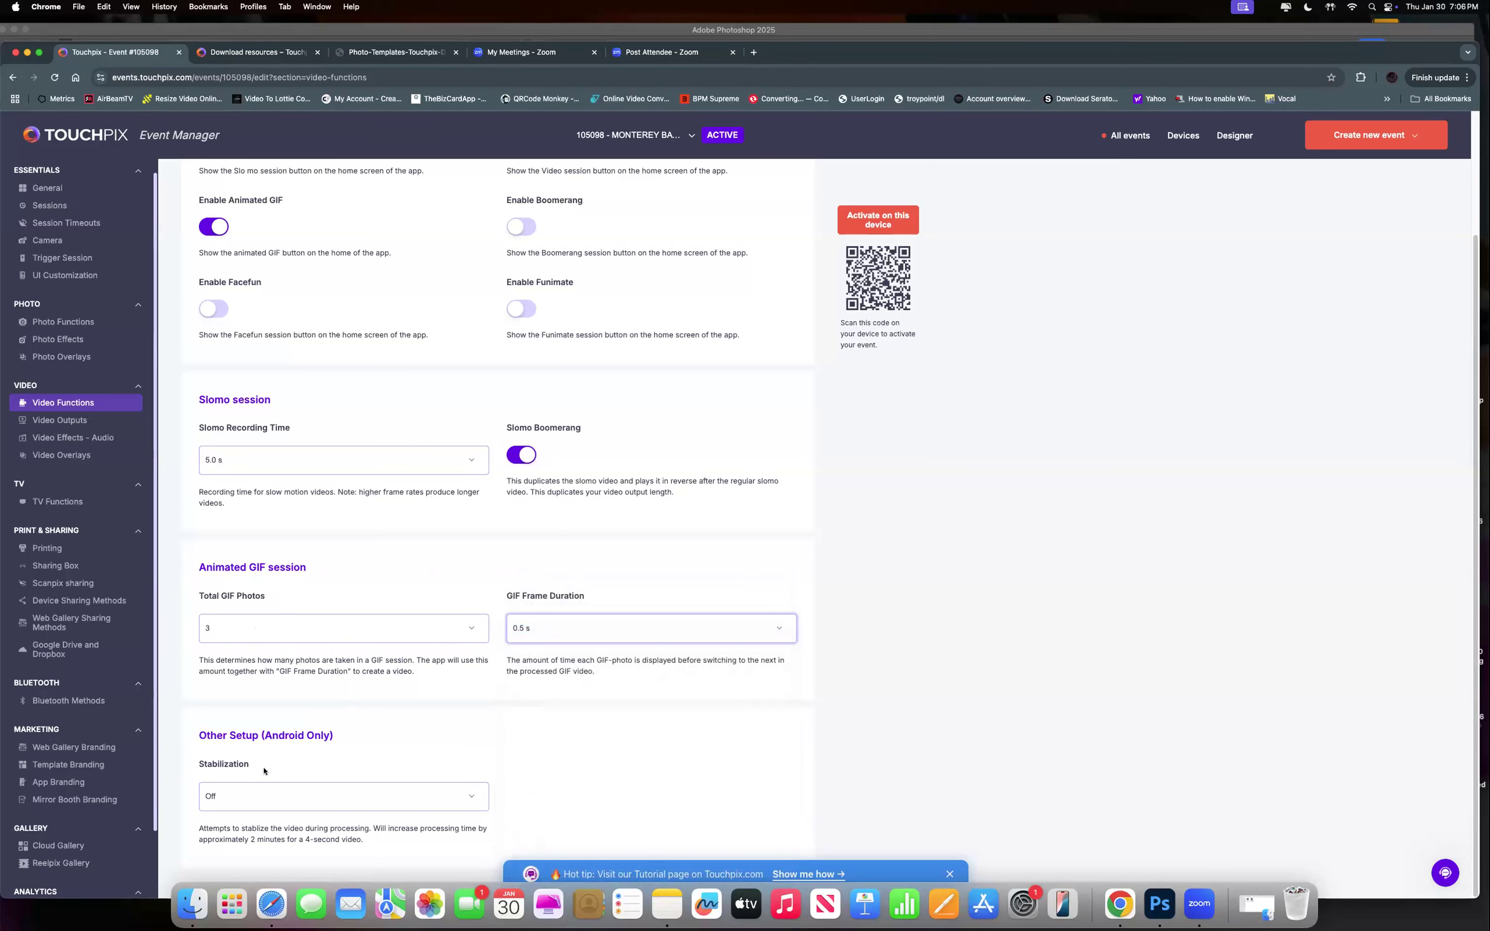
Recheck the GIF frame duration choices and keep 0.5 s.
scroll(403, 706, up, 4)
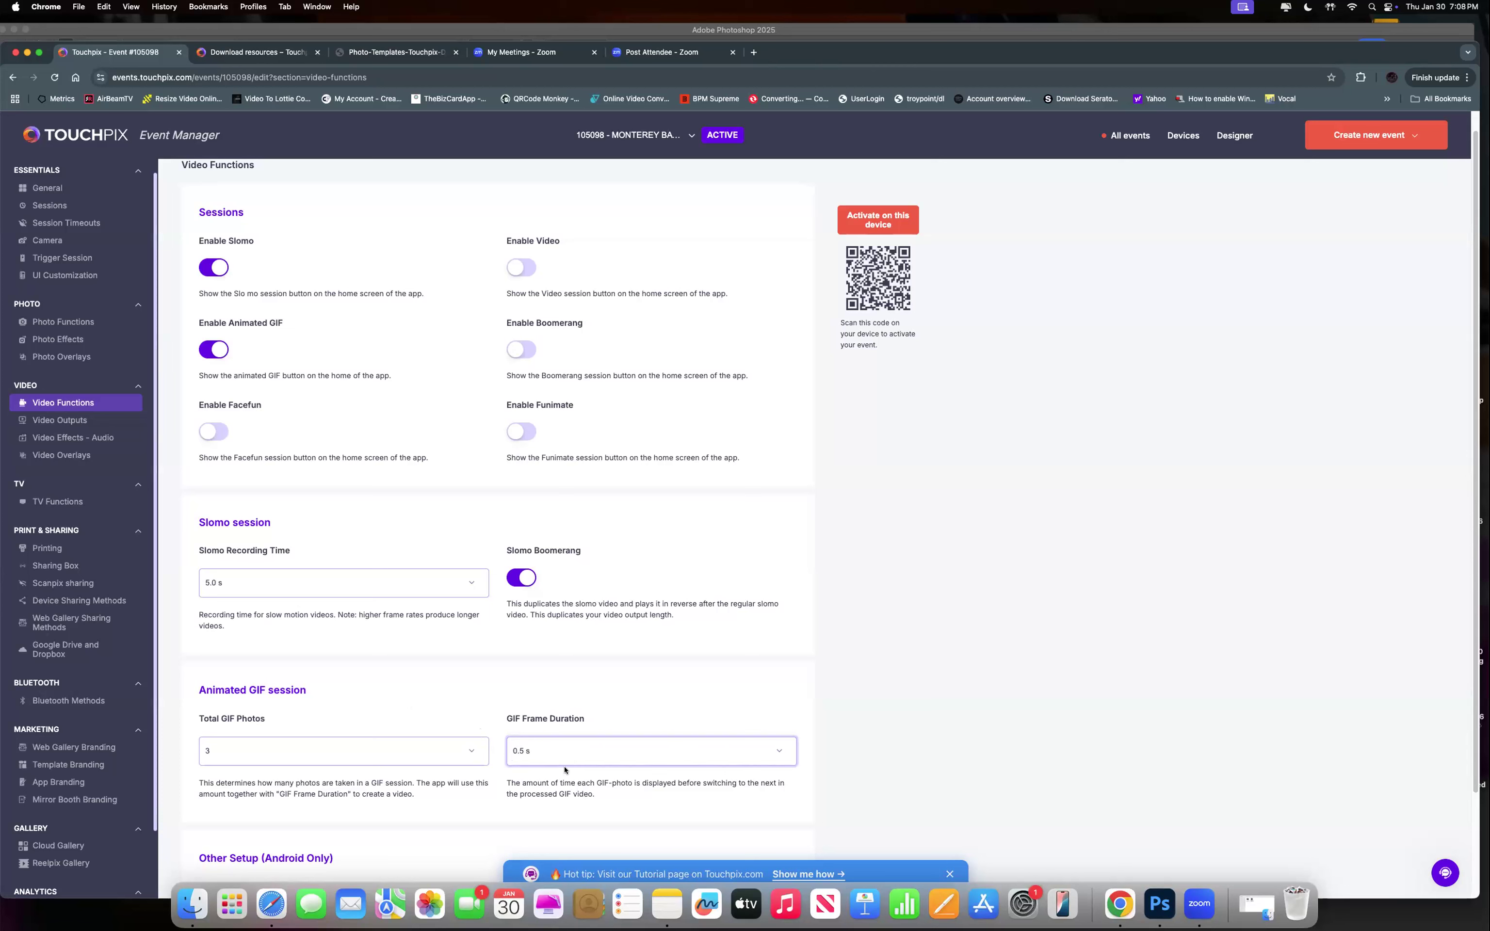
click(545, 749)
scroll(551, 794, down, 10)
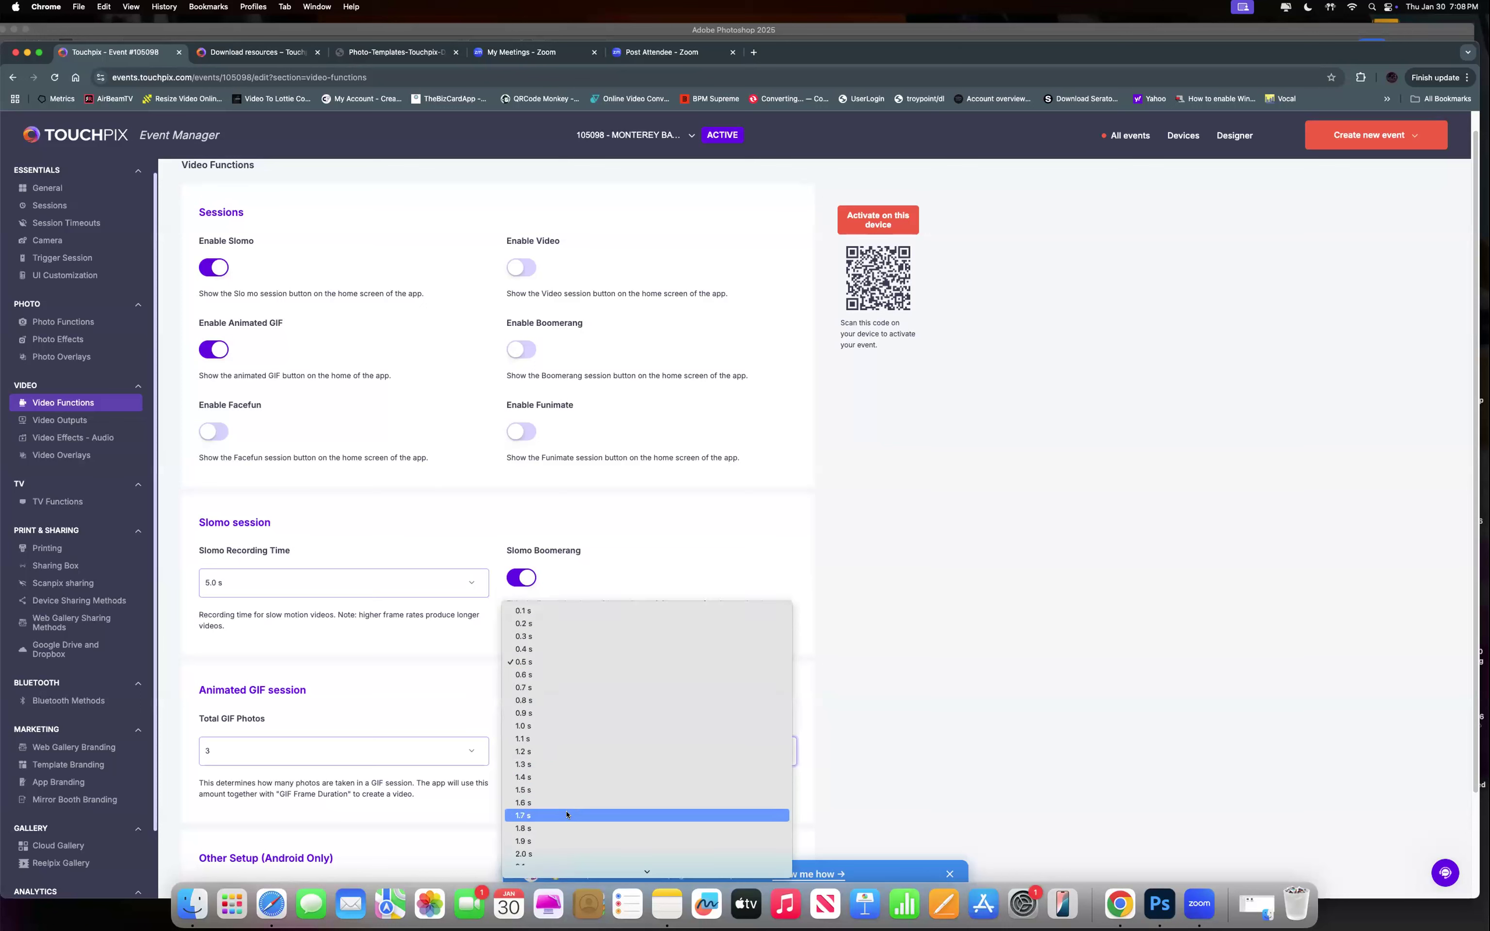
scroll(556, 815, down, 5)
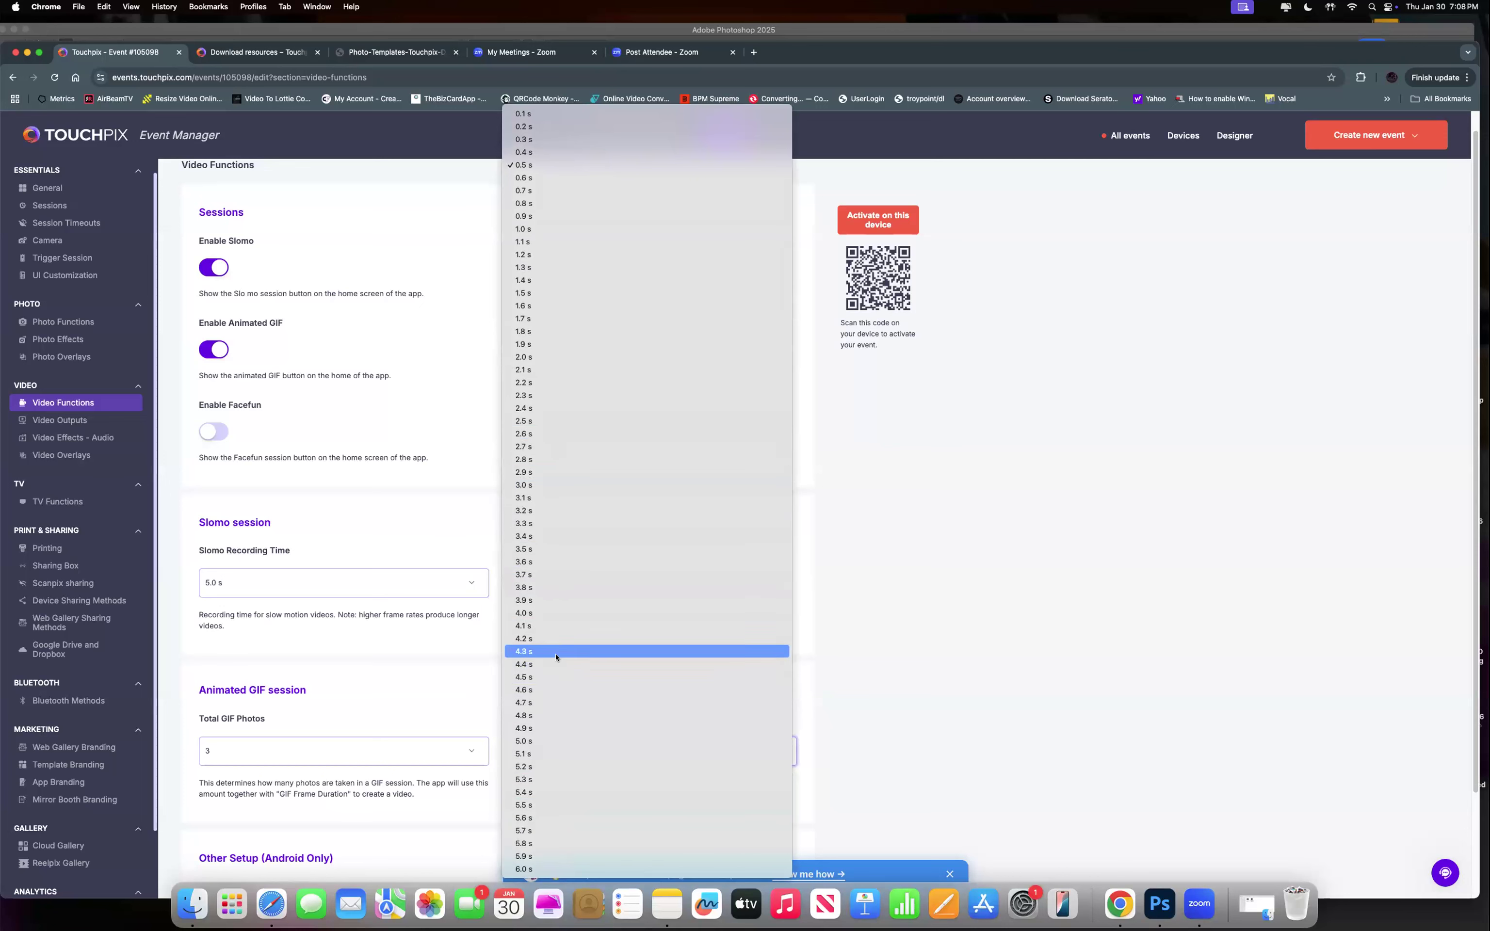
click(592, 164)
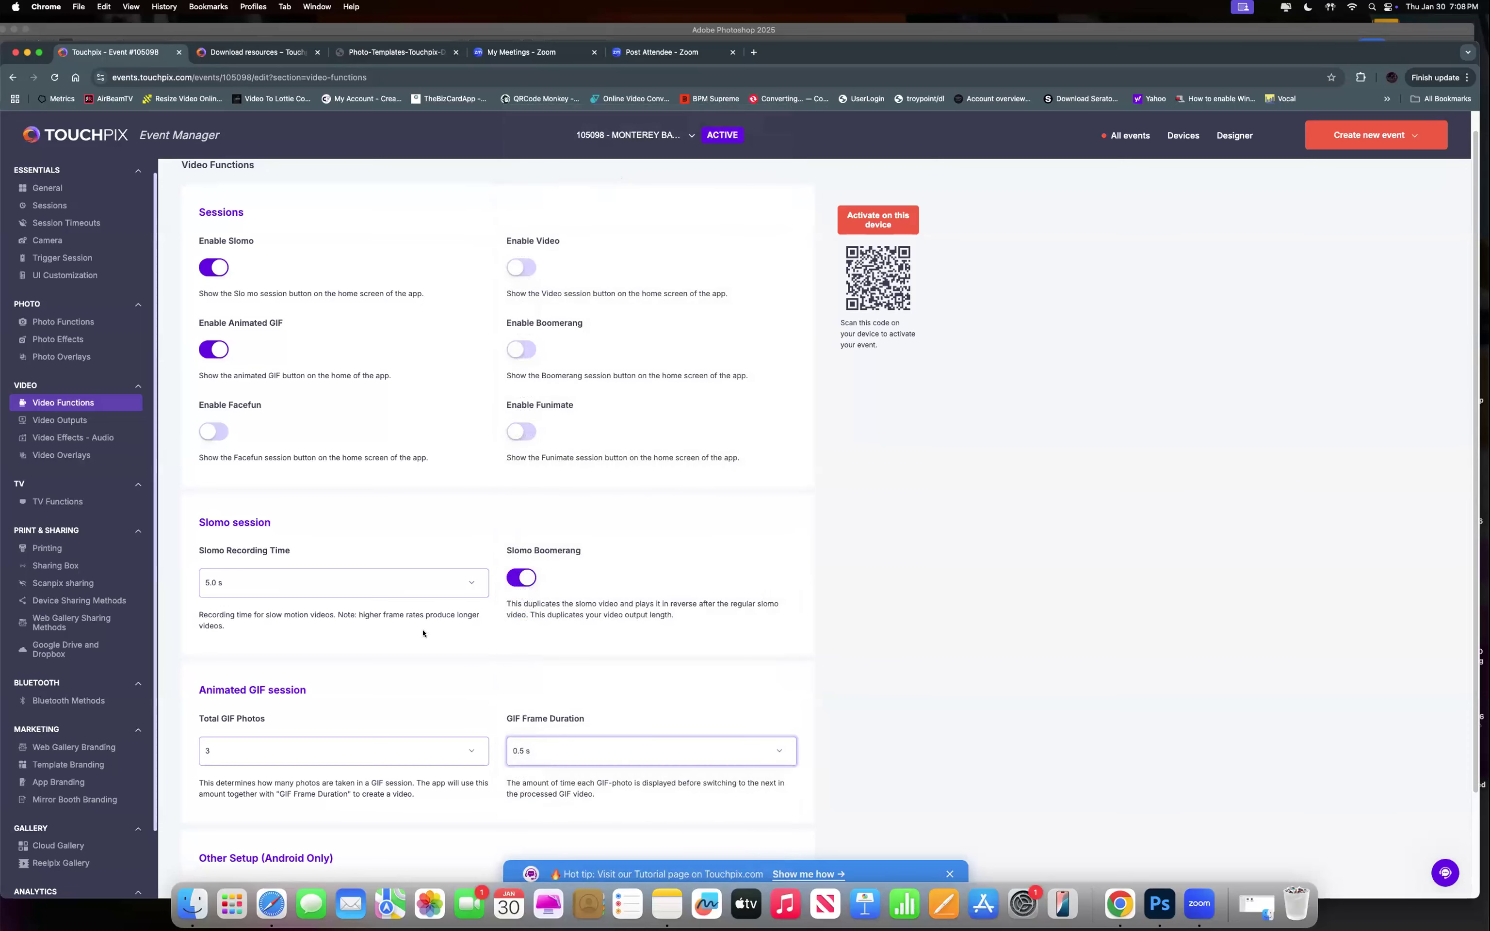
click(548, 746)
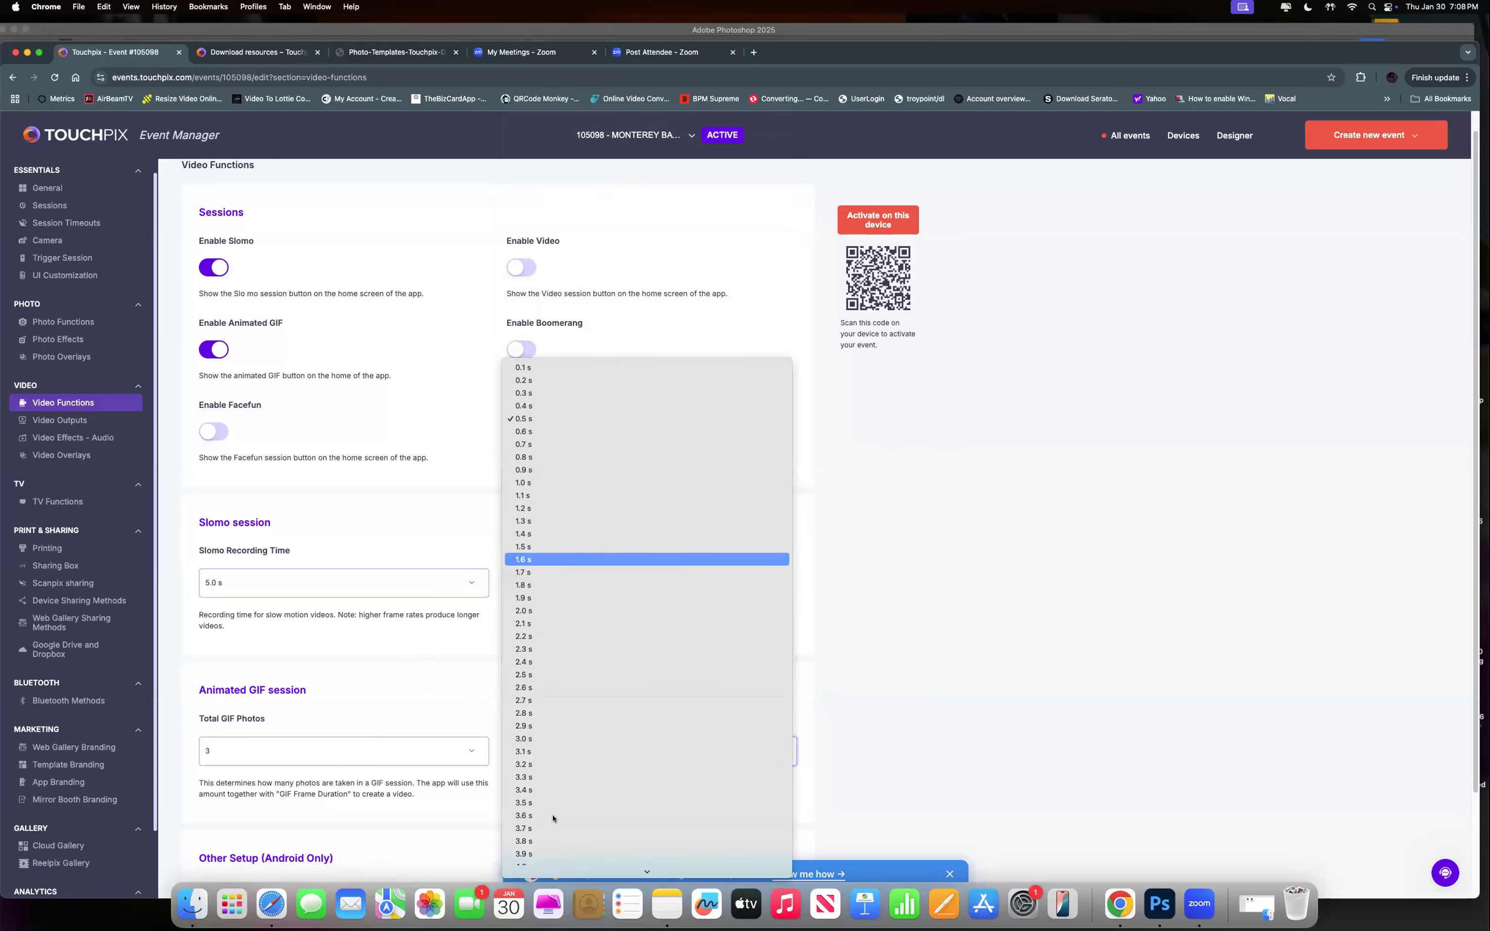
click(544, 418)
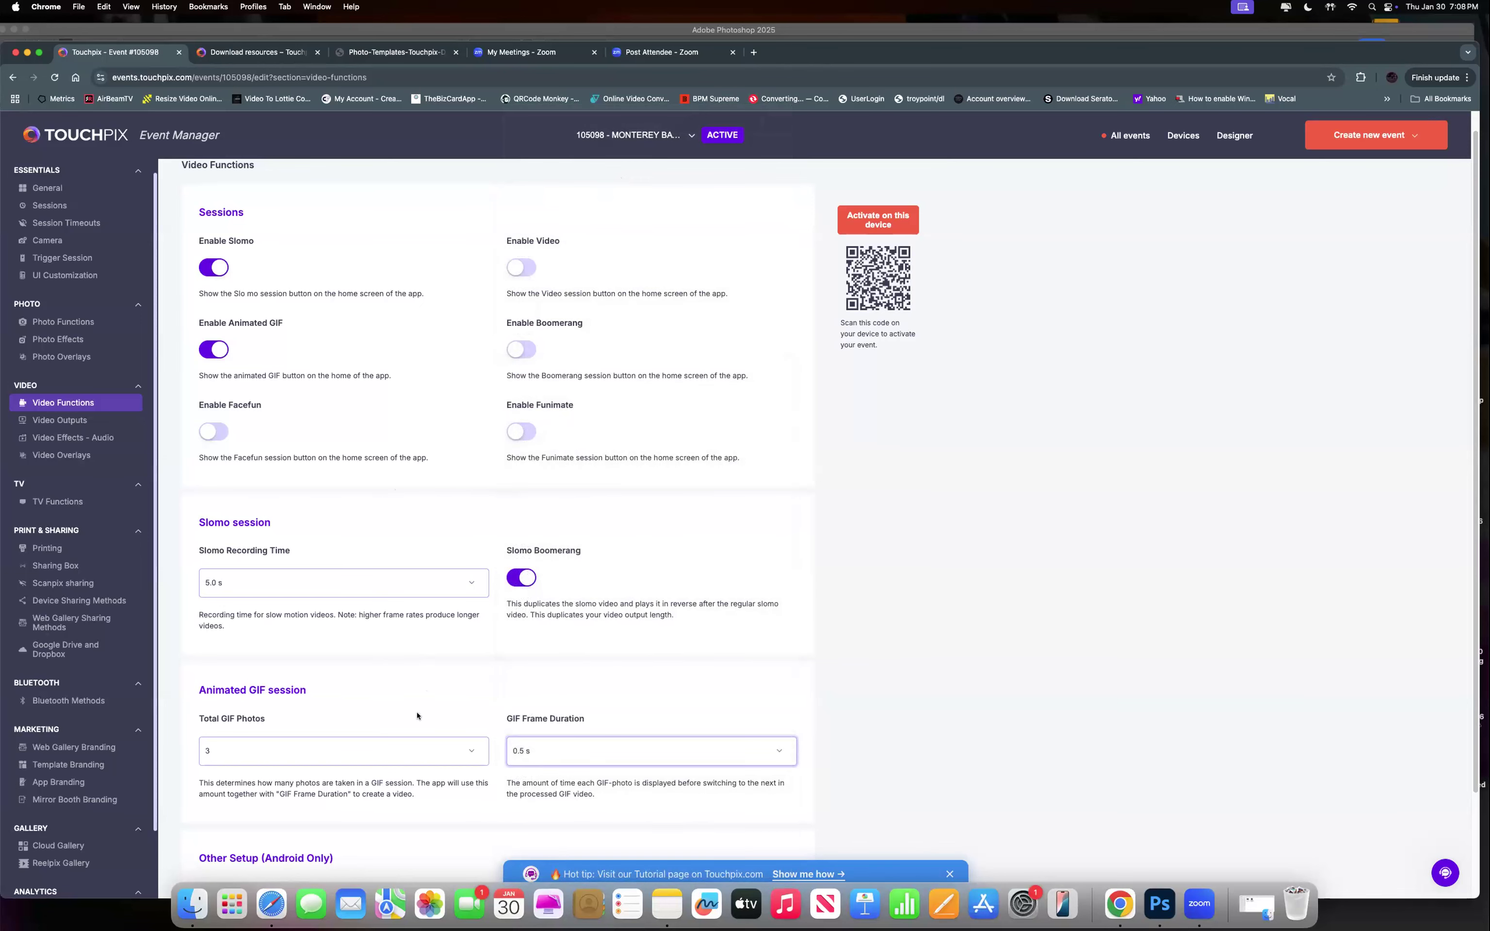
Keep Android video stabilization at Off, then move to the Video Outputs settings.
scroll(403, 690, down, 2)
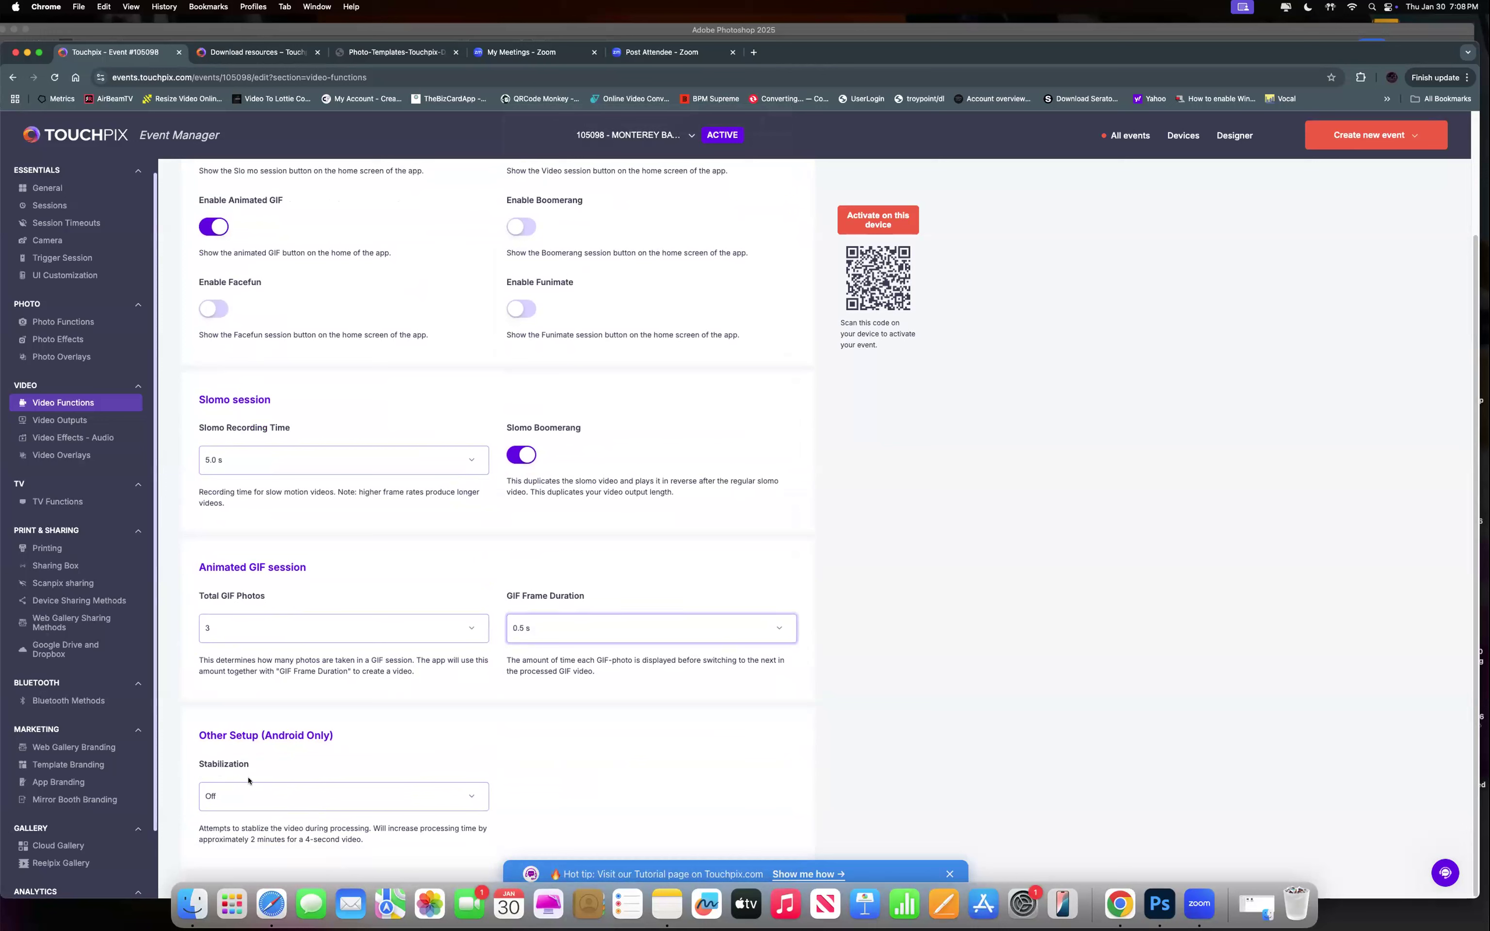
click(246, 798)
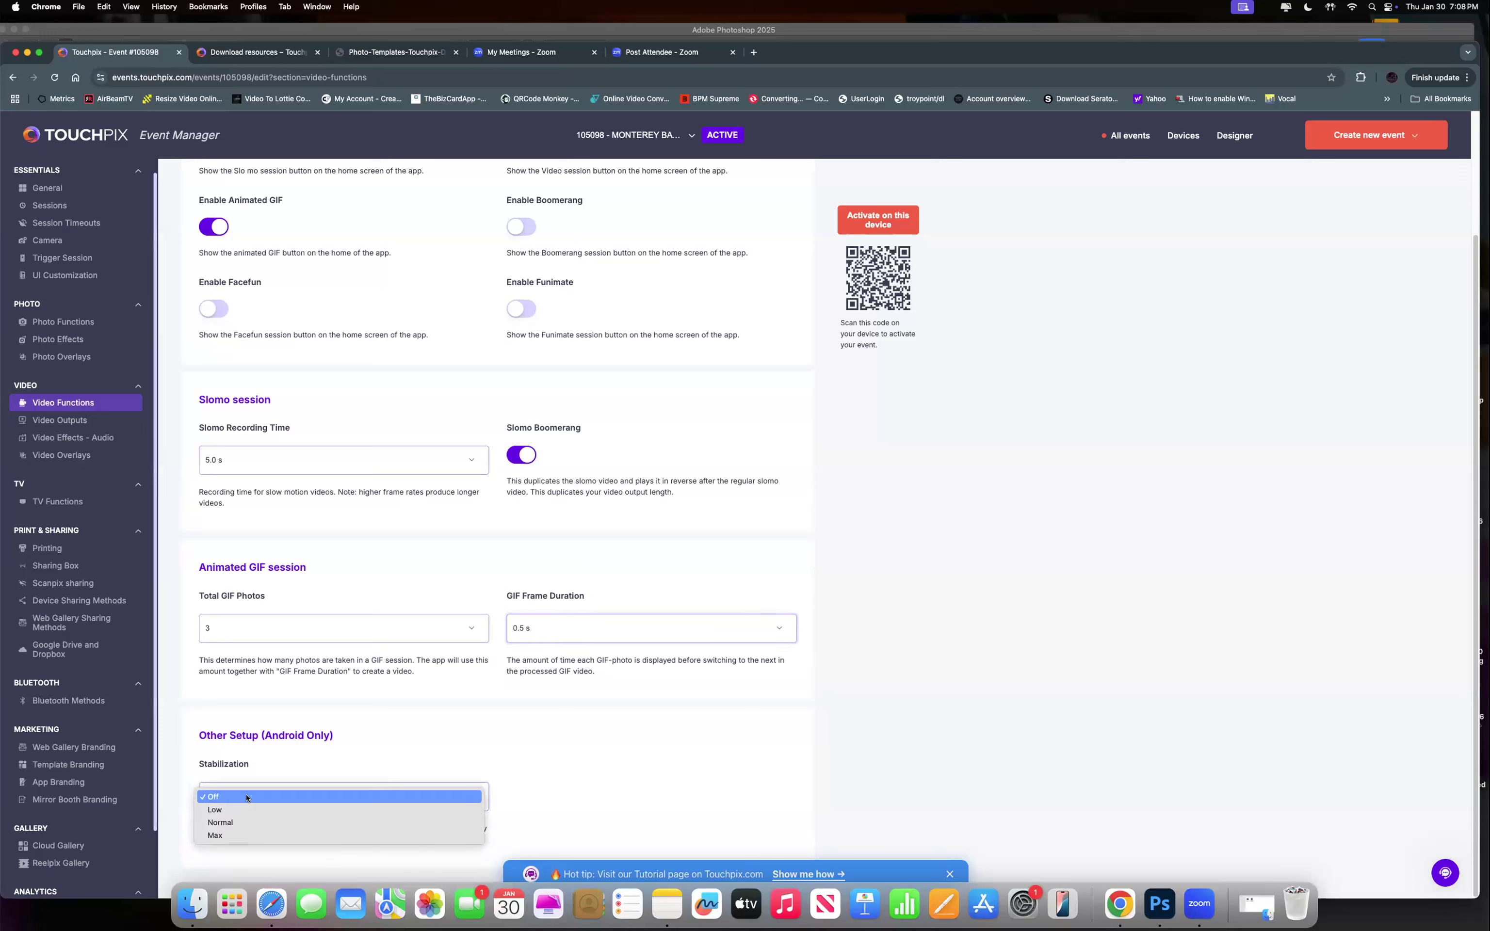
click(252, 793)
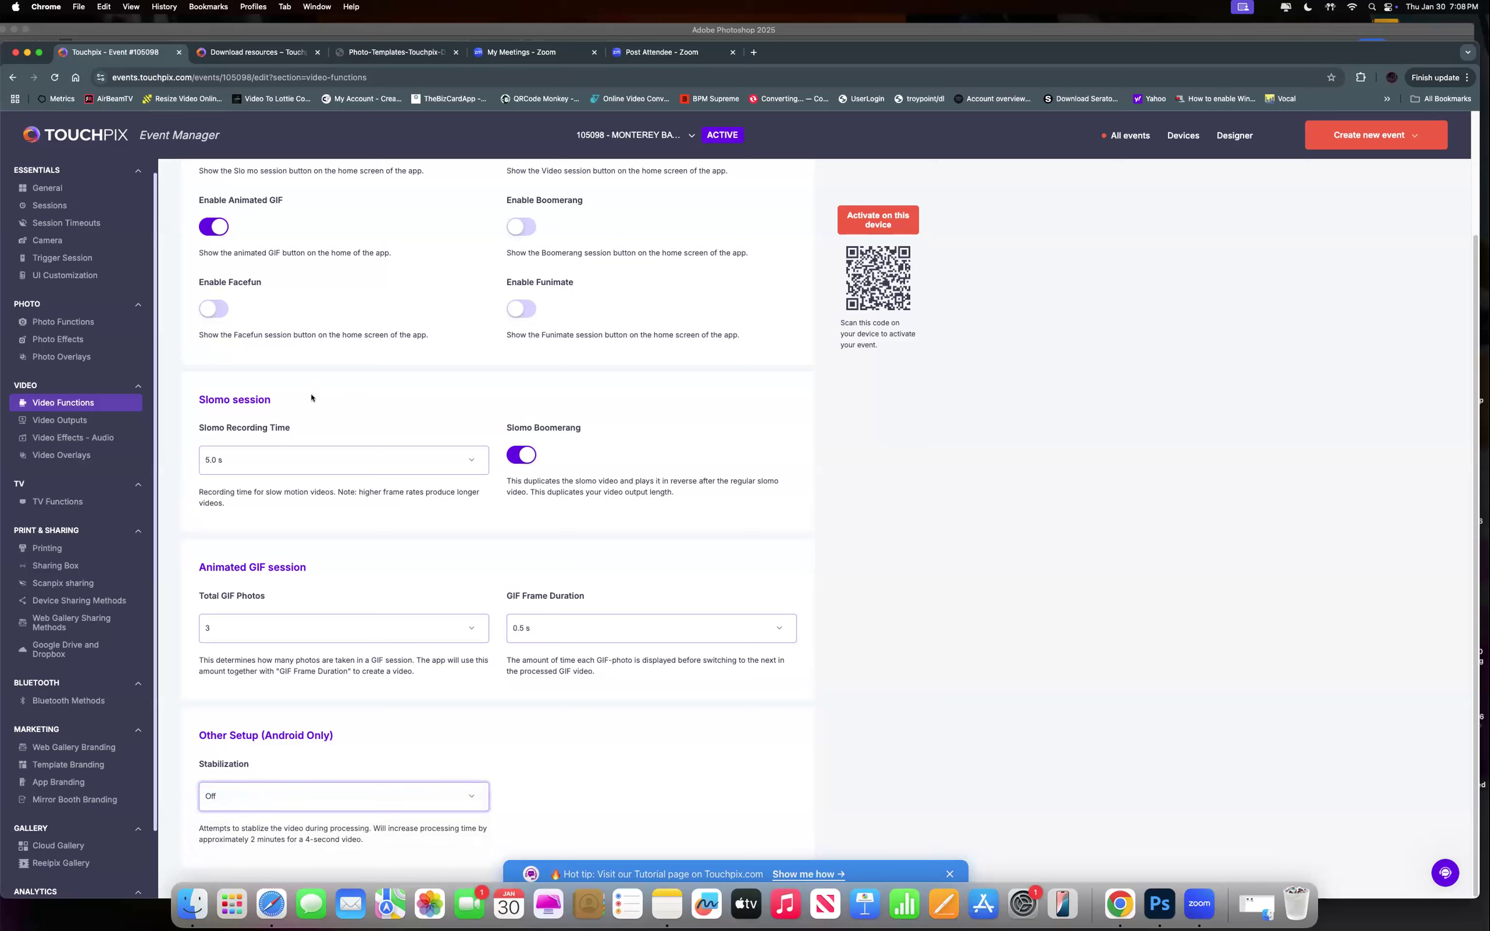
scroll(301, 394, up, 2)
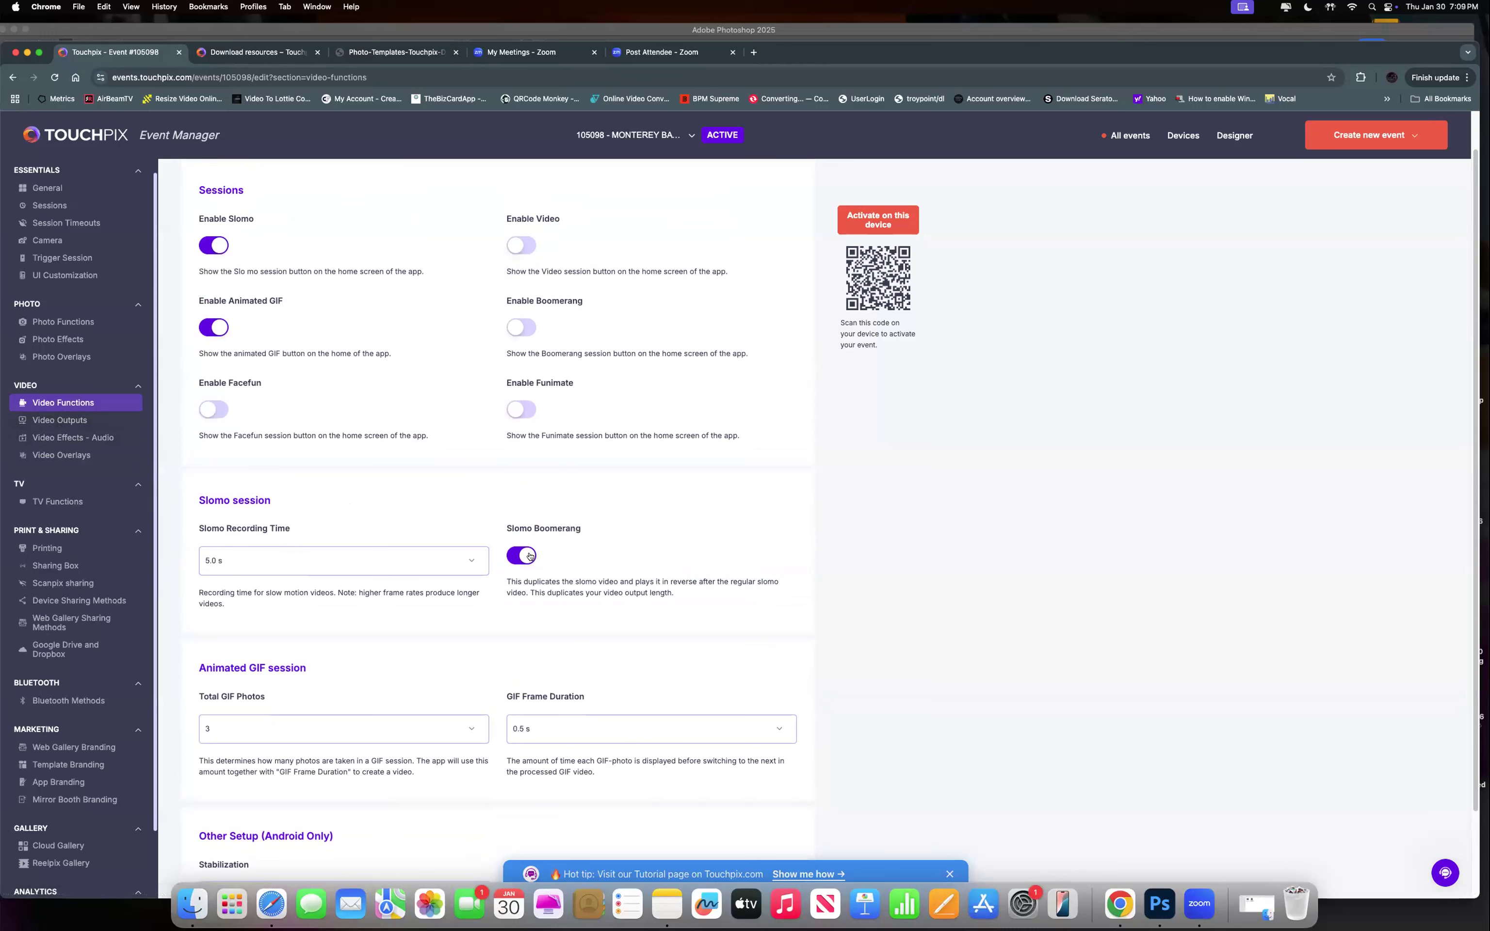
click(69, 421)
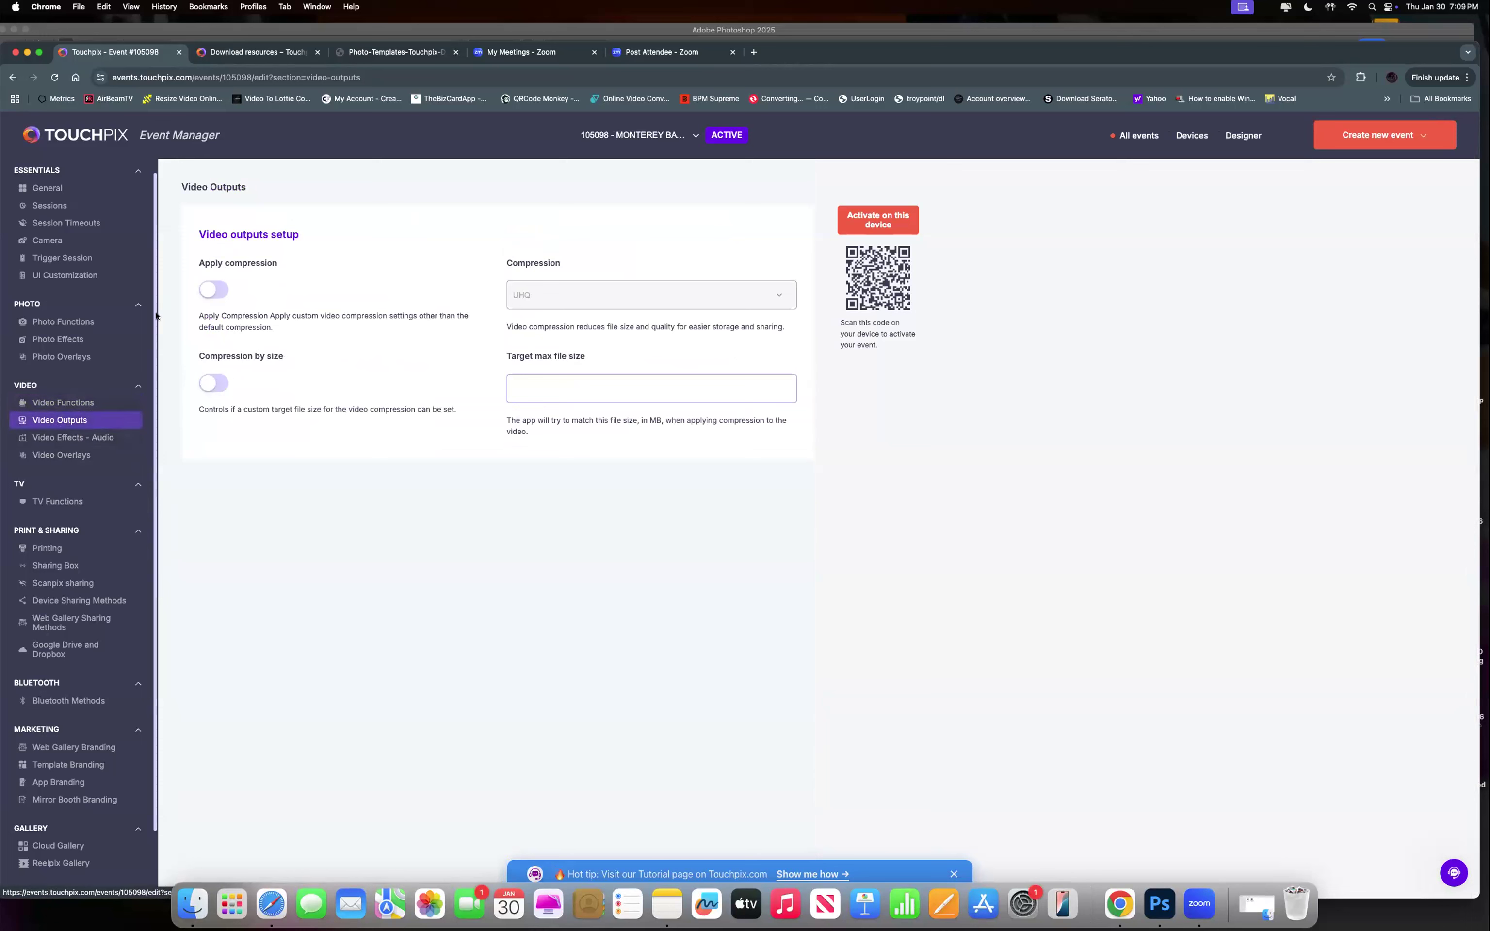
click(207, 292)
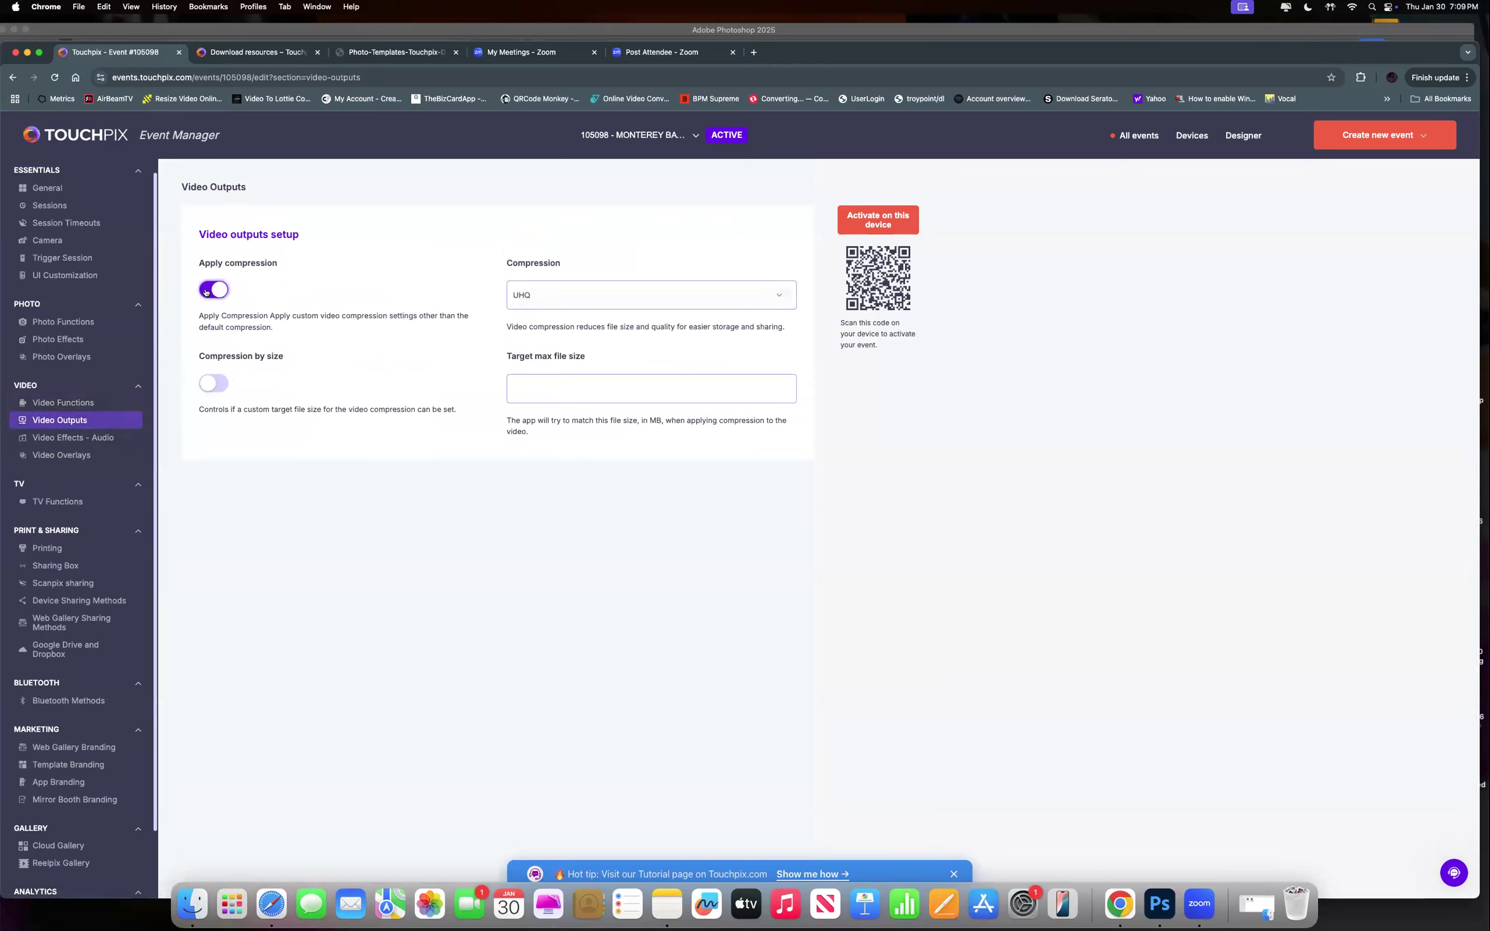
click(552, 300)
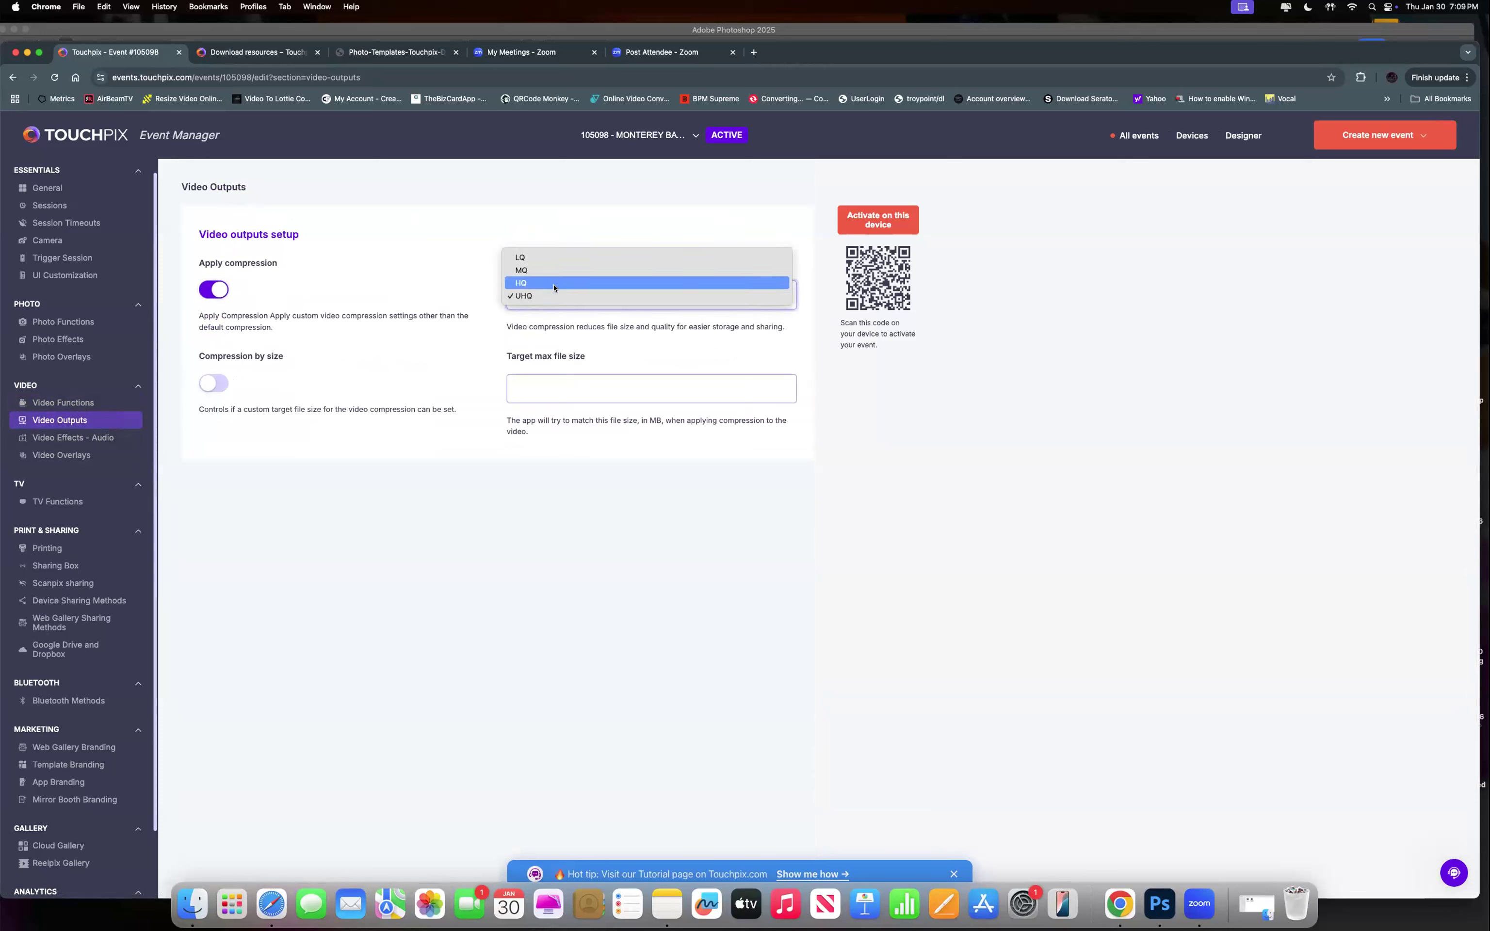
click(551, 282)
click(546, 304)
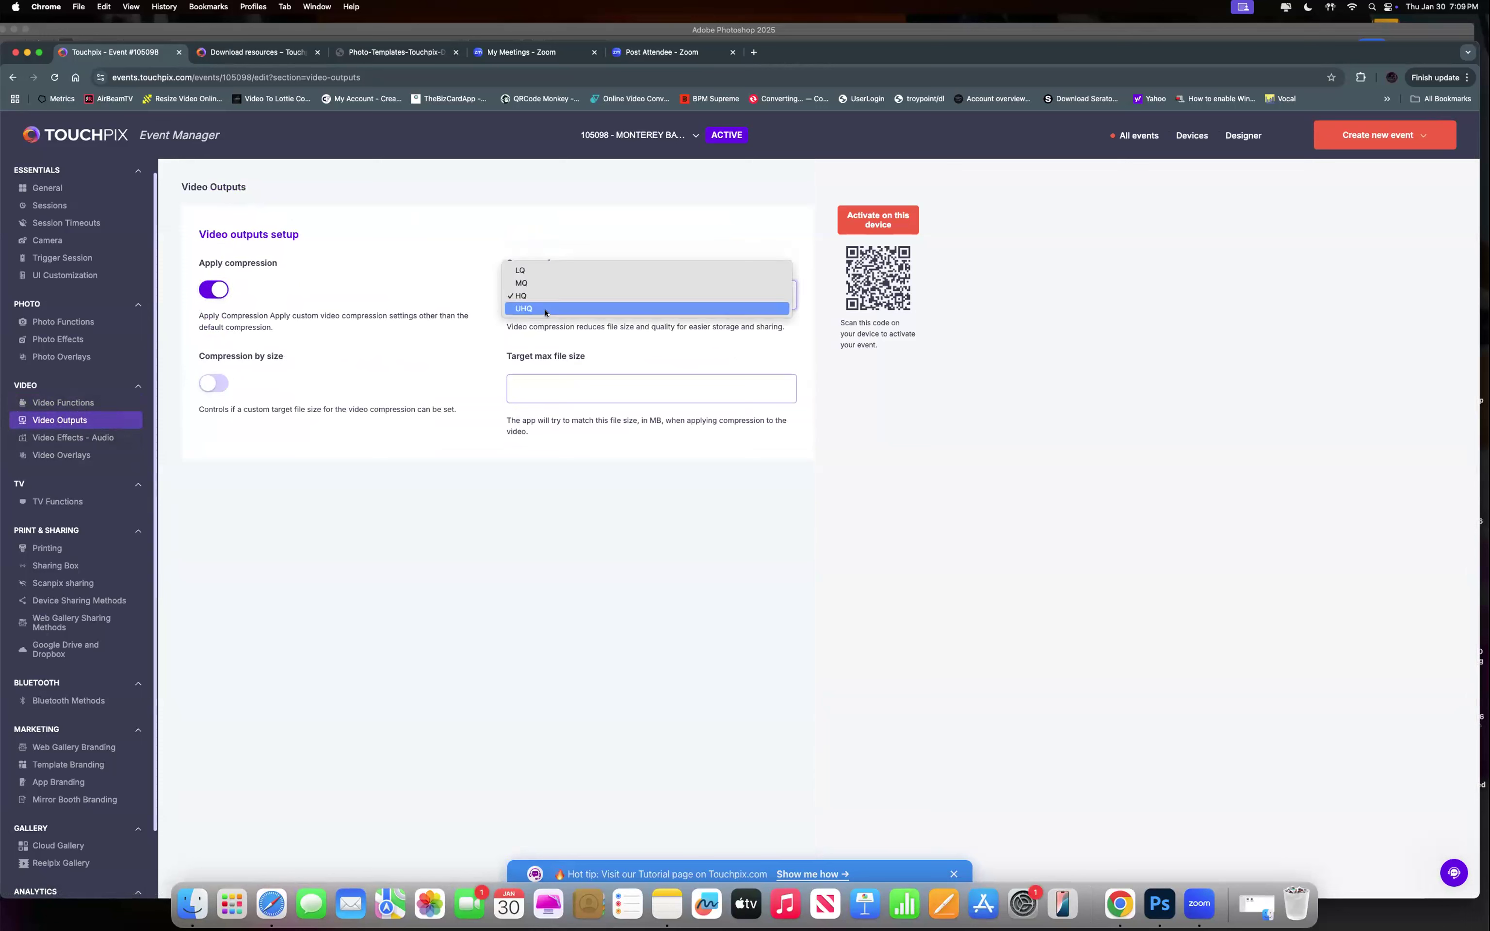
click(545, 308)
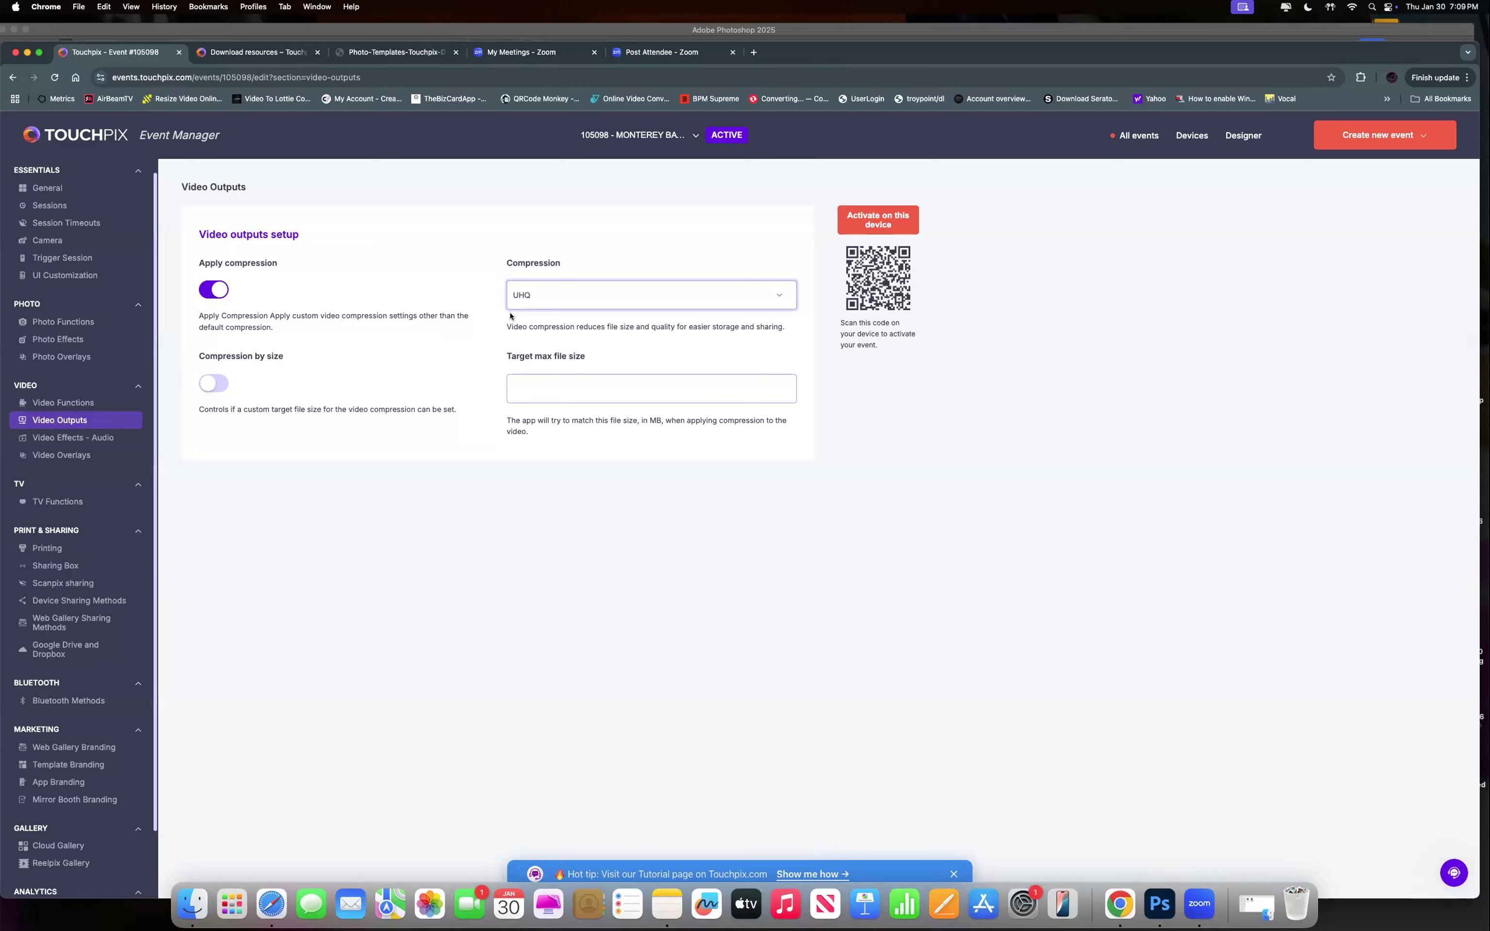
click(223, 290)
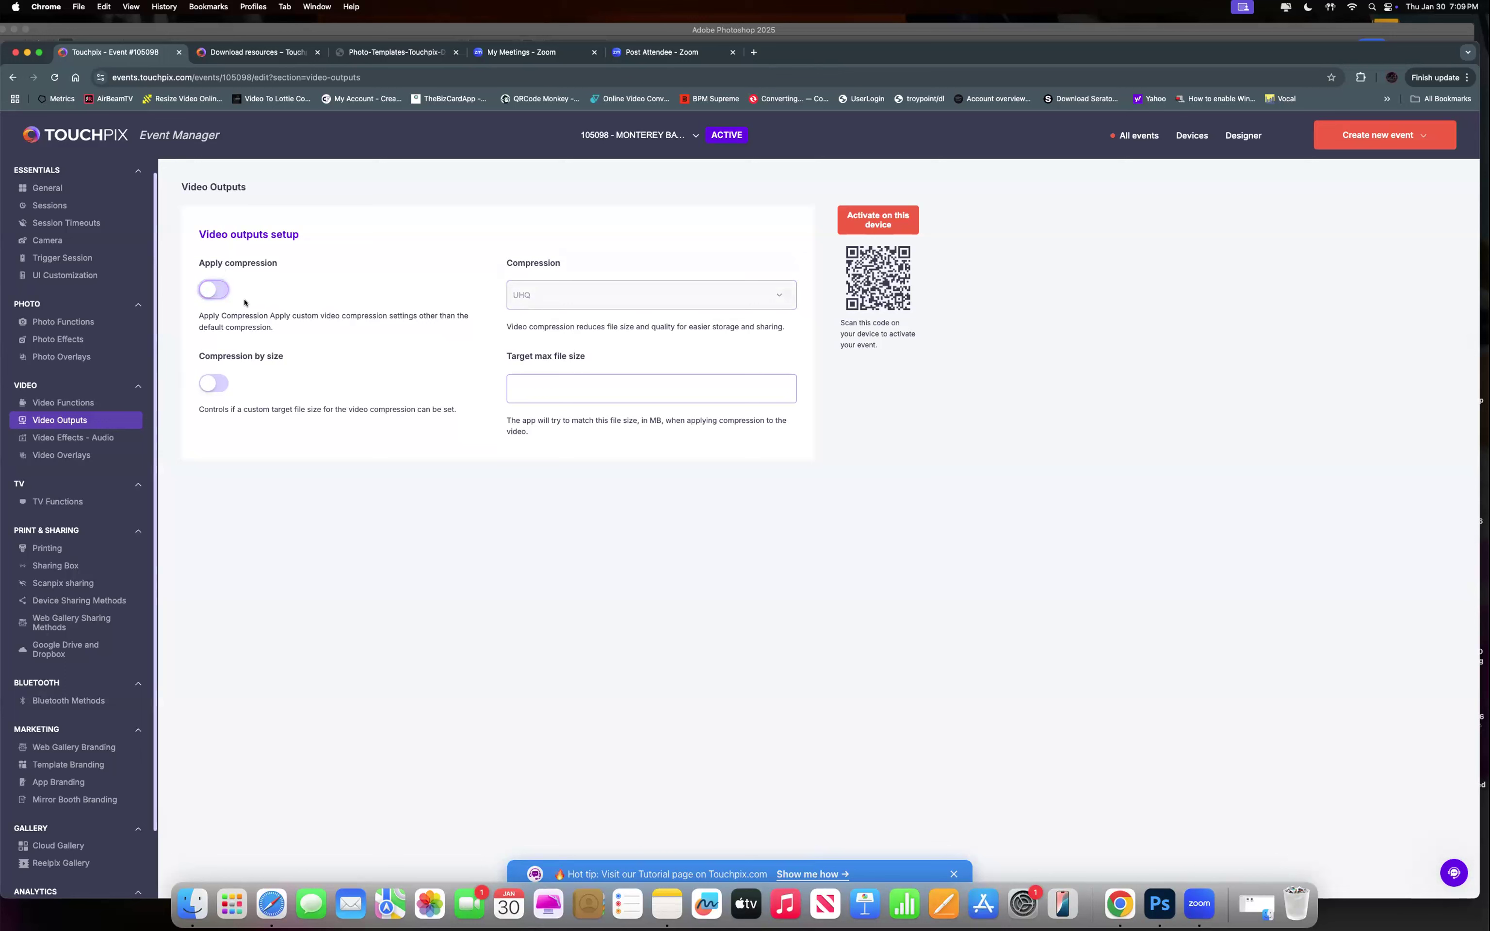
click(217, 291)
click(532, 306)
click(530, 296)
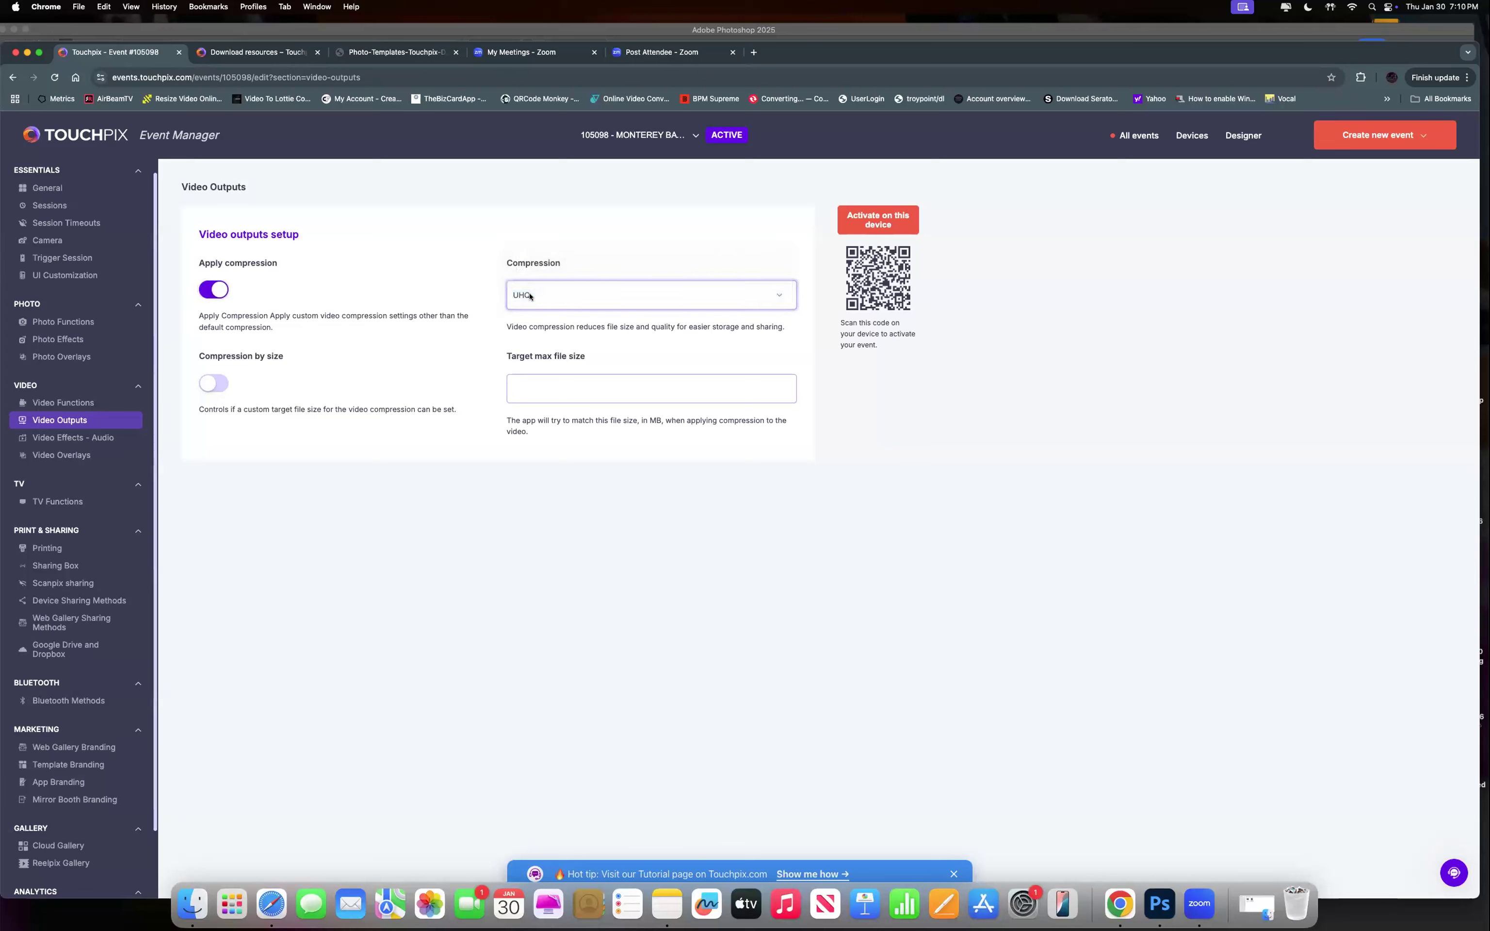
click(529, 296)
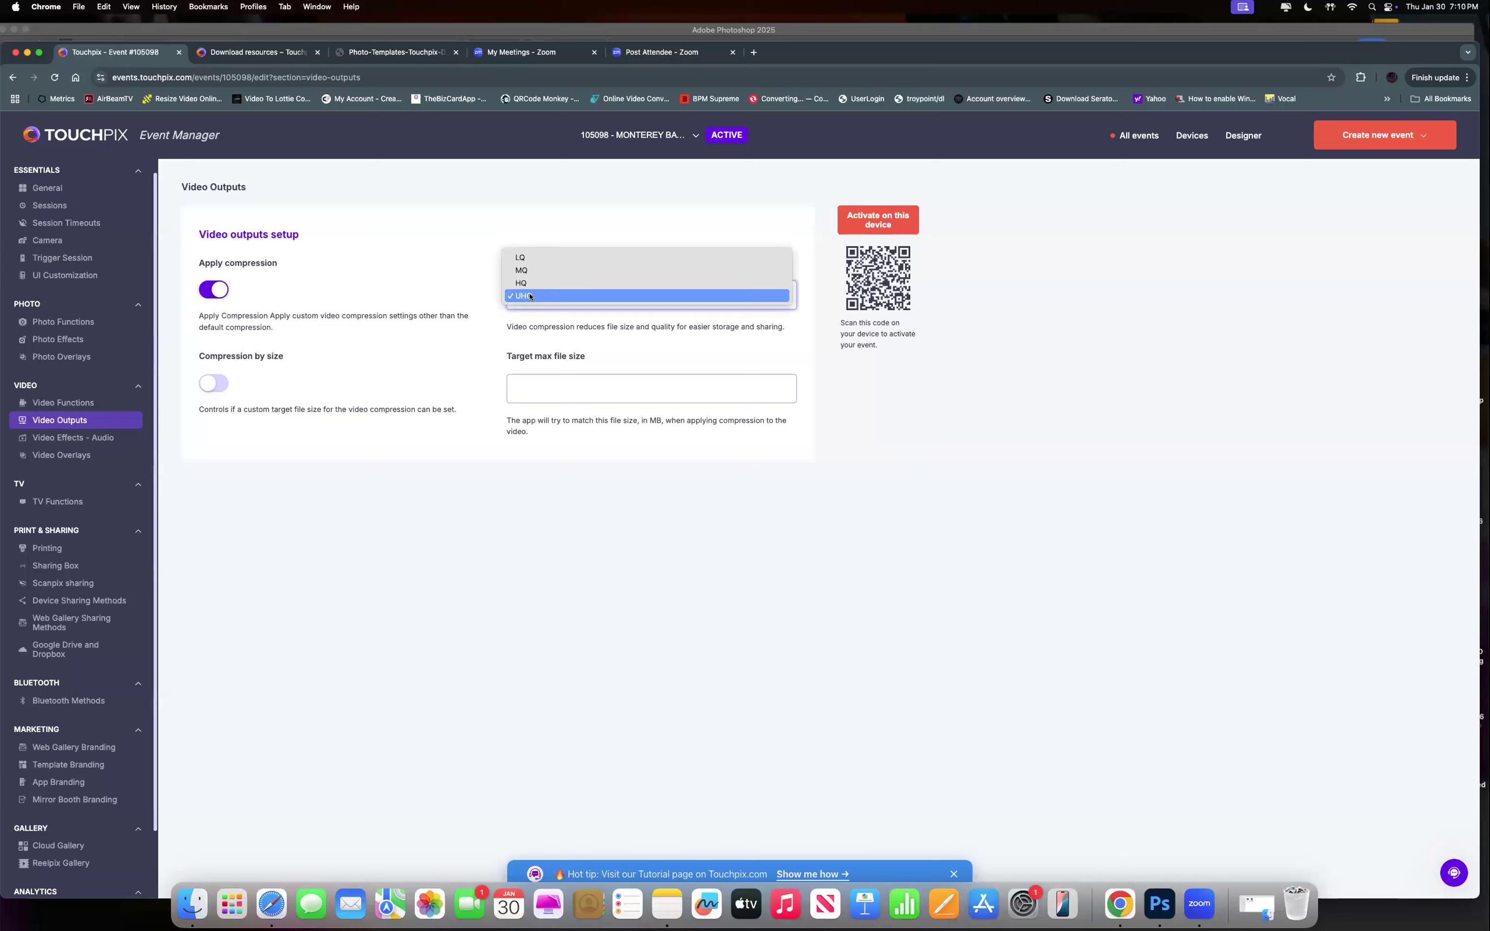
click(445, 289)
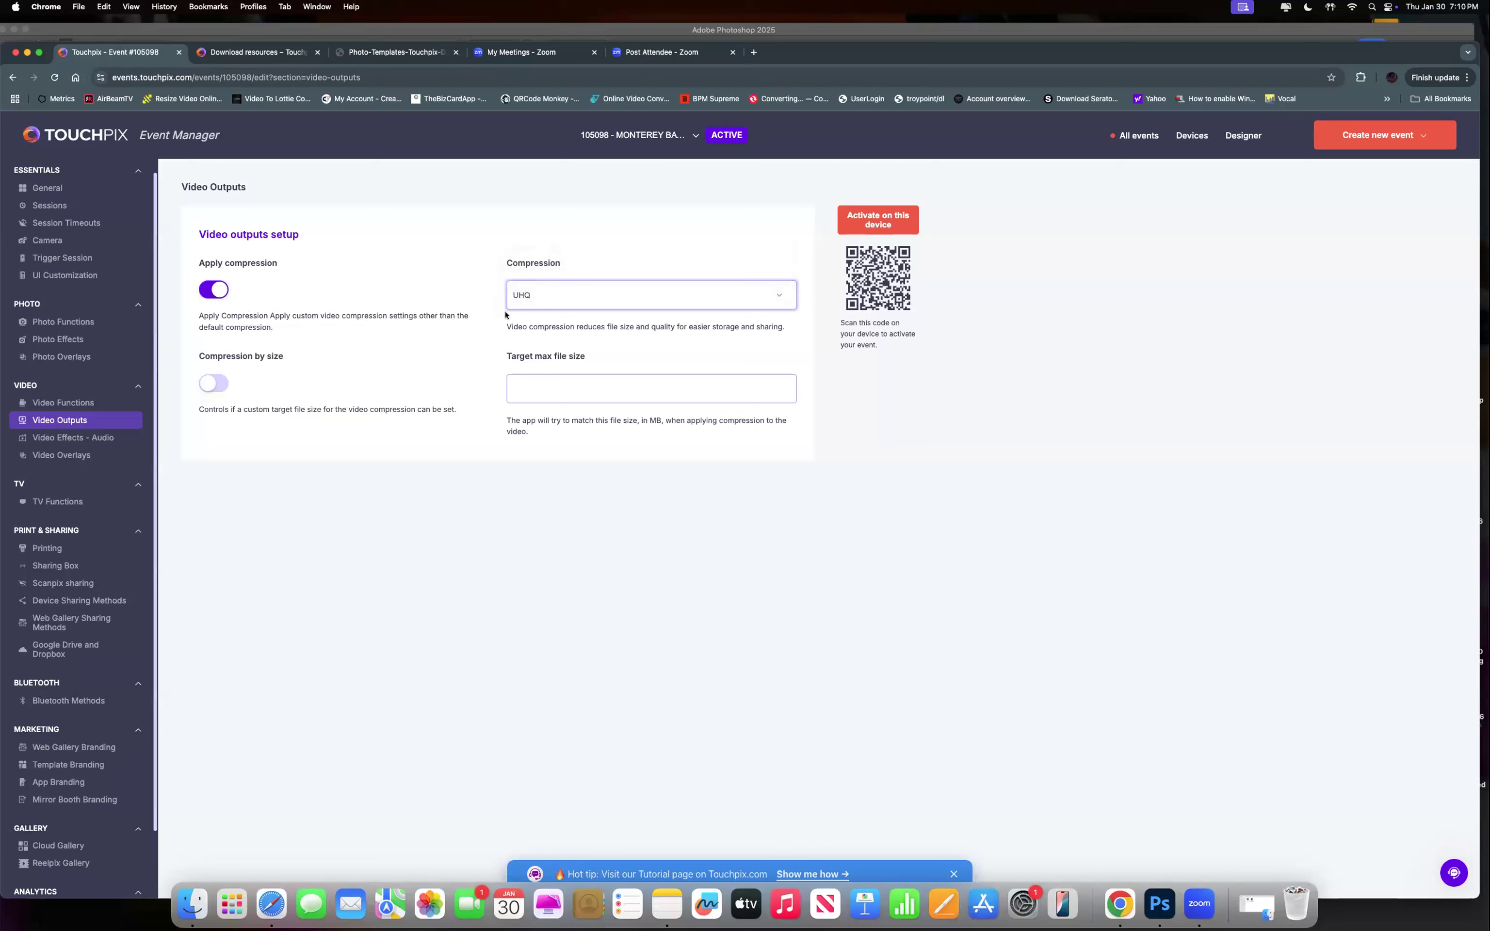
click(215, 289)
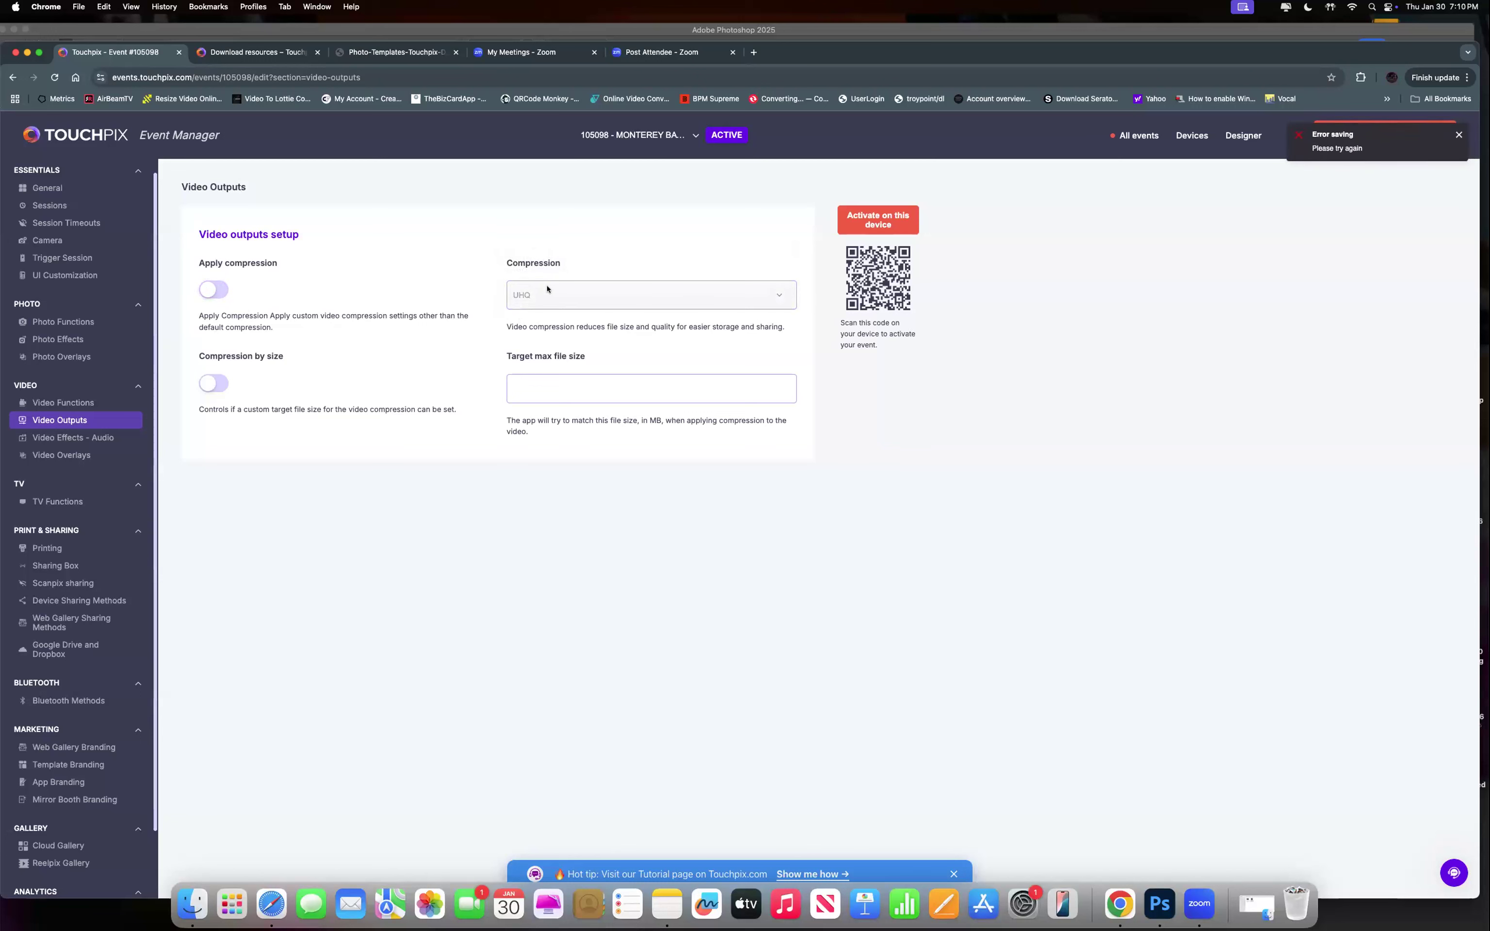
click(208, 387)
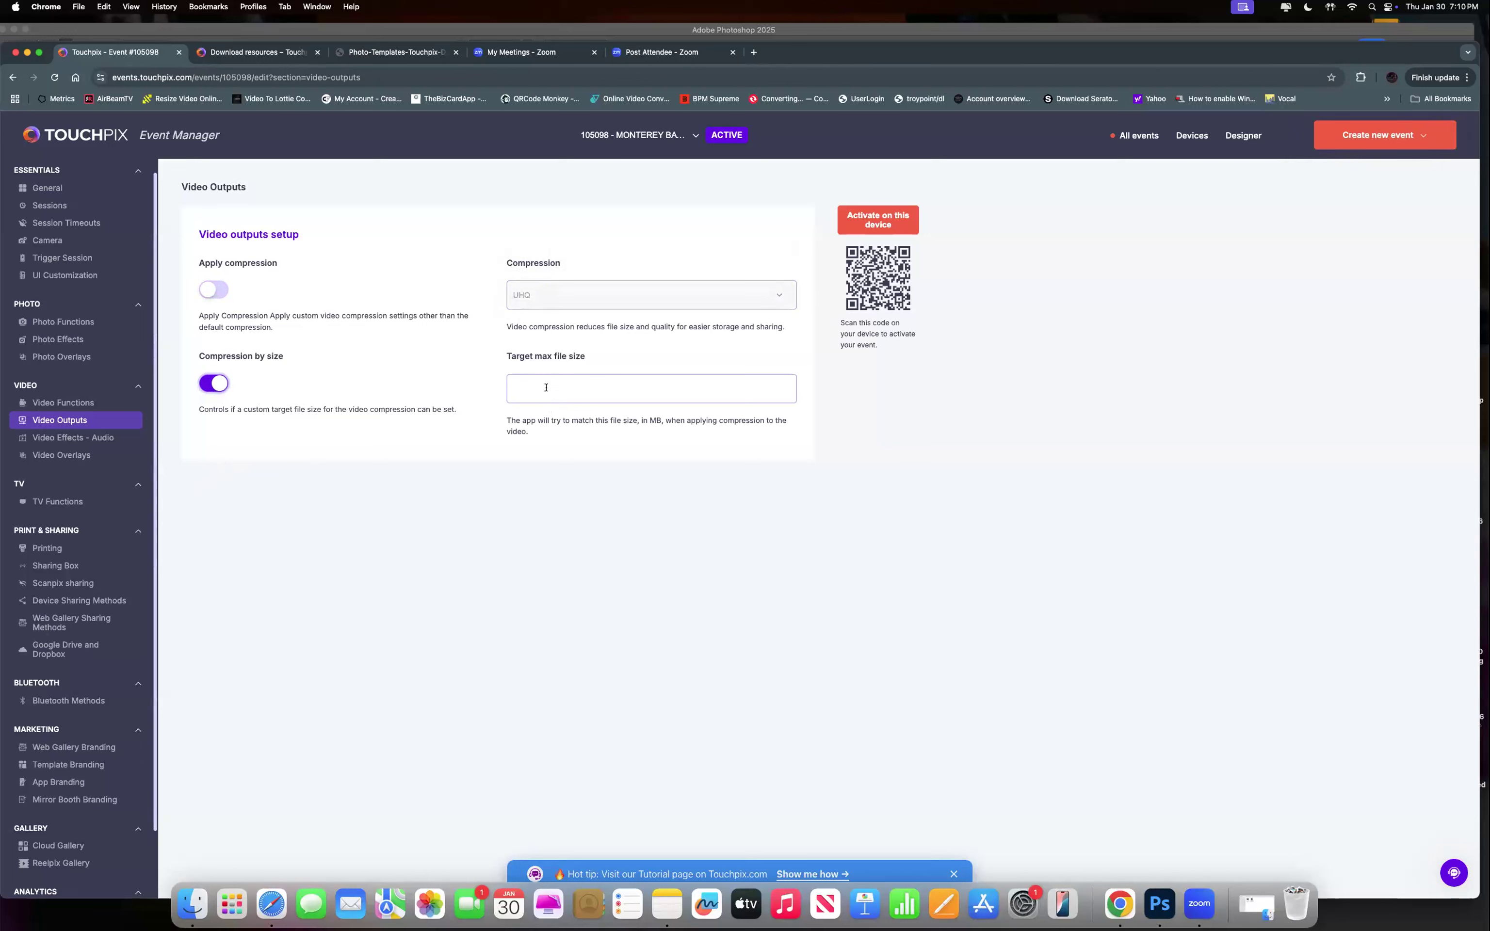
click(217, 389)
click(213, 290)
click(521, 295)
click(521, 296)
click(219, 290)
Show the Slomo tab in Video Effects – Audio and browse the effect list without adding any.
click(48, 438)
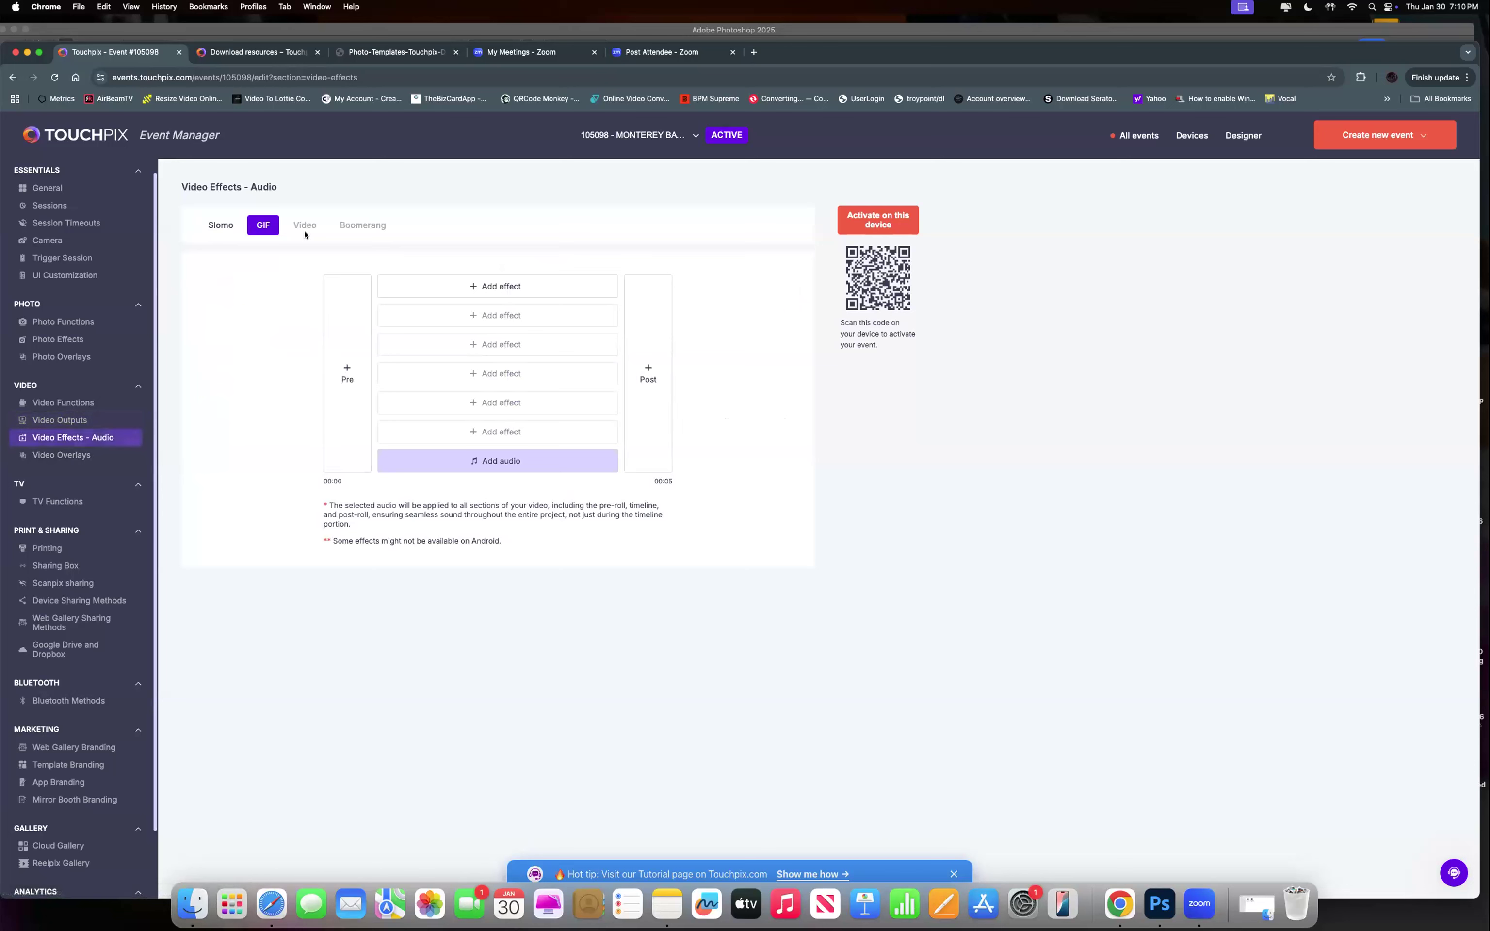
click(223, 228)
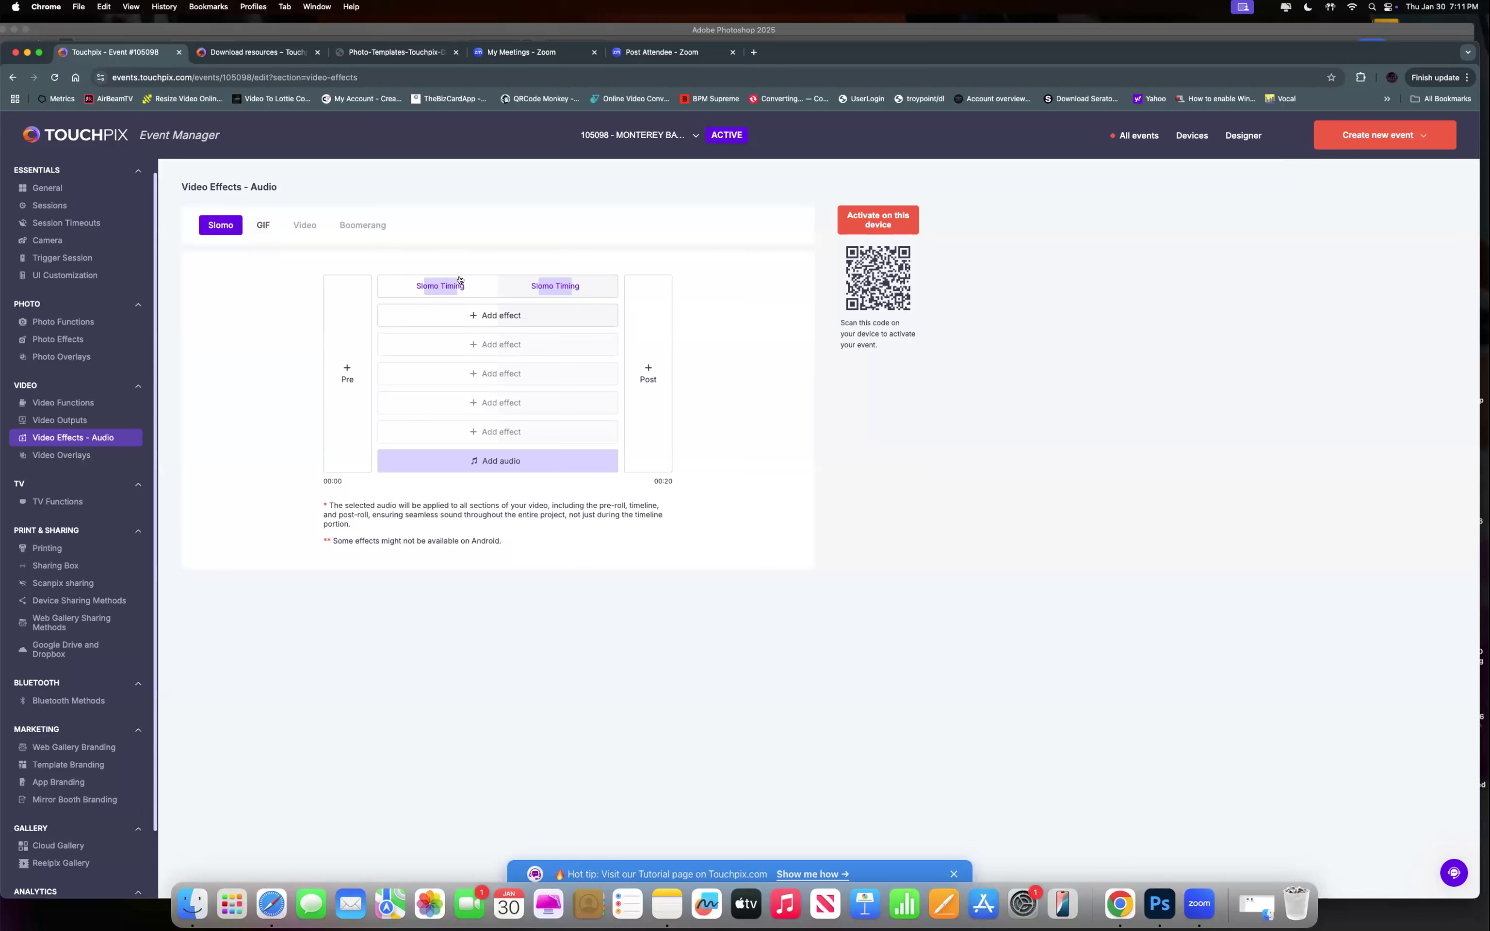
click(487, 315)
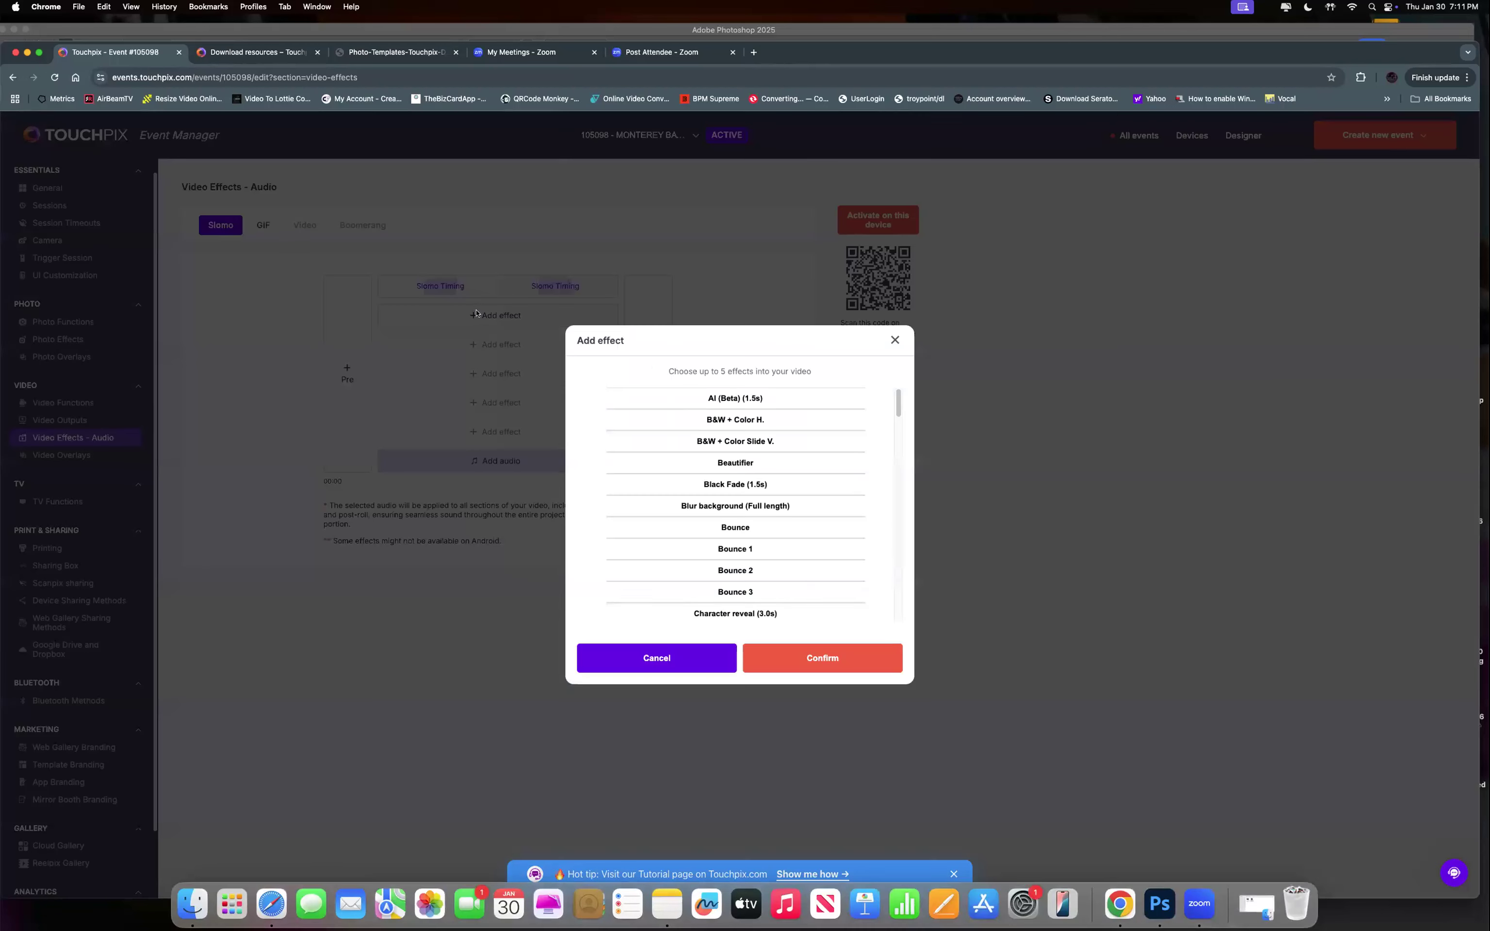
scroll(710, 557, down, 20)
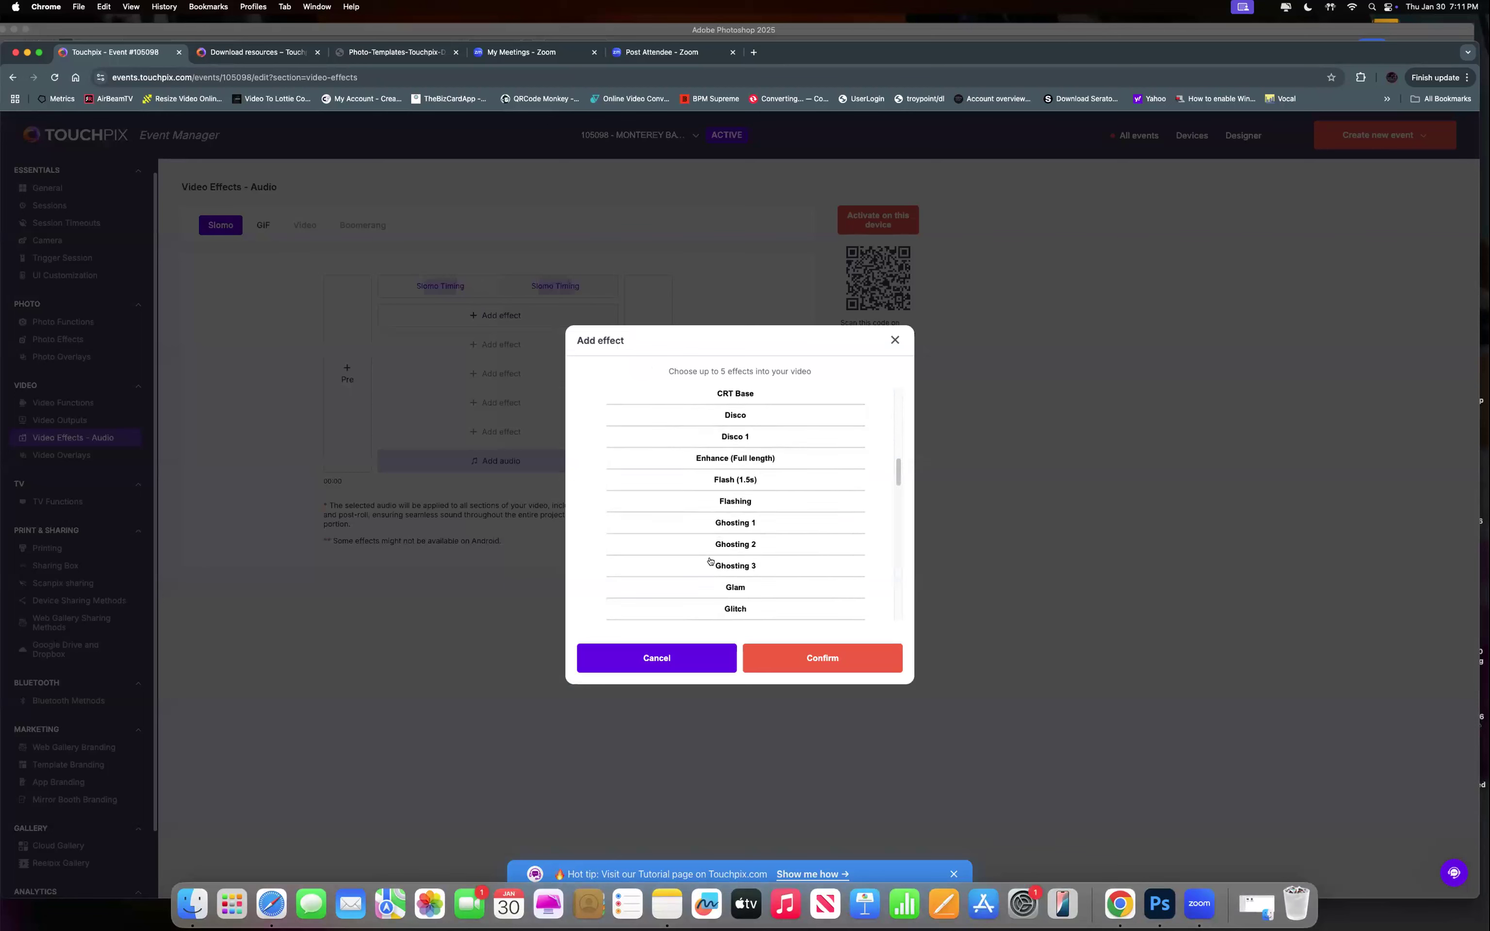
click(895, 340)
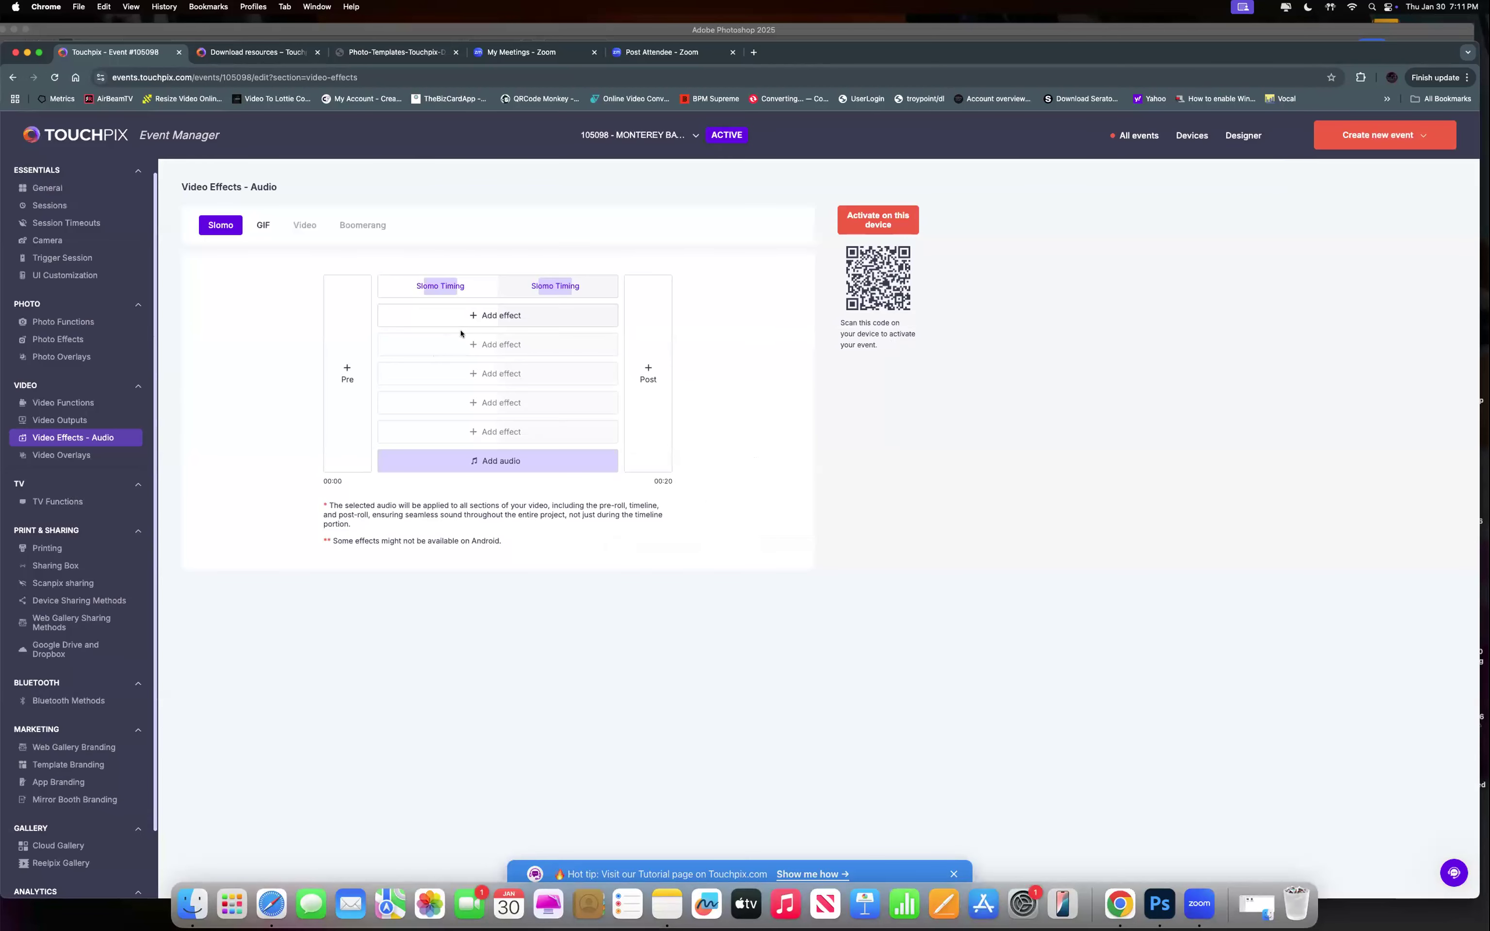
Set the Slomo slow-motion section to run from 19% to 54% and save.
click(441, 286)
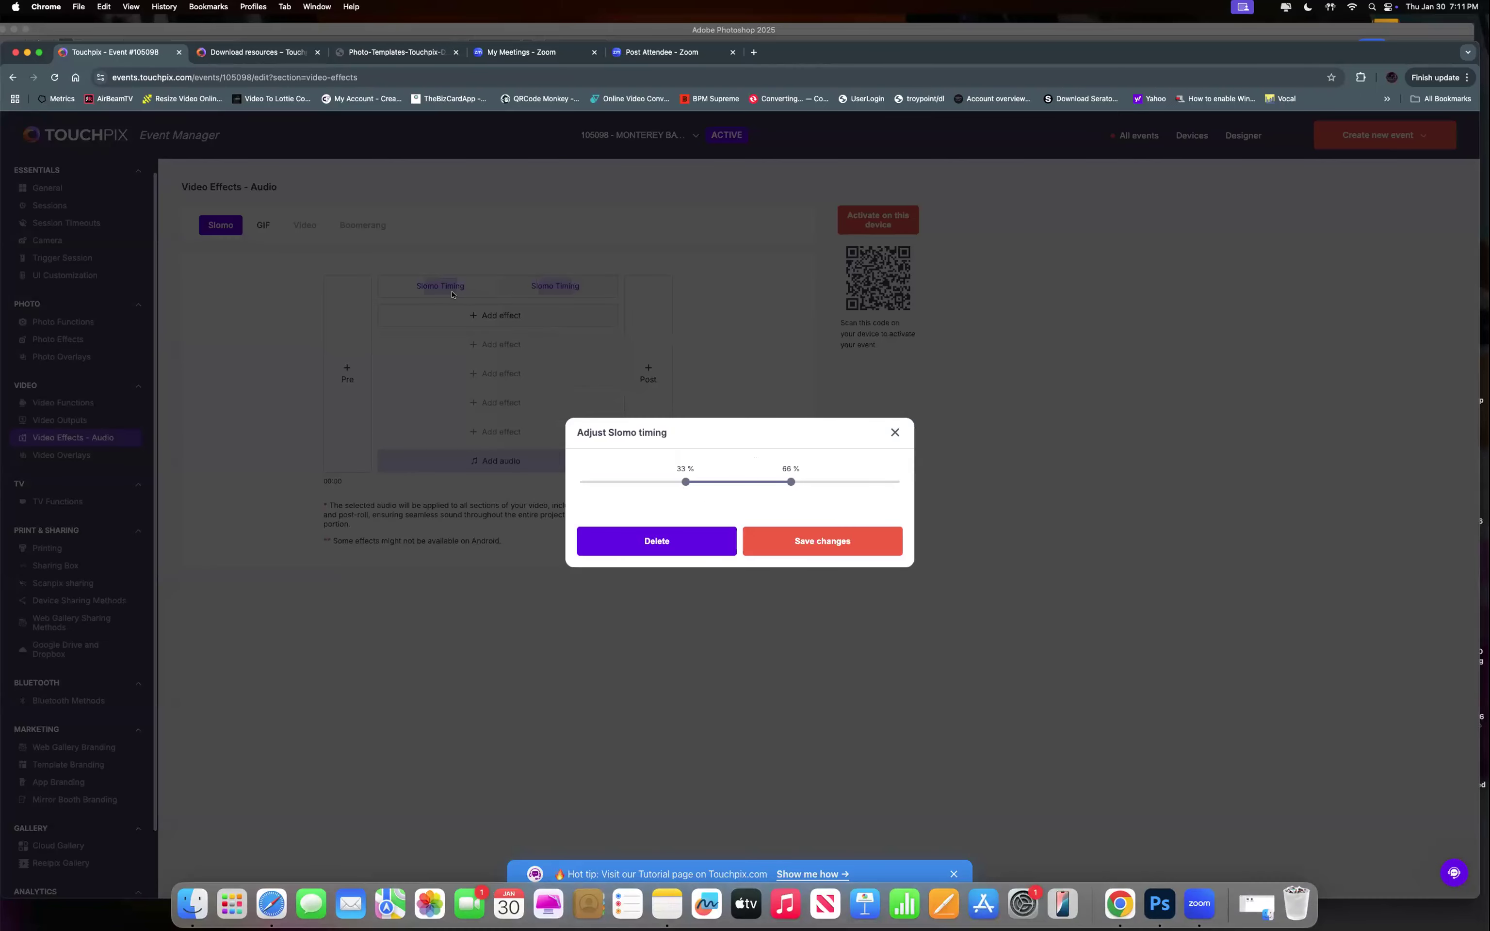
drag(683, 479, 640, 476)
drag(788, 484, 641, 482)
mouse_move(738, 483)
mouse_down()
mouse_move(722, 484)
mouse_move(749, 484)
mouse_up()
click(776, 536)
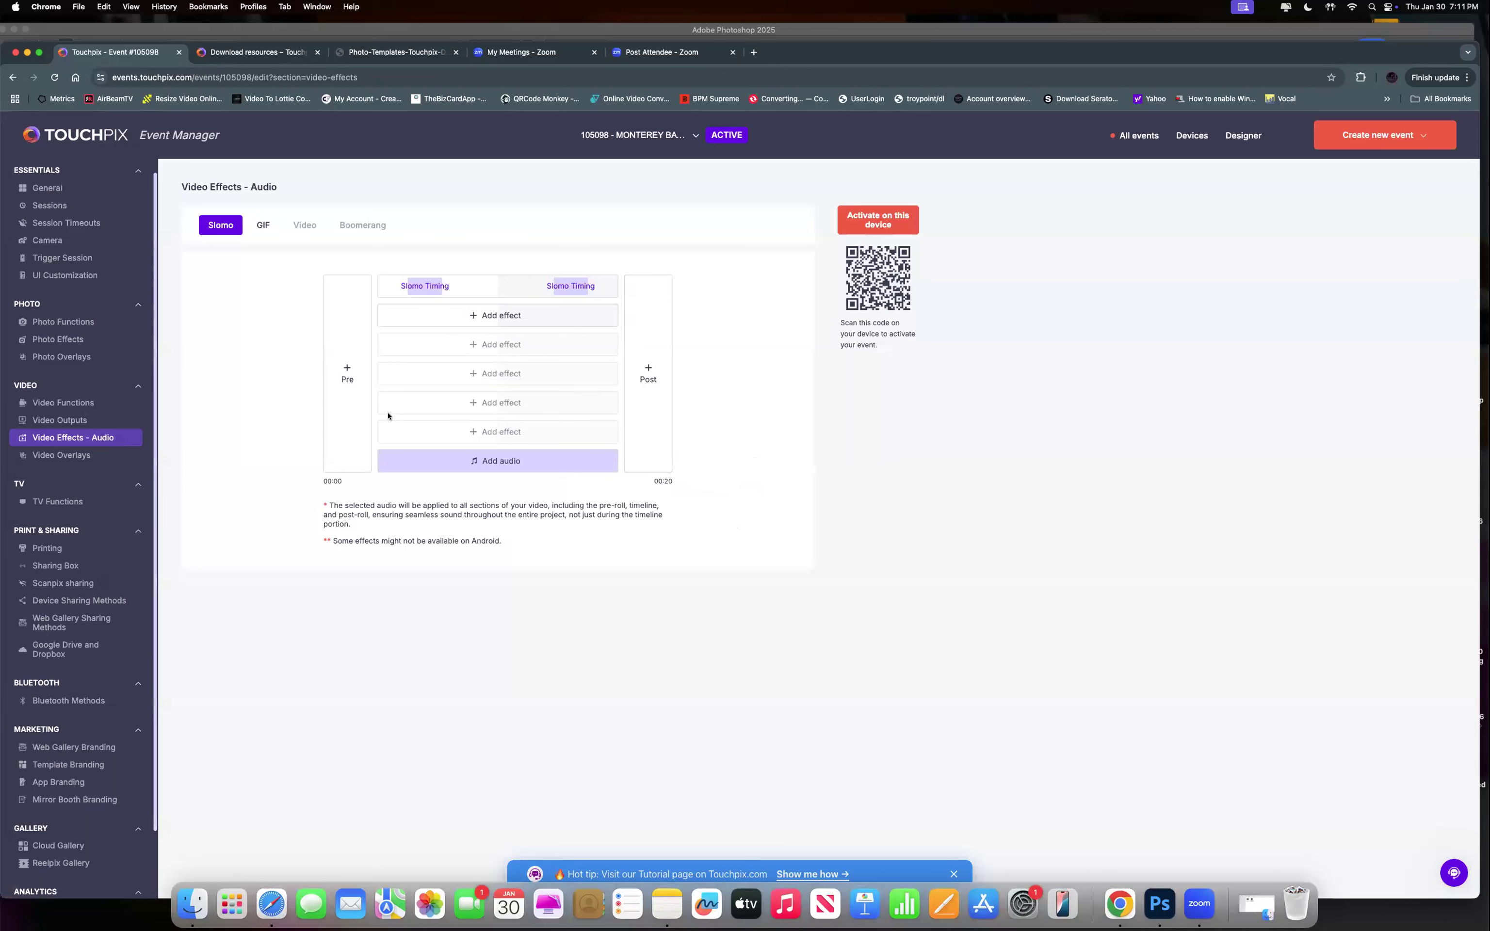
click(462, 317)
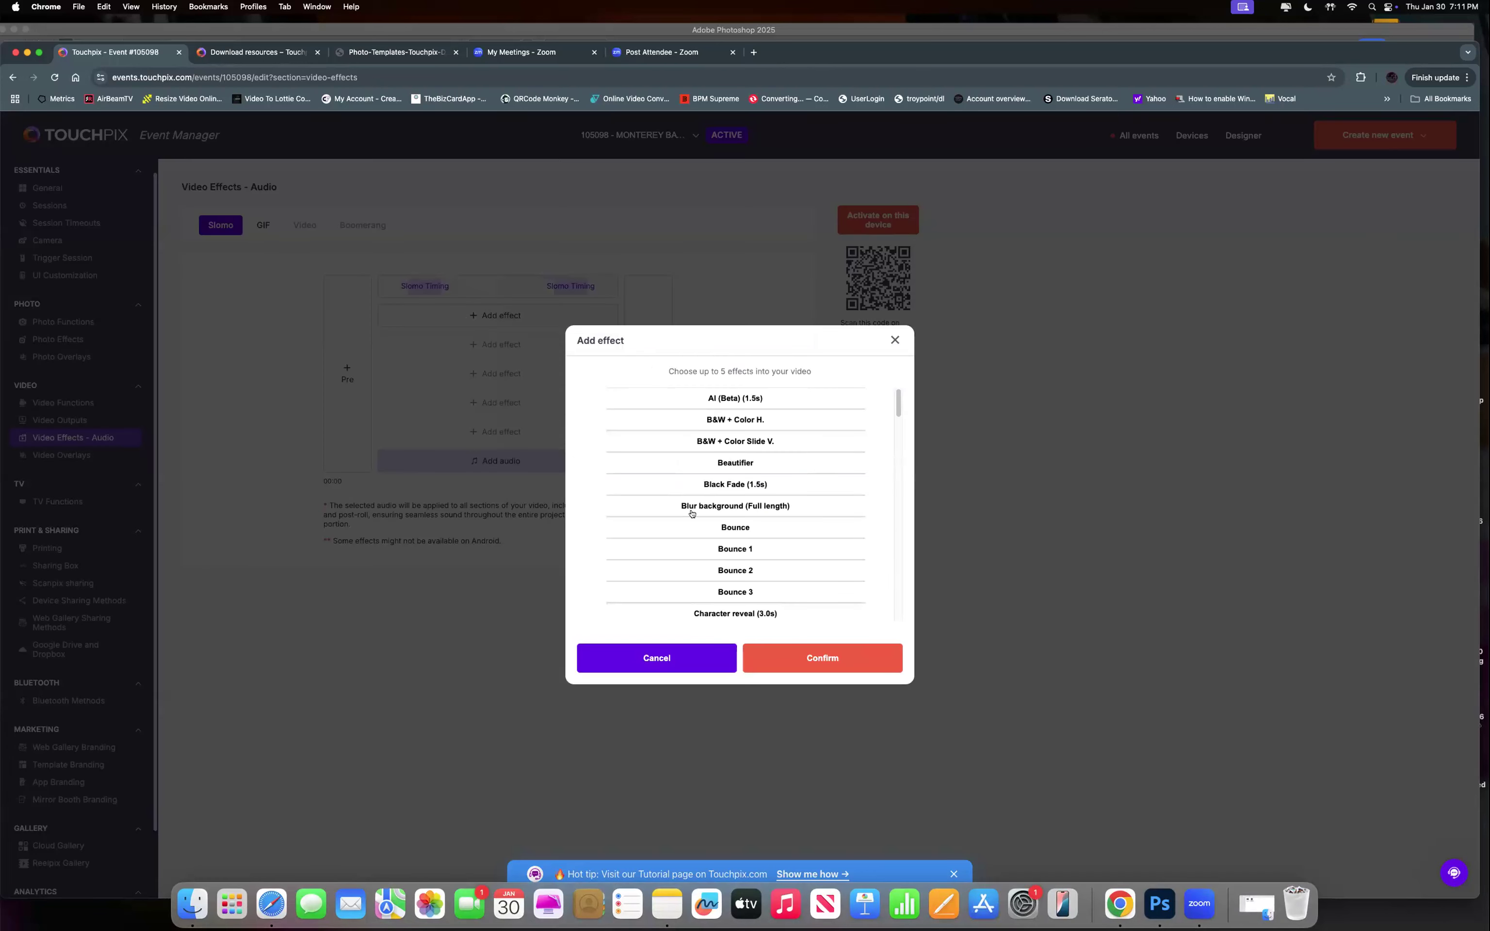
Add the B&W + Color Slide V. effect to the Slomo timeline.
scroll(707, 536, down, 3)
scroll(708, 542, down, 10)
scroll(782, 579, down, 10)
scroll(761, 566, up, 15)
scroll(762, 567, up, 10)
click(742, 442)
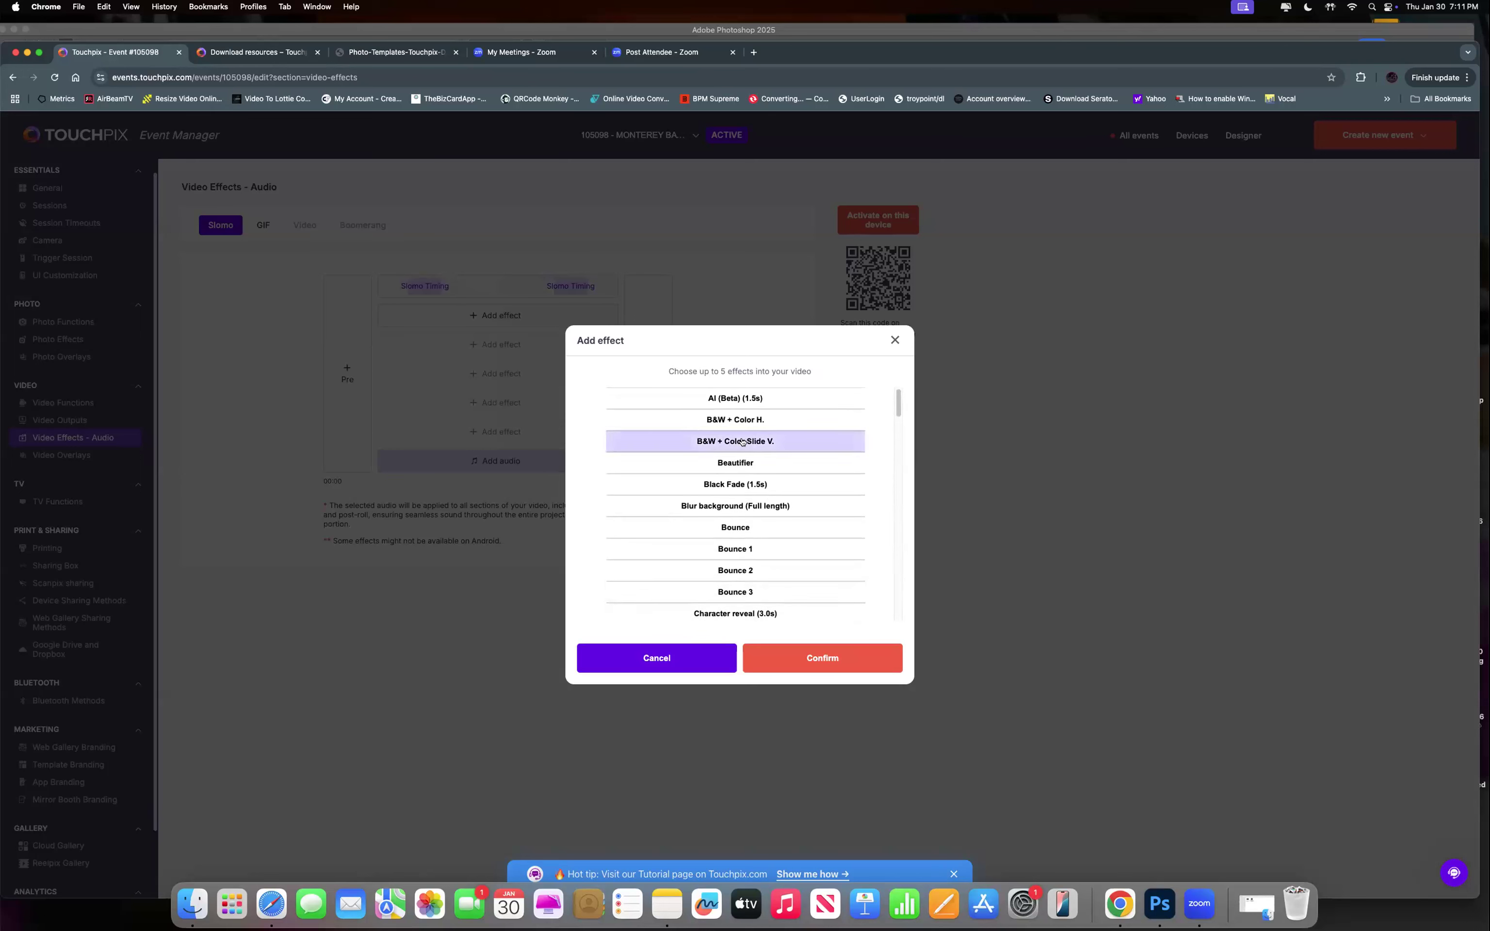
click(792, 664)
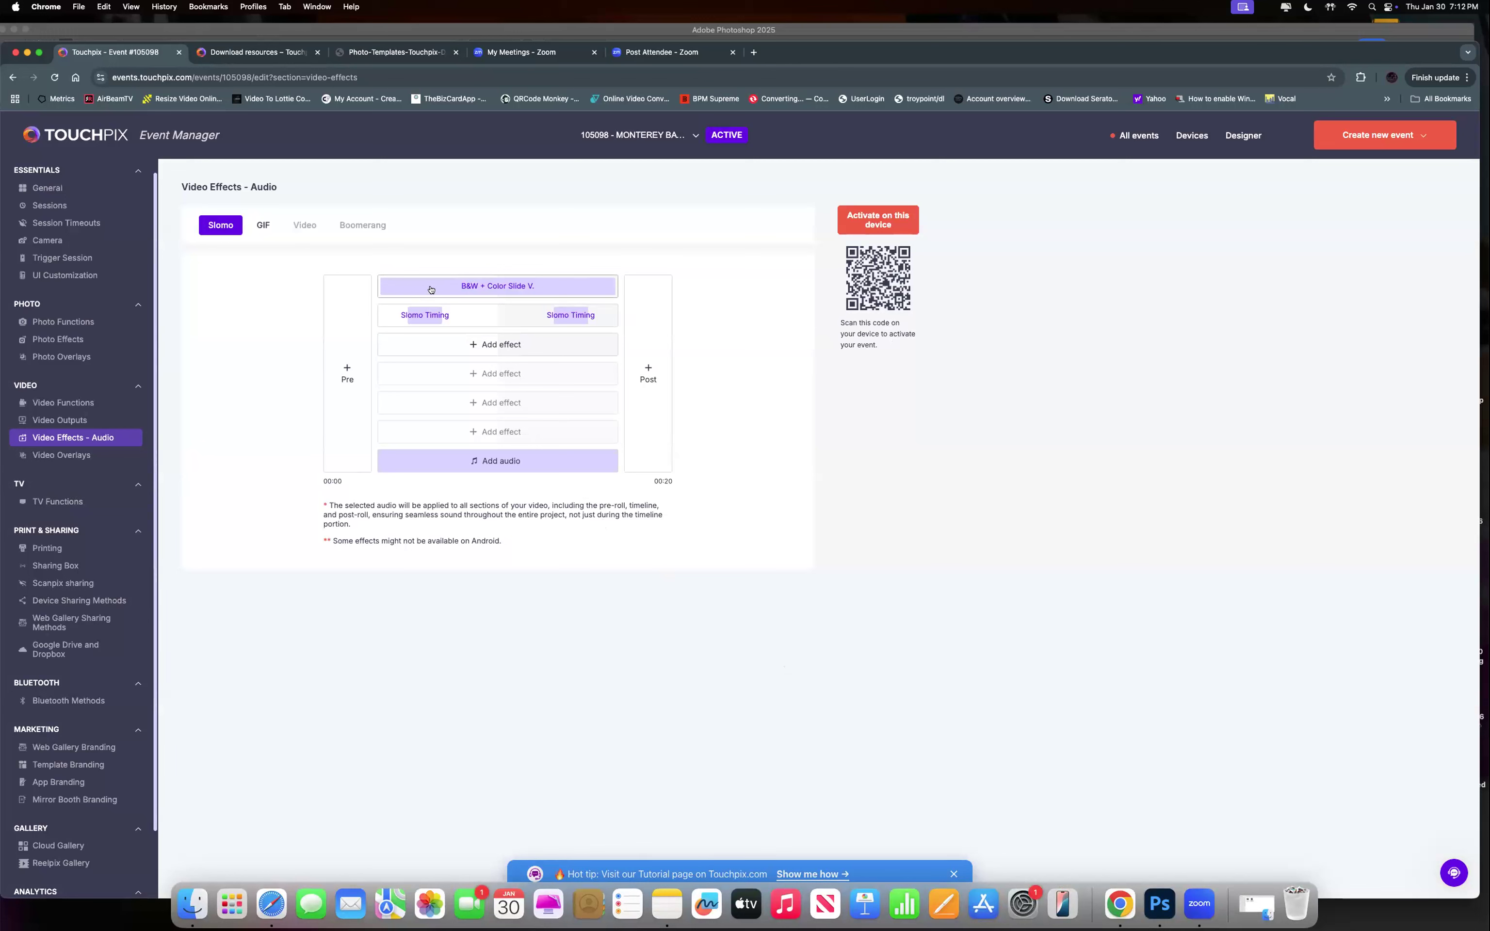
Retime the B&W + Color Slide V. effect to 12.3 s–16.7 s and save.
click(602, 286)
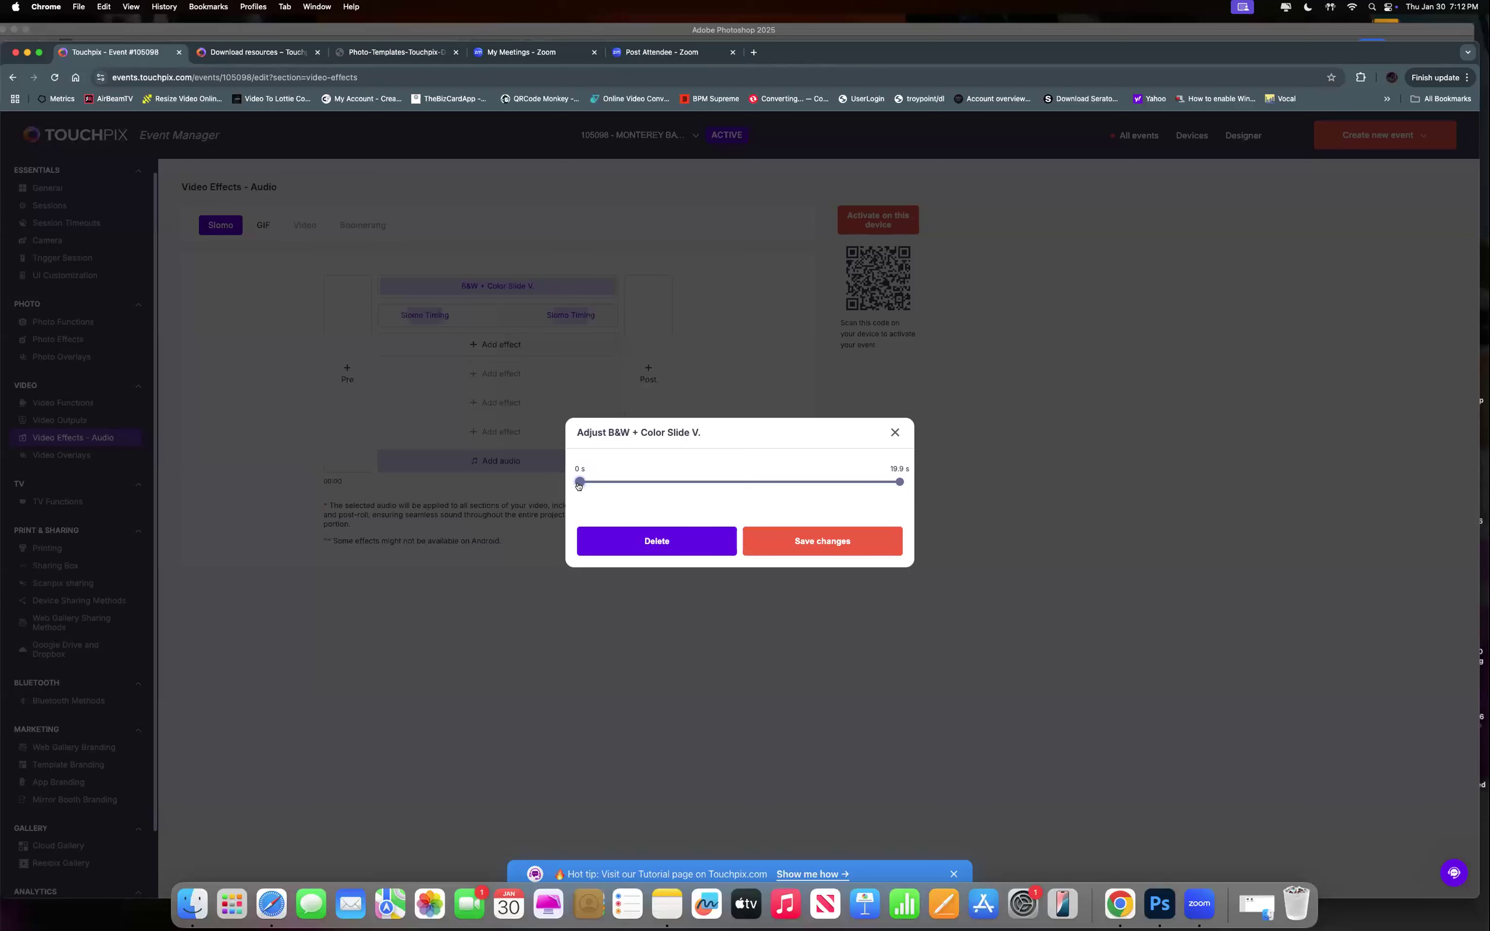
drag(582, 487, 779, 480)
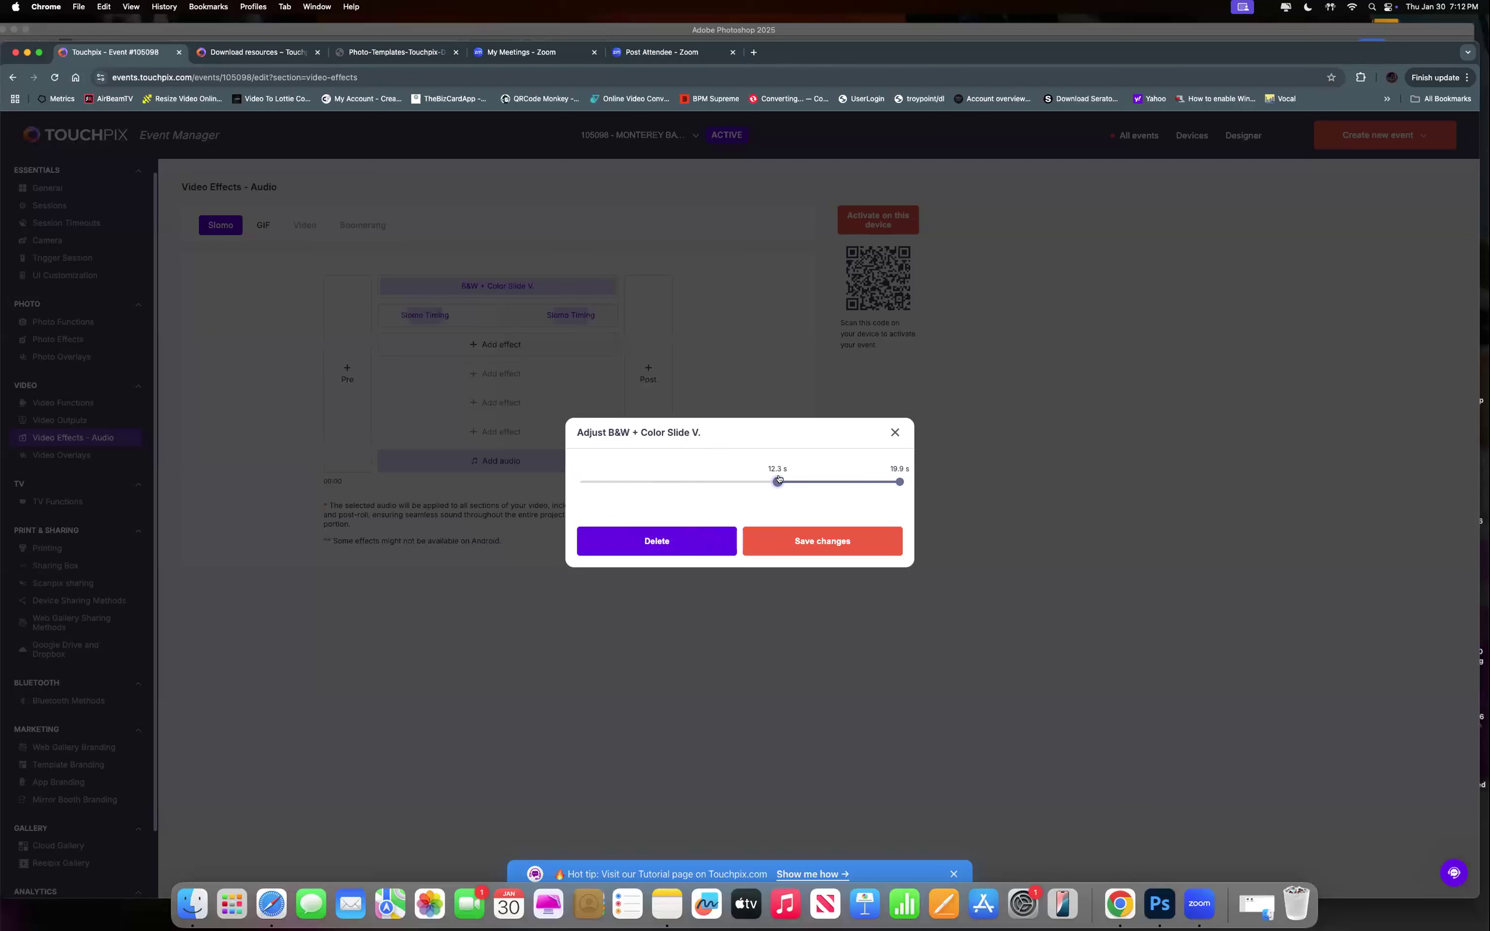
drag(899, 482, 848, 483)
click(794, 550)
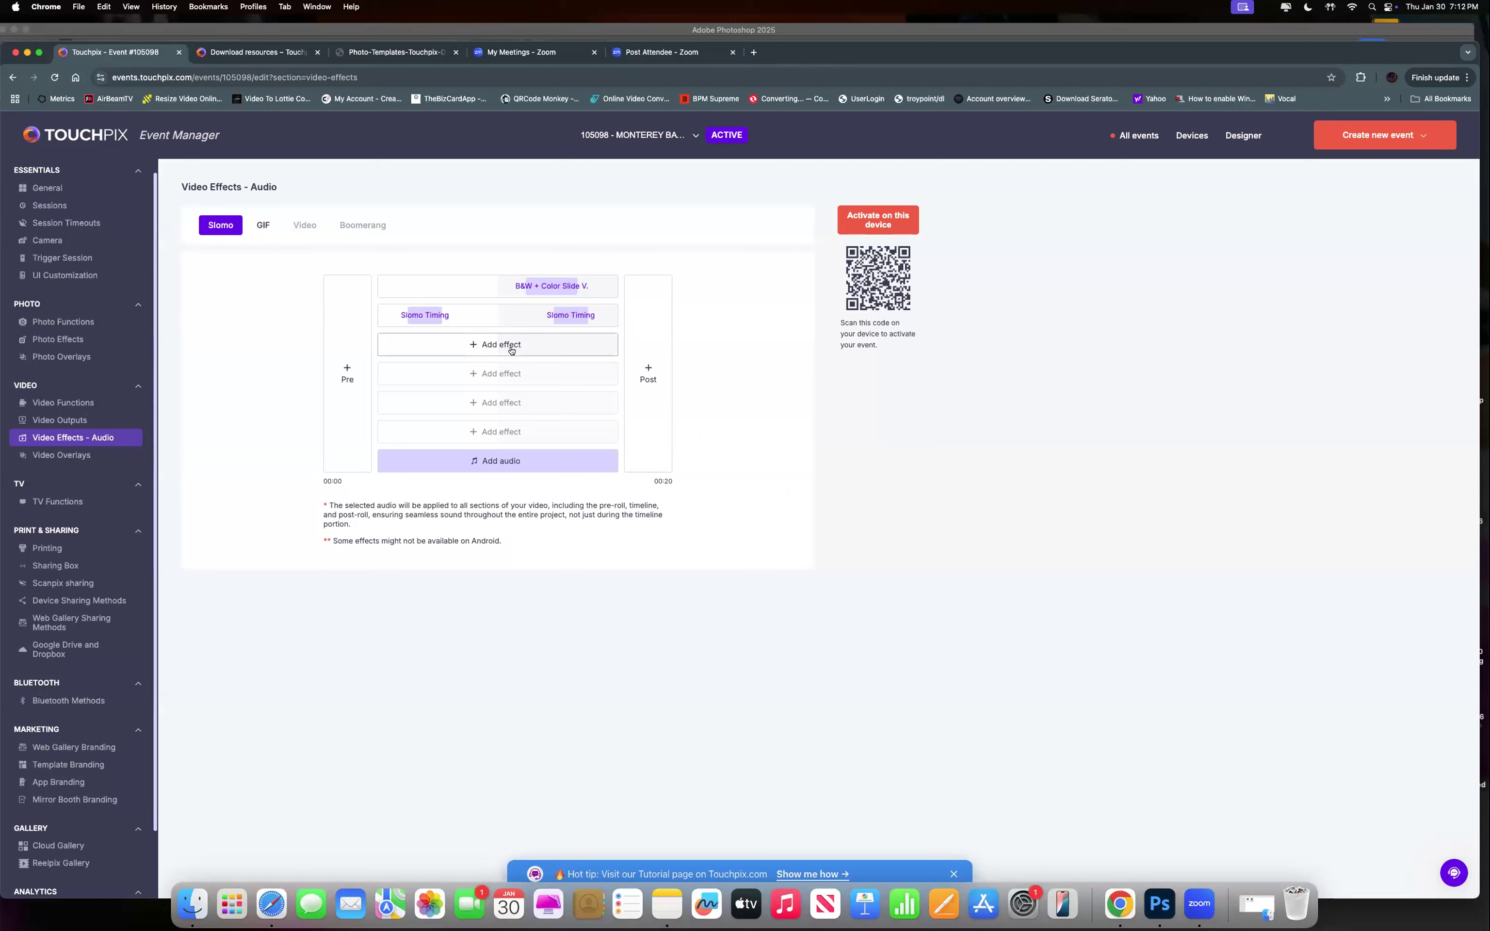
Add the Collage Three effect to the Slomo timeline.
click(511, 351)
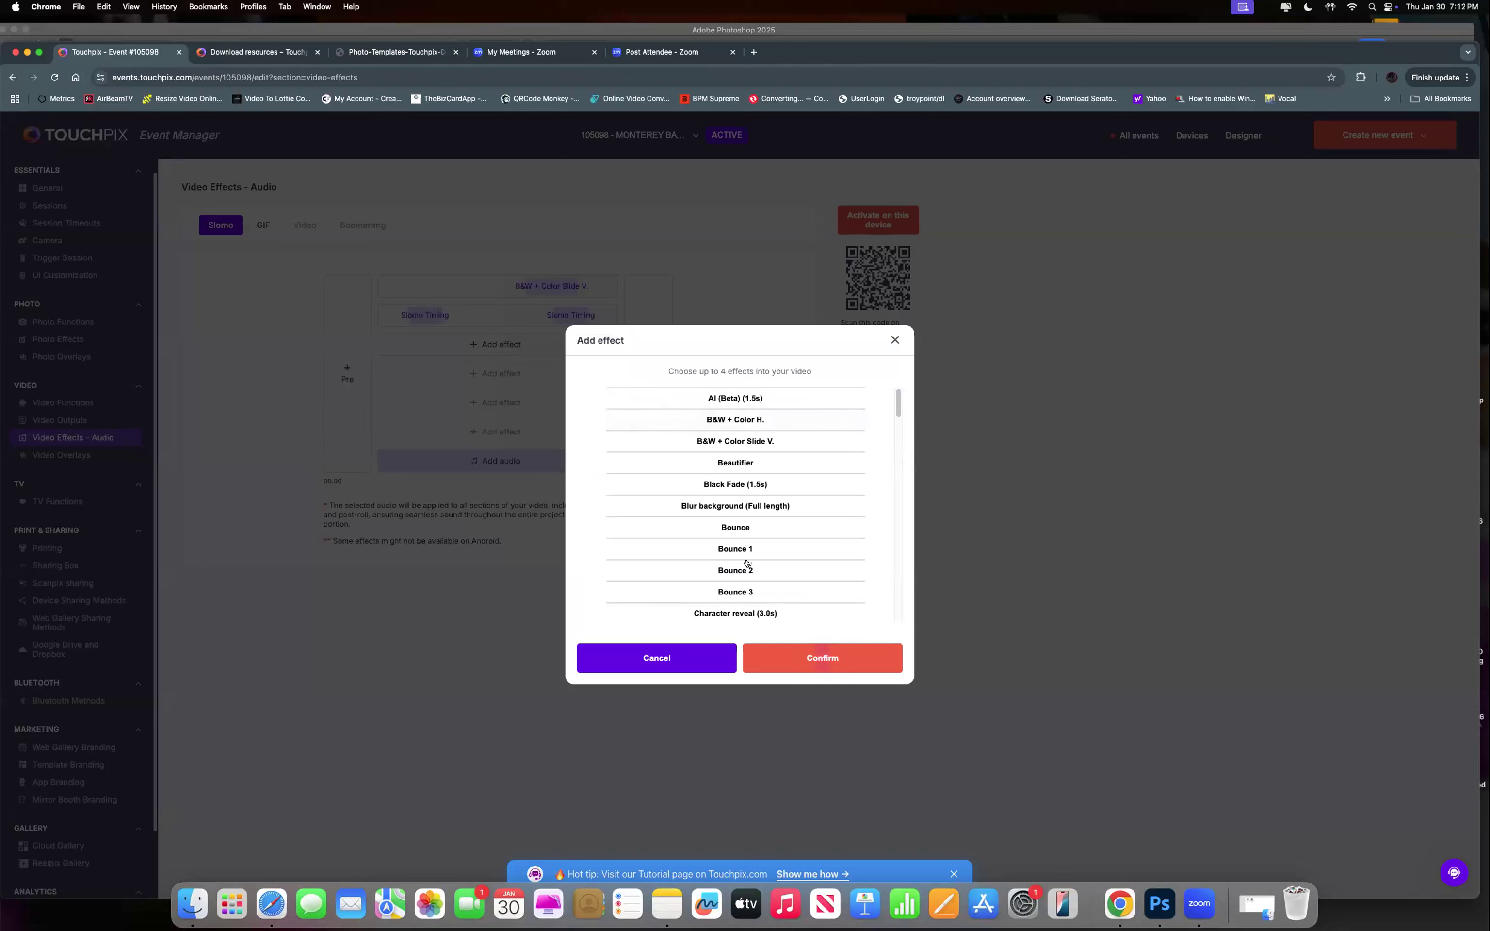
scroll(748, 567, down, 4)
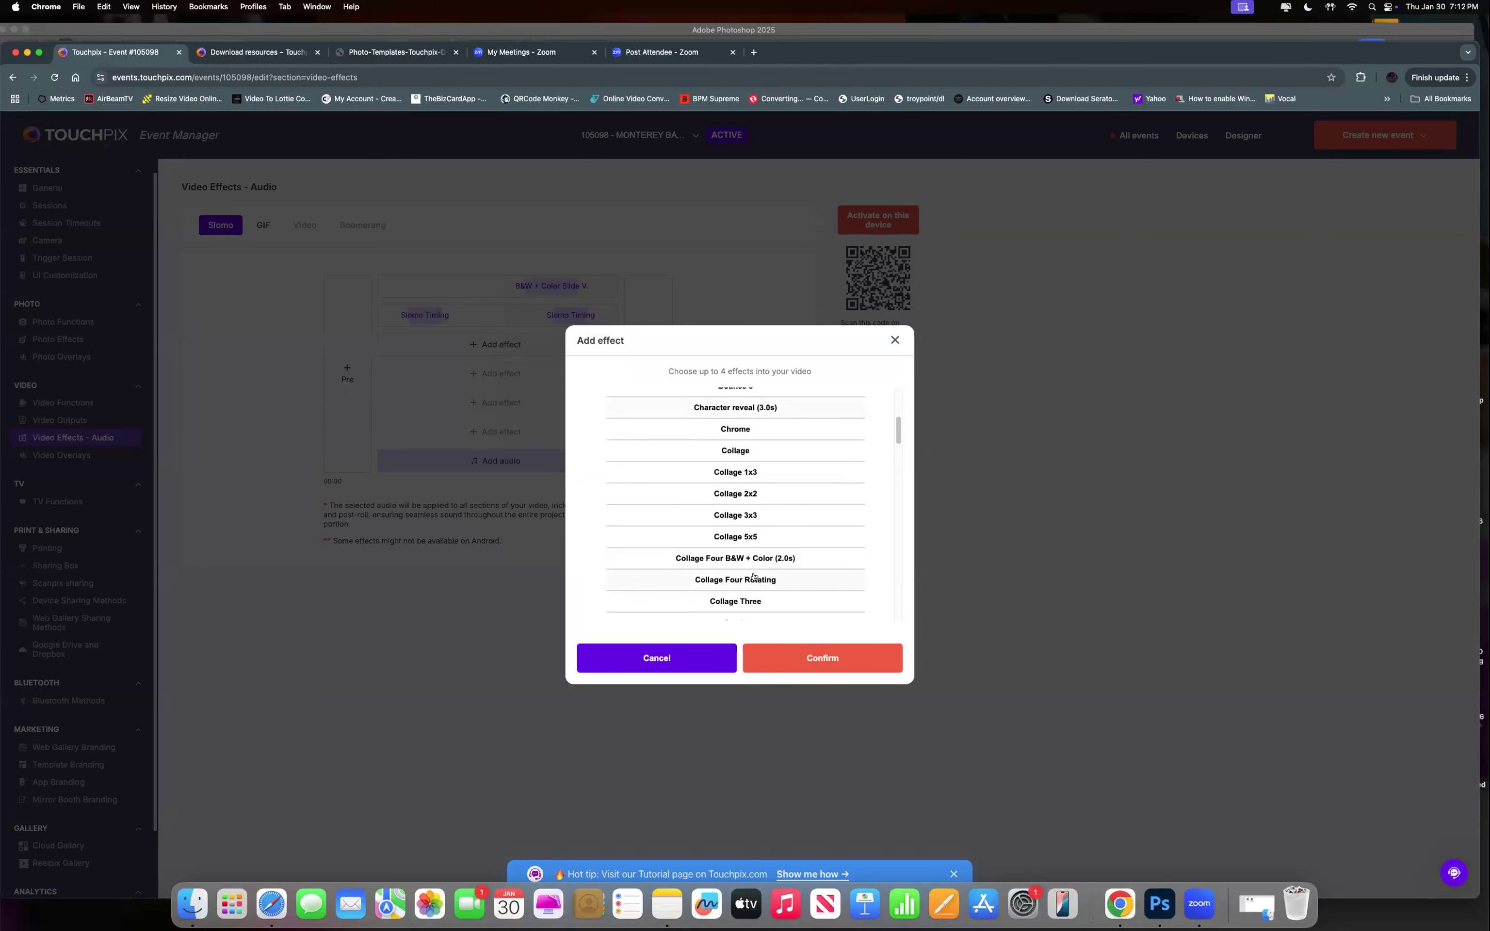
scroll(754, 578, down, 1)
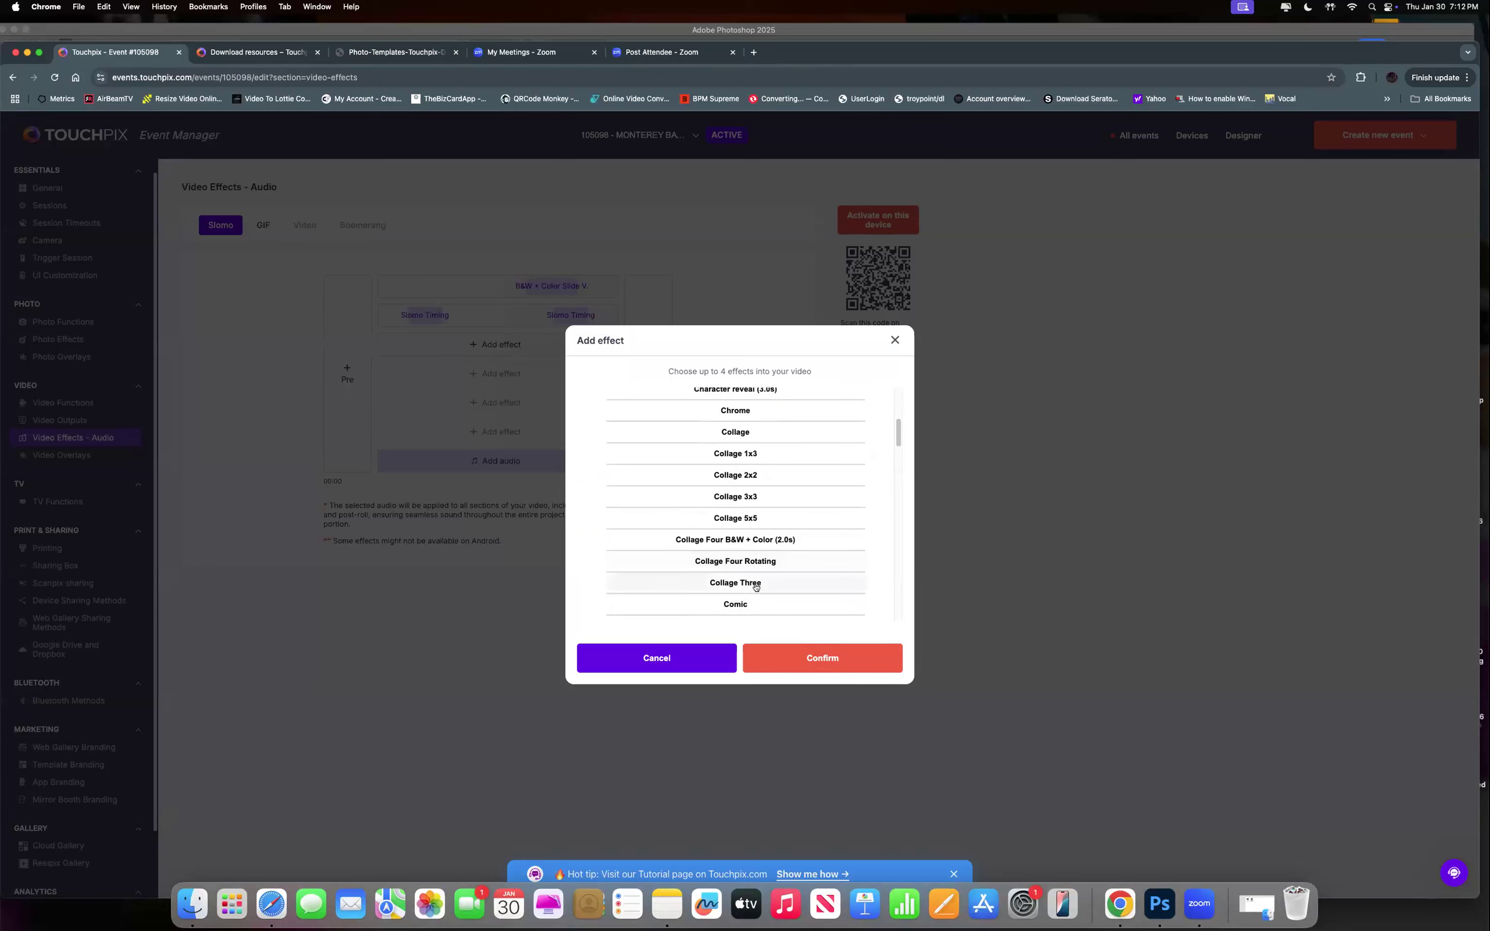
click(755, 585)
click(777, 658)
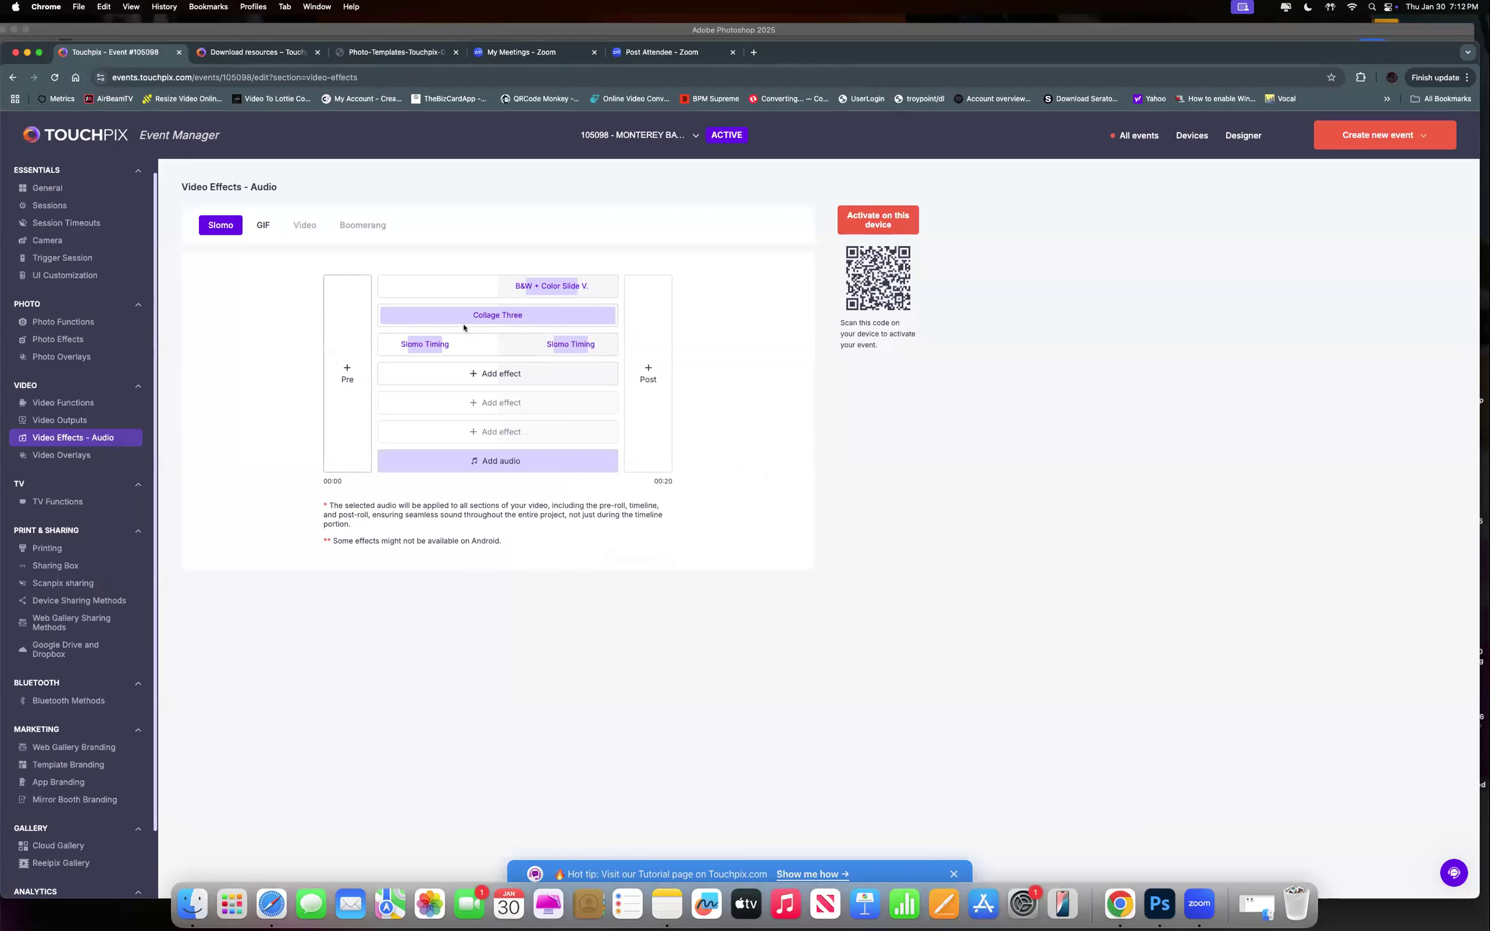
Shorten Collage Three to run from 1.1 s to 4 s and save.
click(558, 318)
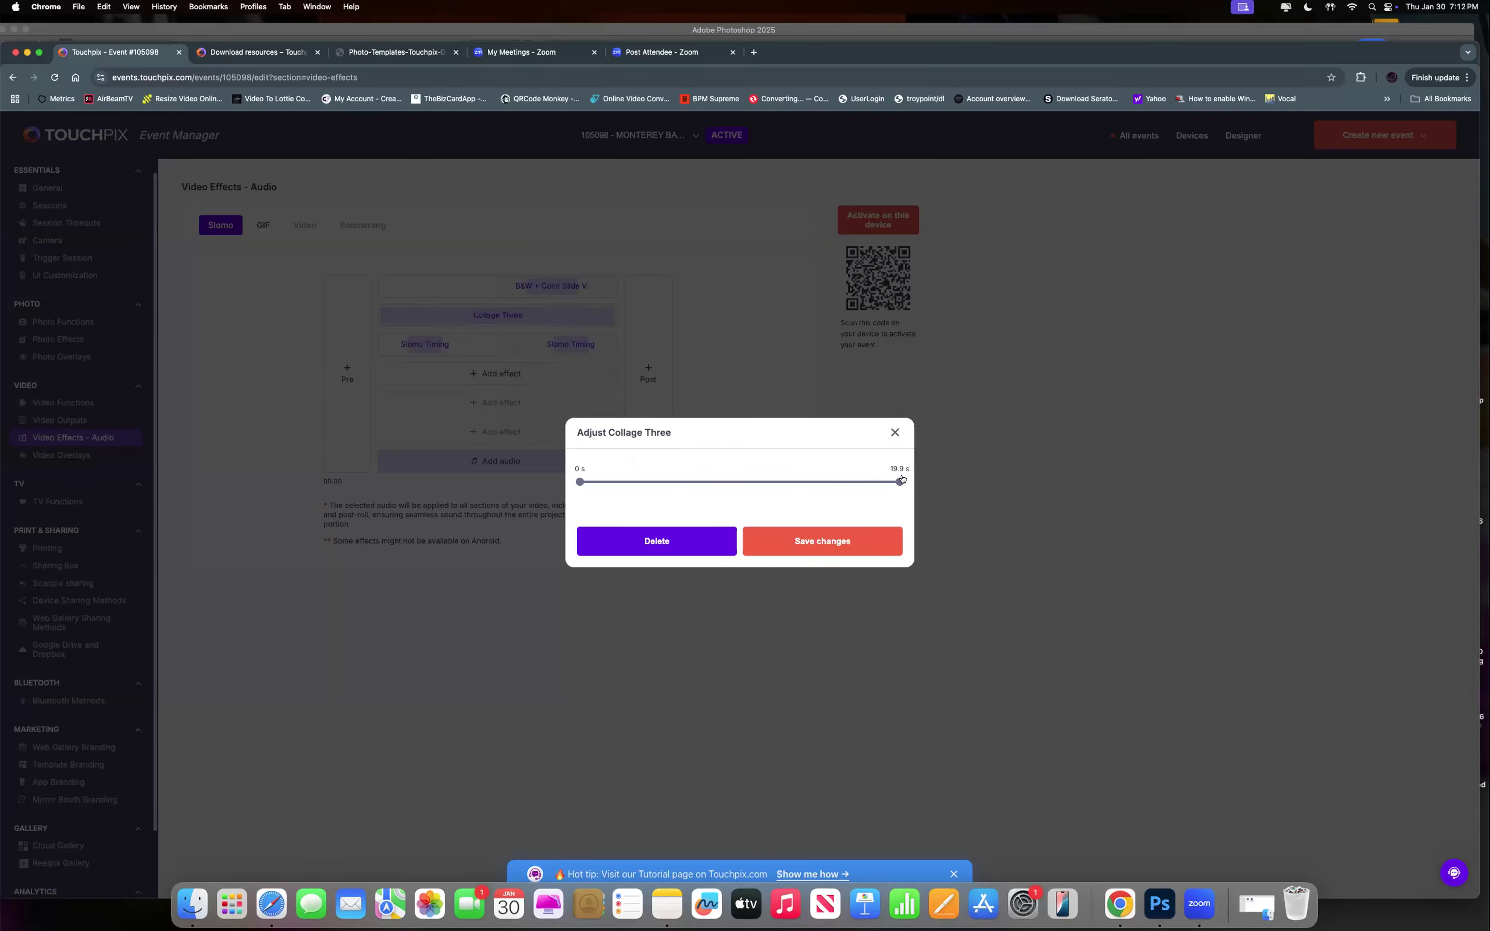
drag(901, 481, 642, 479)
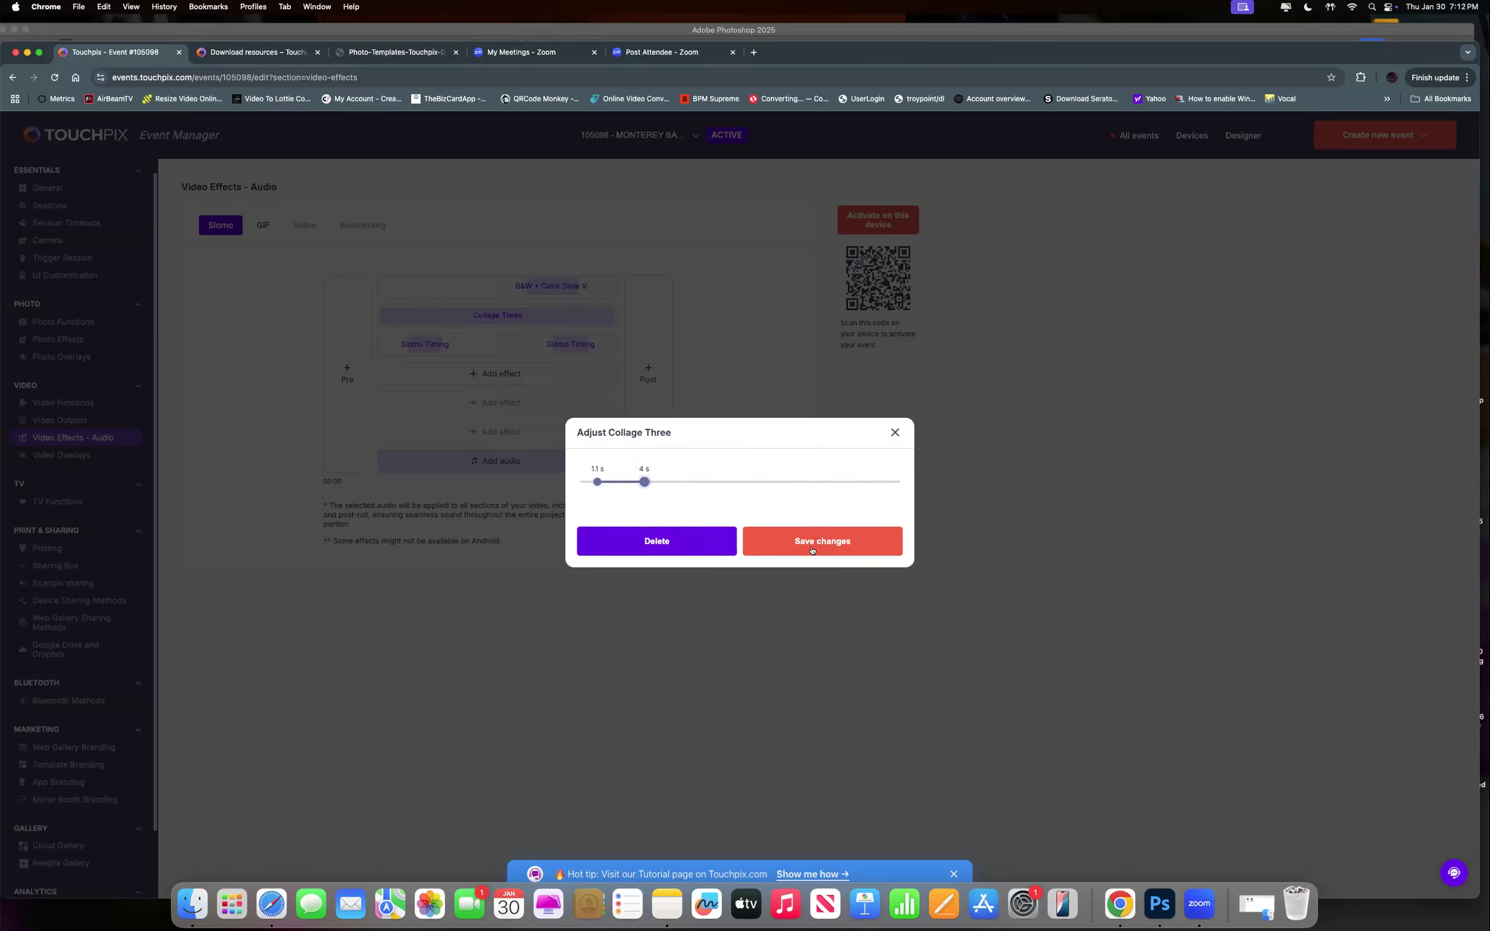
click(795, 540)
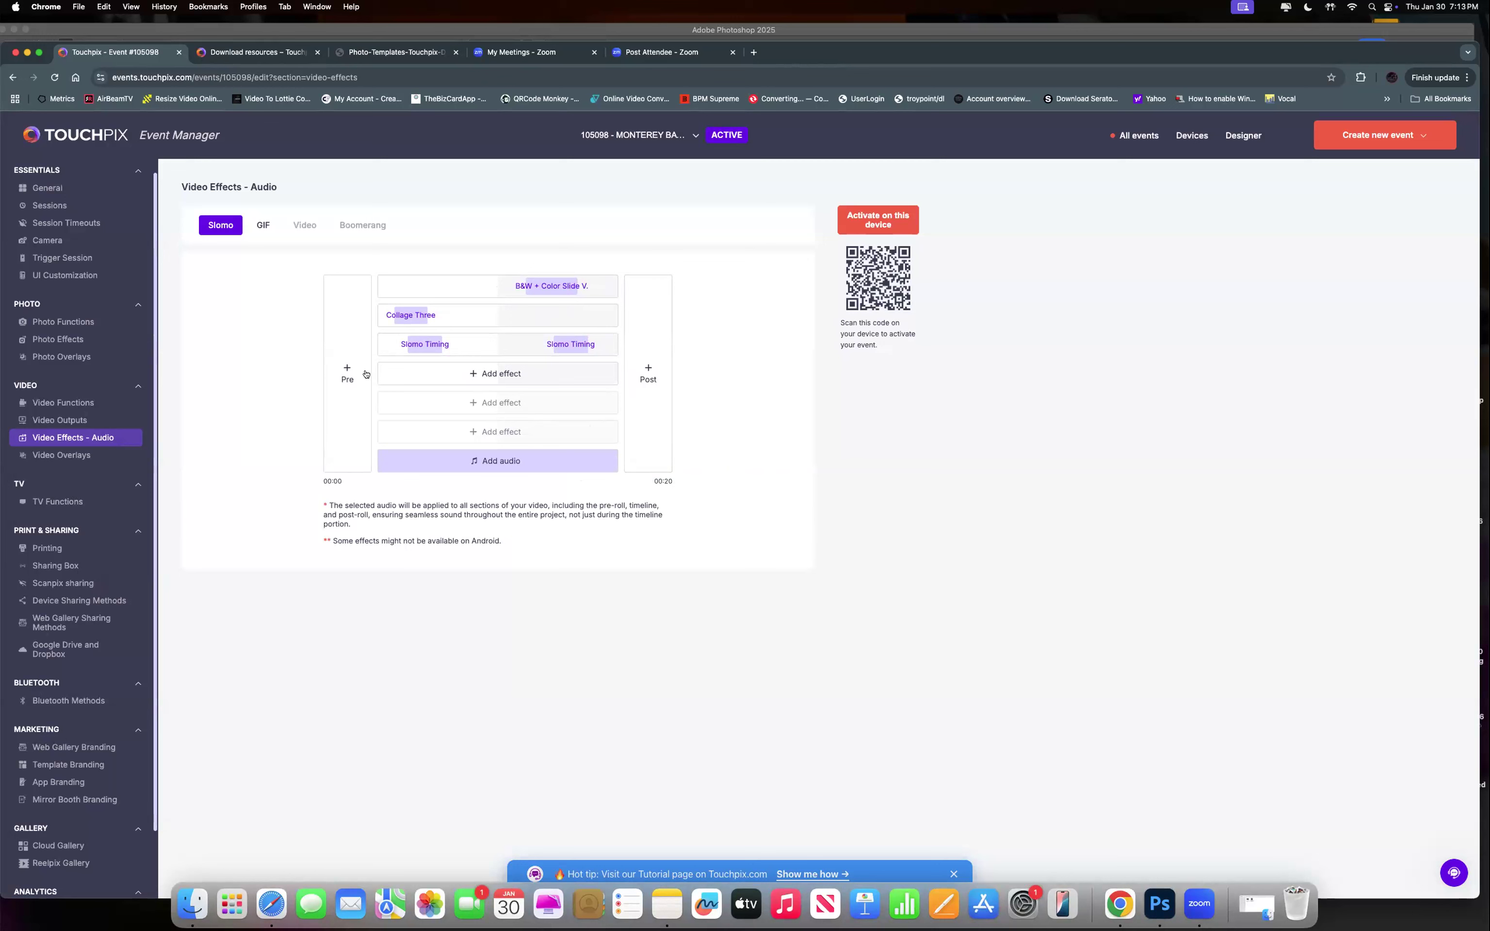
Upload the Intro mp4 from Desktop > CENCAL as the event's post-roll video clip.
click(649, 371)
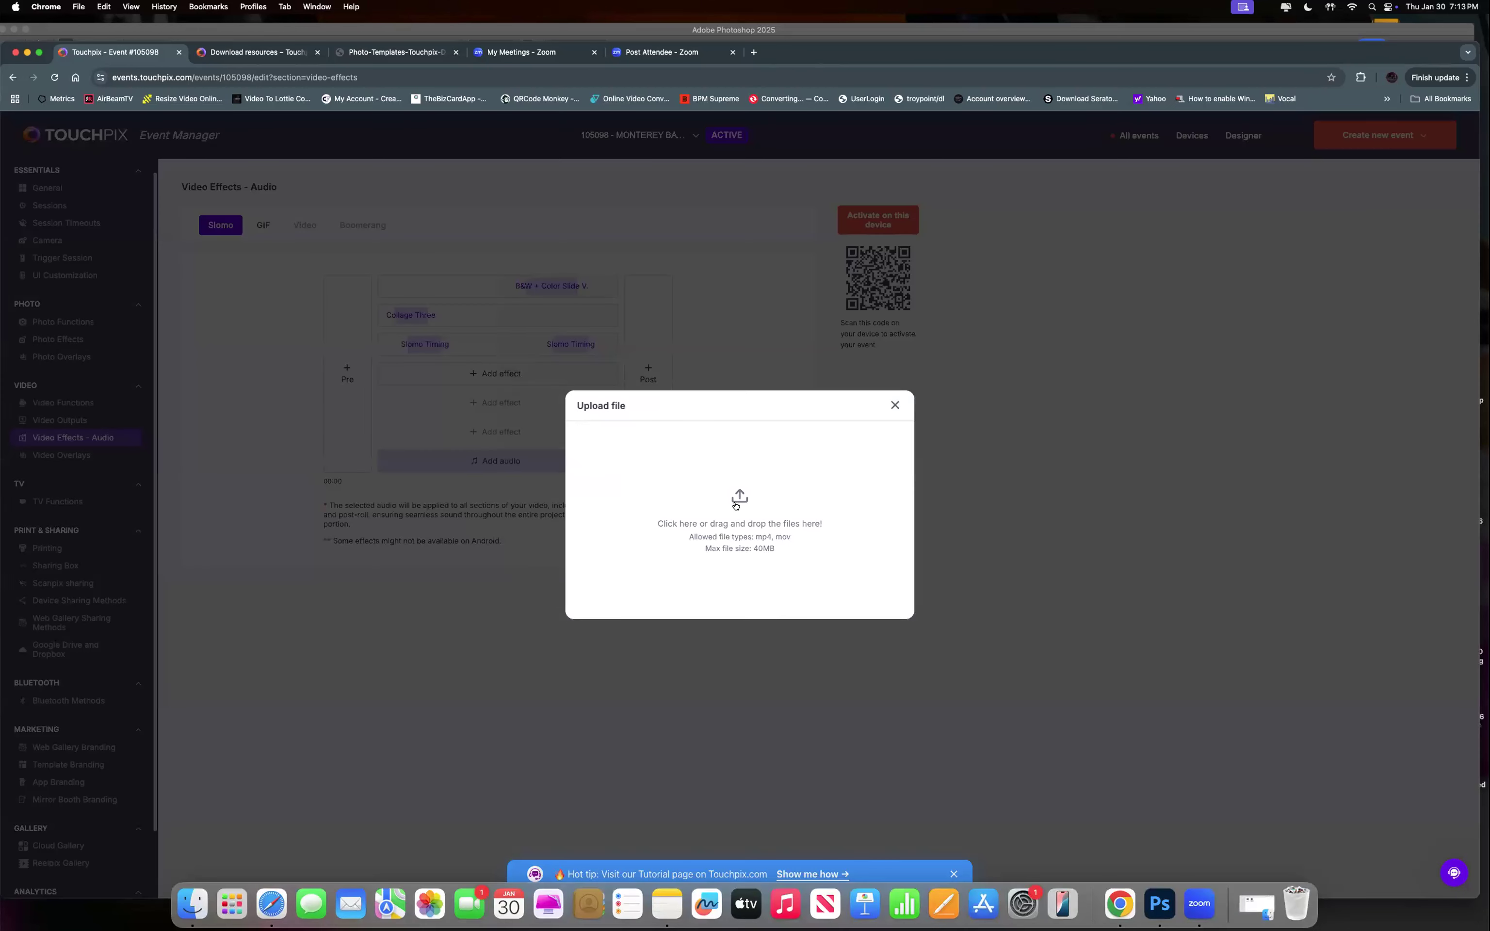
click(894, 406)
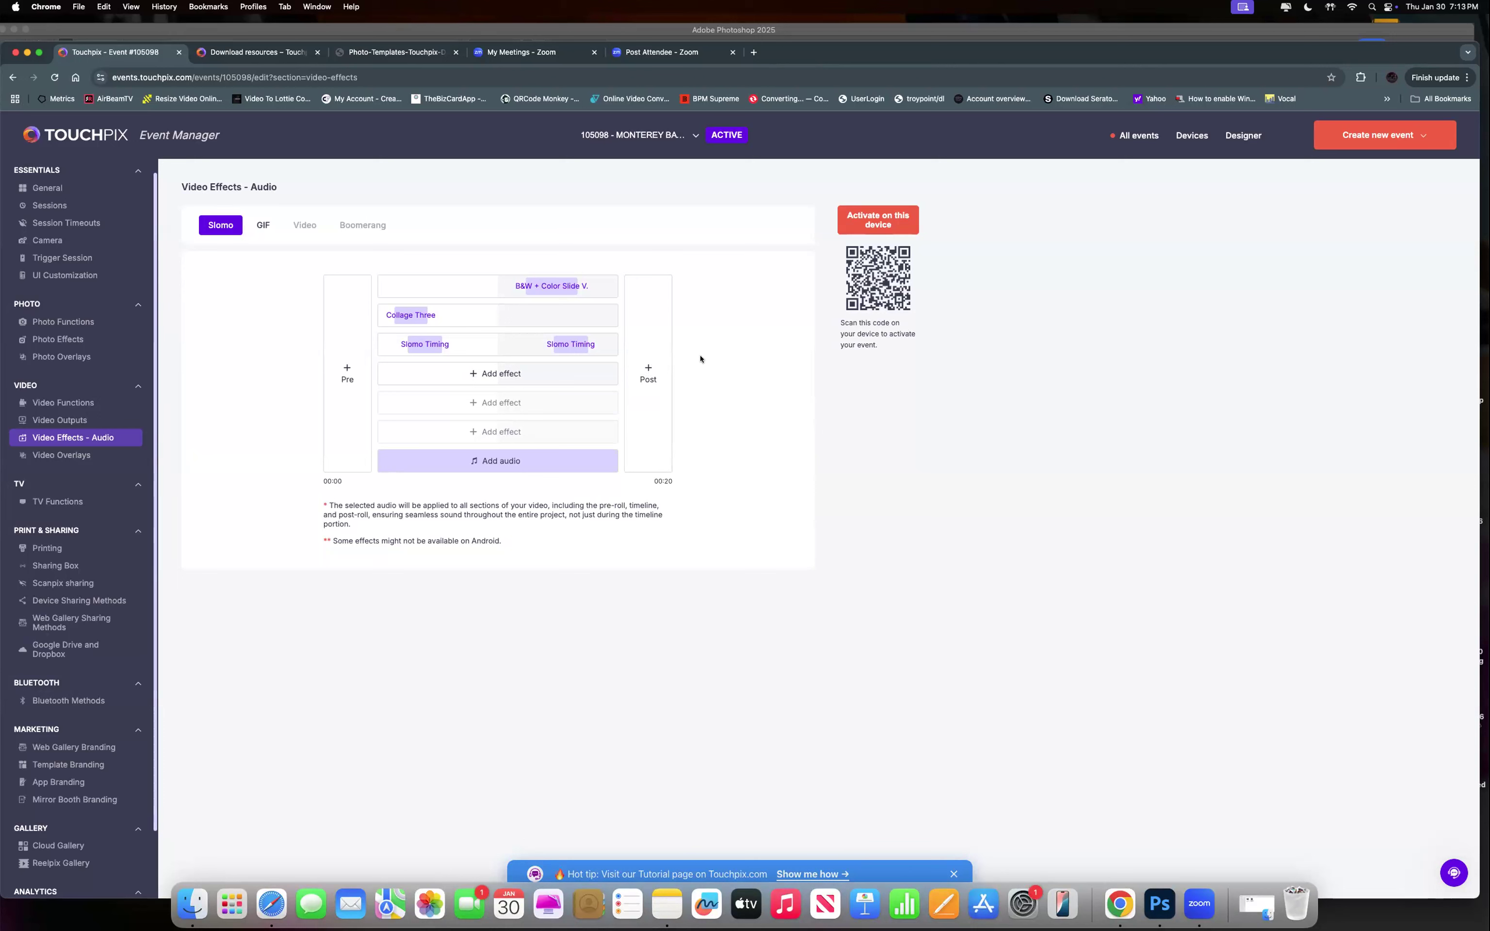
click(641, 378)
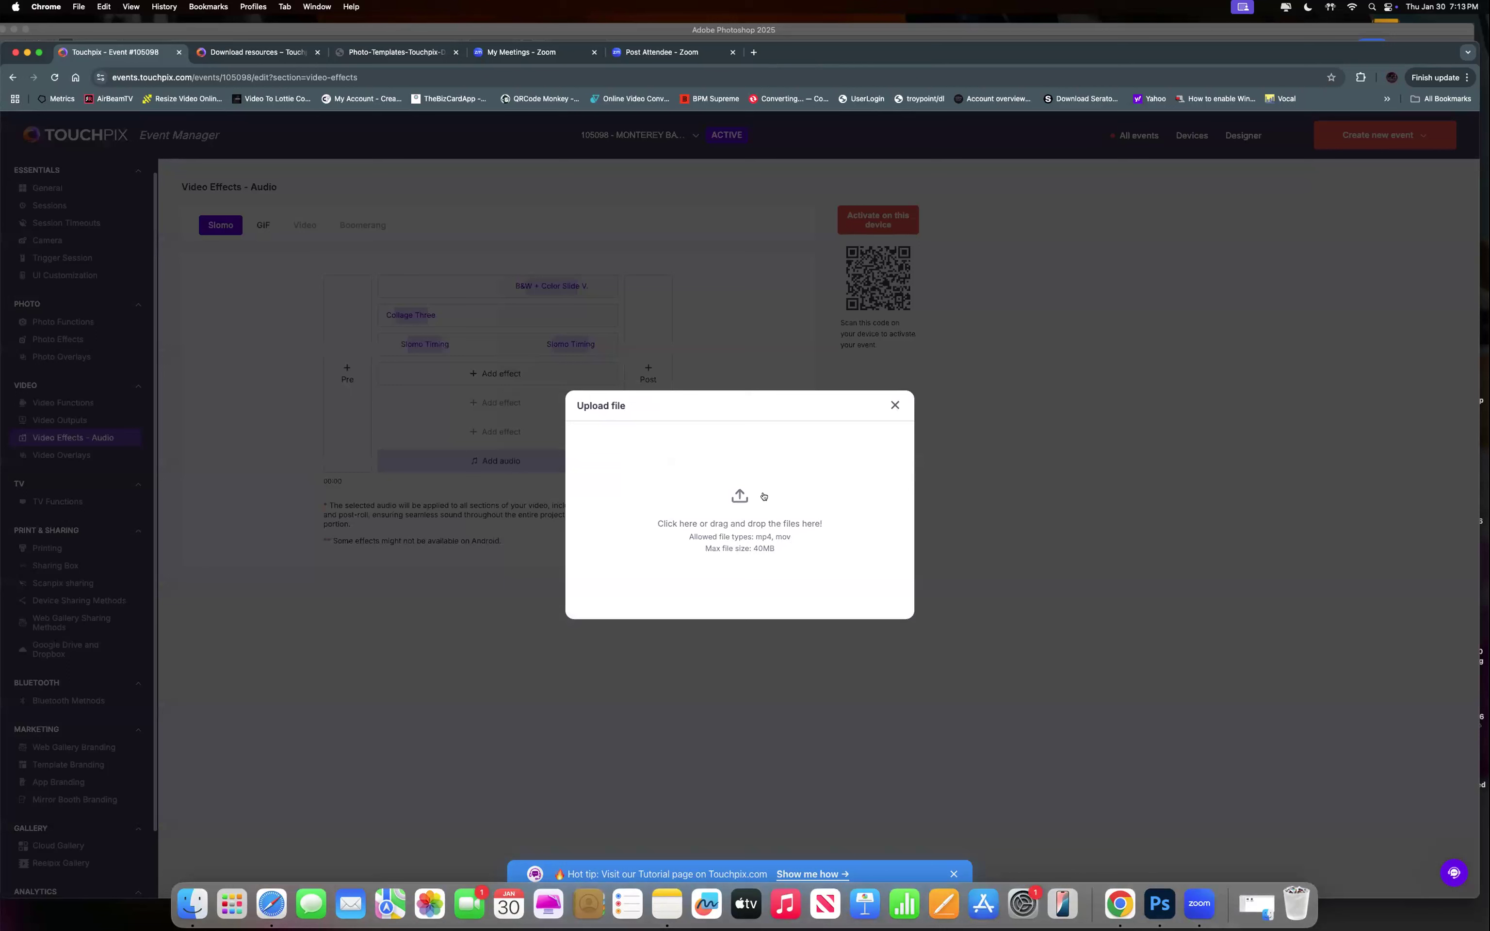
click(741, 493)
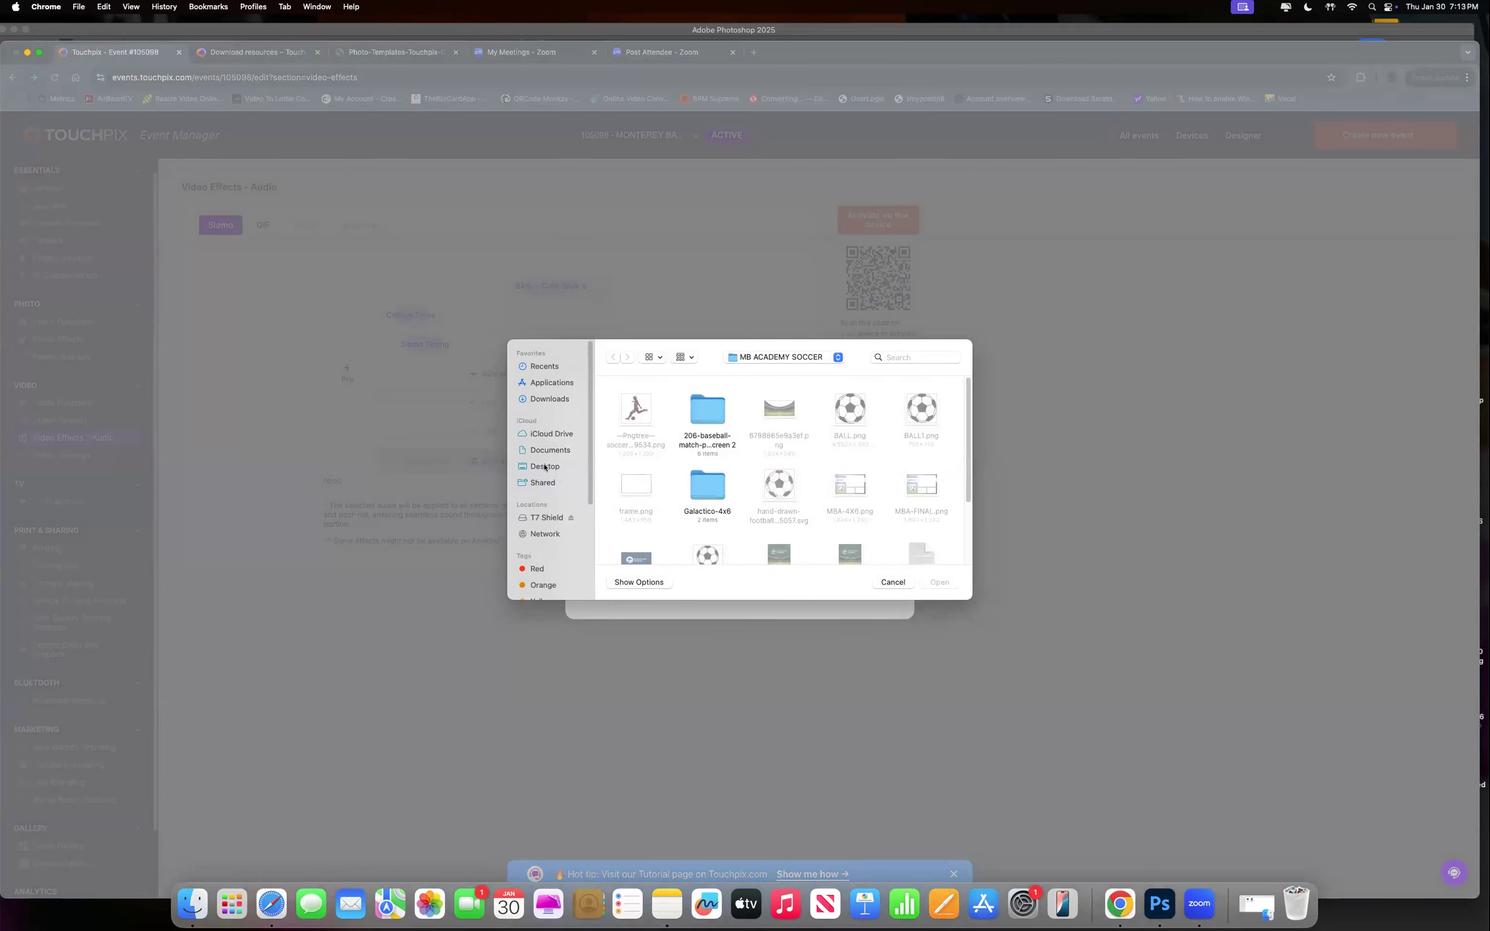
scroll(757, 514, down, 3)
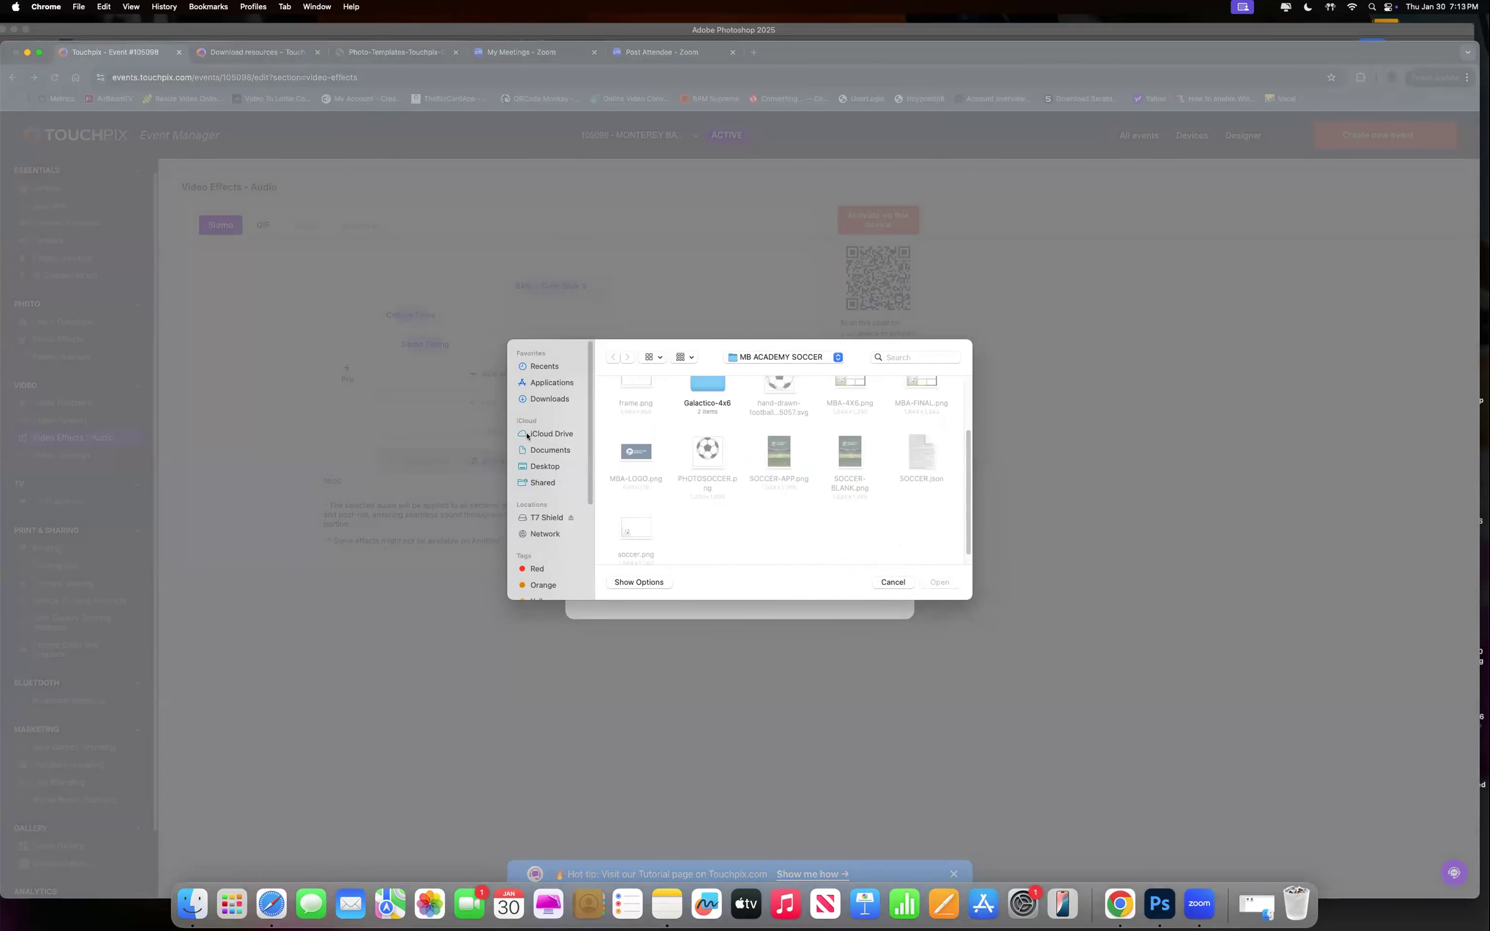
click(543, 466)
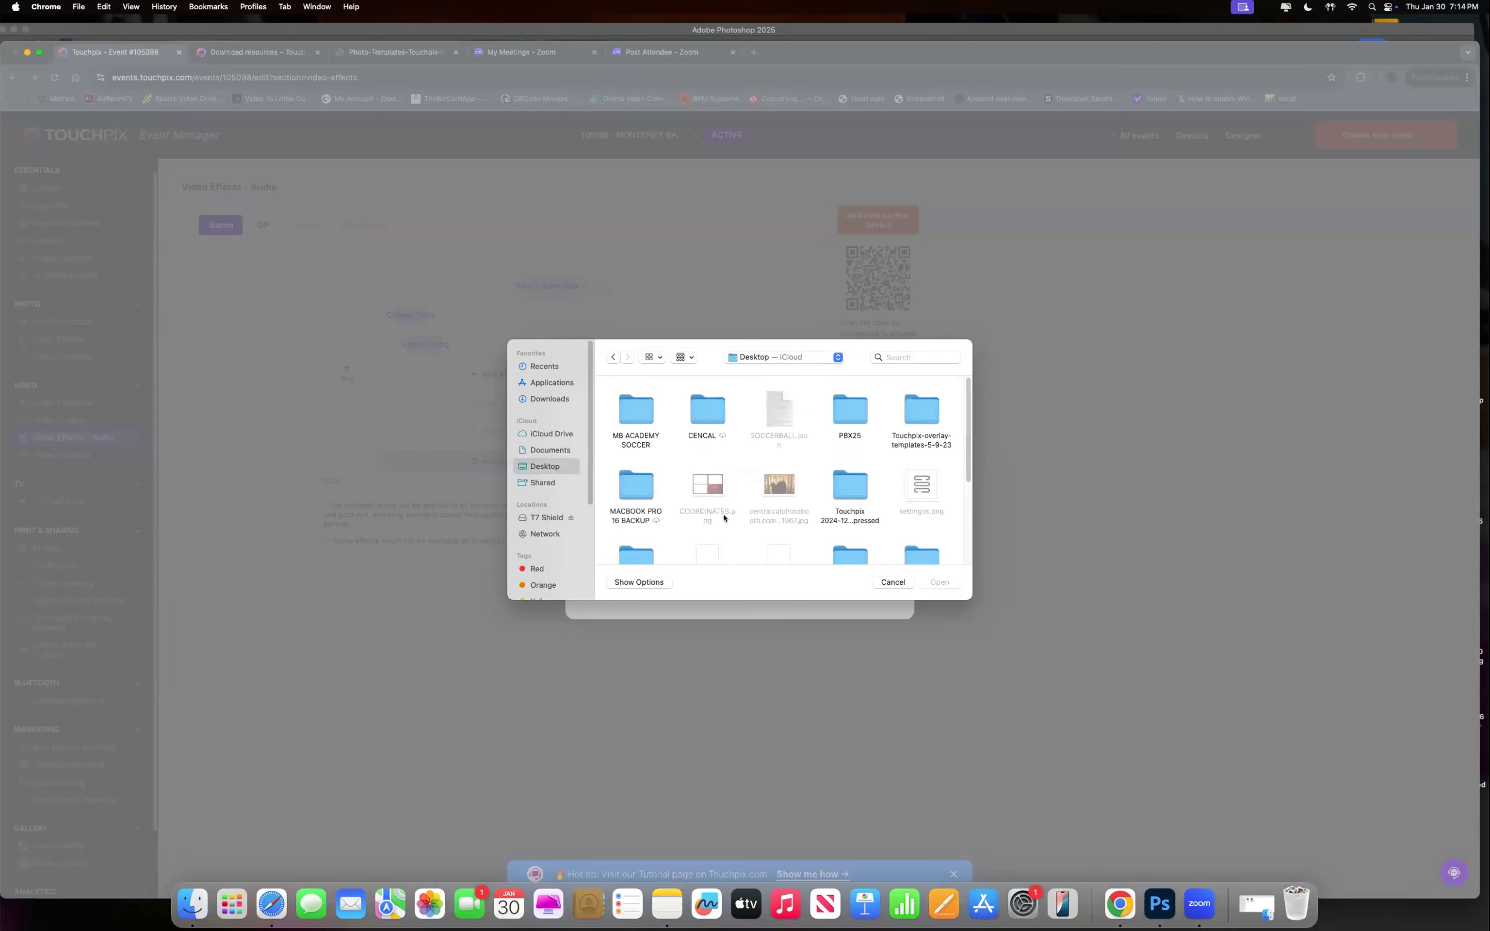
double_click(705, 415)
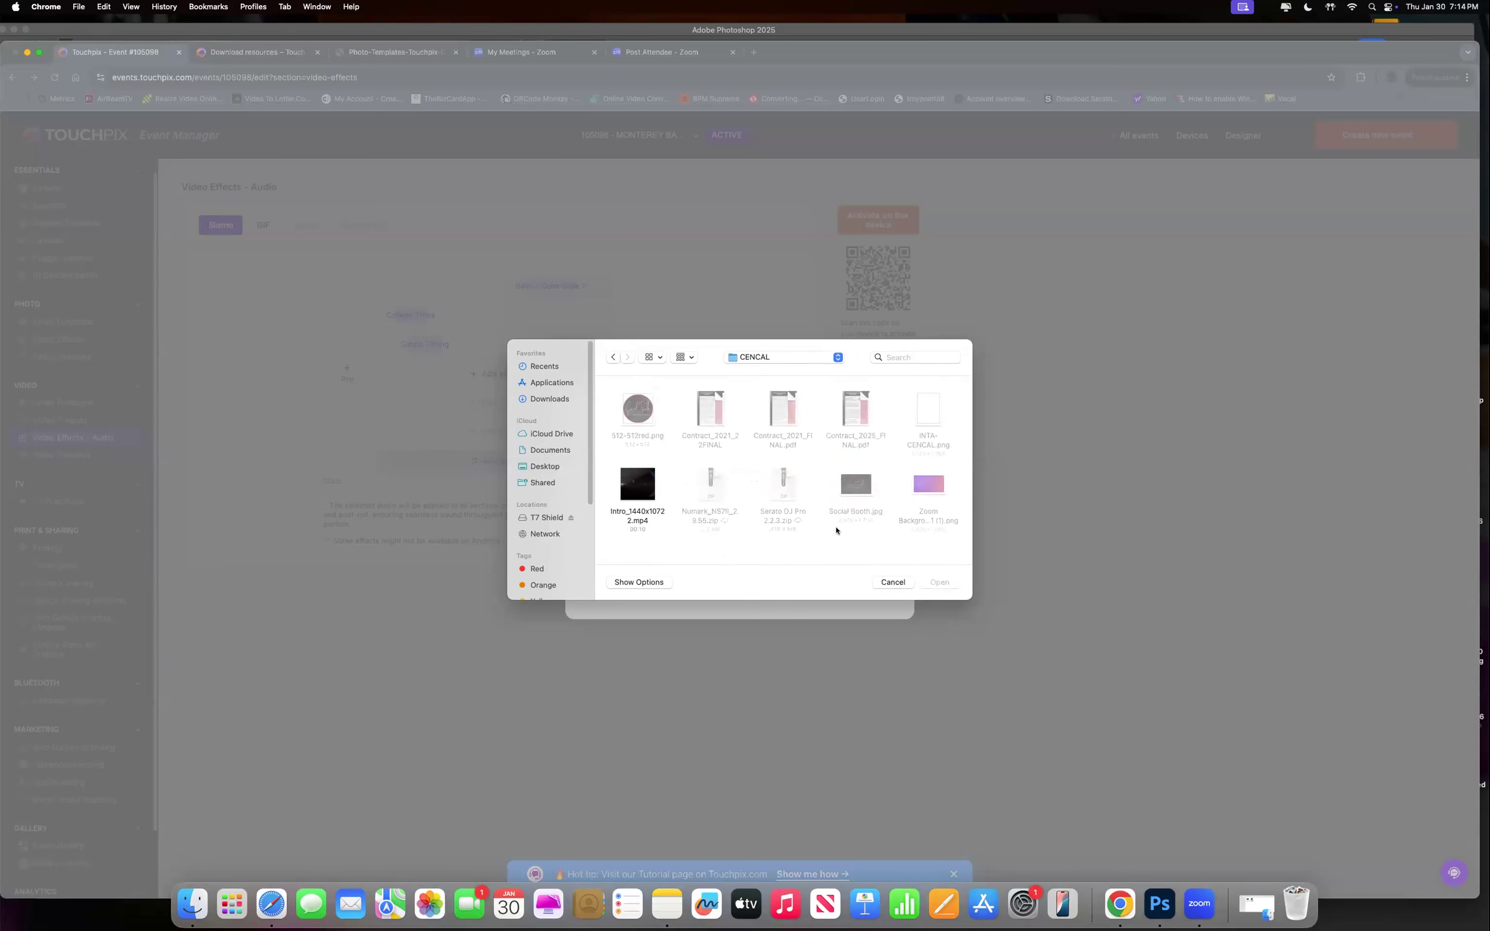
click(639, 518)
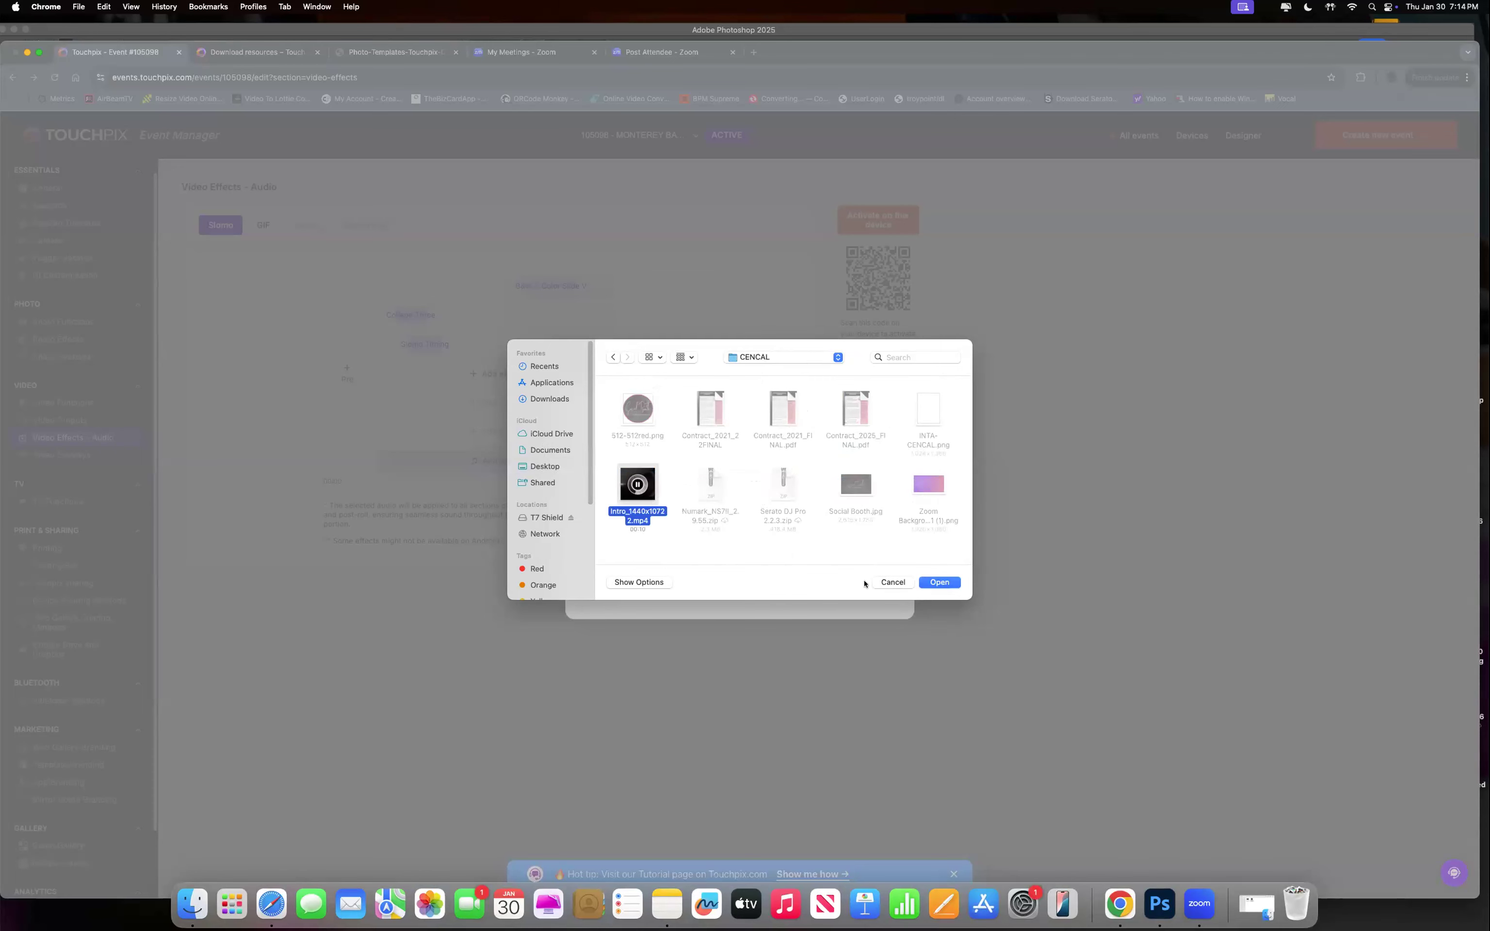
click(942, 583)
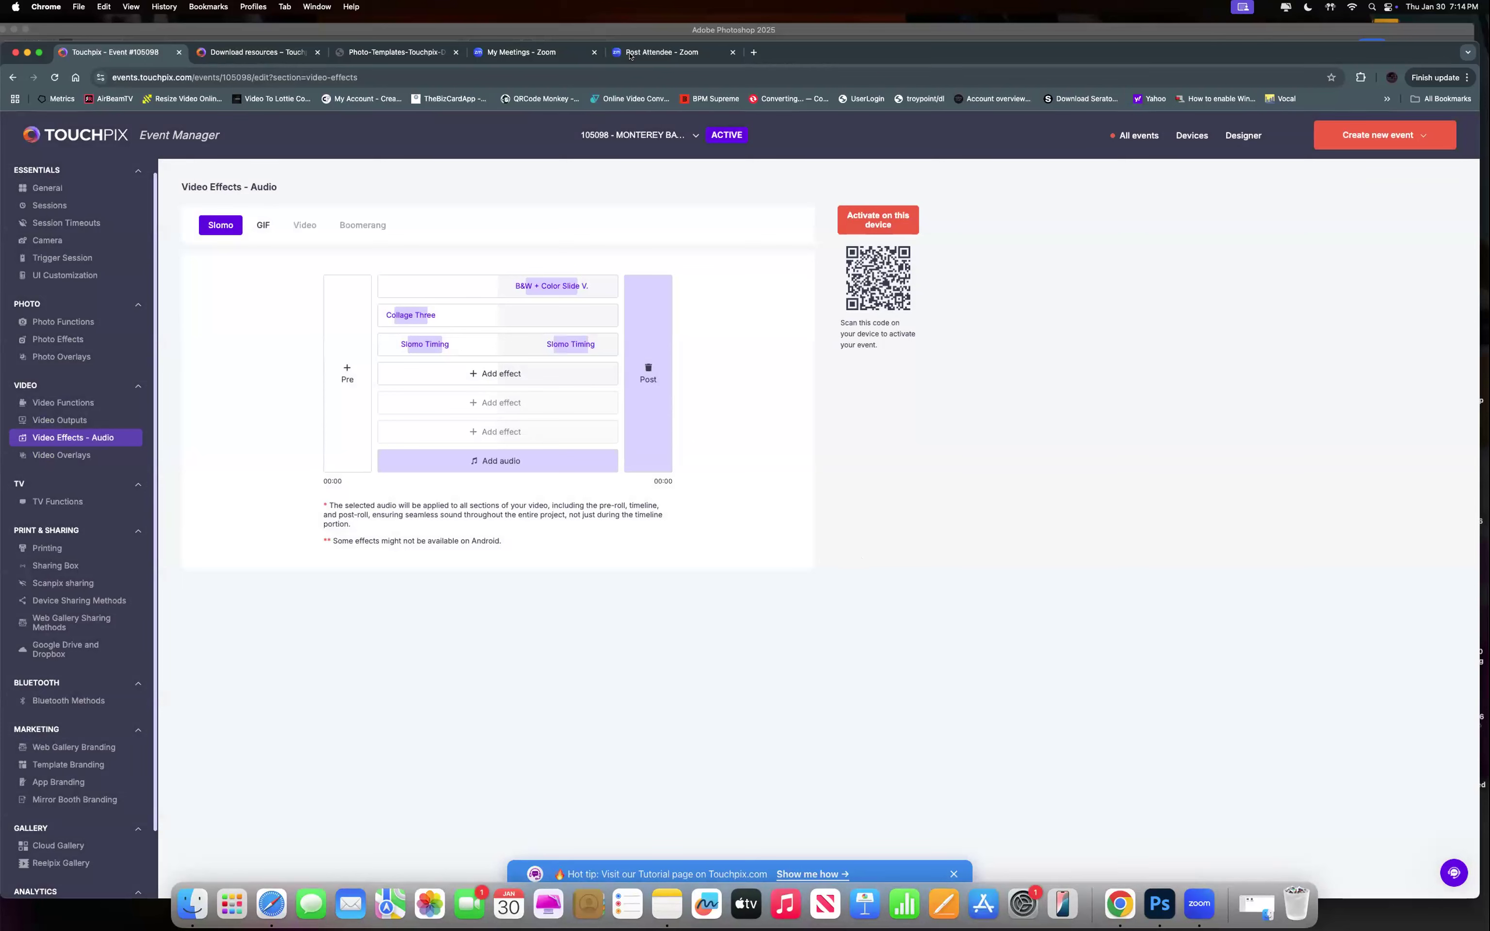
Keep the current event selected and go to the Video Overlays settings.
click(694, 137)
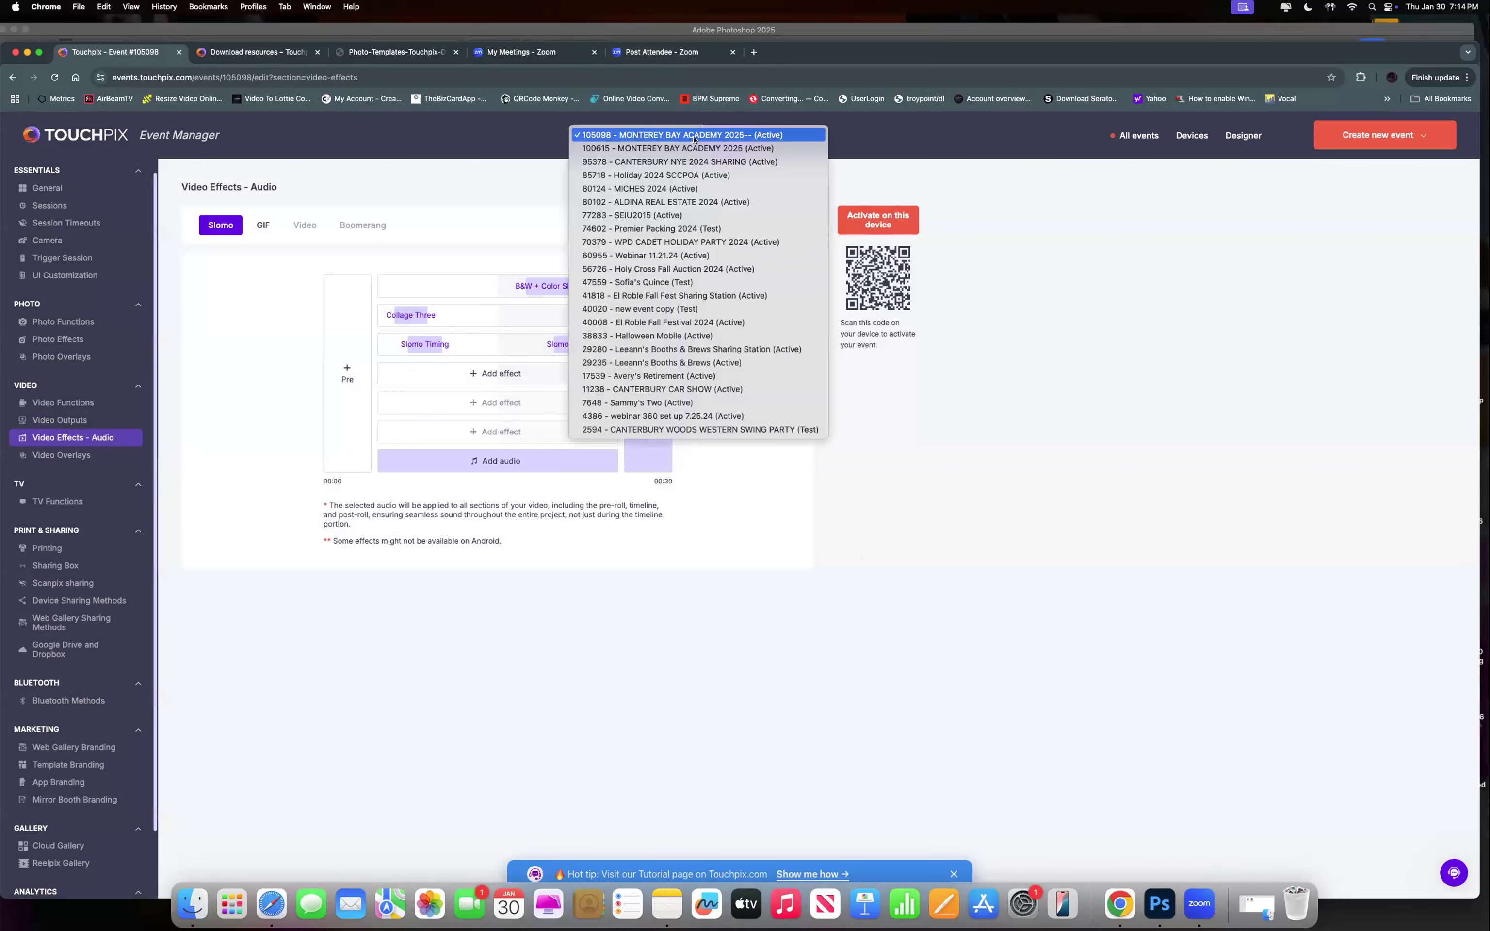
click(695, 136)
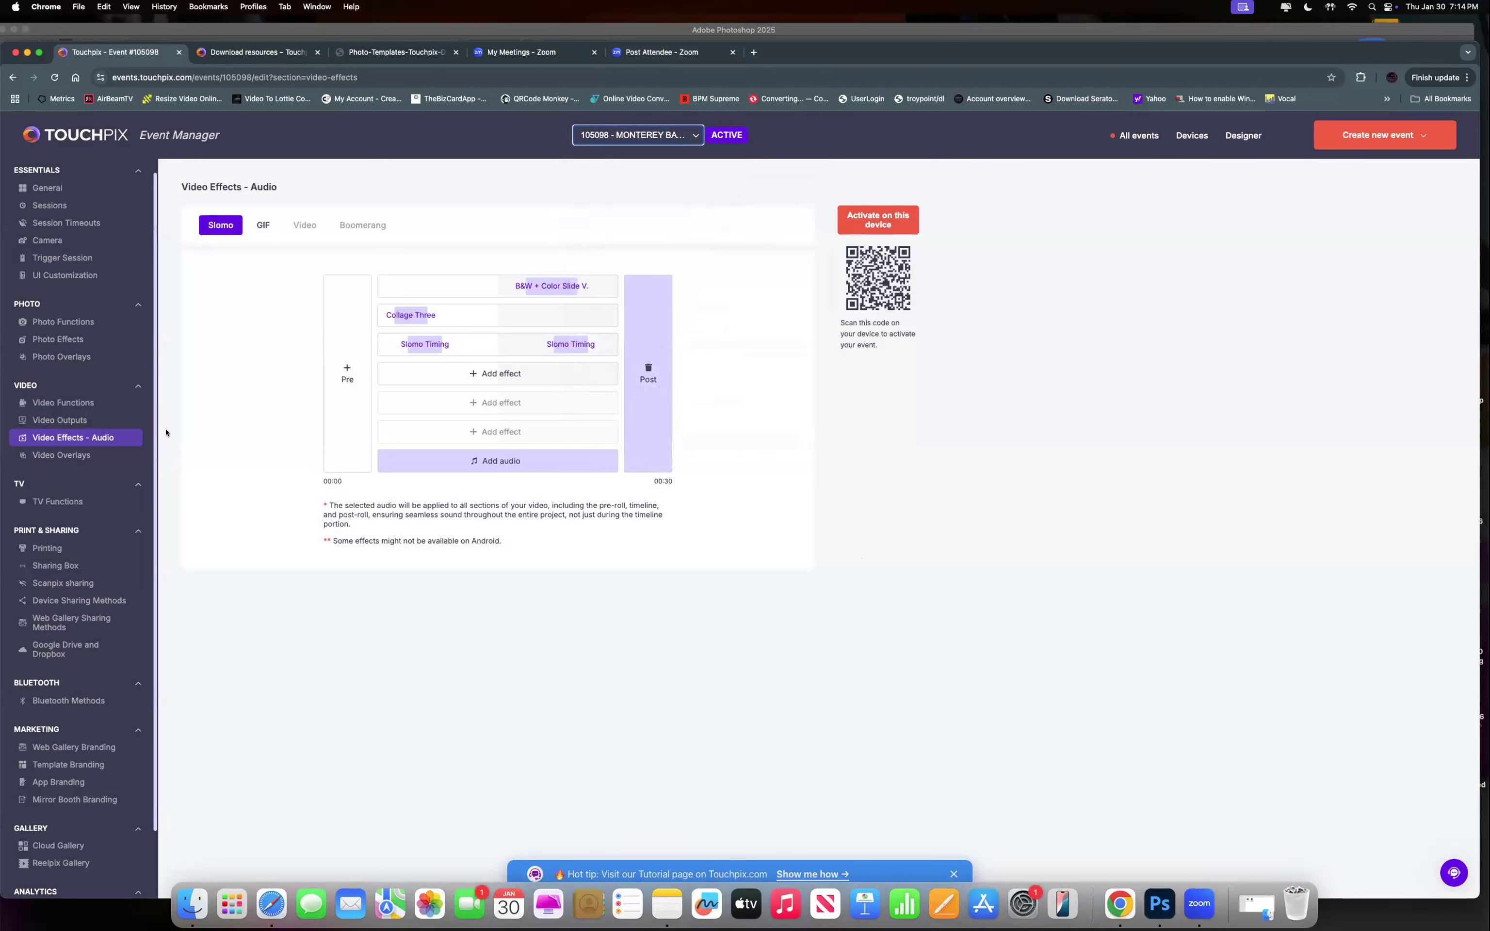
click(77, 456)
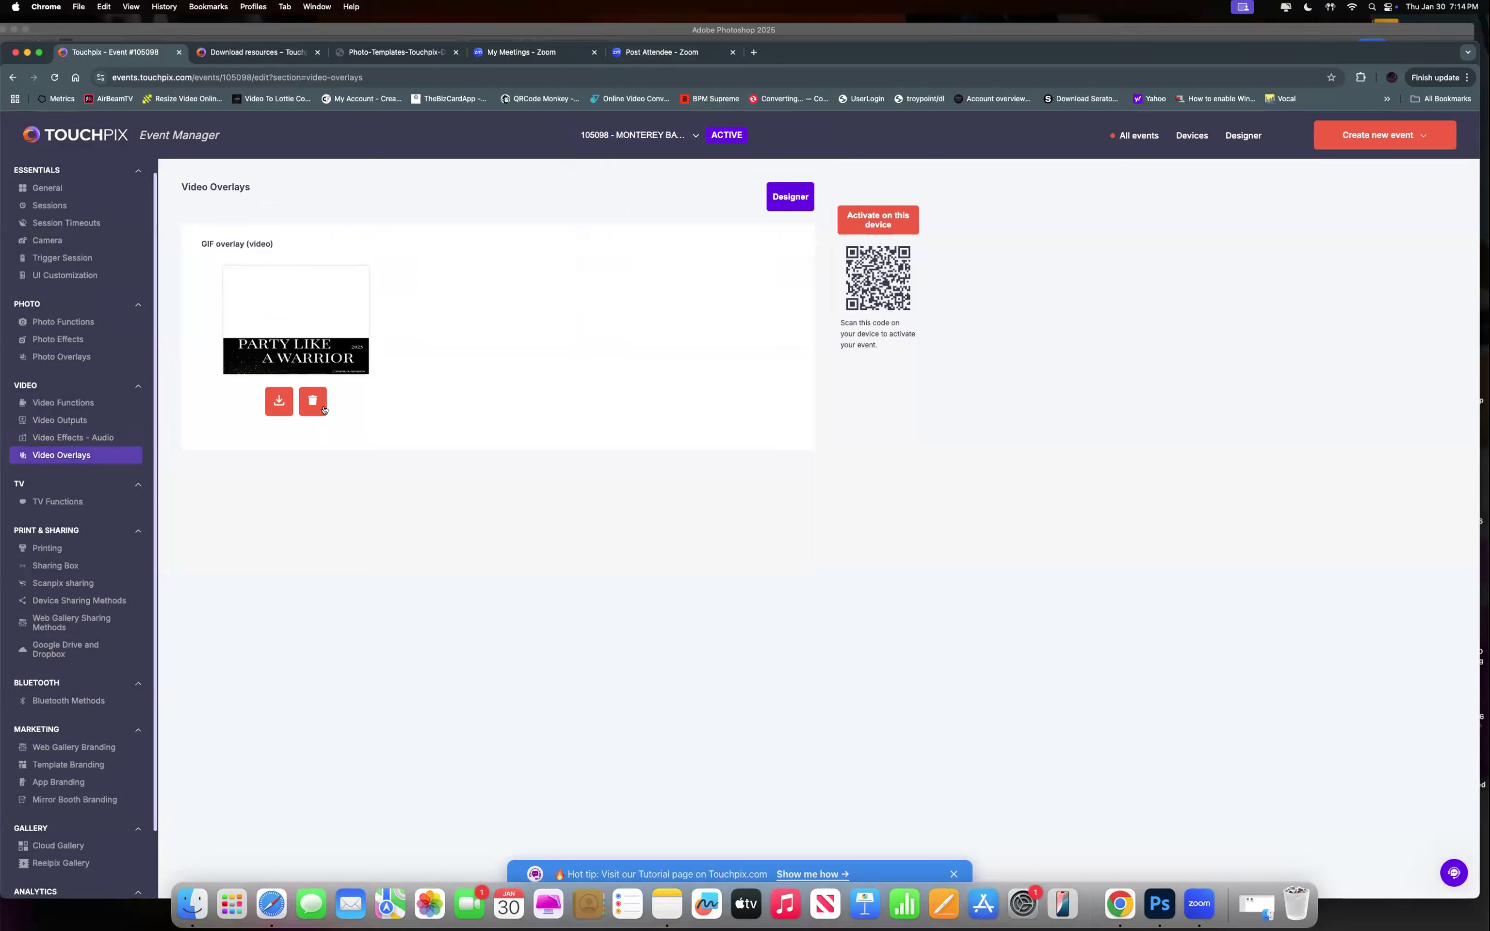
Delete the PARTY LIKE A WARRIOR video overlay and open event 105098 in the Designer.
click(313, 401)
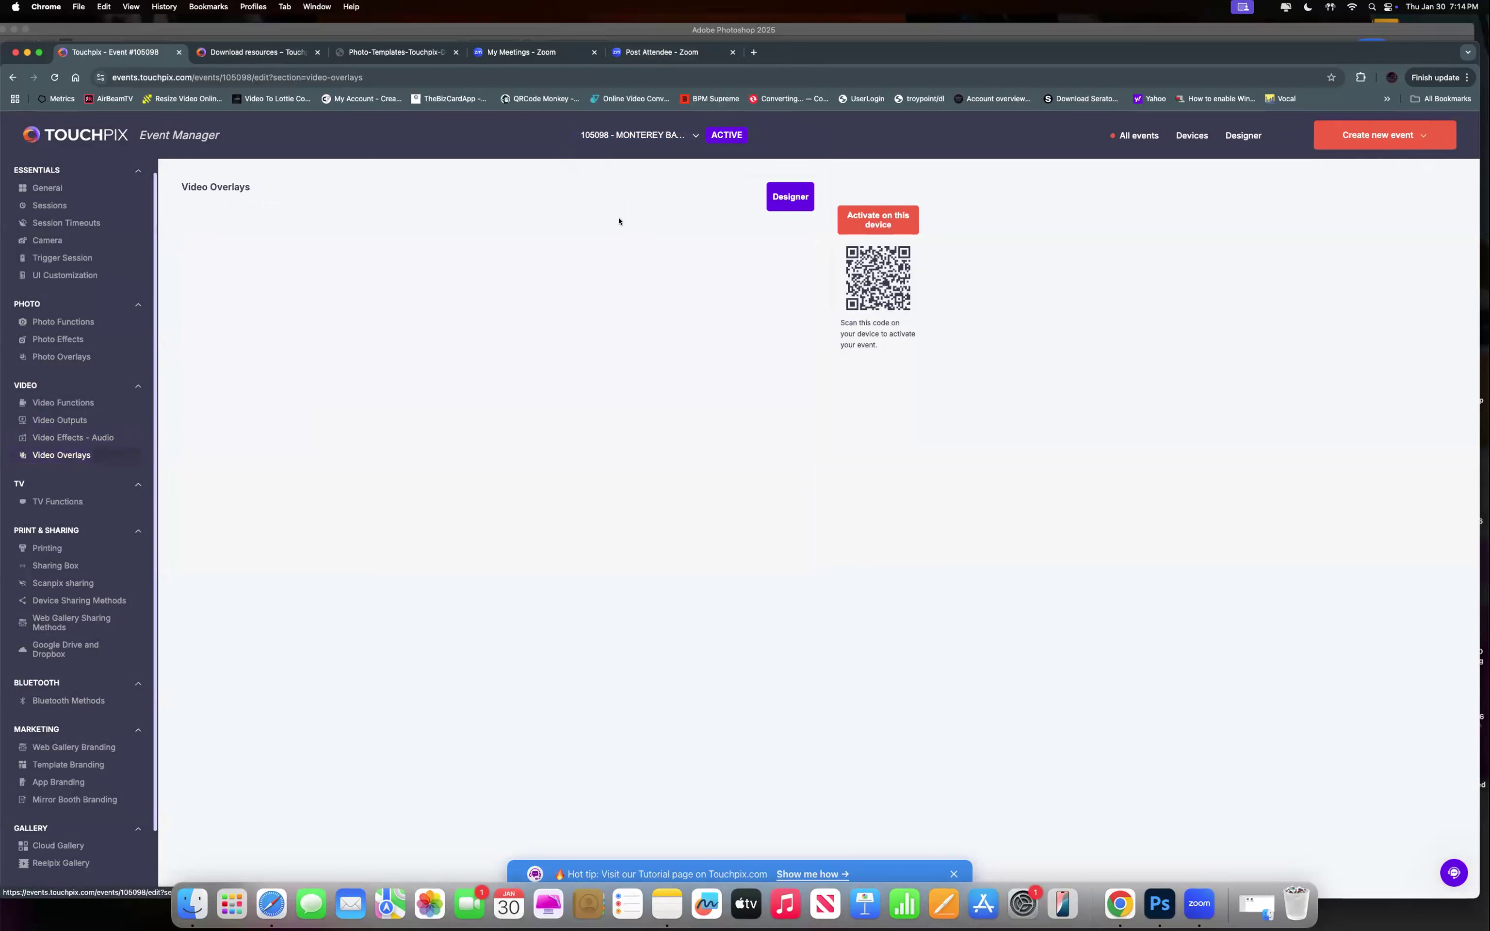
click(786, 198)
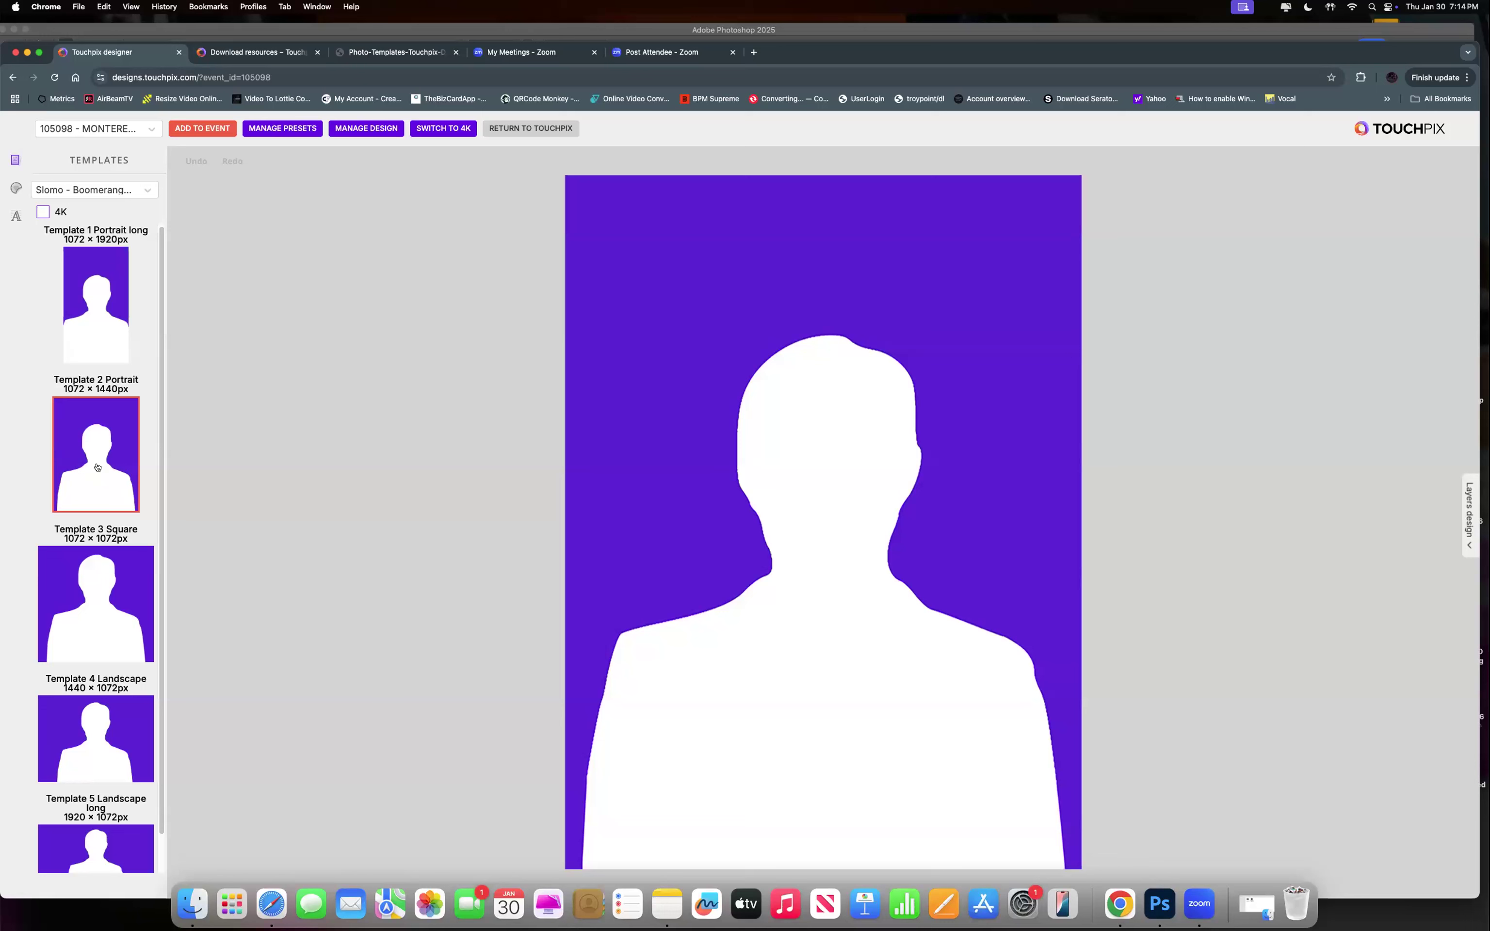
Abandon the overlay PNG upload and open the Design Library from Manage Design.
click(351, 130)
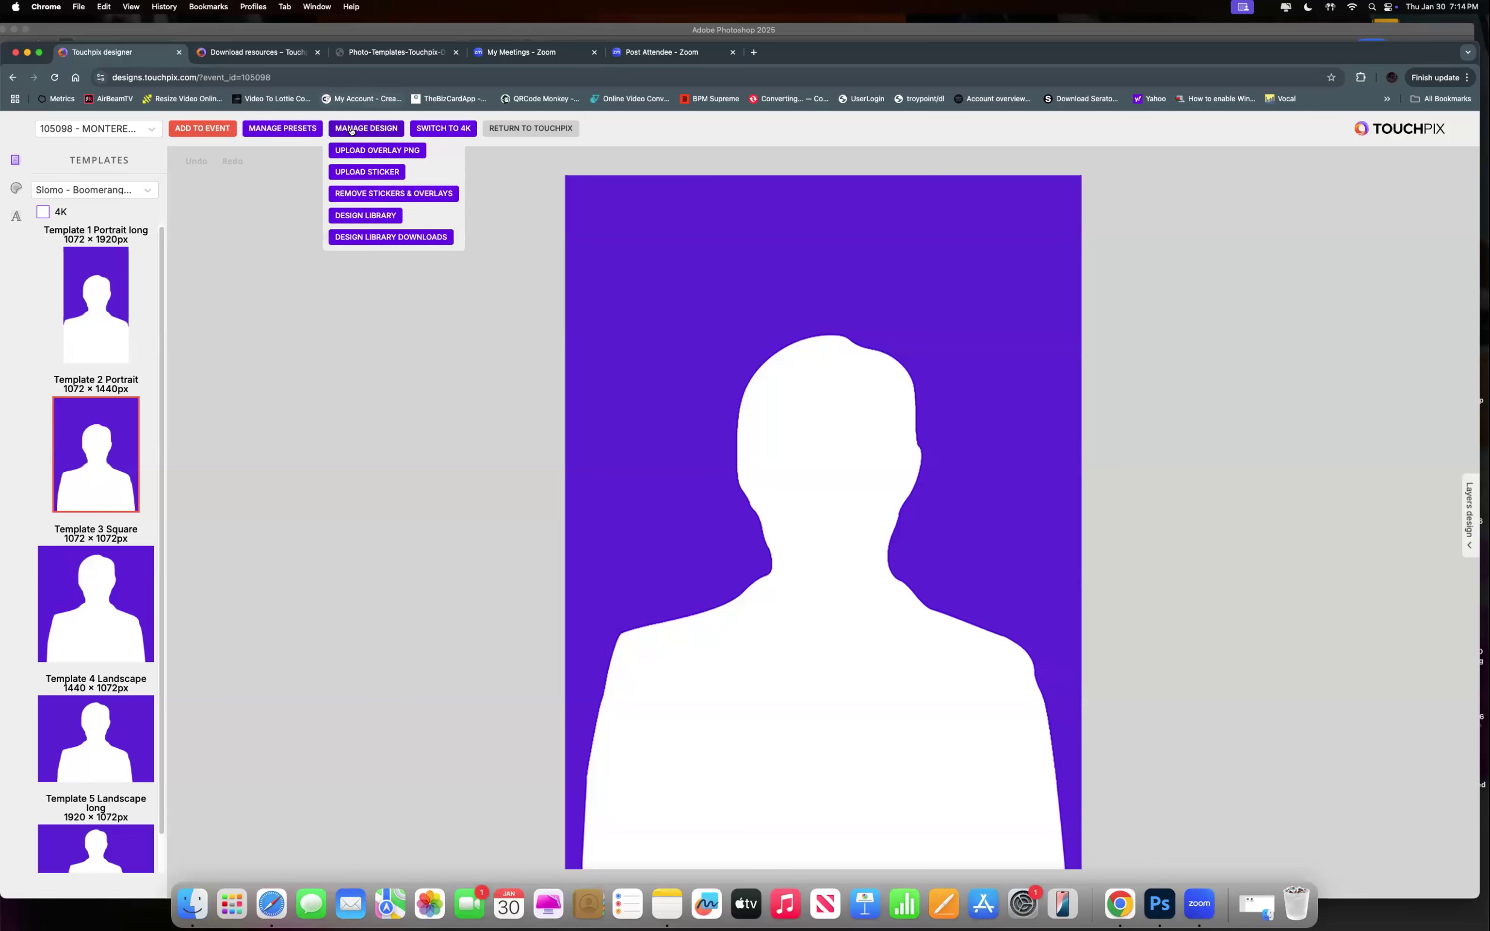
click(356, 152)
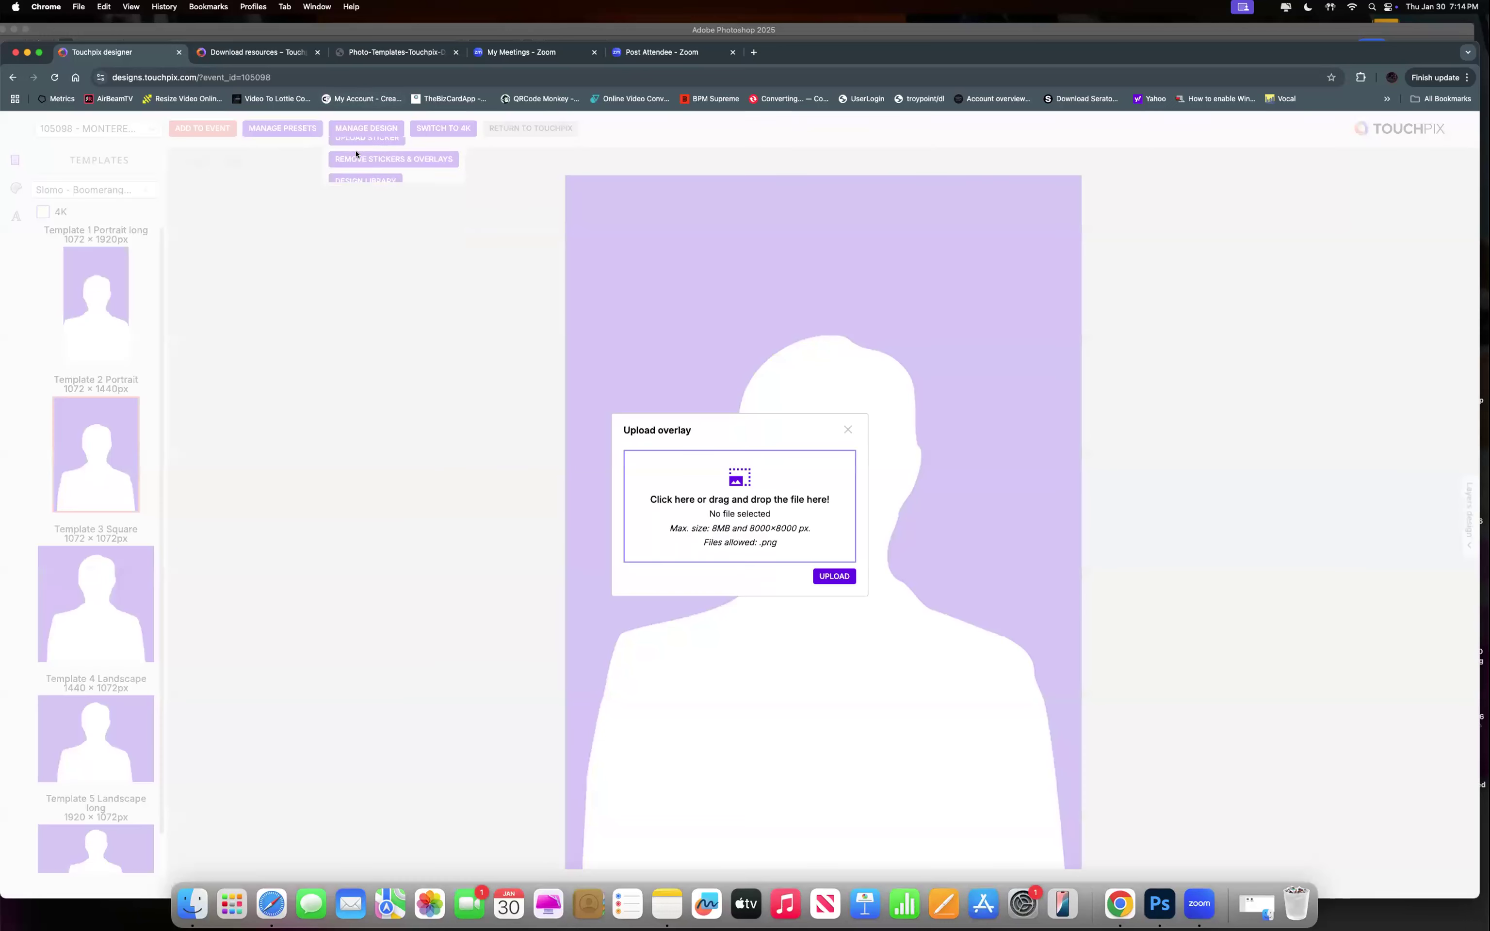
click(751, 490)
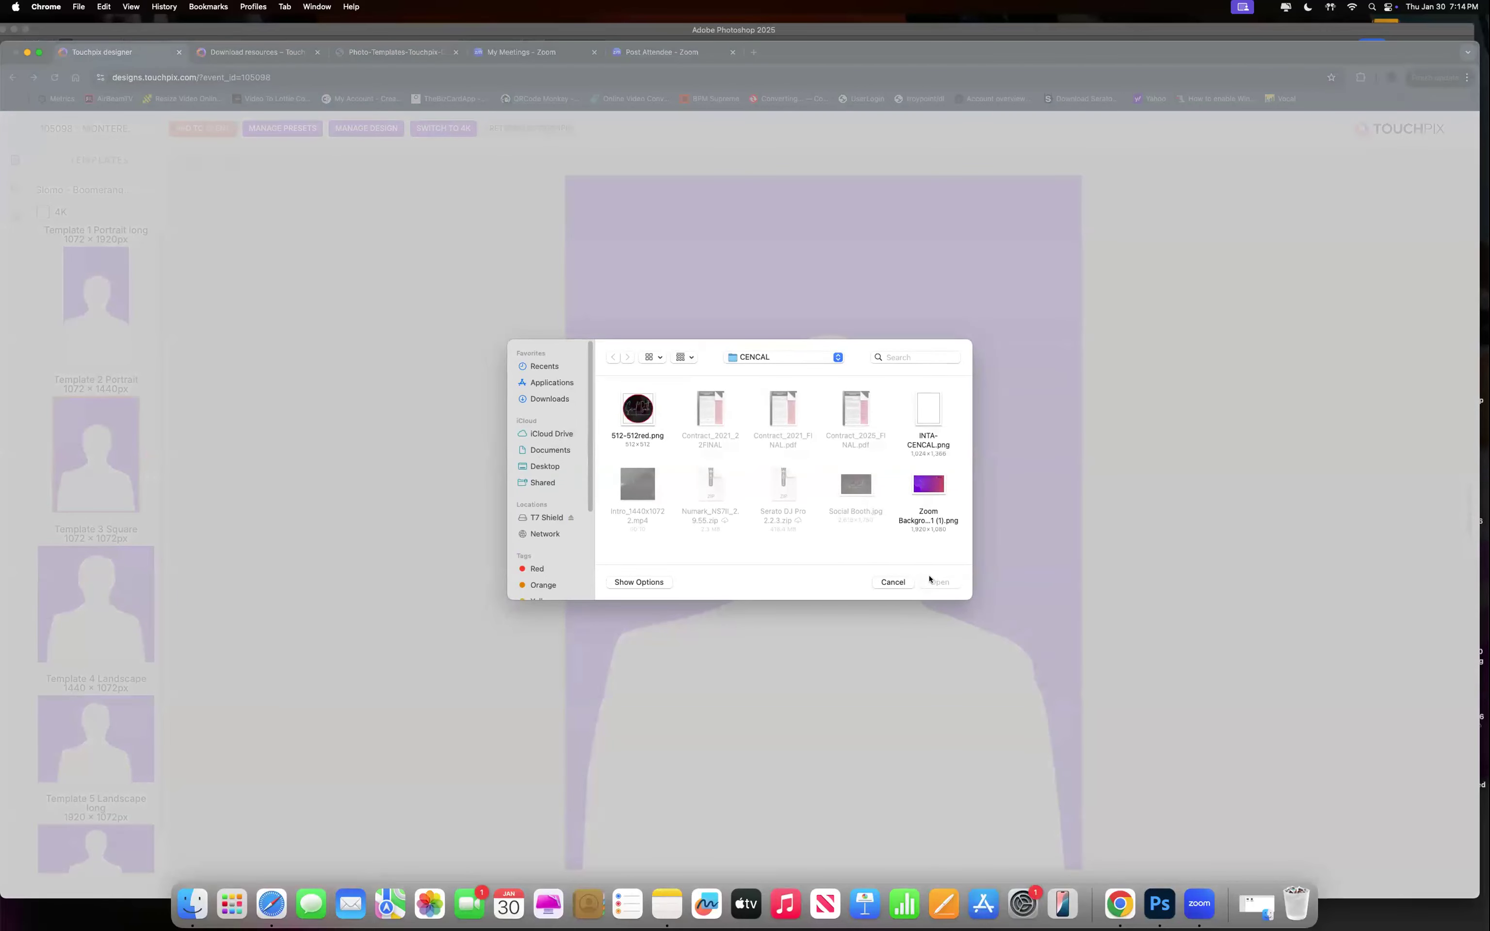
click(901, 582)
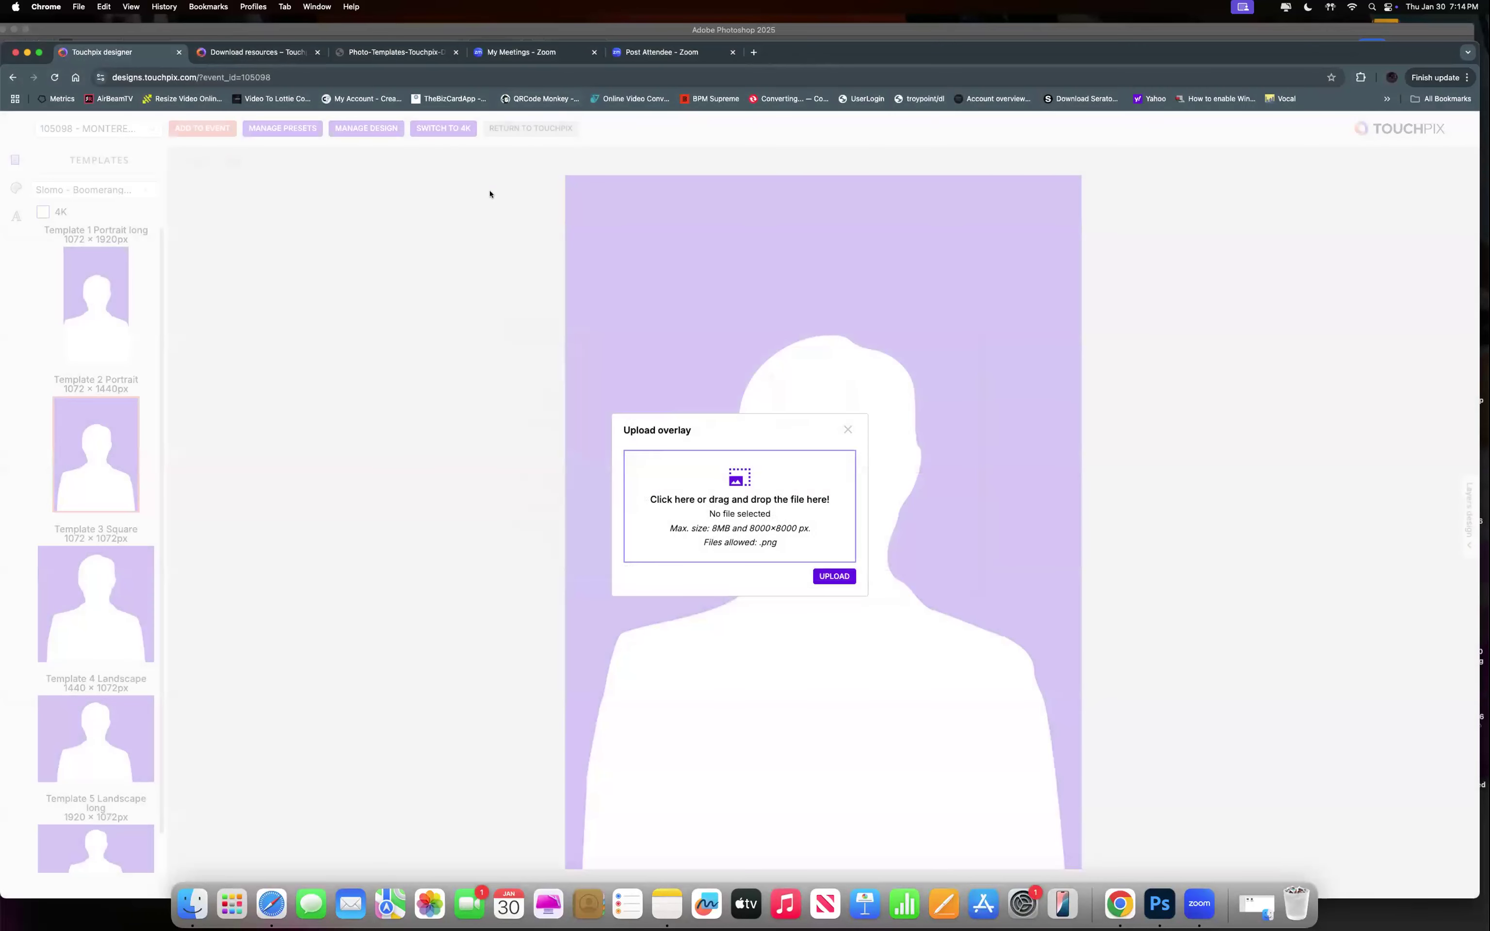
click(847, 429)
click(357, 133)
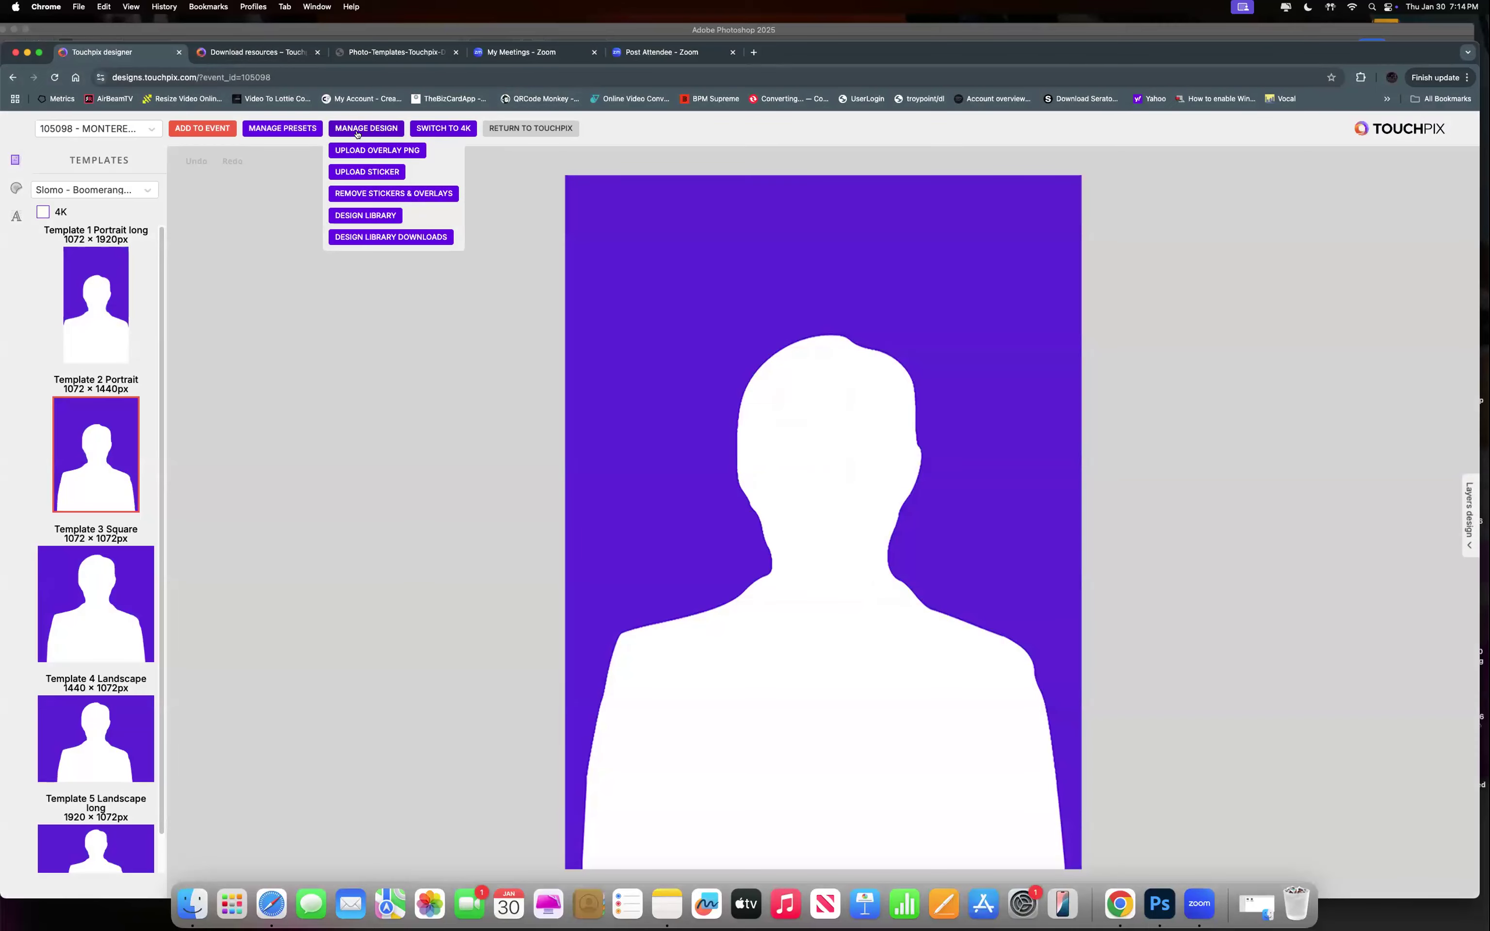
click(363, 216)
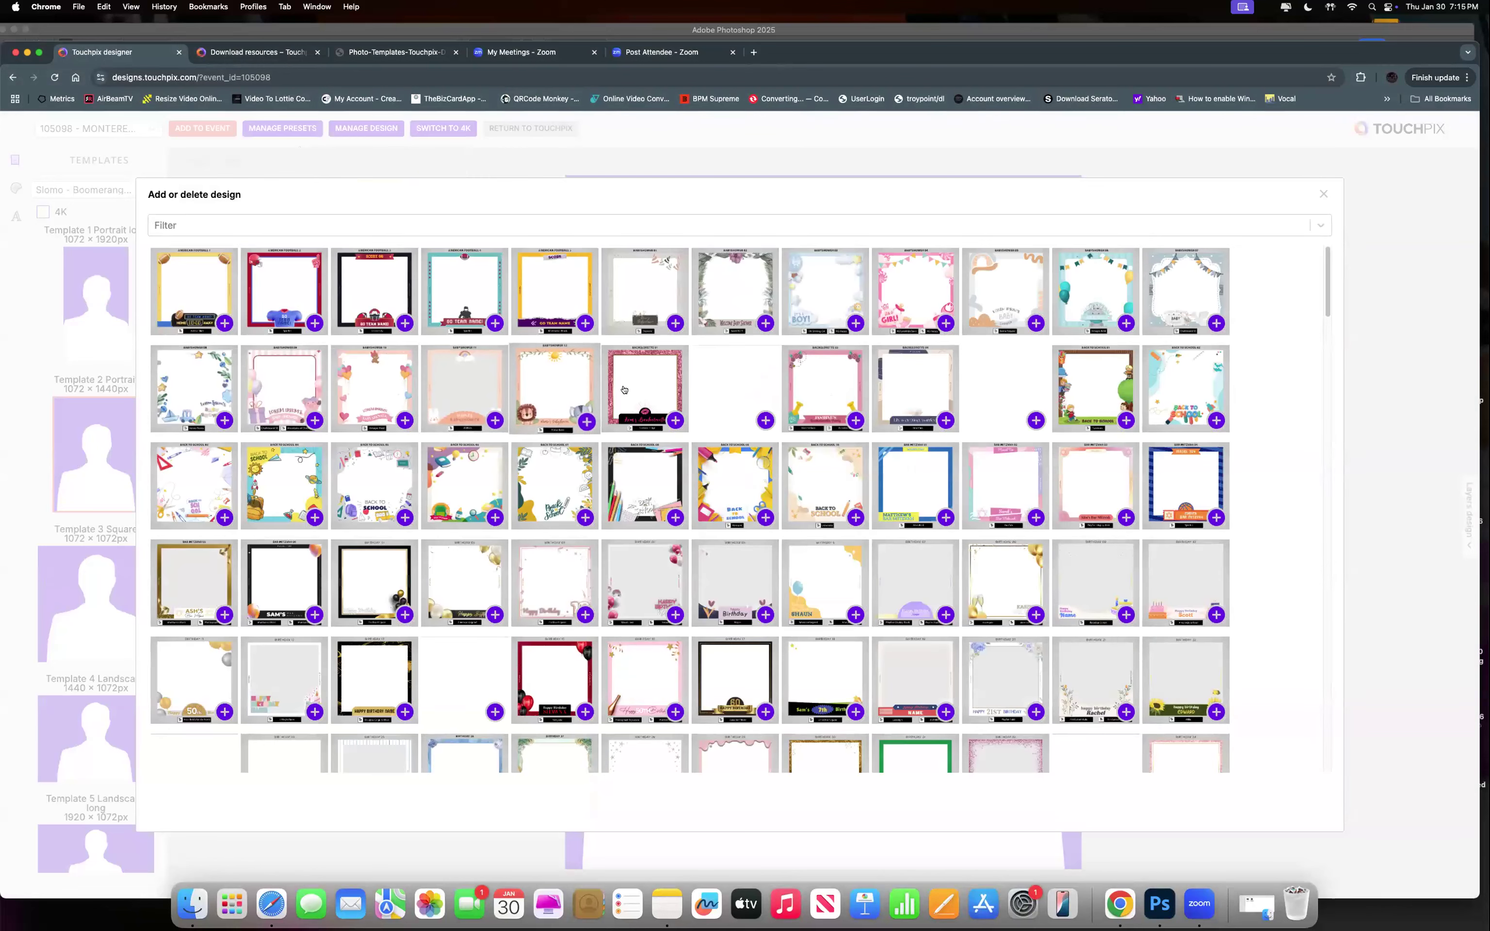
Add the Bachelorette portrait design to the event for Slomo only, excluding Boomerang, Video and Animated GIF.
click(641, 379)
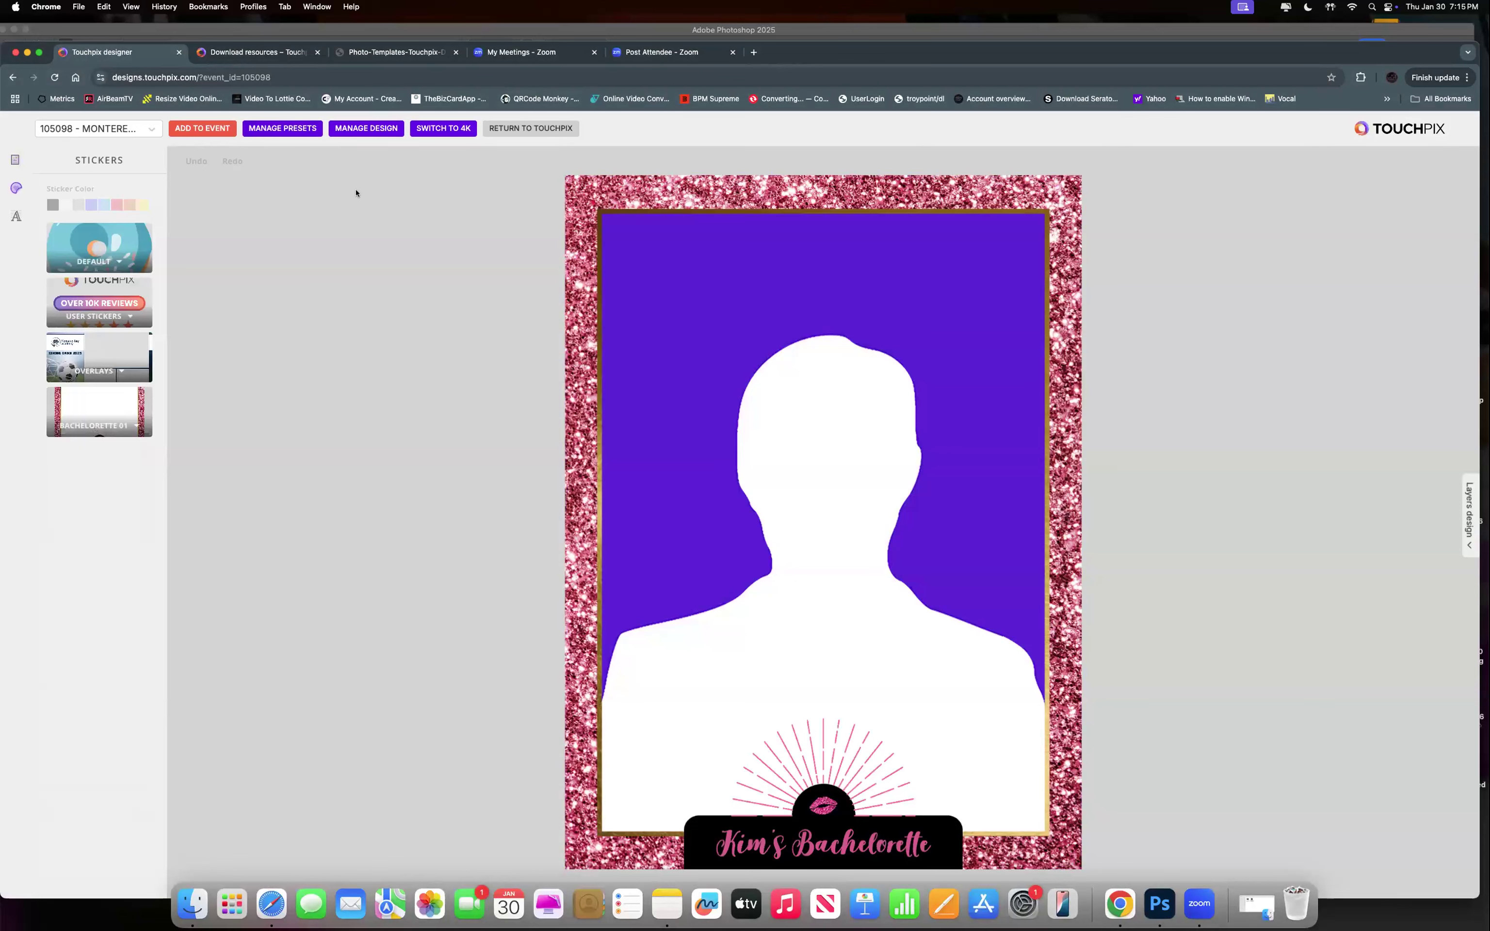
mouse_move(262, 137)
click(205, 131)
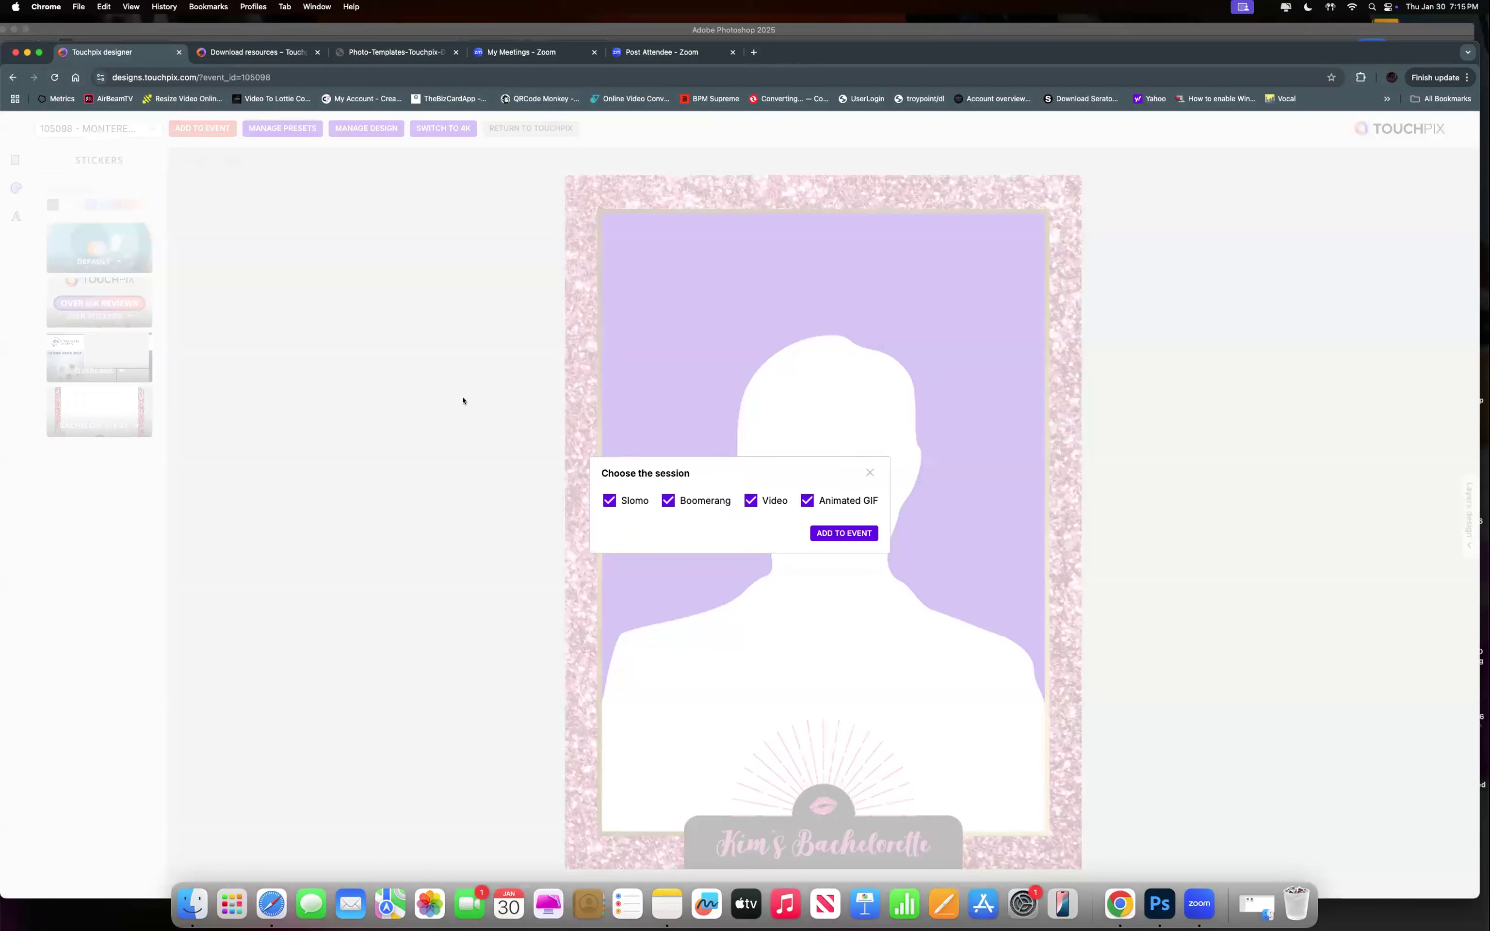
click(668, 500)
click(750, 500)
click(806, 502)
click(843, 533)
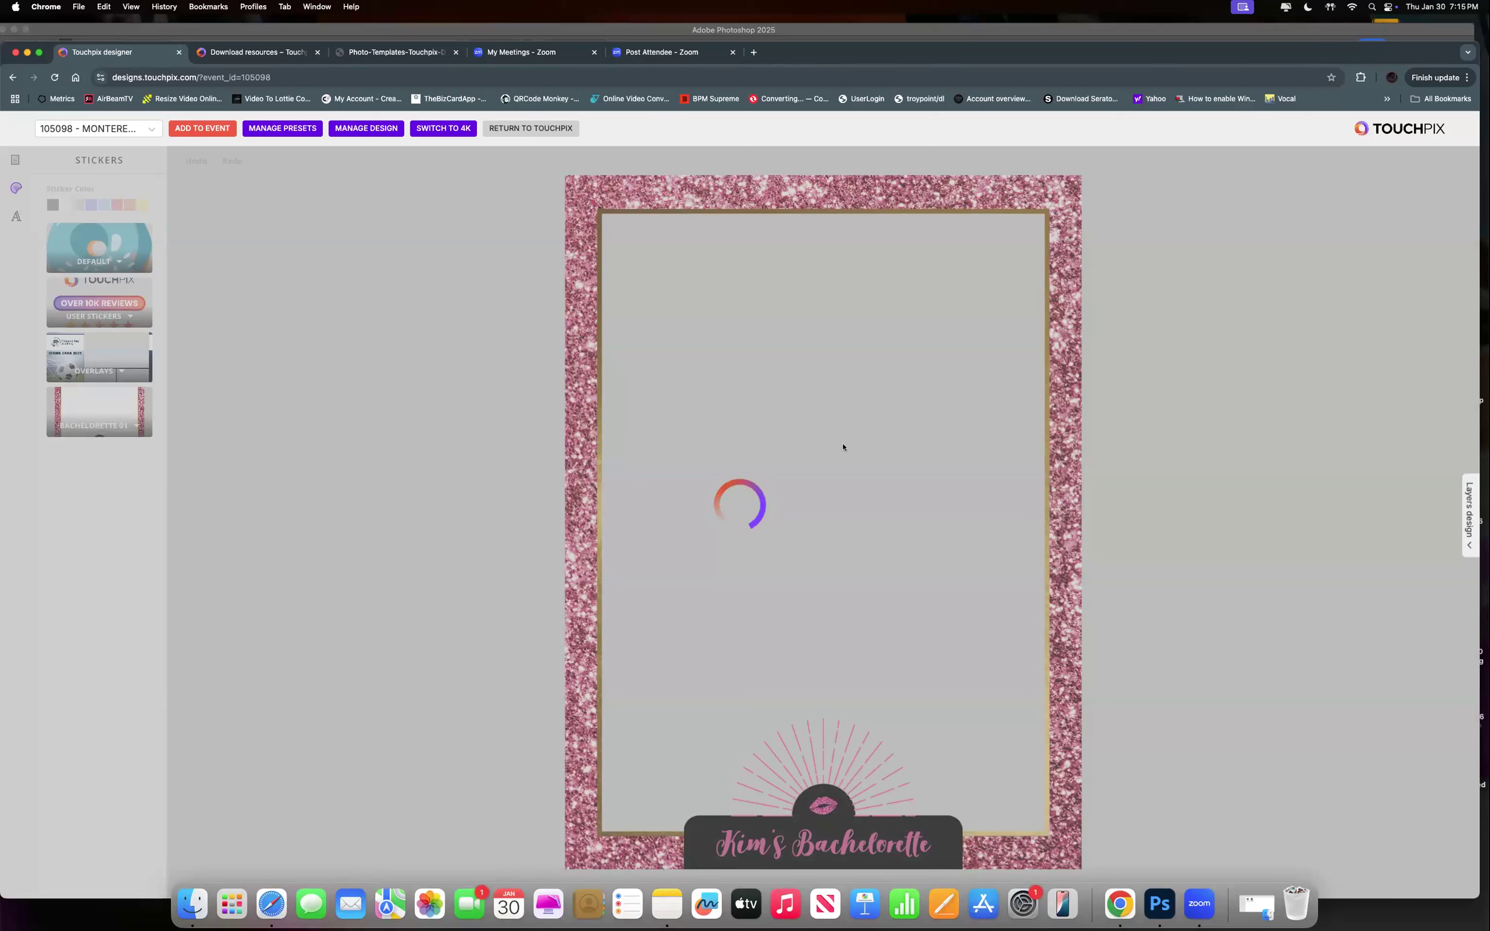
click(259, 136)
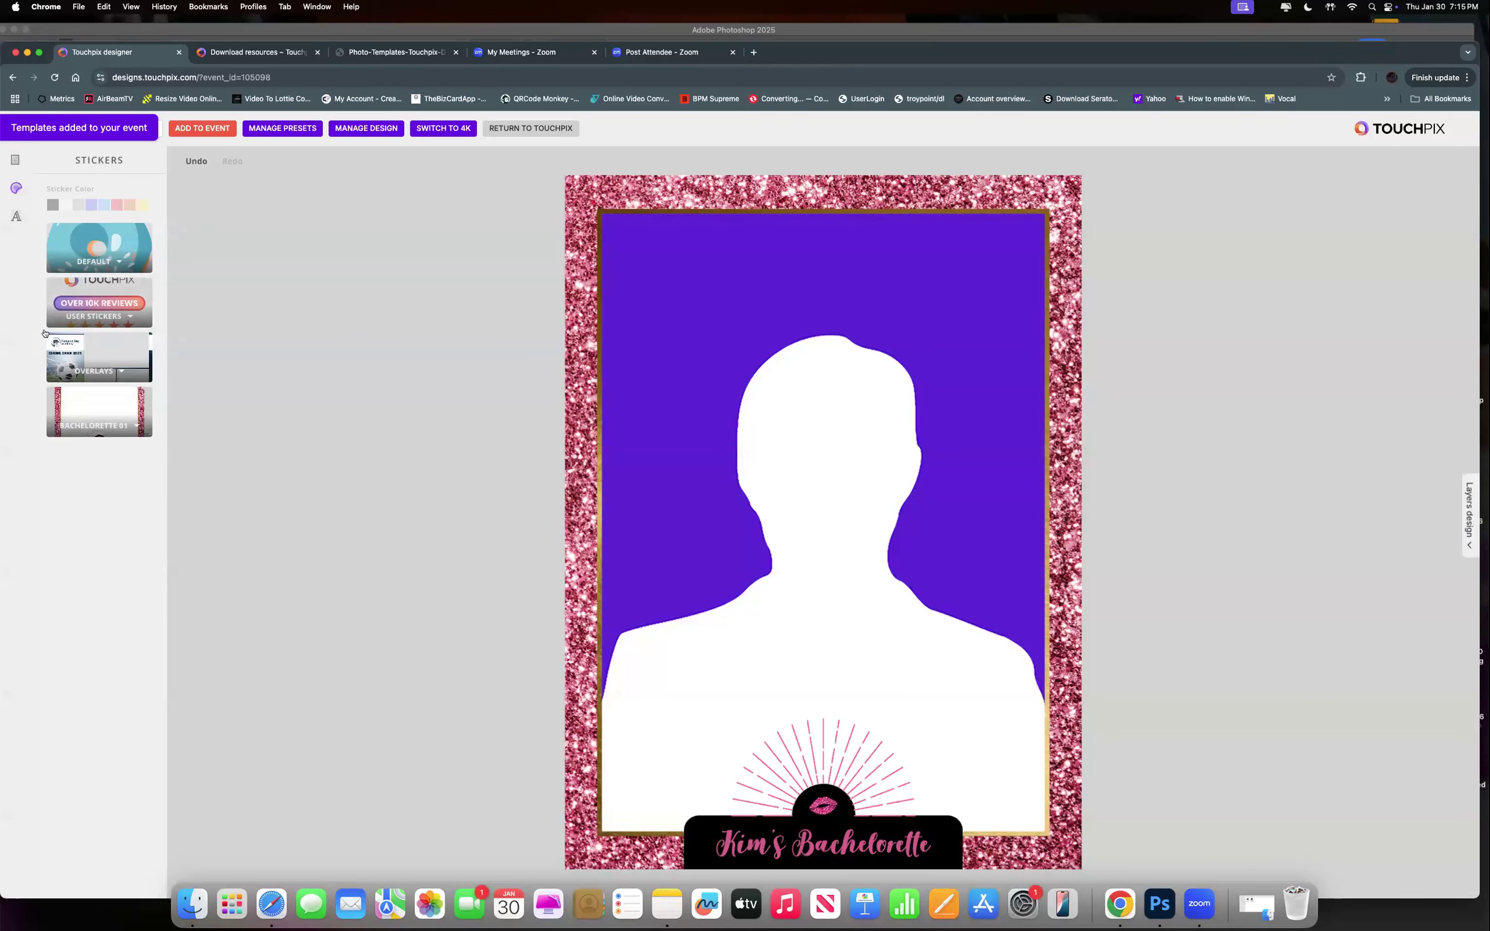
click(15, 159)
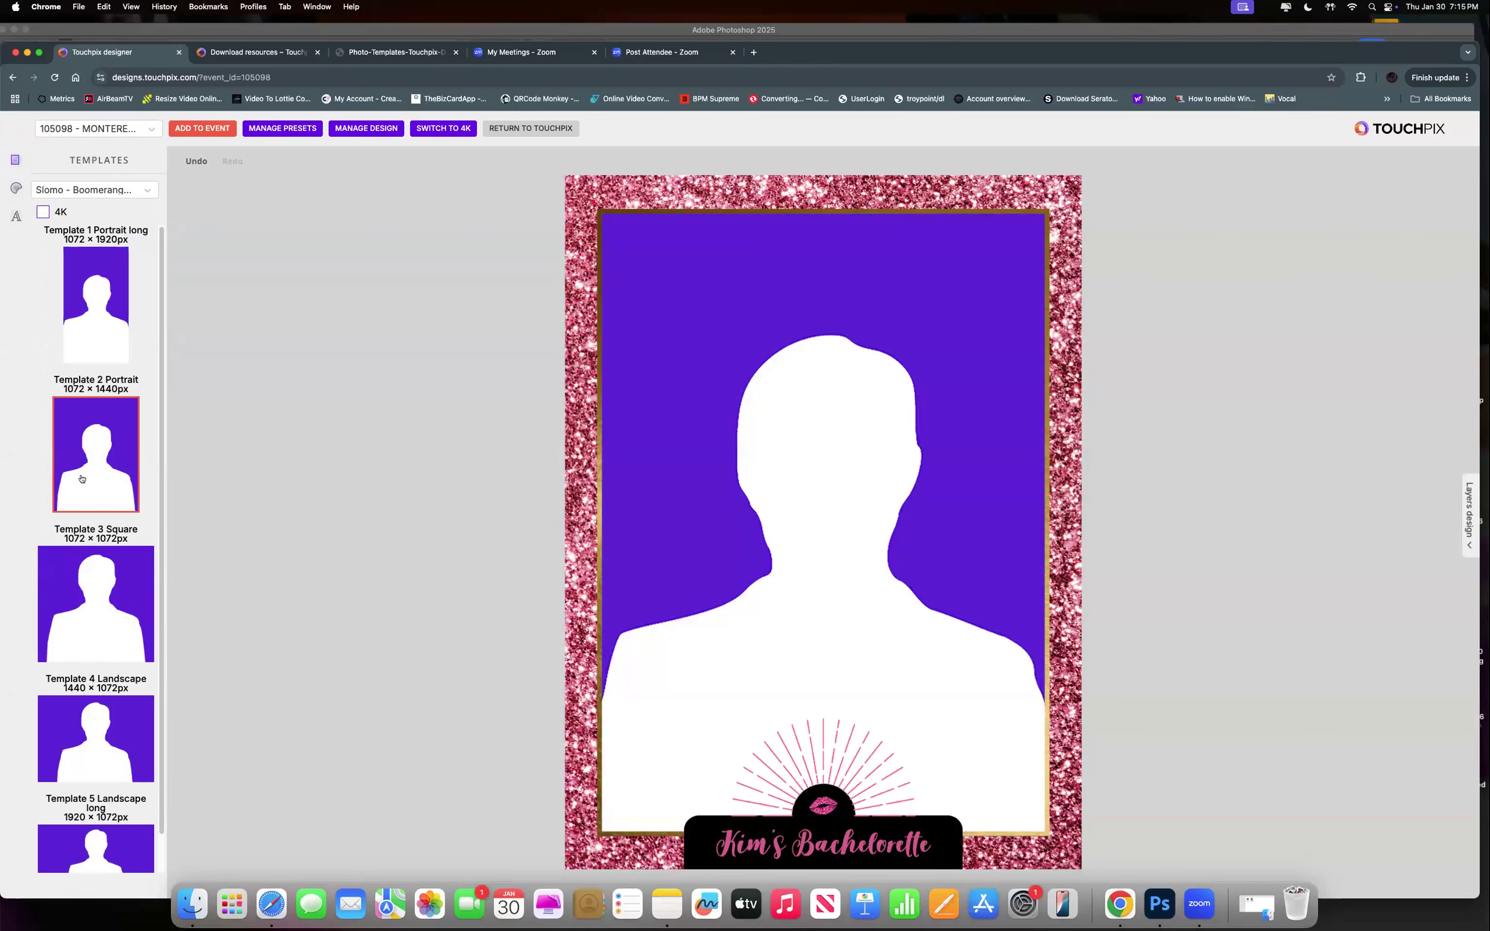
Switch the canvas to Template 4 Landscape and apply the Bachelorette design from the Design Library.
scroll(126, 482, down, 1)
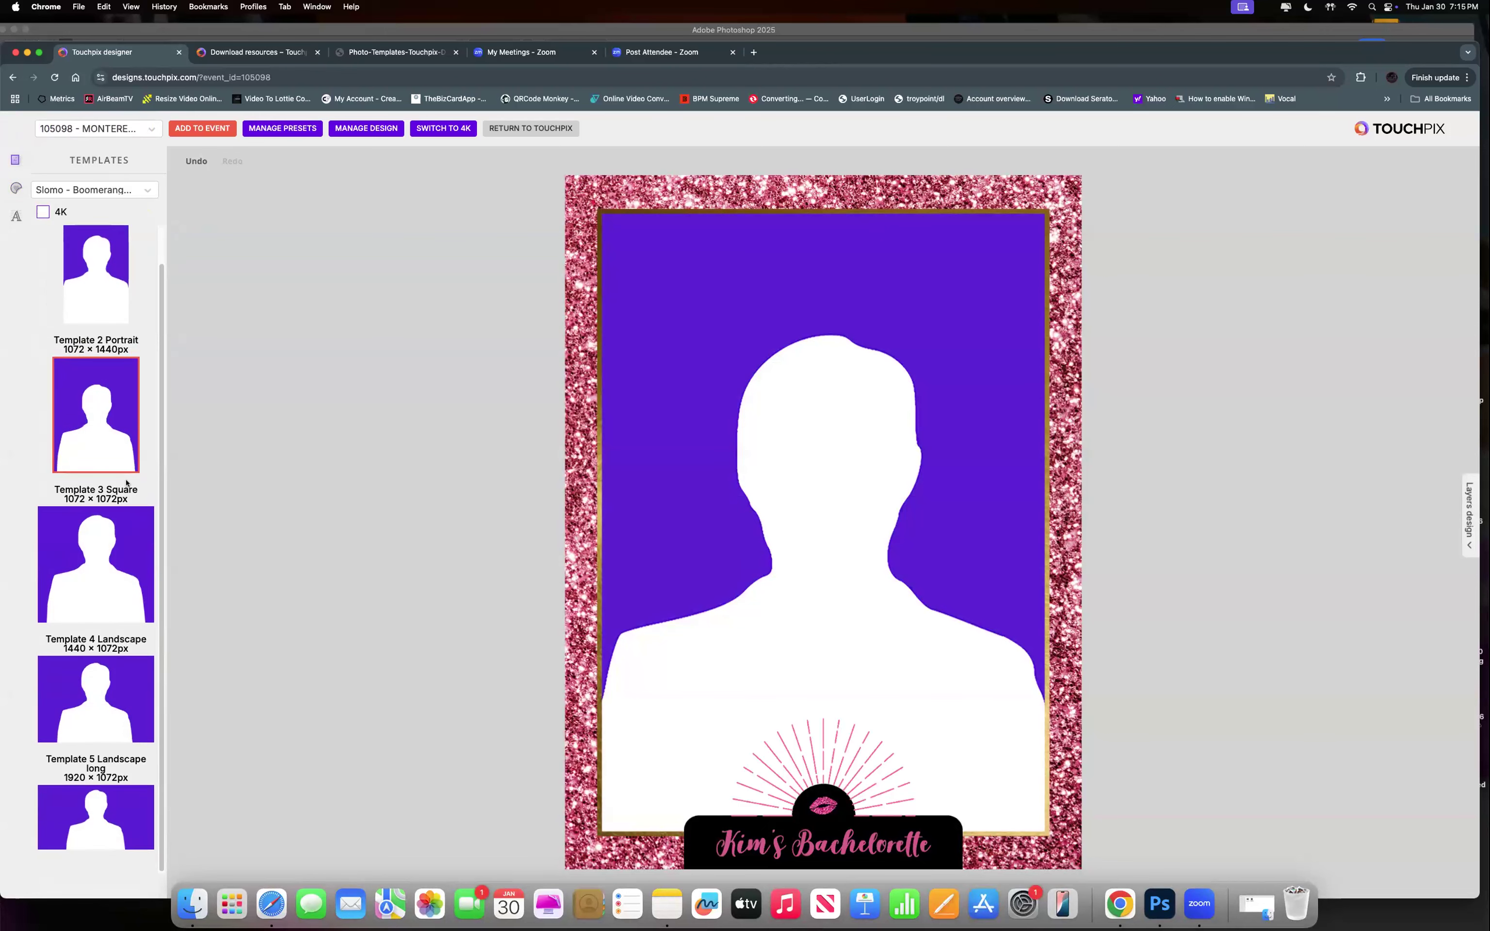
click(123, 682)
click(882, 528)
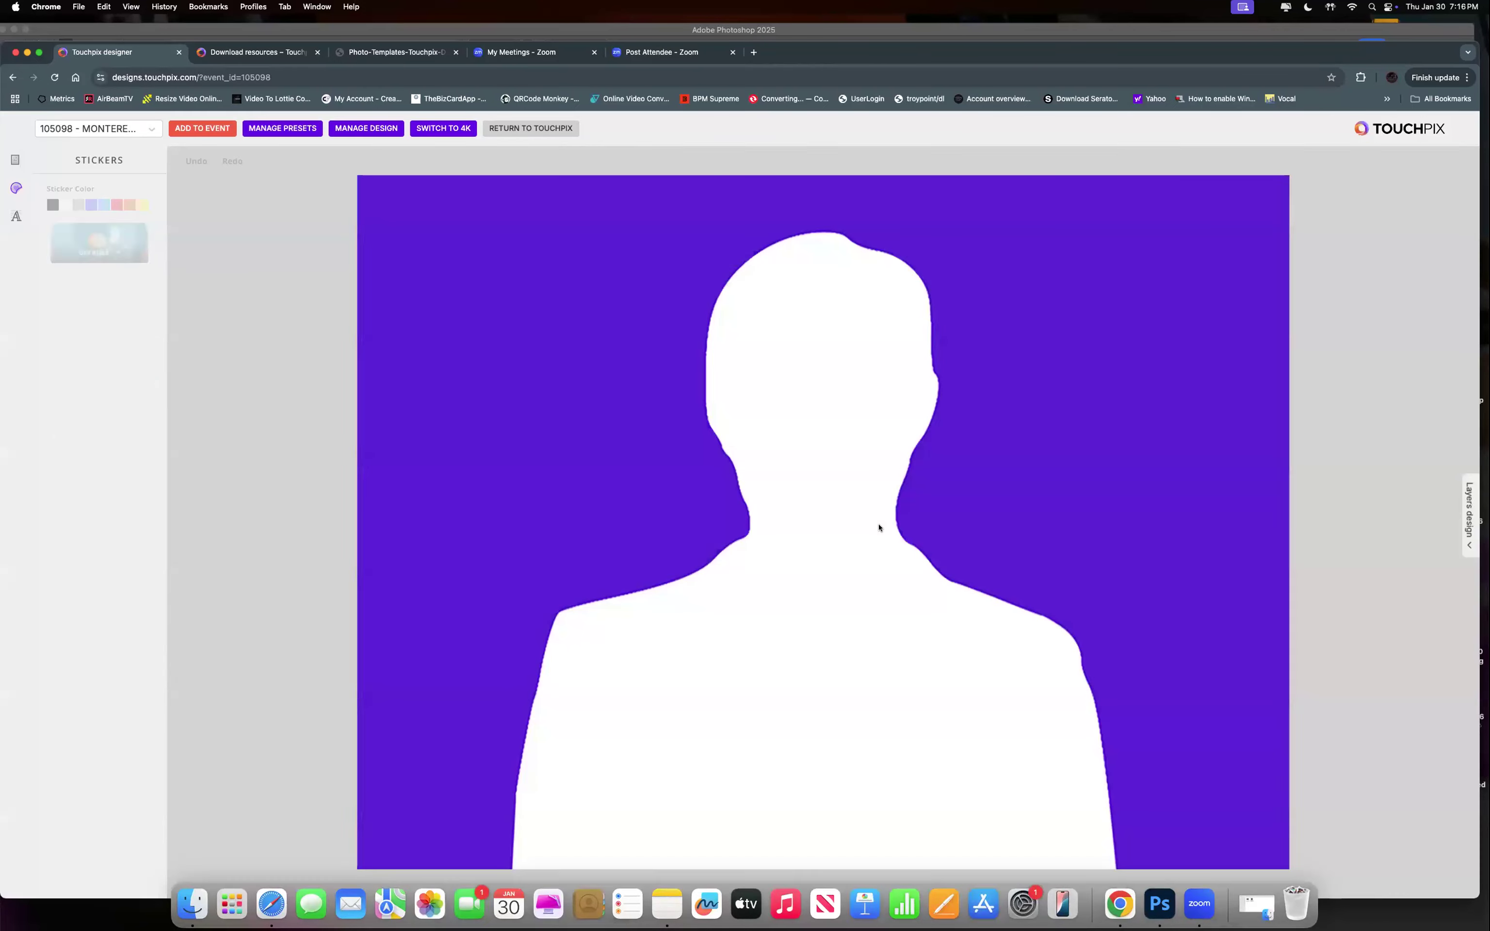
click(365, 128)
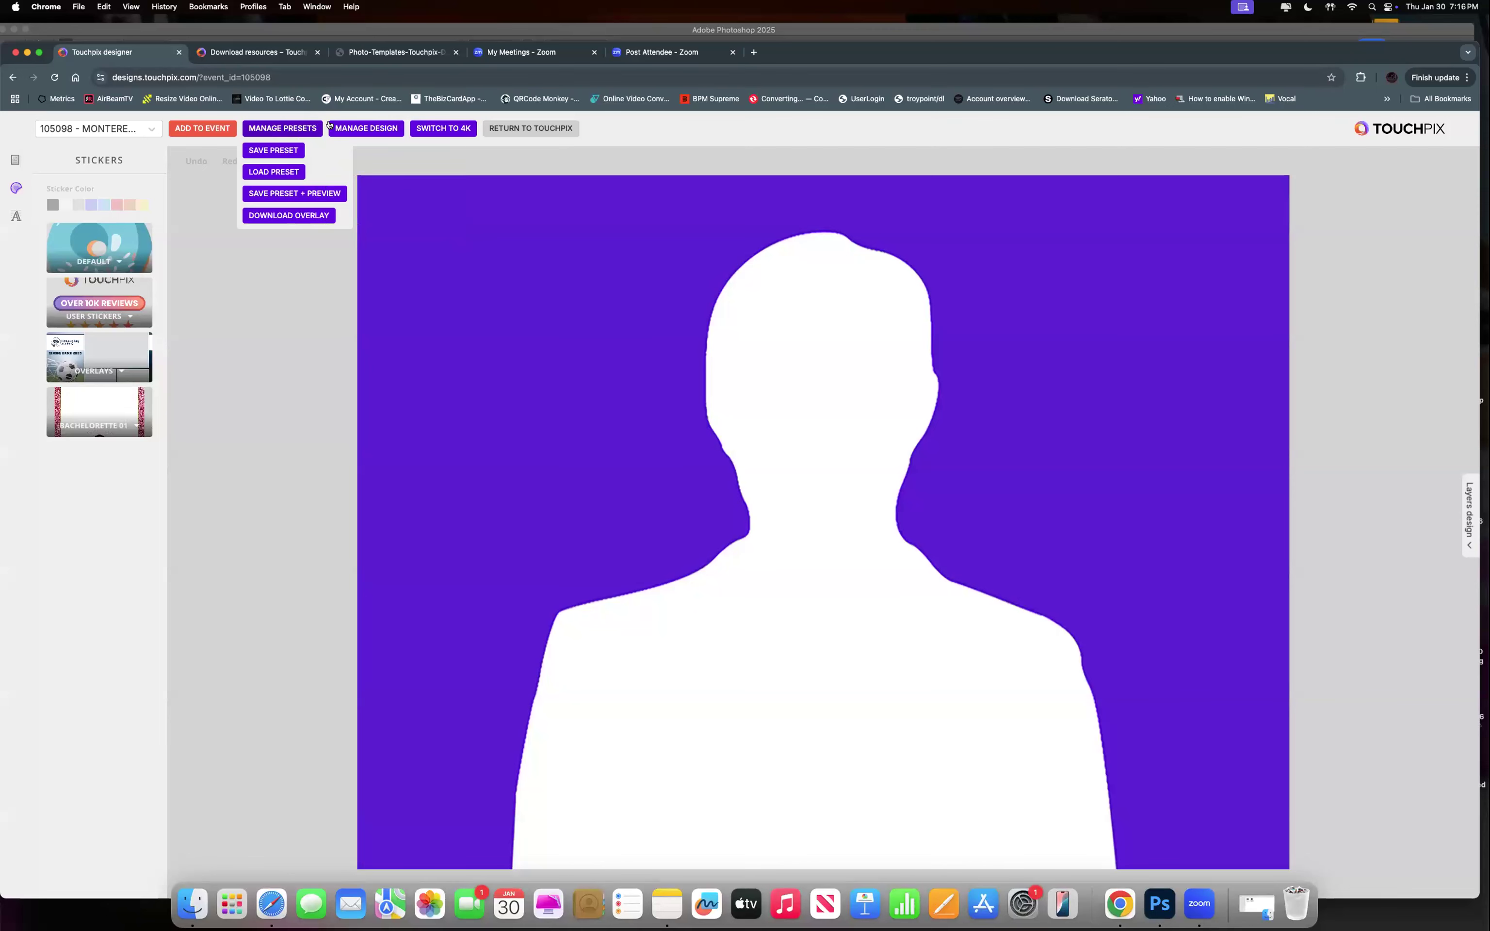
click(362, 215)
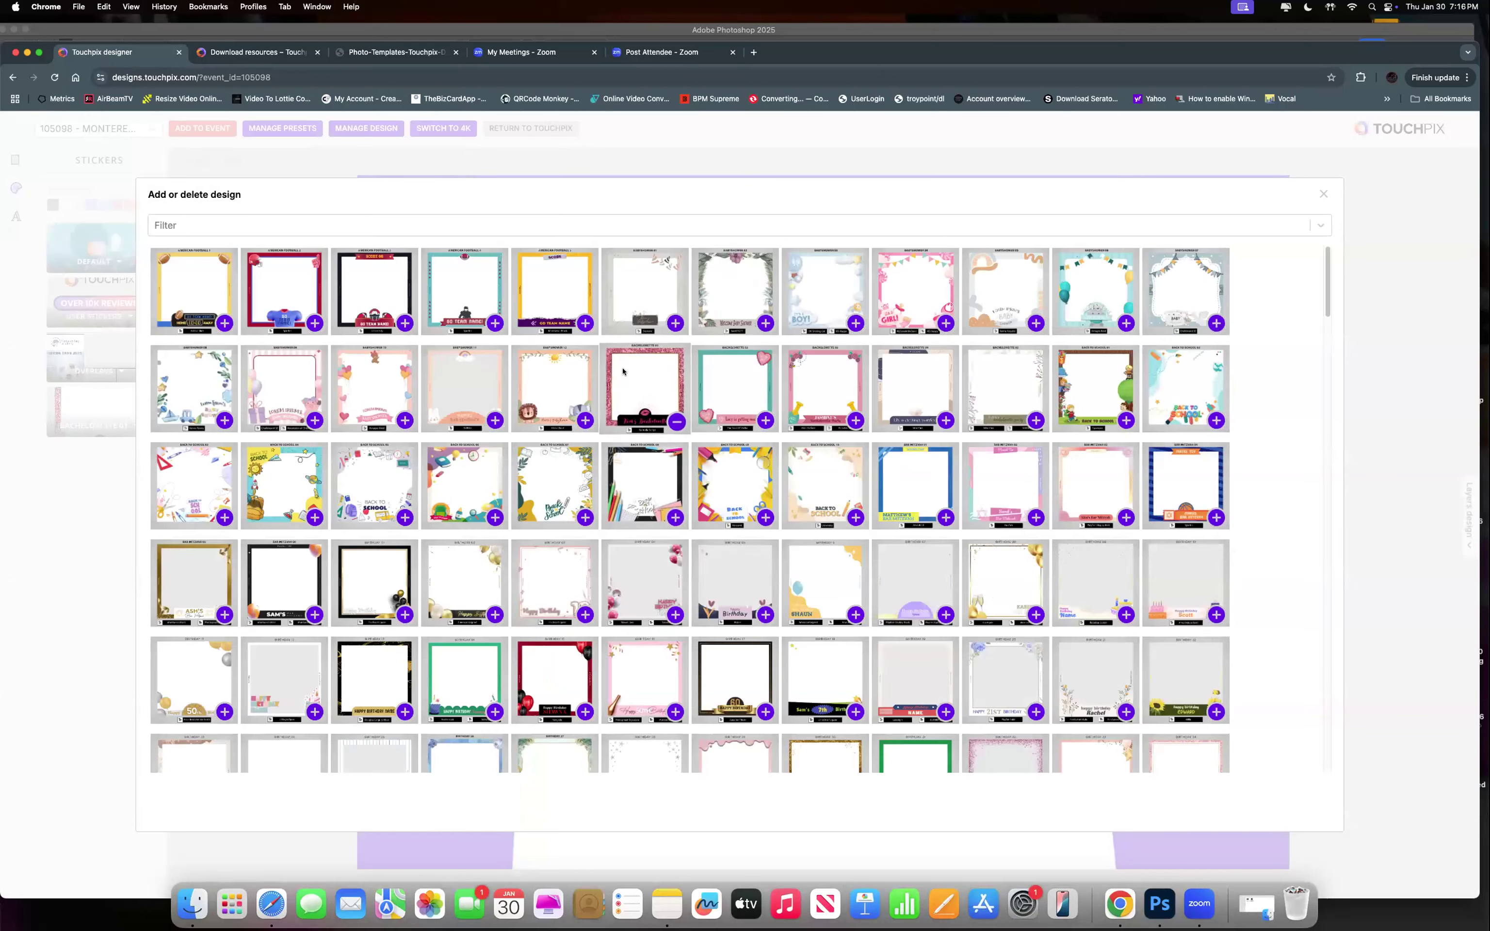
click(622, 371)
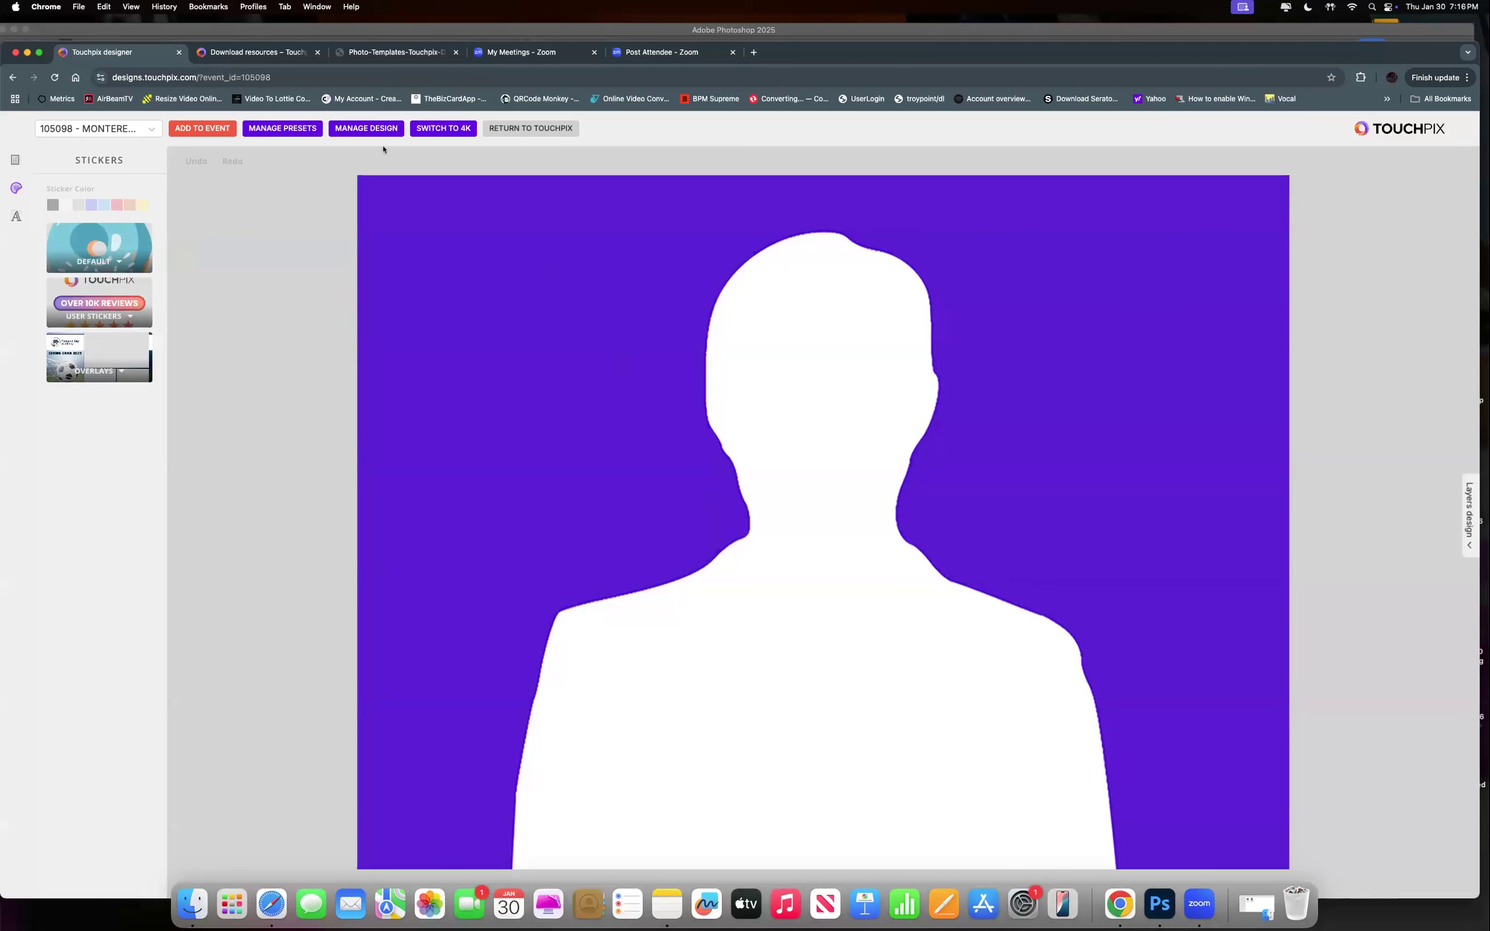
click(375, 129)
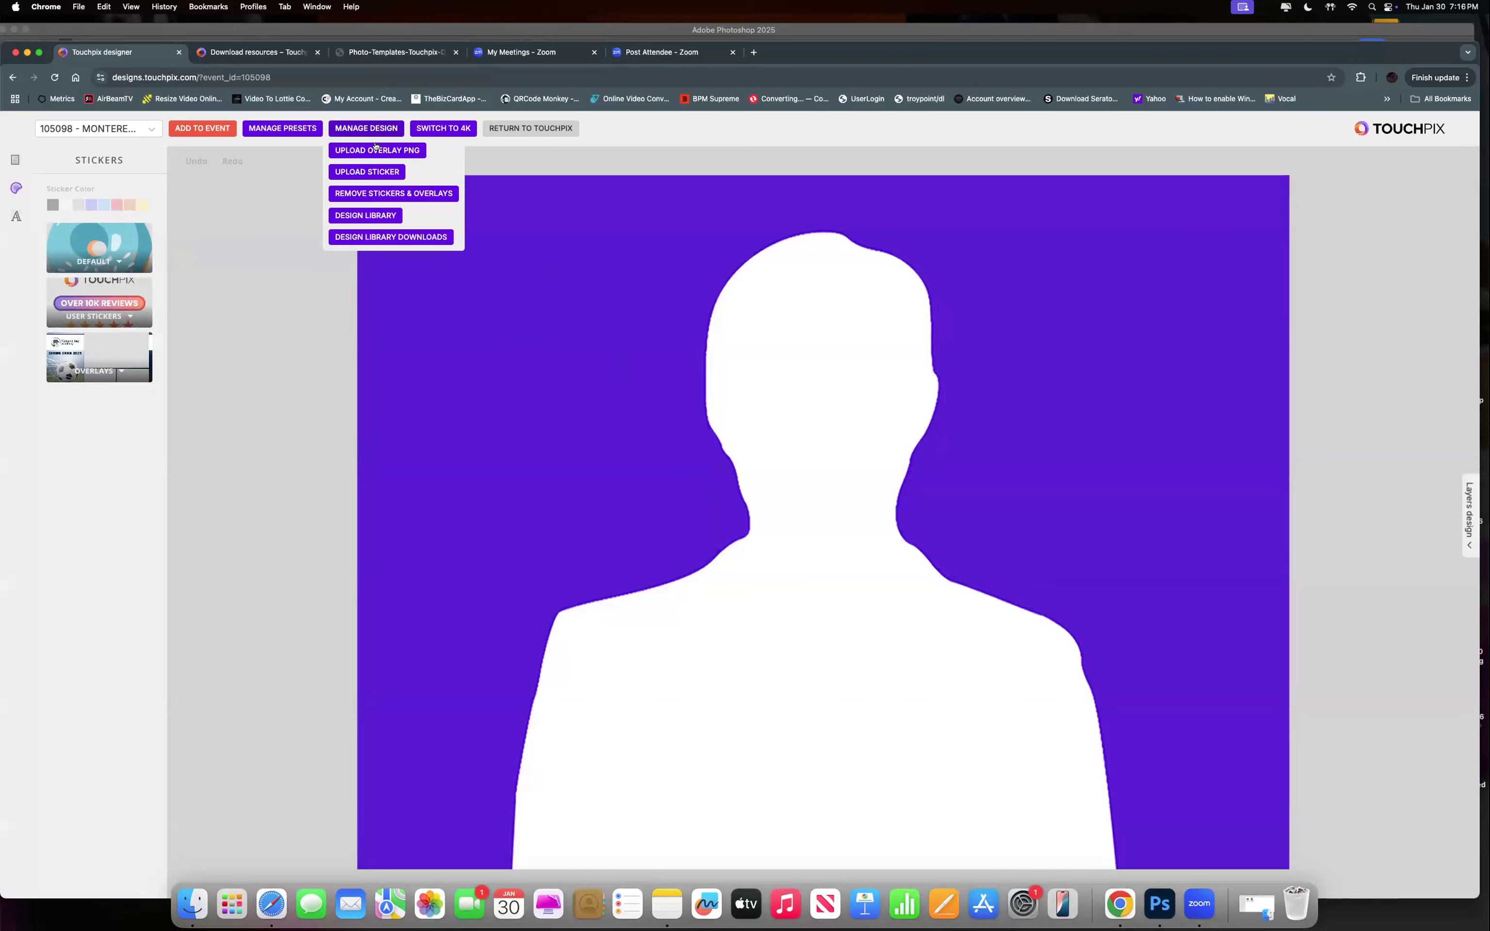
click(374, 214)
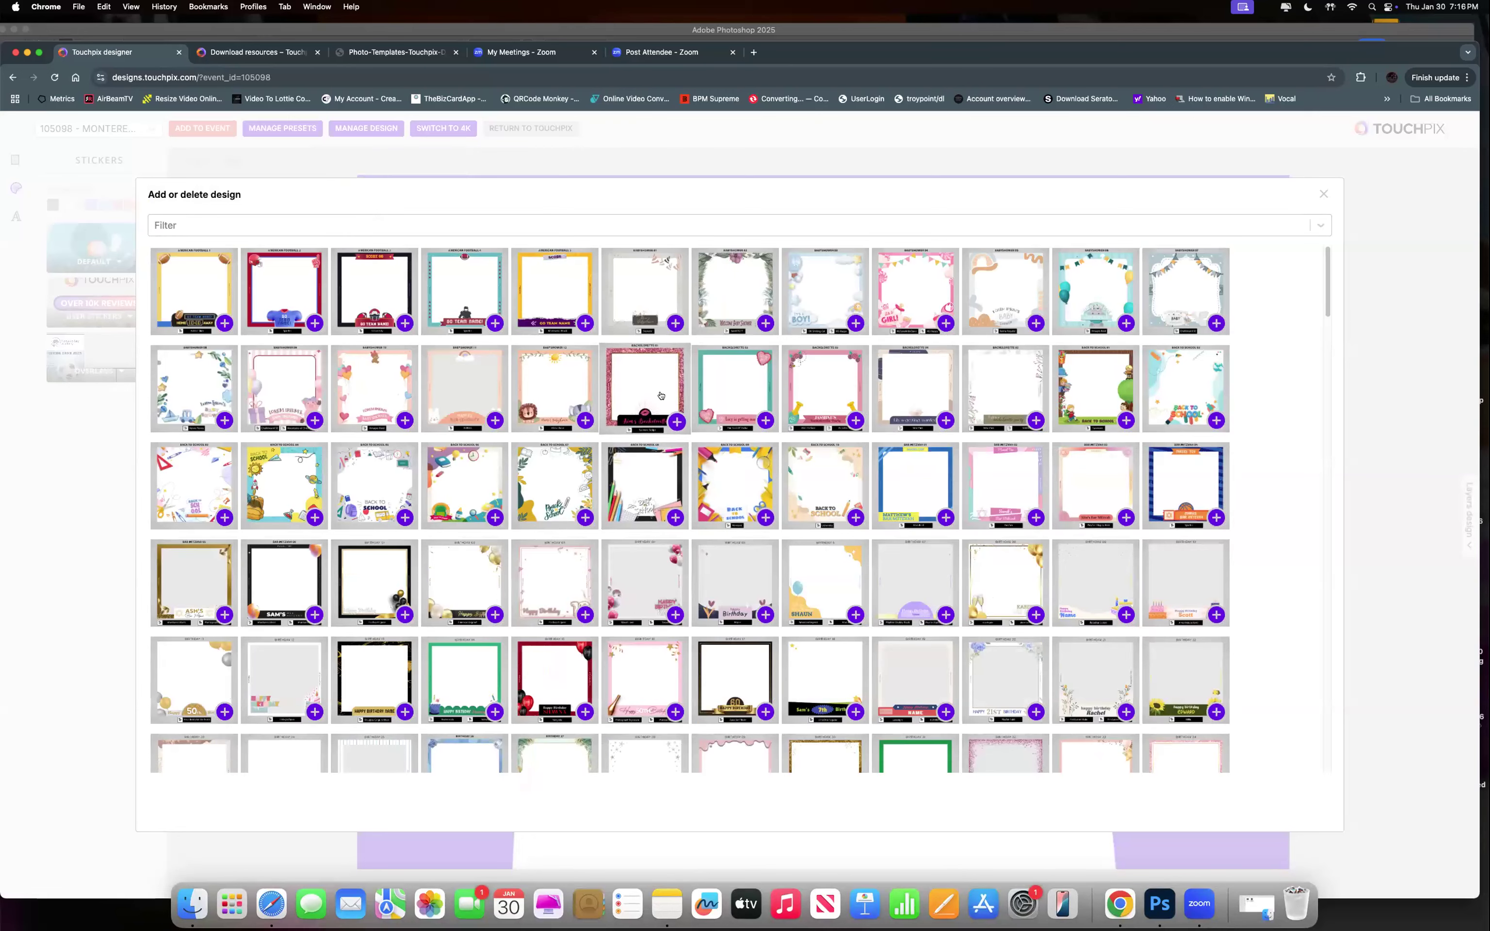
key(Escape)
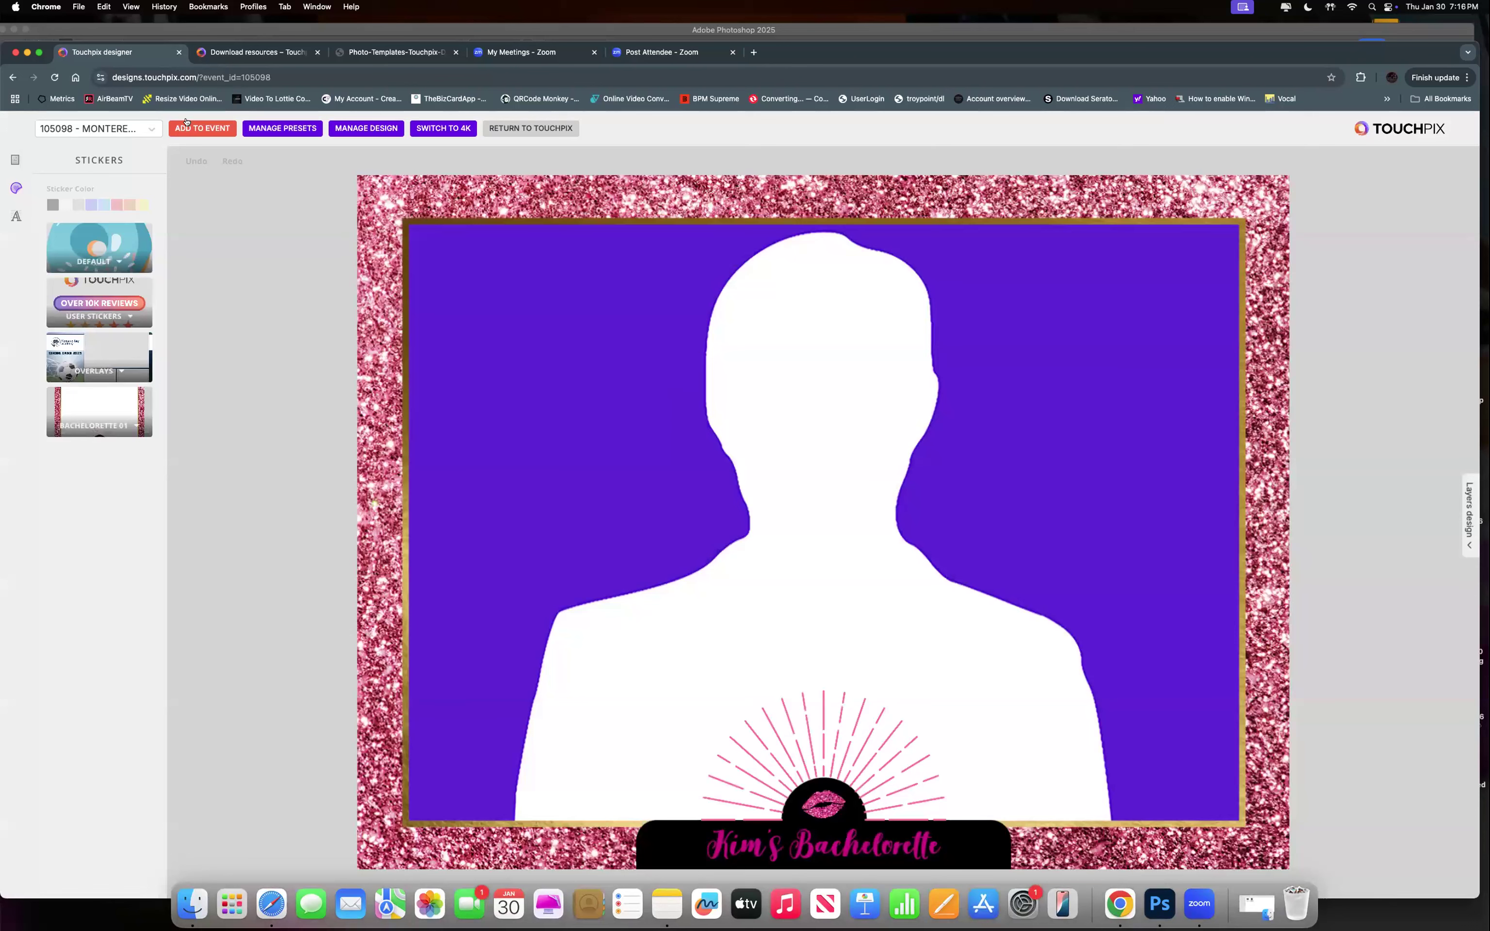
Add the landscape Bachelorette design to the event with Slomo and Boomerang excluded.
click(188, 127)
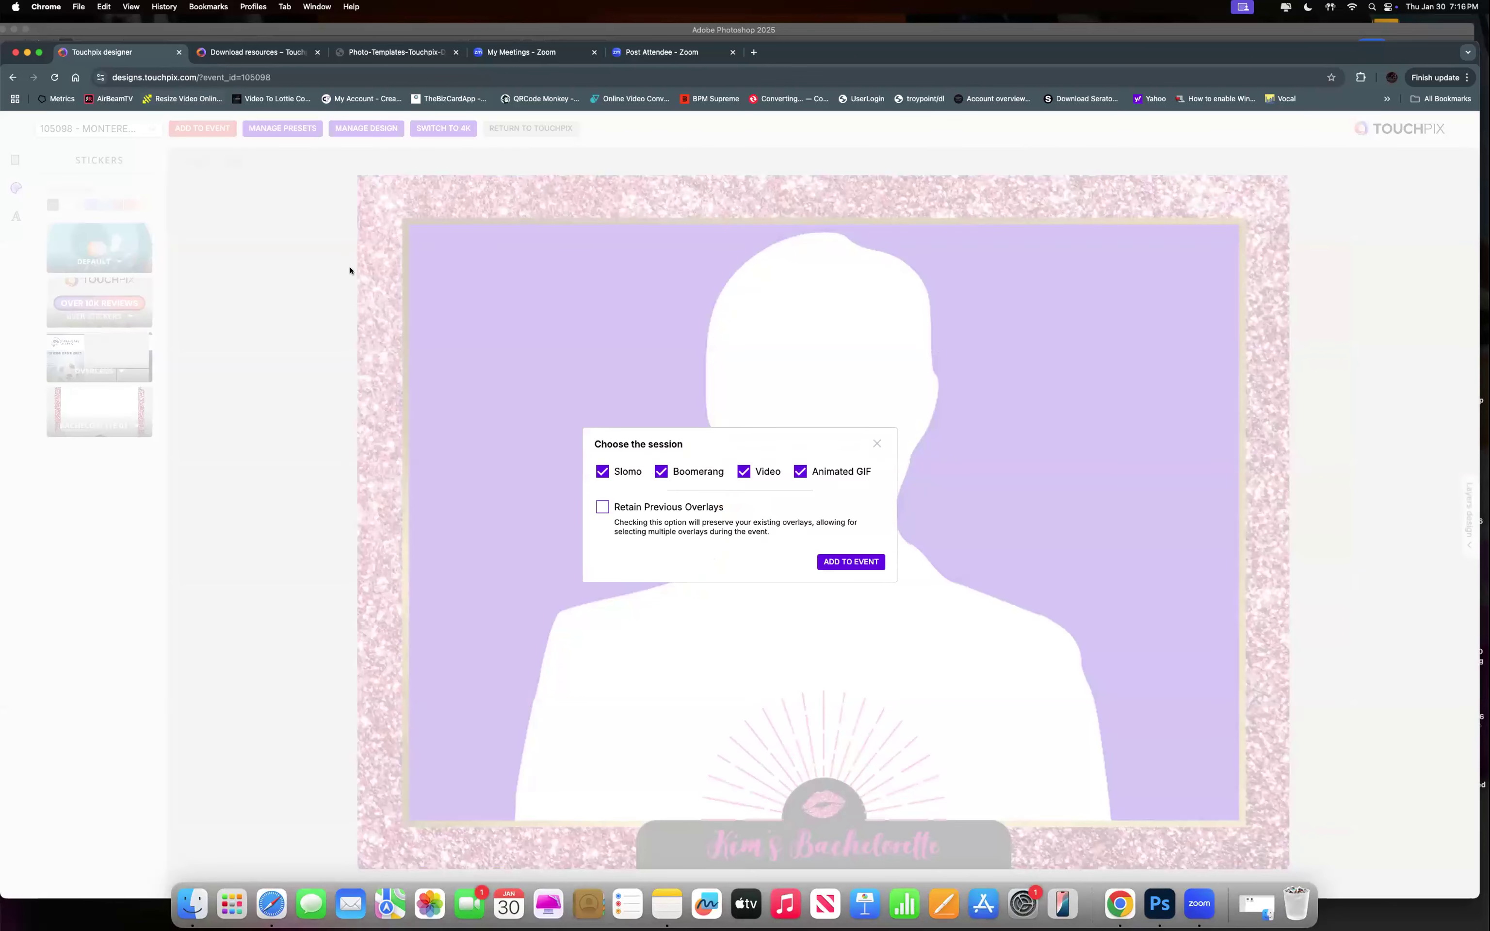
click(603, 471)
click(661, 471)
click(850, 562)
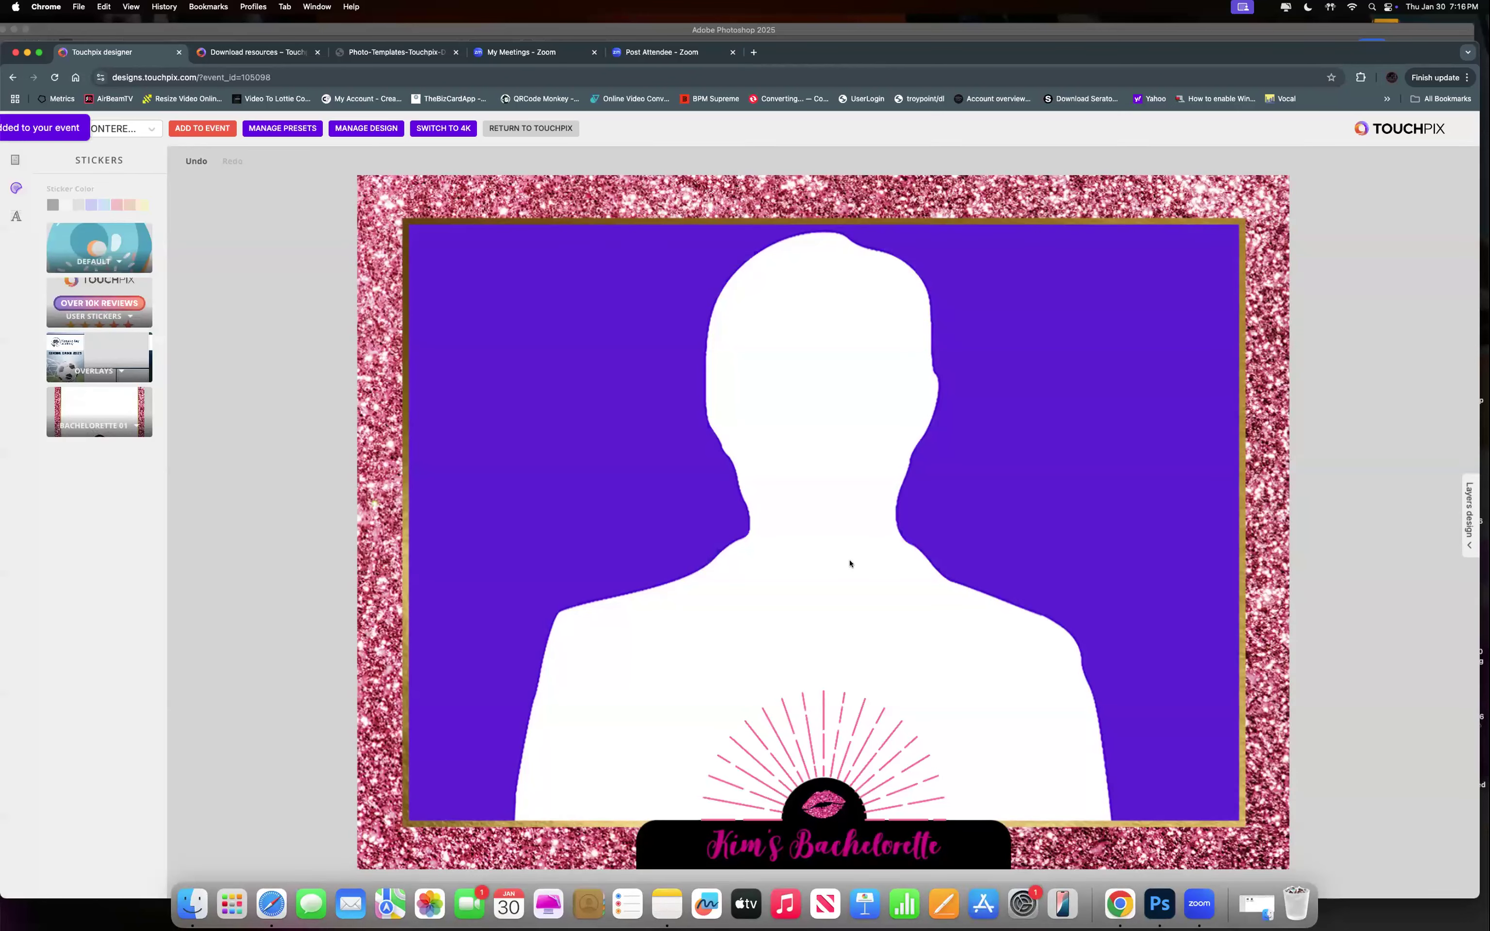
Switch templates to Photo - GIF (photo/print) and load the PBTALK TOP 2BOTTOM user preset.
click(16, 161)
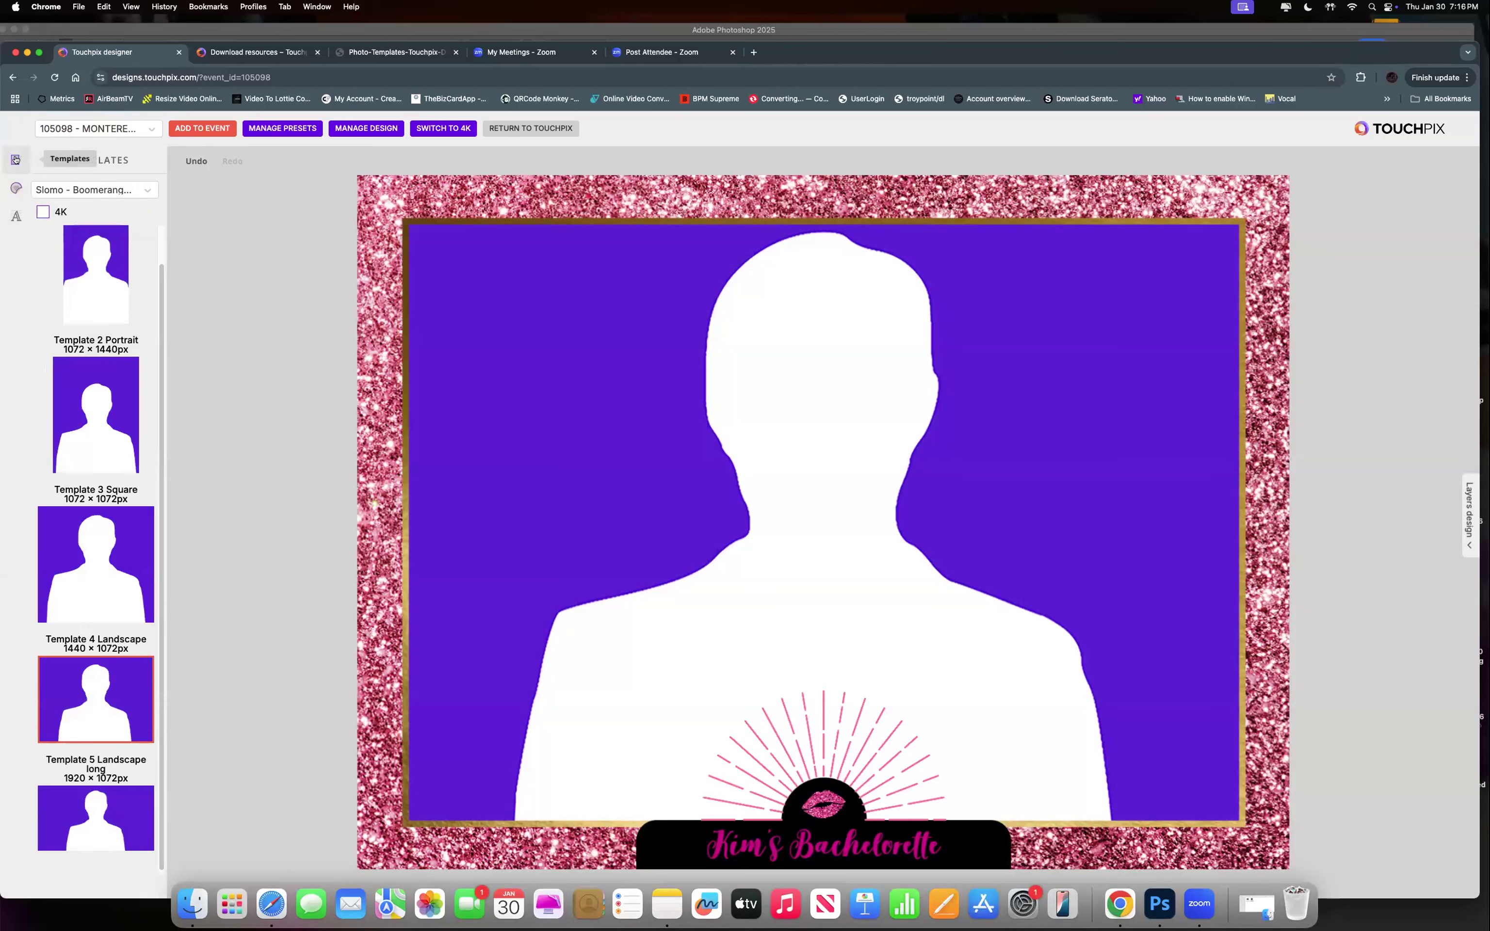
click(83, 191)
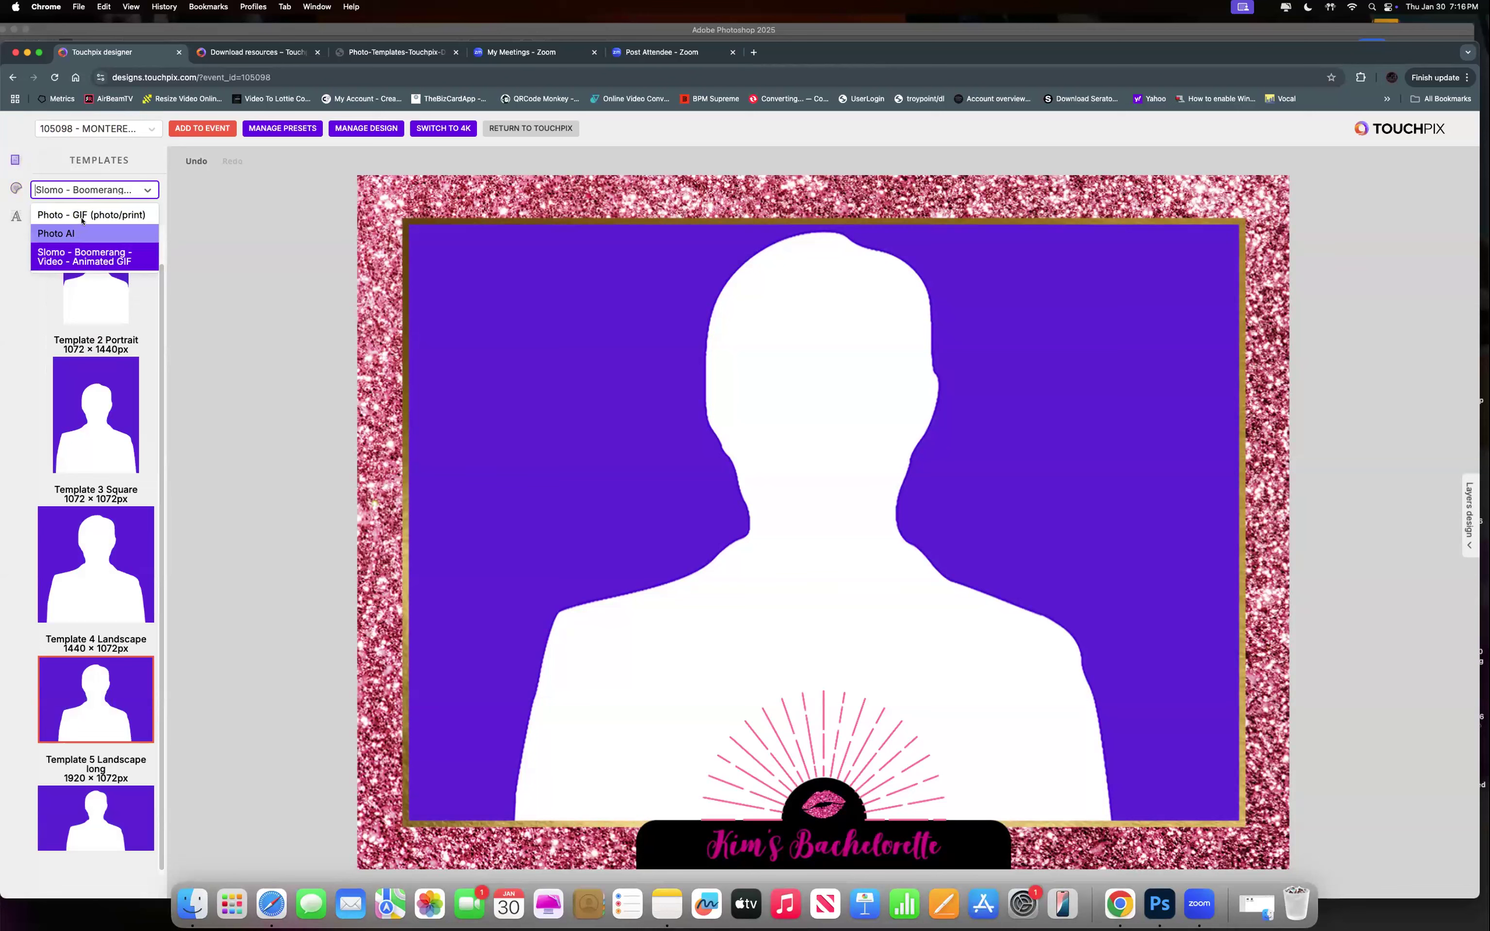
click(82, 215)
mouse_move(282, 130)
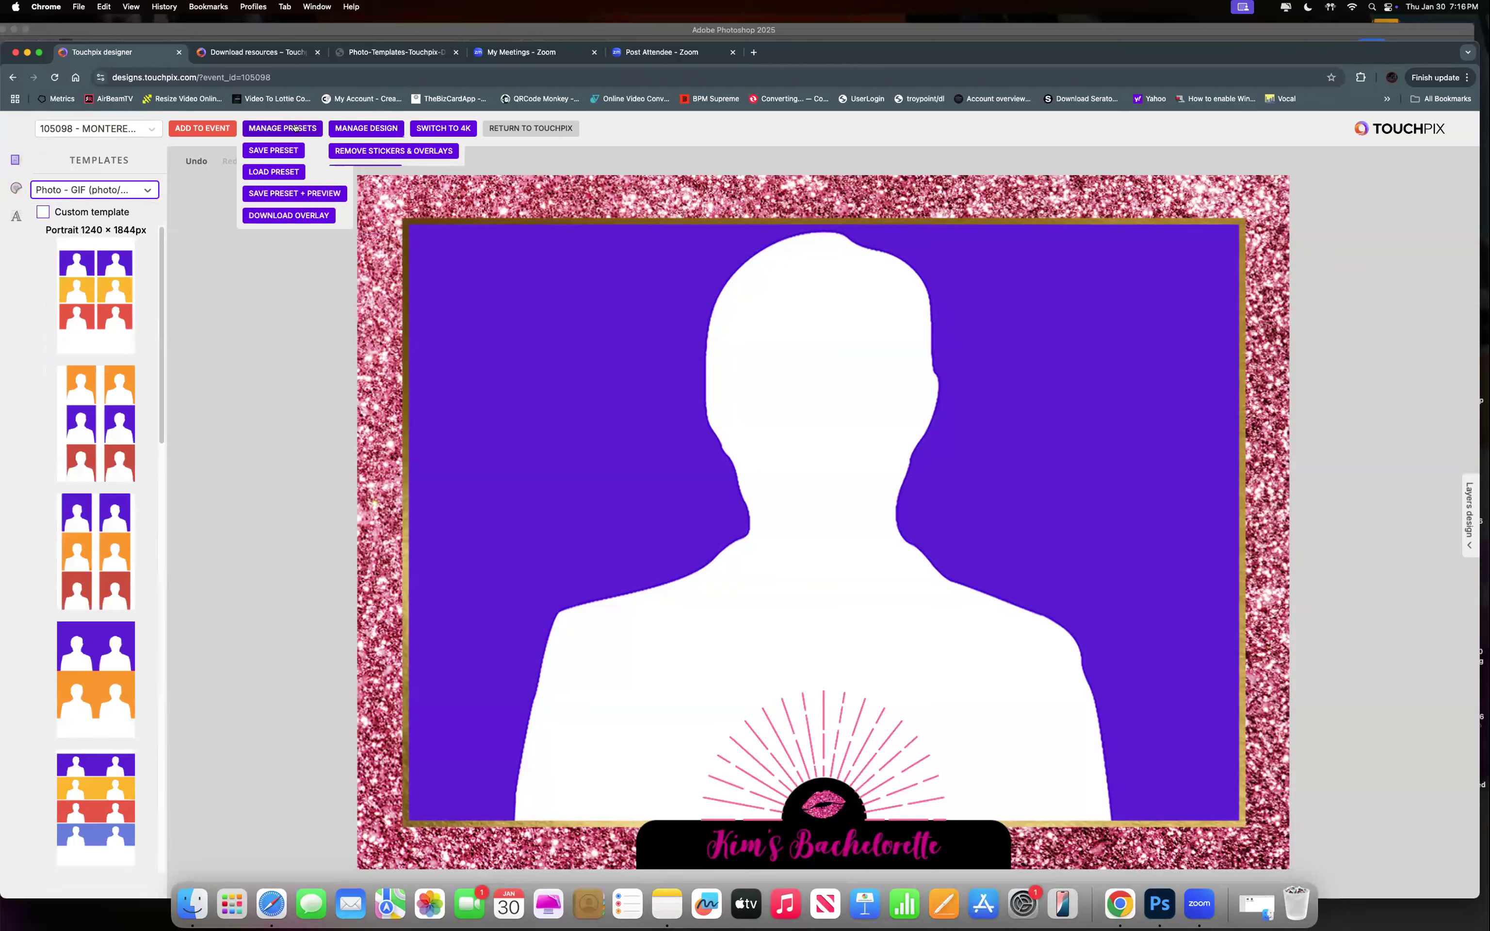
click(274, 171)
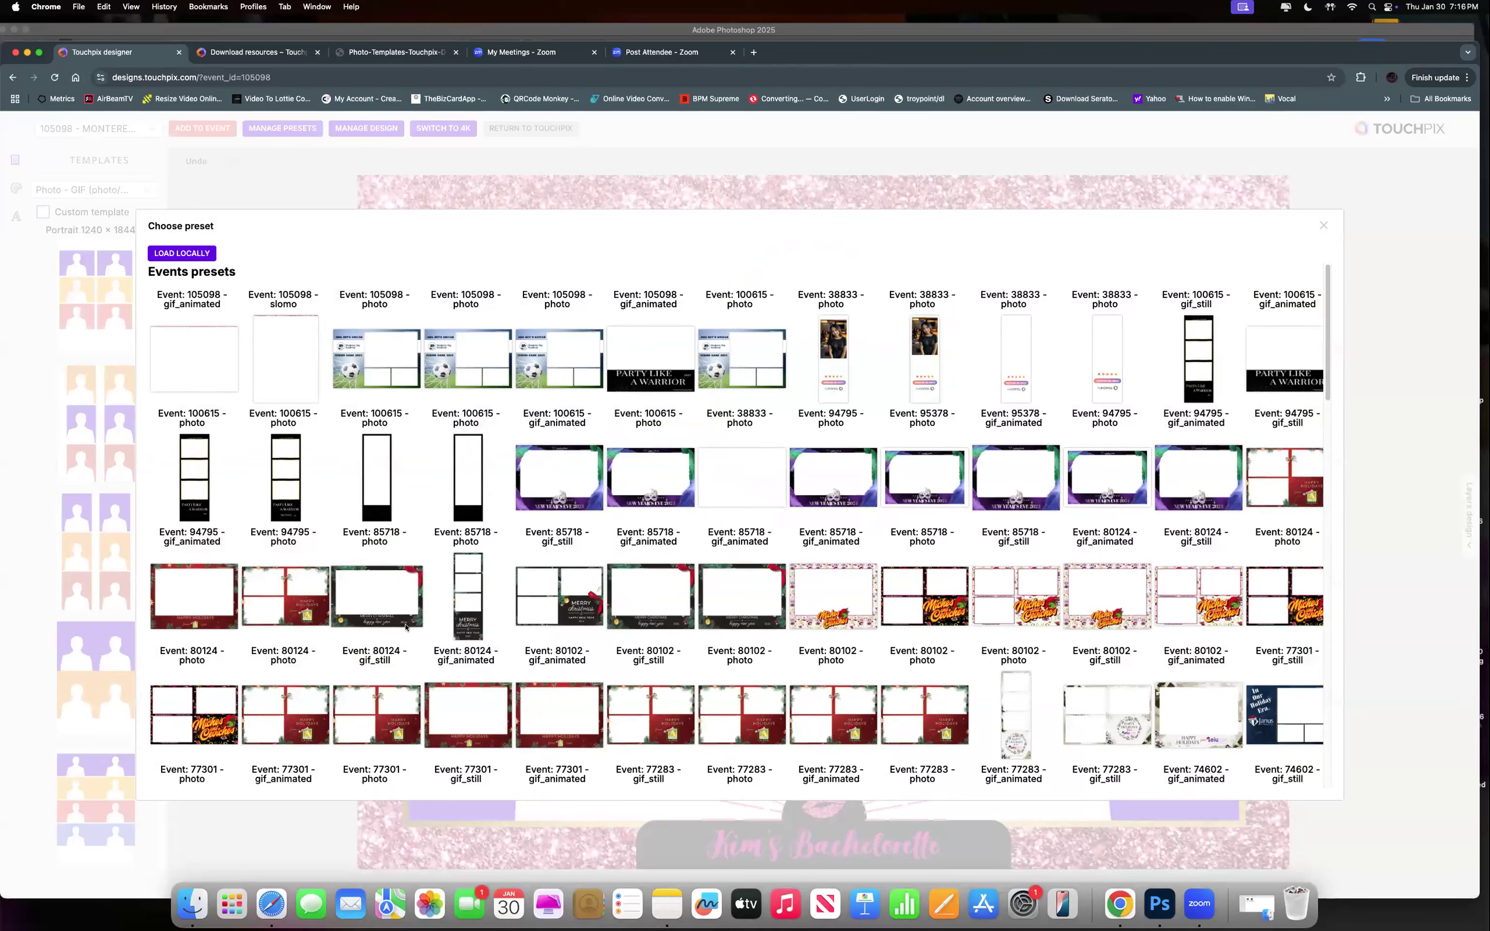
scroll(403, 627, down, 15)
scroll(403, 627, down, 10)
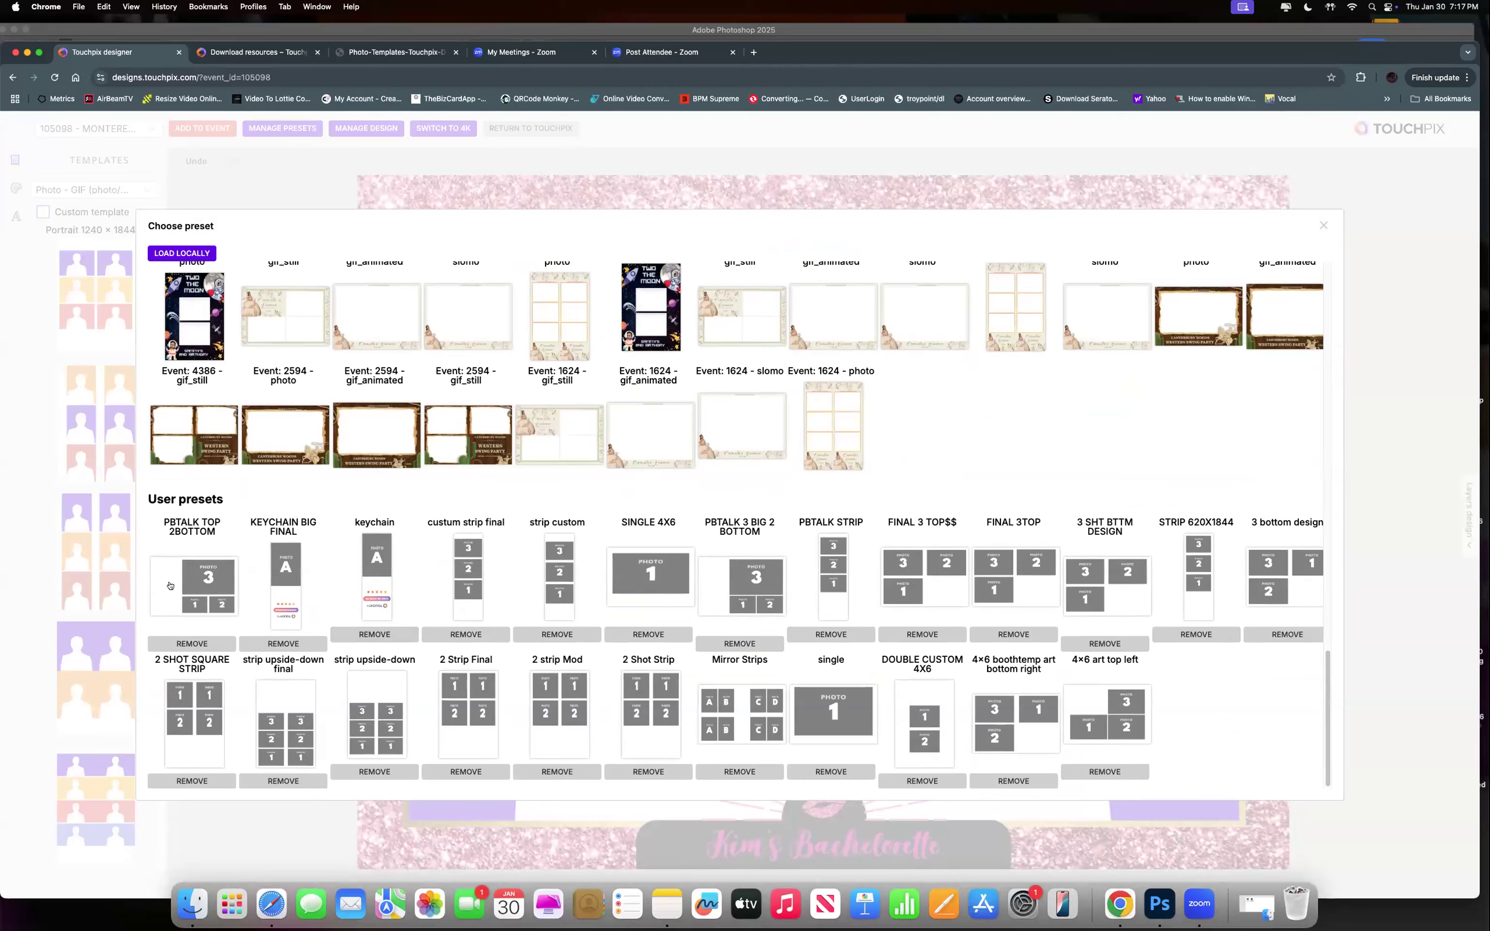
click(172, 586)
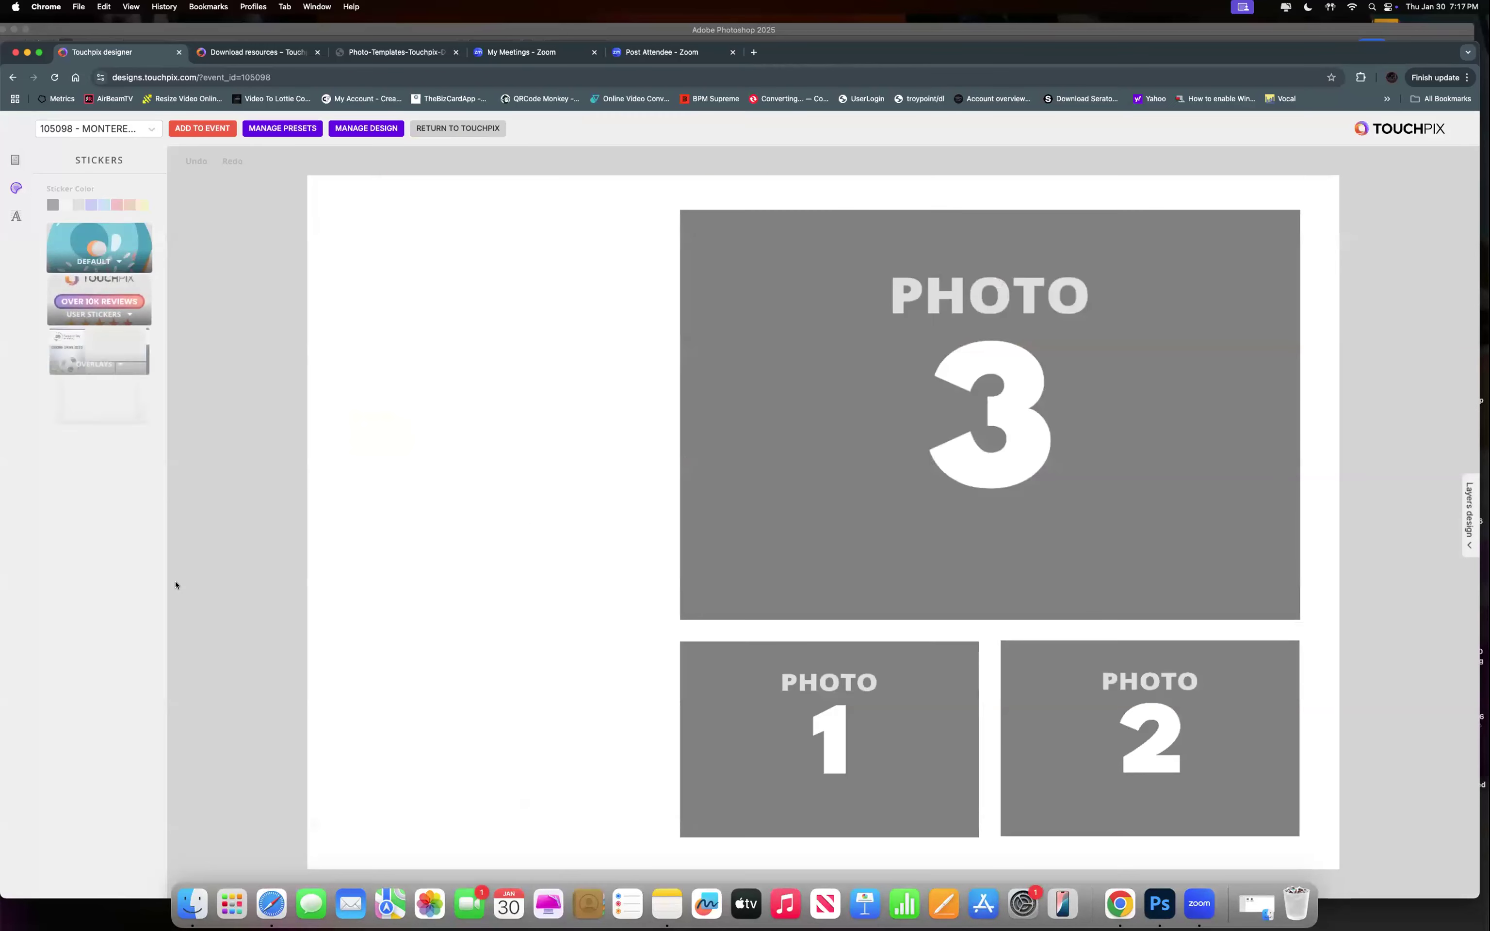
Upload MBA-FINAL.png from Desktop > MB ACADEMY SOCCER as the overlay PNG.
click(355, 128)
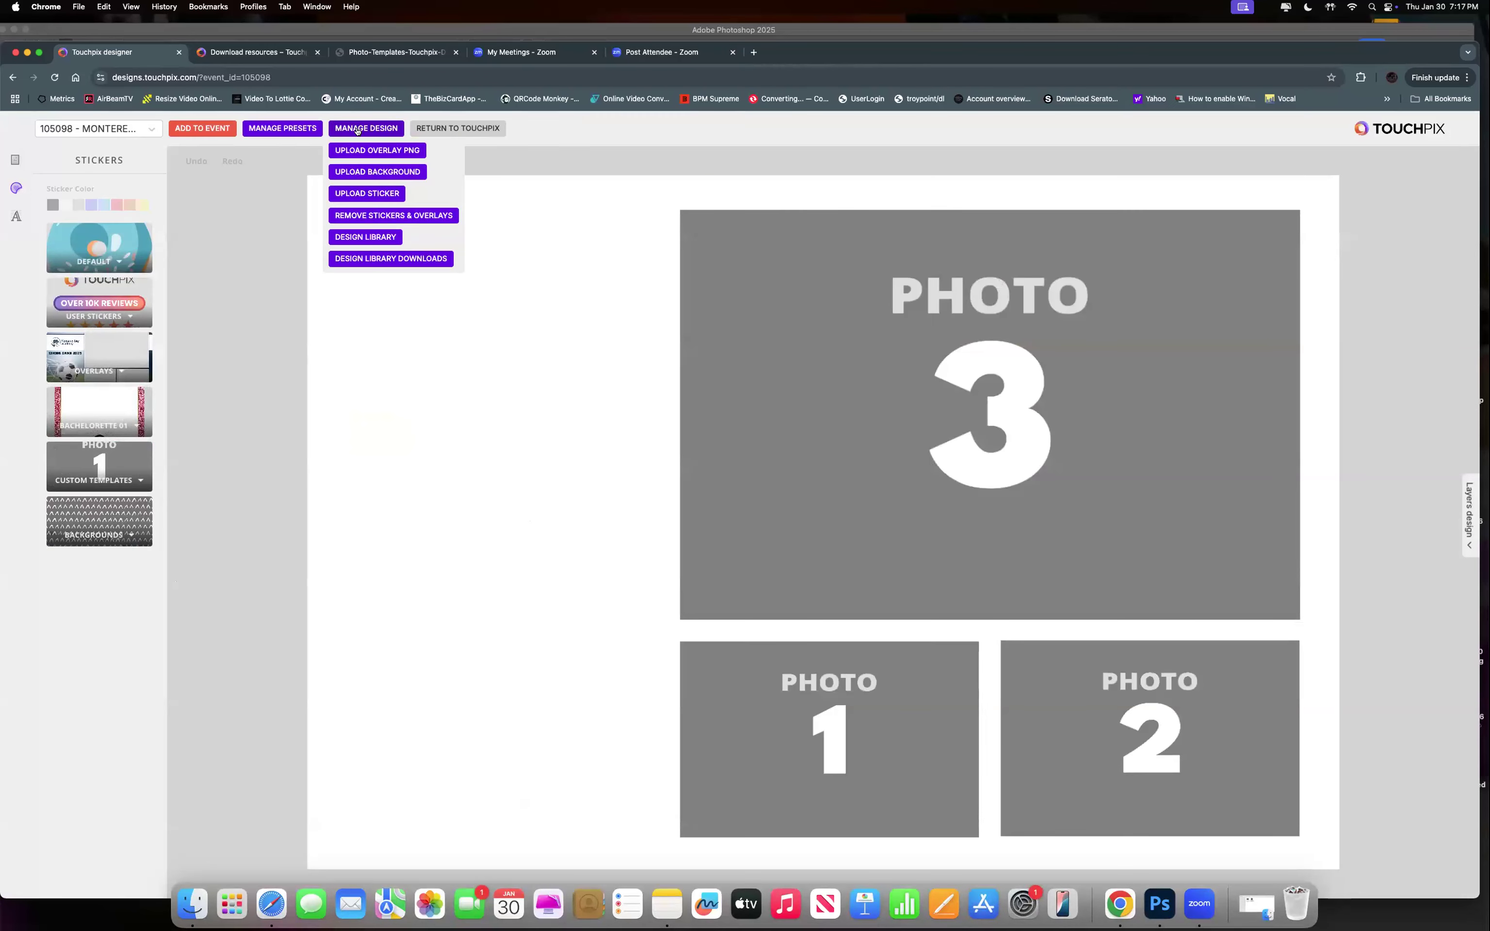
click(362, 150)
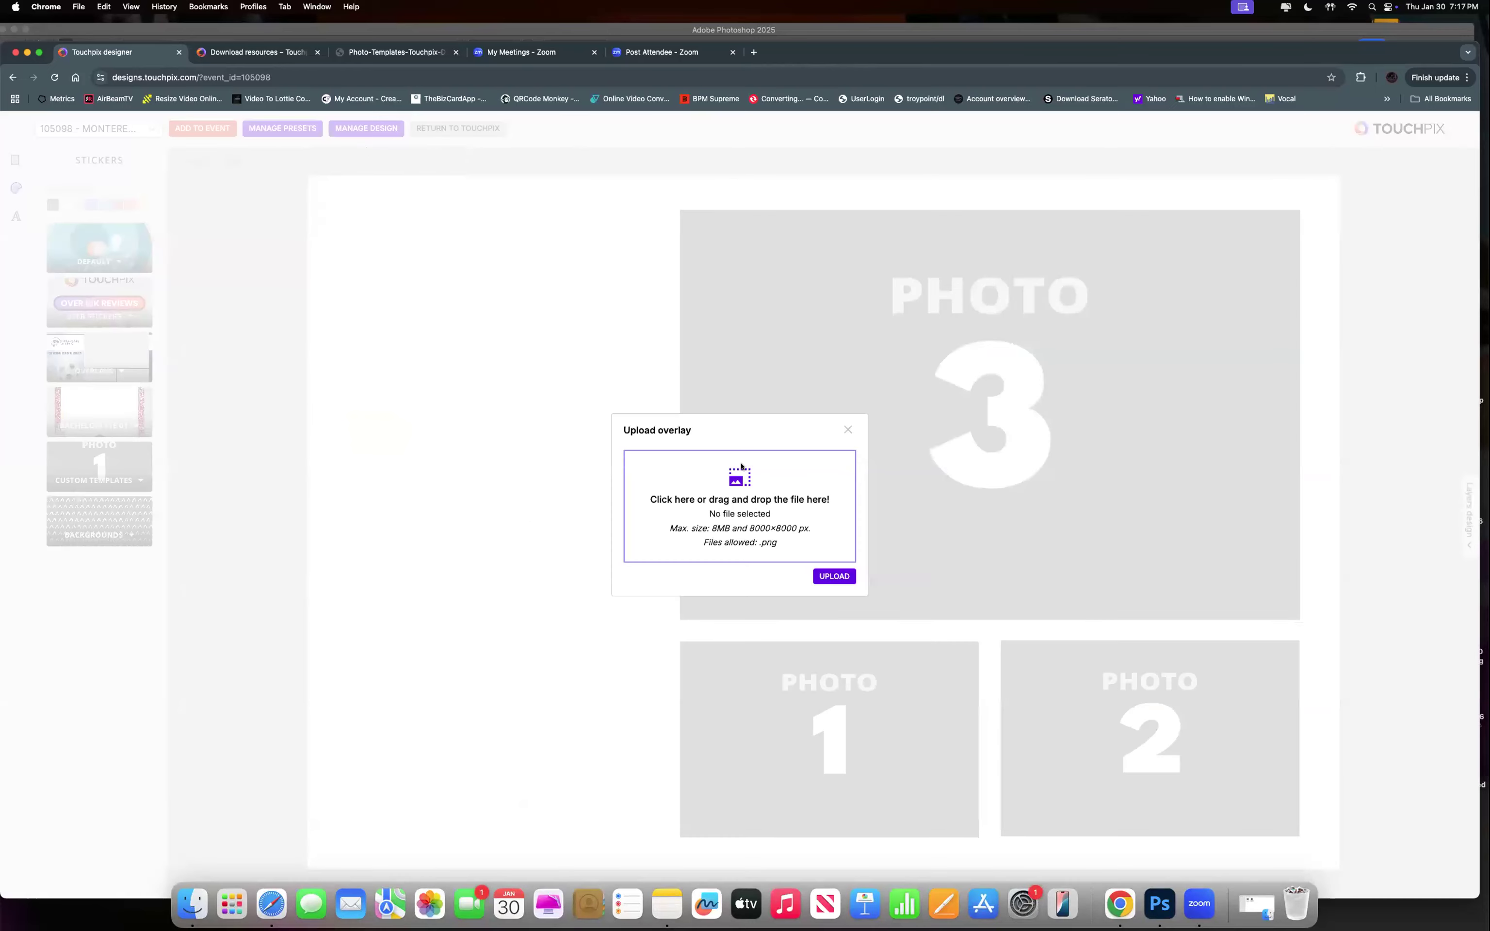
click(741, 480)
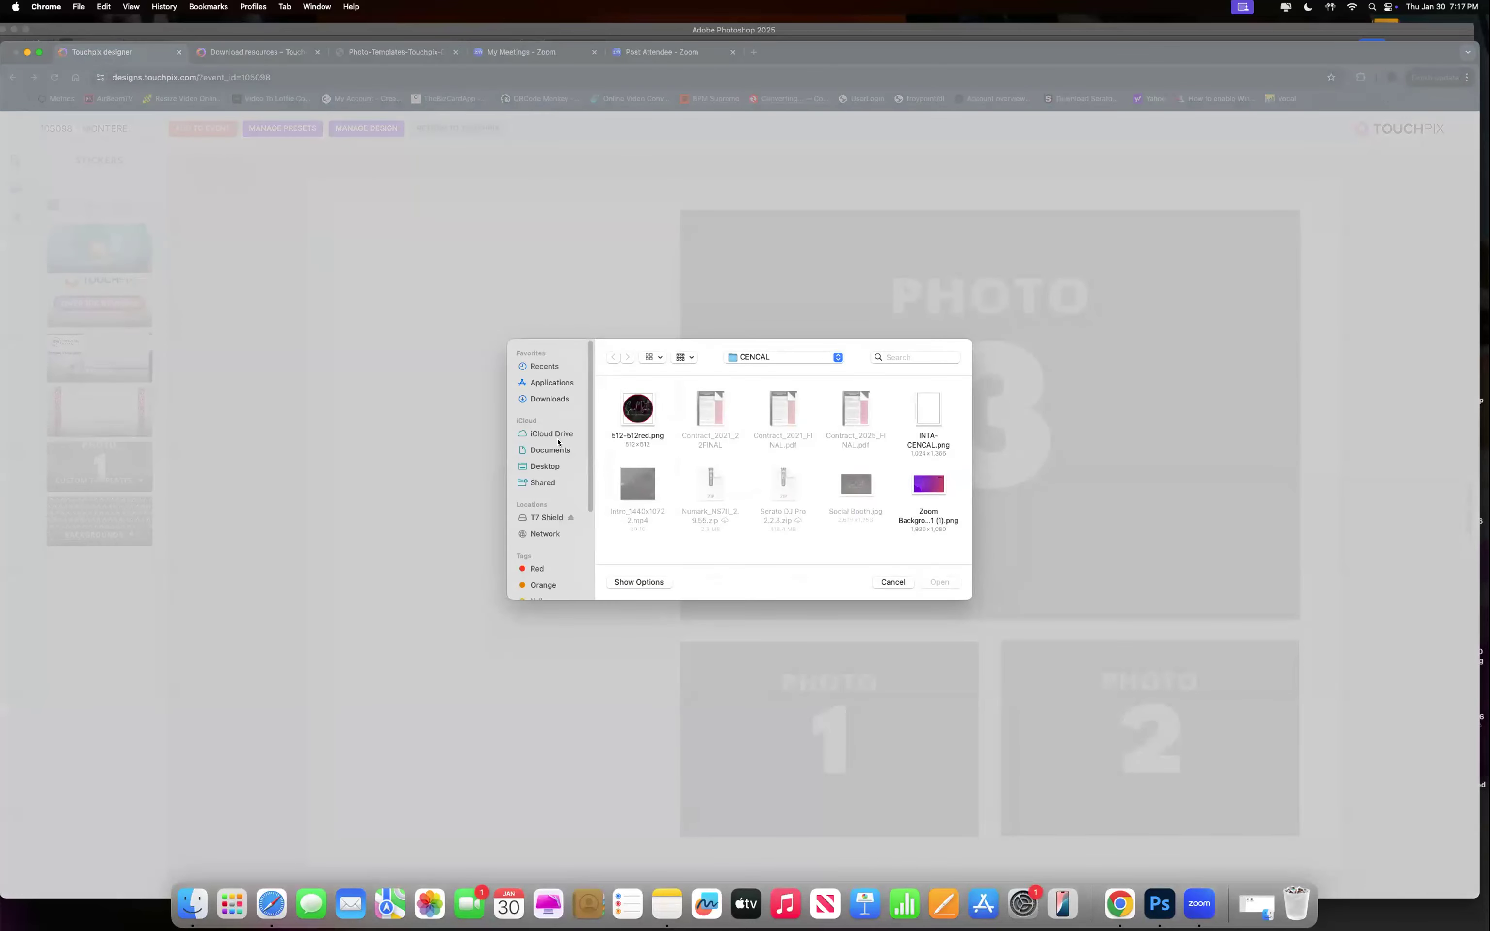
click(545, 466)
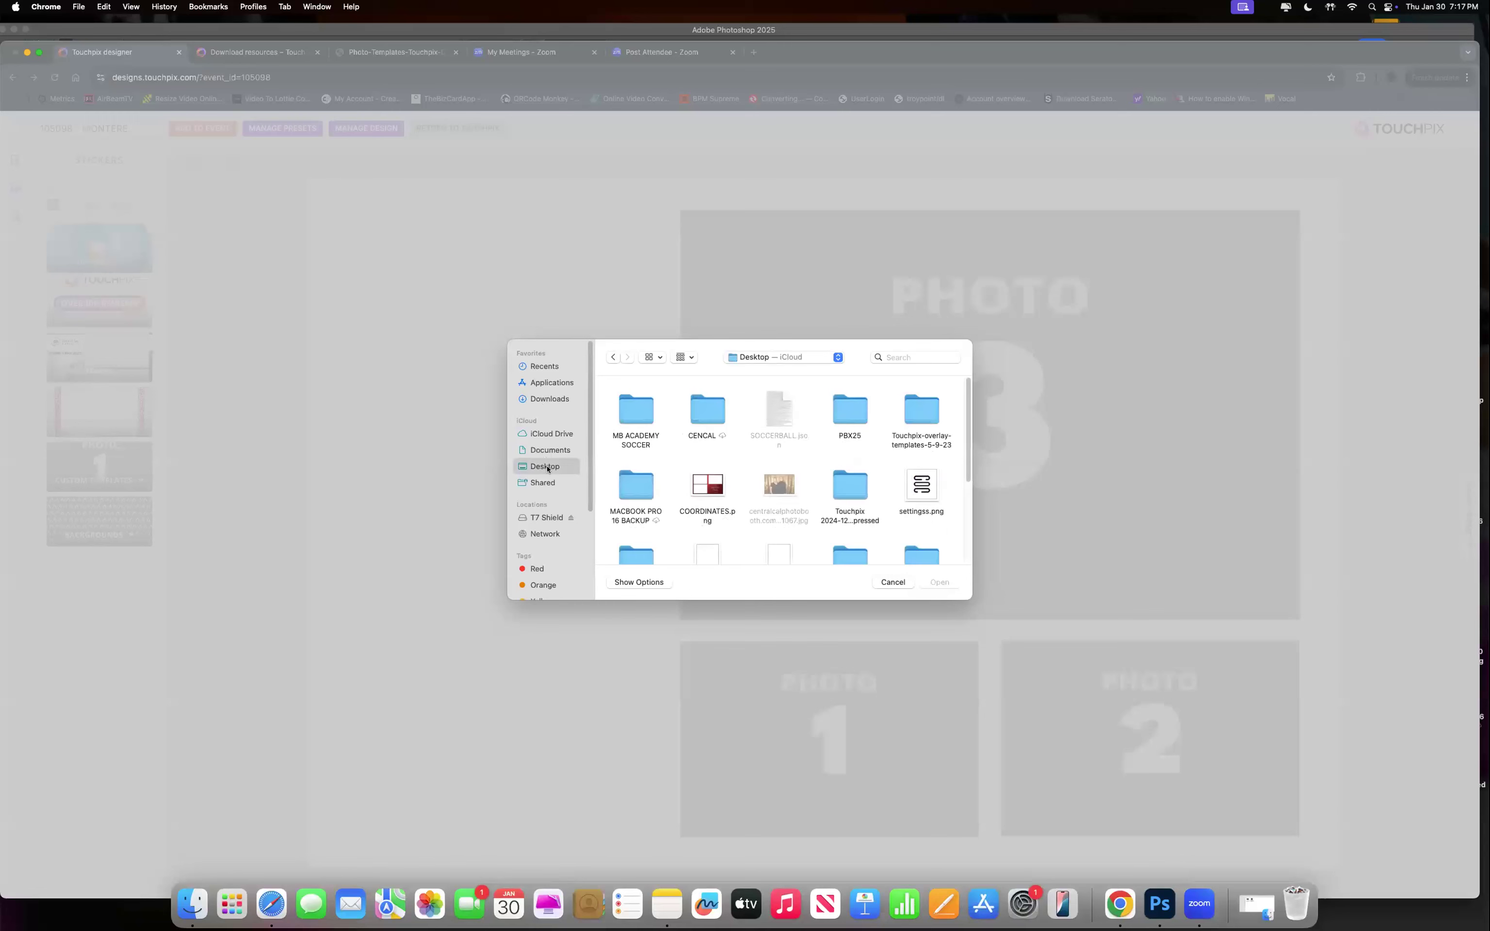
double_click(635, 408)
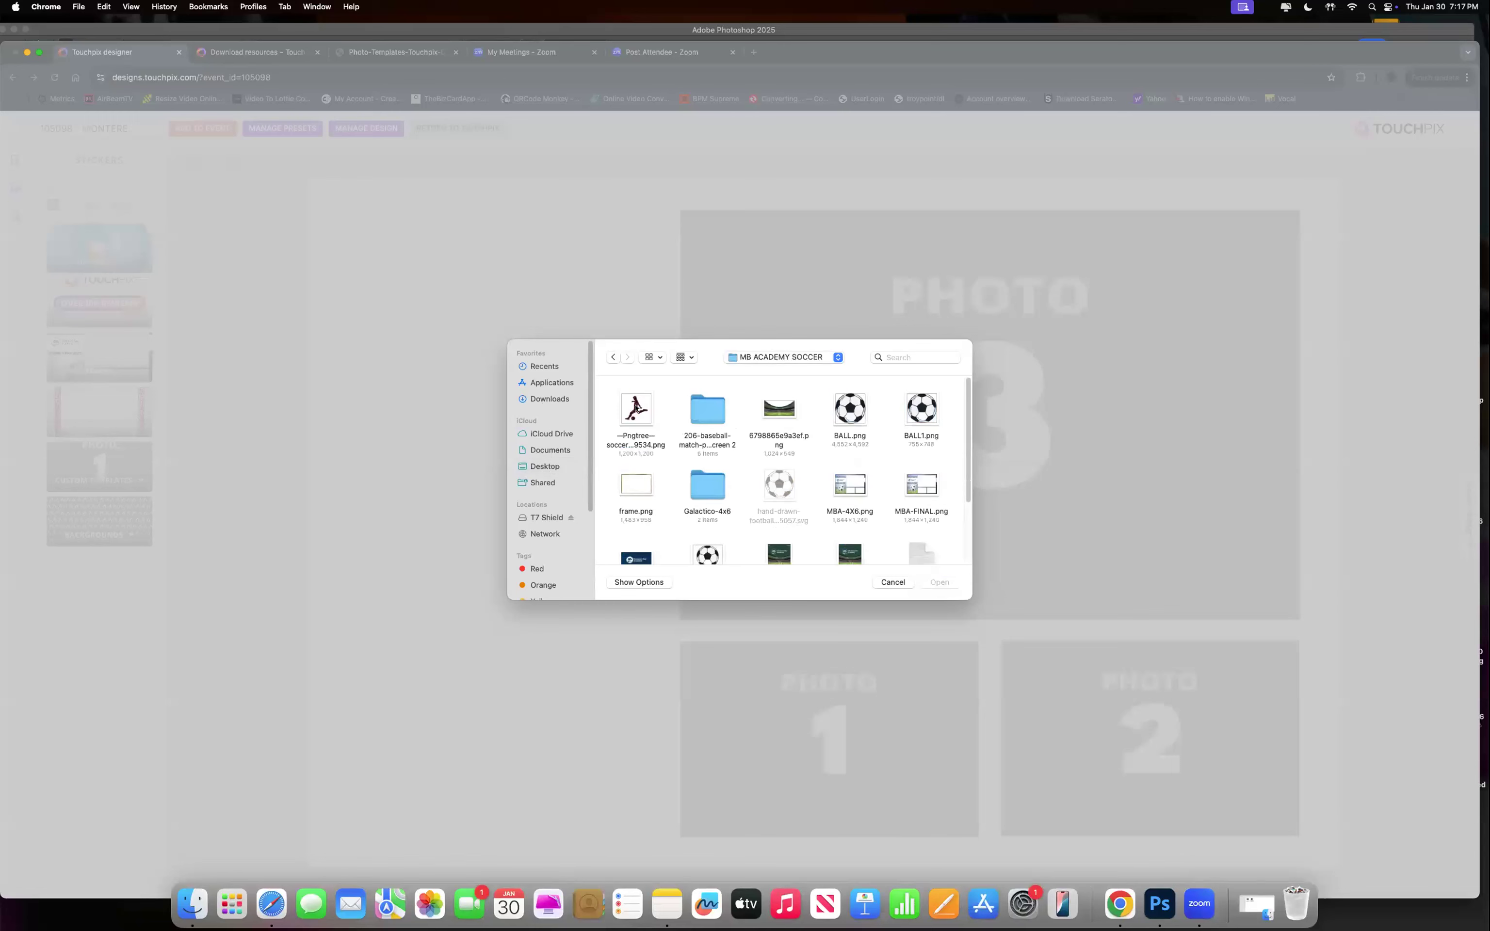
click(918, 490)
click(940, 582)
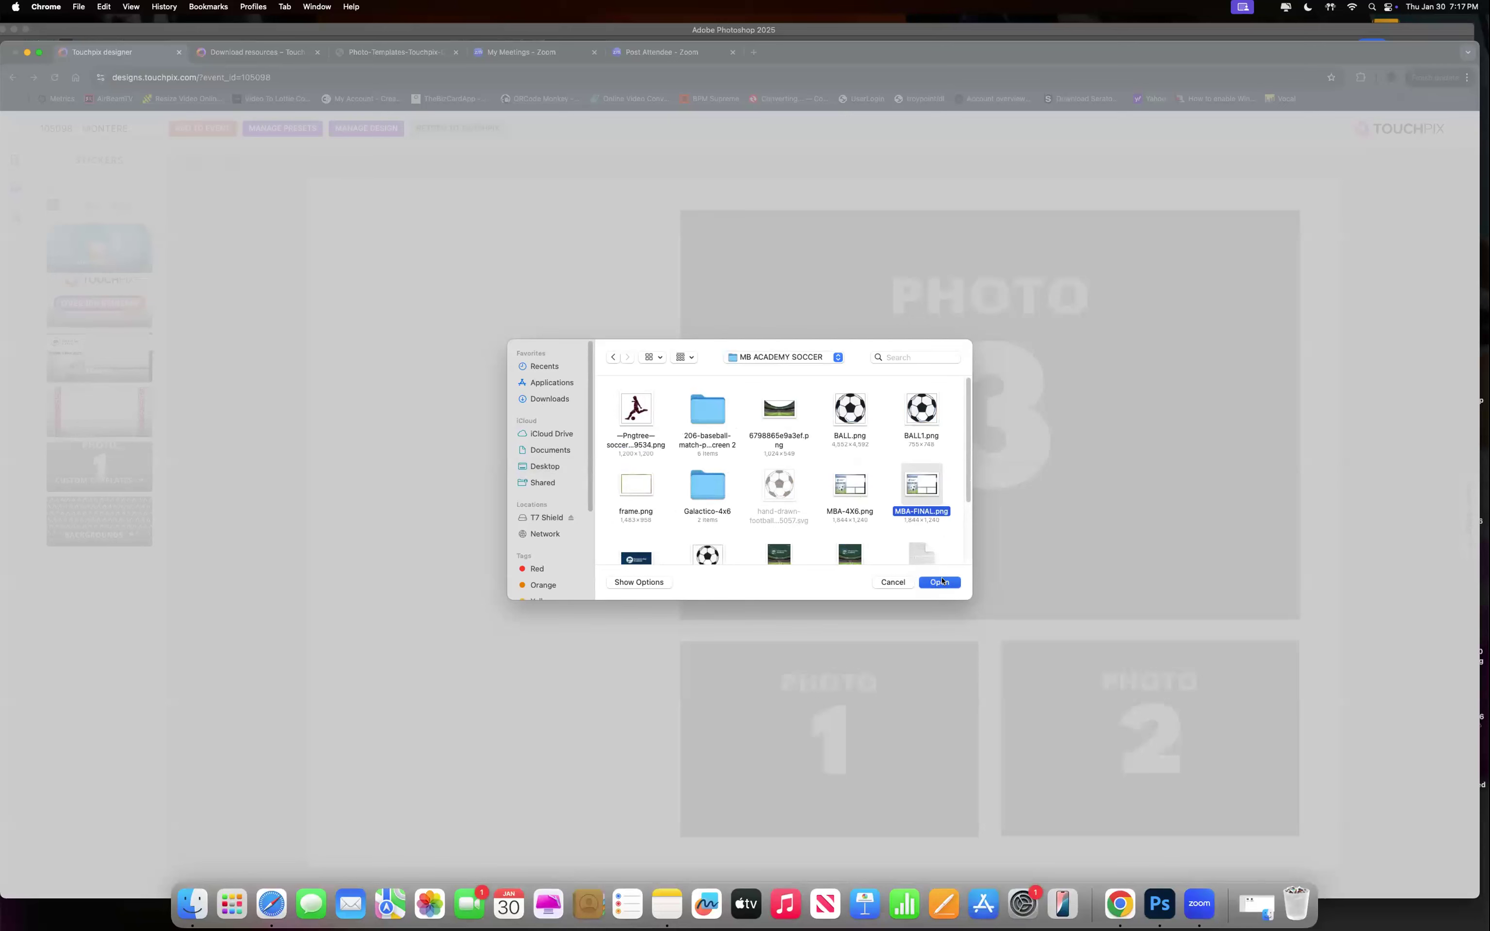
click(848, 577)
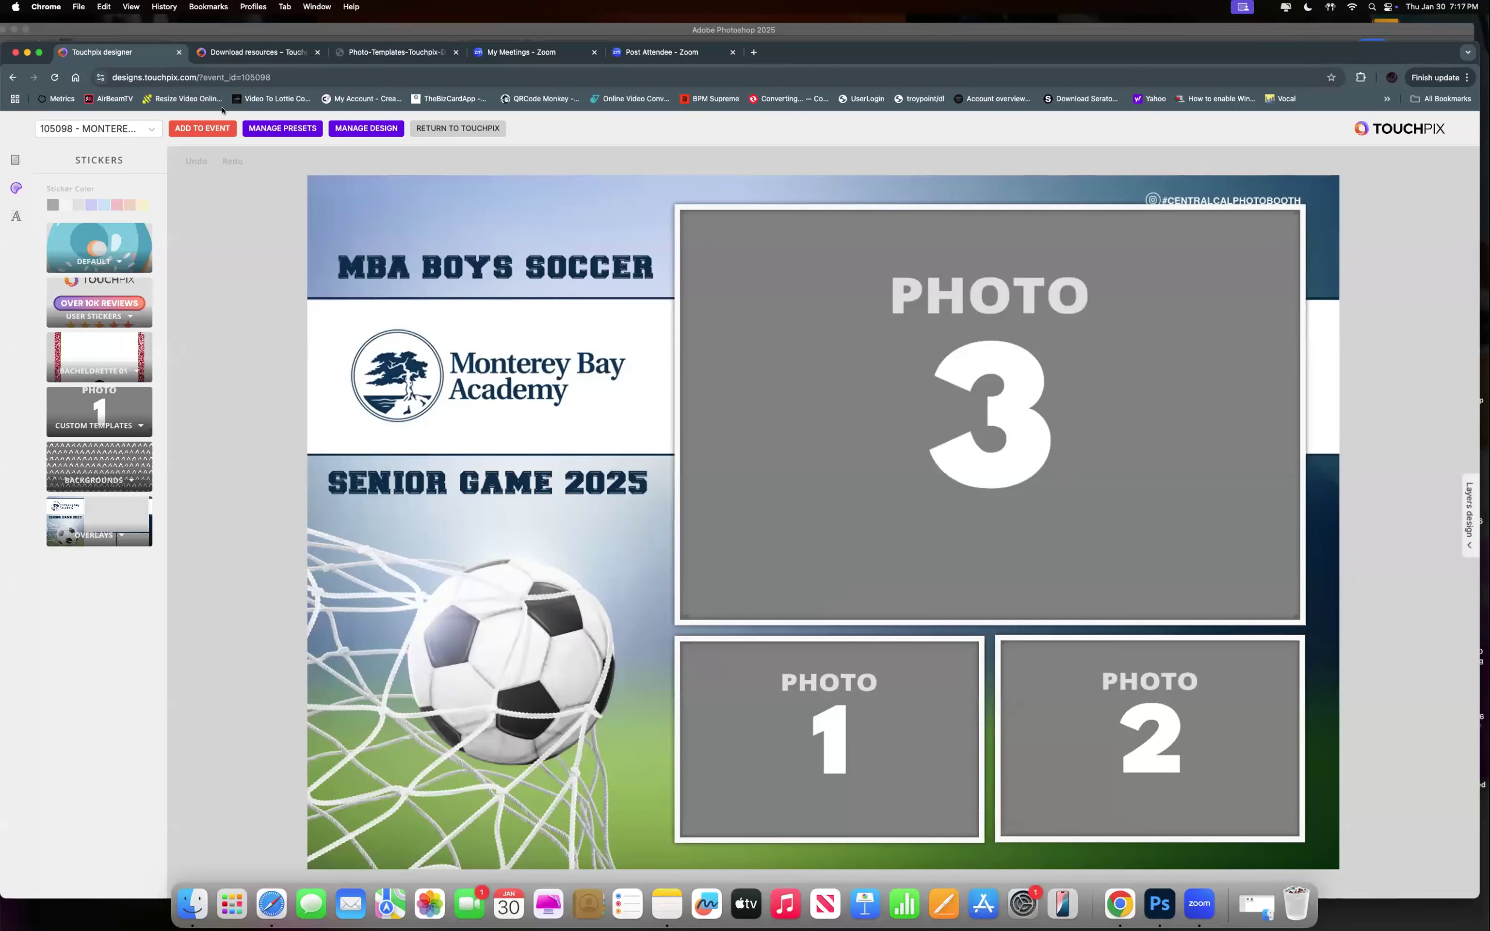
Add the MBA soccer template to the event's Photo session and return to Touchpix.
click(186, 129)
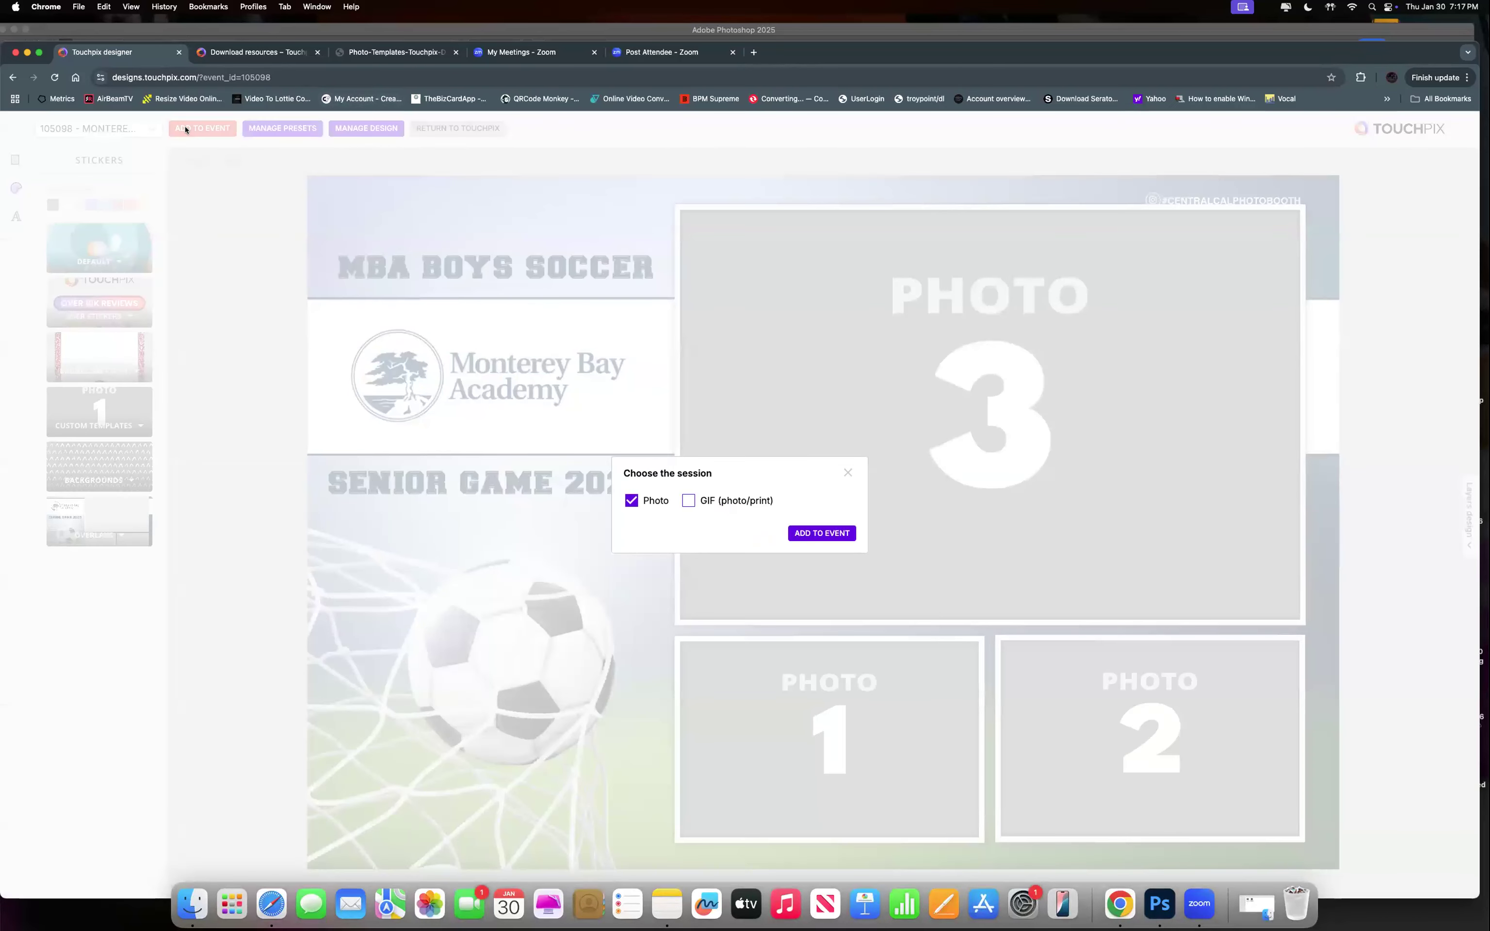
click(829, 535)
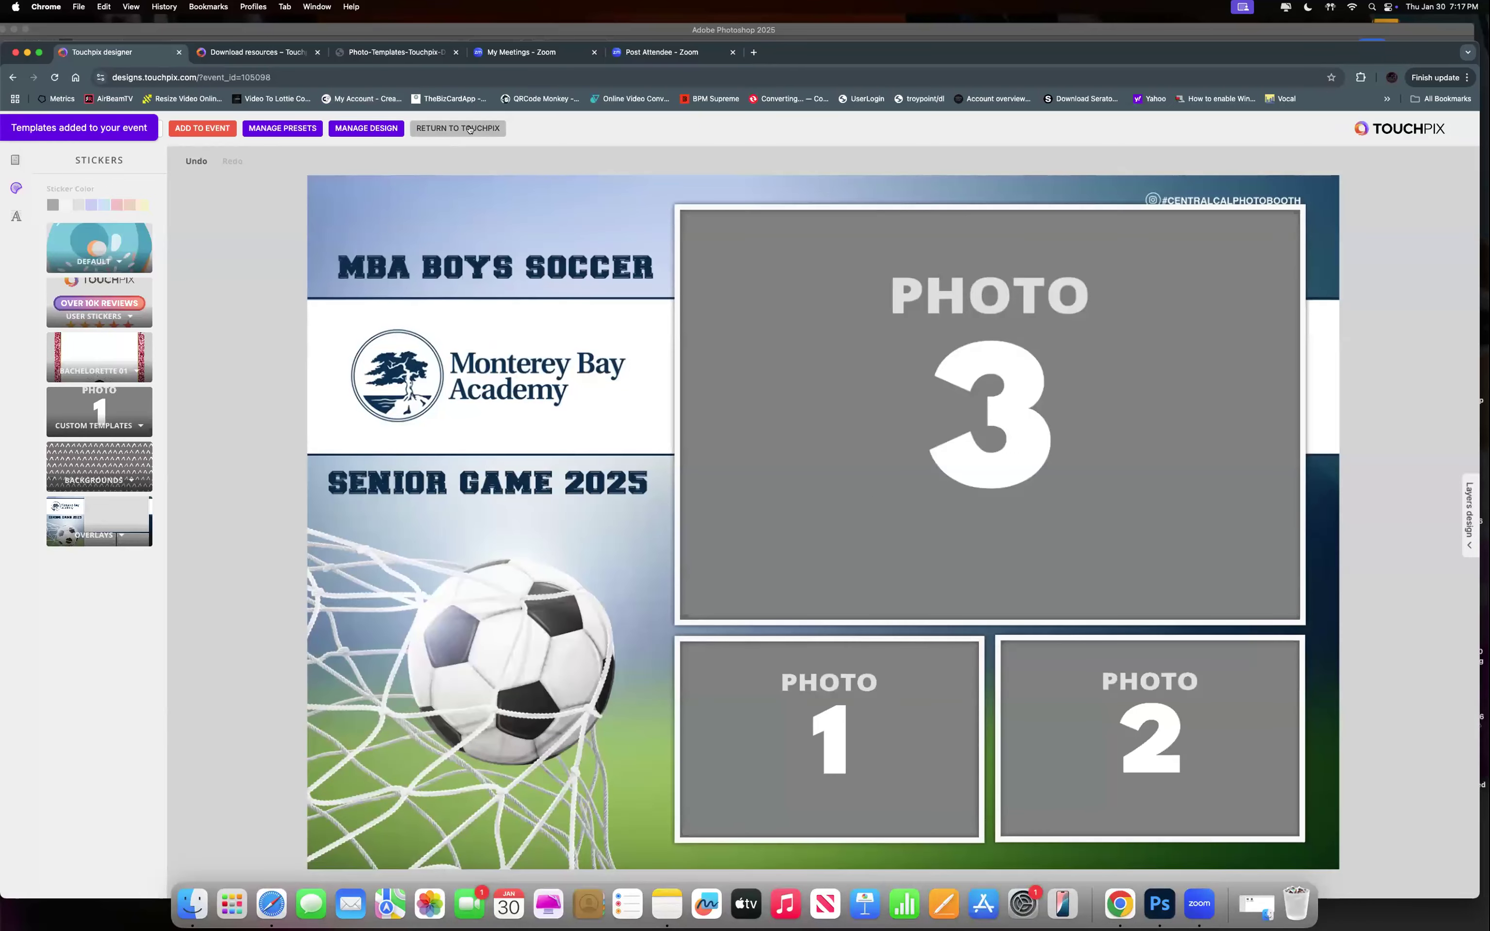
click(468, 128)
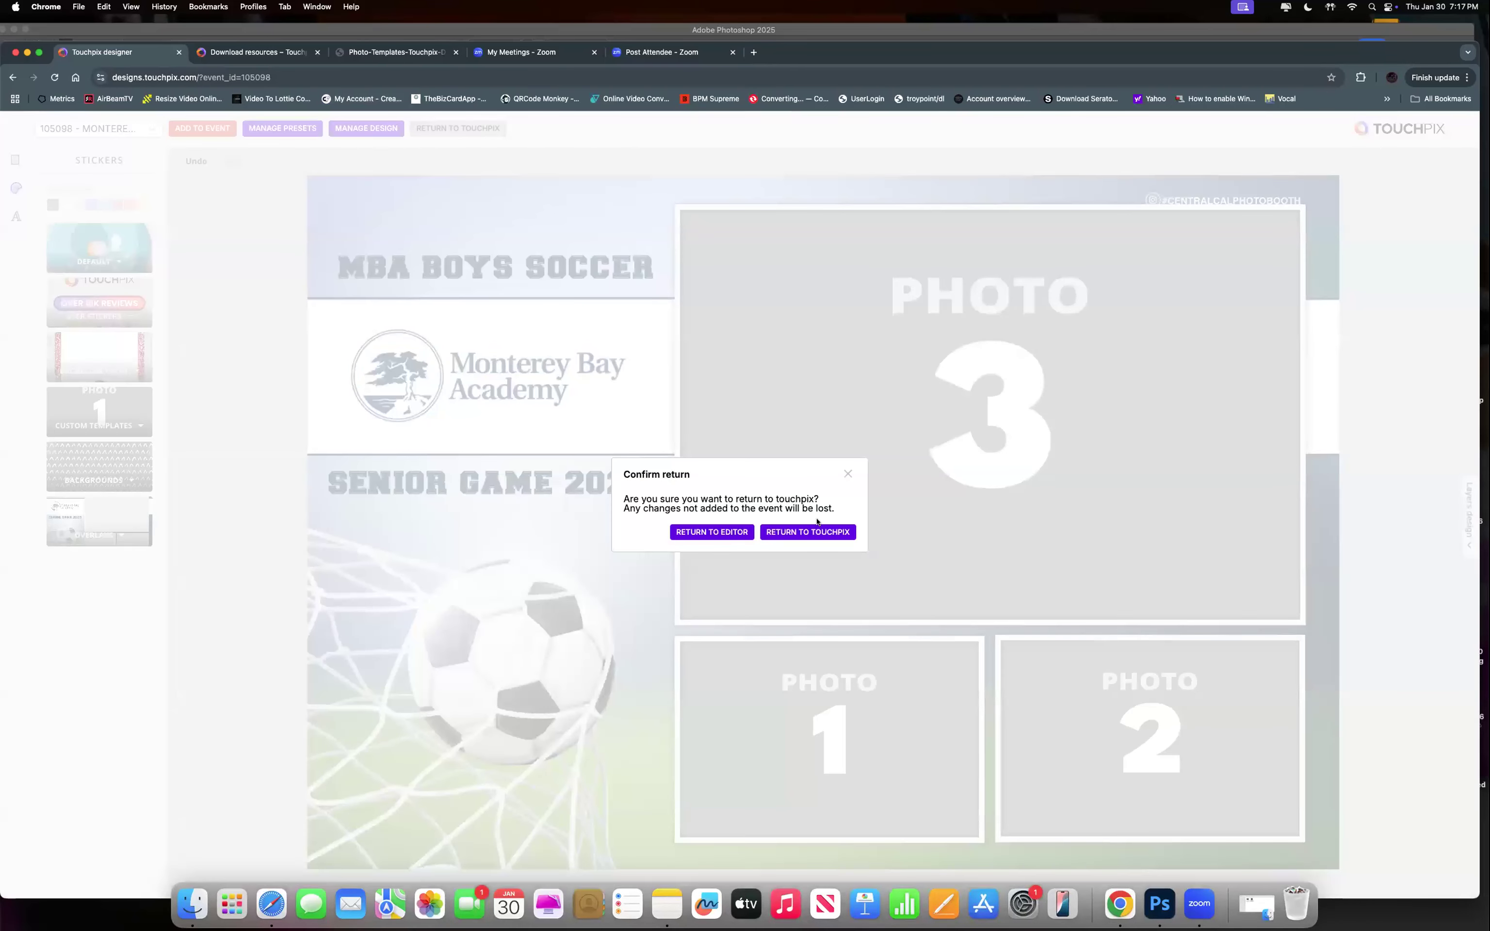
click(813, 533)
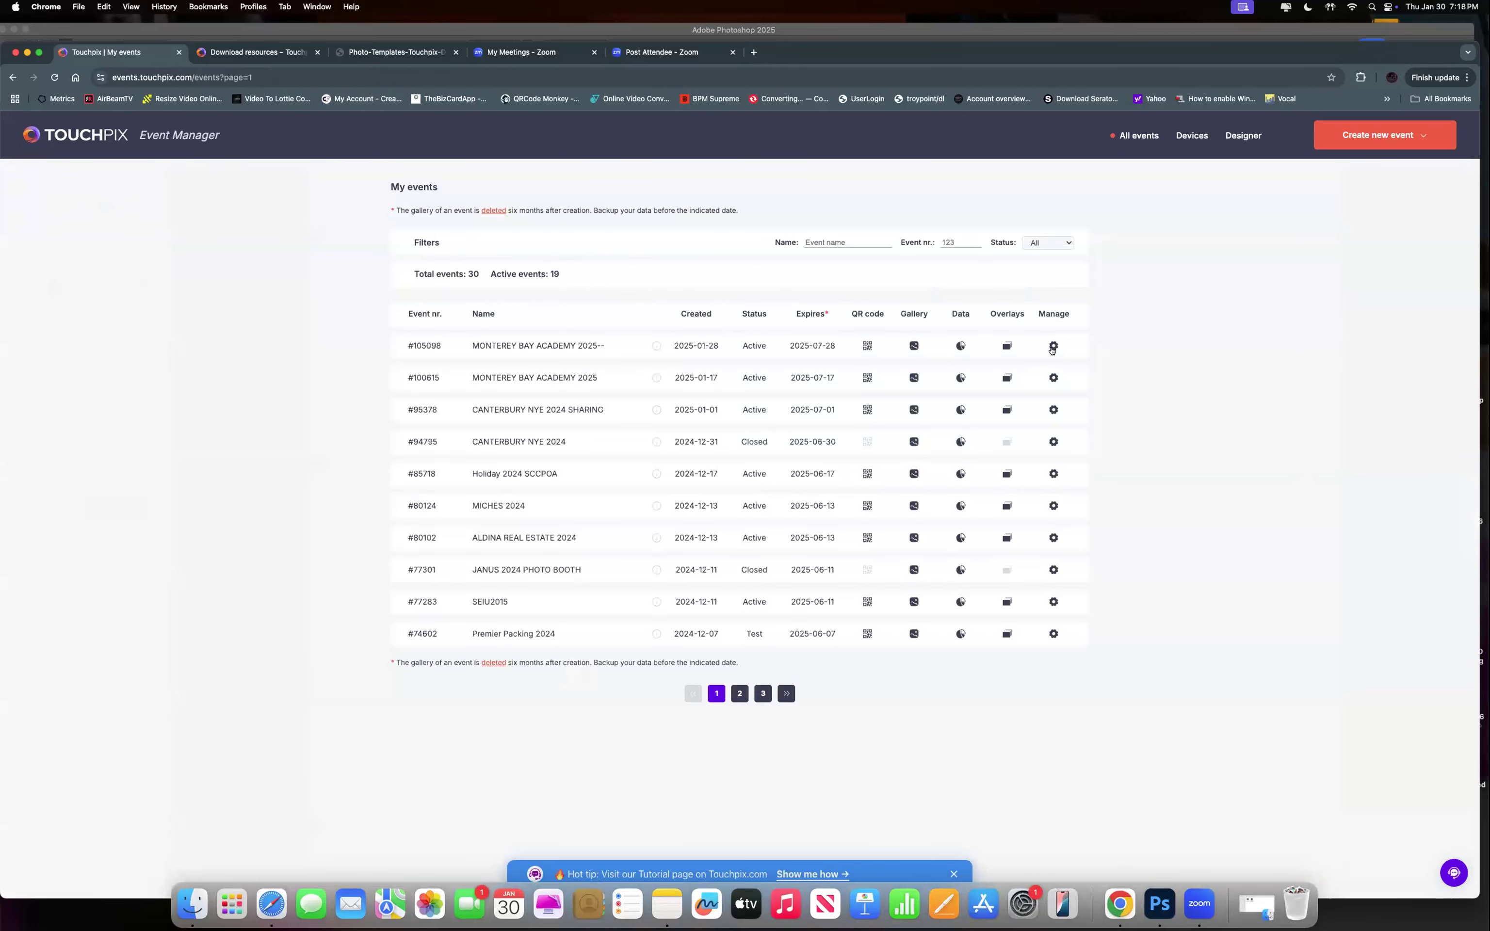
Edit event 105098 and move through TV Functions to its Printing settings.
click(1052, 347)
click(1026, 374)
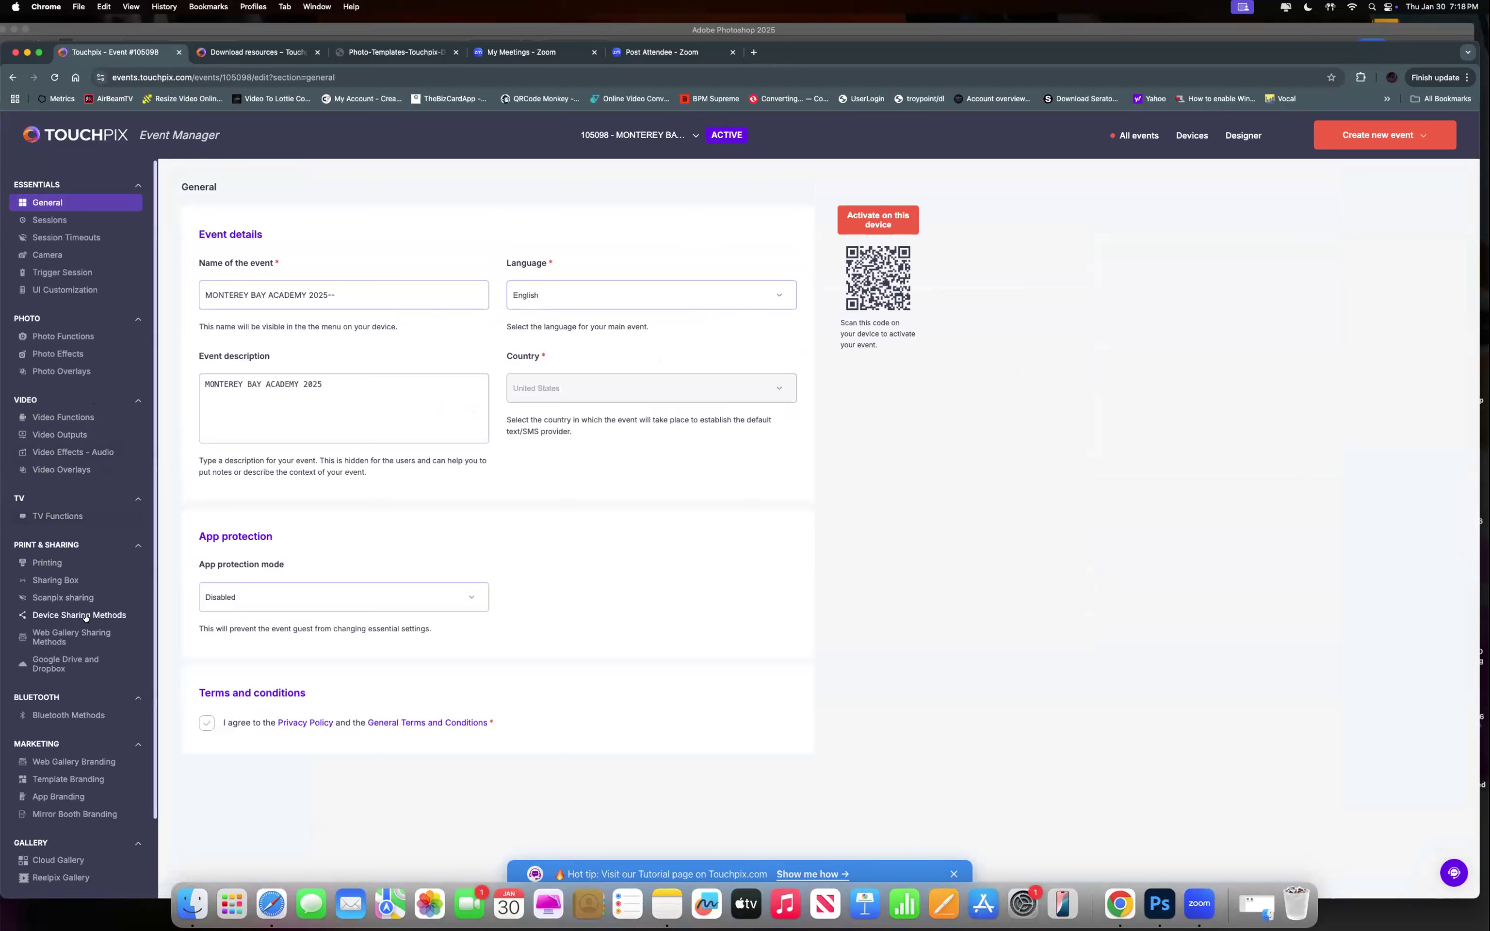
click(59, 516)
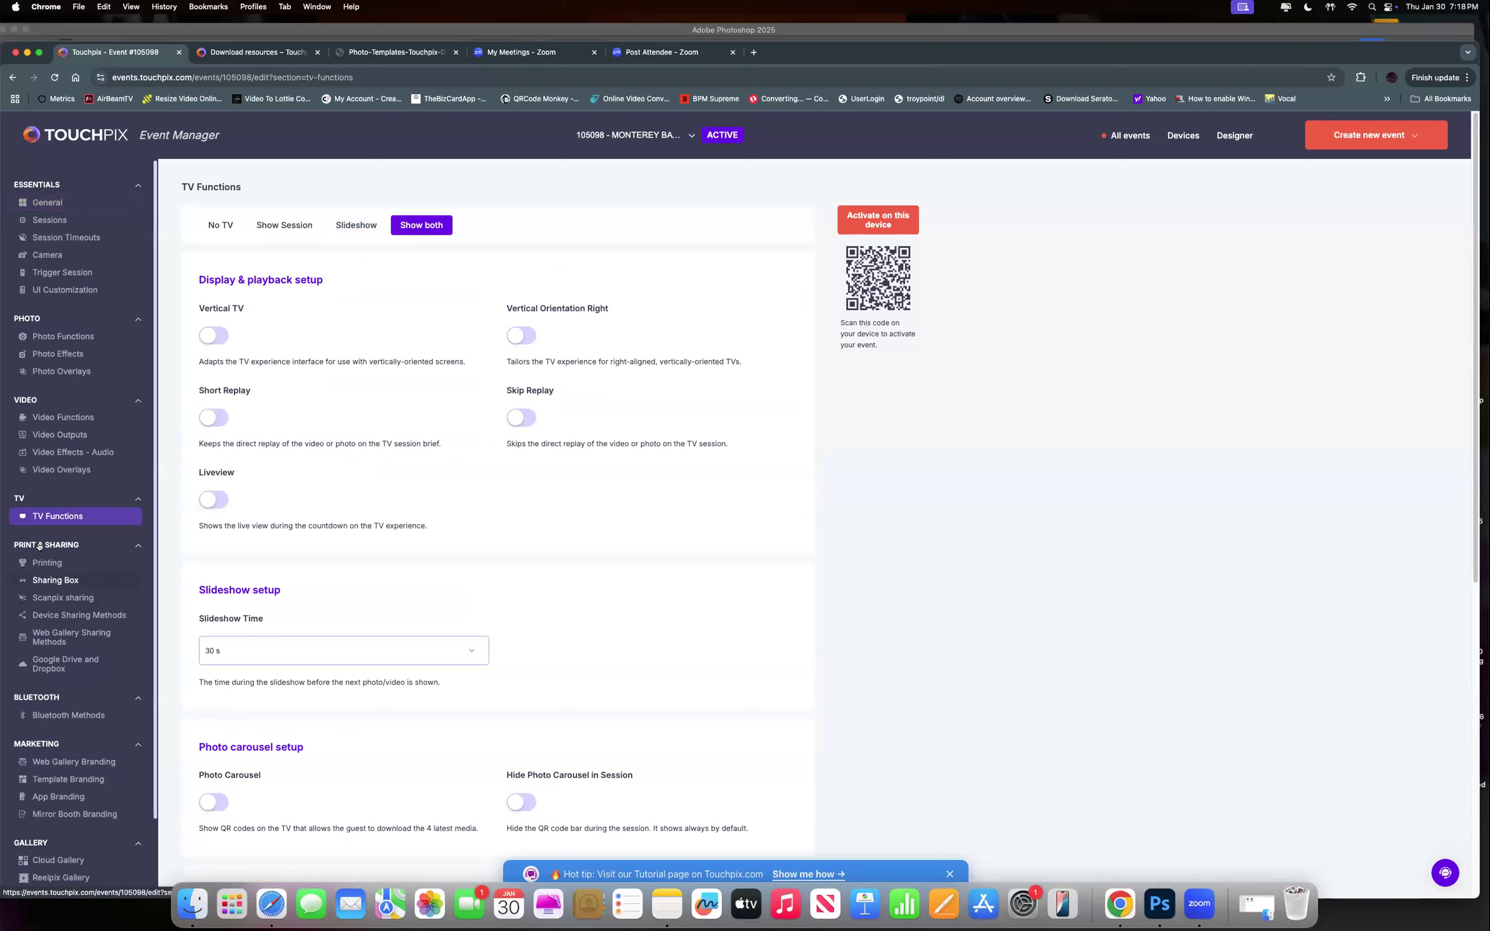
click(62, 564)
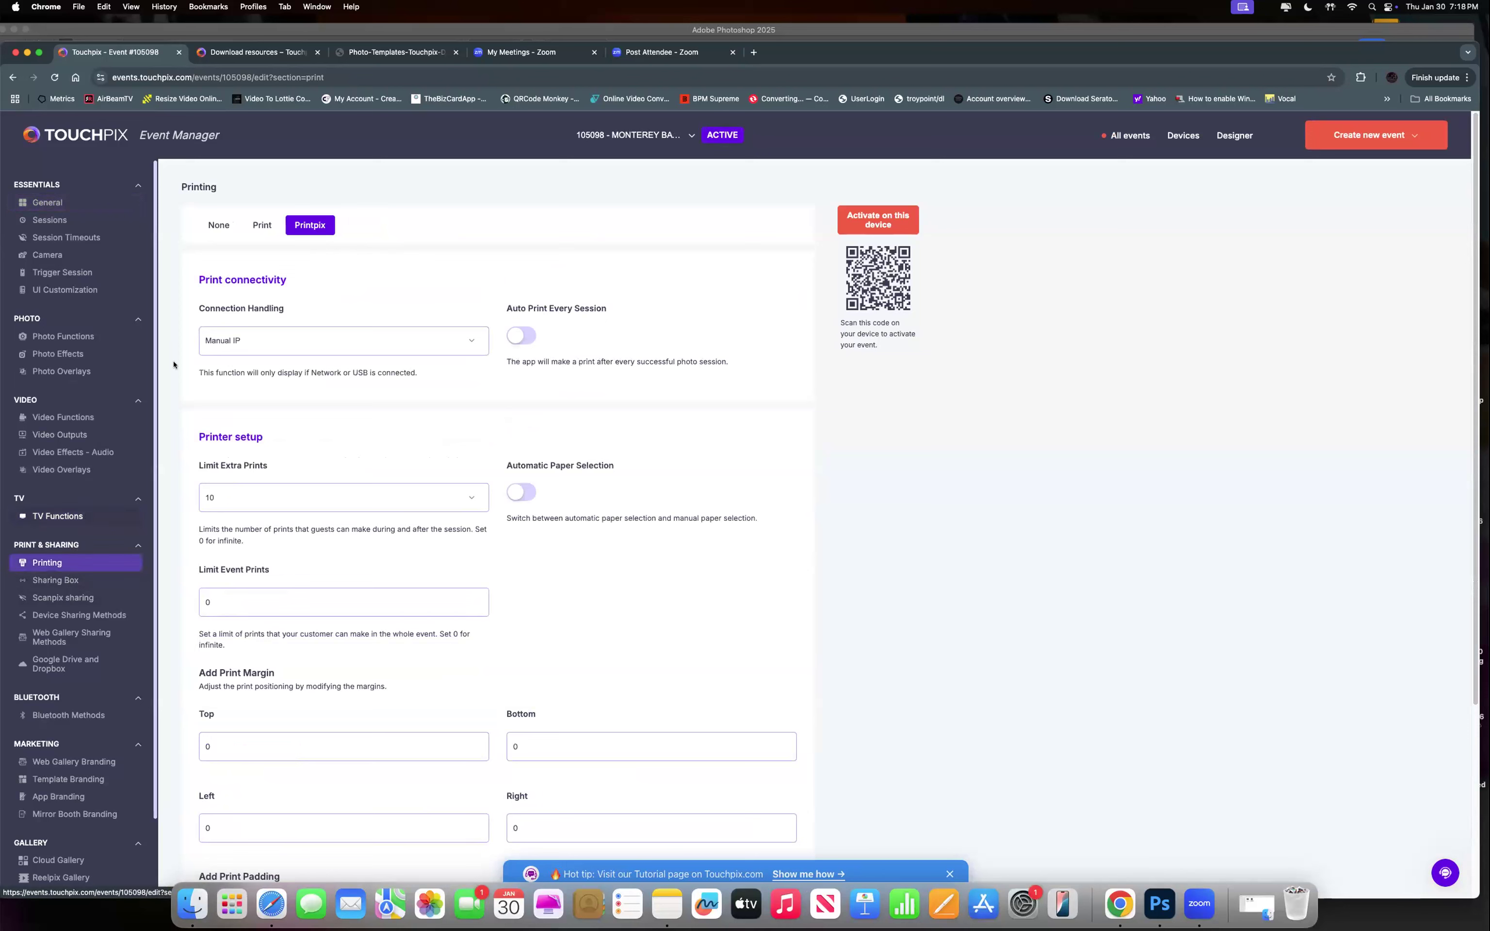
Set the event's printing mode to Print after briefly trying Printpix.
click(254, 223)
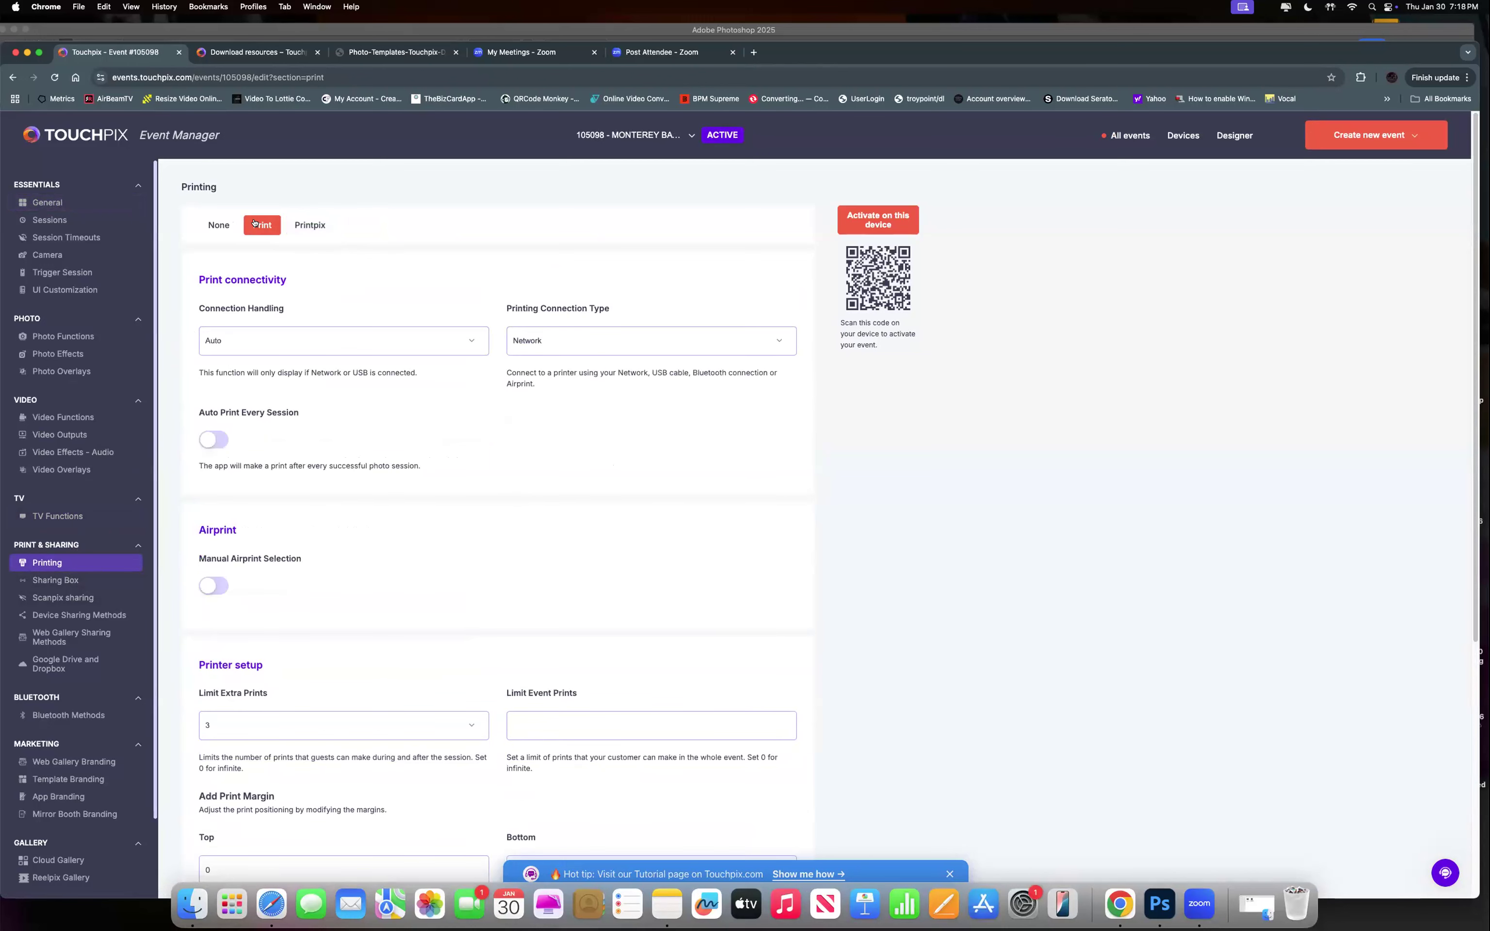
click(305, 226)
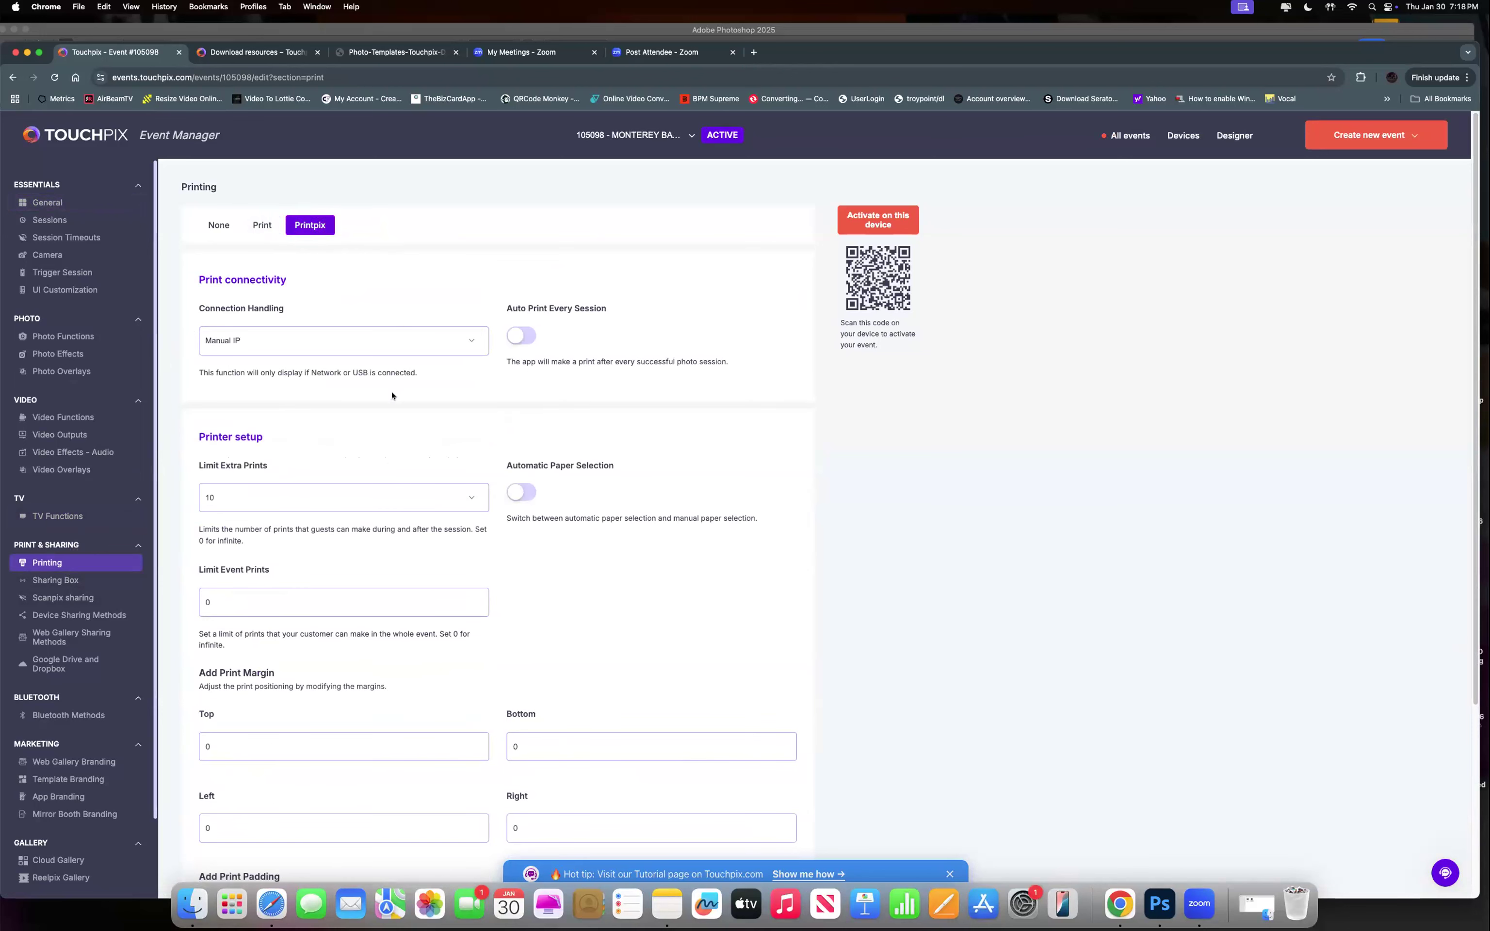
scroll(459, 603, down, 5)
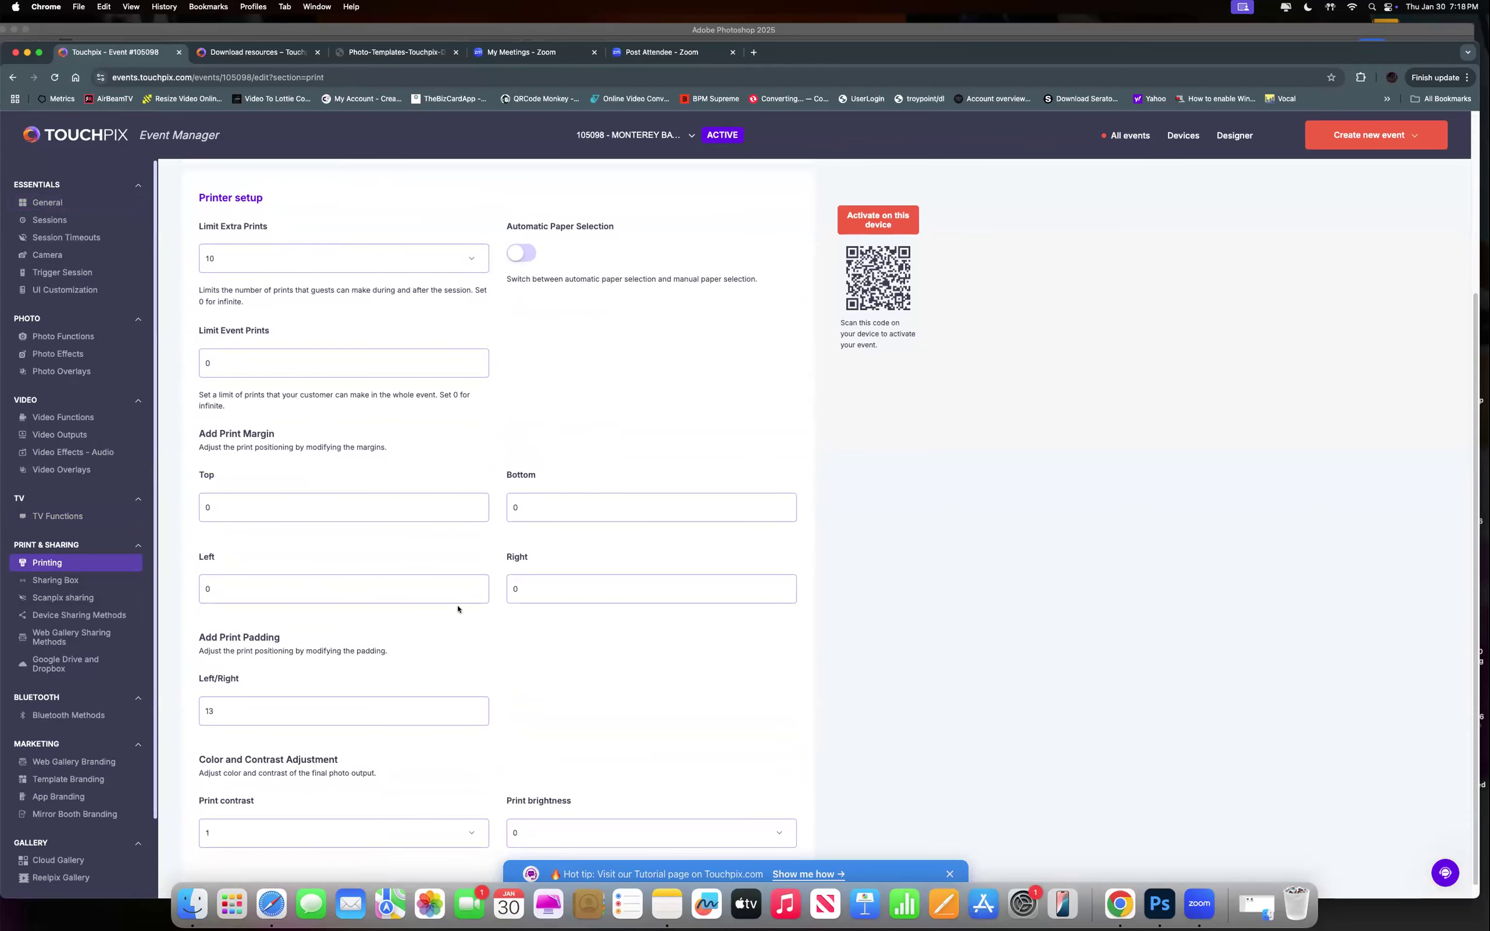
scroll(458, 609, down, 1)
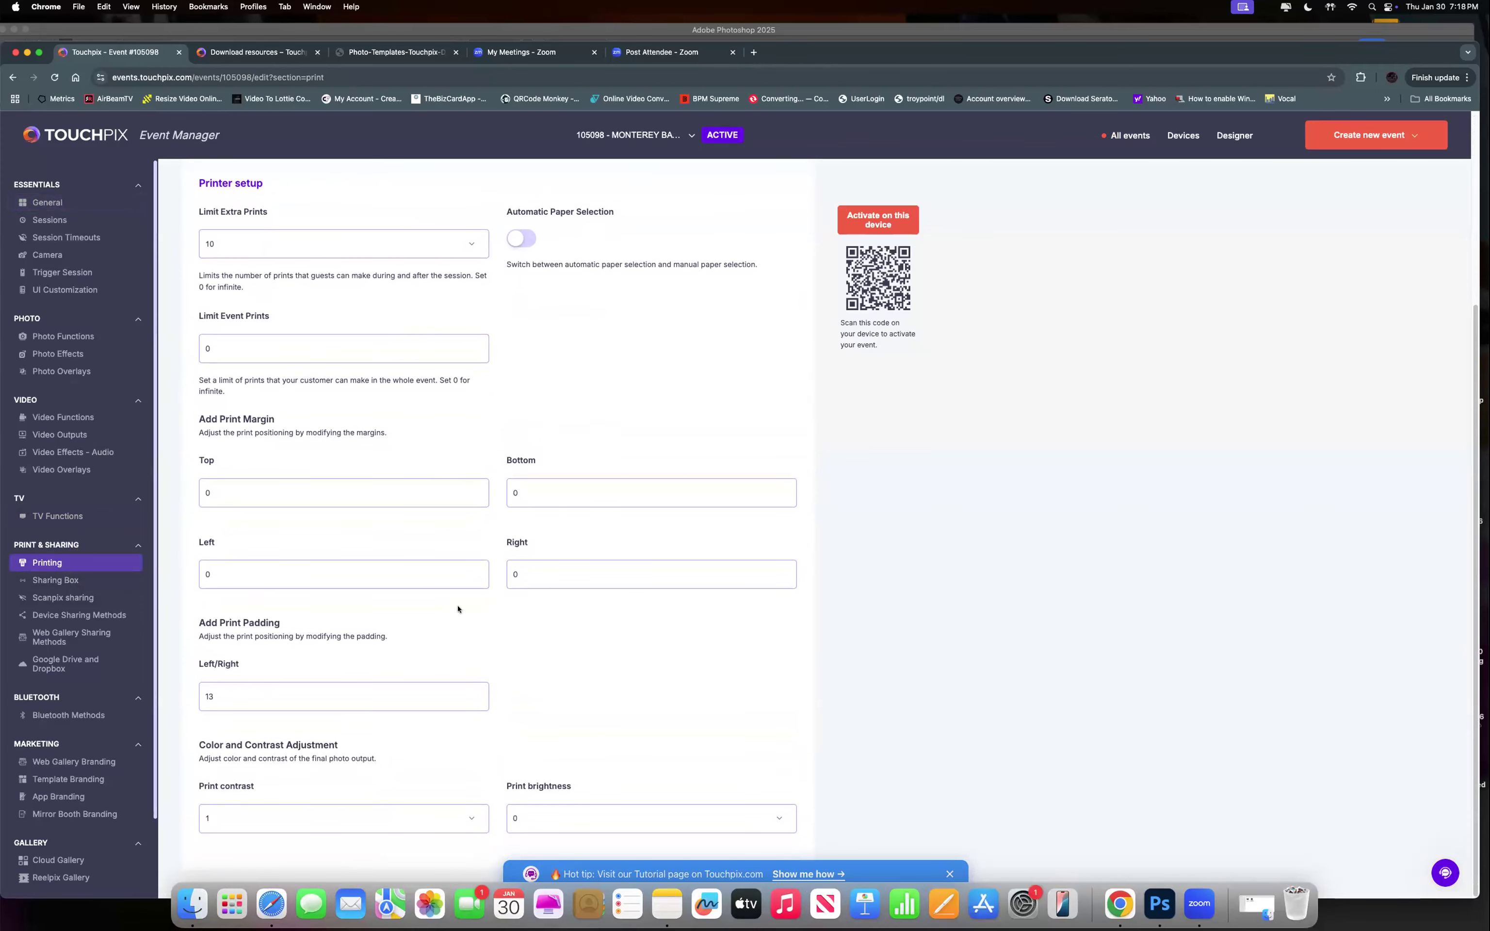
scroll(458, 609, up, 3)
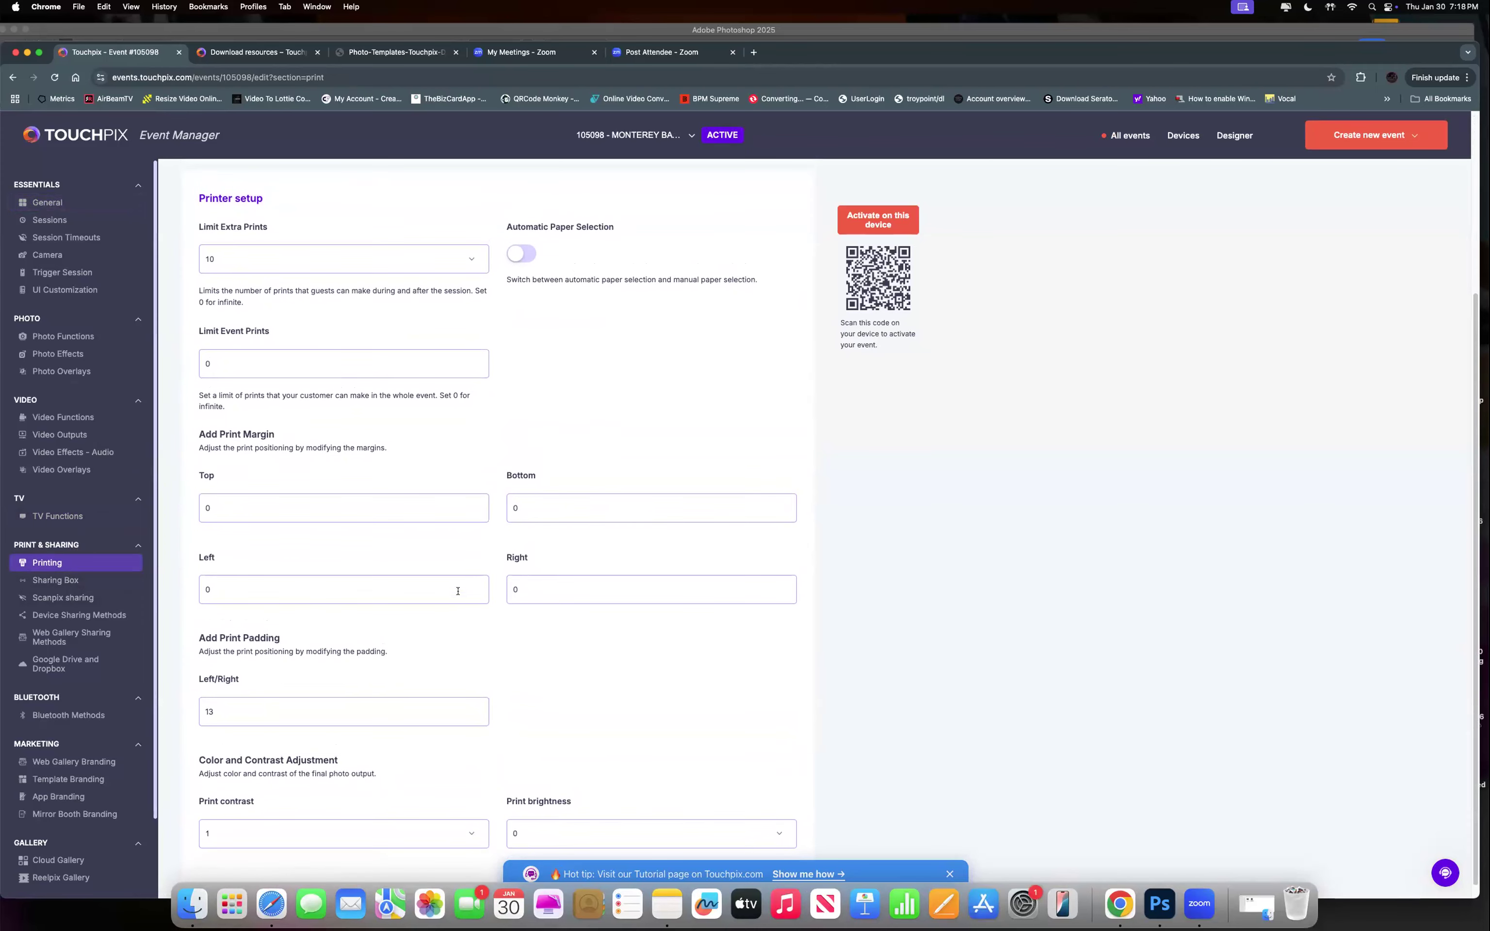
scroll(409, 602, up, 4)
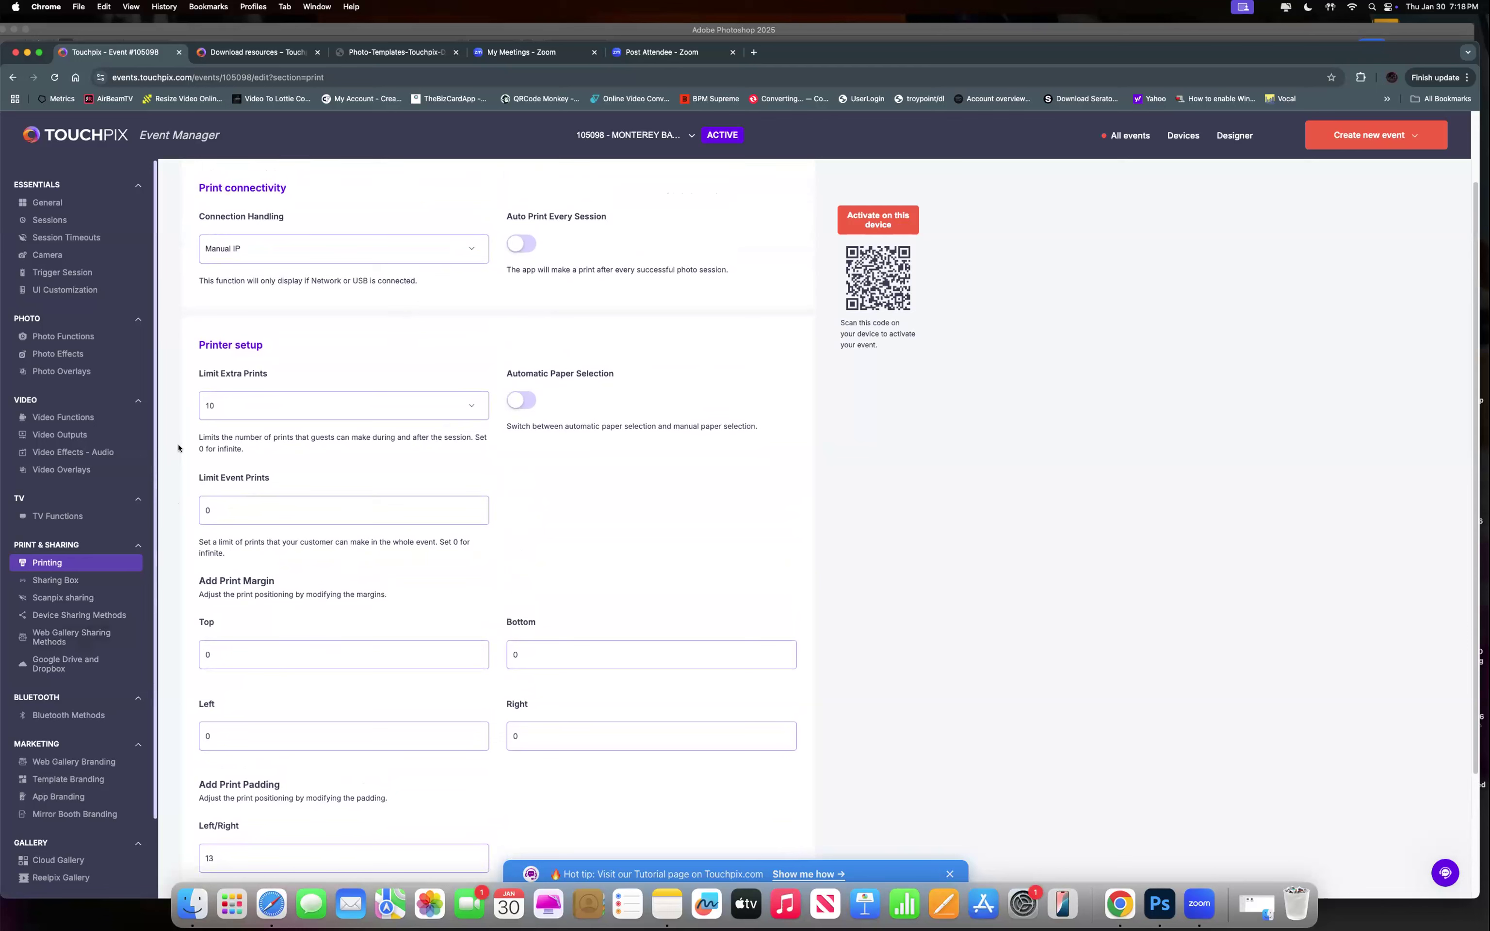
scroll(249, 461, down, 2)
scroll(278, 294, up, 4)
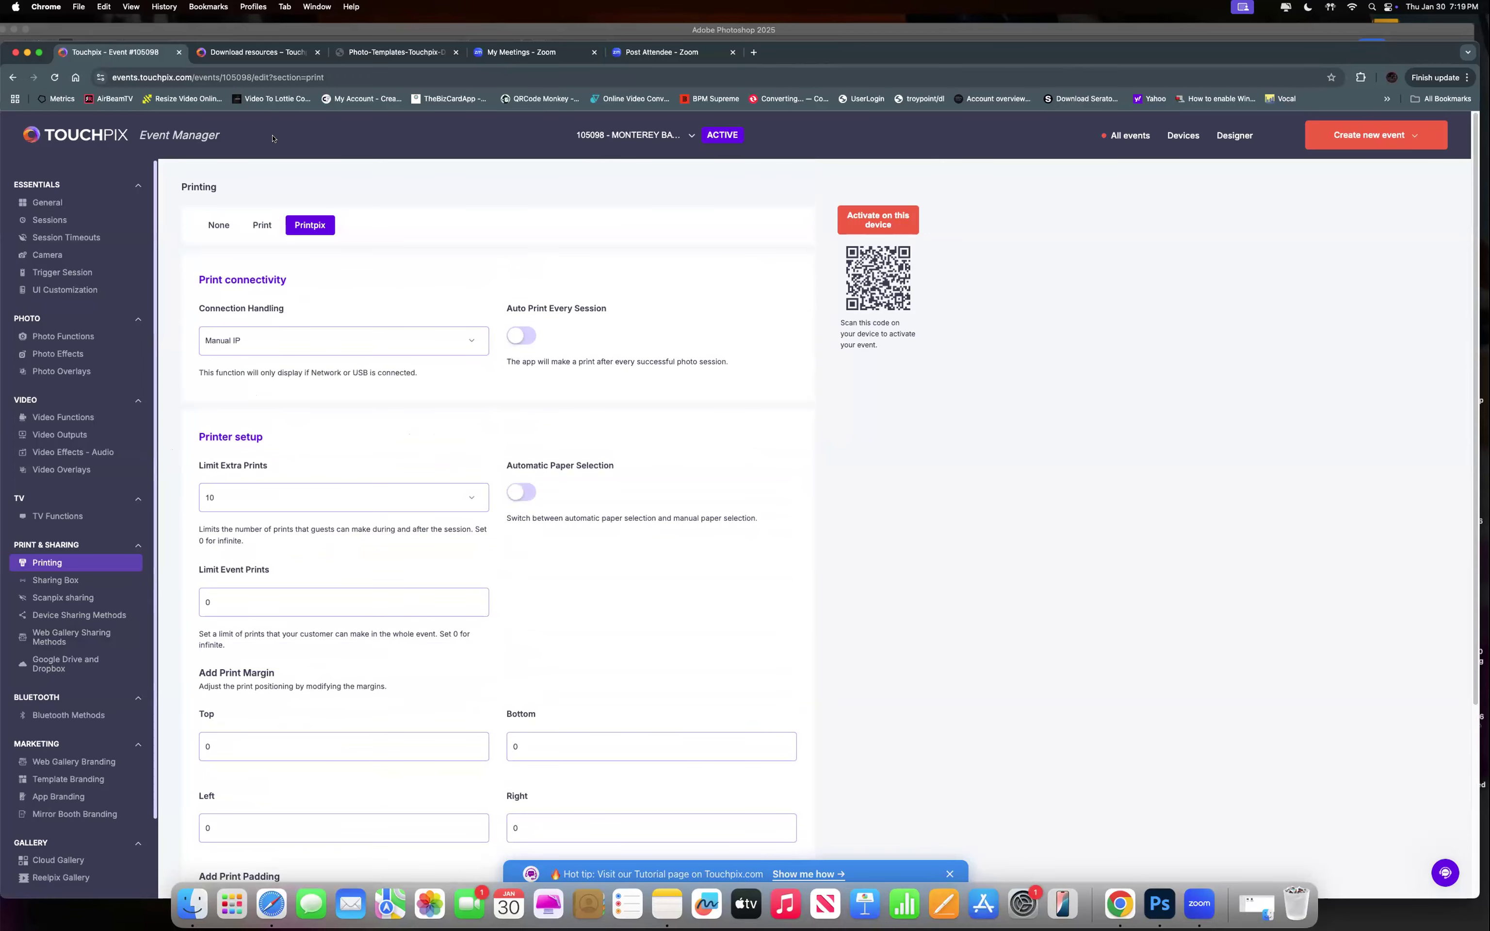
click(262, 225)
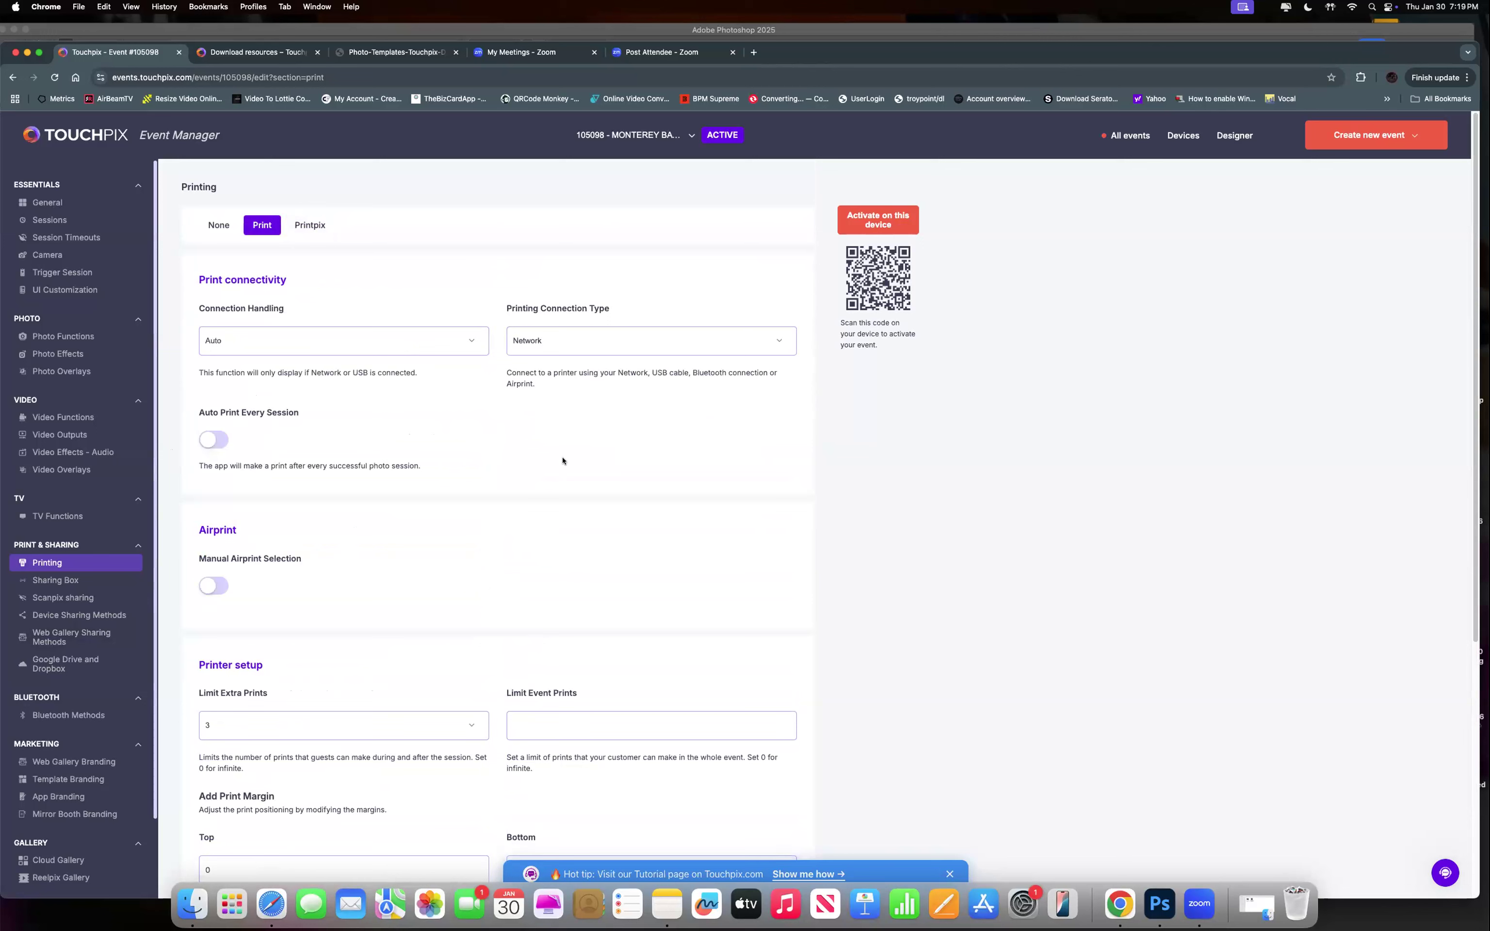
Choose Airprint as the printer connection type and enable Manual Airprint Selection.
click(582, 337)
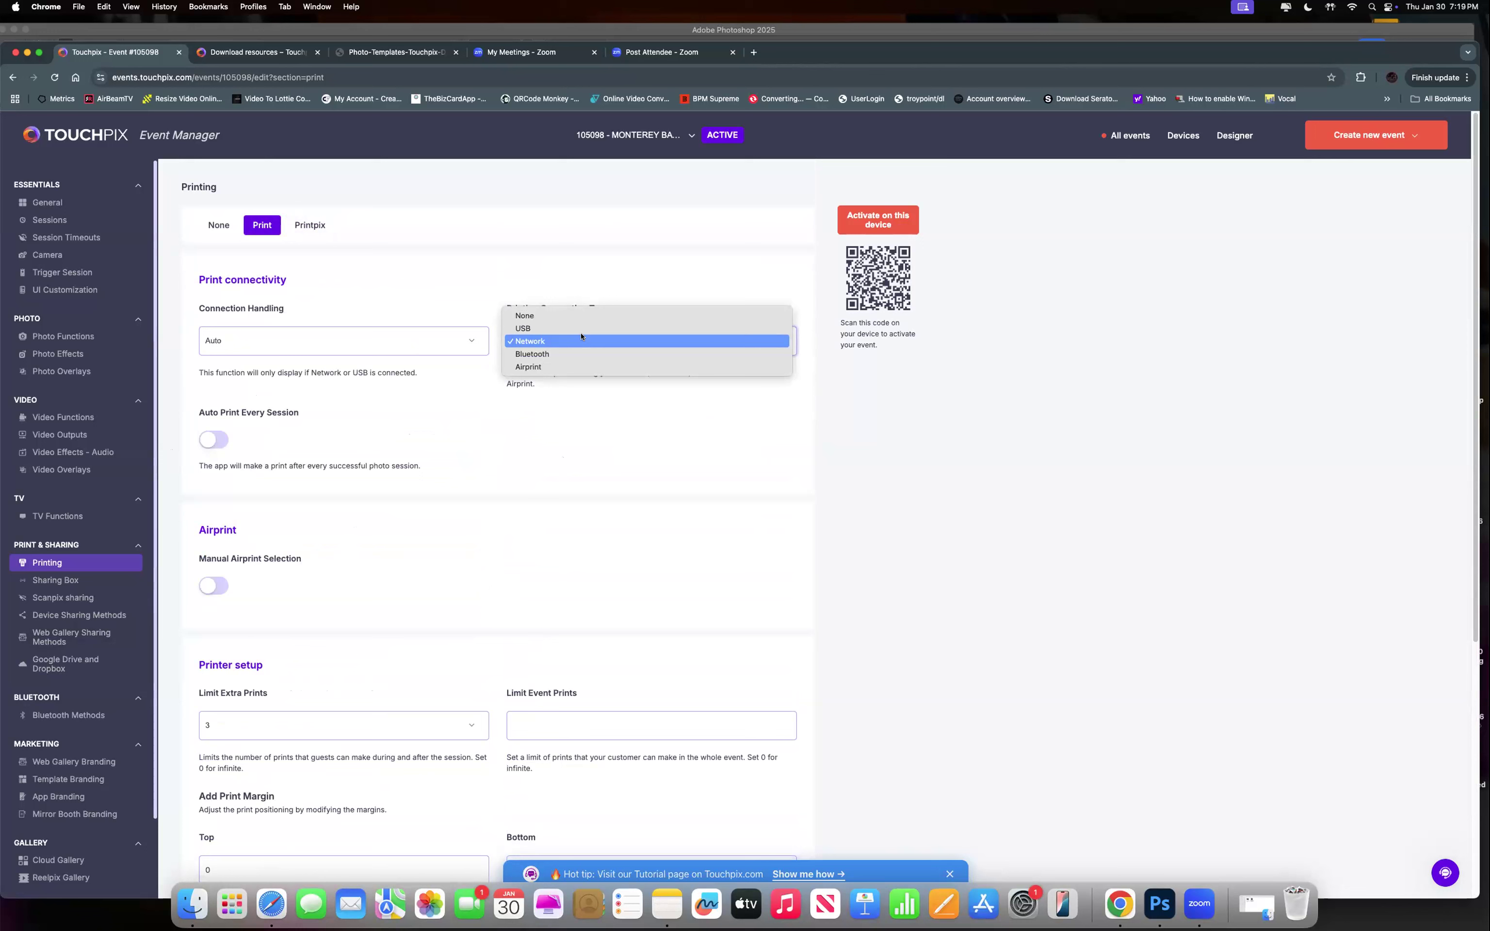
click(574, 368)
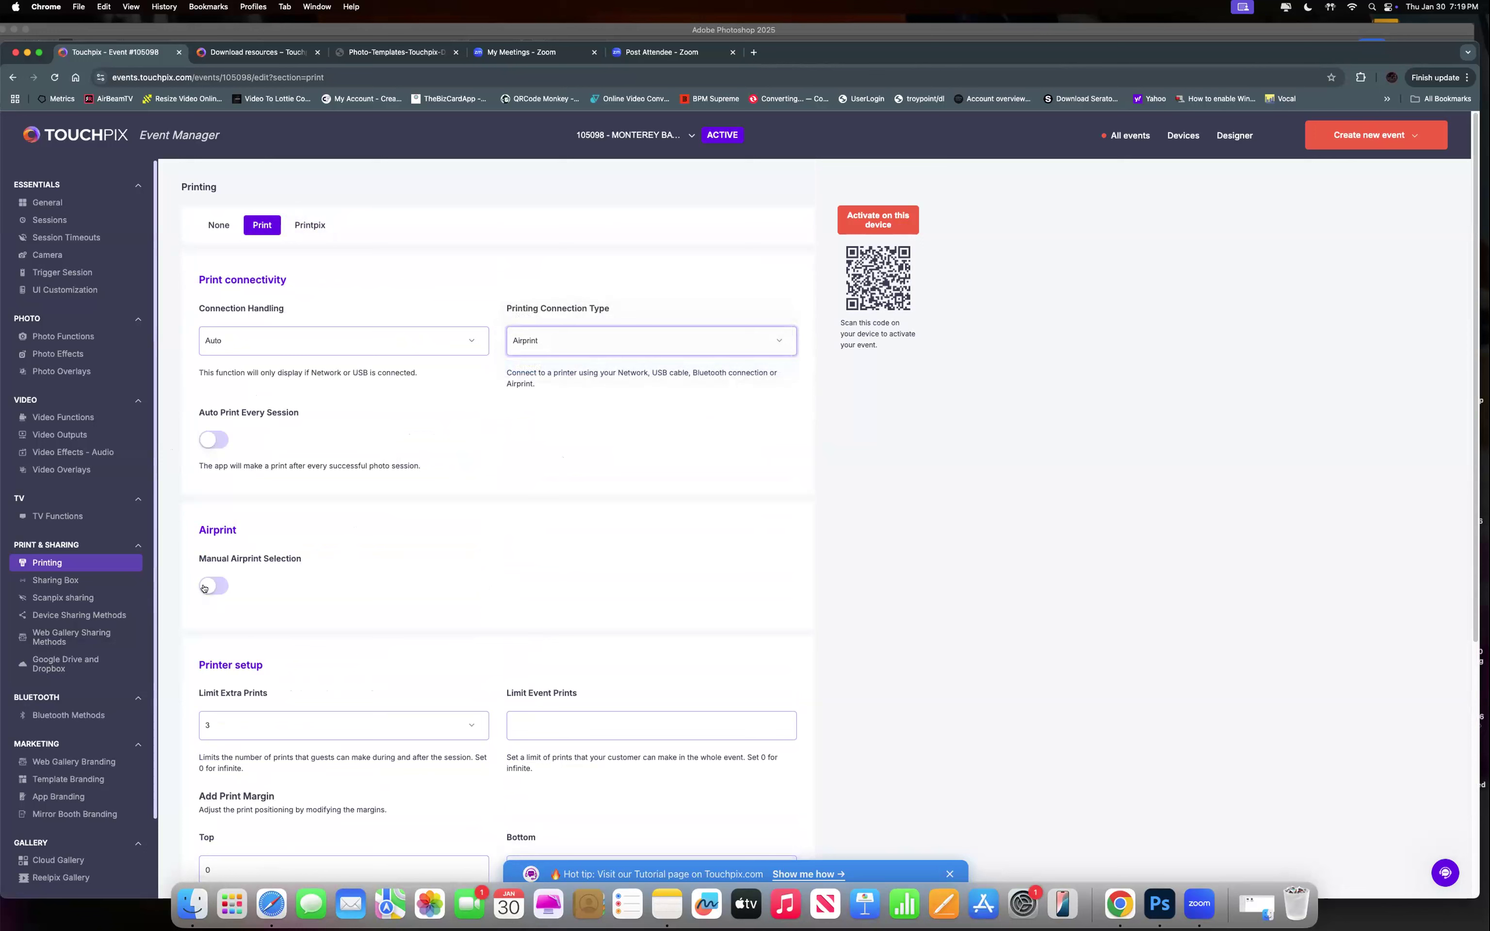
click(205, 589)
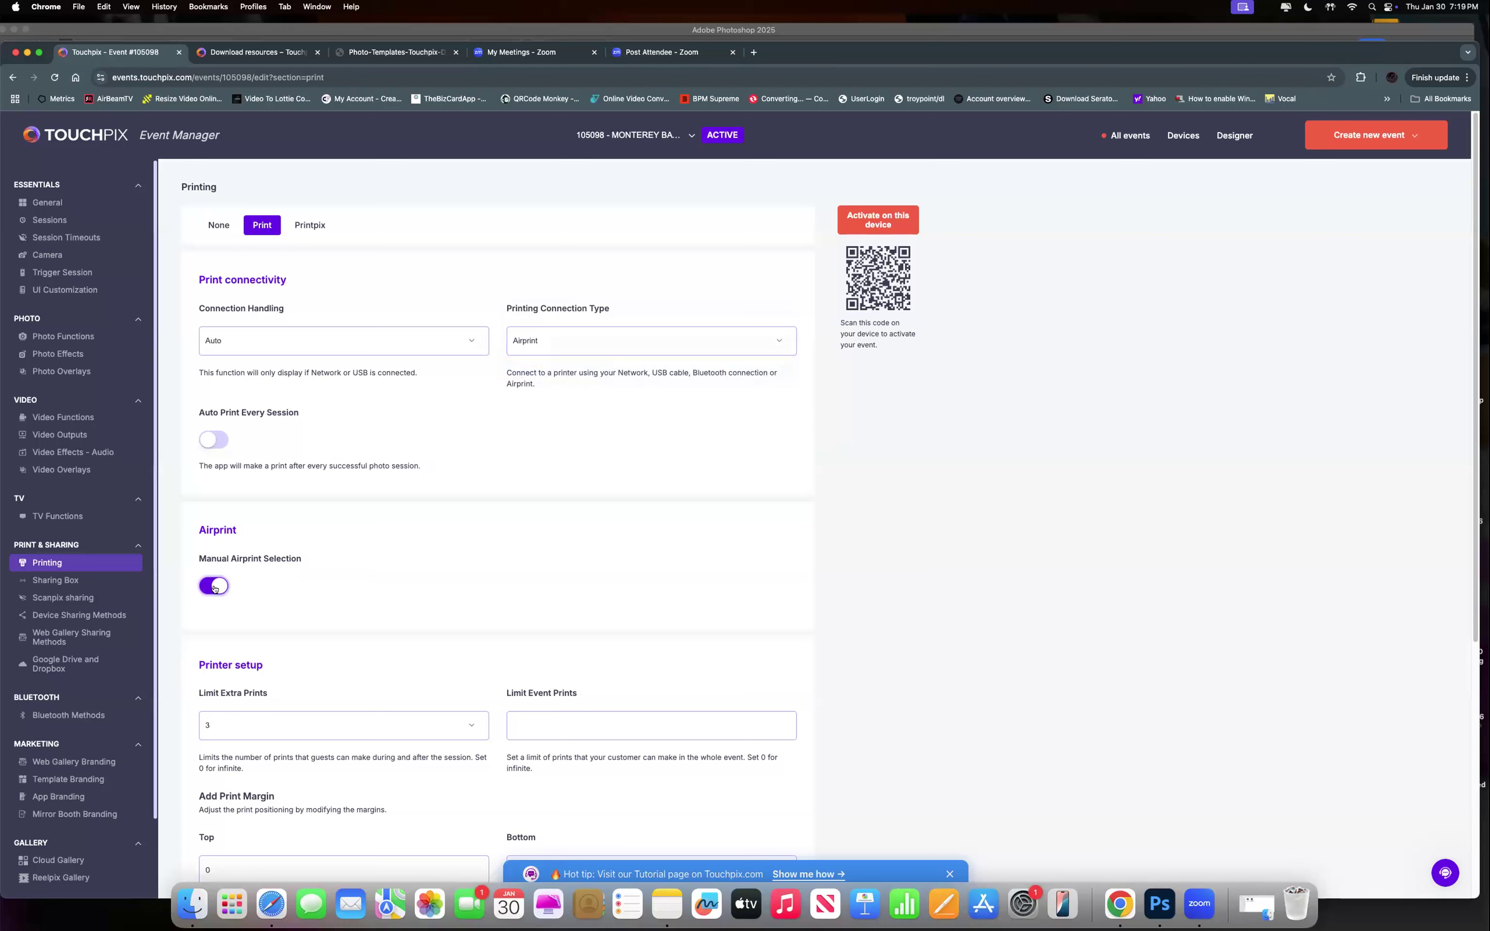
click(214, 587)
click(214, 587)
scroll(293, 618, down, 1)
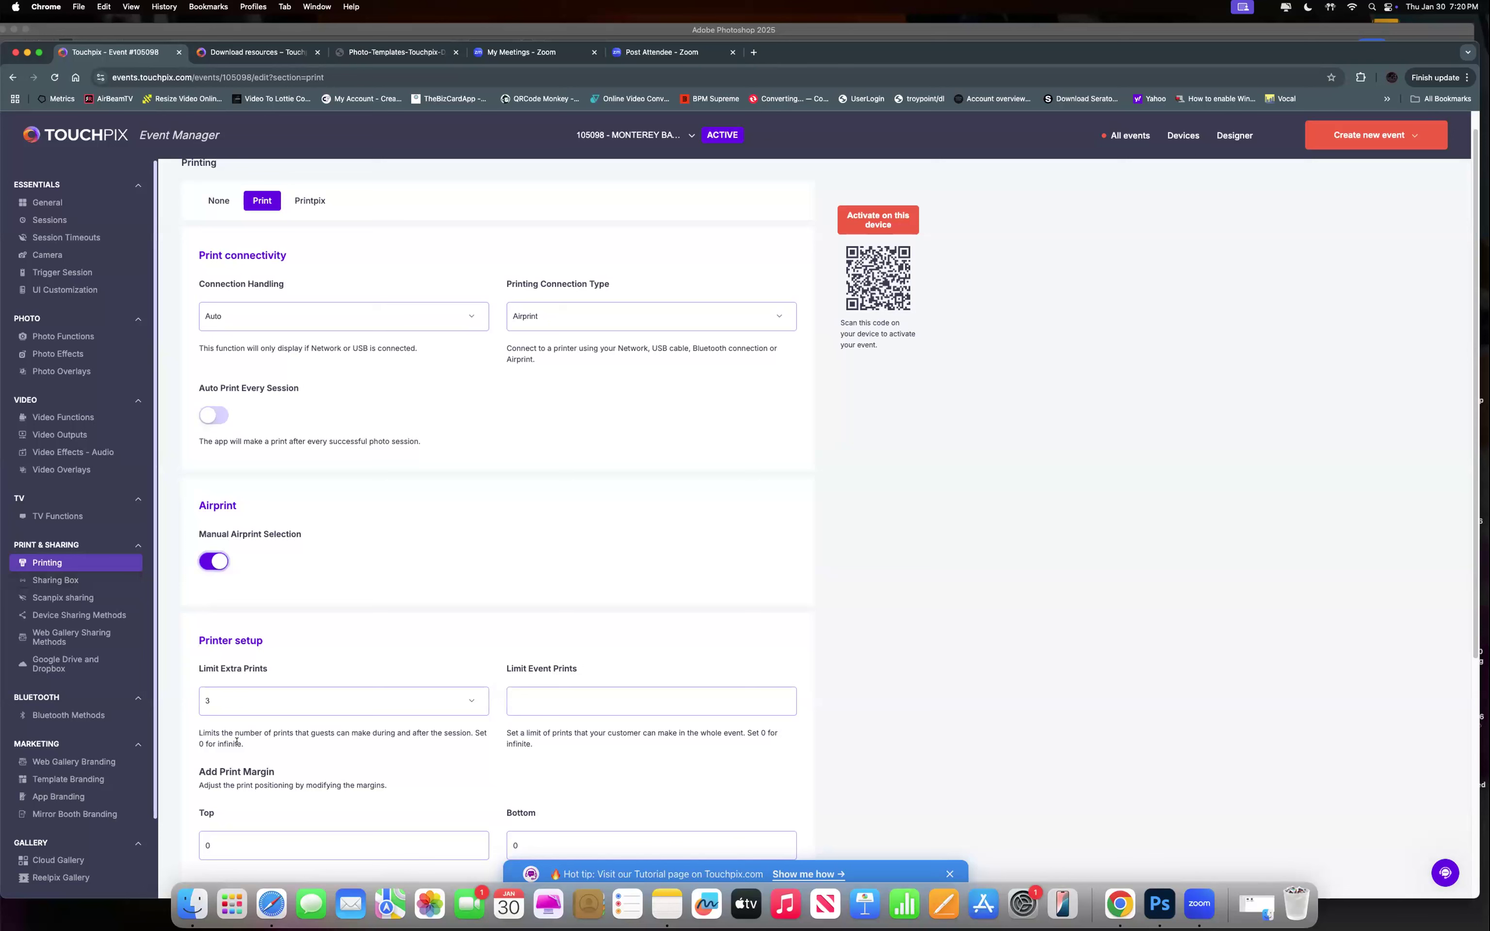
Go through Sharing Box and Scanpix sharing to event 105098's Device Sharing Methods page.
click(78, 581)
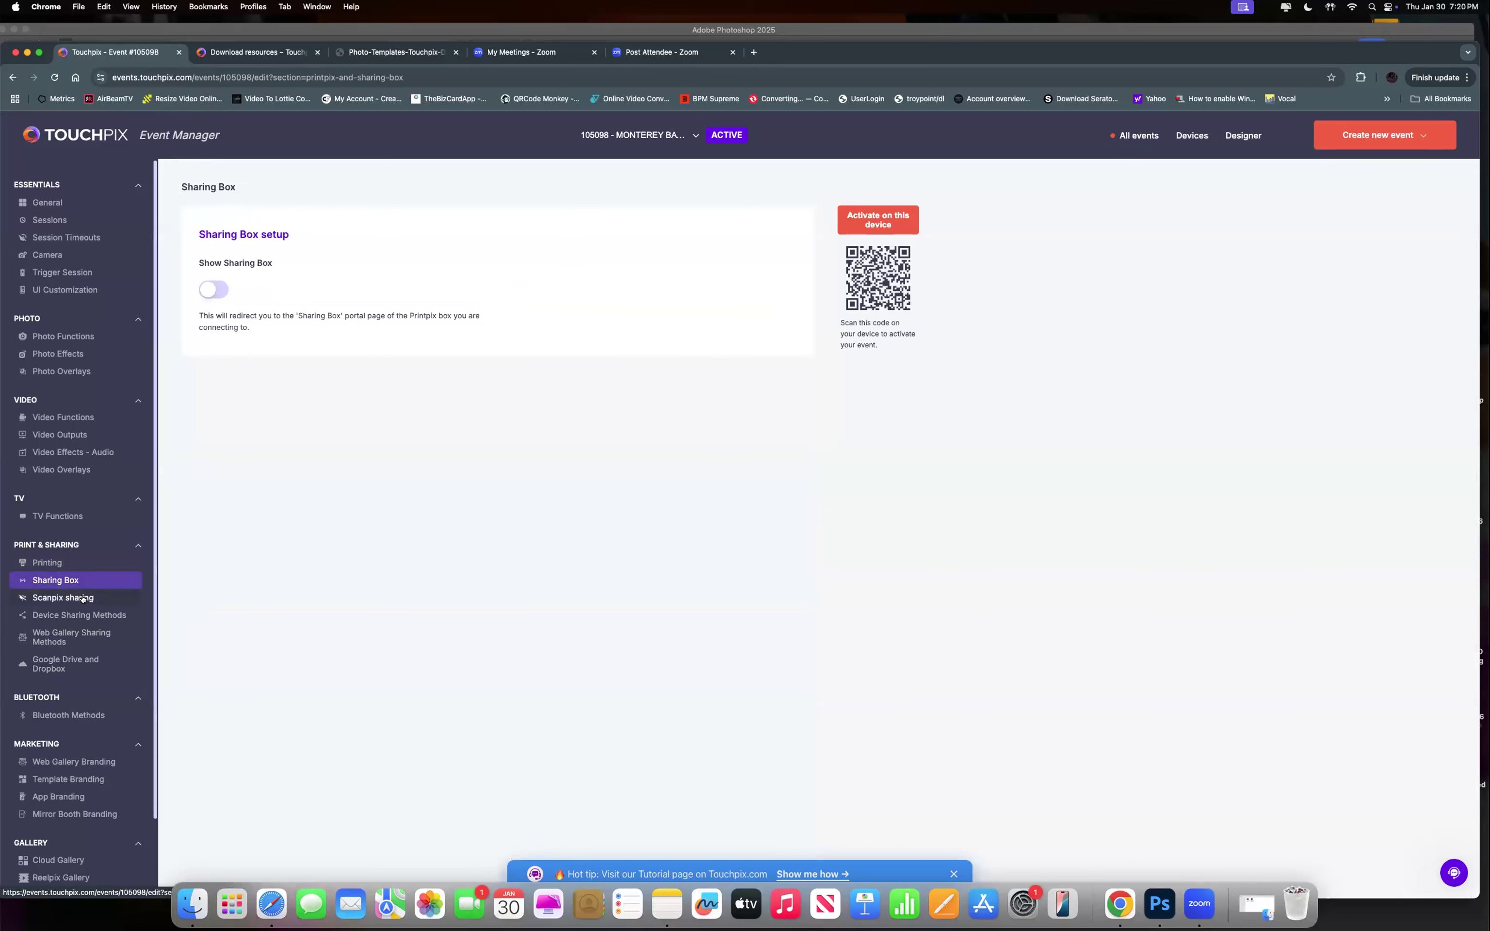
click(83, 599)
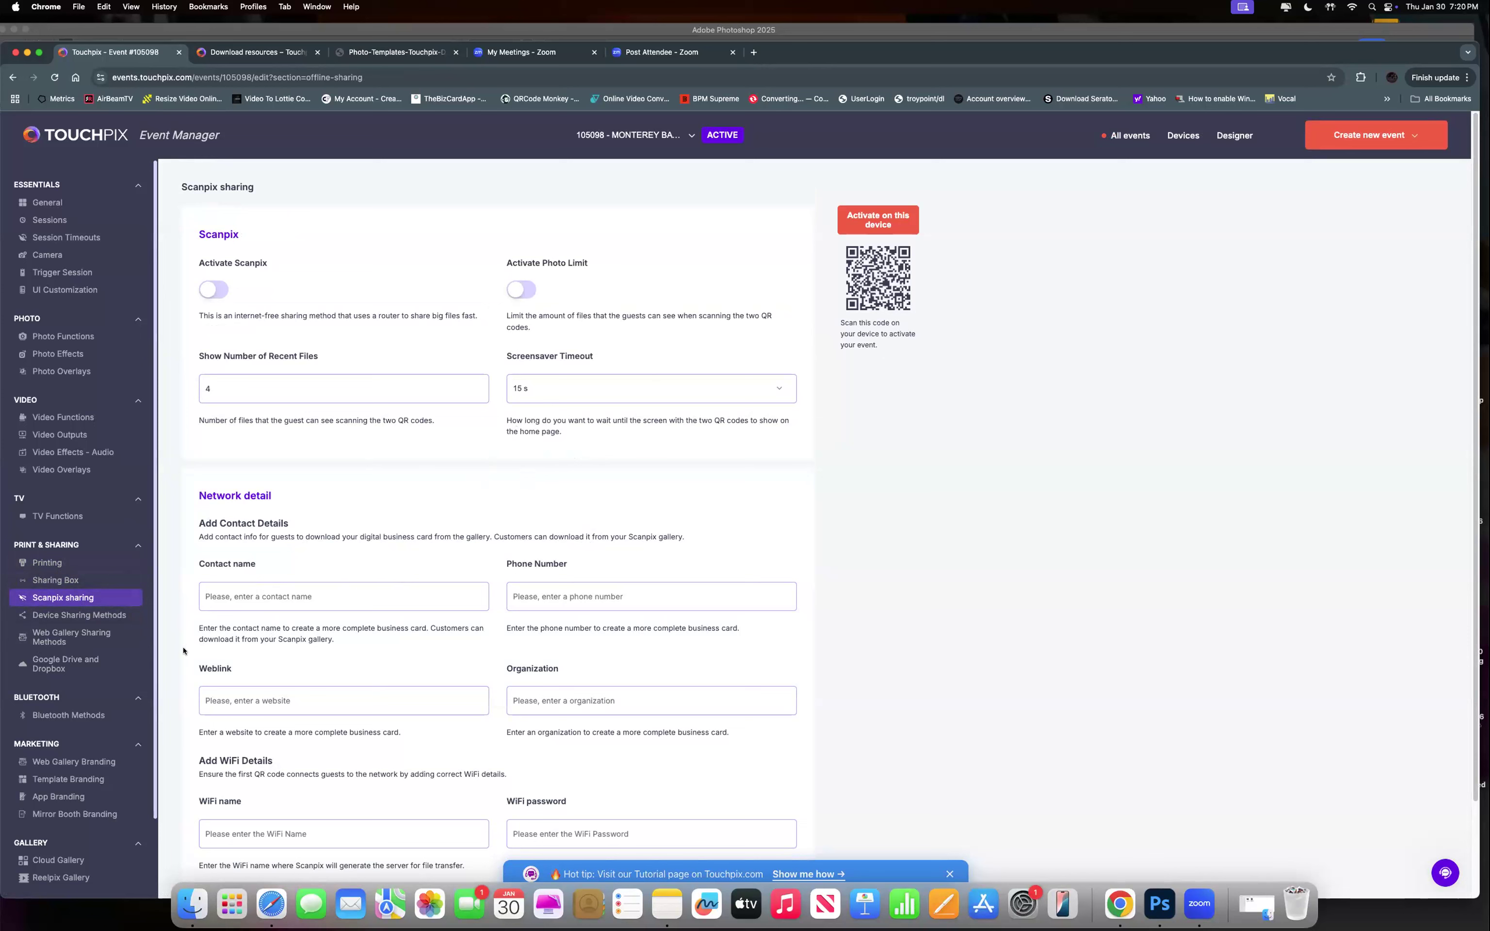
click(62, 616)
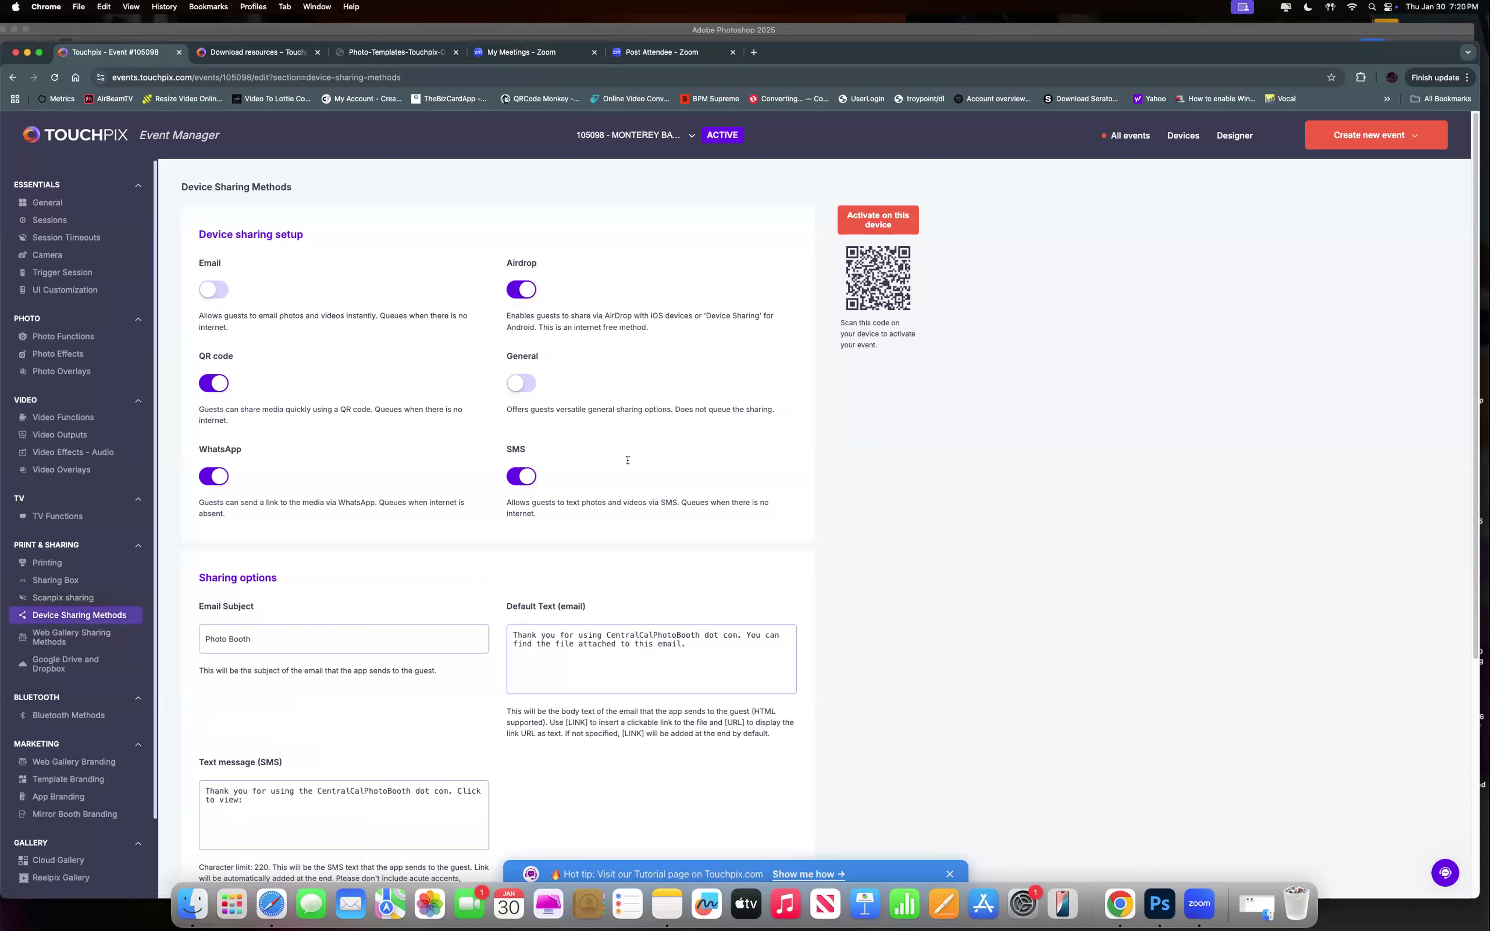
Switch QR code sharing off and review the sharing options below, including the SMS message.
click(218, 382)
scroll(590, 572, down, 2)
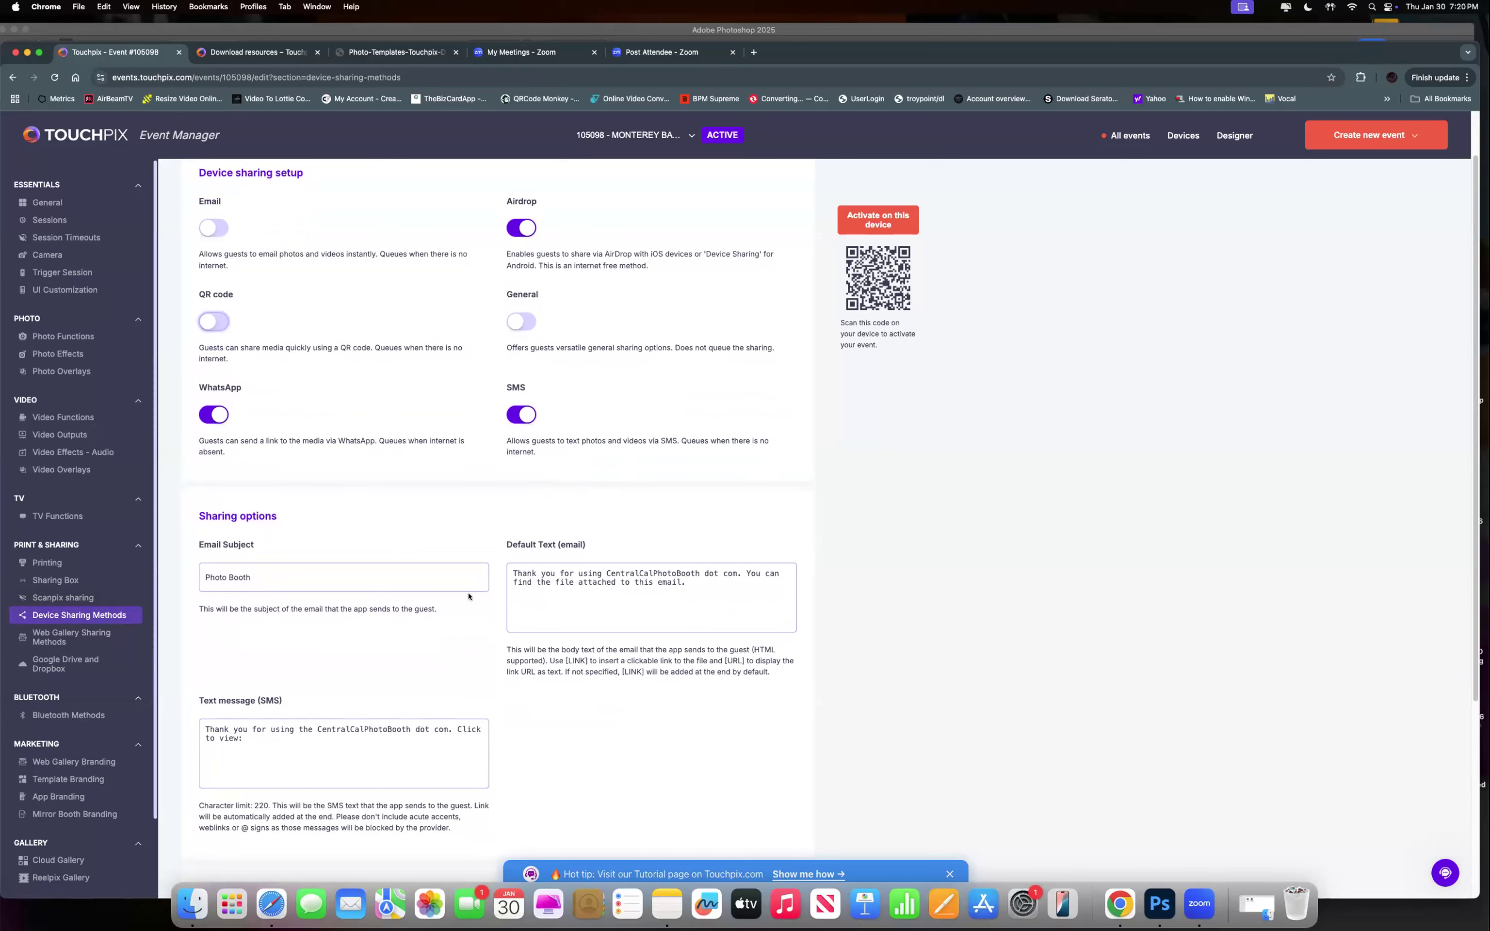
scroll(373, 665, down, 2)
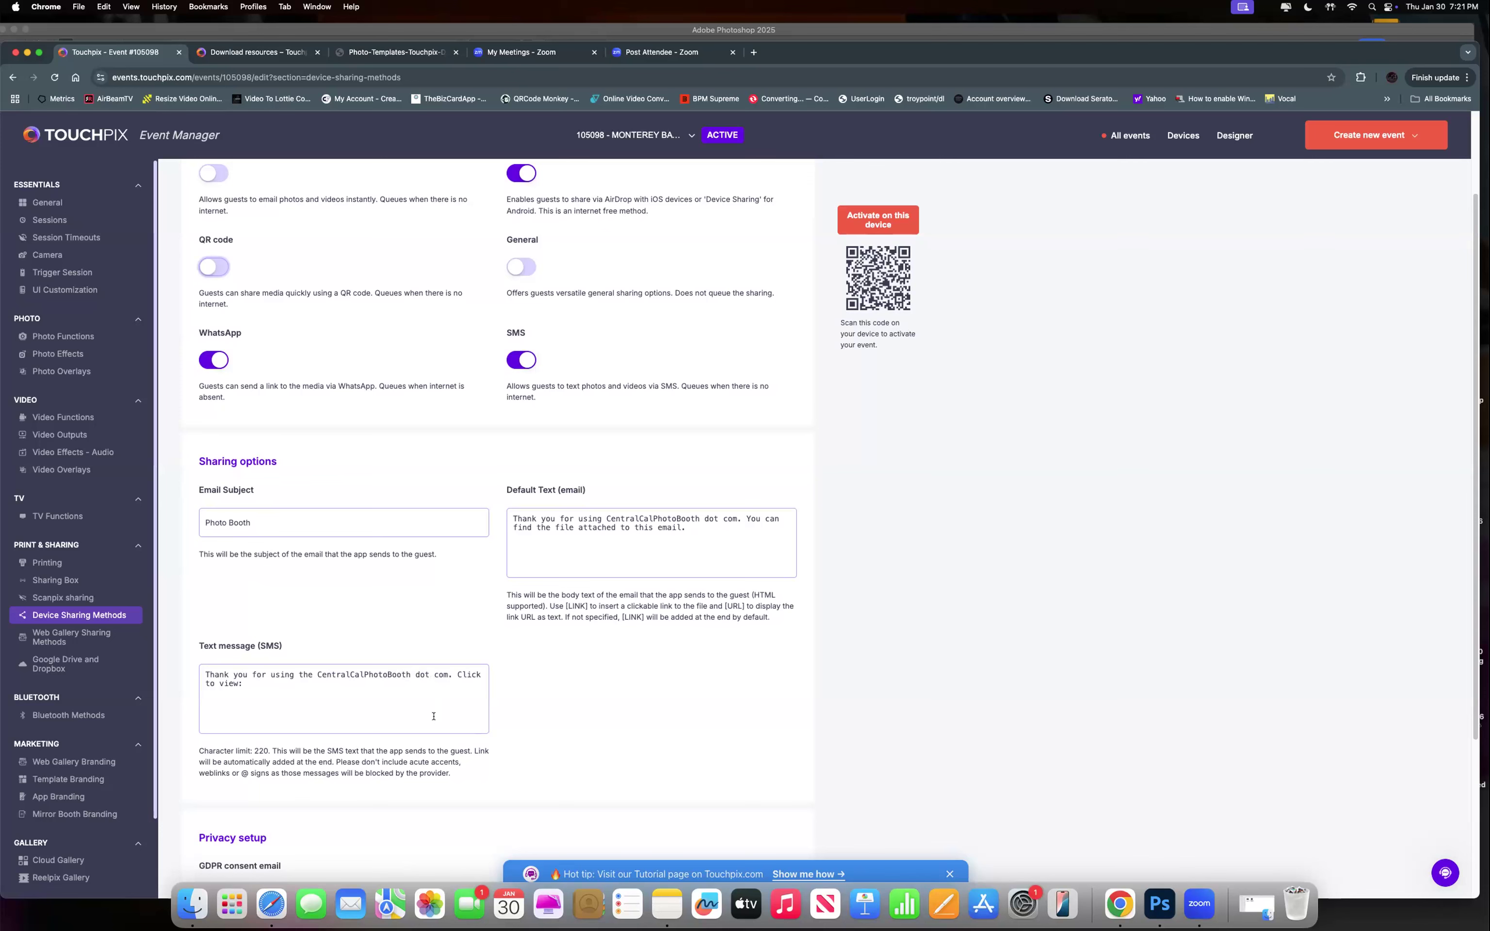
Re-enable QR code sharing so Airdrop, QR code, WhatsApp and SMS are on, with Email and General off.
scroll(468, 703, down, 5)
scroll(445, 700, down, 2)
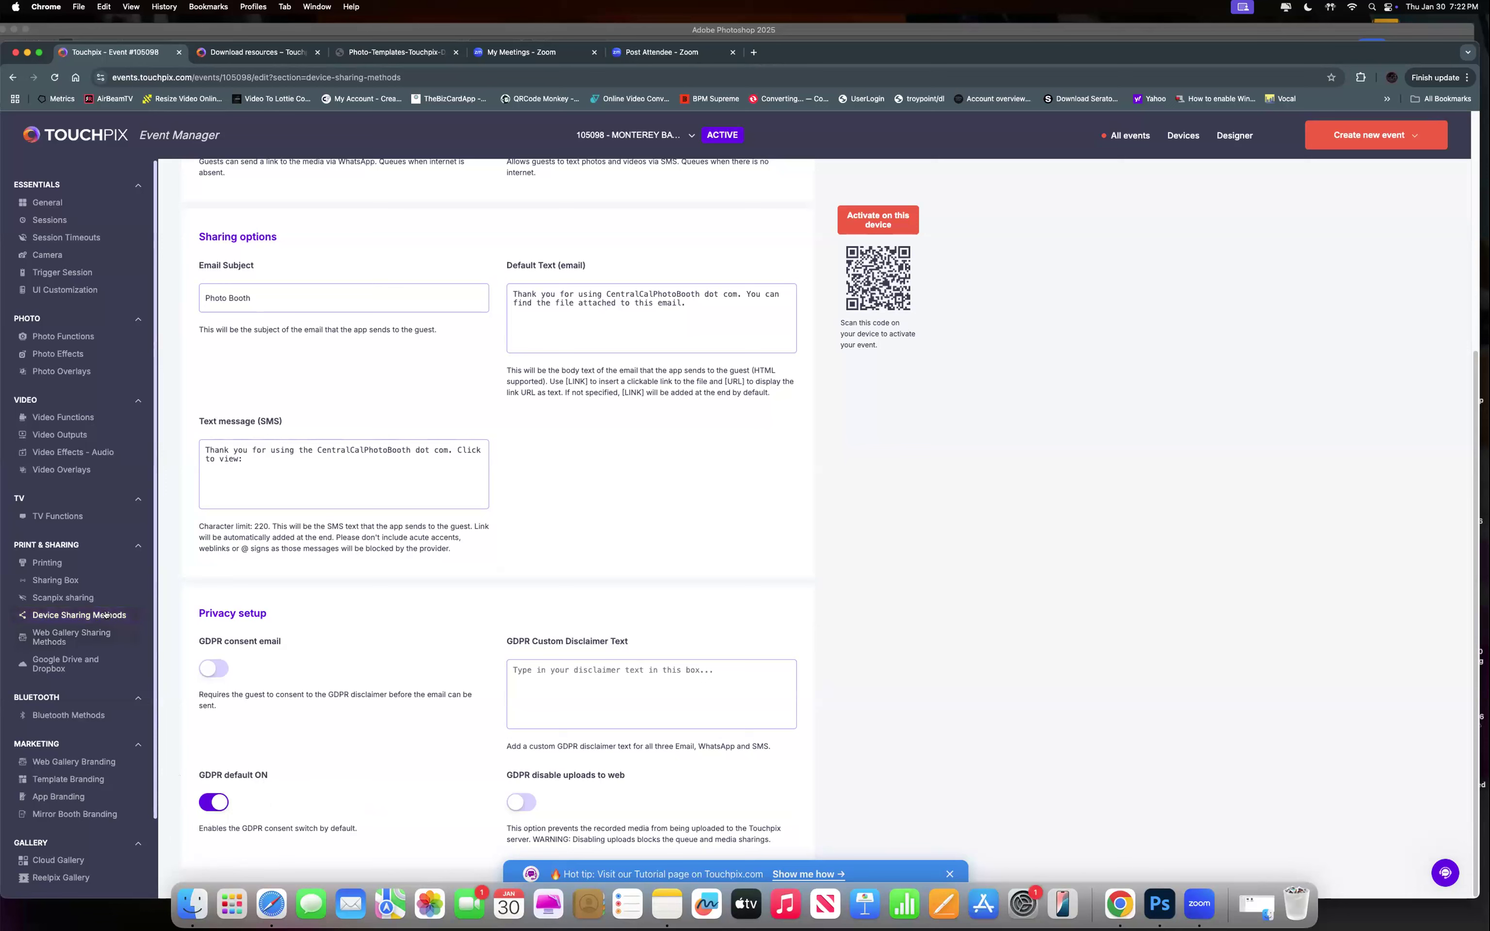
click(121, 615)
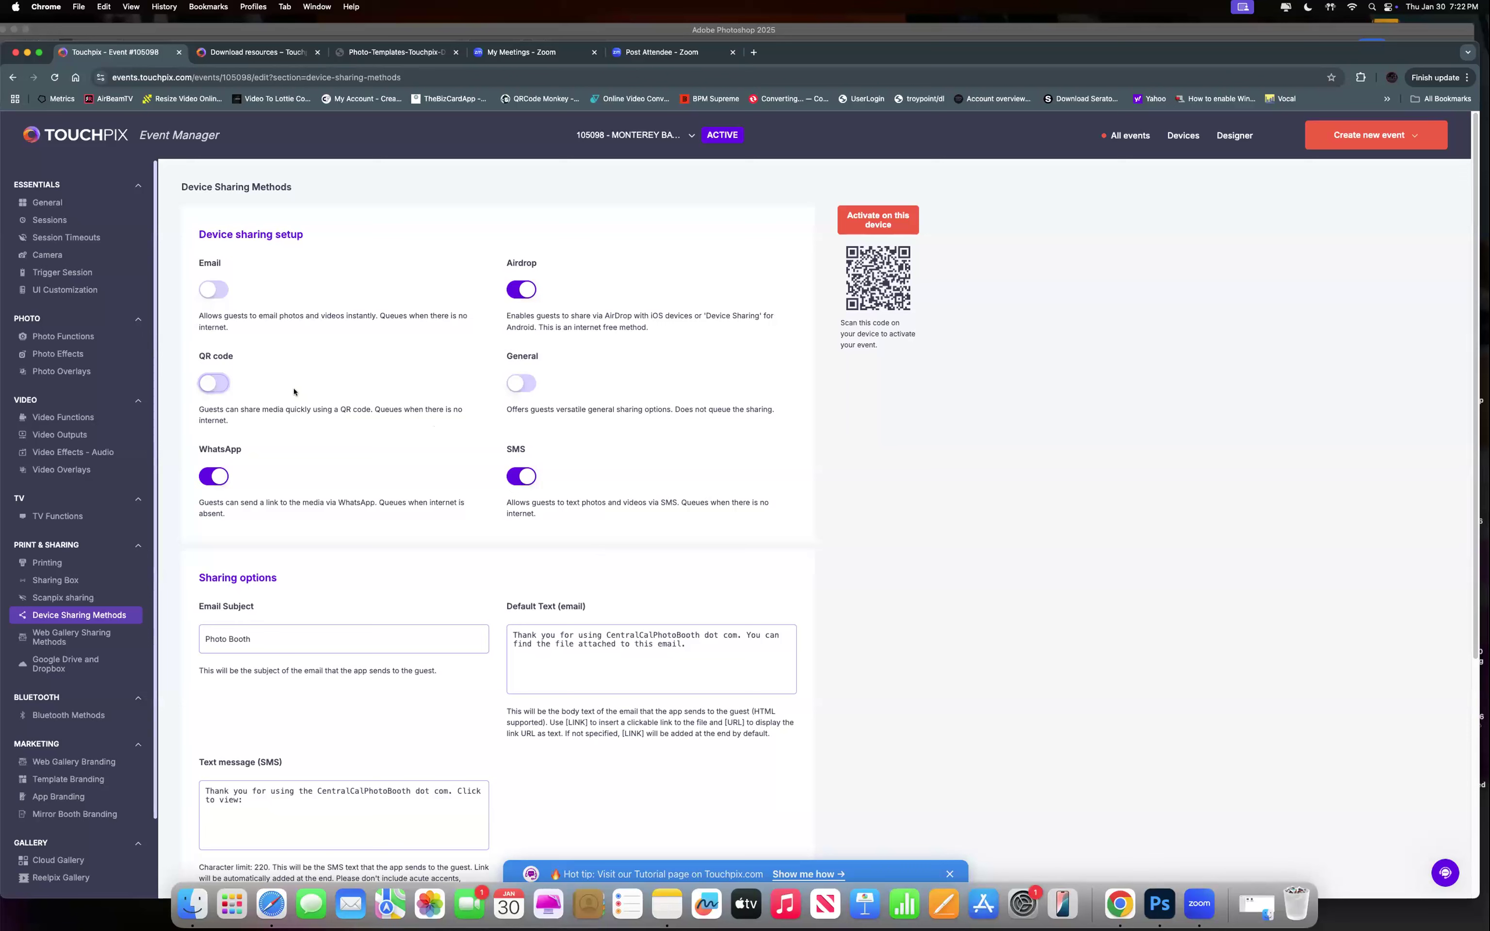
click(212, 387)
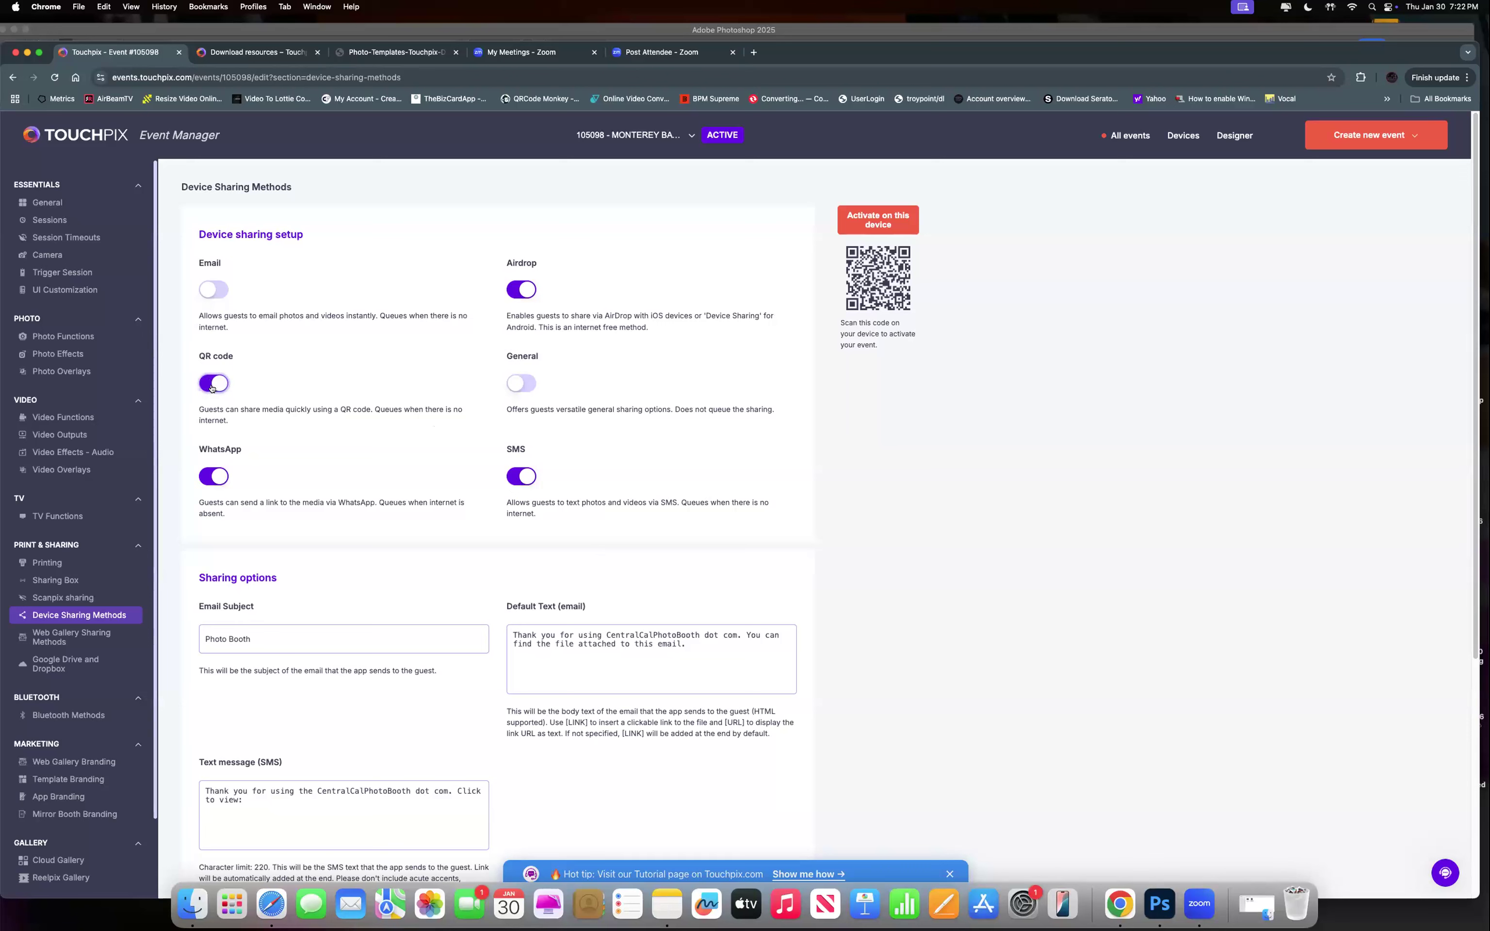
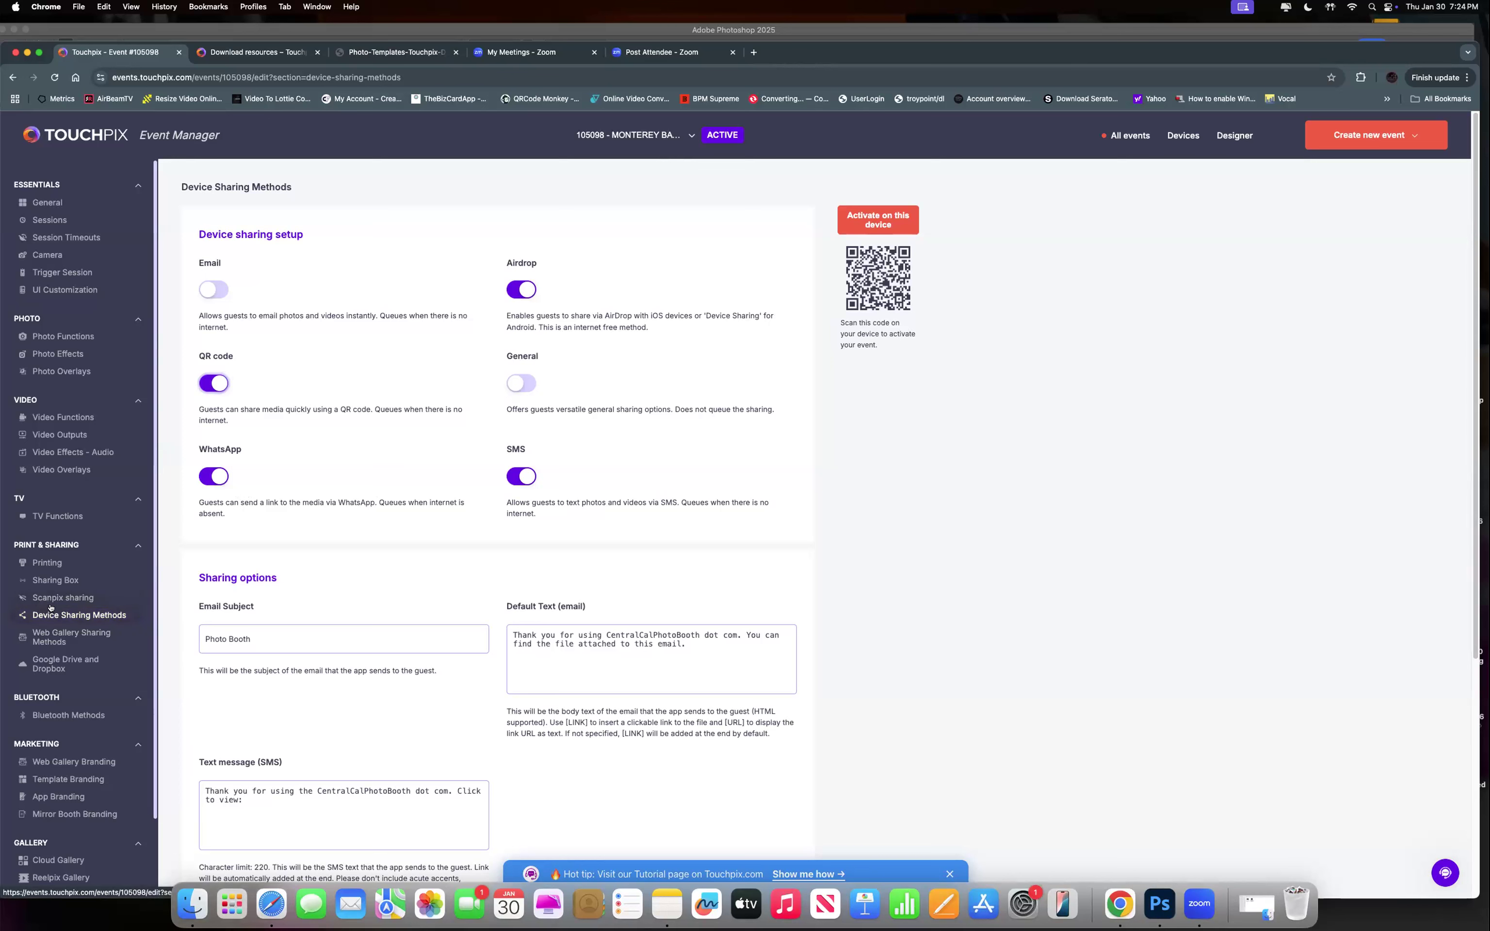
Review Device Sharing Methods (Airdrop, QR code, WhatsApp, SMS on), then move to Web Gallery Sharing Methods.
click(55, 613)
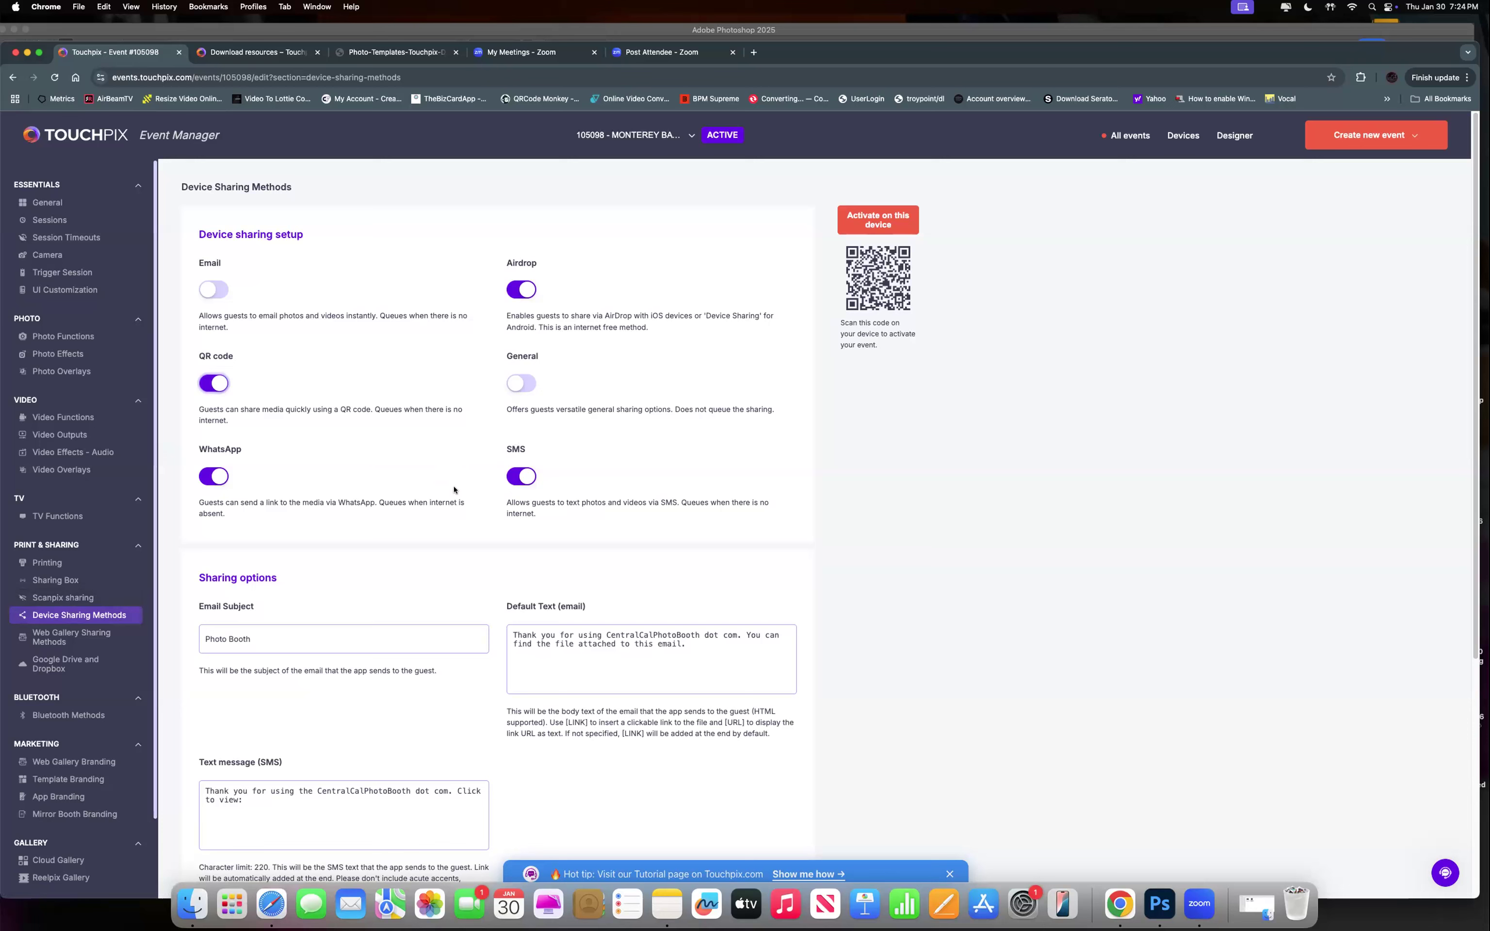
scroll(271, 480, down, 1)
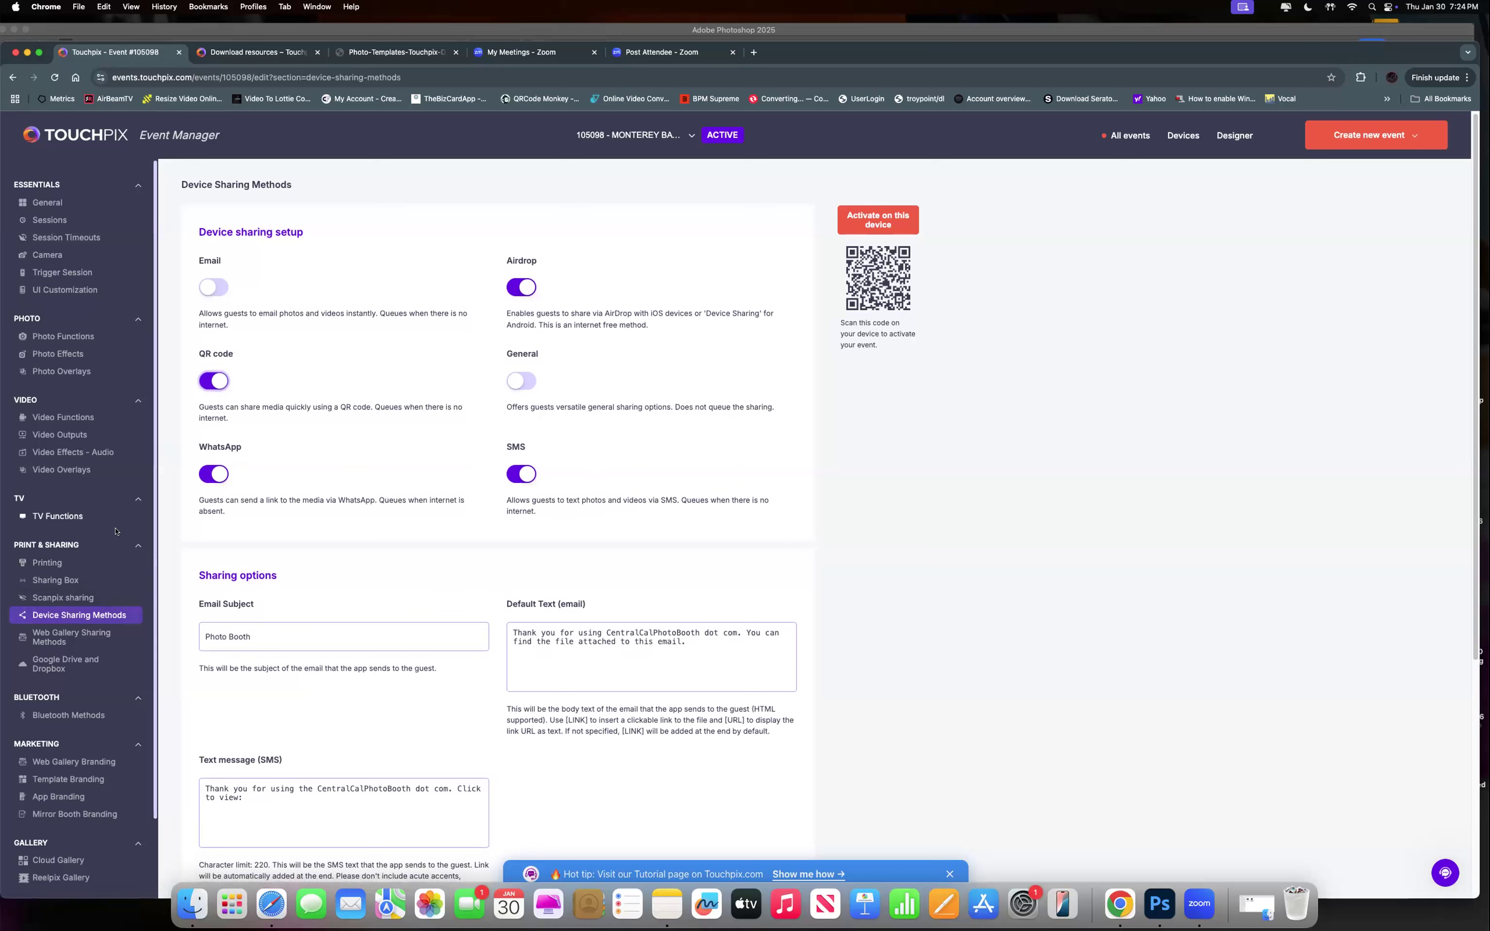
scroll(109, 508, down, 3)
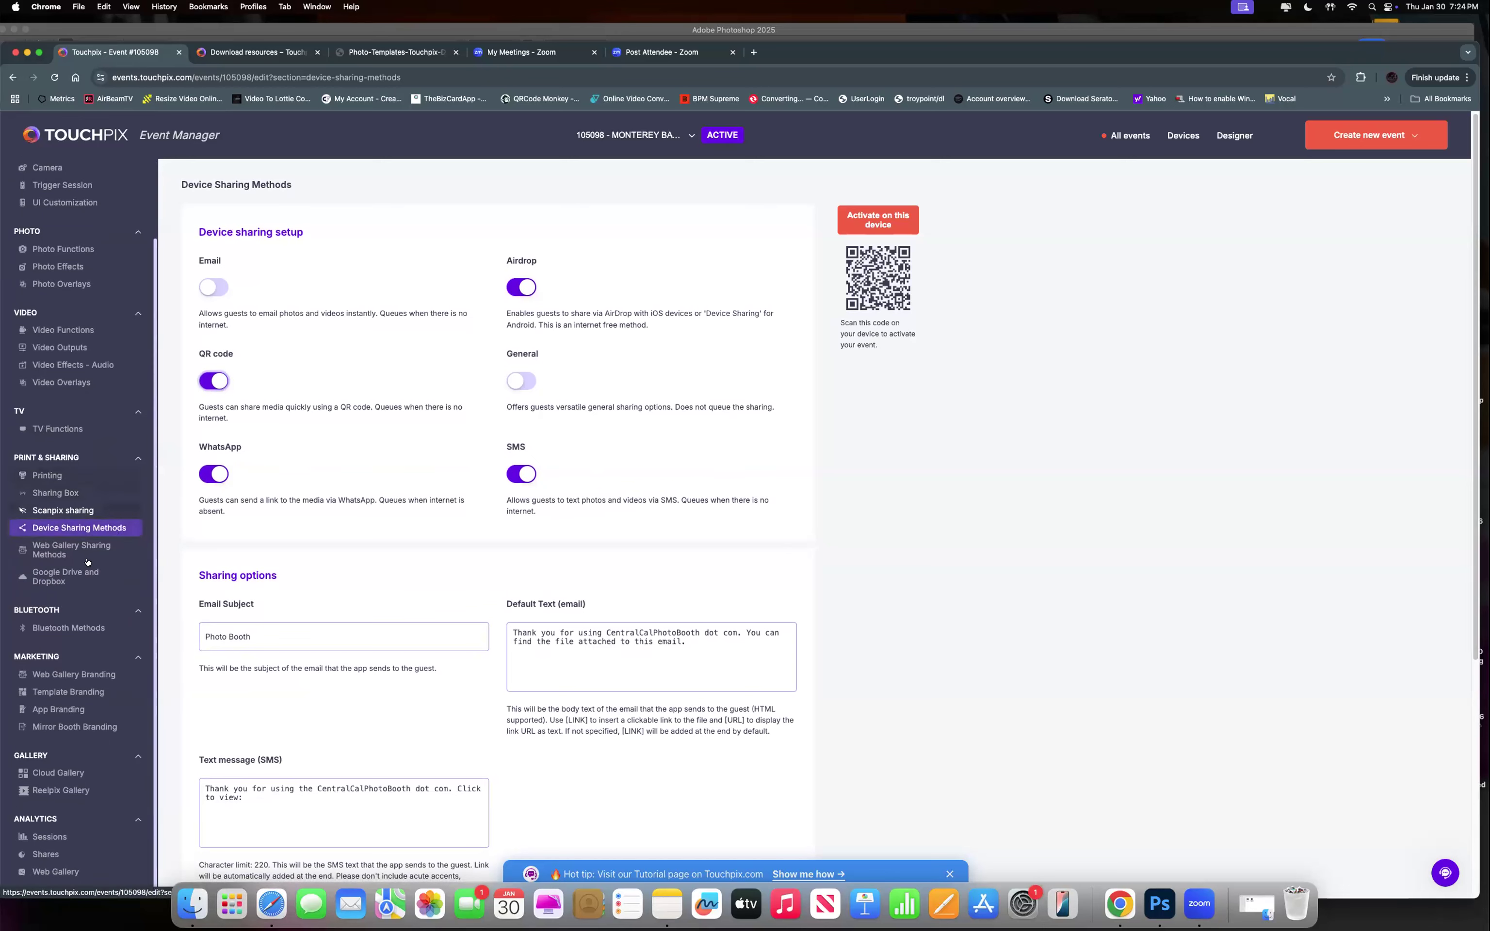
click(48, 552)
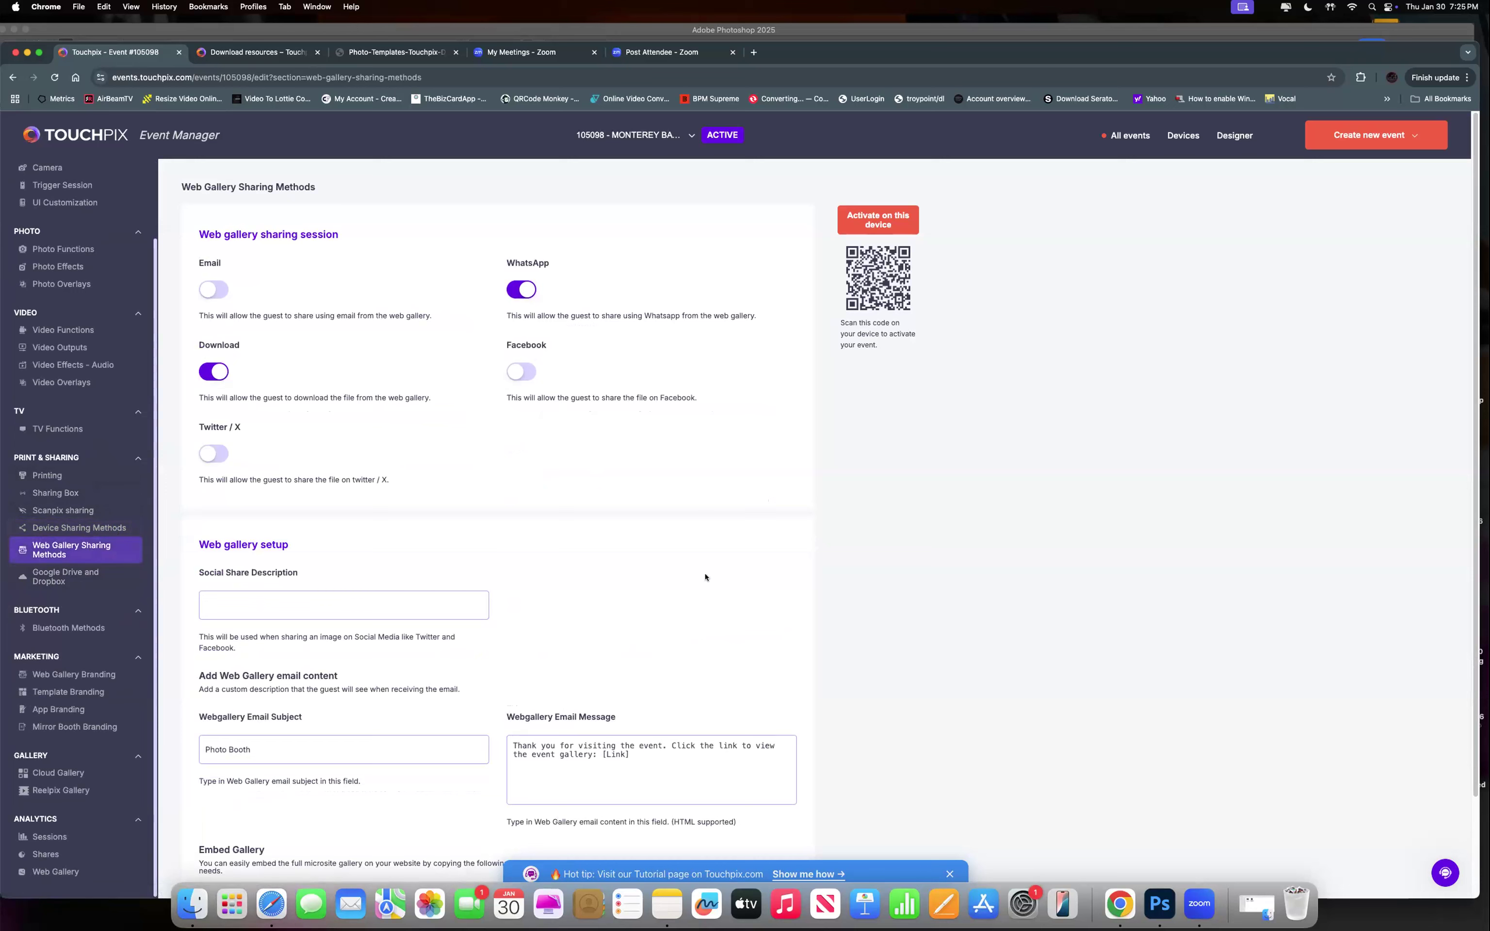
Scroll down the Web Gallery Sharing page and select the entire Embed Gallery iframe code.
scroll(739, 577, down, 1)
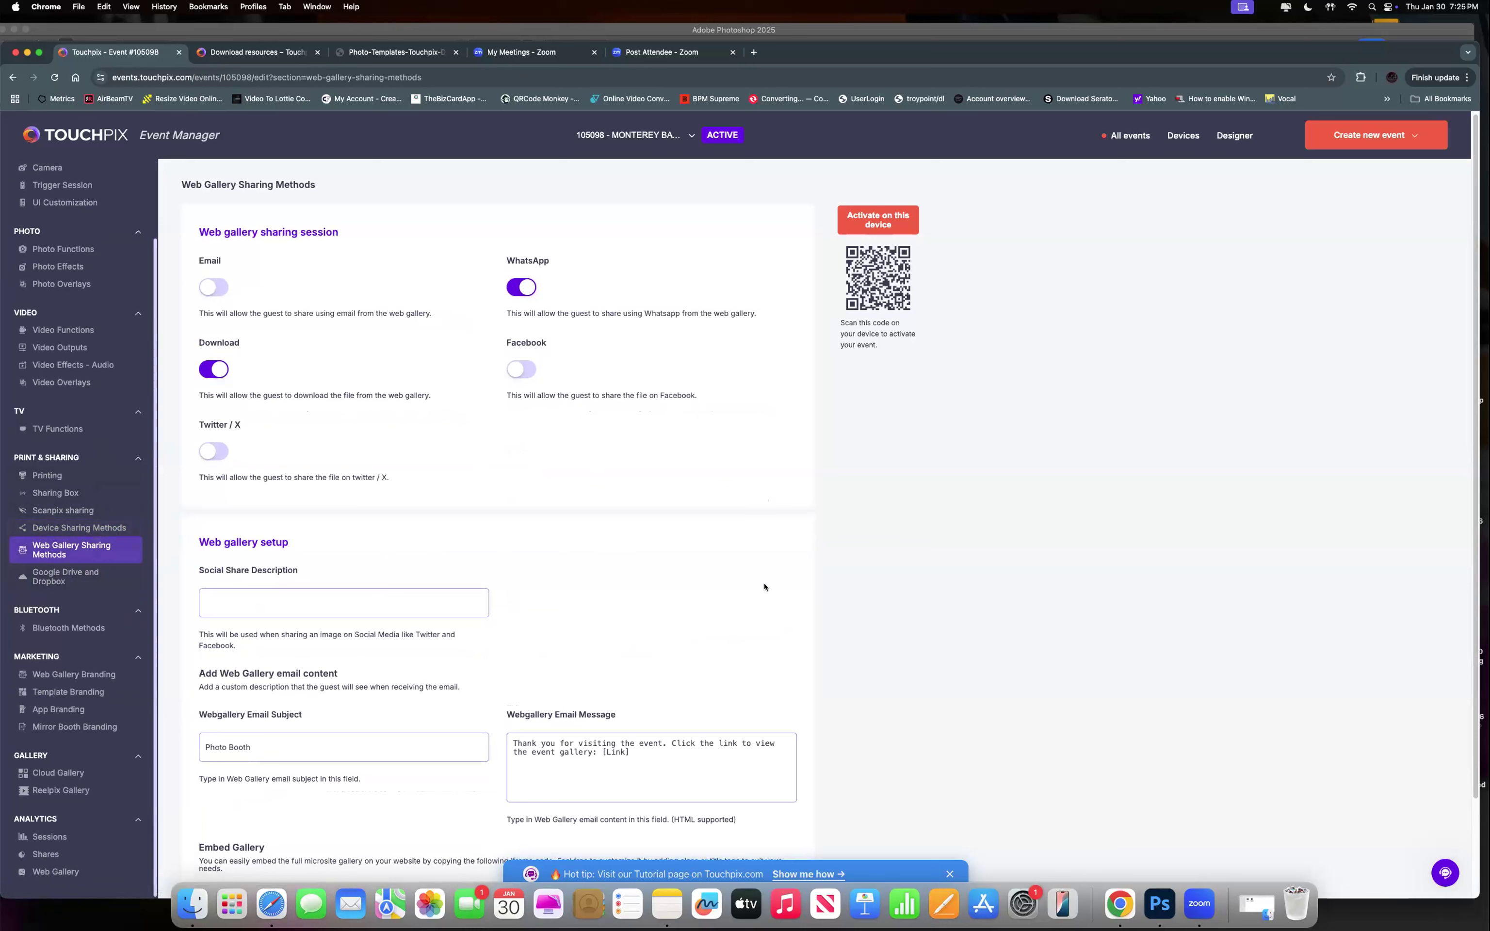
scroll(765, 587, down, 4)
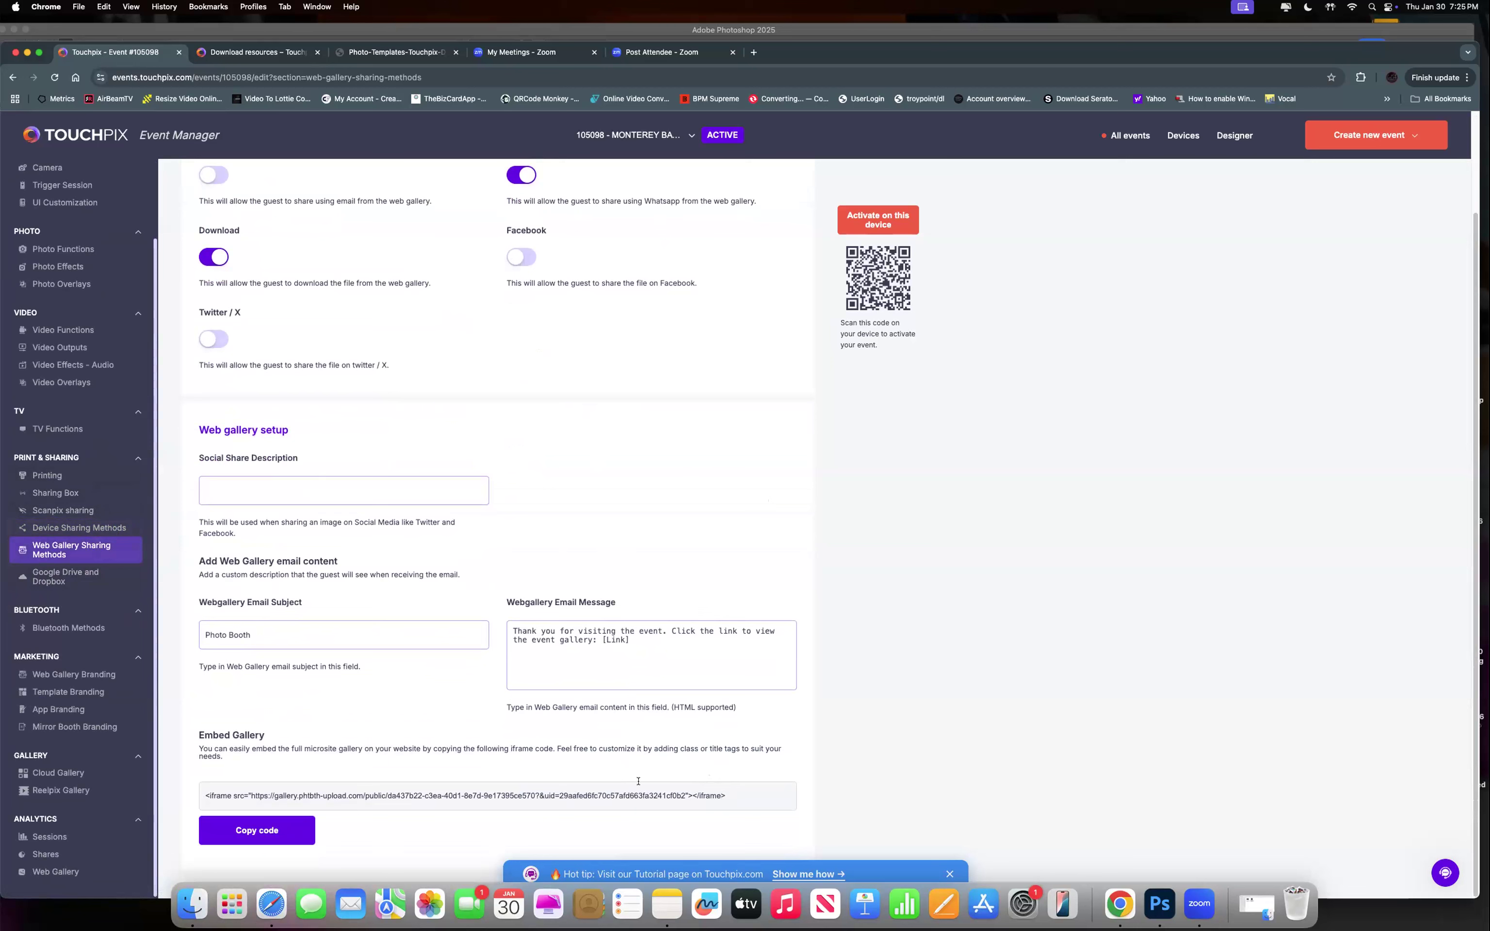
drag(727, 795, 199, 789)
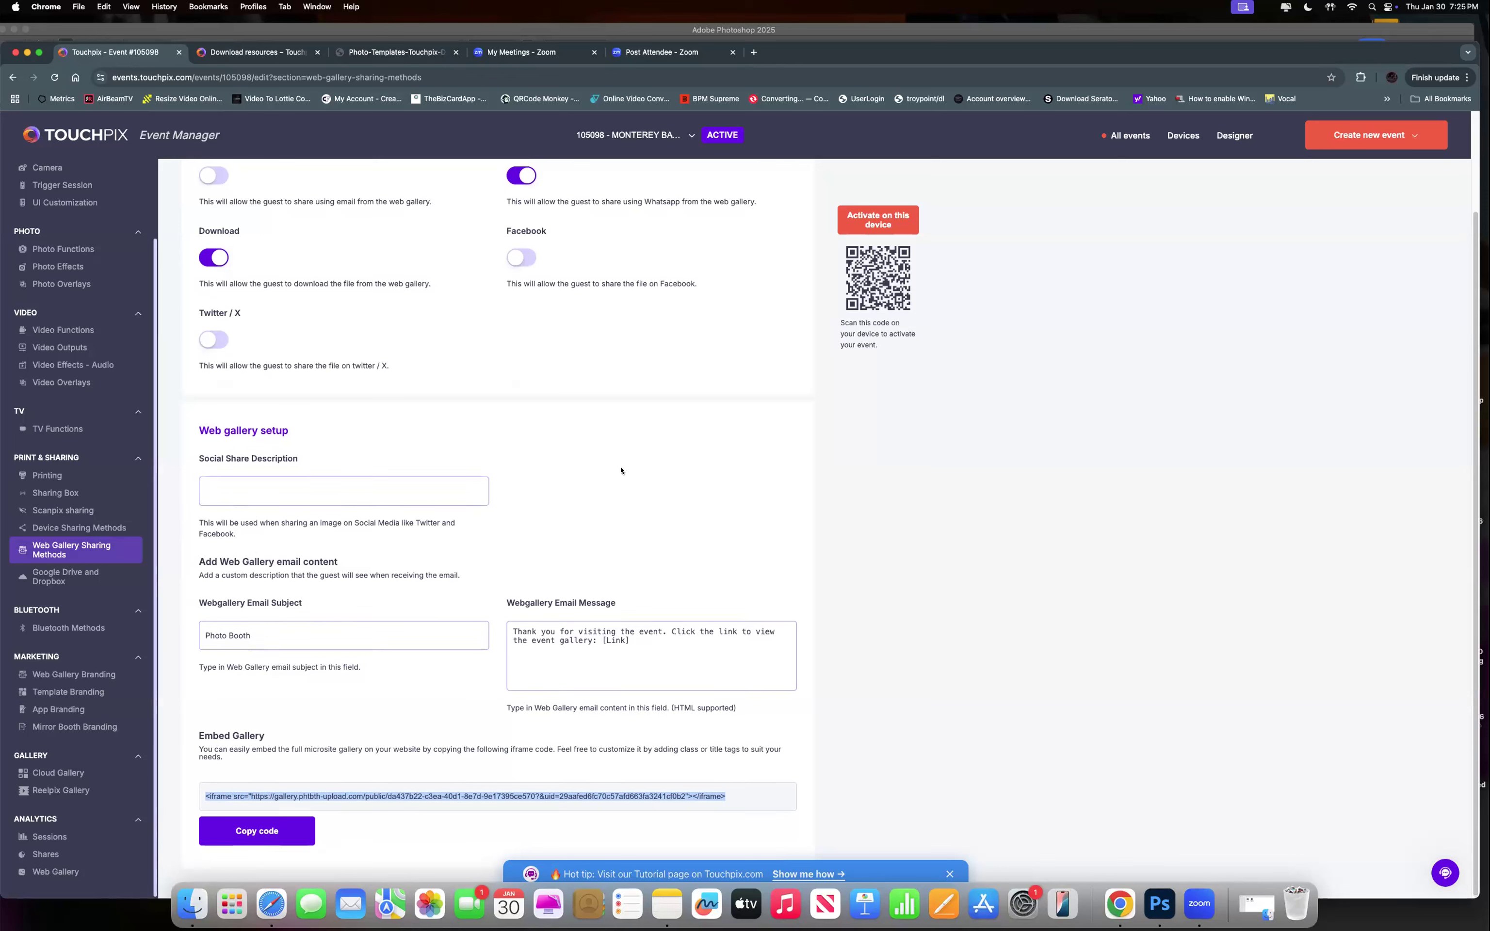
scroll(619, 469, up, 4)
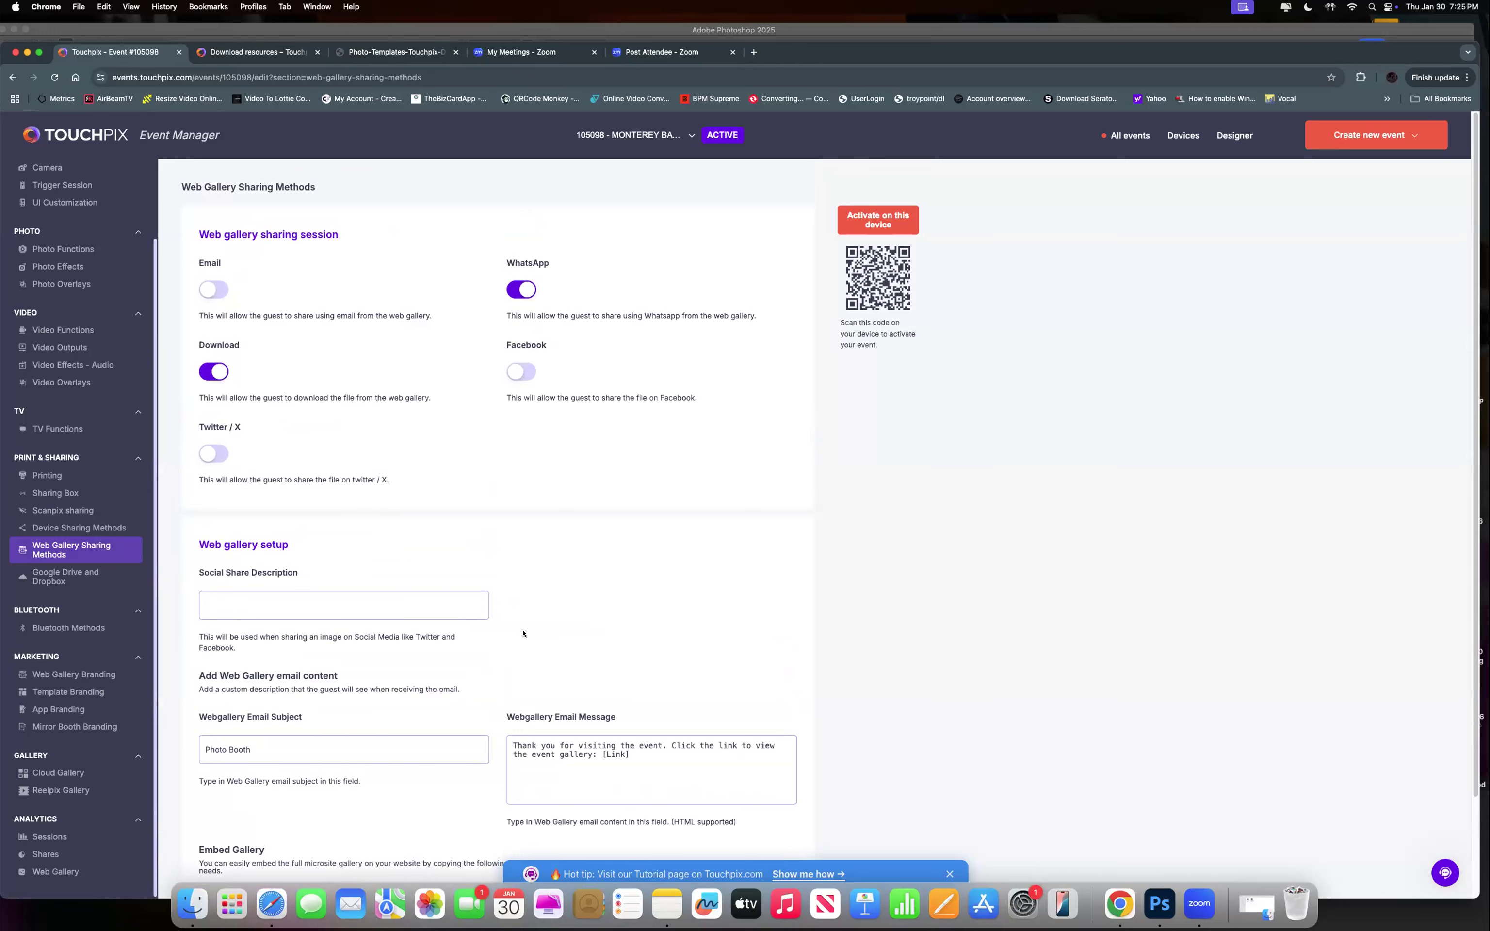
scroll(527, 632, down, 3)
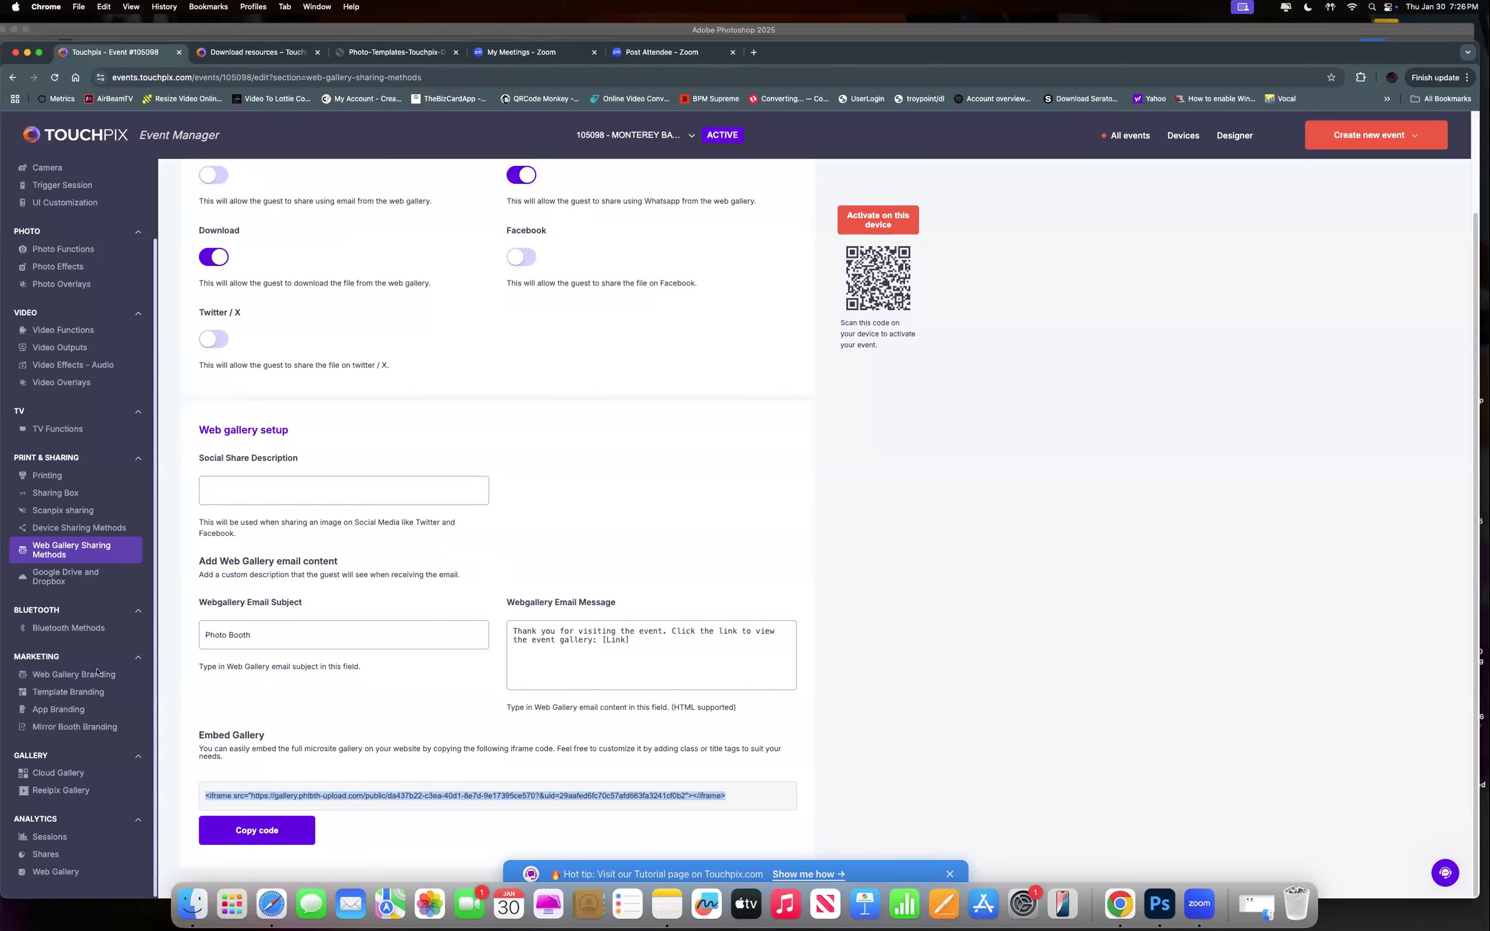
In Google Drive and Dropbox, turn on Google Drive with upload after every session.
click(48, 573)
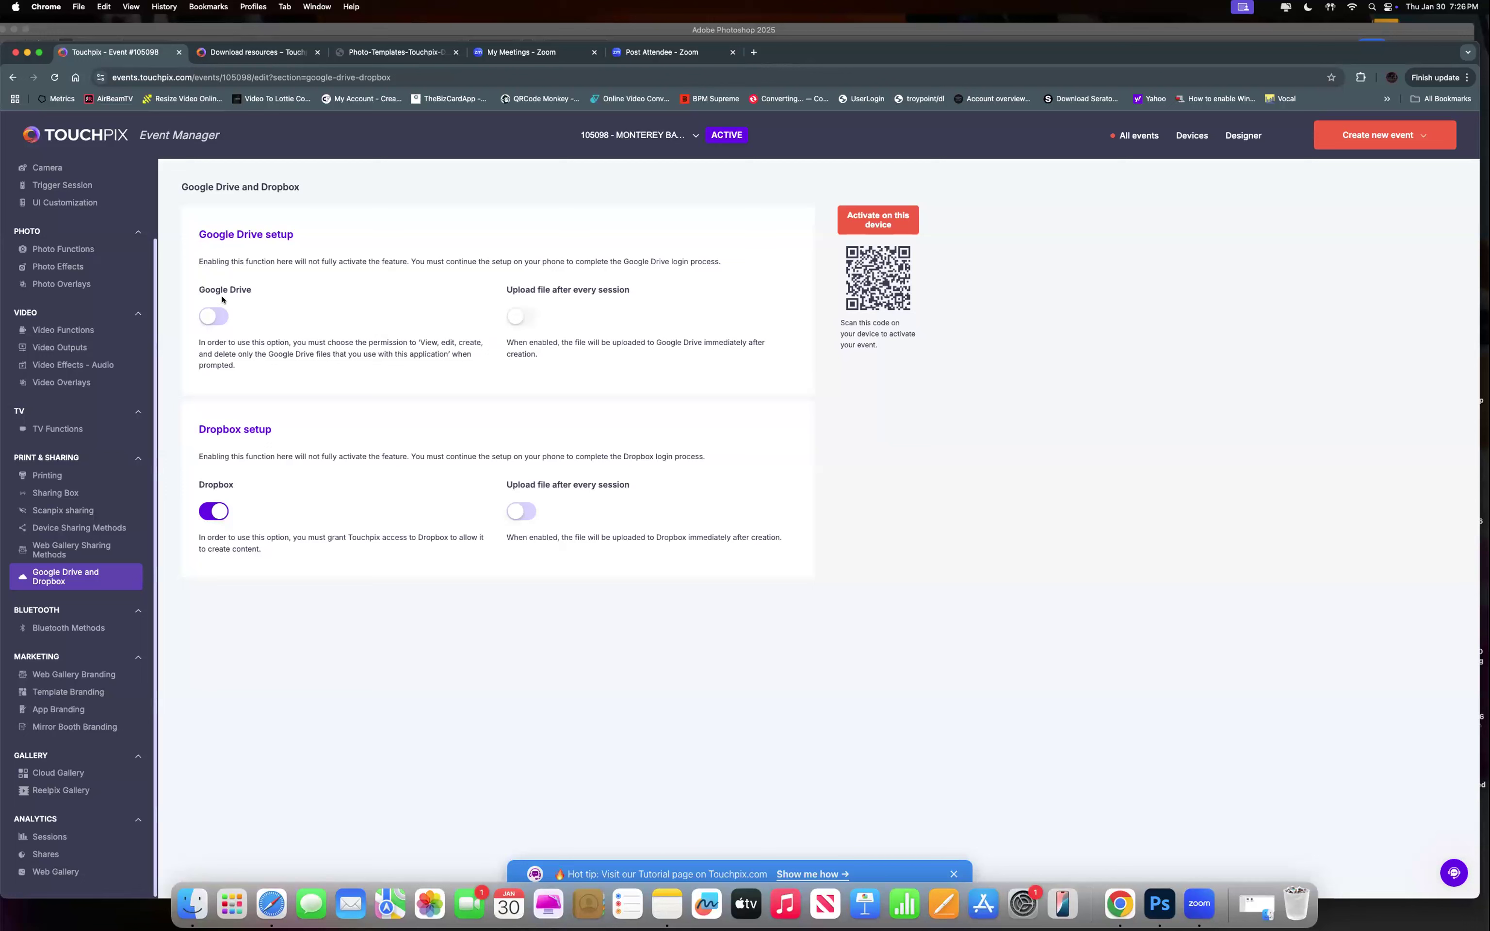
click(215, 317)
click(516, 317)
Highlight the Google Drive setup heading, switch Google Drive off, and go to Bluetooth Methods.
drag(203, 233, 310, 236)
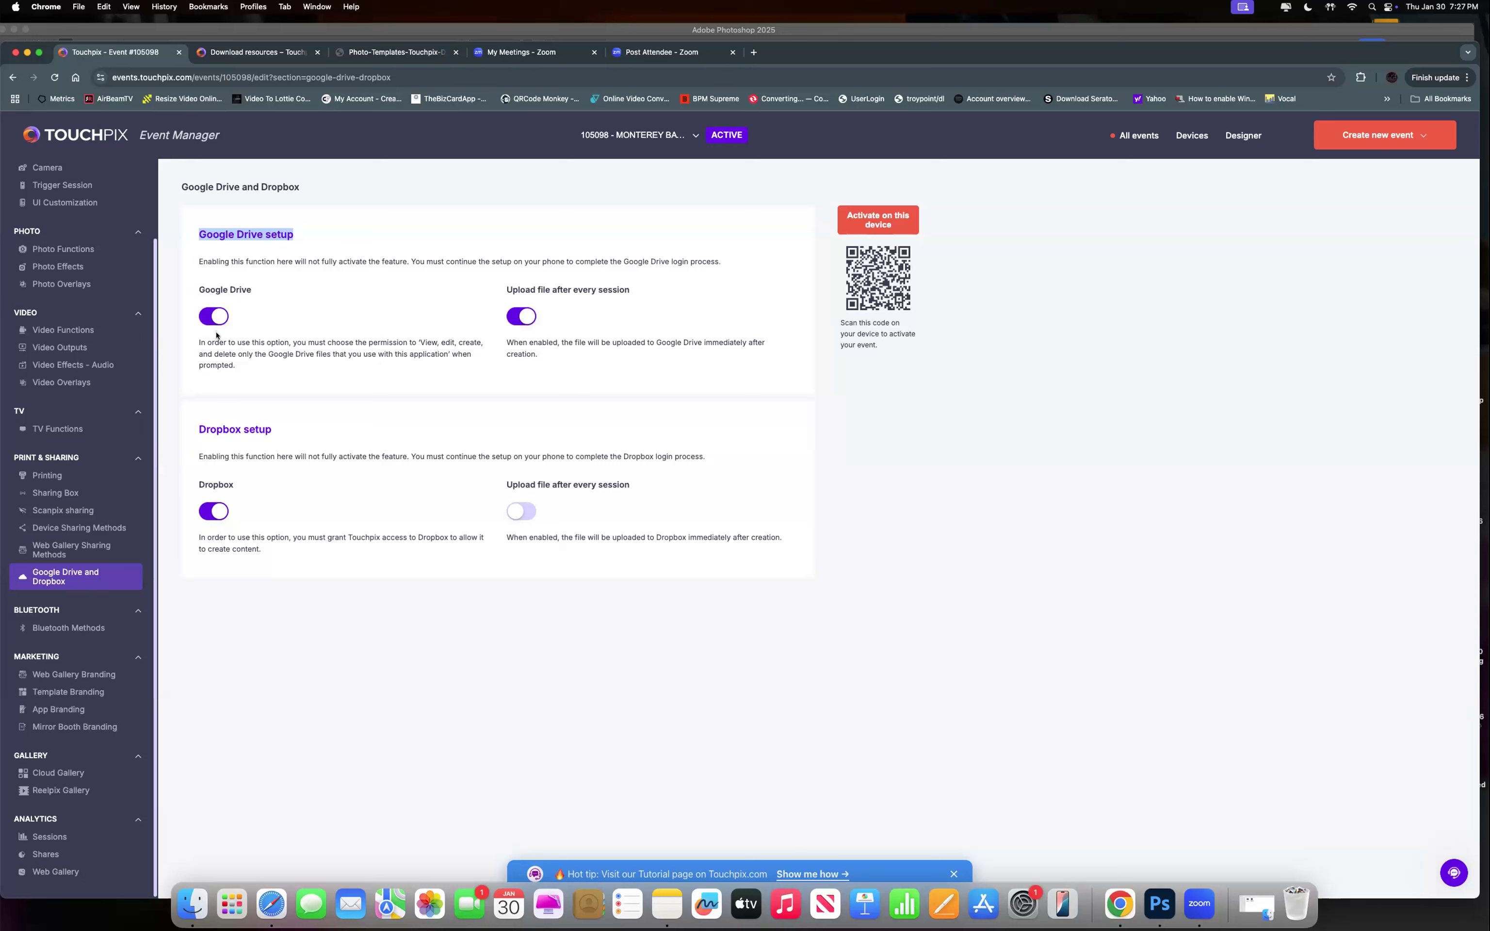
click(213, 316)
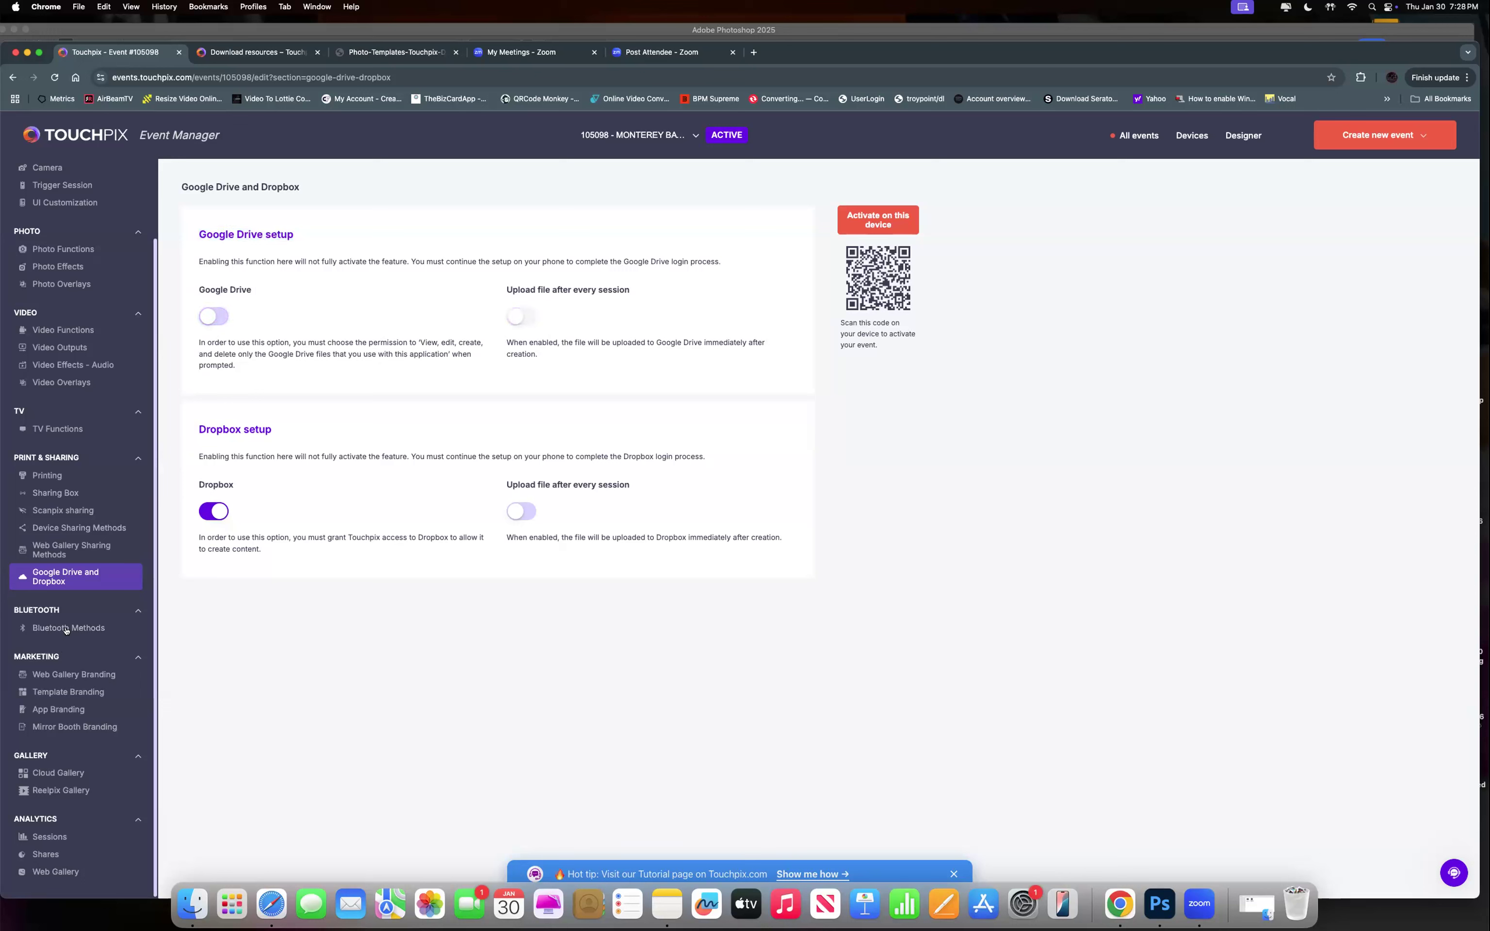
click(99, 628)
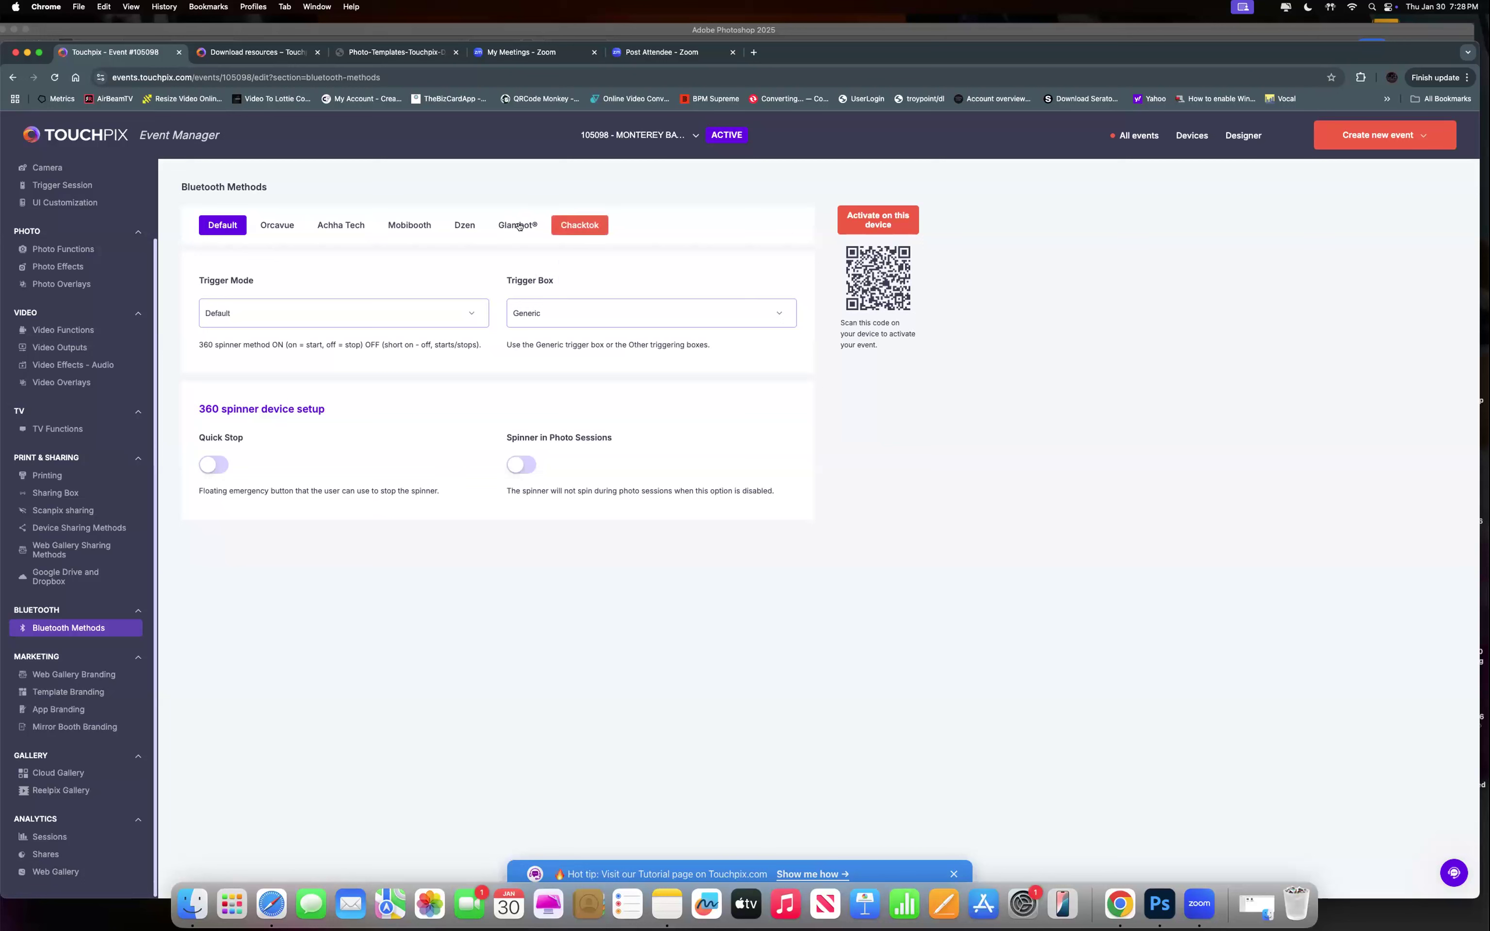
Look at the Chacktok trigger tab, return to Default, and go to Web Gallery Branding.
click(569, 225)
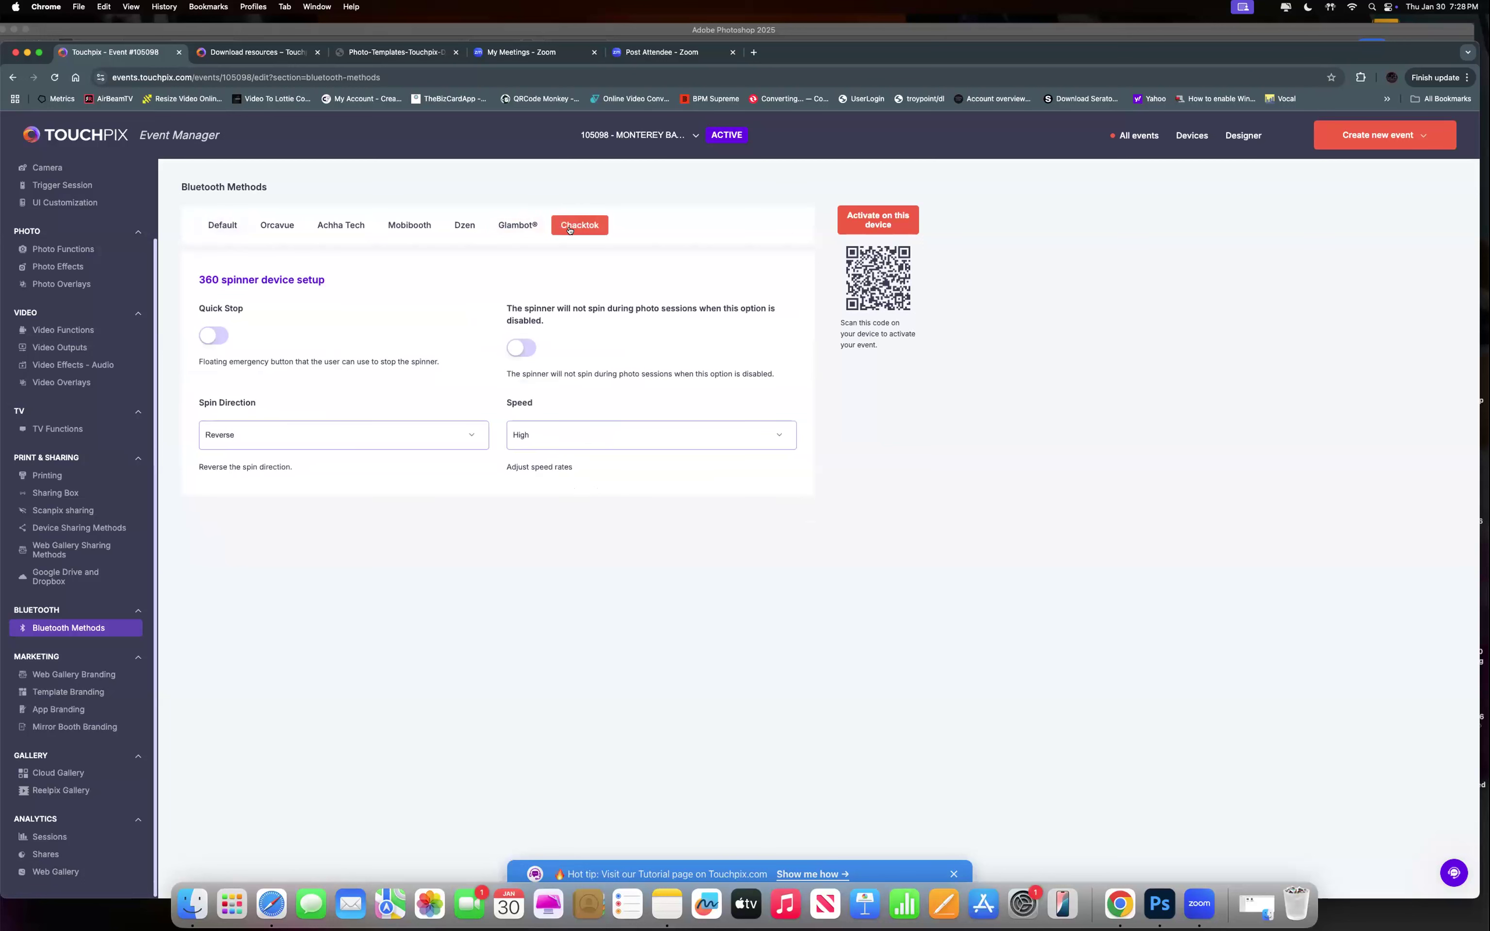
click(234, 225)
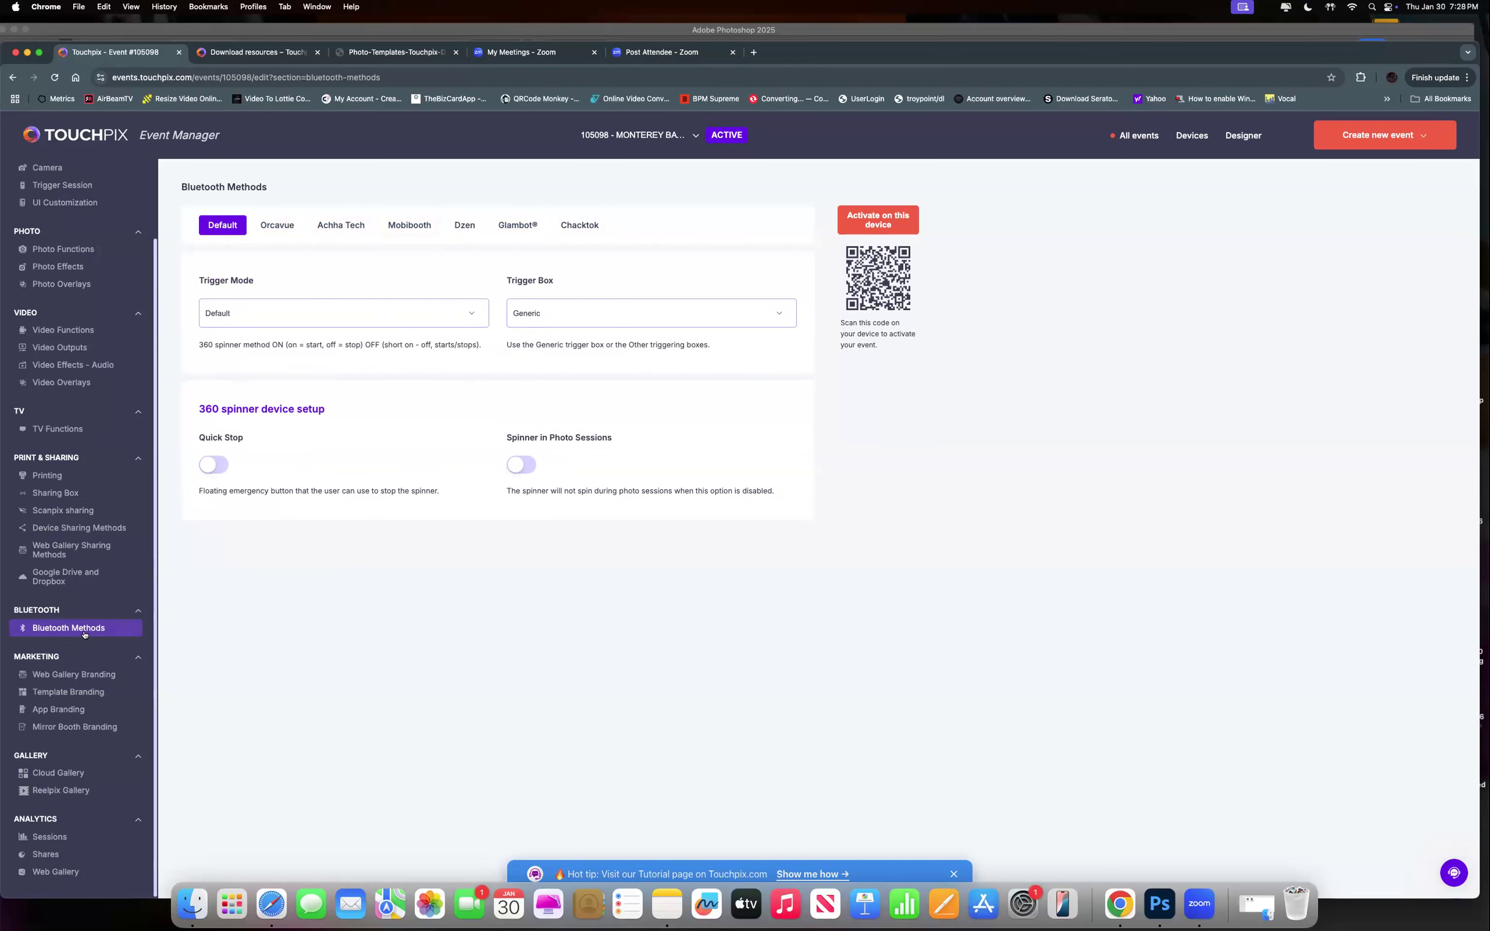
click(53, 675)
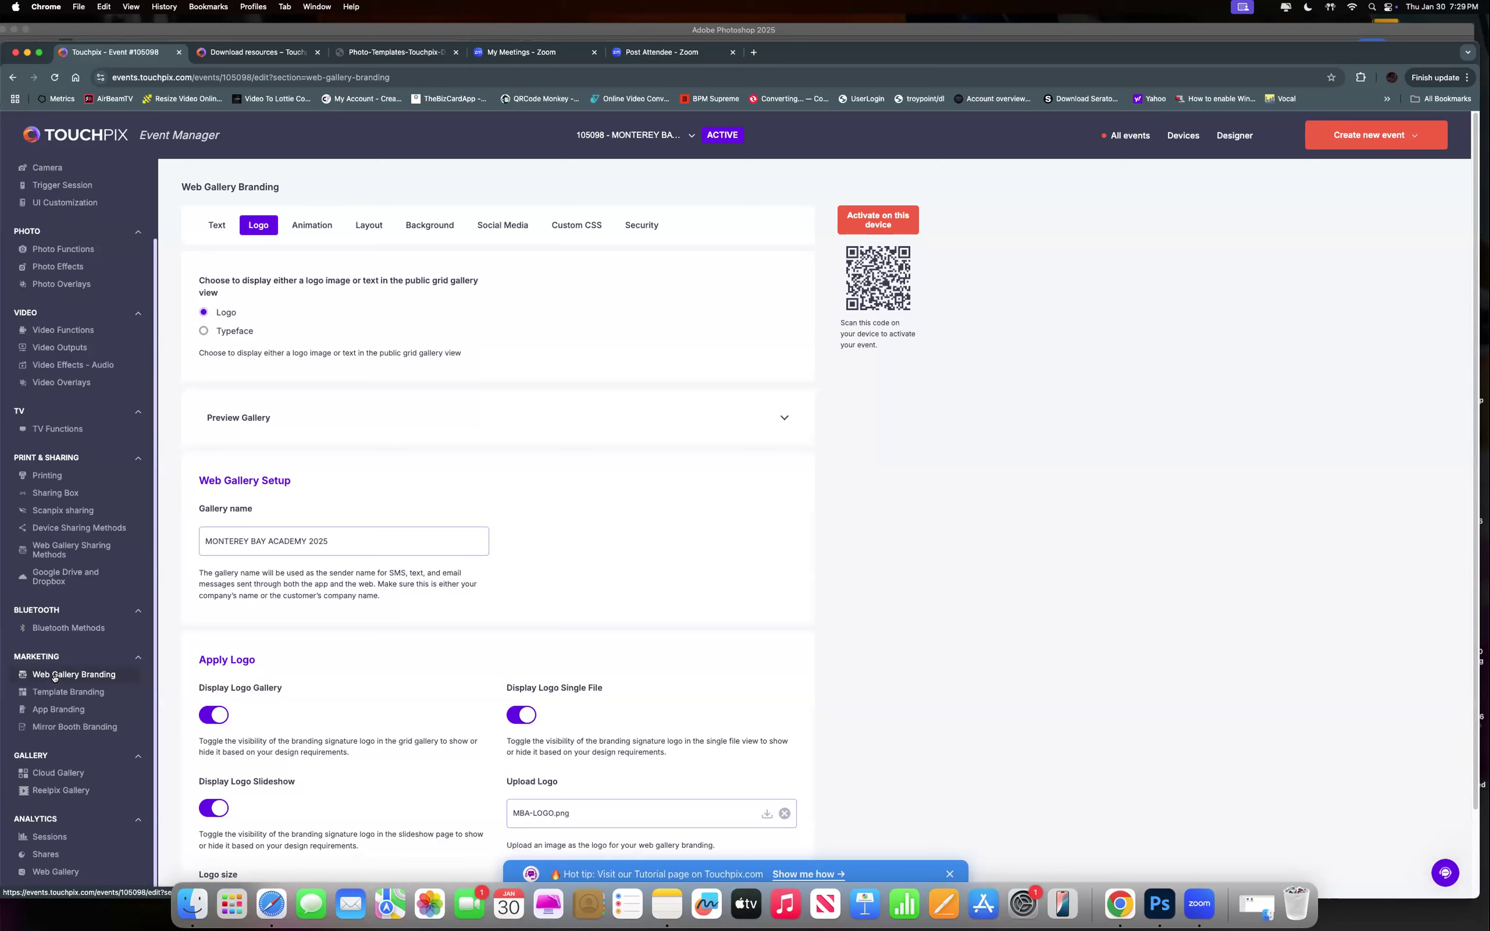
Select the gallery name MONTEREY BAY ACADEMY 2025 and keep the header as Logo after trying Typeface.
drag(339, 543, 225, 523)
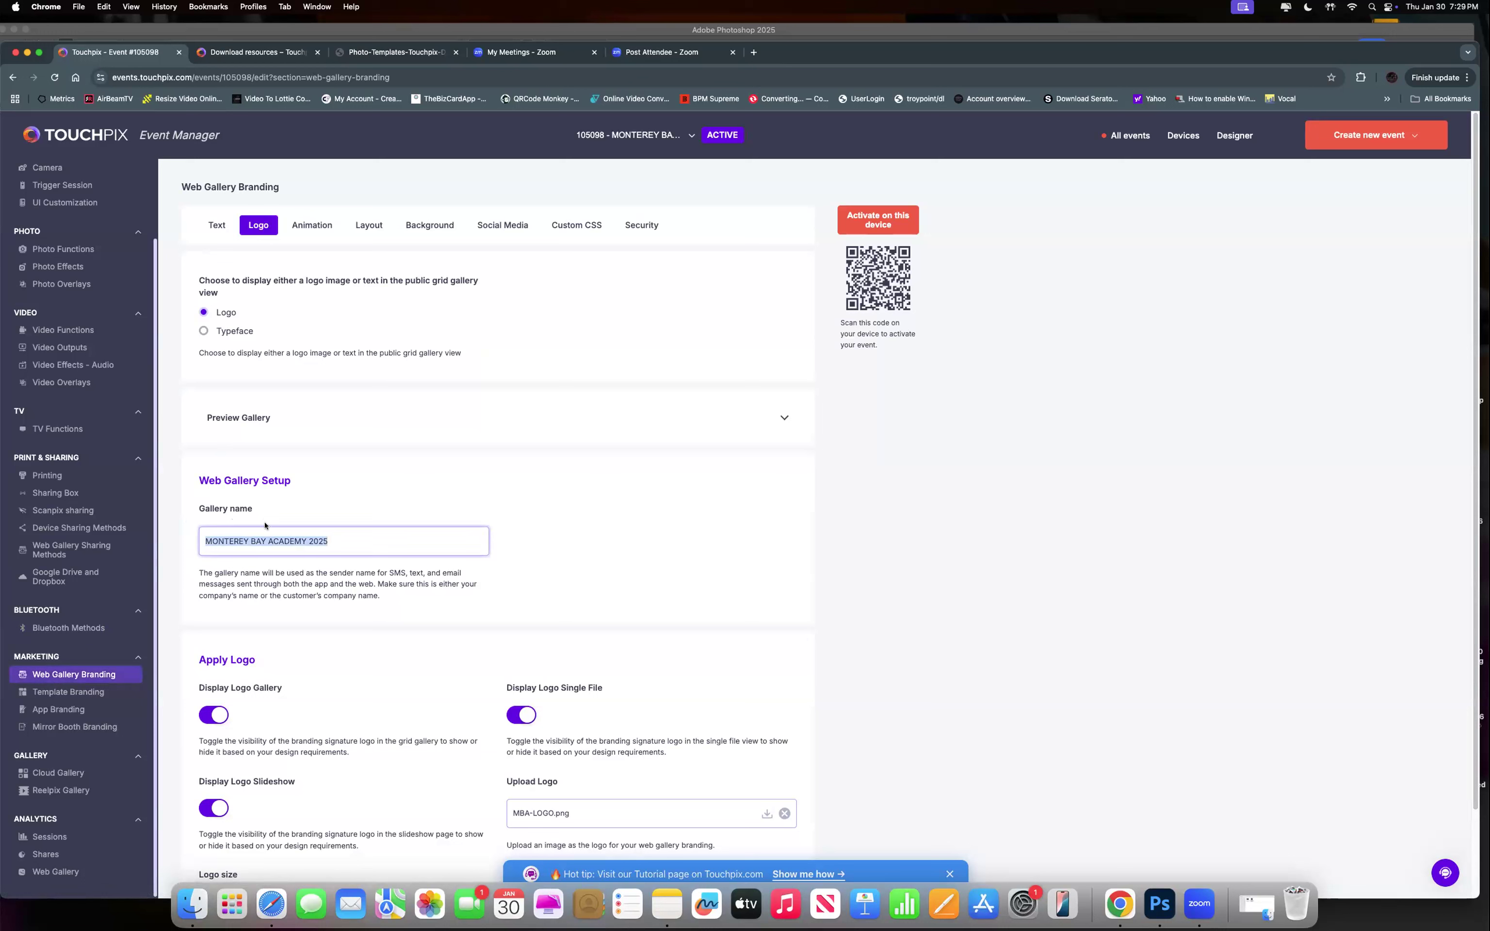
click(202, 332)
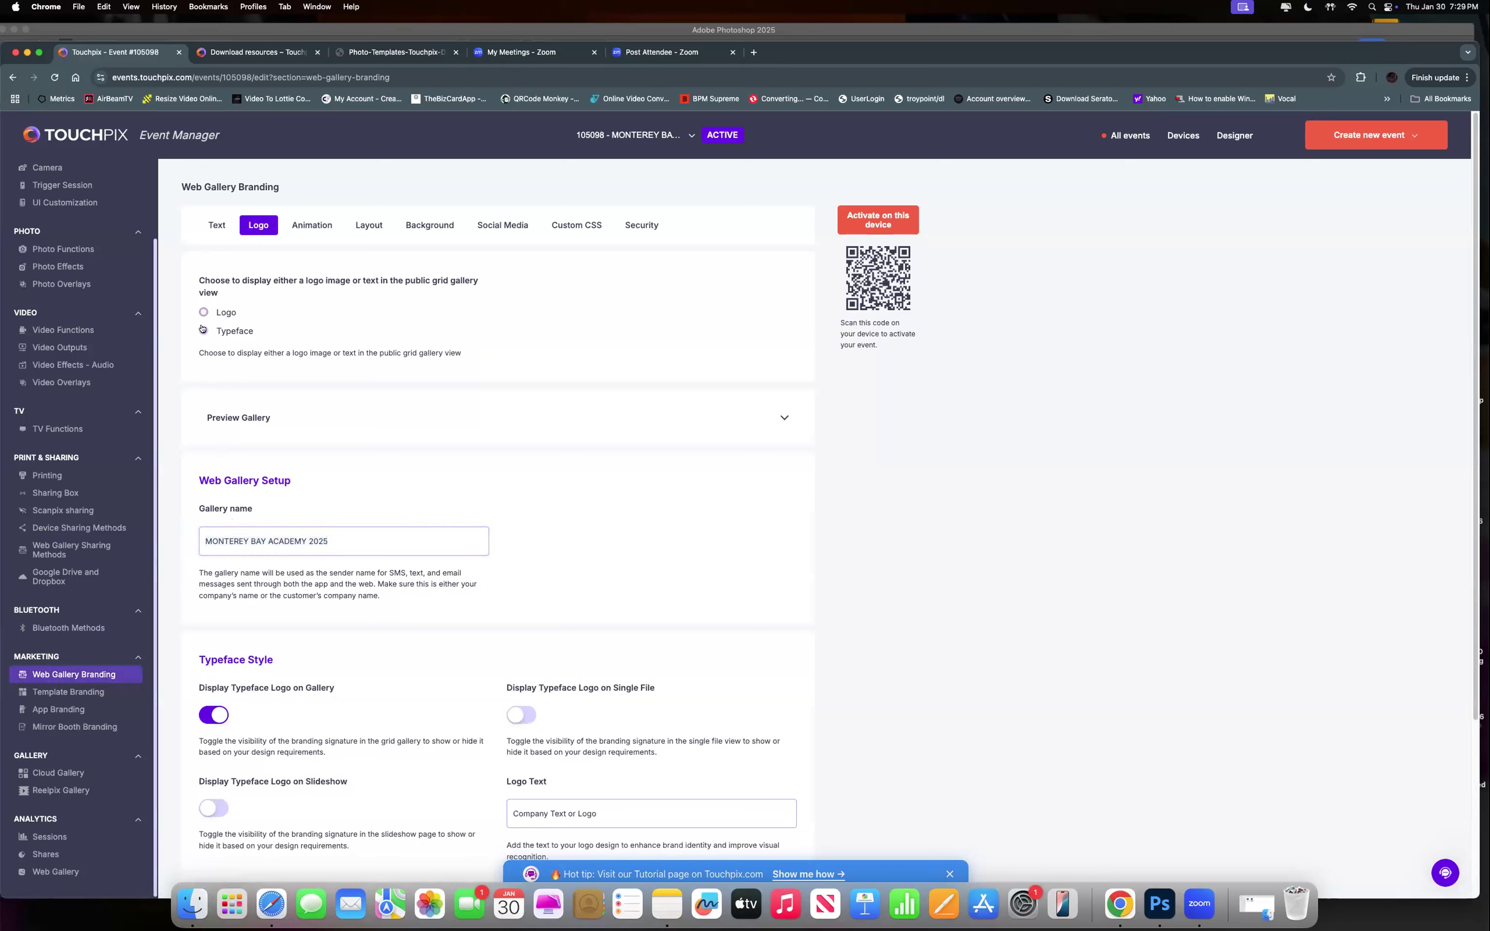
click(202, 312)
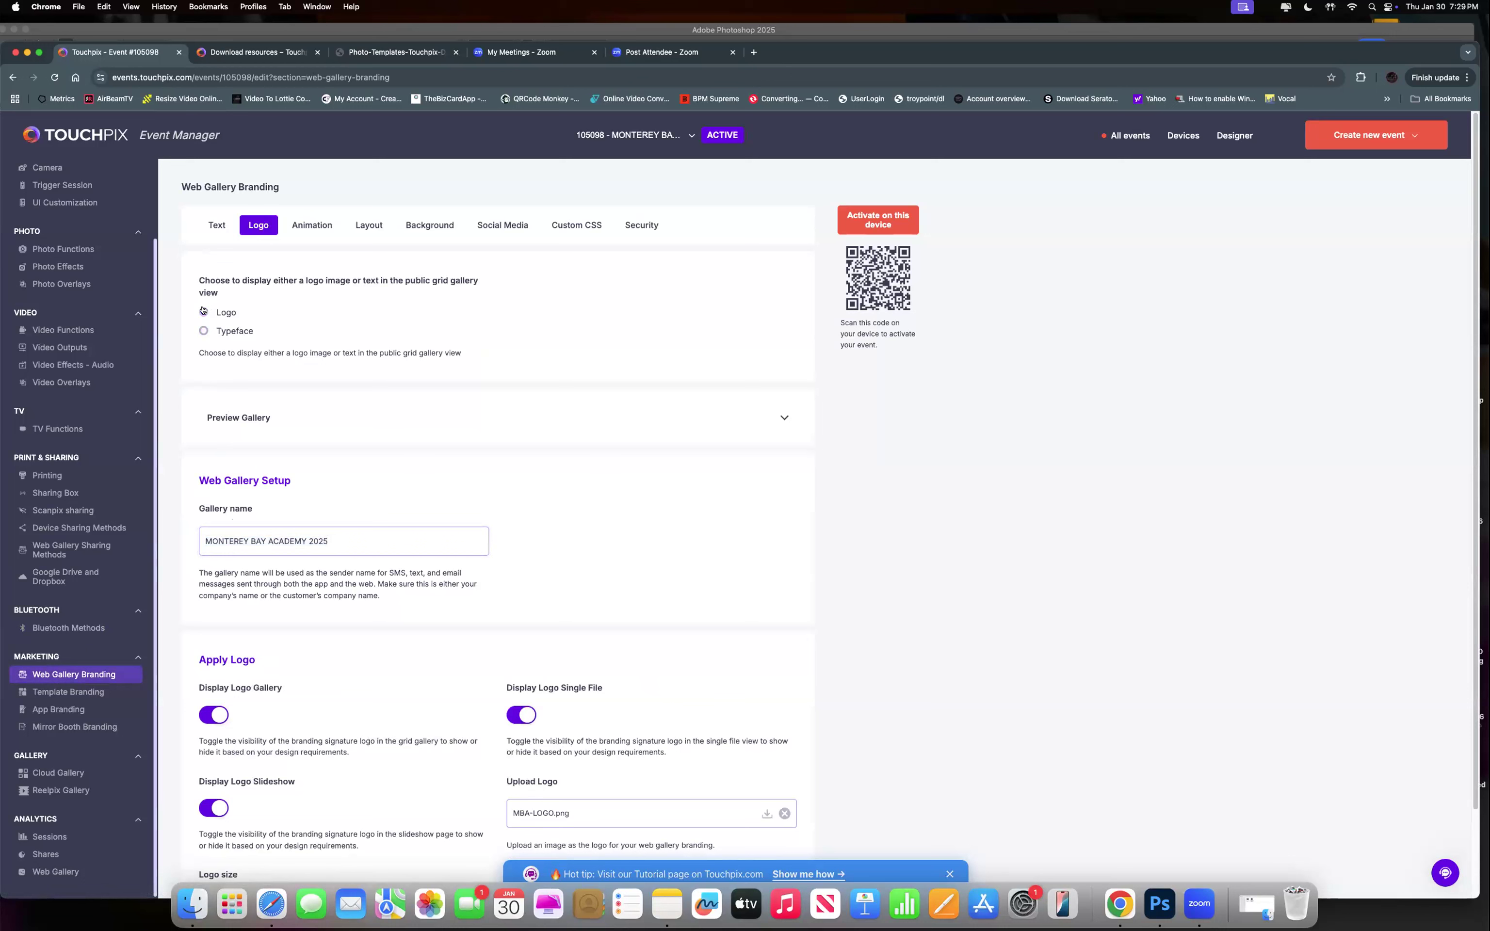
Expand Preview Gallery and leave the logo size at 7 after briefly trying 6.
click(239, 419)
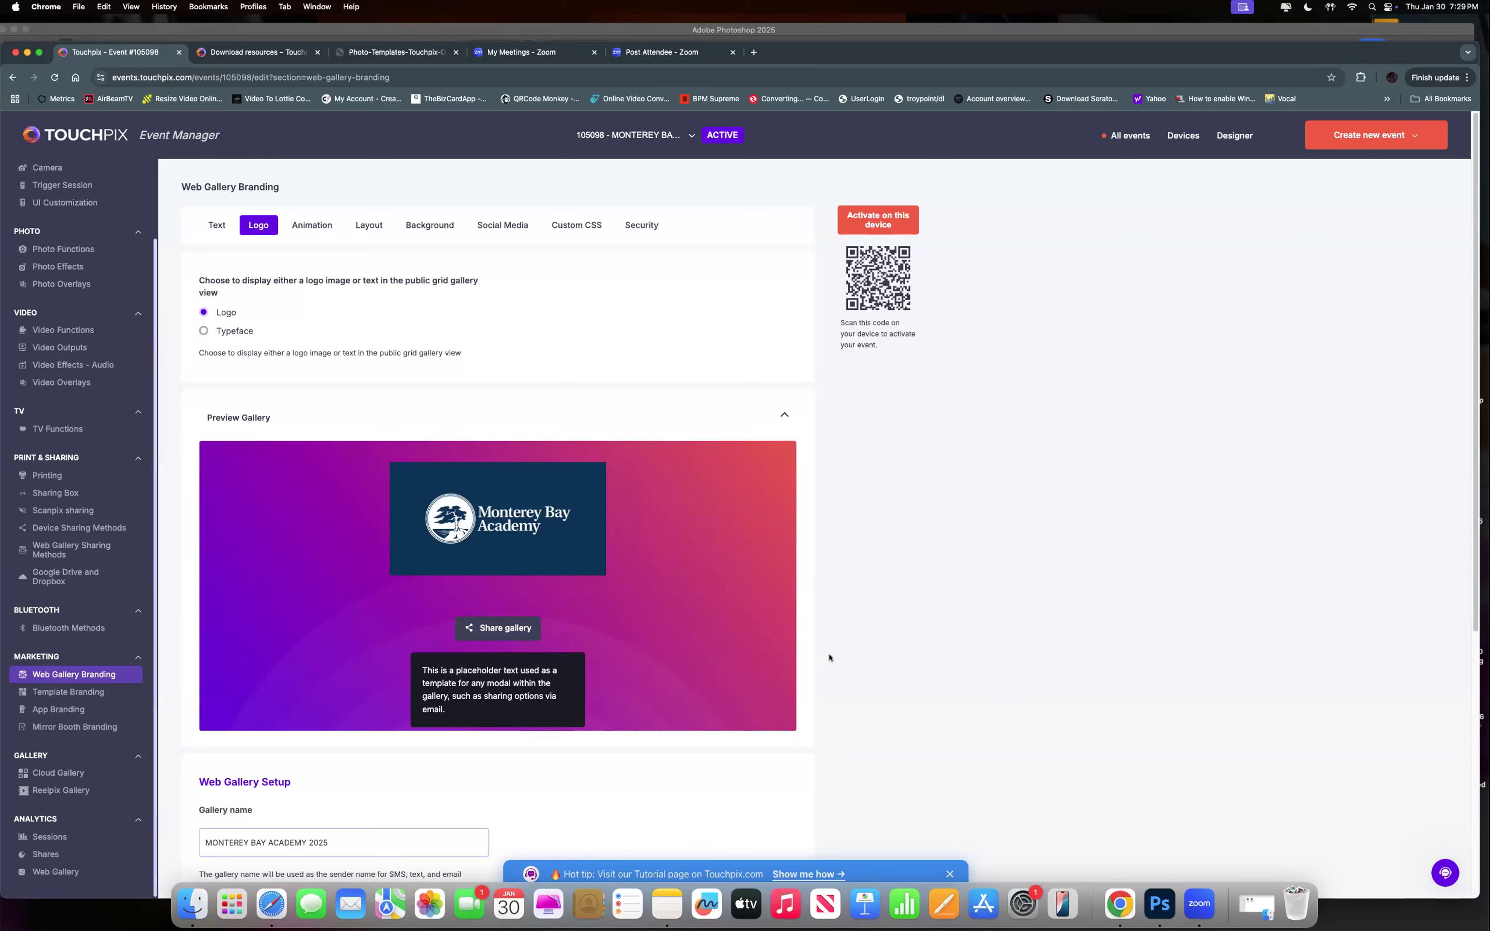
scroll(832, 653, down, 6)
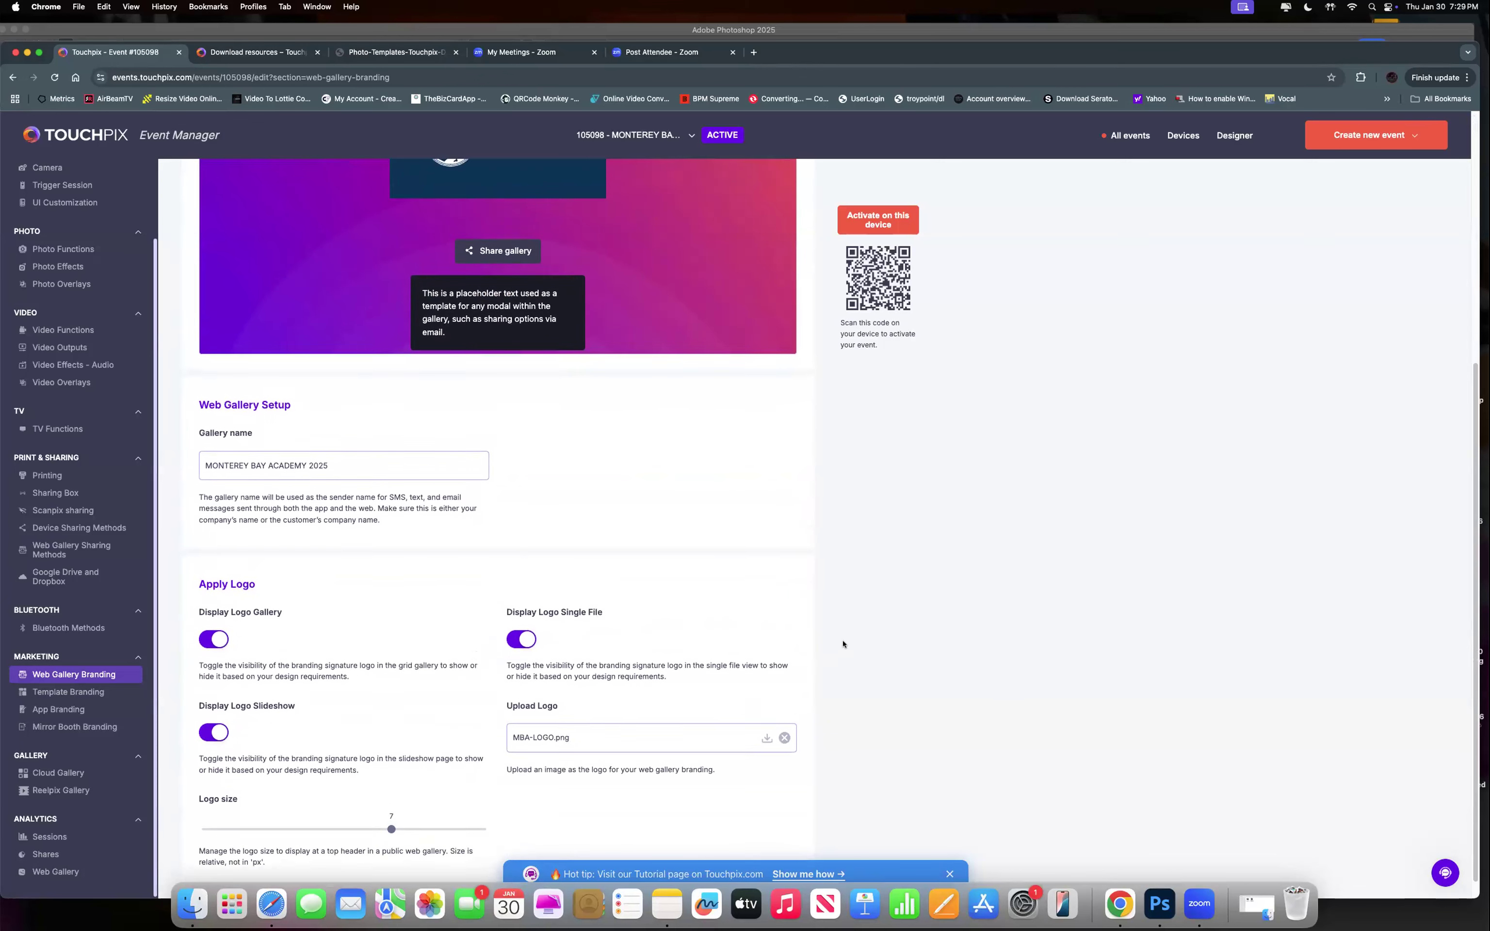
scroll(843, 644, up, 1)
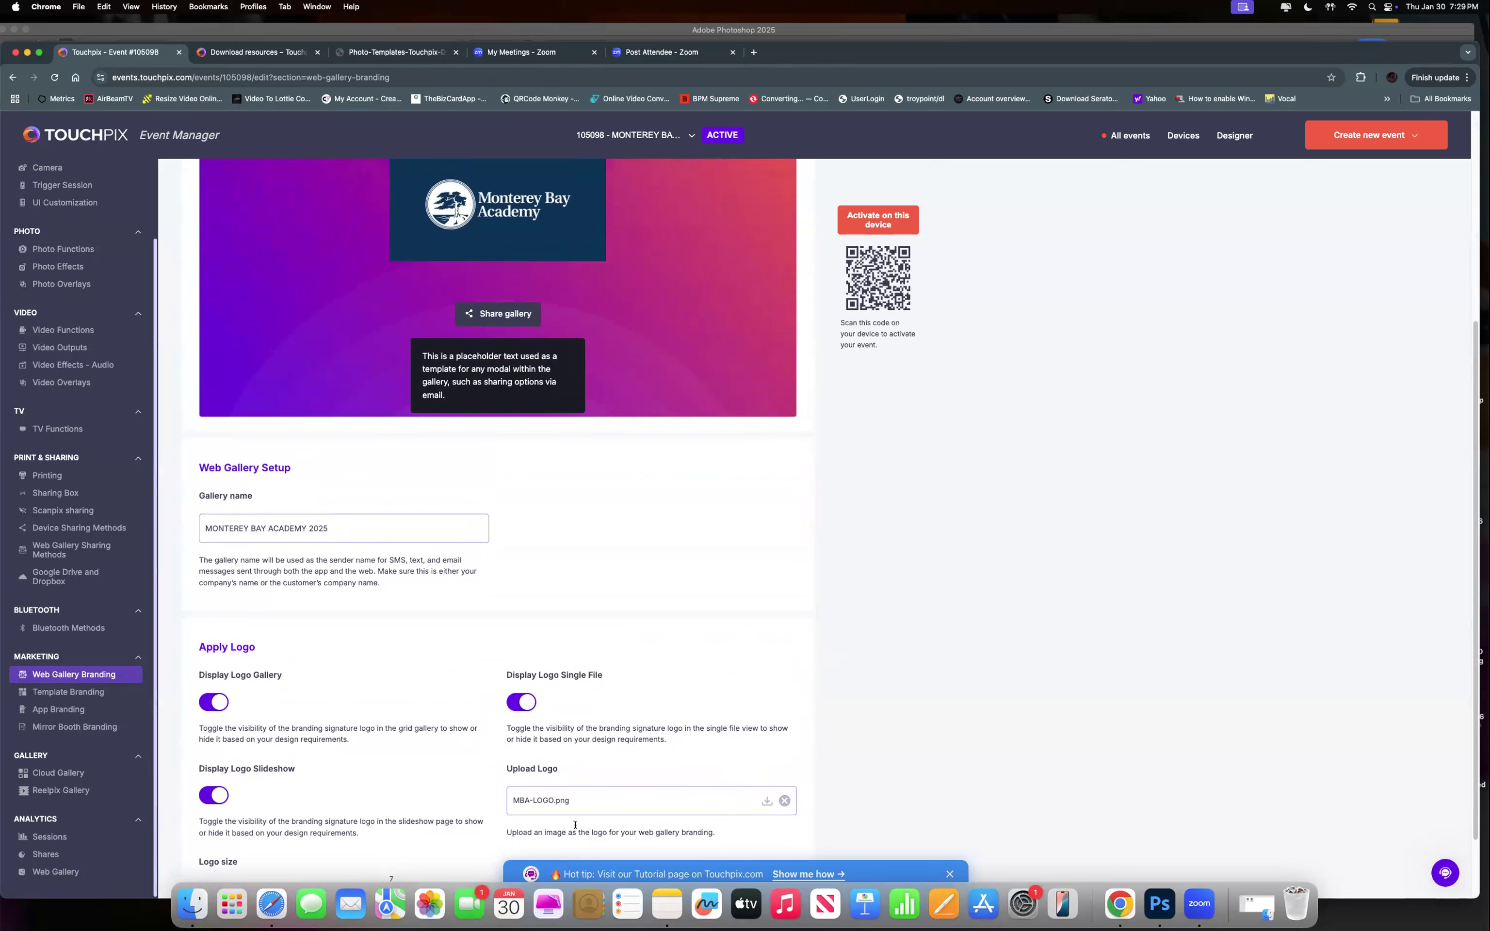
scroll(658, 378, down, 1)
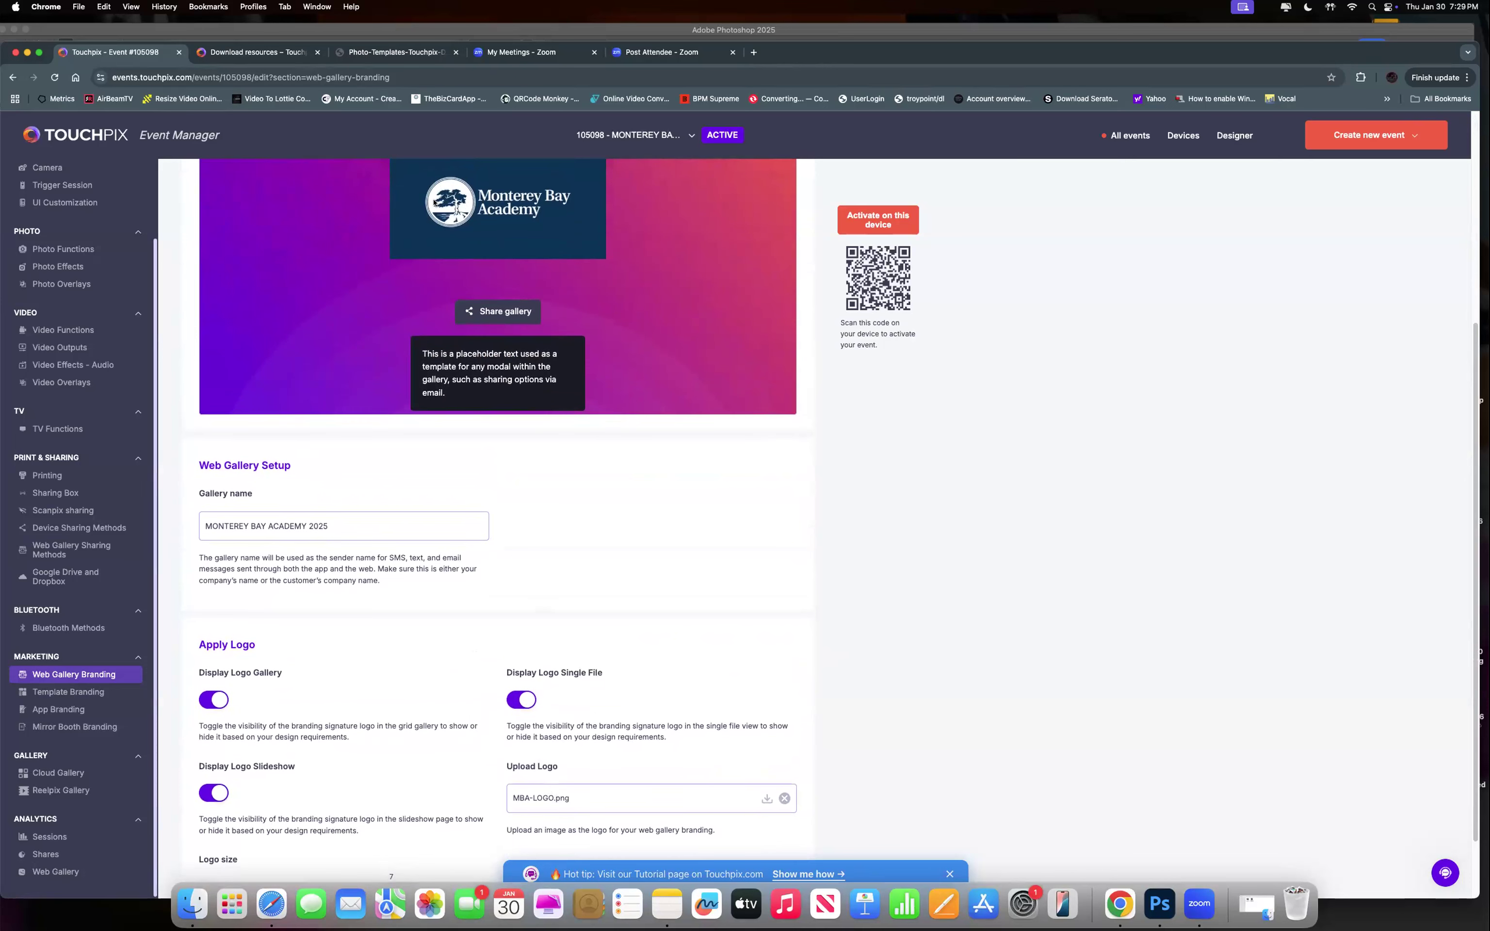
scroll(395, 675, down, 3)
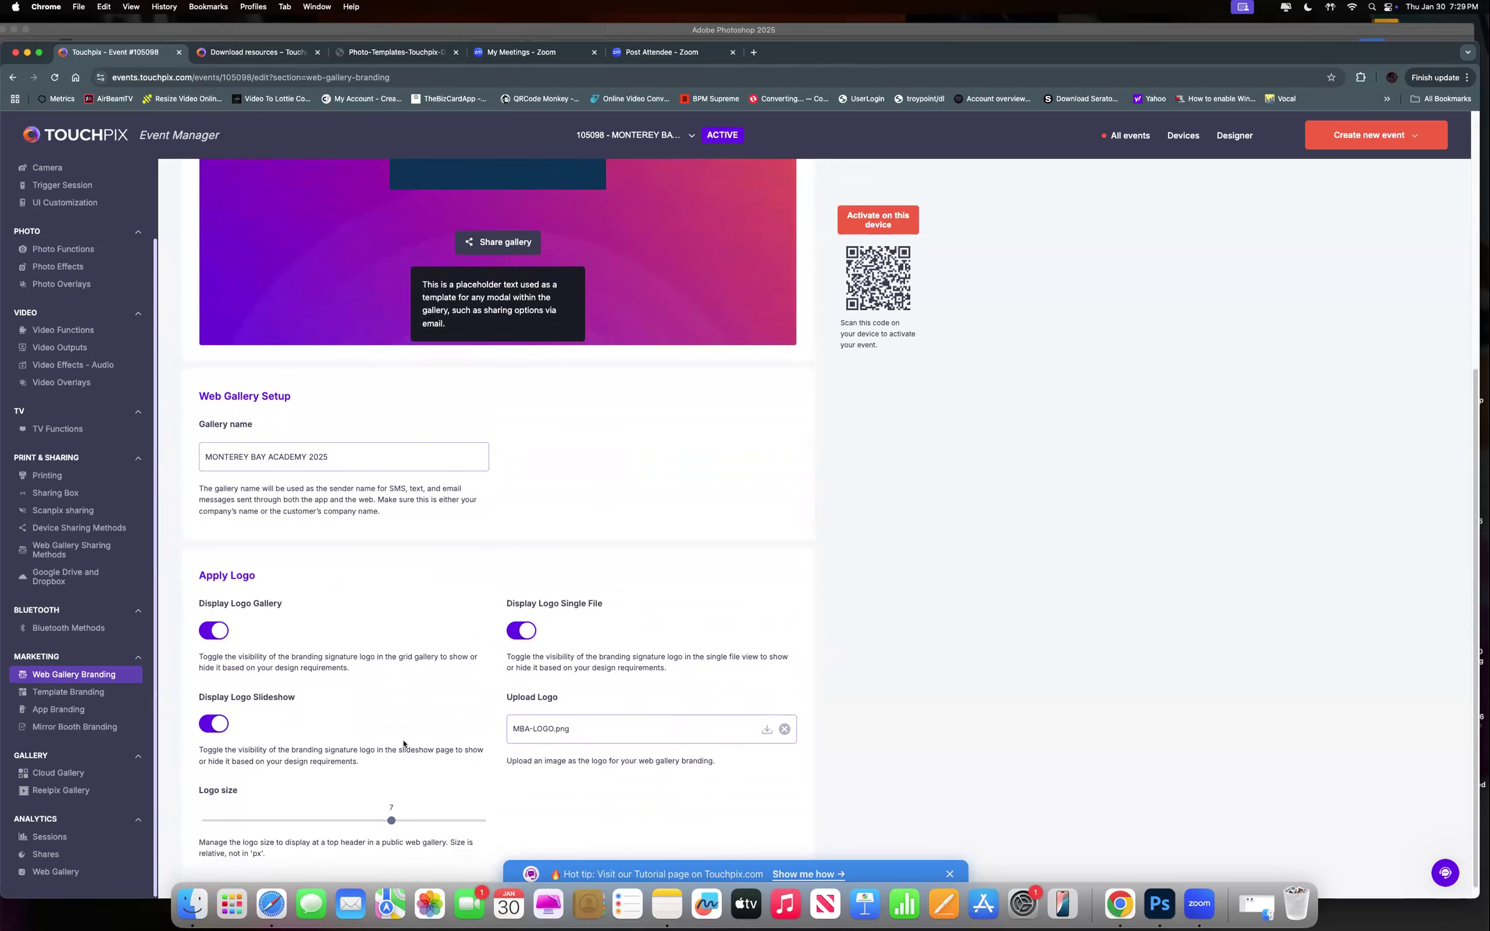
click(370, 821)
click(386, 820)
scroll(467, 673, down, 1)
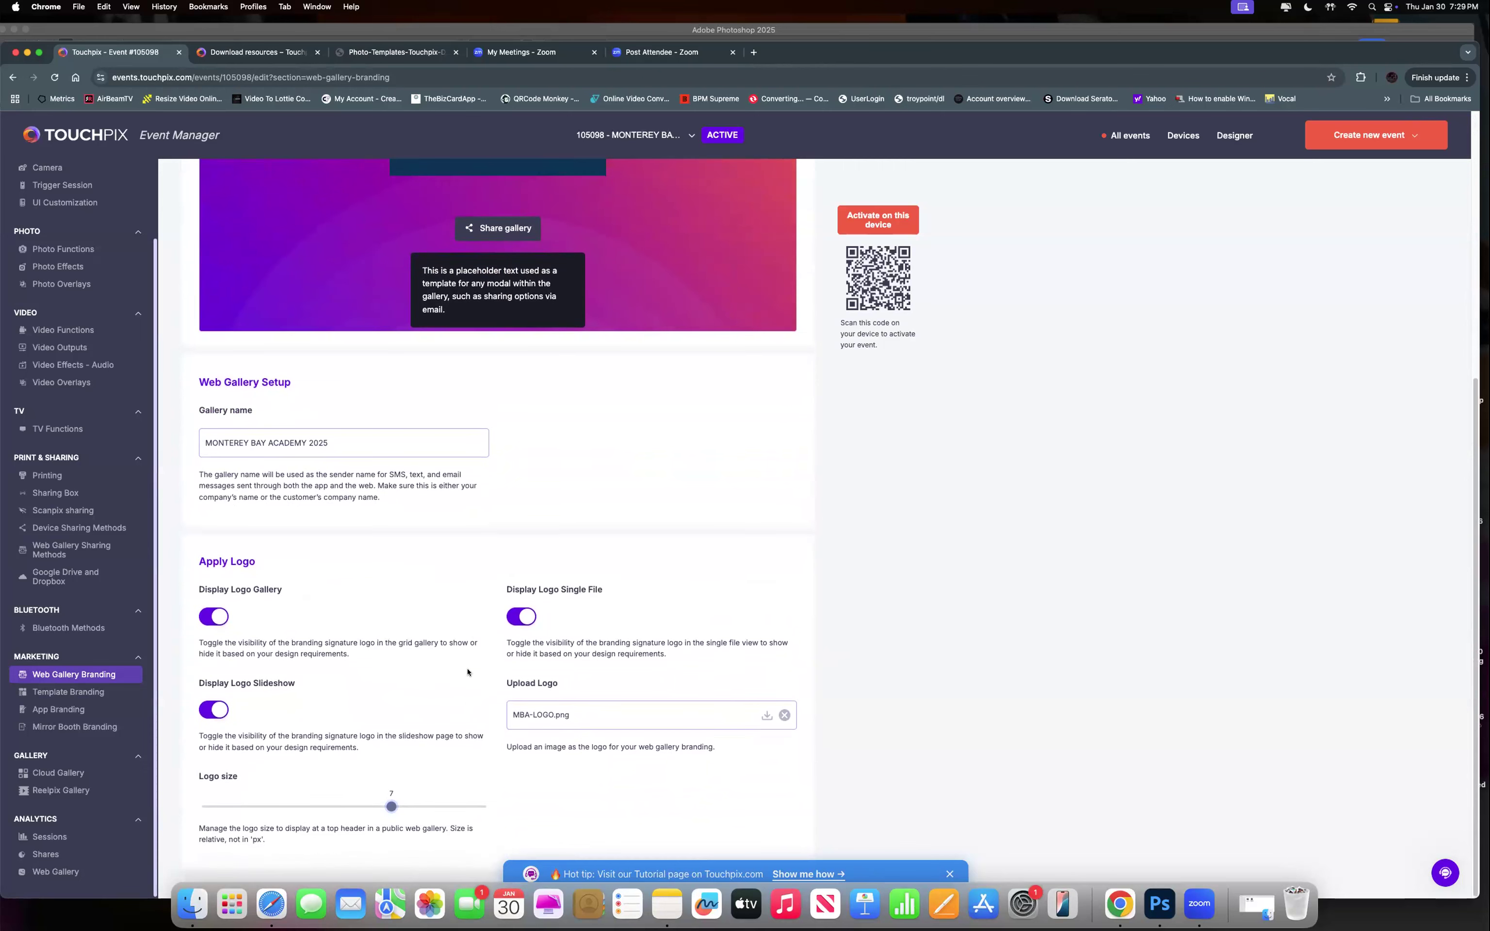
scroll(279, 662, up, 7)
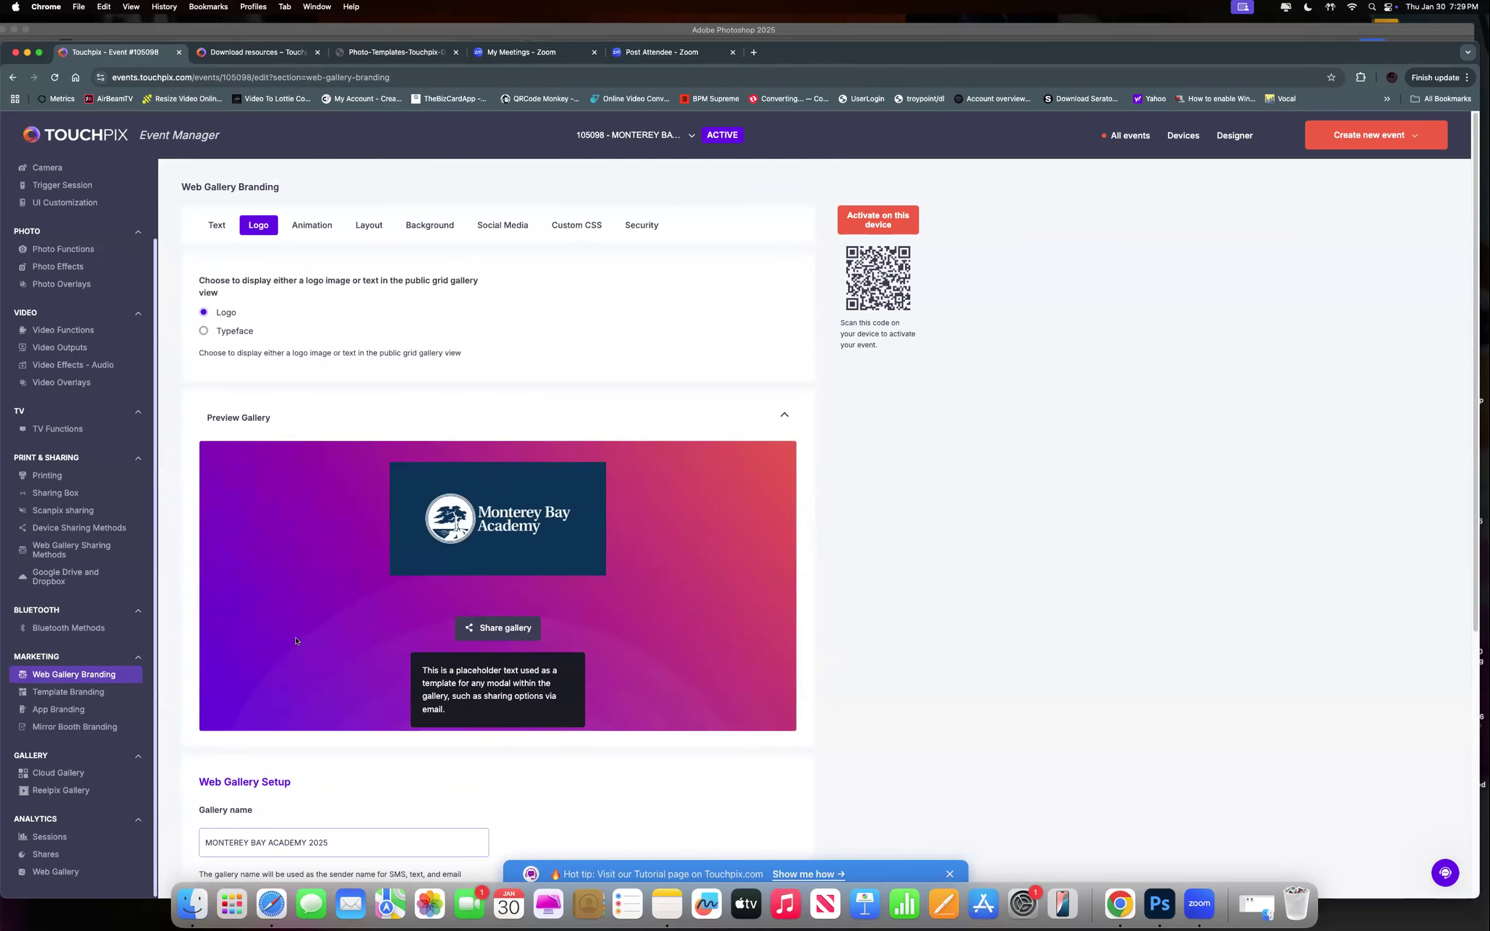
click(306, 226)
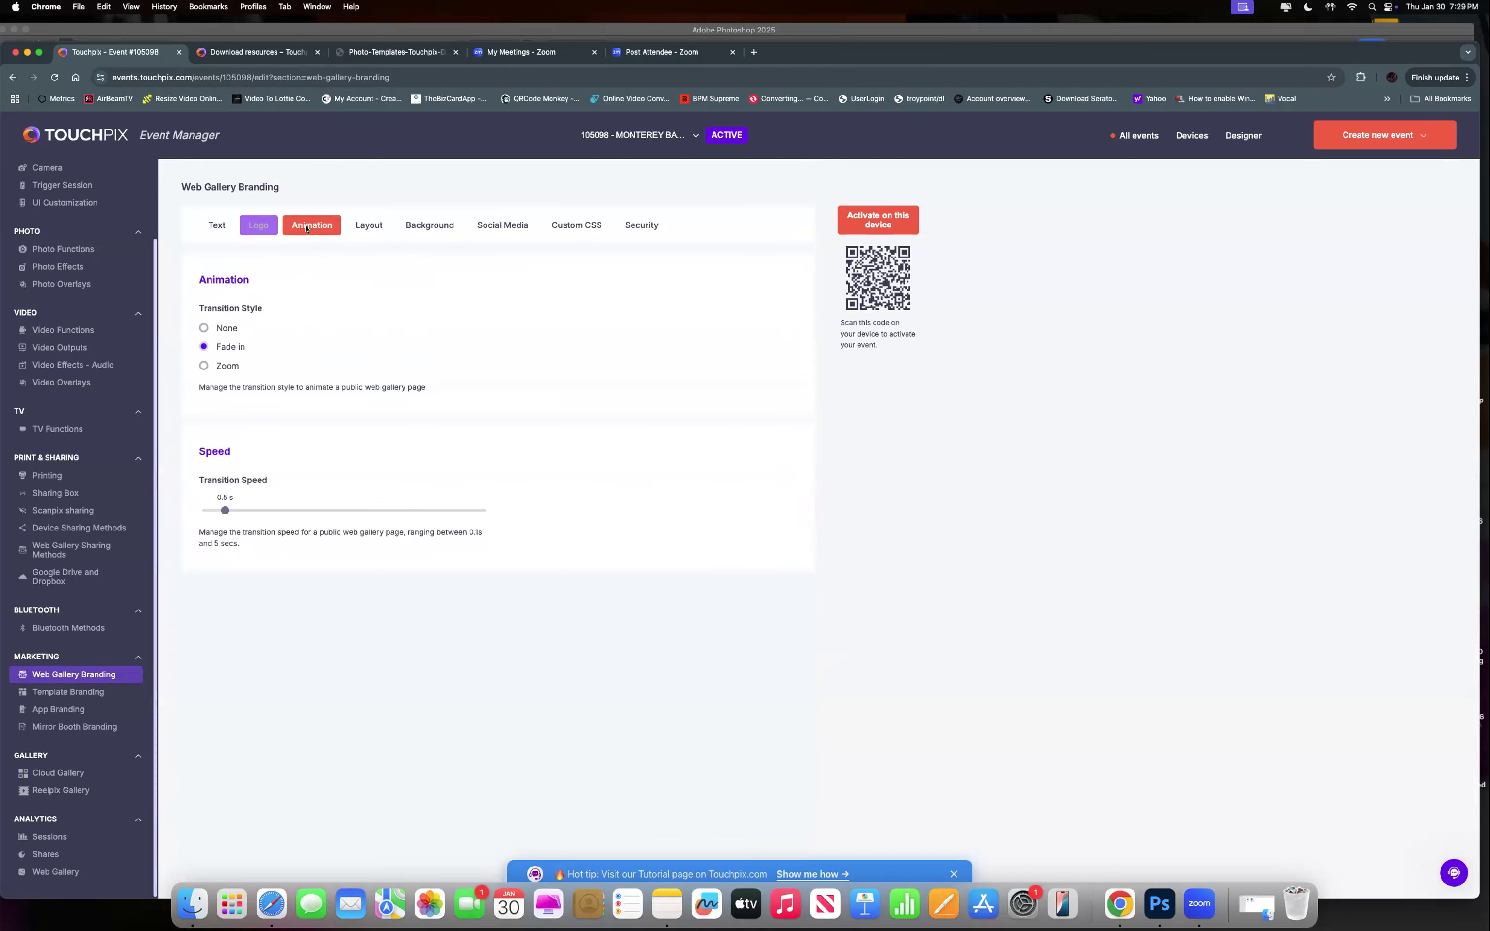
Step through the gallery's Logo, Animation and Layout tabs to reach the Background settings.
click(259, 226)
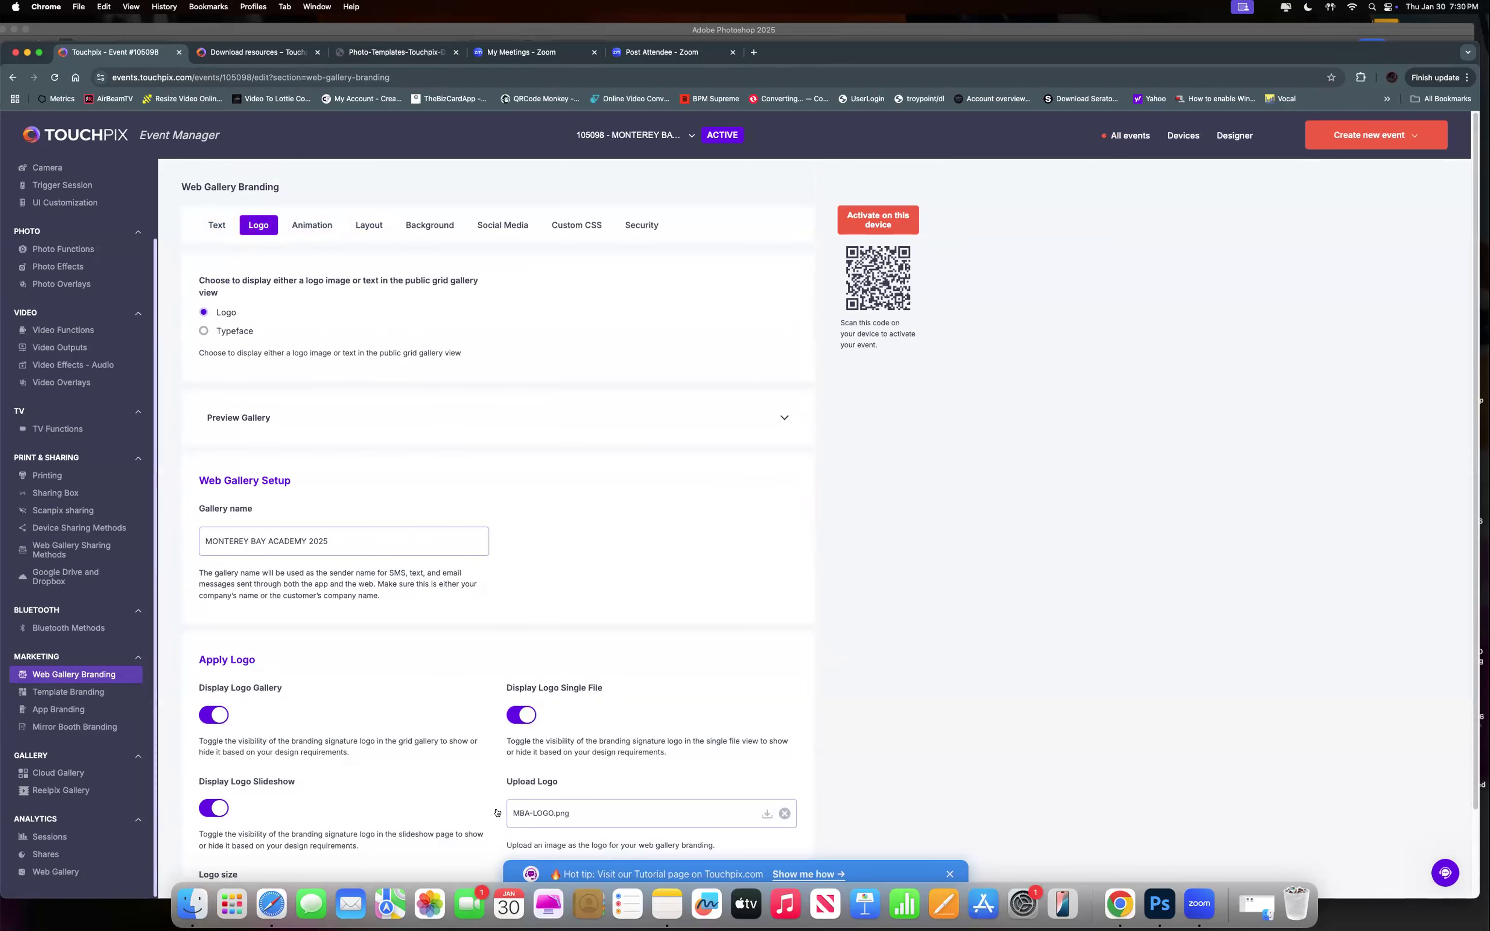
scroll(514, 789, down, 1)
scroll(514, 789, down, 2)
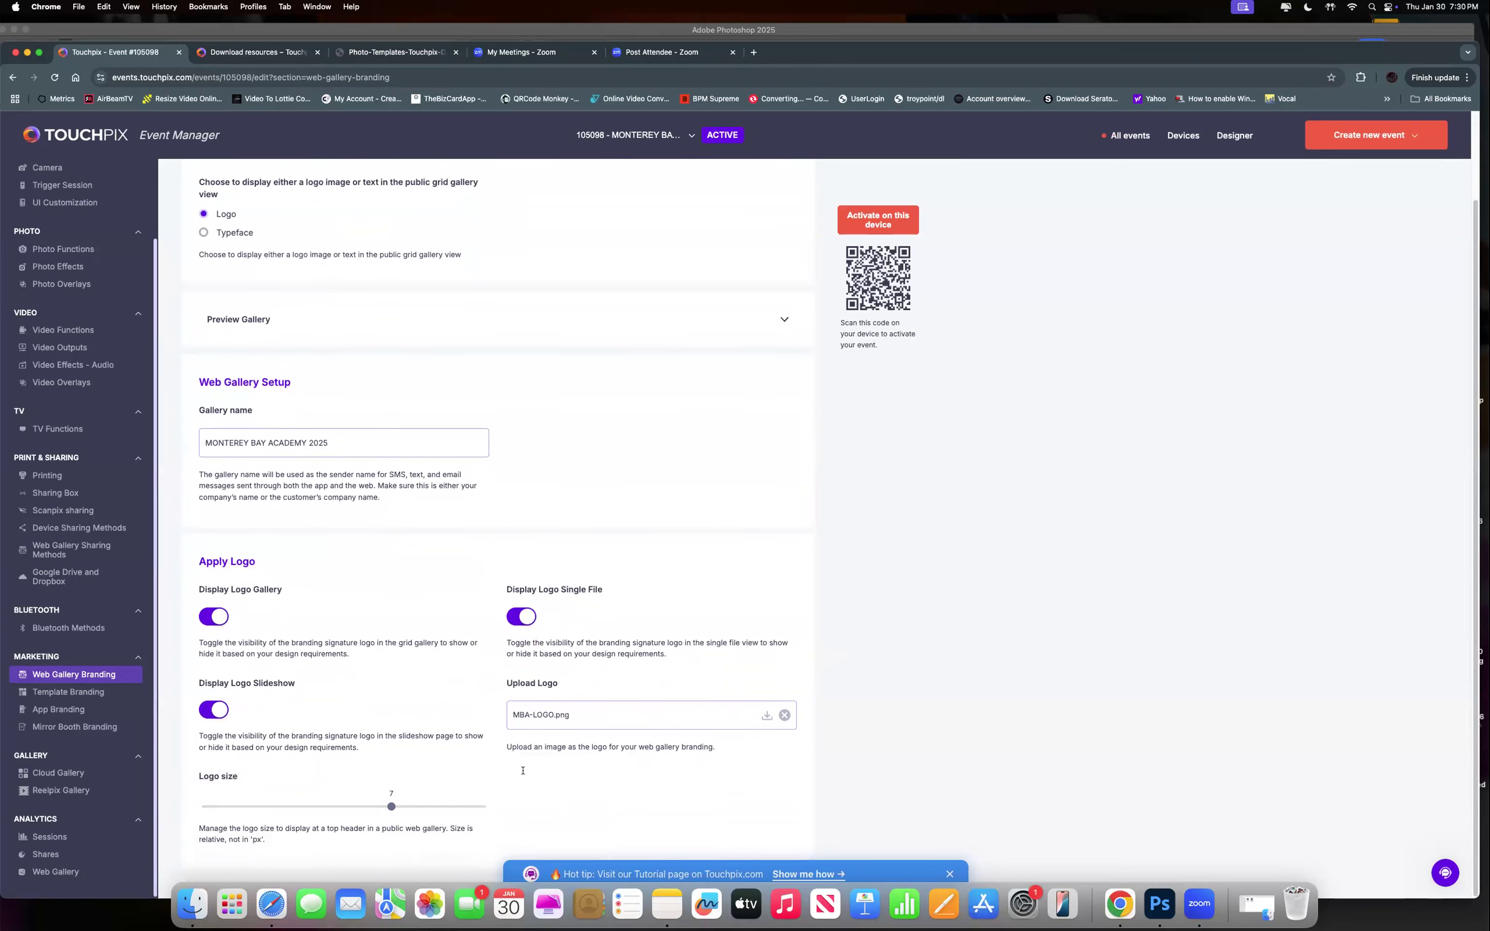
scroll(331, 365, up, 3)
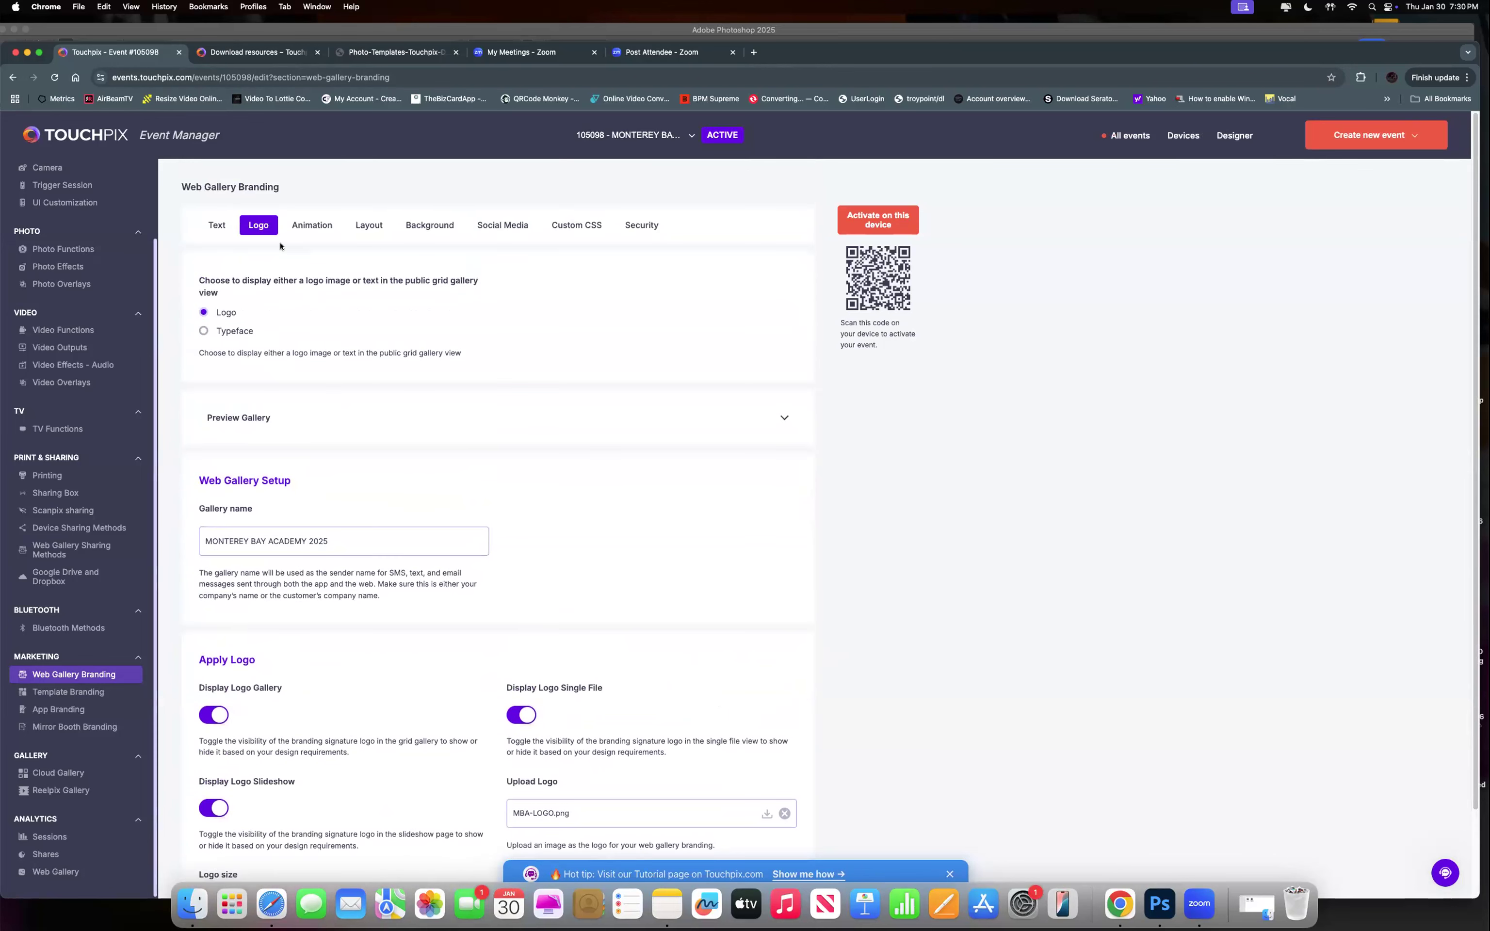
click(311, 226)
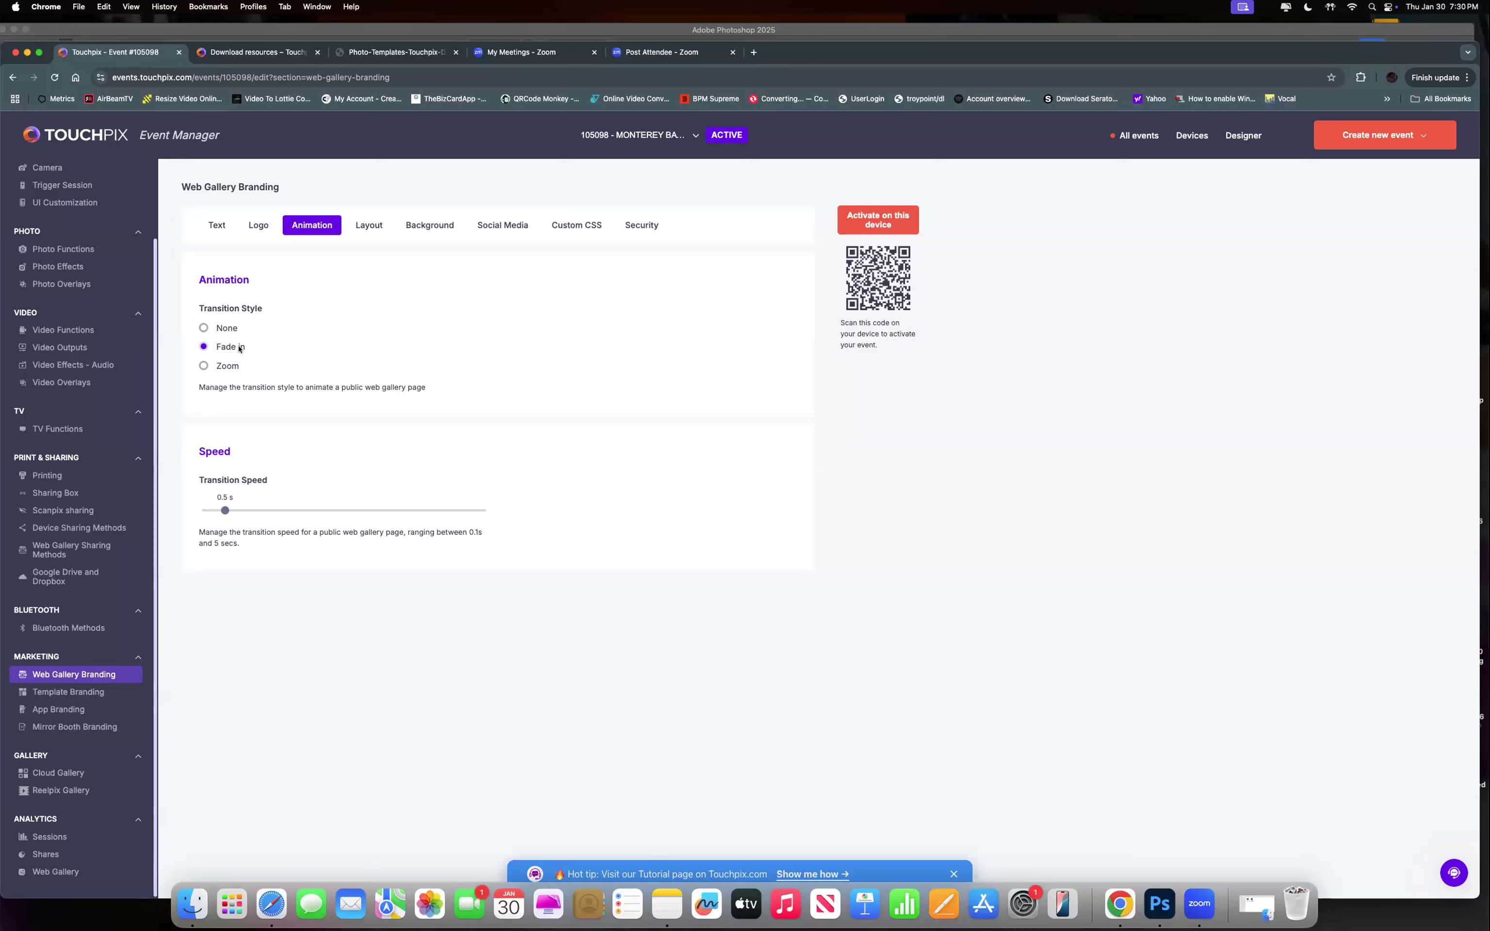
click(369, 228)
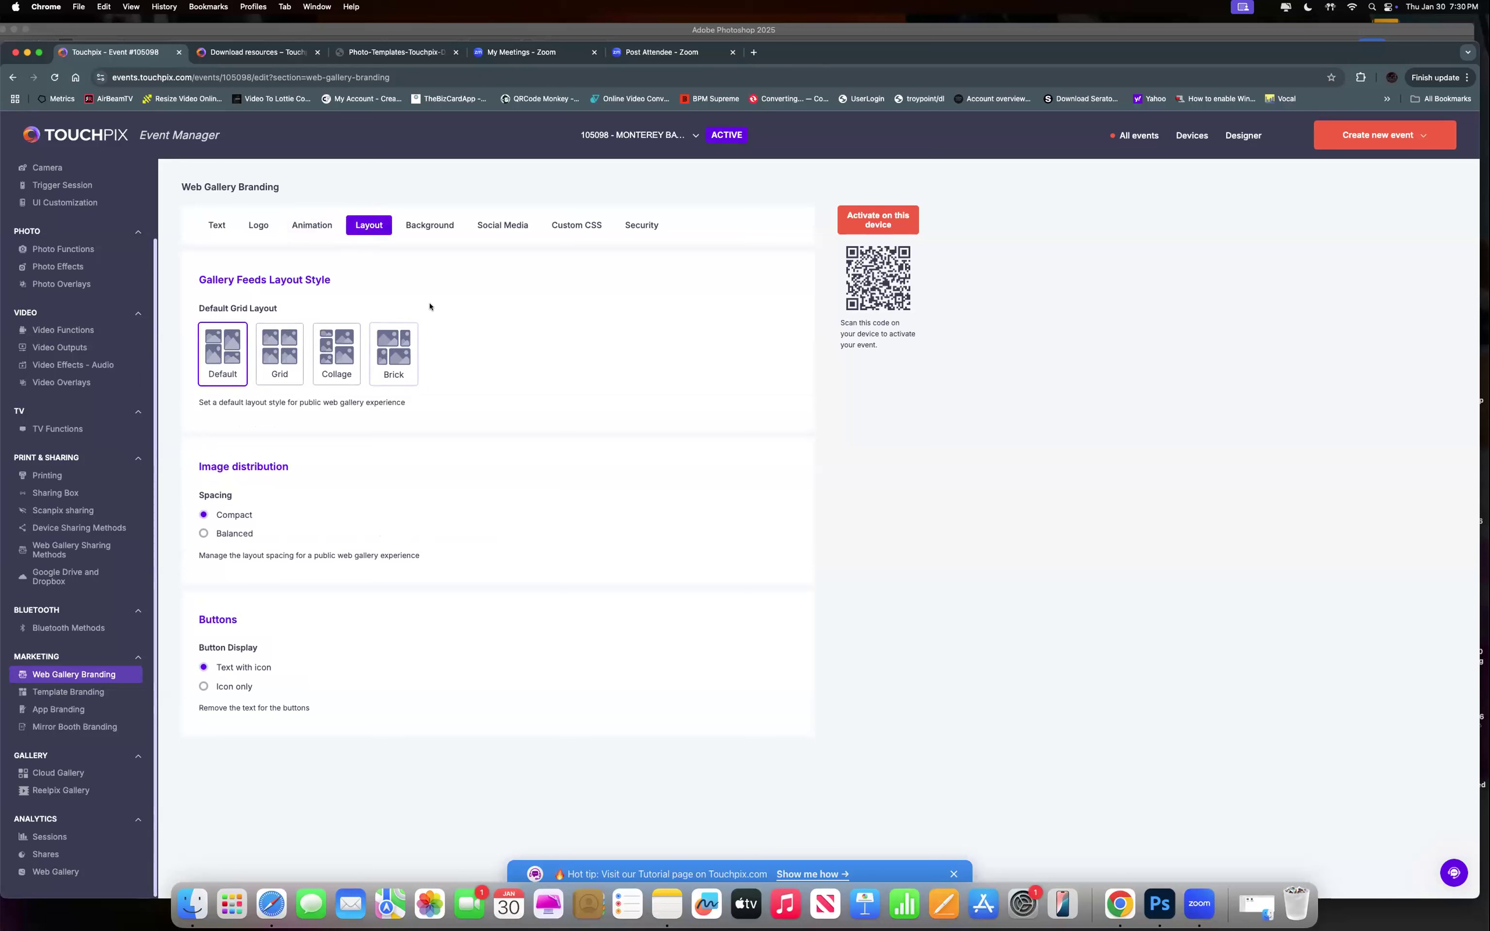
click(432, 226)
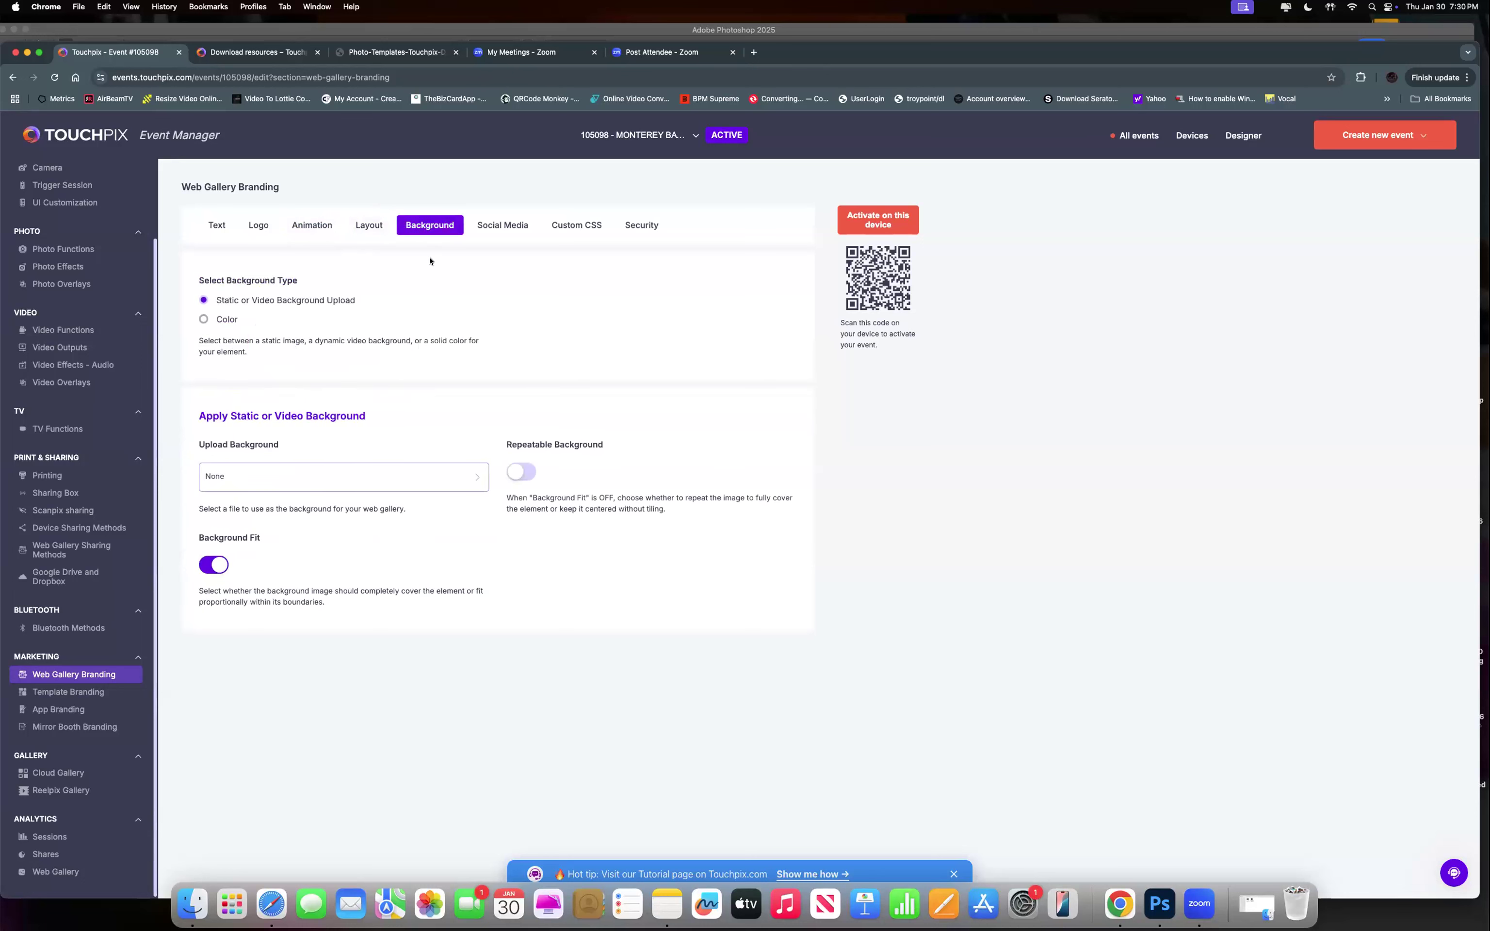
Cancel the background file upload and set the gallery background to Color, red #BA311B.
click(244, 485)
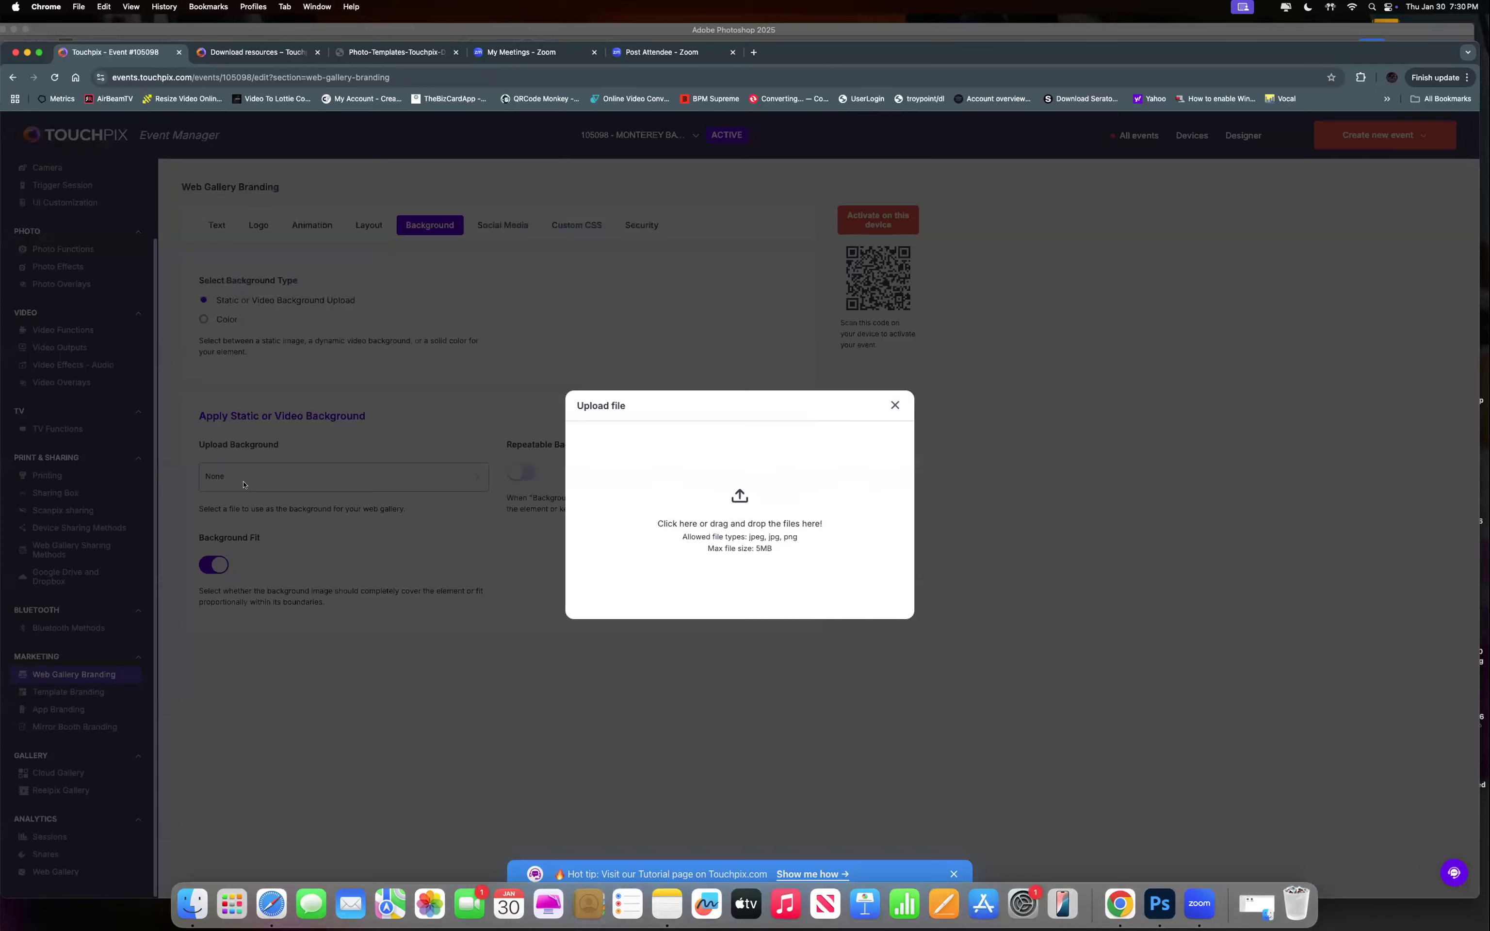
click(894, 406)
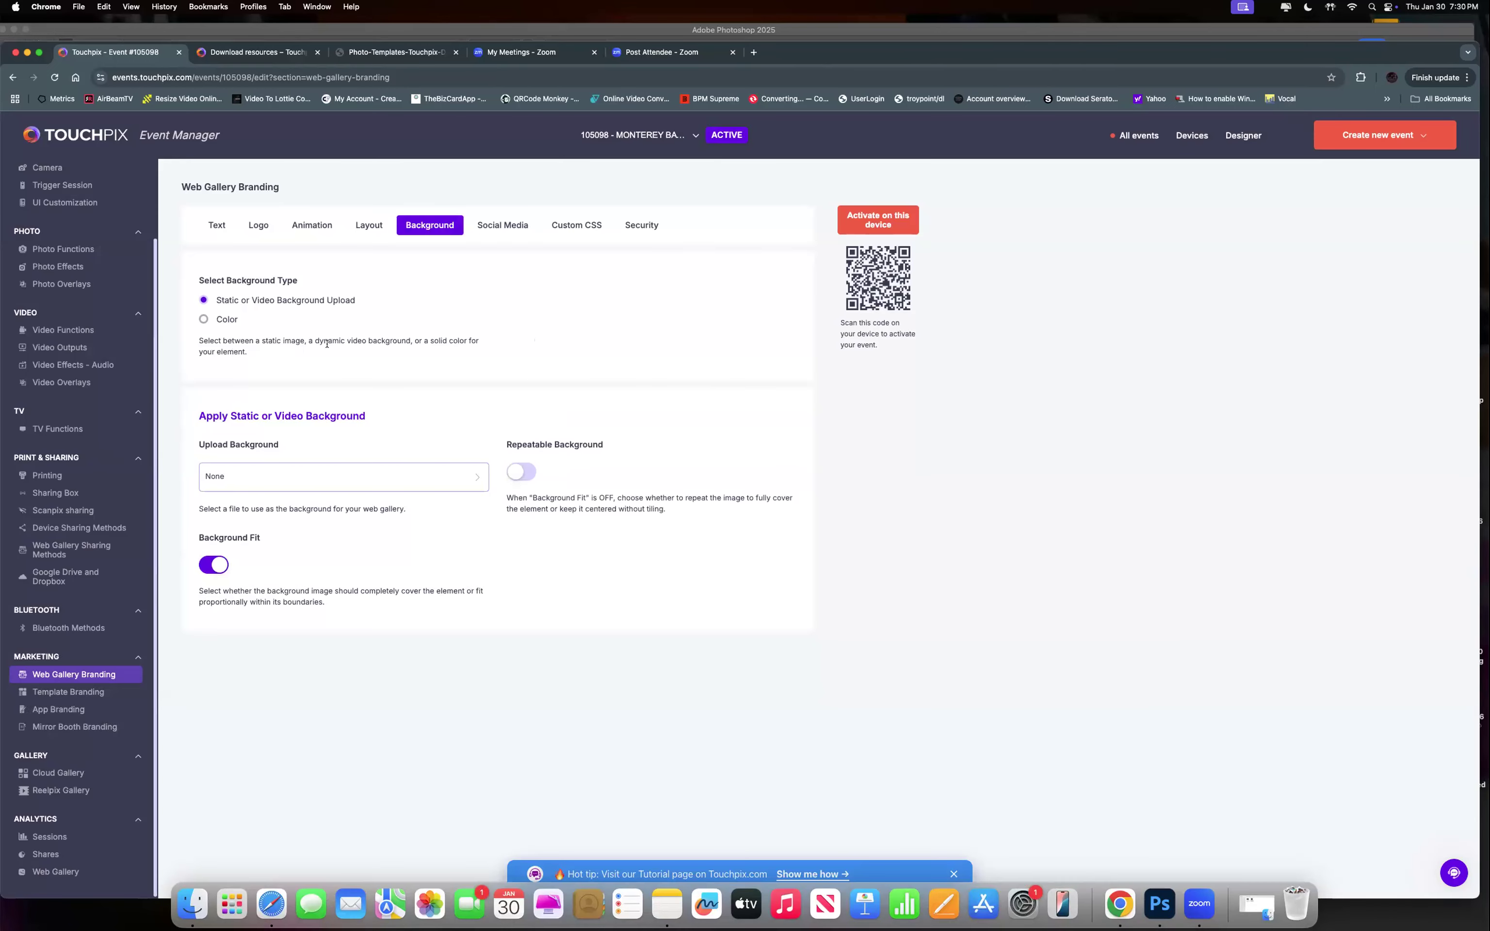
click(203, 320)
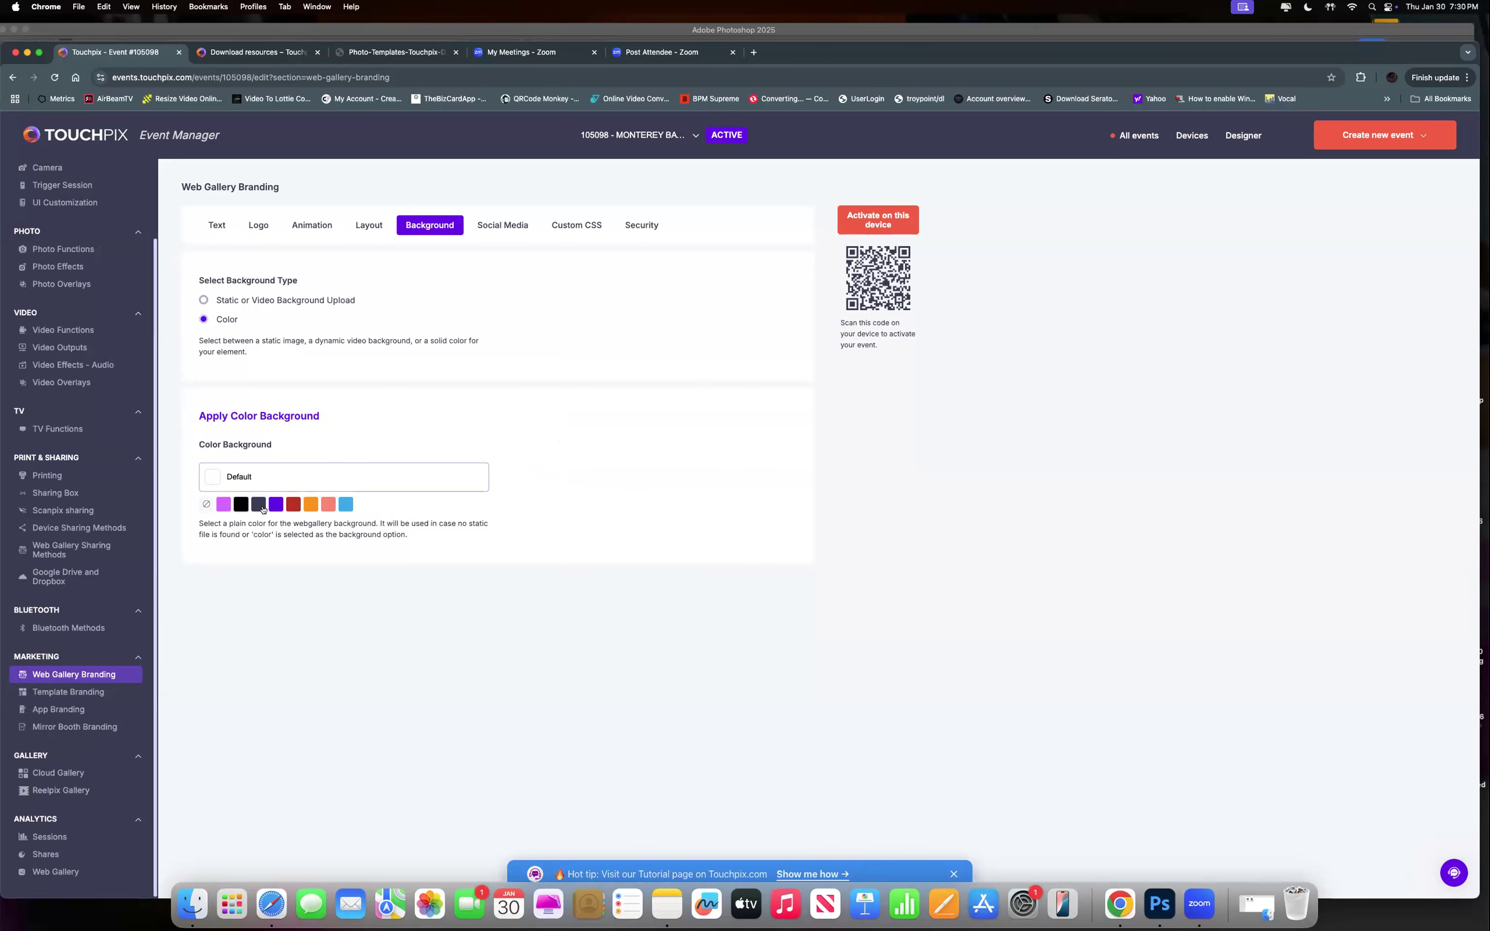
click(294, 504)
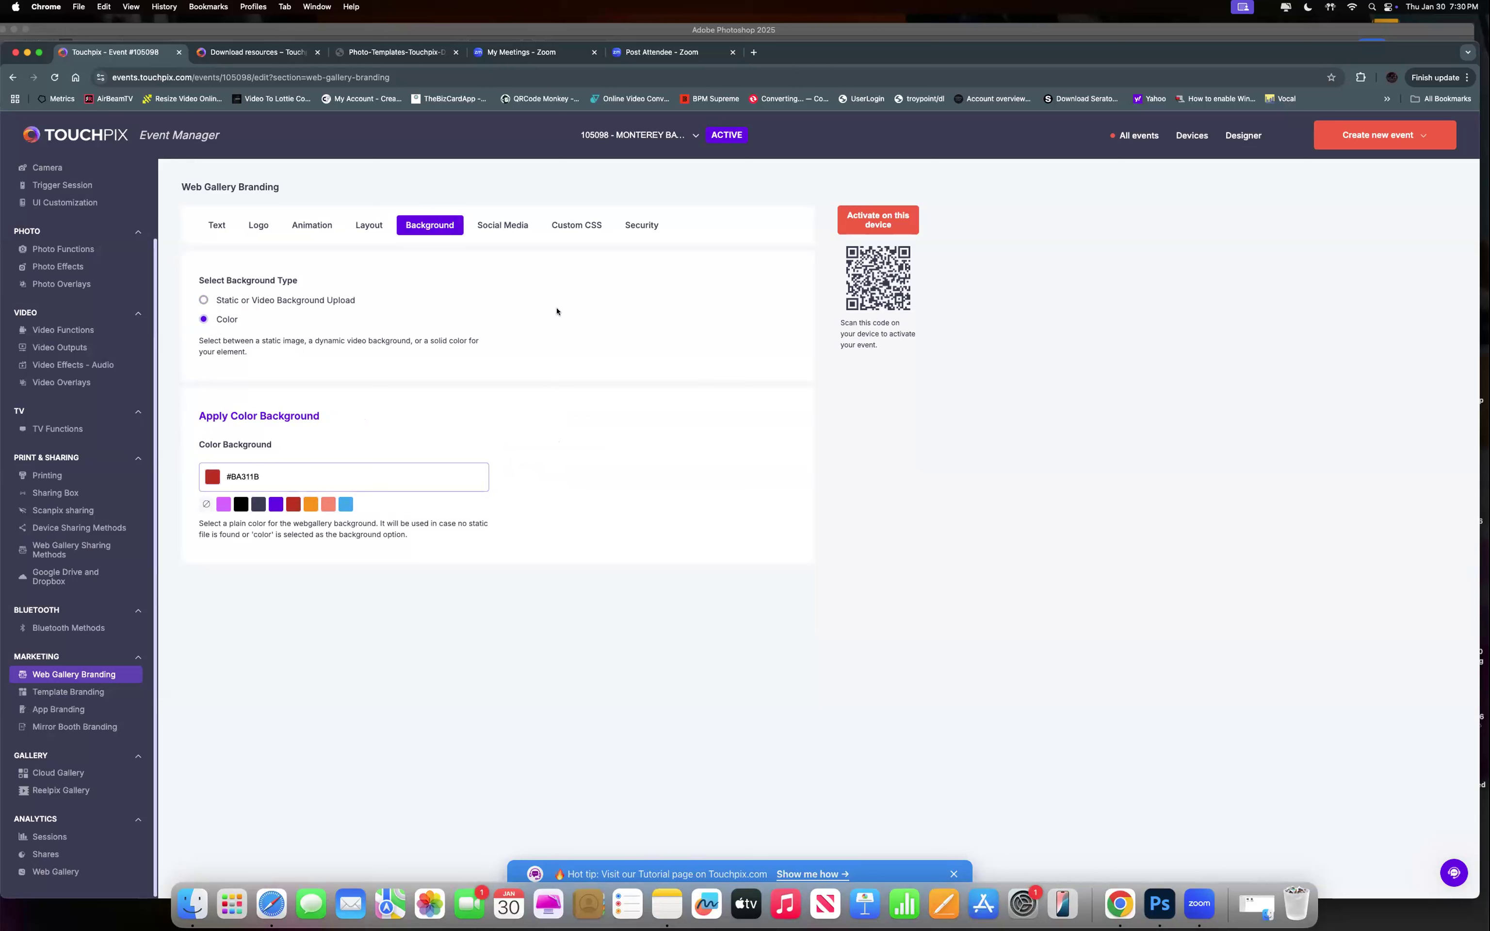
Review the Social Media footer text and web, Facebook and Instagram links, selecting the Instagram link.
click(509, 225)
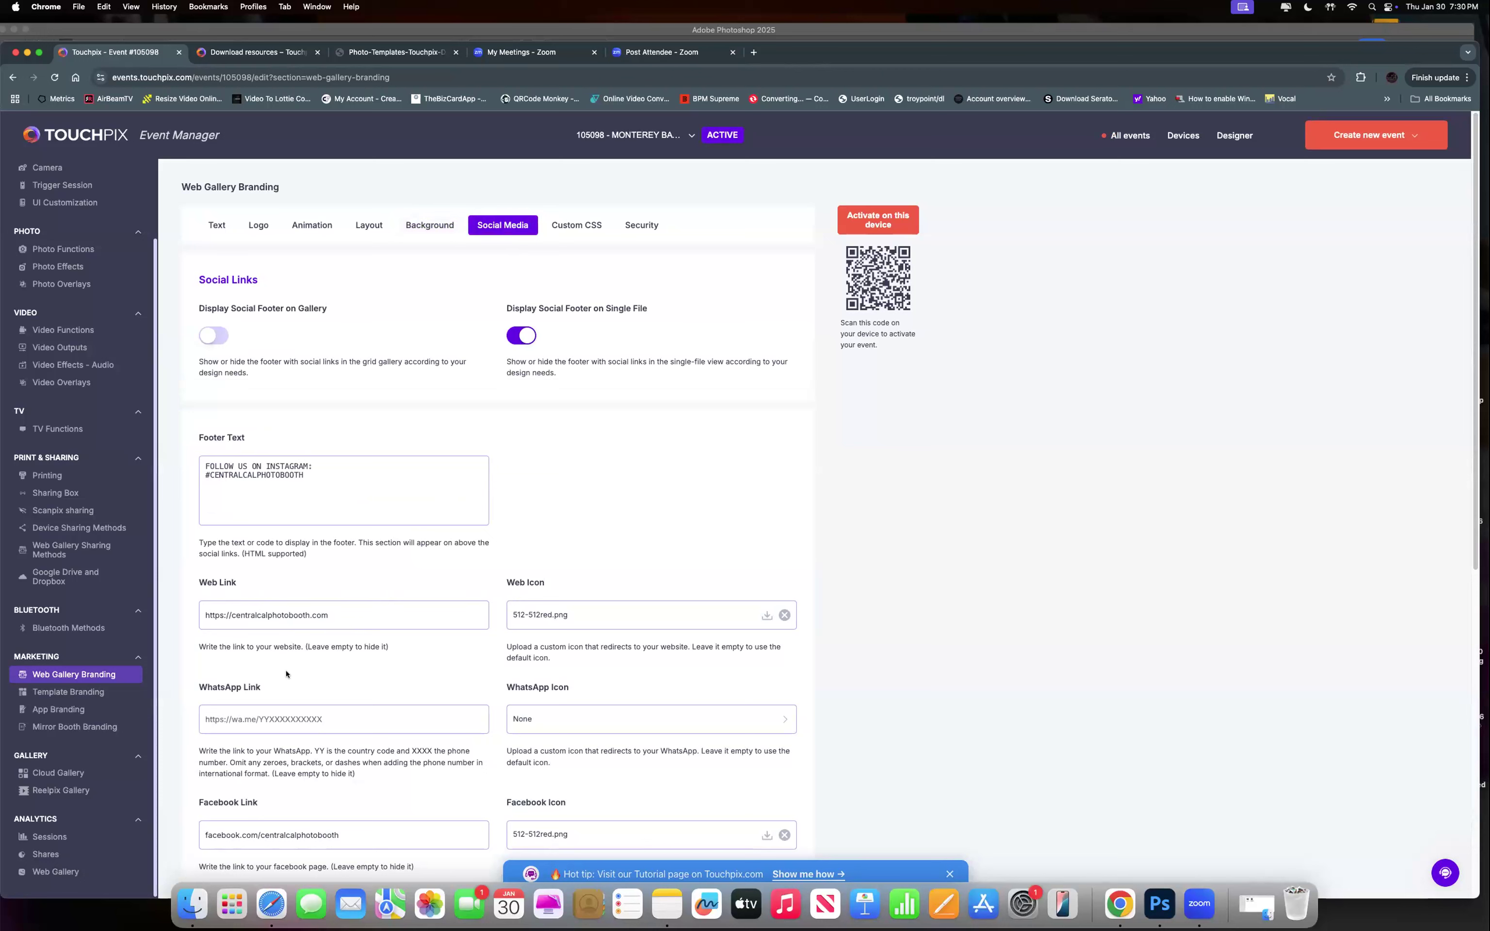
scroll(368, 658, down, 1)
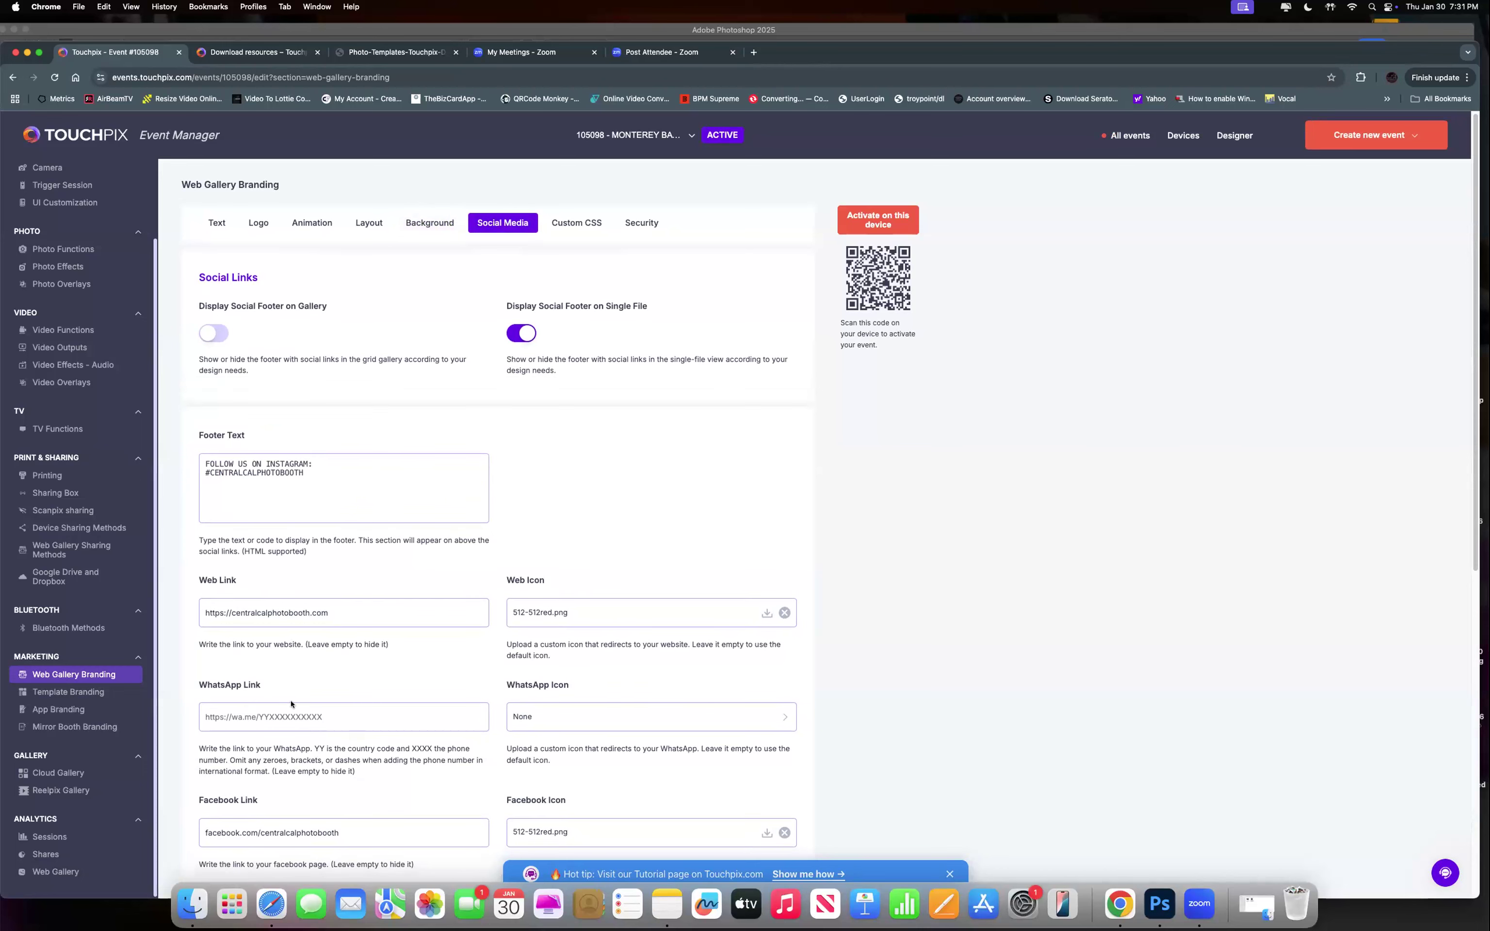
scroll(291, 703, down, 5)
scroll(306, 733, down, 5)
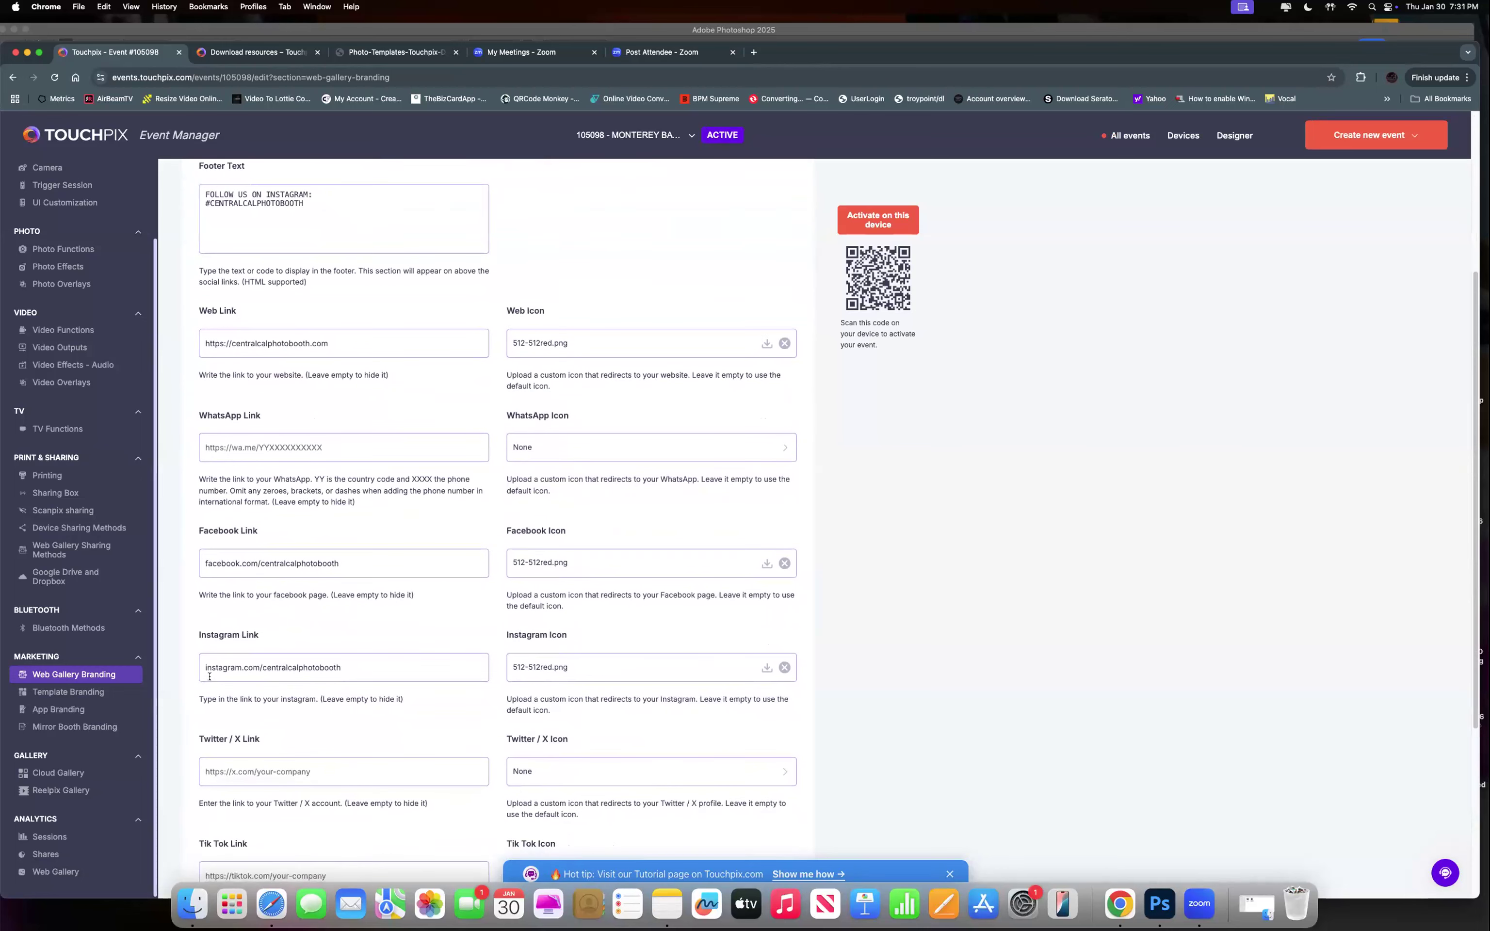
scroll(328, 711, up, 10)
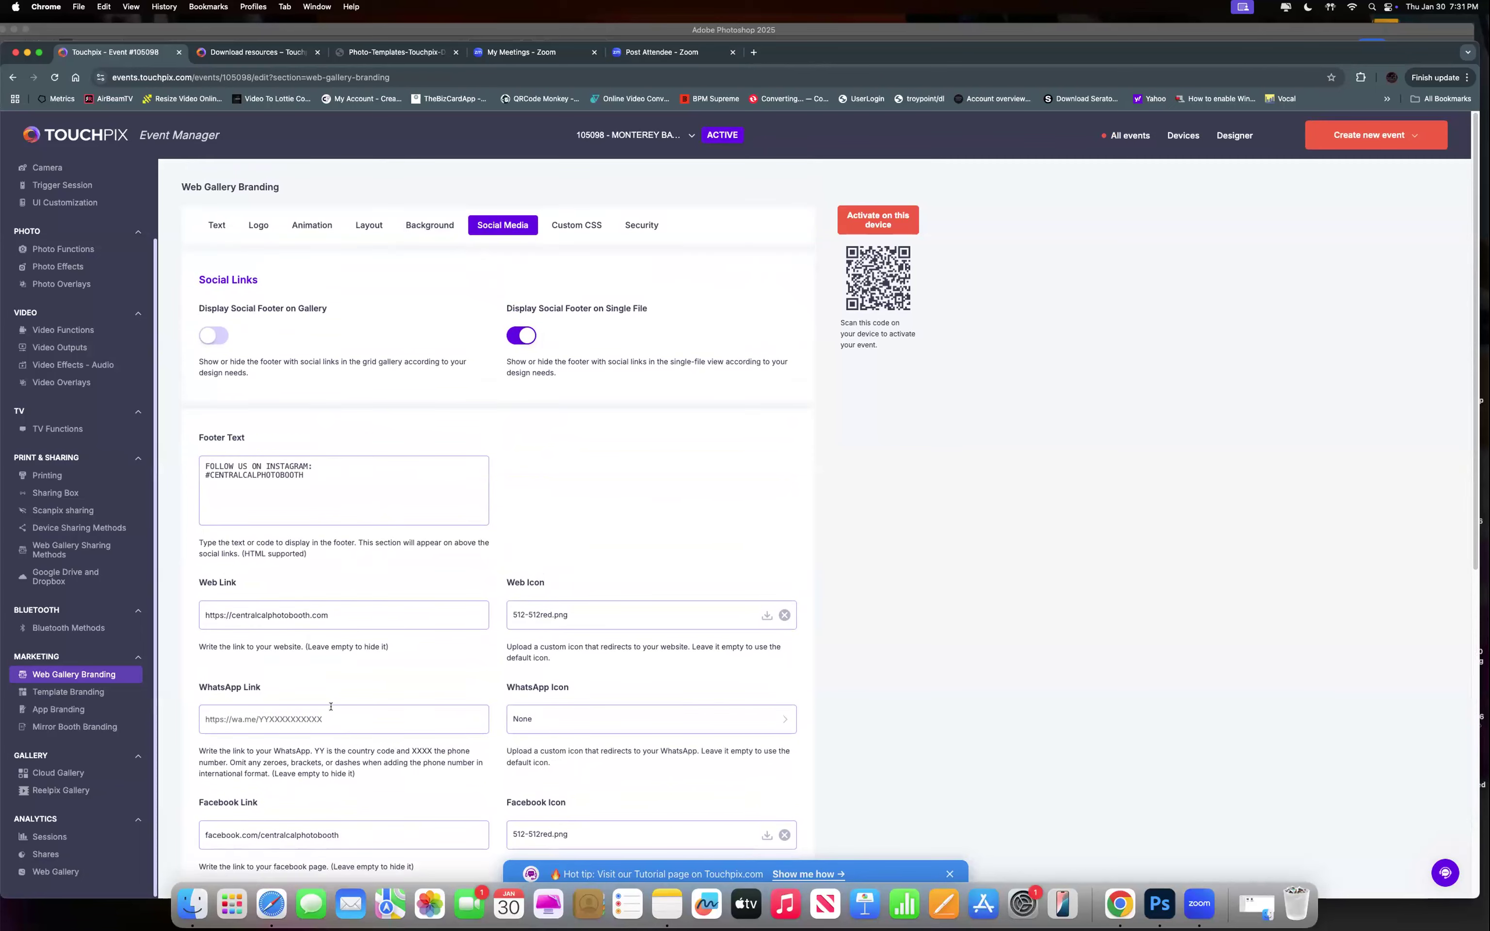
scroll(338, 689, down, 12)
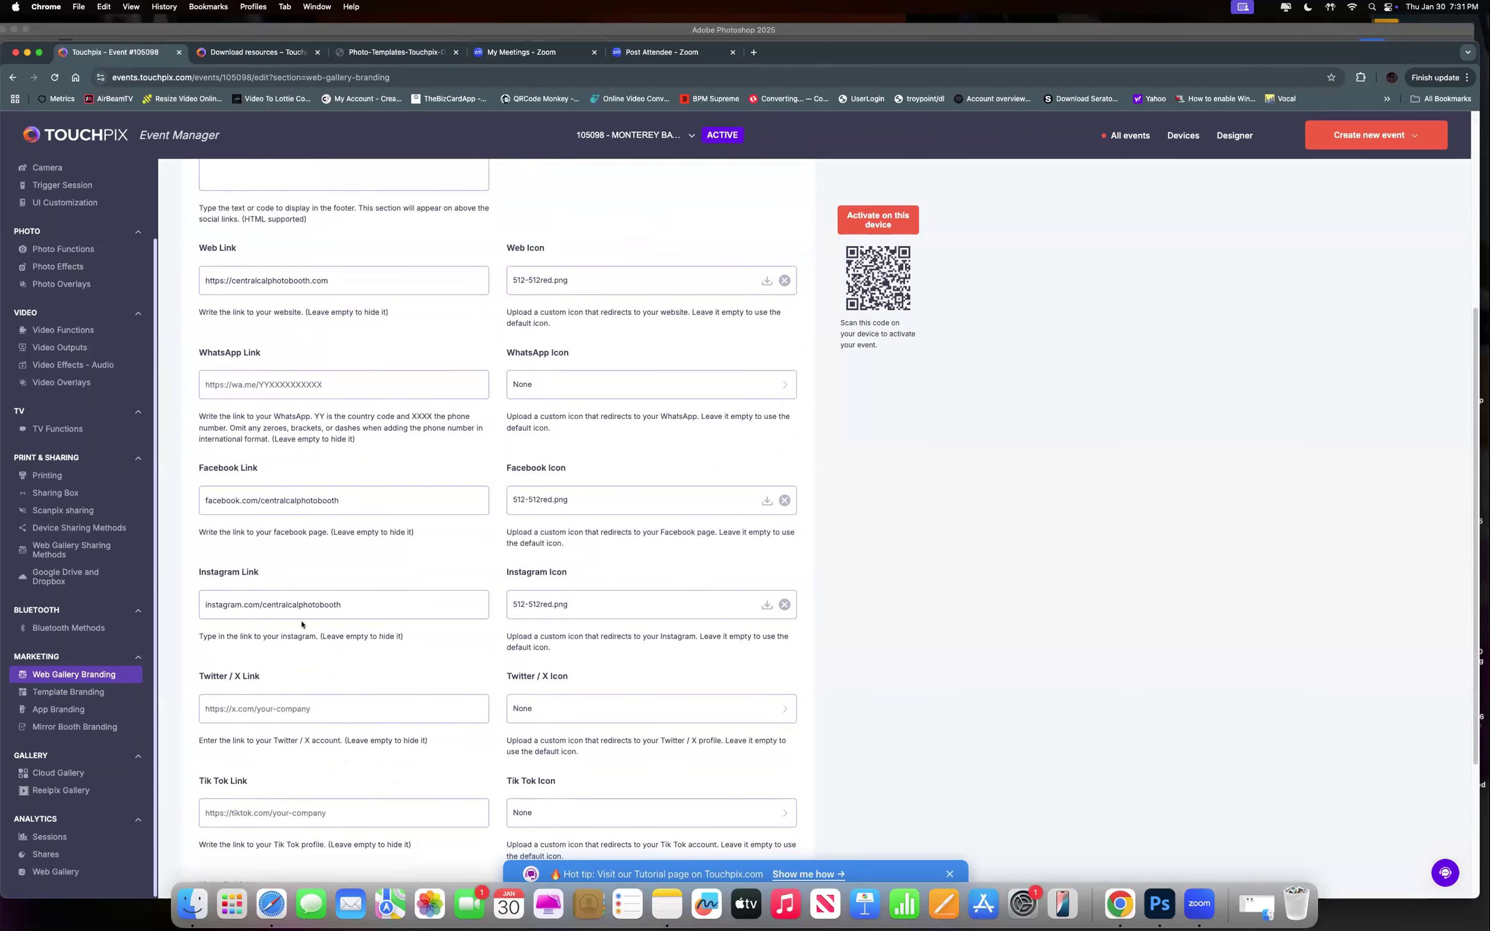
key(super+a)
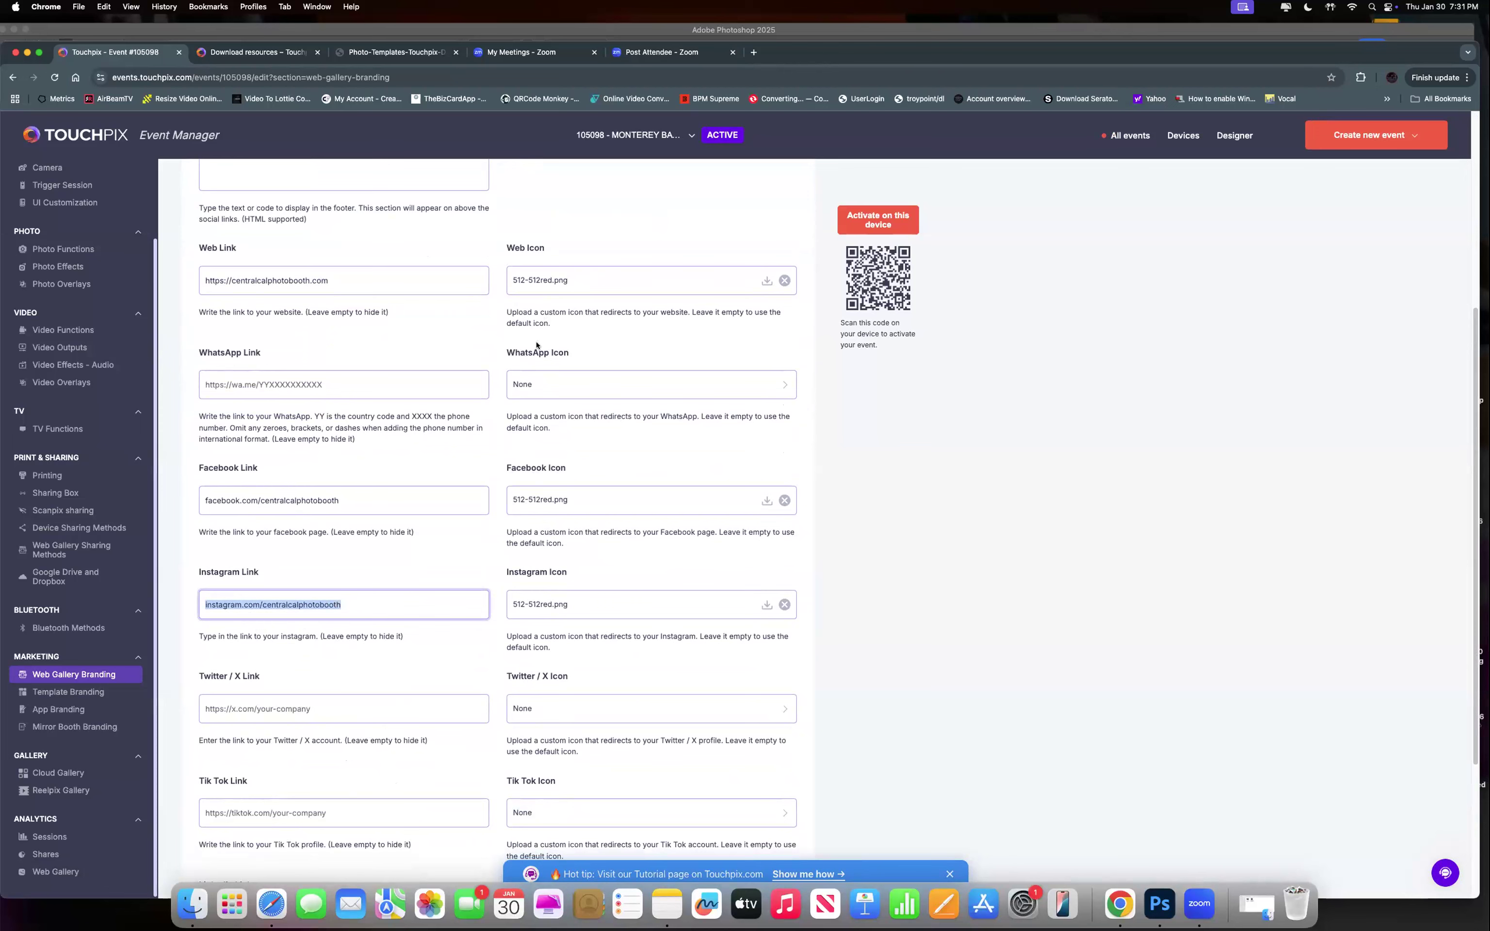
scroll(537, 345, up, 8)
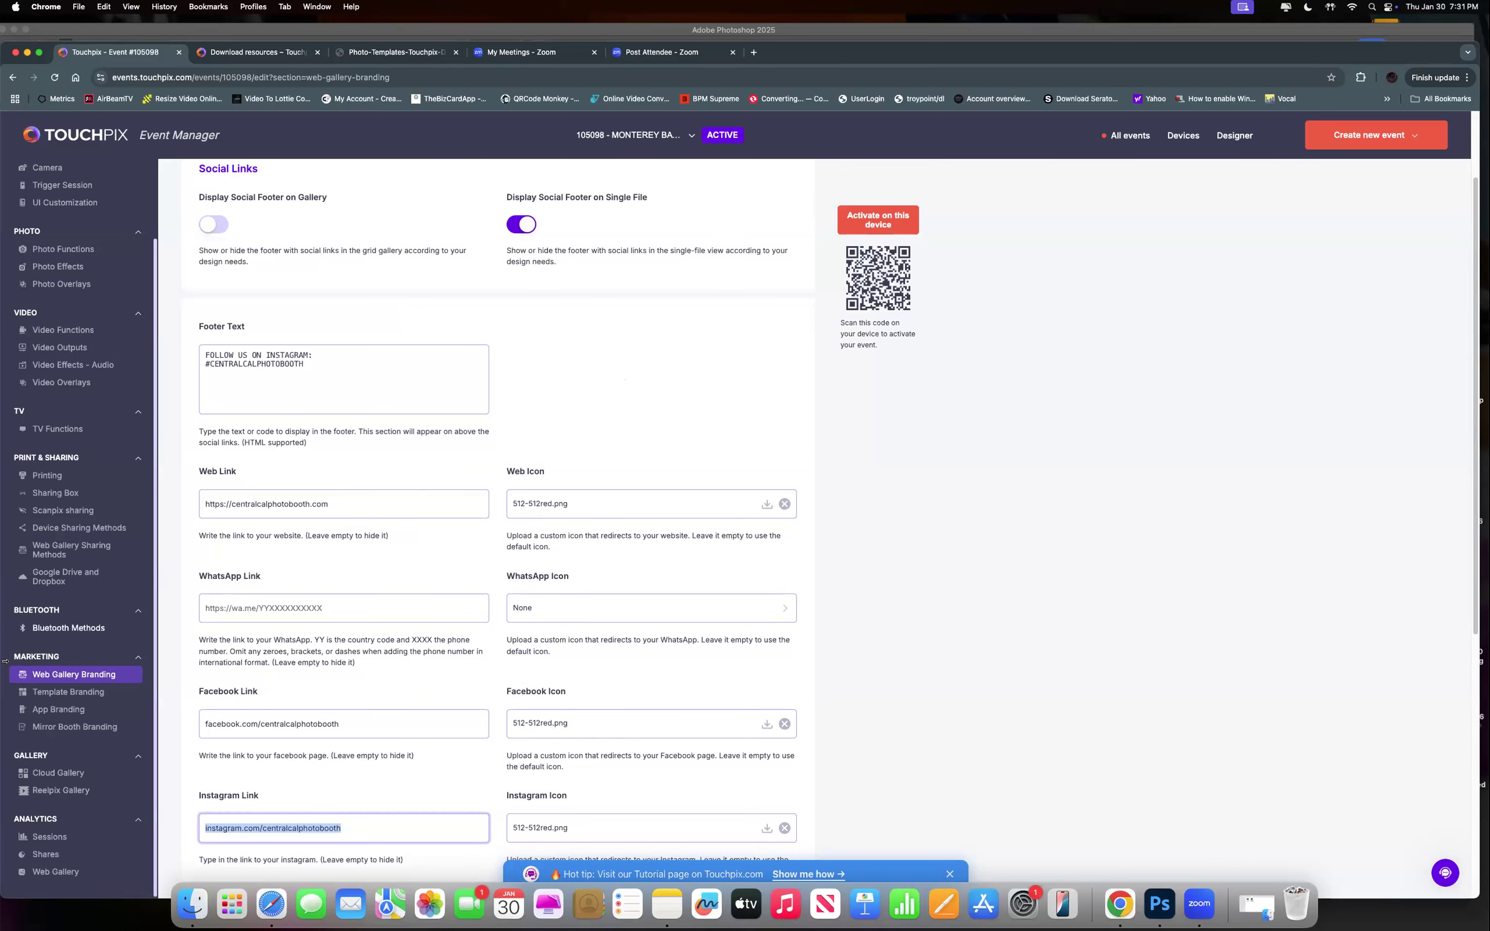
scroll(617, 373, down, 3)
scroll(609, 376, up, 5)
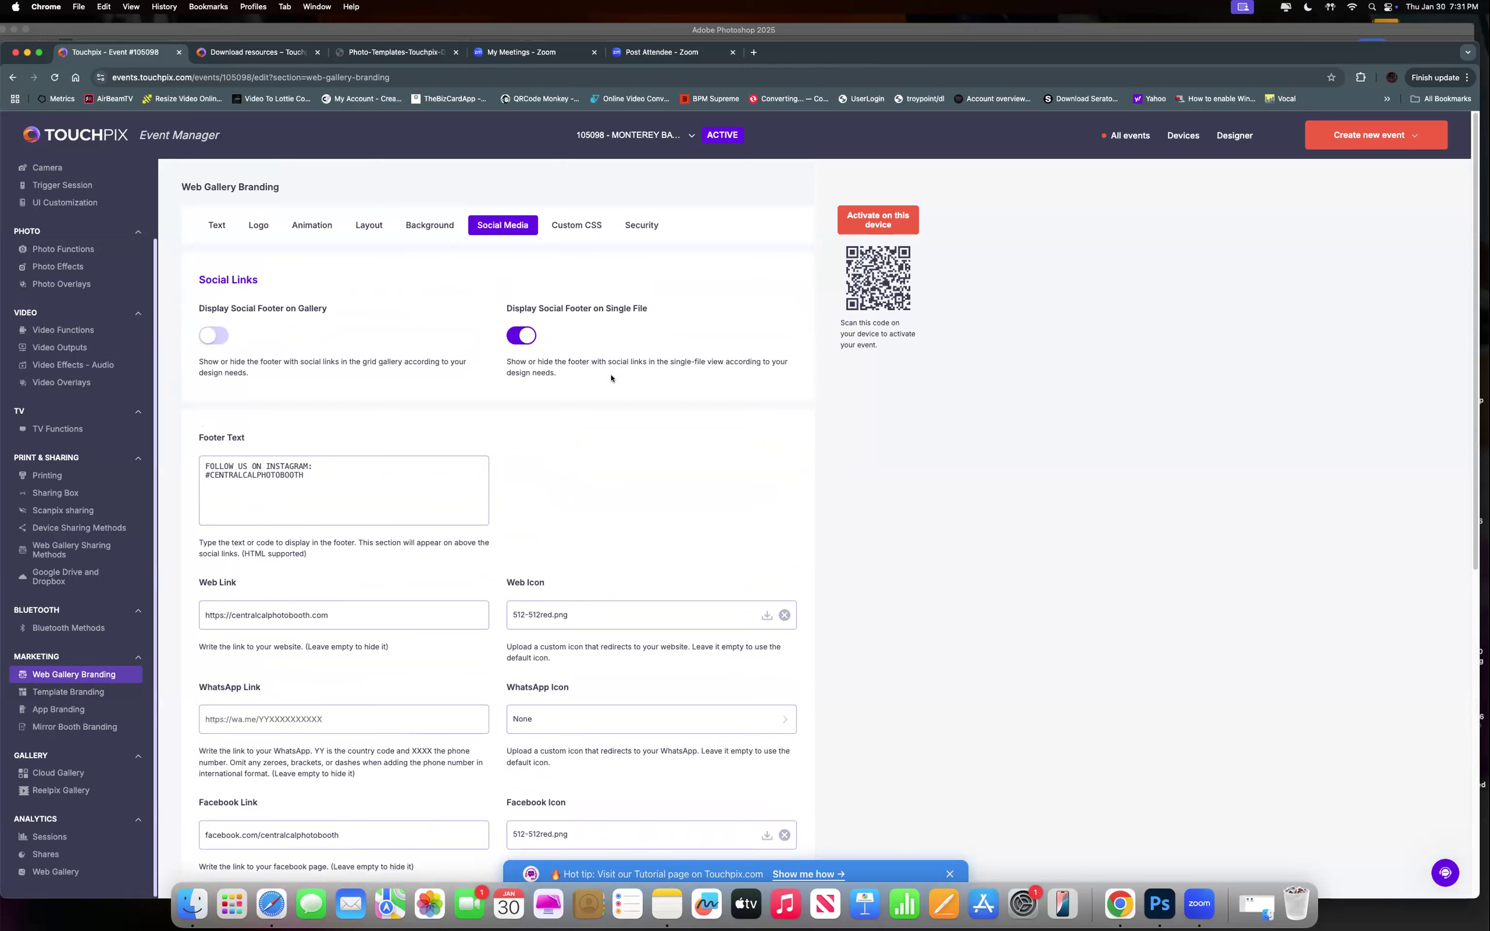
View Custom CSS, keep Security's Webgallery protection mode Disabled, then pass through Text back to Logo.
click(594, 225)
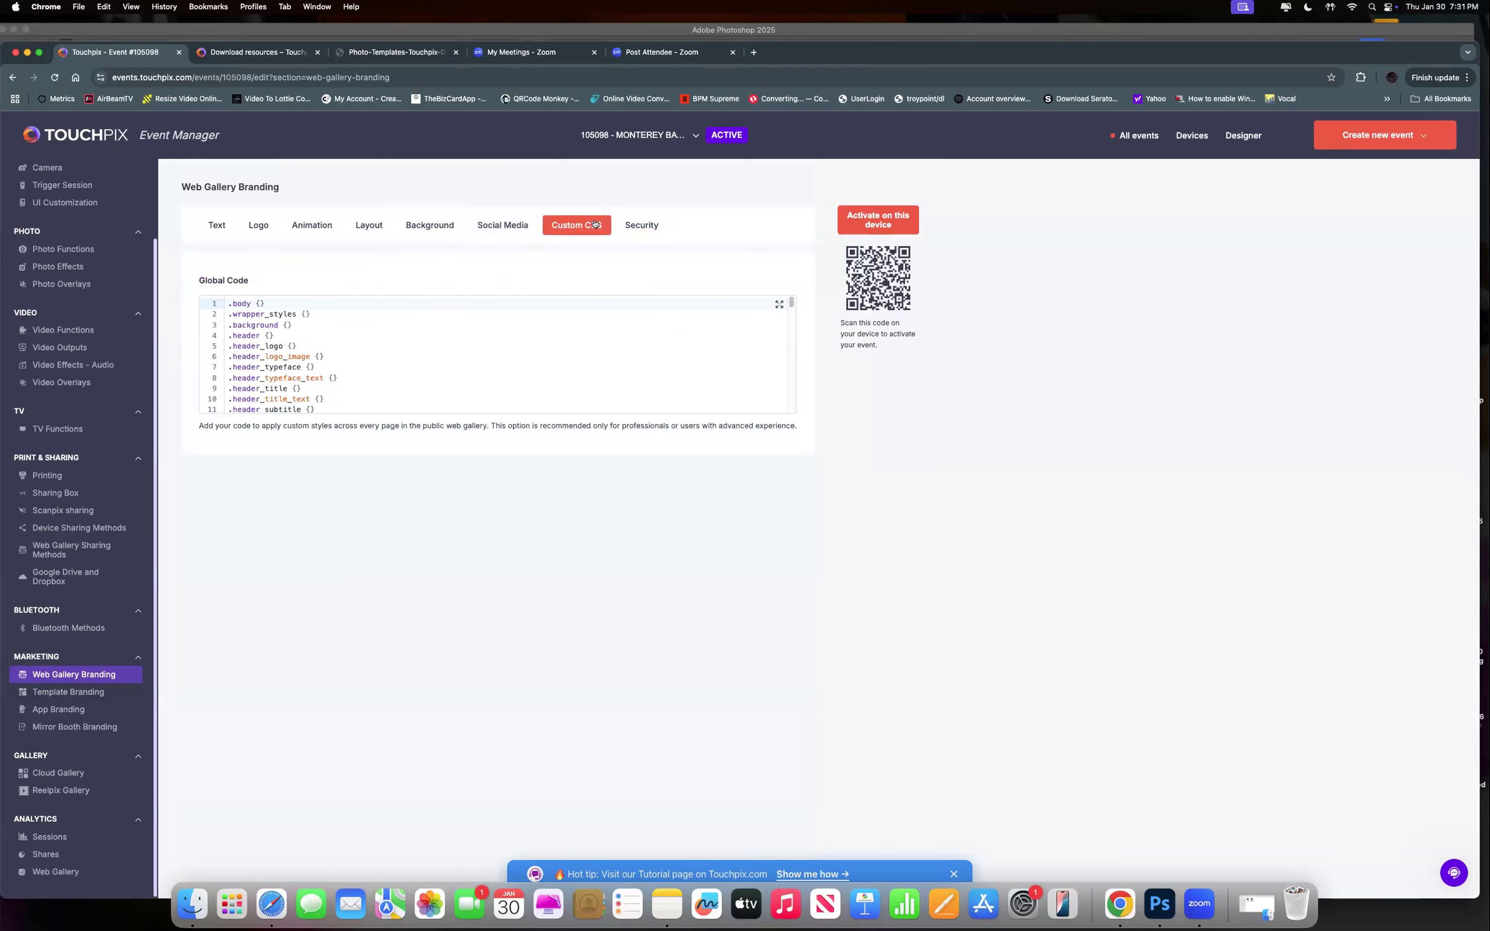
click(642, 225)
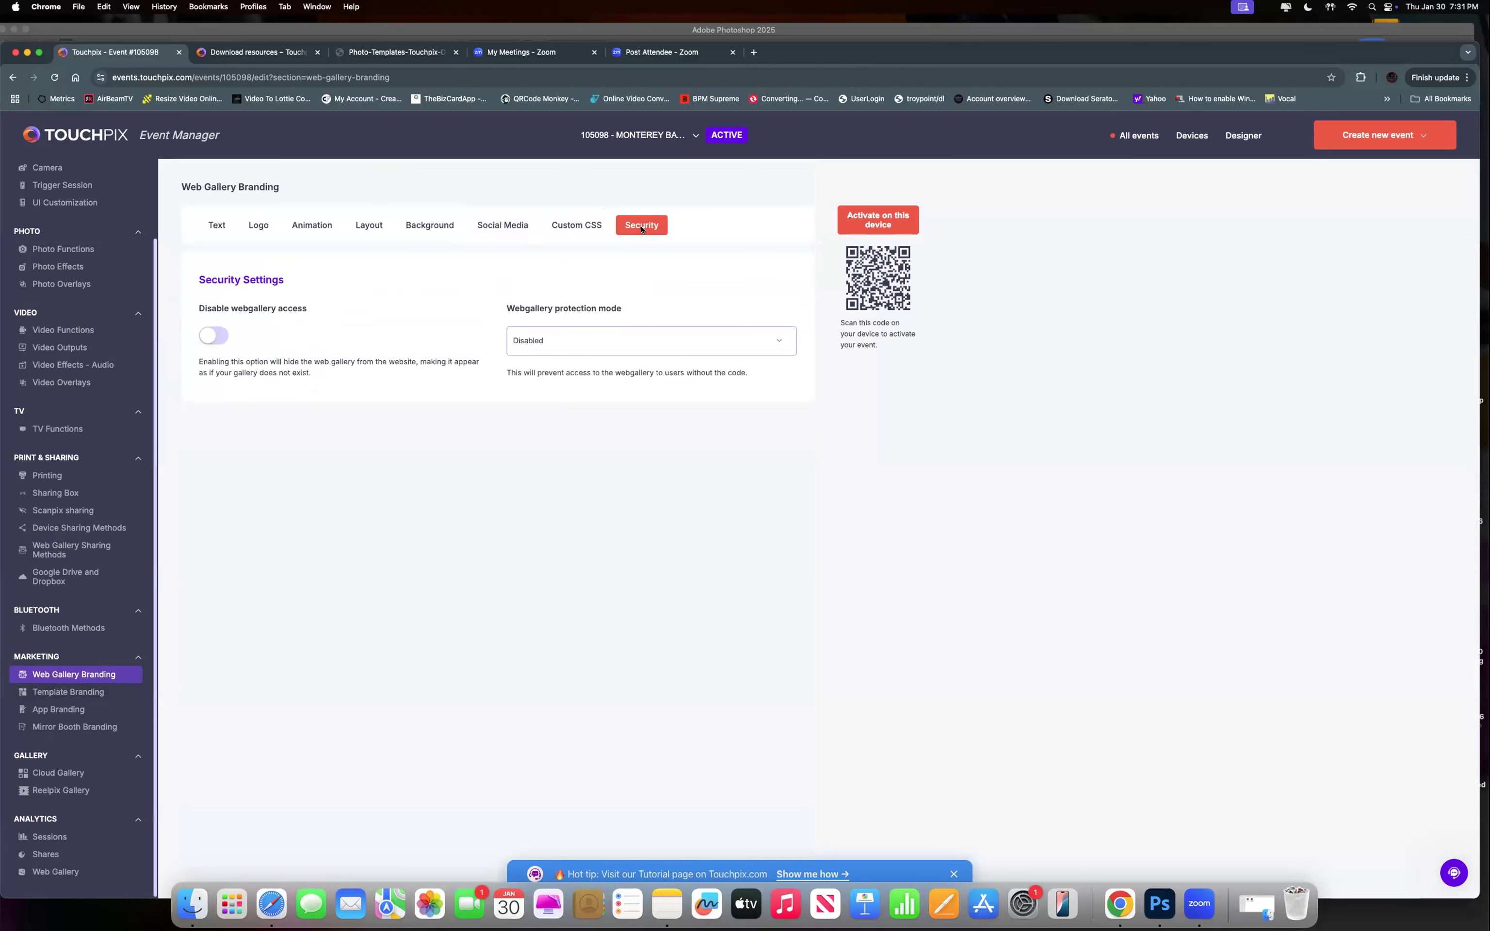
click(583, 343)
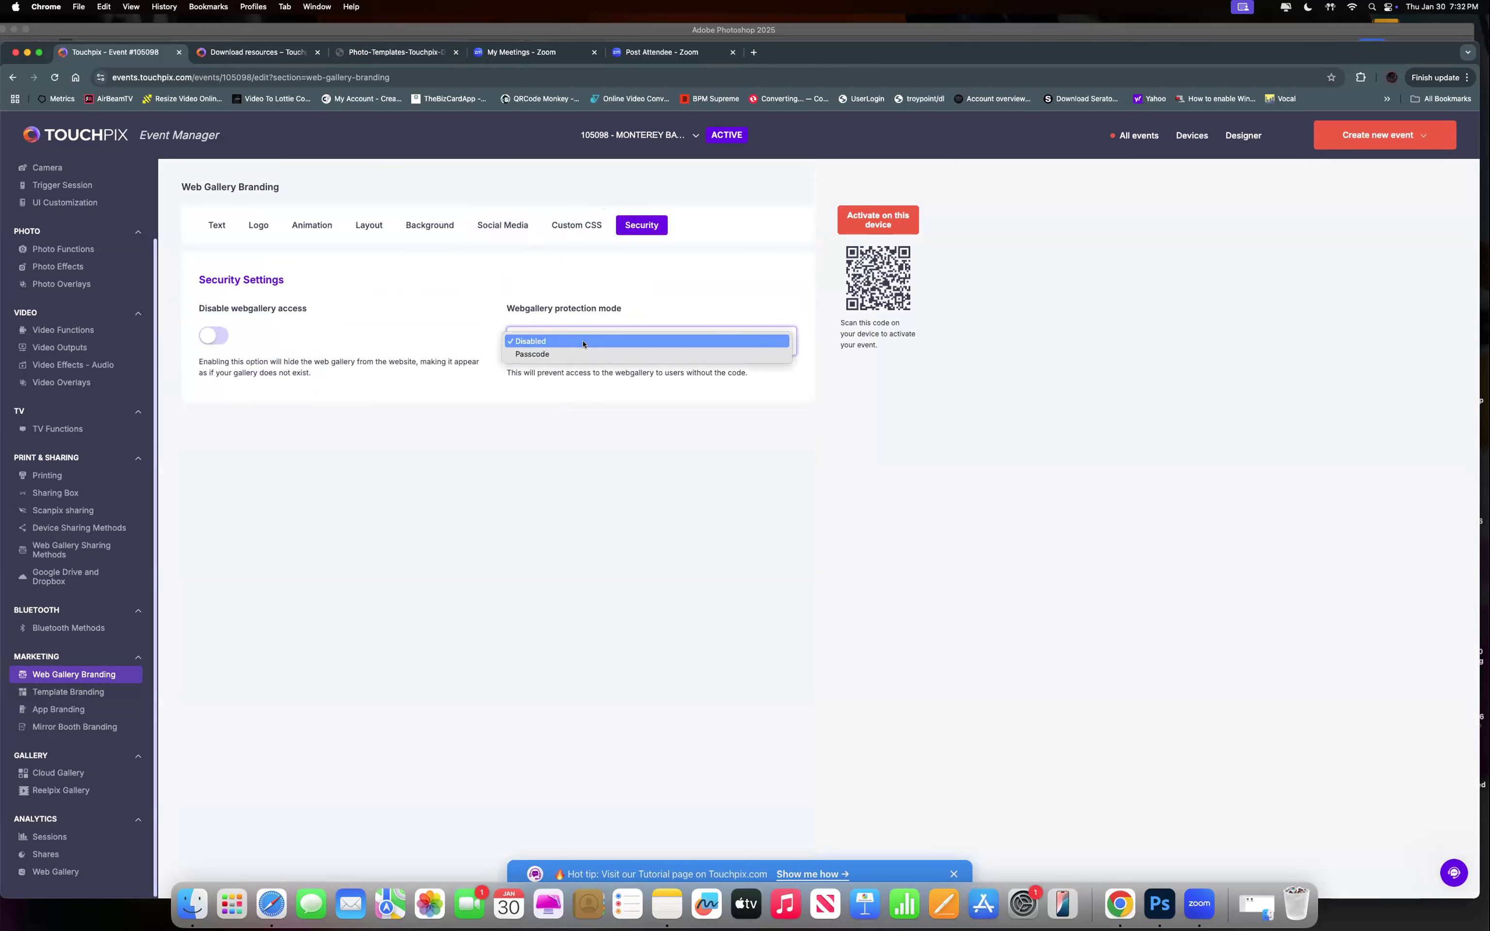
click(584, 343)
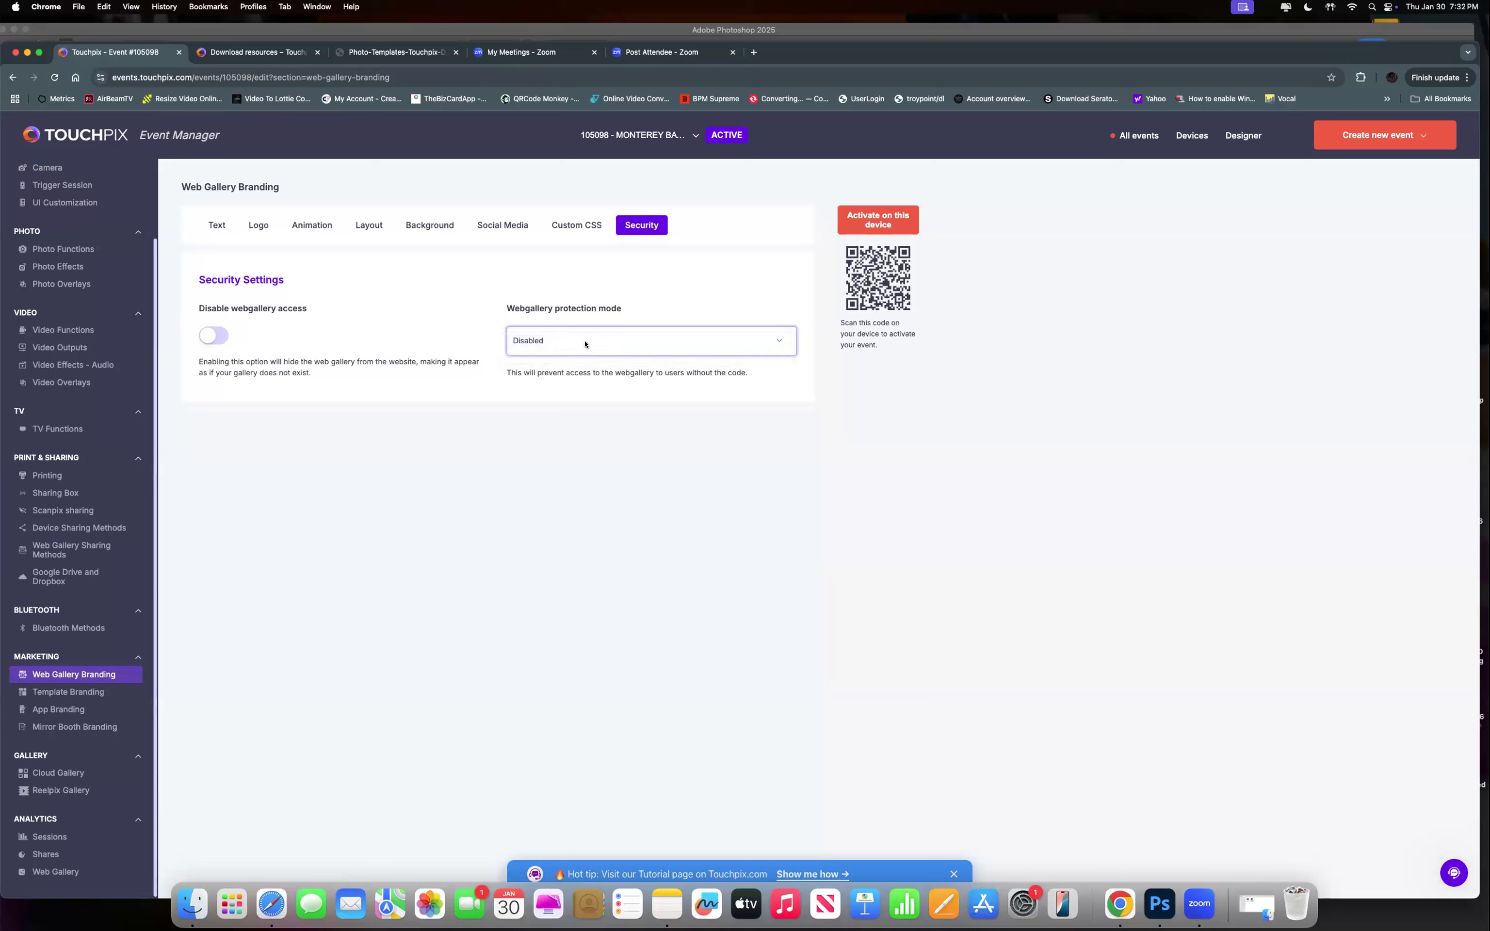
click(585, 345)
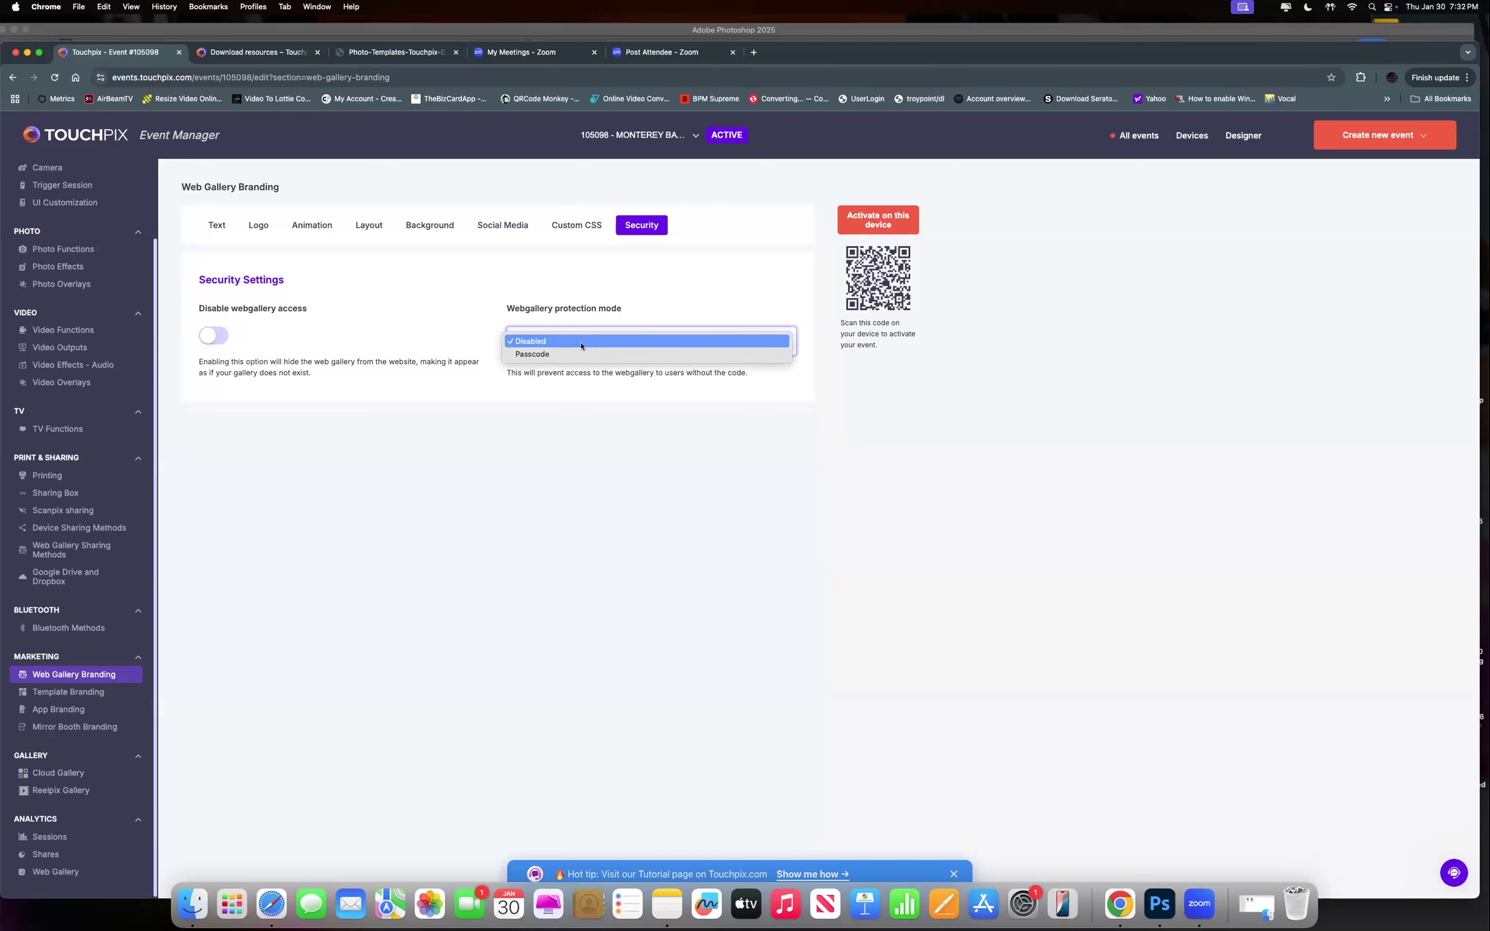
click(581, 345)
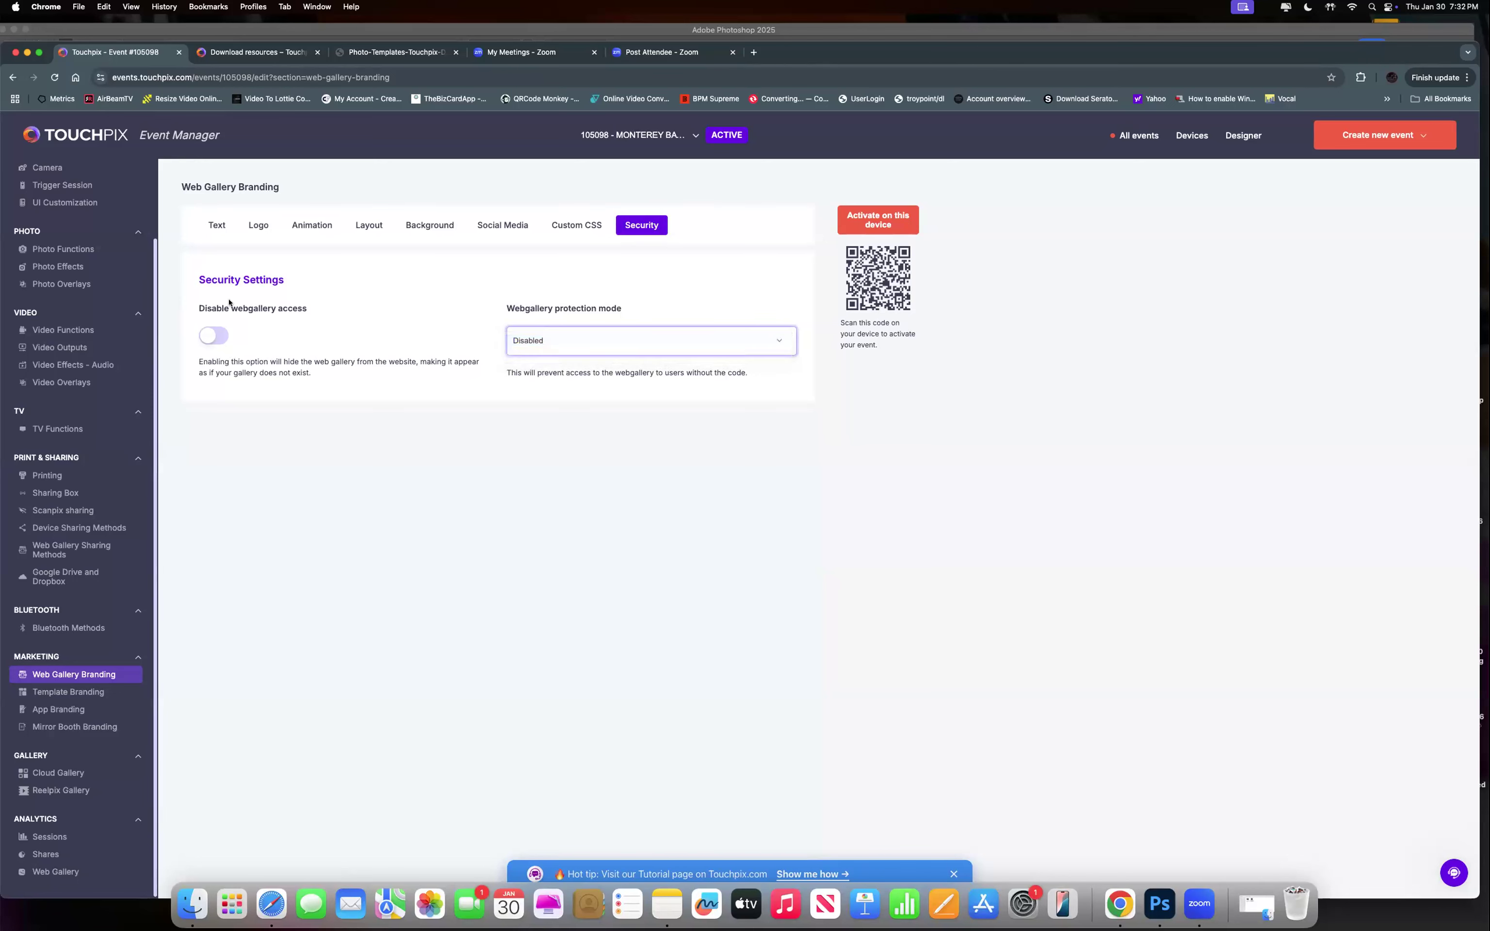
click(222, 225)
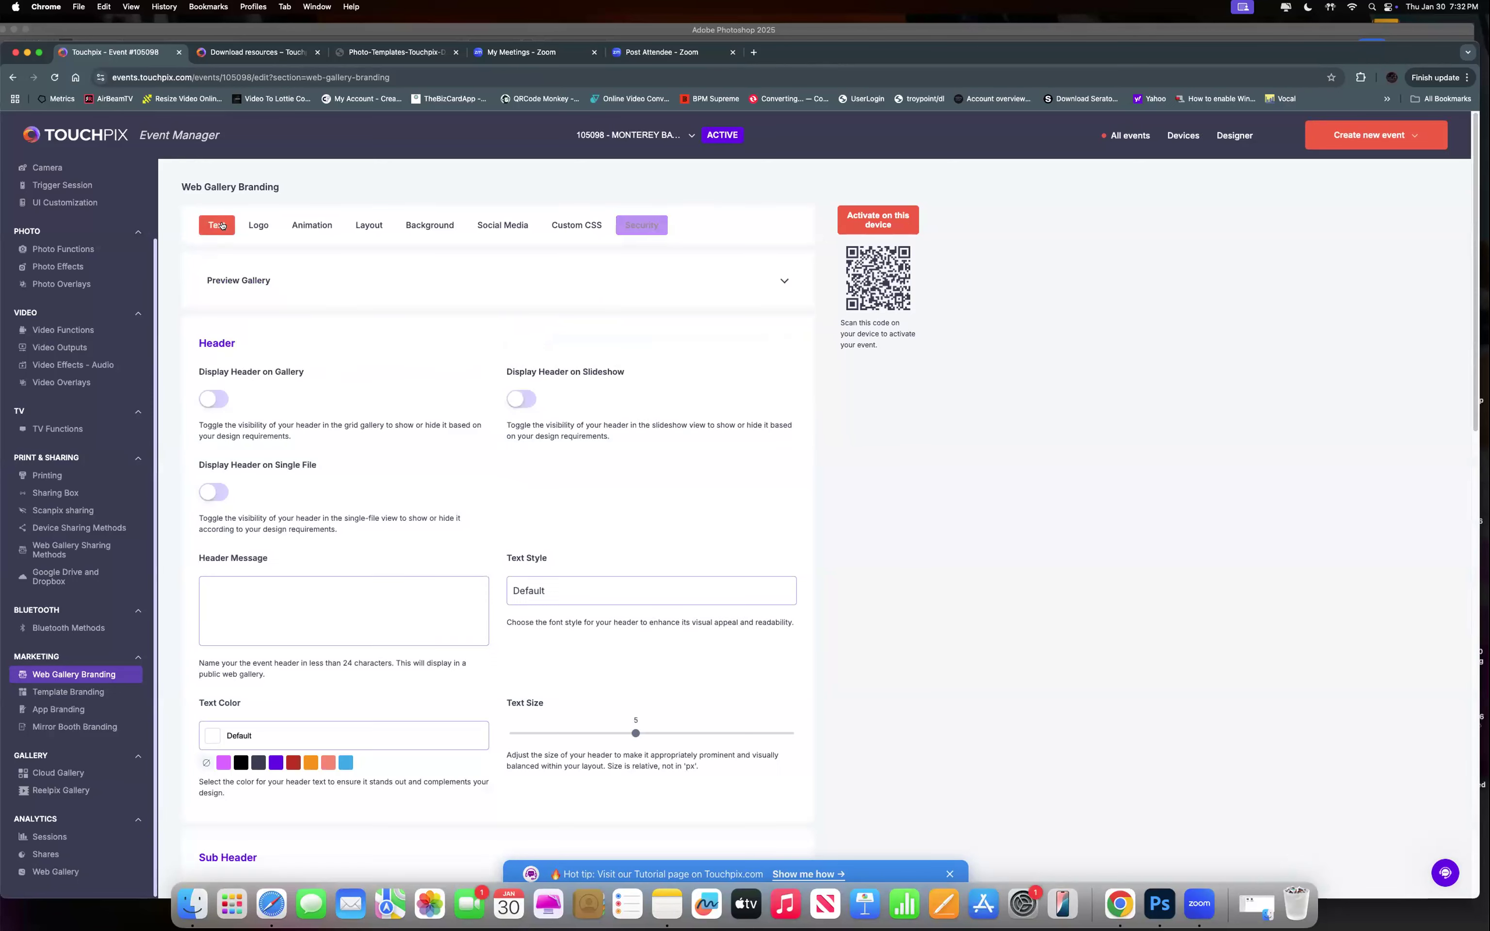
click(259, 227)
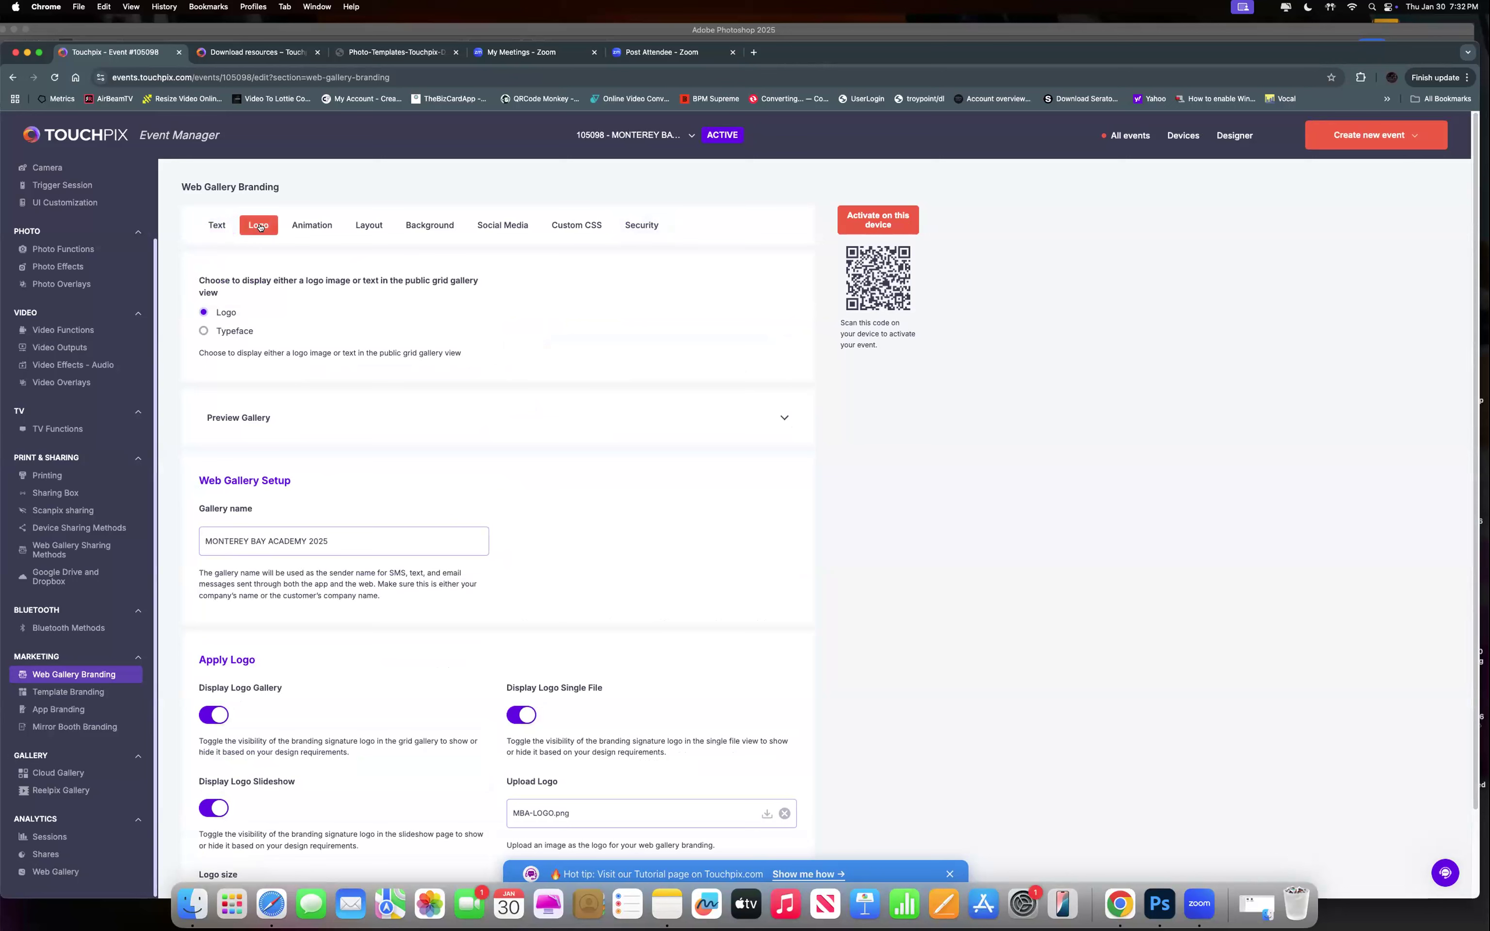
Switch between the Web Gallery Branding animation and header text settings.
click(312, 228)
click(217, 226)
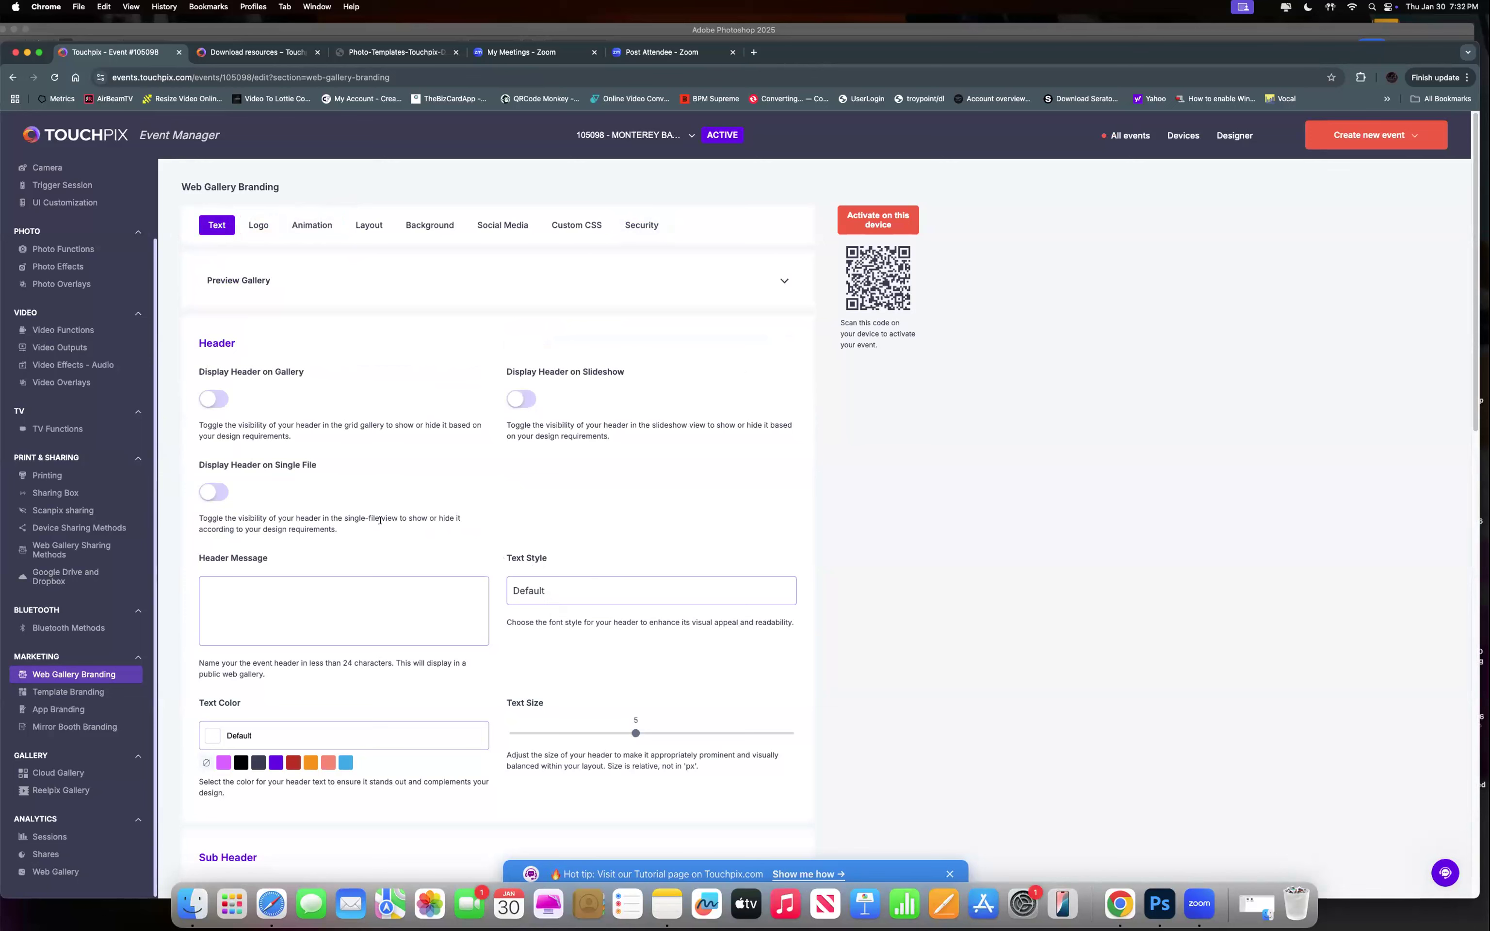
click(312, 226)
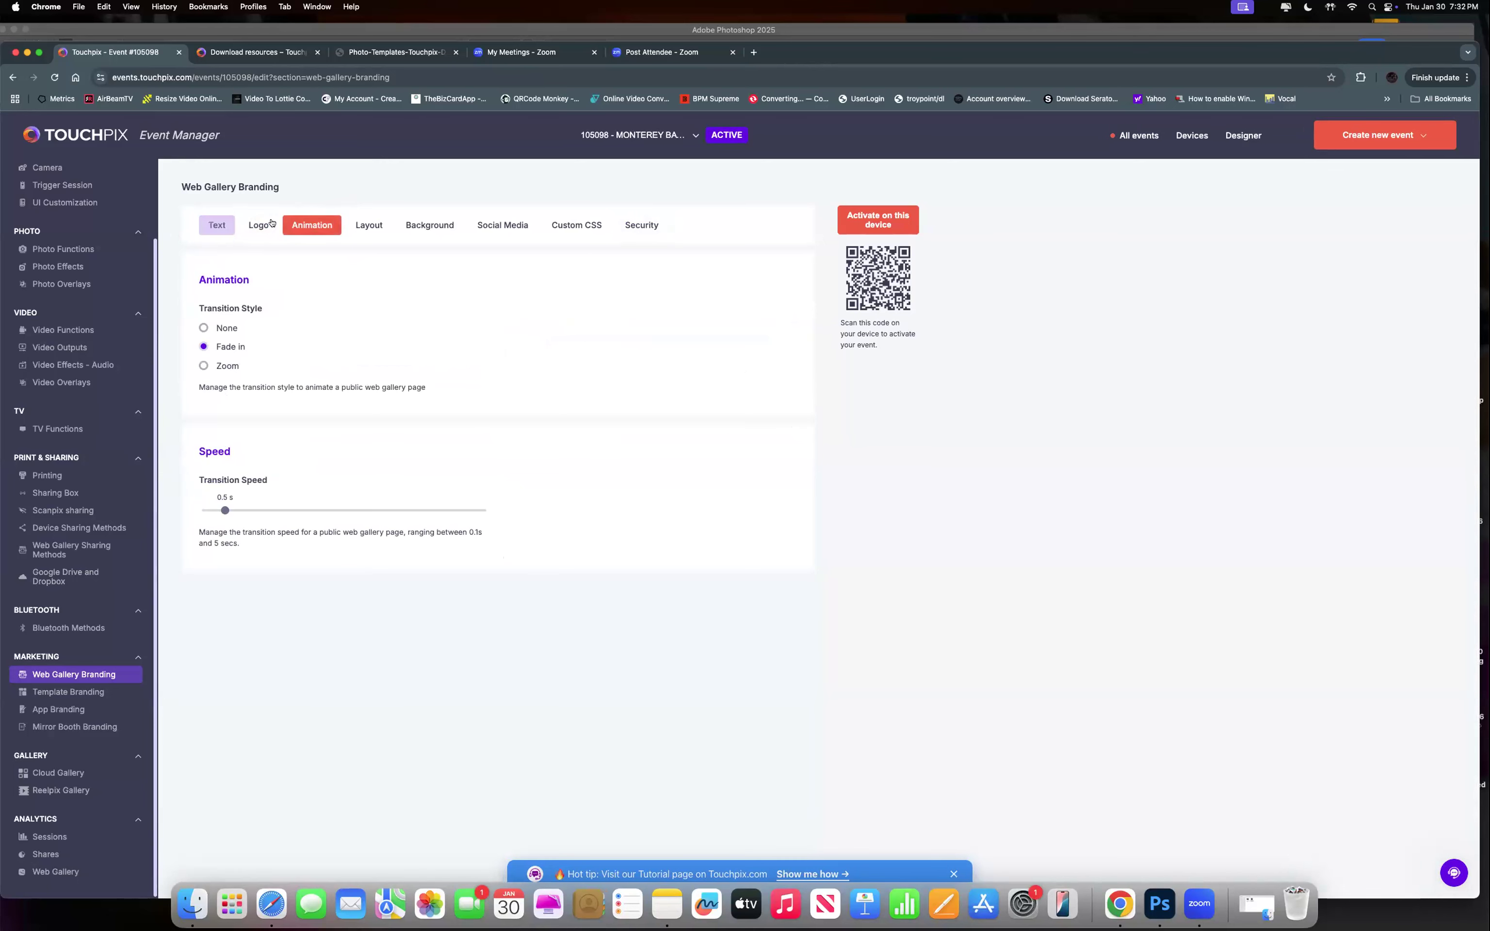
Check the gallery preview with the Monterey Bay Academy logo, then move to Template Branding.
click(258, 225)
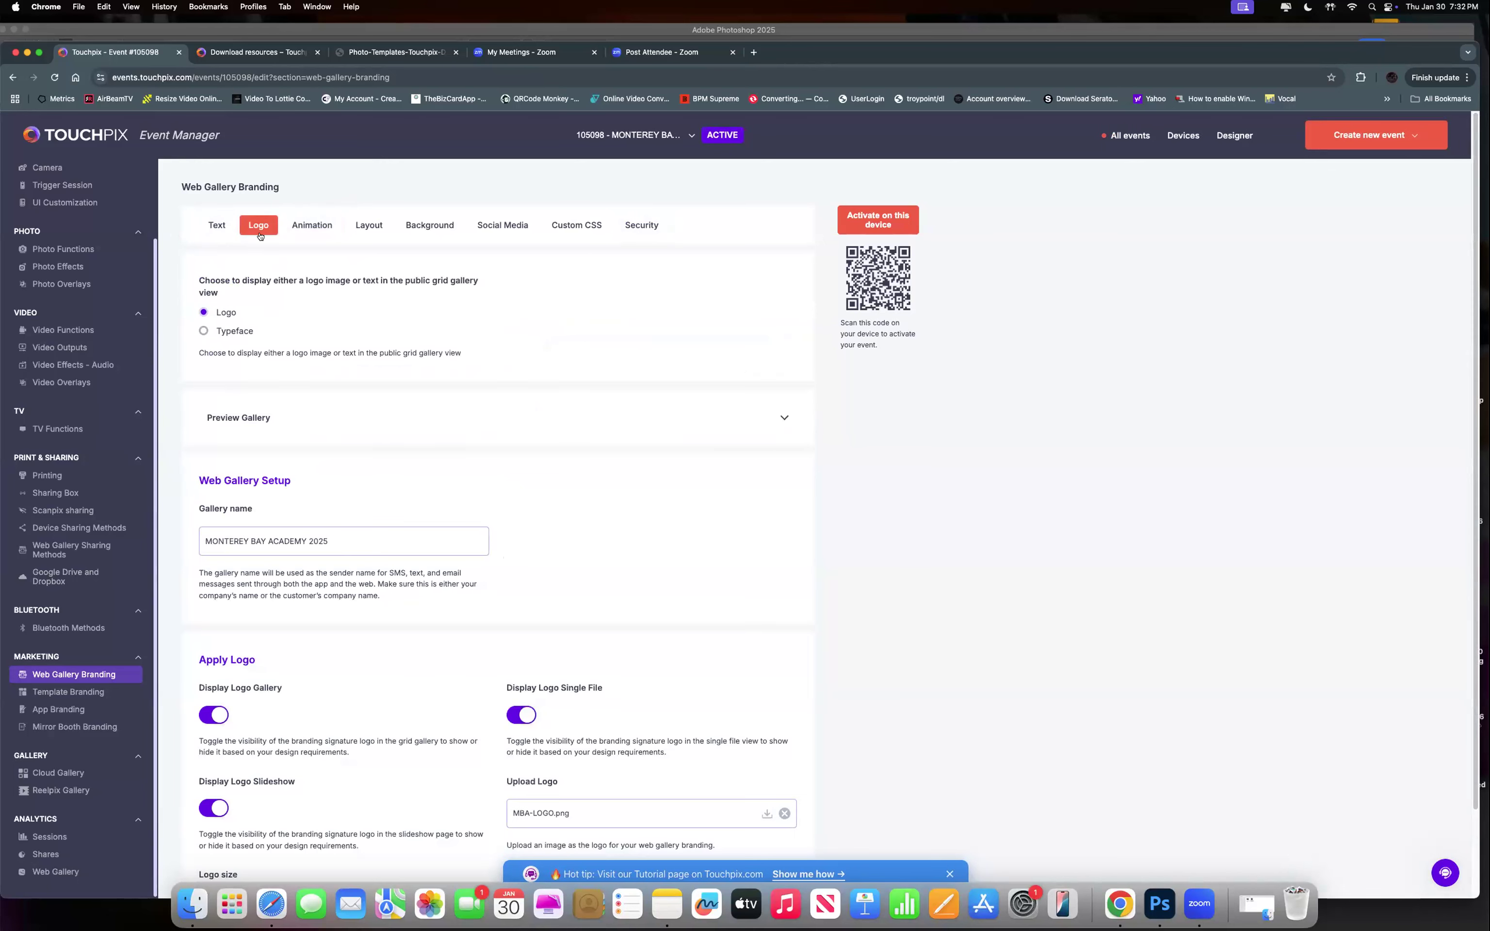
click(245, 420)
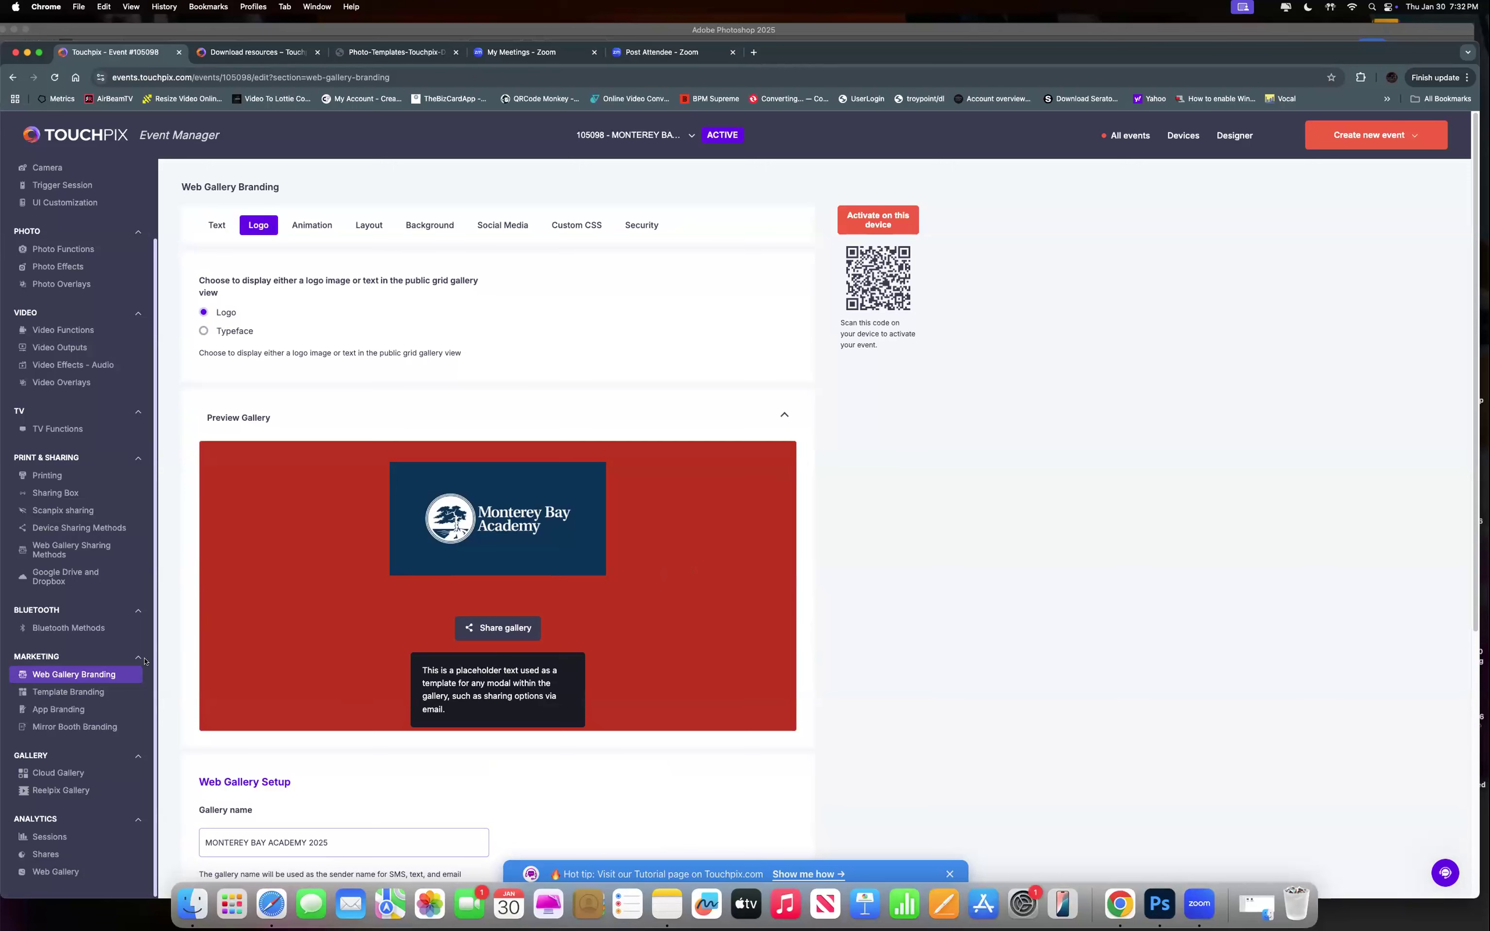
click(784, 418)
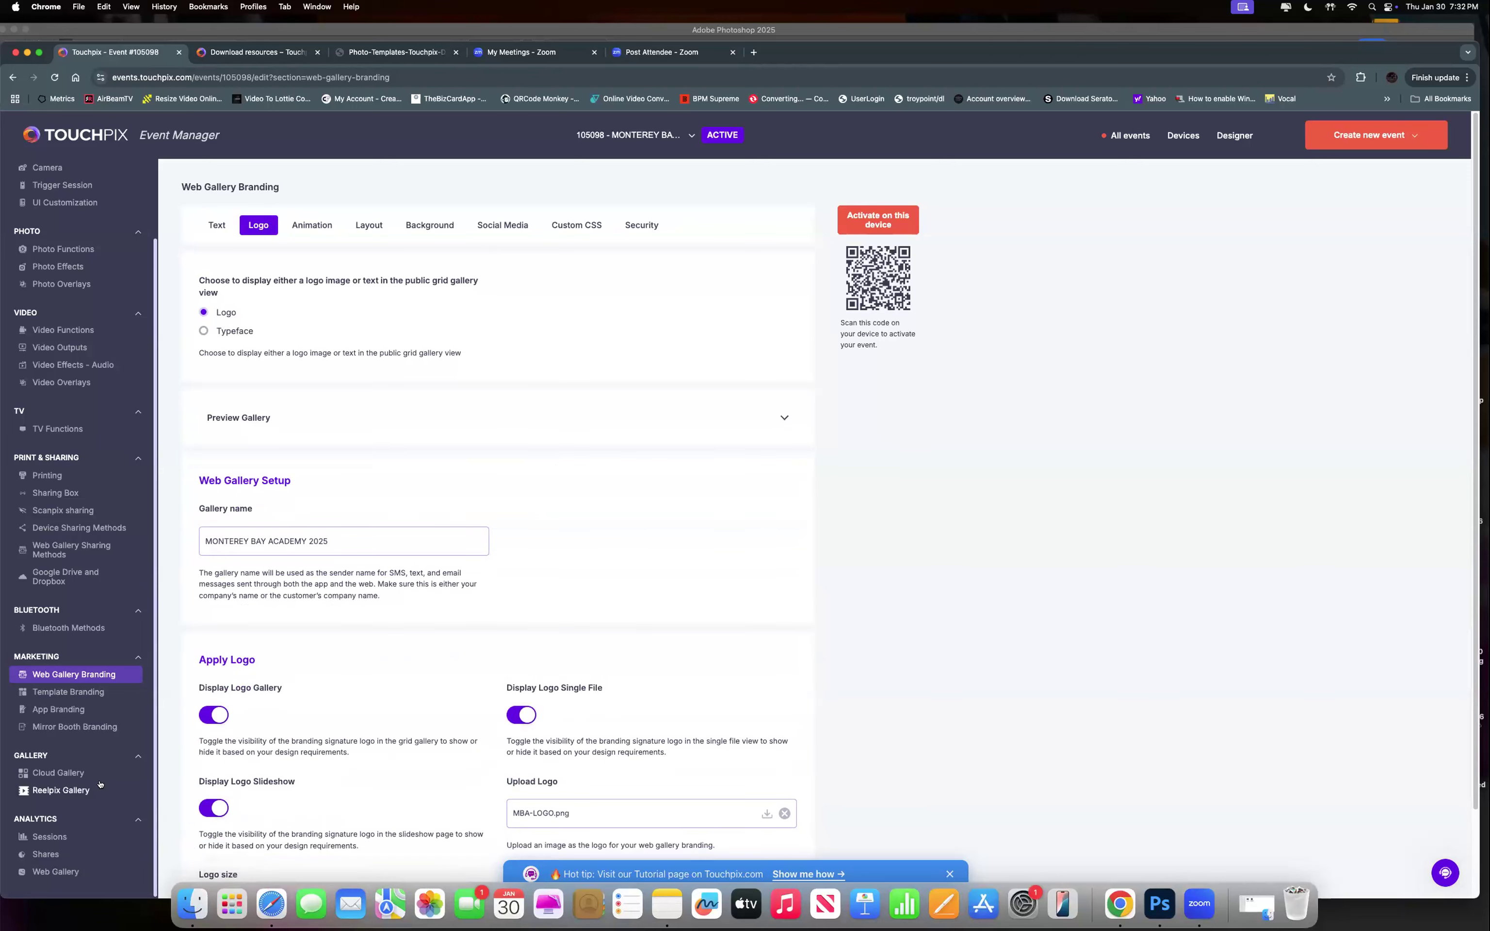
click(85, 694)
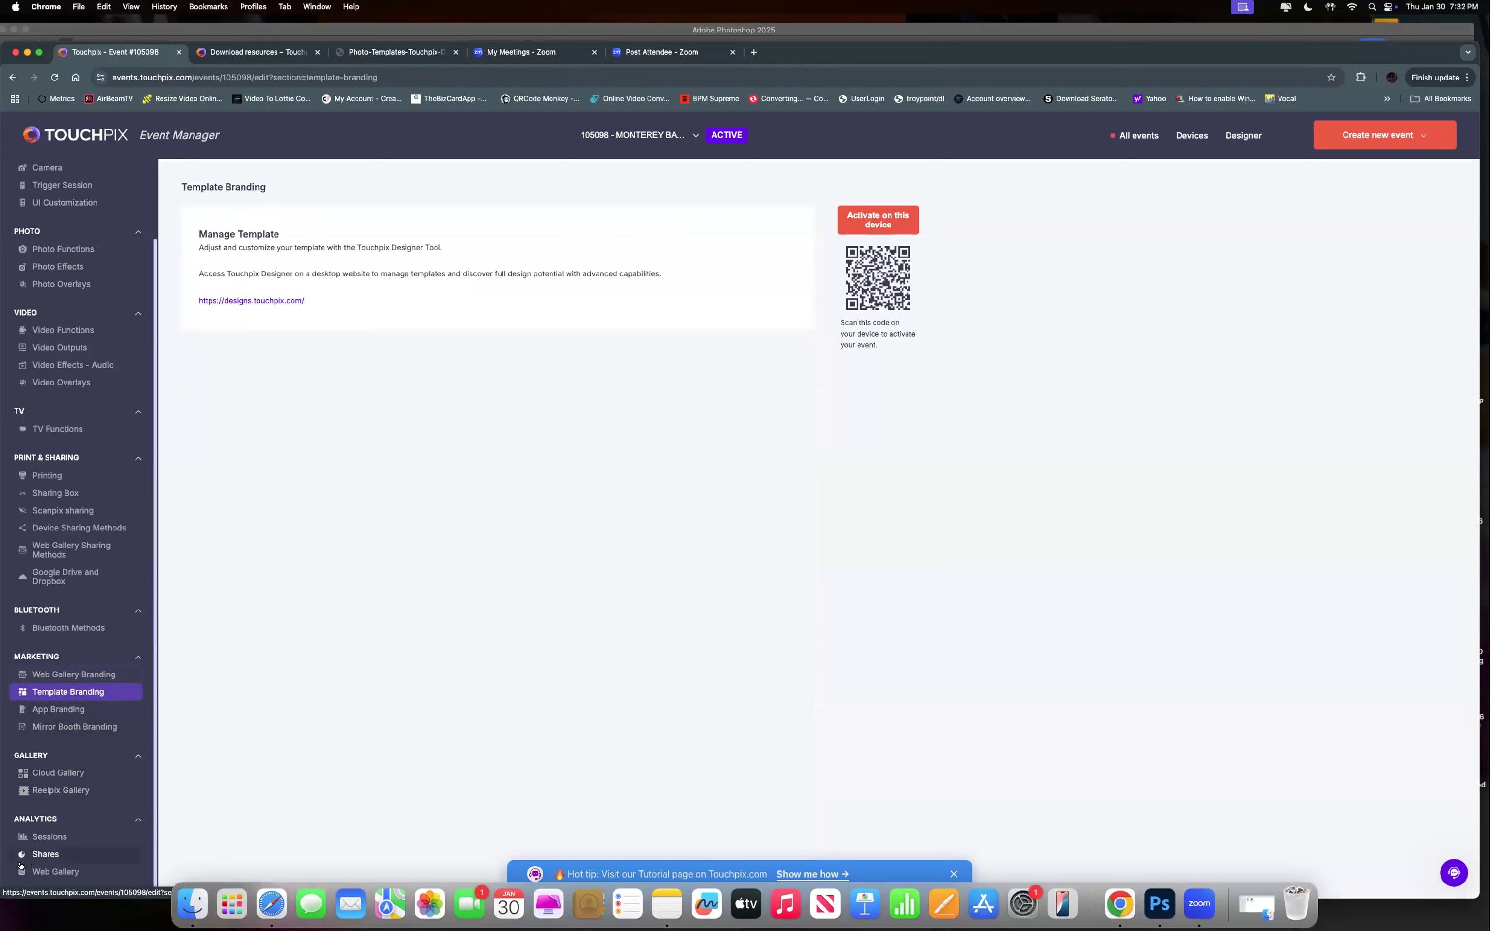
Open App Branding and scroll through it, confirming the MBA-LOGO.png logo and SOCCER4.MOV background.
click(54, 709)
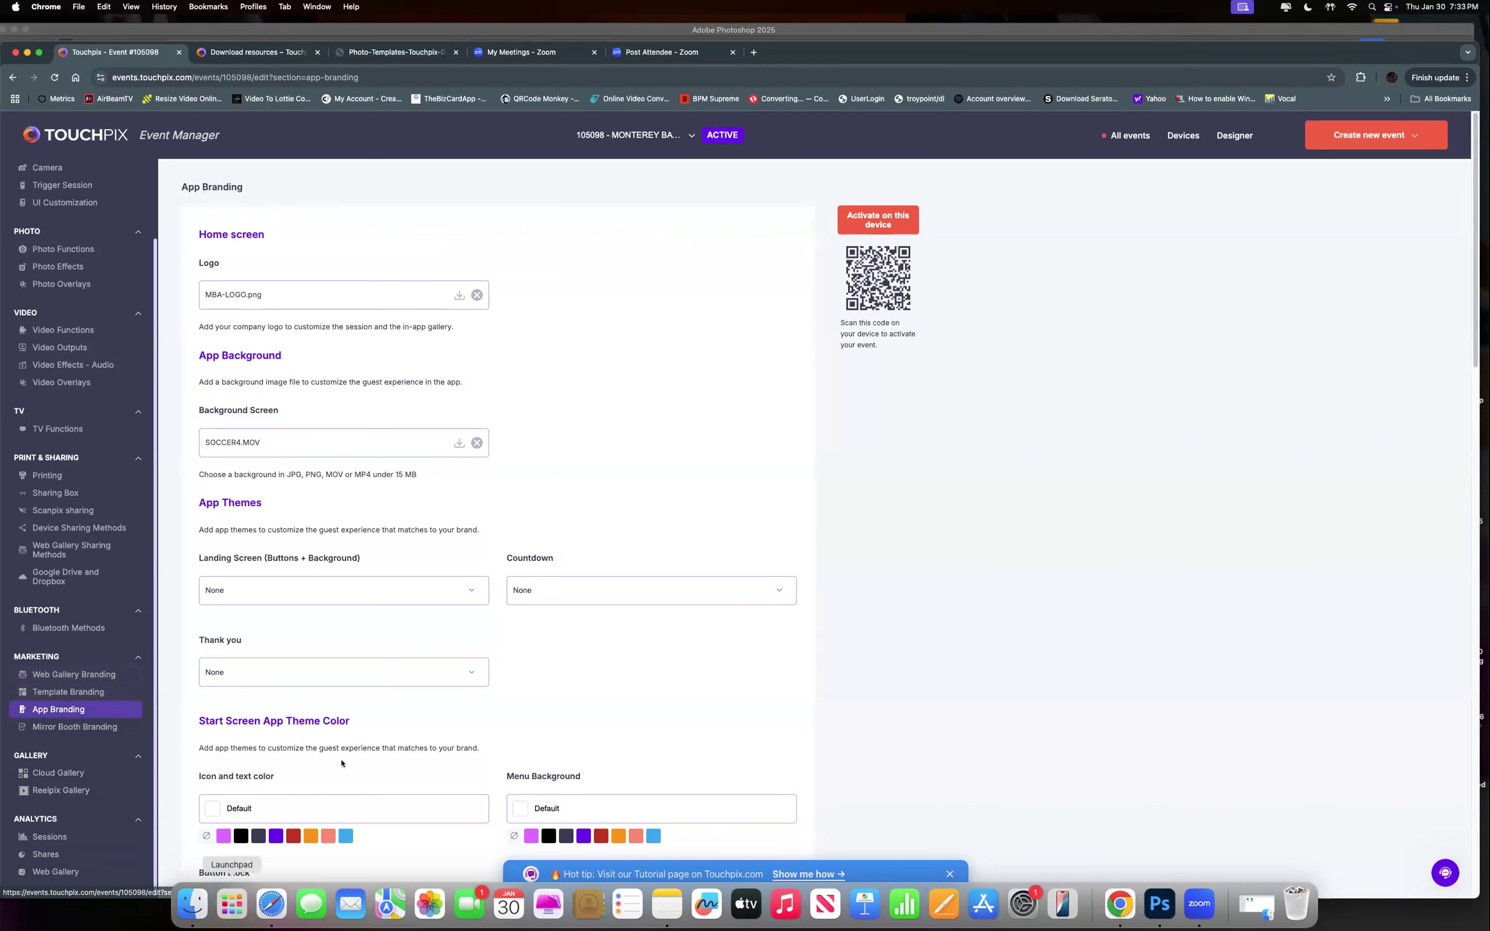
scroll(342, 764, down, 10)
scroll(342, 763, down, 10)
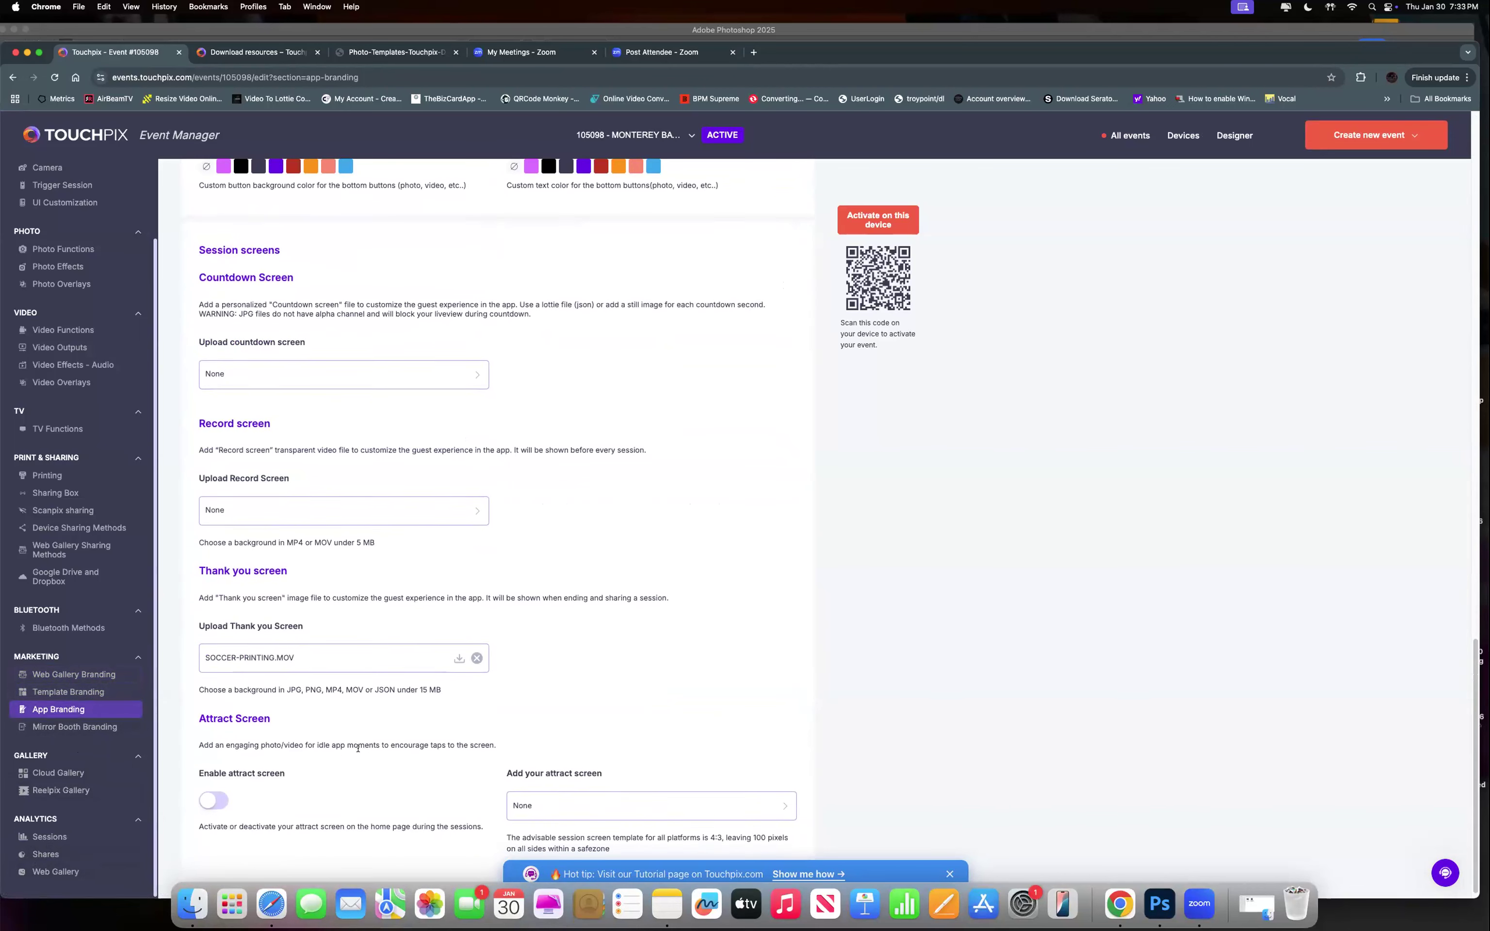
scroll(357, 751, up, 10)
scroll(360, 749, up, 10)
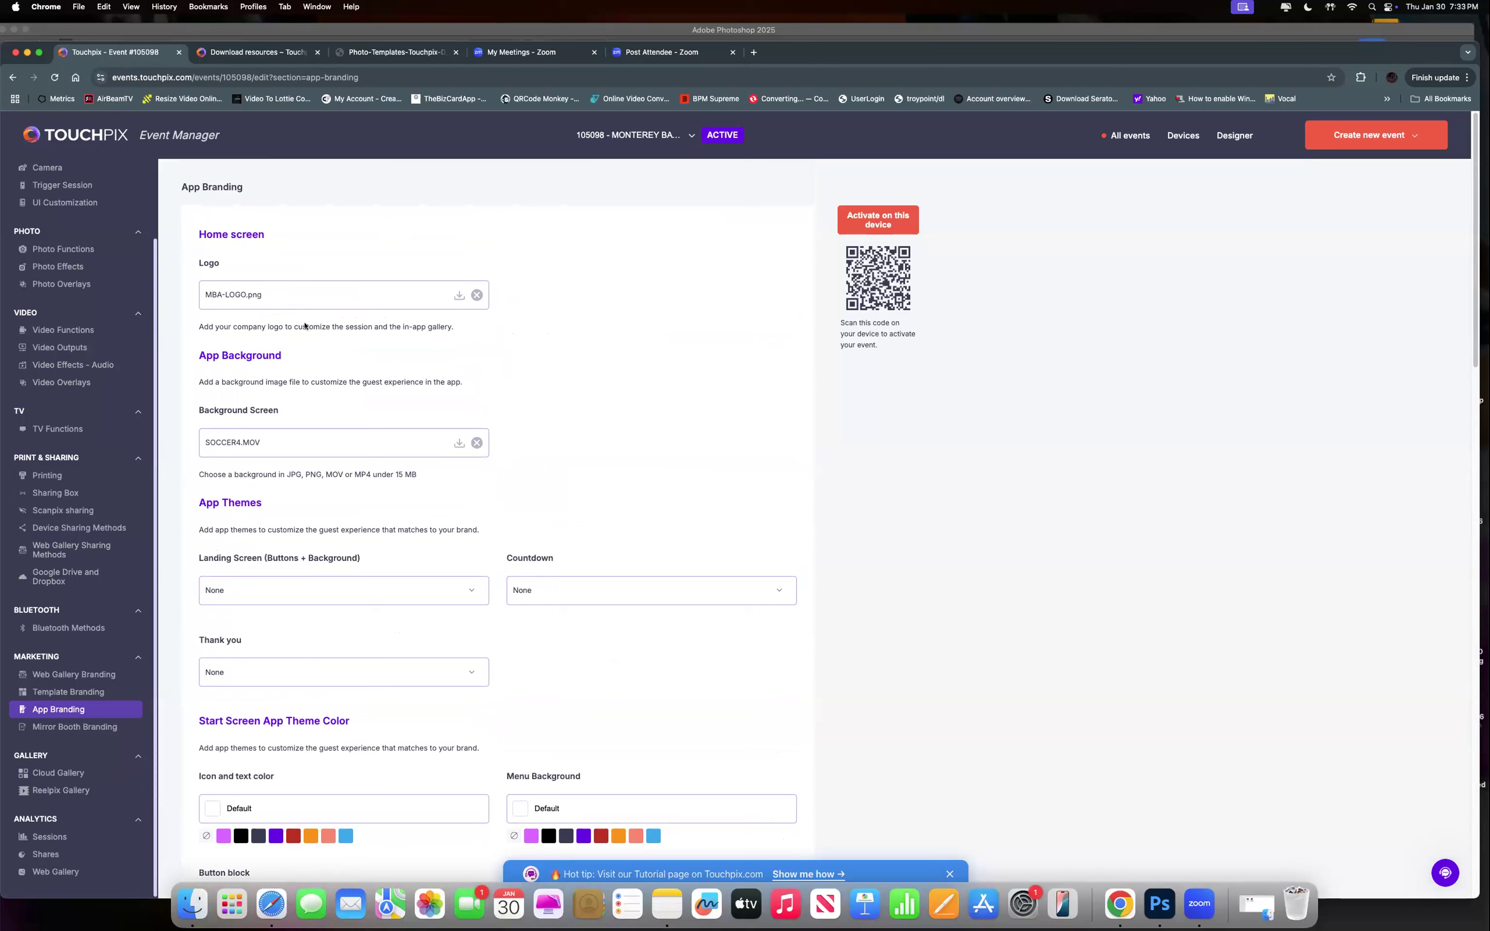
click(255, 299)
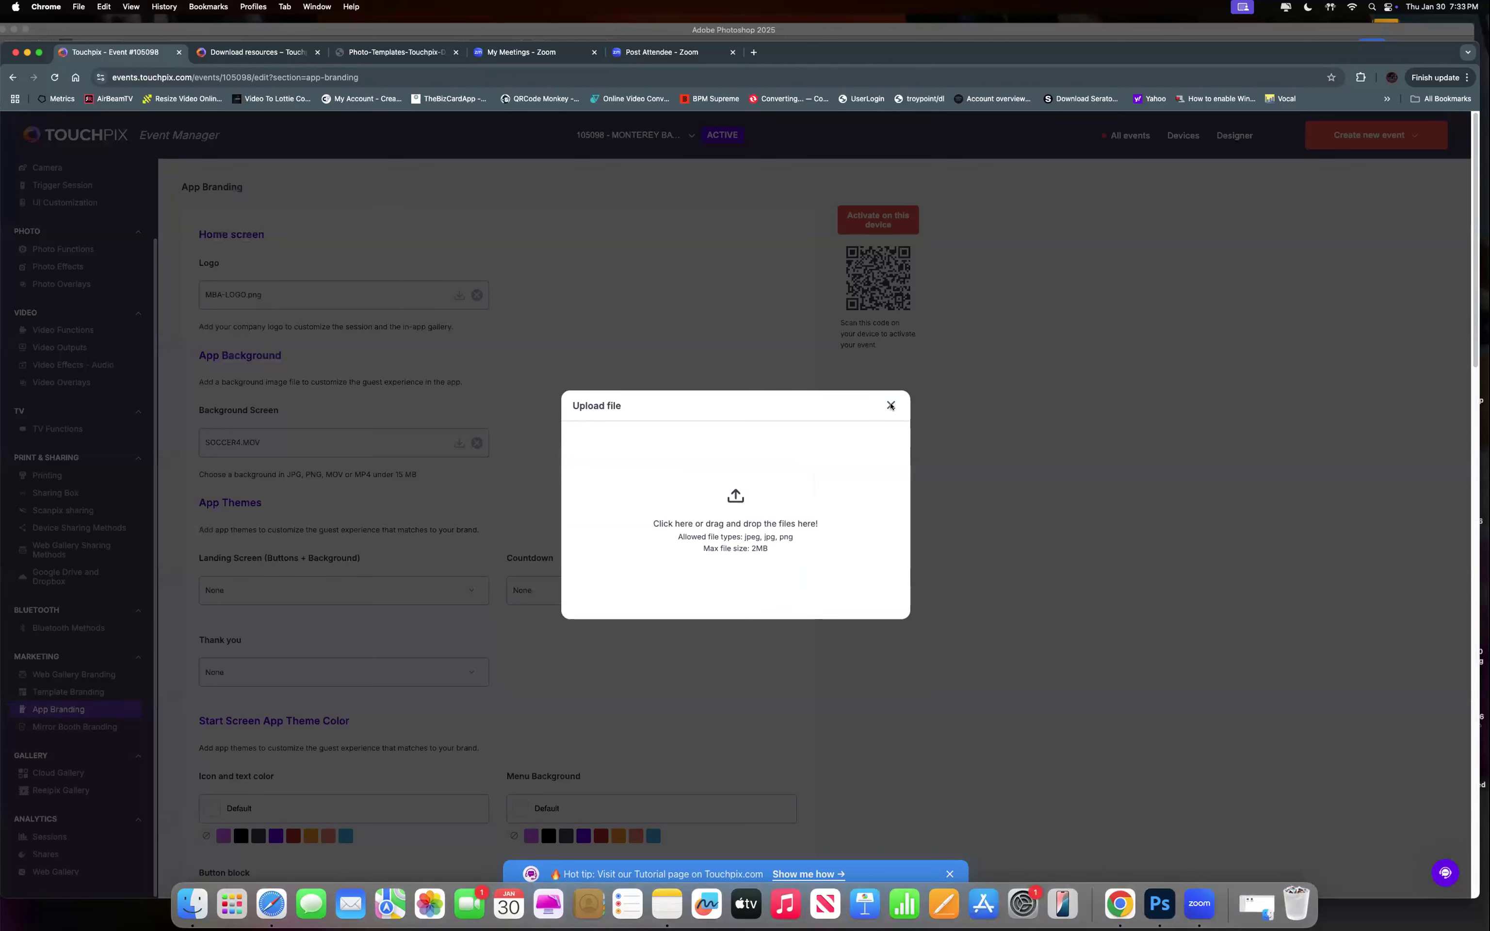
click(891, 406)
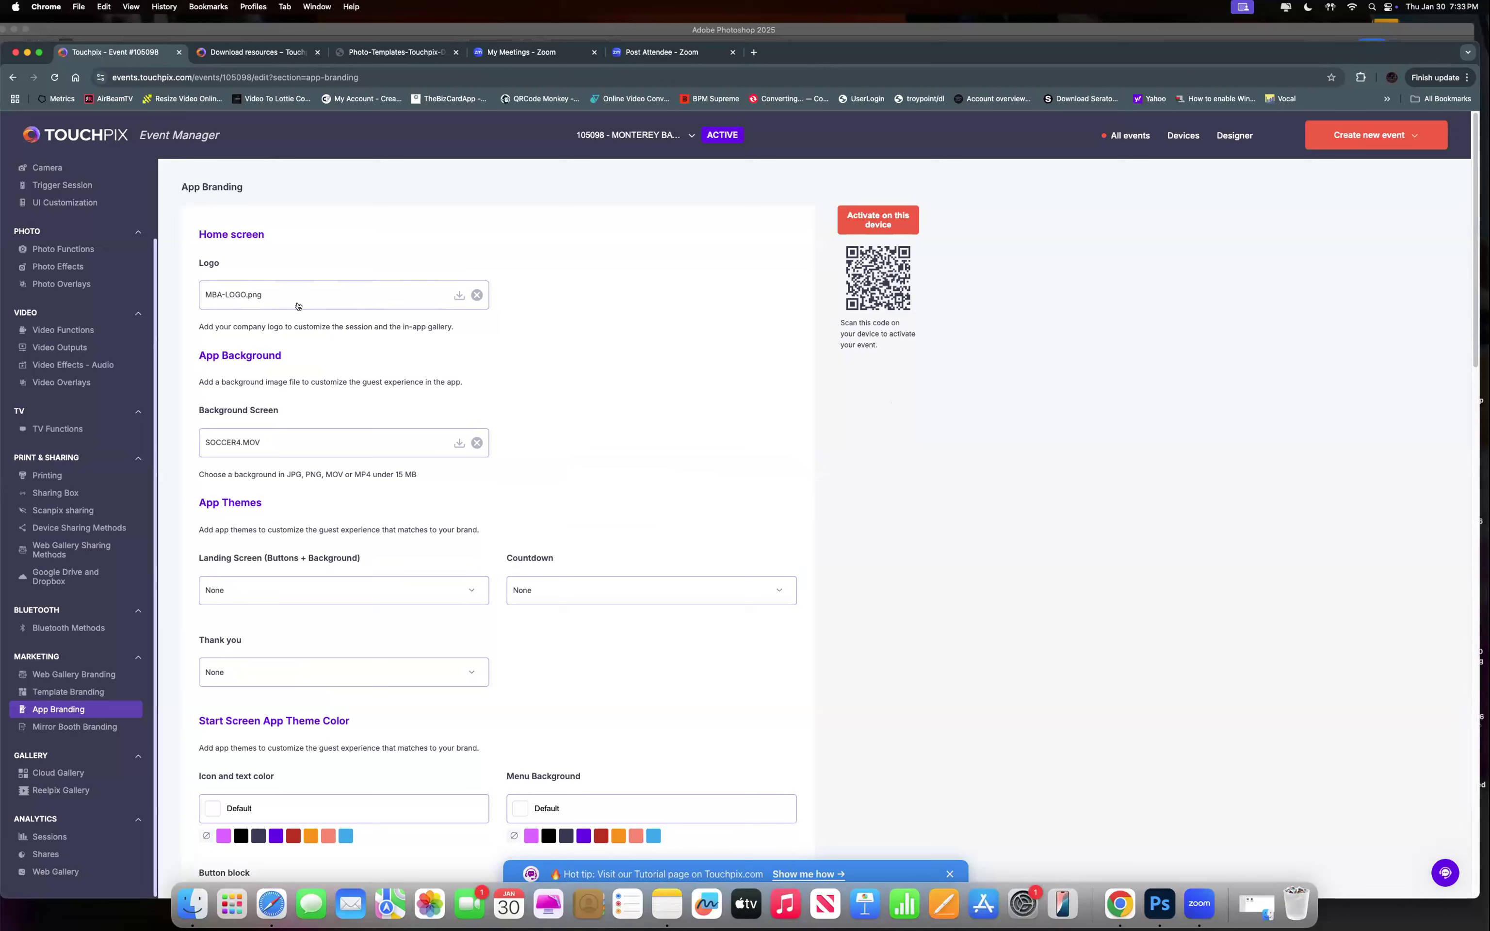
click(1161, 905)
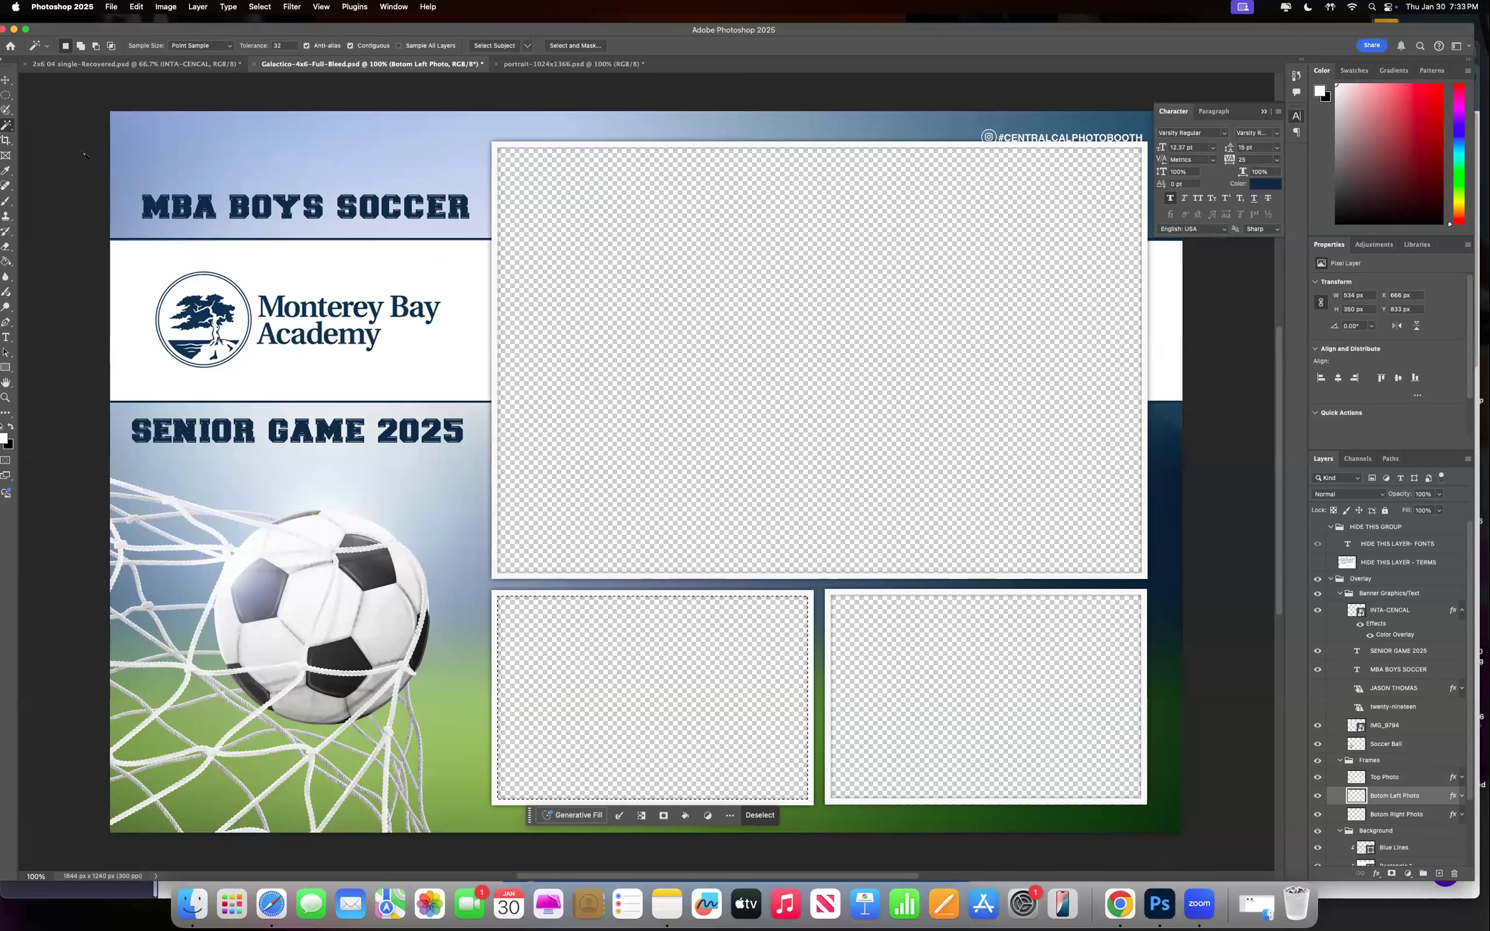
click(13, 29)
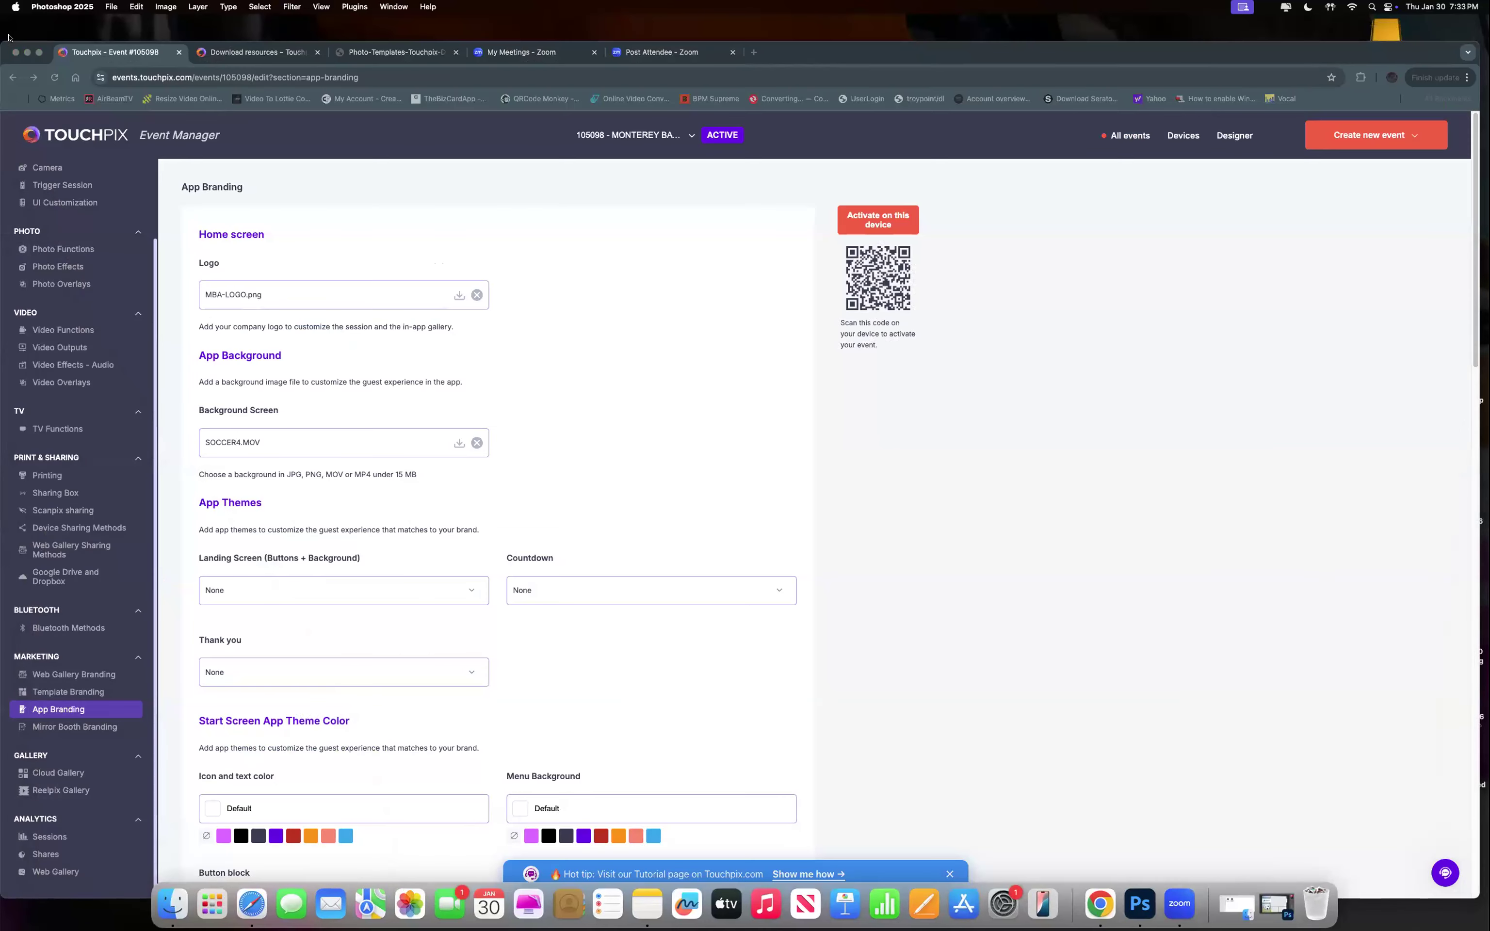
click(30, 51)
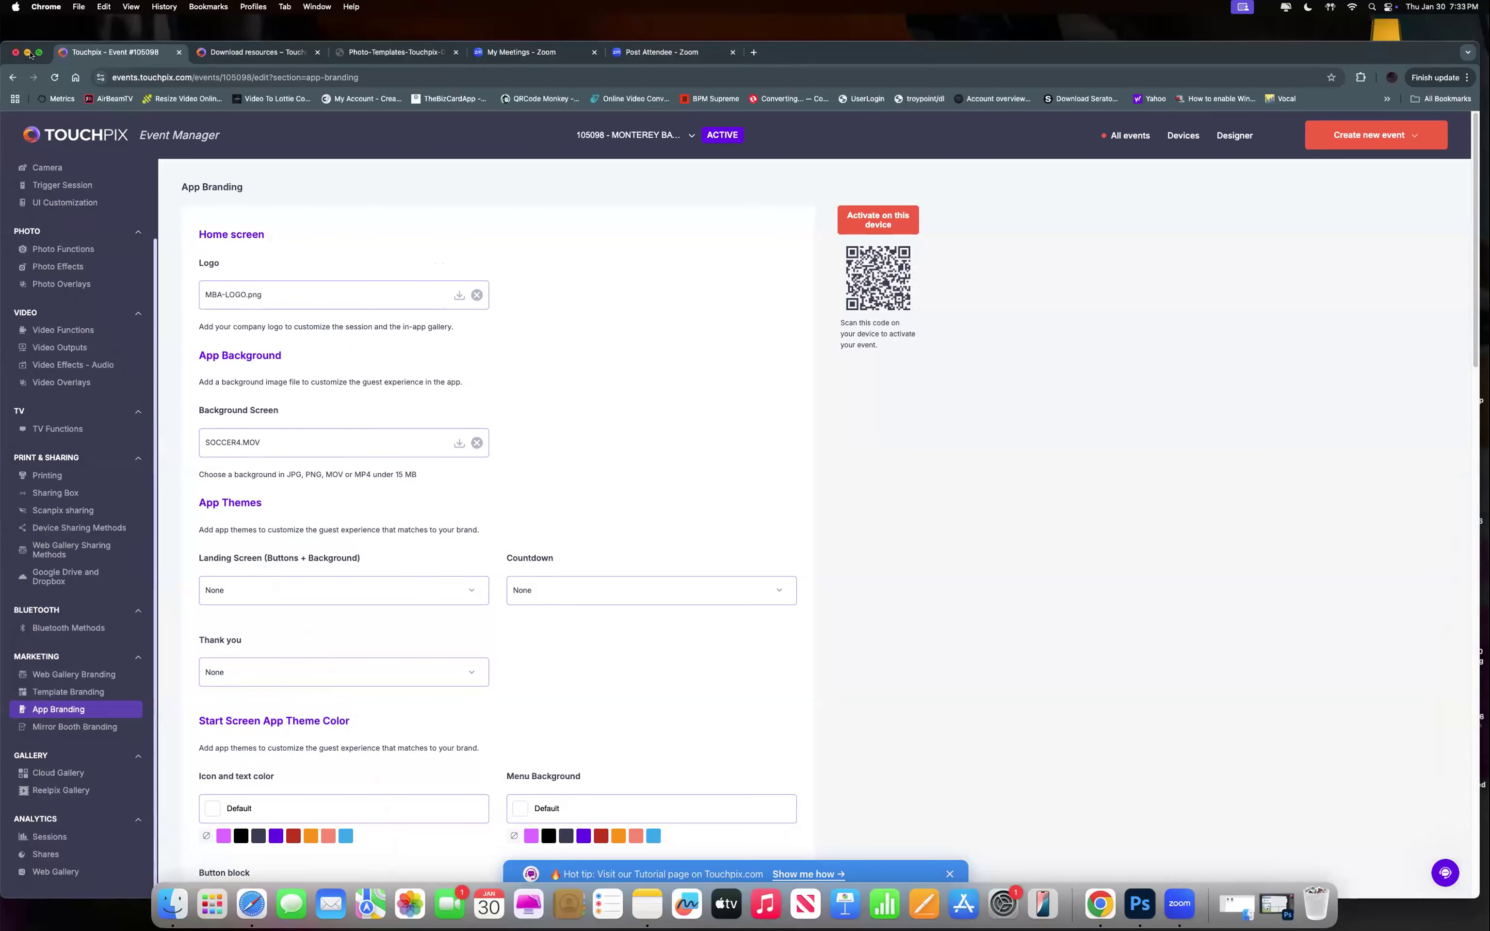
Minimize Chrome and preview SOCCER-APP.png from the MB ACADEMY SOCCER desktop folder.
click(27, 52)
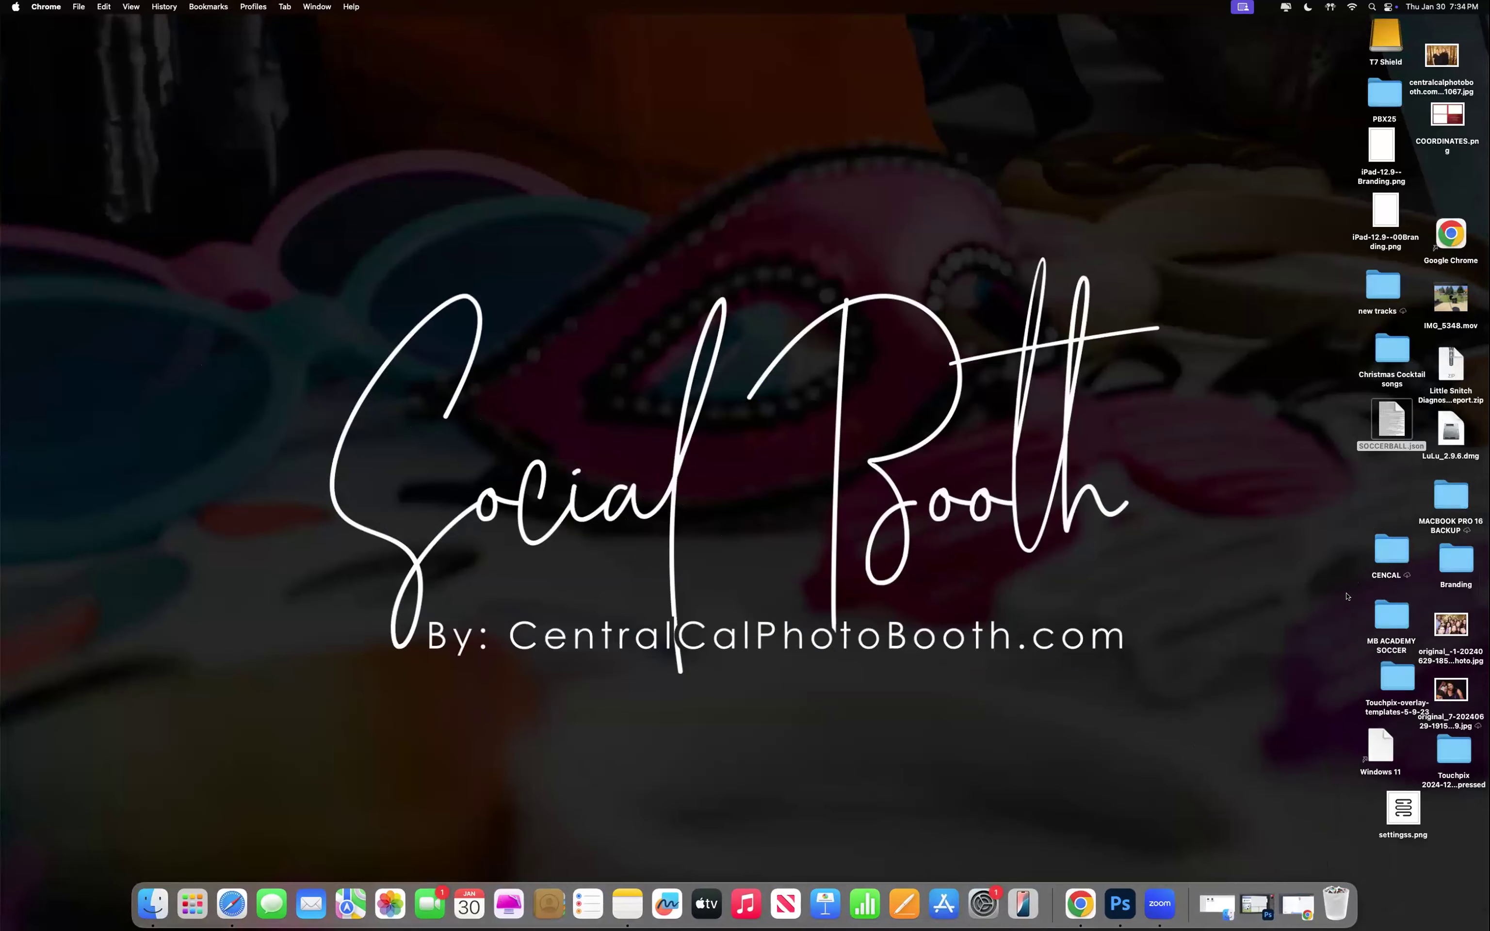
double_click(1383, 618)
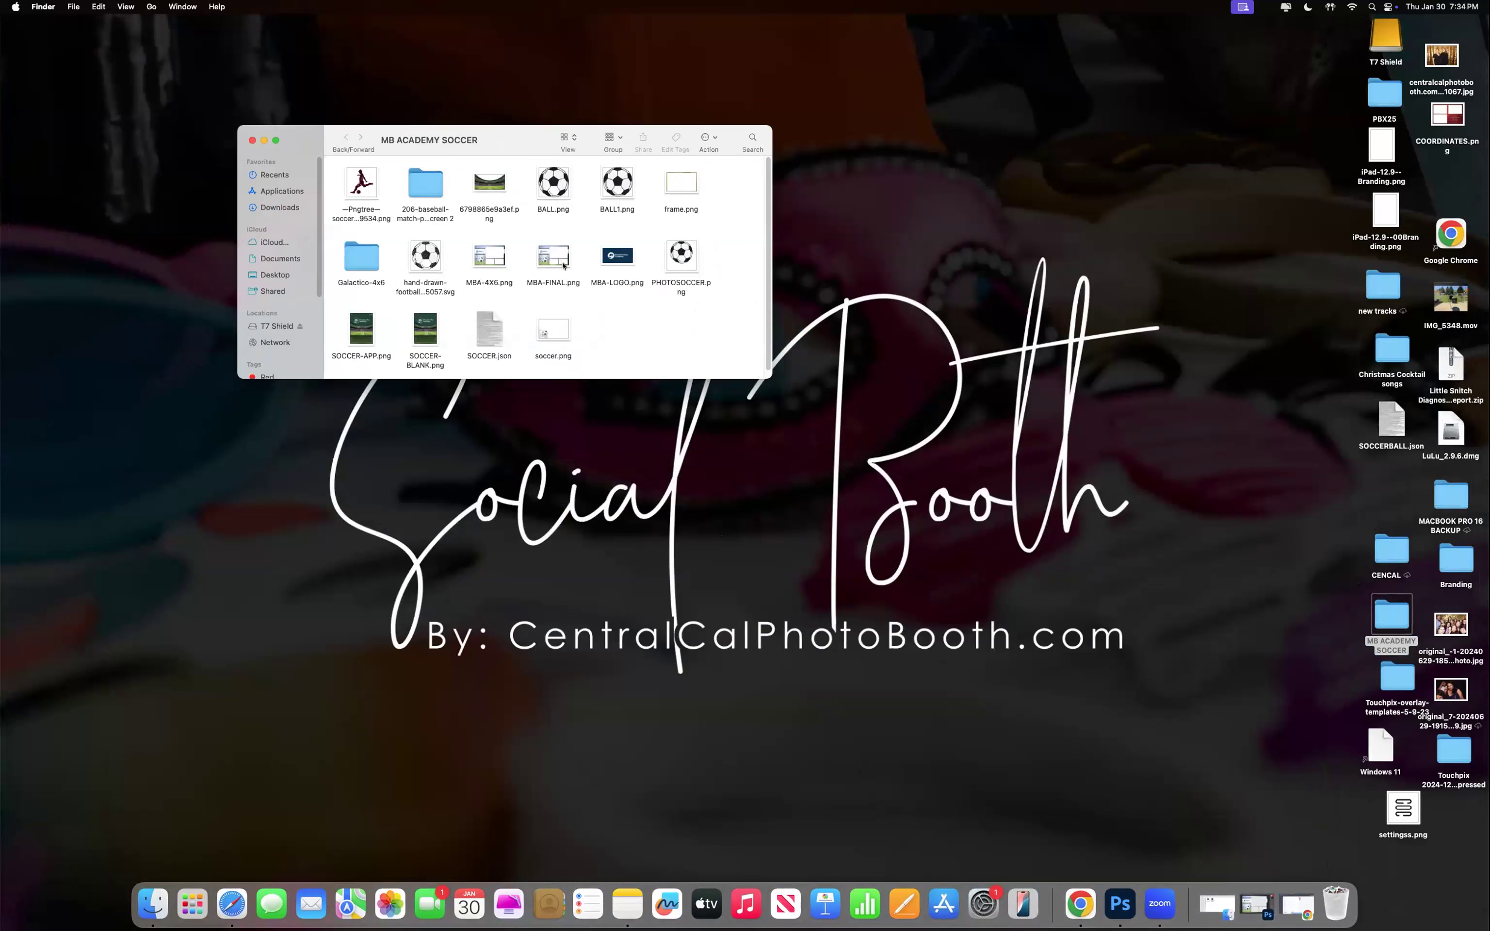
double_click(362, 333)
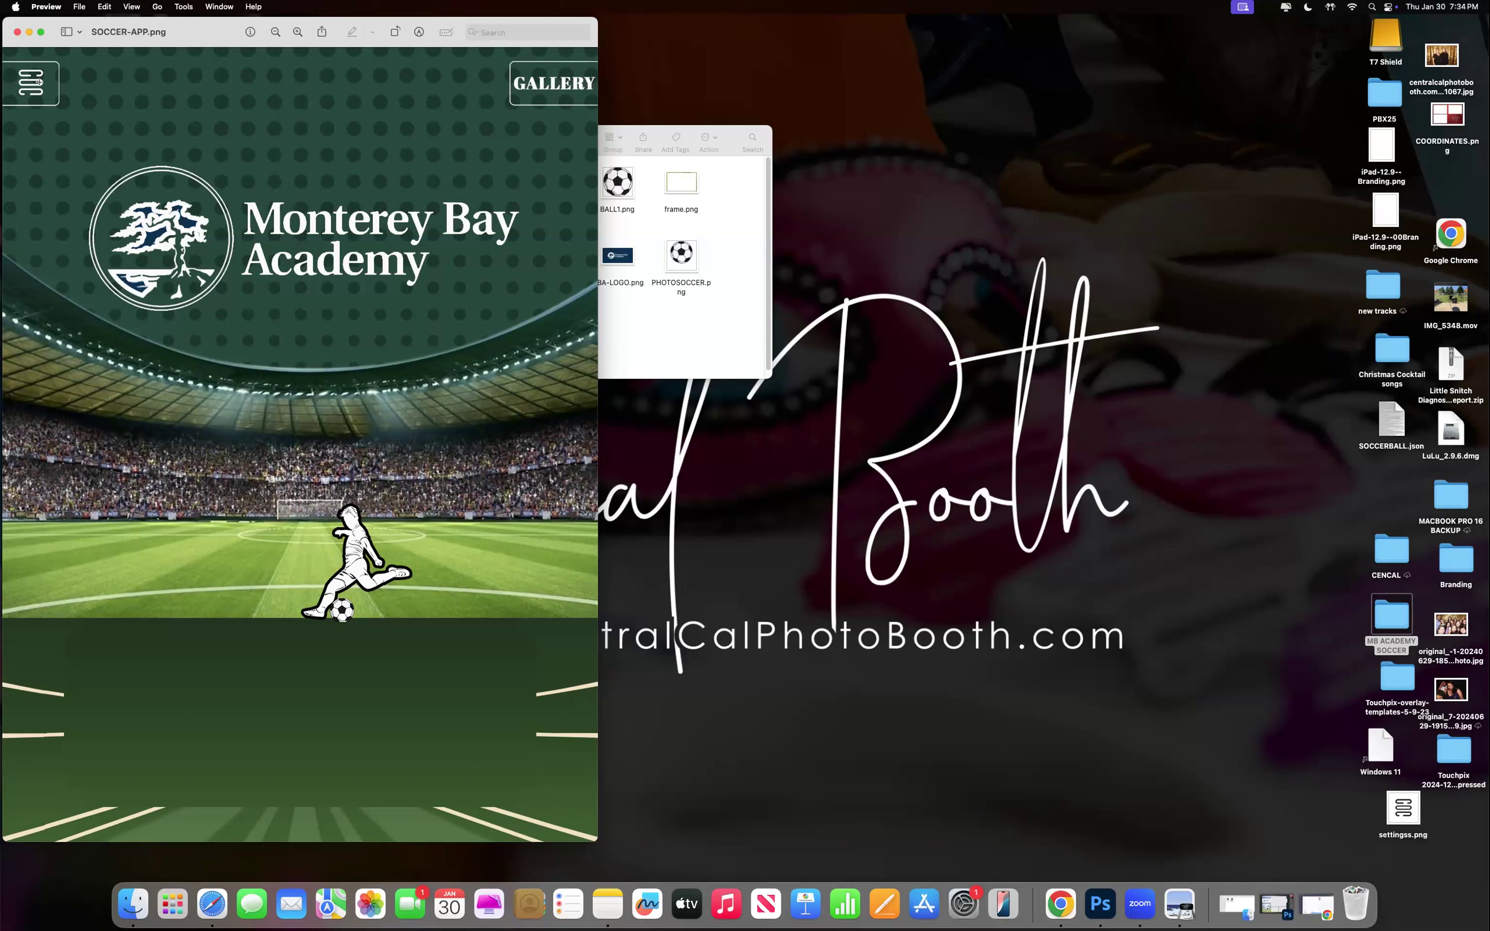
click(14, 32)
click(28, 32)
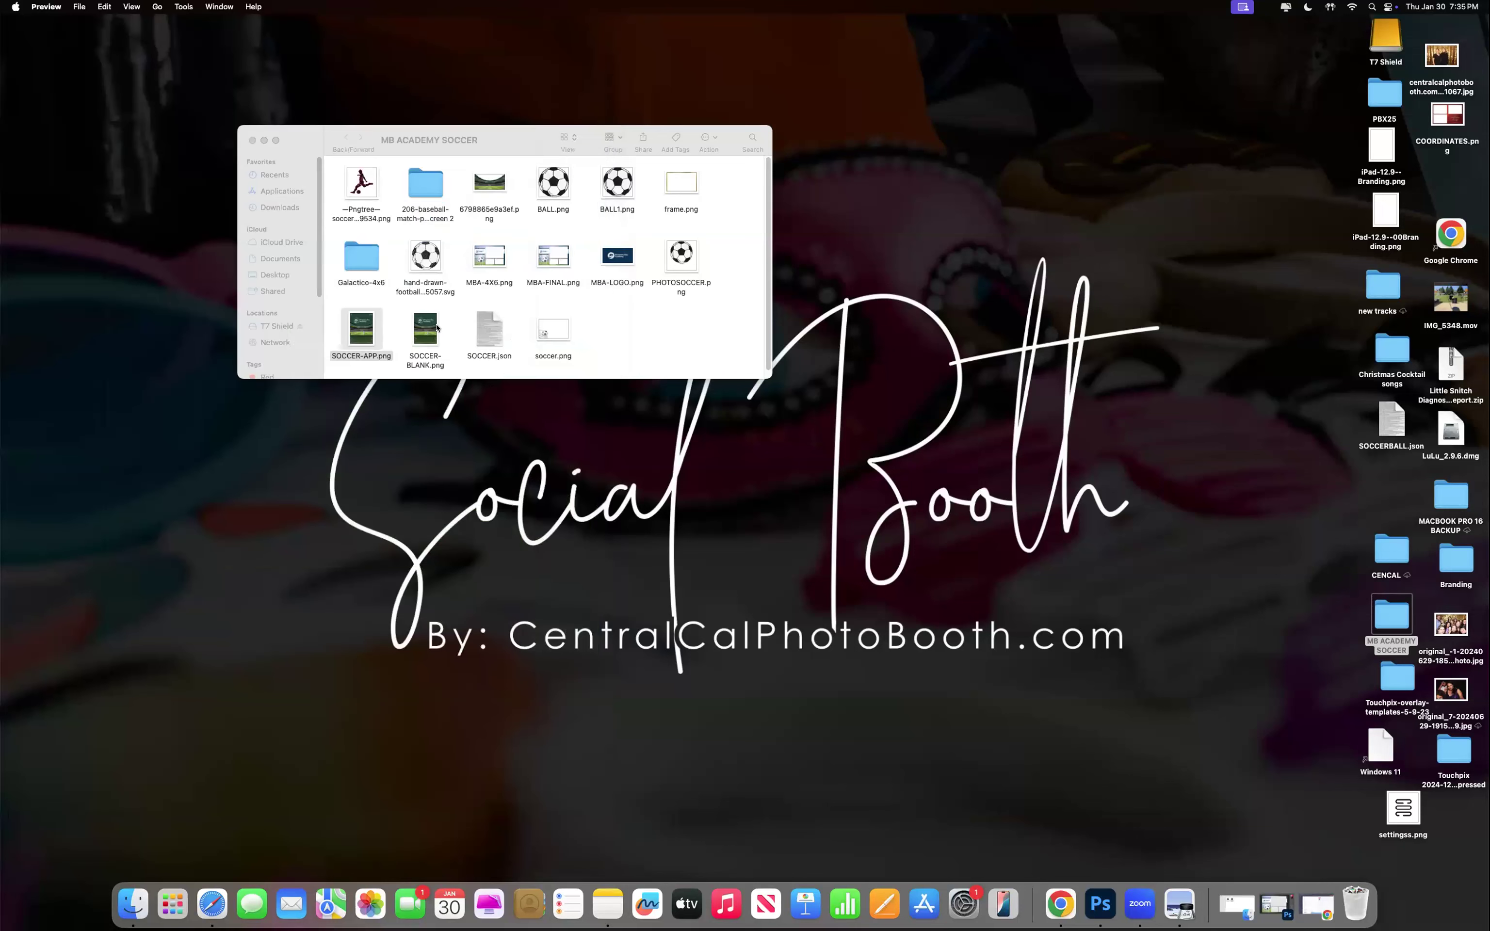
Preview SOCCER-BLANK.png, then return to the Touchpix App Branding page in Chrome.
double_click(425, 330)
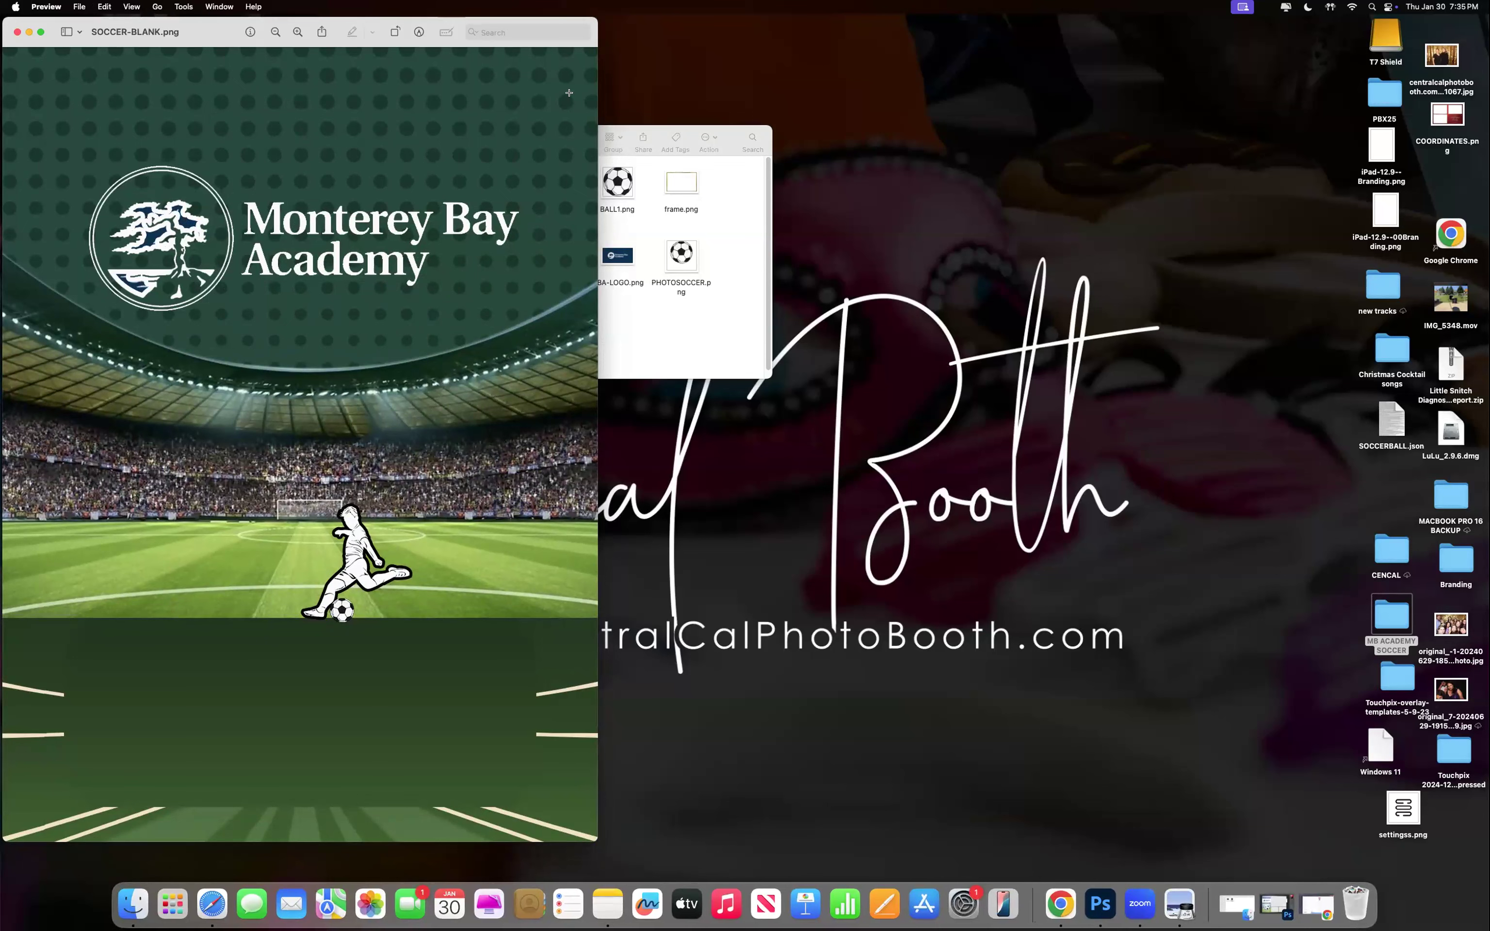
click(16, 30)
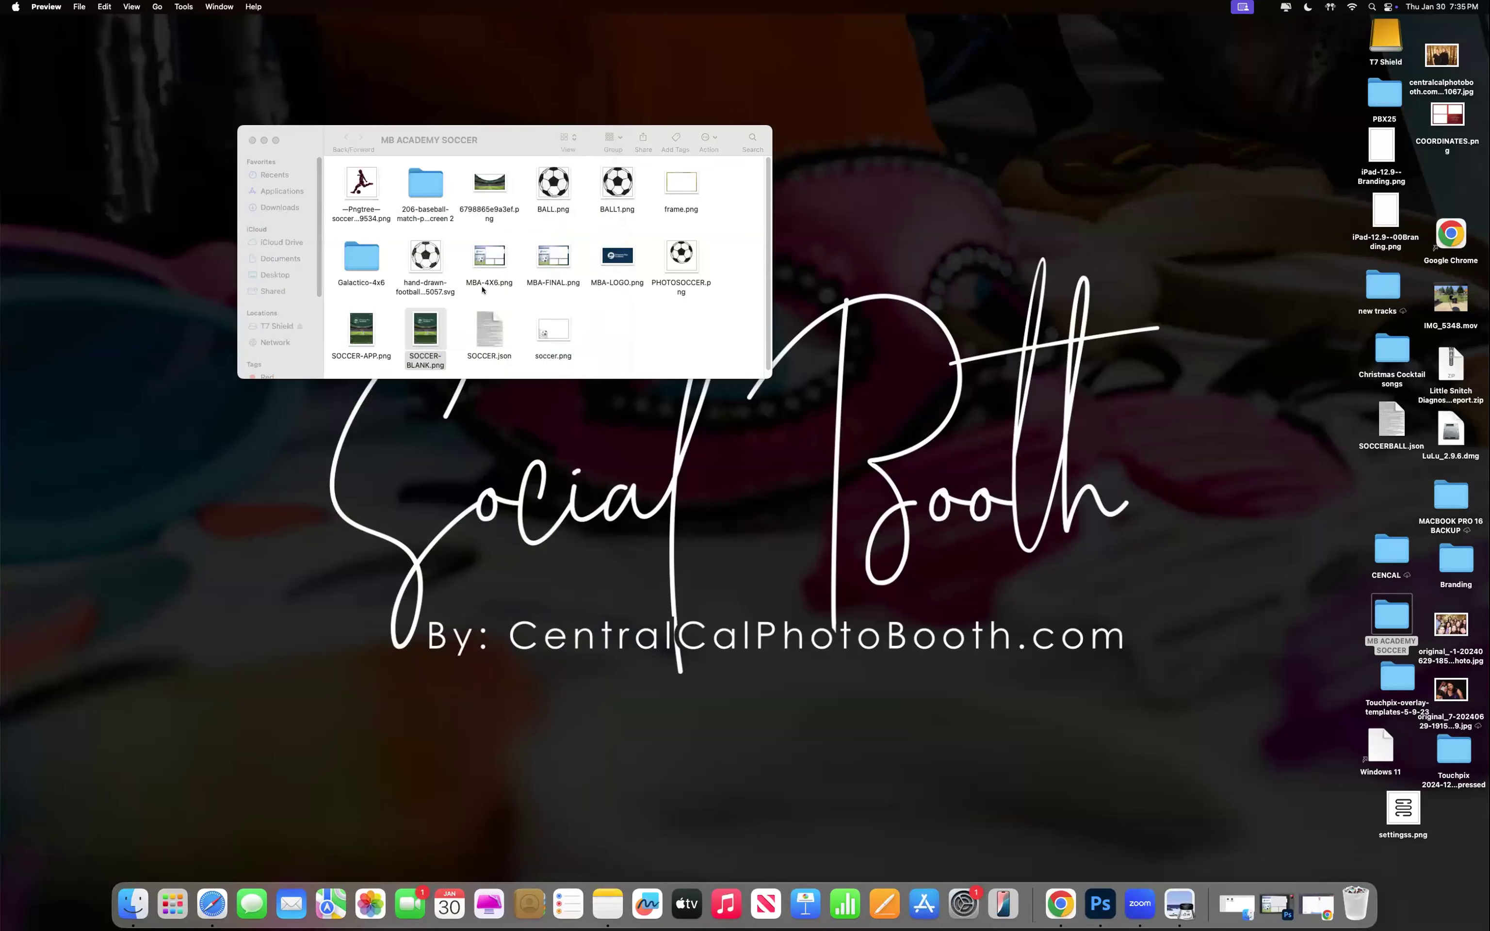
drag(524, 139, 1042, 77)
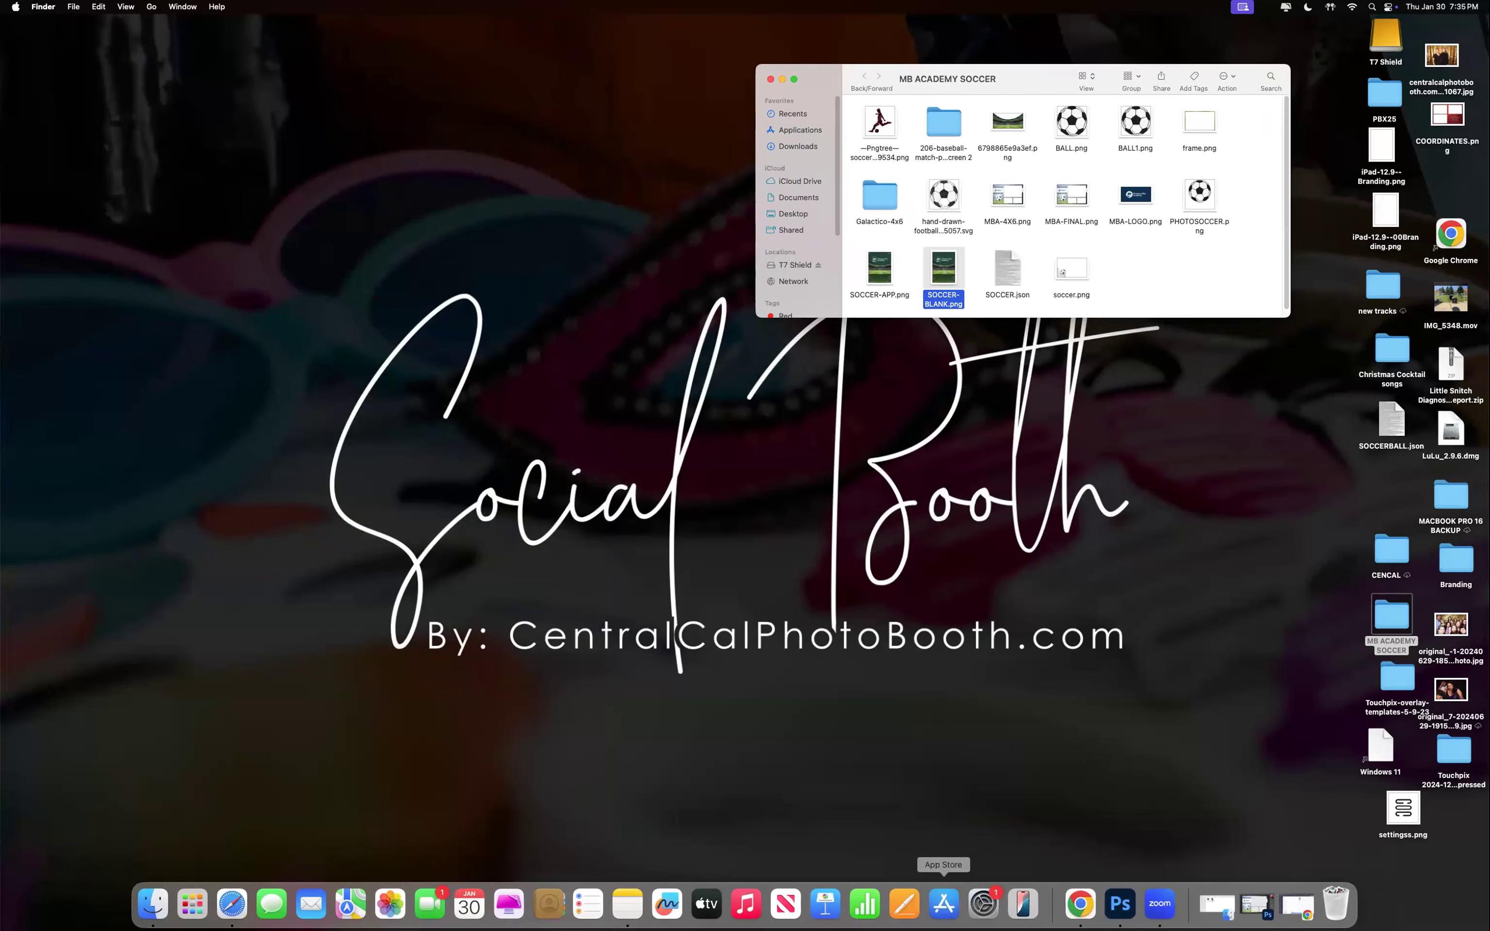
click(1088, 904)
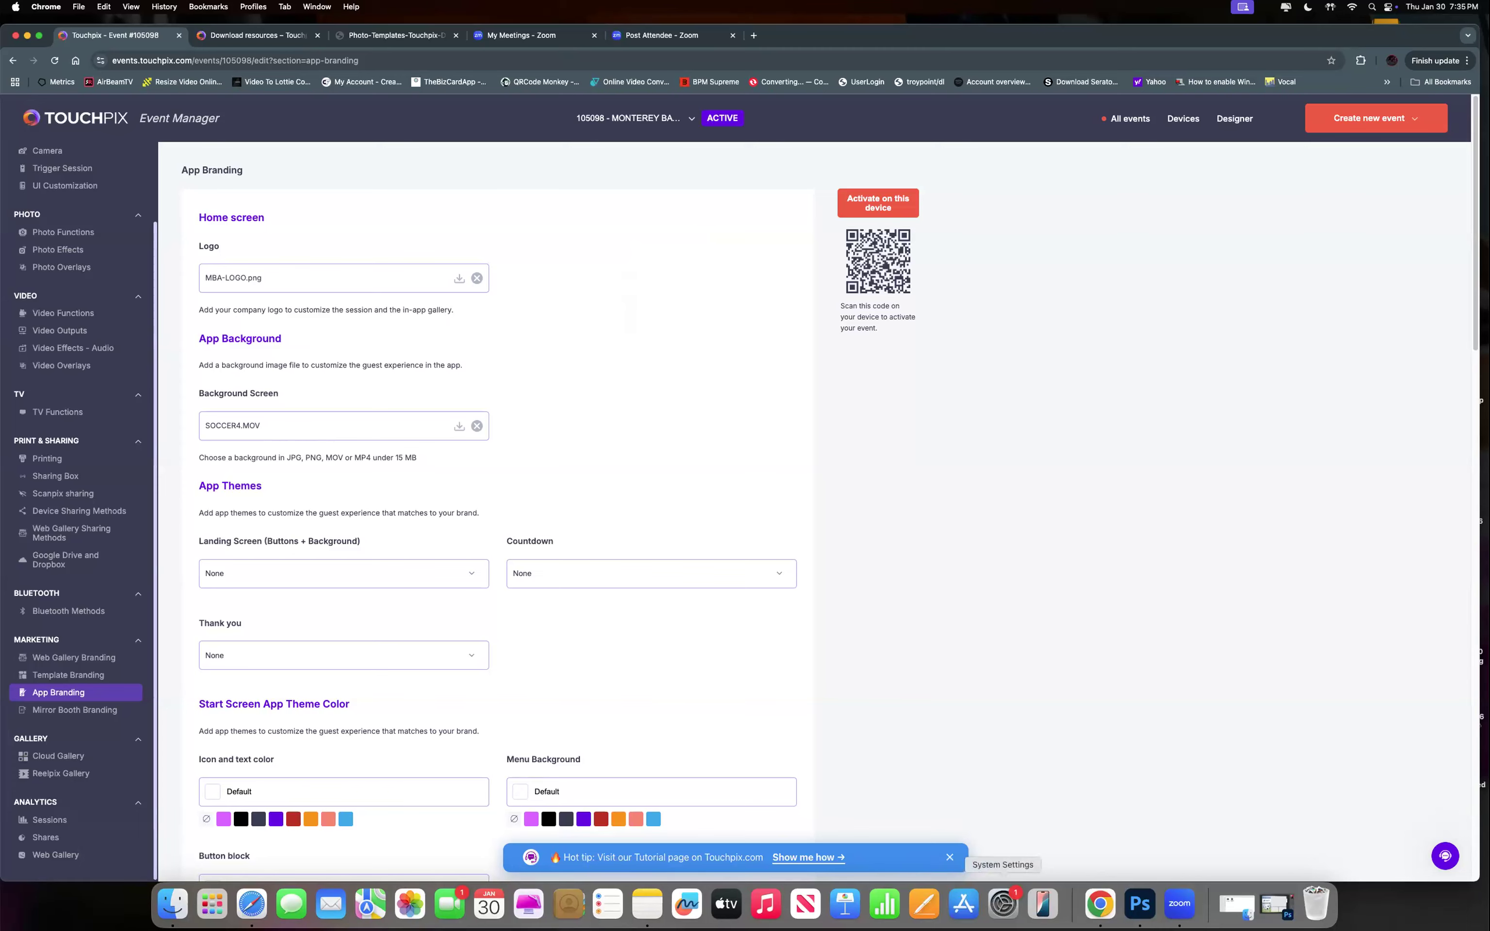
click(1127, 904)
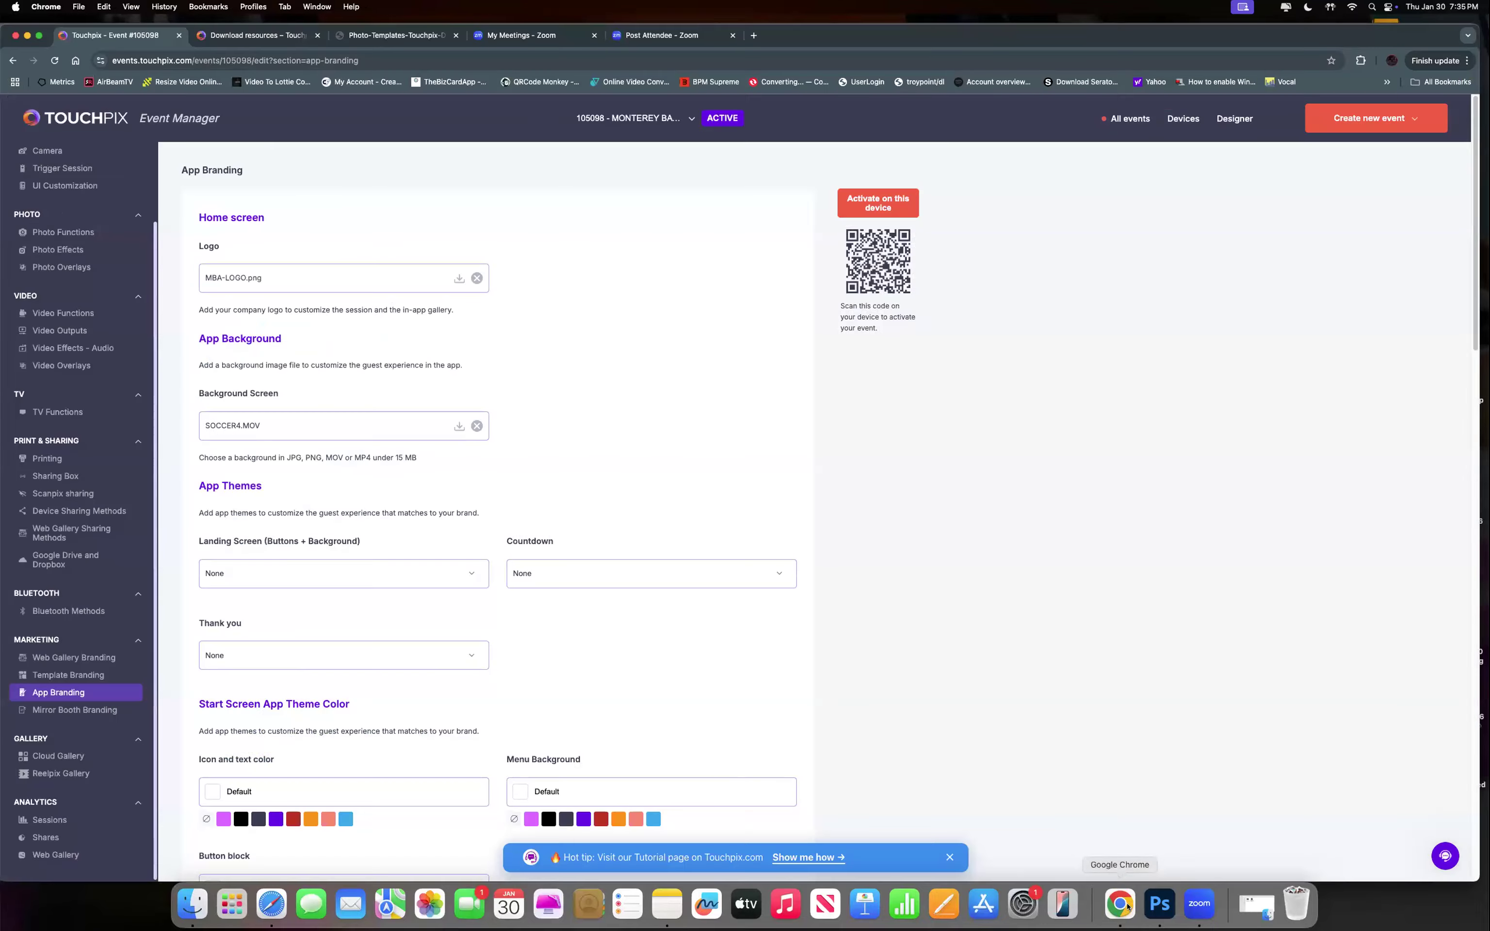
click(28, 35)
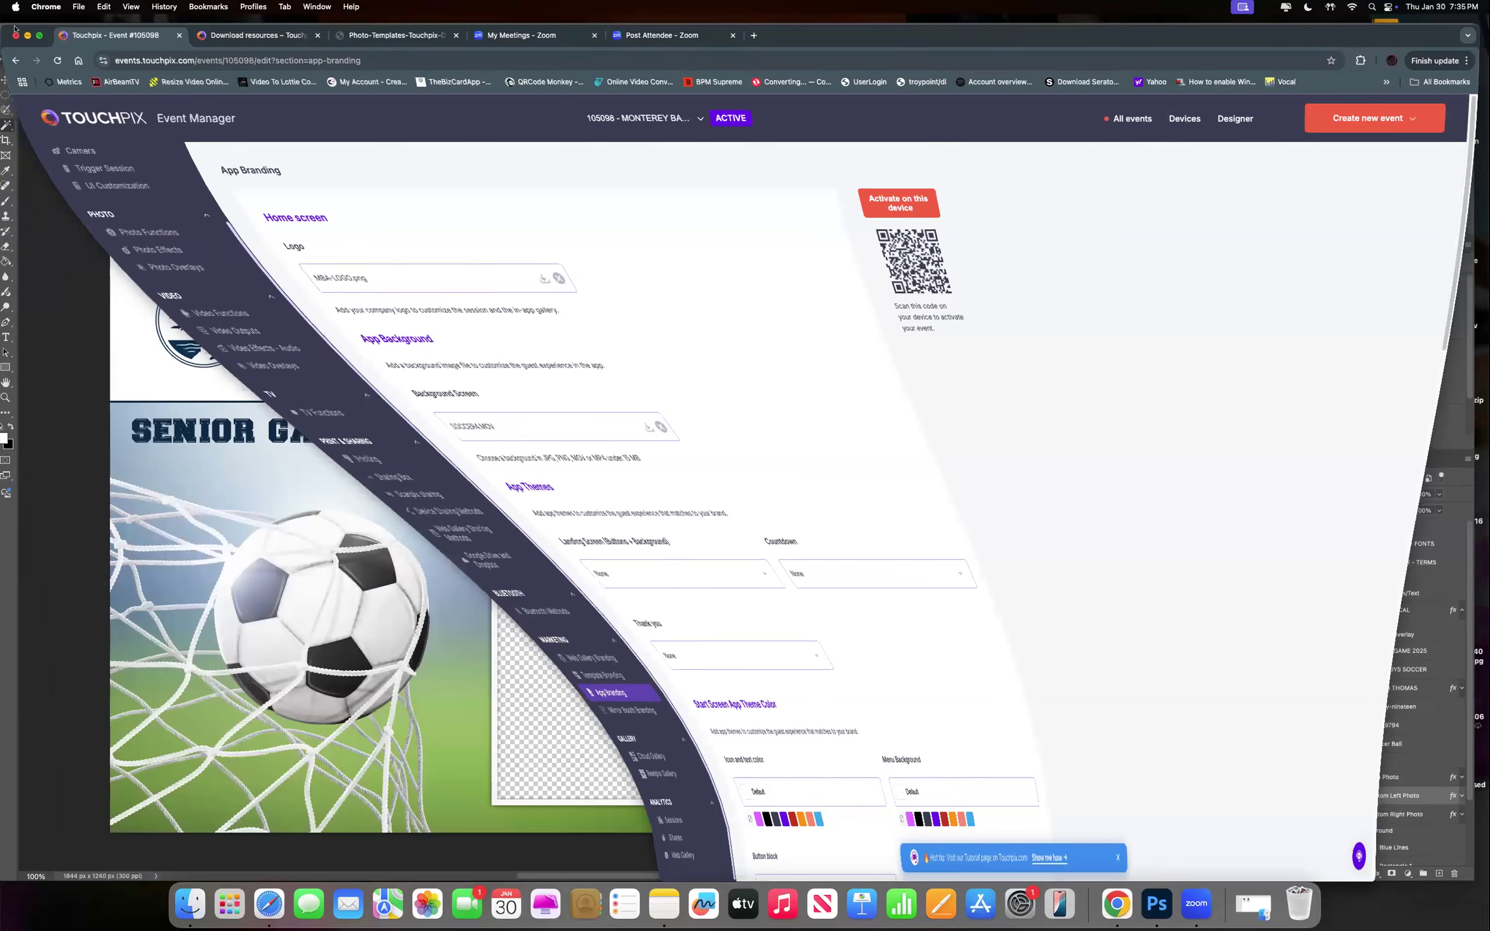
click(19, 30)
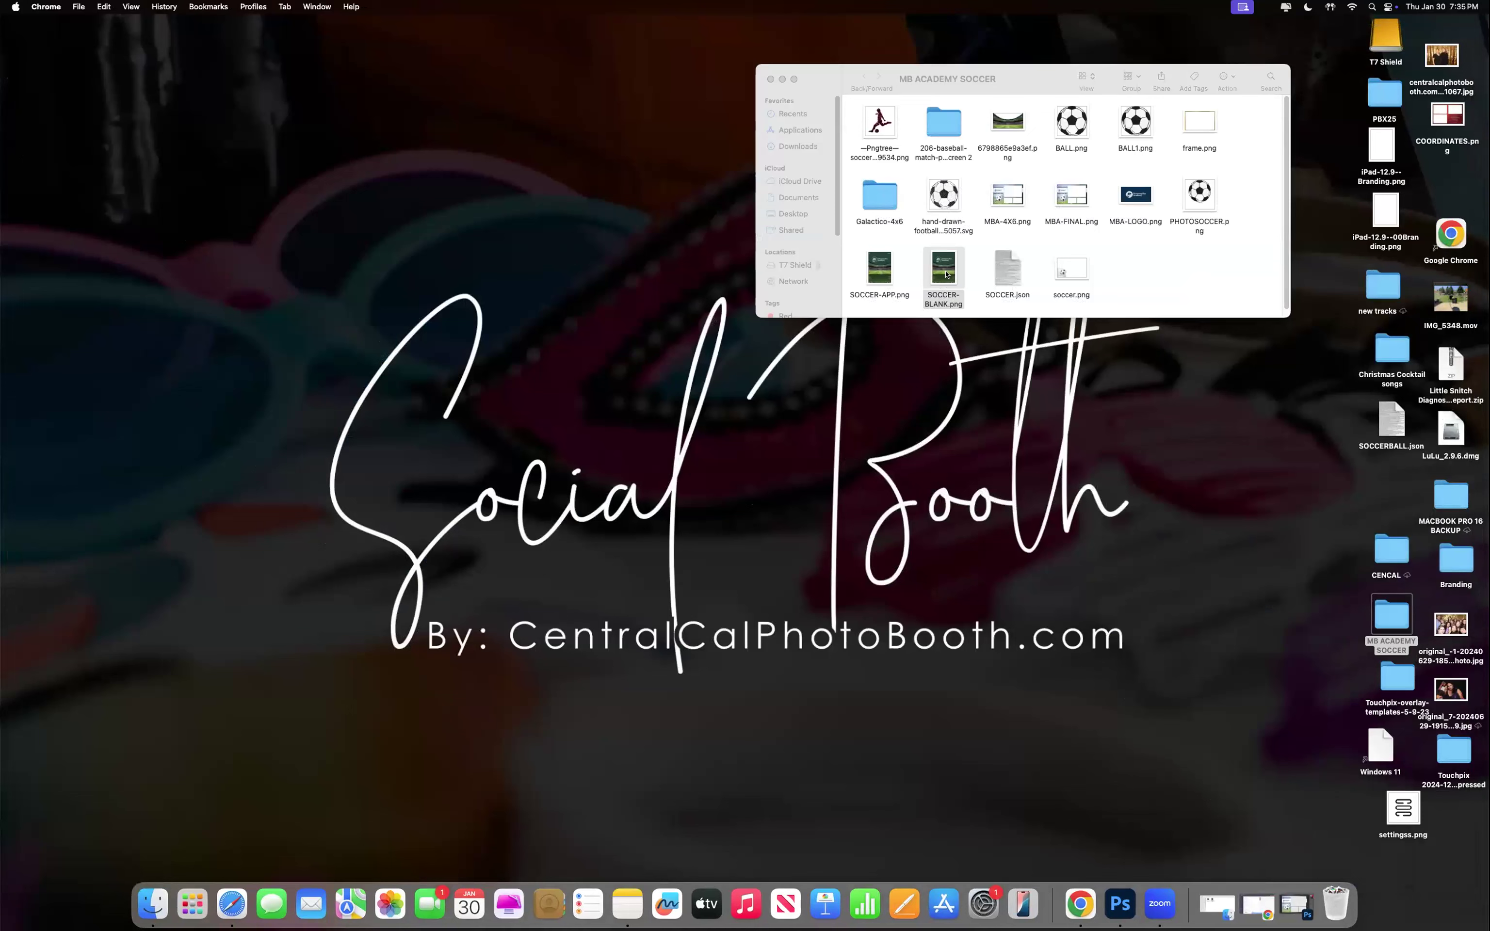
double_click(944, 271)
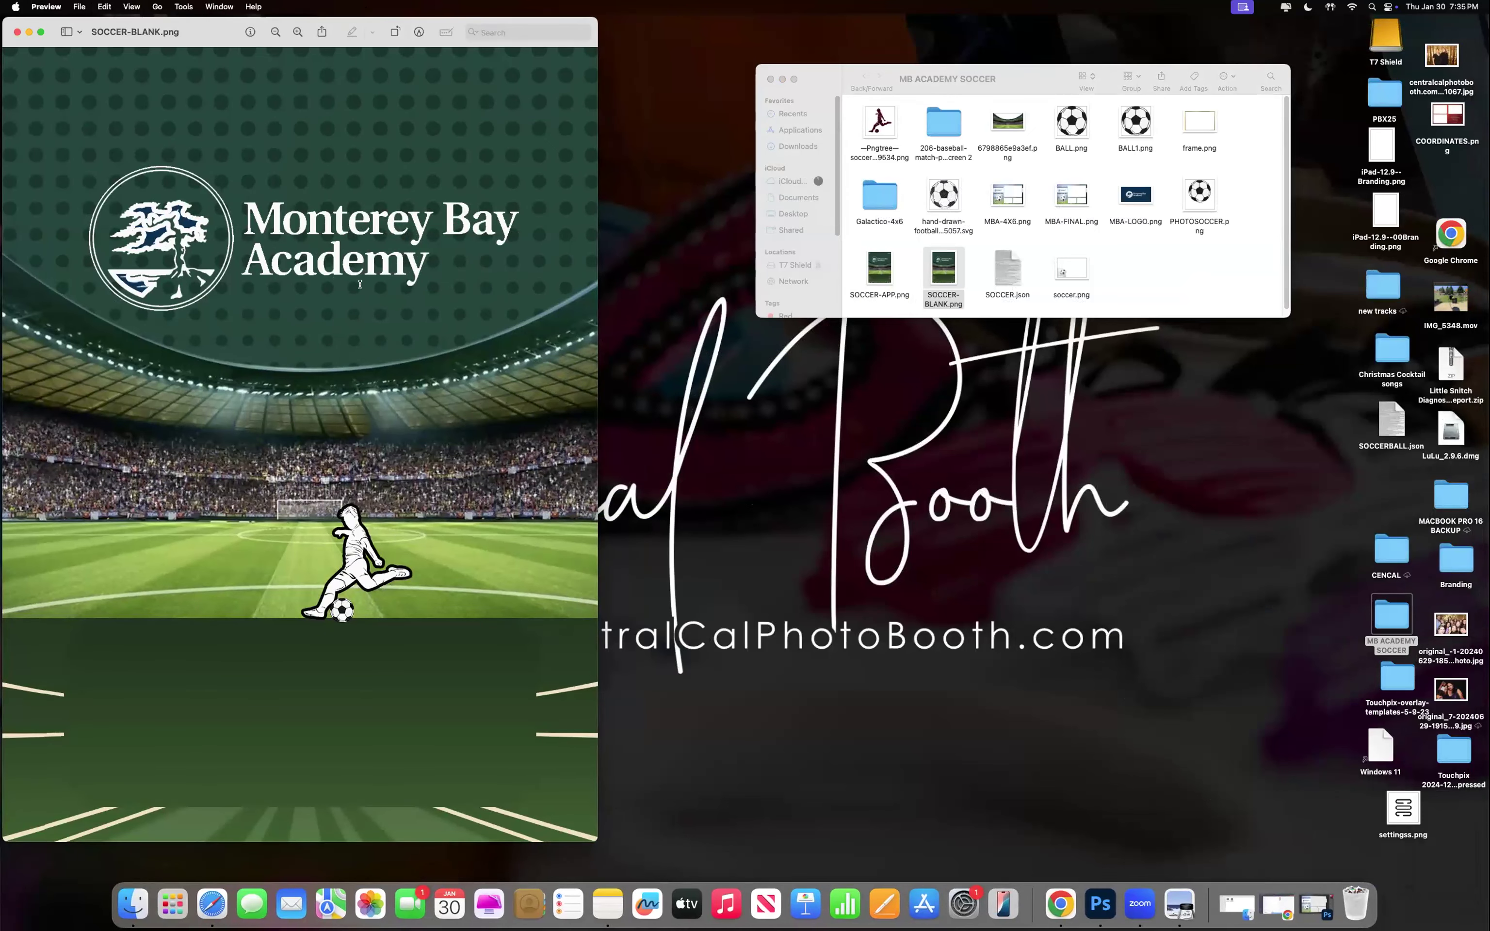
drag(201, 25, 210, 25)
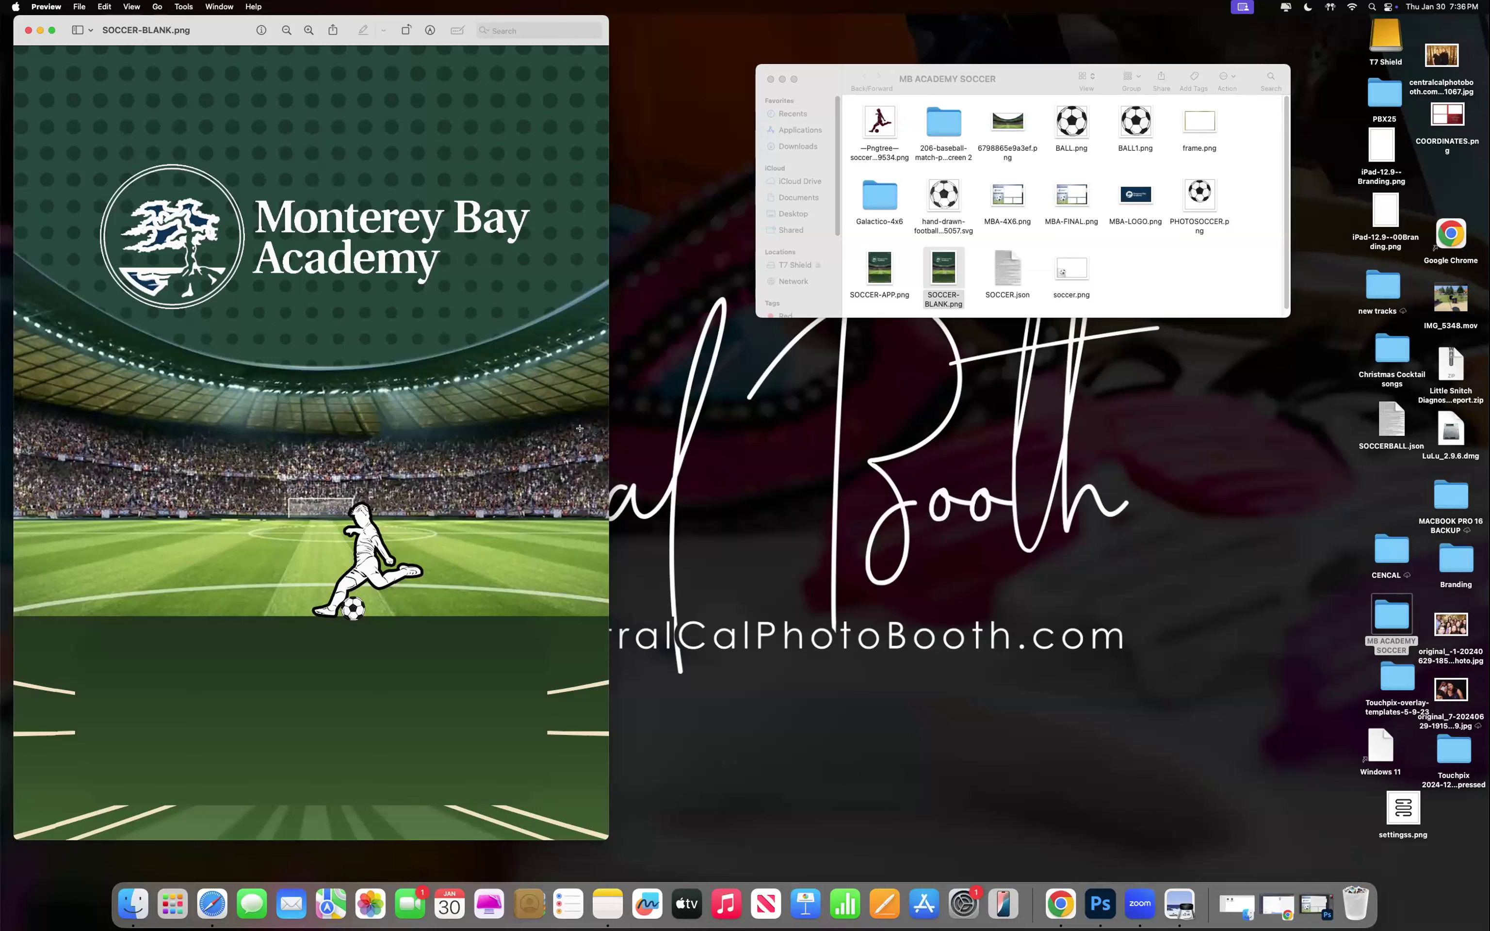
click(40, 31)
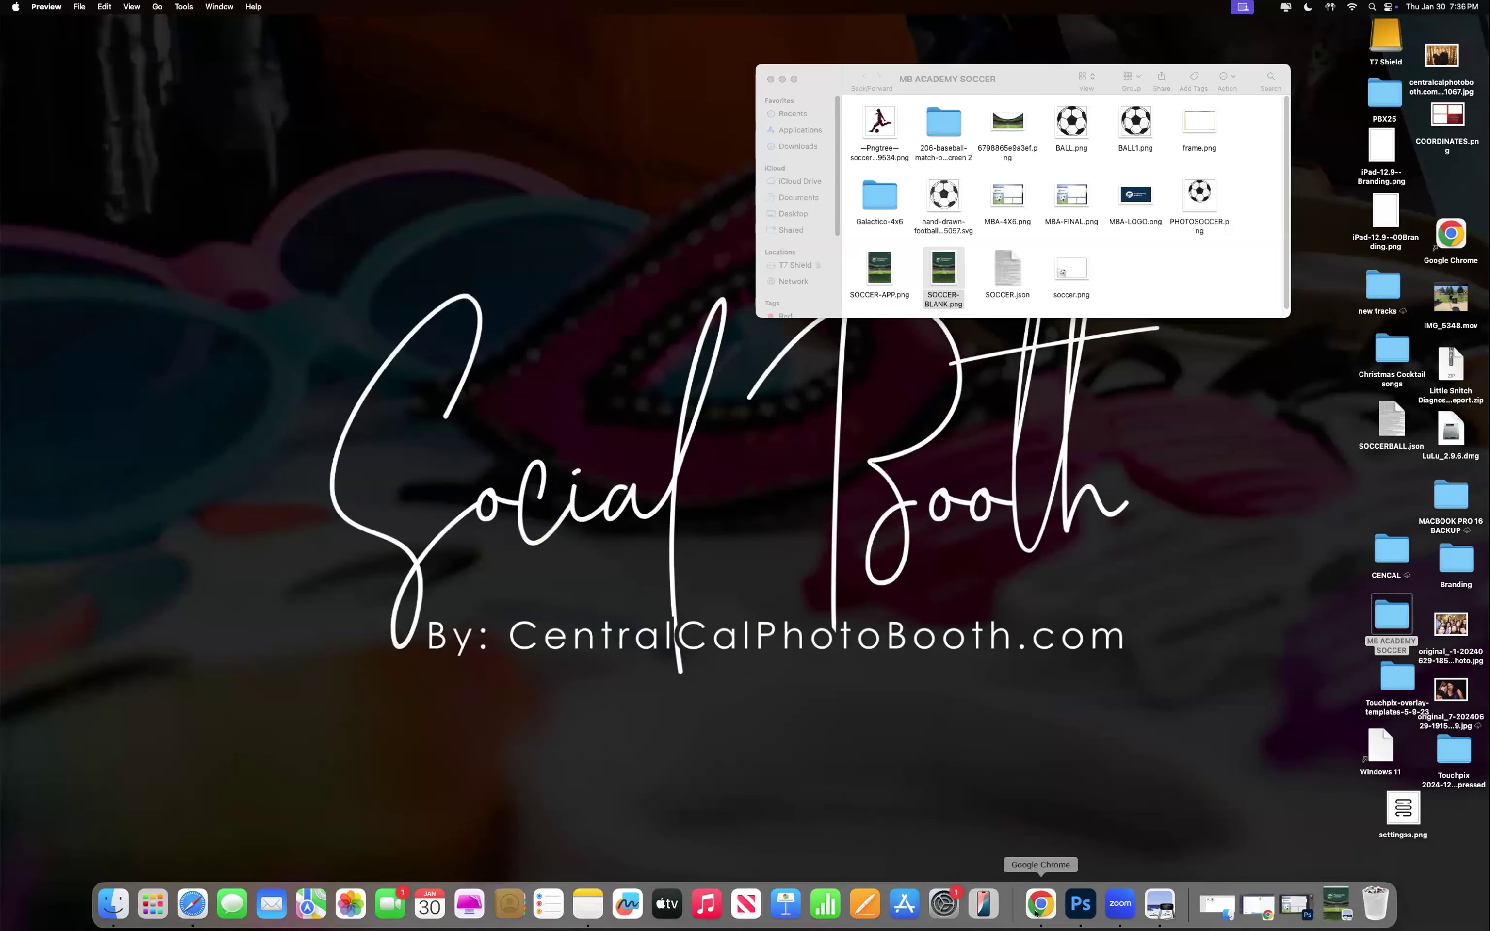
click(1051, 903)
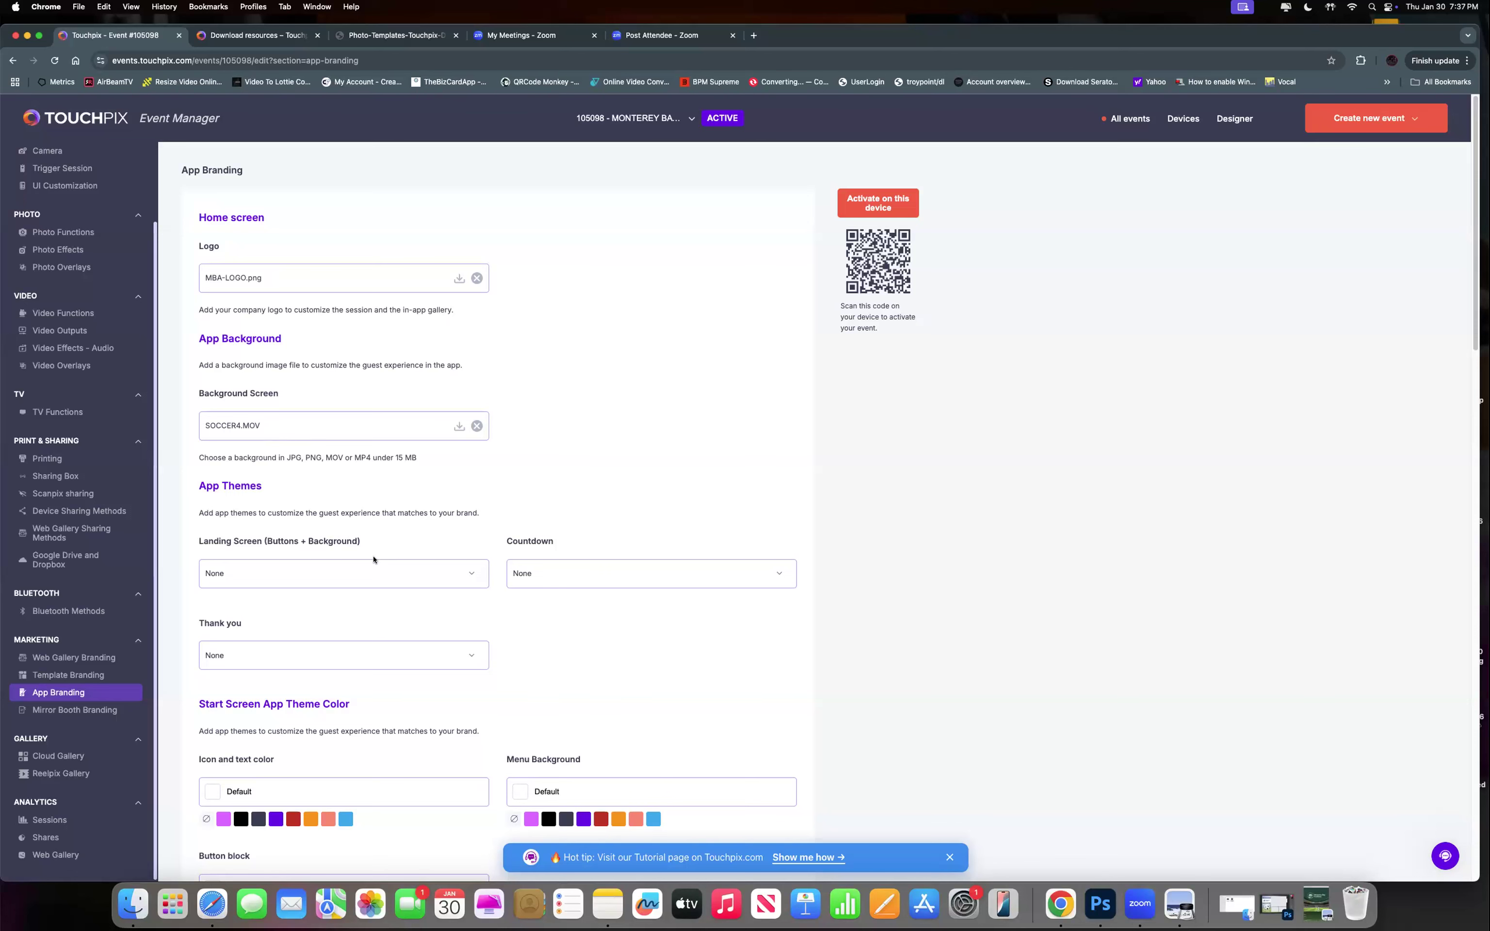
scroll(375, 561, down, 1)
scroll(375, 561, down, 5)
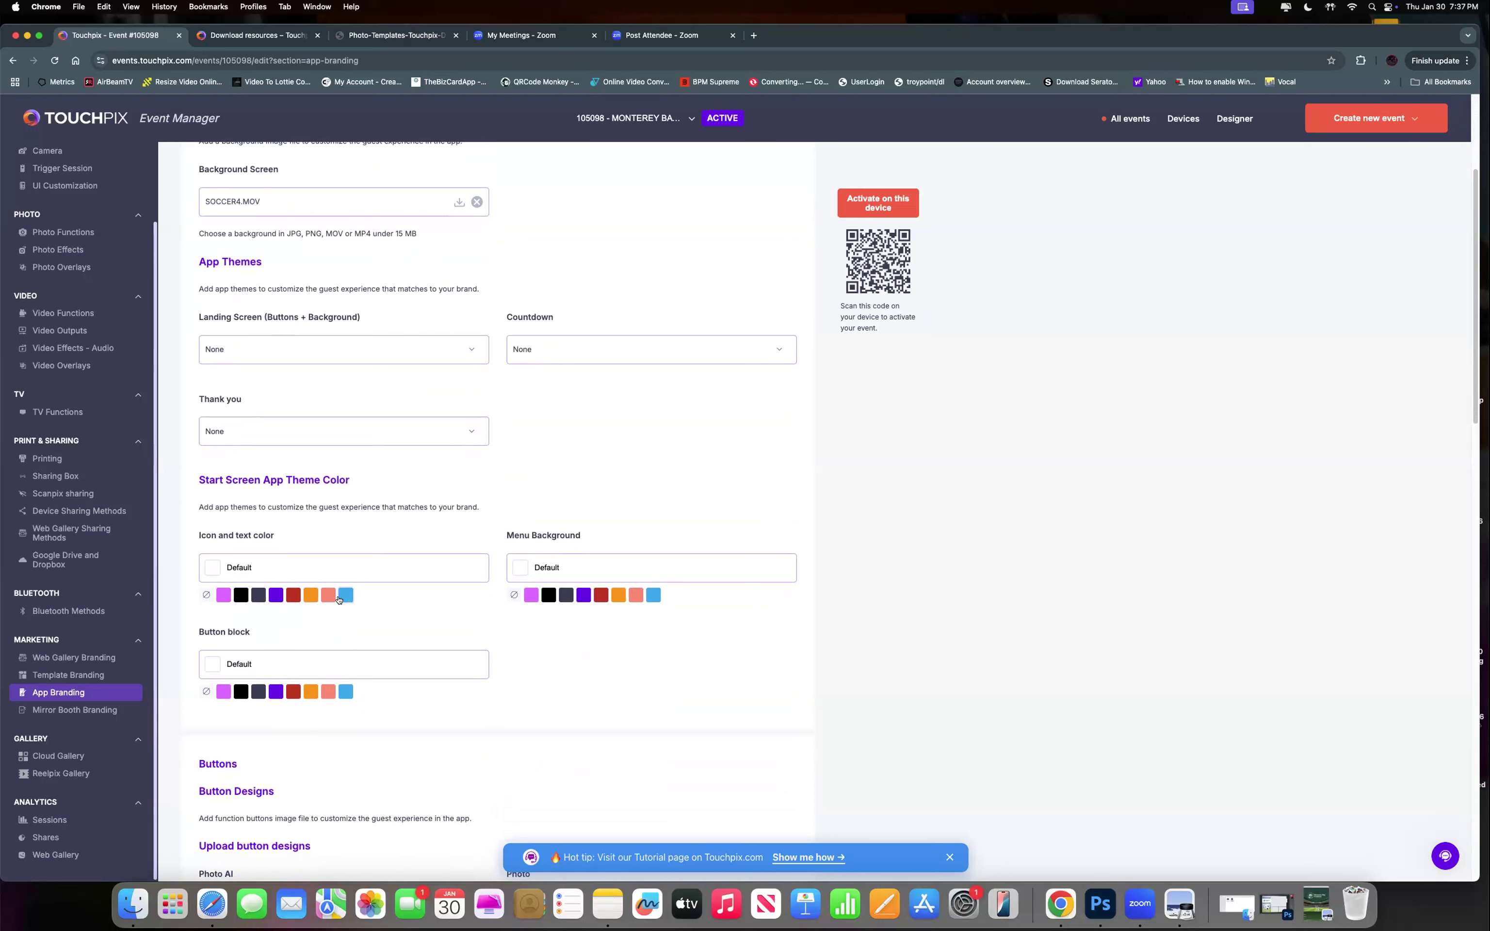
scroll(339, 601, down, 1)
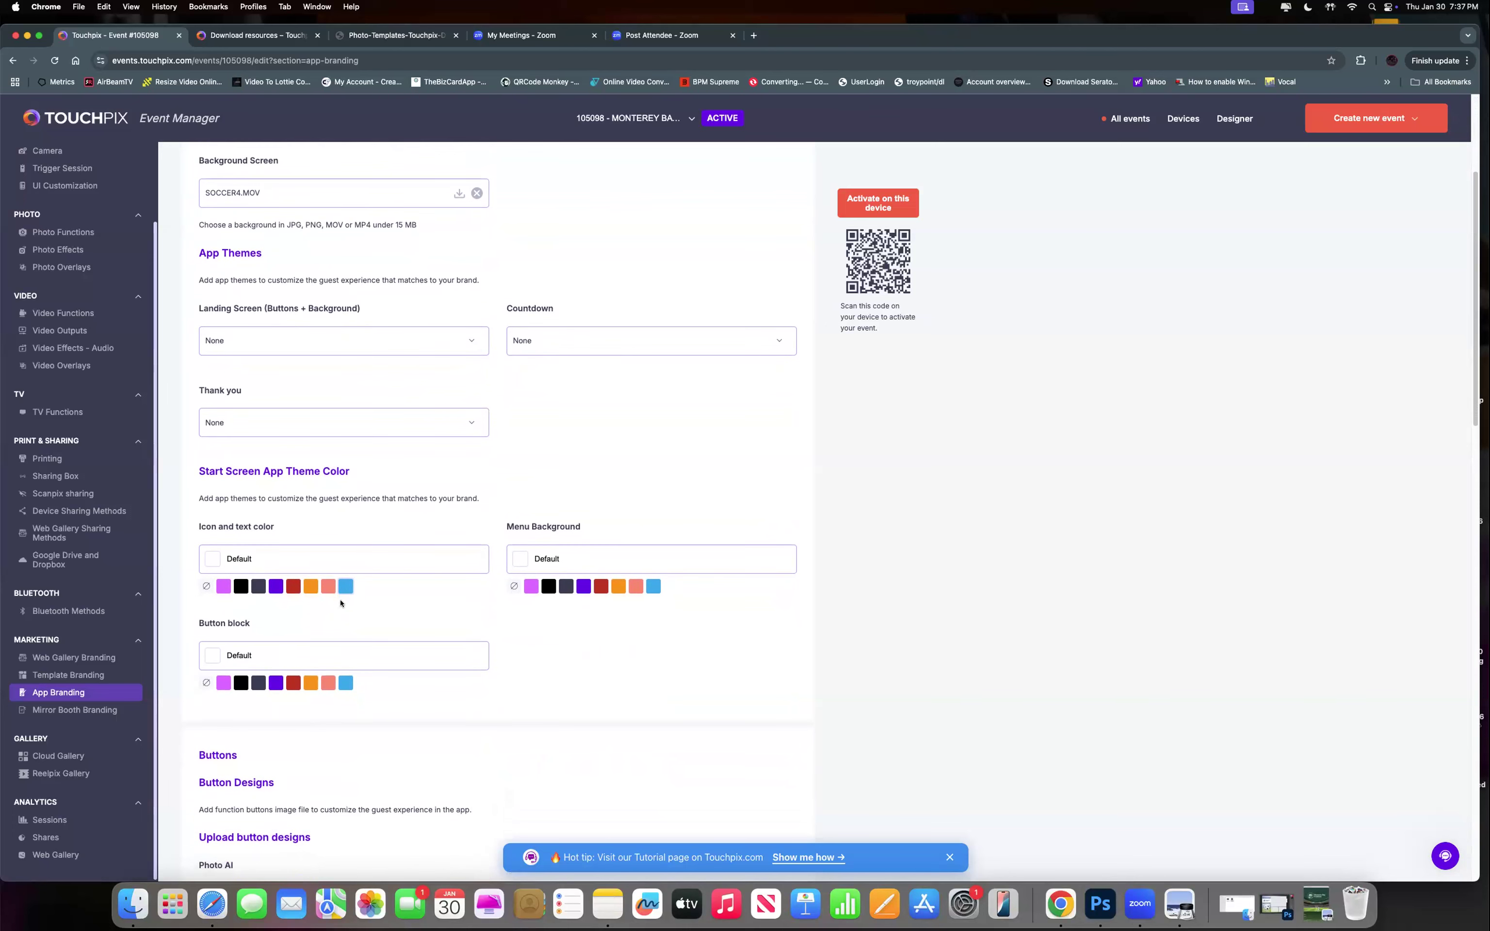
scroll(340, 603, down, 5)
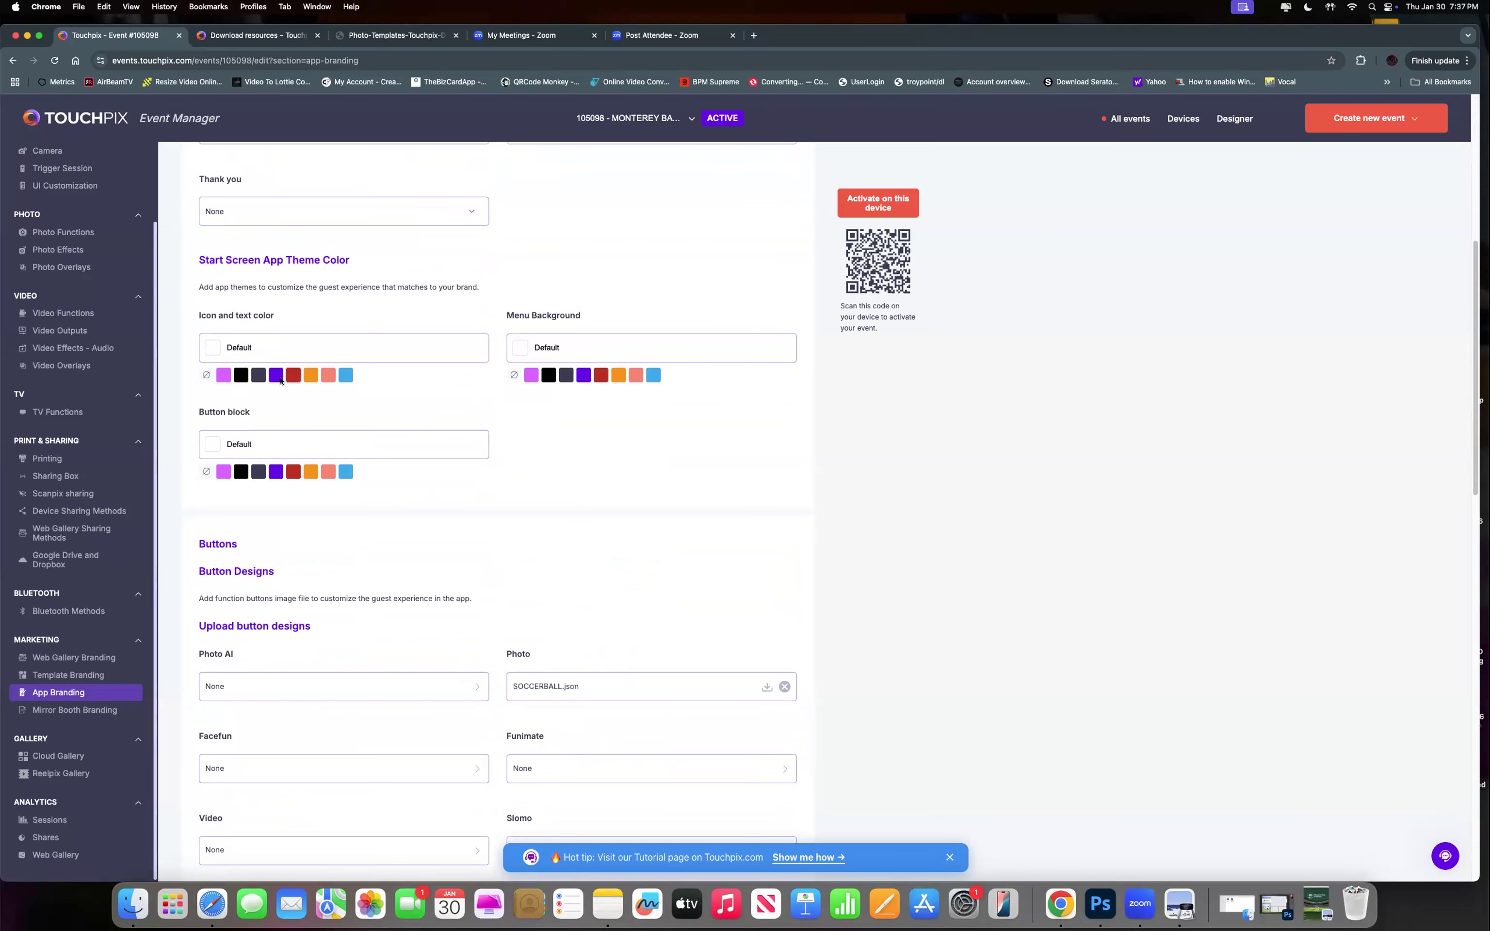
scroll(332, 411, up, 1)
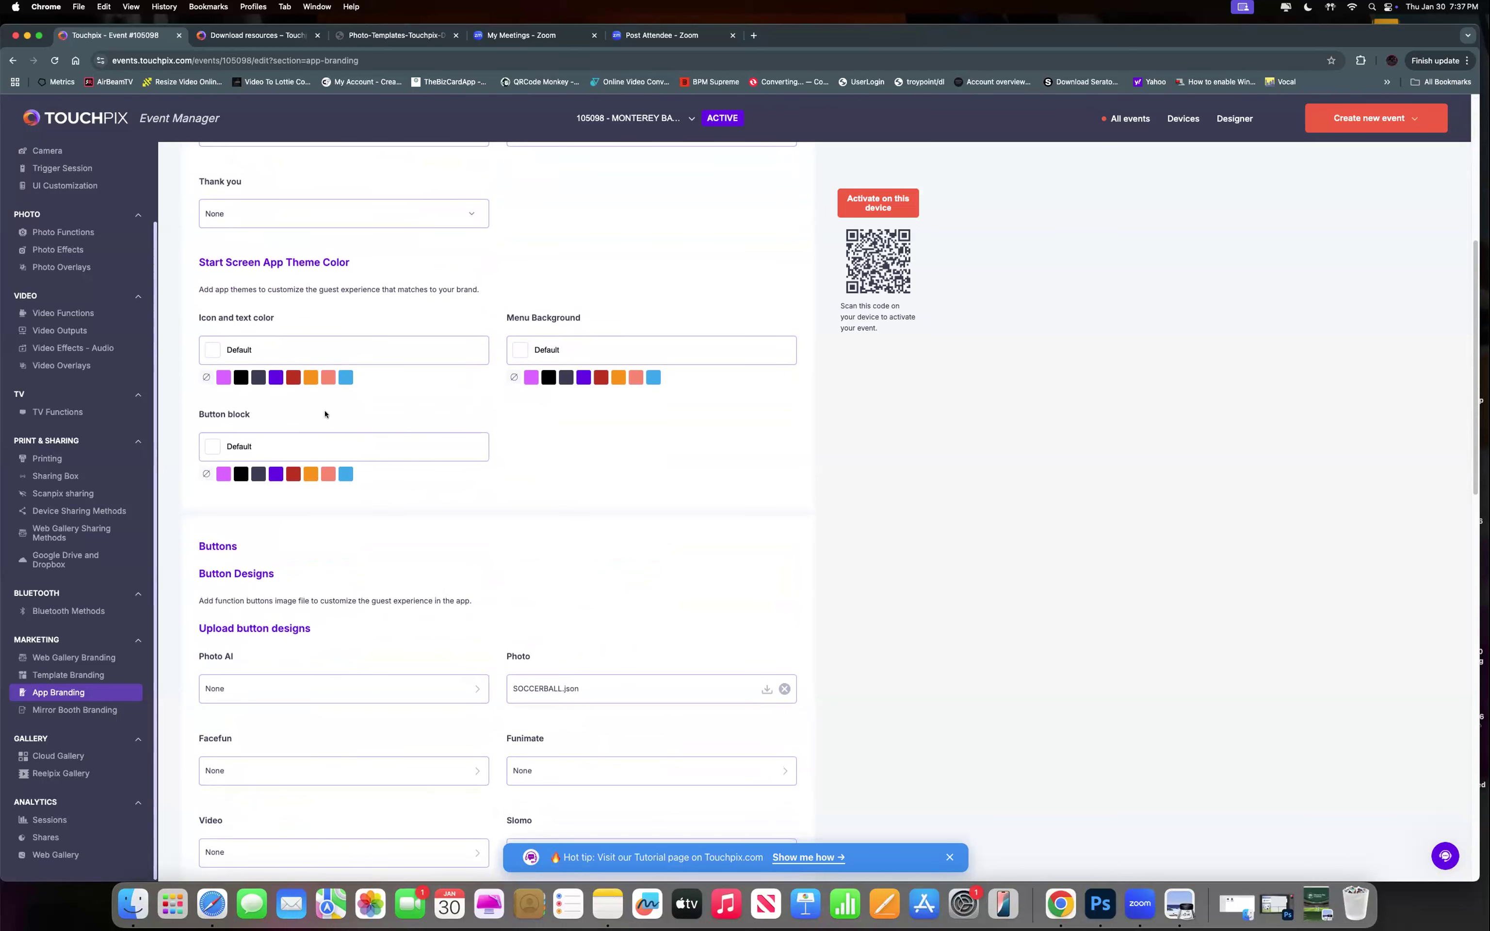
scroll(327, 413, up, 1)
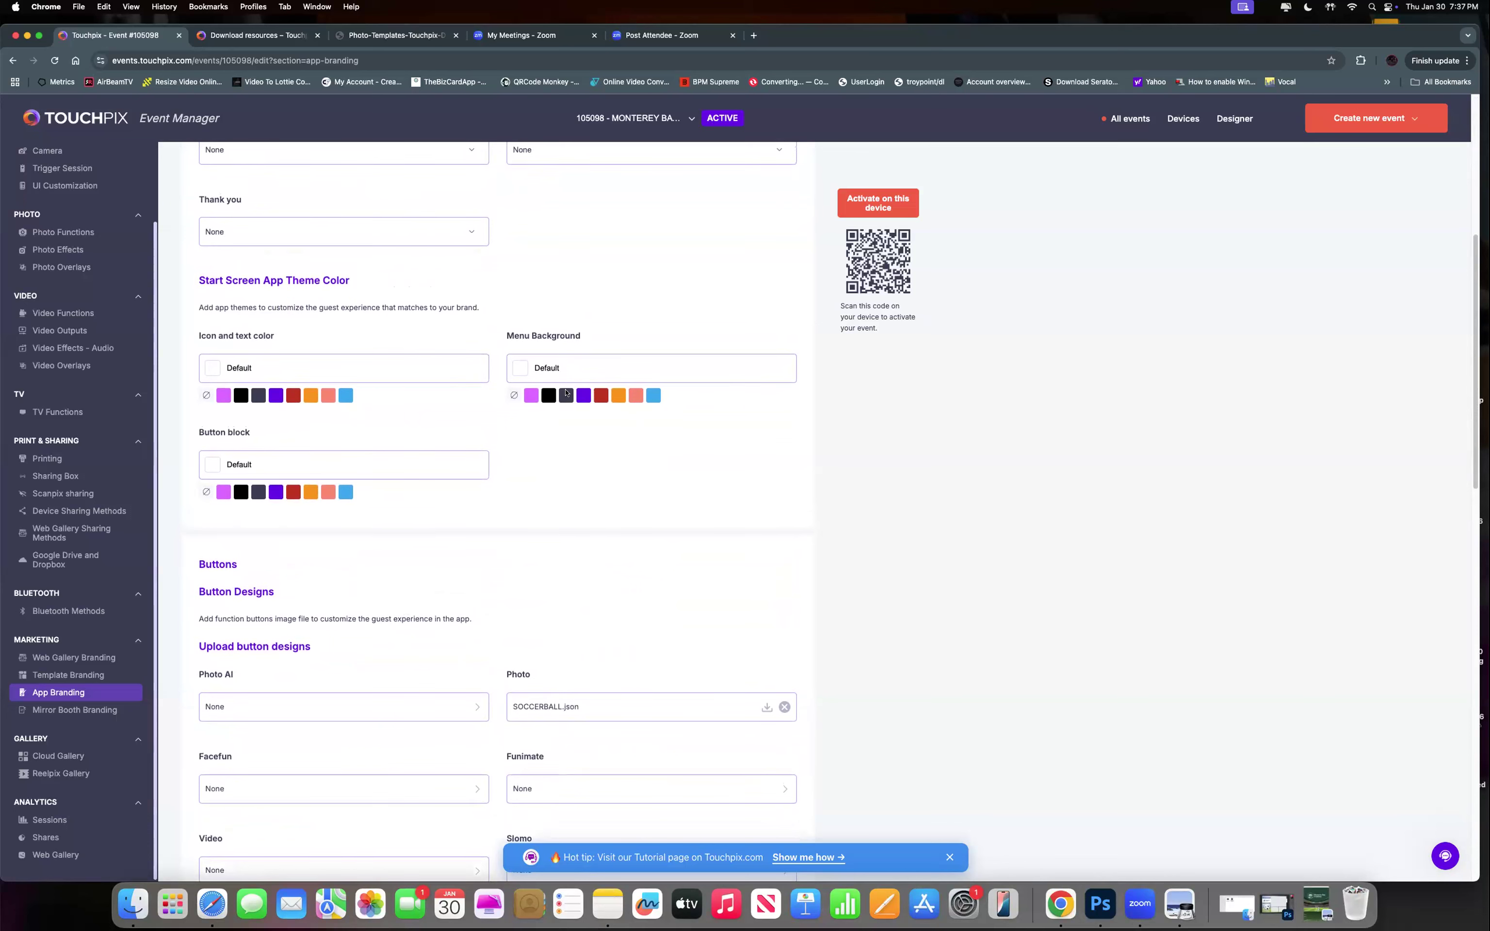
scroll(501, 406, up, 3)
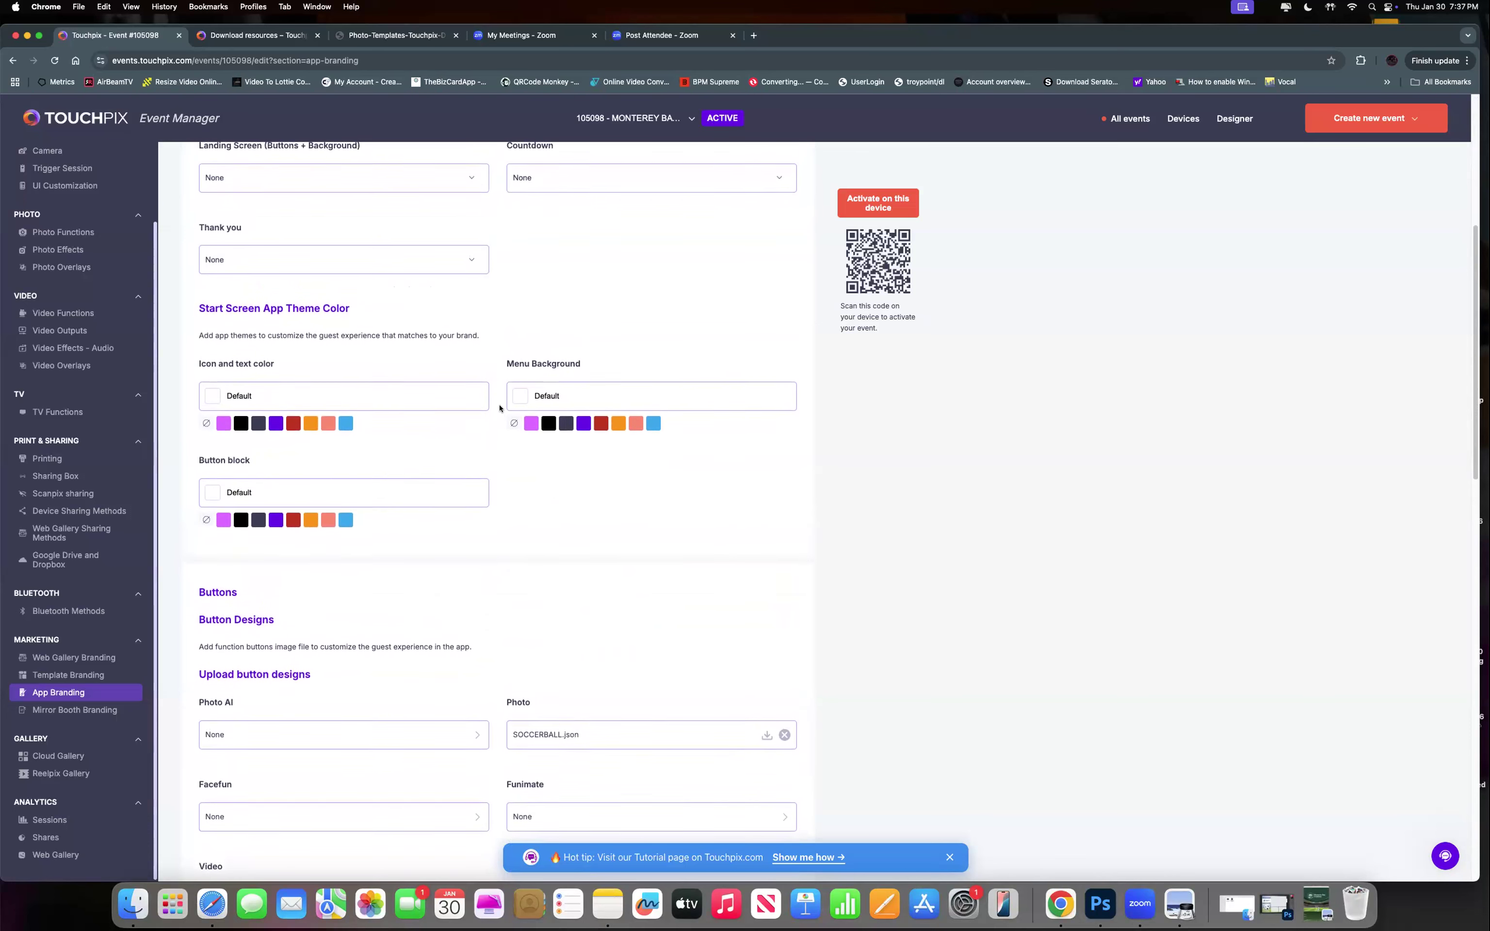
scroll(499, 406, up, 1)
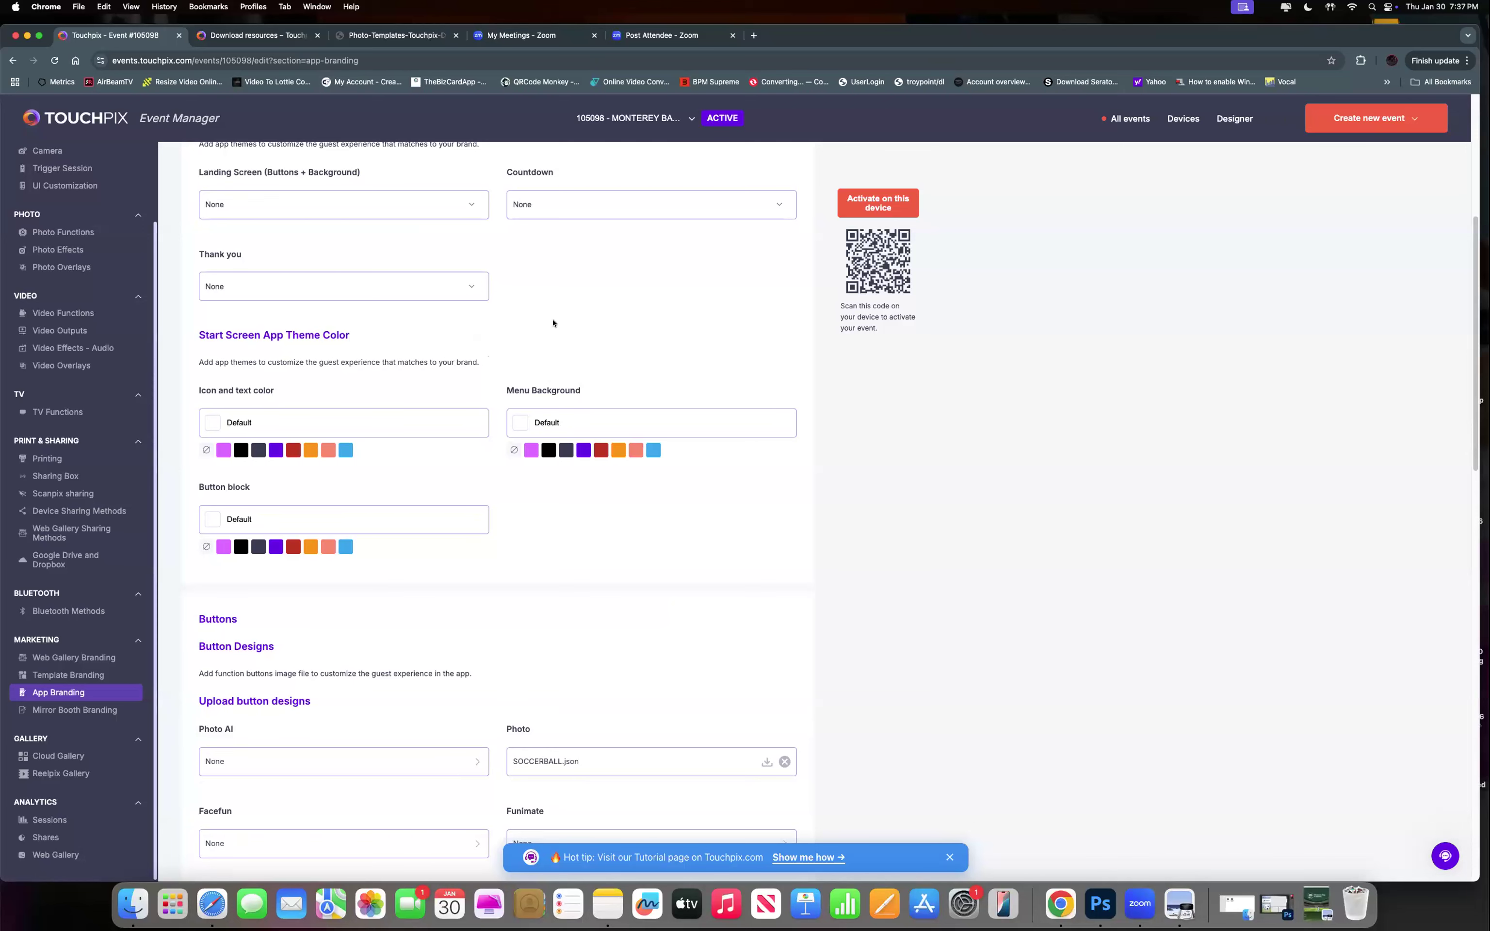
scroll(548, 350, down, 10)
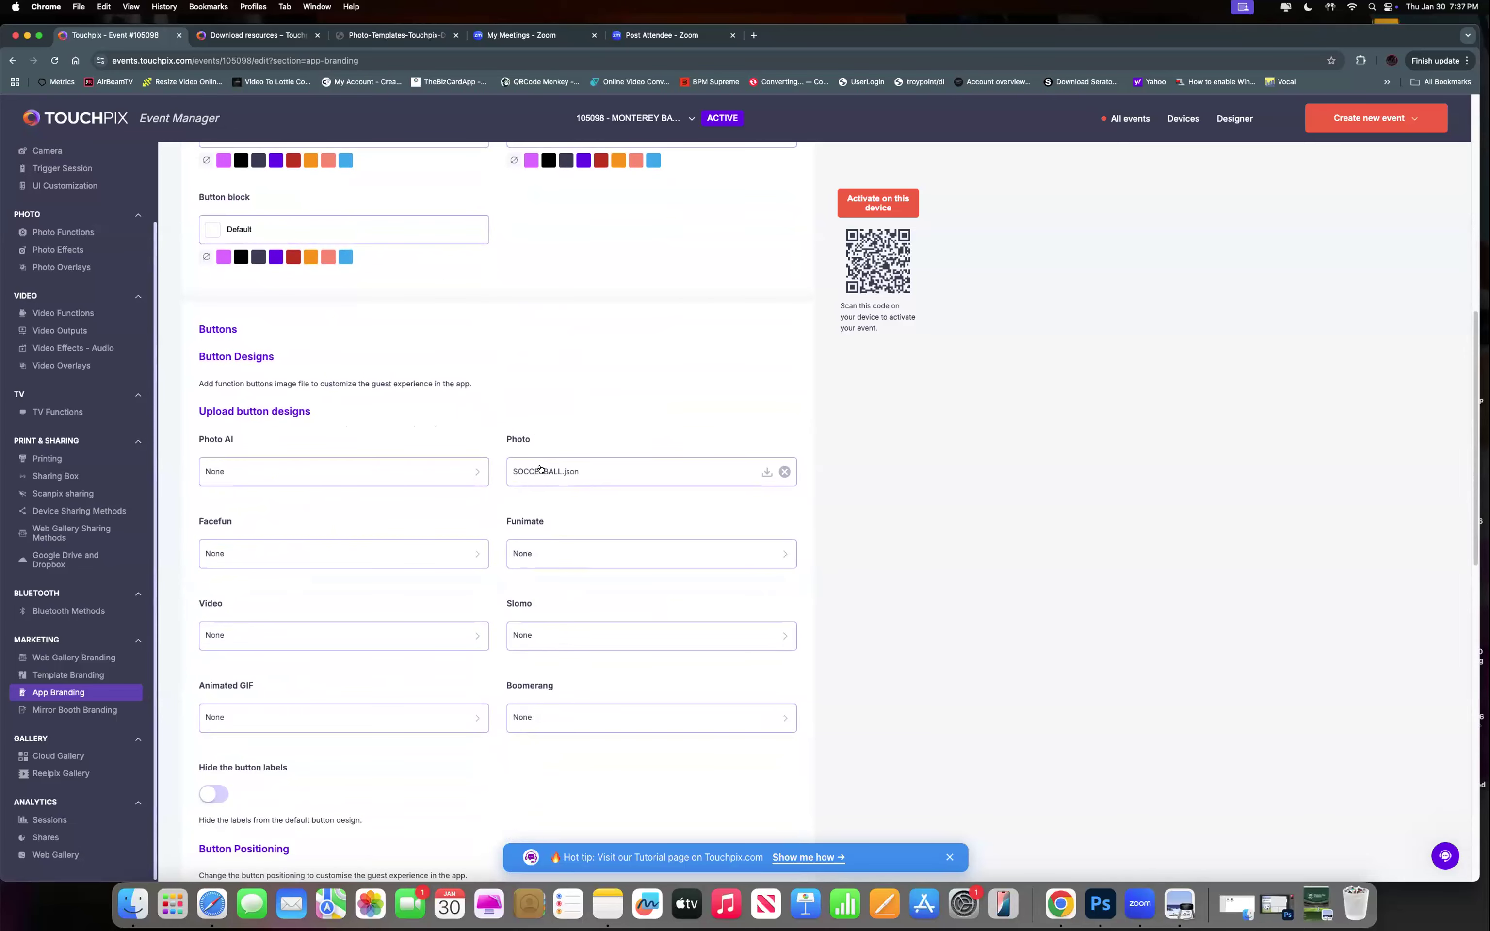
scroll(526, 388, up, 15)
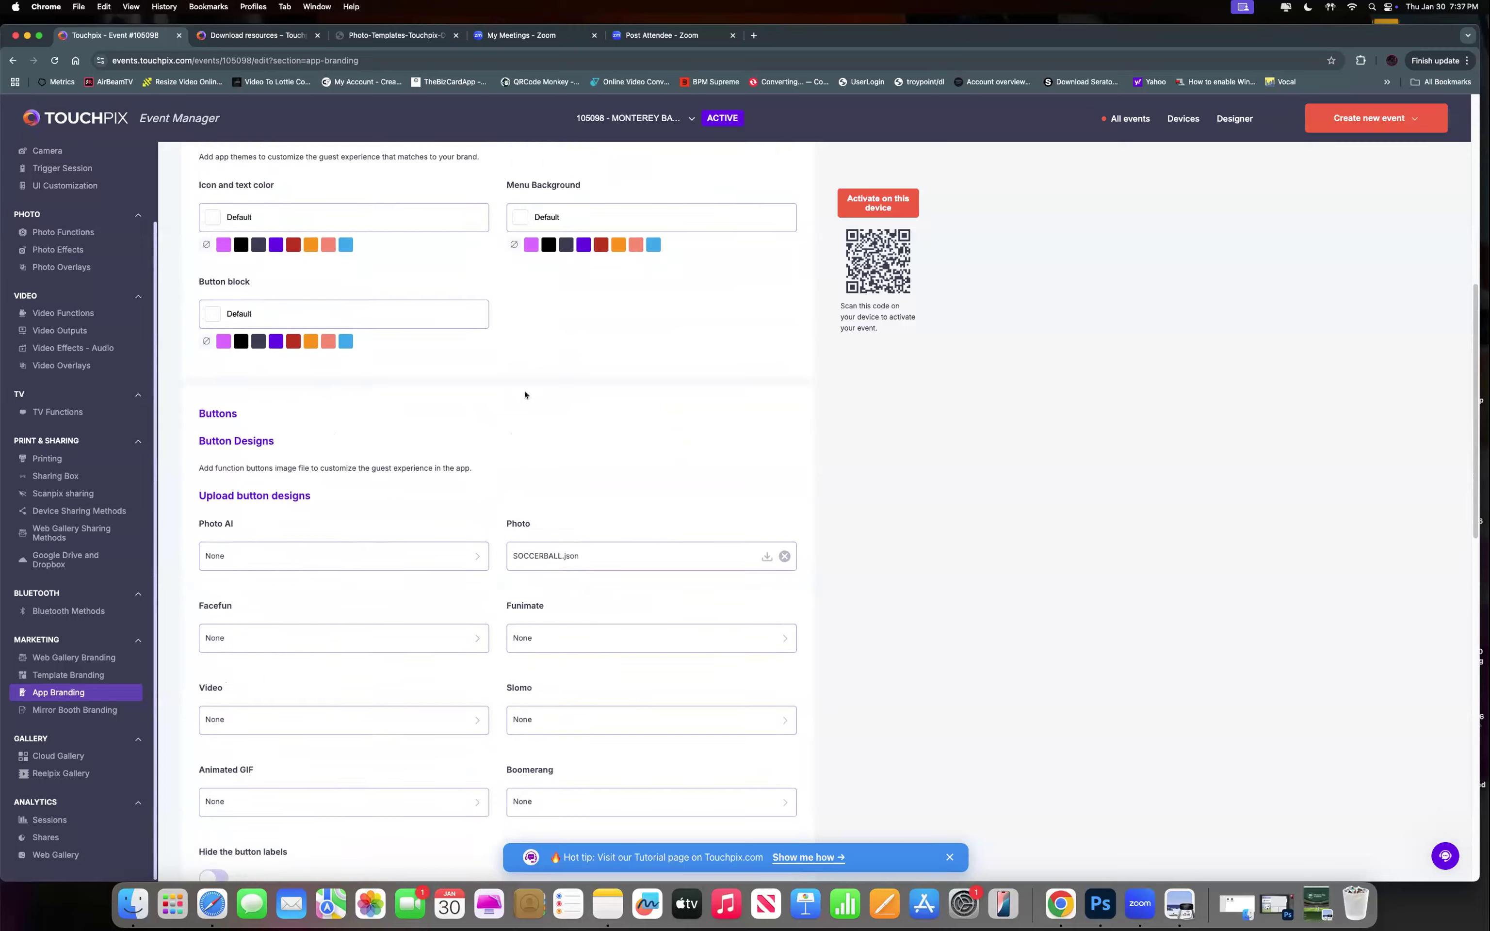
scroll(525, 392, up, 5)
scroll(479, 397, down, 20)
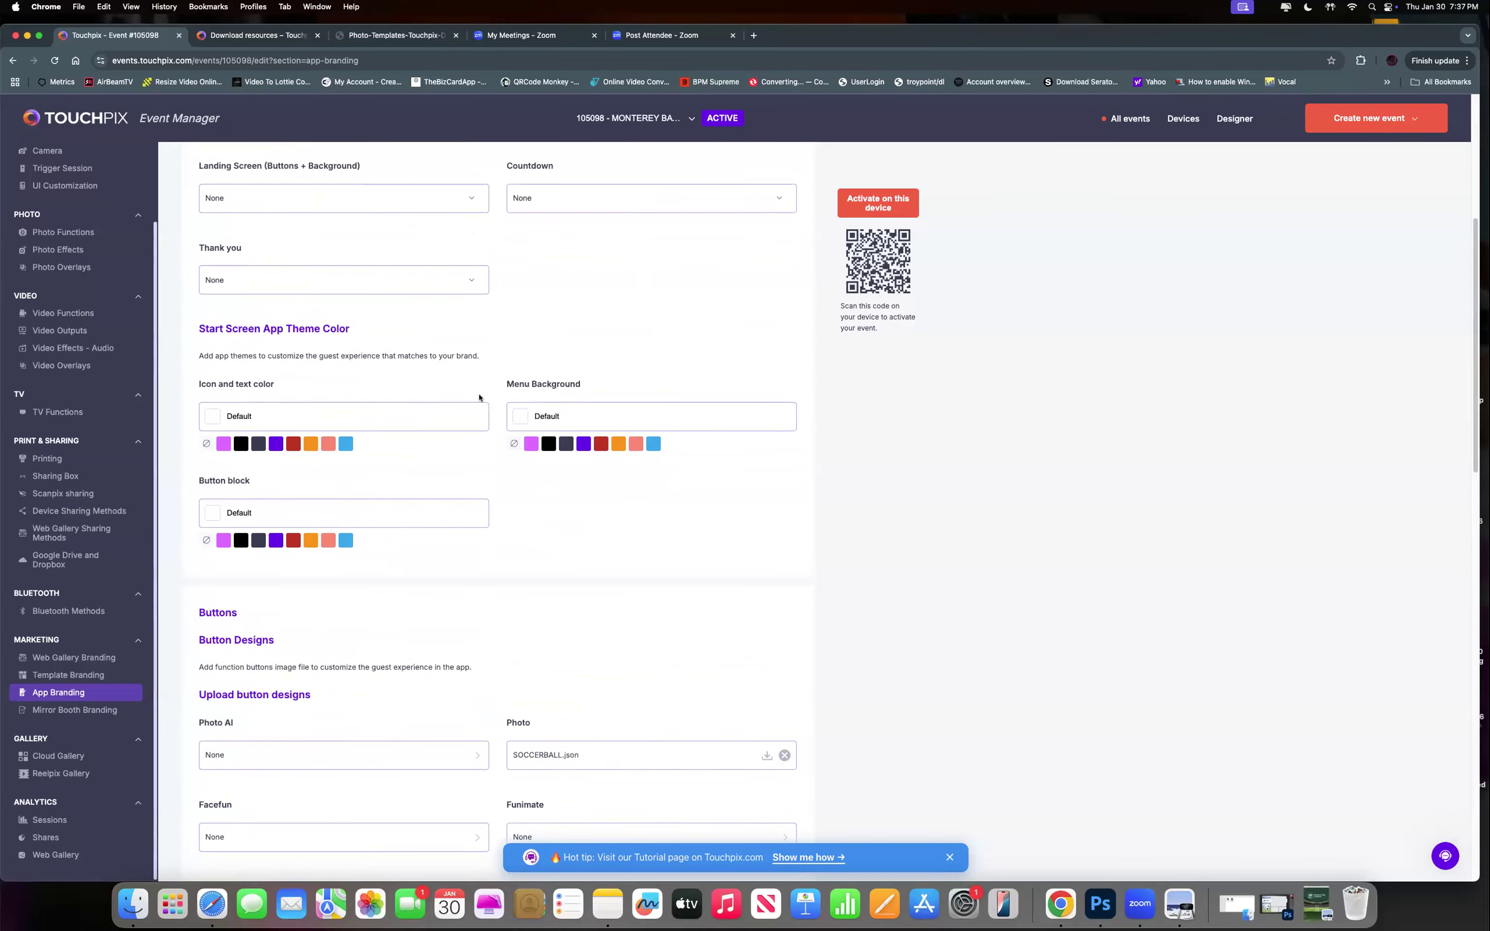
scroll(459, 392, up, 6)
scroll(448, 389, up, 1)
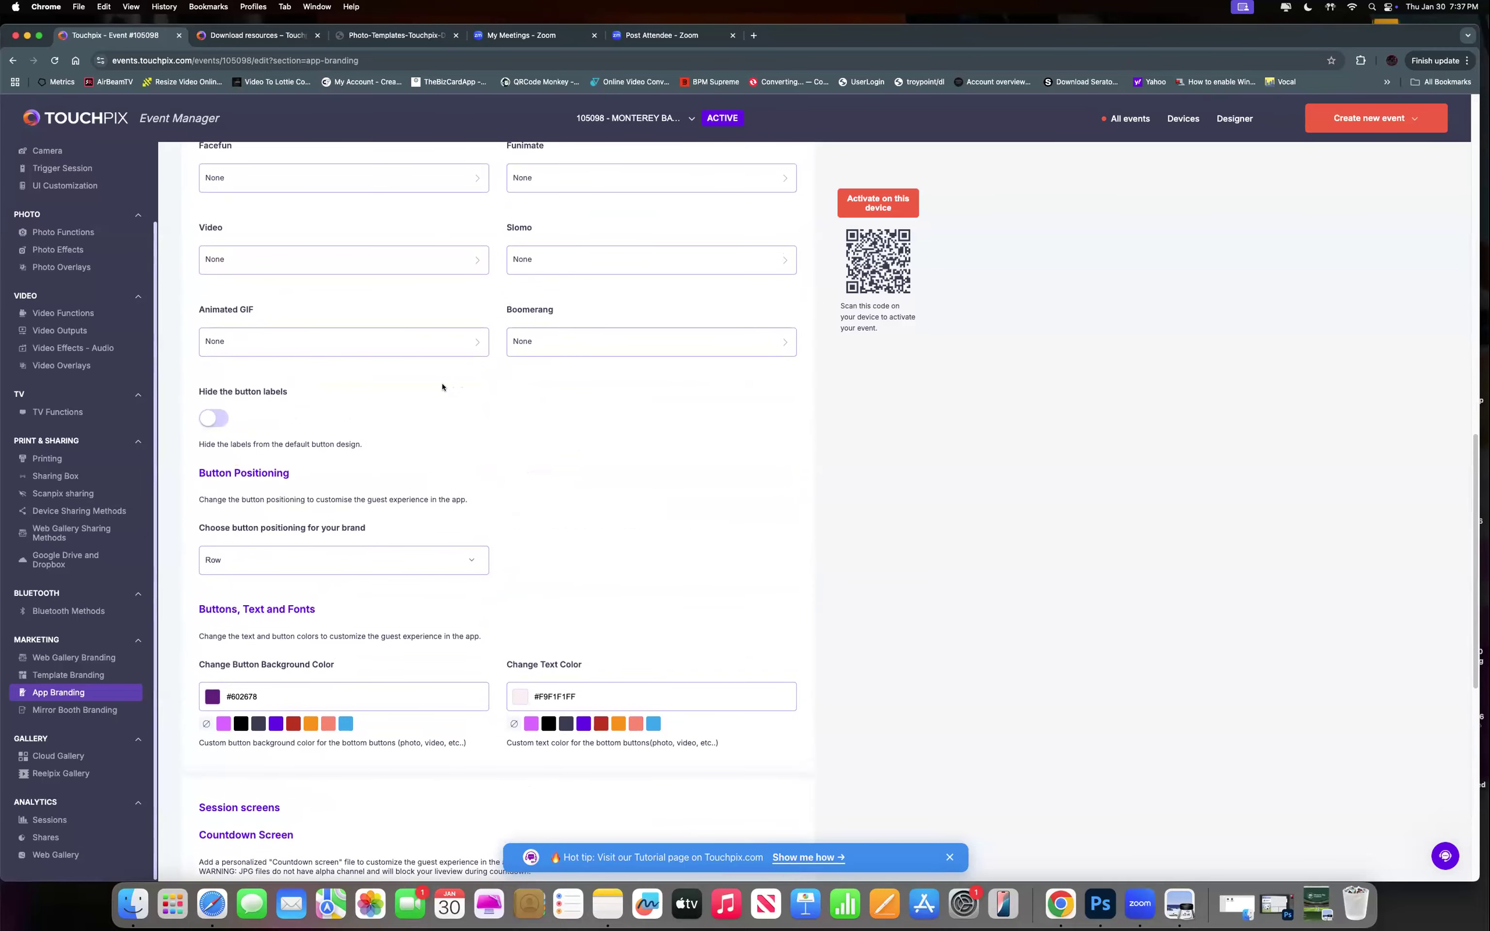
scroll(324, 464, up, 5)
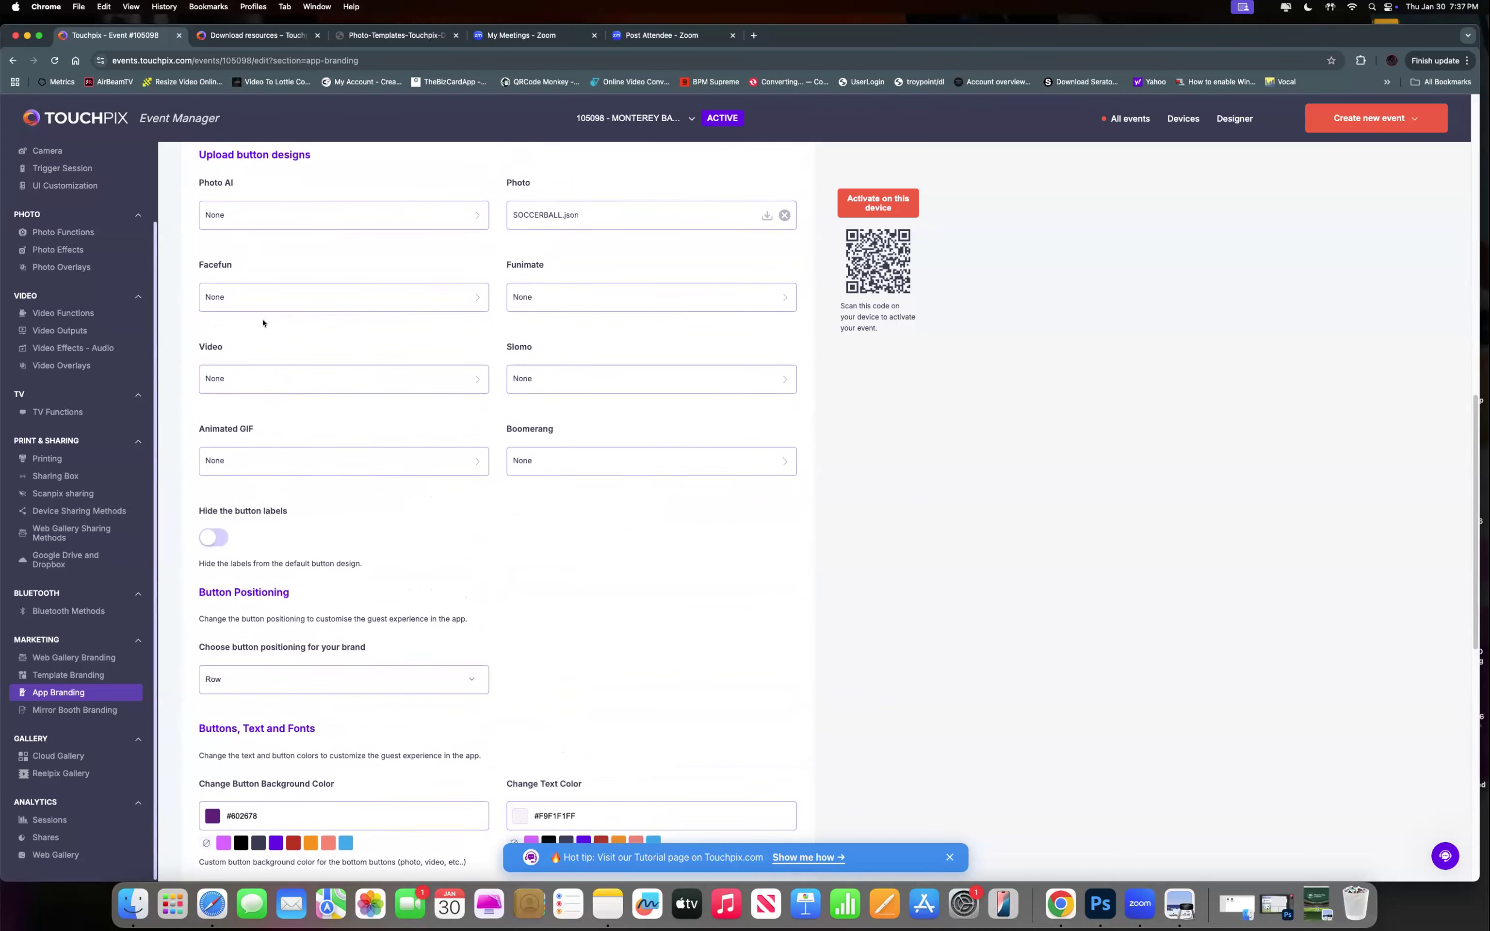
scroll(271, 324, up, 4)
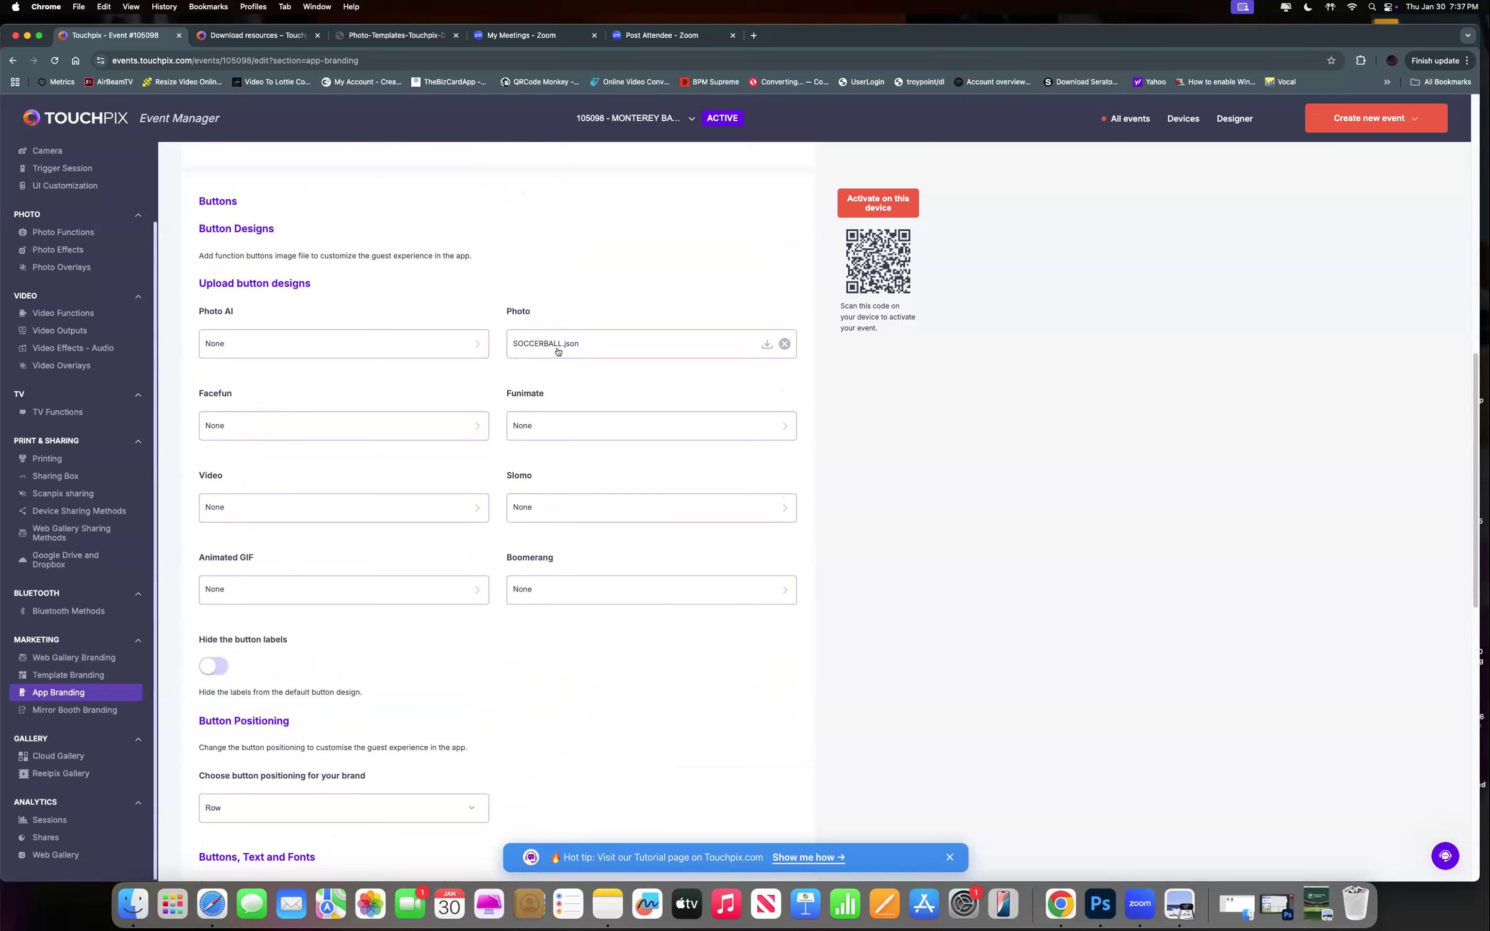
scroll(486, 277, up, 9)
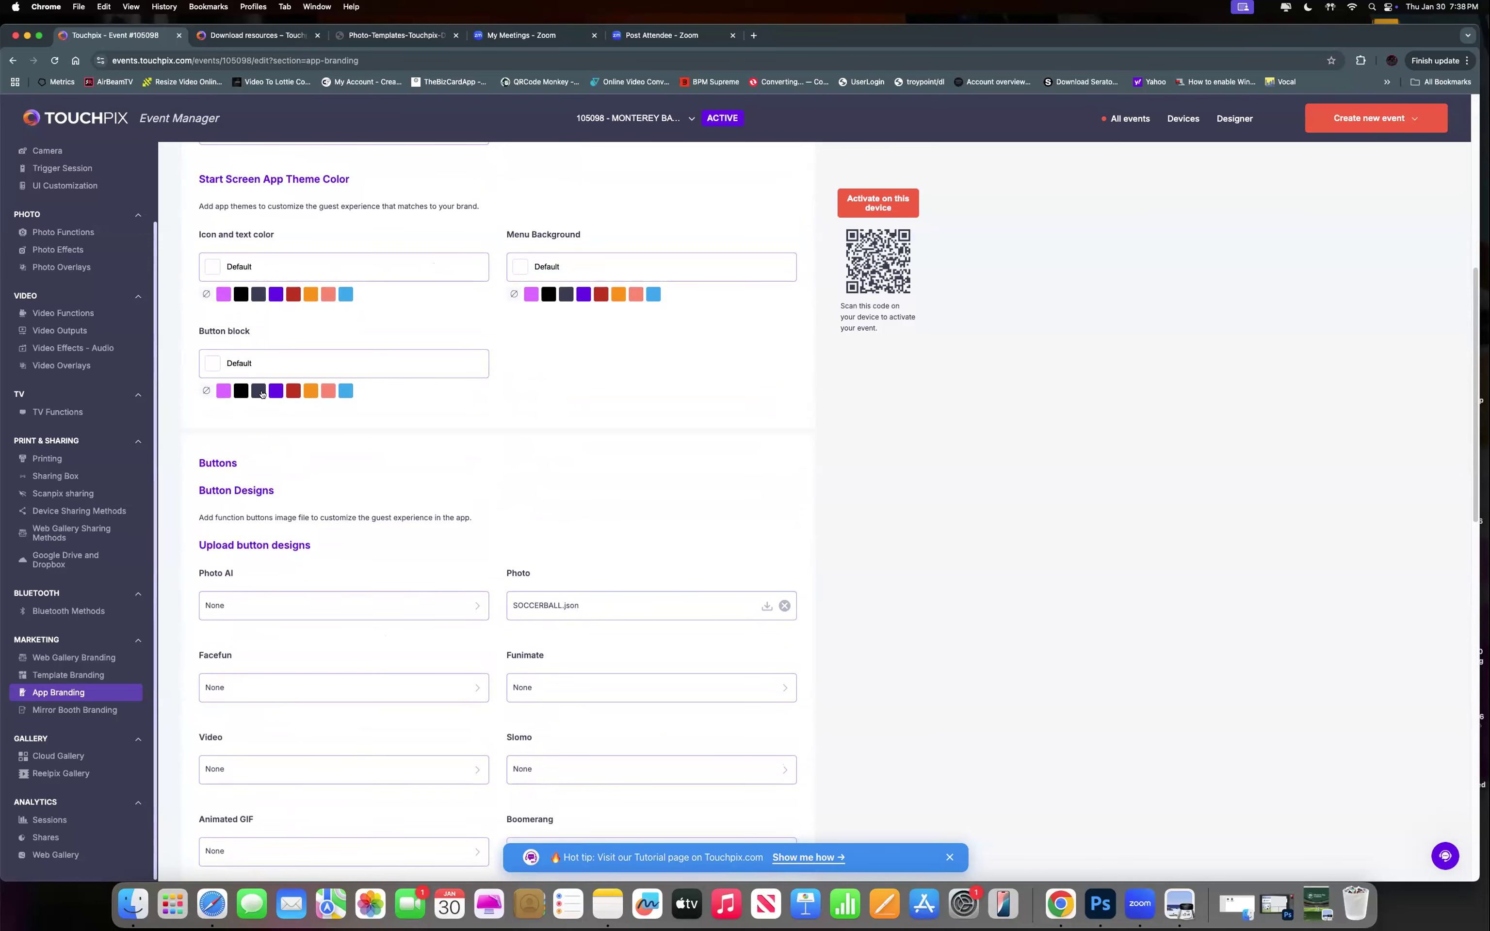
scroll(620, 401, up, 5)
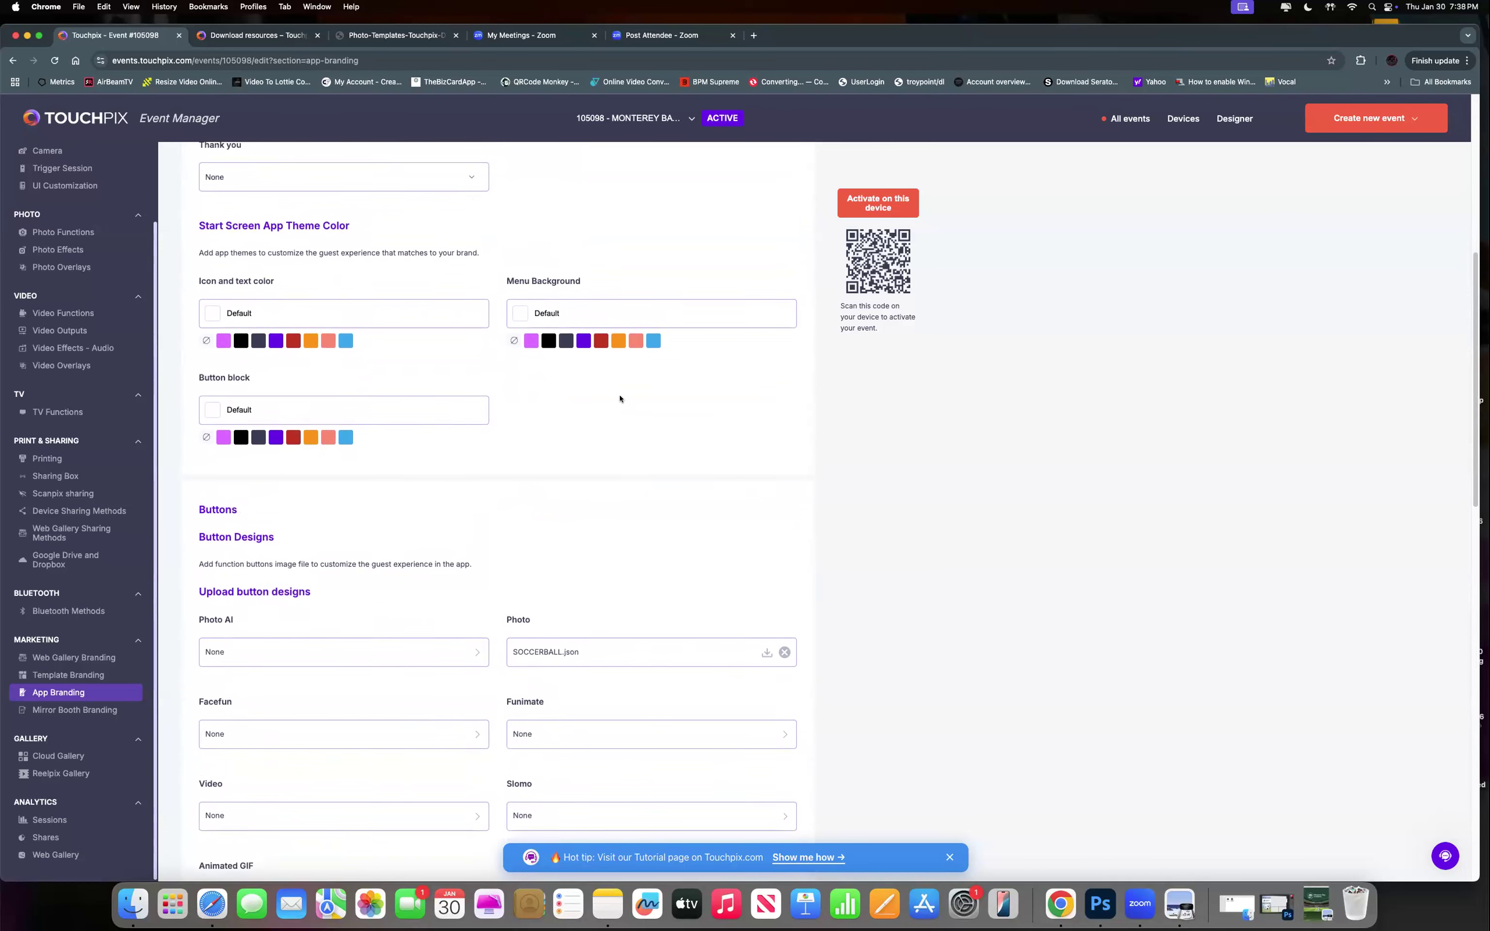
scroll(620, 398, up, 6)
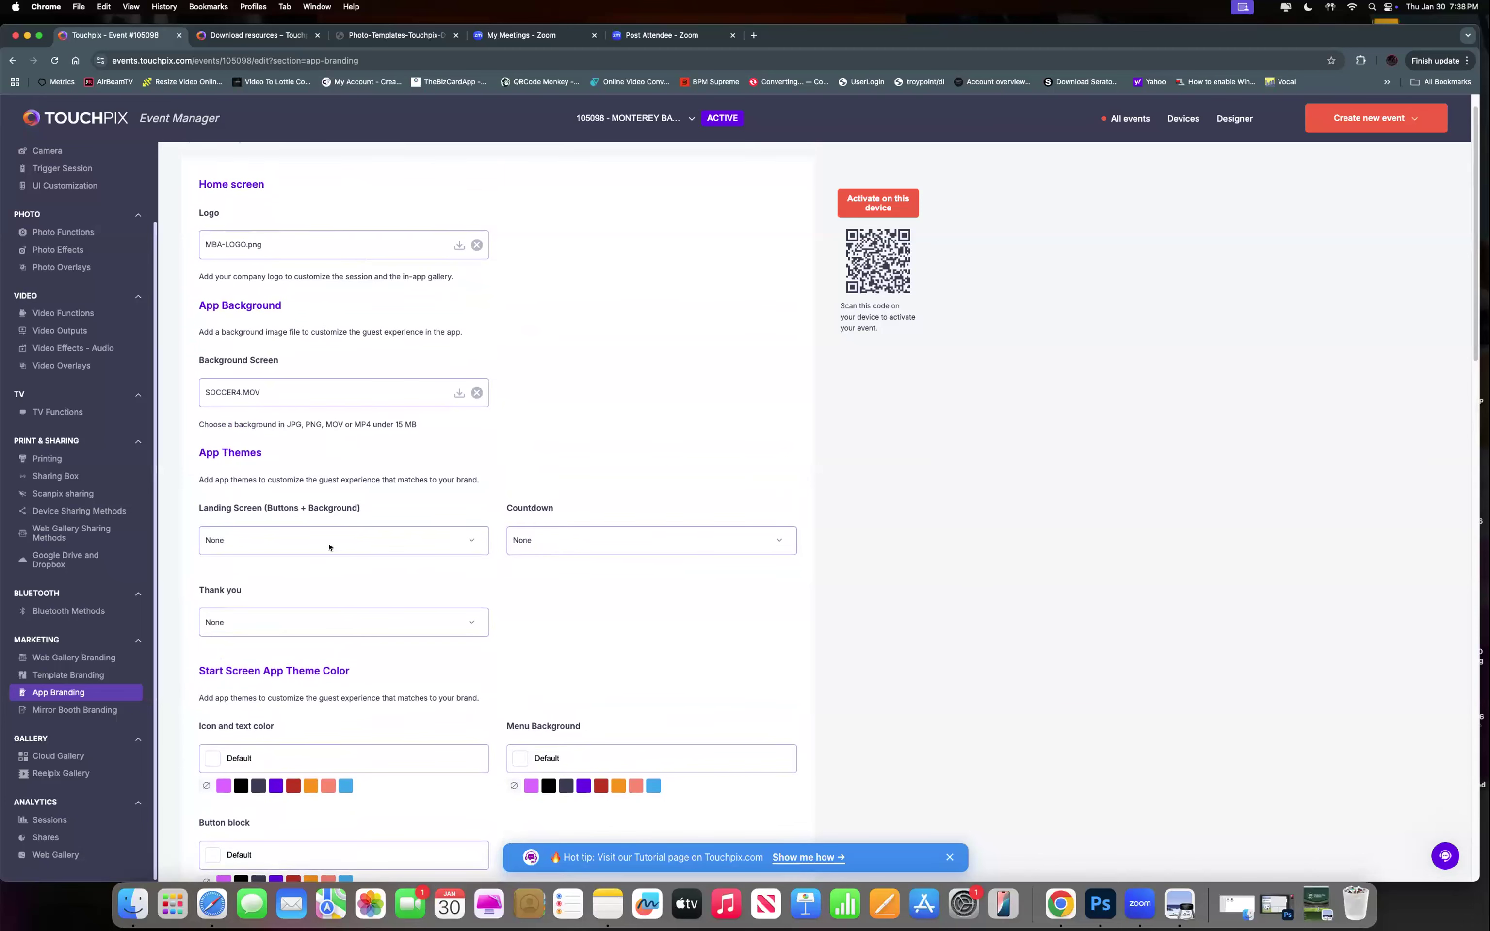
scroll(328, 541, down, 3)
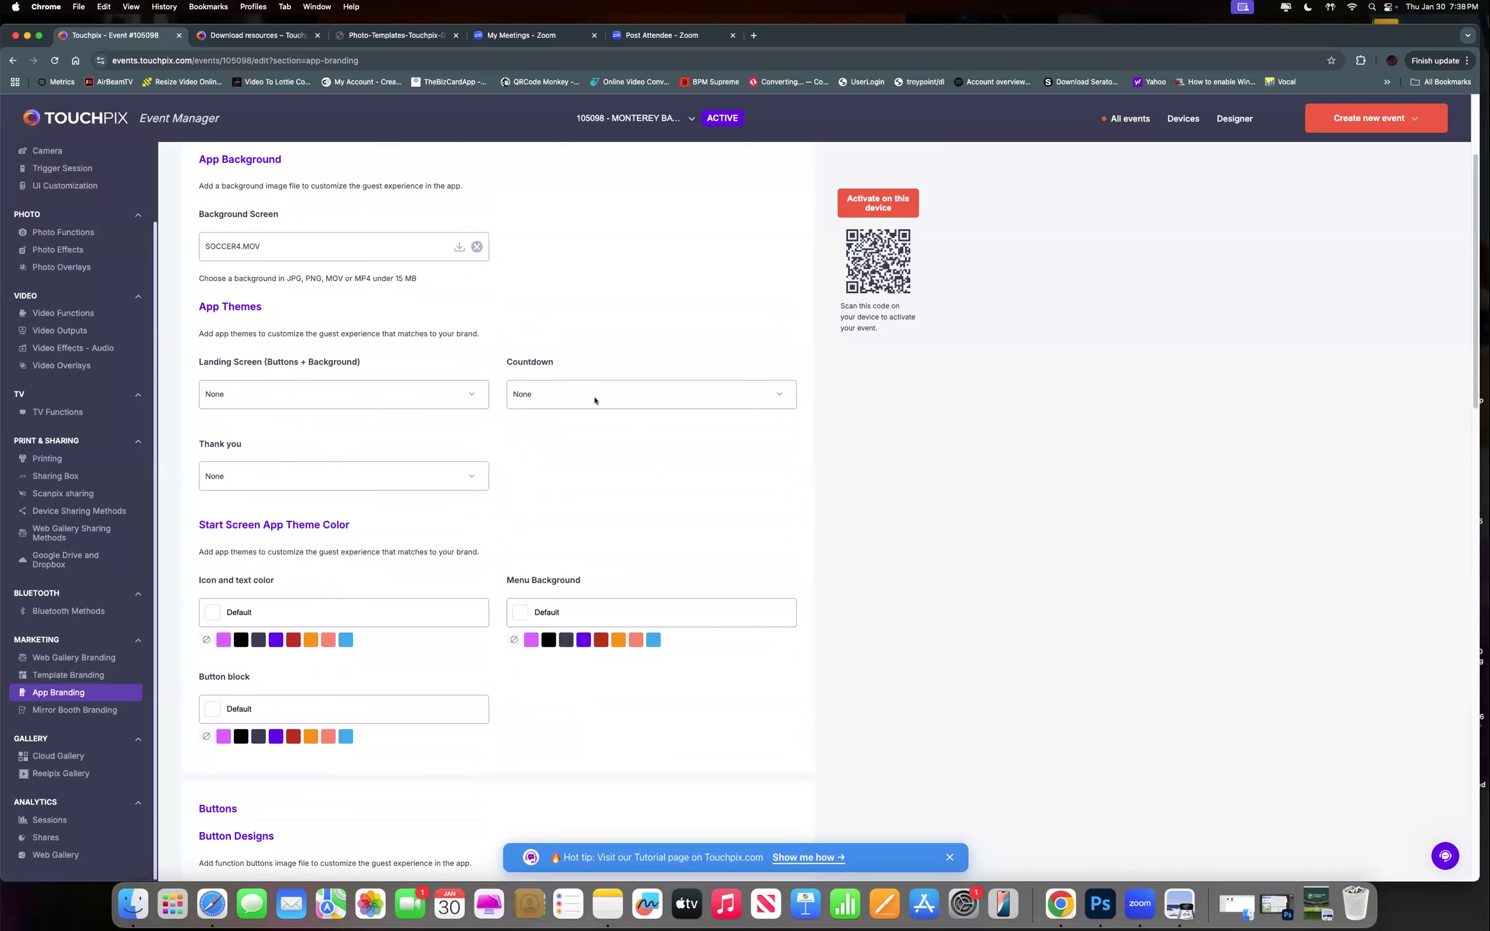
click(360, 397)
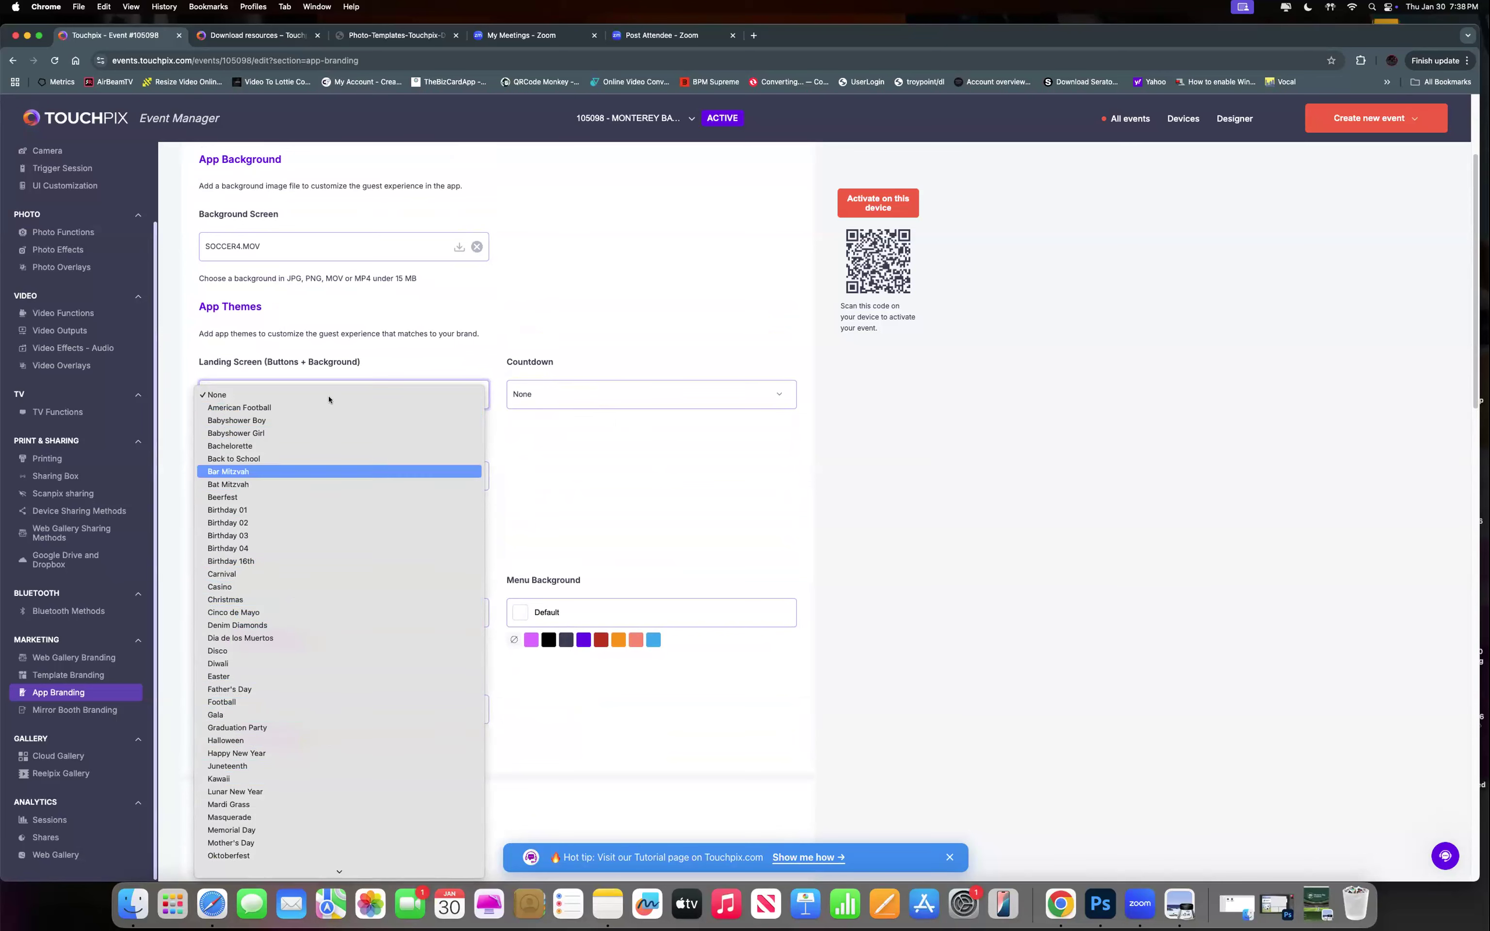
mouse_move(339, 874)
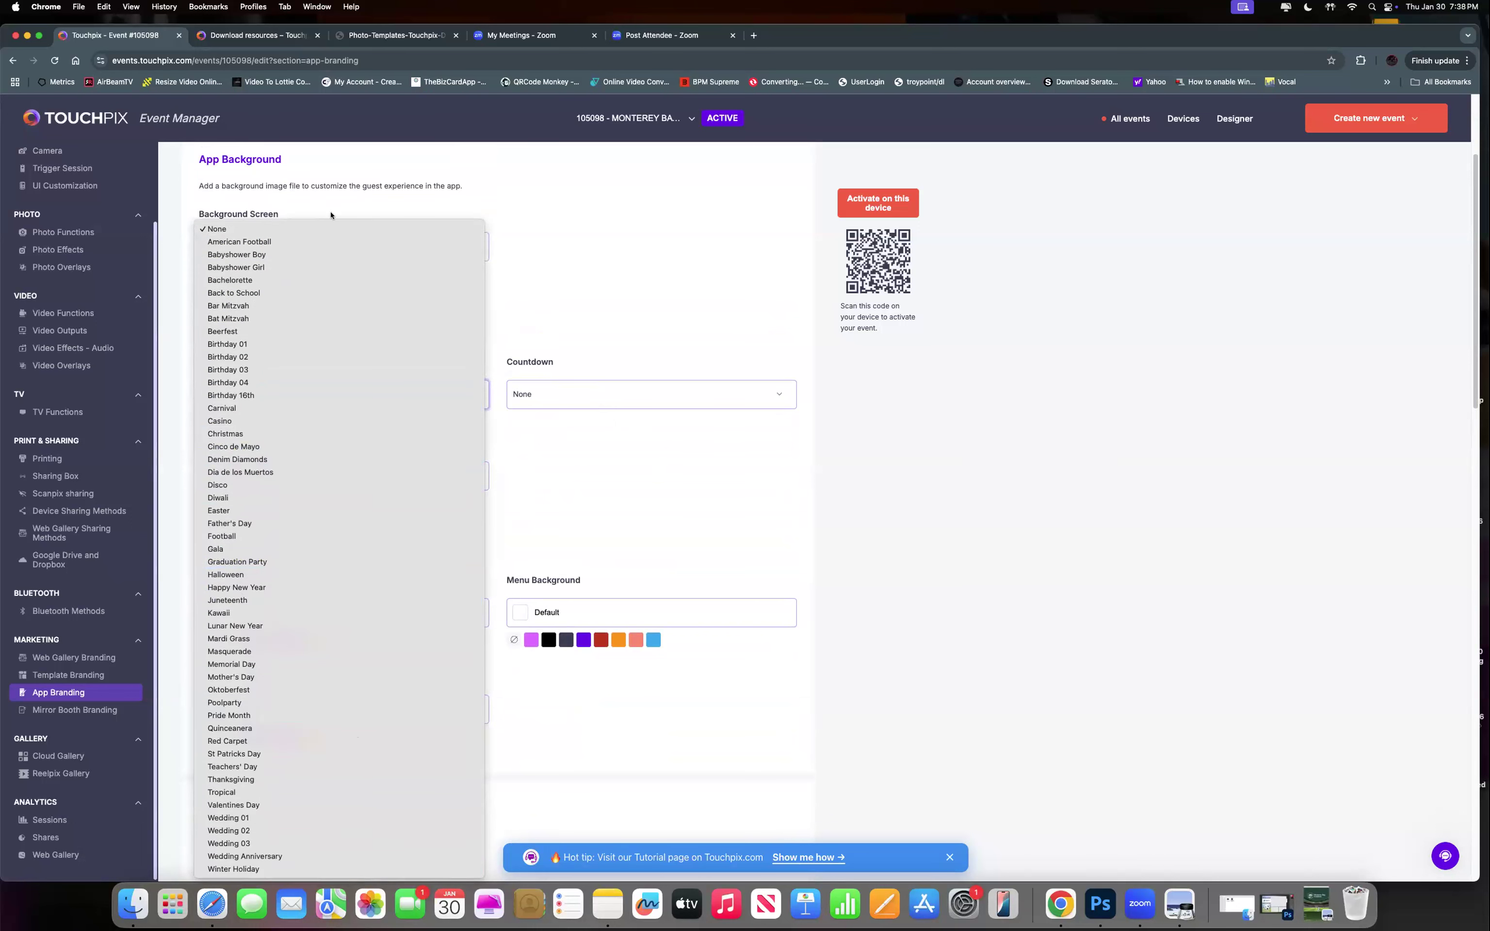
click(953, 480)
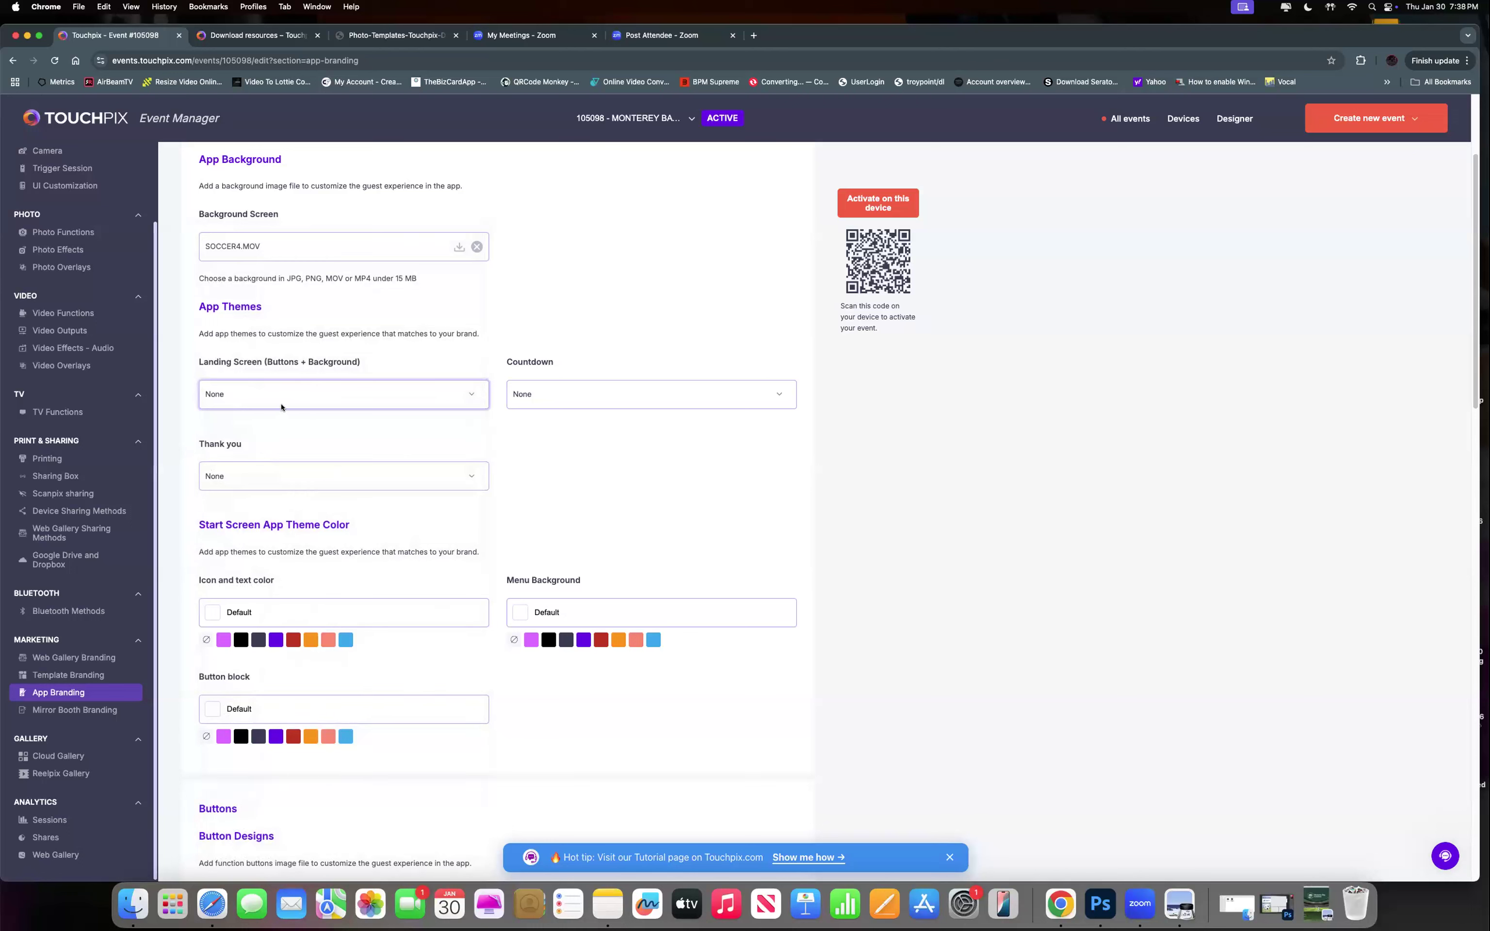
click(298, 395)
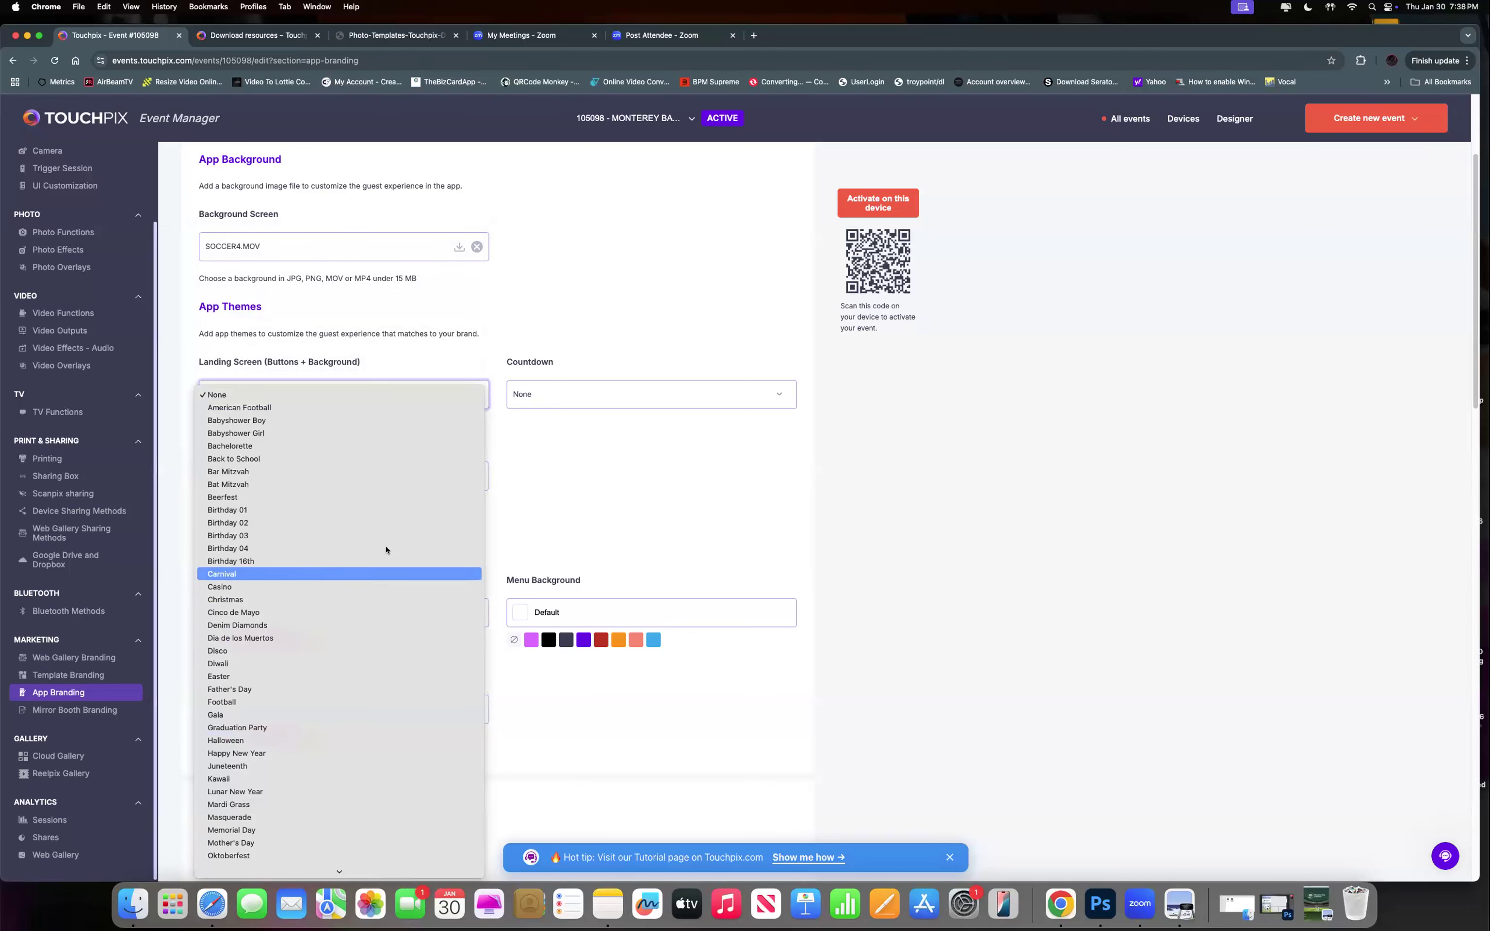
click(958, 533)
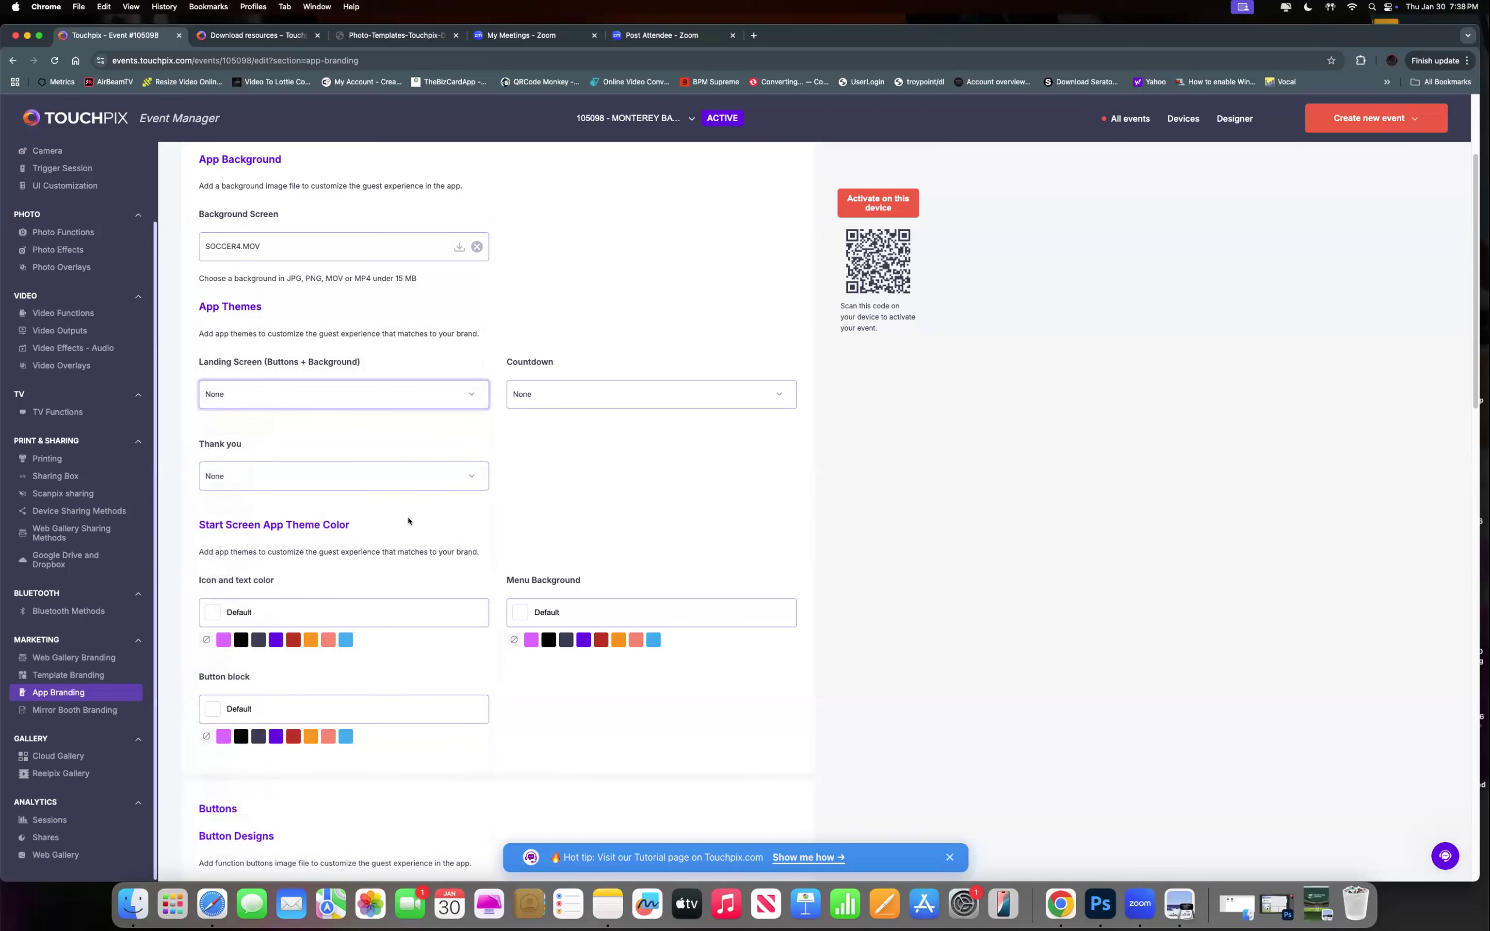
scroll(482, 514, down, 10)
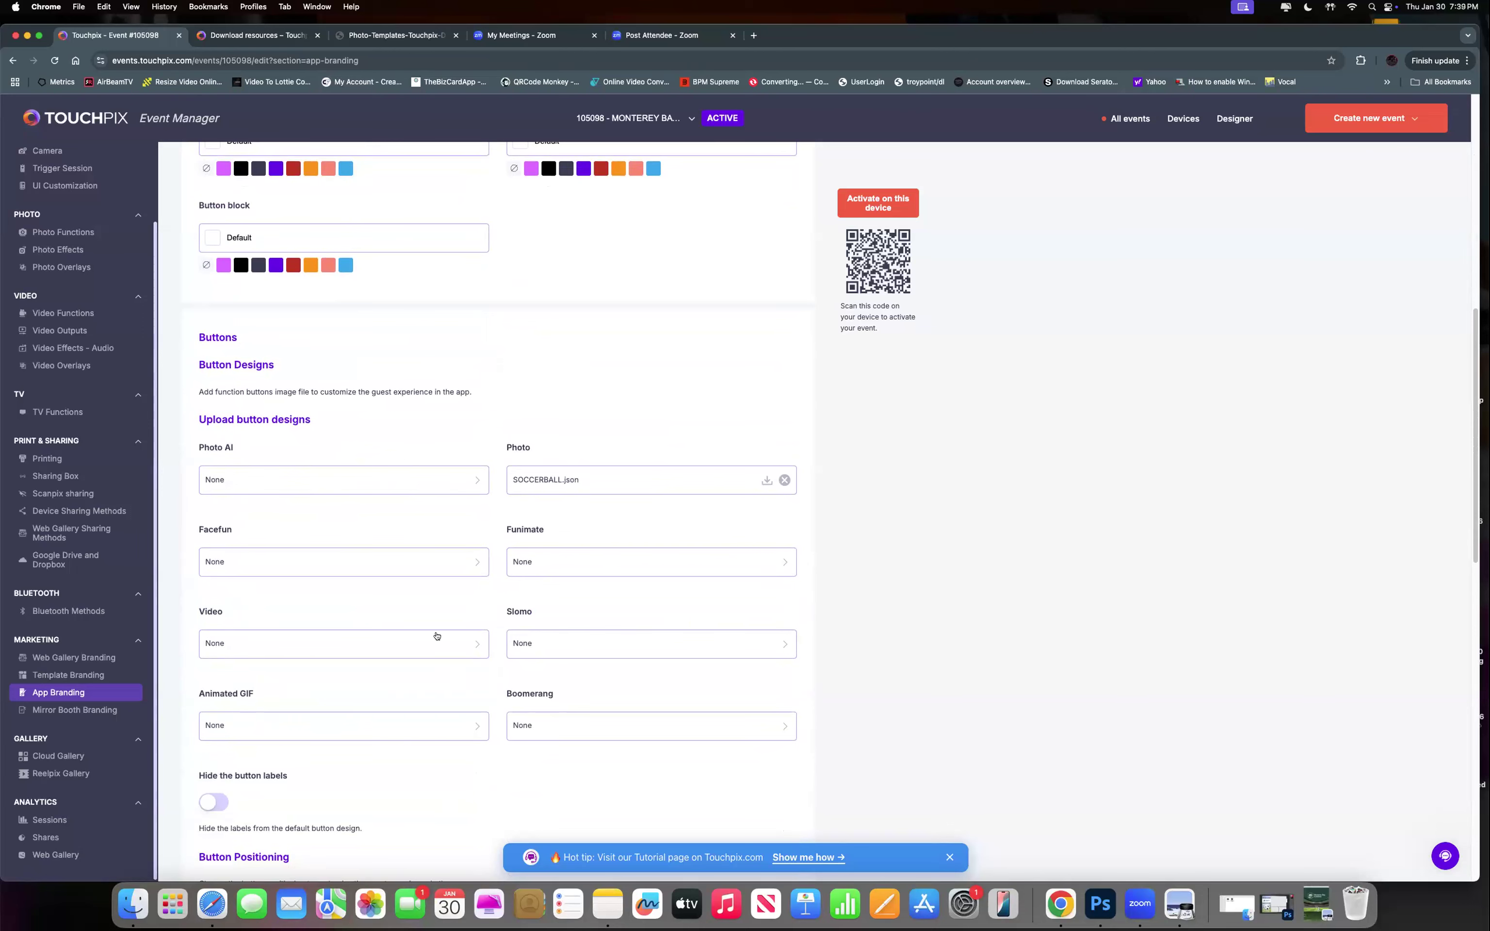
scroll(432, 635, down, 5)
scroll(432, 639, down, 3)
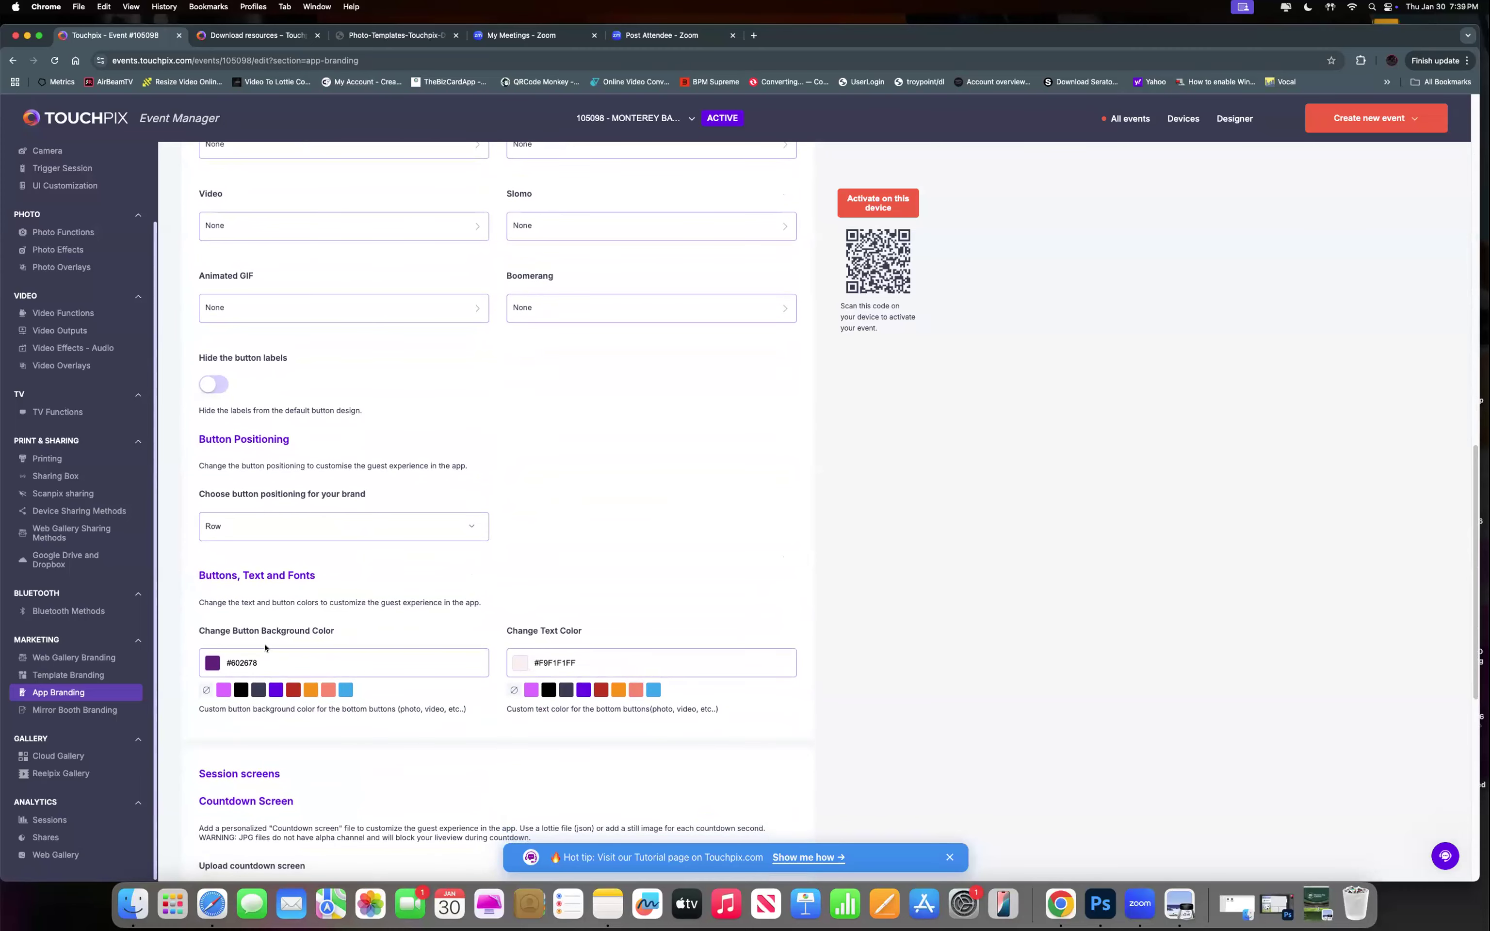
click(275, 525)
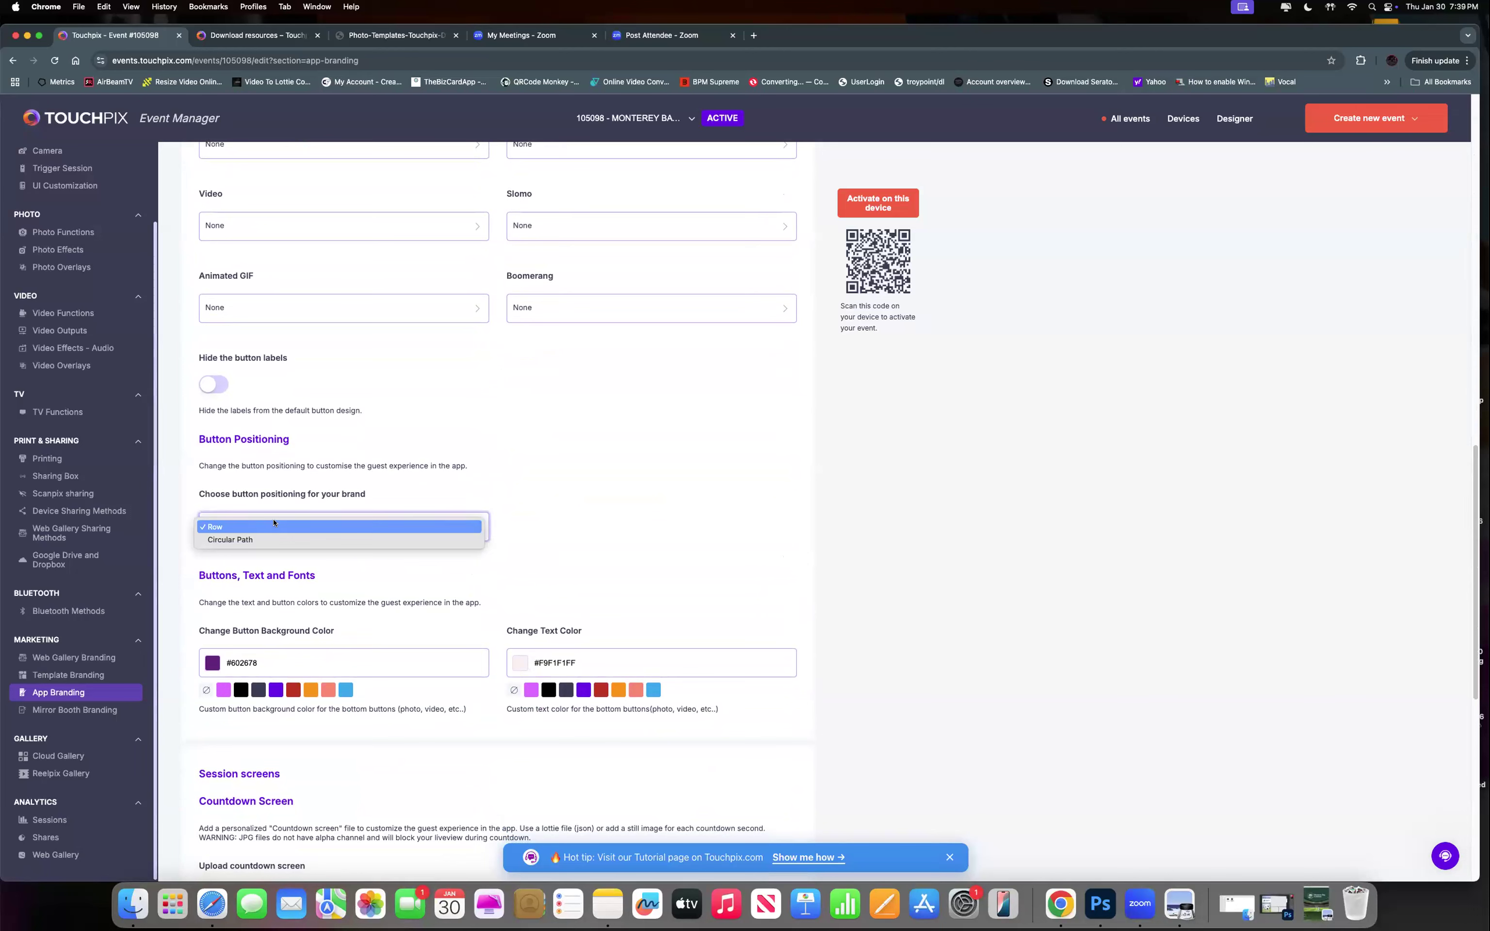
click(258, 527)
click(259, 523)
click(234, 527)
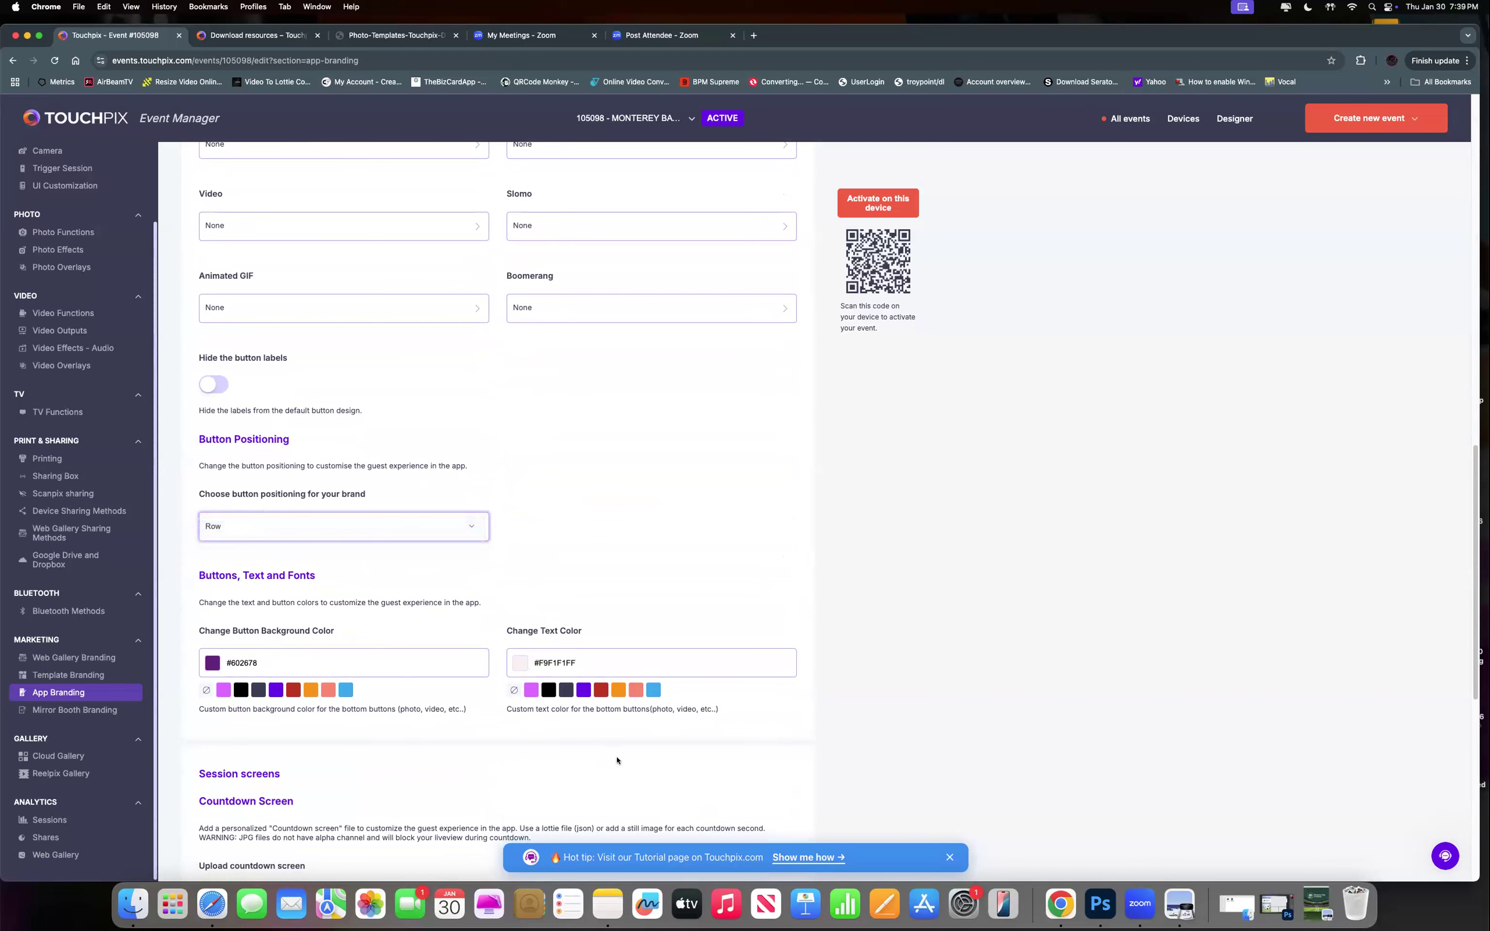
scroll(618, 760, down, 3)
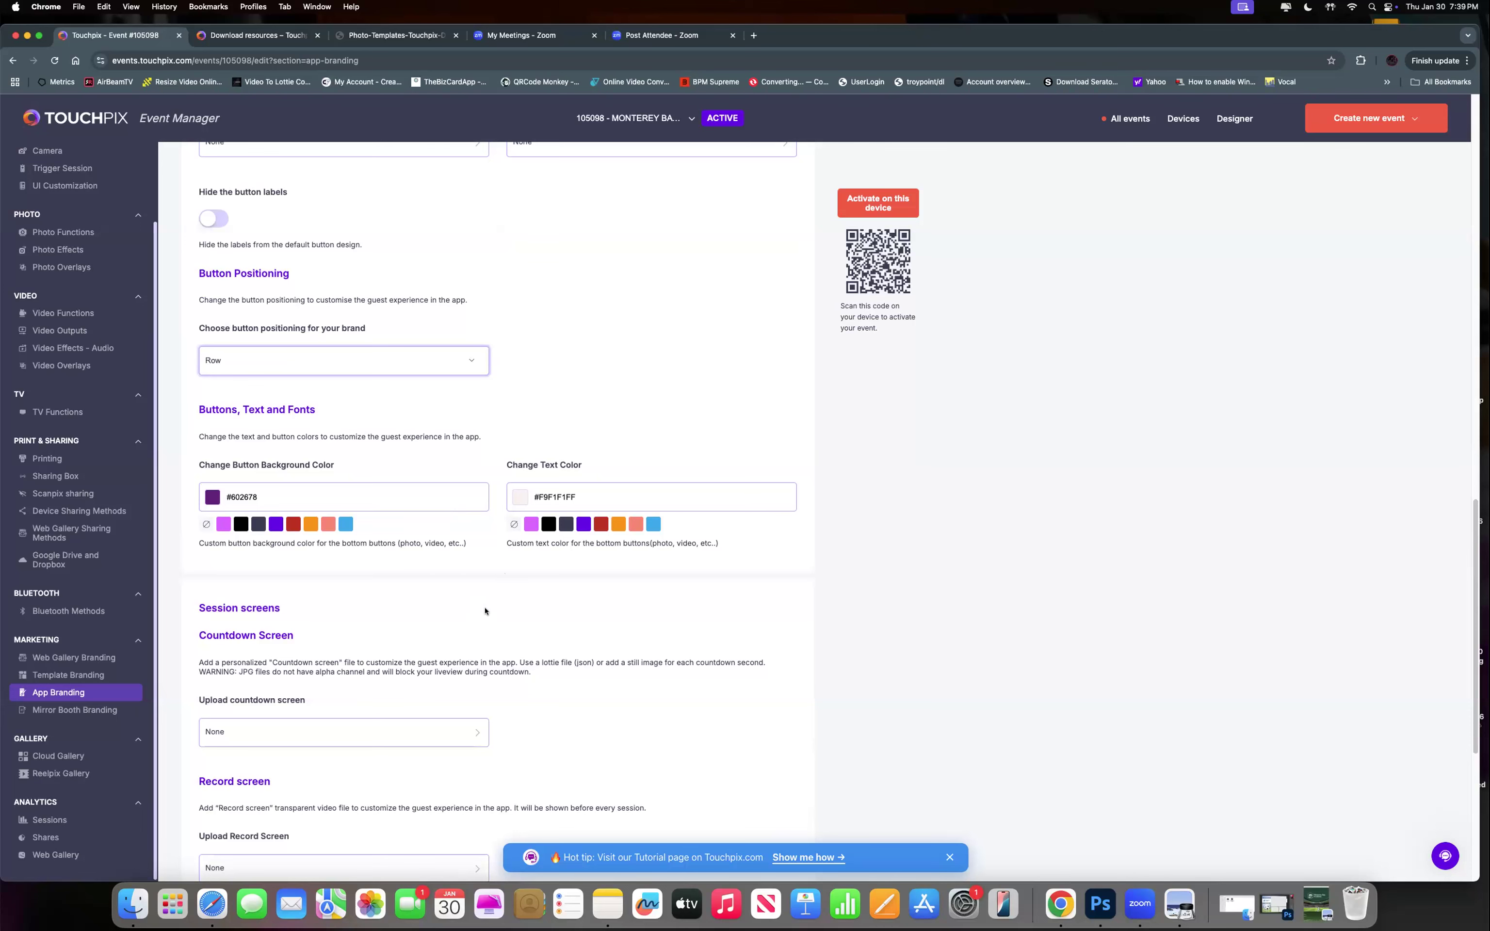
scroll(480, 620, down, 5)
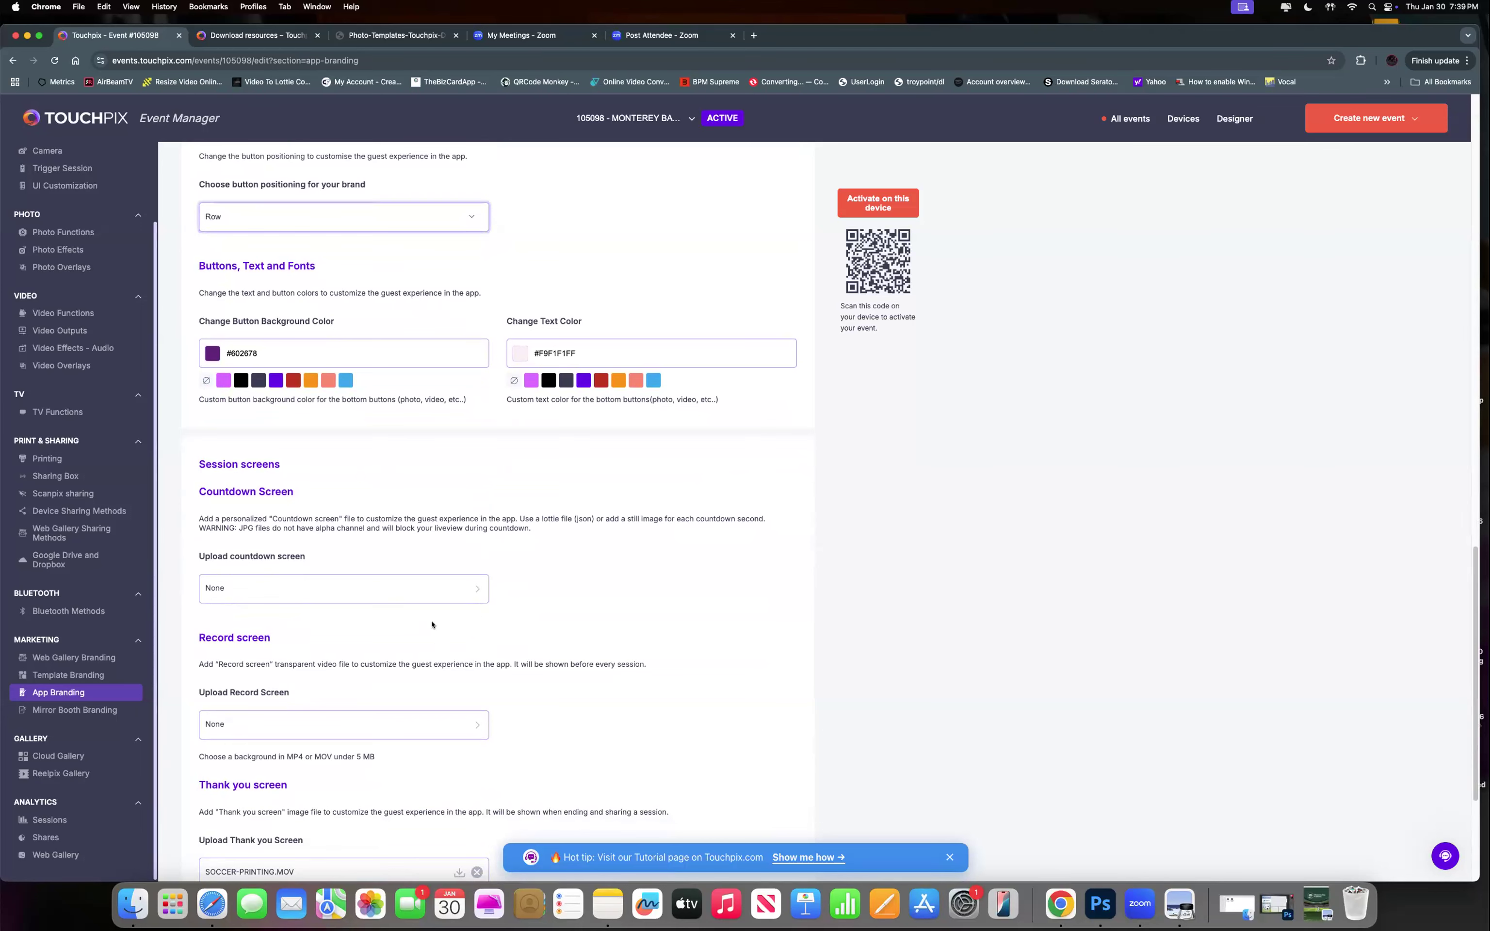
Cancel the Thank you screen upload and minimize Chrome to reveal the MB ACADEMY SOCCER folder.
scroll(423, 631, down, 1)
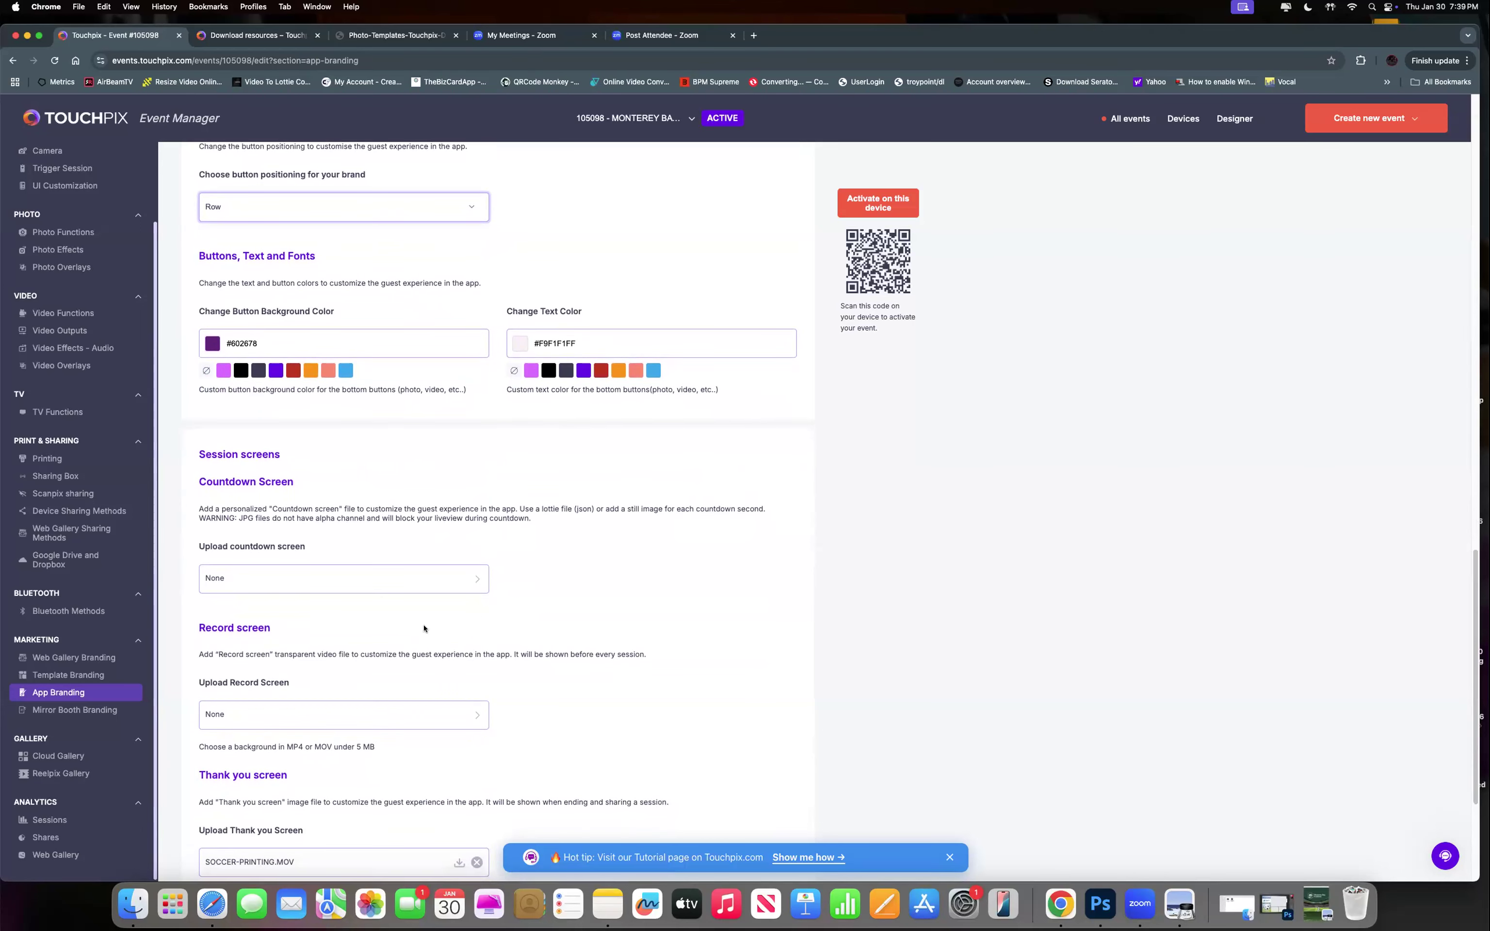
scroll(423, 631, down, 3)
scroll(424, 629, down, 2)
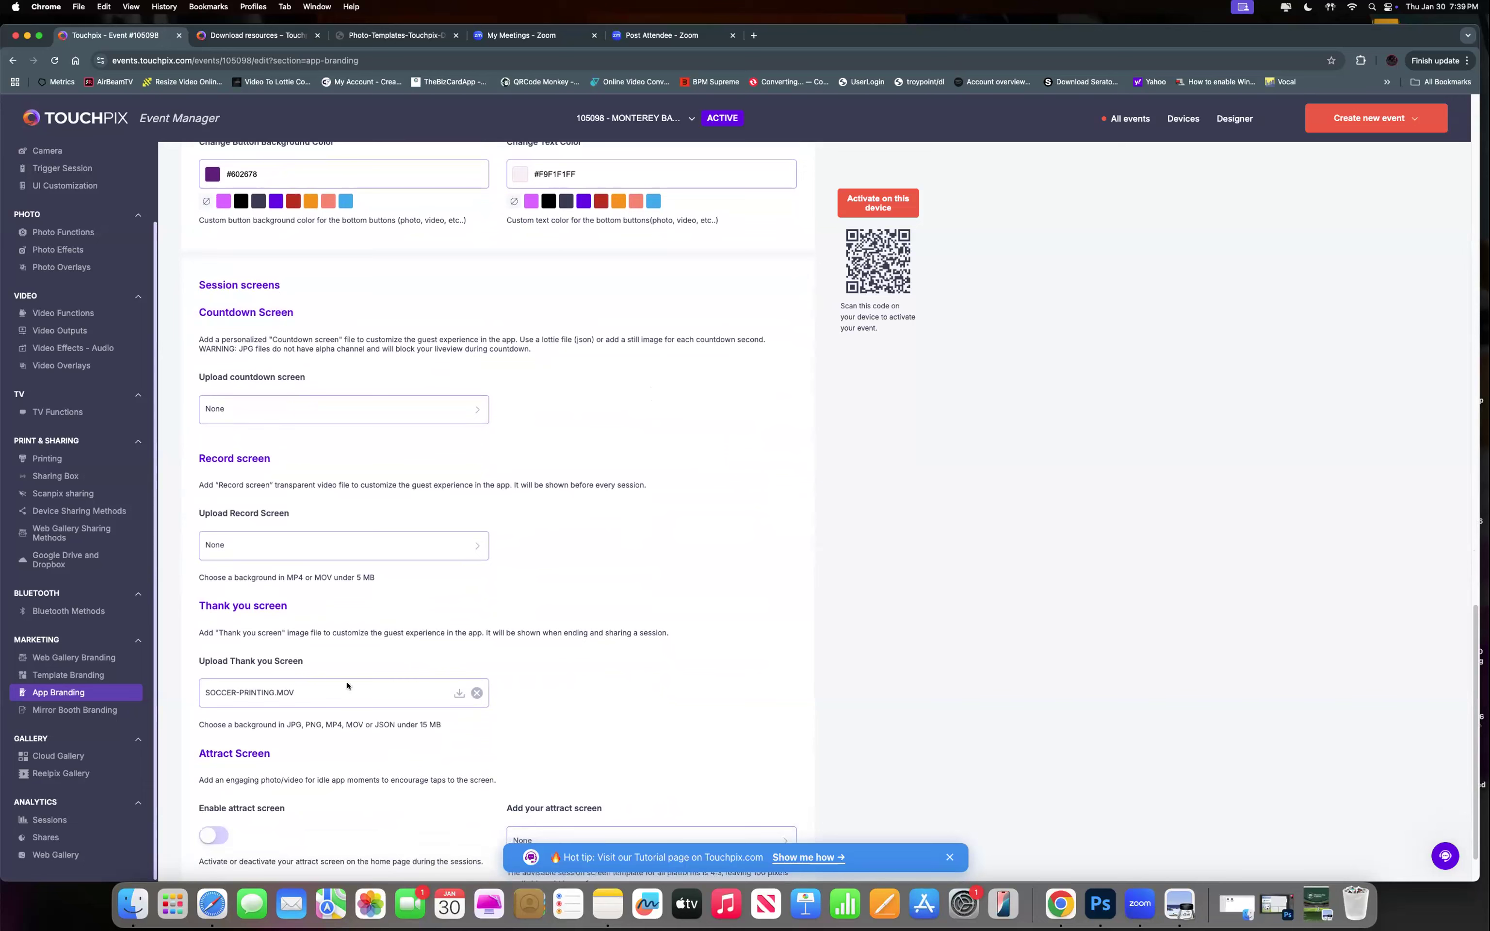
click(265, 694)
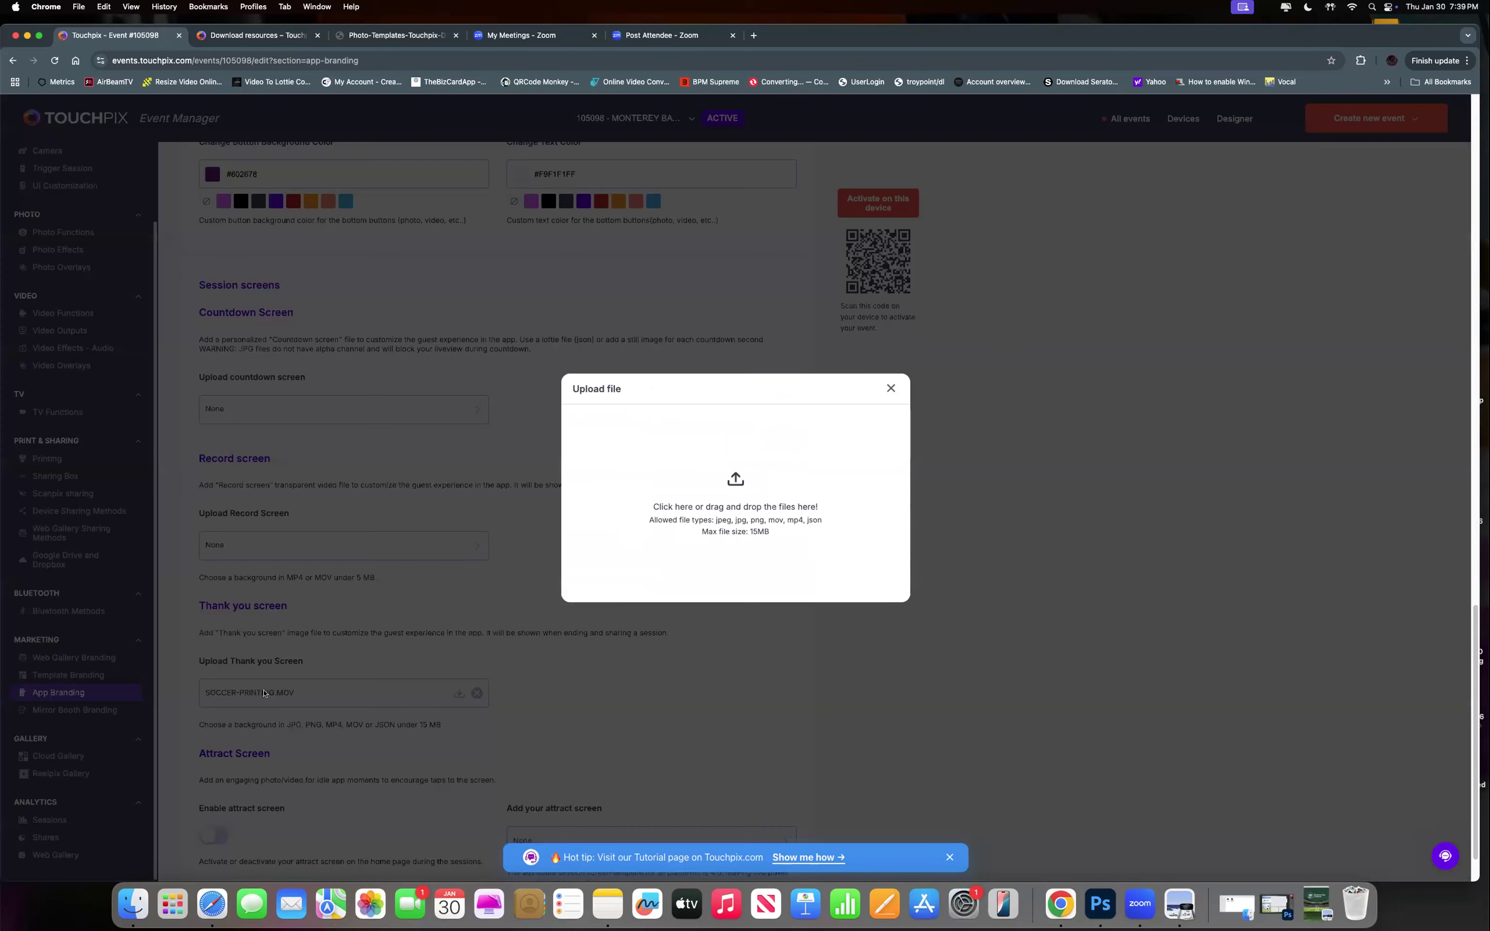
click(891, 390)
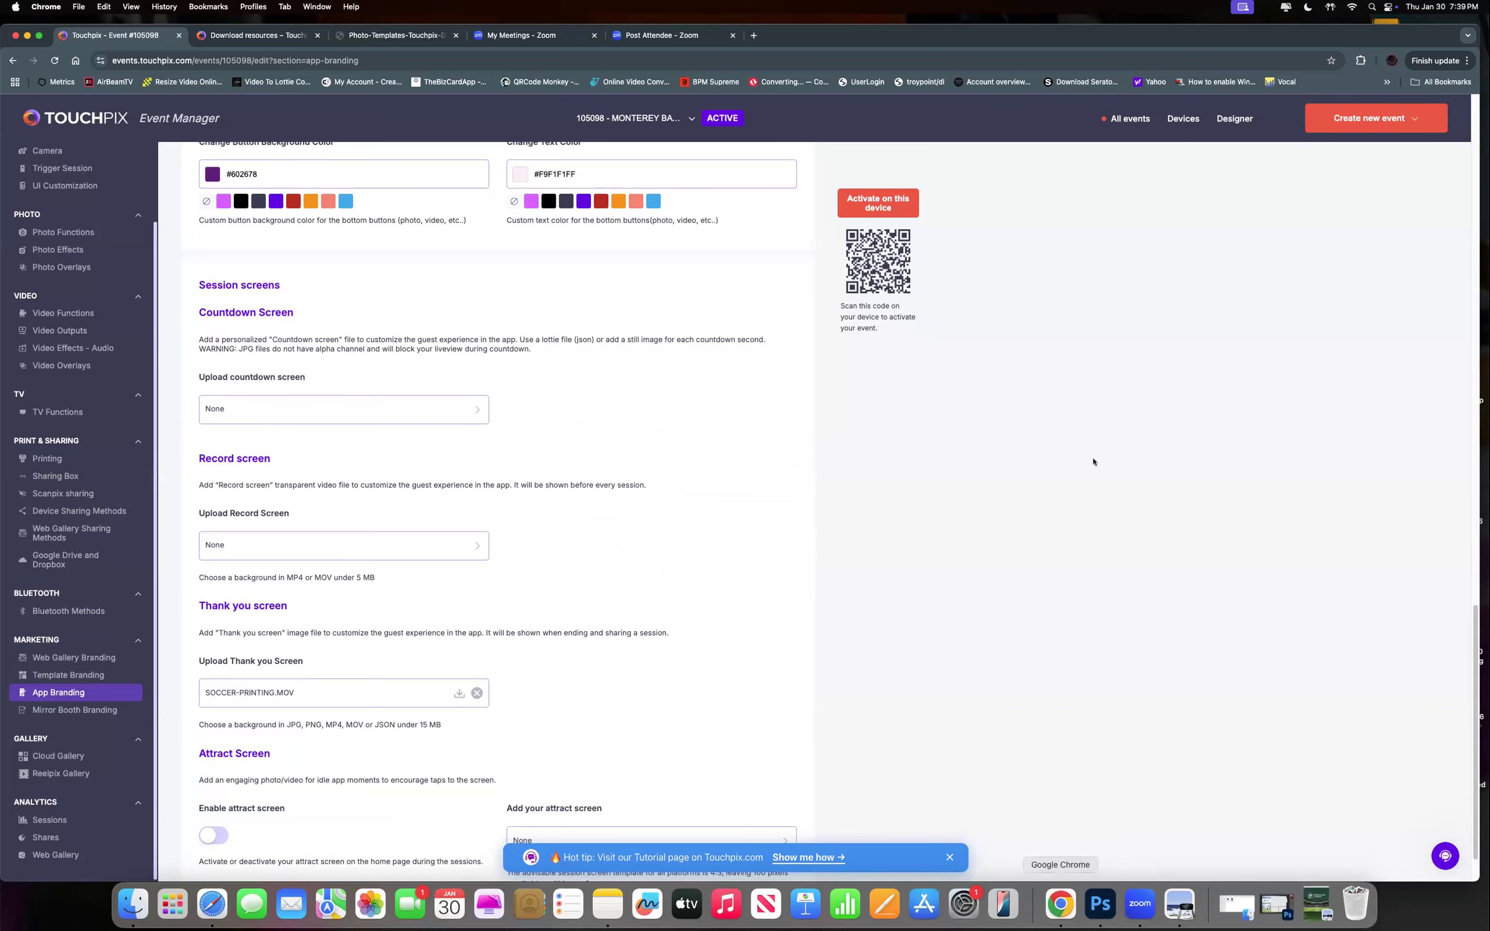
key(super+m)
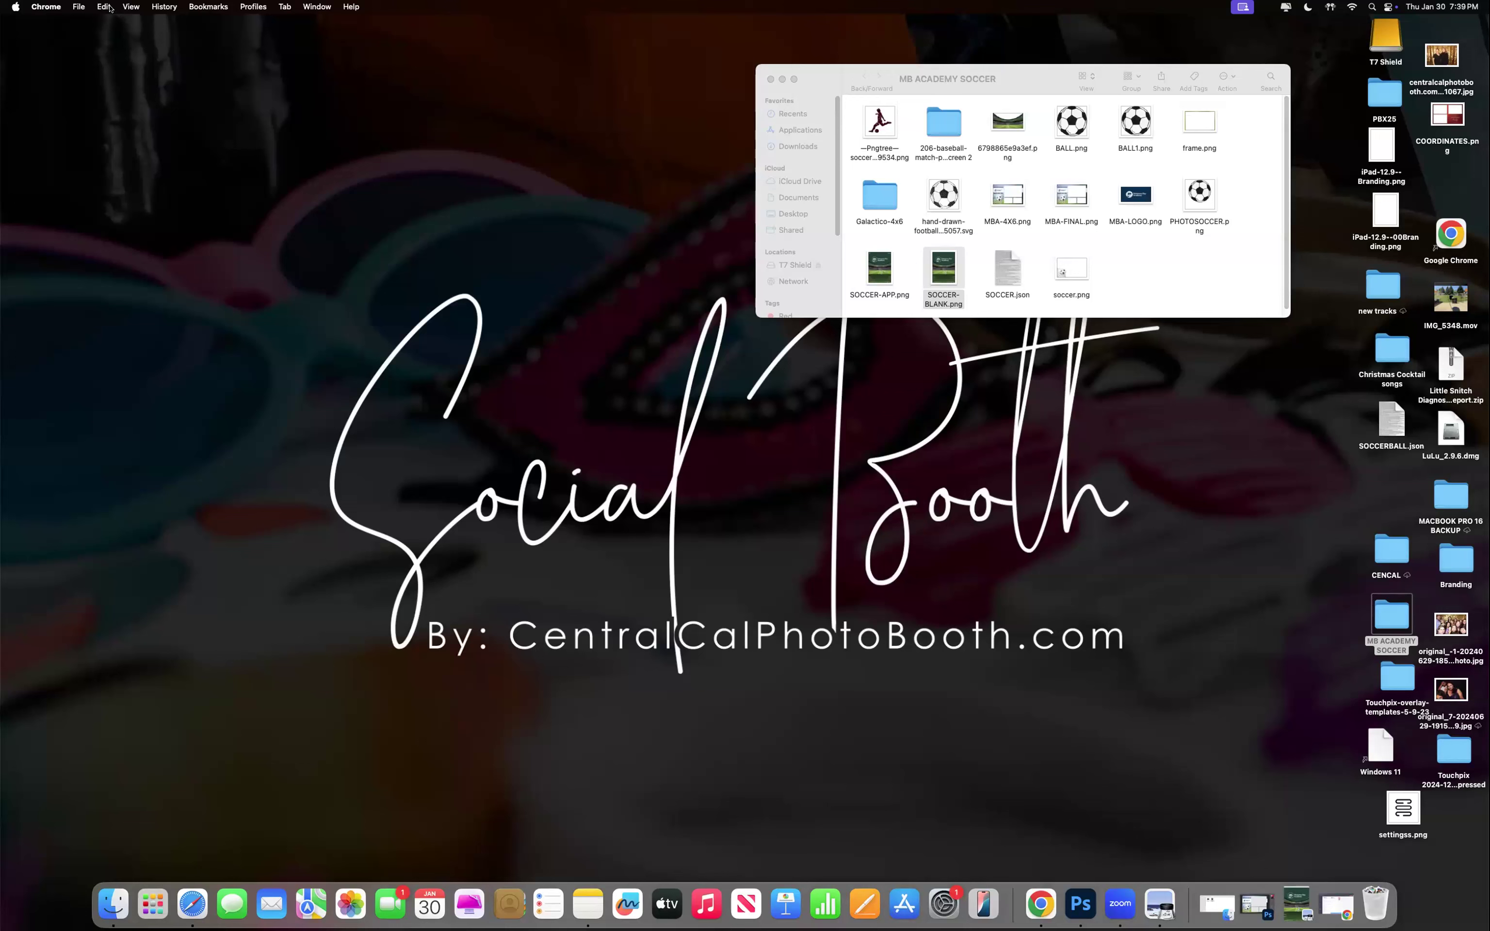
Play the SOCCER-PRINTING.MOV animation from Downloads a few times, then close it.
click(798, 175)
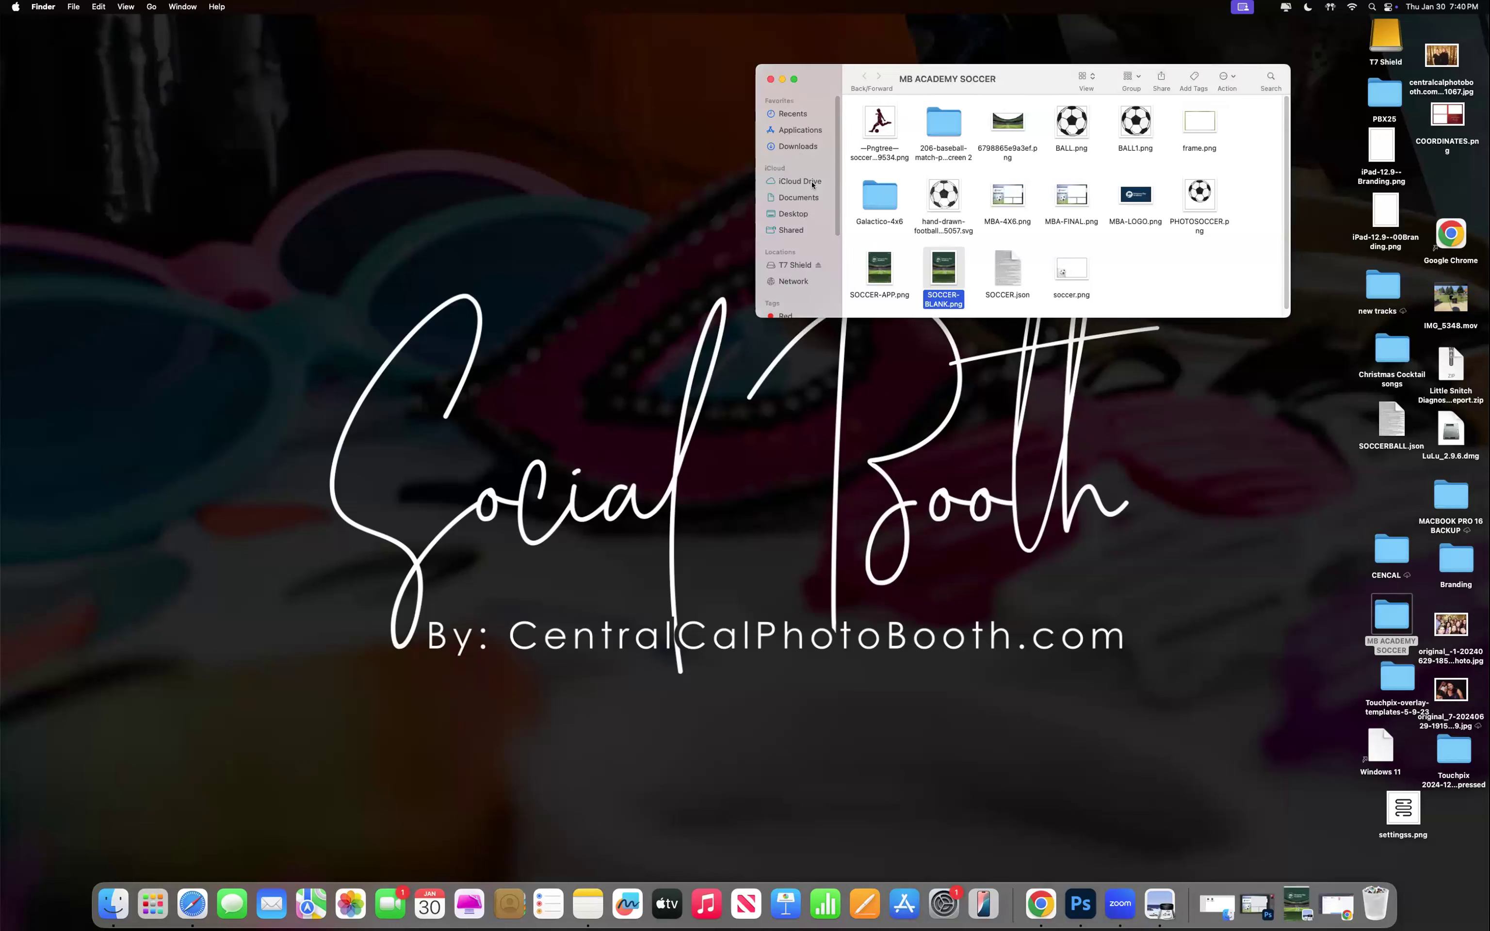
click(789, 146)
scroll(1108, 262, down, 1)
double_click(1065, 276)
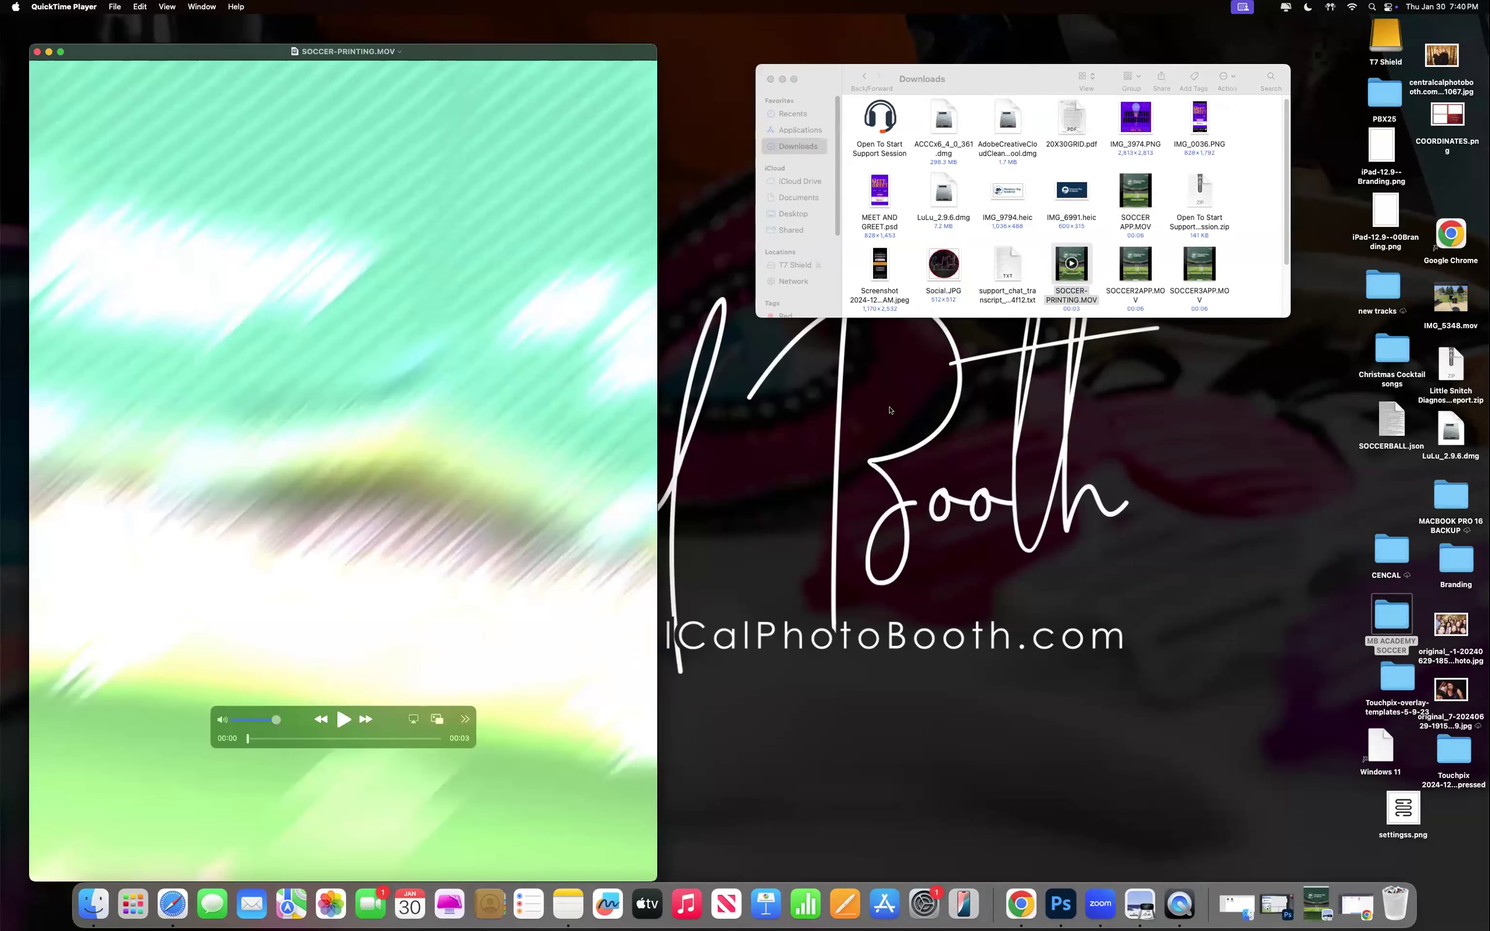
click(343, 720)
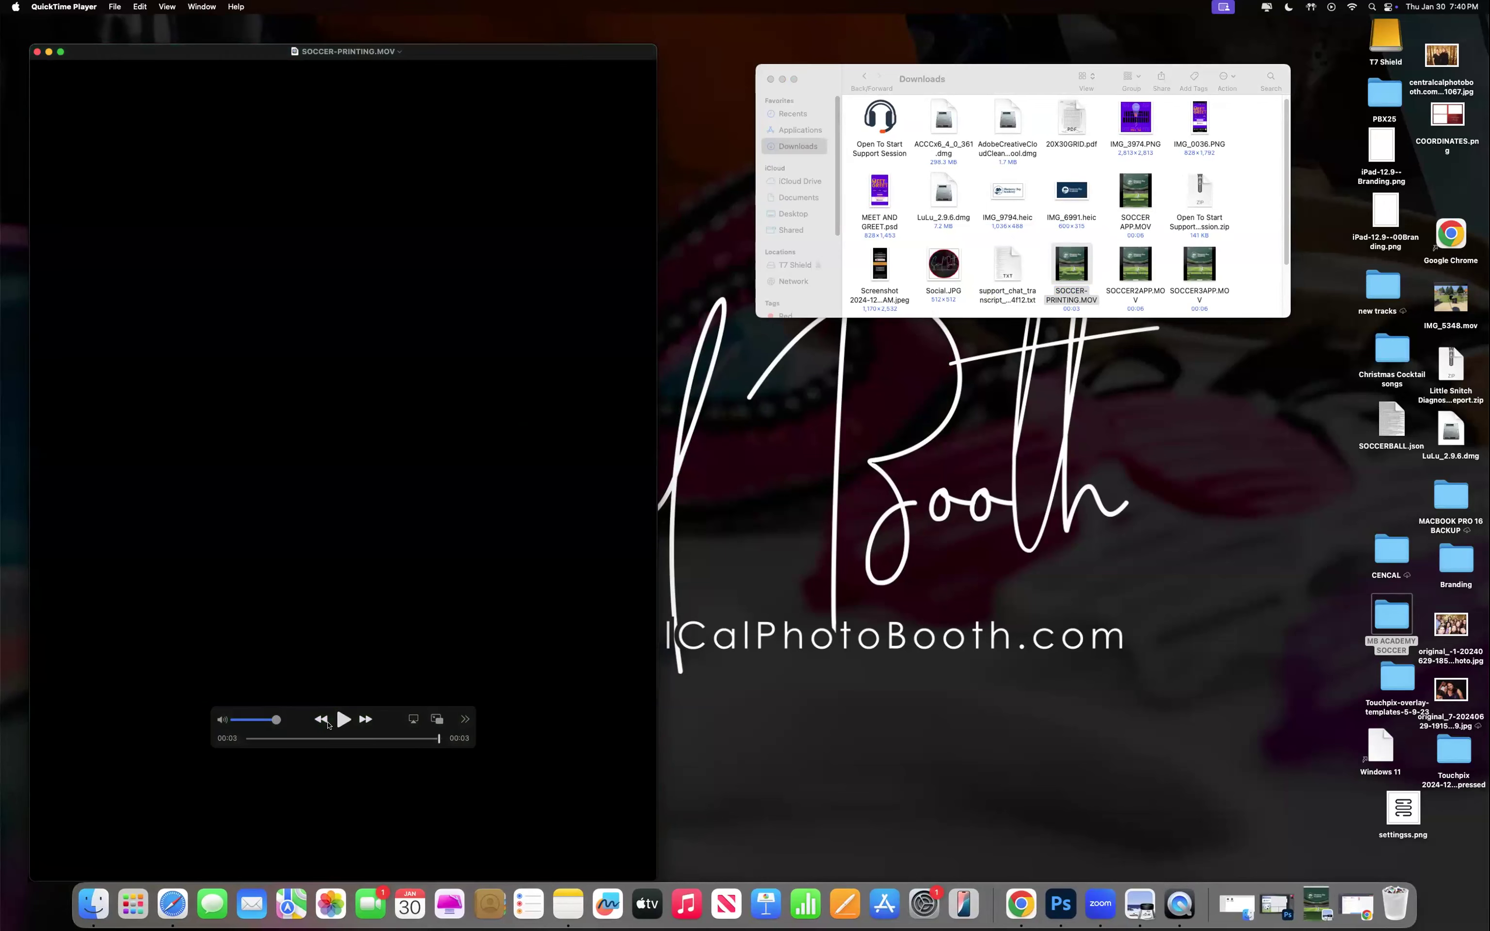
click(344, 720)
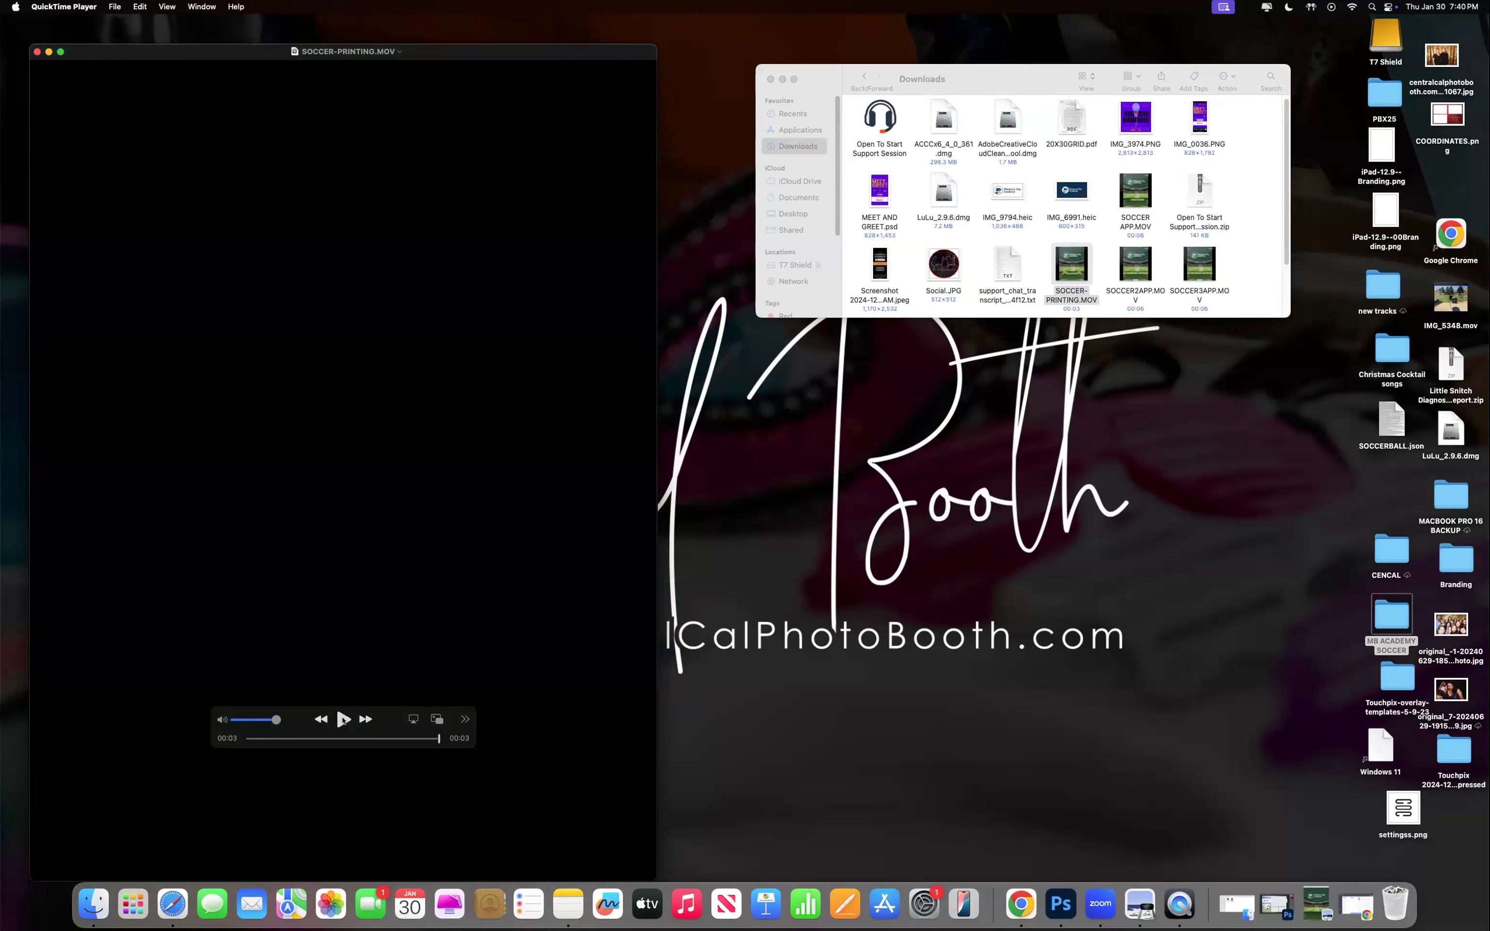
click(344, 719)
click(38, 52)
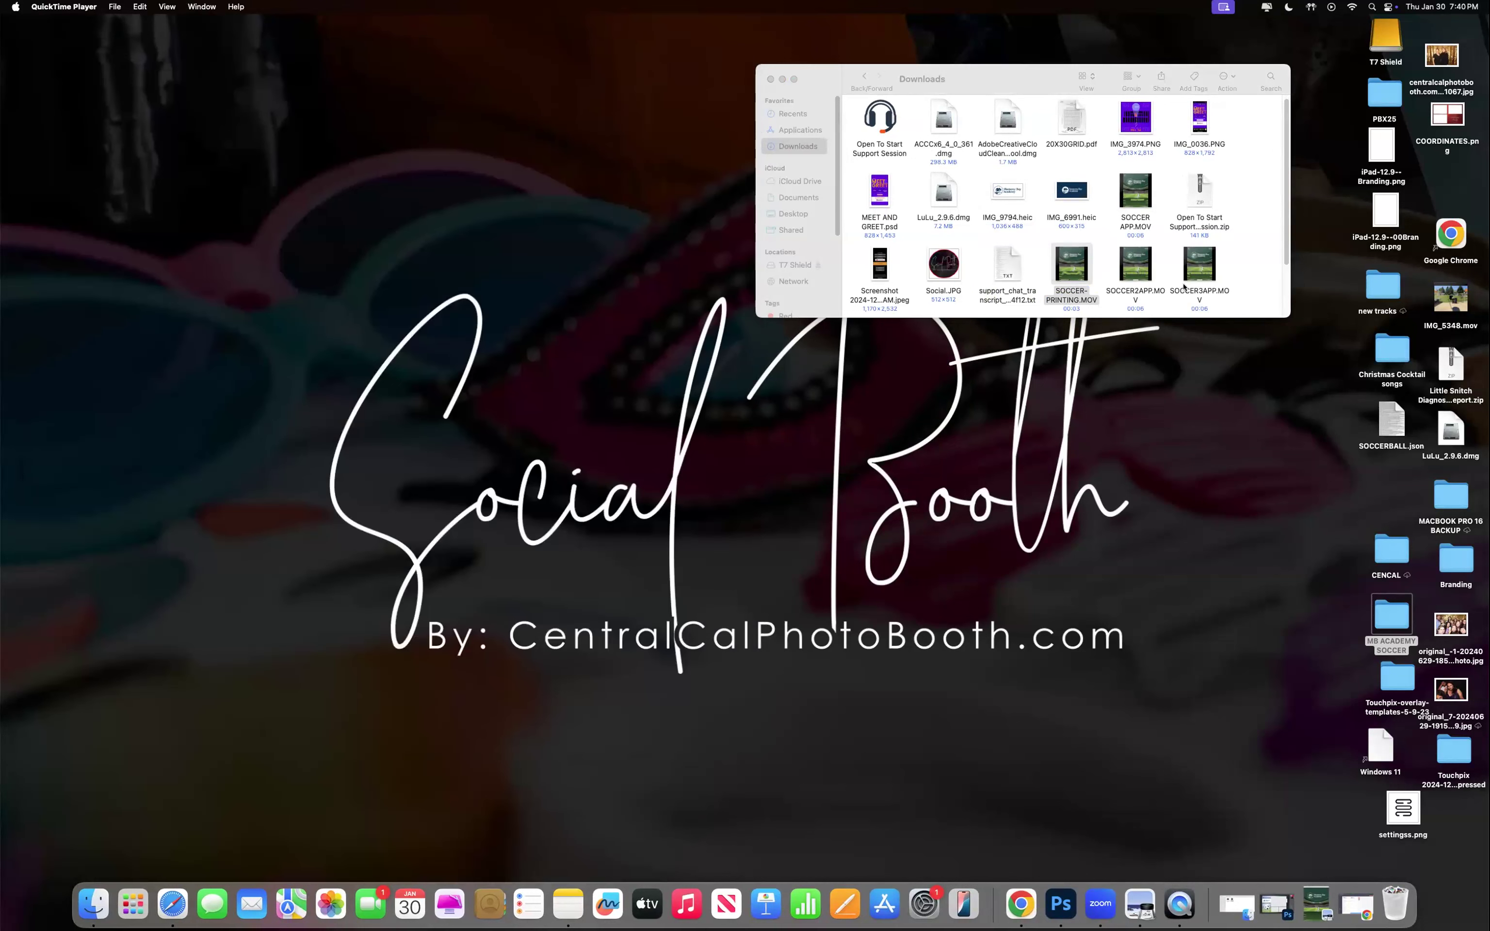
Play the SOCCER2APP.MOV animation, then close its window.
click(1131, 276)
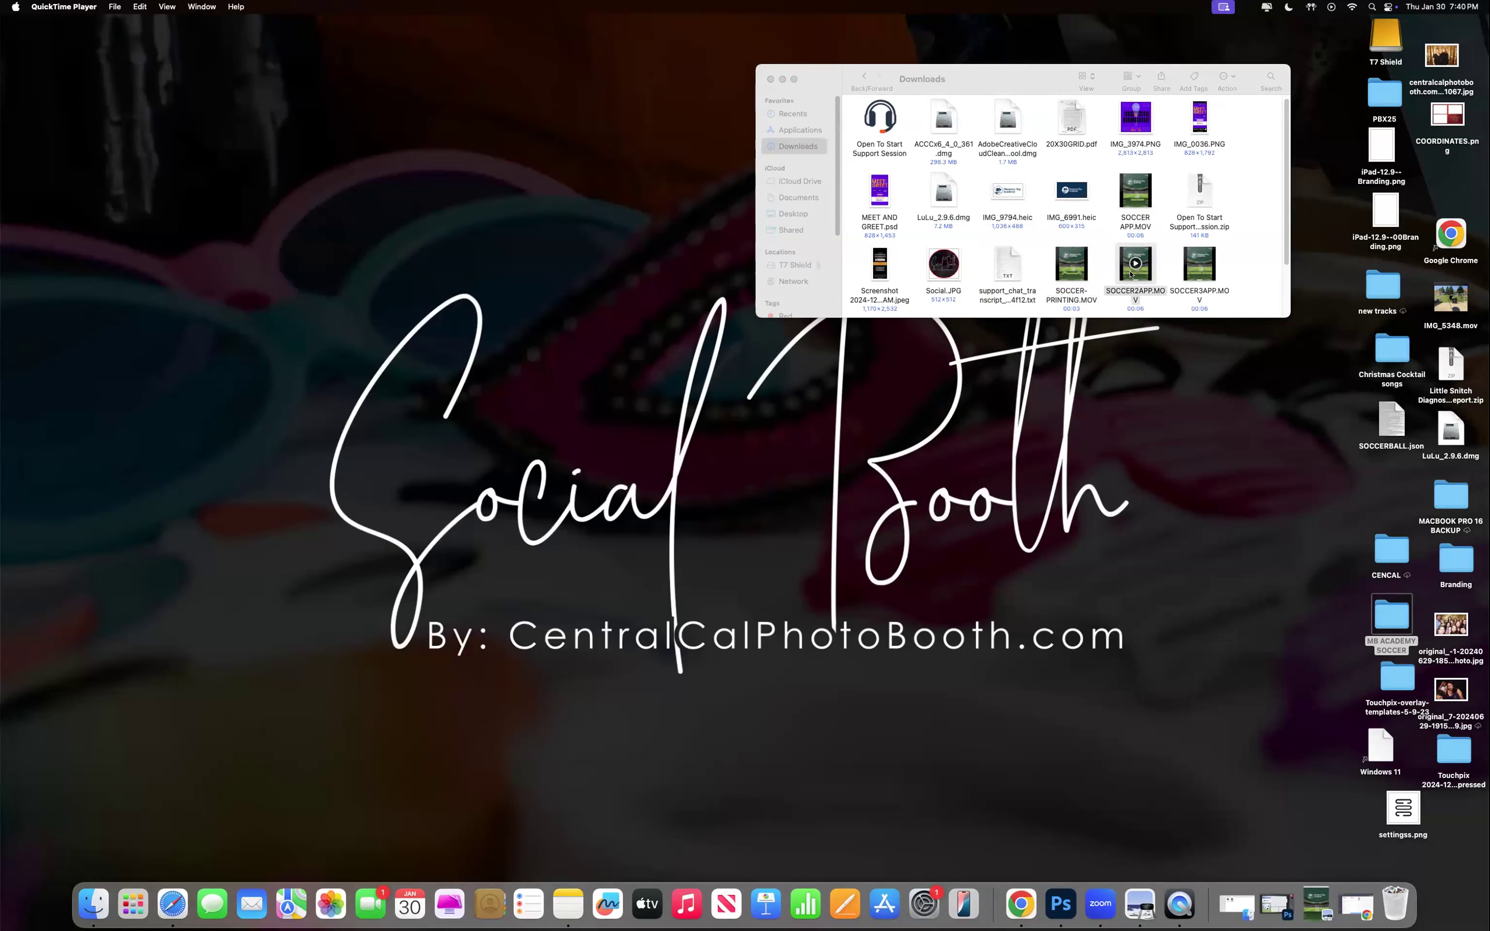
double_click(1132, 275)
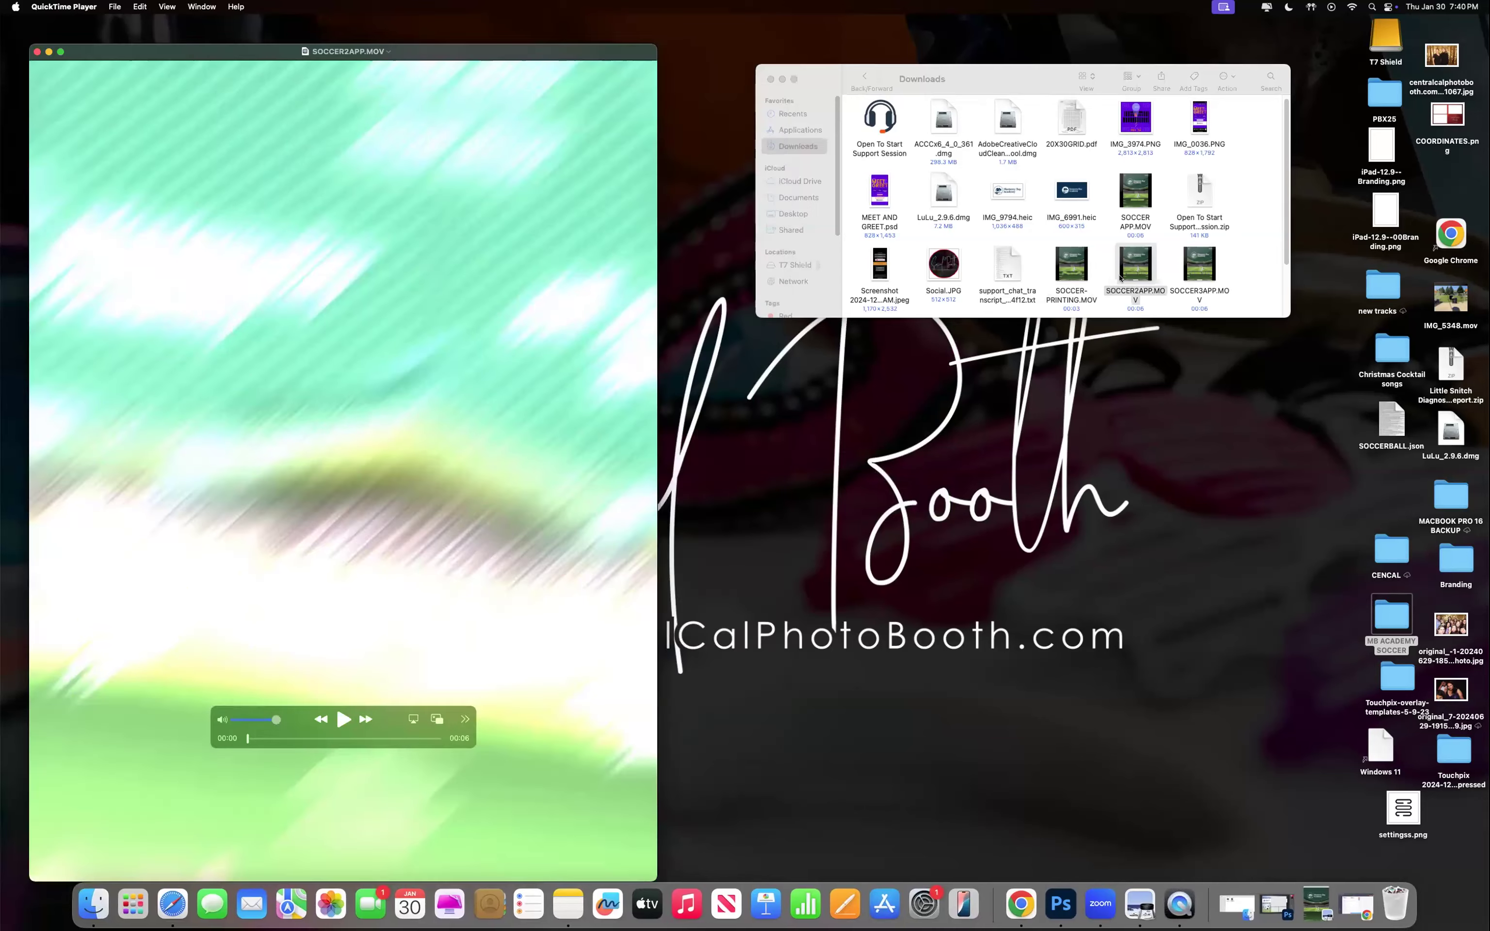
click(343, 719)
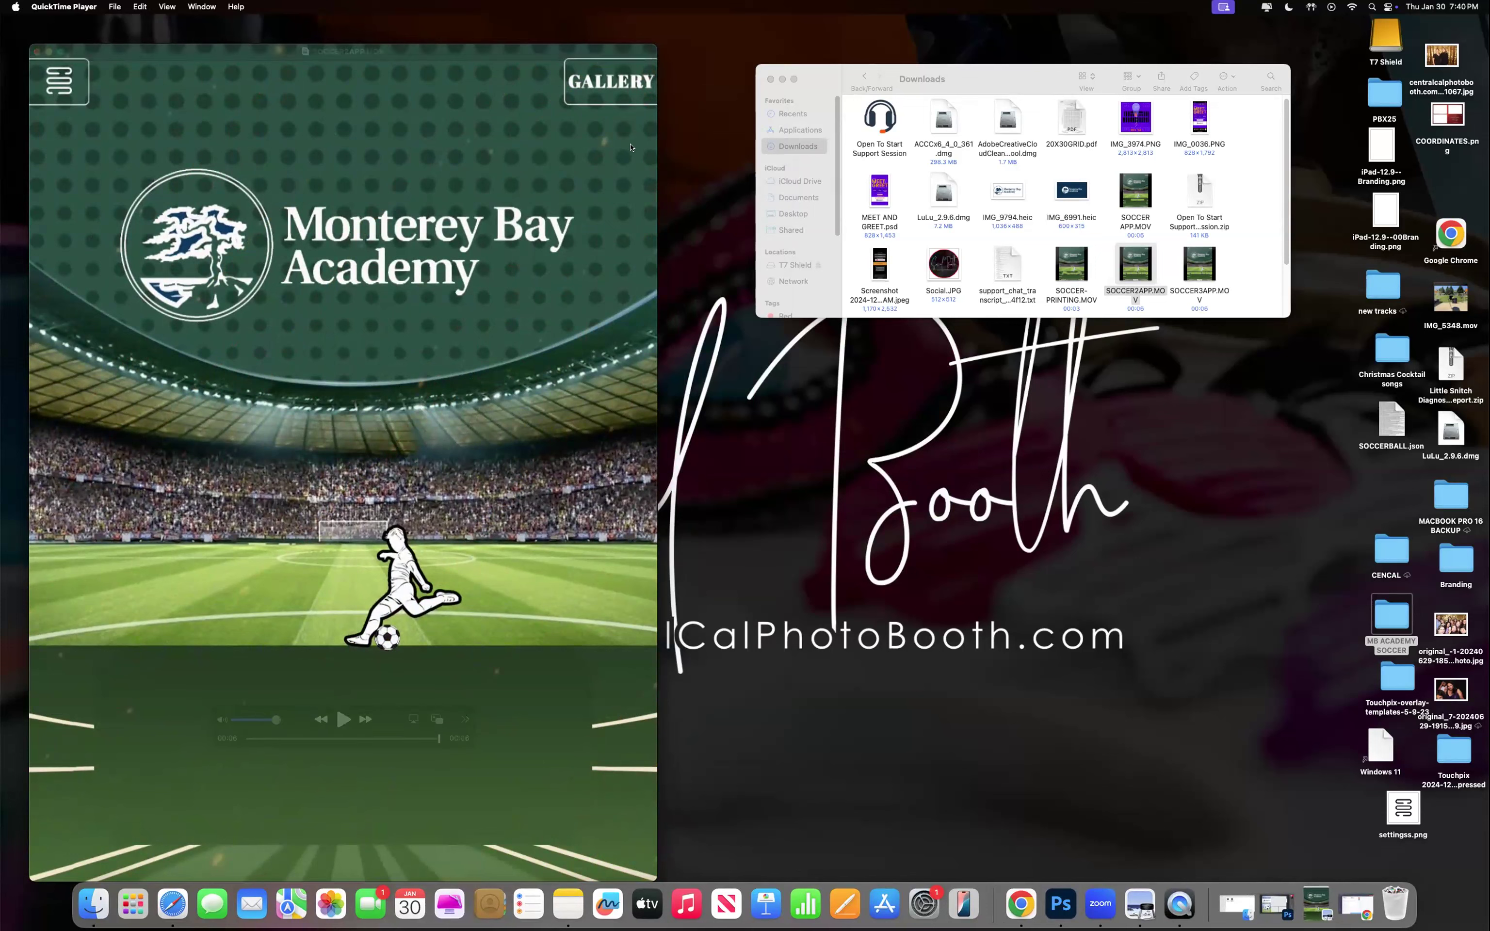
click(37, 52)
mouse_move(1214, 276)
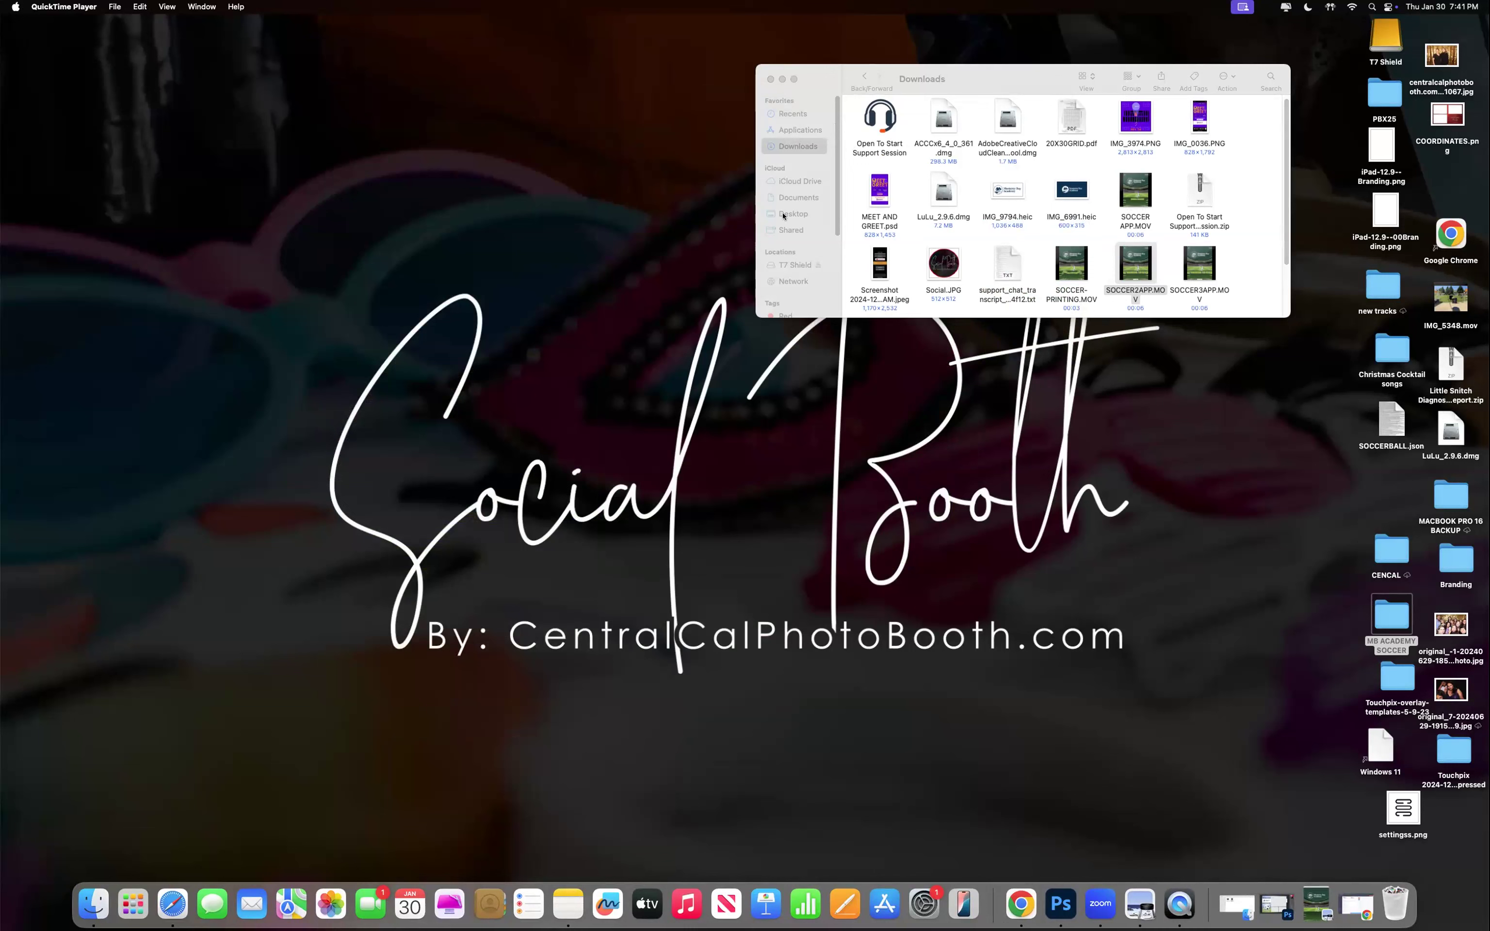
scroll(784, 247, down, 2)
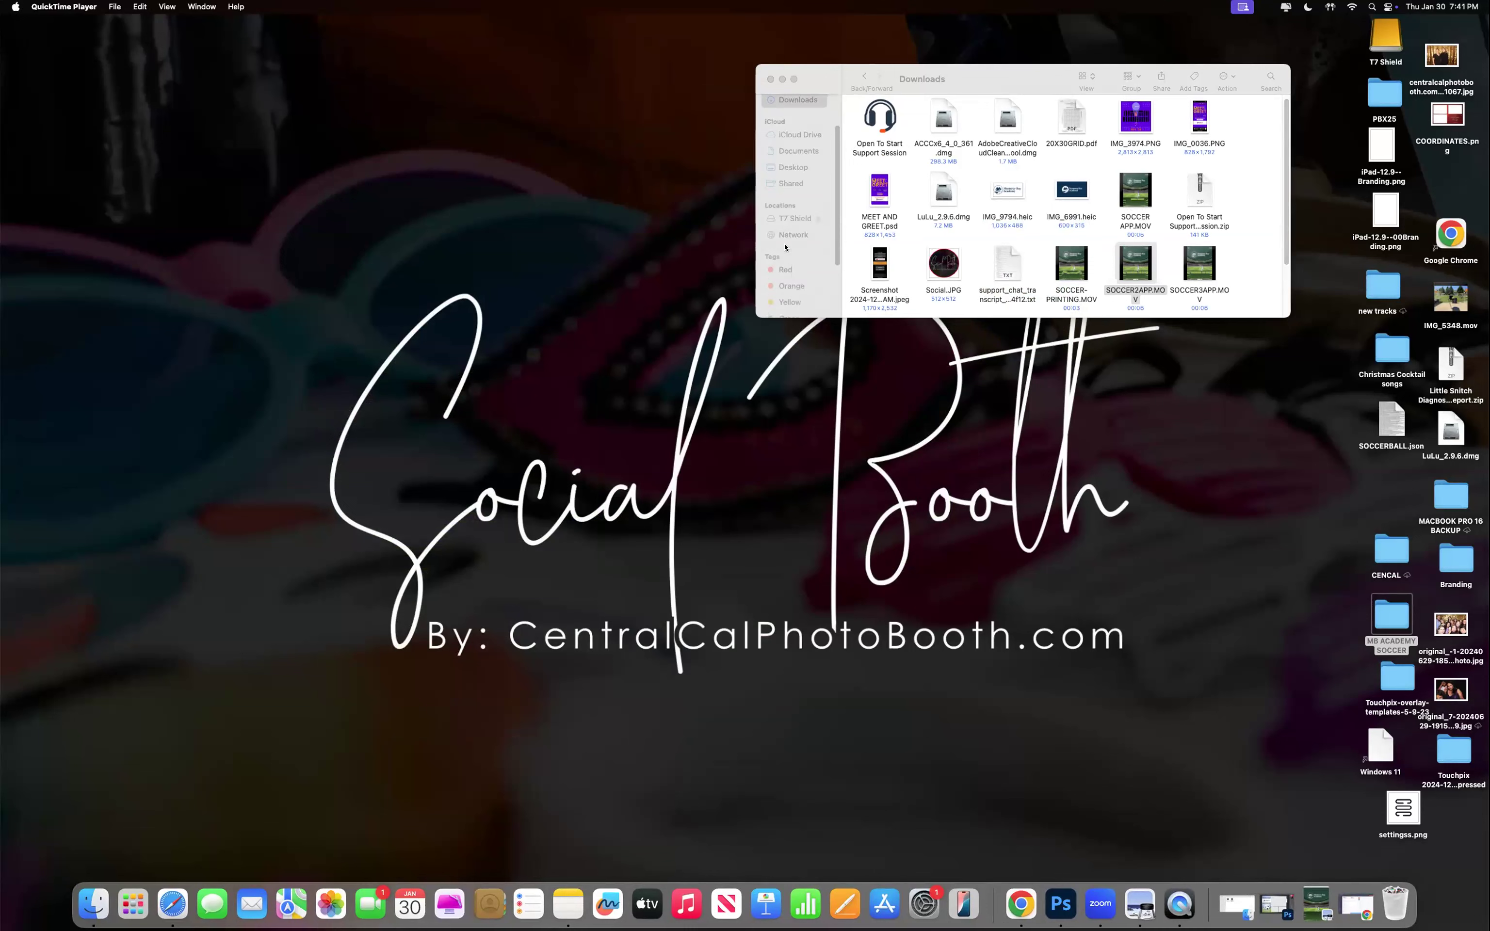
Quit QuickTime, view SOCCER-BLANK.png in MB ACADEMY SOCCER, then close Preview and Finder.
key(super+q)
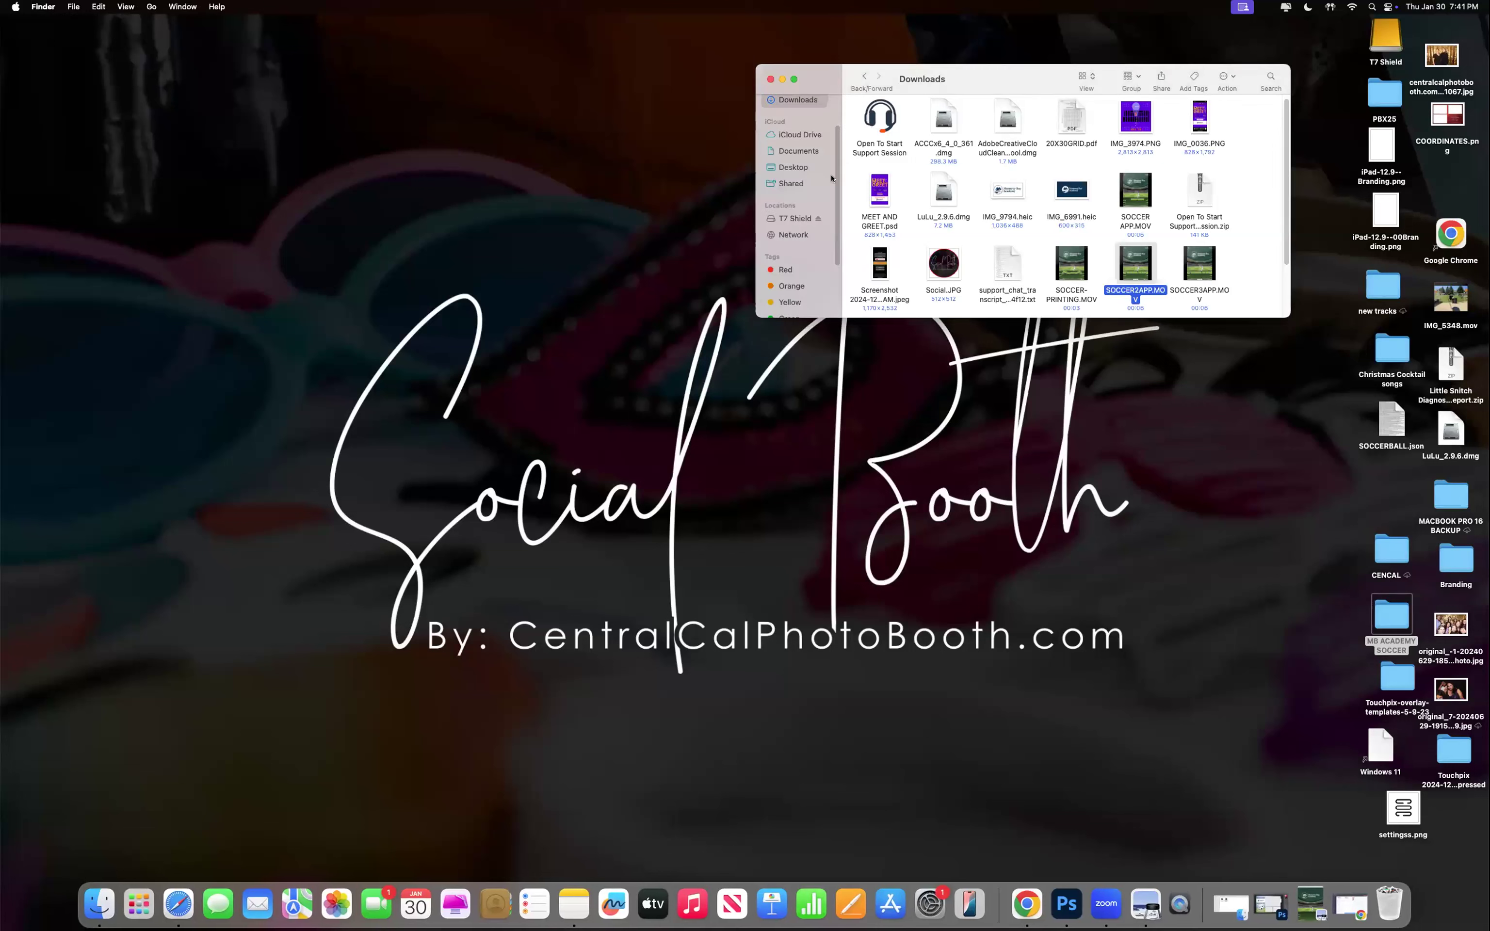
click(792, 167)
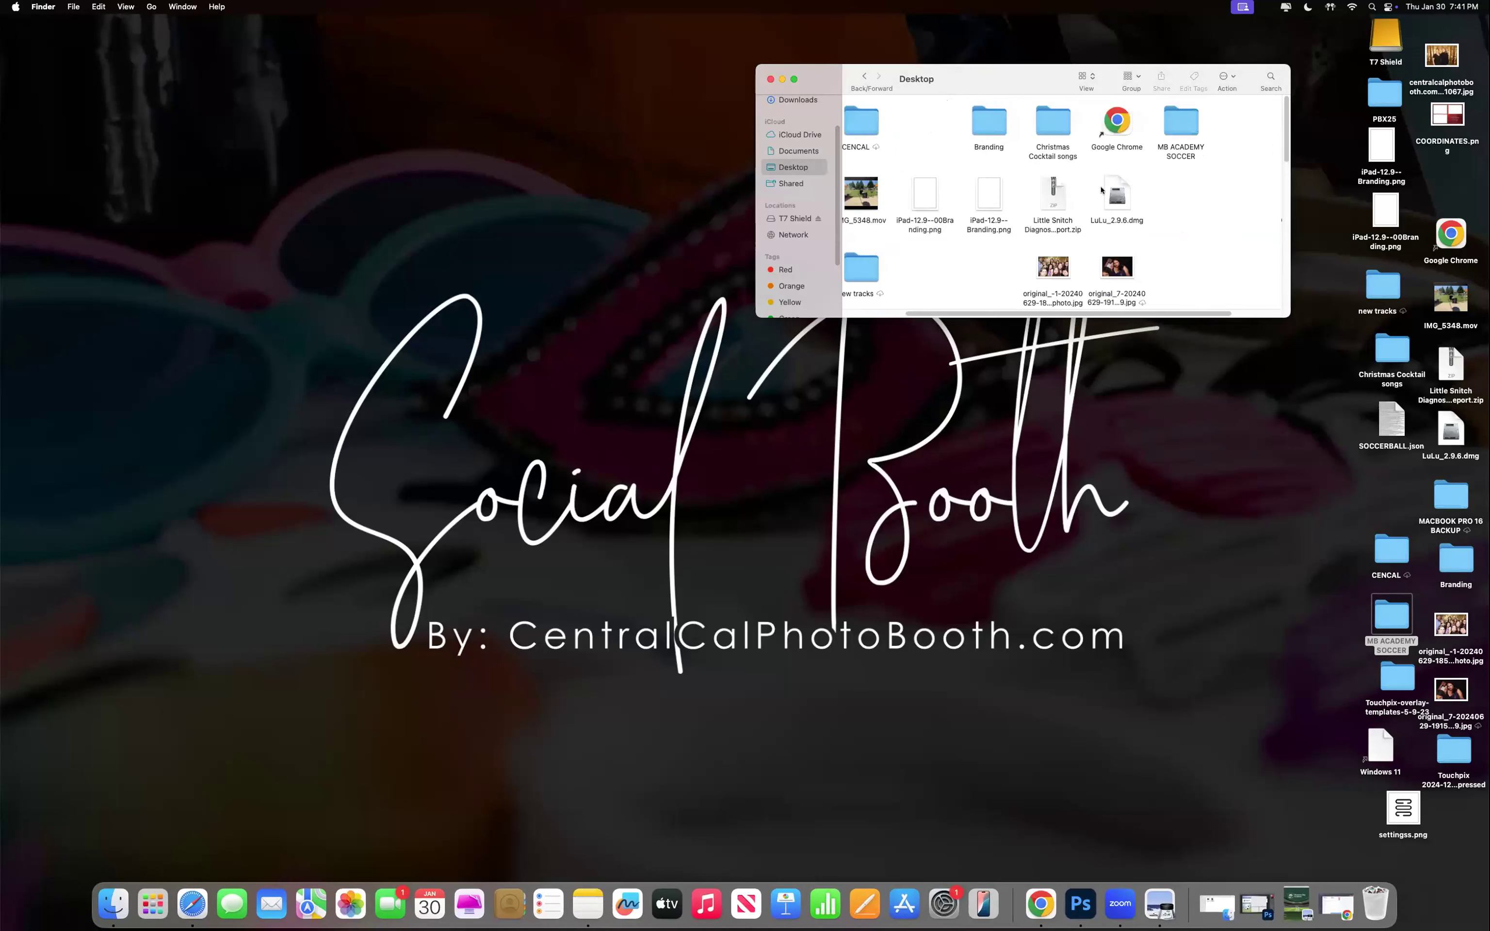
double_click(1185, 130)
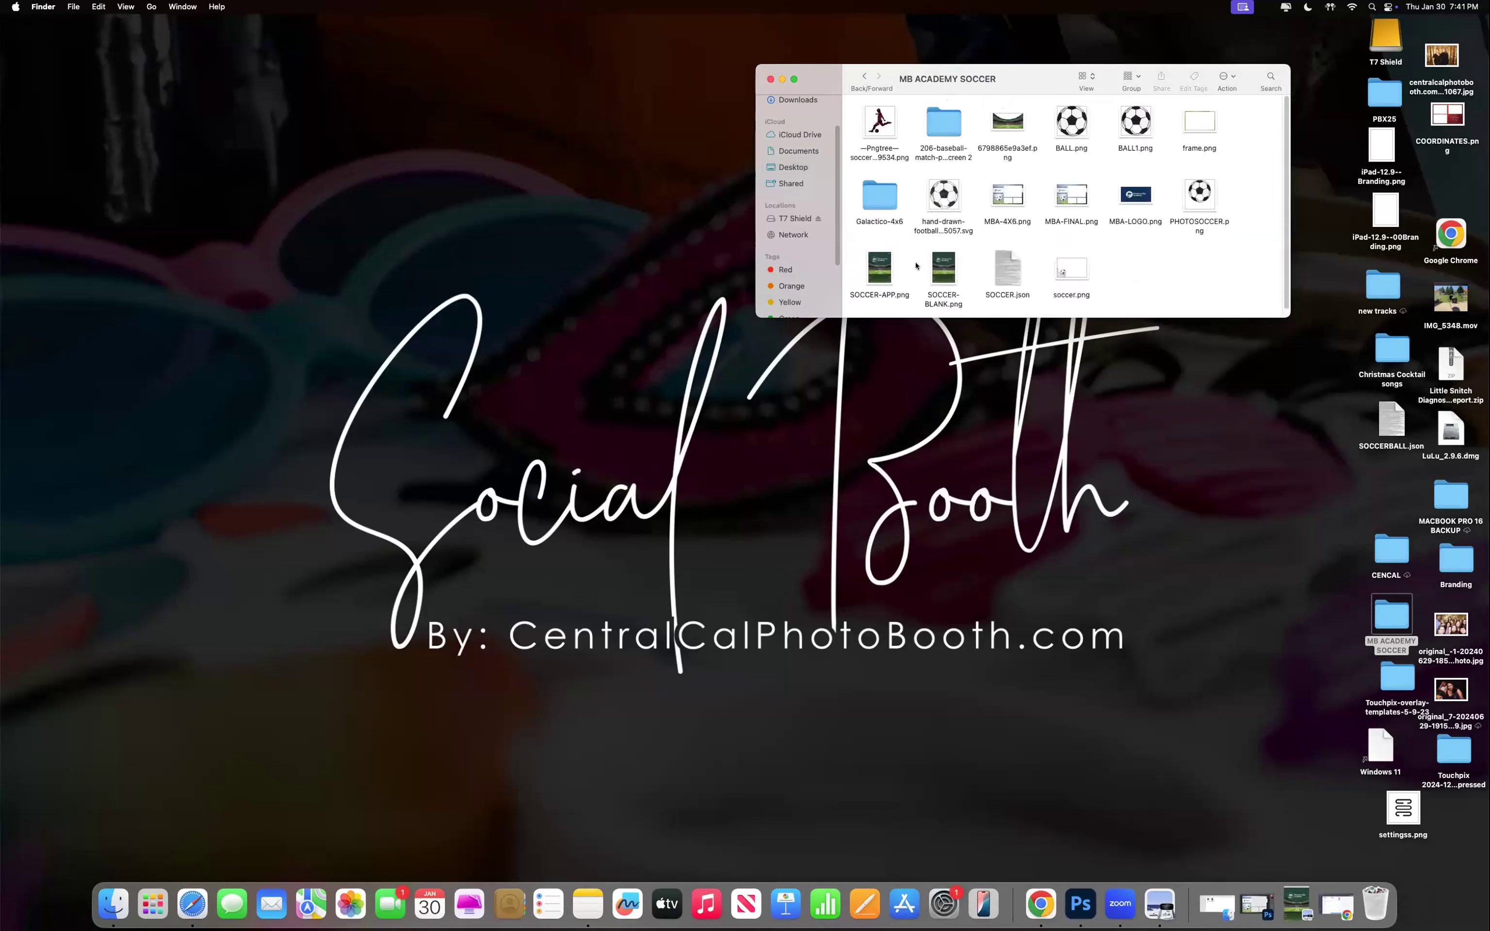
double_click(936, 271)
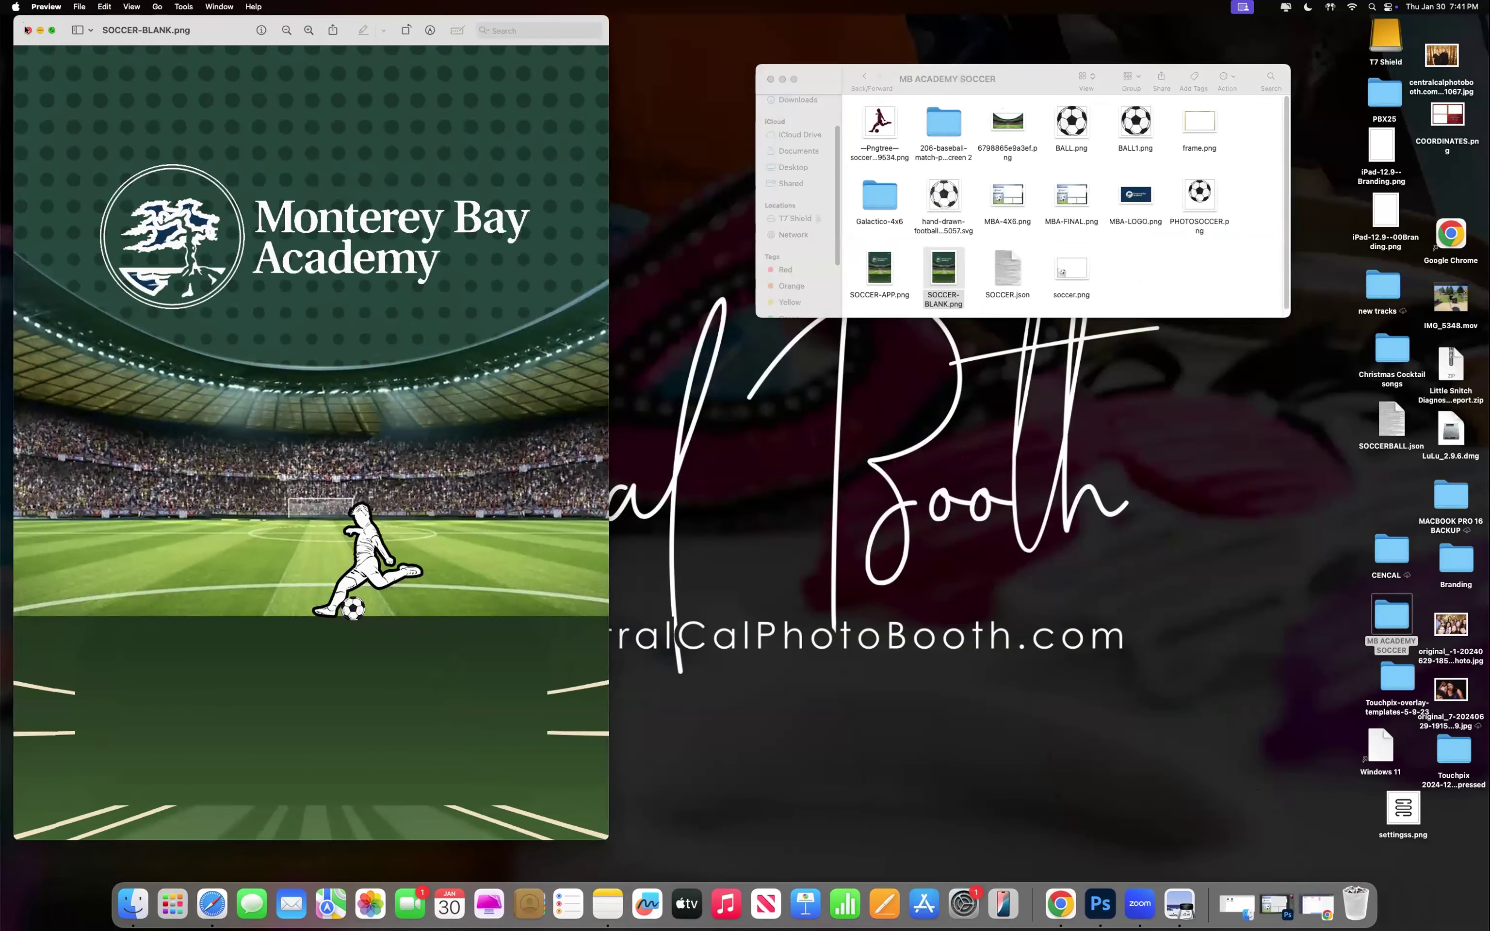
click(27, 30)
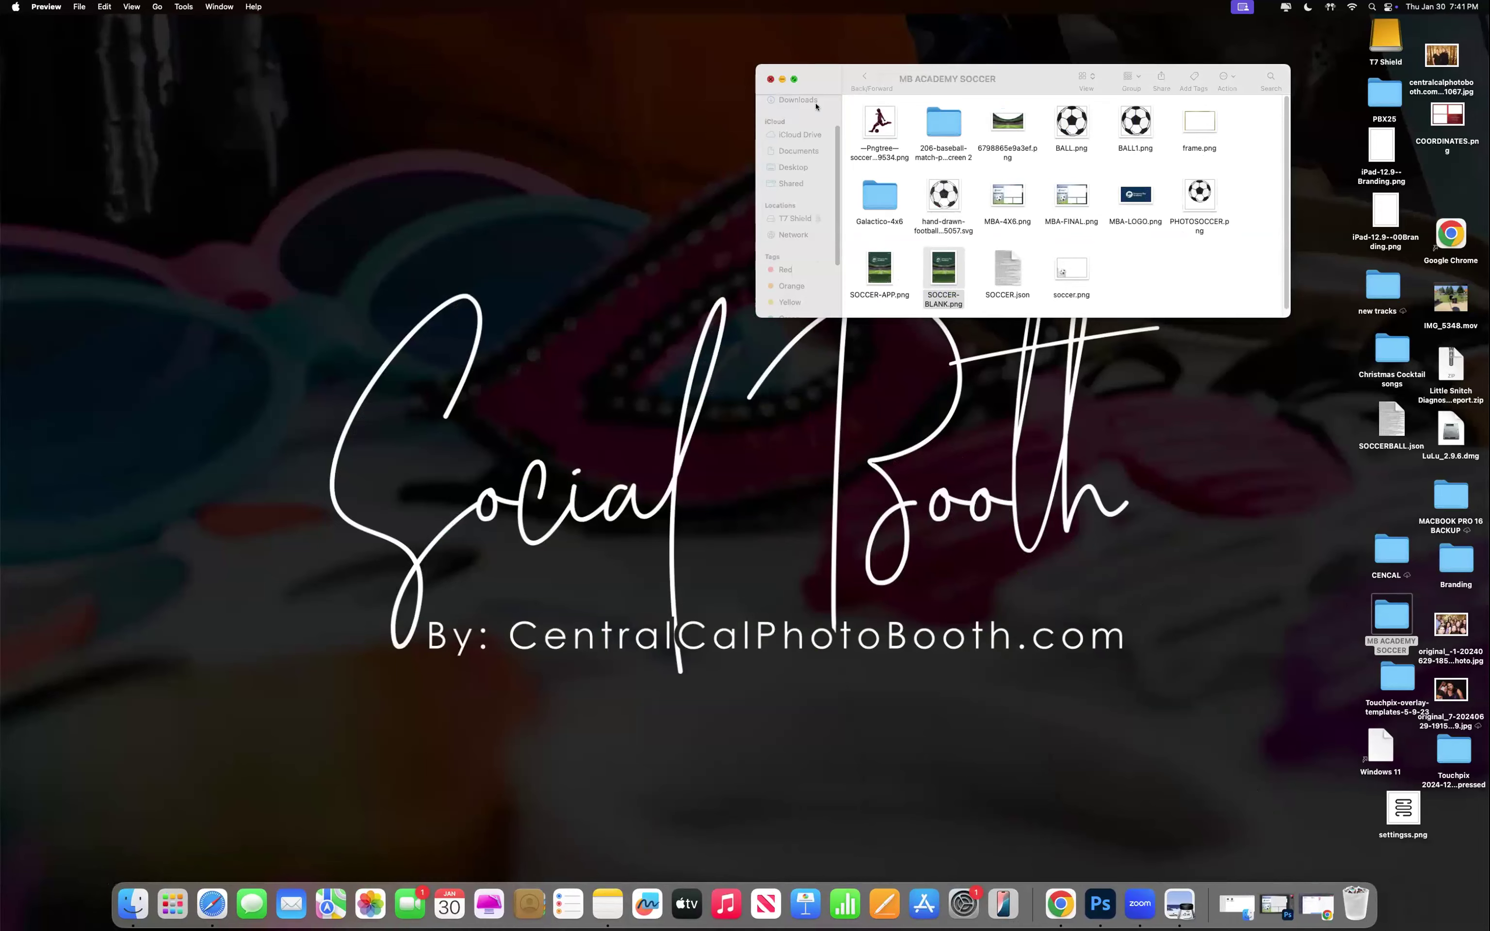
click(770, 80)
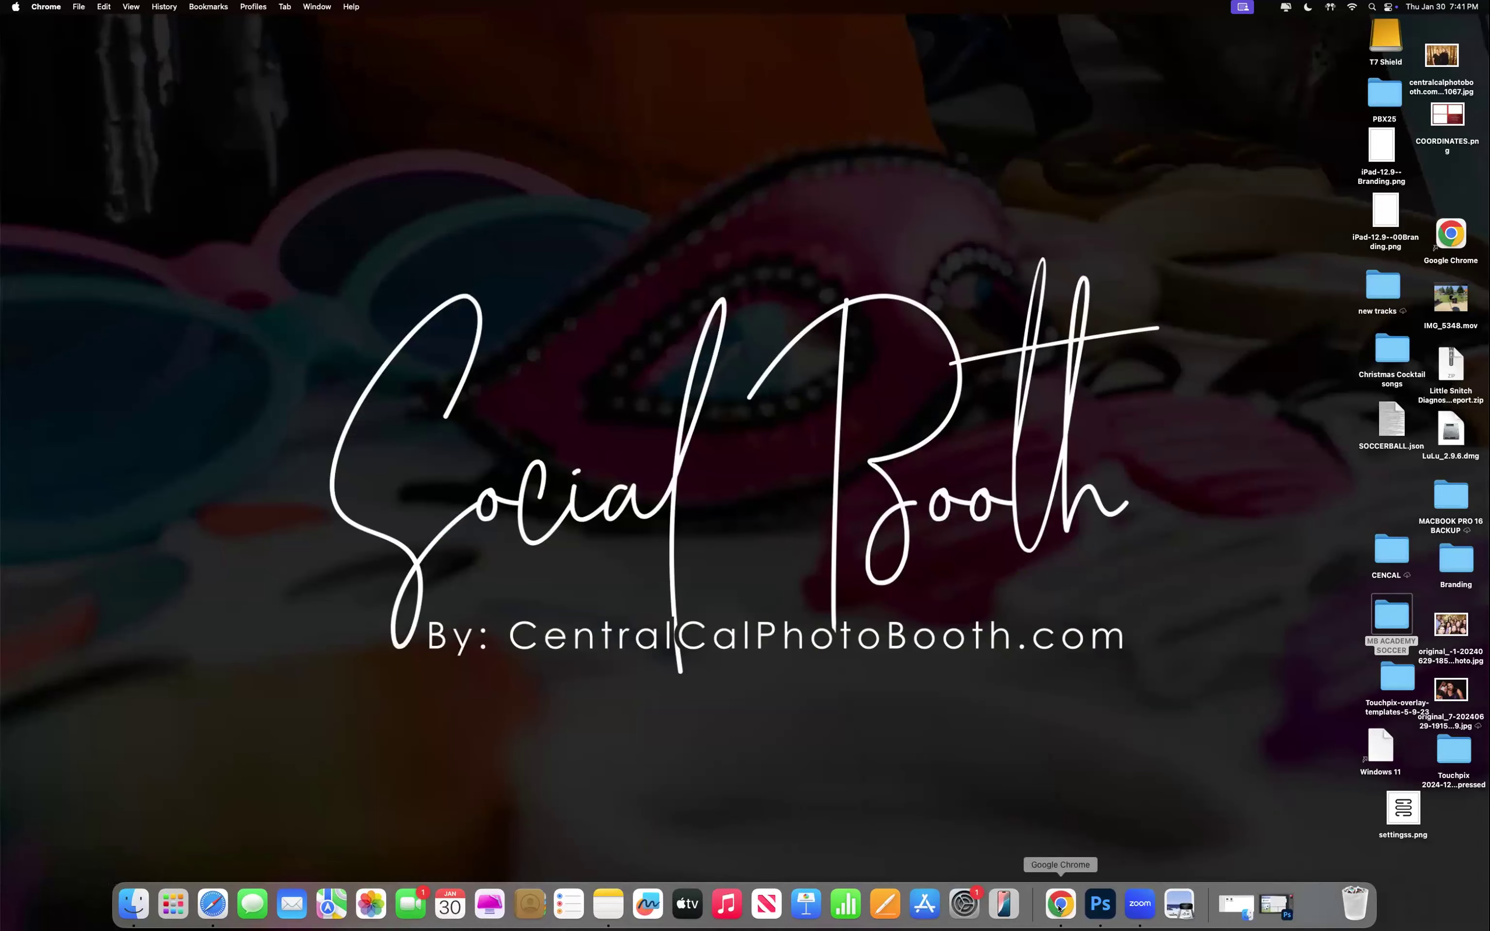
Restore the Touchpix App Branding page and toggle Enable attract screen on and back off.
click(1070, 905)
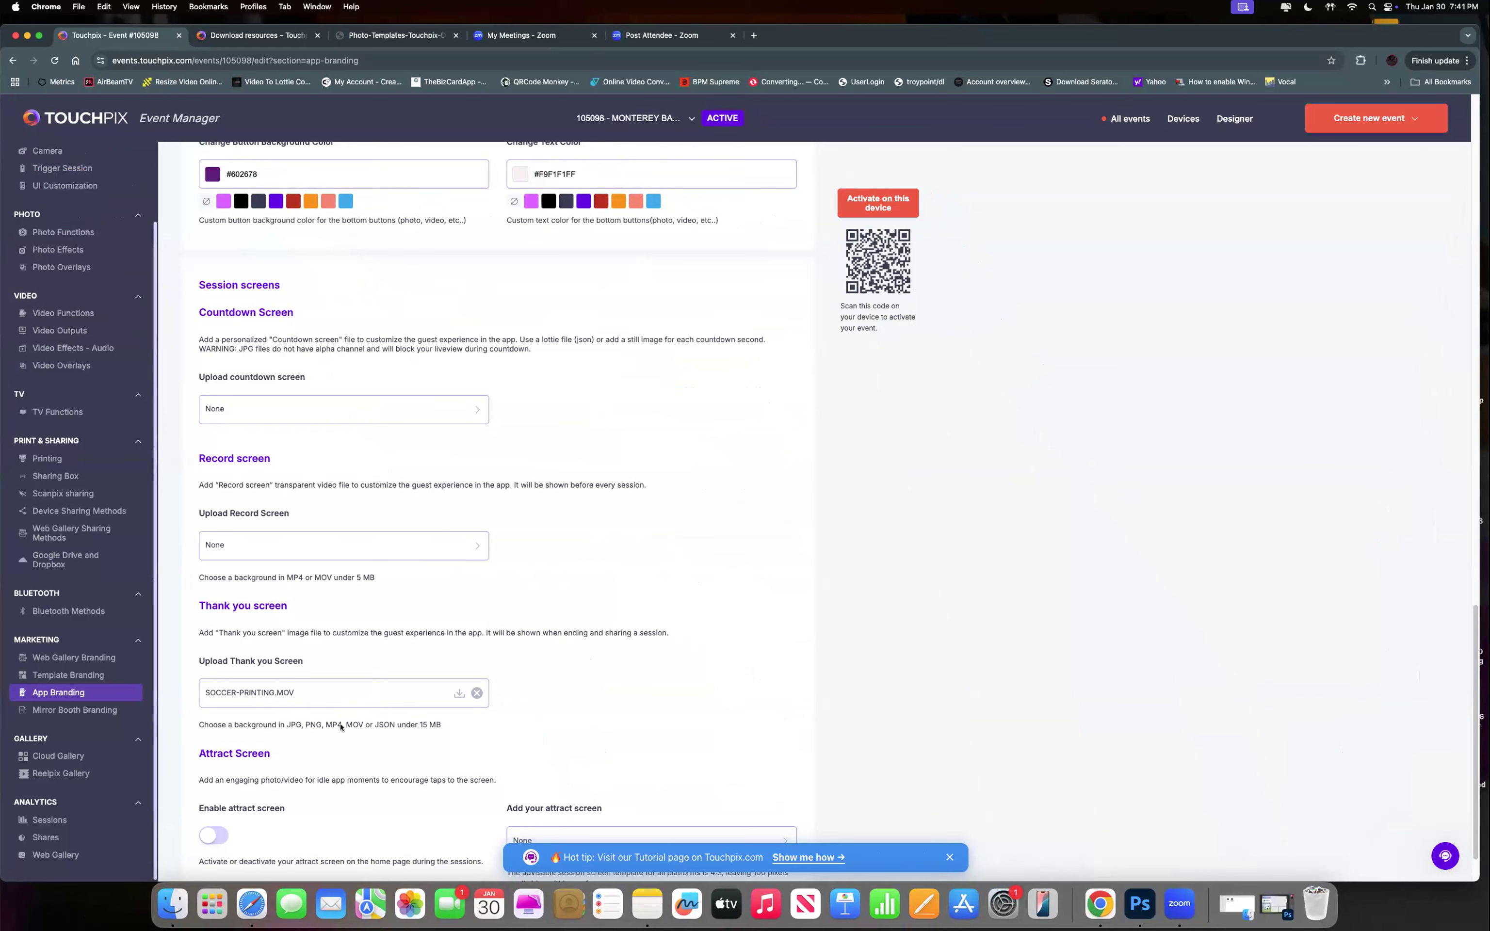
scroll(544, 758, down, 2)
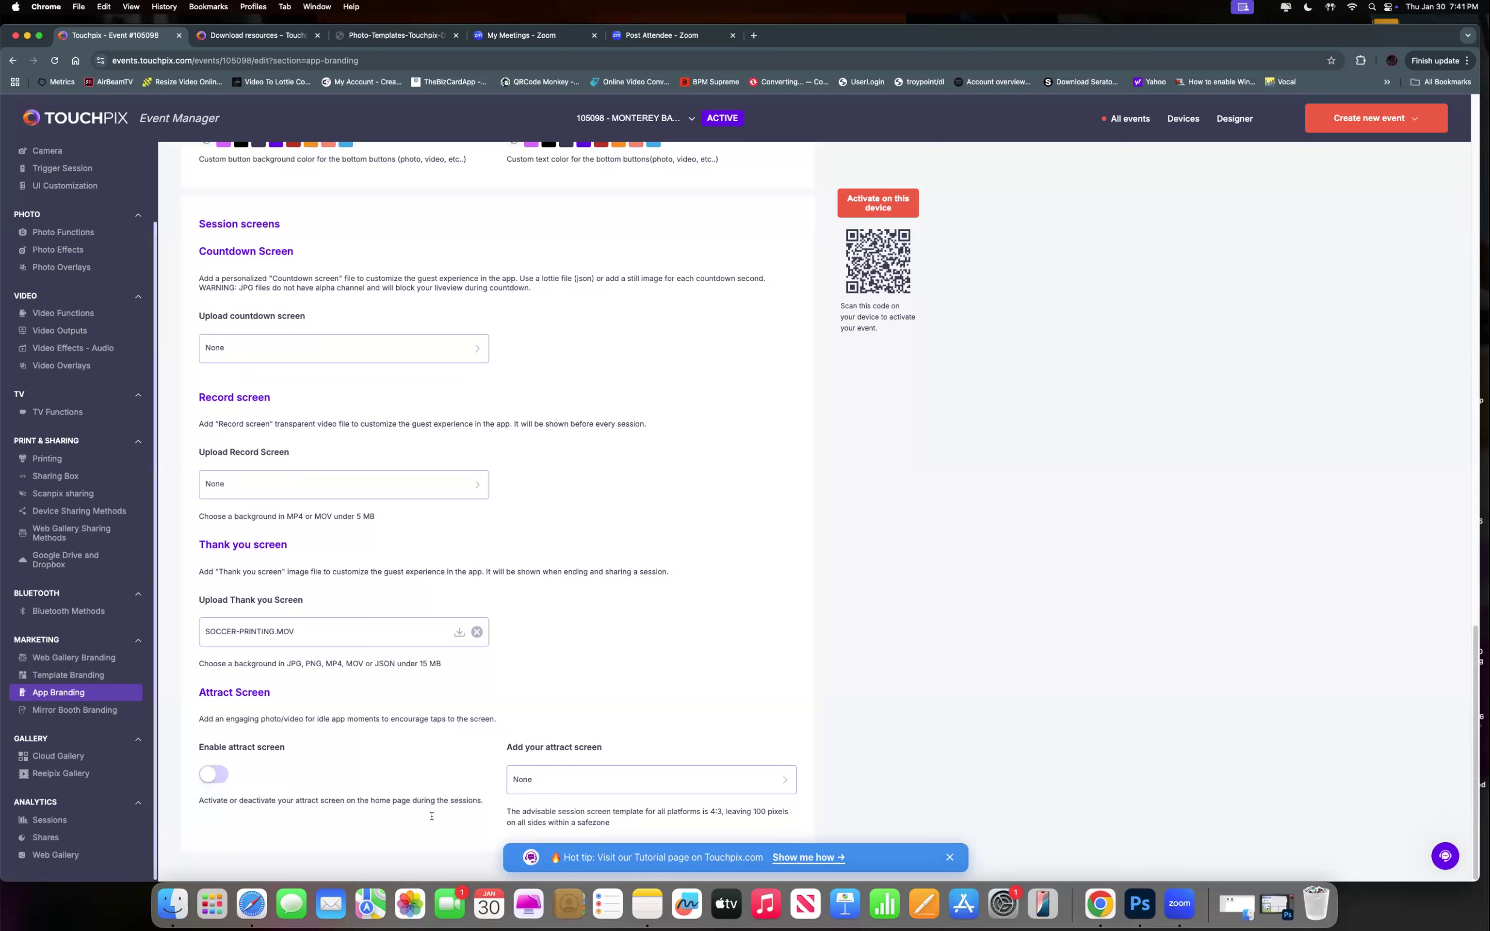
click(215, 774)
click(219, 775)
Scroll up through the logo, background and button settings, then back down to the session screens.
scroll(520, 536, up, 10)
scroll(524, 537, up, 5)
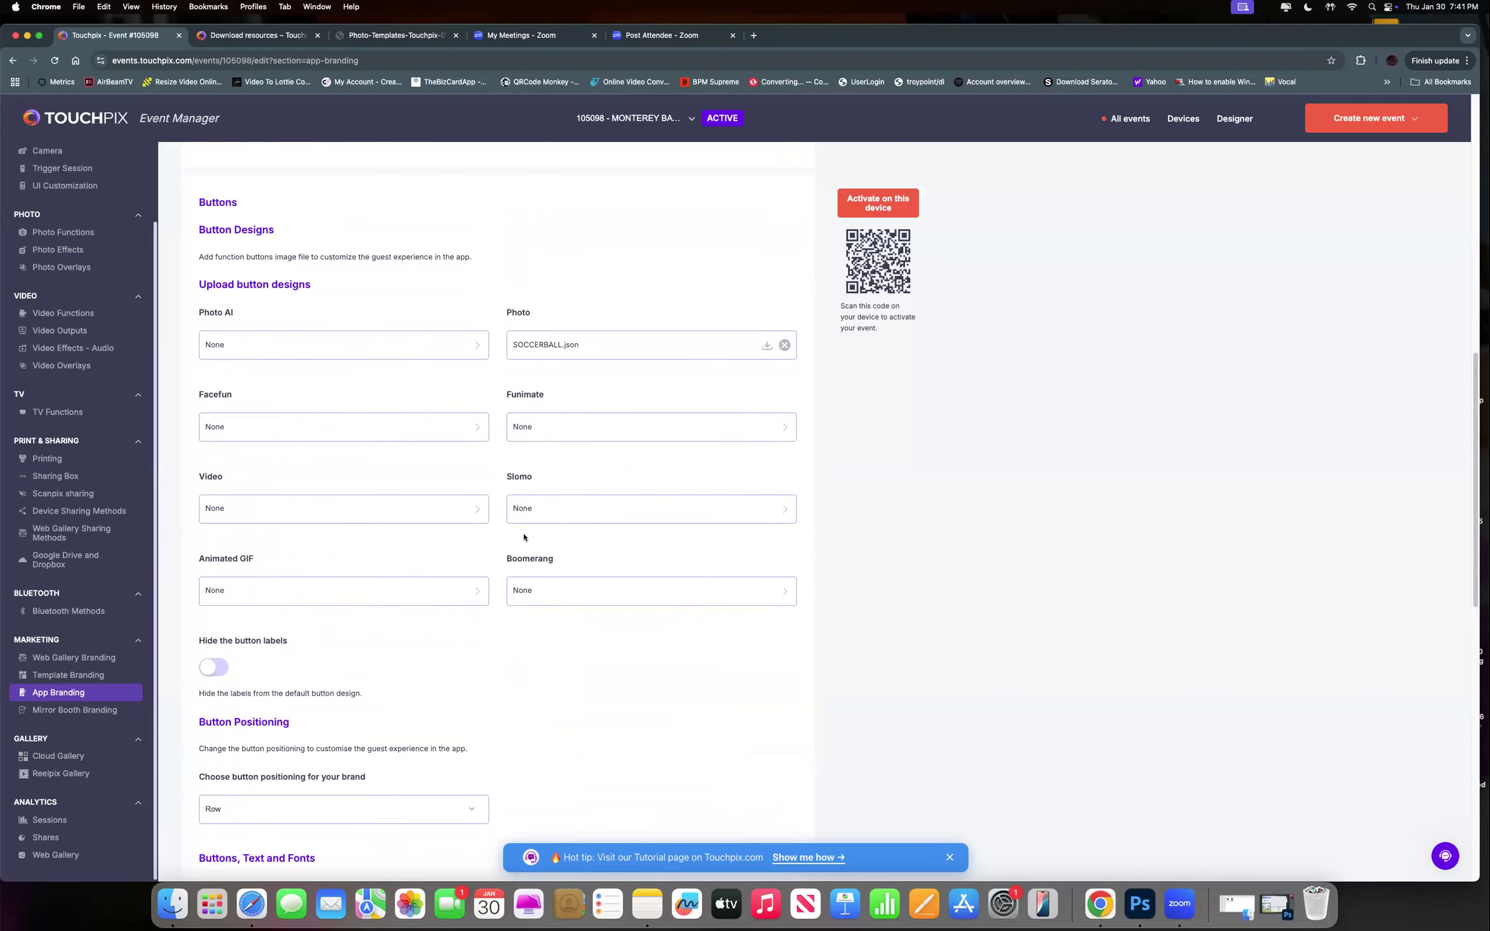
scroll(528, 544, up, 2)
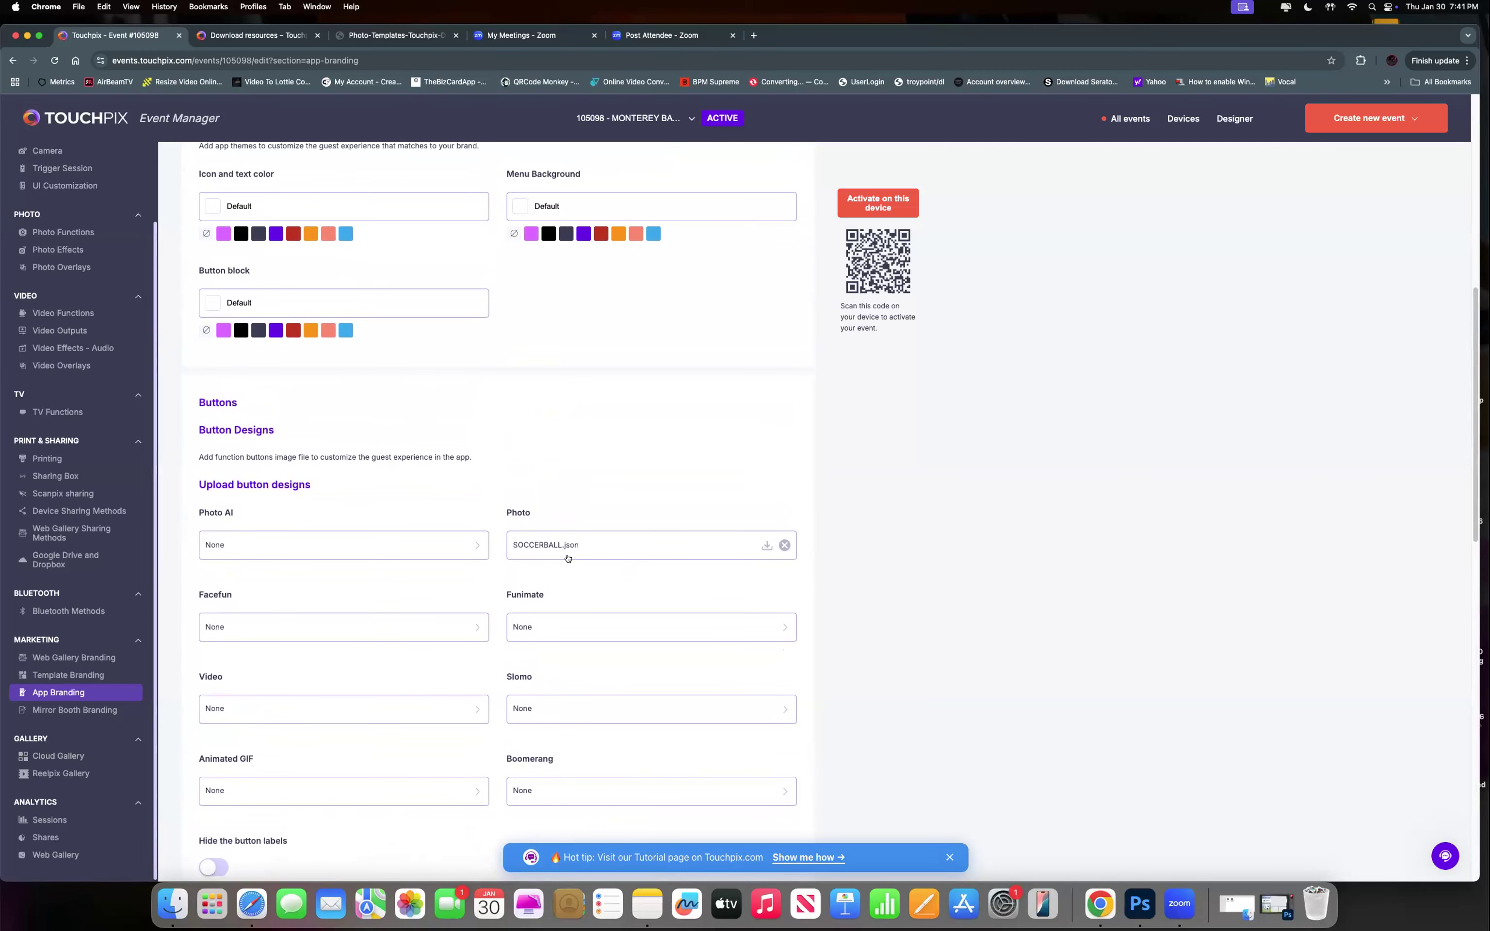
scroll(568, 559, up, 3)
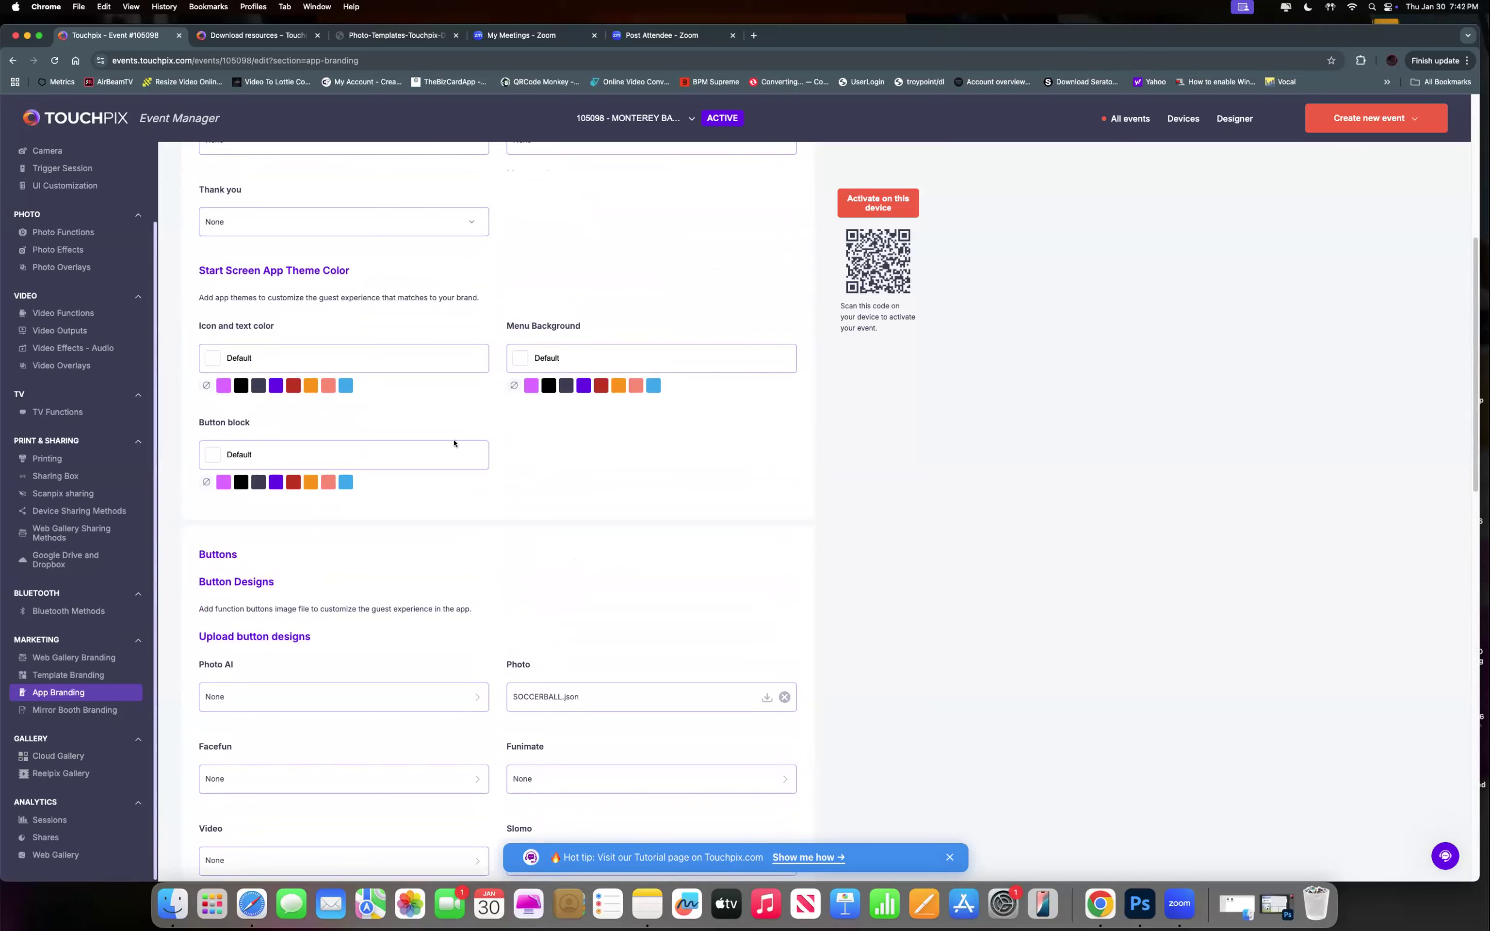
scroll(455, 442, up, 9)
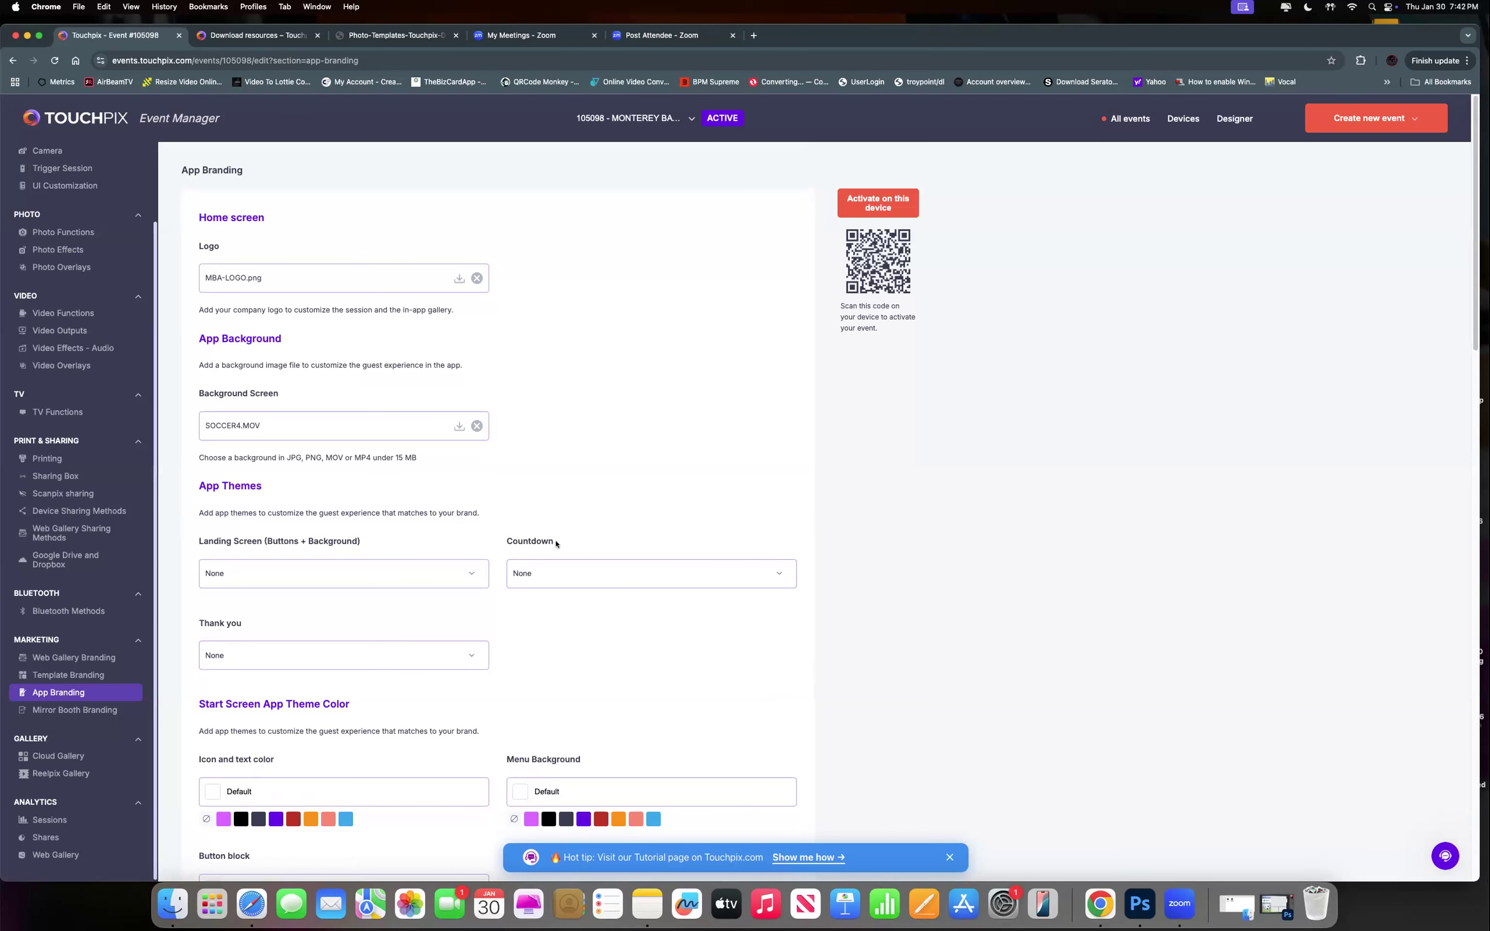
scroll(556, 543, down, 20)
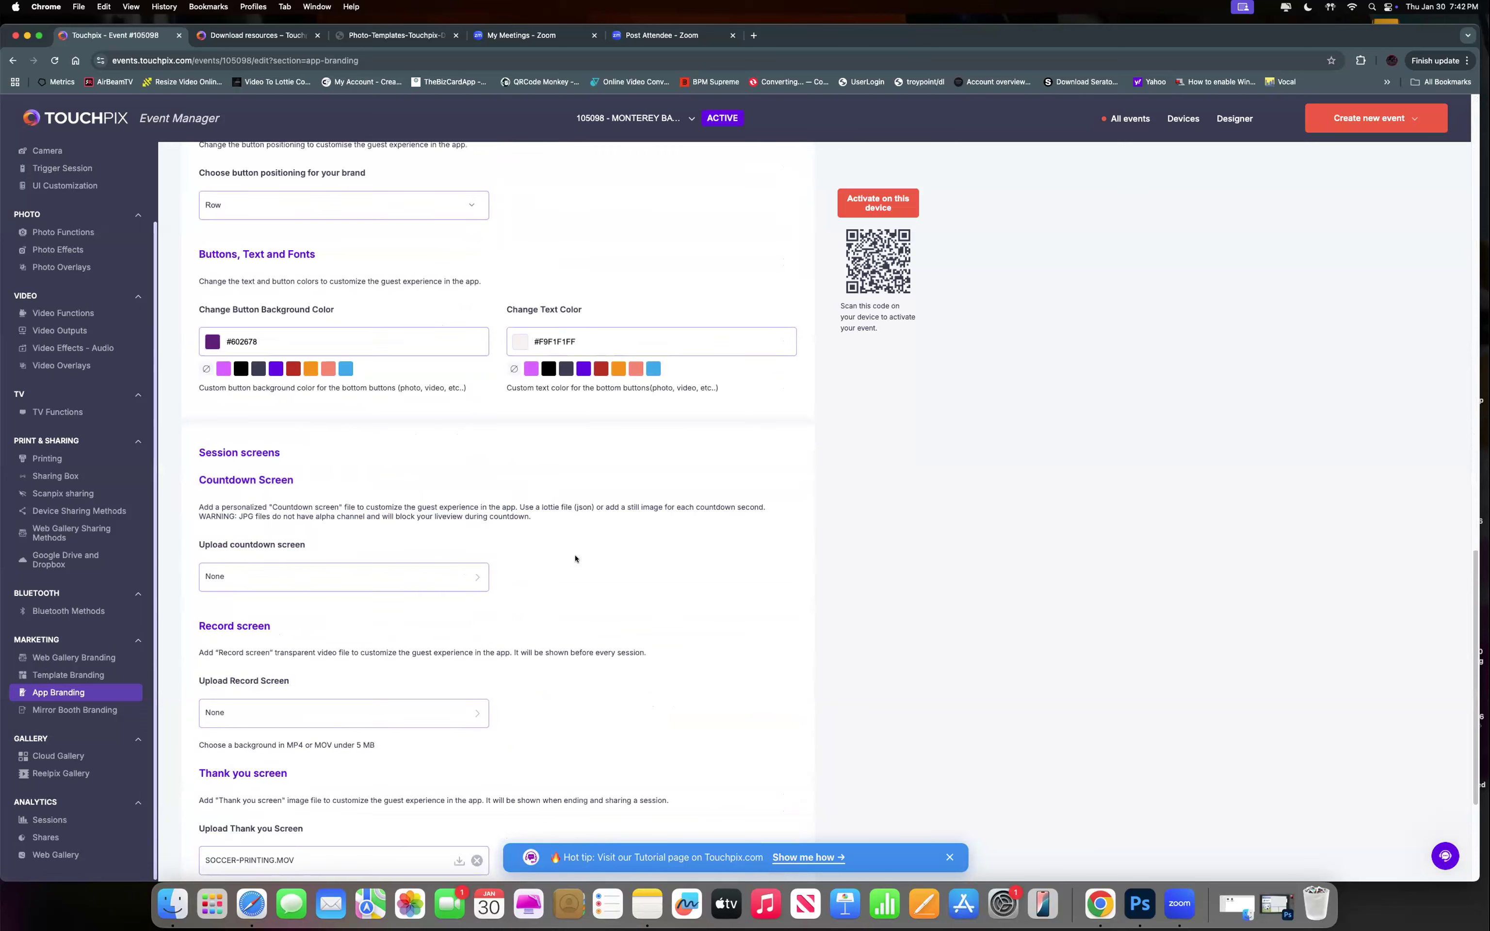
scroll(576, 559, down, 4)
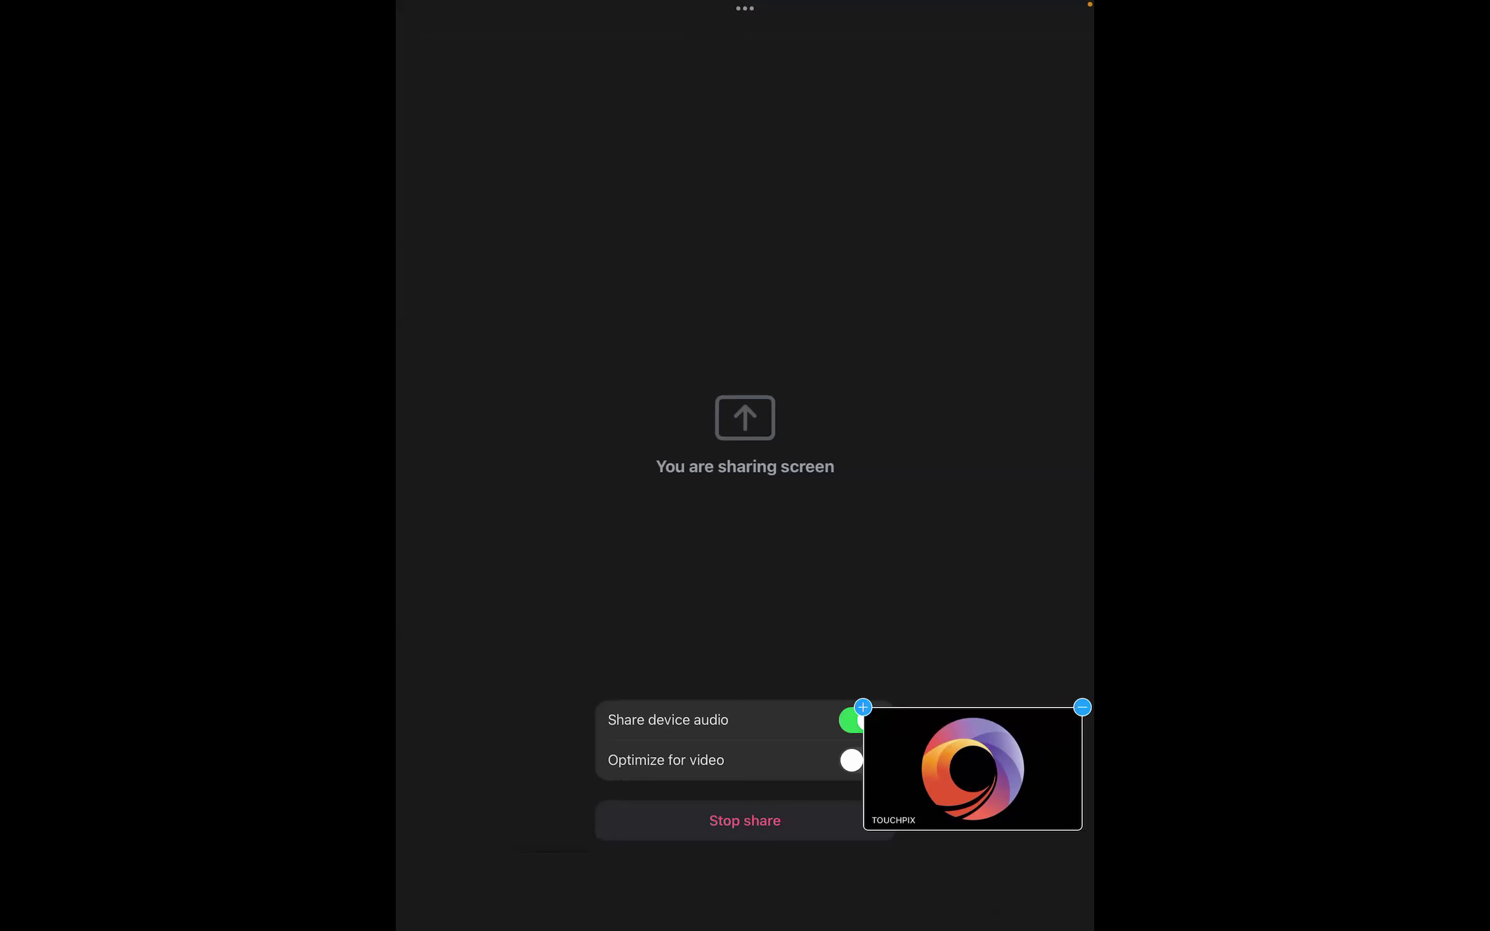
Collapse the Zoom share preview, go to the iPad home screen and launch Touchpix.
click(1083, 707)
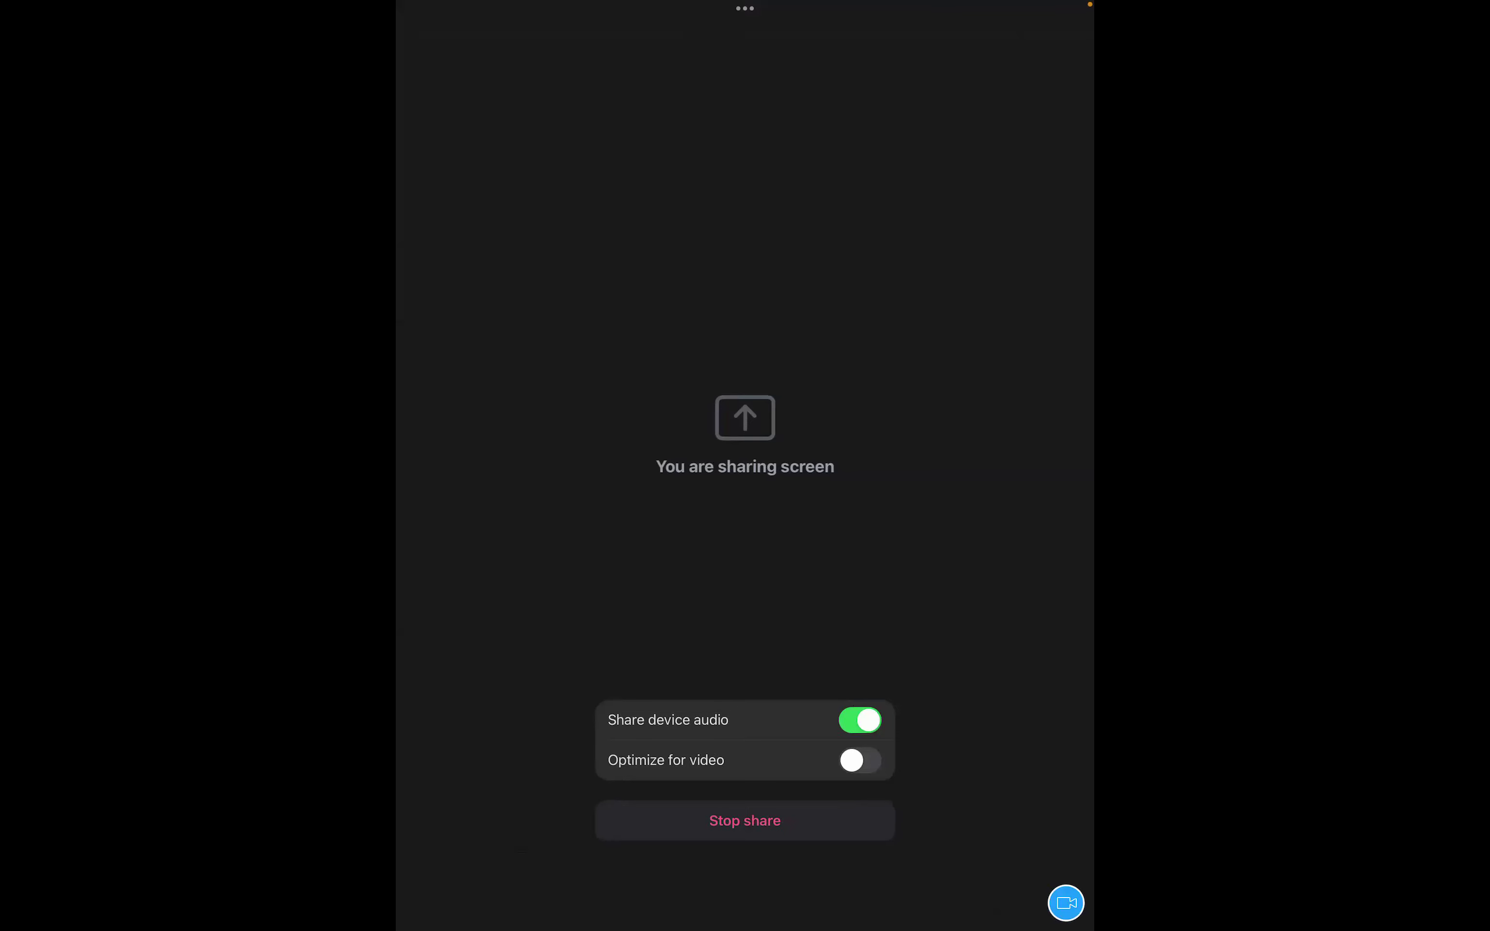
click(745, 584)
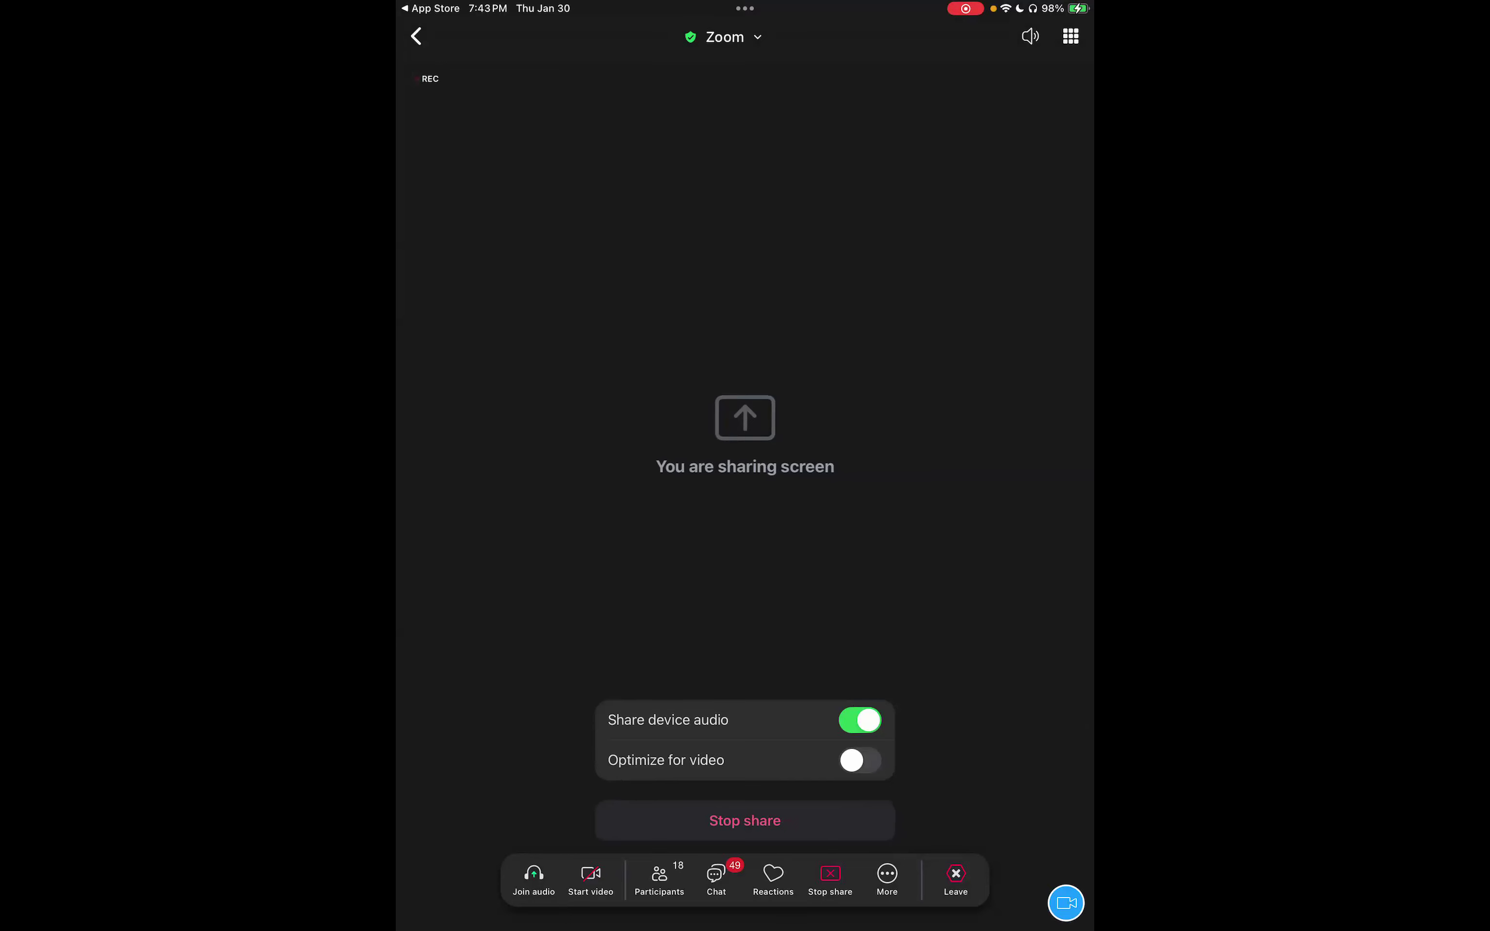
key(super+h)
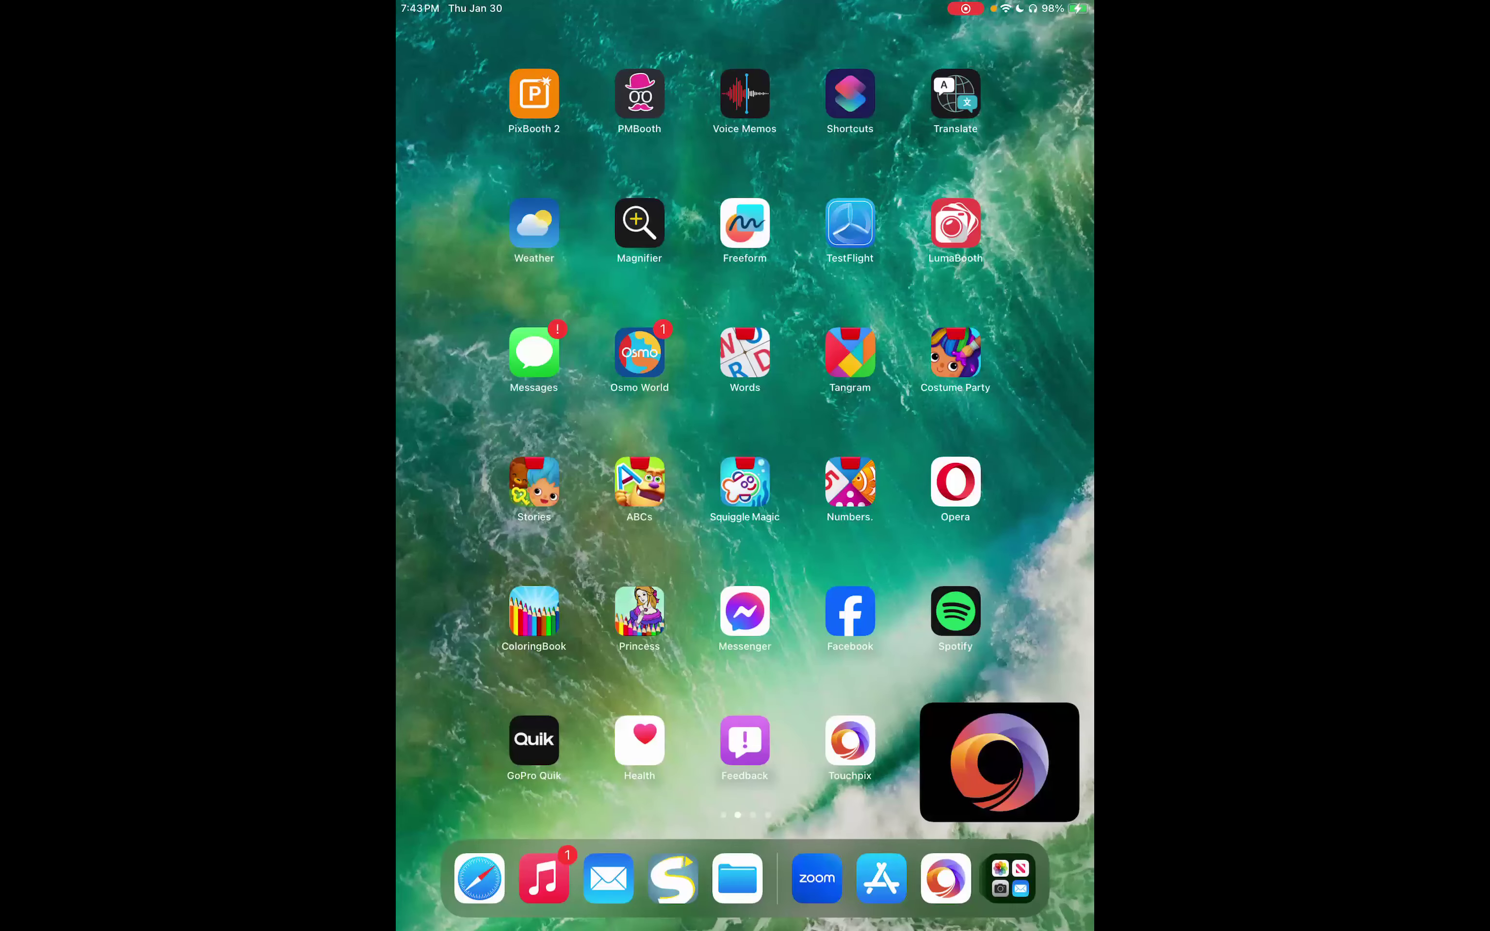
click(946, 879)
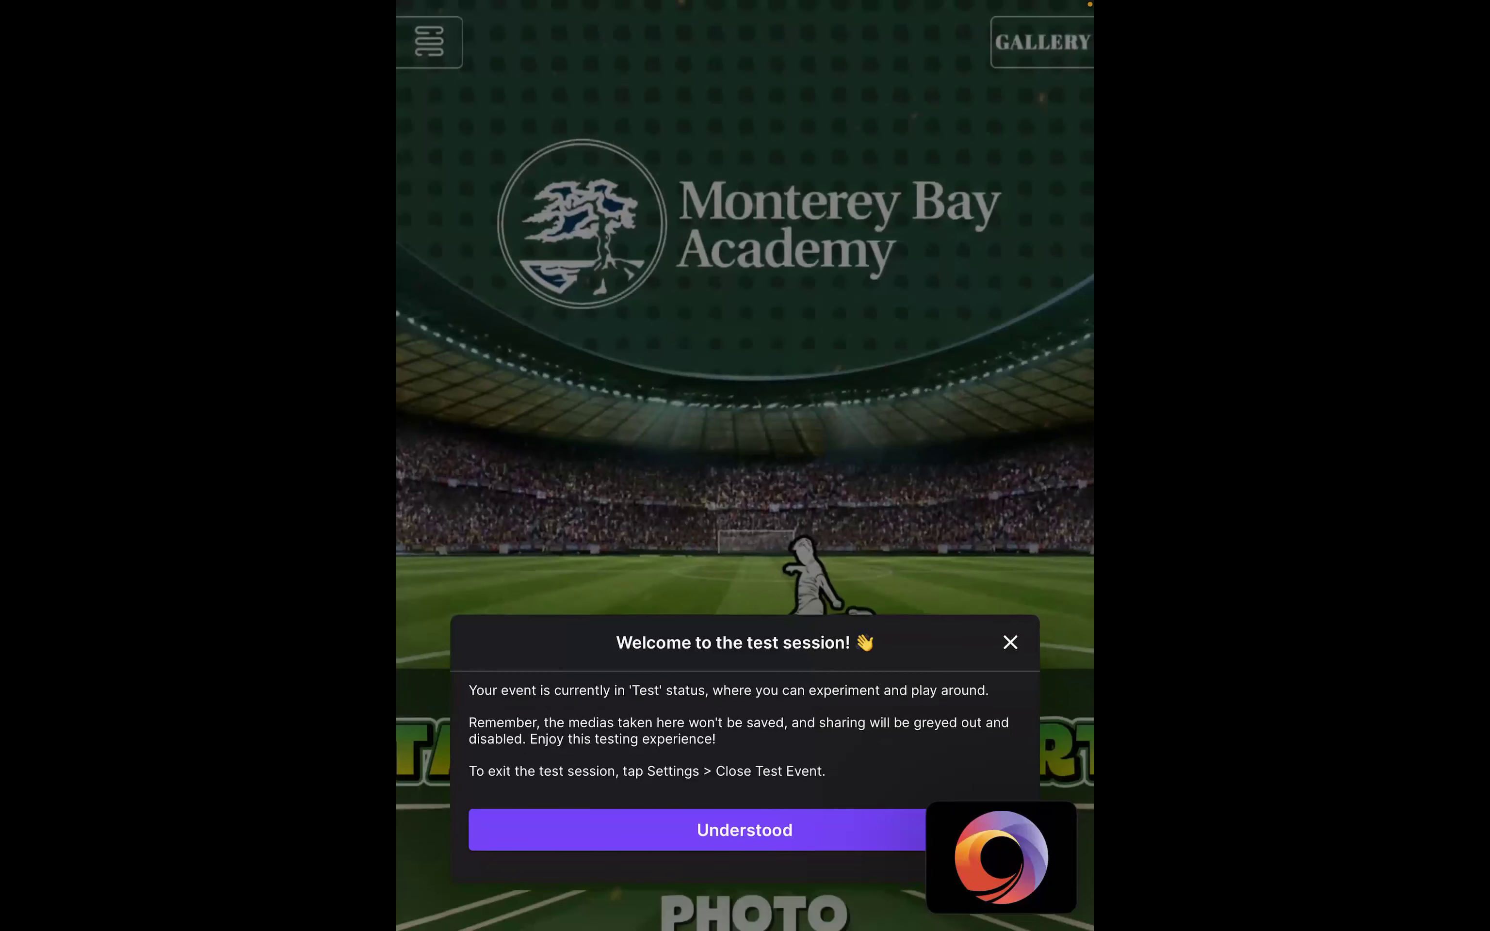
Dismiss the test session notice and choose Refresh Event from the menu, confirming the reload.
click(744, 830)
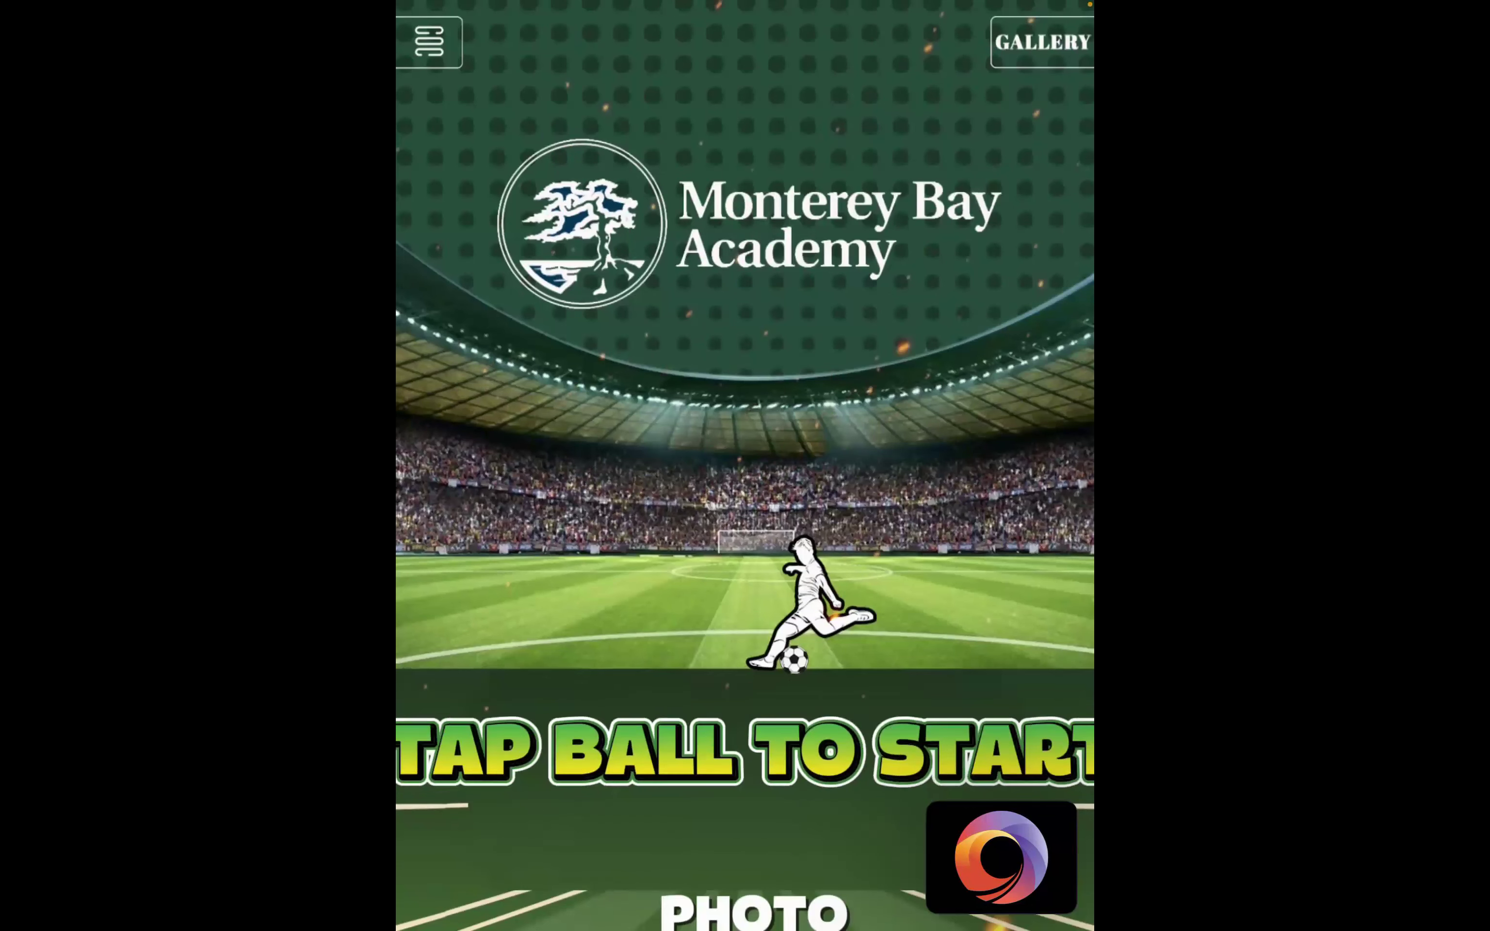
click(429, 42)
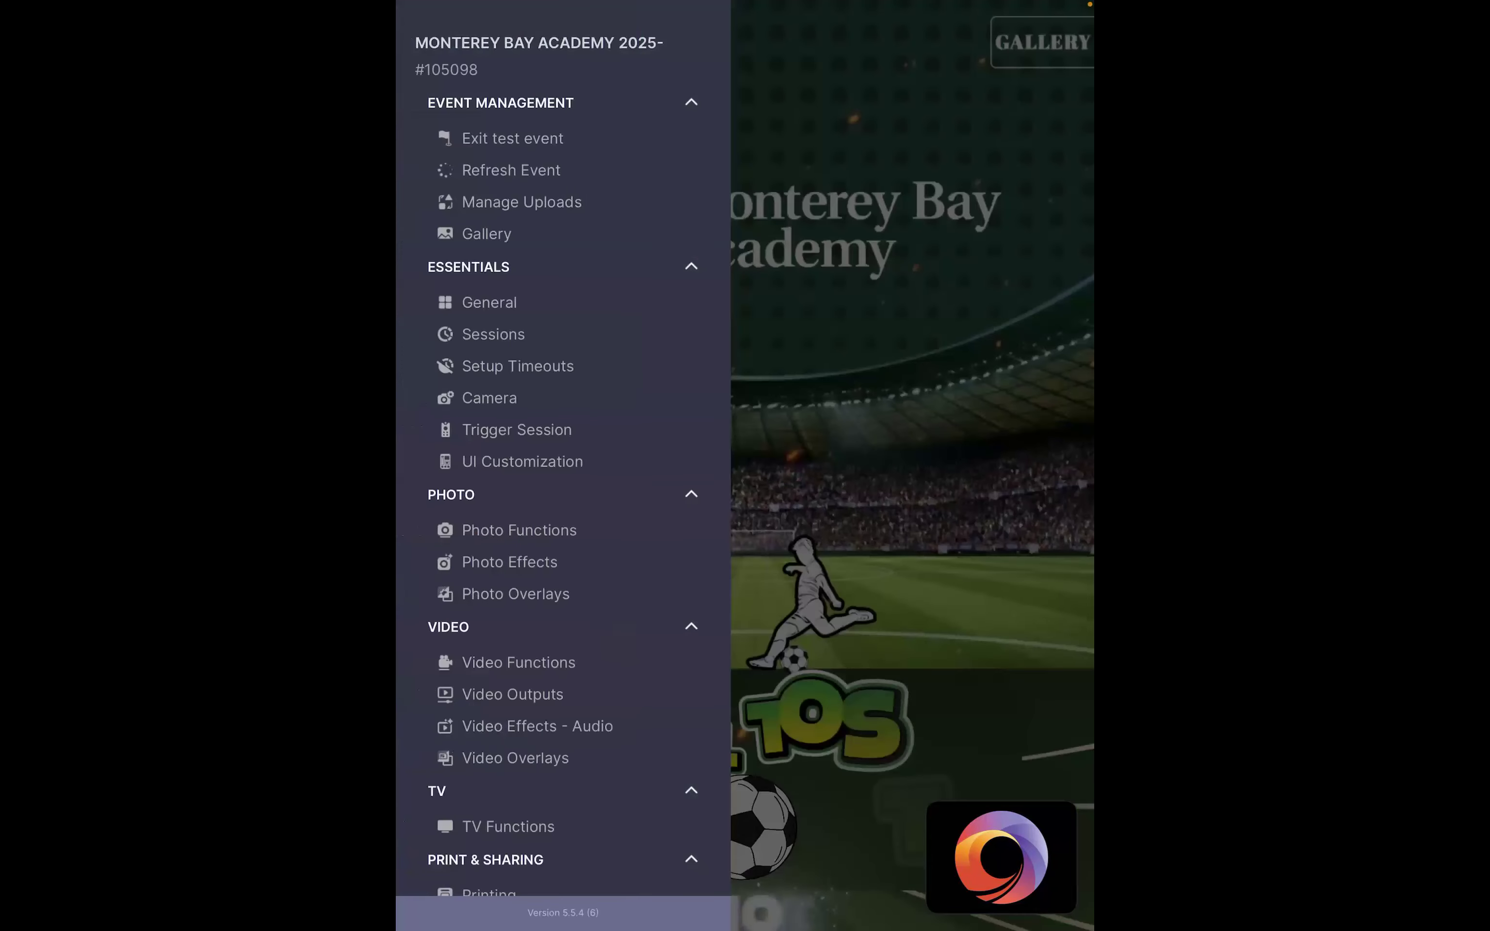
click(511, 169)
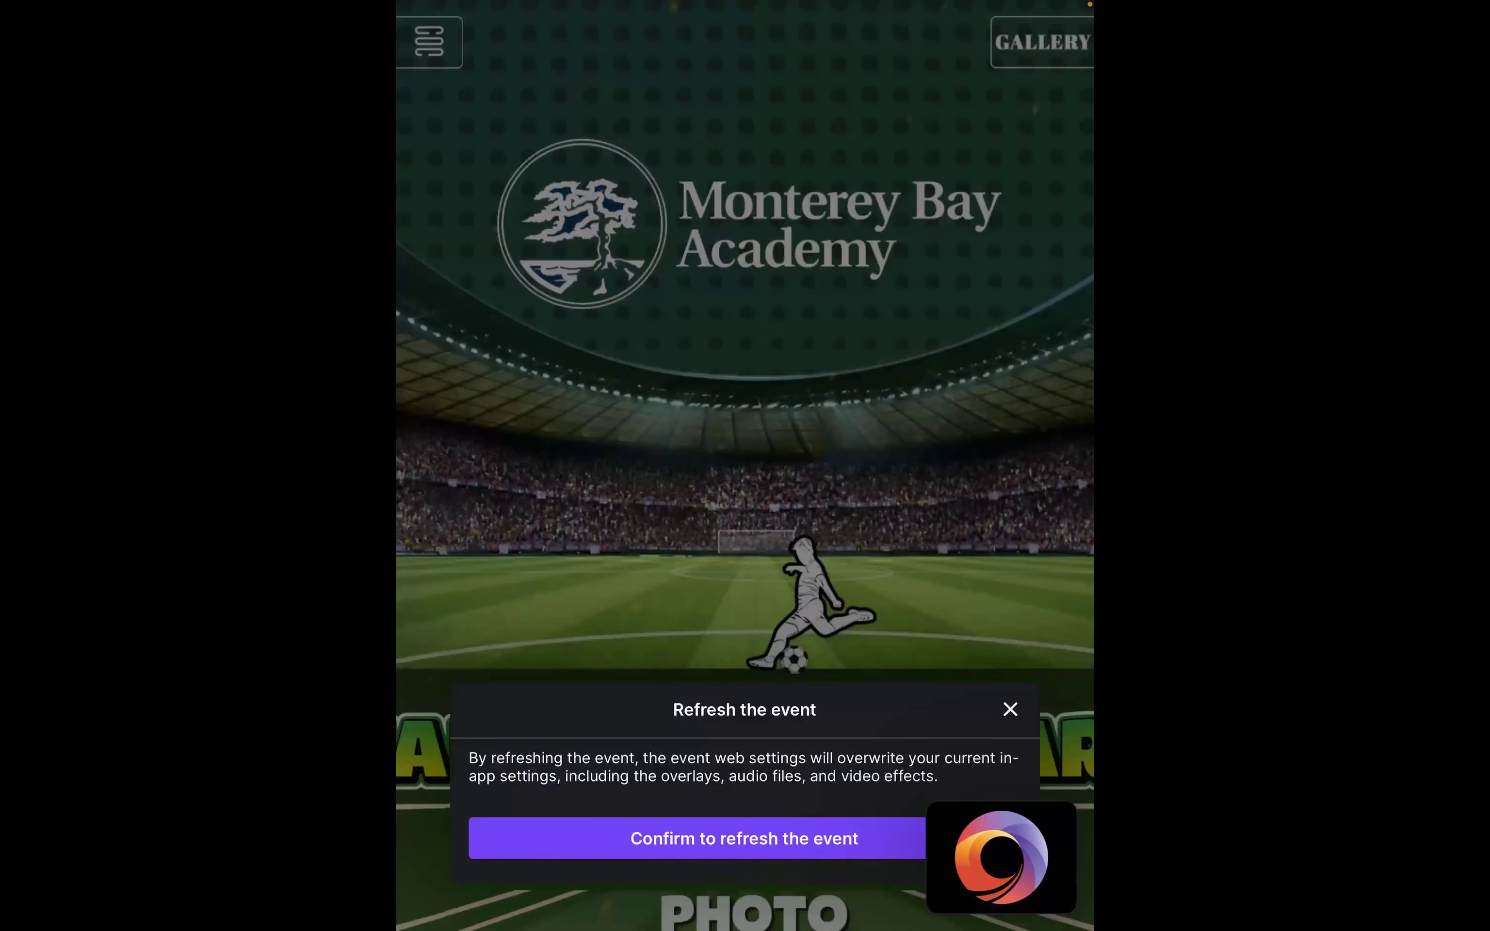
click(743, 838)
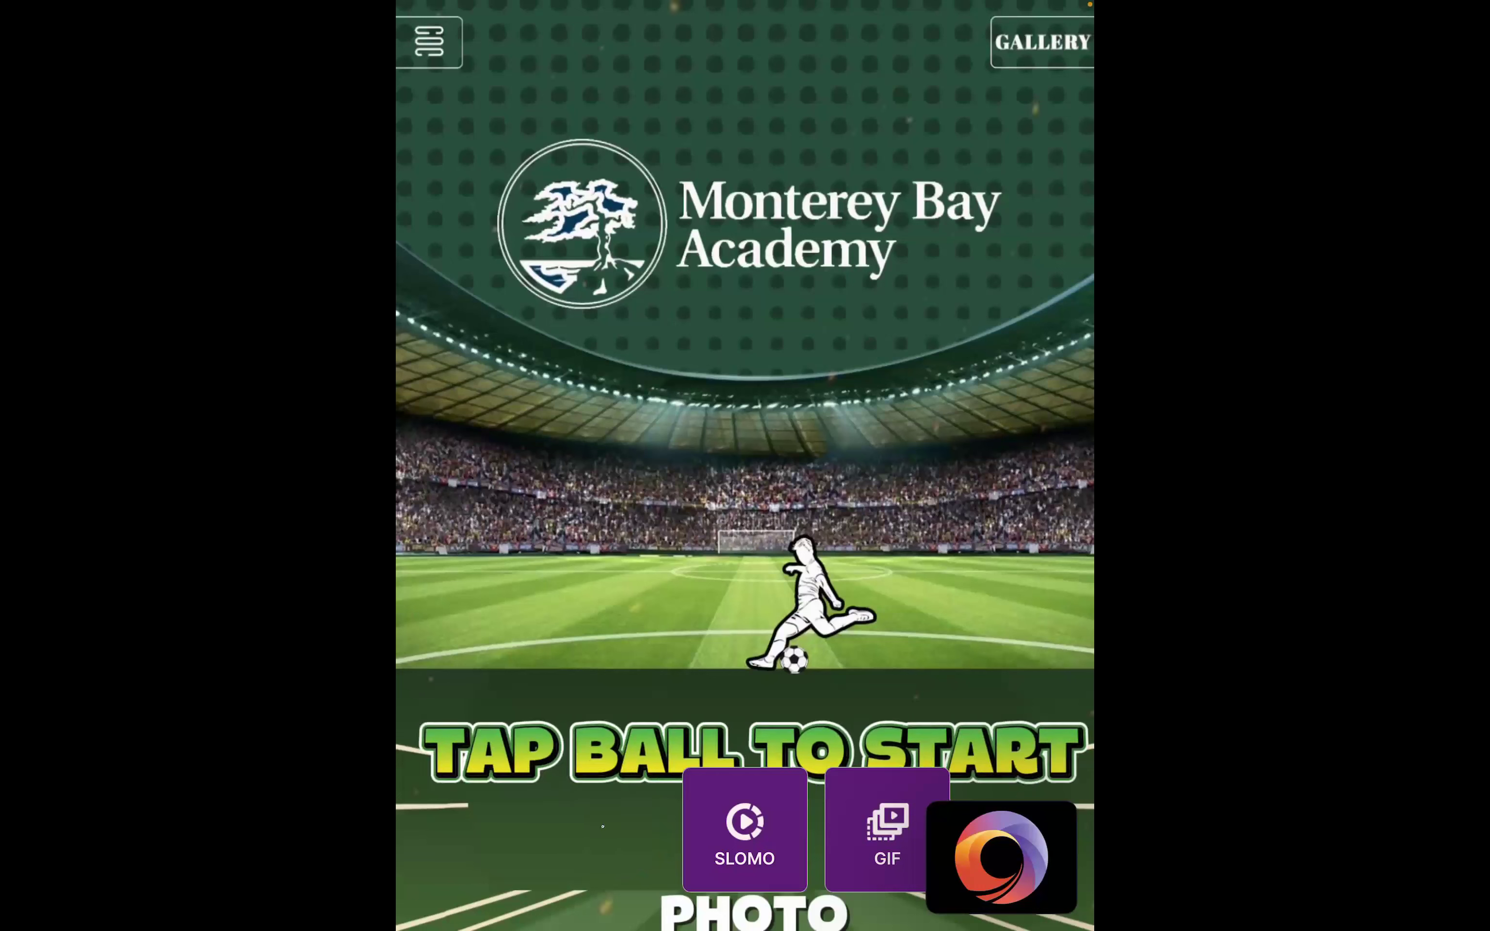
Start a session from the soccer ball, dismiss the DSLR connection error, and leave the black camera screen.
click(603, 826)
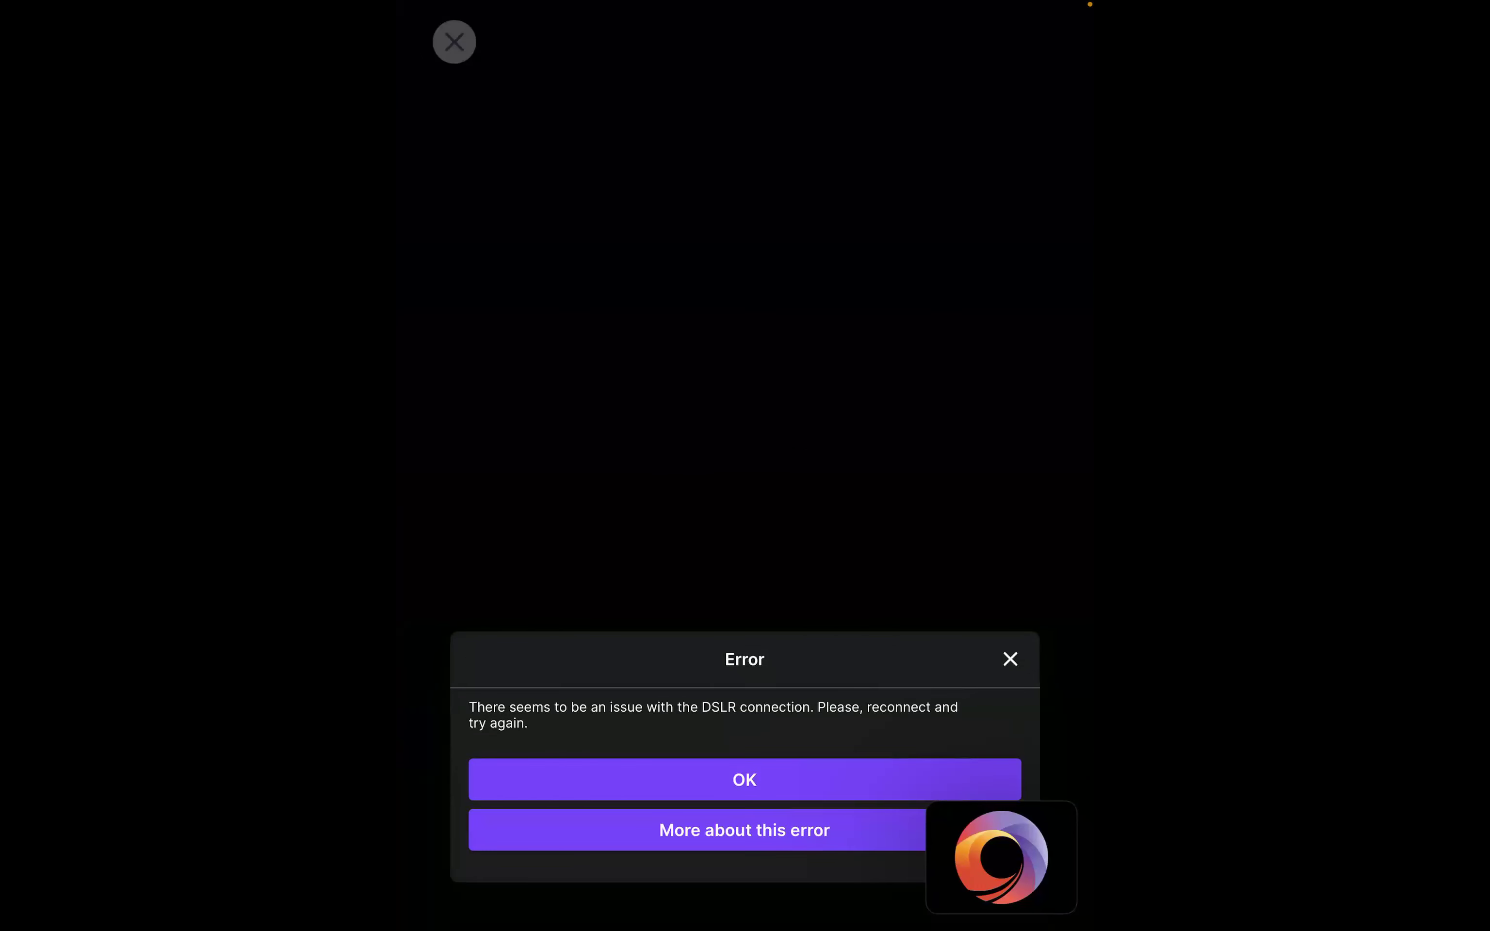
click(745, 780)
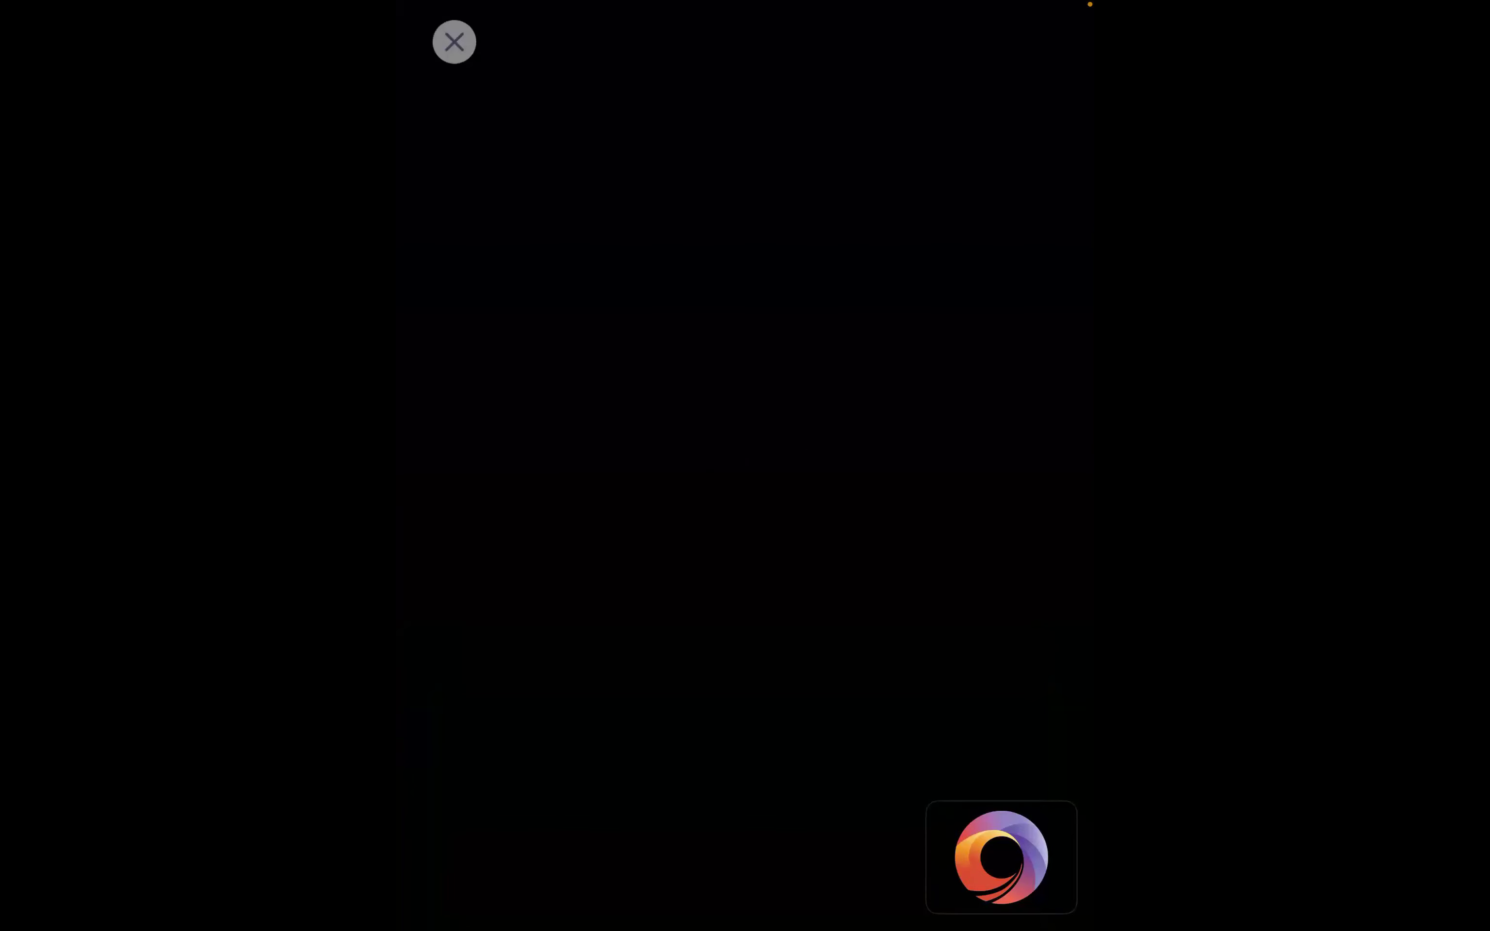
click(455, 42)
click(745, 832)
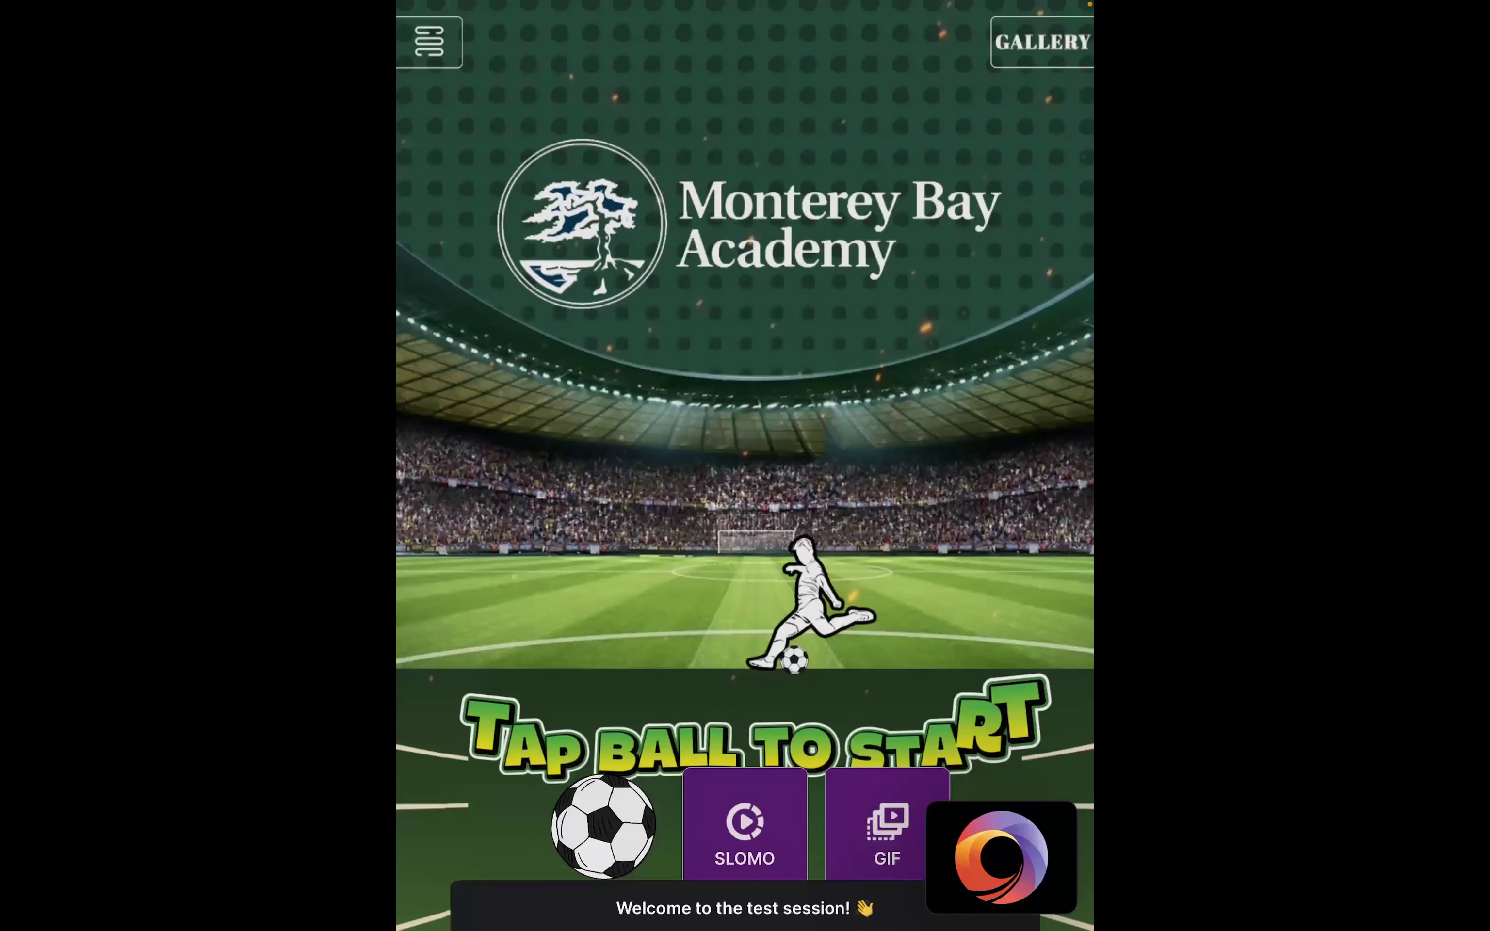
Switch the event's capture camera to the front camera in the camera settings.
click(429, 42)
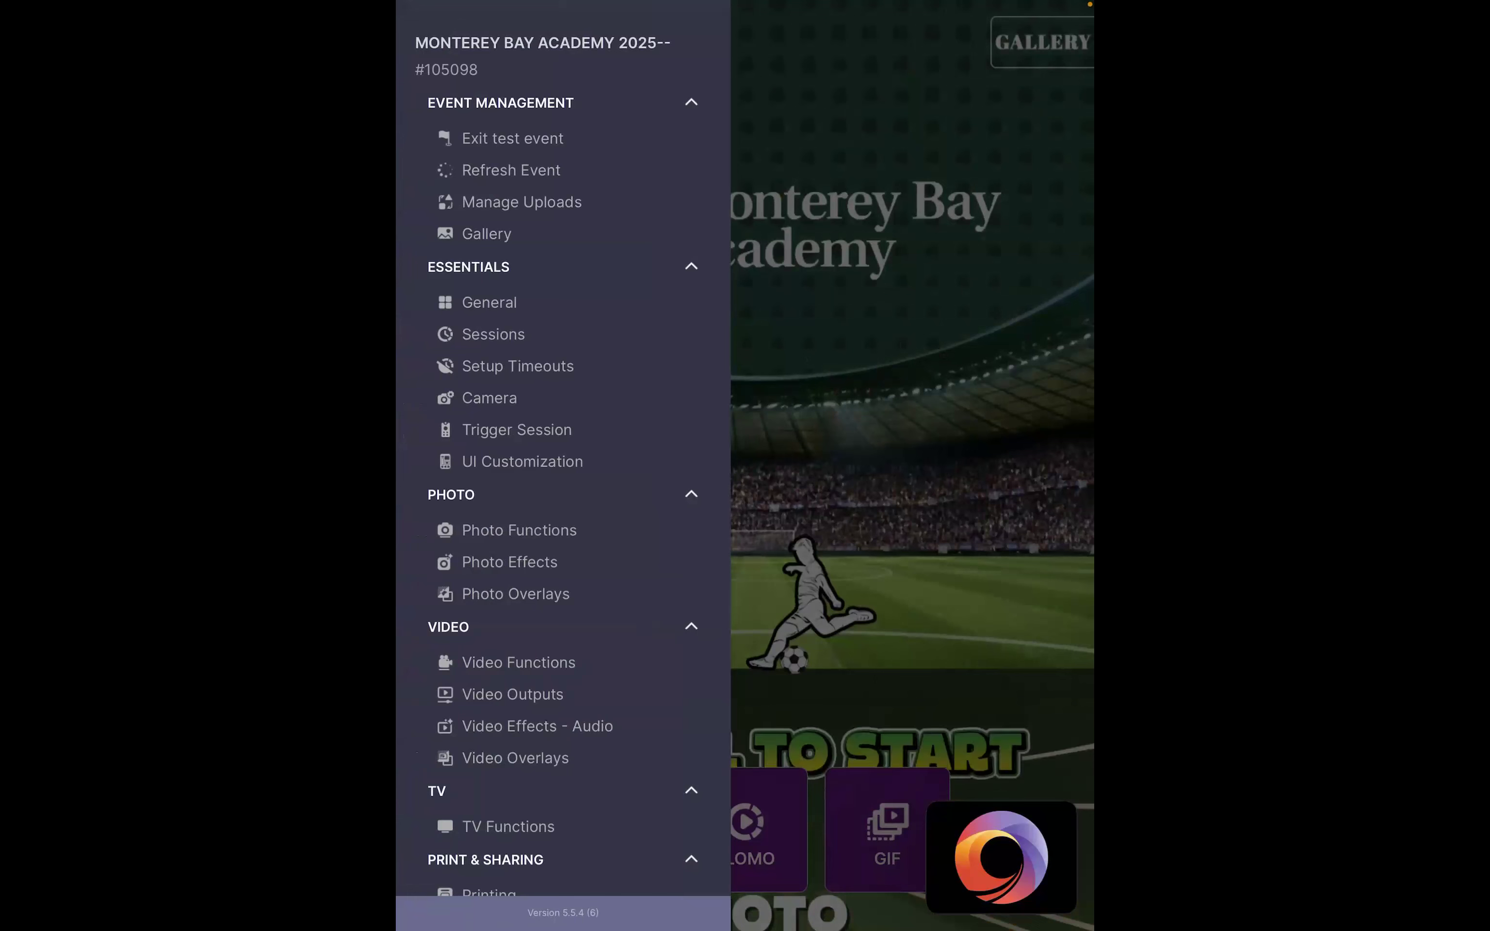
click(911, 431)
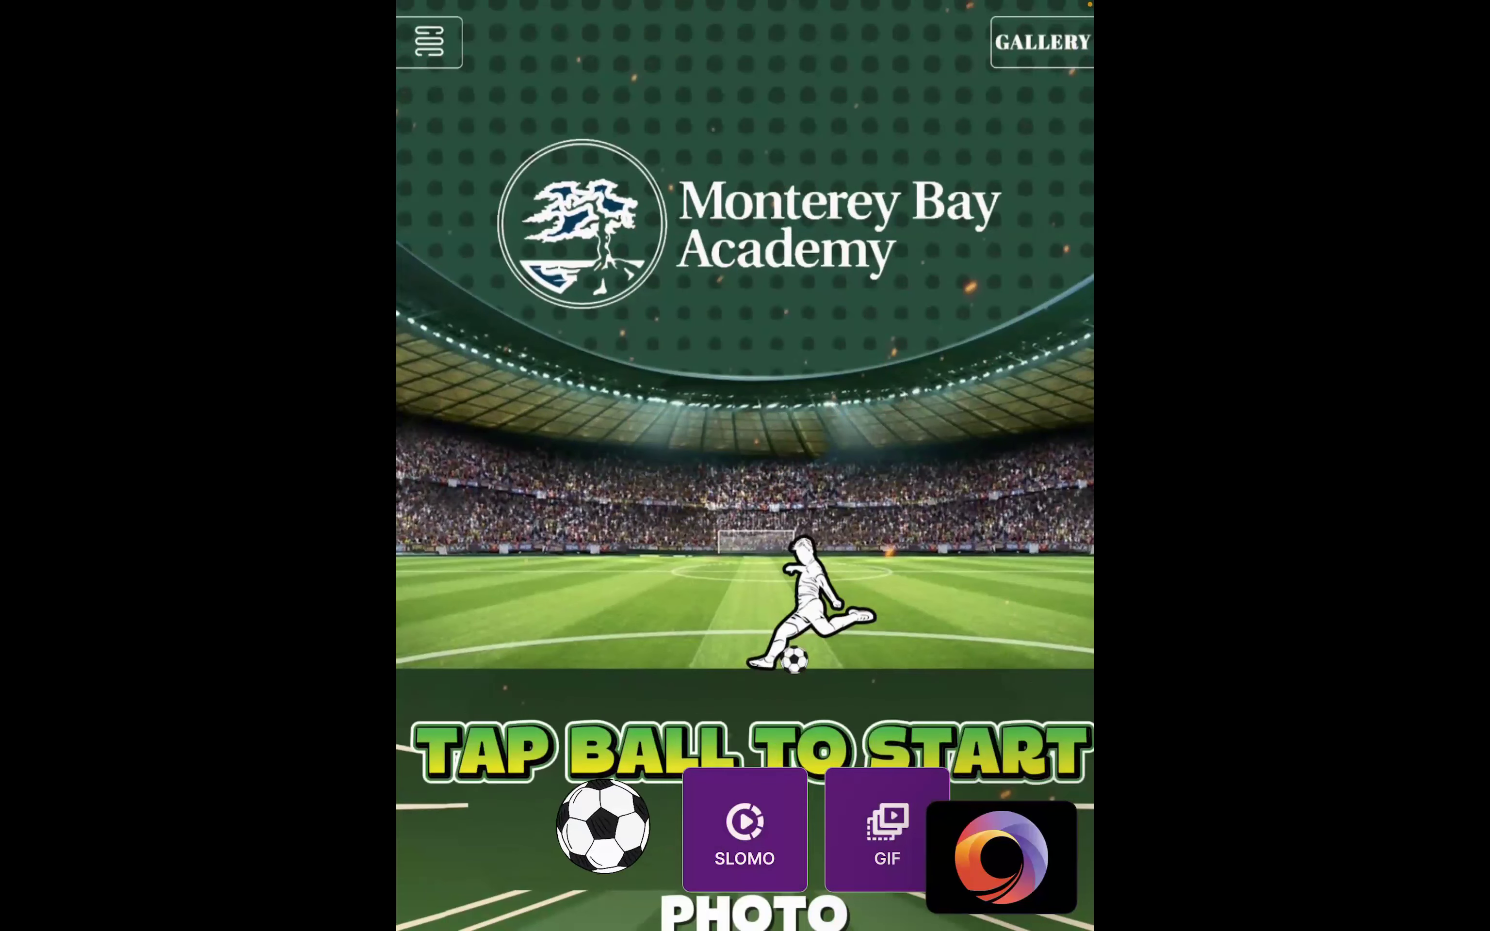
click(429, 42)
click(913, 466)
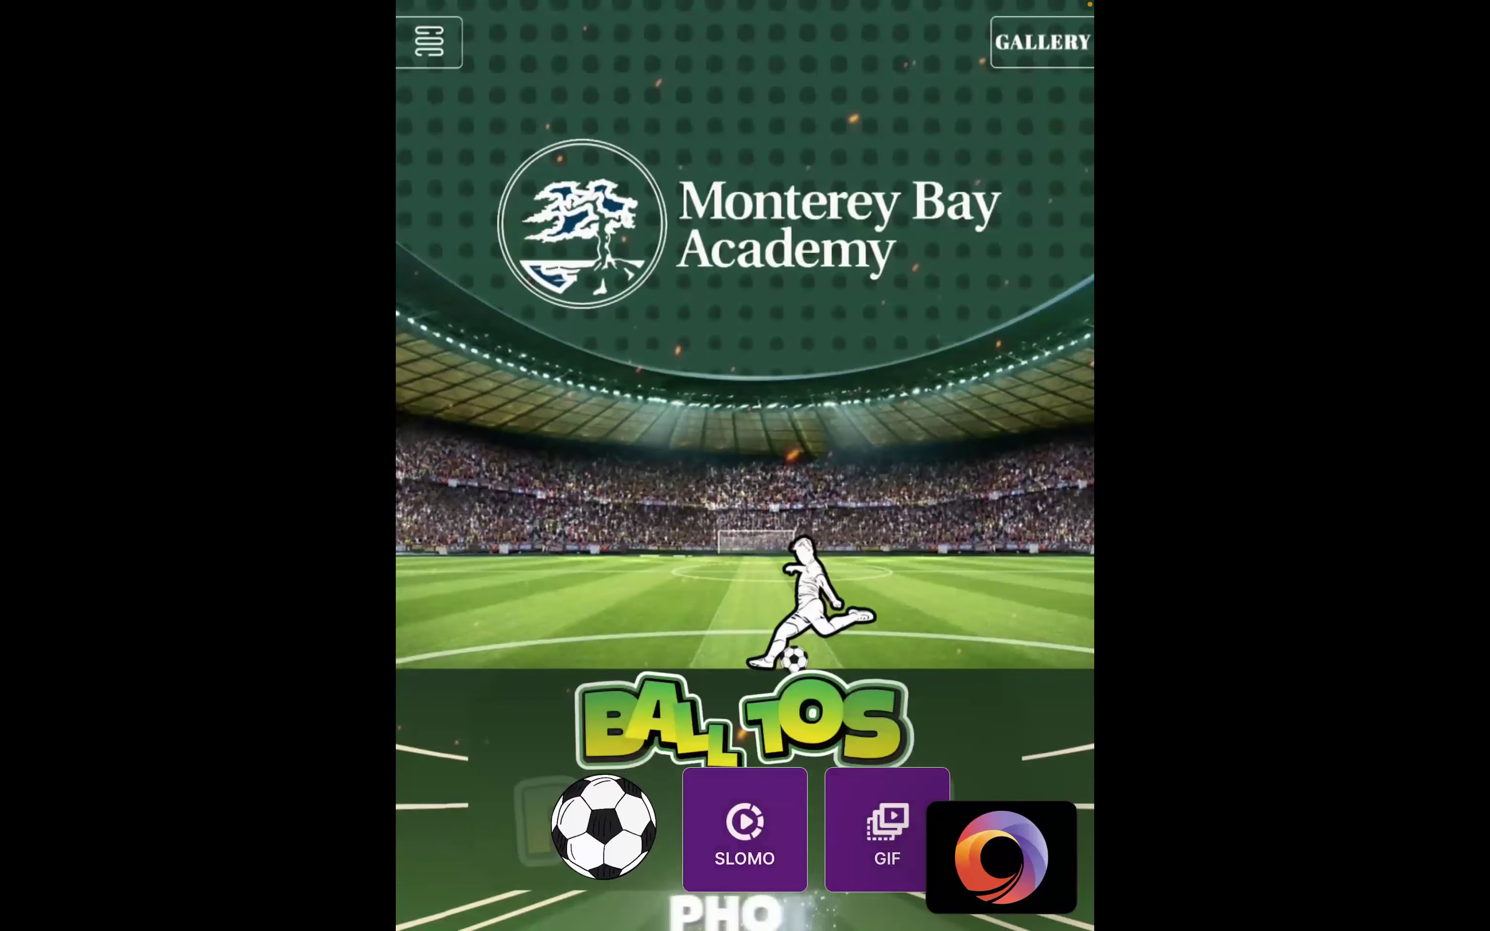
click(430, 42)
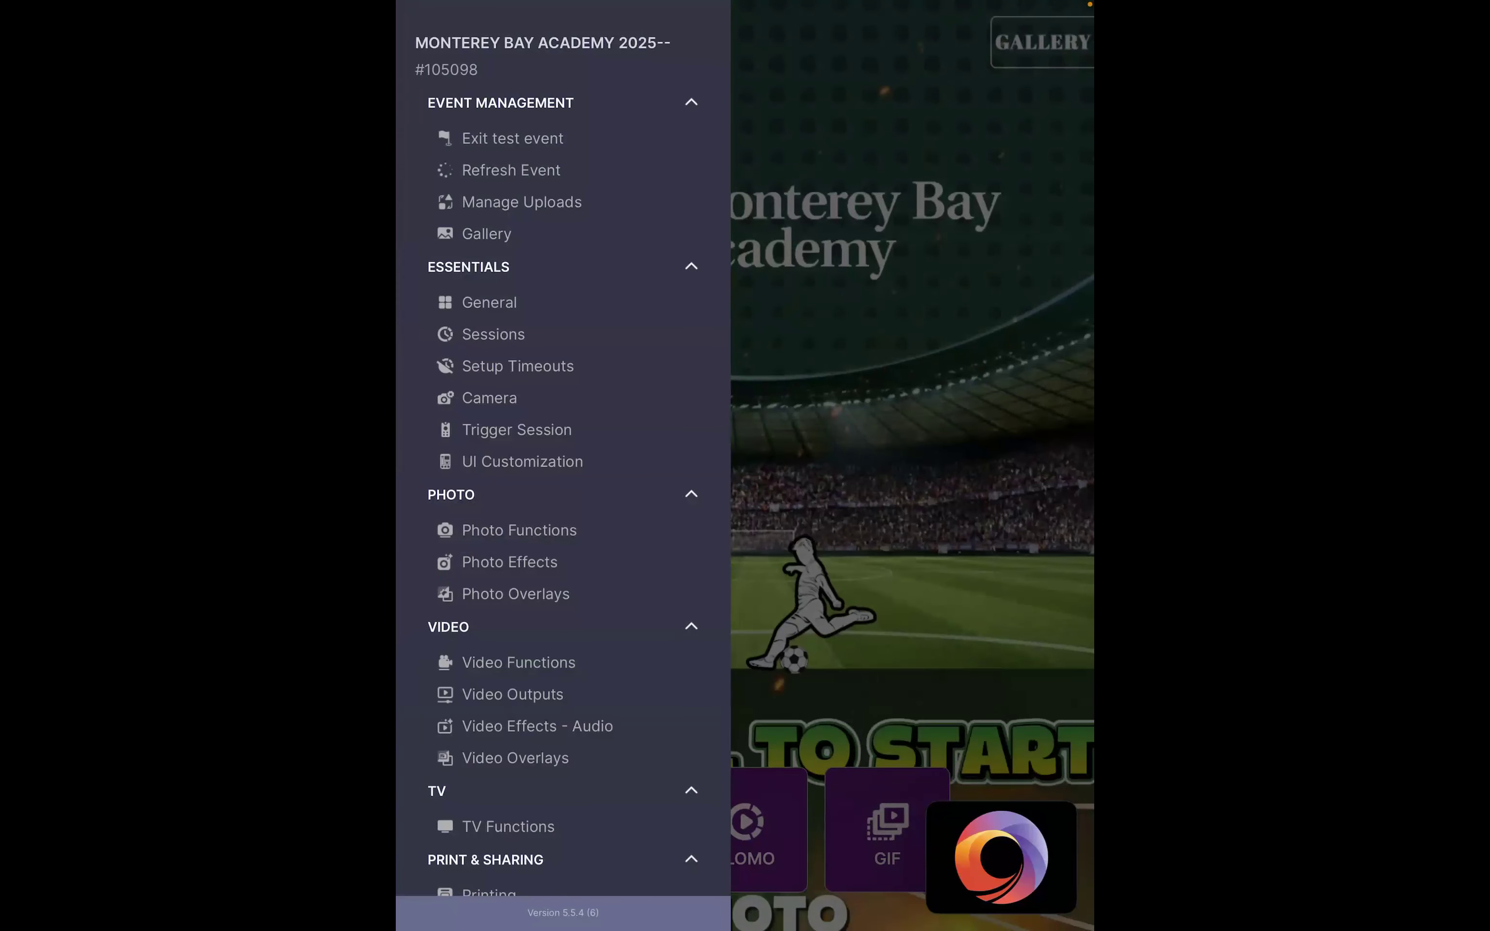
click(490, 398)
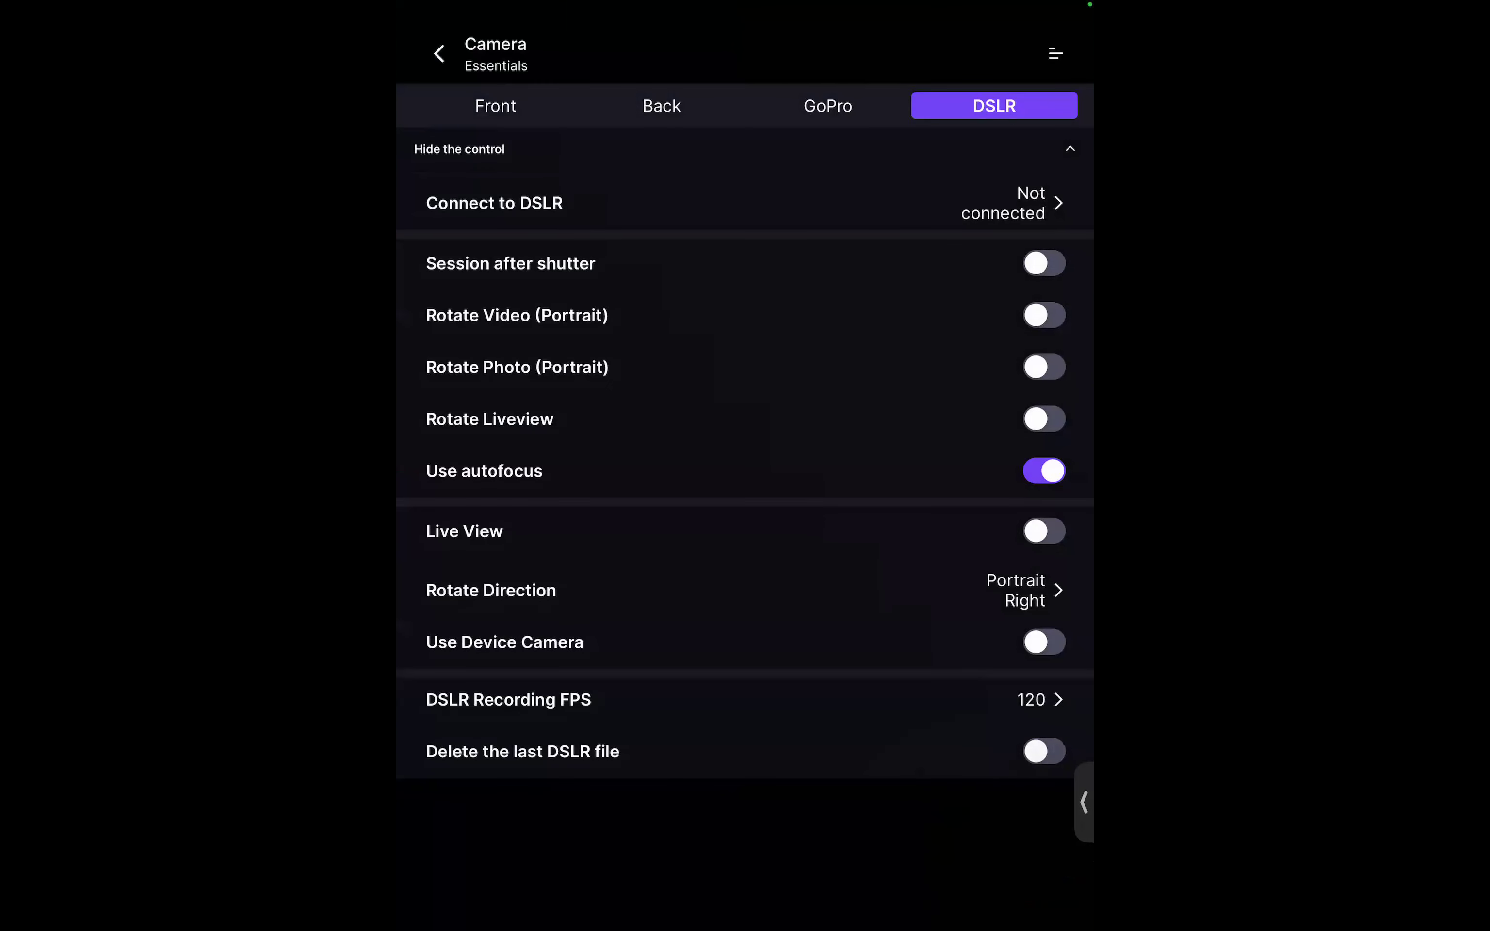
click(496, 106)
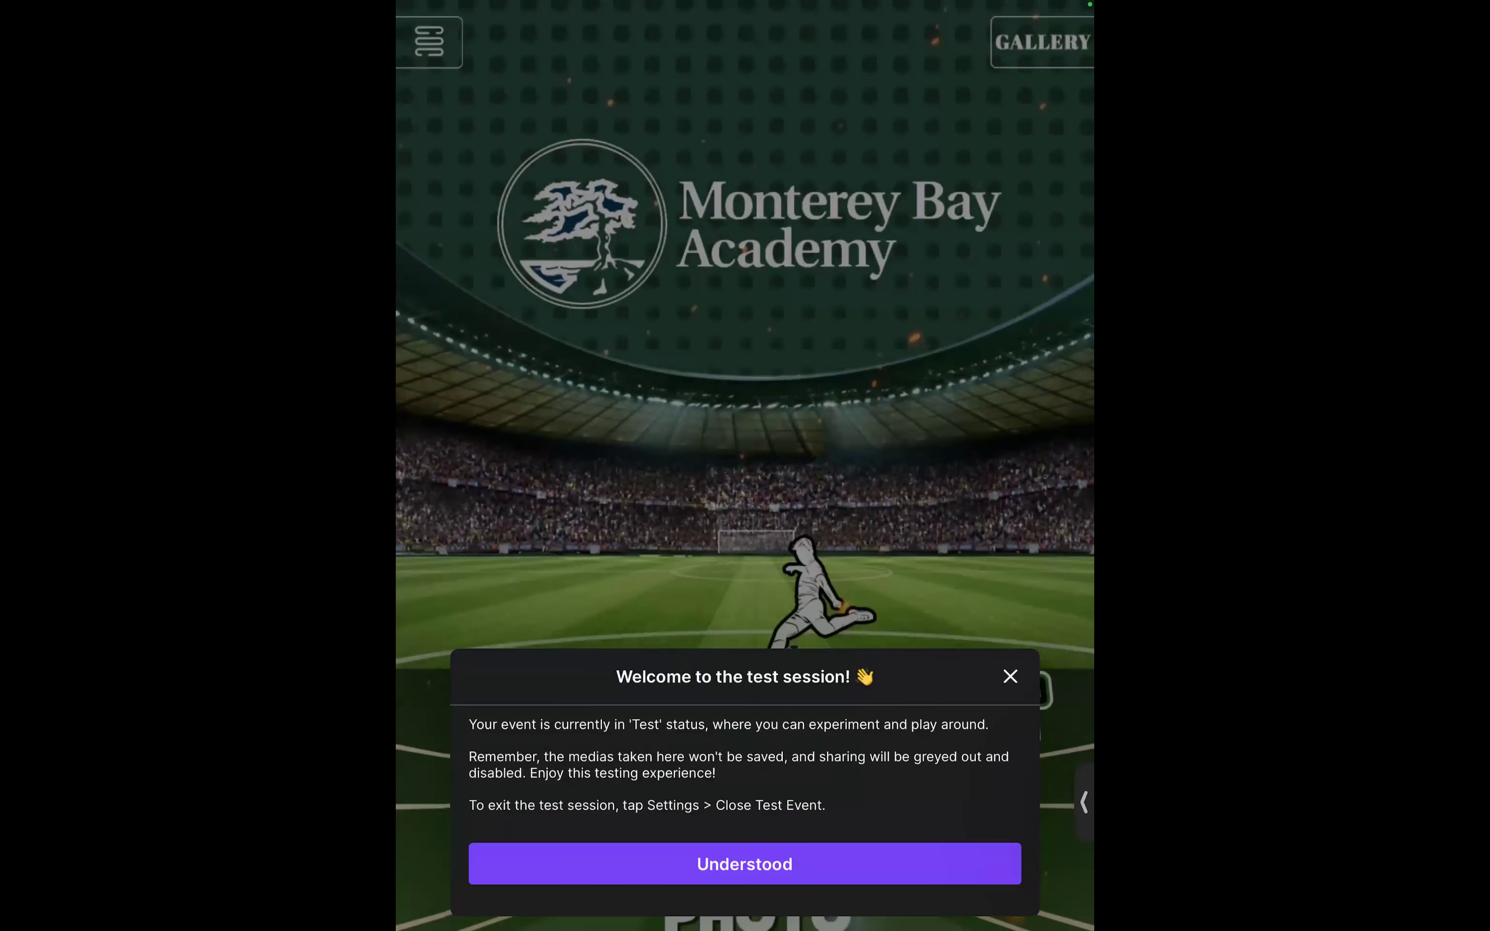
Run a front-camera test session from the soccer ball, then start another from the ball.
click(744, 864)
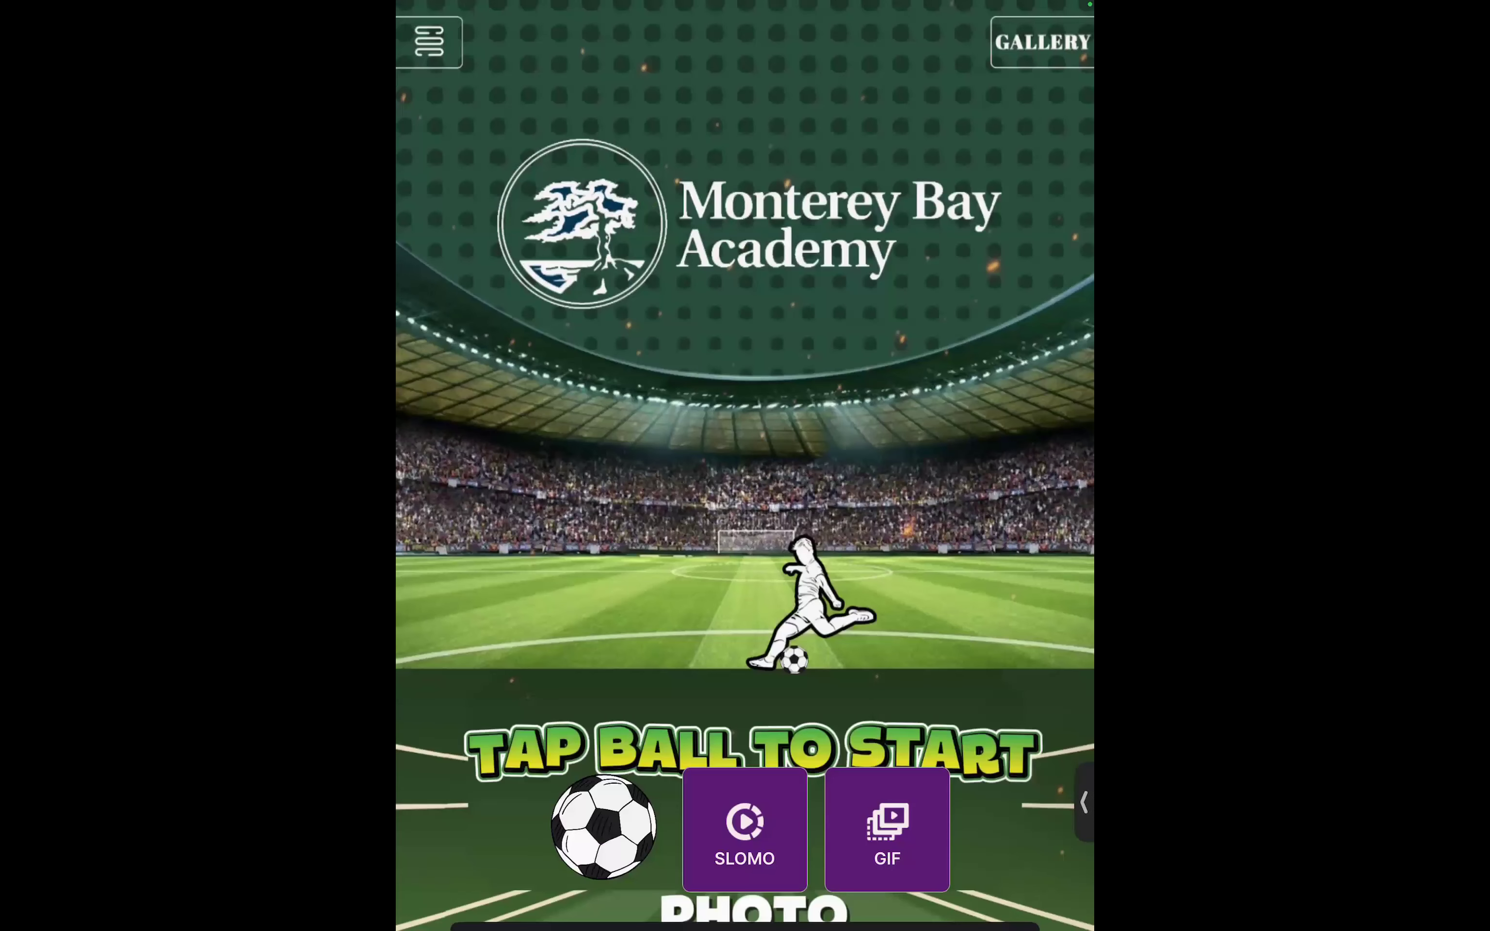
click(602, 827)
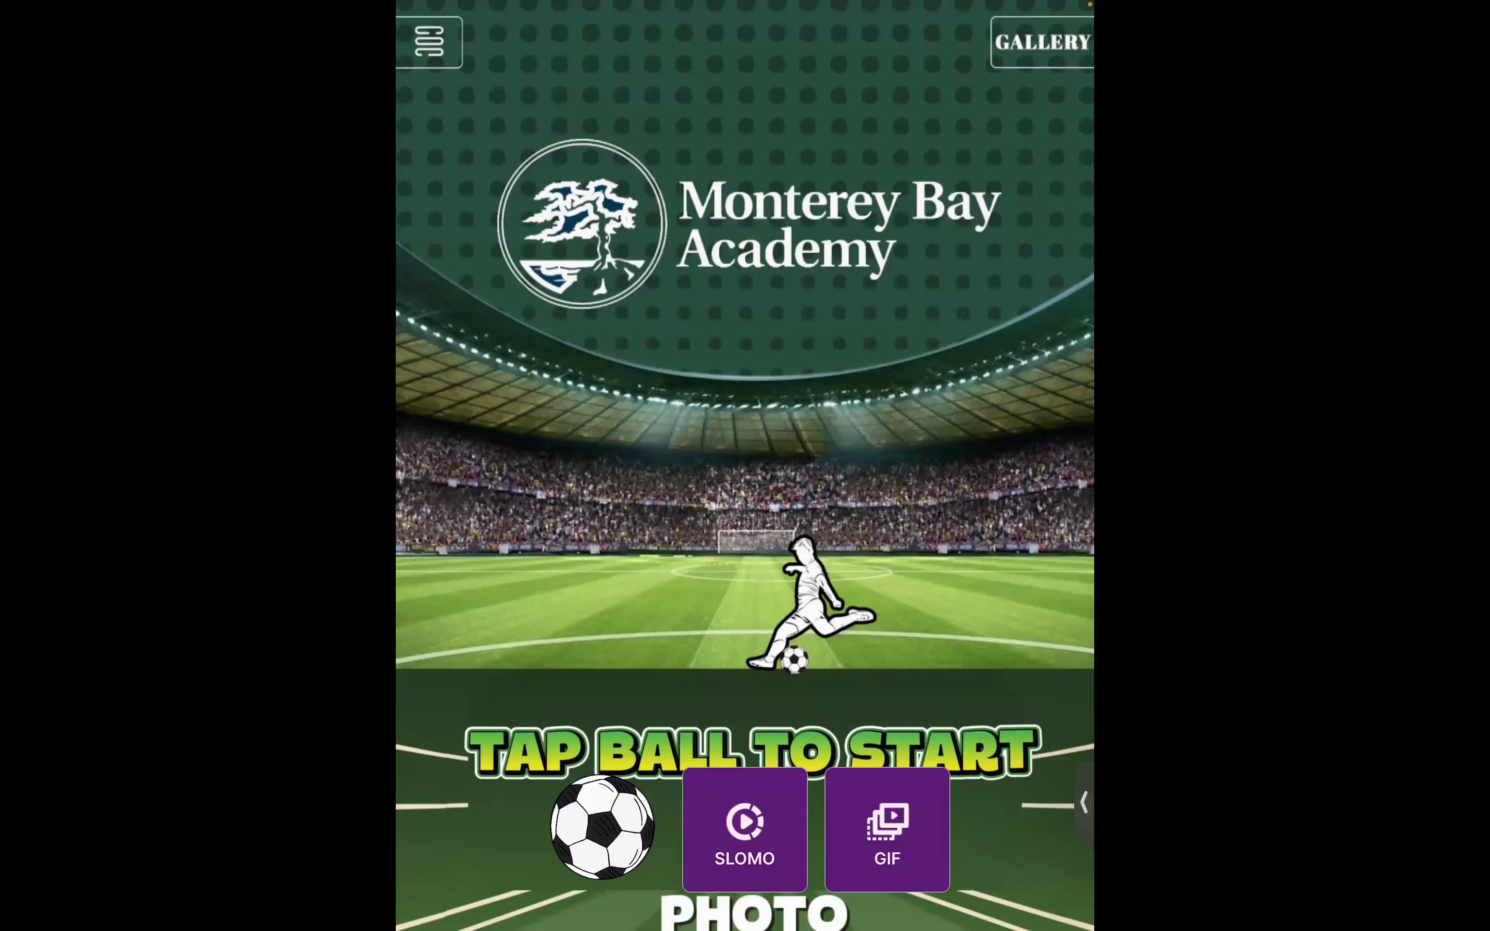
click(602, 828)
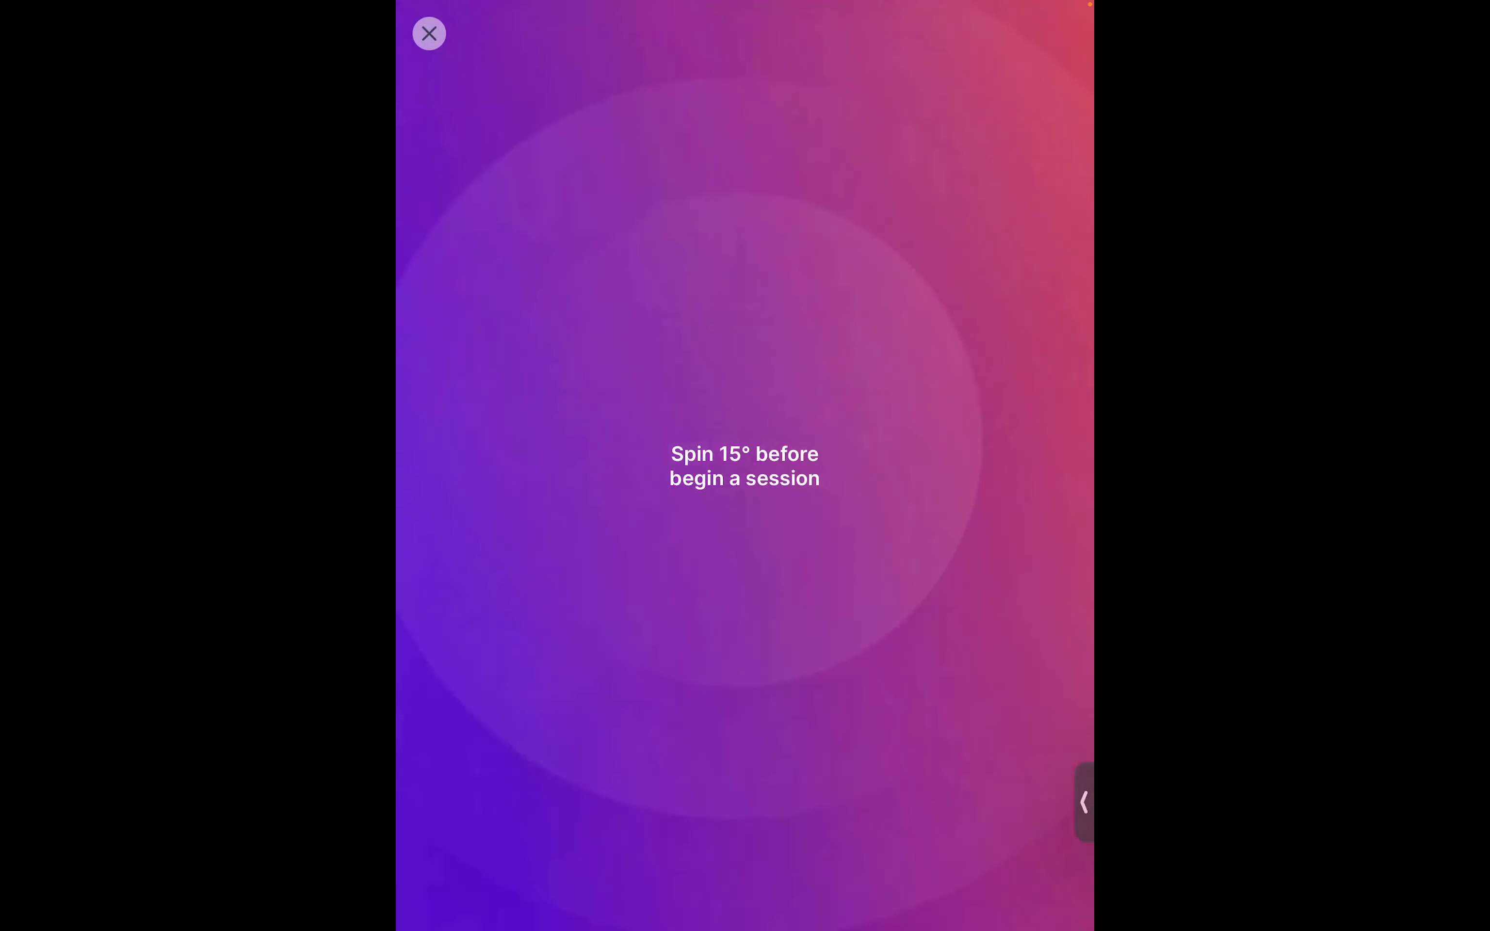
Cancel the 'Spin 15° before begin a session' prompt and dismiss the test session welcome message.
click(429, 34)
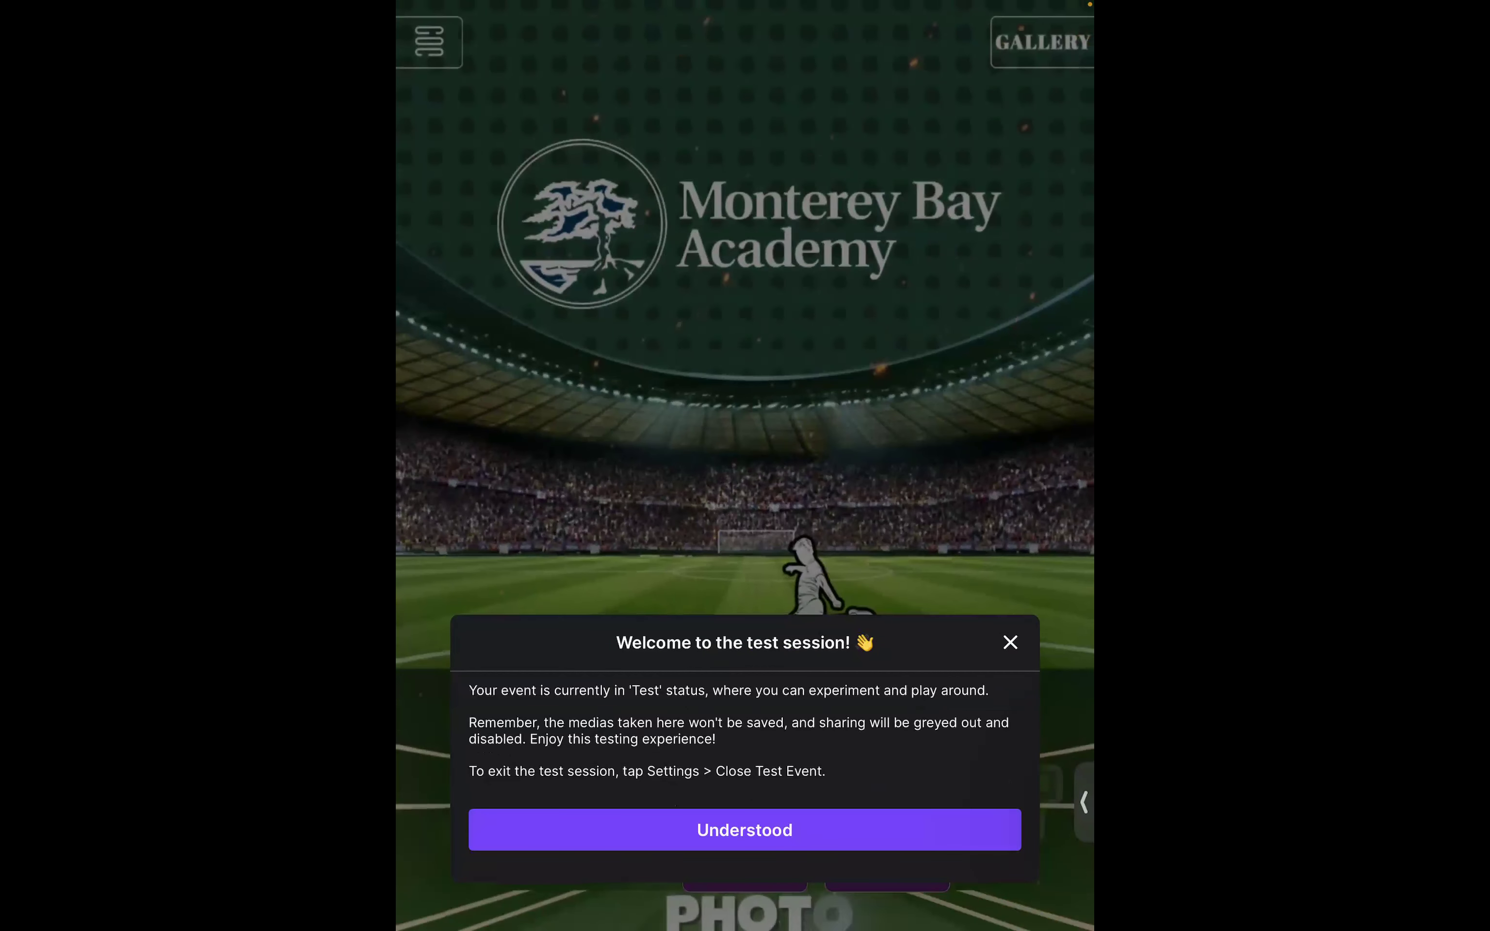
click(745, 830)
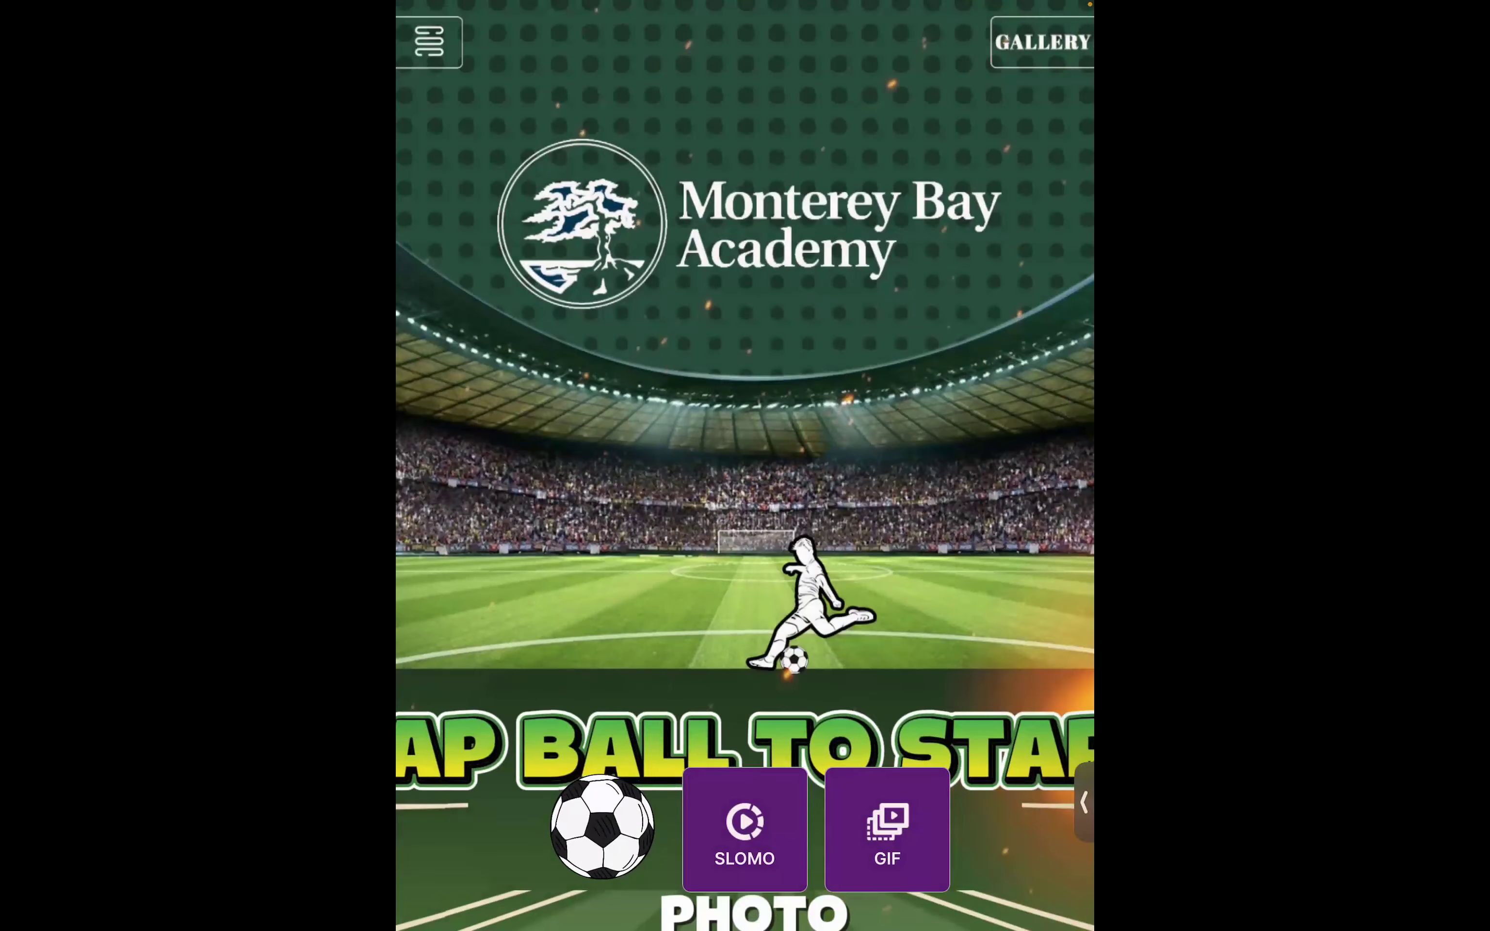
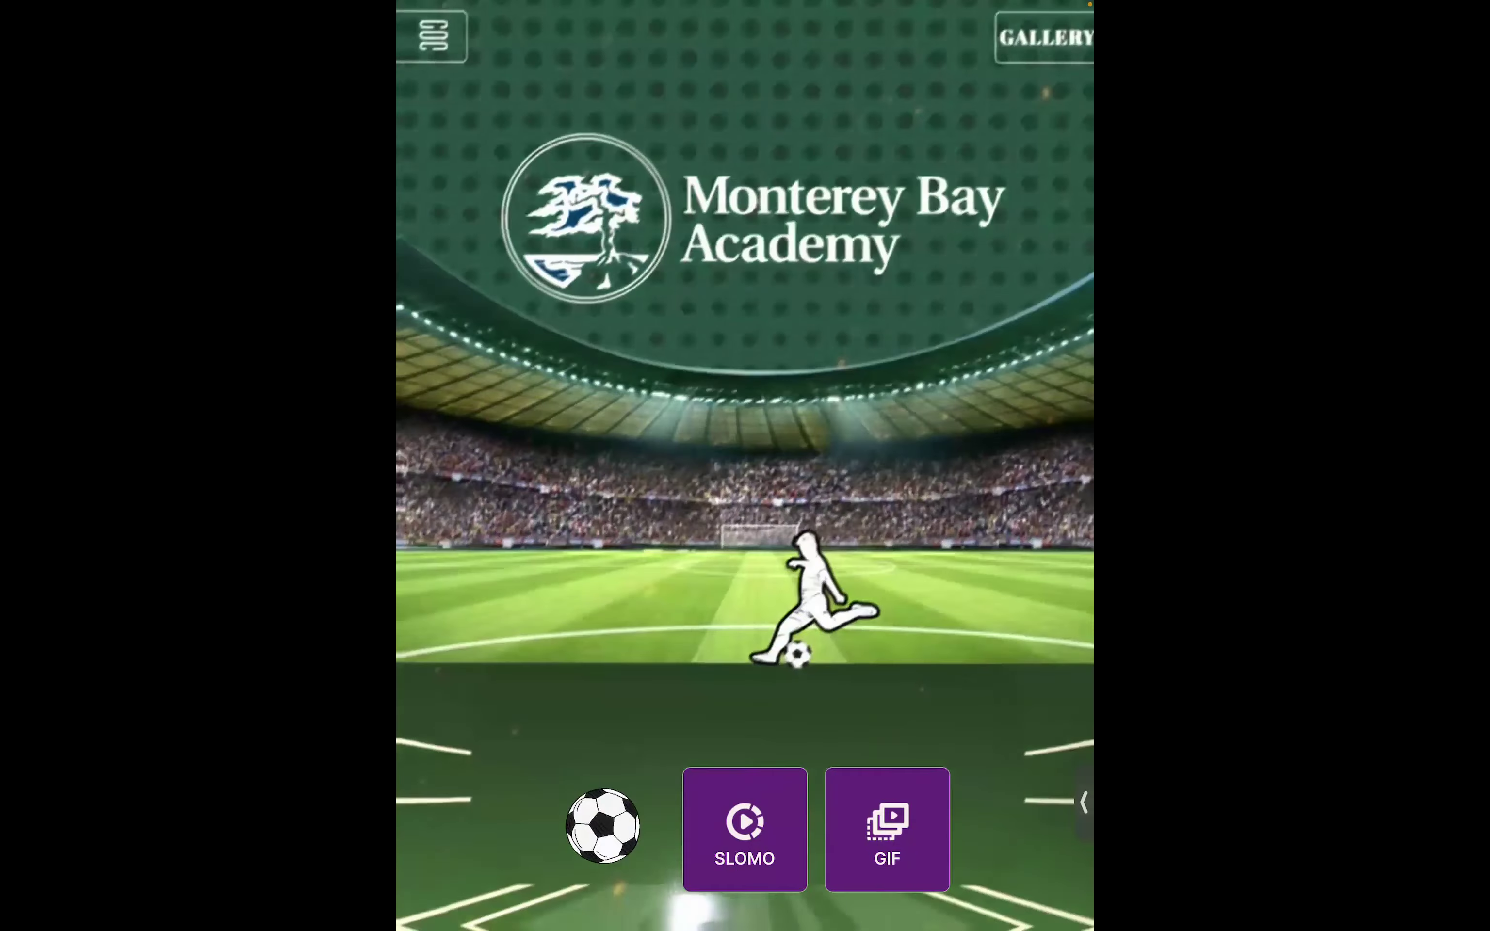
Close the soccer photo booth on the iPad and switch back to the computer's screen.
key(super+h)
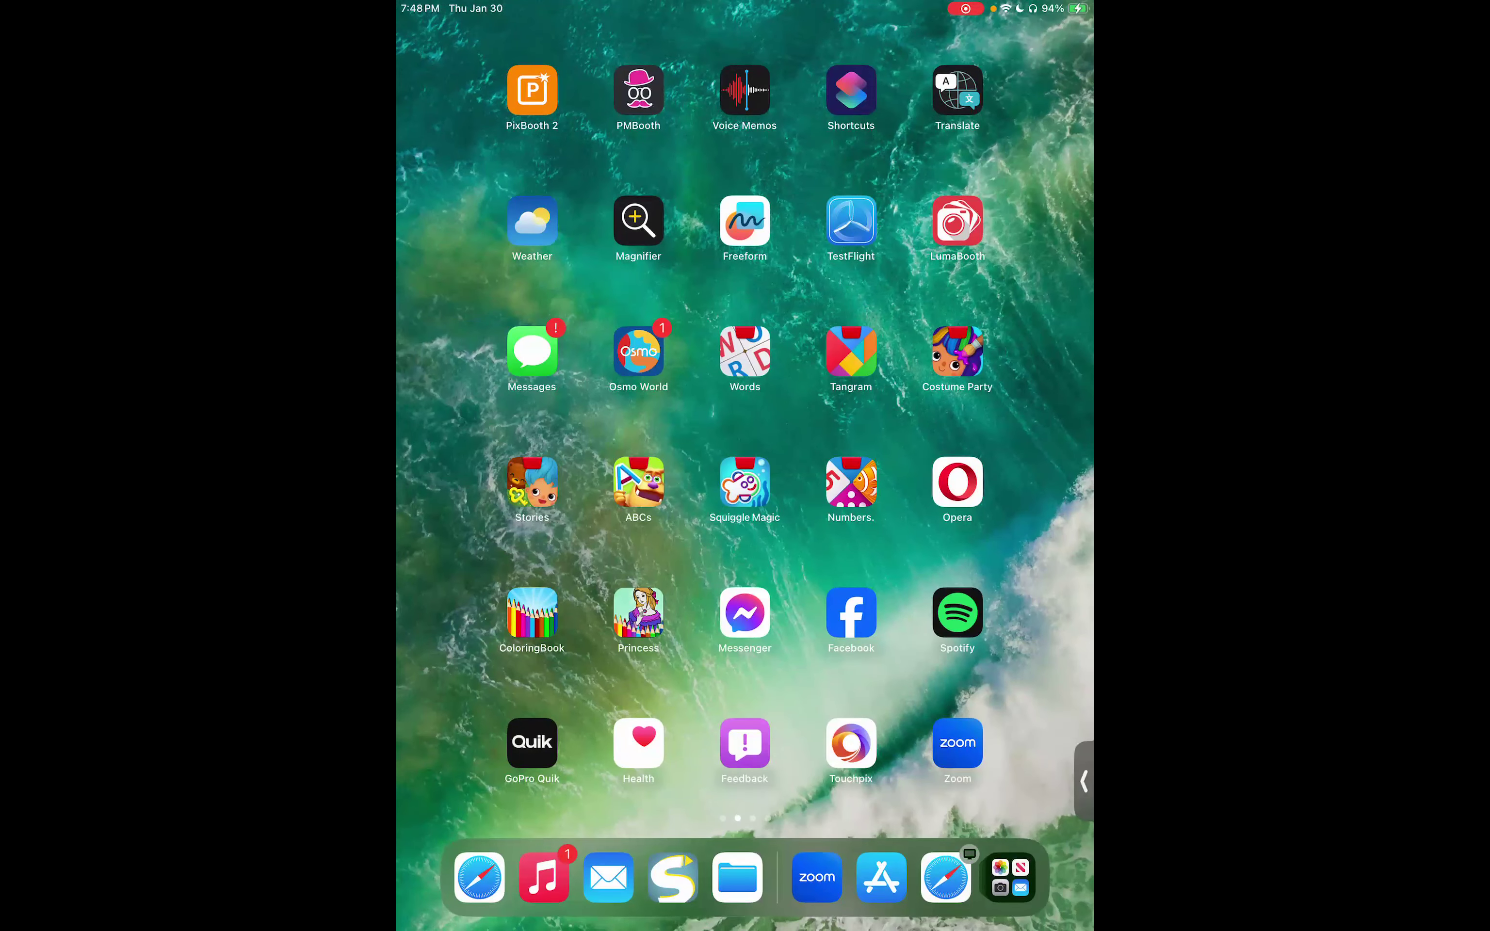
key(super+Tab)
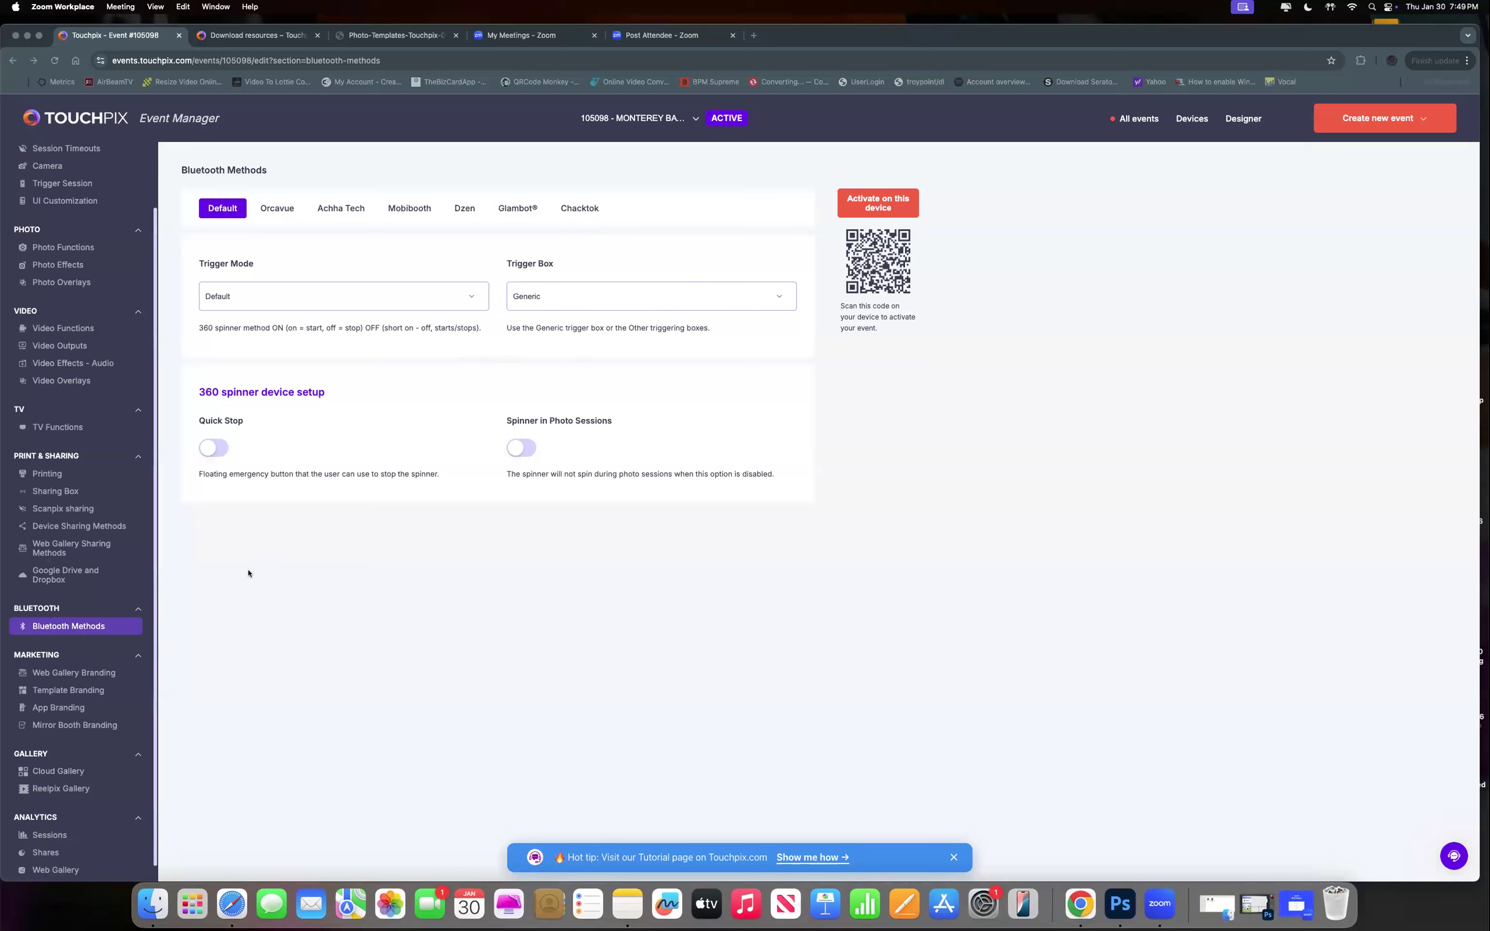
Bring Chrome forward, go to Video Effects - Audio, and bring up the Slomo Add audio choices.
click(69, 367)
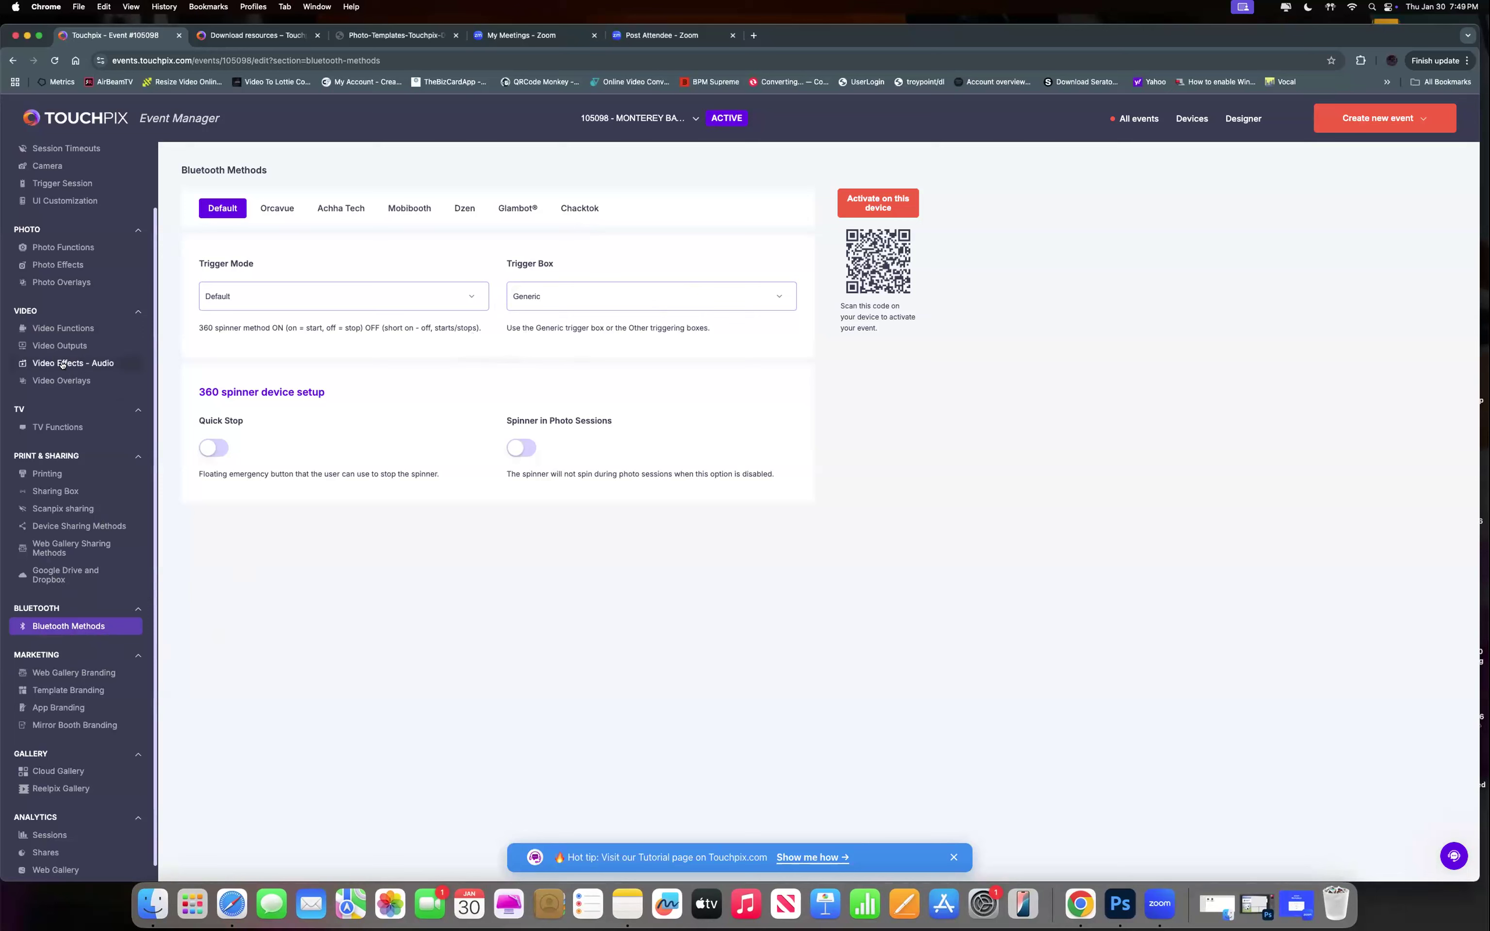
click(61, 365)
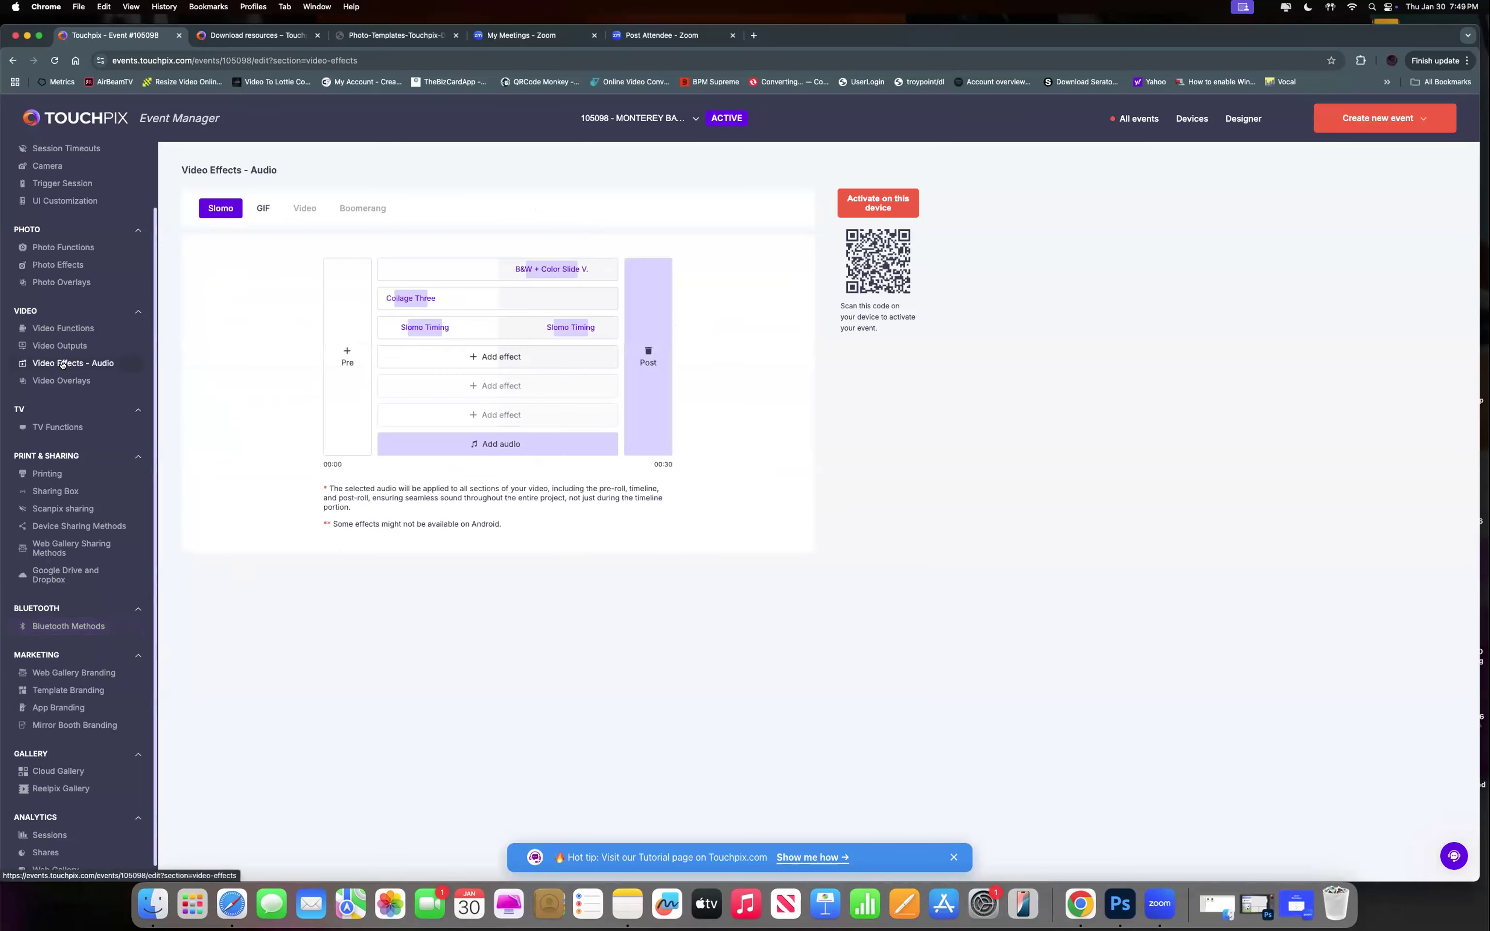
click(496, 446)
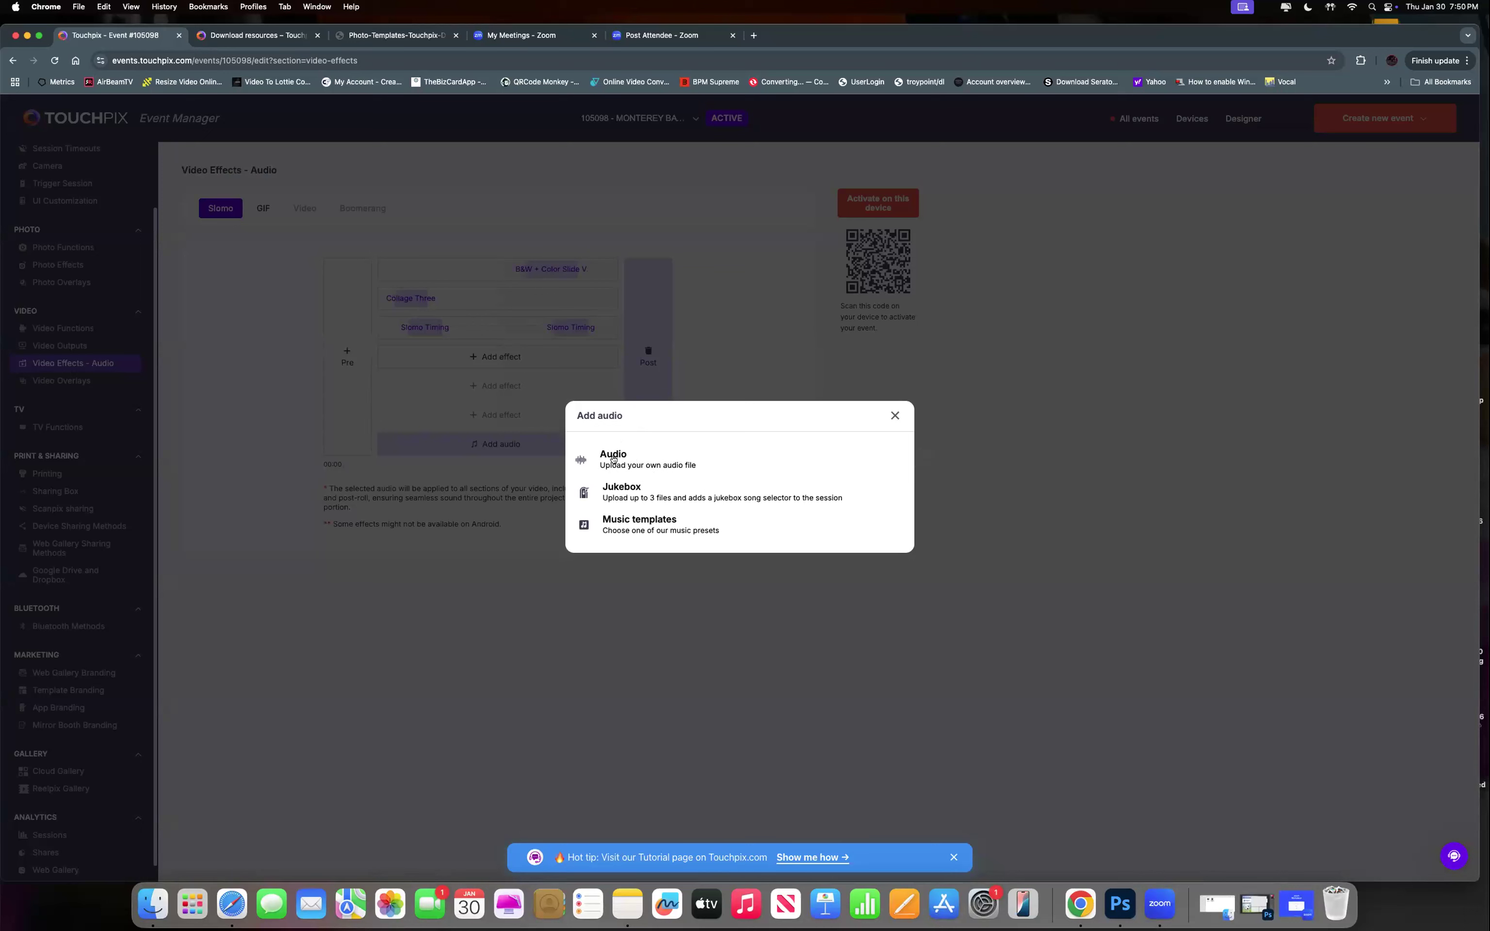
click(613, 459)
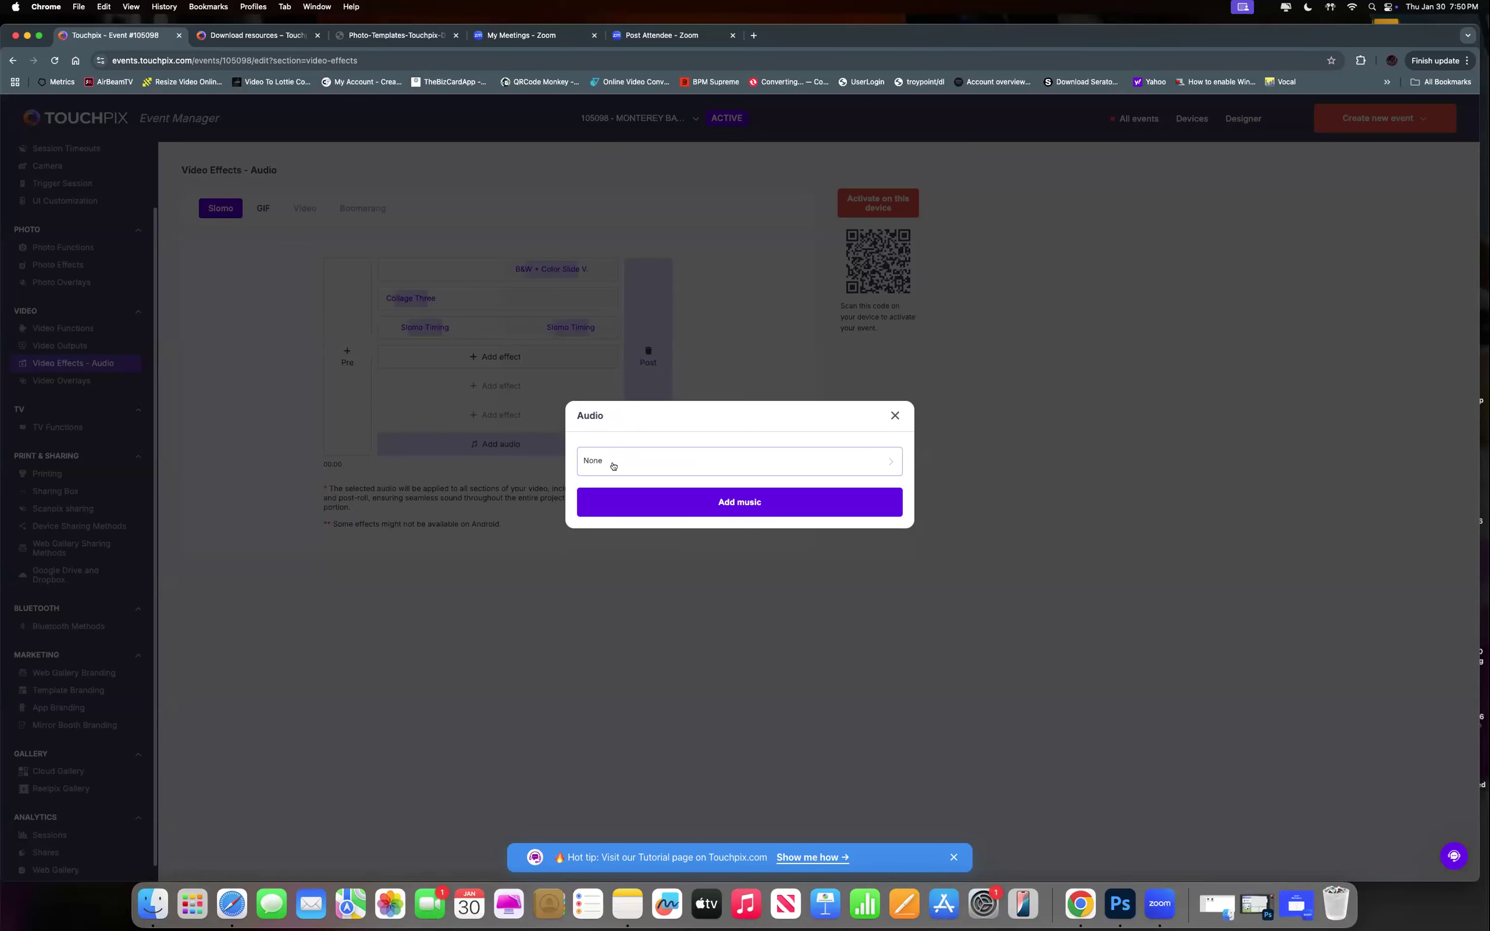
click(612, 462)
click(737, 482)
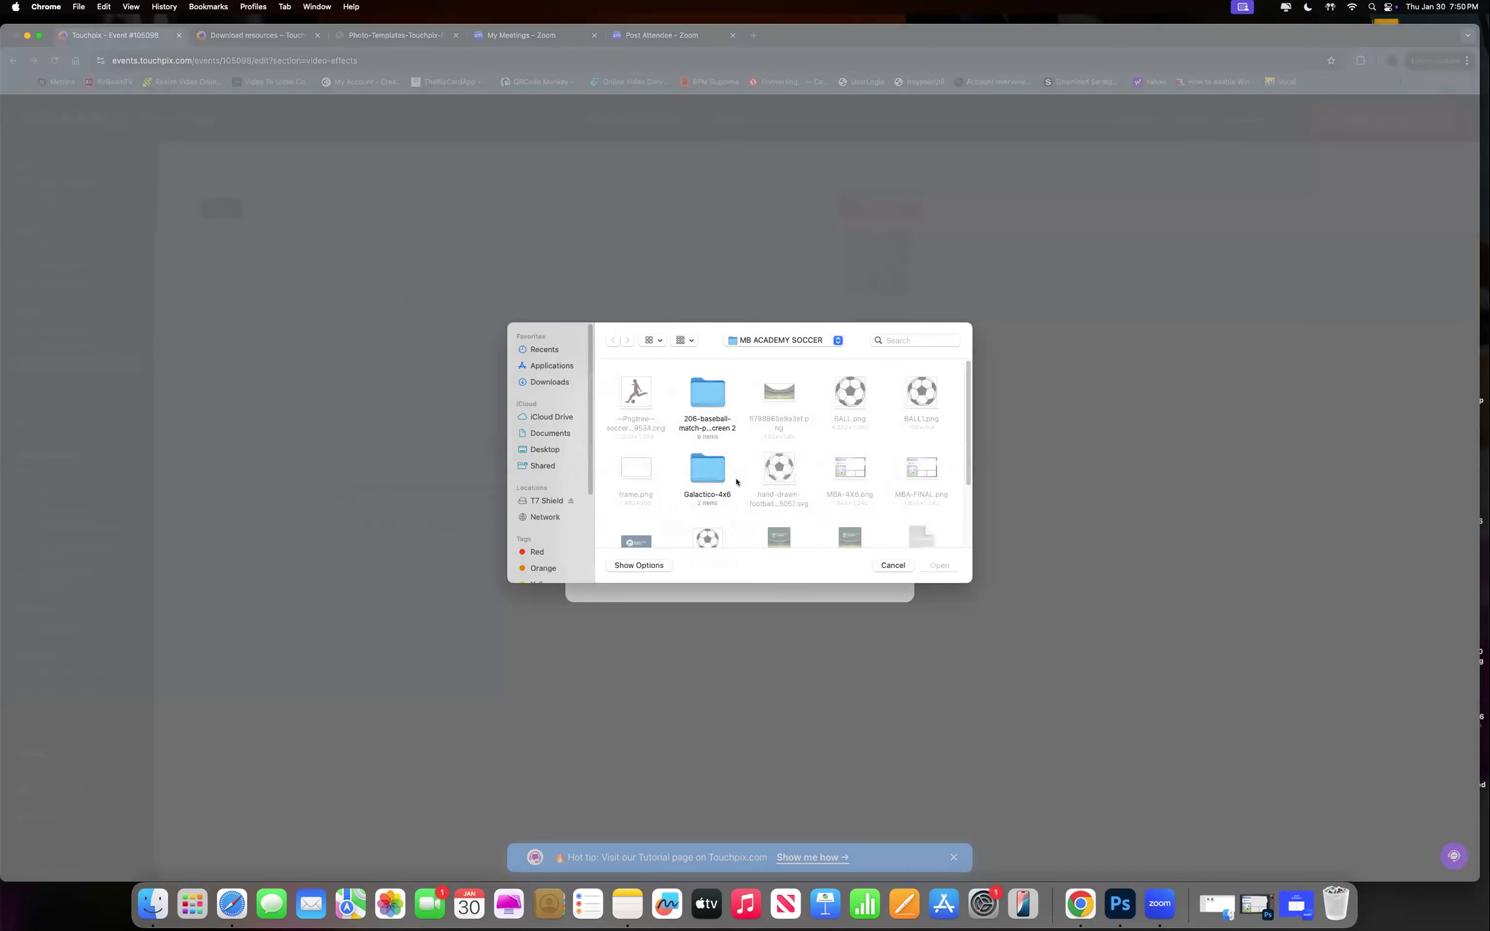
scroll(741, 481, down, 5)
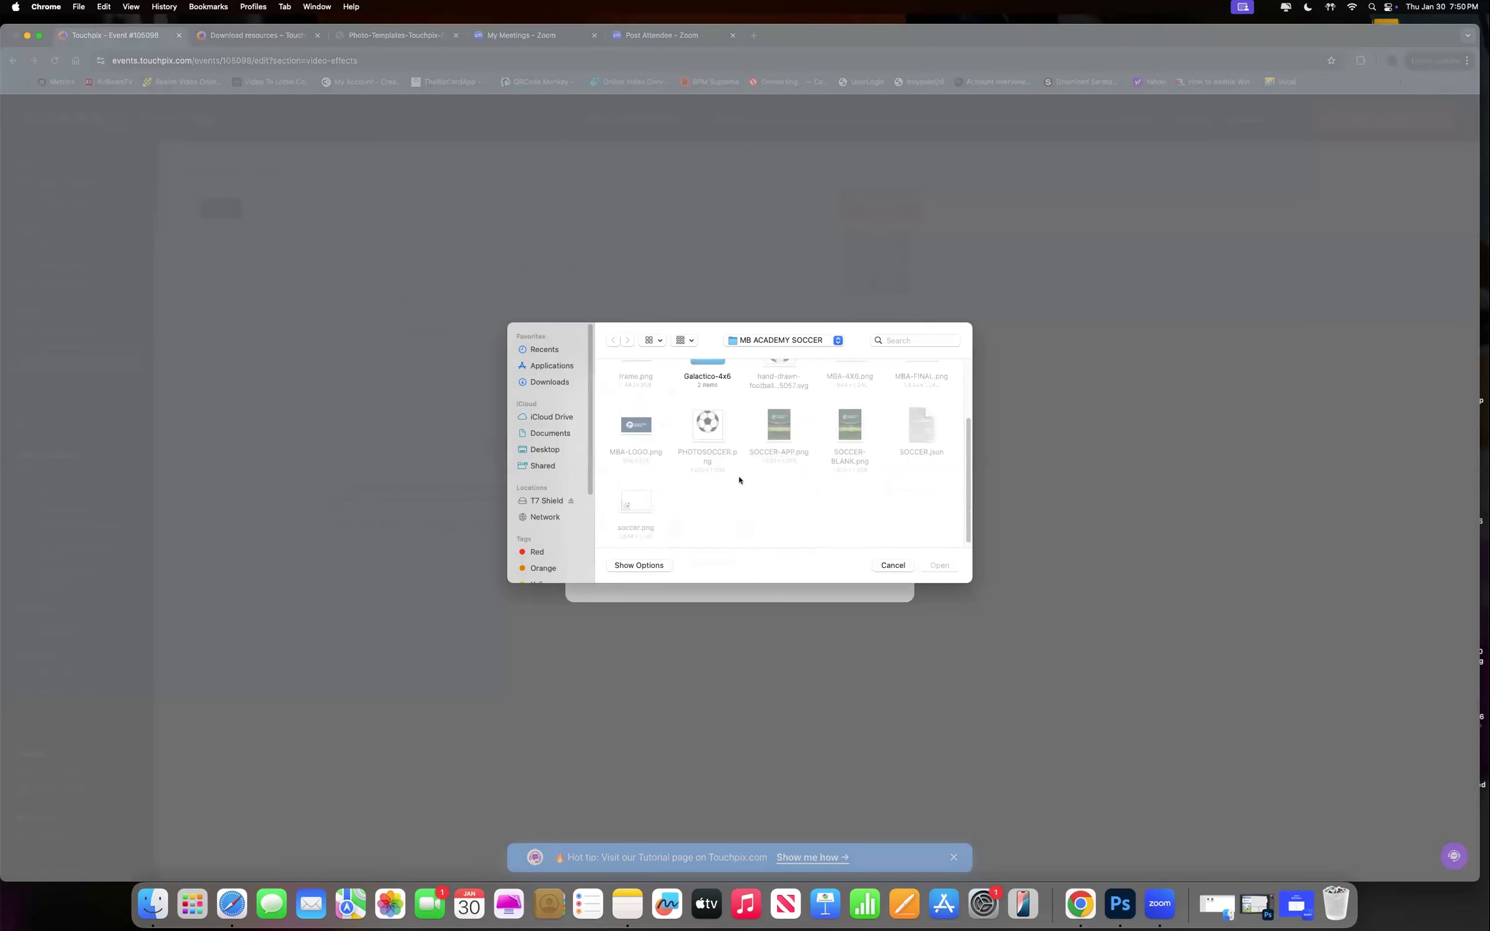
scroll(733, 477, up, 5)
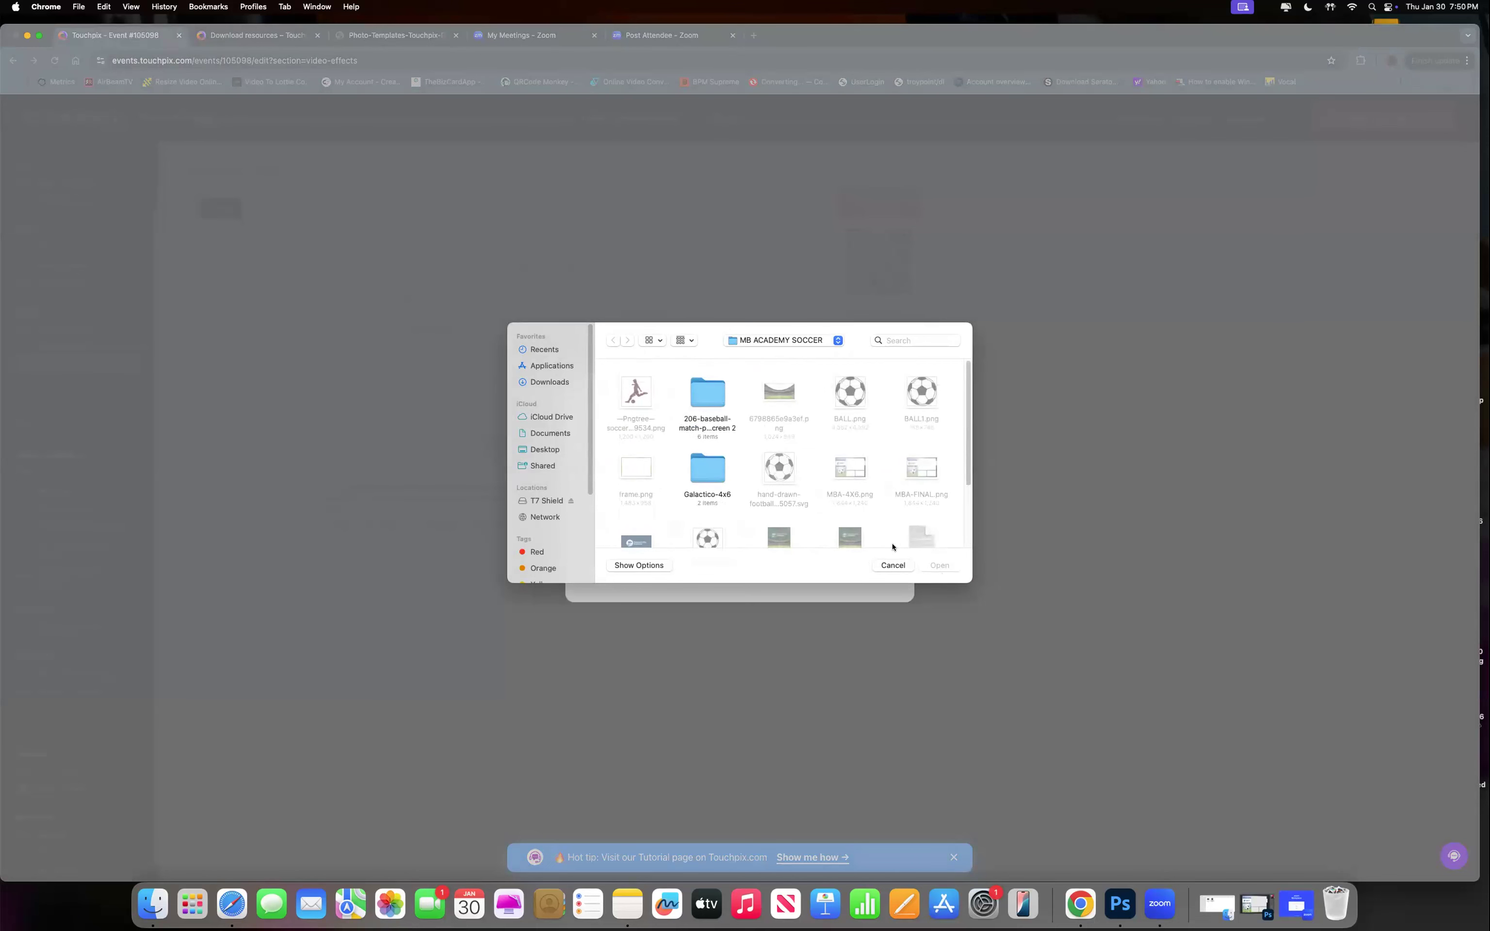
click(893, 565)
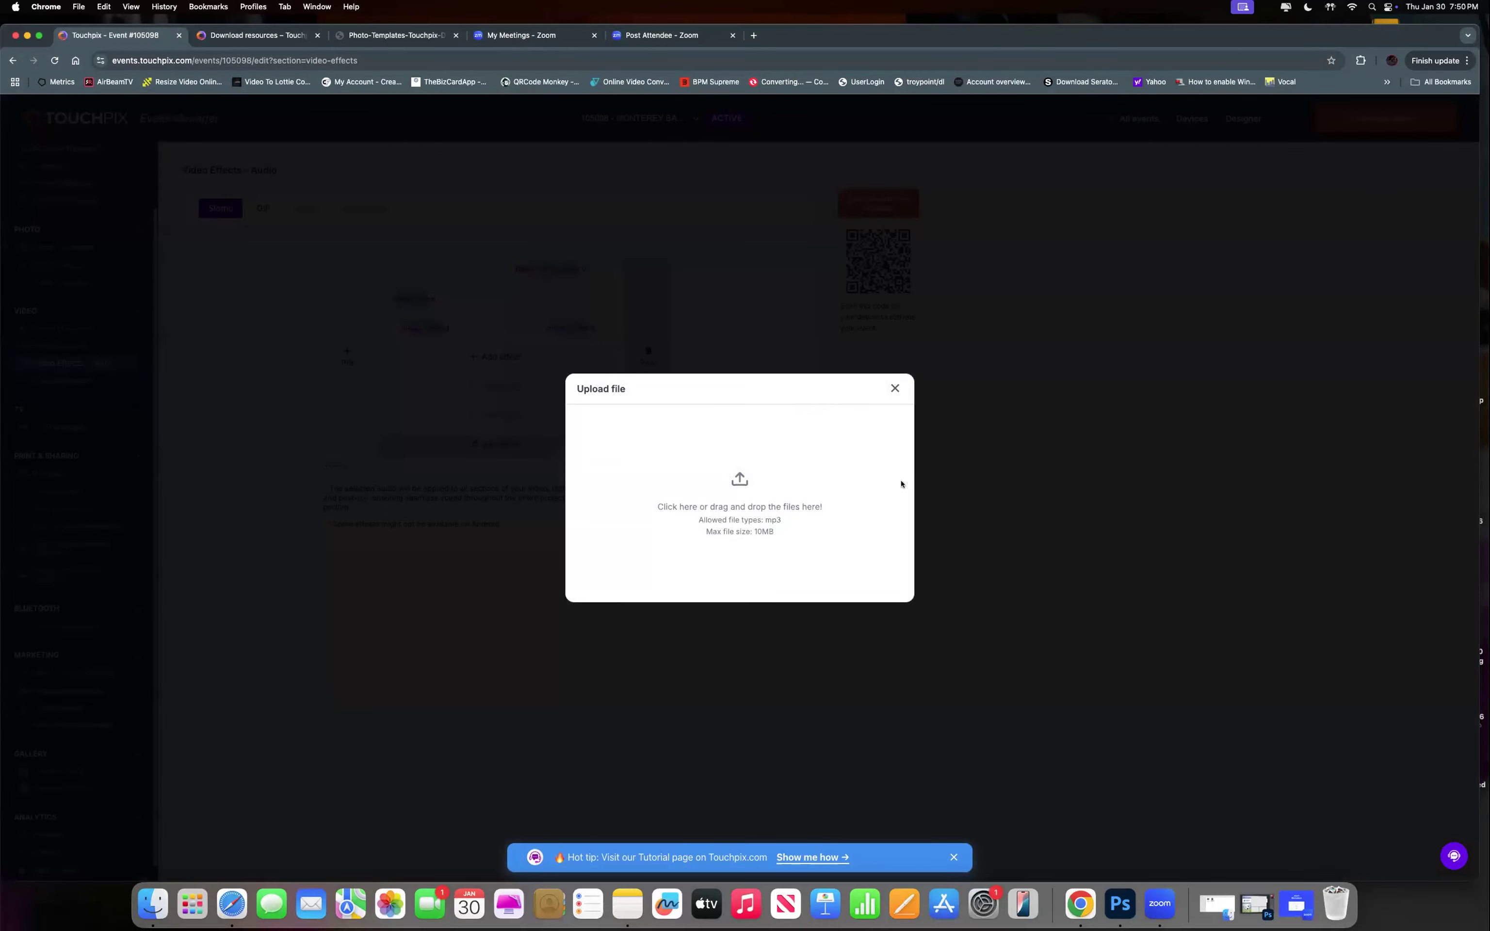
click(893, 389)
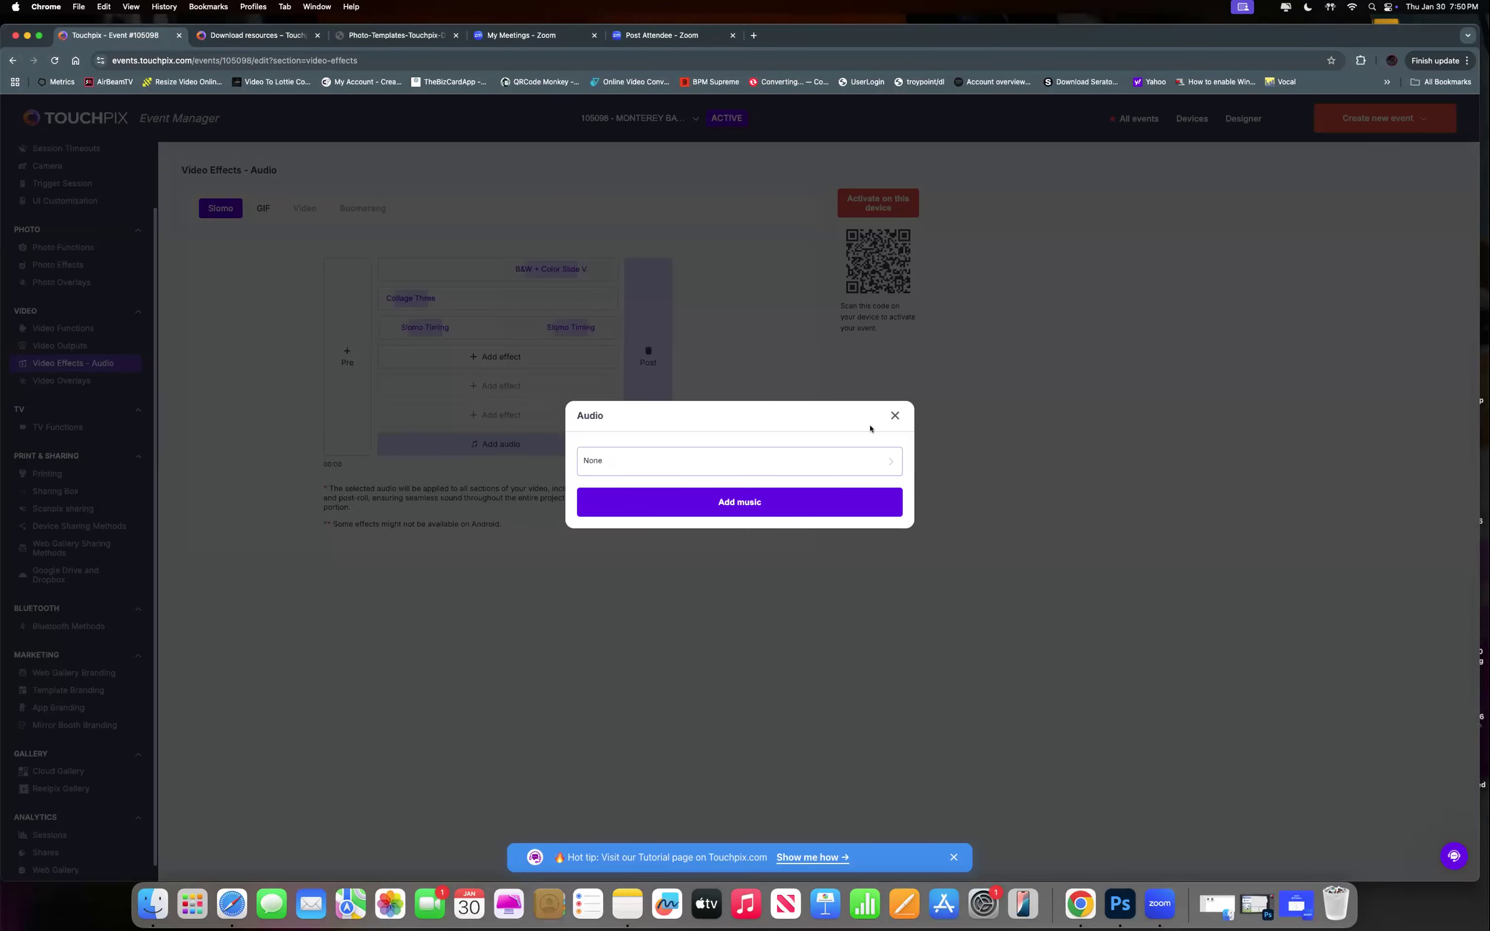
click(779, 465)
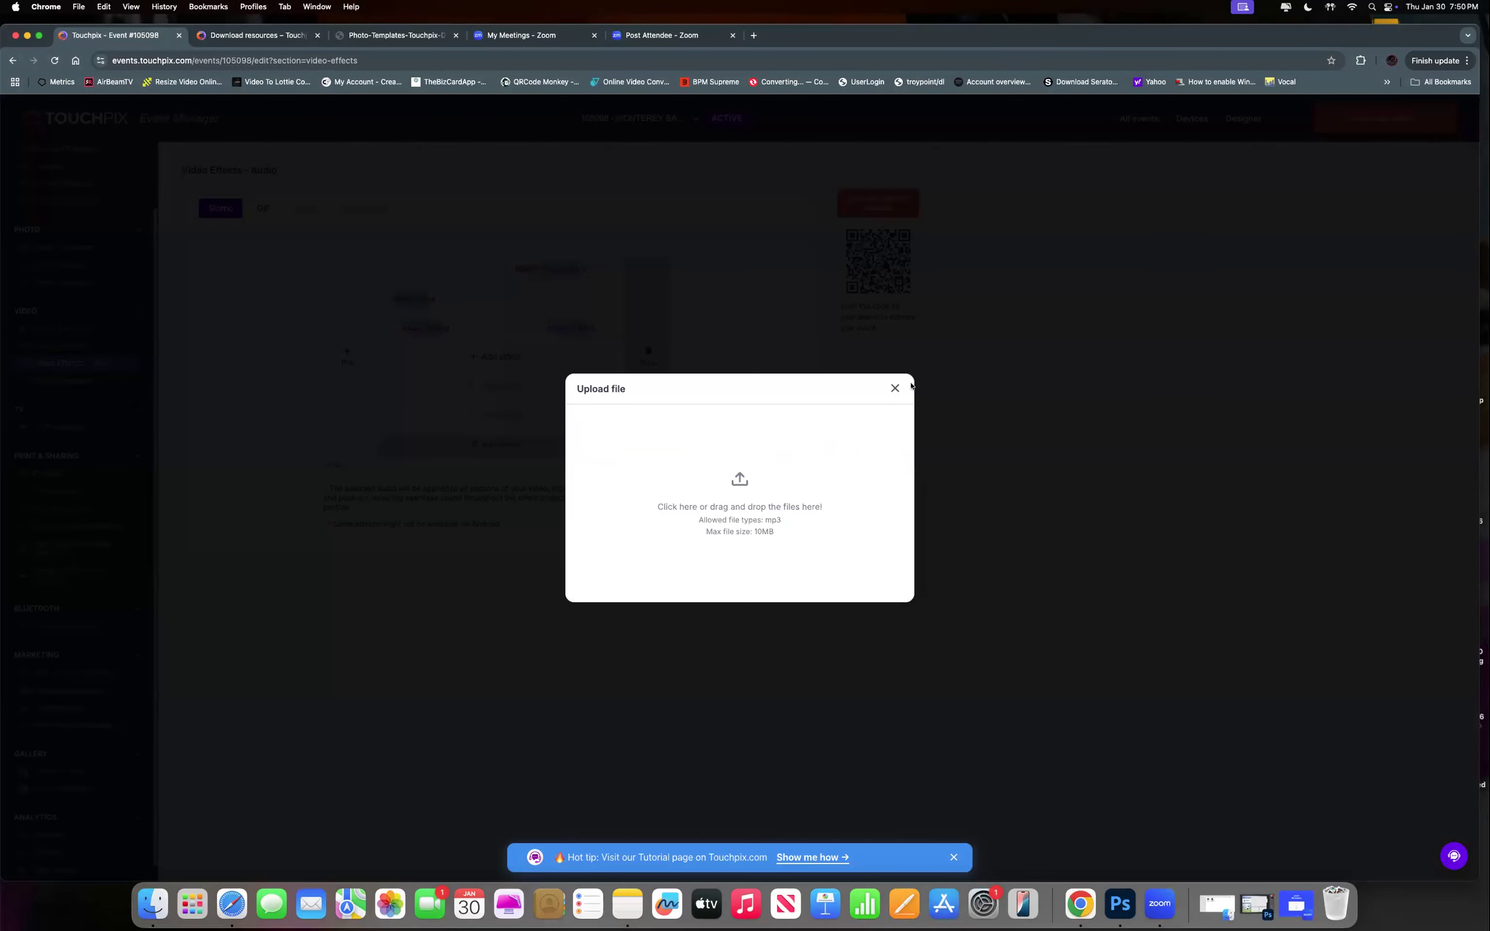
click(894, 388)
click(839, 504)
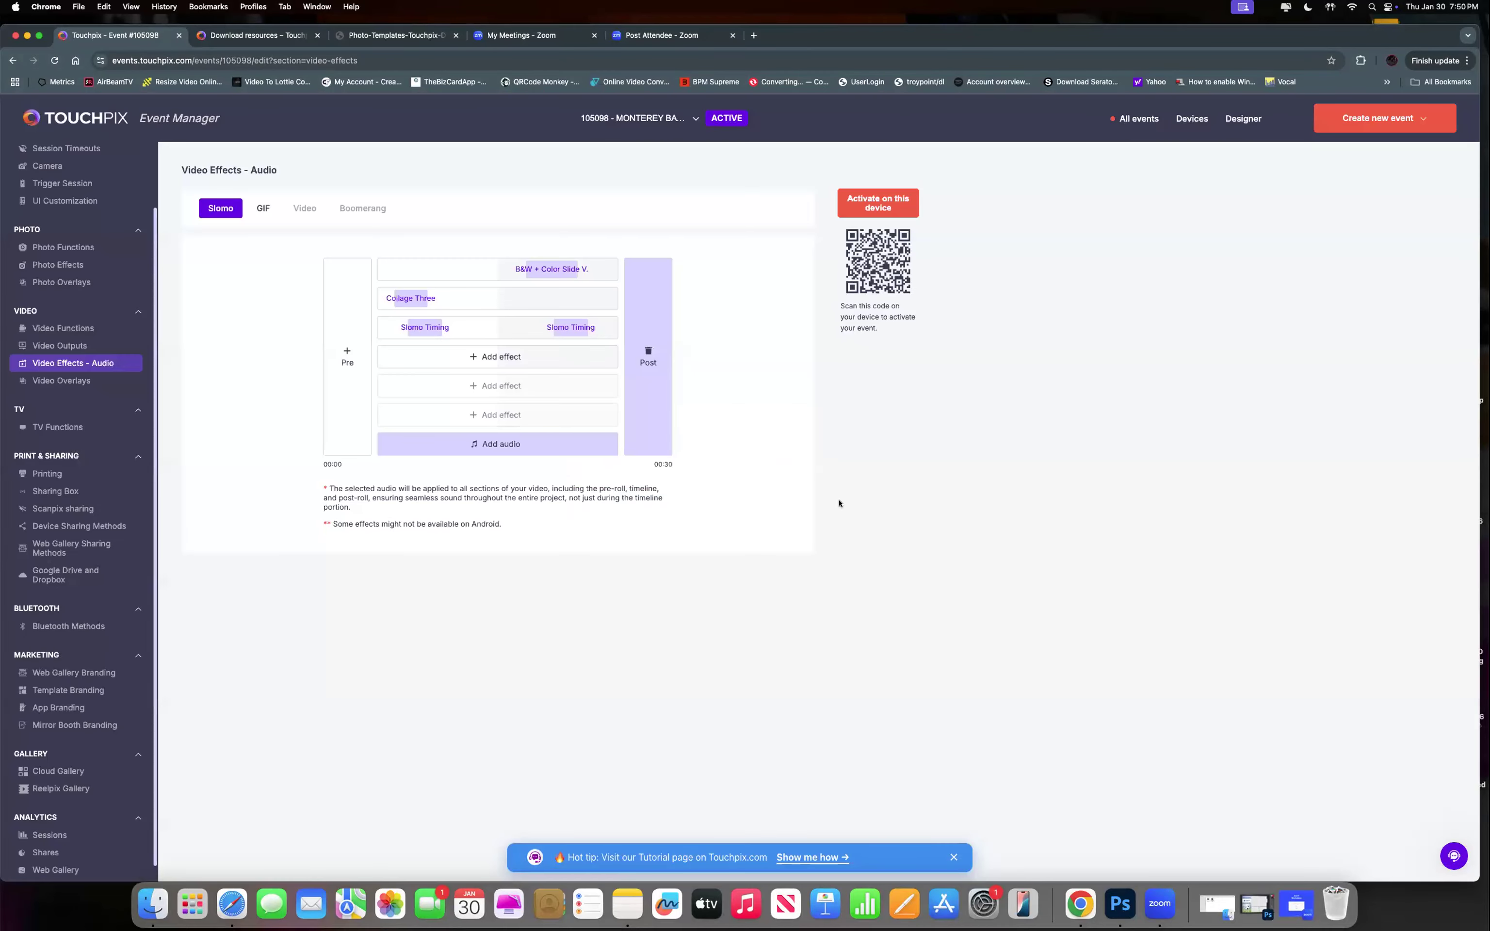
click(454, 450)
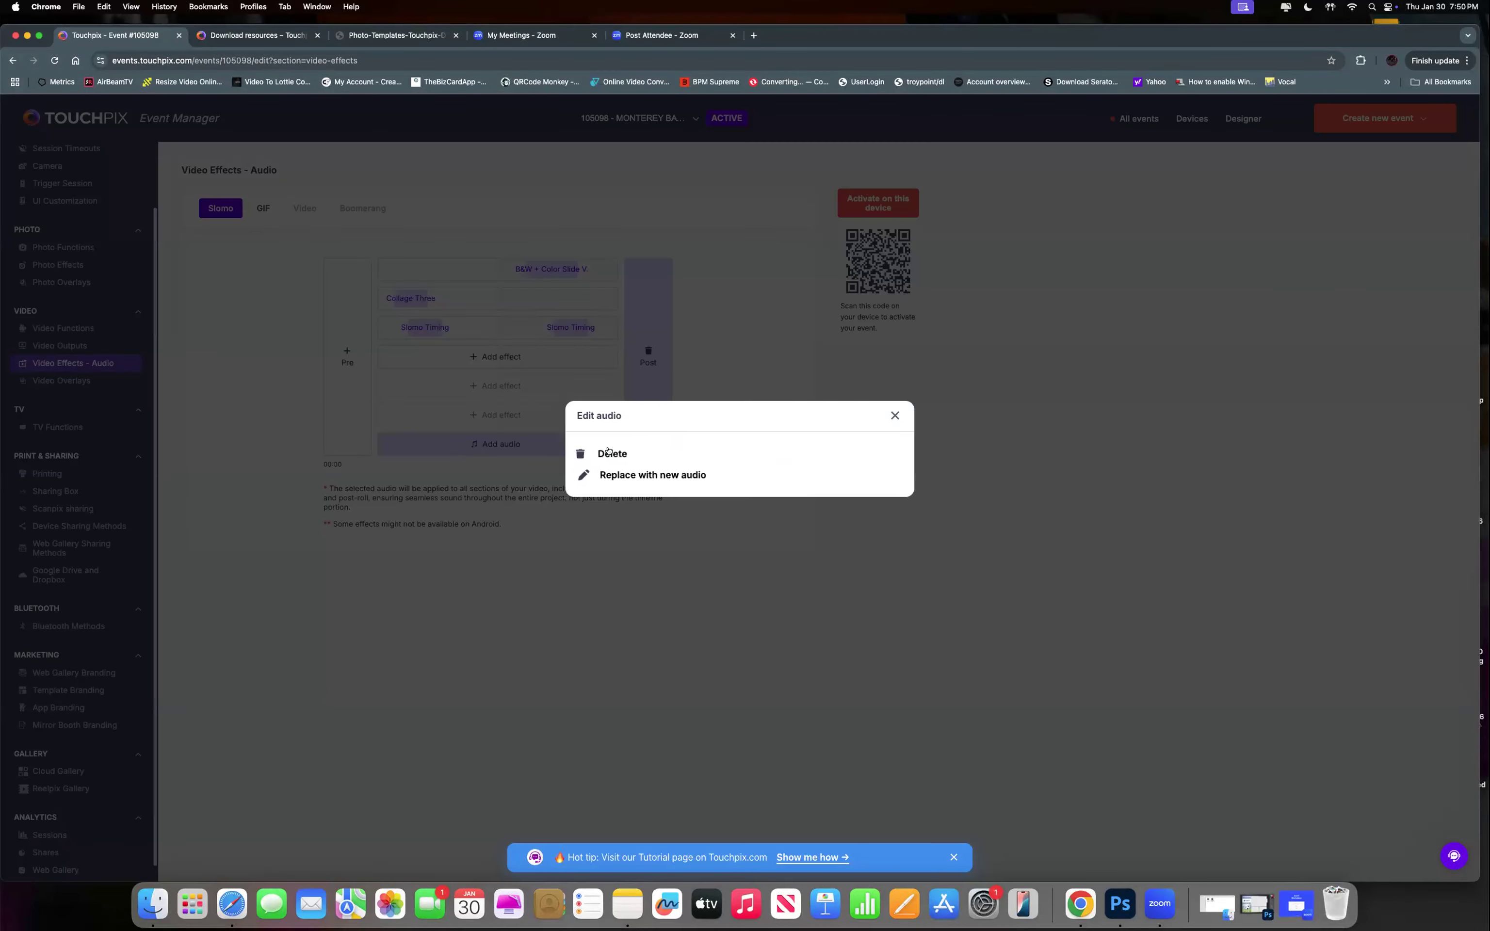
click(610, 453)
Choose Jukebox for Slomo audio and cancel the first slot's song upload without a file.
click(499, 444)
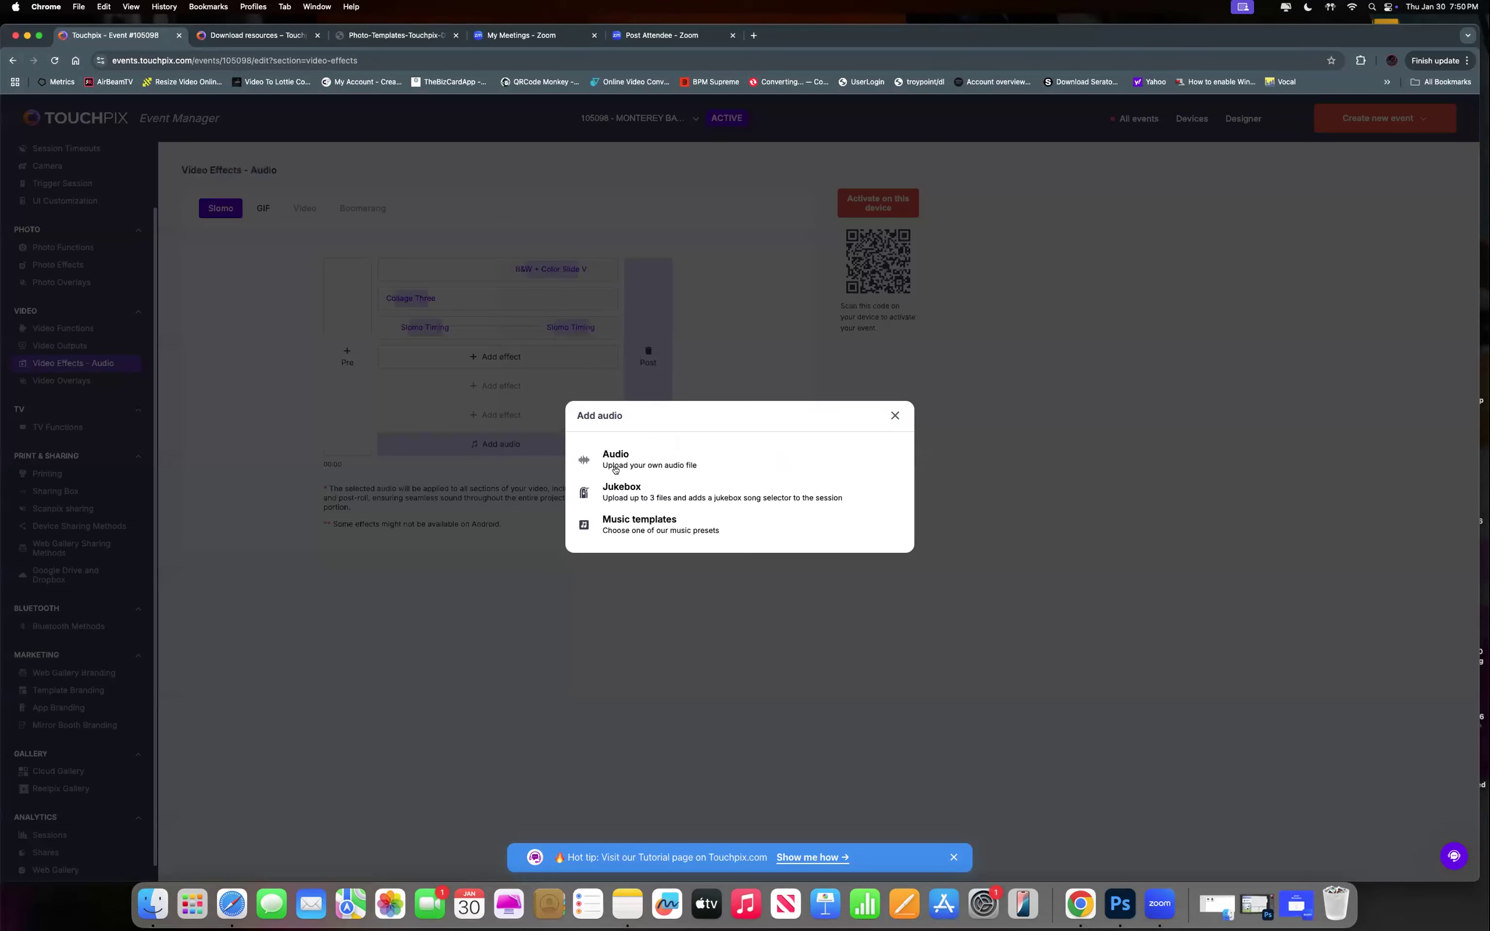
click(635, 493)
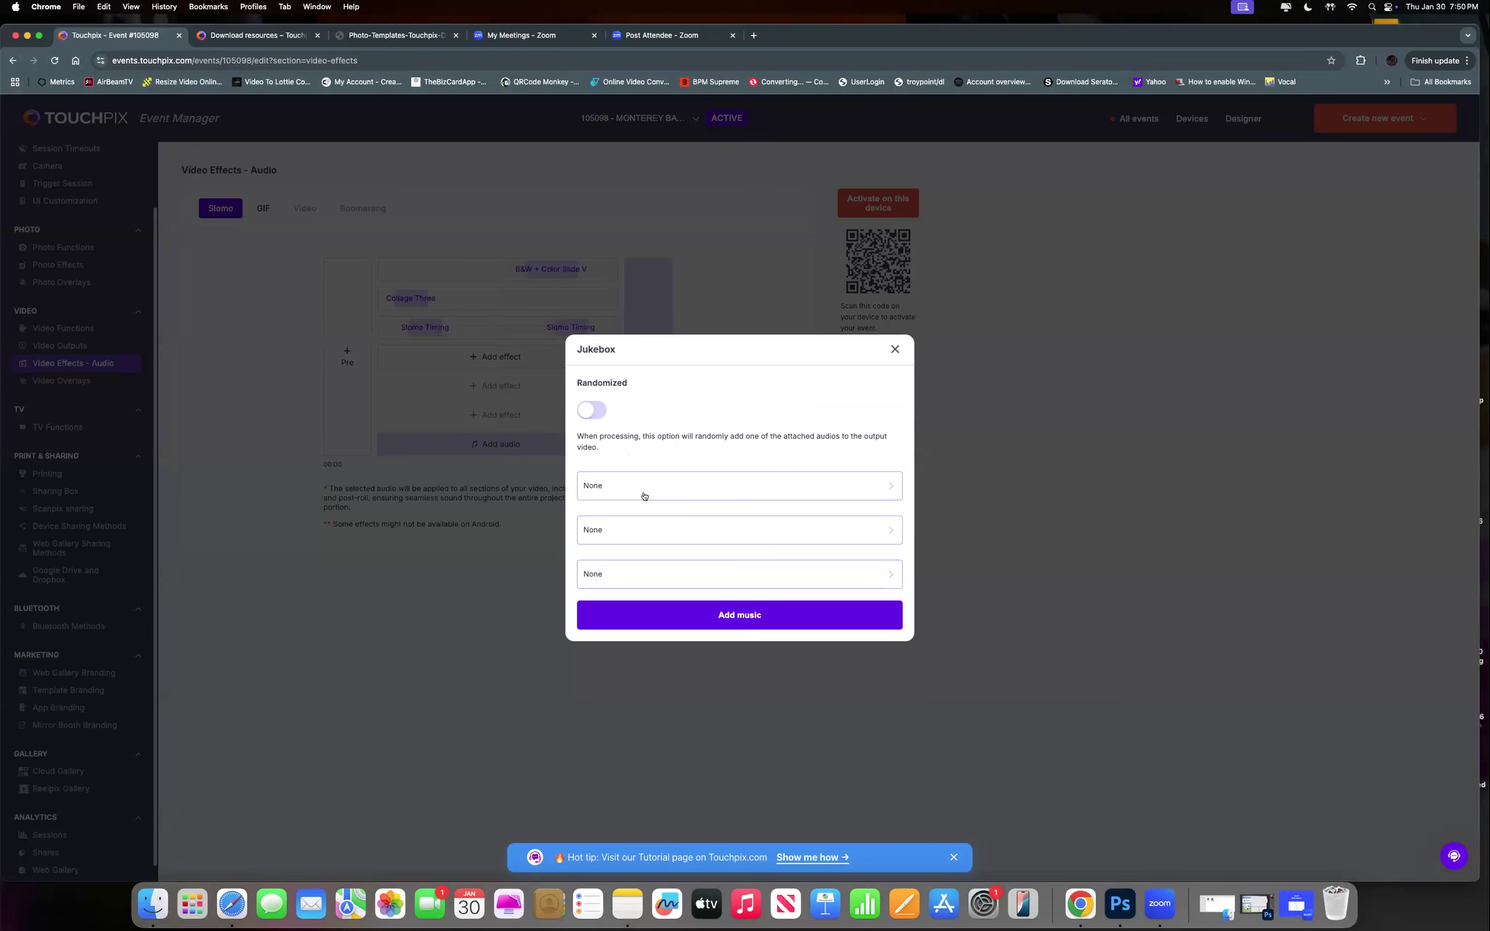
click(668, 488)
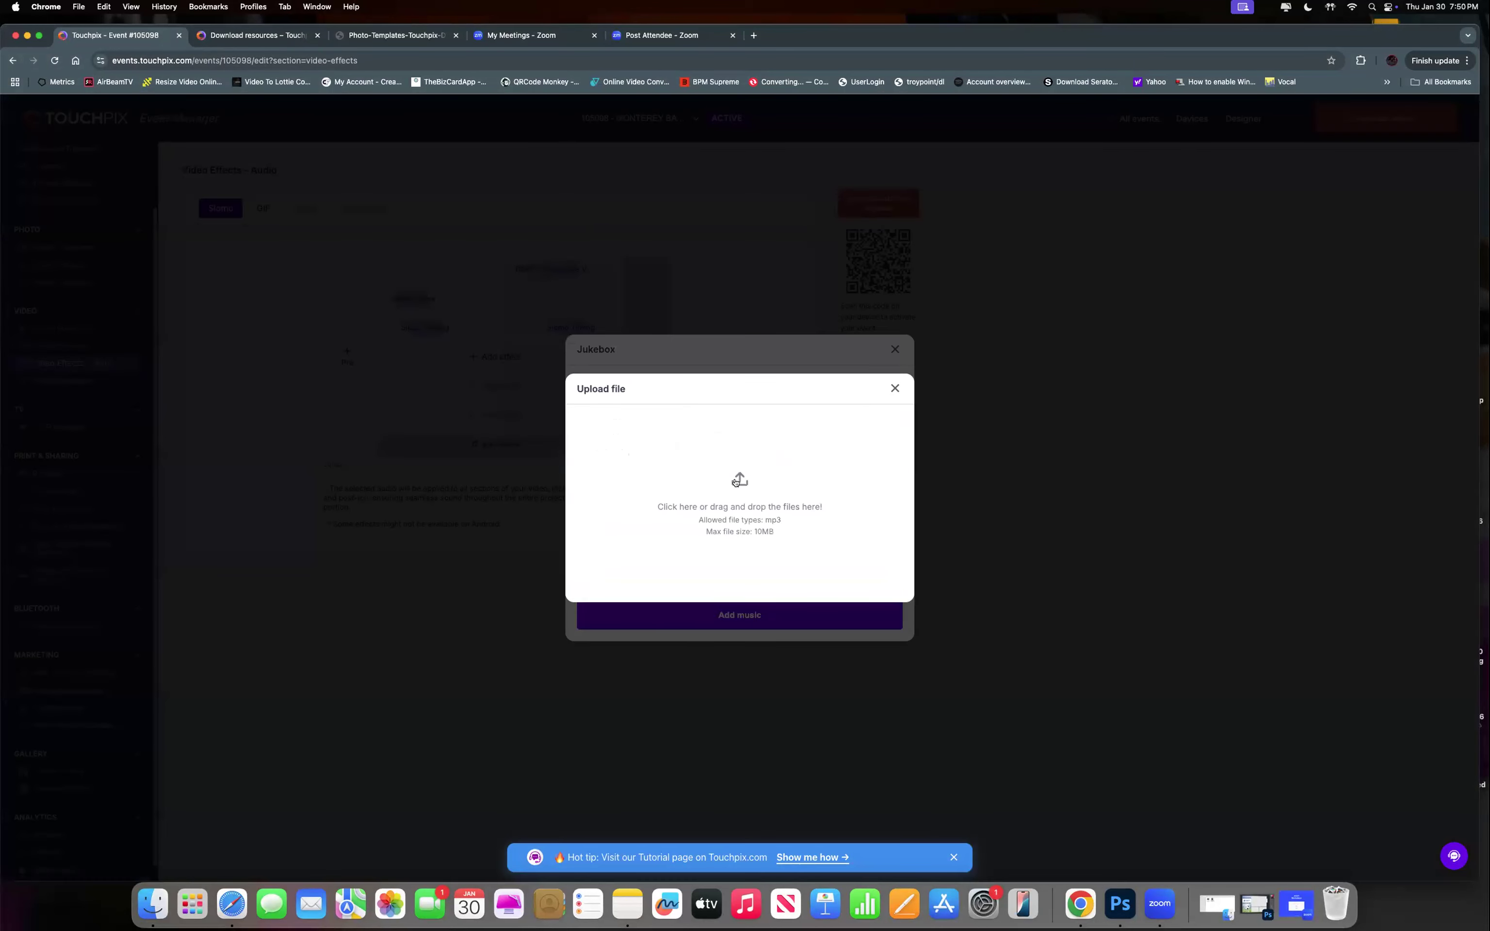
click(896, 388)
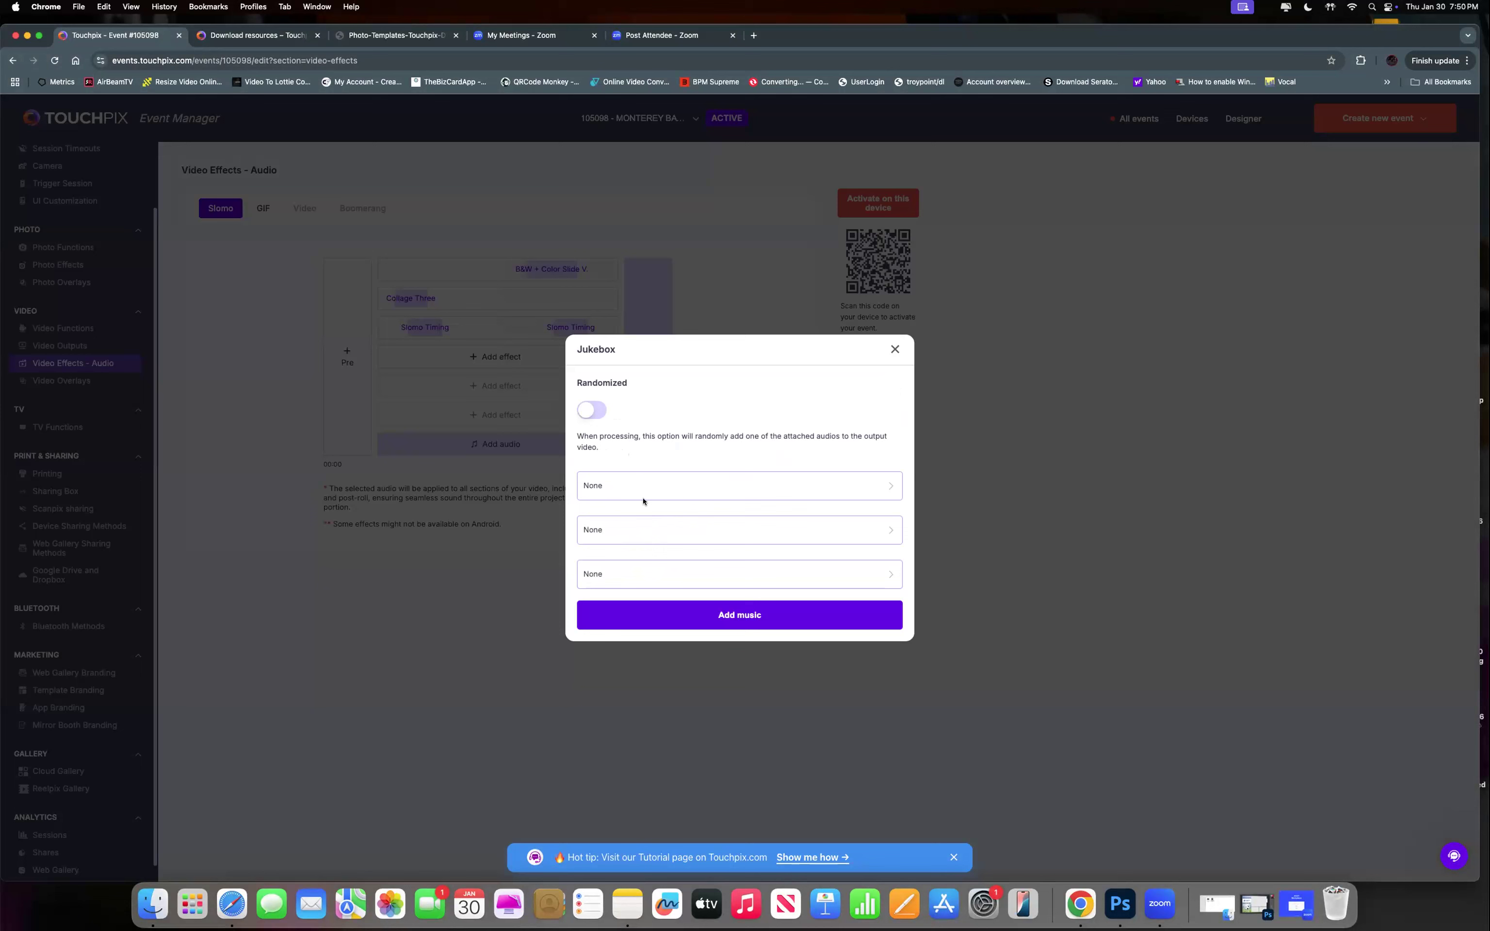
Toggle Jukebox Randomized on and back off, then close the Jukebox dialog.
click(585, 413)
click(596, 412)
click(894, 349)
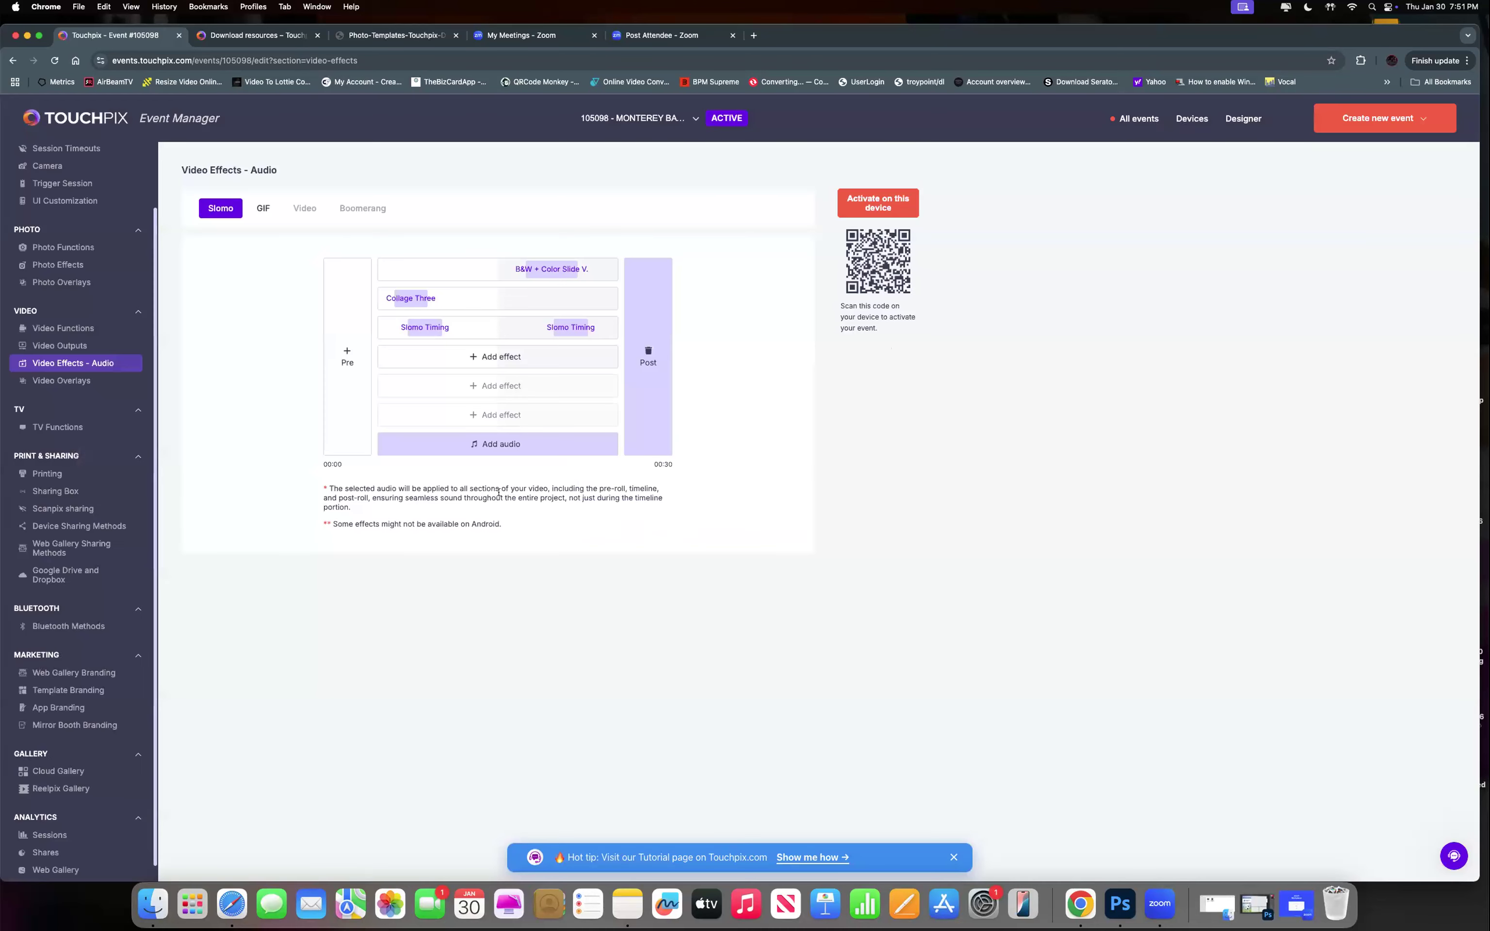
Browse the preset Music templates list for Slomo audio, then close it.
click(502, 446)
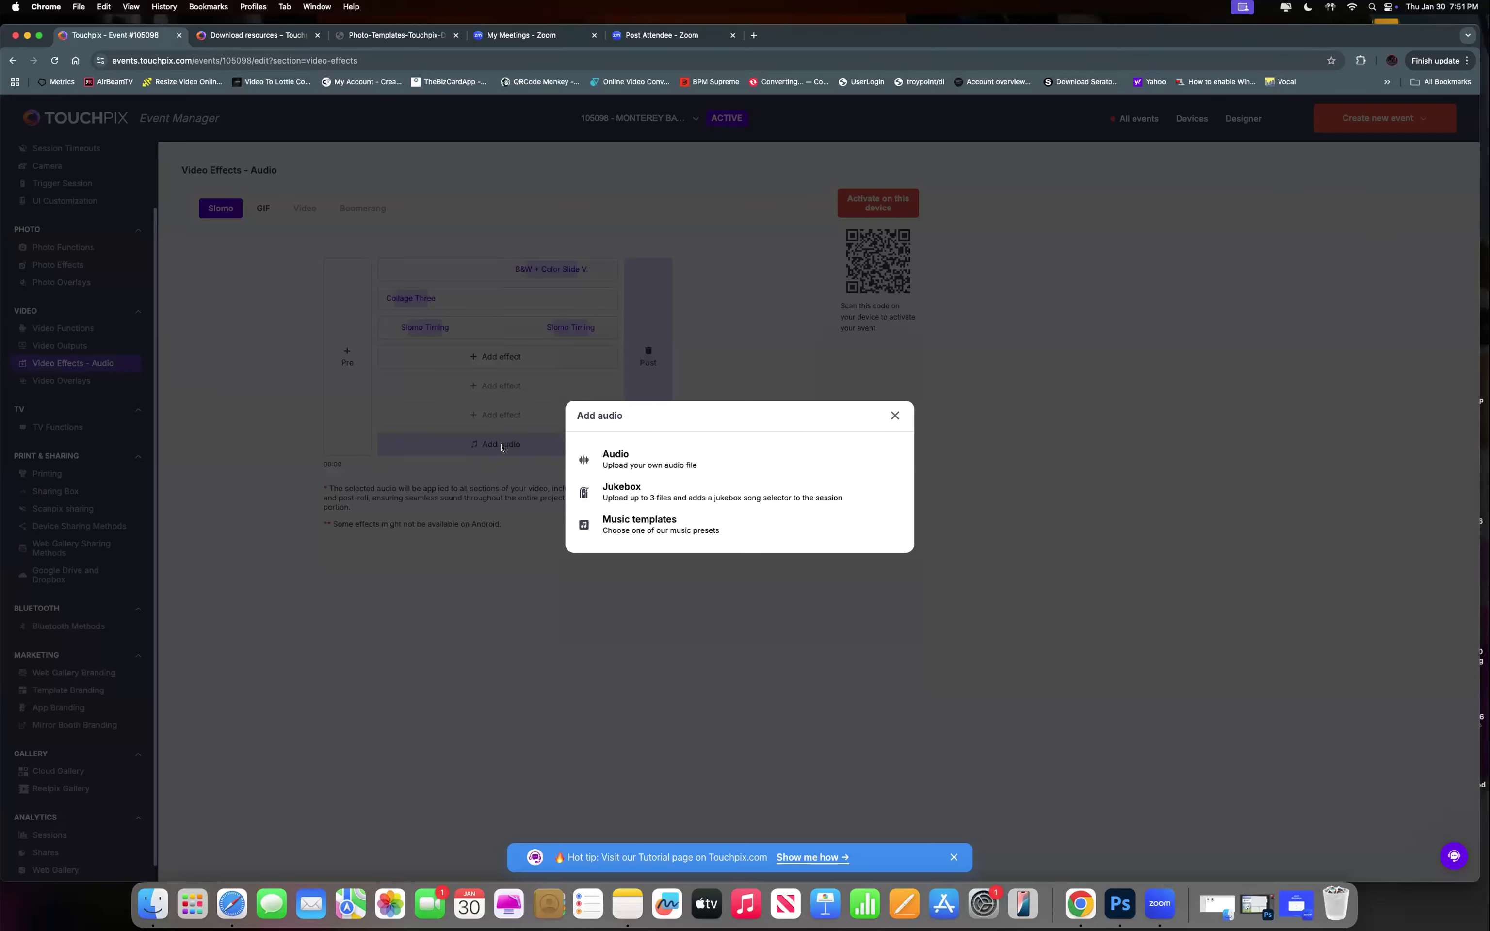
click(644, 532)
scroll(669, 519, down, 5)
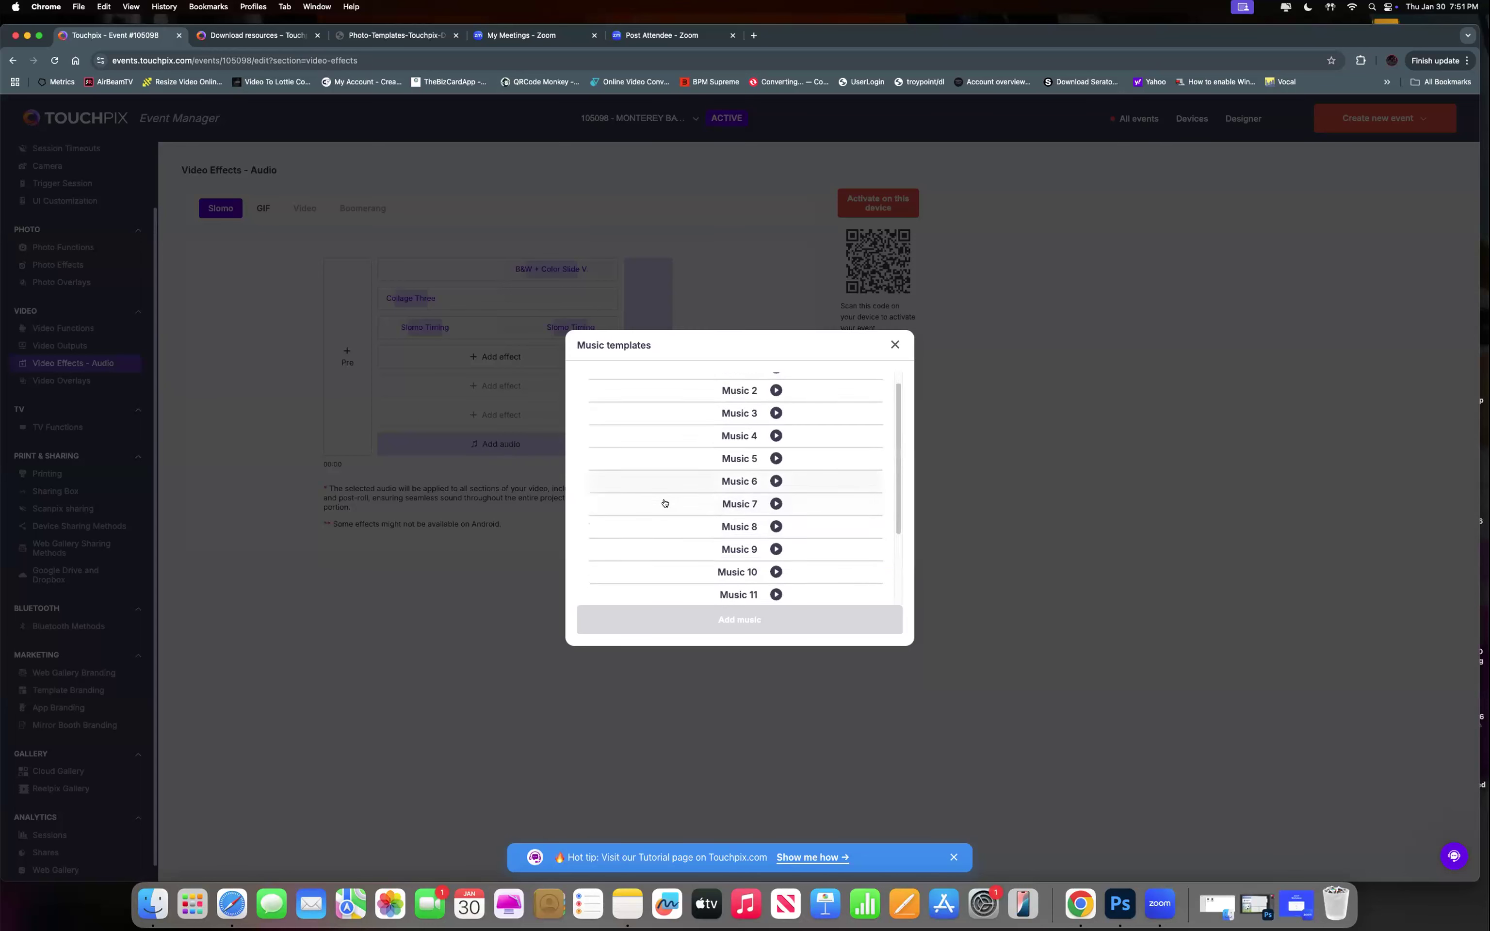
scroll(665, 511, up, 5)
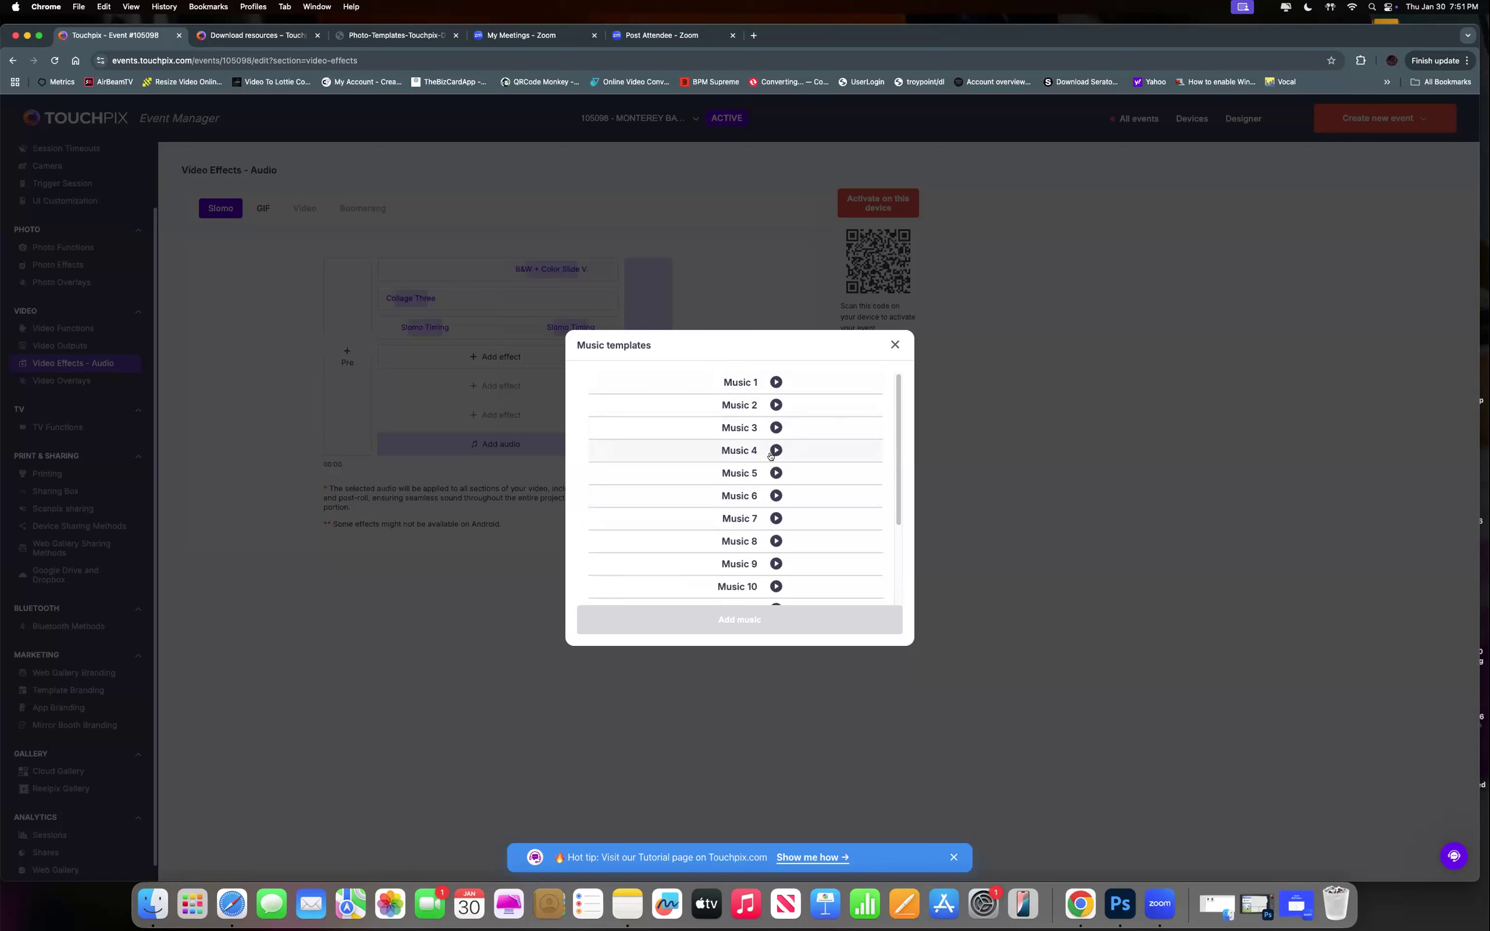
click(896, 346)
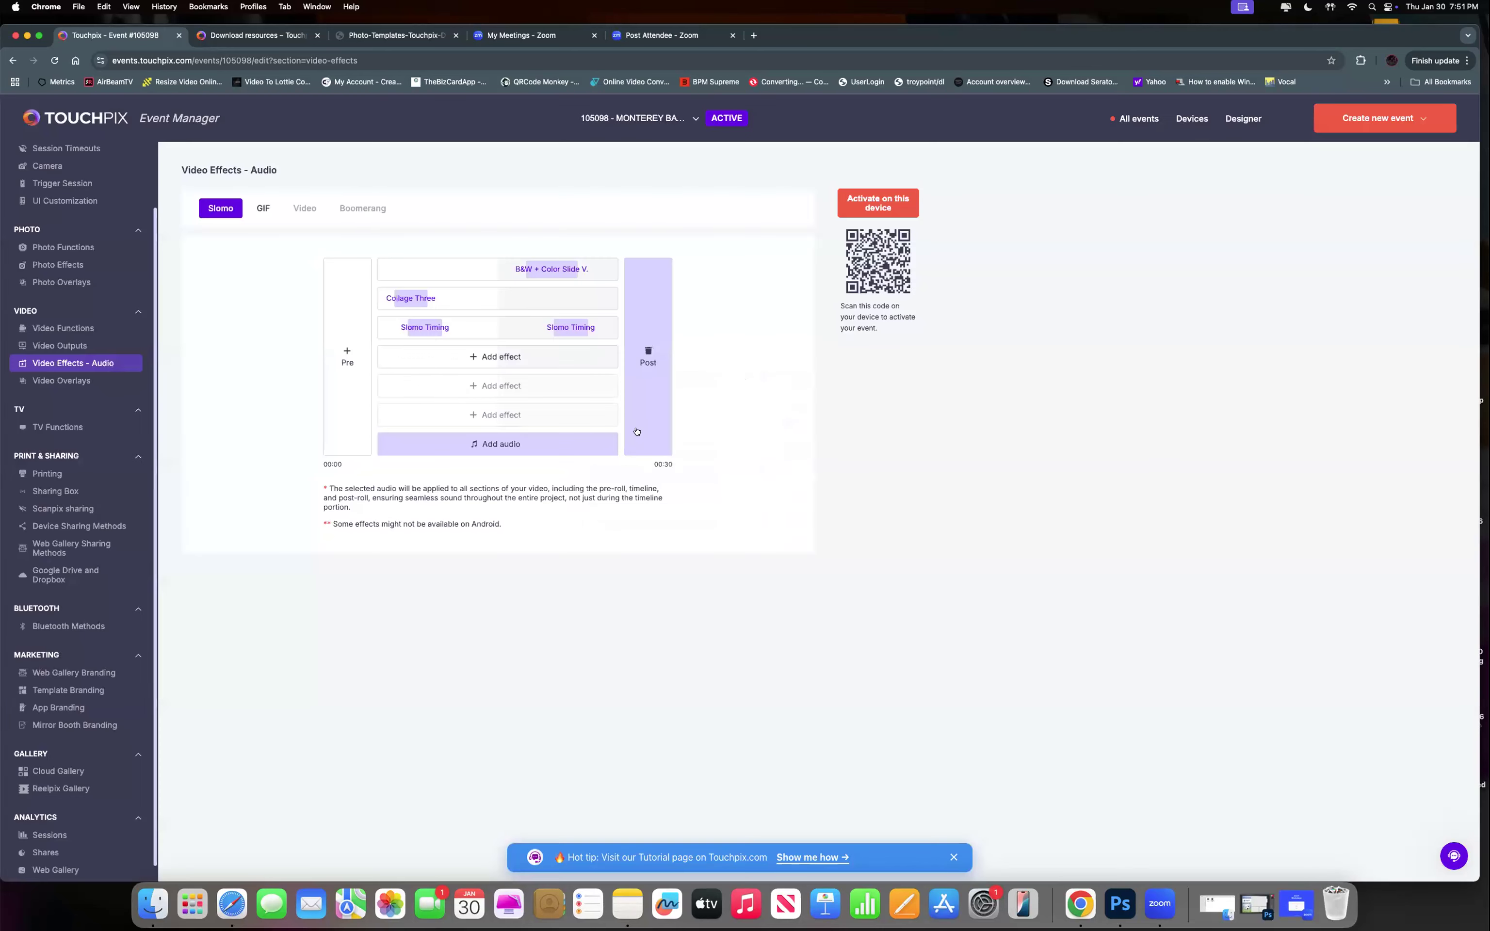
Review the Audio, Jukebox and Music templates choices and close them without adding audio.
click(532, 446)
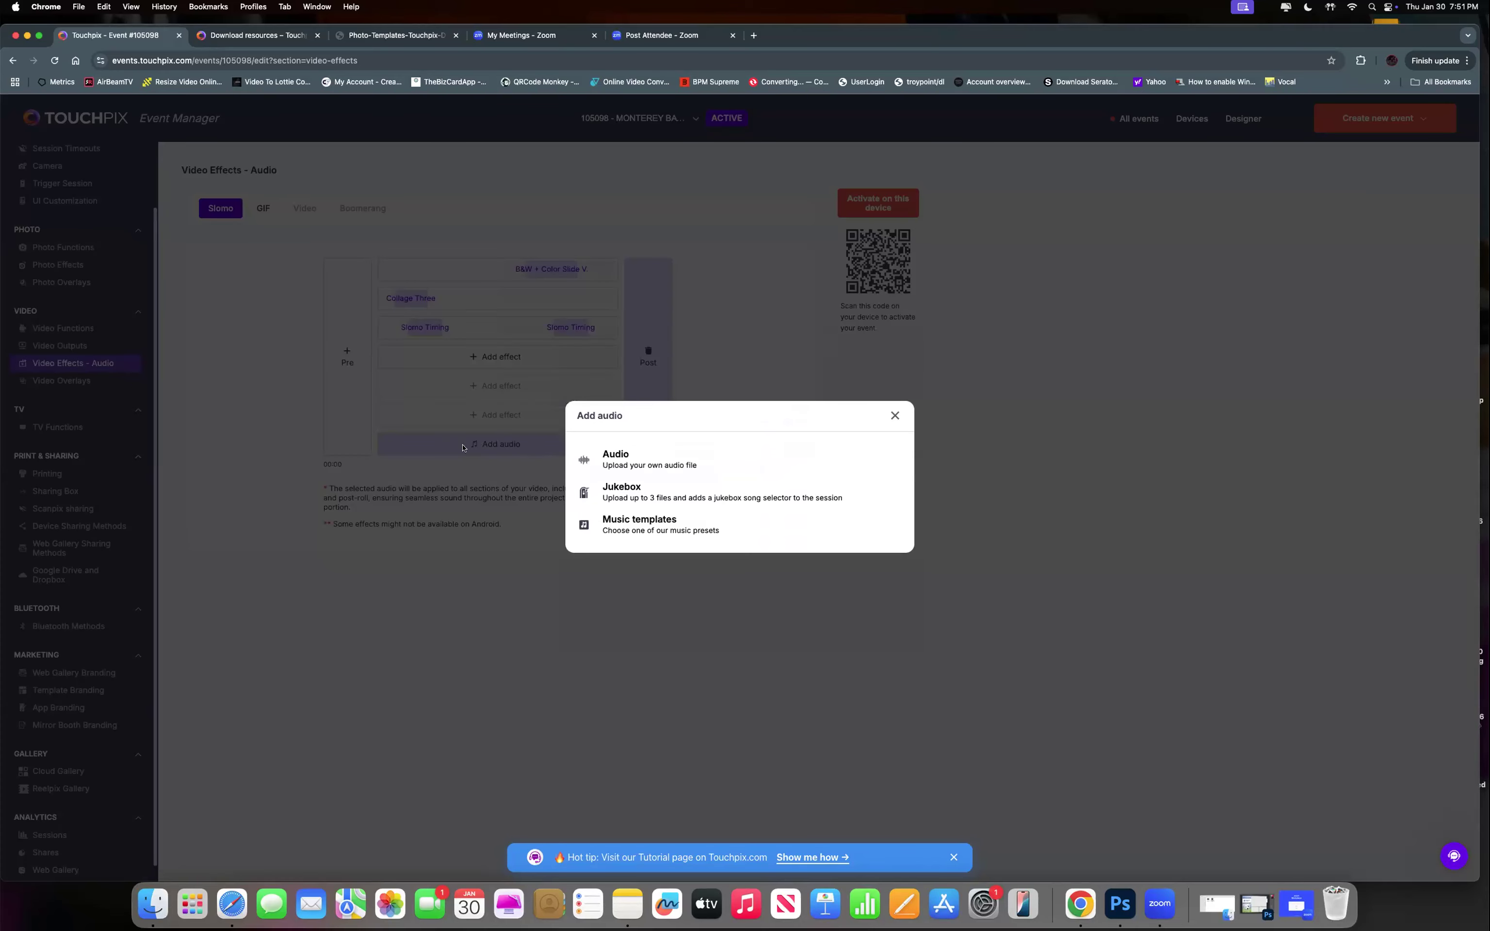
click(893, 416)
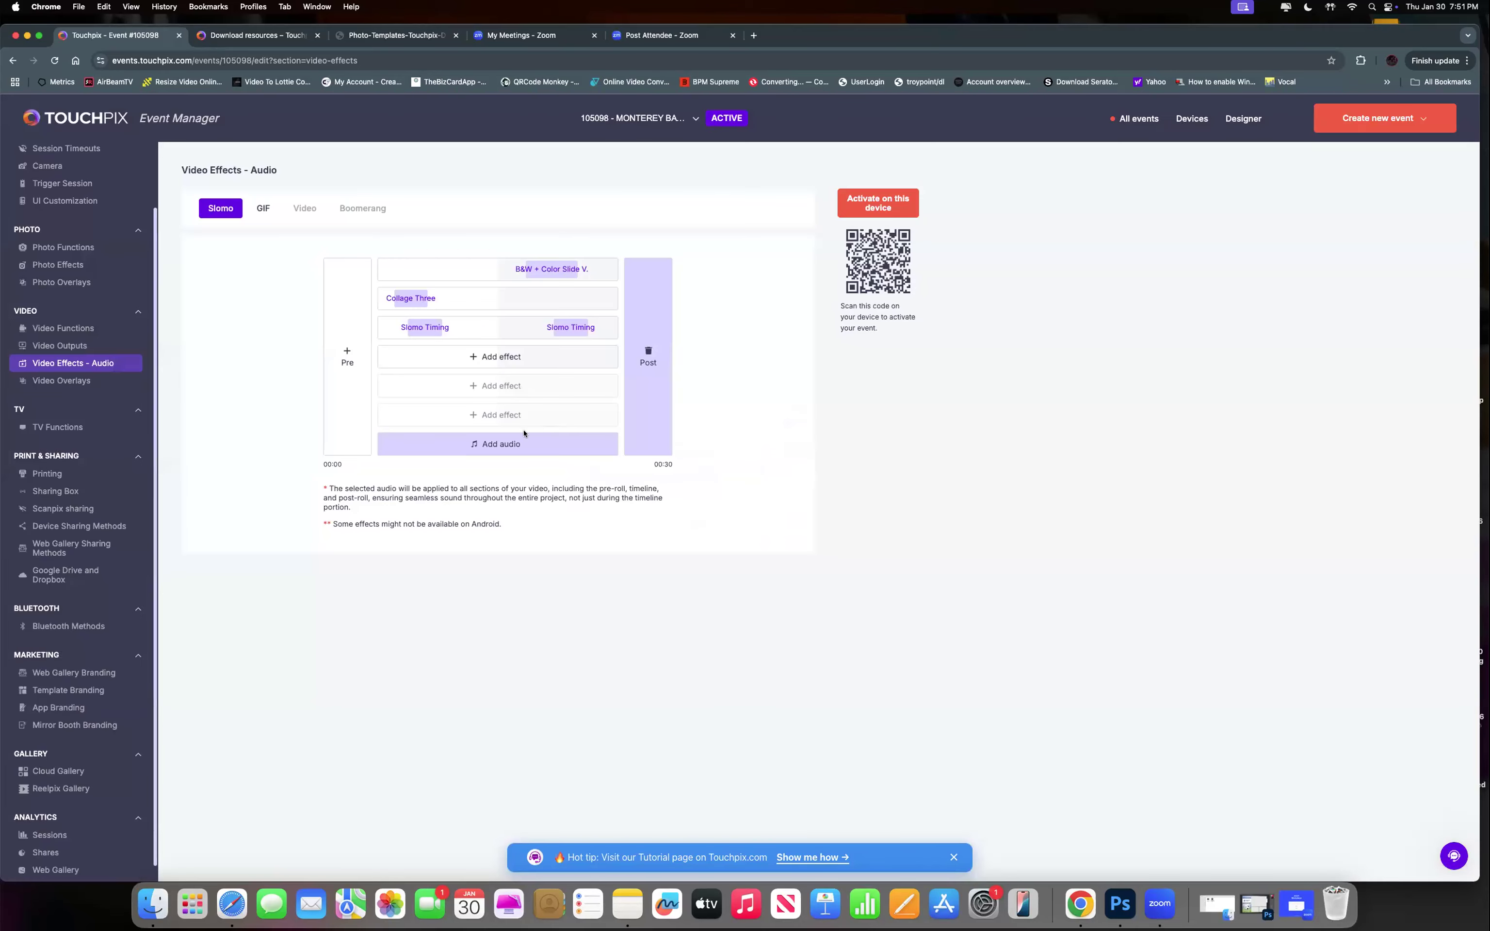
click(500, 443)
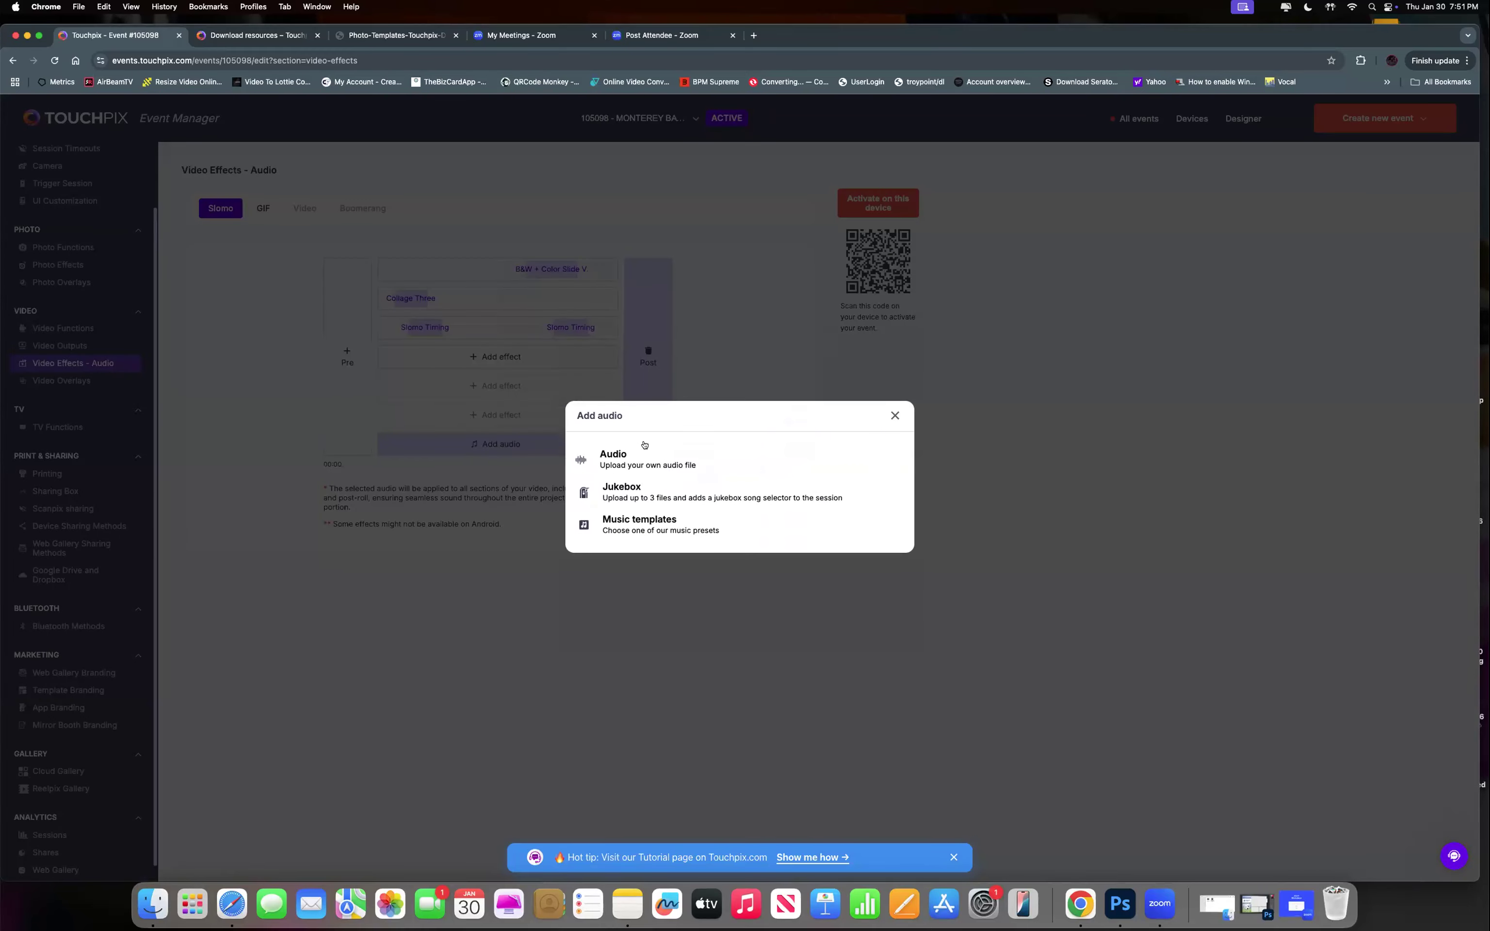
click(896, 416)
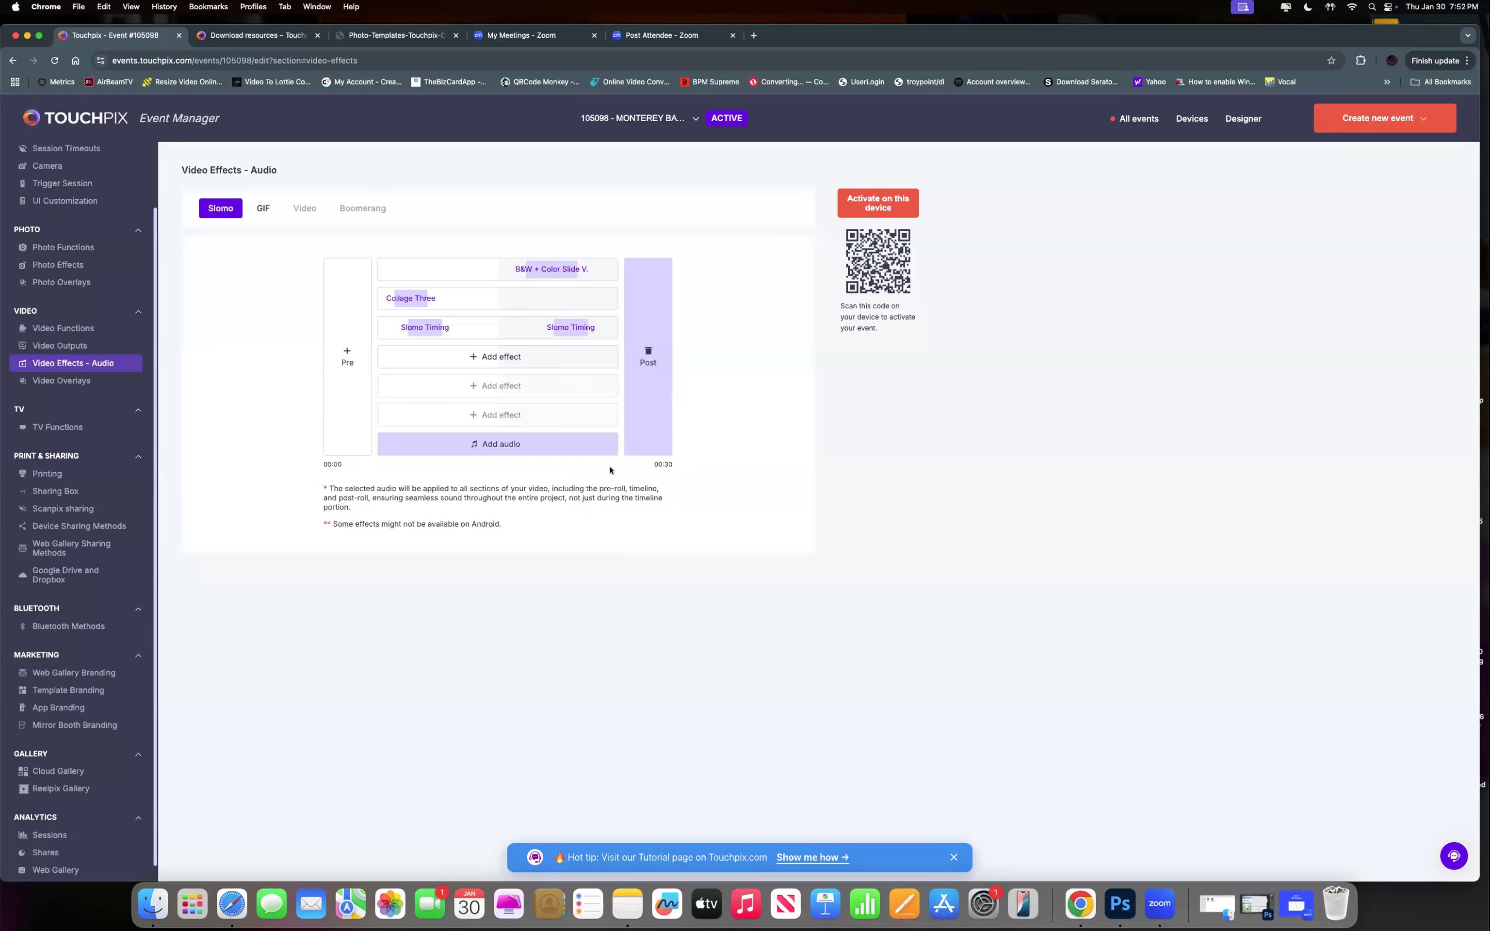
click(538, 450)
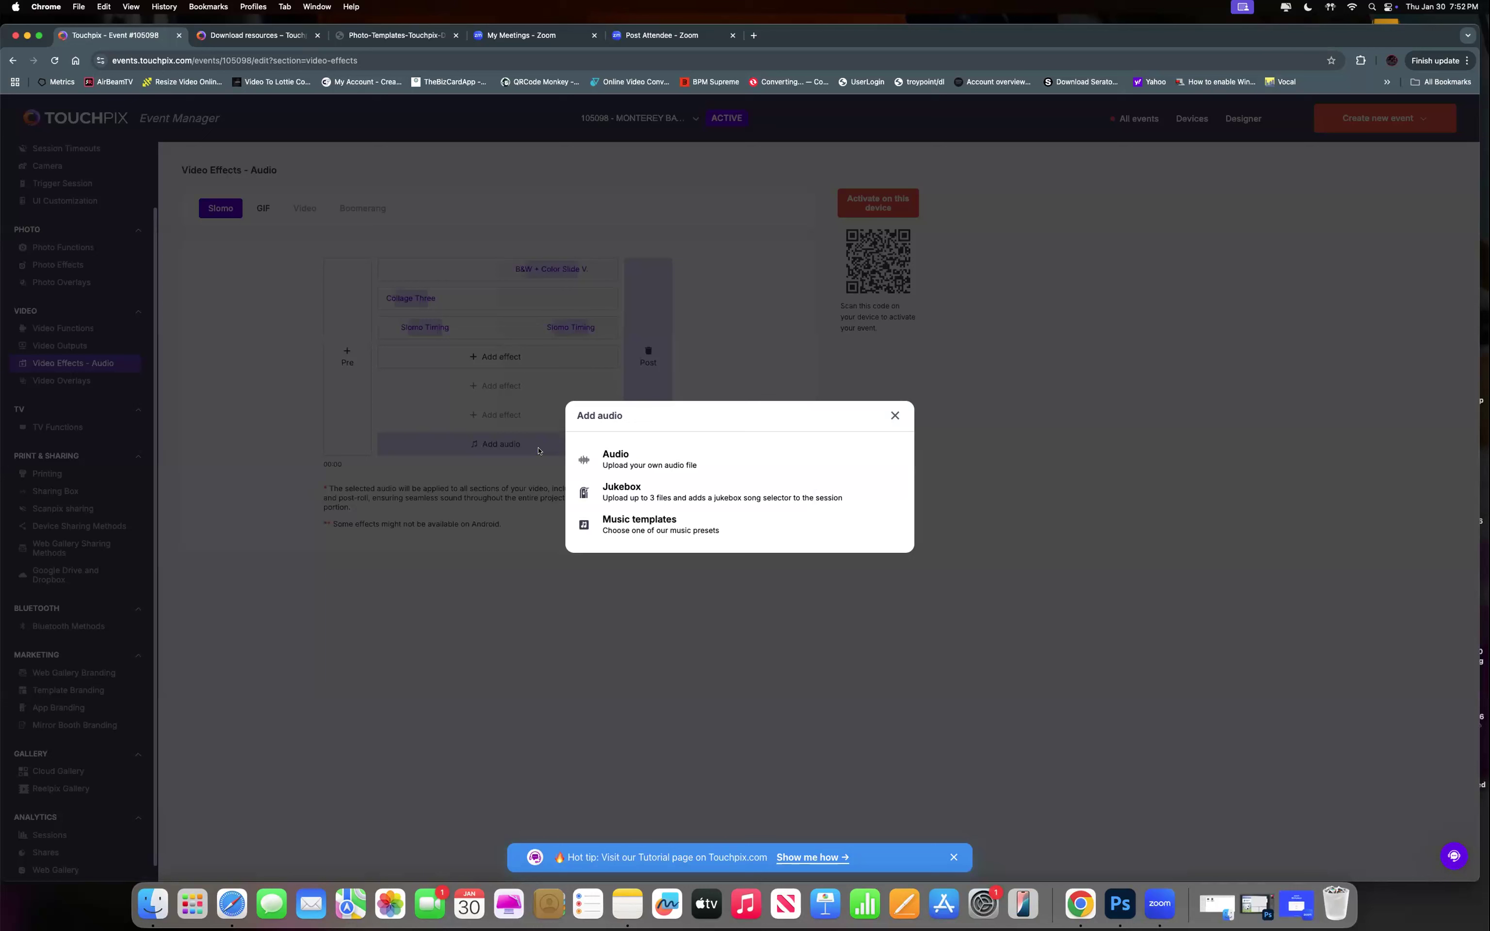
click(894, 416)
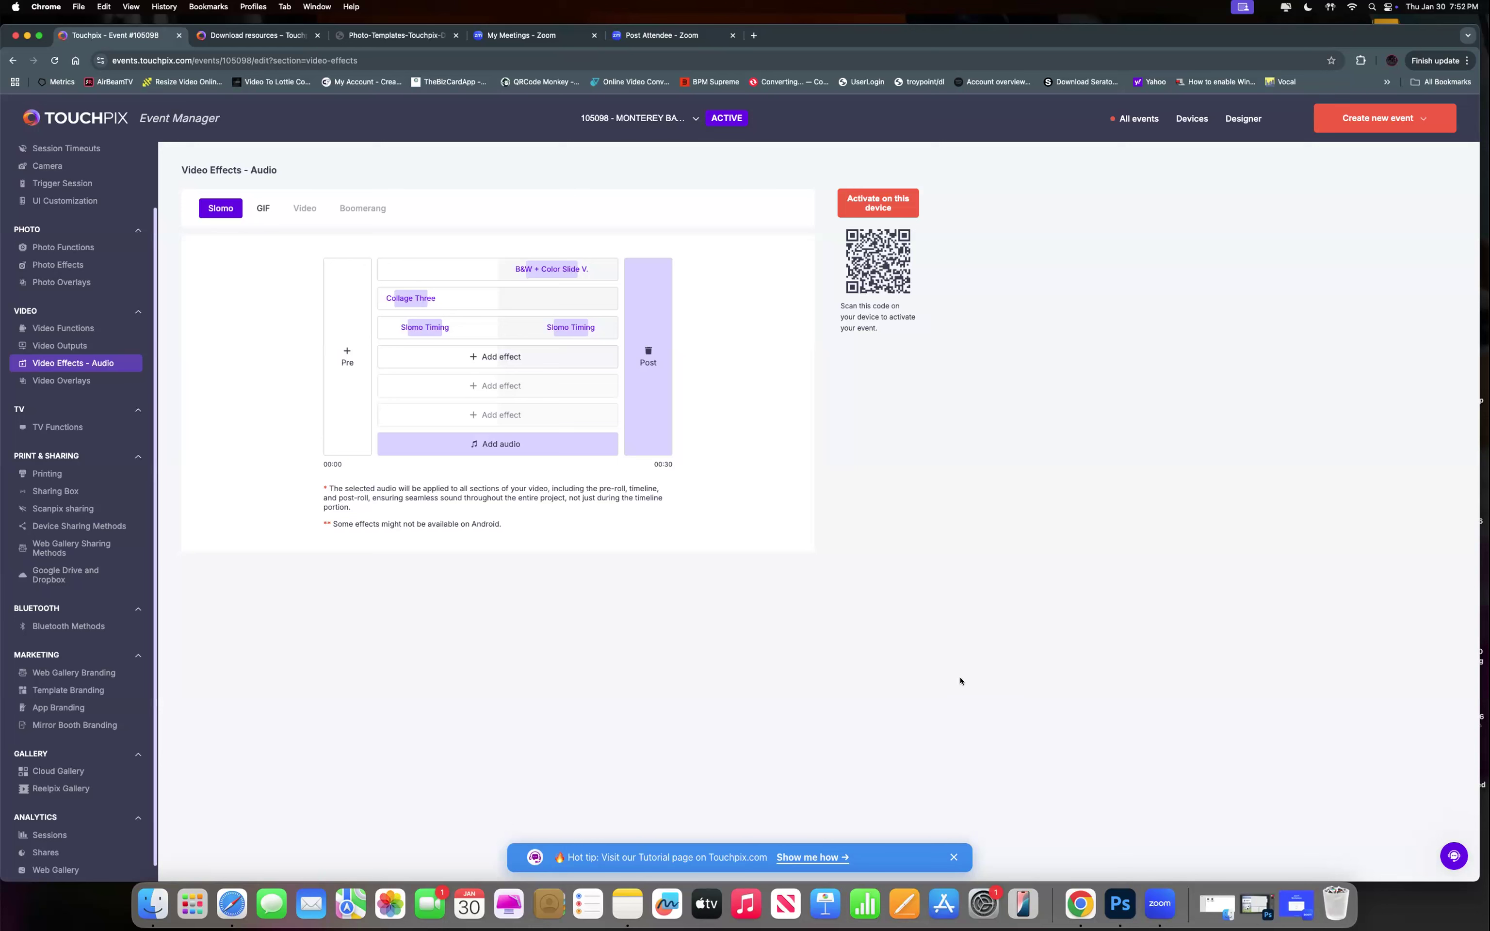
Return from Zoom to Chrome and open App Branding with logo MBA-LOGO.png and background SOCCER4.MOV.
click(1158, 906)
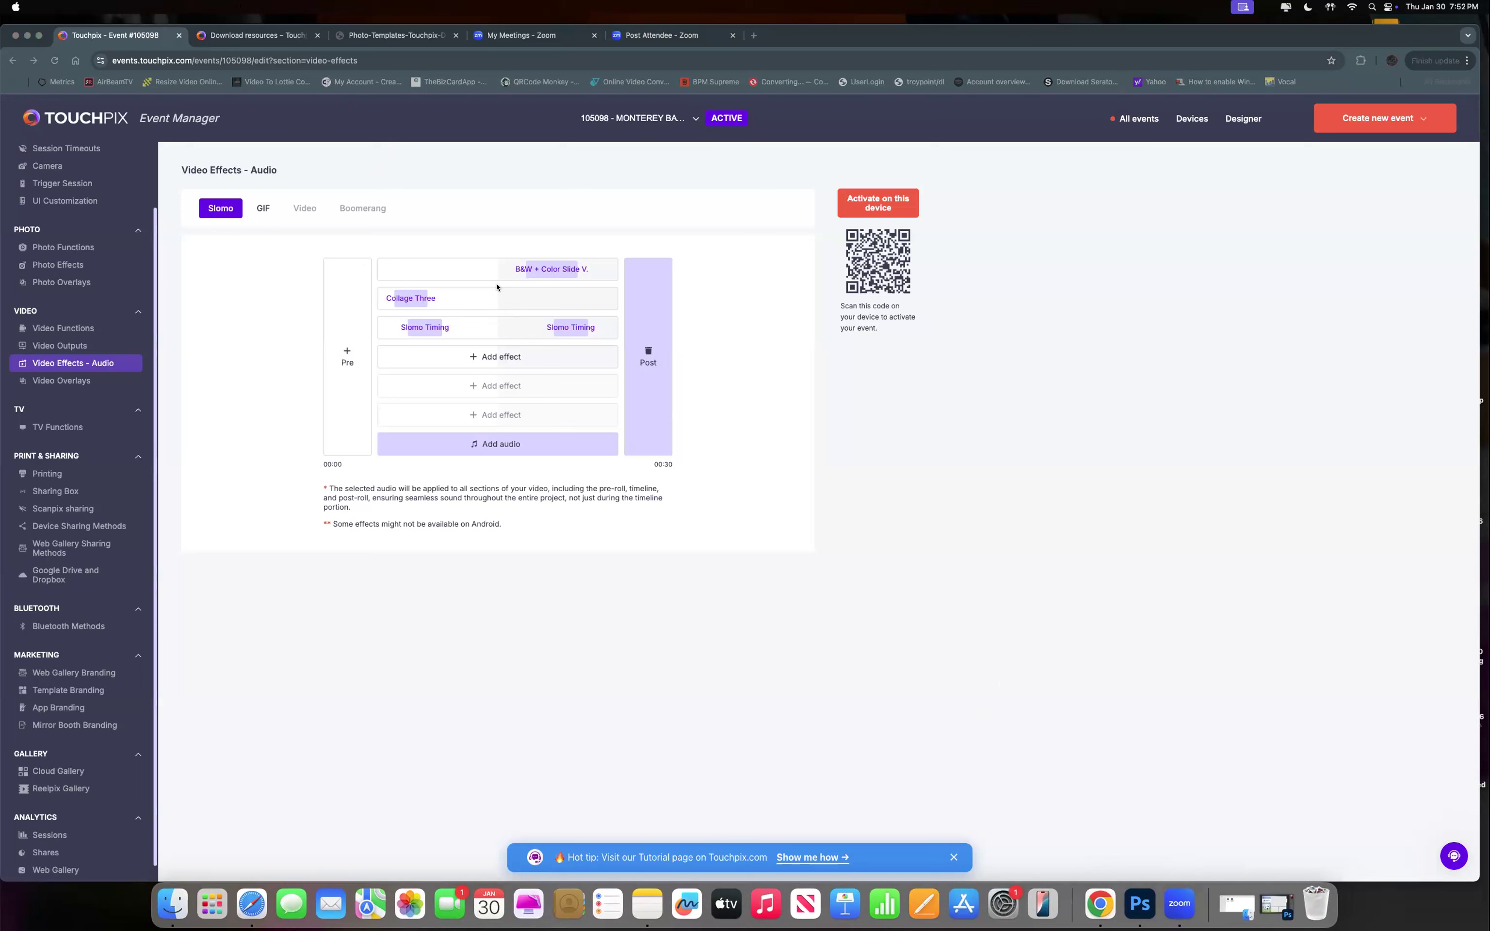
click(71, 707)
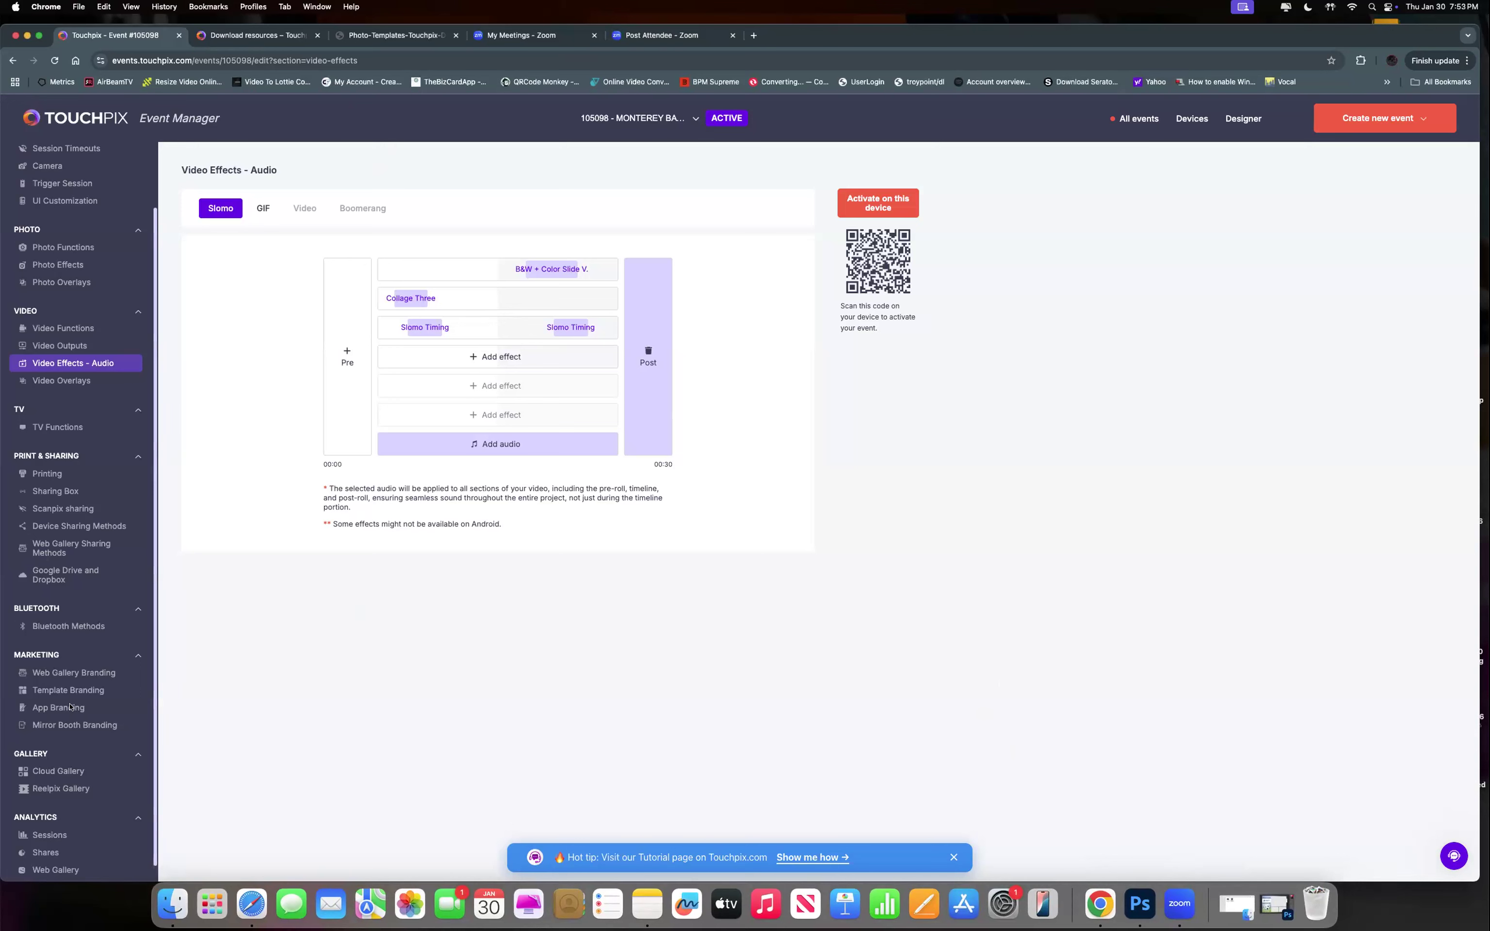
click(71, 707)
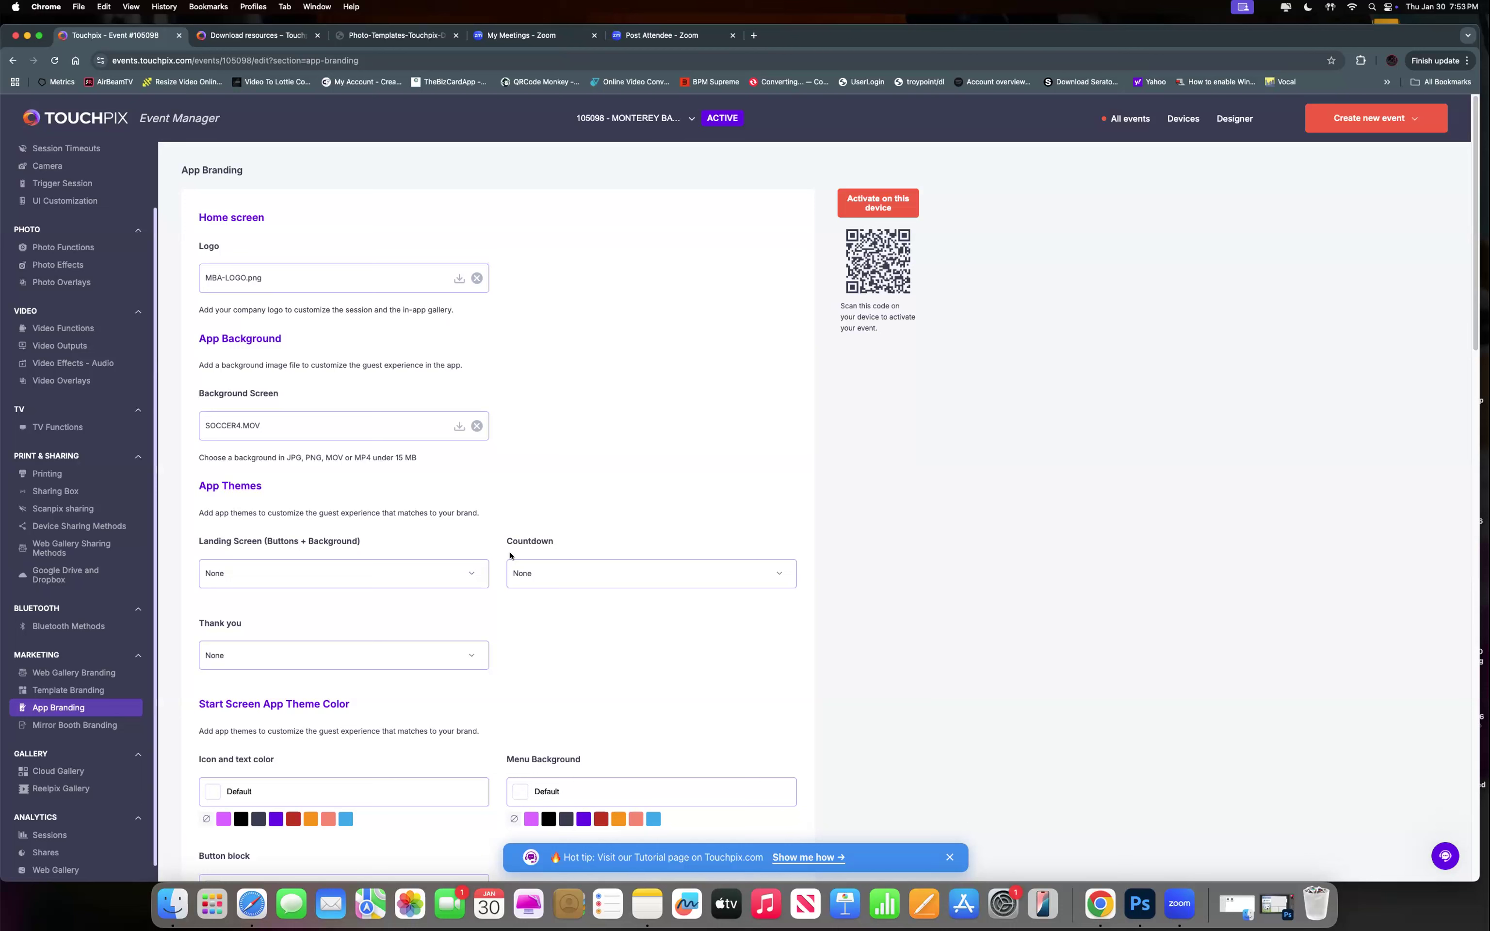
Return from Zoom to Chrome and go to TV Functions under TV in the sidebar.
click(1173, 904)
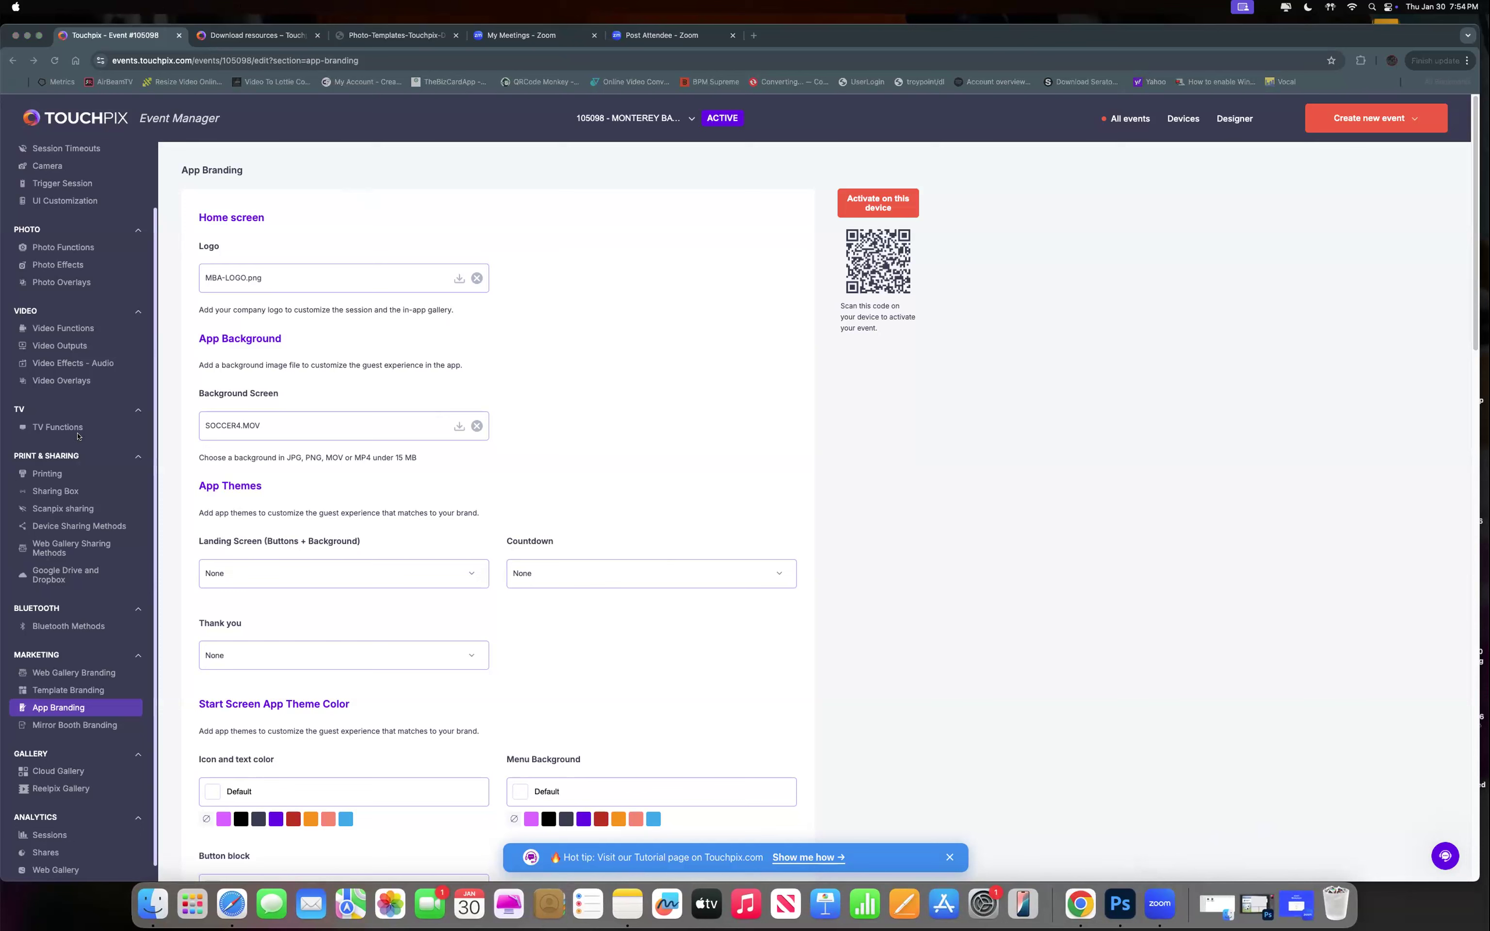
click(64, 427)
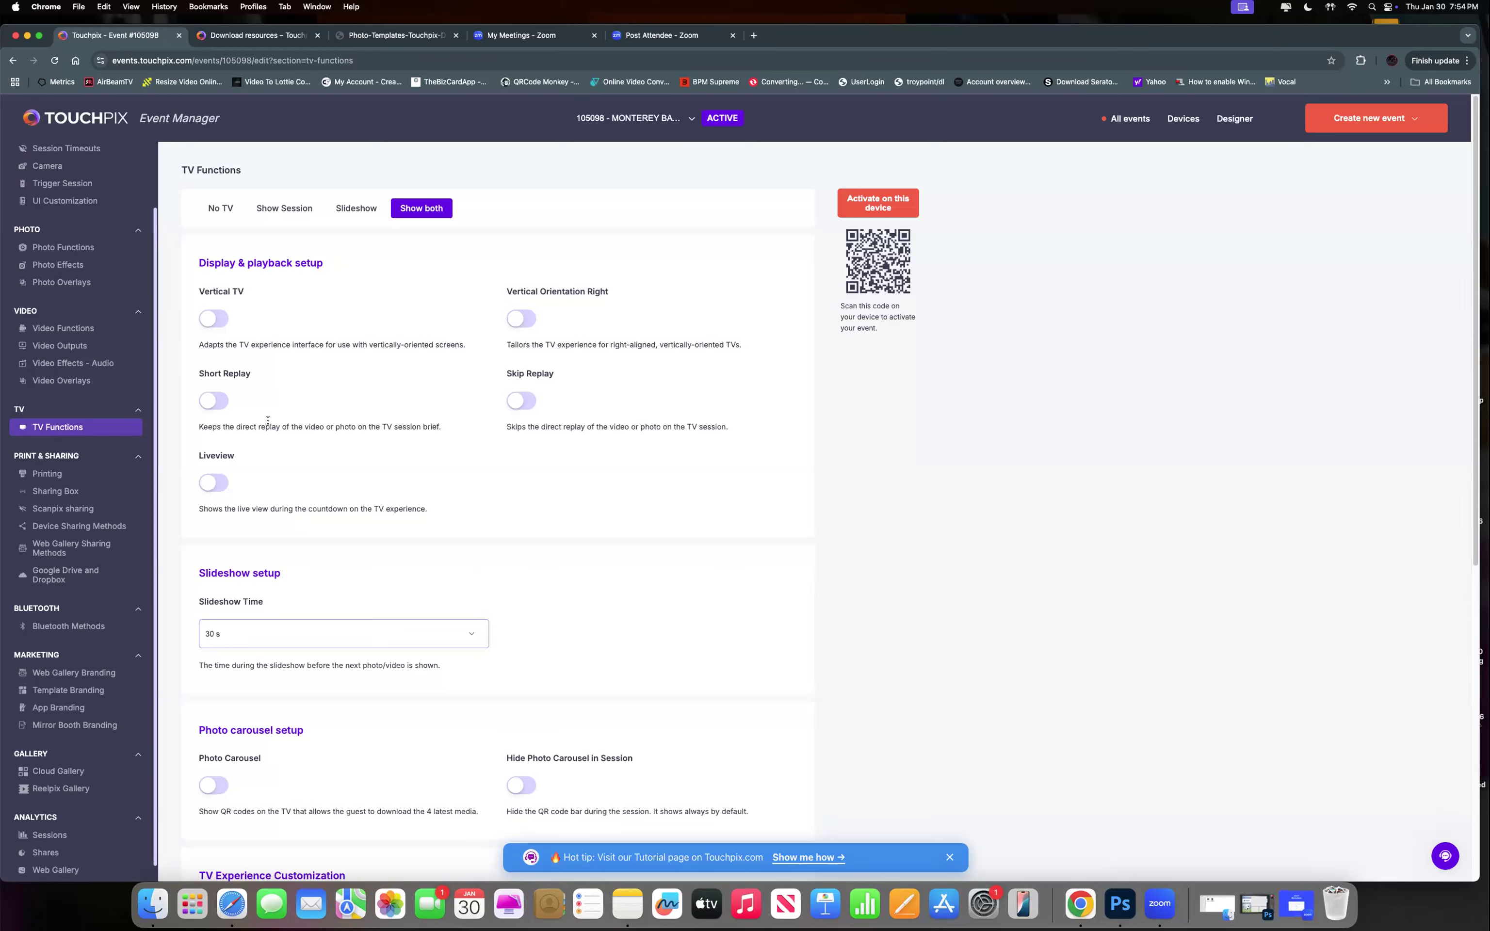
Select Show Session, switch on Photo carousel and Company logo, and open the Custom Background field.
click(283, 210)
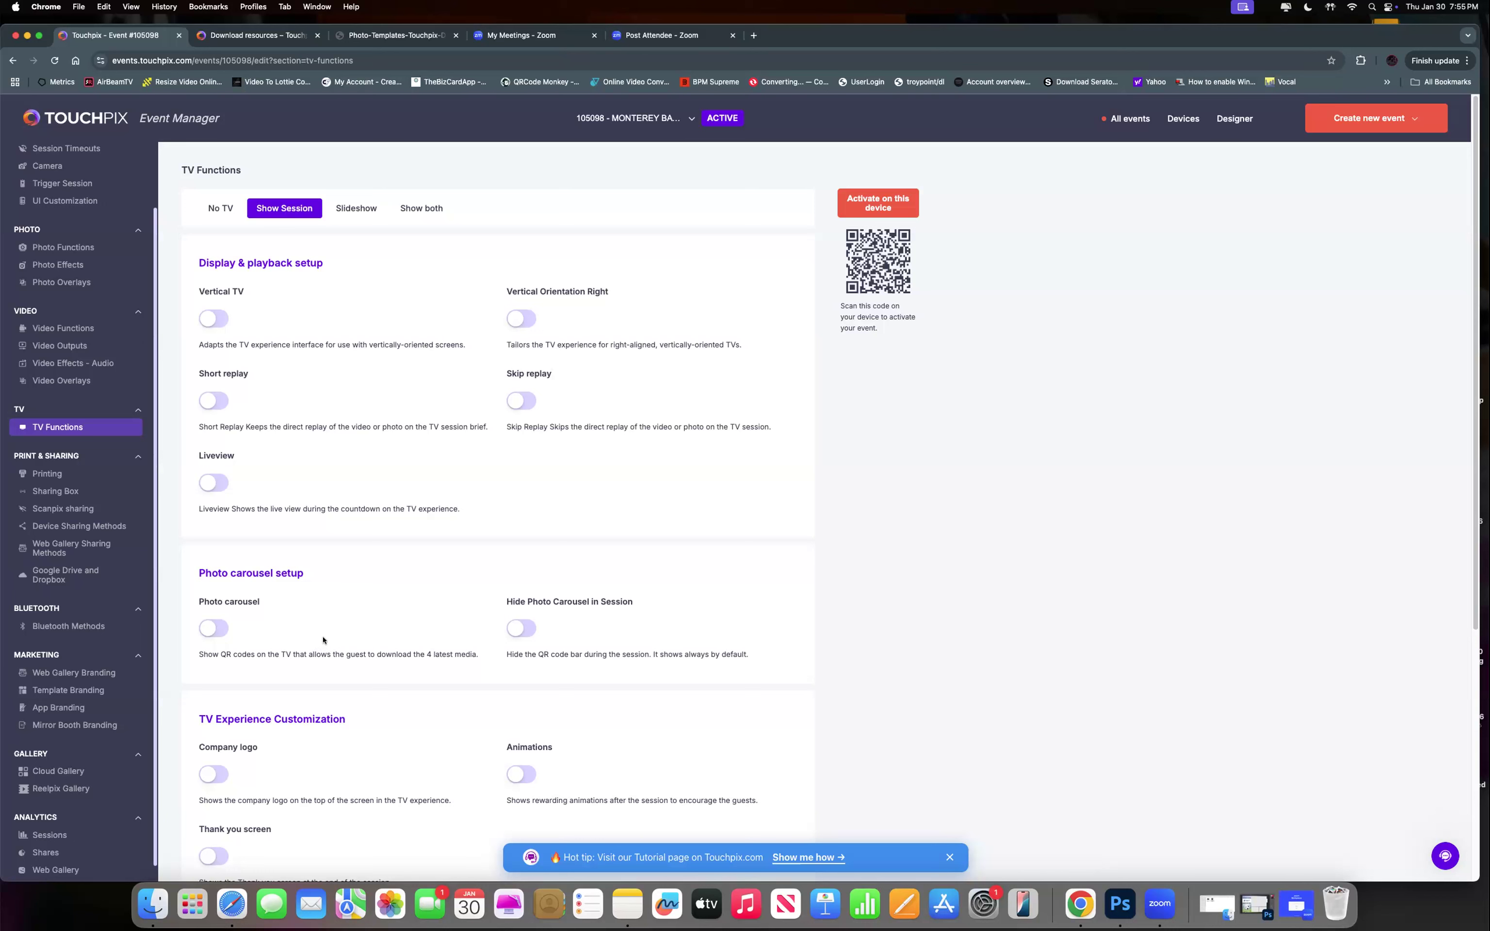
click(221, 629)
scroll(278, 700, down, 1)
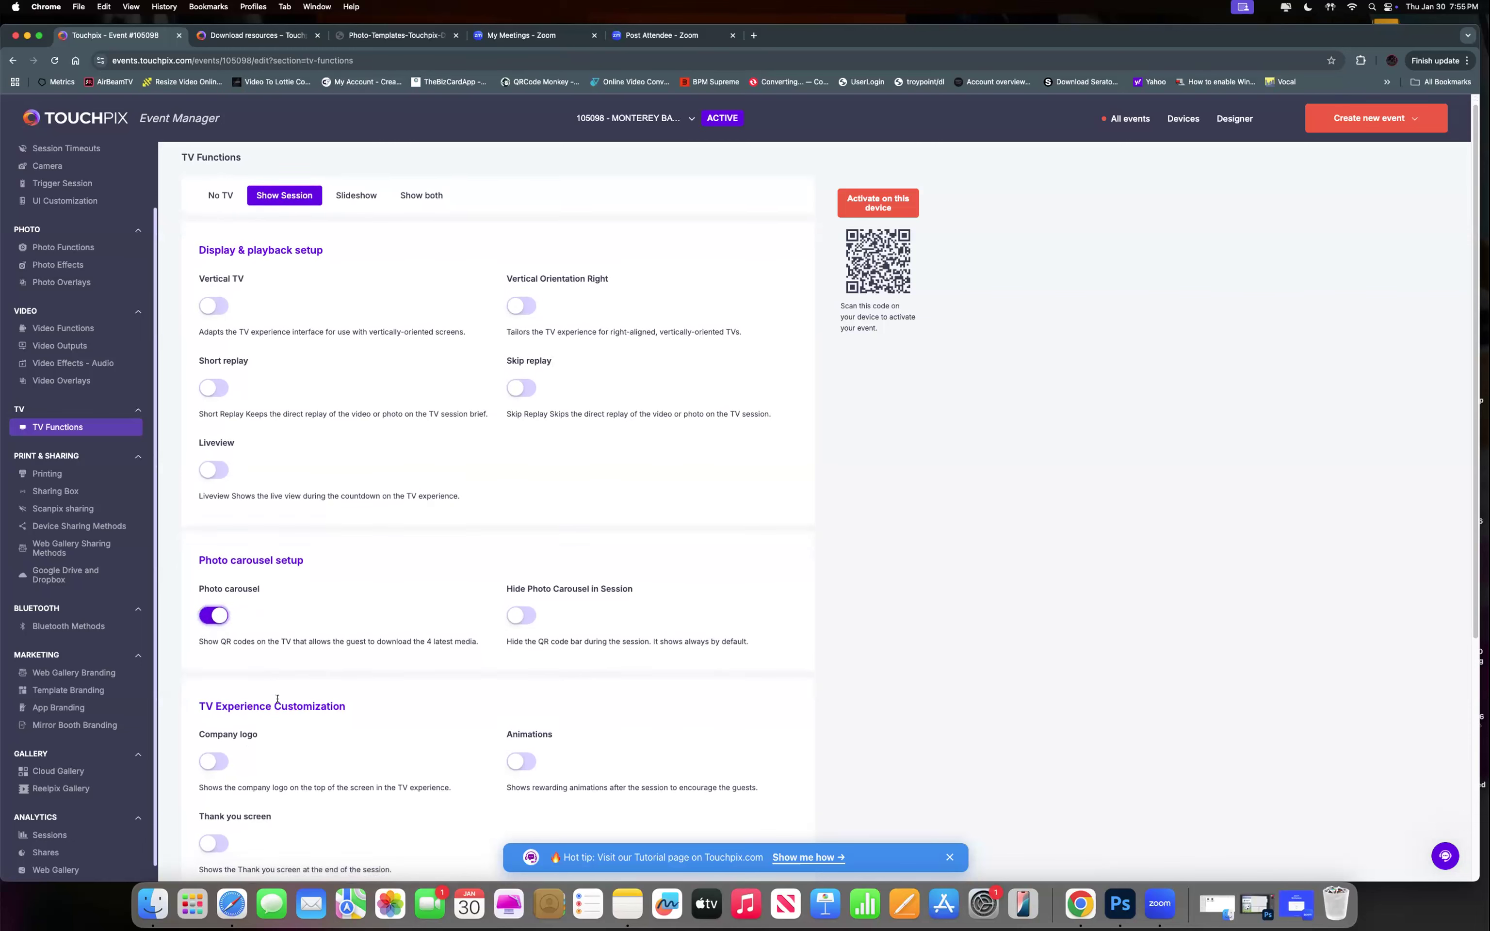
click(216, 758)
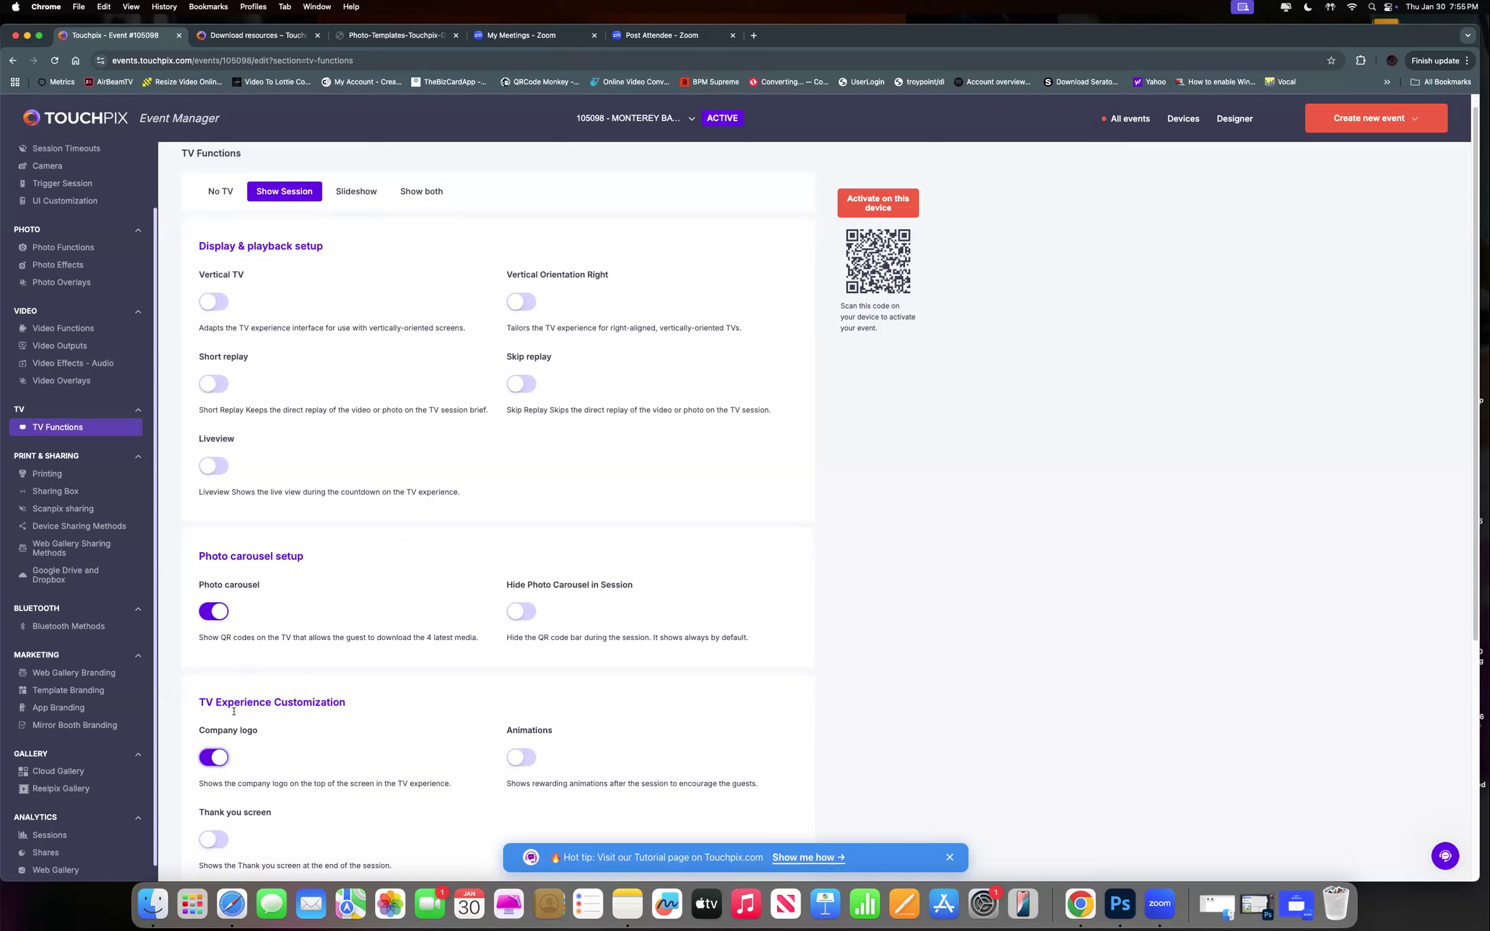
scroll(256, 646, down, 6)
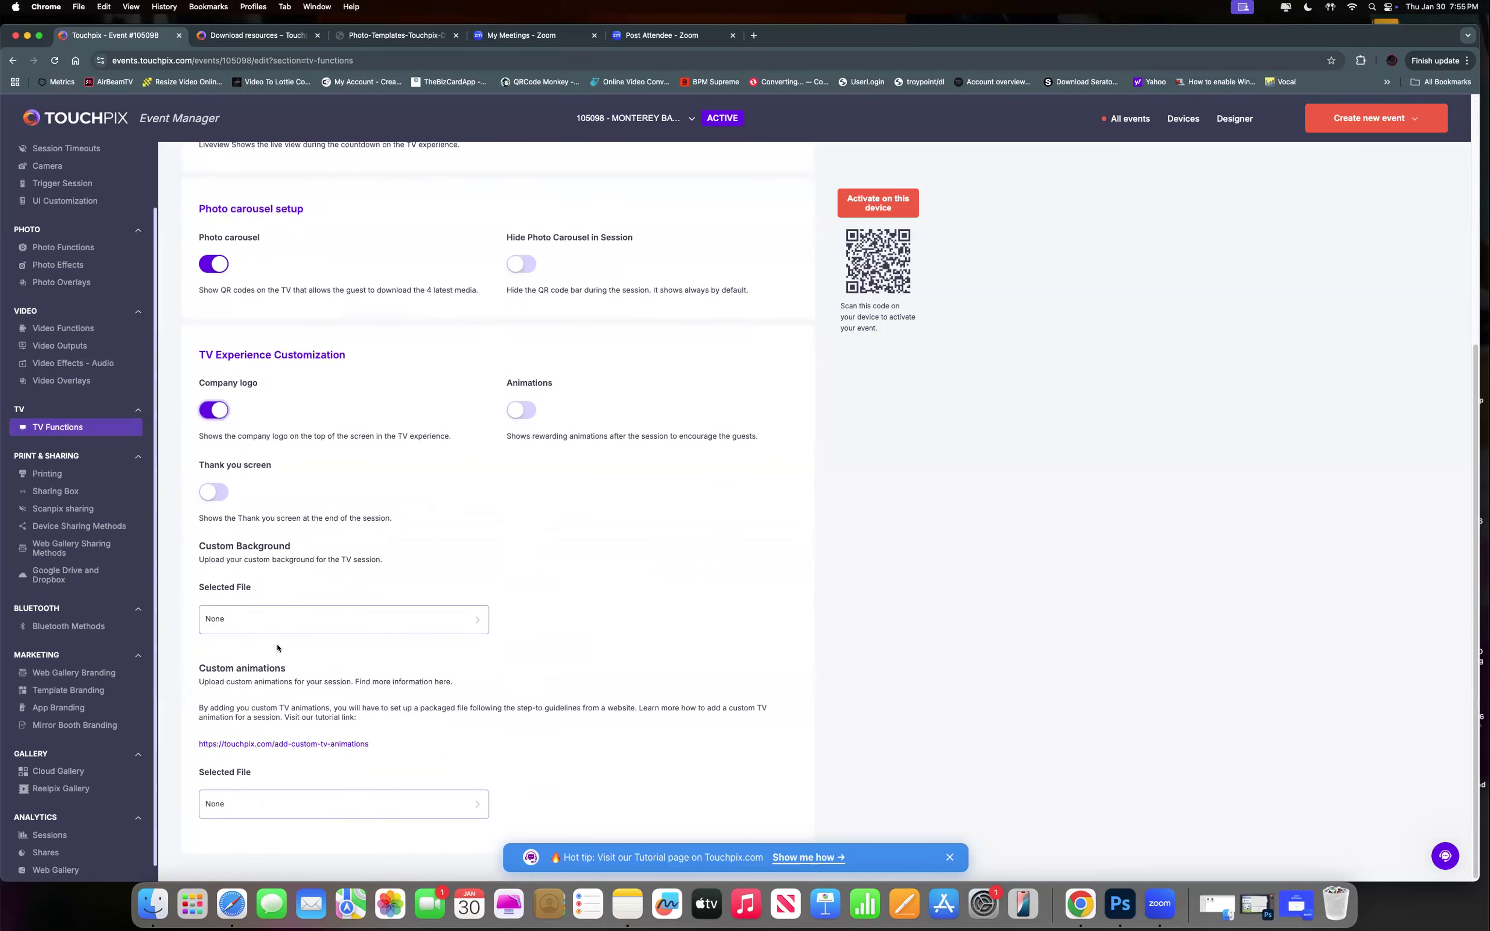
scroll(275, 628, up, 1)
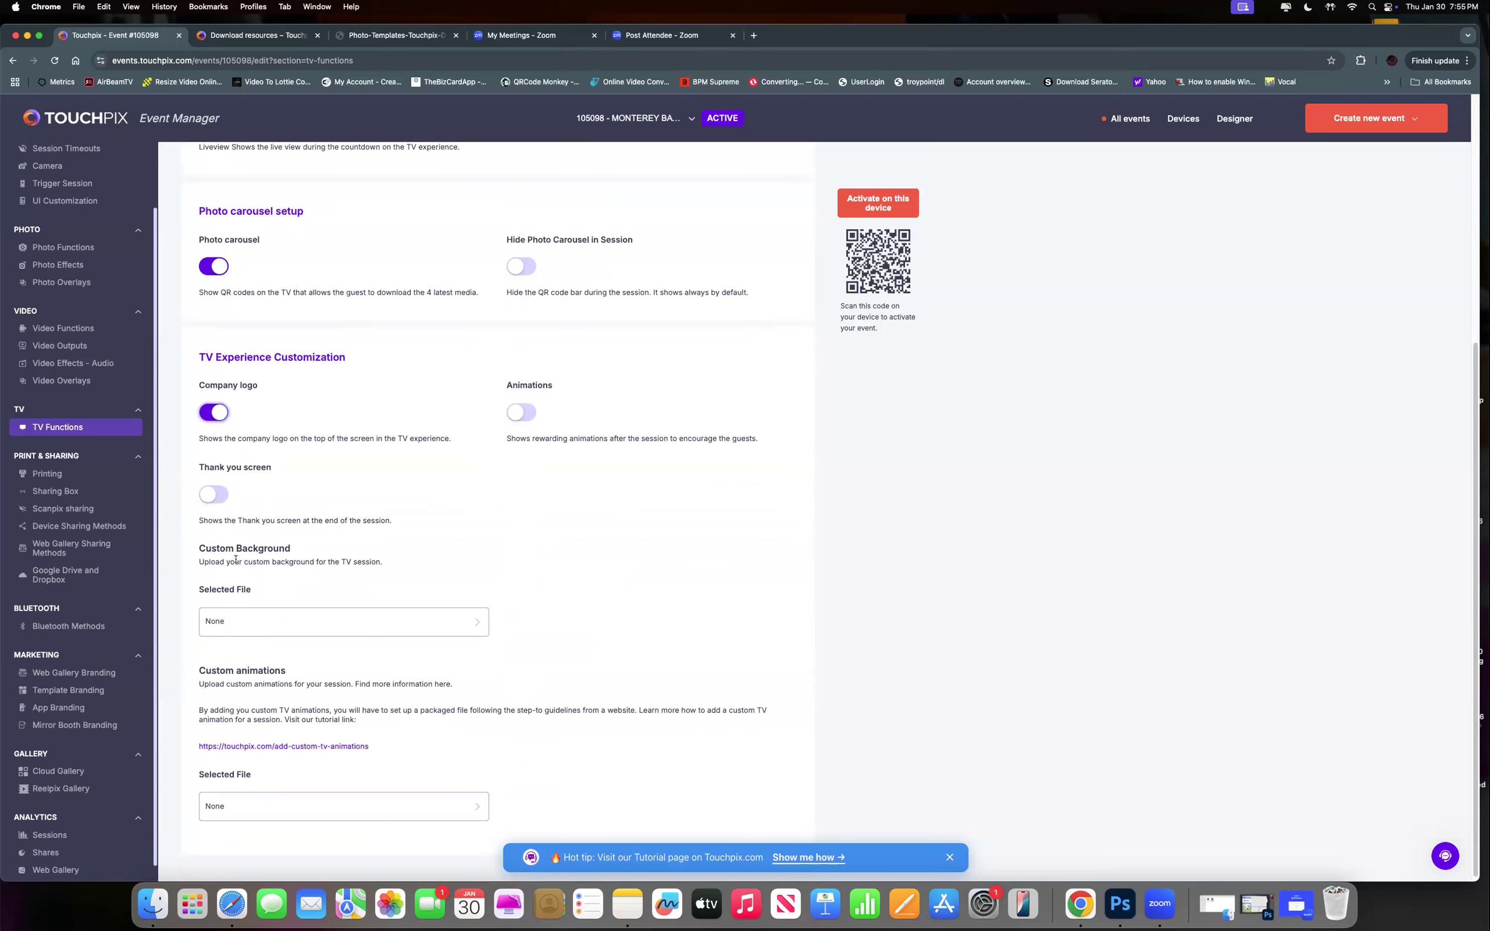
click(235, 619)
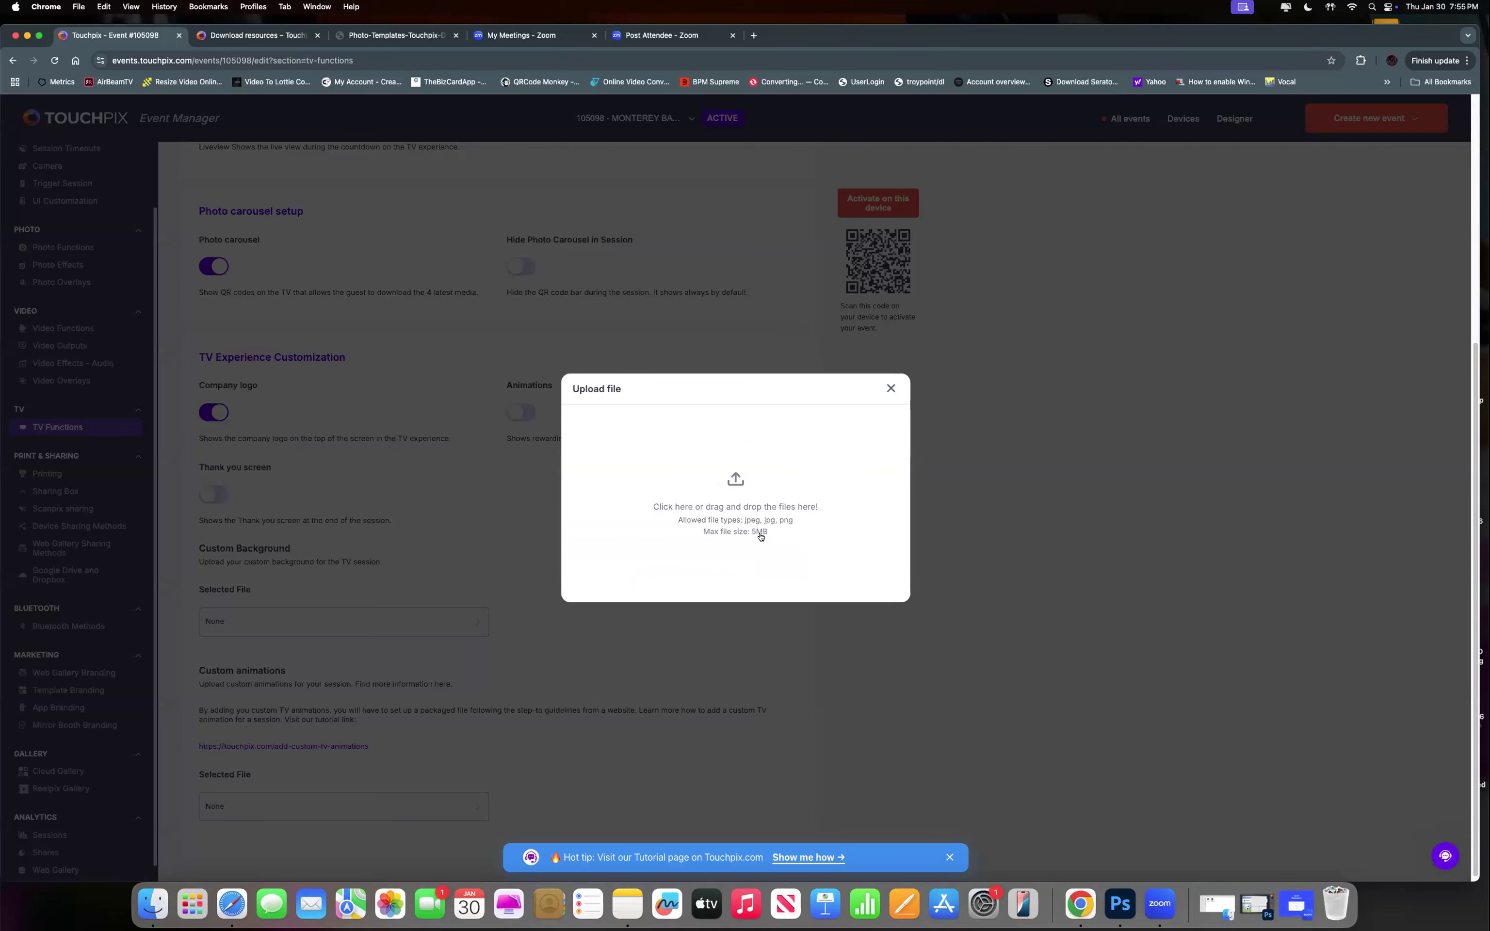
Cancel the Custom Background upload with no file and scroll back to the top of TV Functions.
click(891, 388)
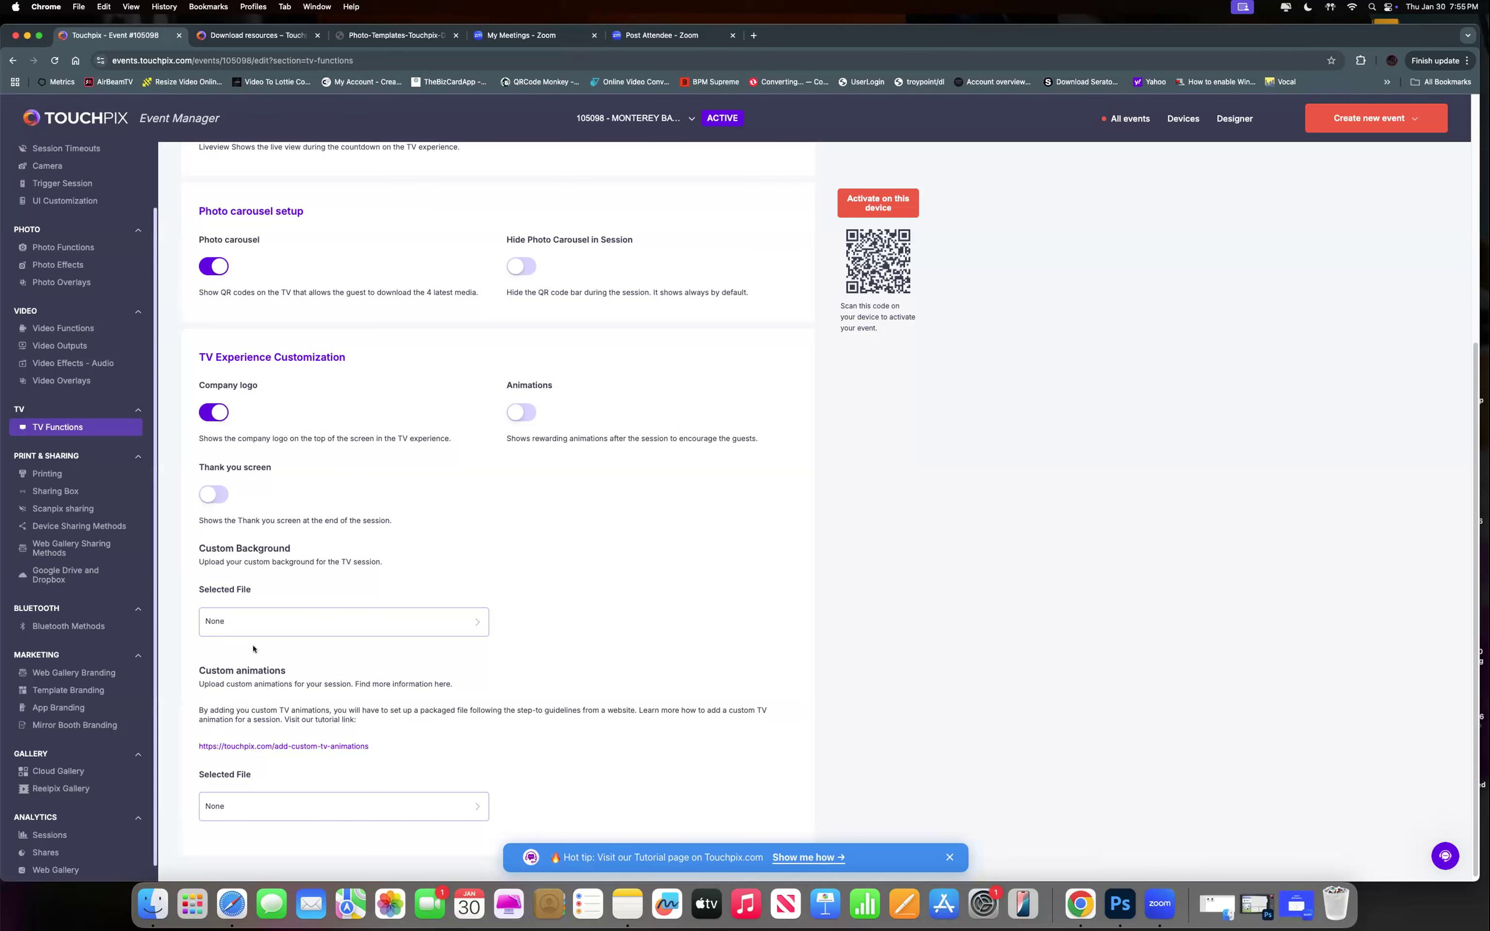
scroll(281, 292, up, 5)
scroll(281, 293, up, 2)
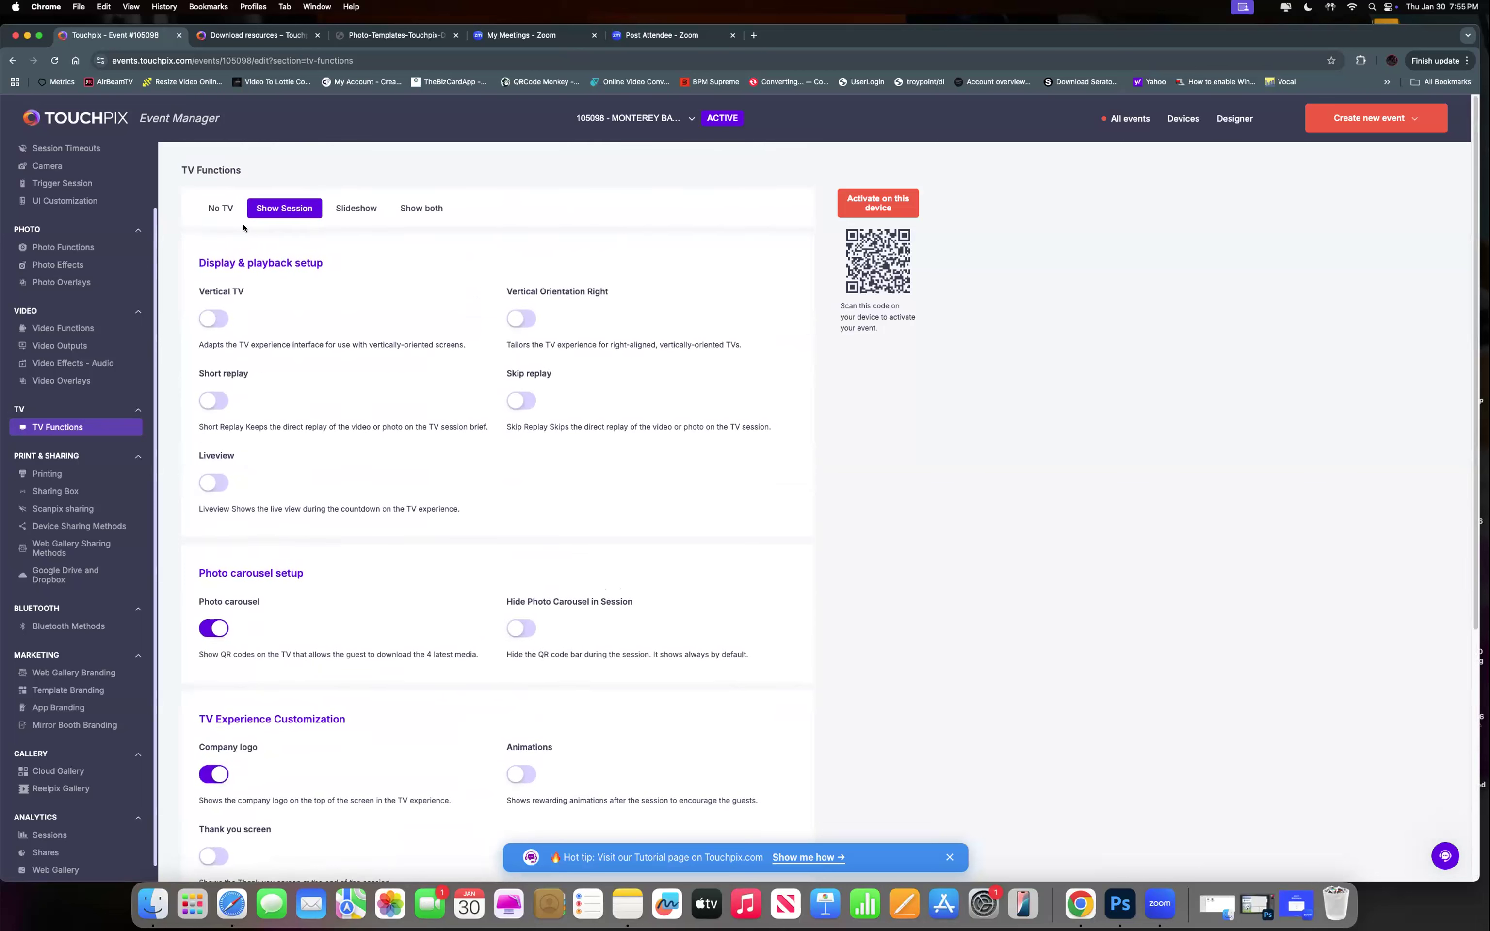
scroll(439, 684, down, 1)
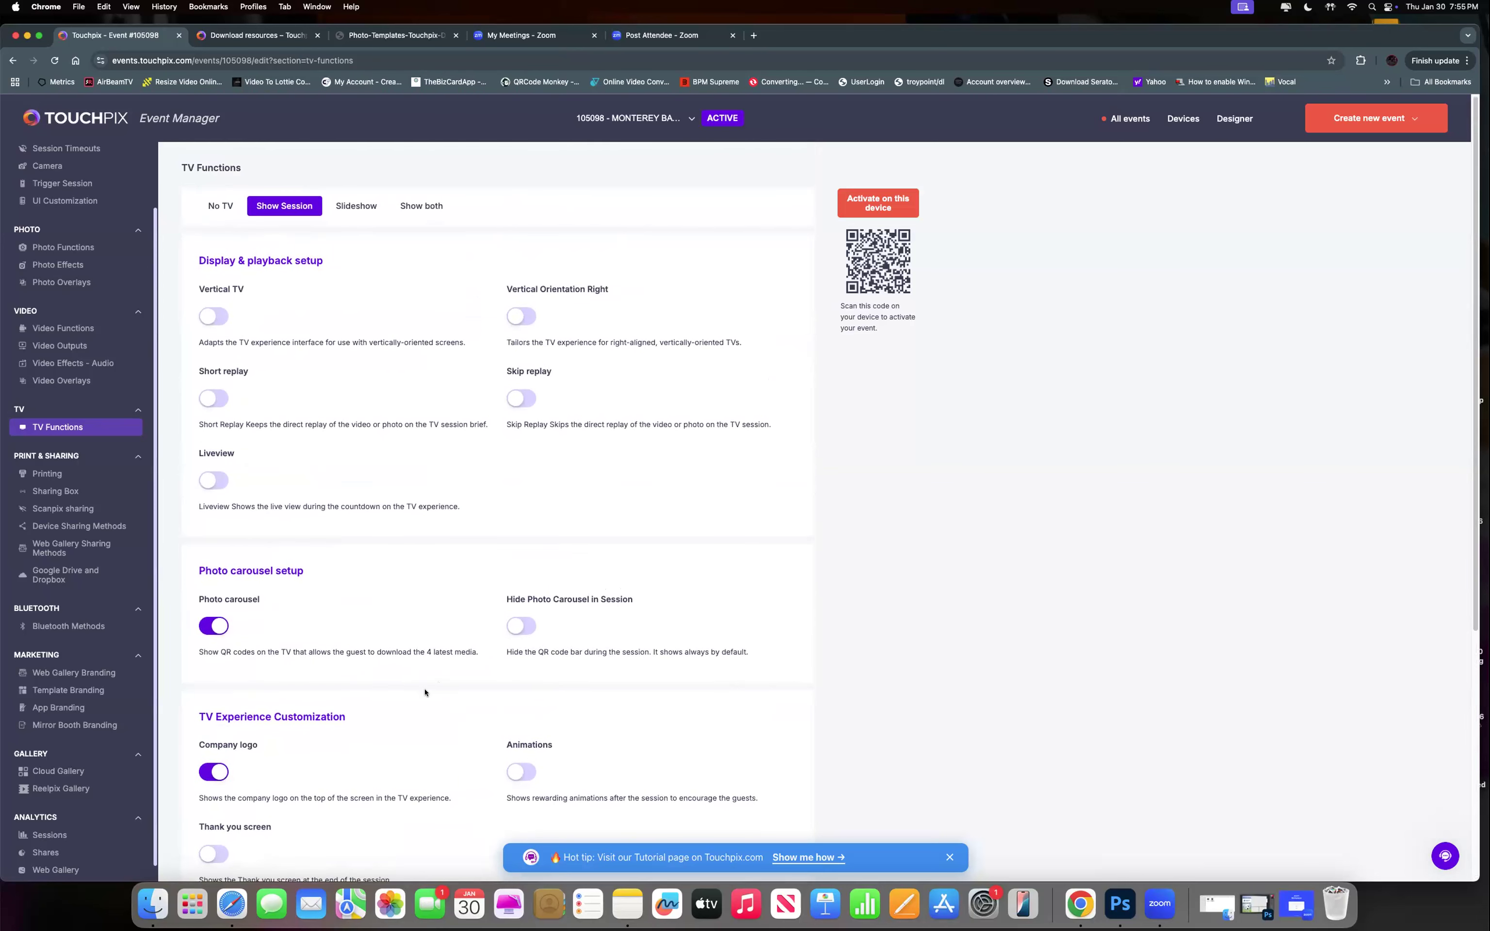
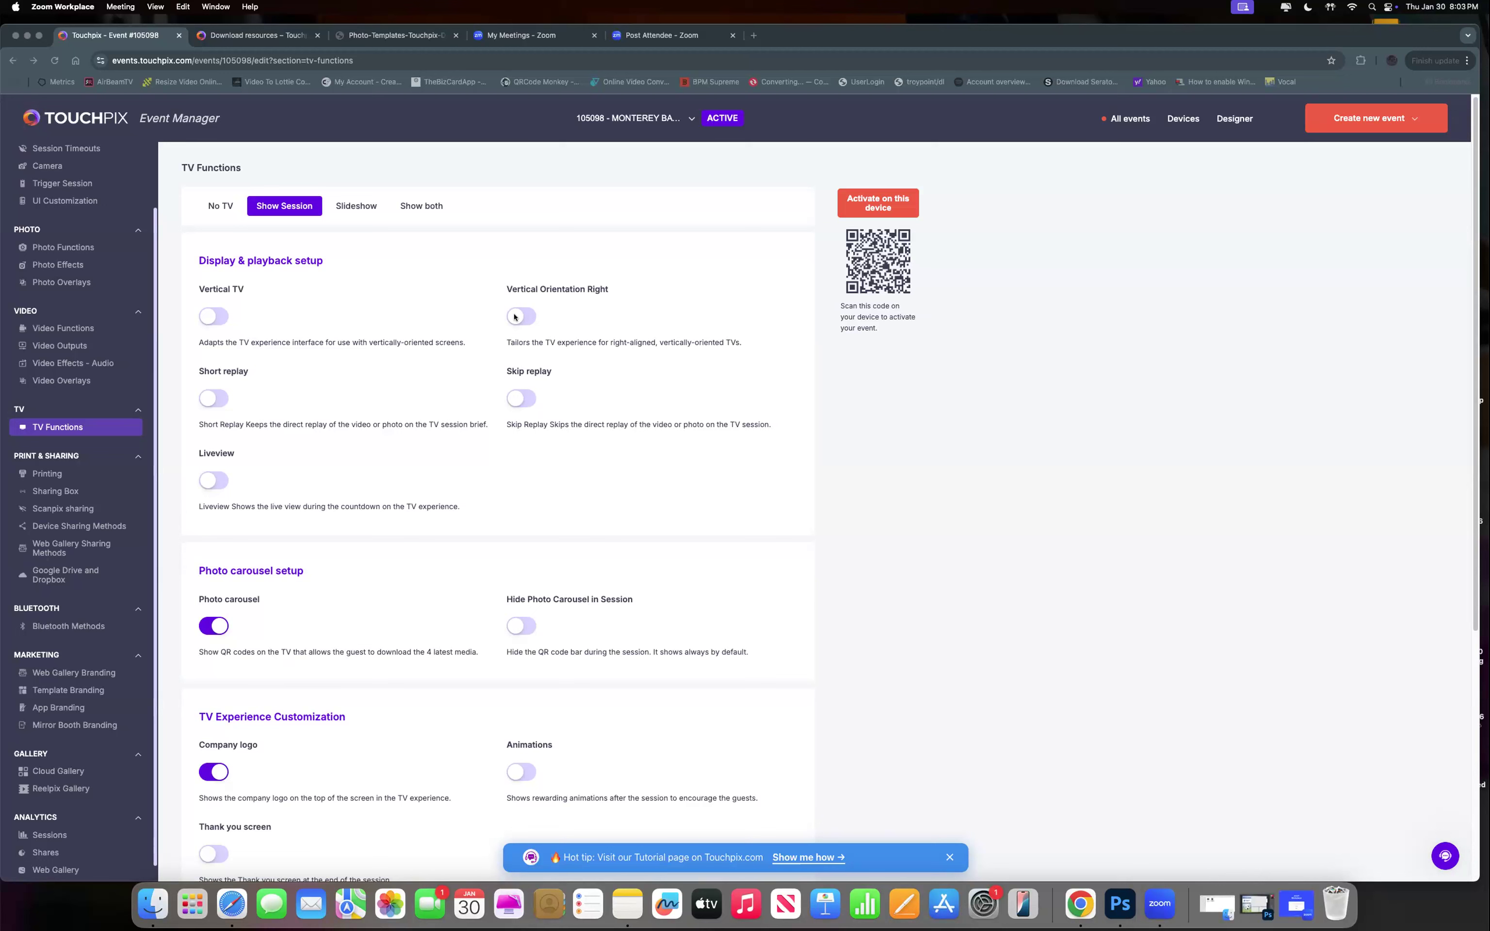
Bring the browser showing the event's TV Functions settings back to the front.
click(185, 121)
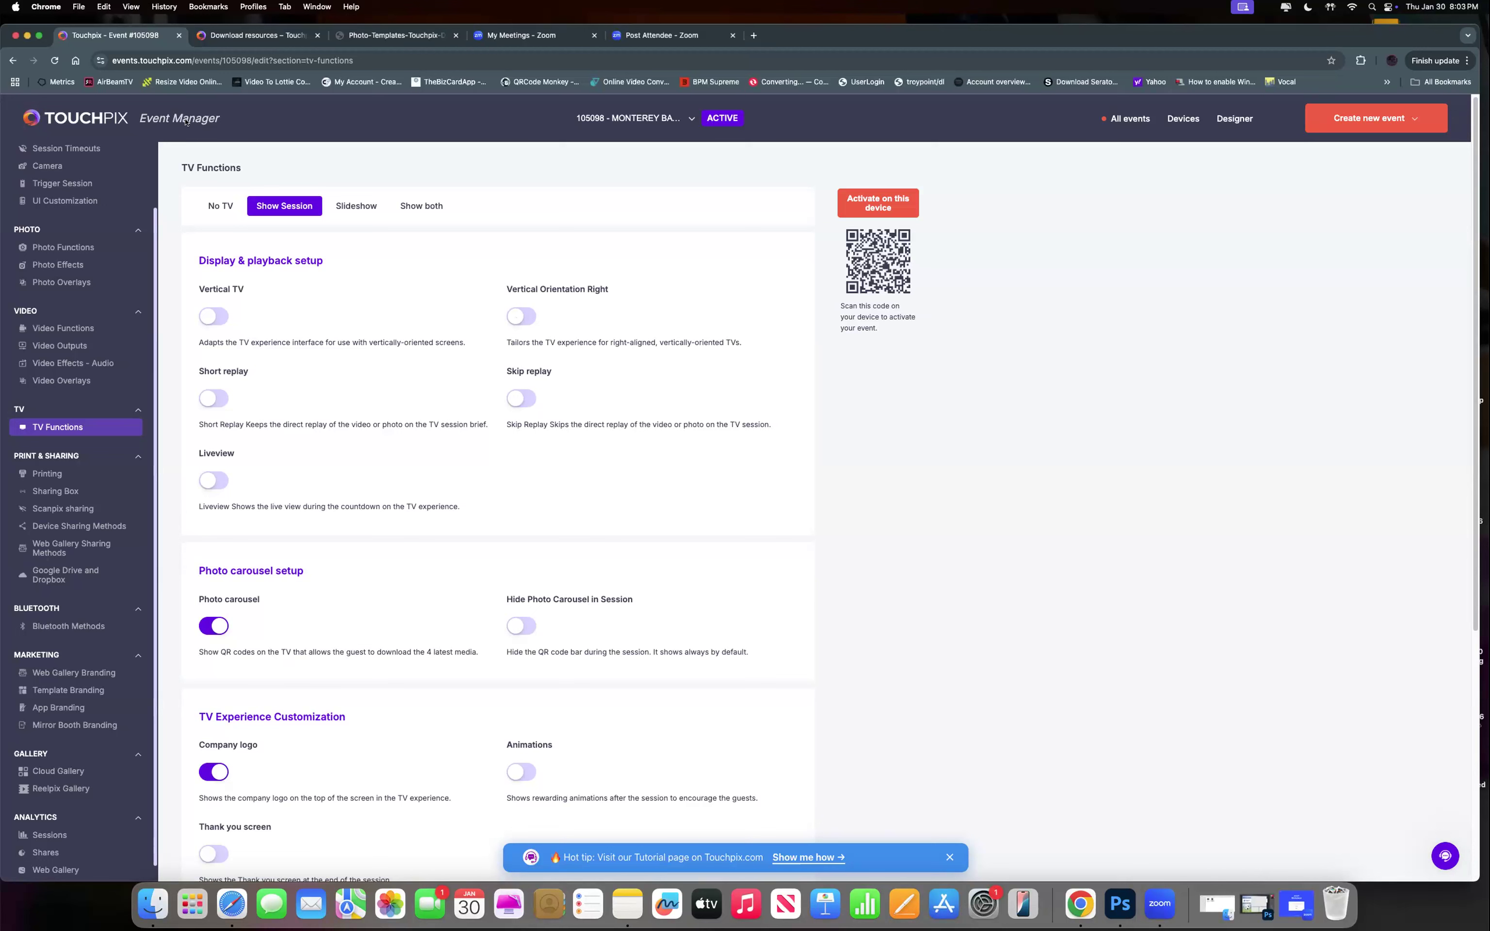
From My events, duplicate MONTEREY BAY ACADEMY 2025-- and name the copy 'new event'.
click(185, 121)
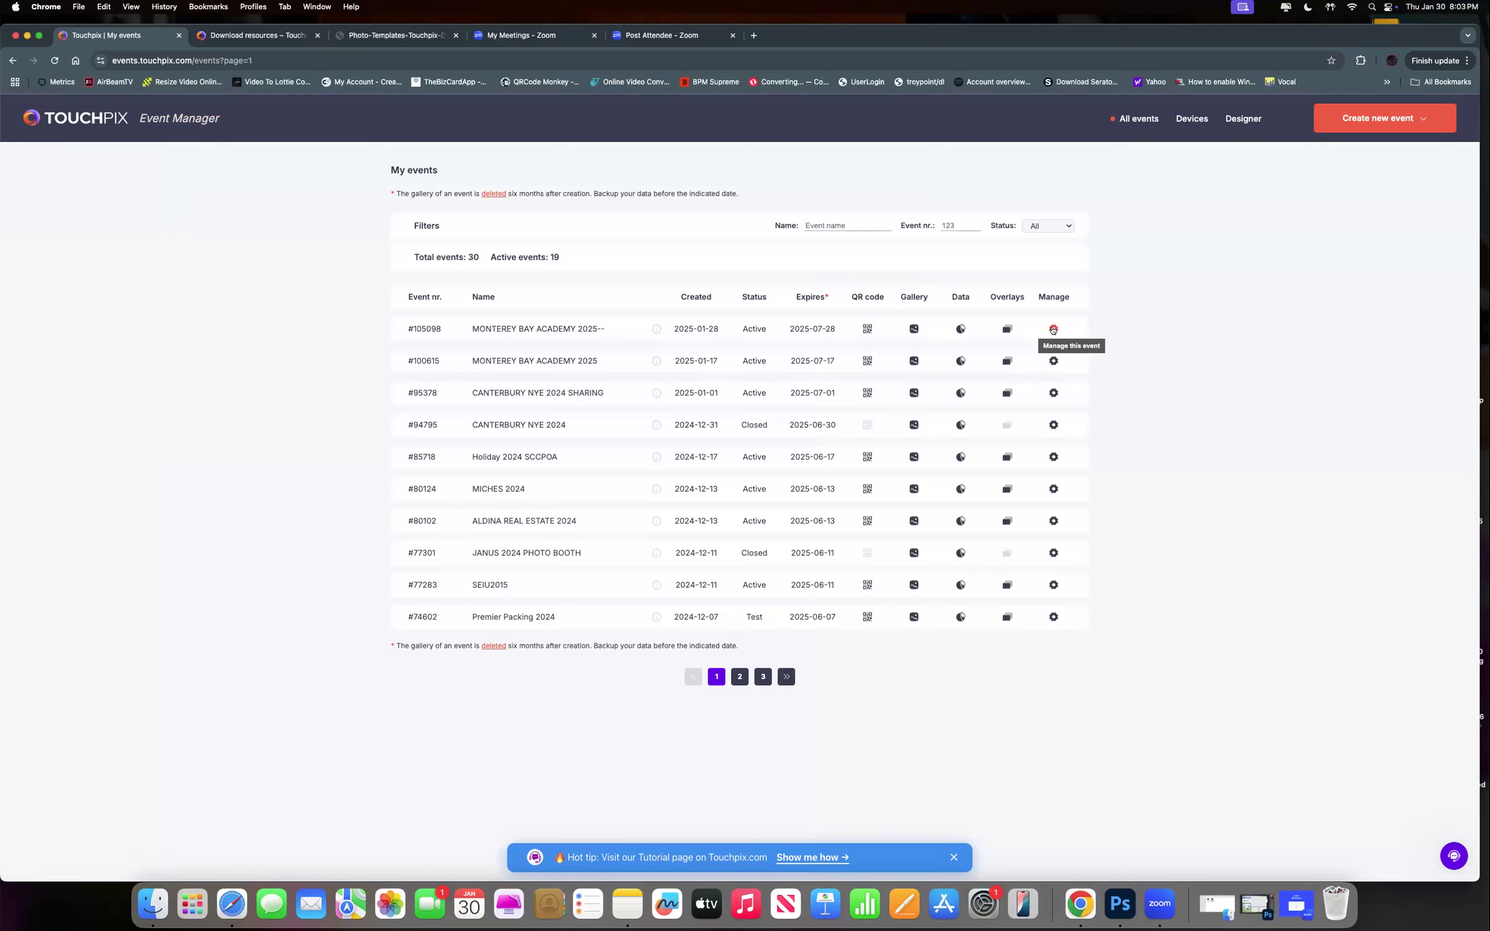
click(1053, 330)
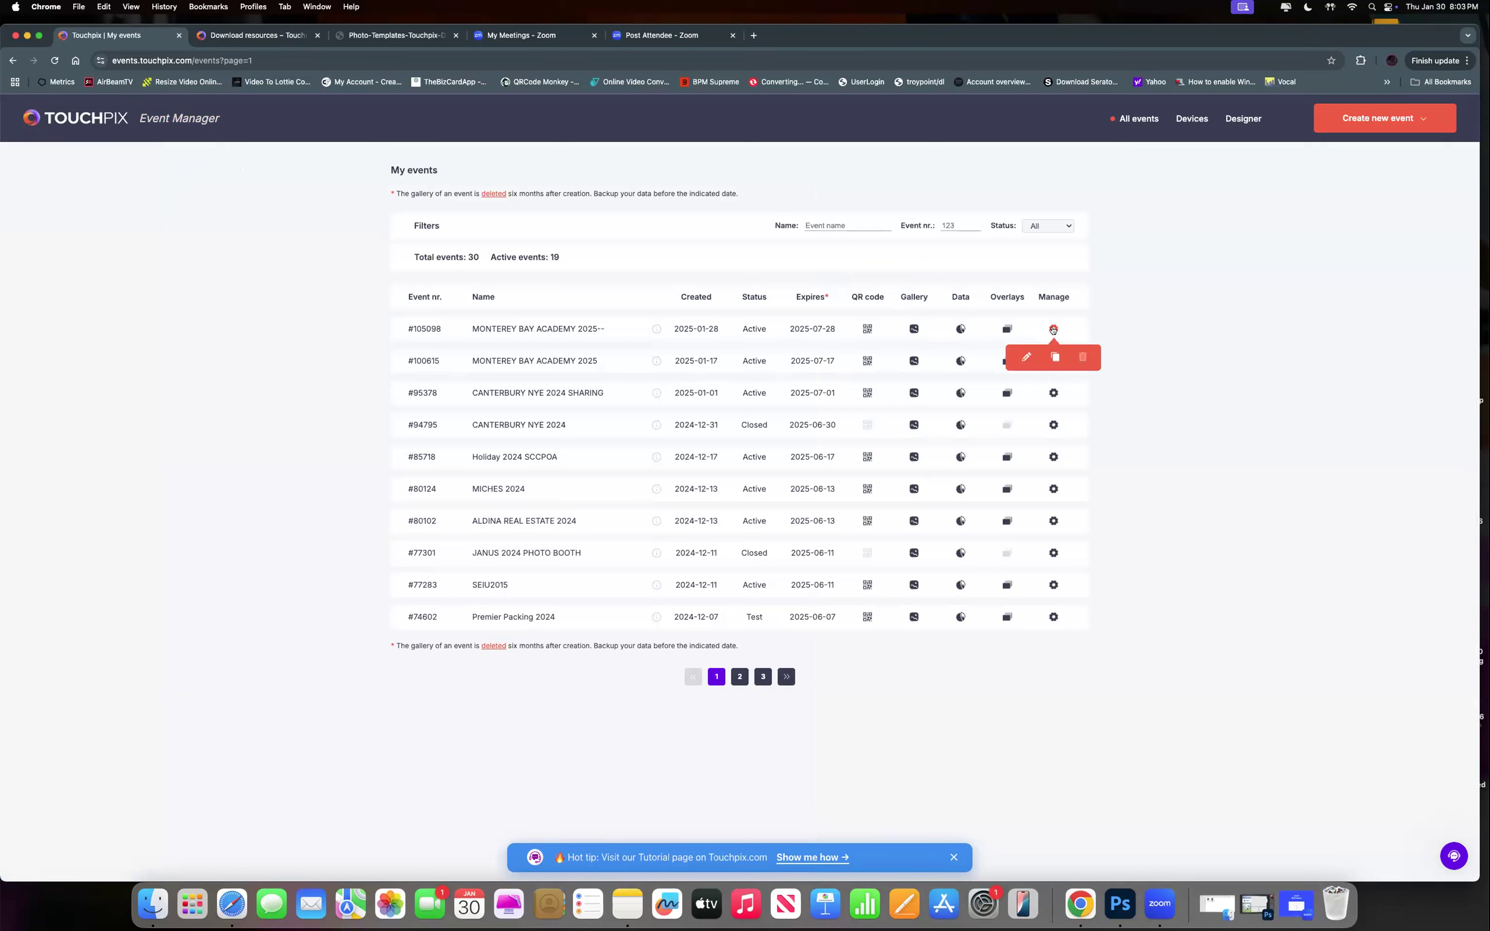
click(1054, 359)
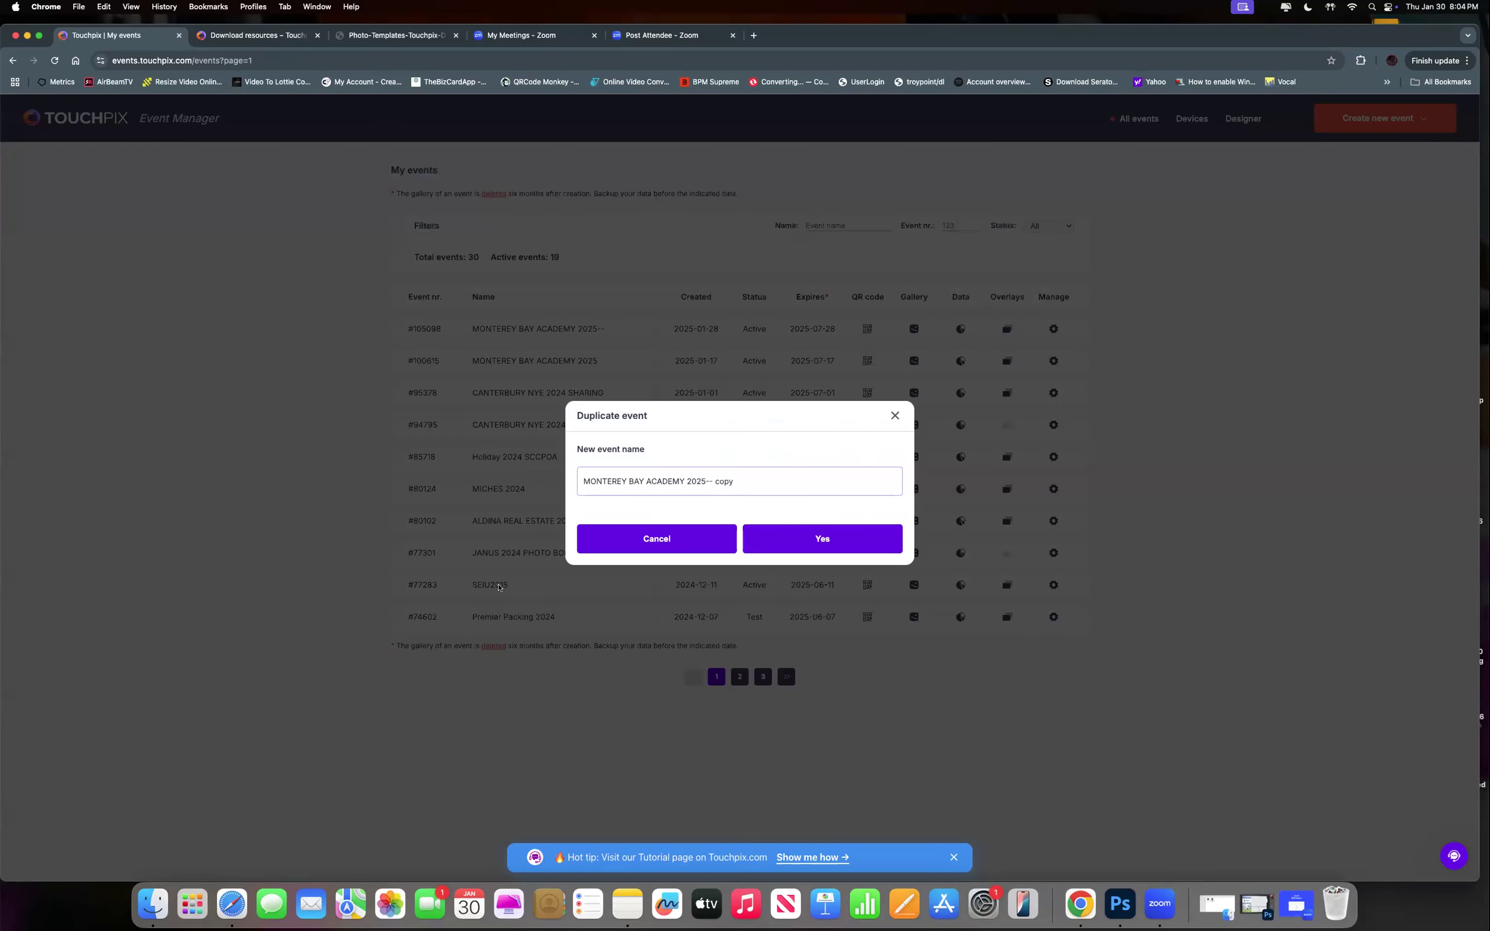
key(super+a)
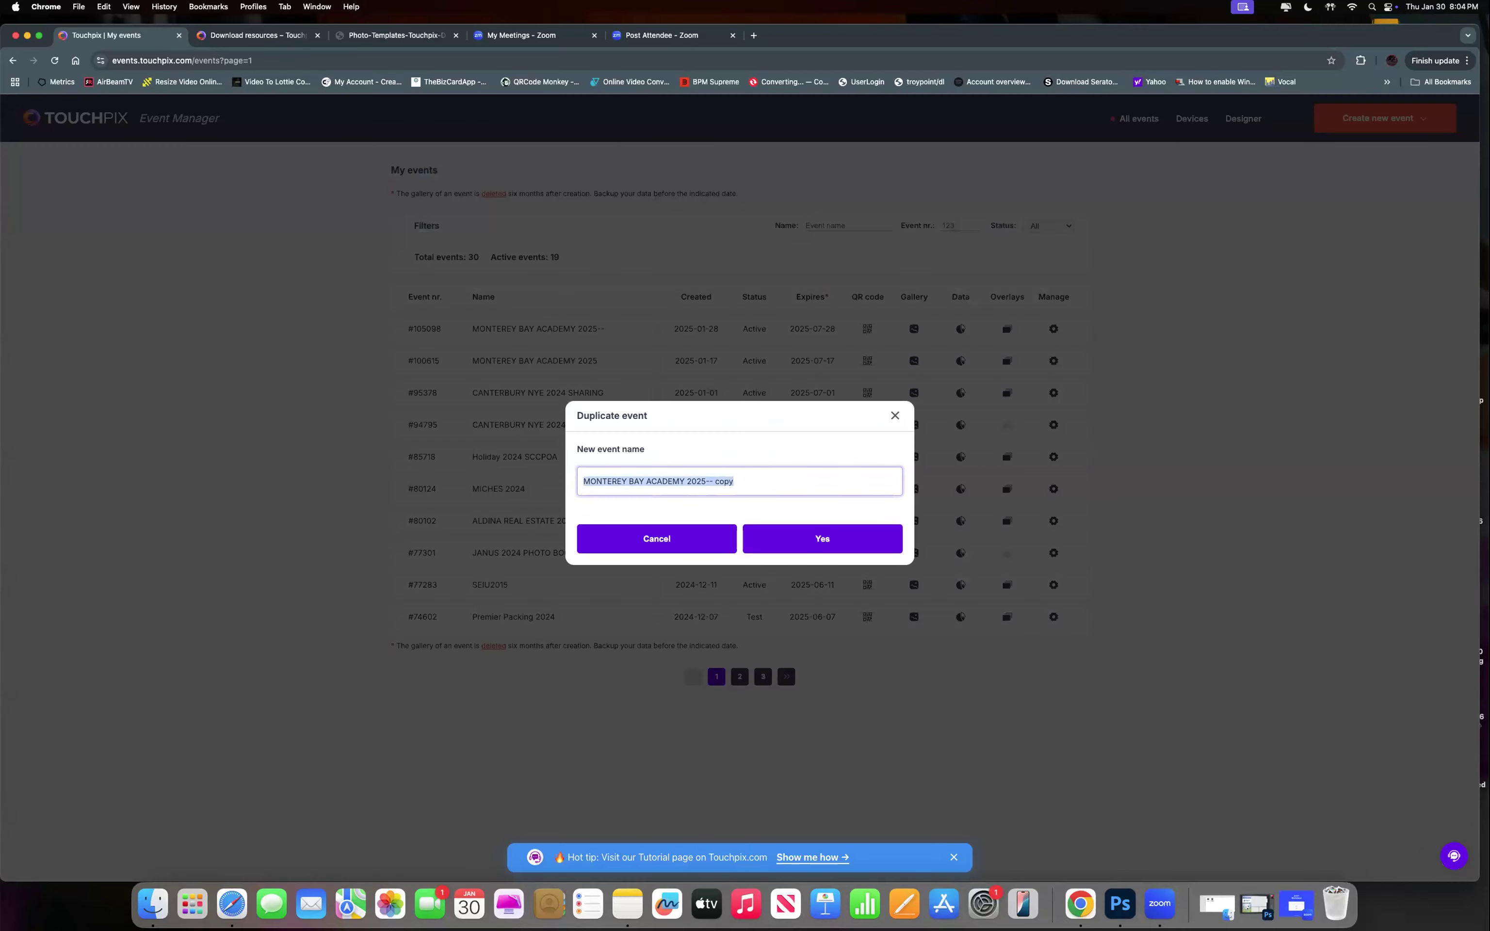
text(new eve)
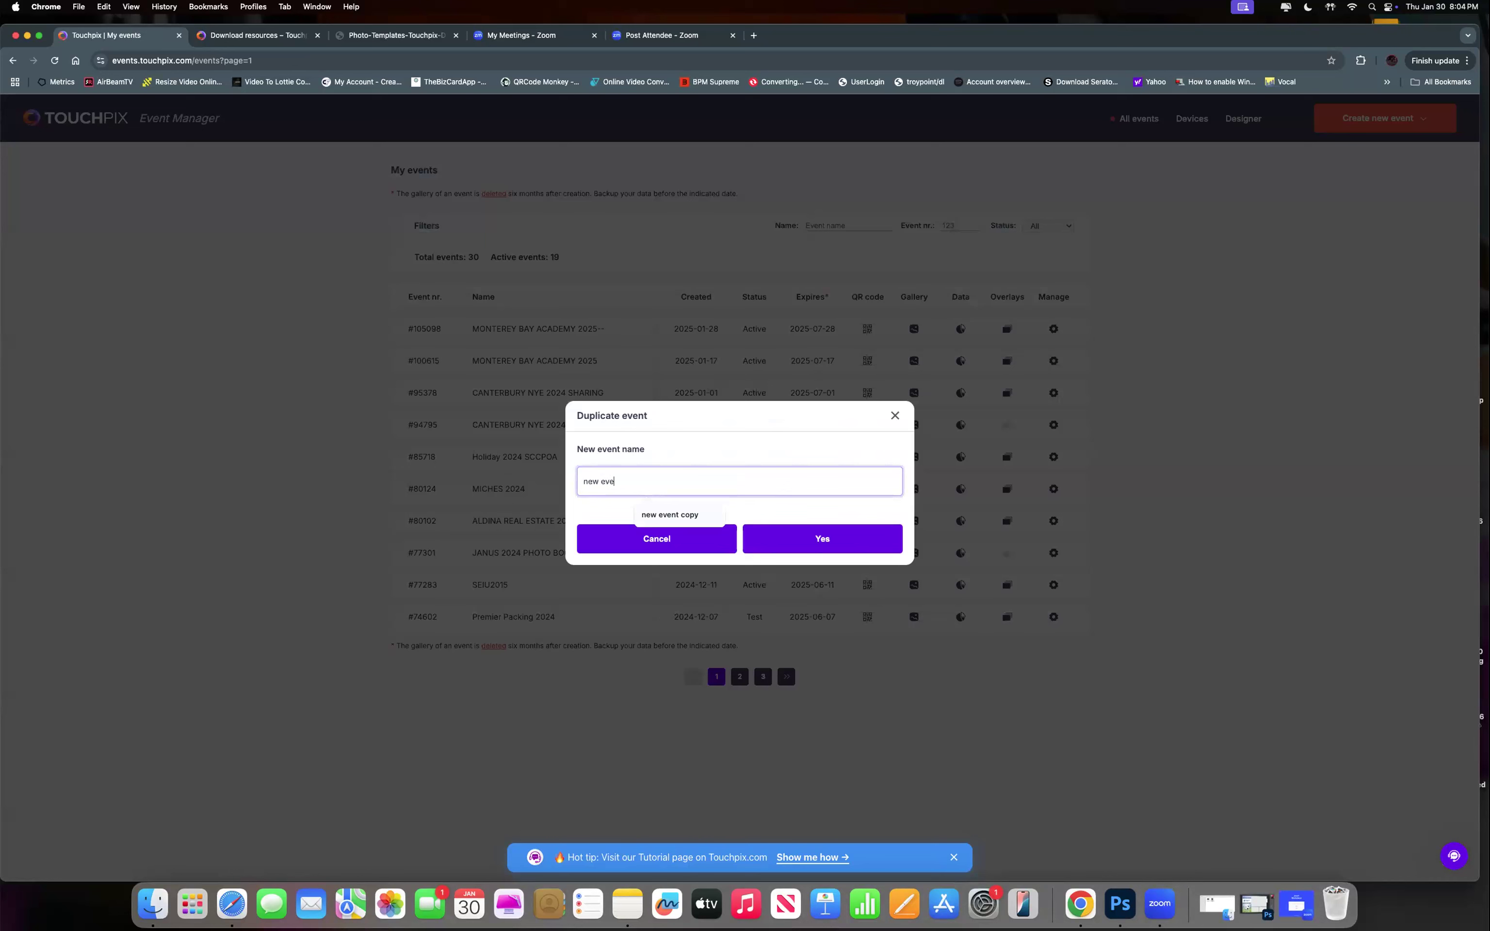
text(nt)
click(786, 534)
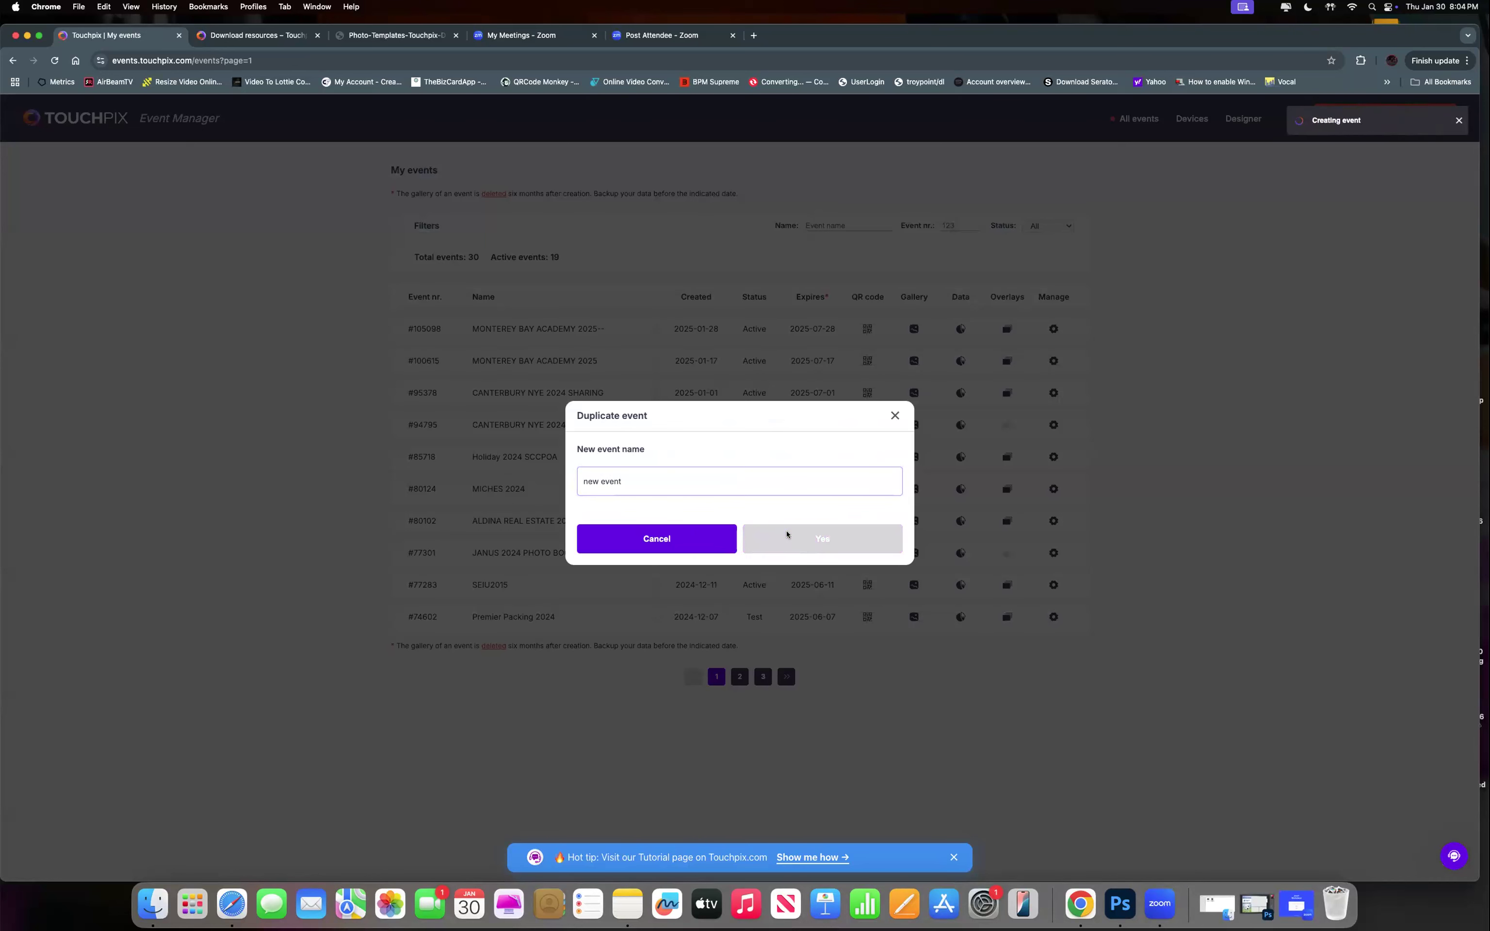